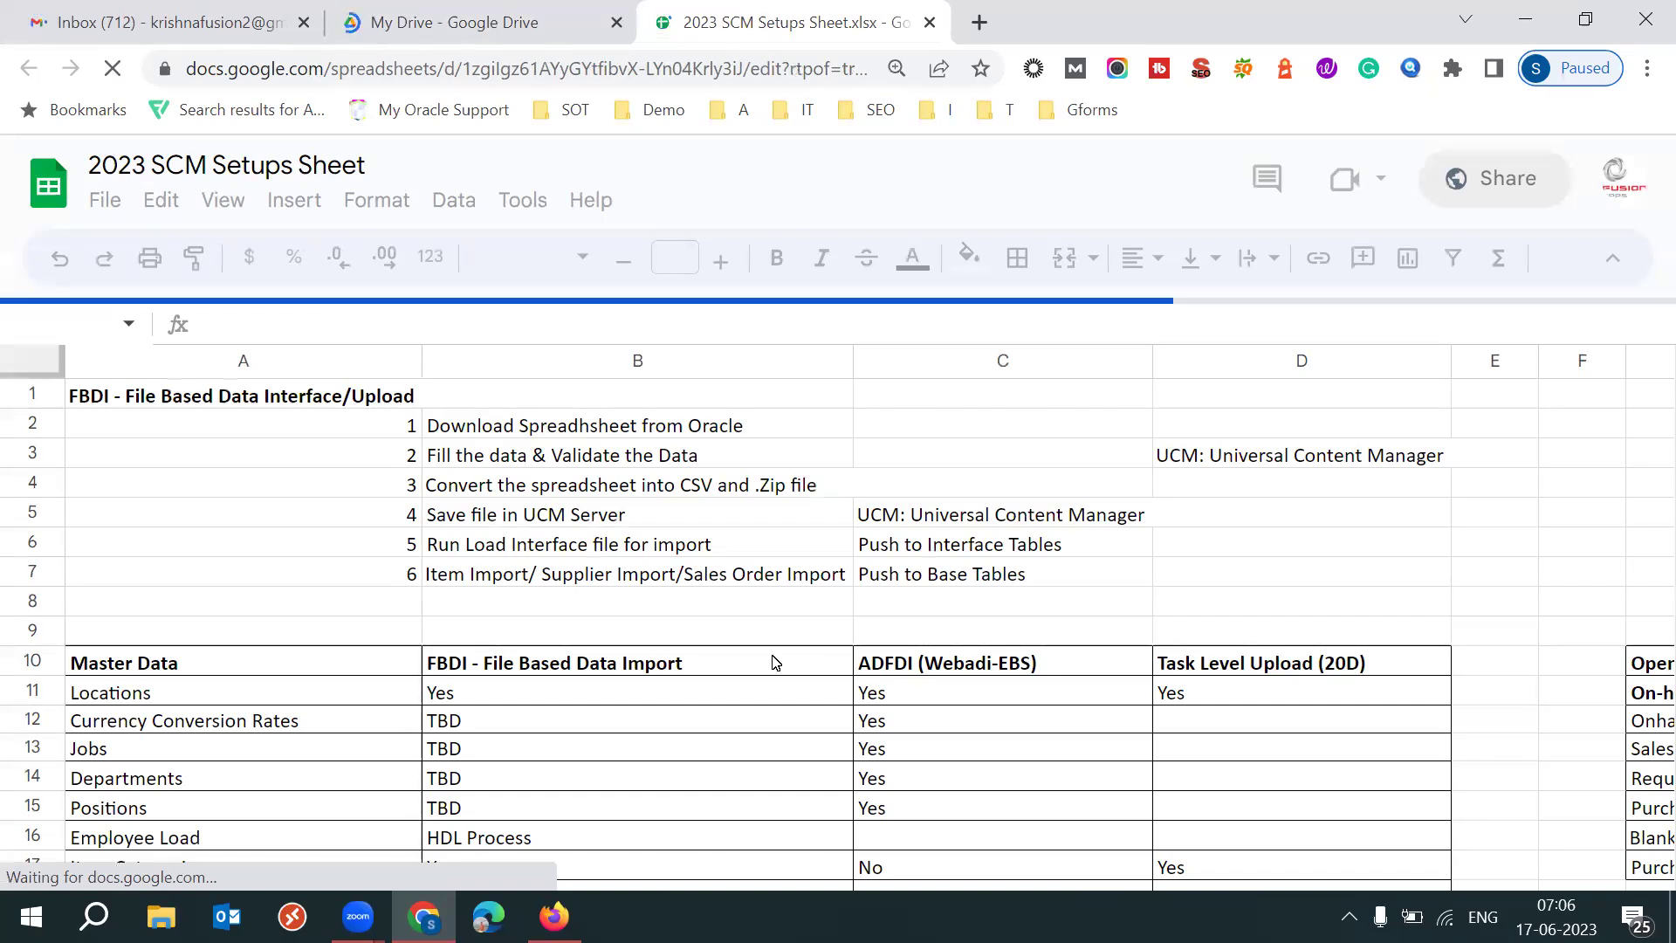
- Open the Basics sheet of the 2023 SCM Setups Sheet workbook
click(635, 758)
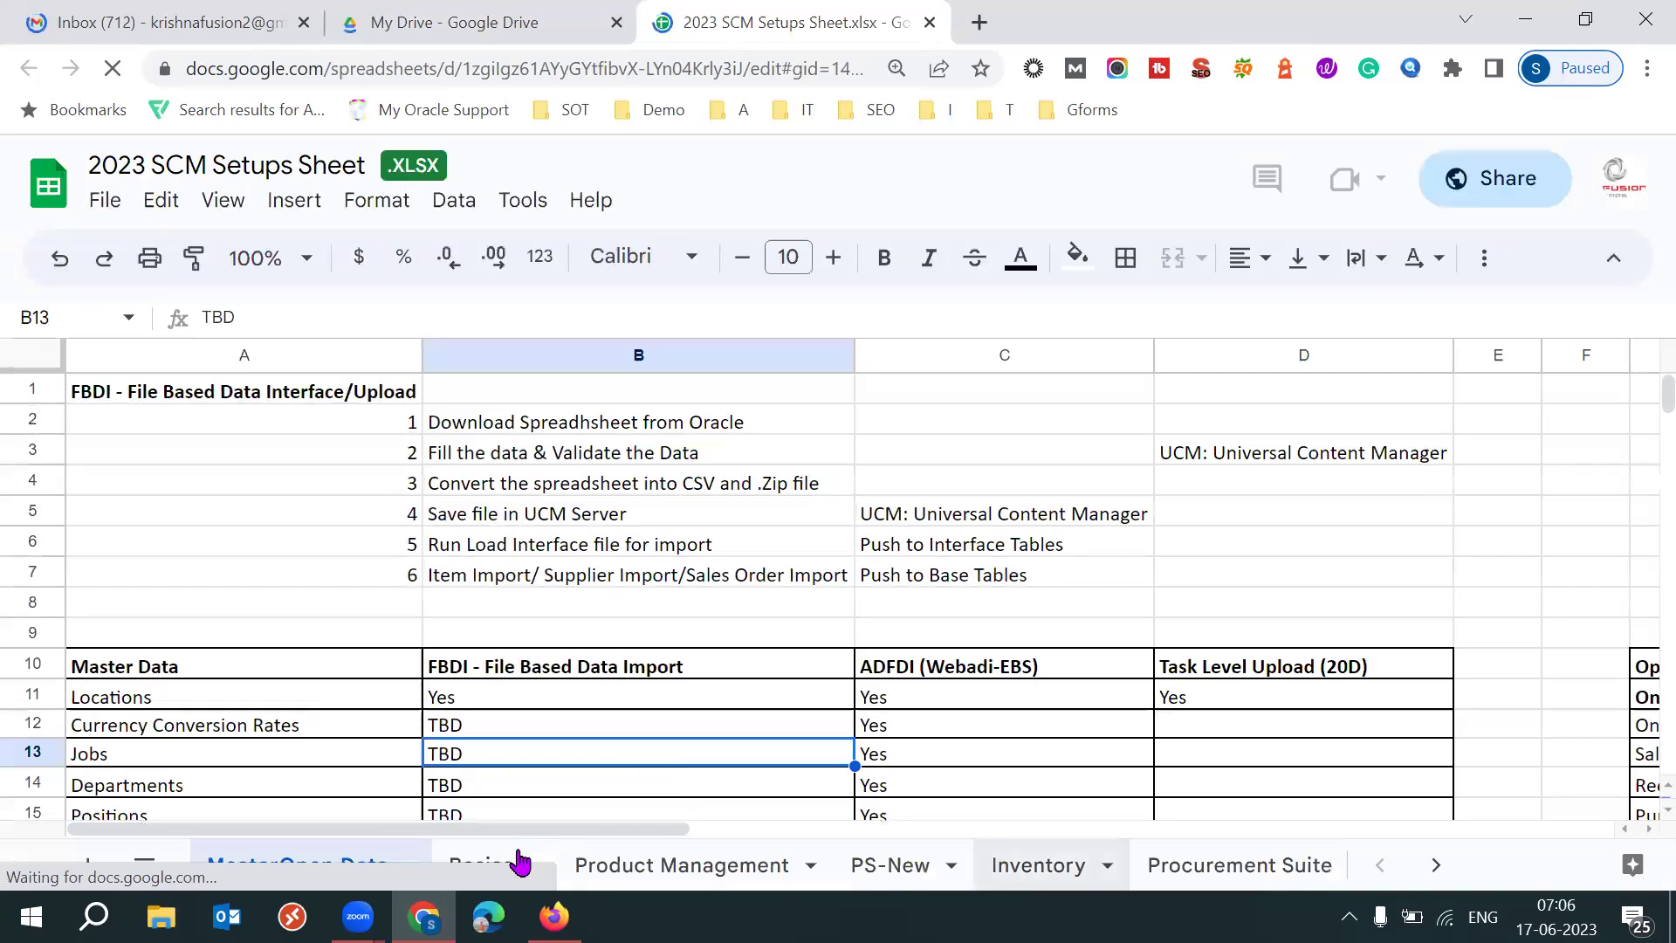
click(481, 868)
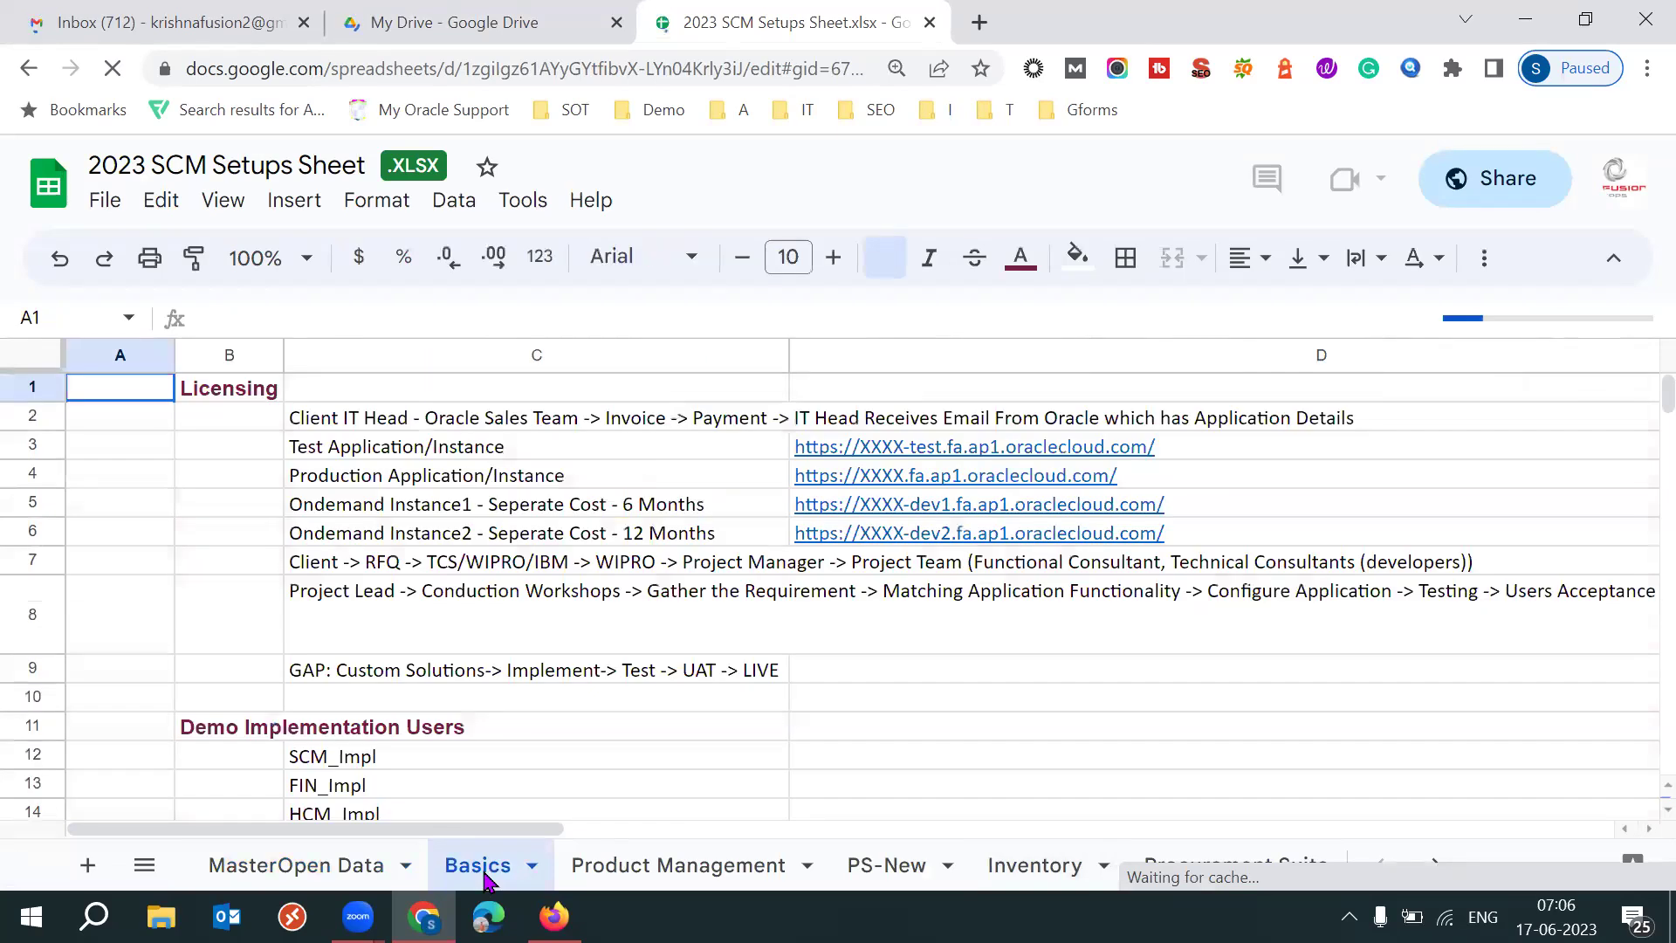
- Search the computer for 53 and open the 53 batch text document
key(super)
key(super)
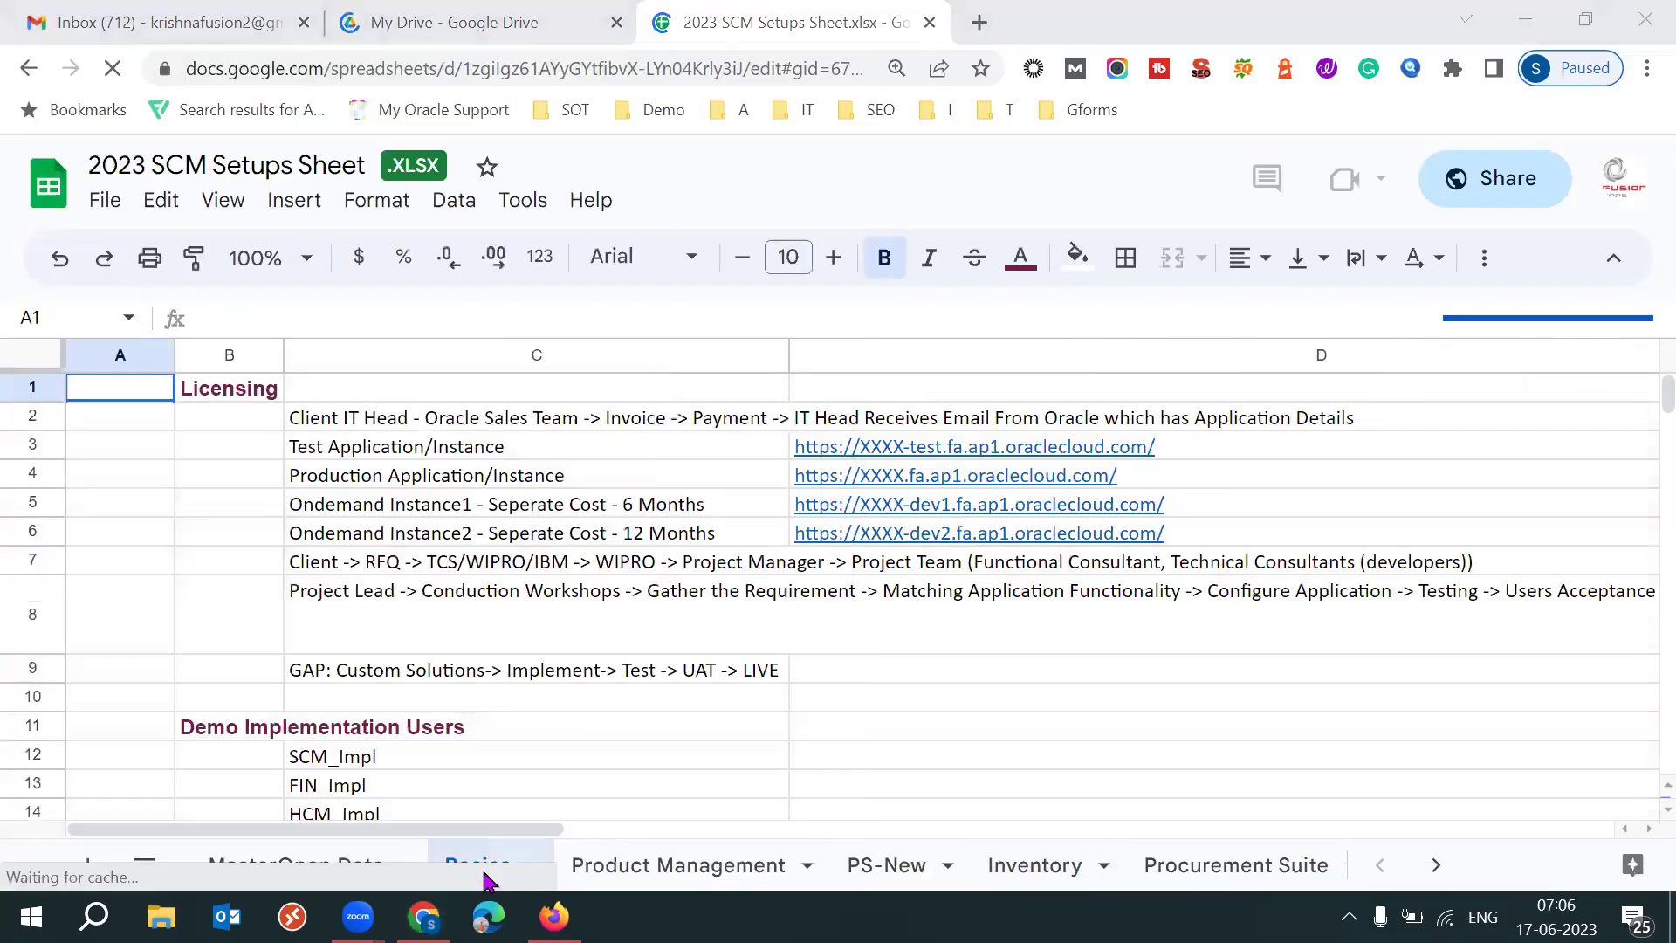
key(super)
text(53)
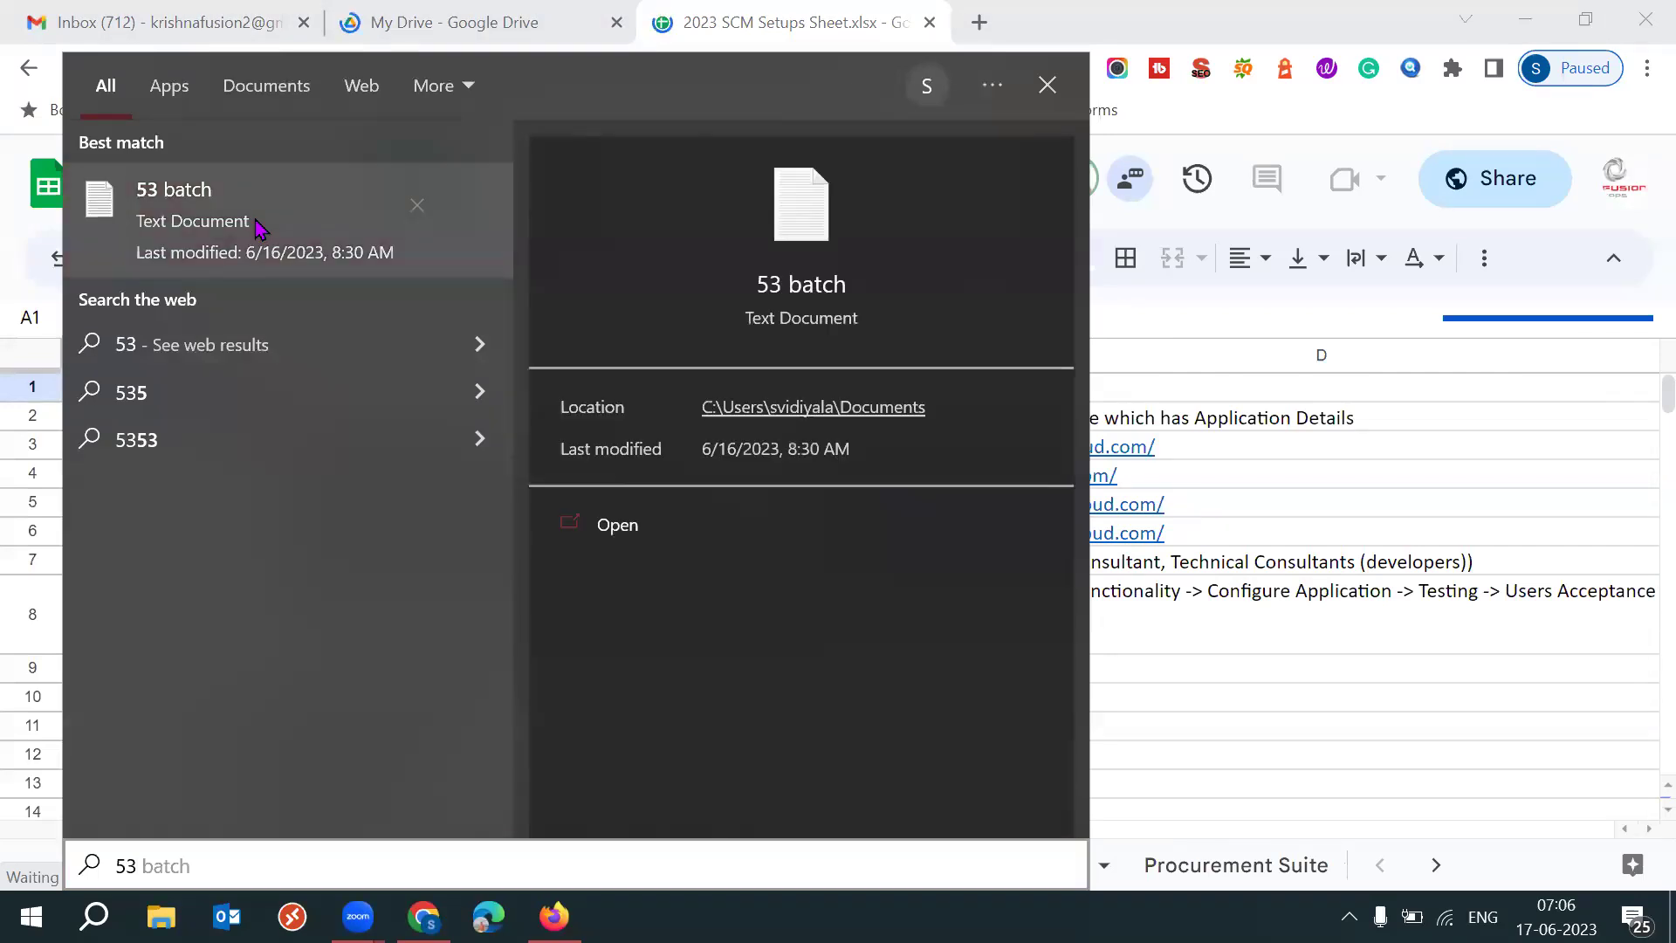
click(927, 331)
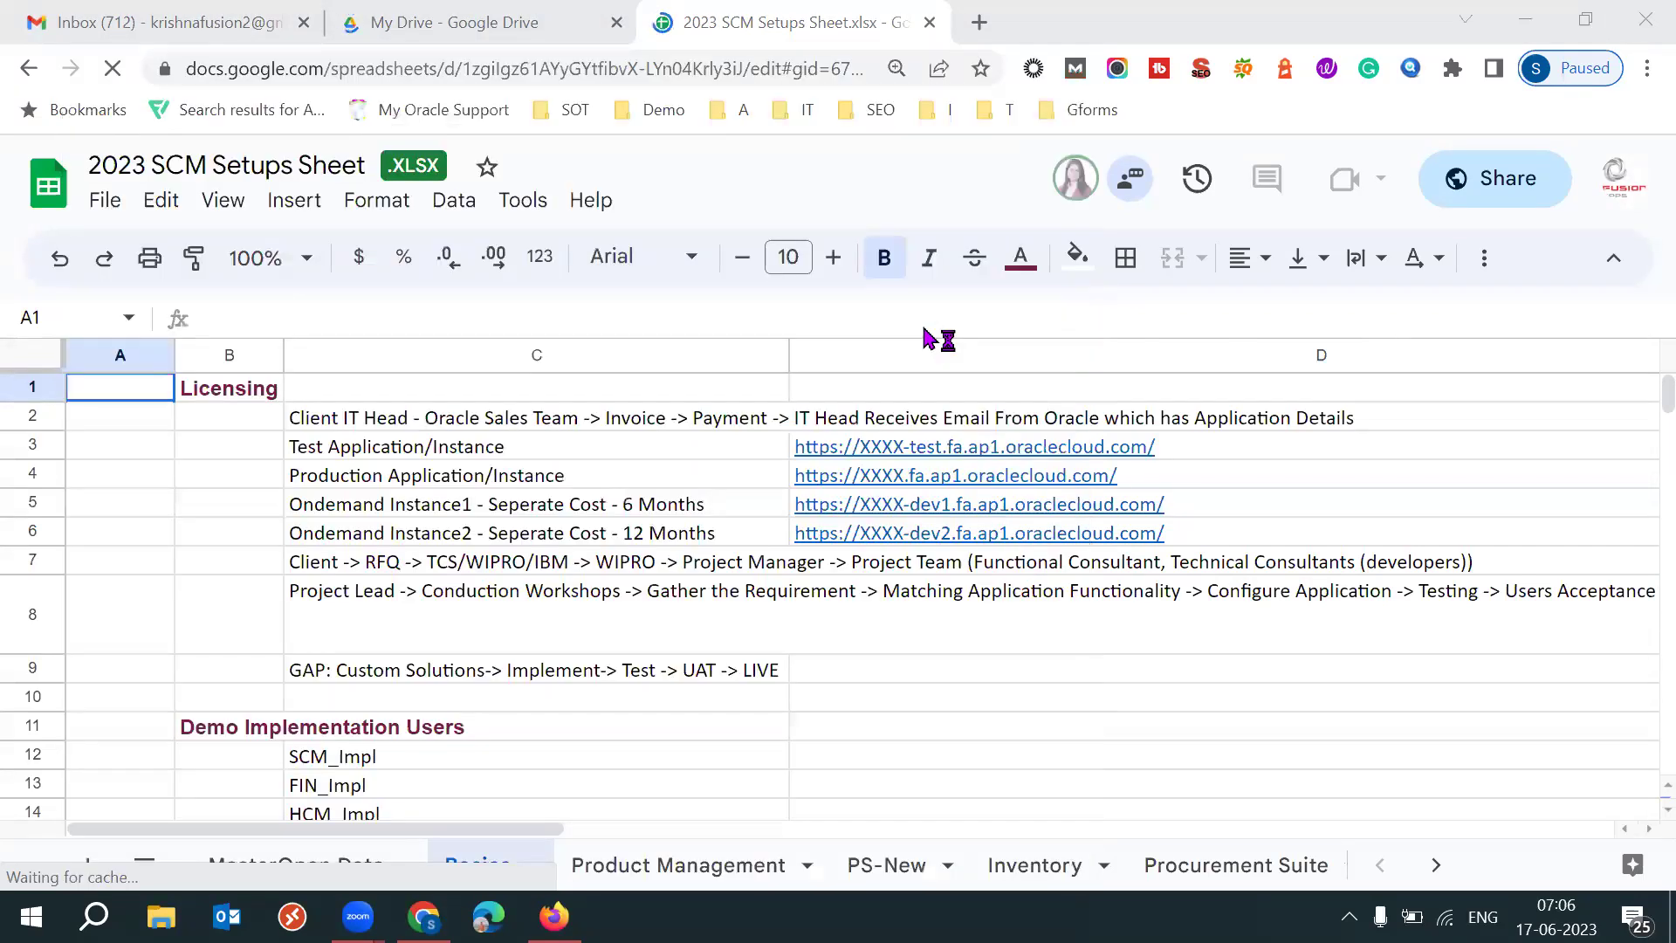
click(1303, 178)
- Find the Ledger section in the batch notes and examine its Currency and Calendar entries
scroll(1640, 288, down, 3)
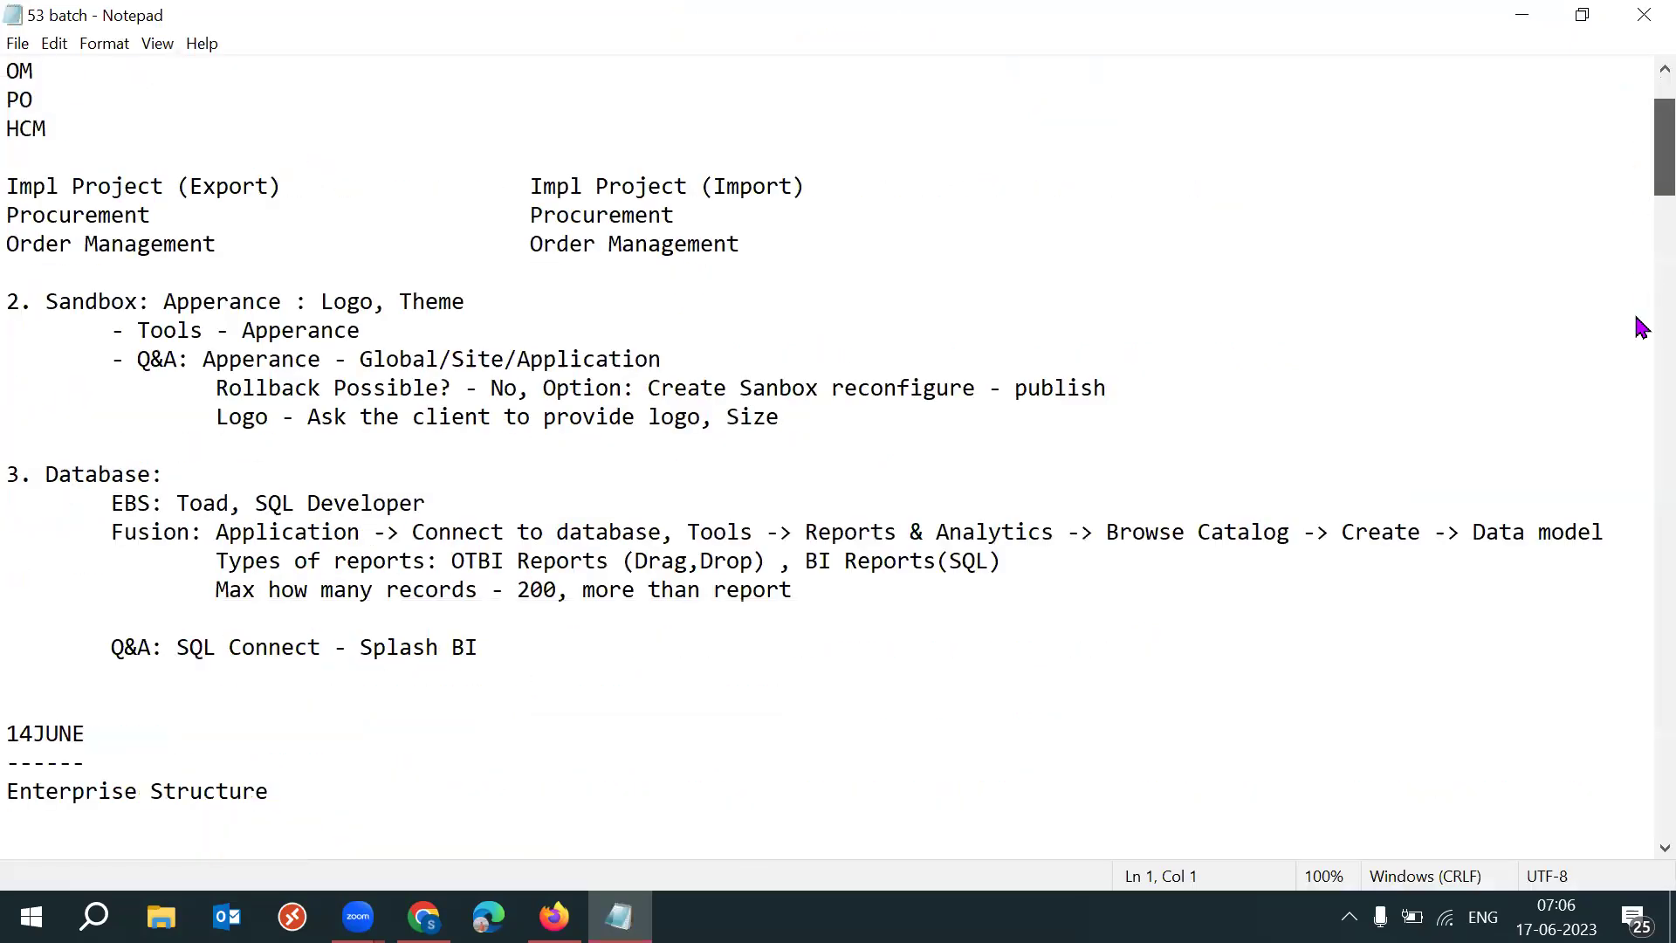
scroll(1640, 328, down, 10)
scroll(1640, 472, down, 3)
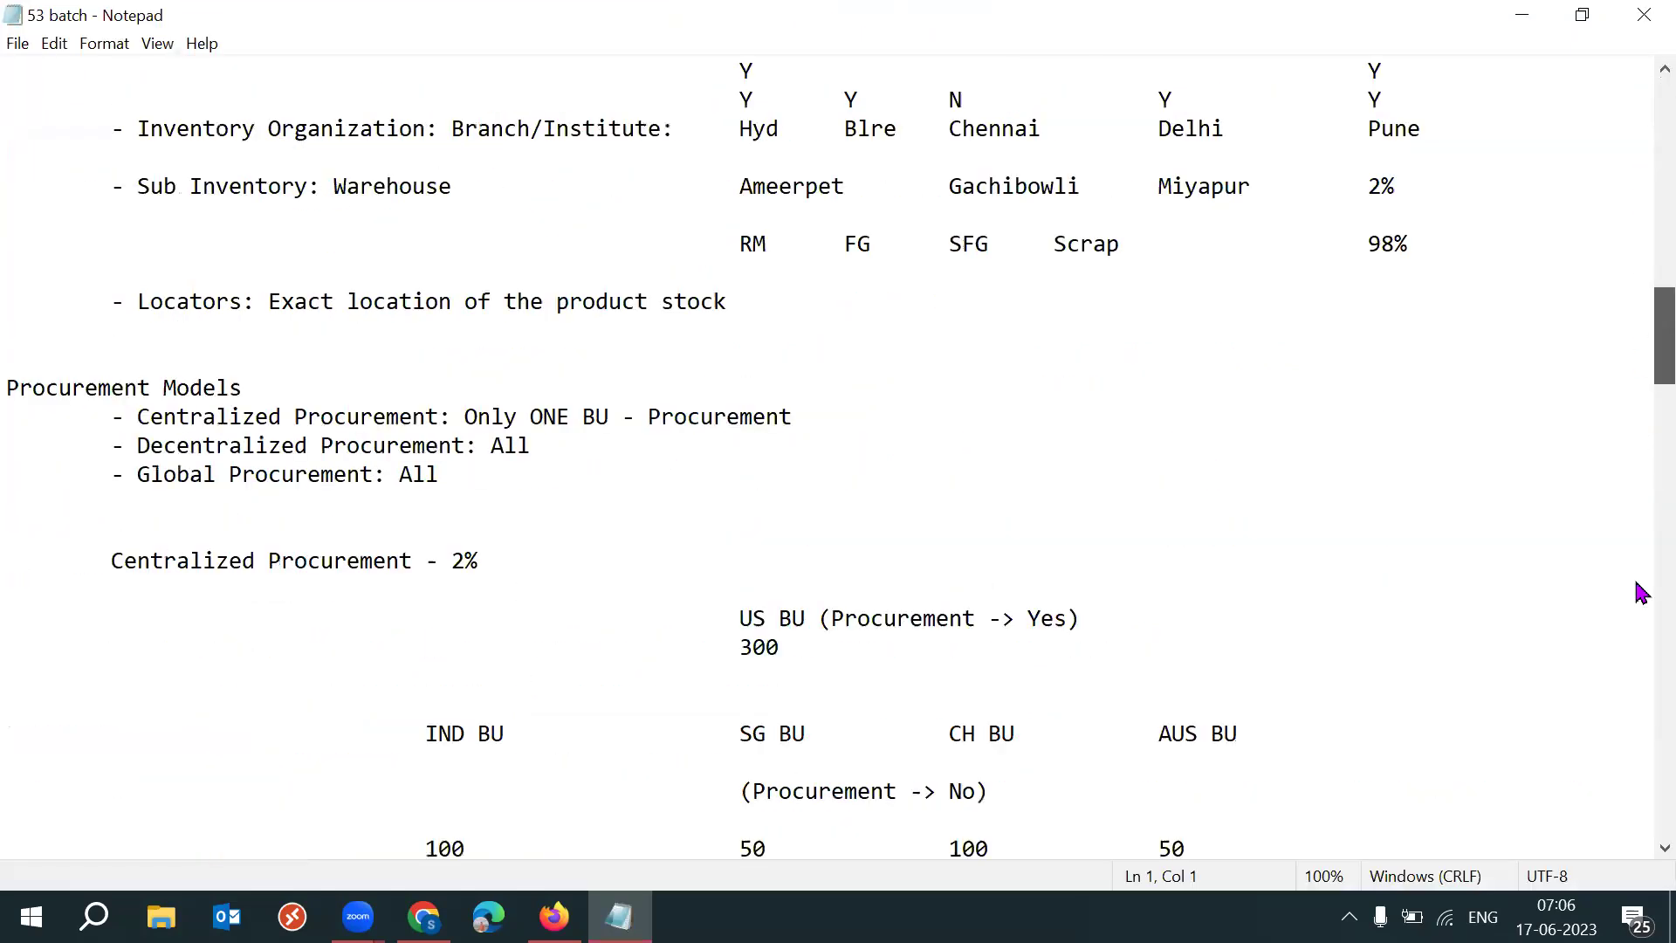
scroll(1639, 593, down, 14)
scroll(1639, 690, down, 15)
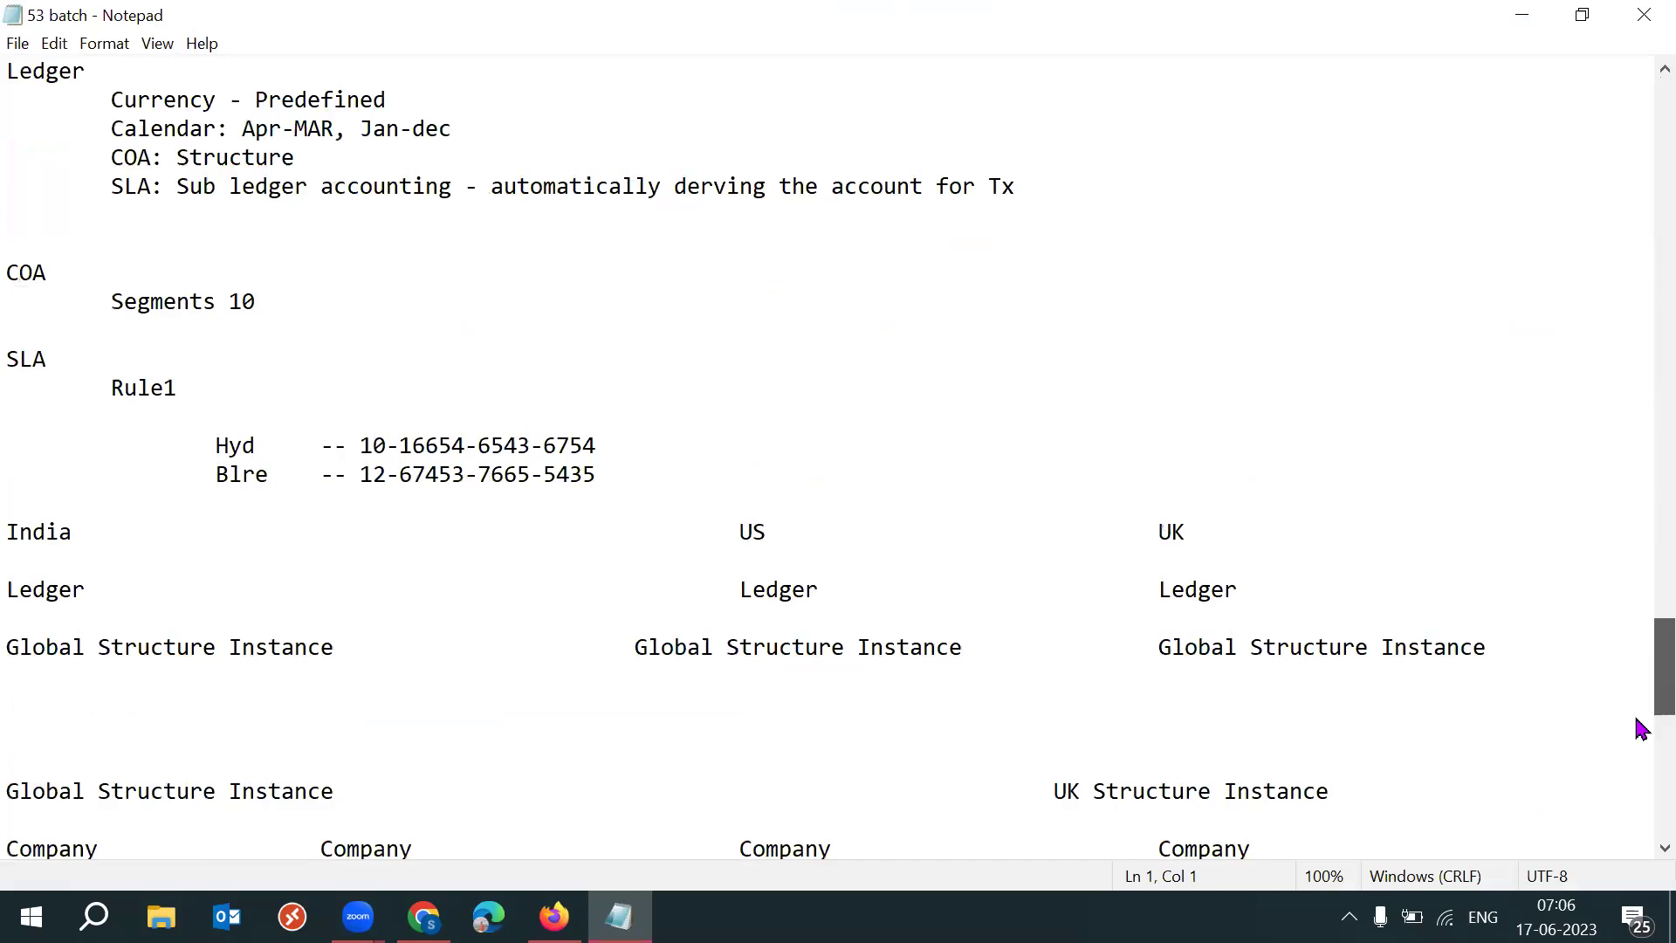
scroll(1637, 712, down, 3)
scroll(1638, 677, up, 6)
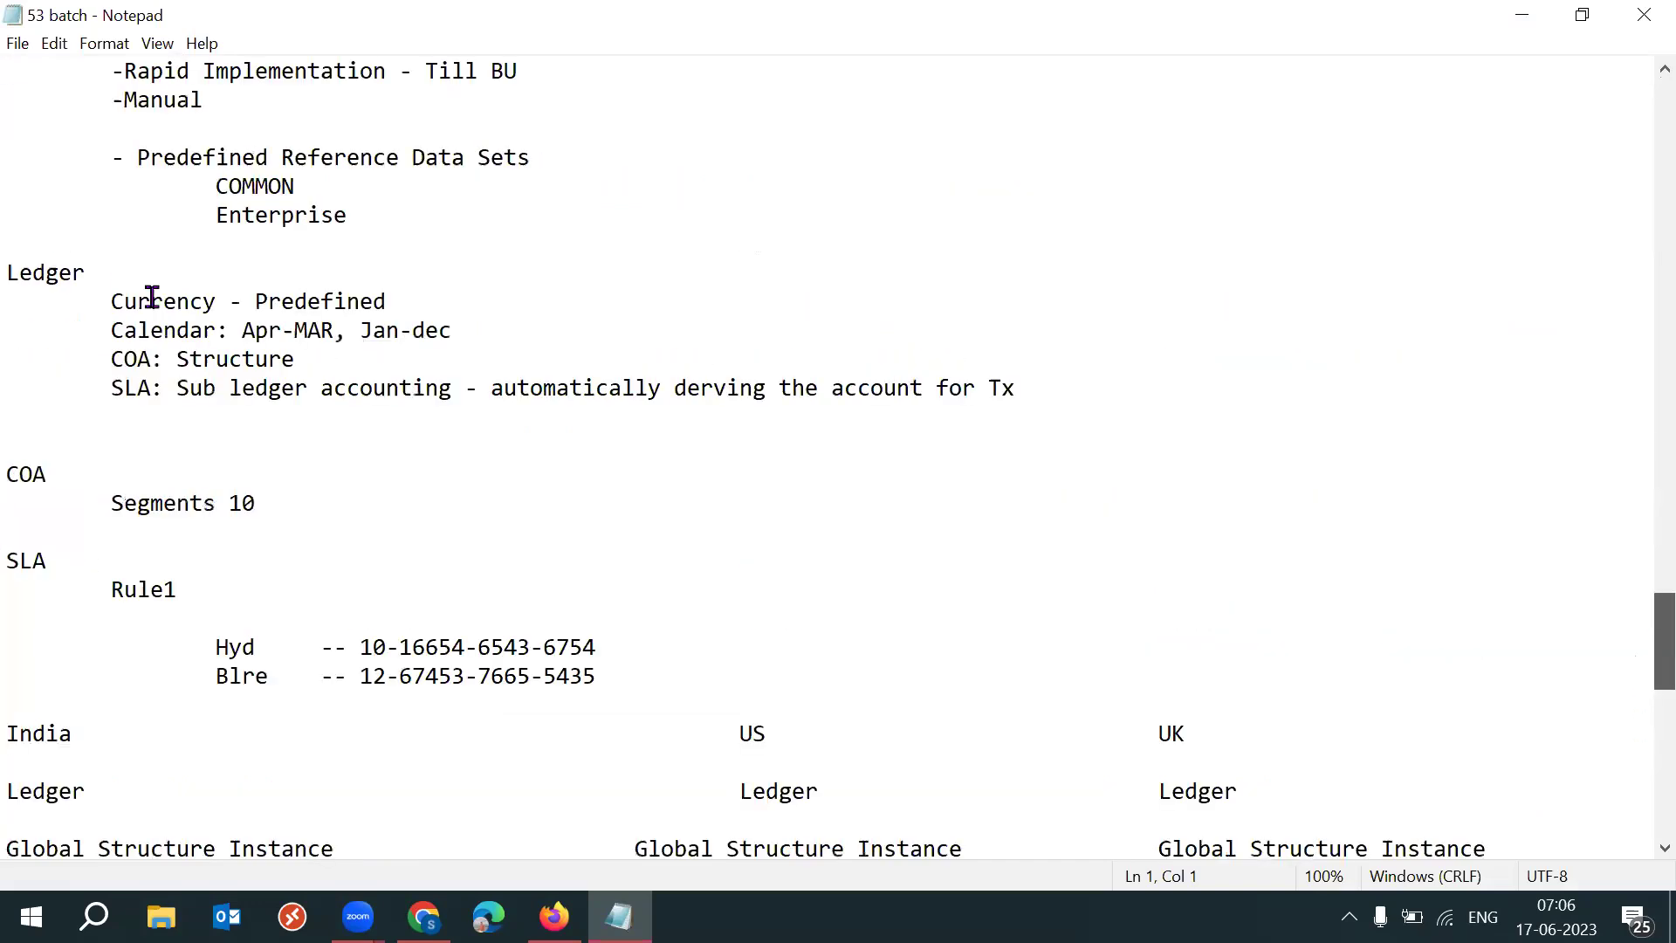
double_click(96, 289)
drag(96, 292, 163, 297)
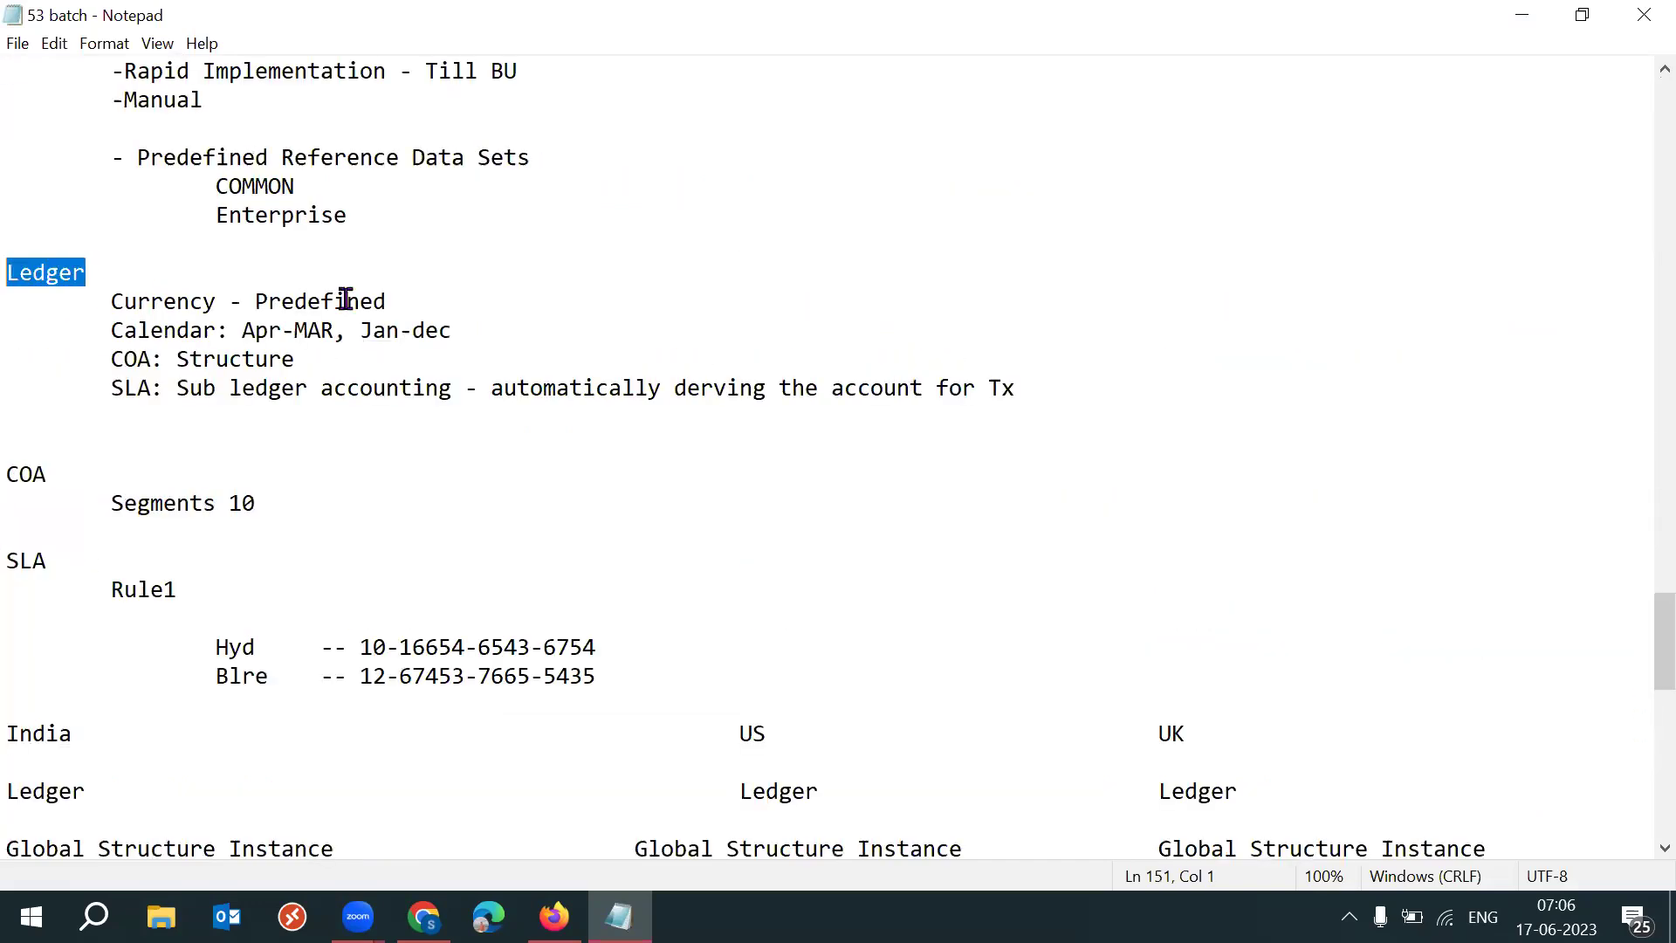
drag(266, 299, 362, 308)
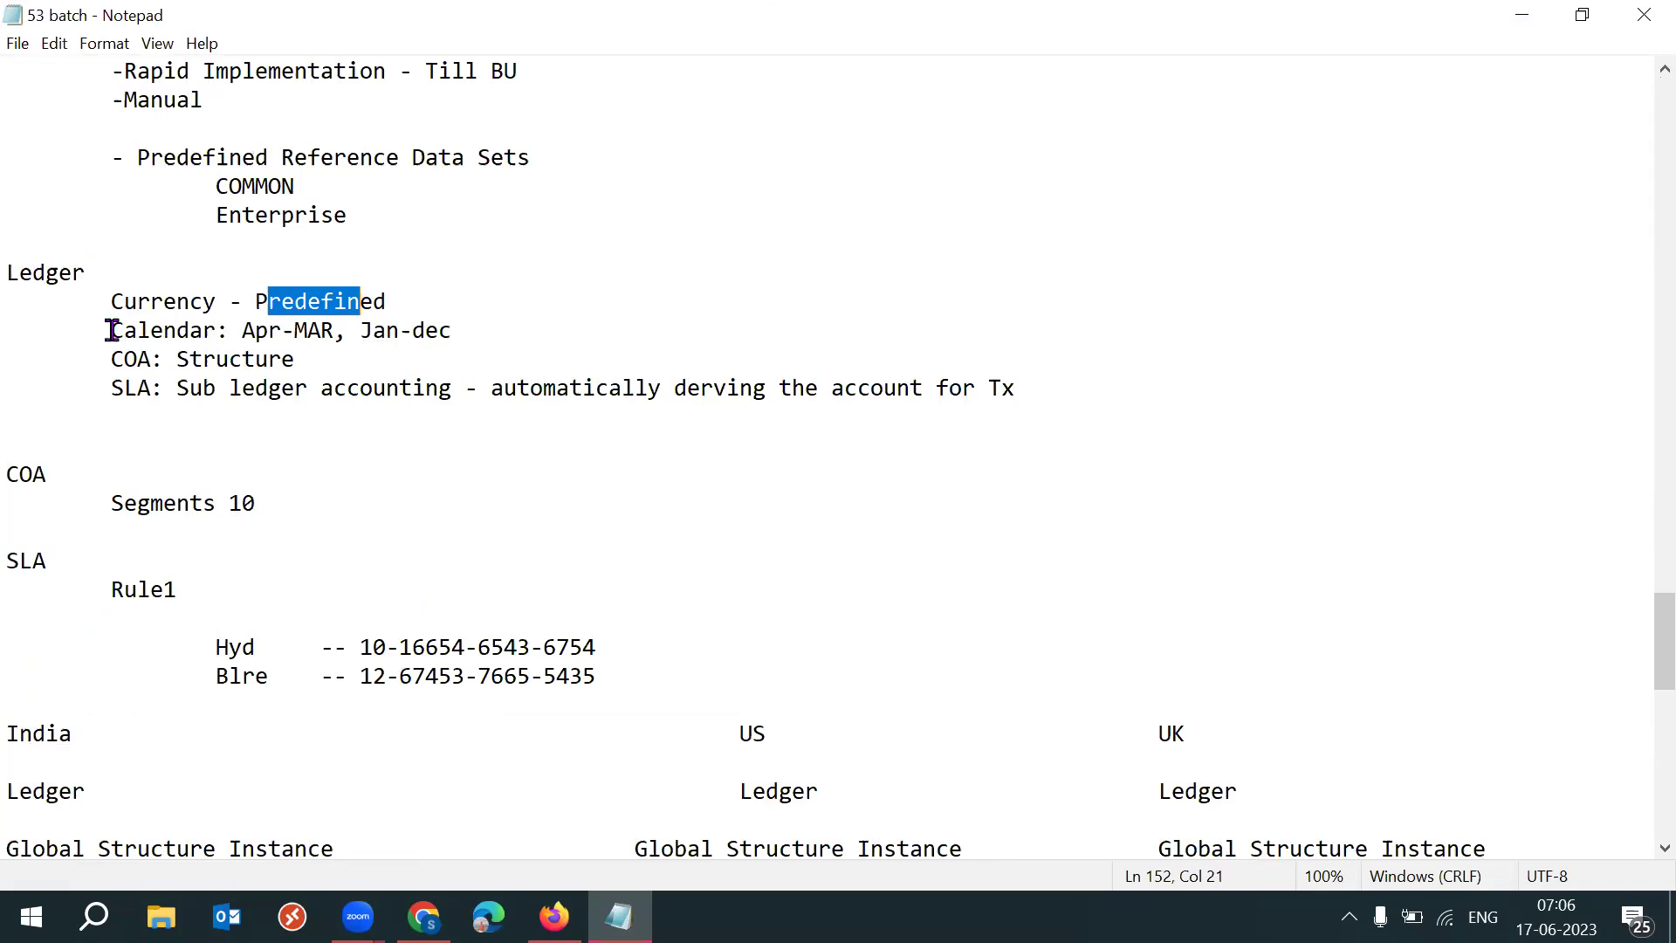
double_click(216, 330)
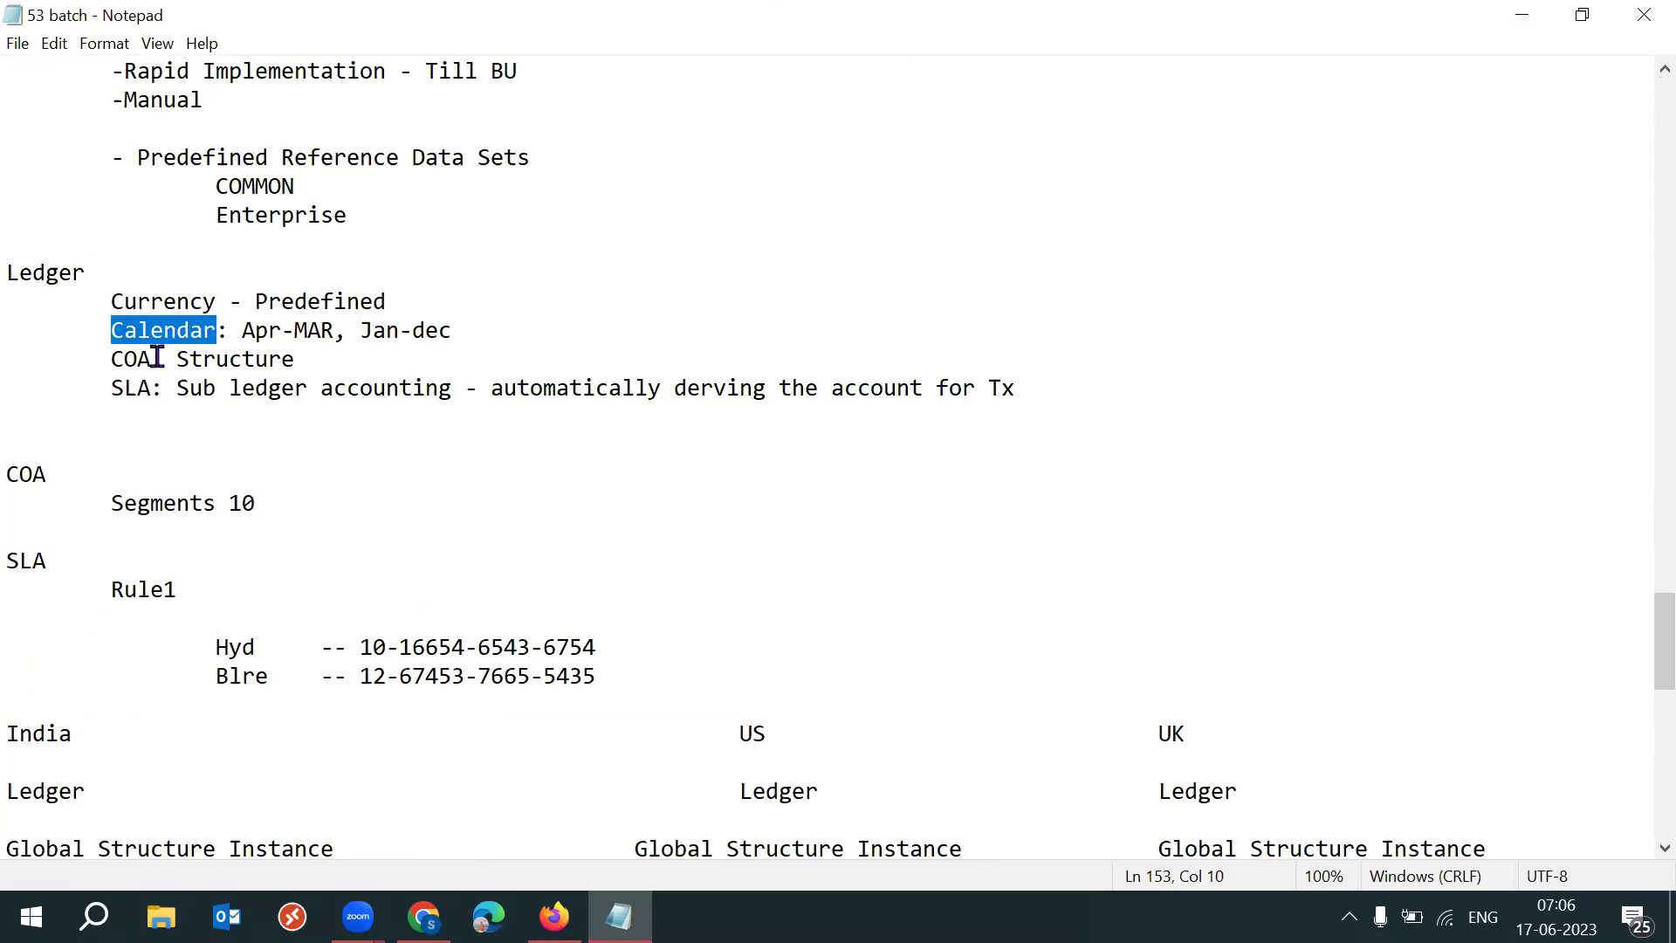
- Append "(3 Segments)" to the "COA: Structure" line in the Ledger section
drag(112, 359, 370, 366)
key(Right)
text((3 Sge)
key(BackSpace)
key(BackSpace)
text(e)
text(ge)
text(ments)
key(BackSpace)
key(BackSpace)
key(BackSpace)
key(BackSpace)
key(BackSpace)
key(BackSpace)
text(ments))
- Highlight the COA line and the SLA label in the Ledger section in turn
drag(154, 387, 111, 388)
key(shift+Right)
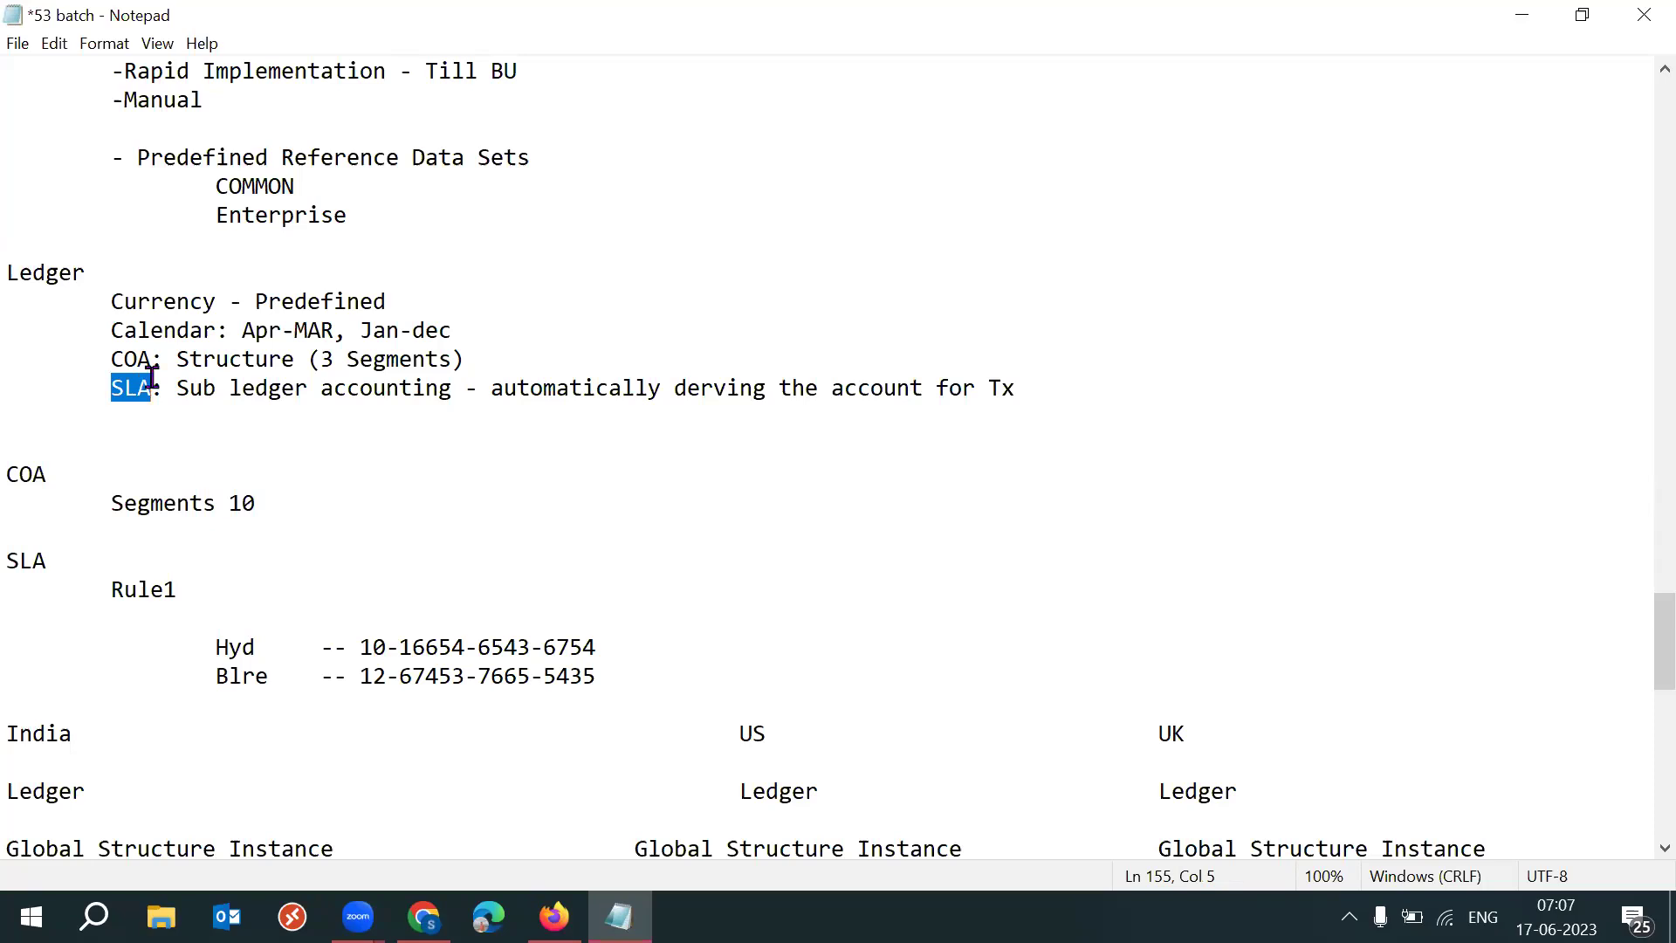
drag(112, 359, 202, 359)
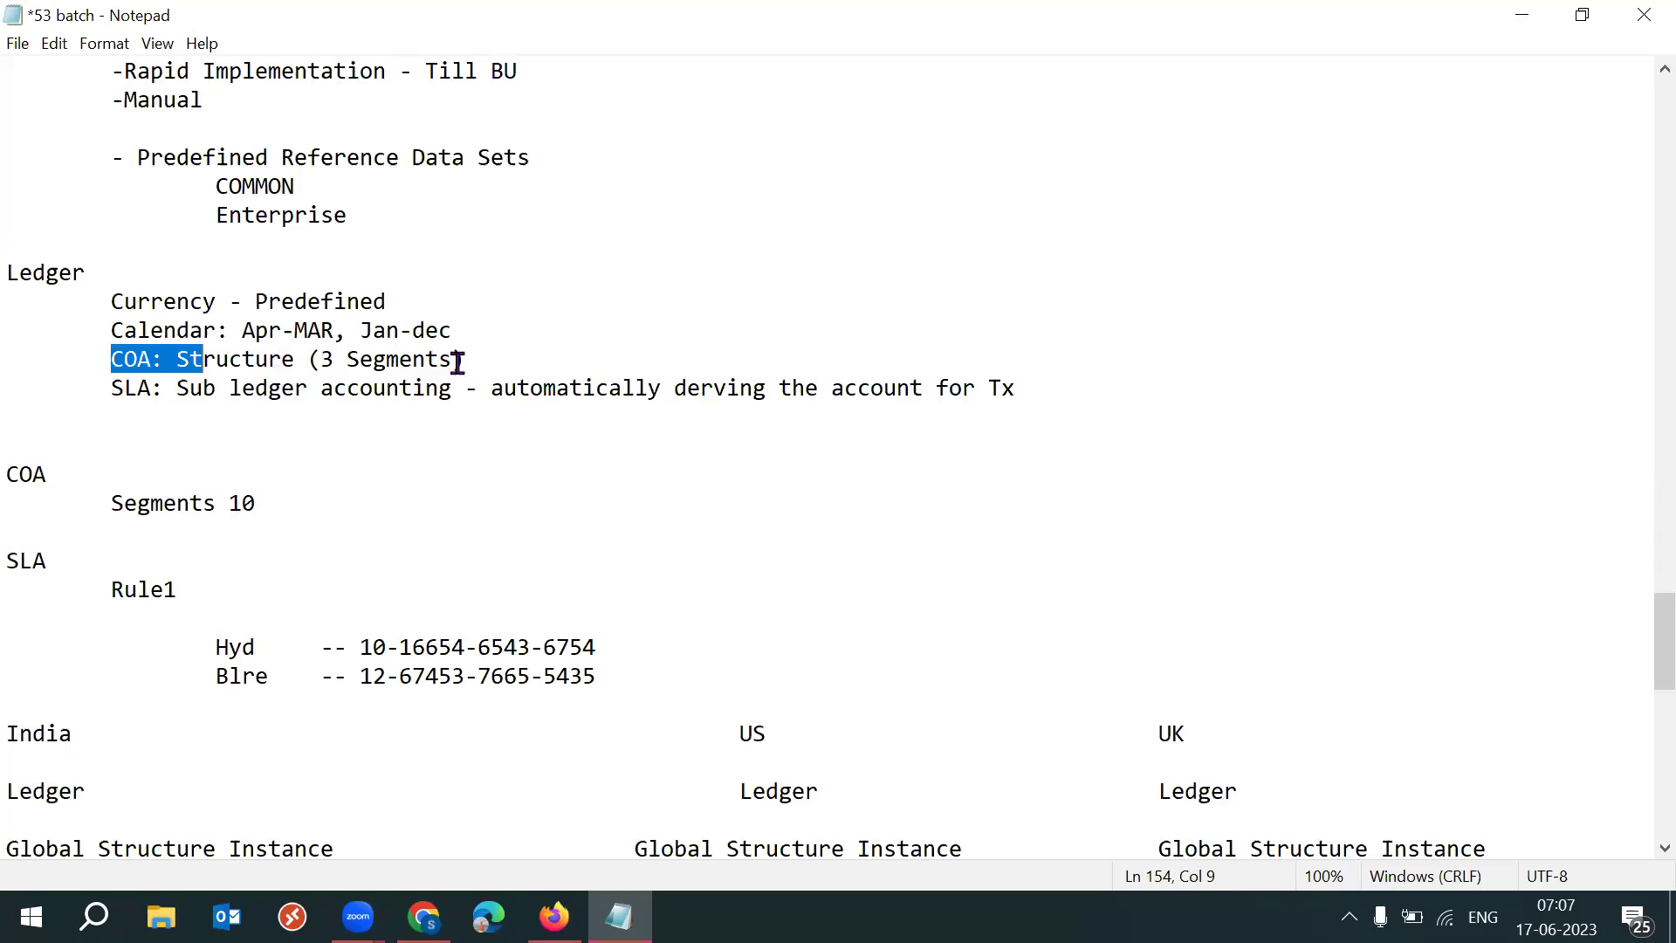
shift+click(452, 360)
key(shift+Right)
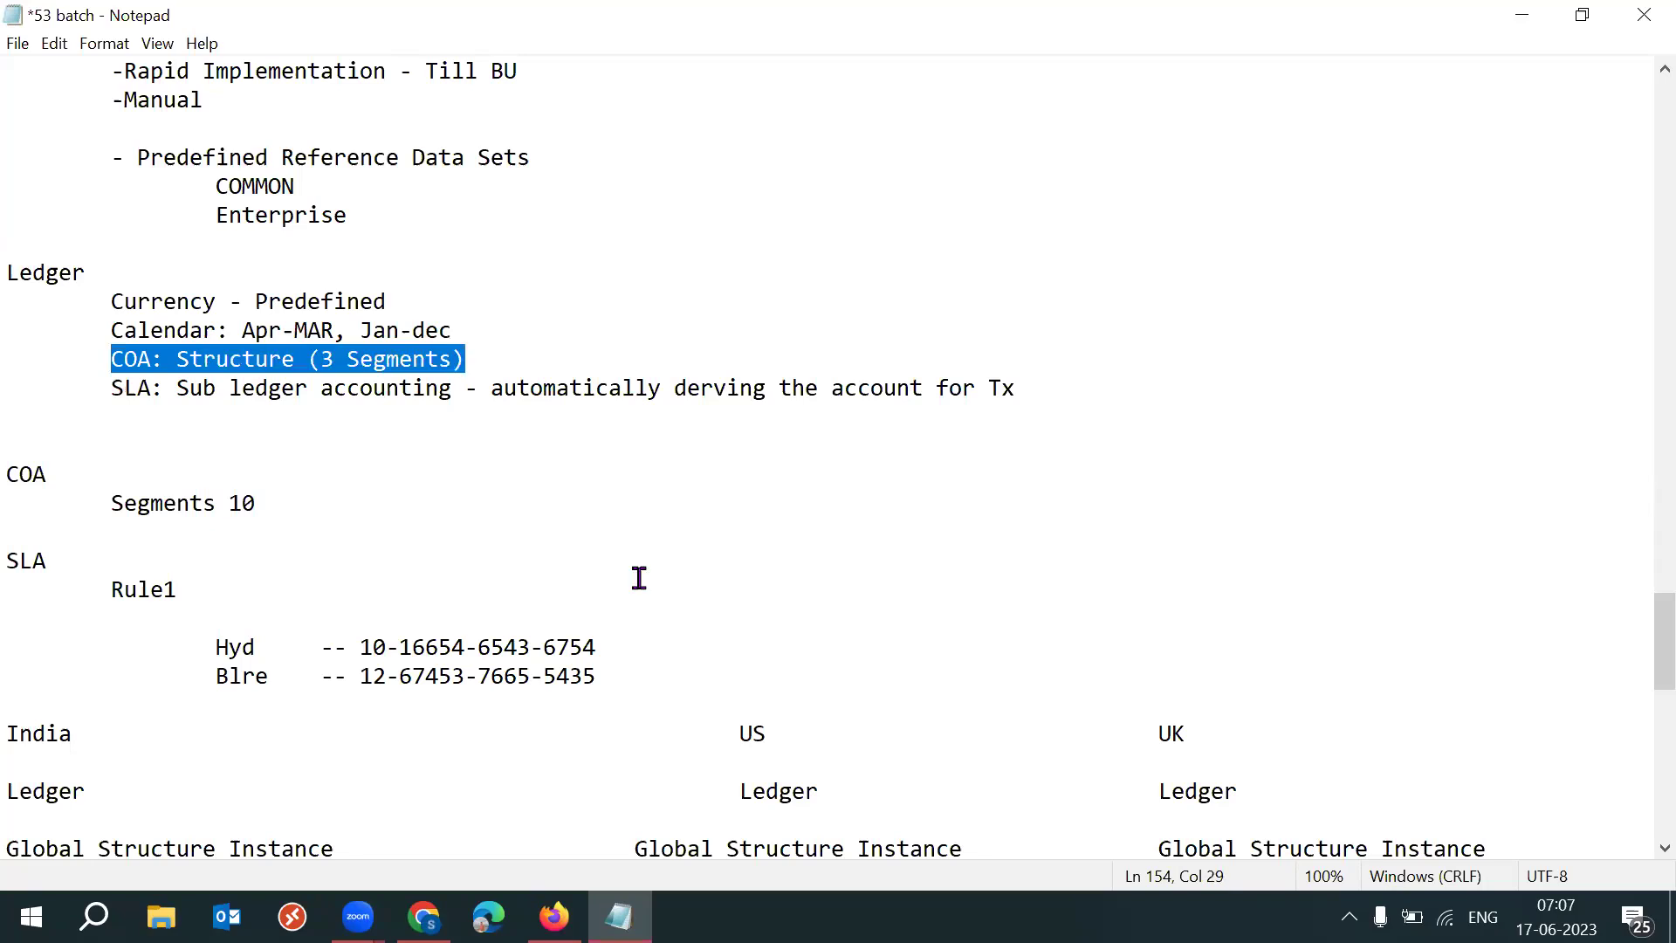
double_click(180, 394)
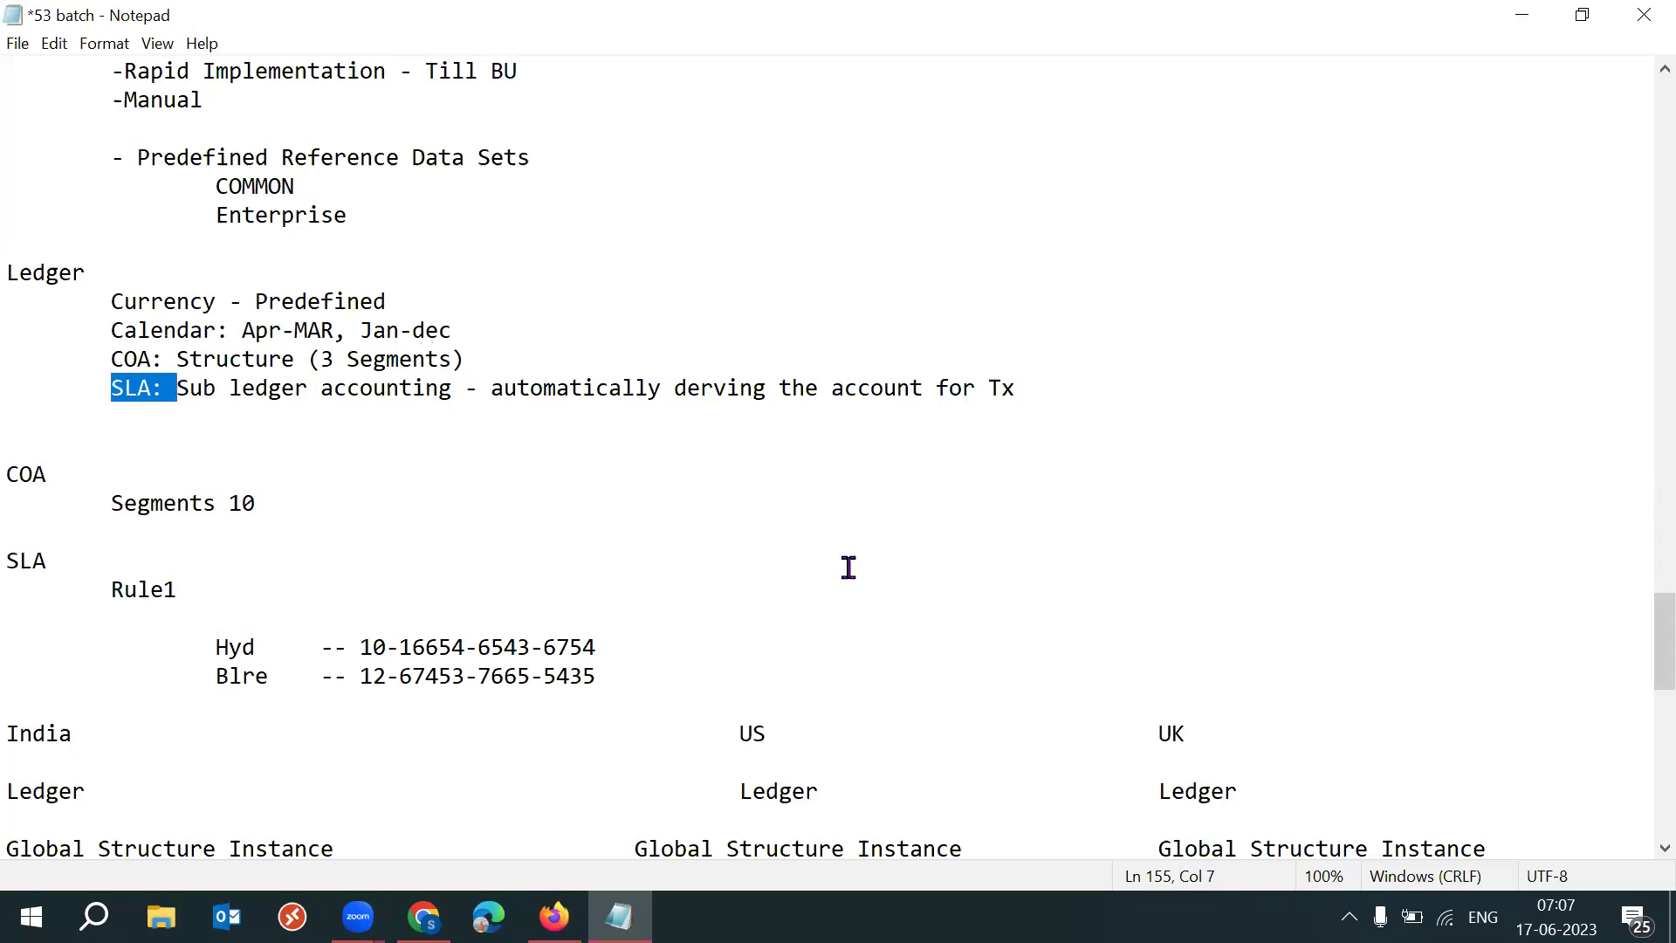
- Add an indented line "Currency: INR" below the Dev64 entry at the end of the notes
scroll(1643, 713, down, 3)
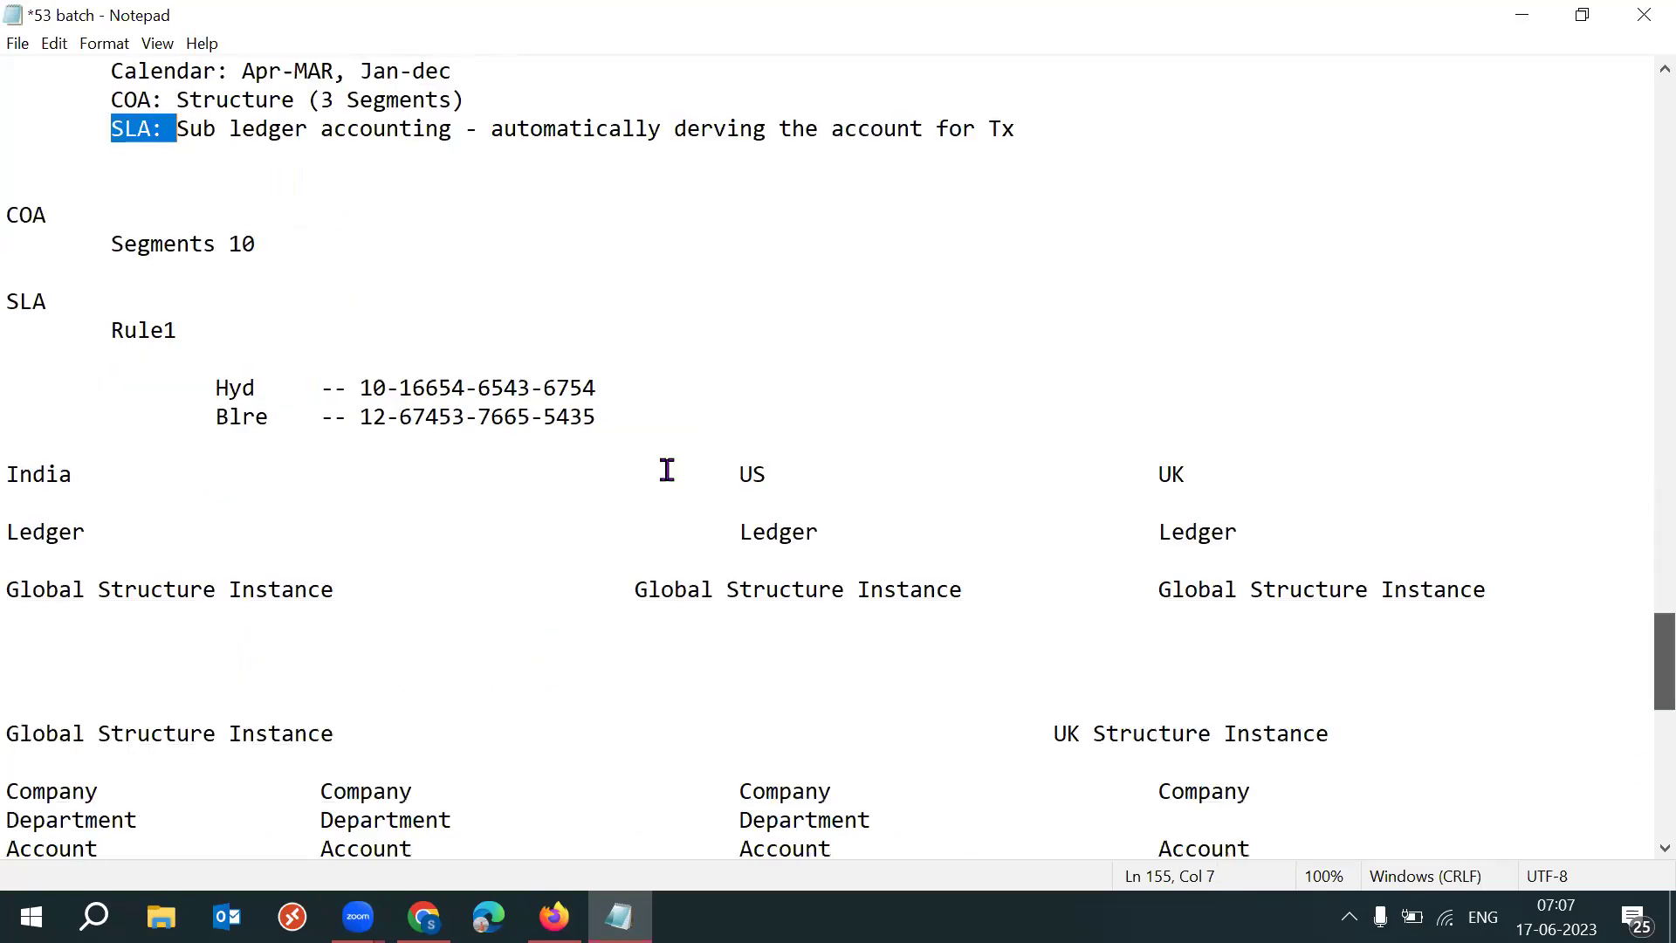
scroll(667, 470, down, 7)
key(Page_Down)
key(Tab)
text(Currency: INR)
- Add an indented line "Calendar: 53K Acc Cal" below the Currency: INR line
key(Return)
key(Tab)
text(CAlen)
key(BackSpace)
key(BackSpace)
key(BackSpace)
key(BackSpace)
text(alendar)
key(BackSpace)
text(ar: 53K )
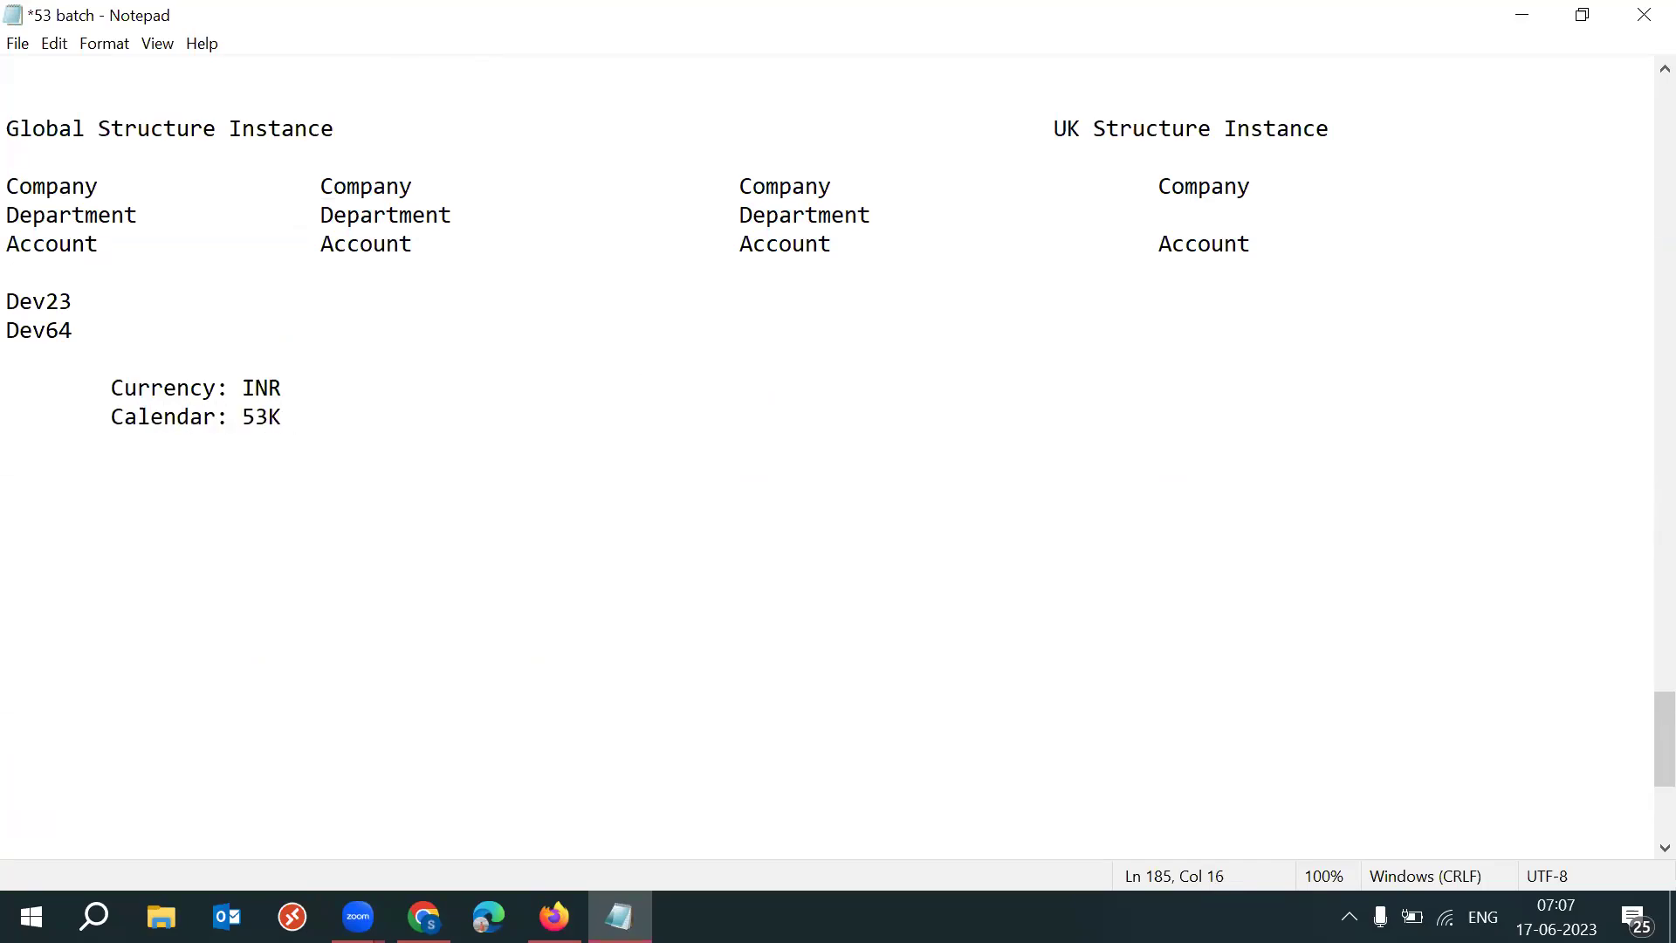
text(Acc Cal)
- Add an indented line "COA: (SI): 53K Global Structure Instance" below the calendar line
key(Return)
key(Tab)
text(COA: (SI))
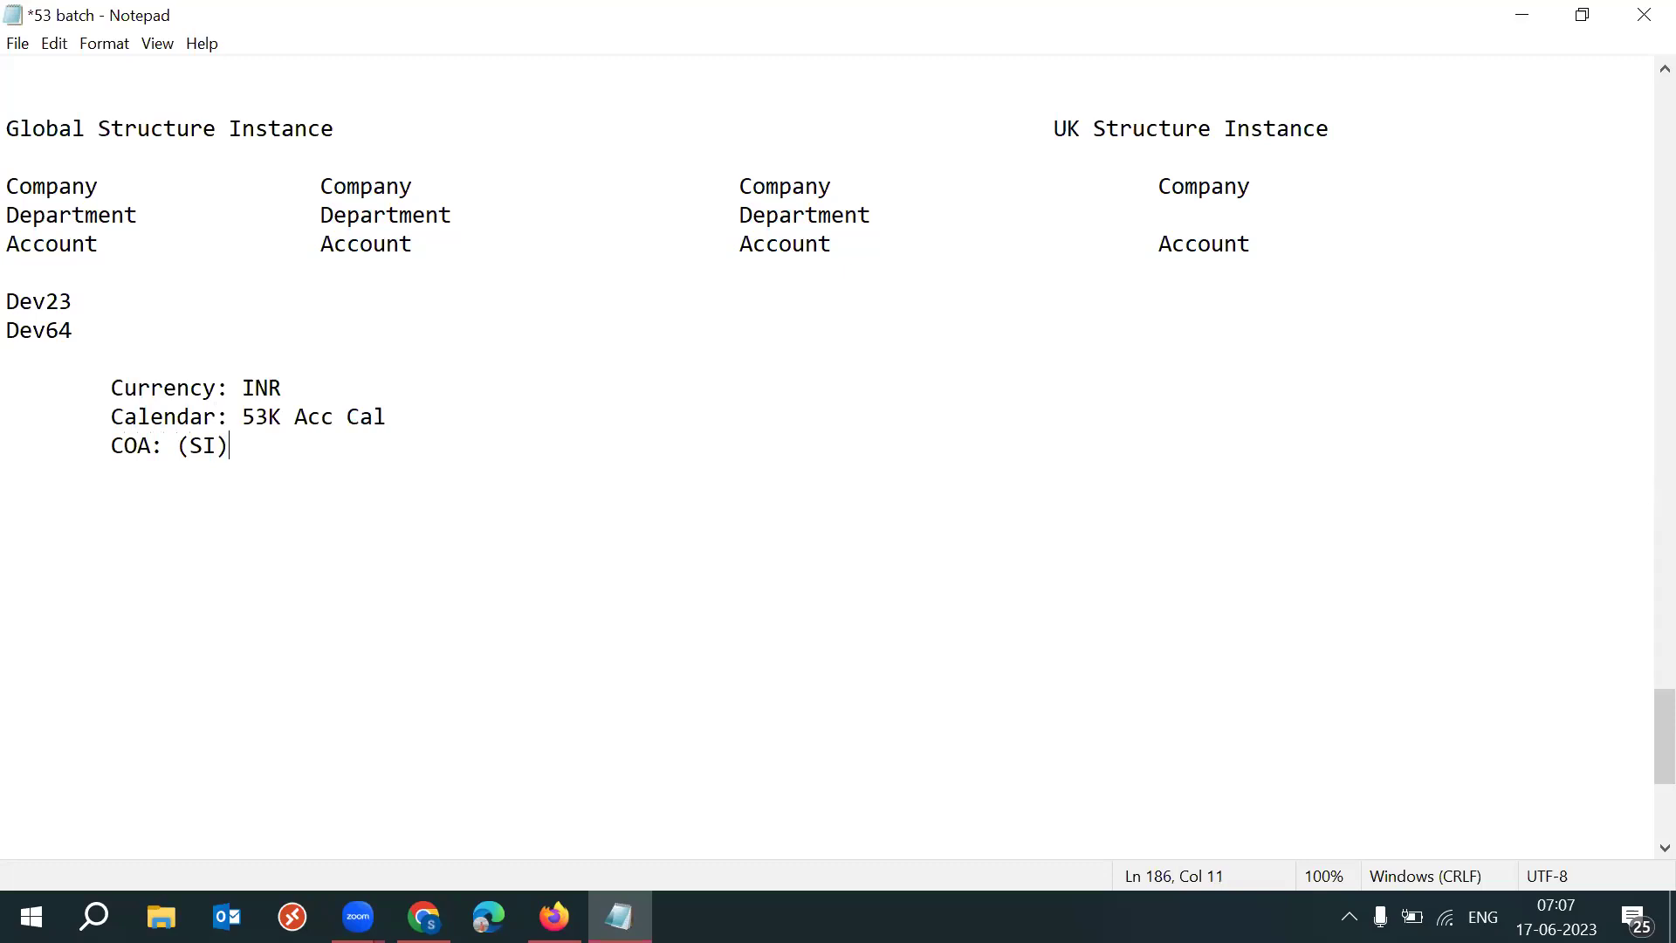
text(: 53K Global Strcu)
key(BackSpace)
key(BackSpace)
text(ucture Instance)
- Add an indented line "SLA: Standard Accrual" below the 53K Global Structure Instance line
key(Return)
key(Tab)
text(SLA: )
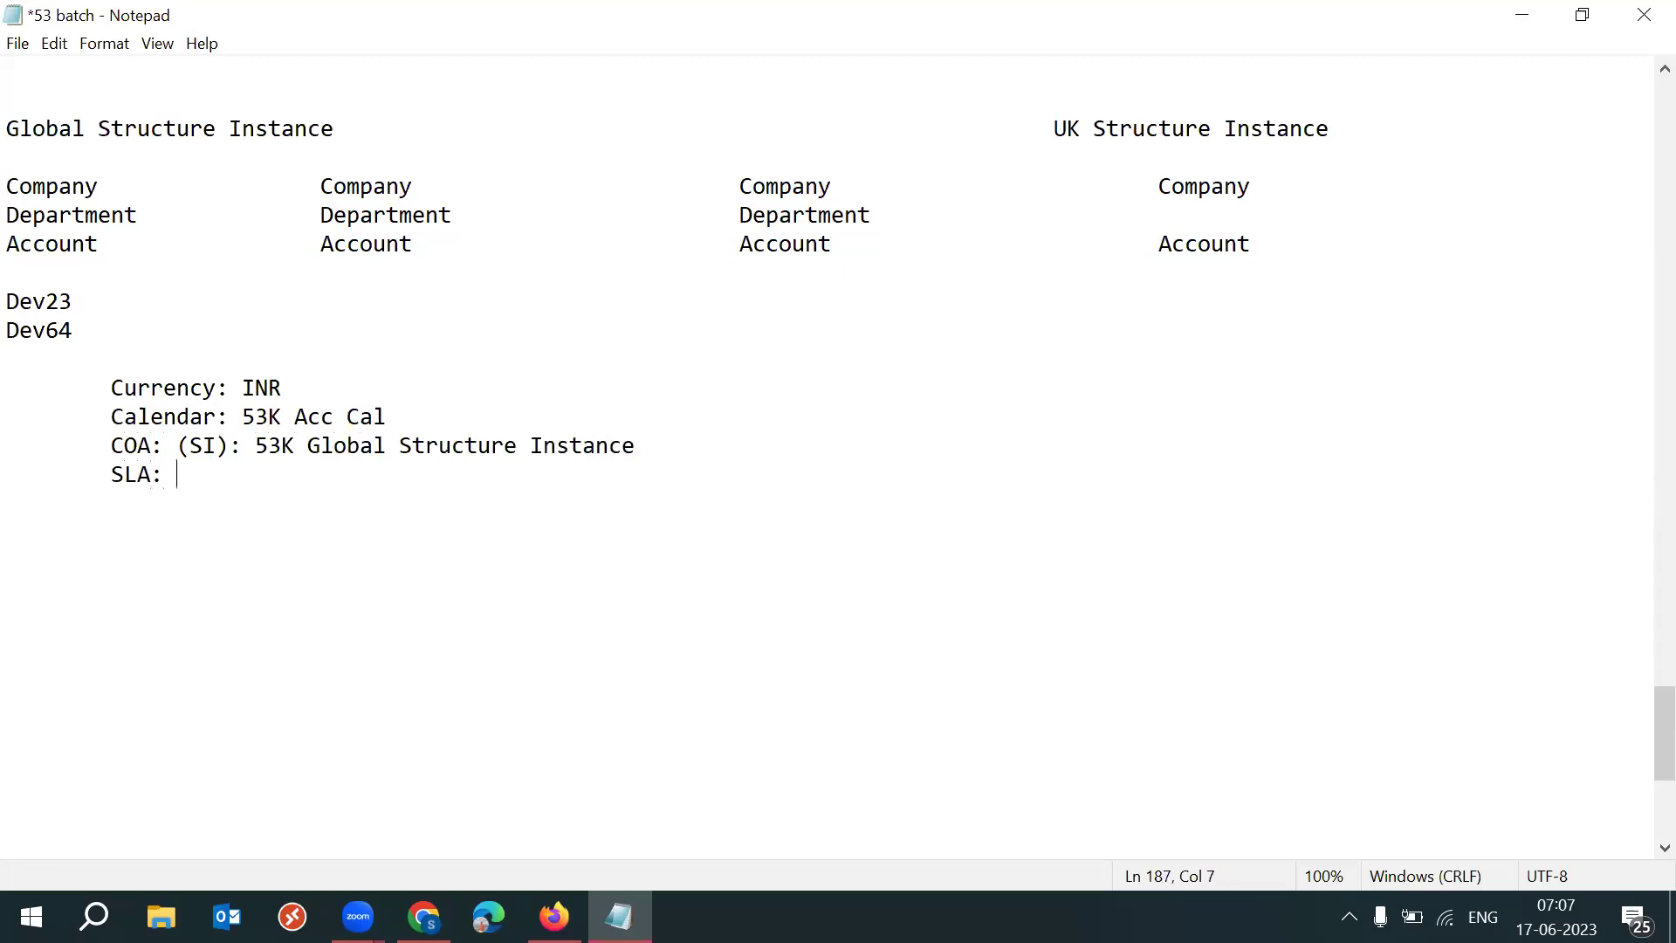
text(Standrd)
key(BackSpace)
key(BackSpace)
text(ard Accrual)
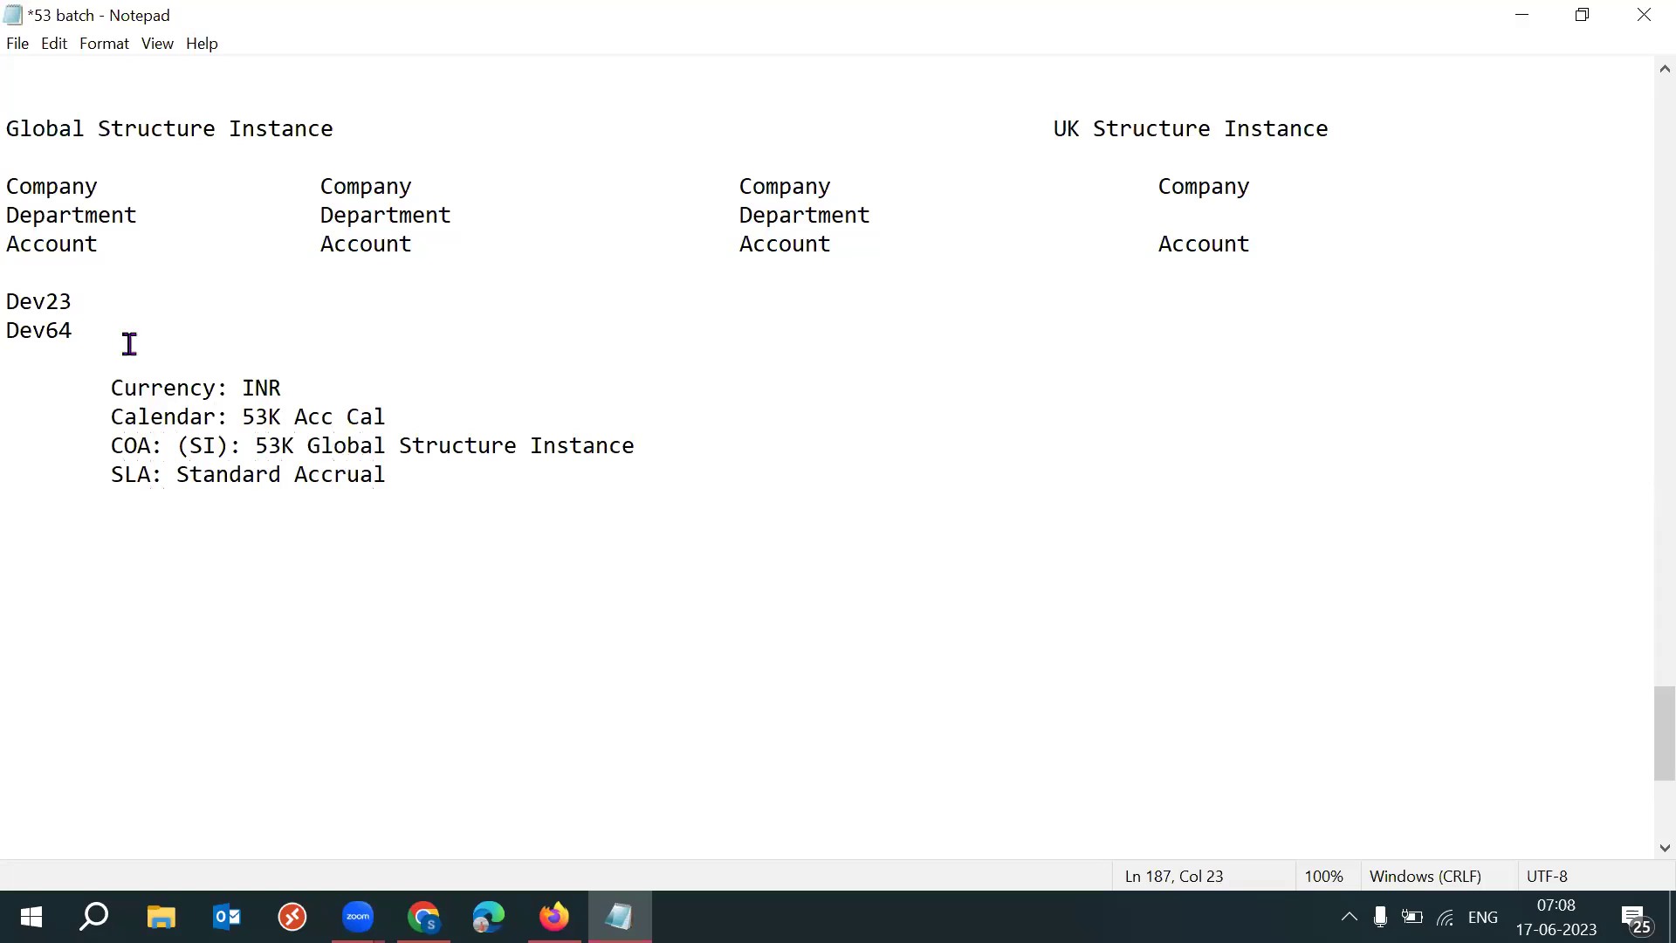
- Append "(Predefined)" to the Standard Accrual and INR lines, and highlight the four ledger lines
text( (Predr)
key(BackSpace)
text(efined))
click(333, 396)
text((Predefined))
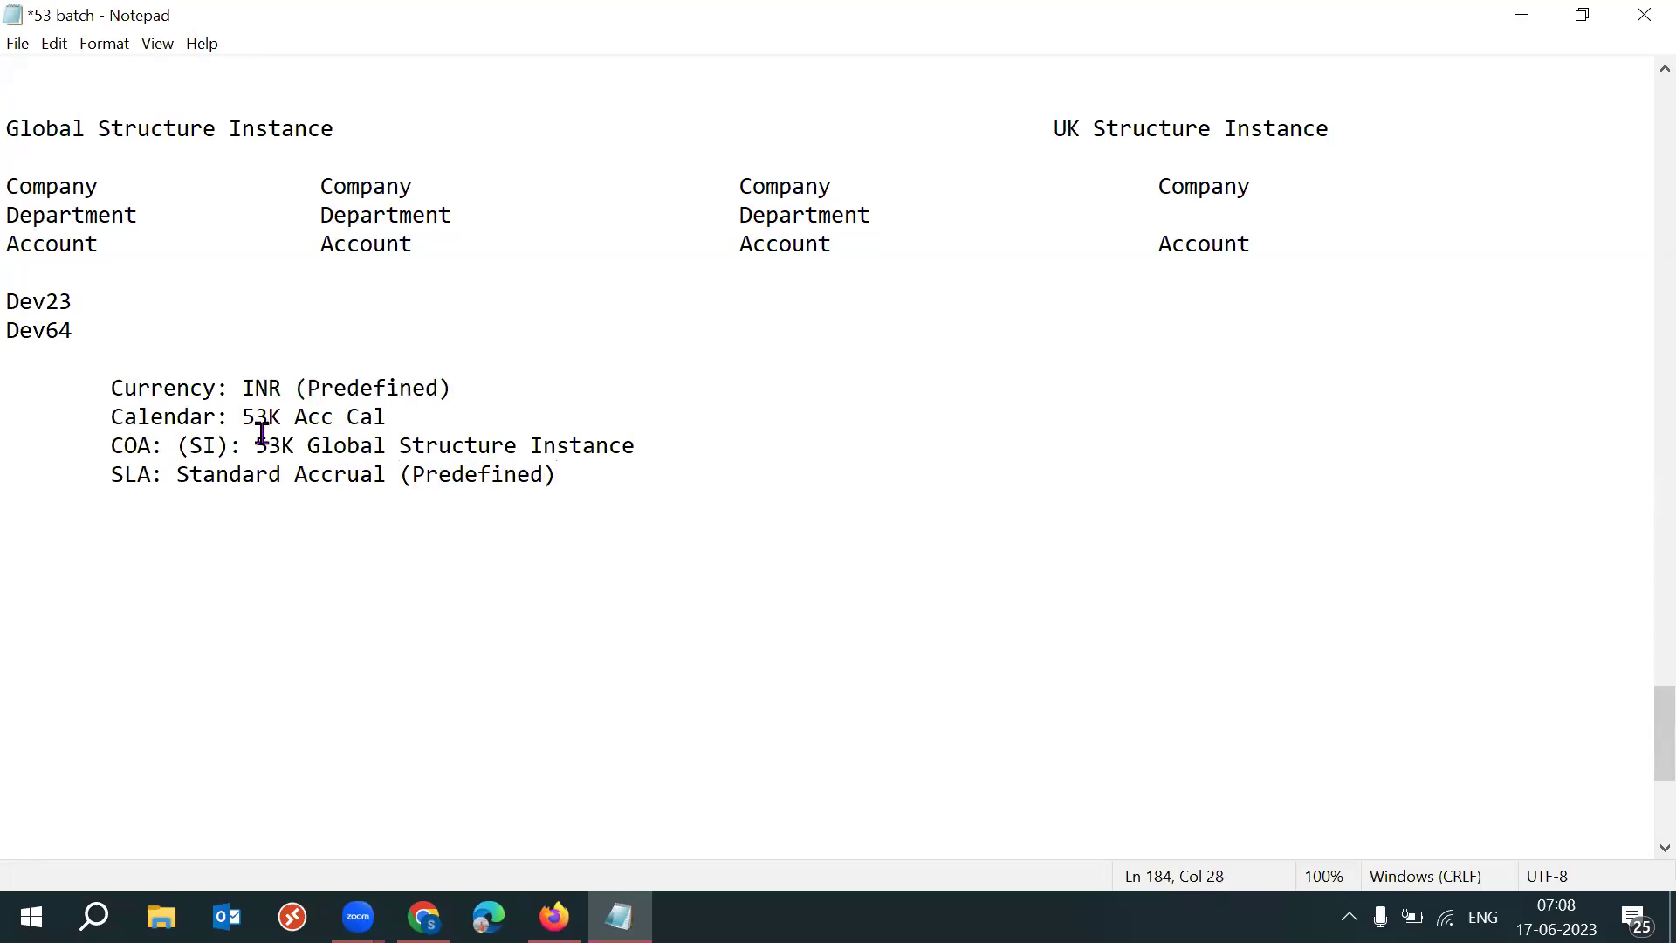
drag(105, 389, 500, 493)
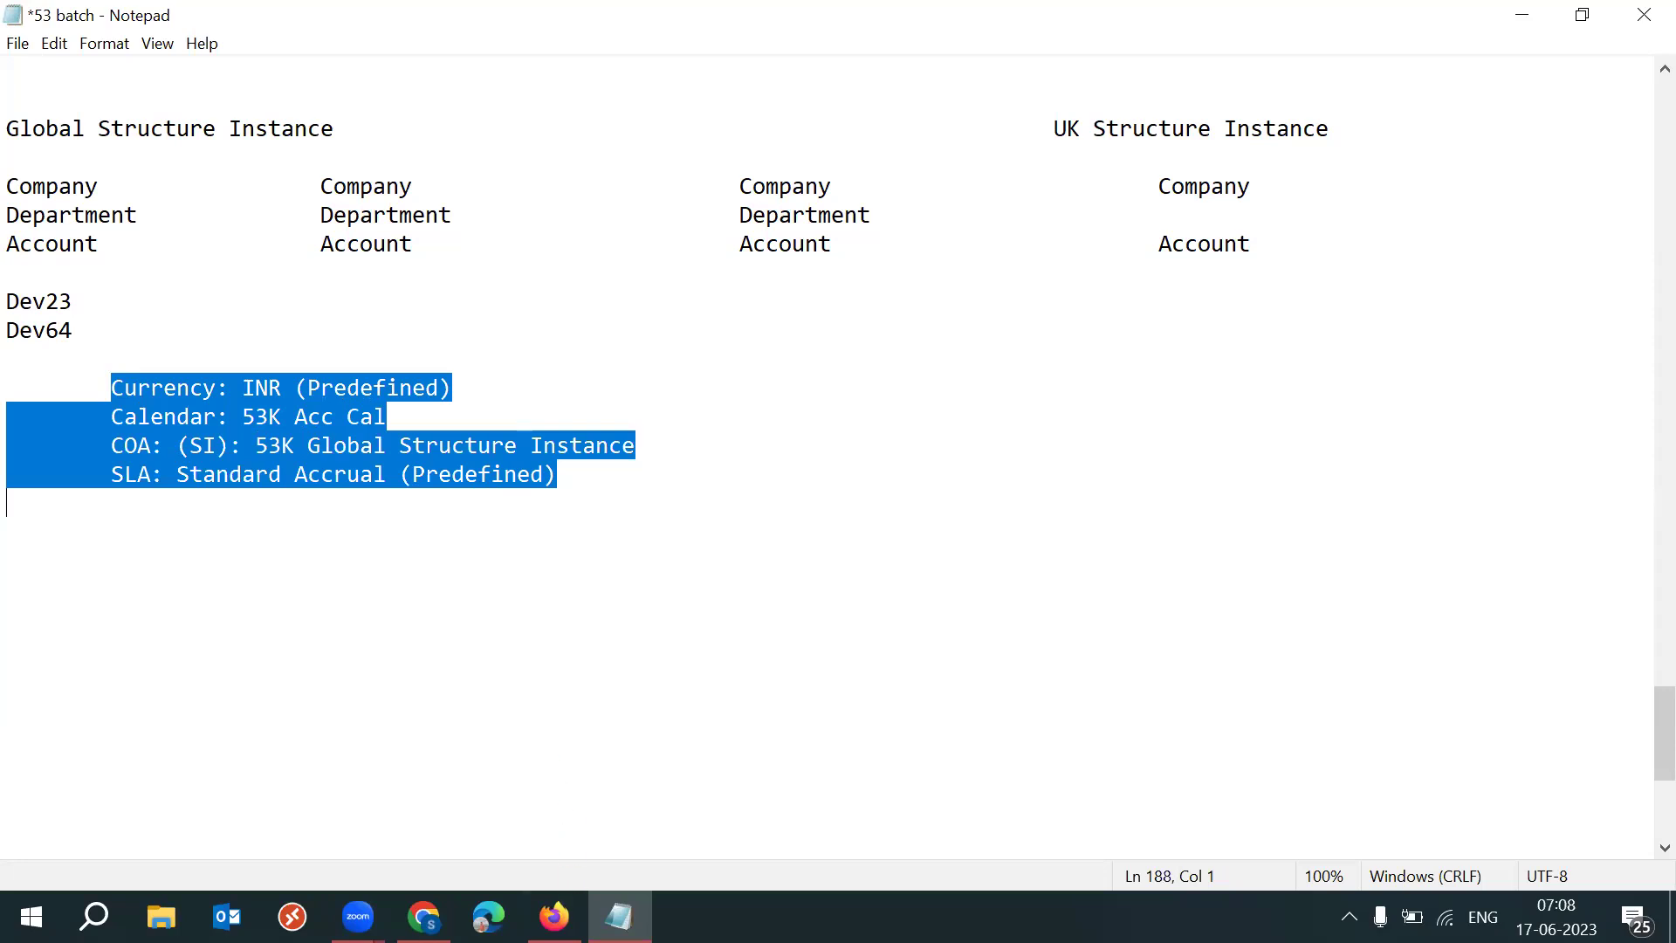
- Switch to Firefox and open the fa-euth-dev23-saasfademo1 Oracle Applications Cloud site
mouse_move(554, 917)
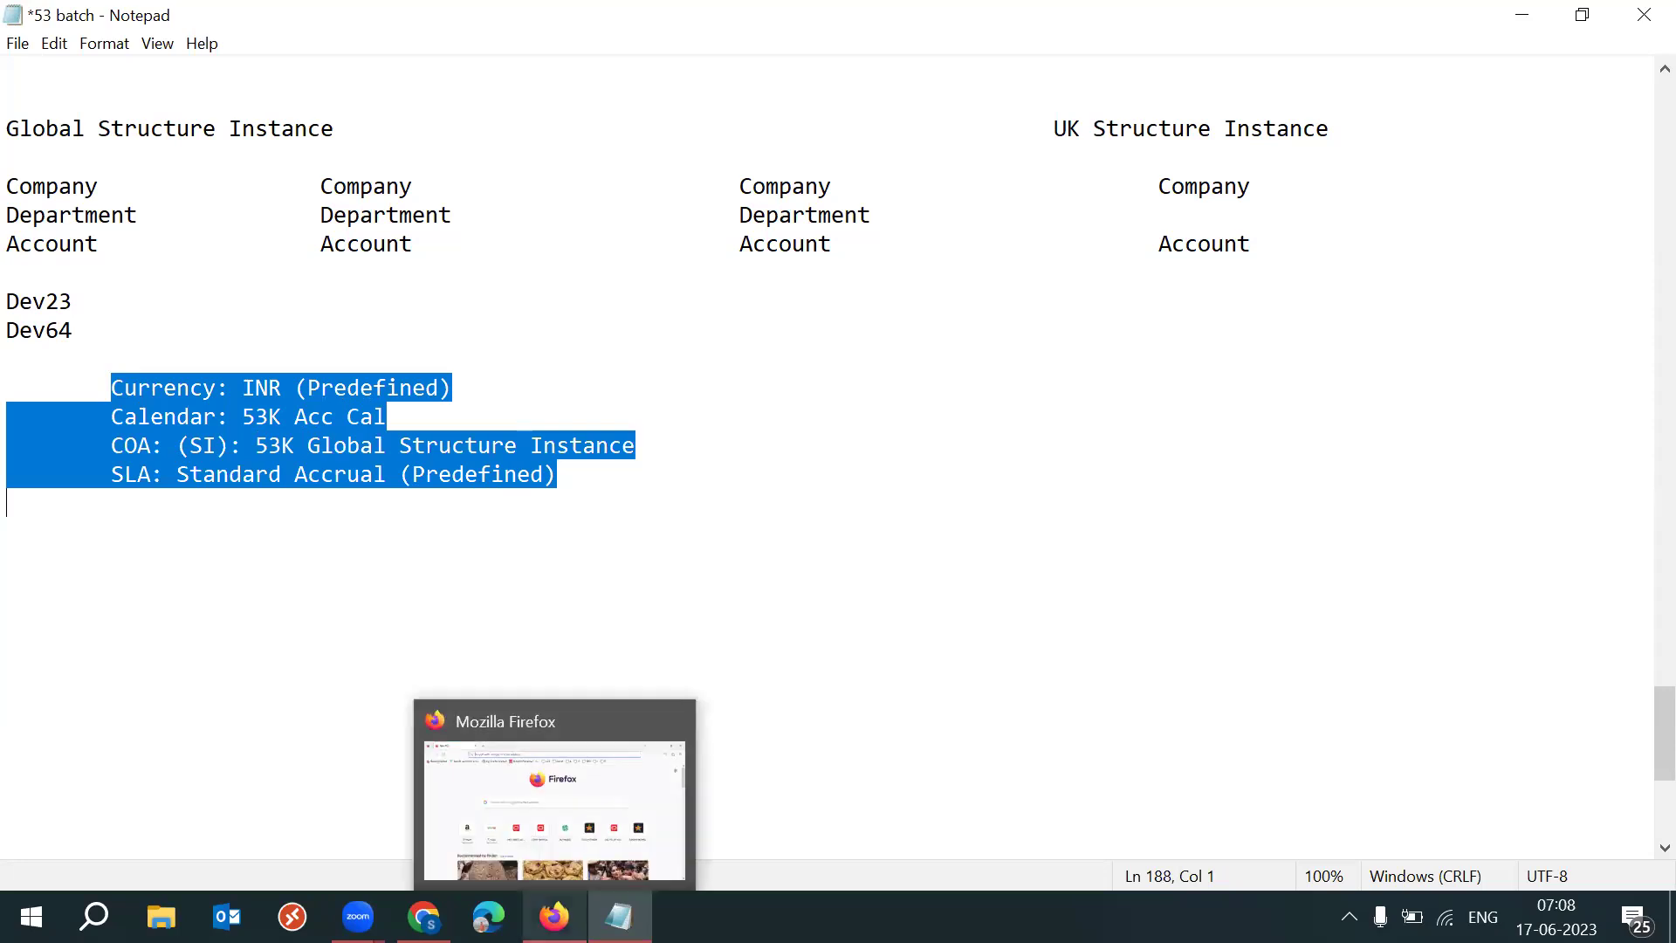
click(553, 917)
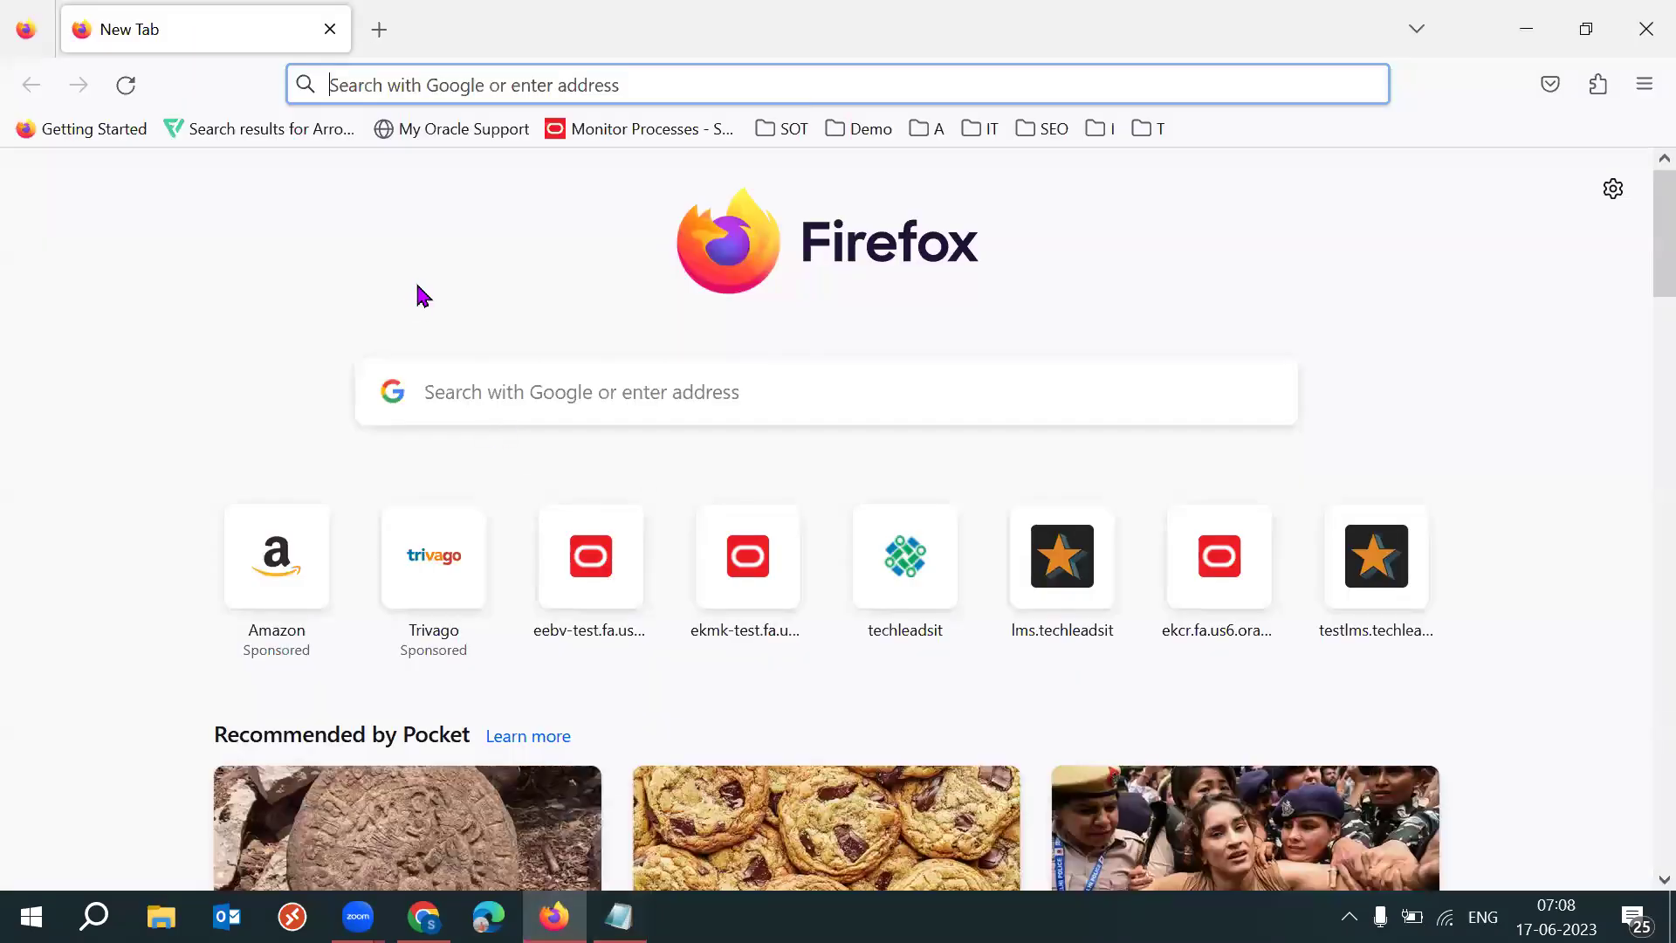
text(dev23)
key(Return)
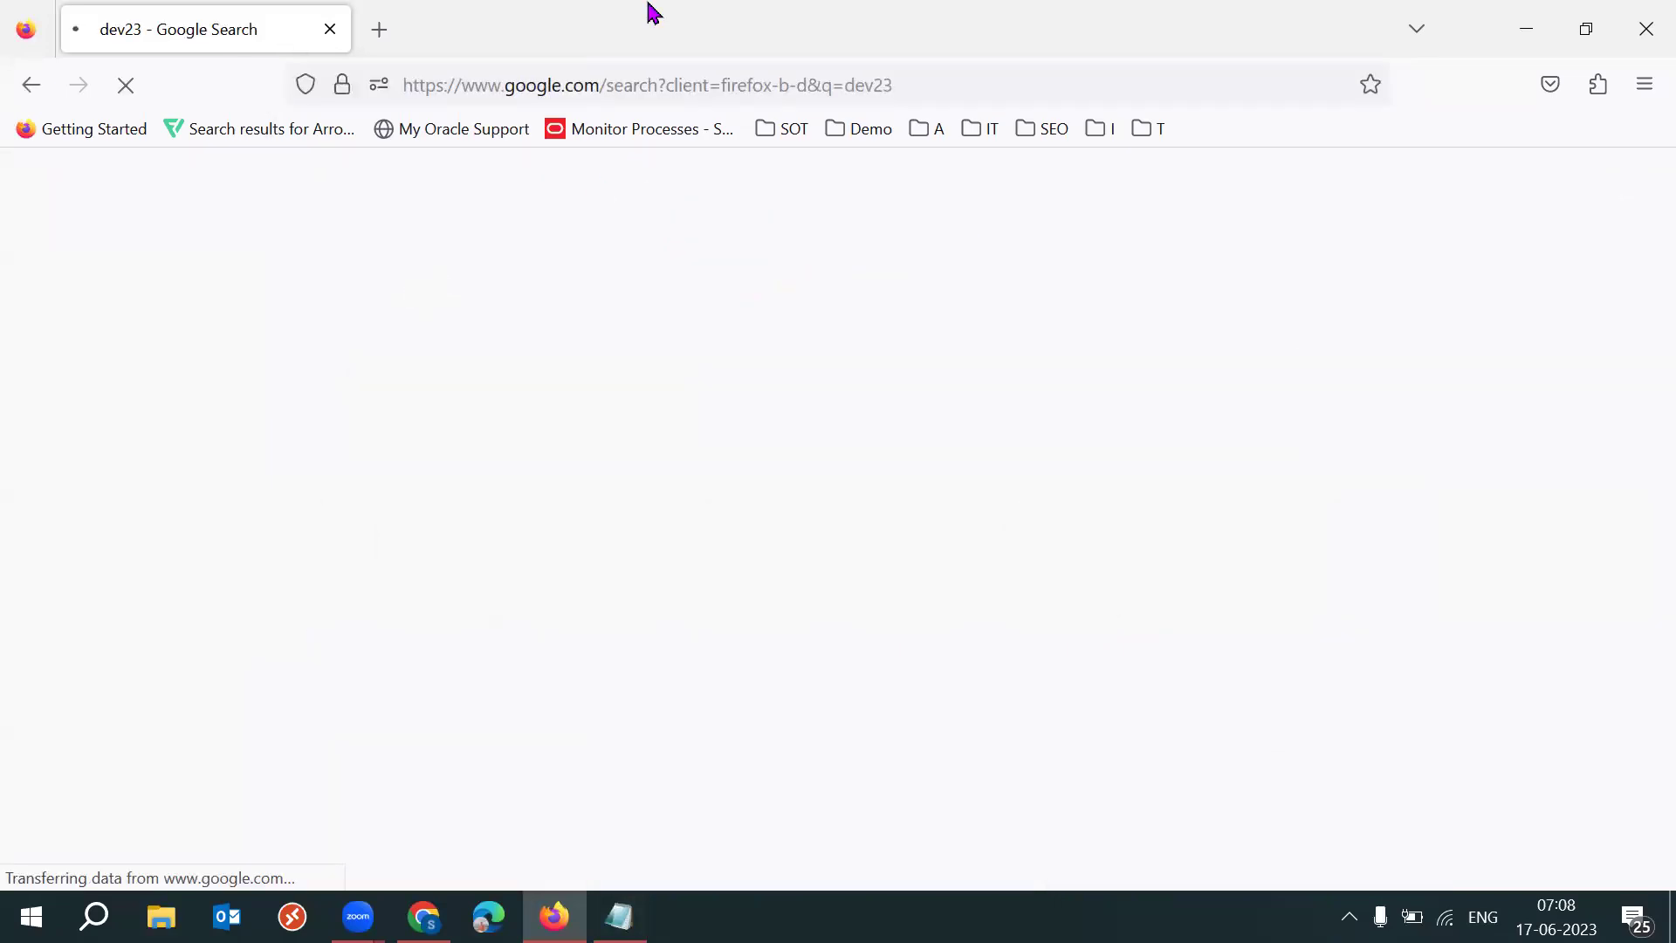
key(ctrl+l)
text(demo.oracle.com/)
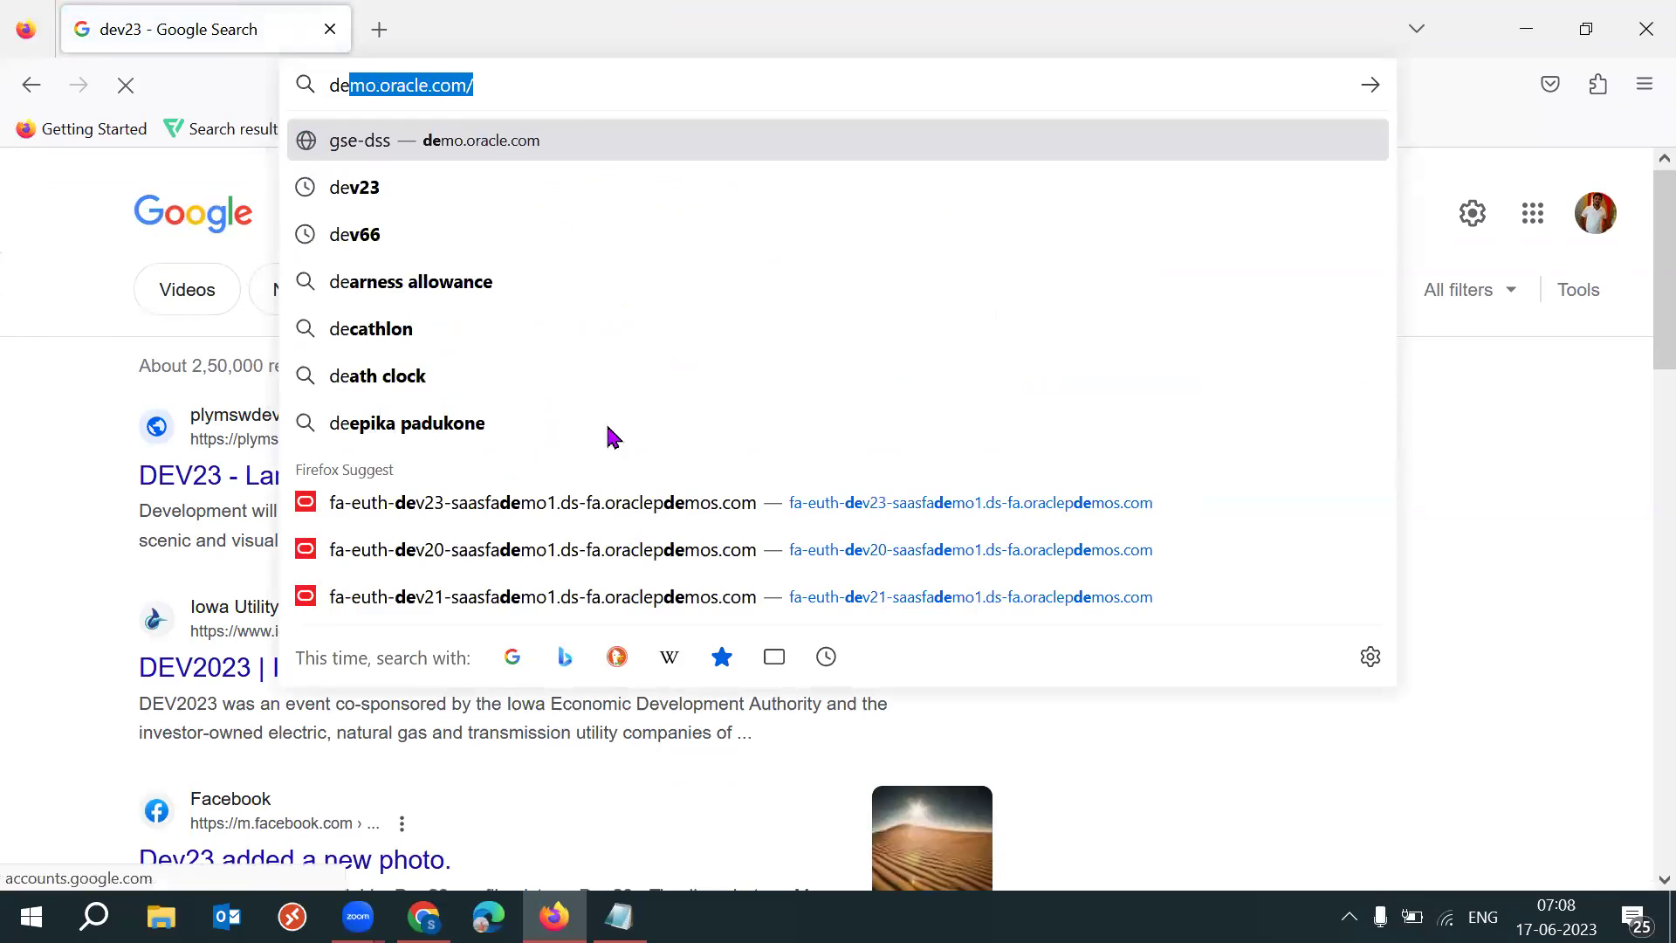
click(605, 506)
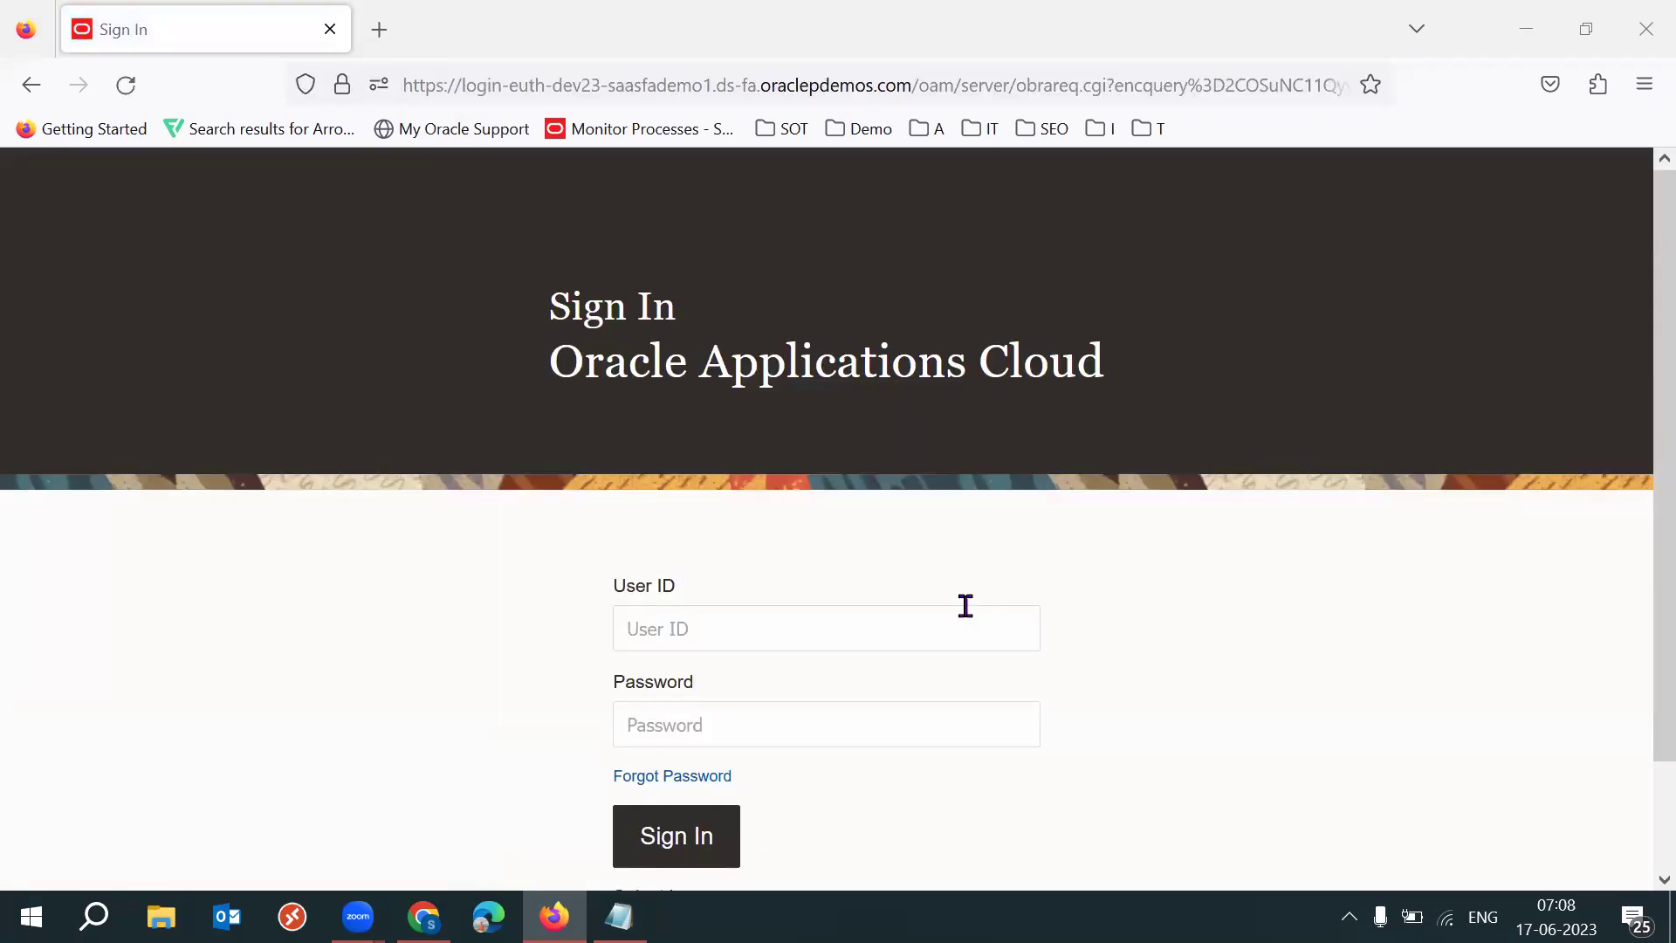
- Fill in the user ID and password from the login saved for this website and sign in
click(940, 617)
text(kri)
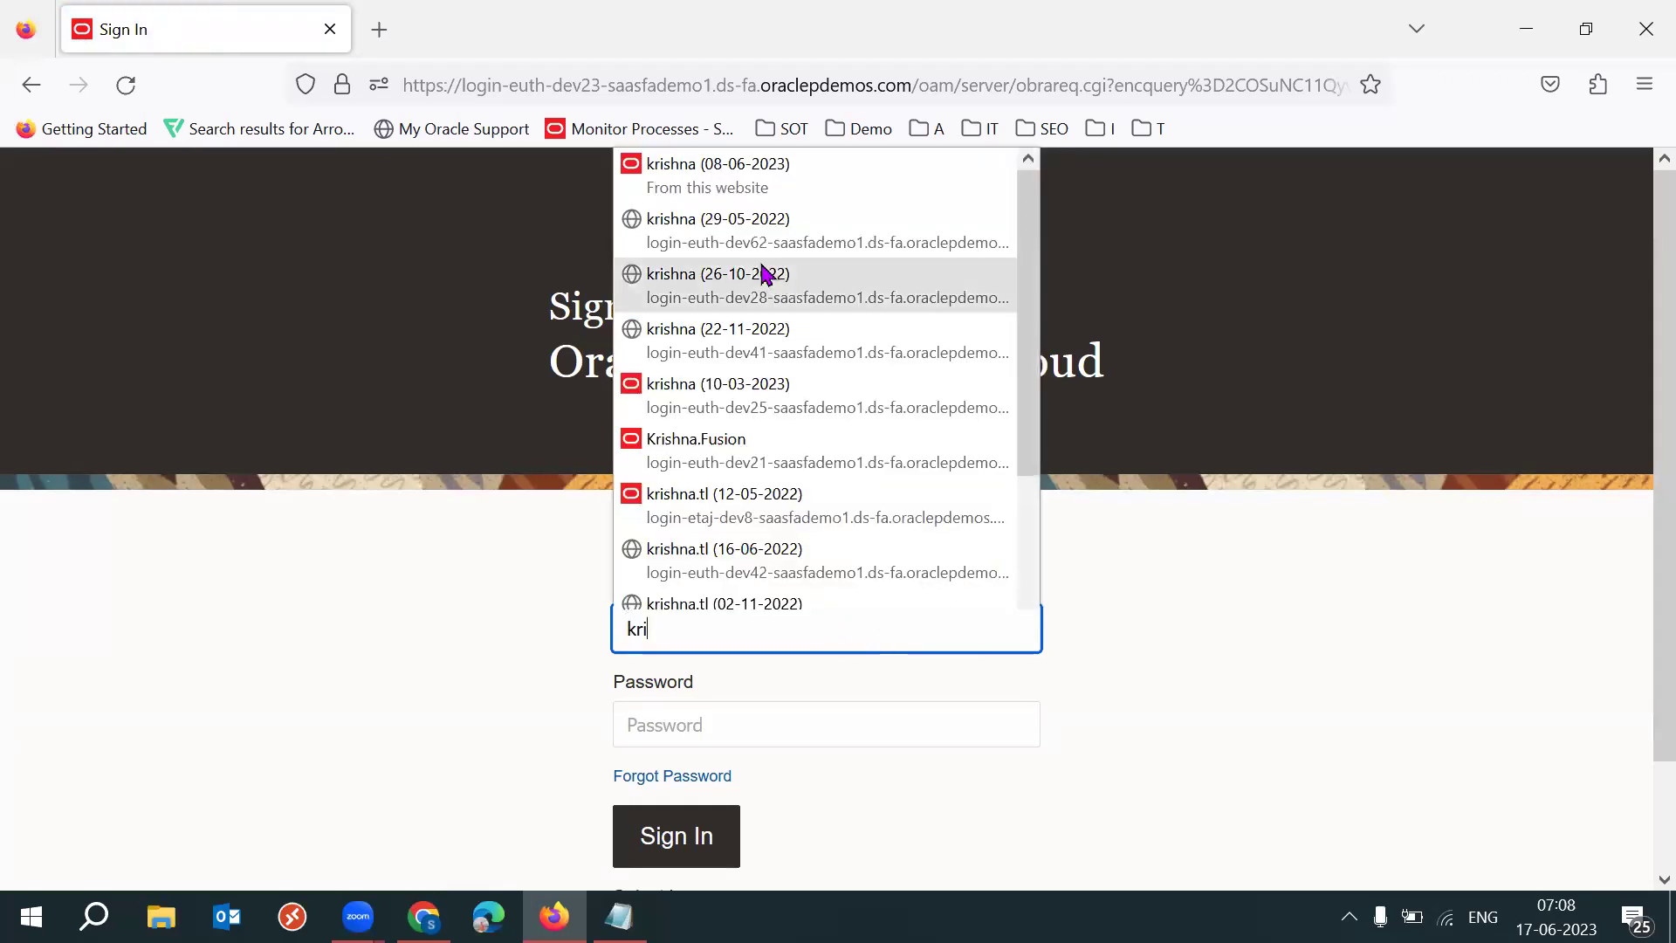
click(738, 186)
scroll(868, 635, down, 2)
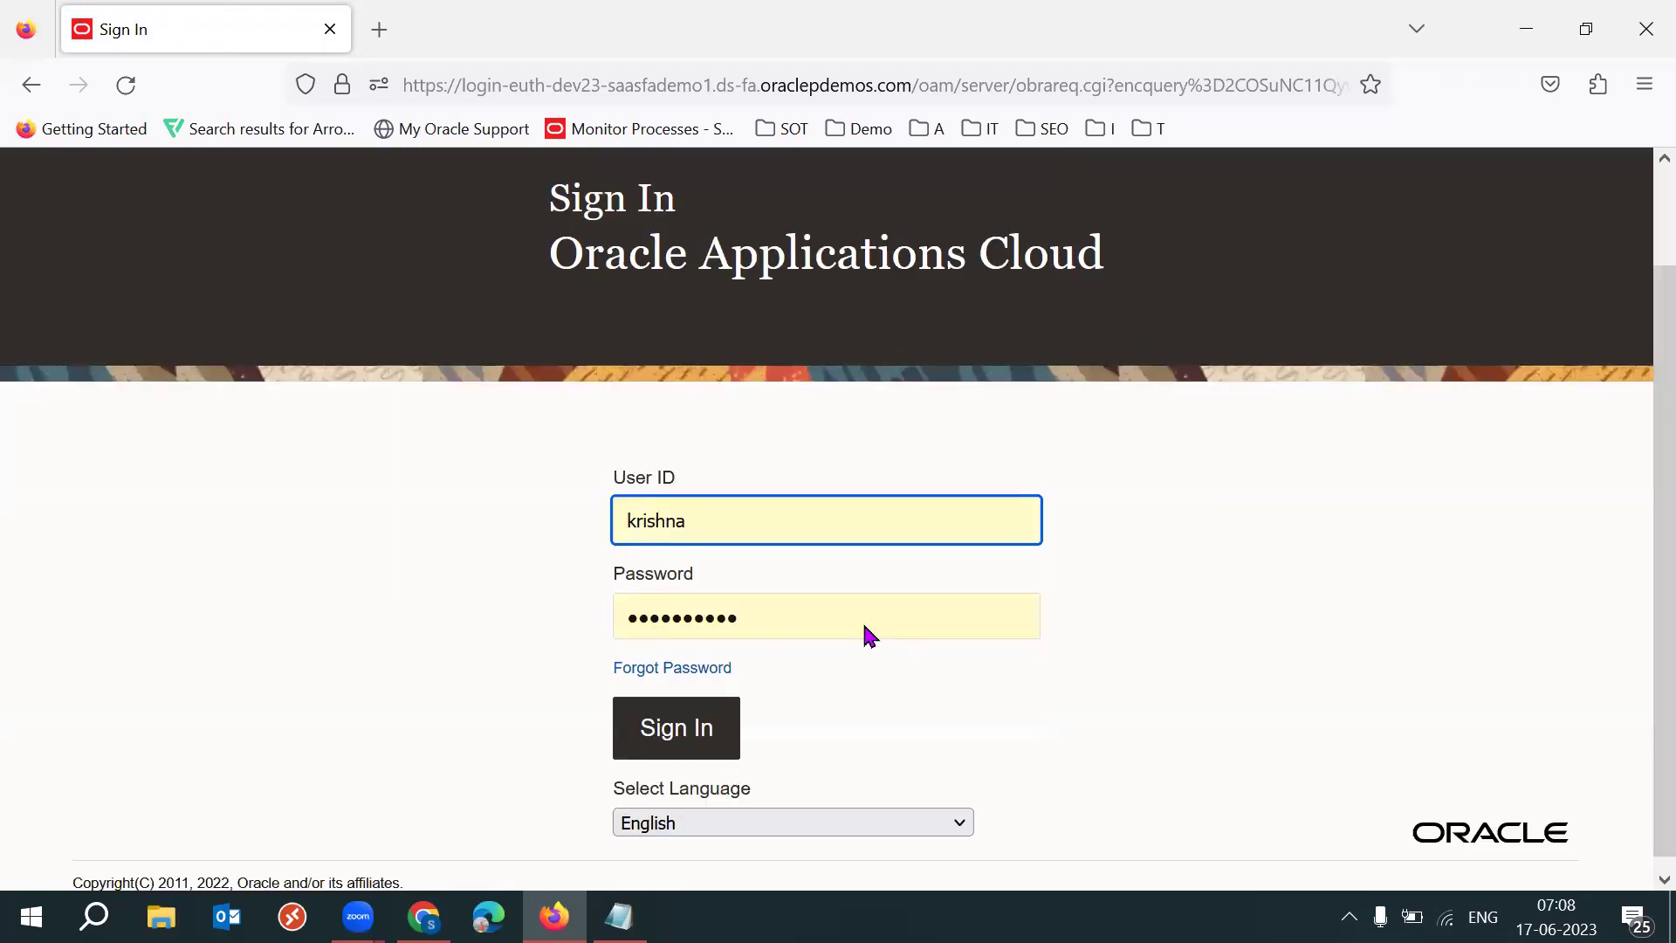
click(709, 725)
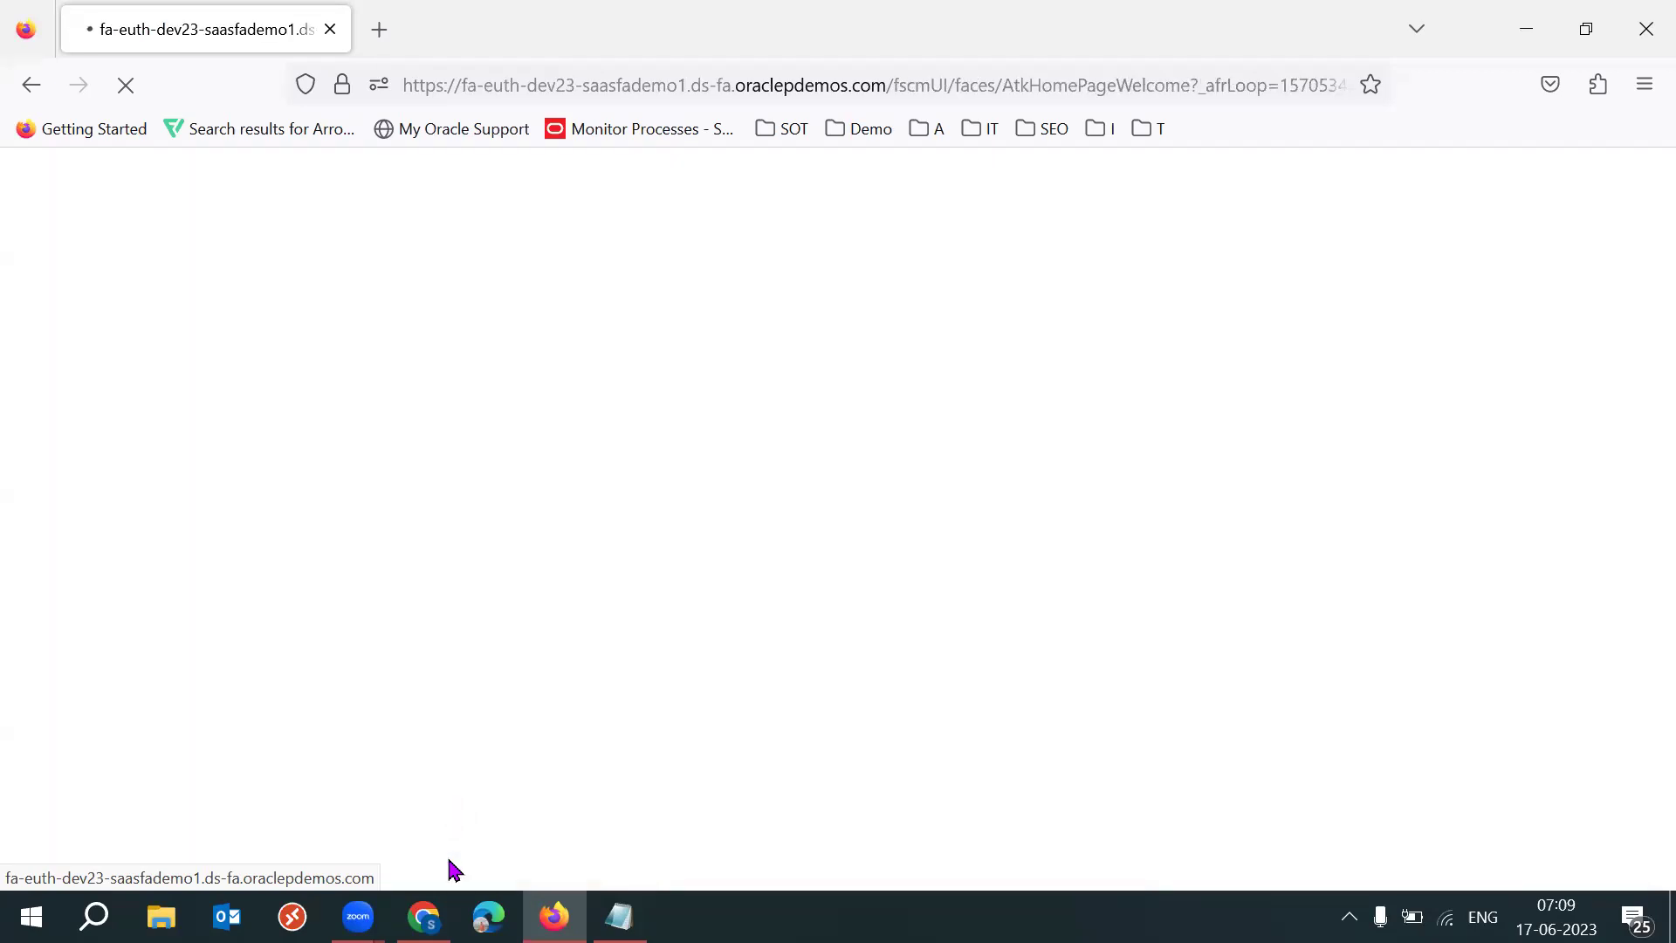
- Switch to Chrome and open the fa-euth-dev23-saasfademo1 Oracle Applications Cloud site in a new tab
click(422, 769)
key(ctrl+t)
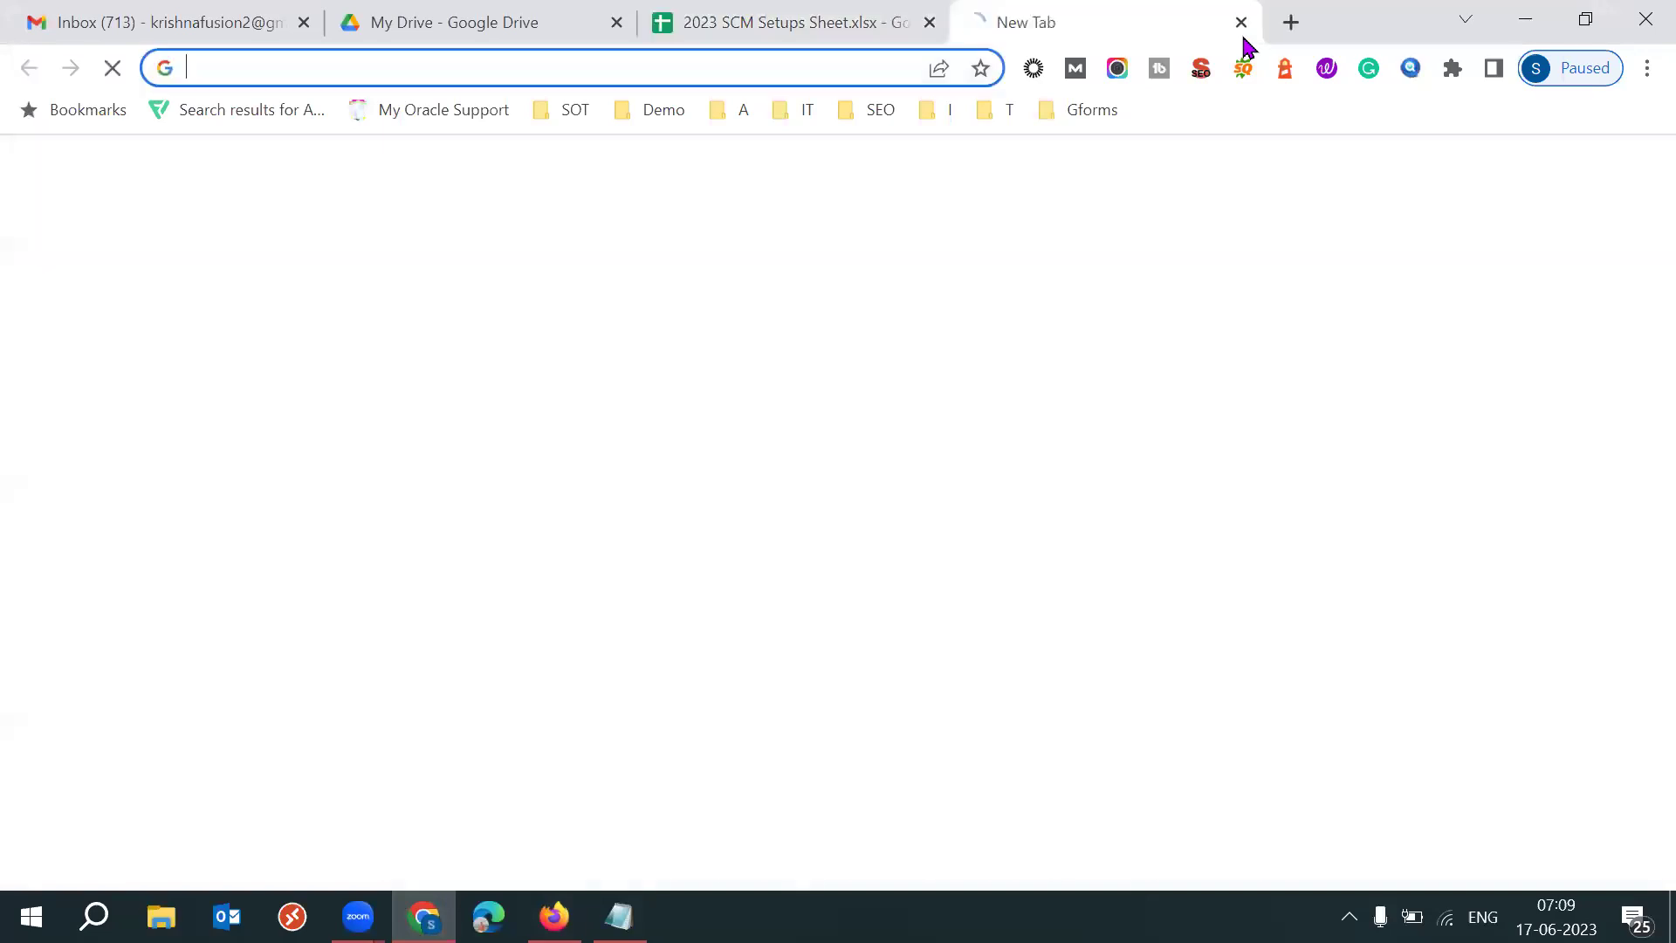
text(drv23)
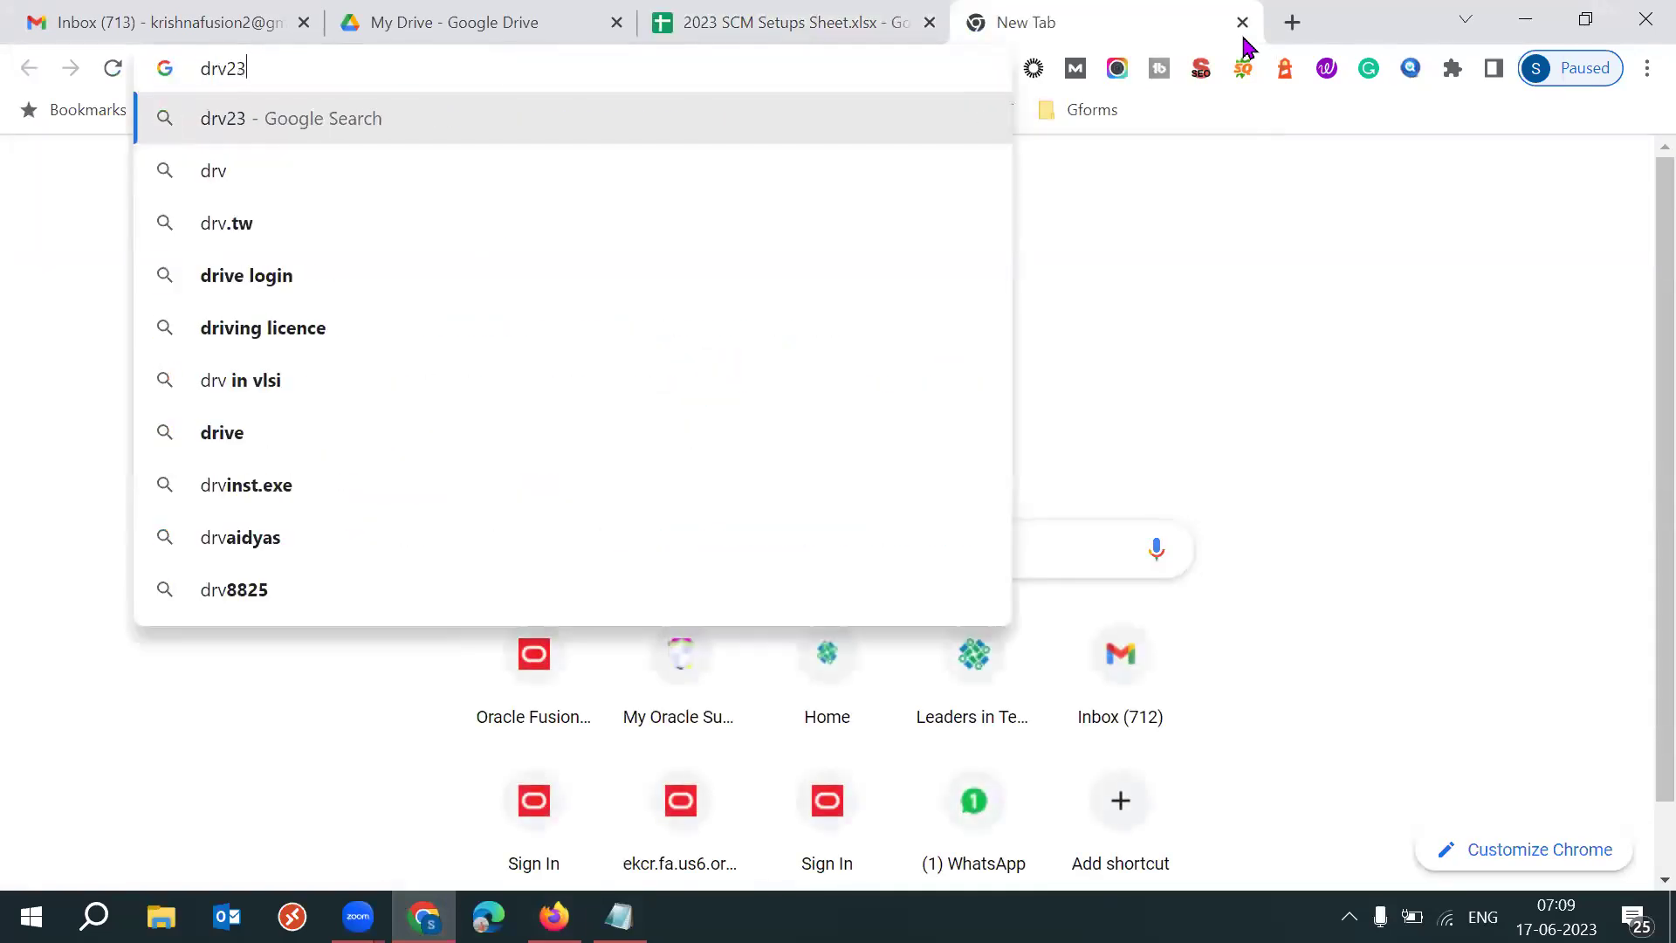
key(Return)
click(566, 69)
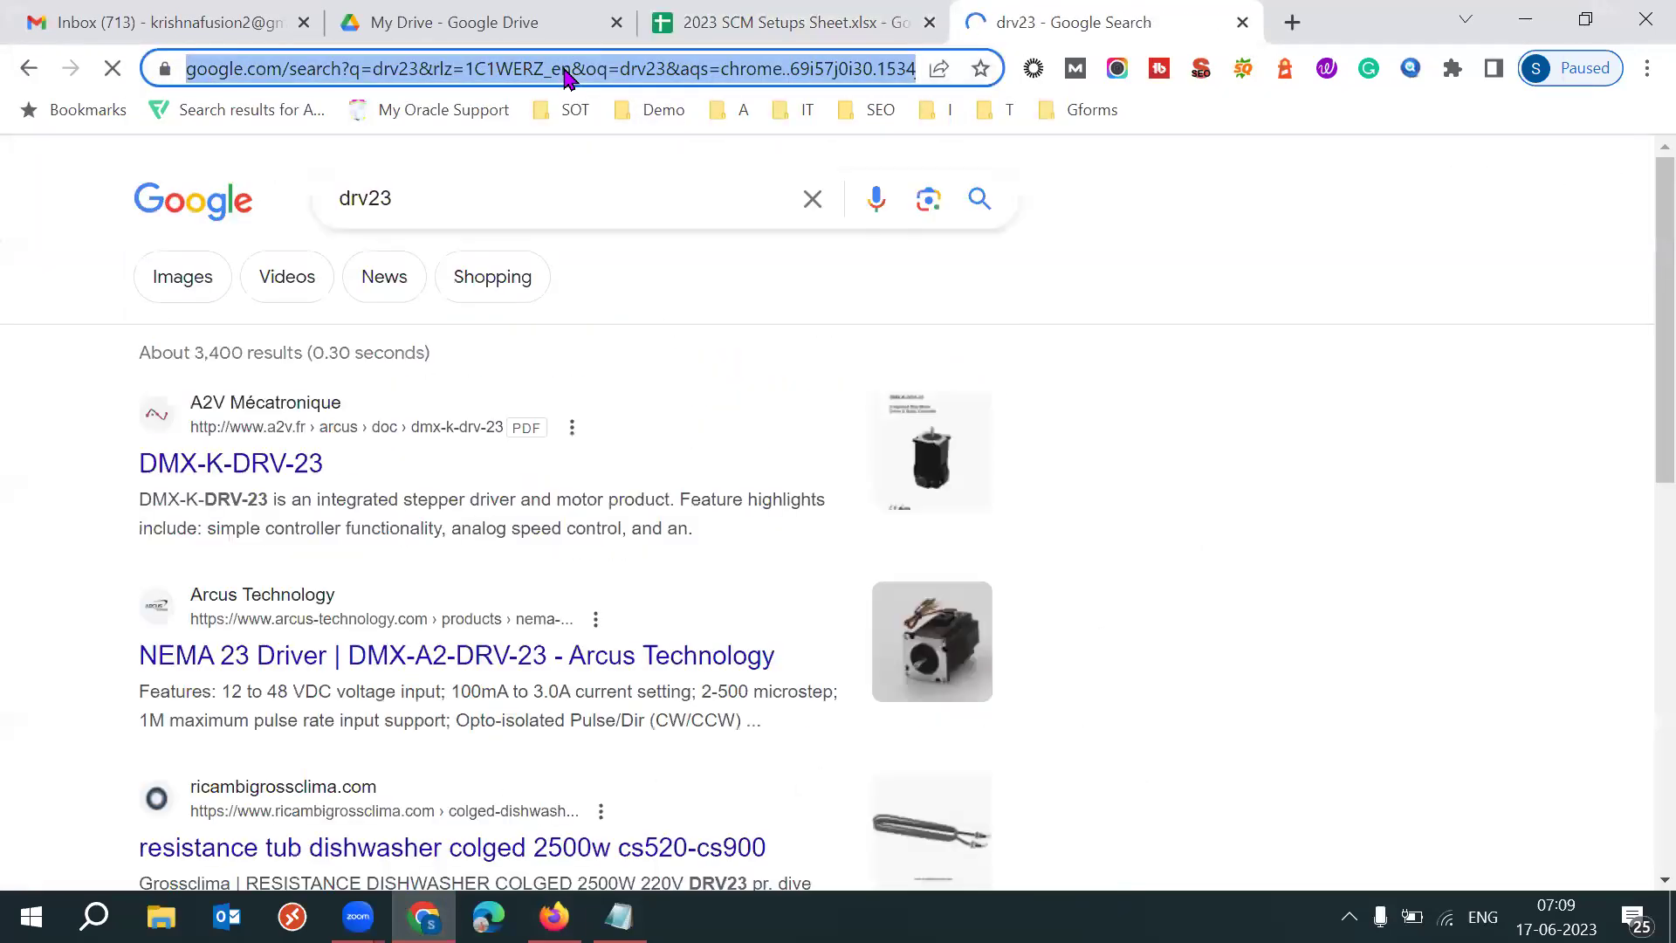
text(de)
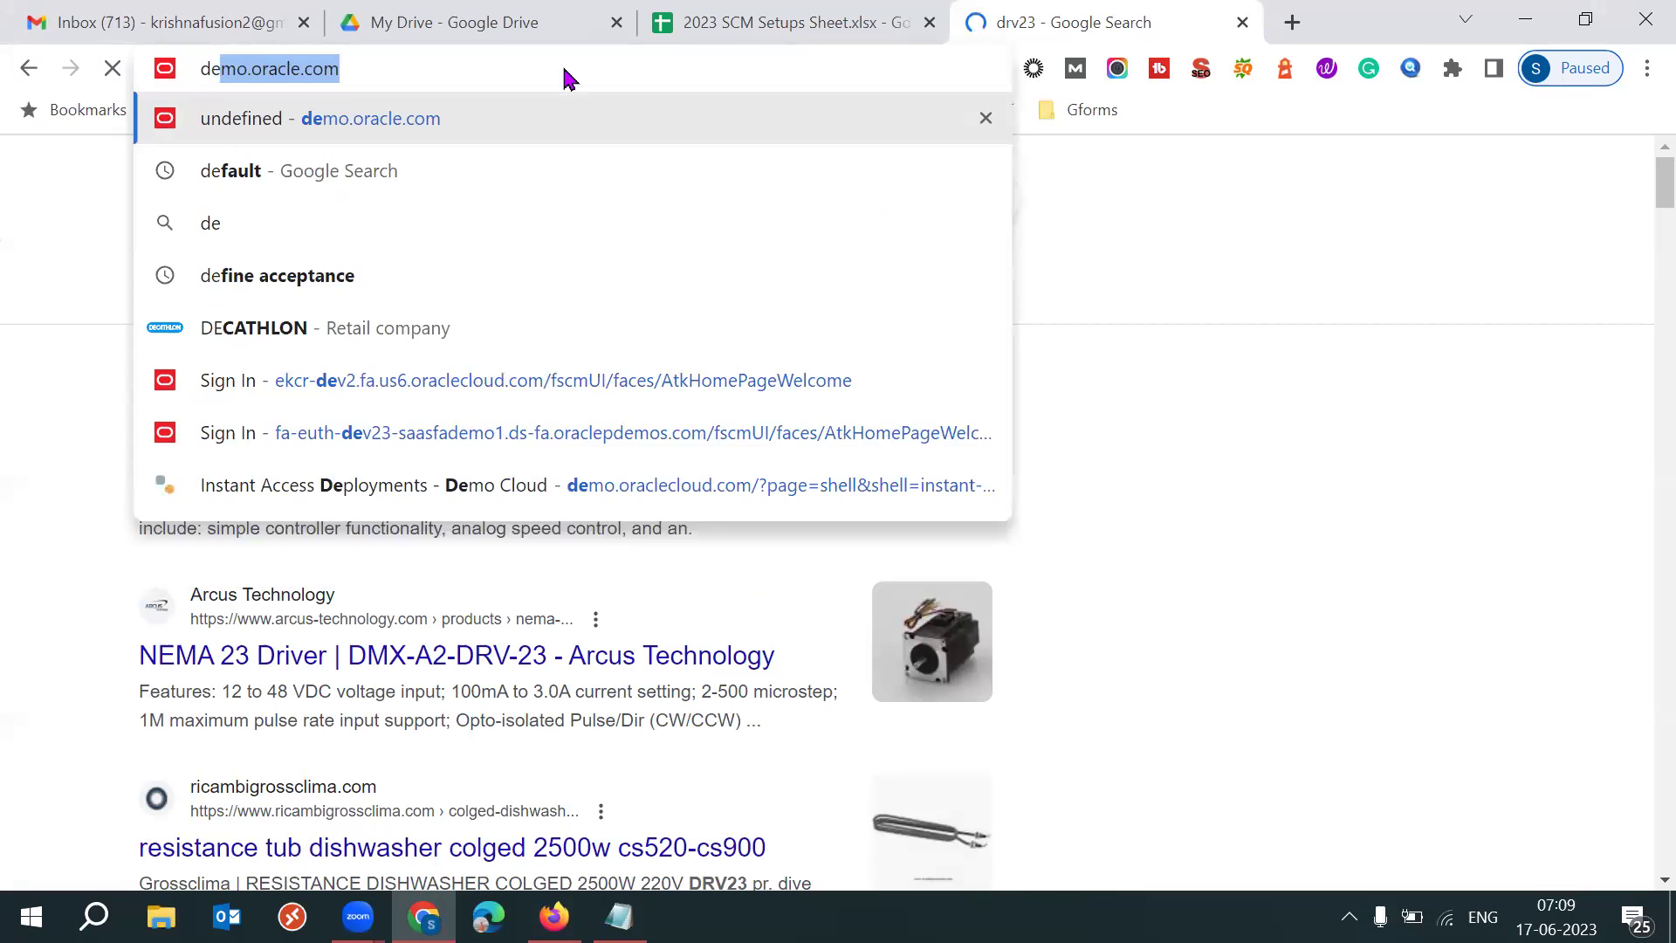
text(v23)
key(Return)
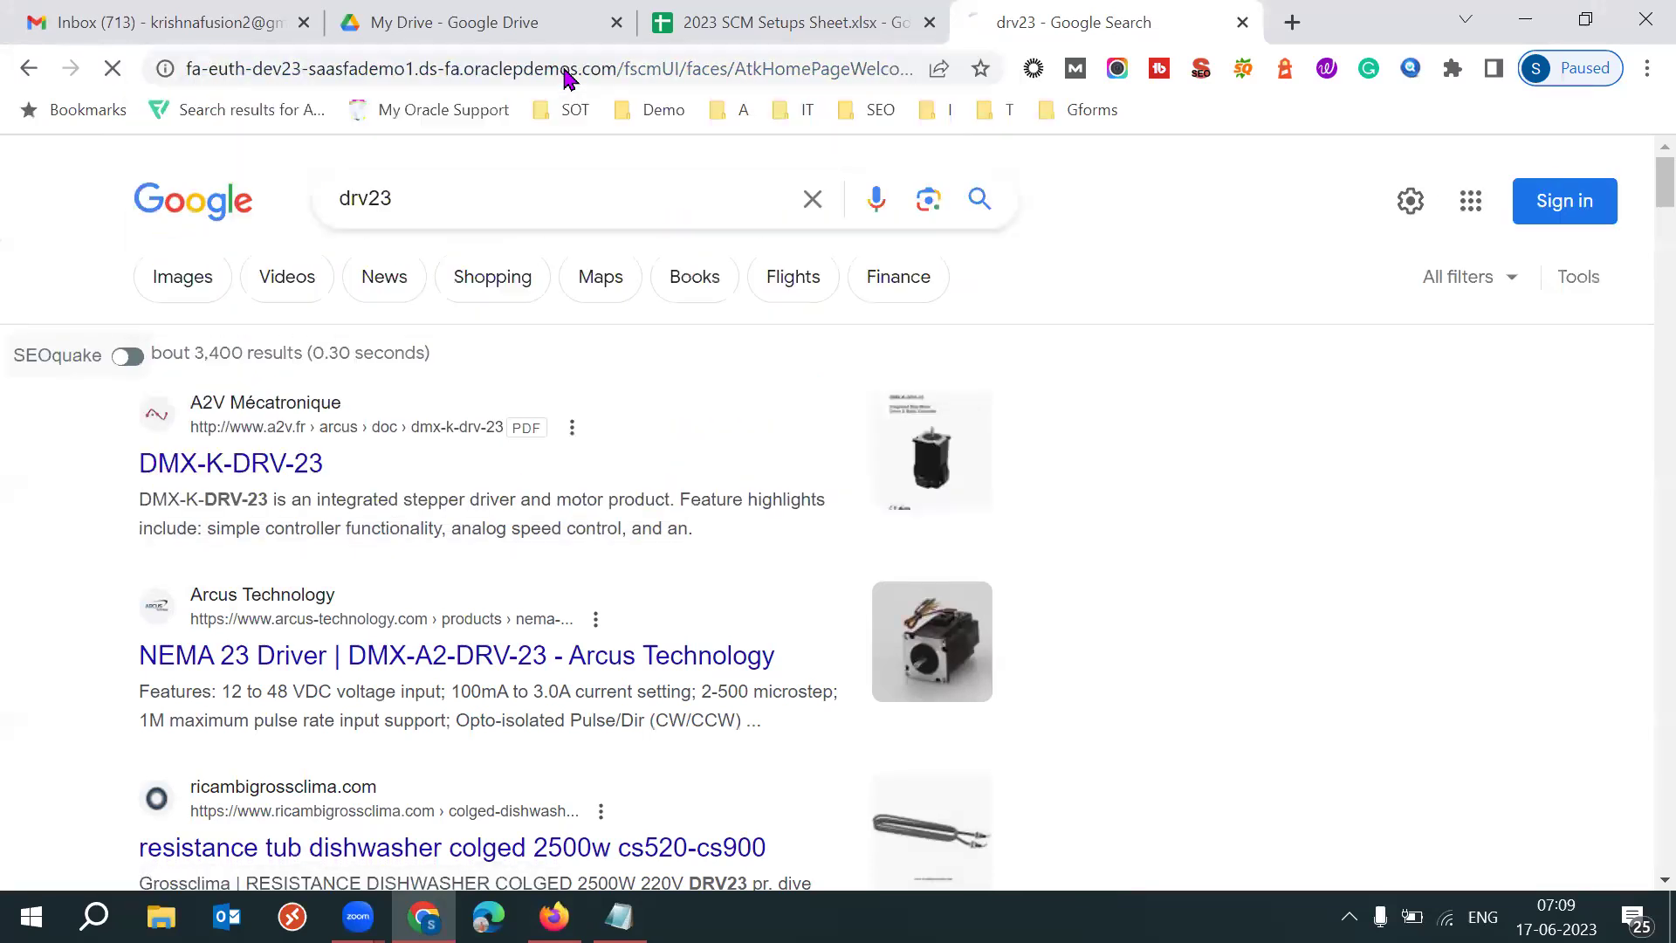
click(553, 917)
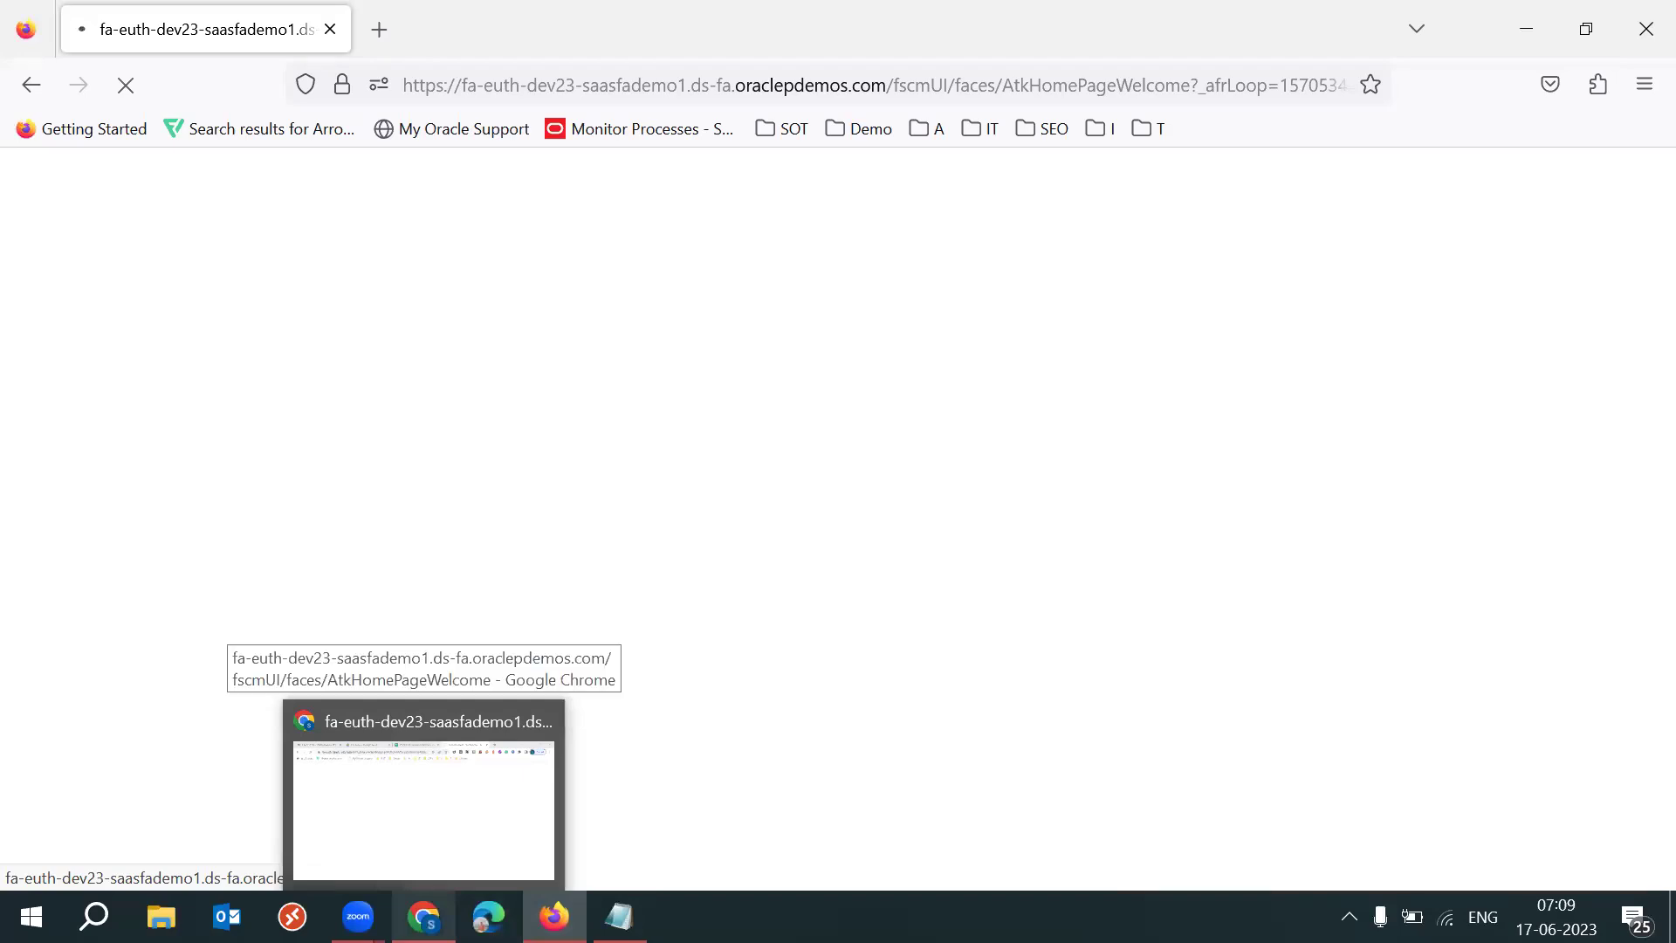
click(424, 917)
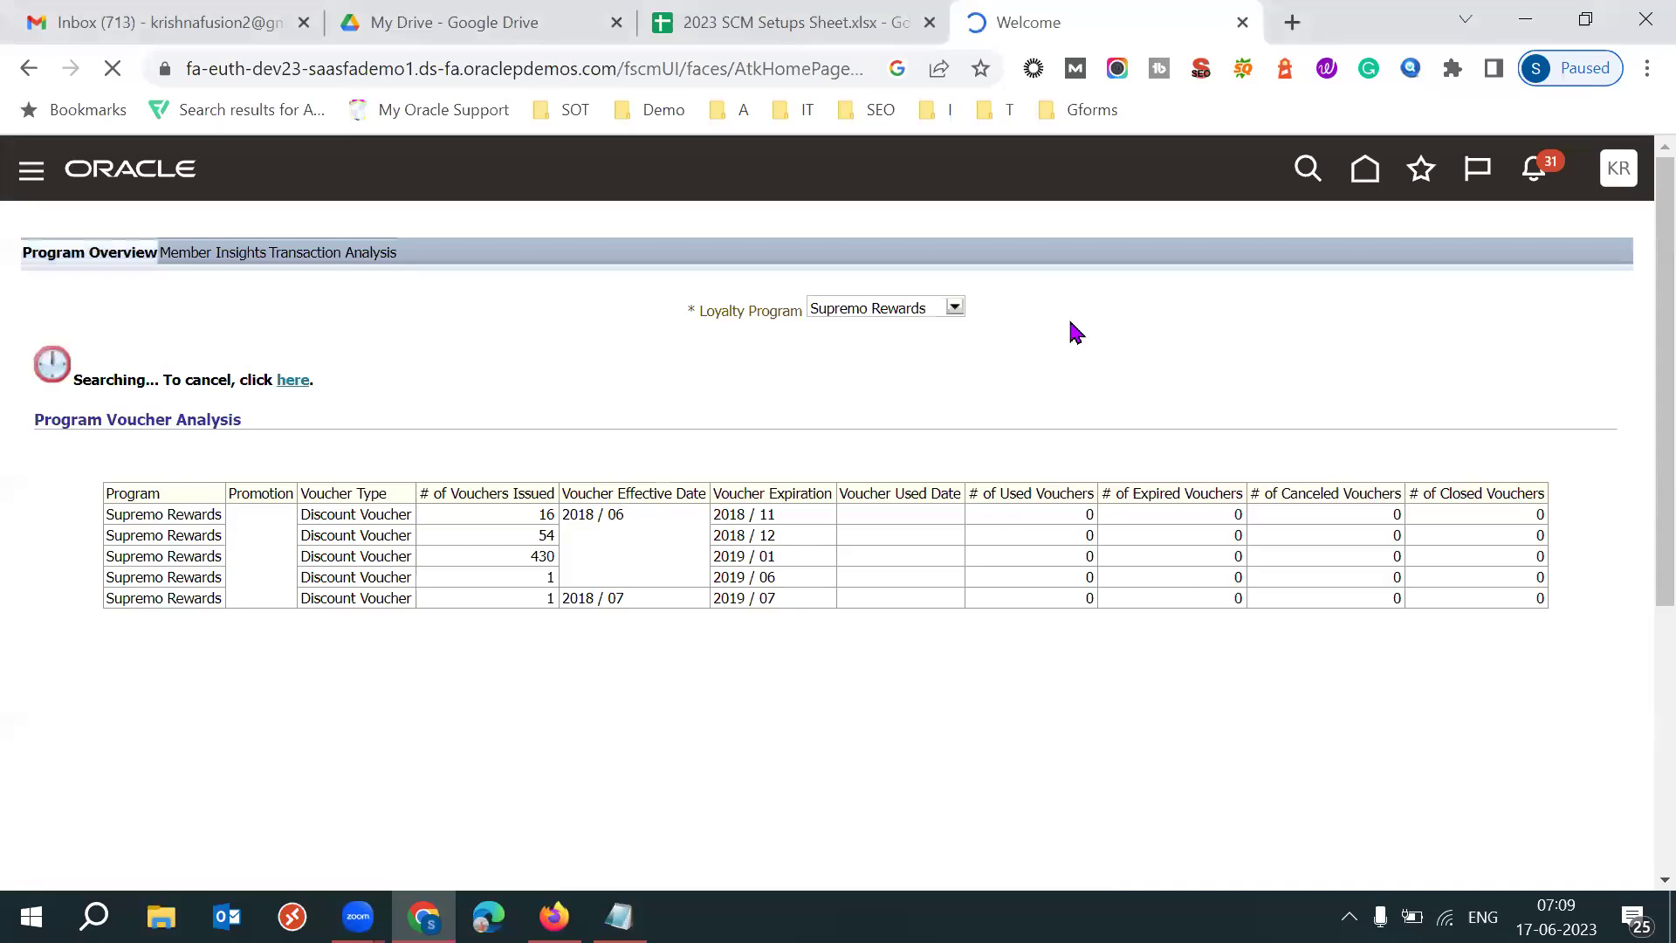
- Open Setup and Maintenance and switch the setup offering to Financials
click(1175, 562)
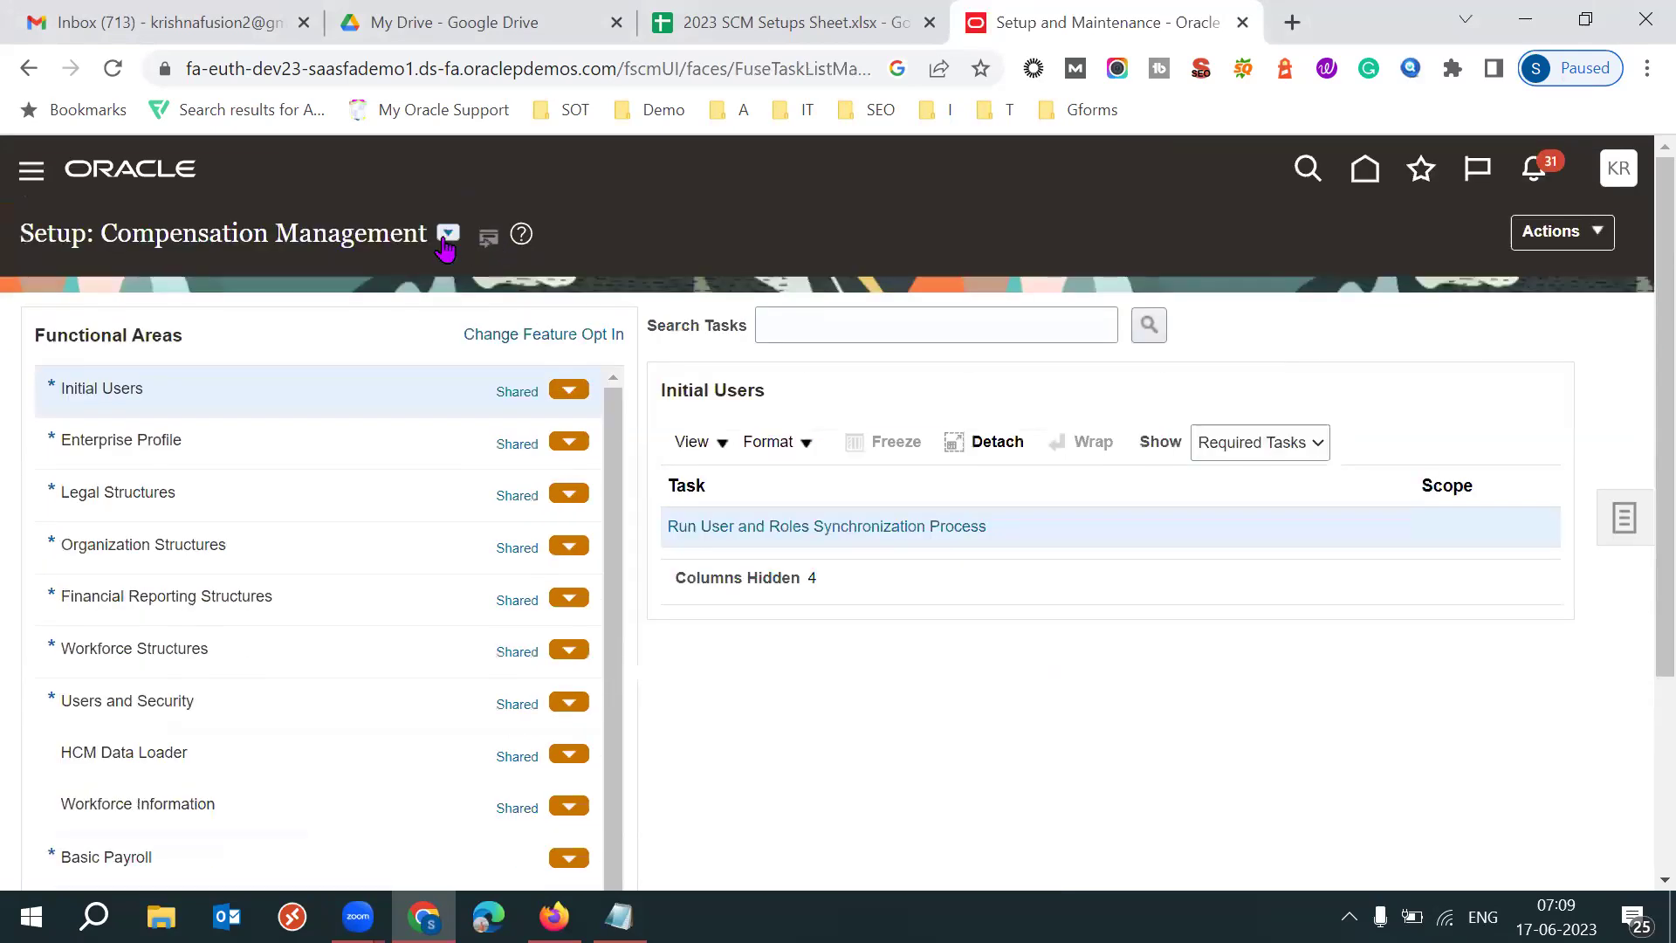
click(448, 232)
click(591, 407)
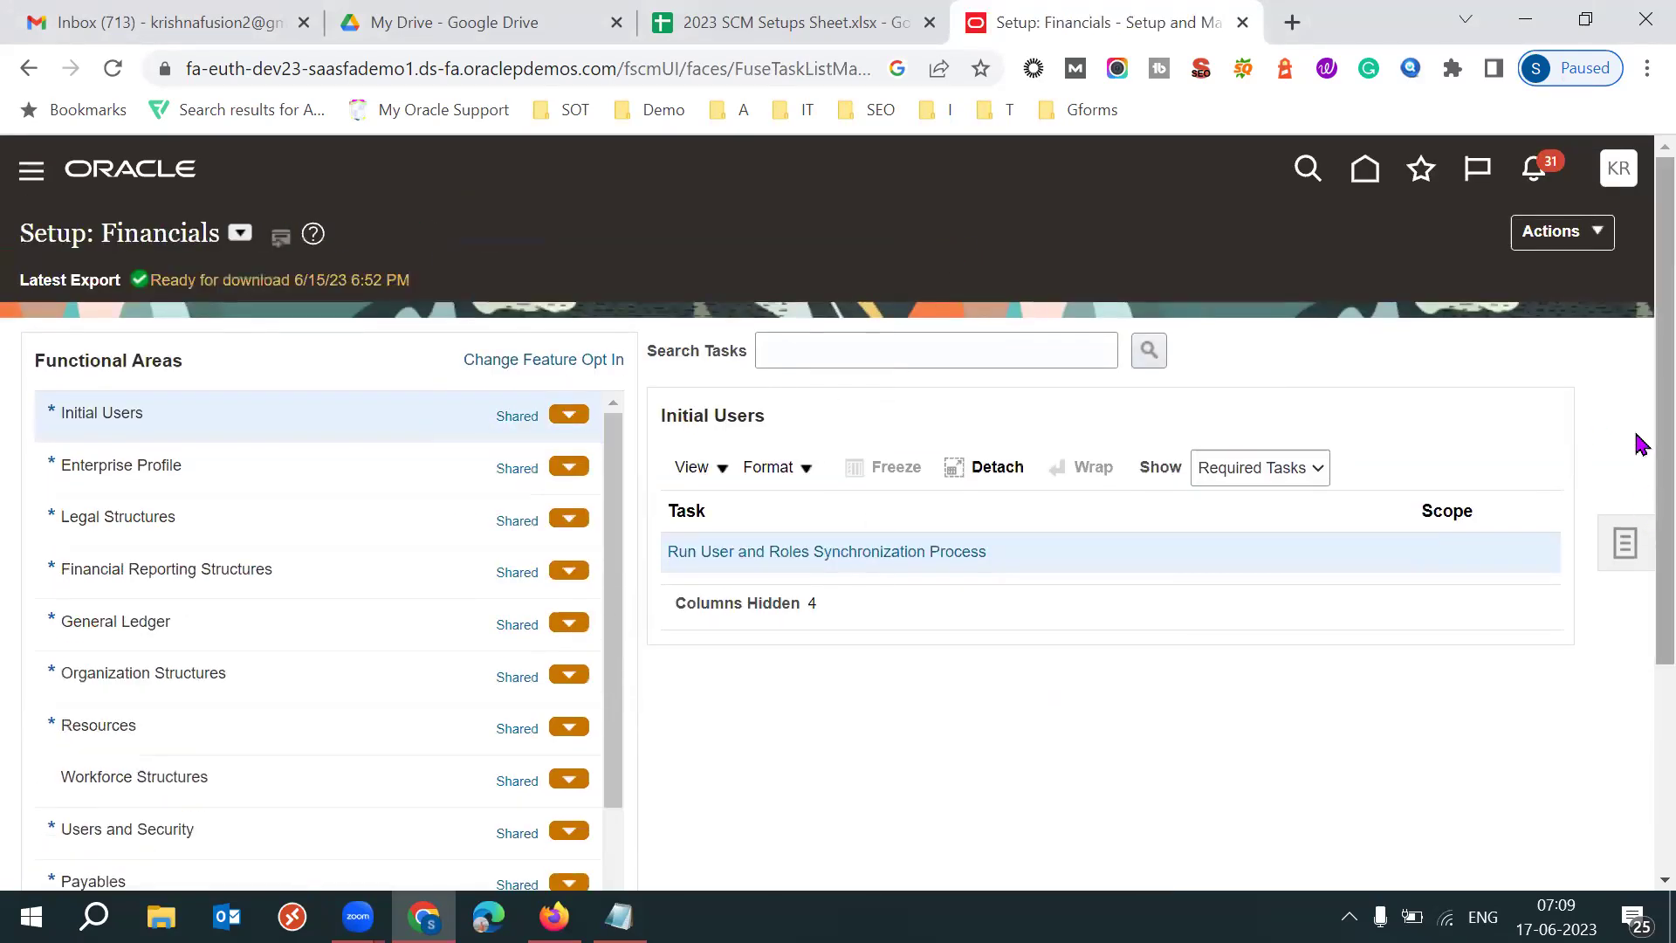
scroll(832, 566, down, 1)
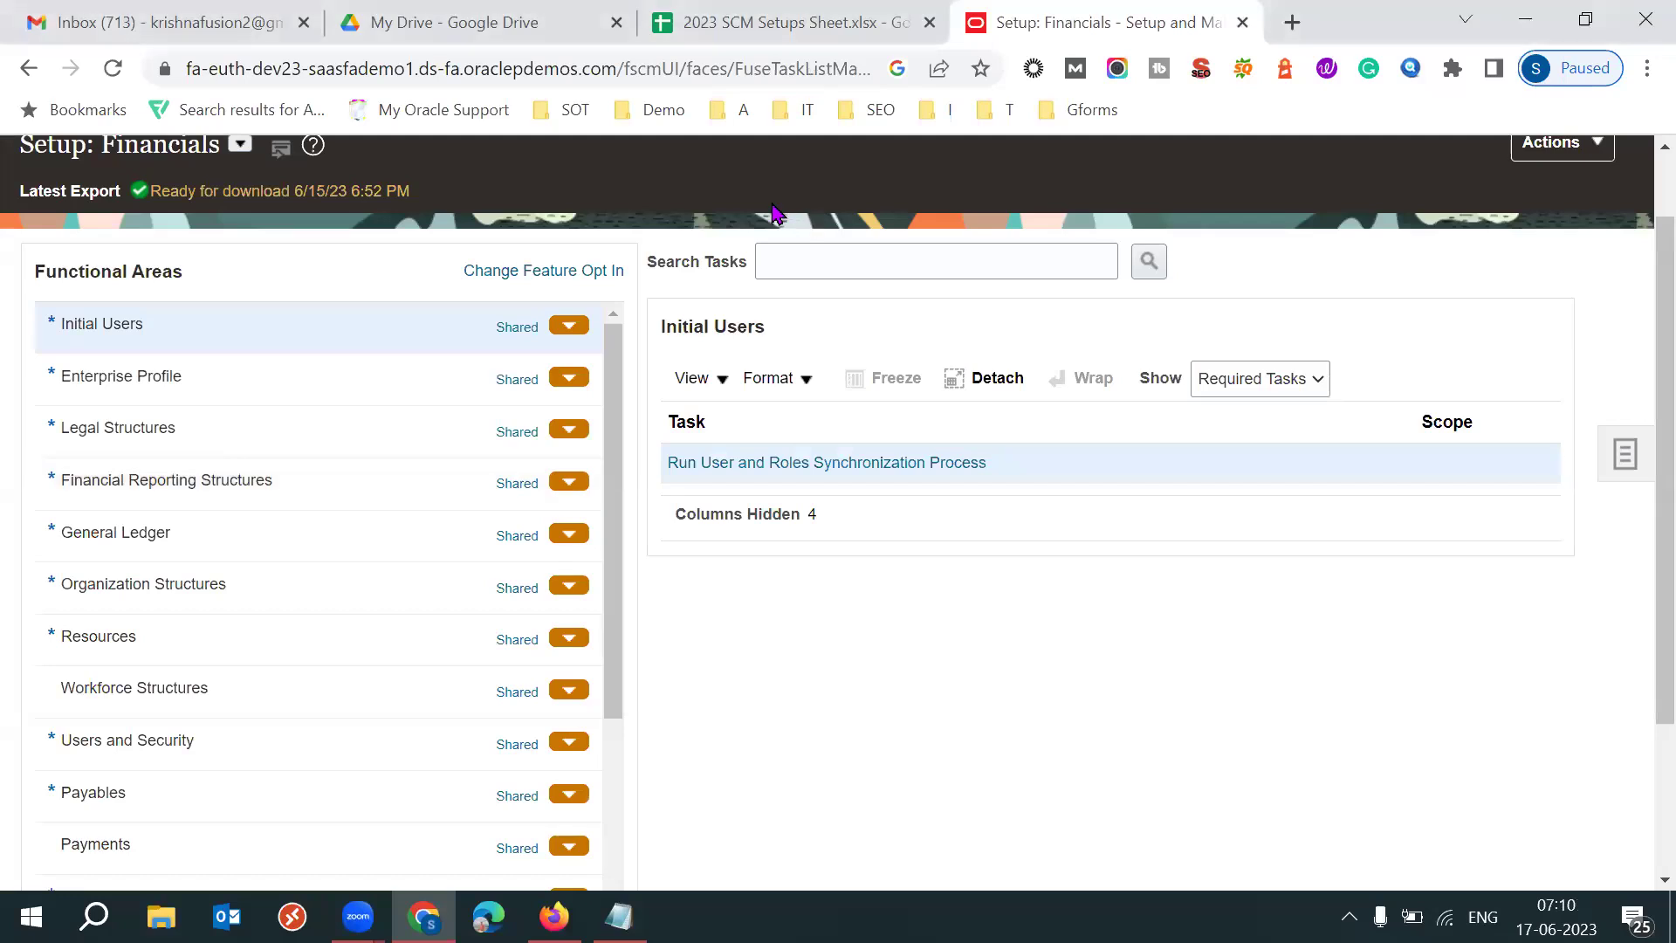
scroll(1414, 317, up, 1)
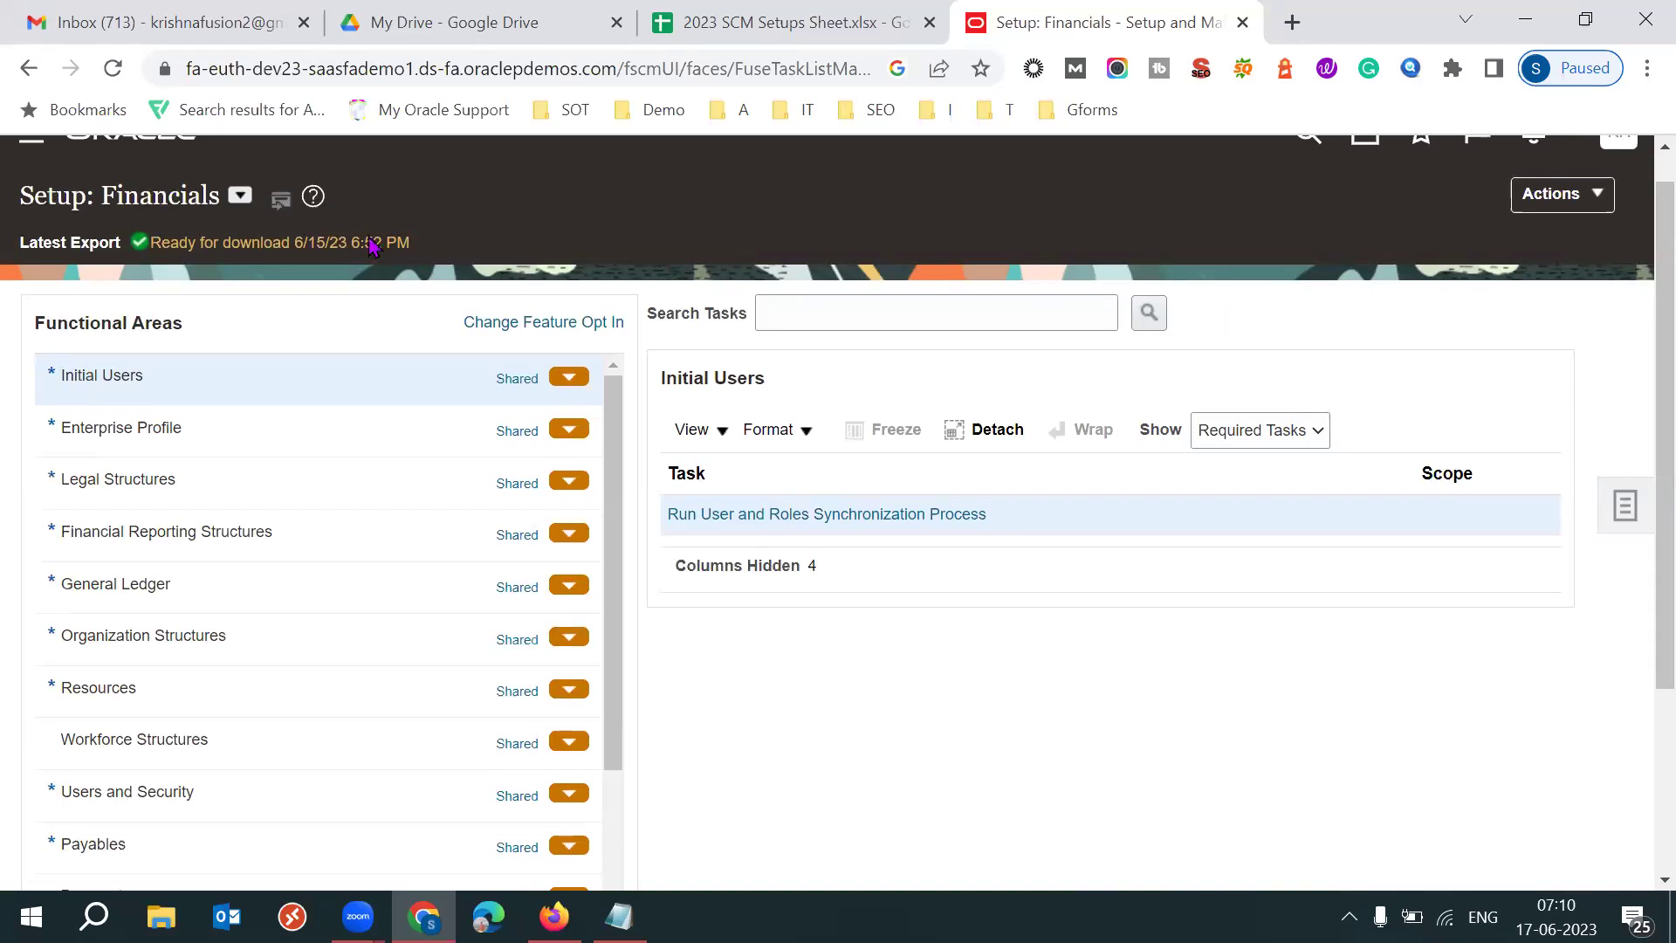
- Highlight the Setup: Financials heading and show the page in full screen
triple_click(172, 194)
click(904, 243)
key(F11)
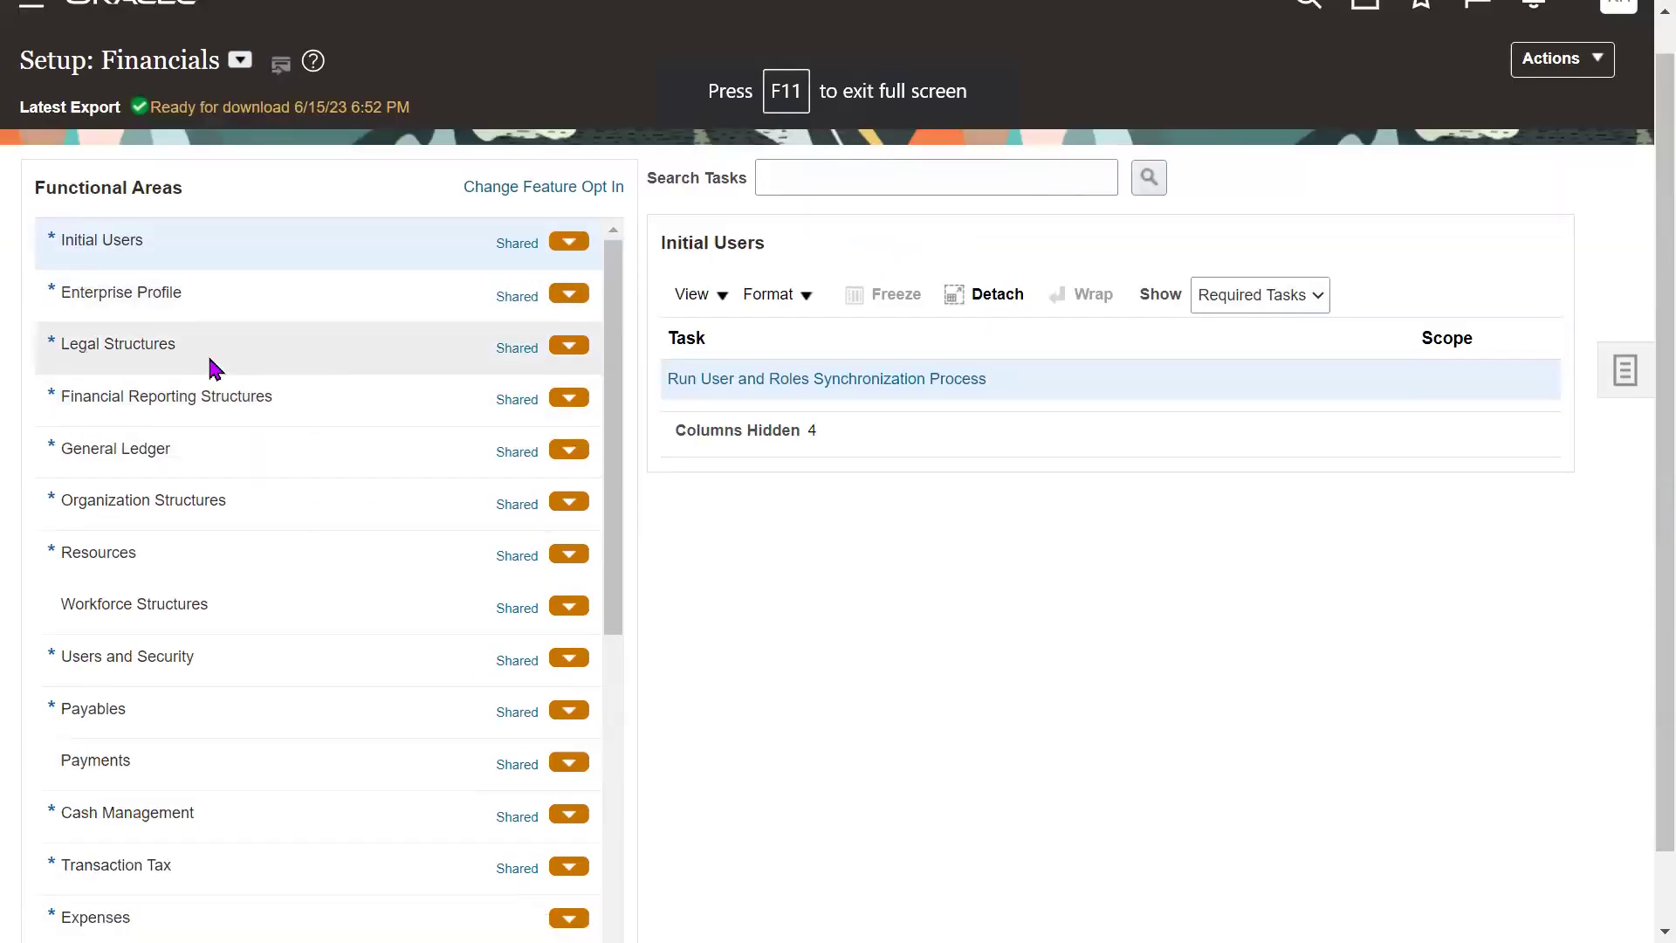
- Show the tasks of the Financial Reporting Structures functional area and highlight its name
click(152, 390)
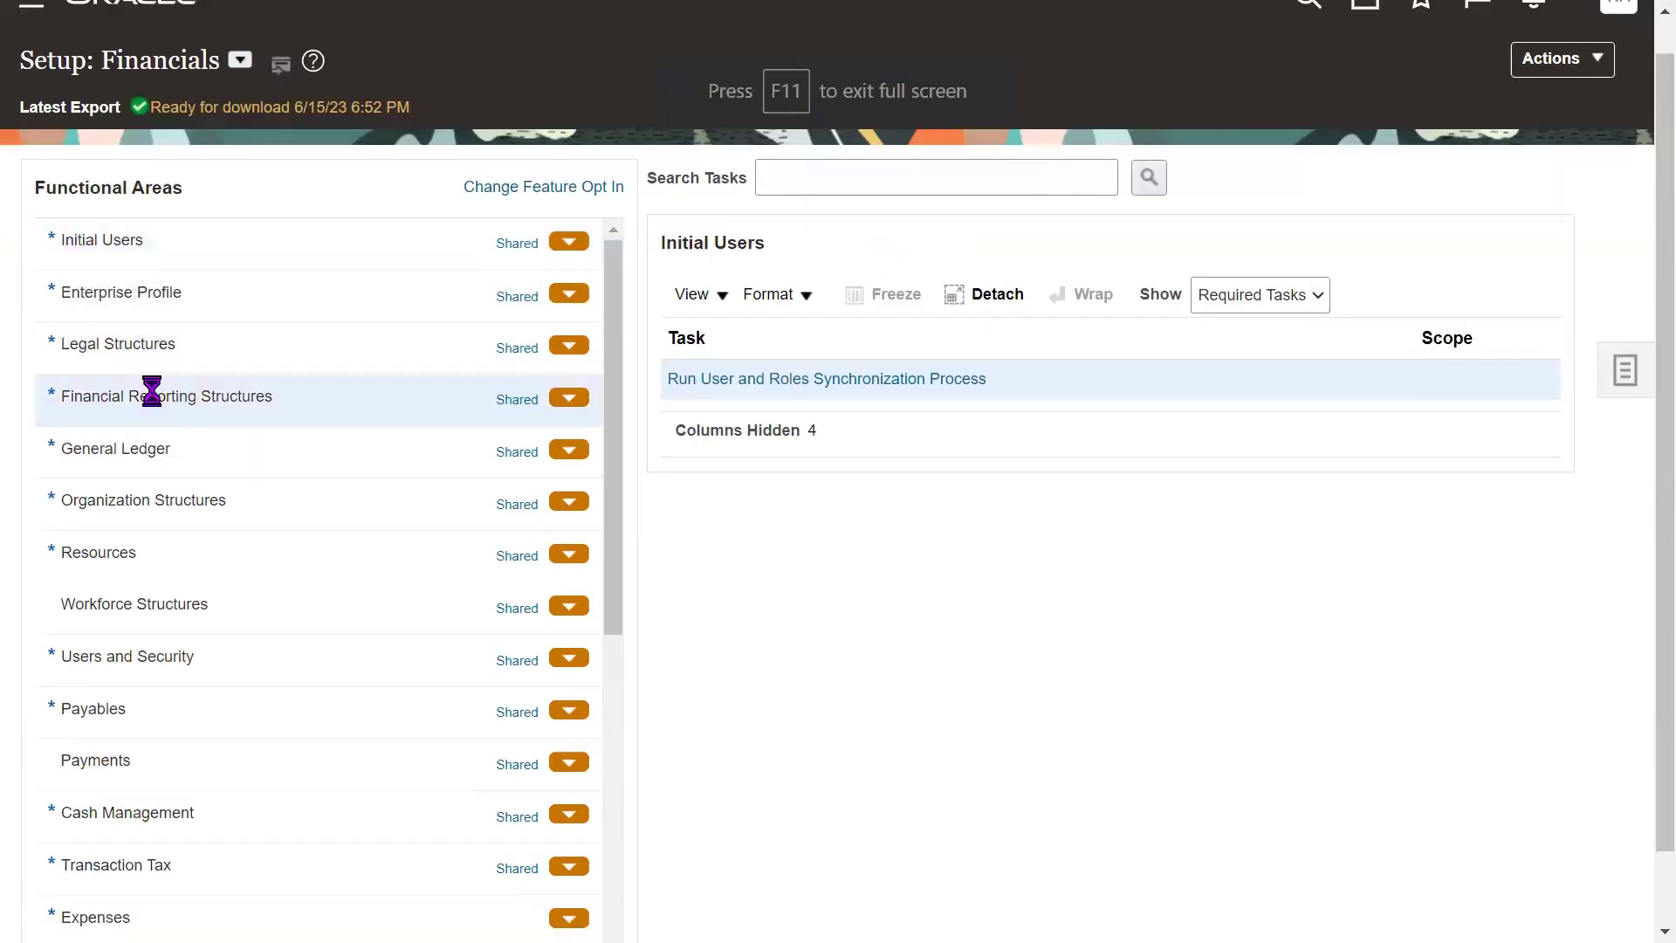
triple_click(196, 395)
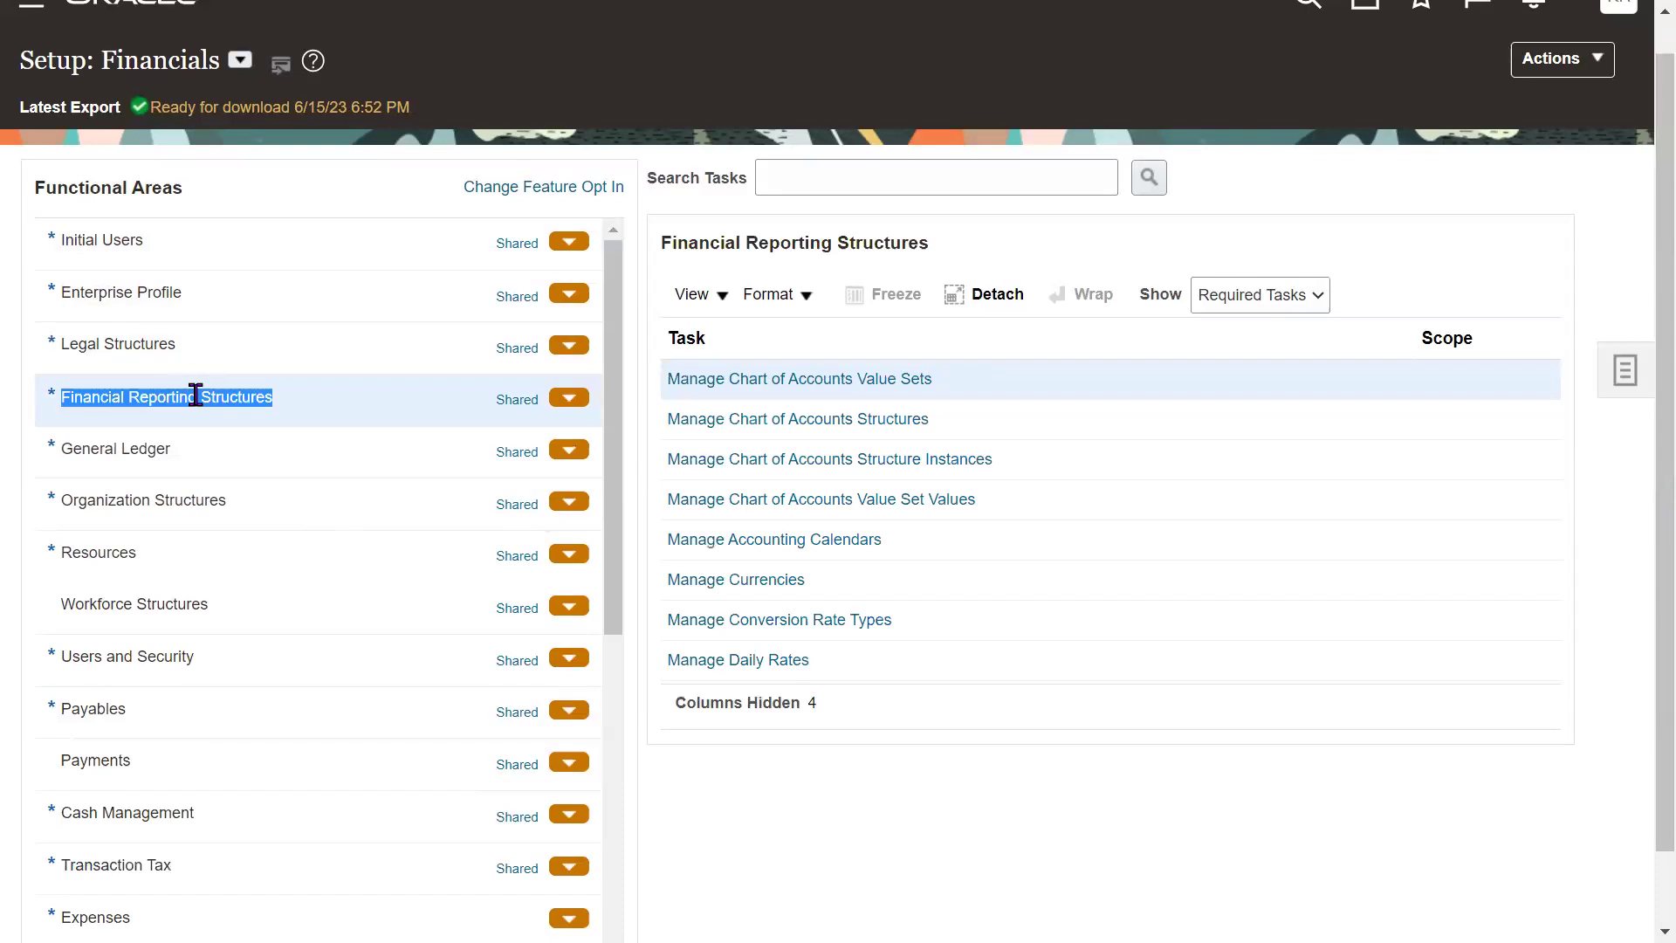
triple_click(195, 395)
- Open Manage Primary Ledgers from the General Ledger functional area and start creating a primary ledger
click(194, 458)
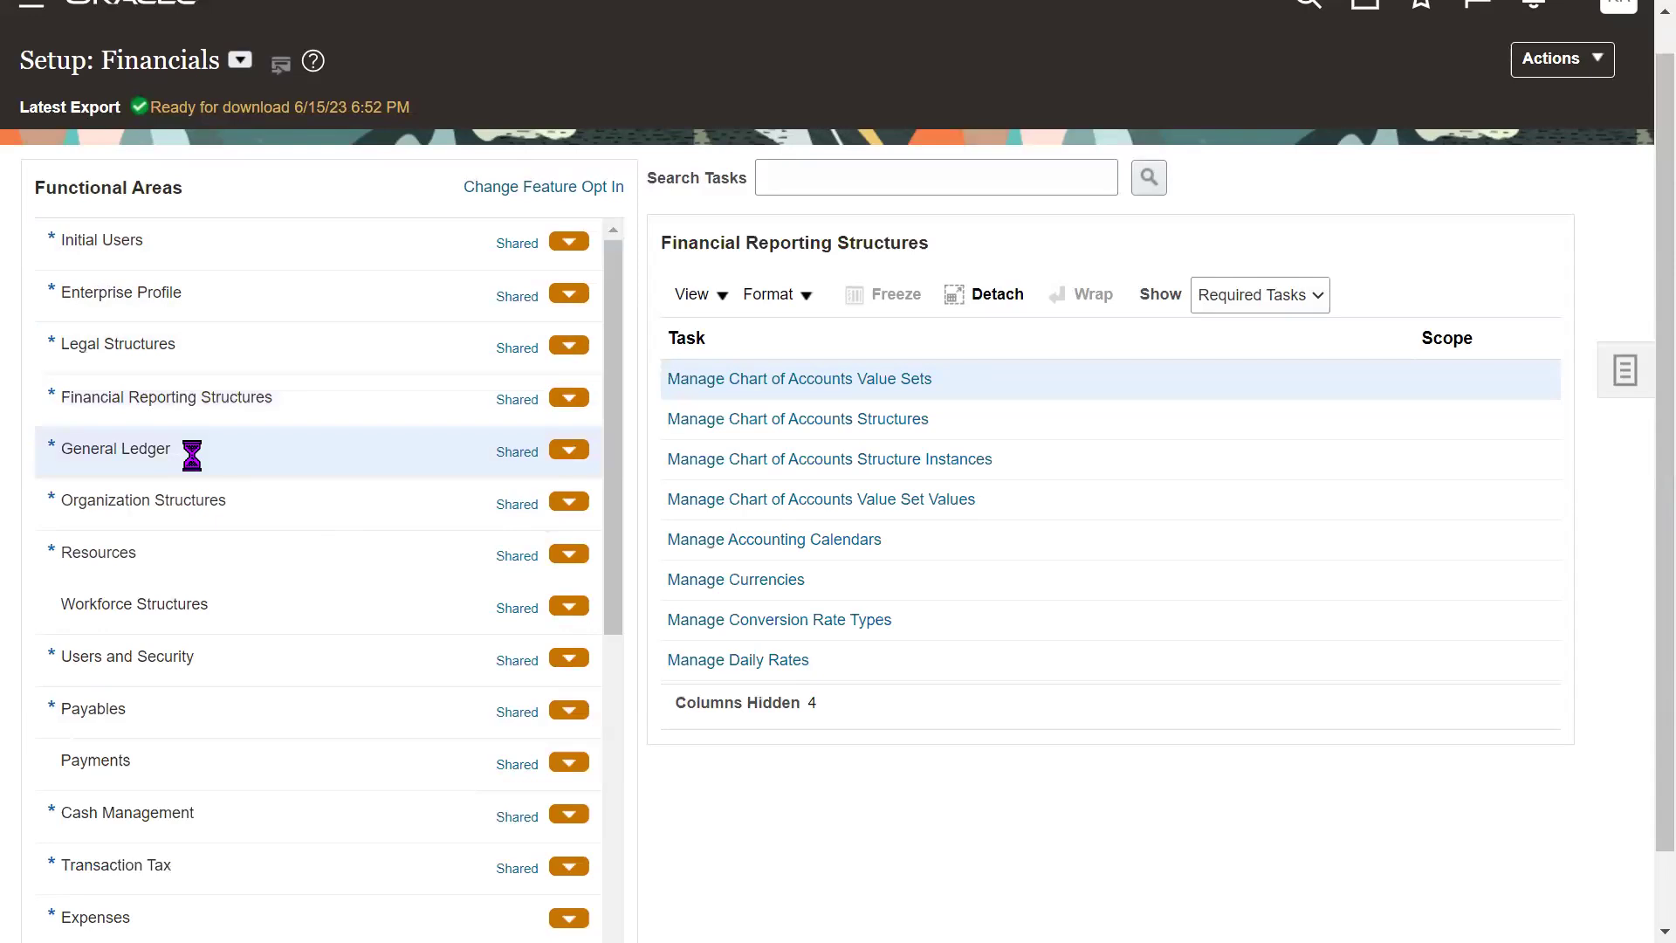
triple_click(138, 454)
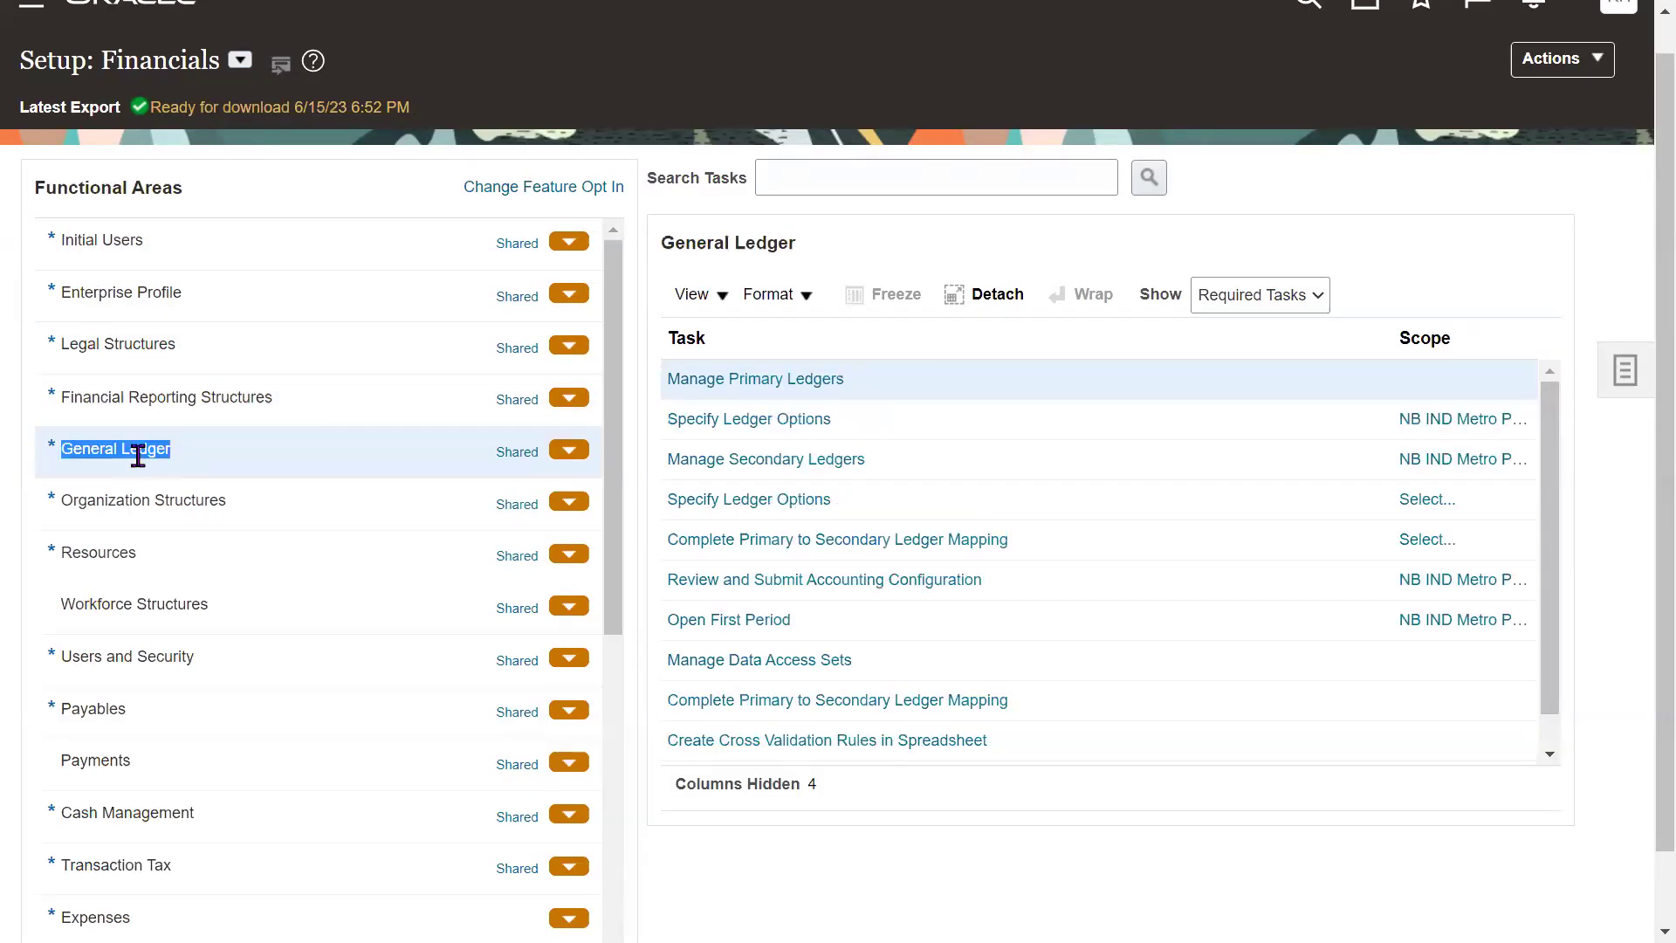
click(751, 399)
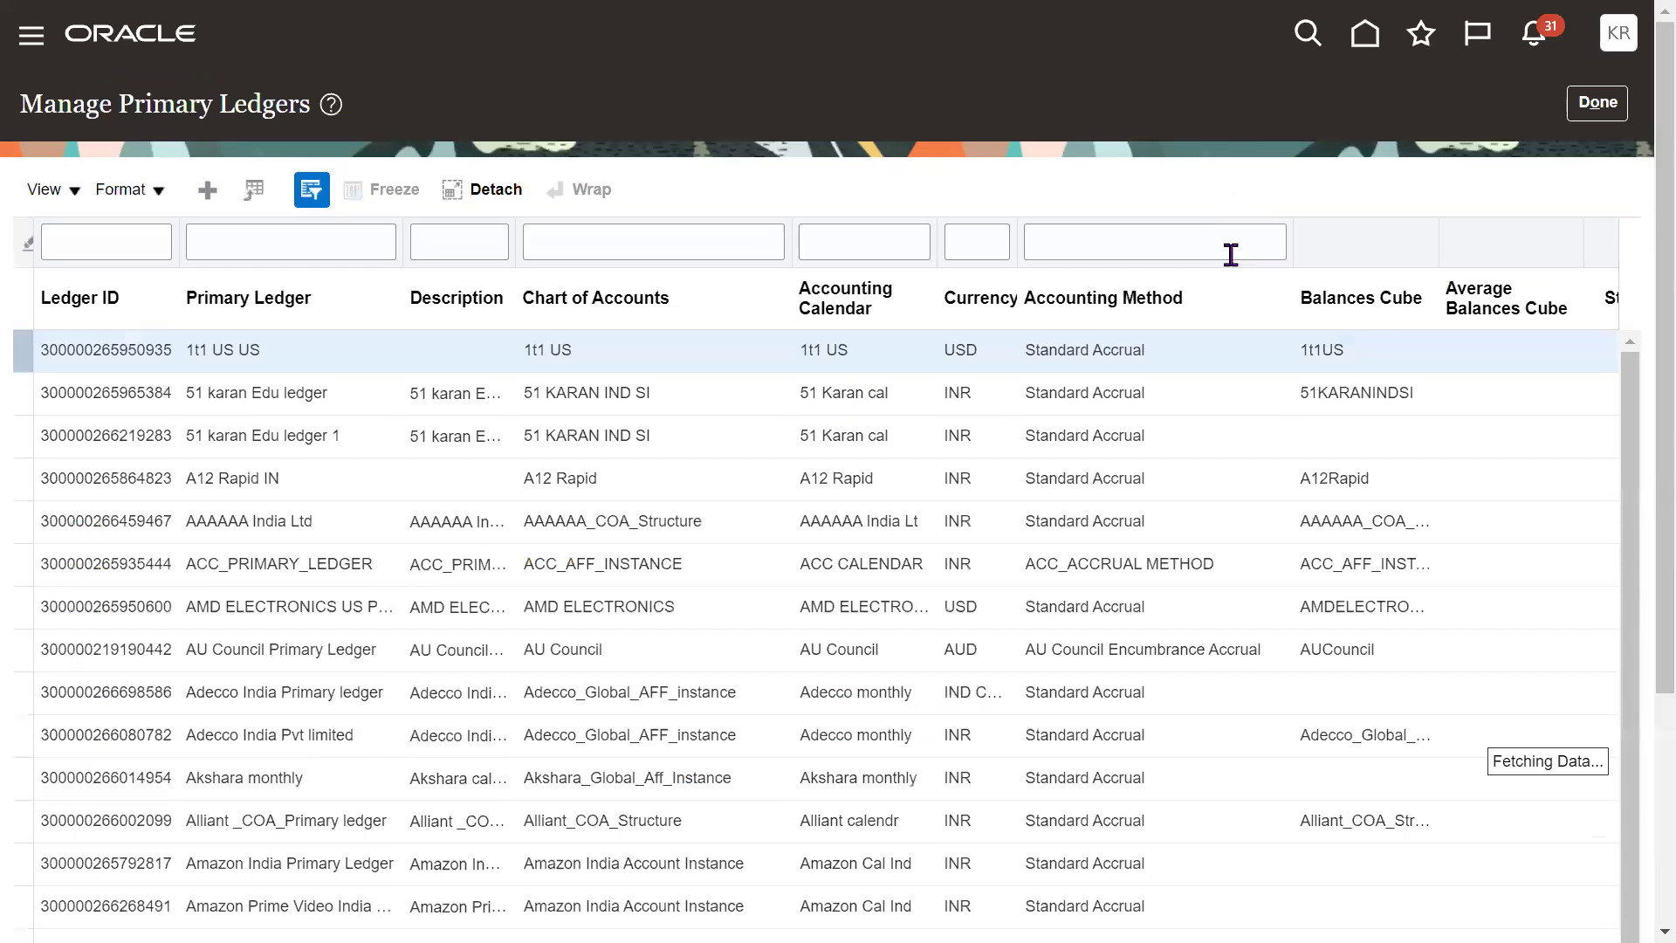
click(209, 191)
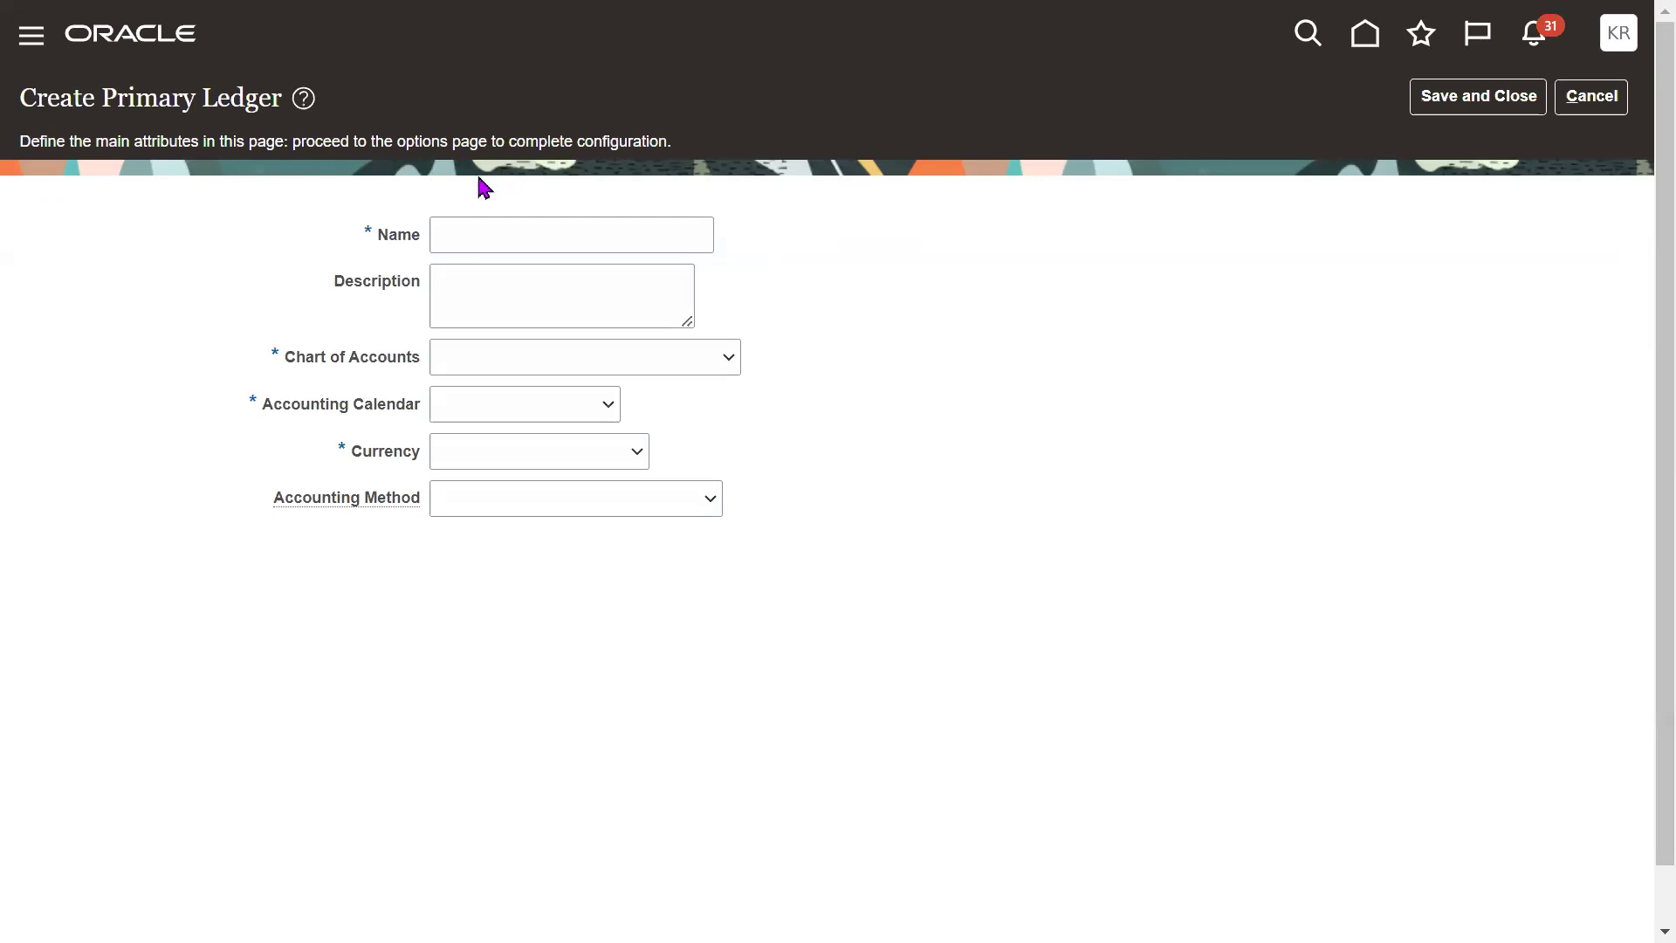
- Name the new primary ledger "53K IND Ledger"
click(610, 237)
text(53)
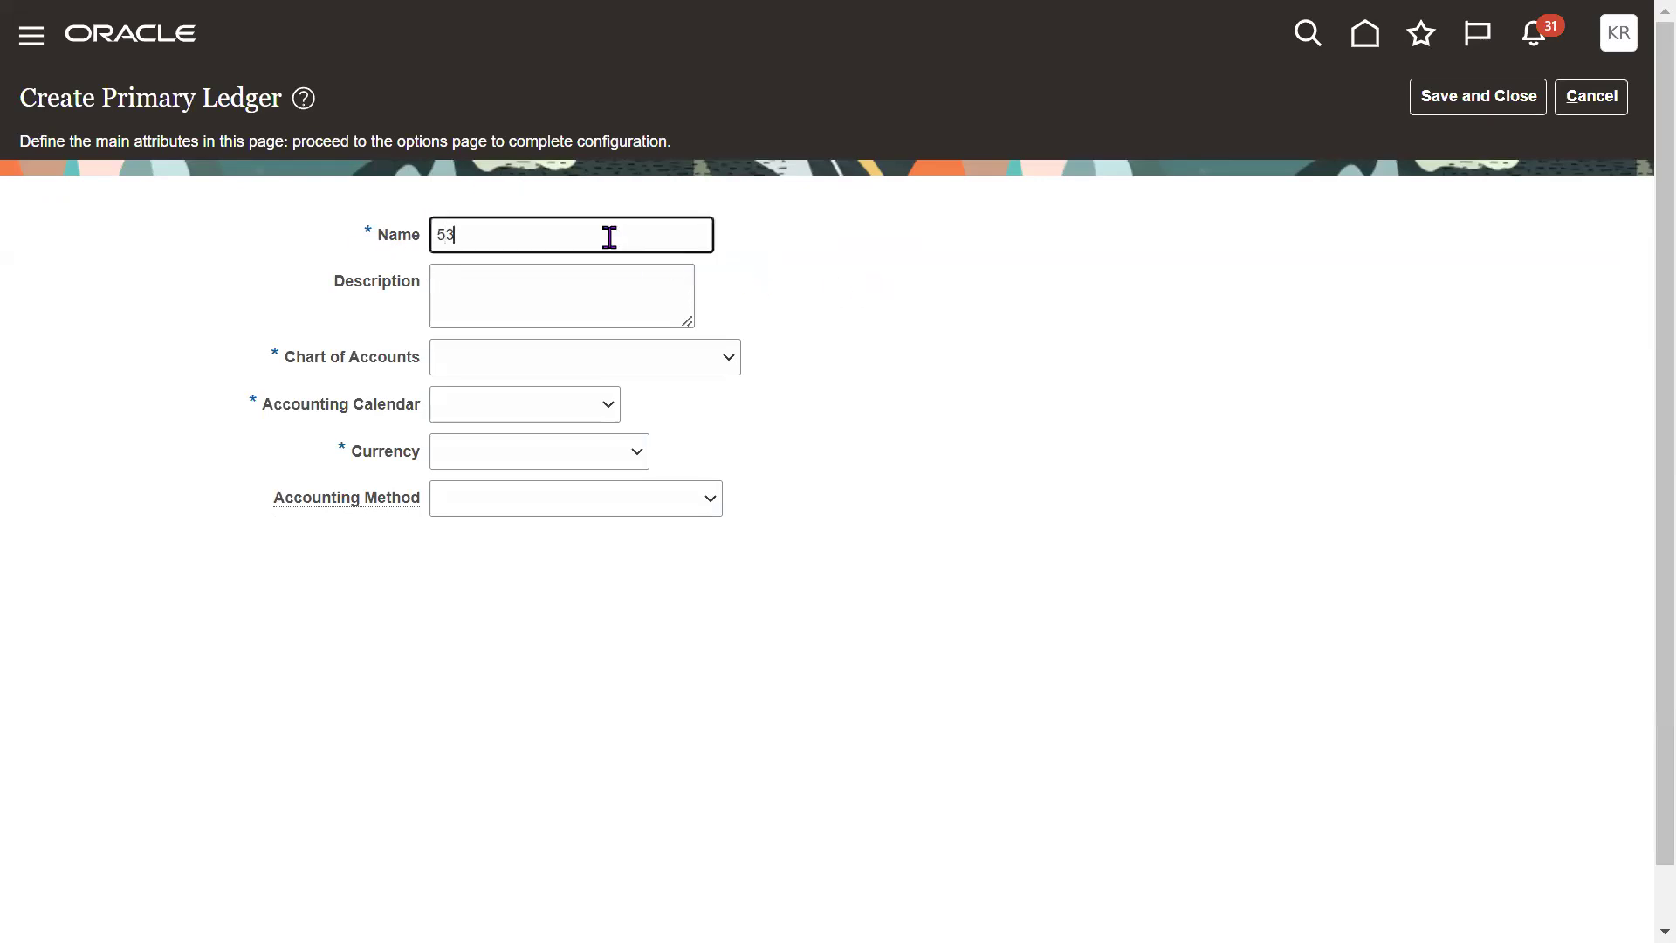
text(K )
text(Tec)
text(h)
key(BackSpace)
key(BackSpace)
key(BackSpace)
key(BackSpace)
text(Ledger)
key(Tab)
click(472, 236)
text(IND TR)
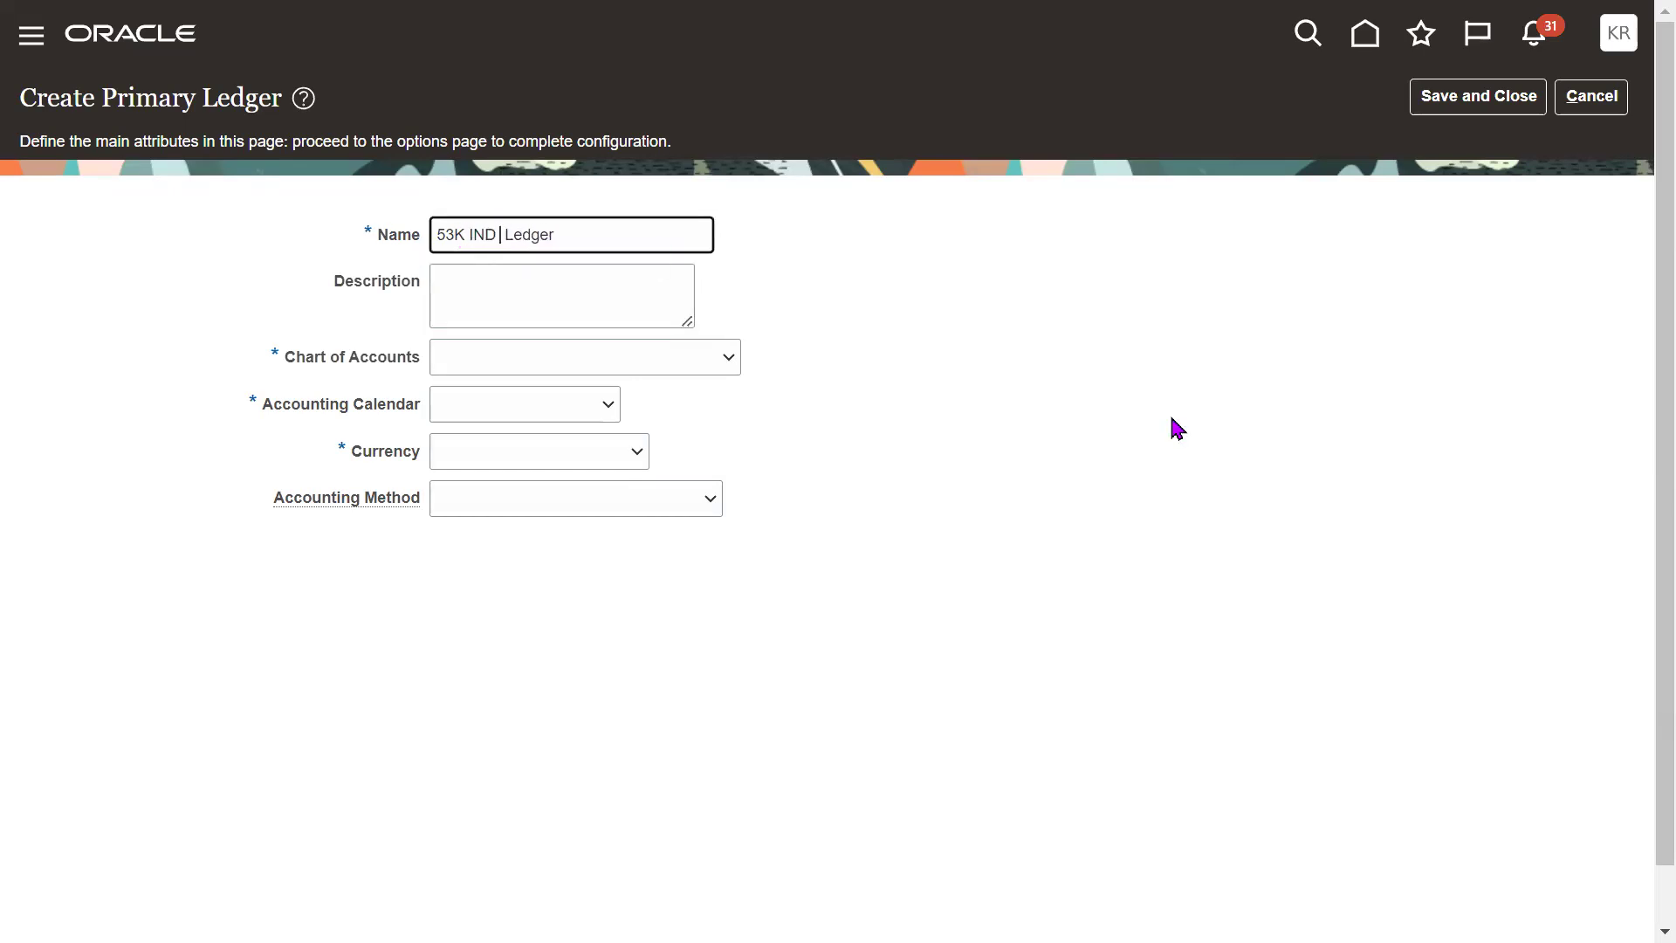
key(BackSpace)
key(BackSpace)
key(BackSpace)
- Copy the ledger name "53K IND Ledger" into the description
triple_click(640, 235)
key(ctrl+c)
click(562, 285)
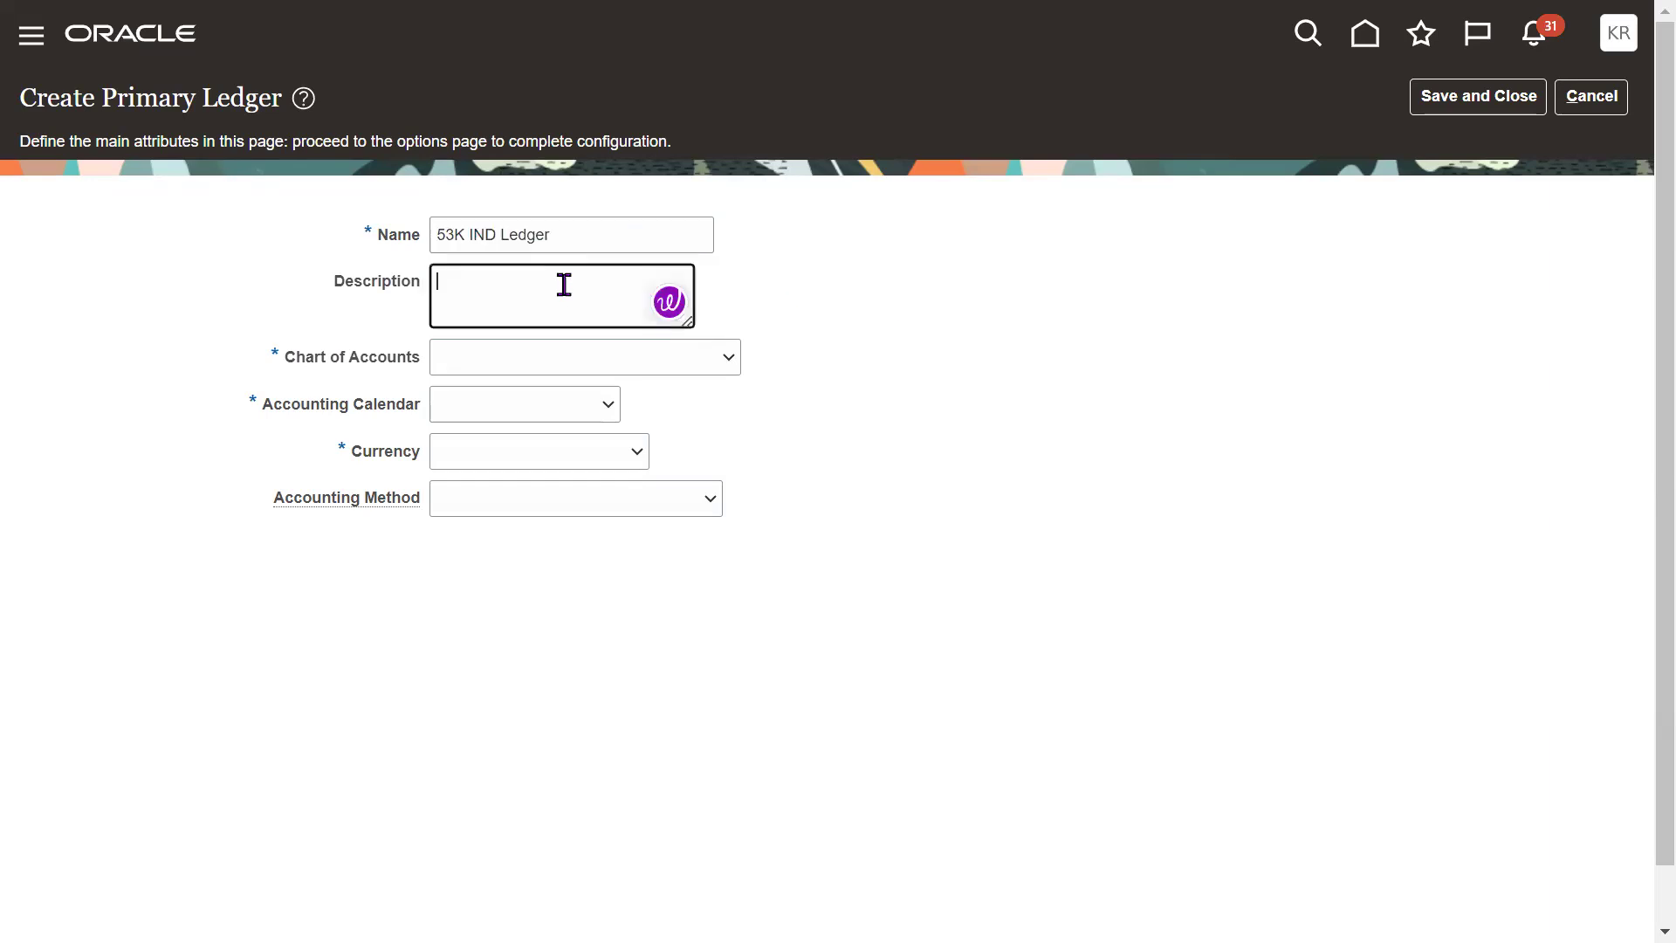
key(ctrl+v)
click(991, 330)
- Set the ledger's chart of accounts to 53K Global Structure Instance
click(721, 368)
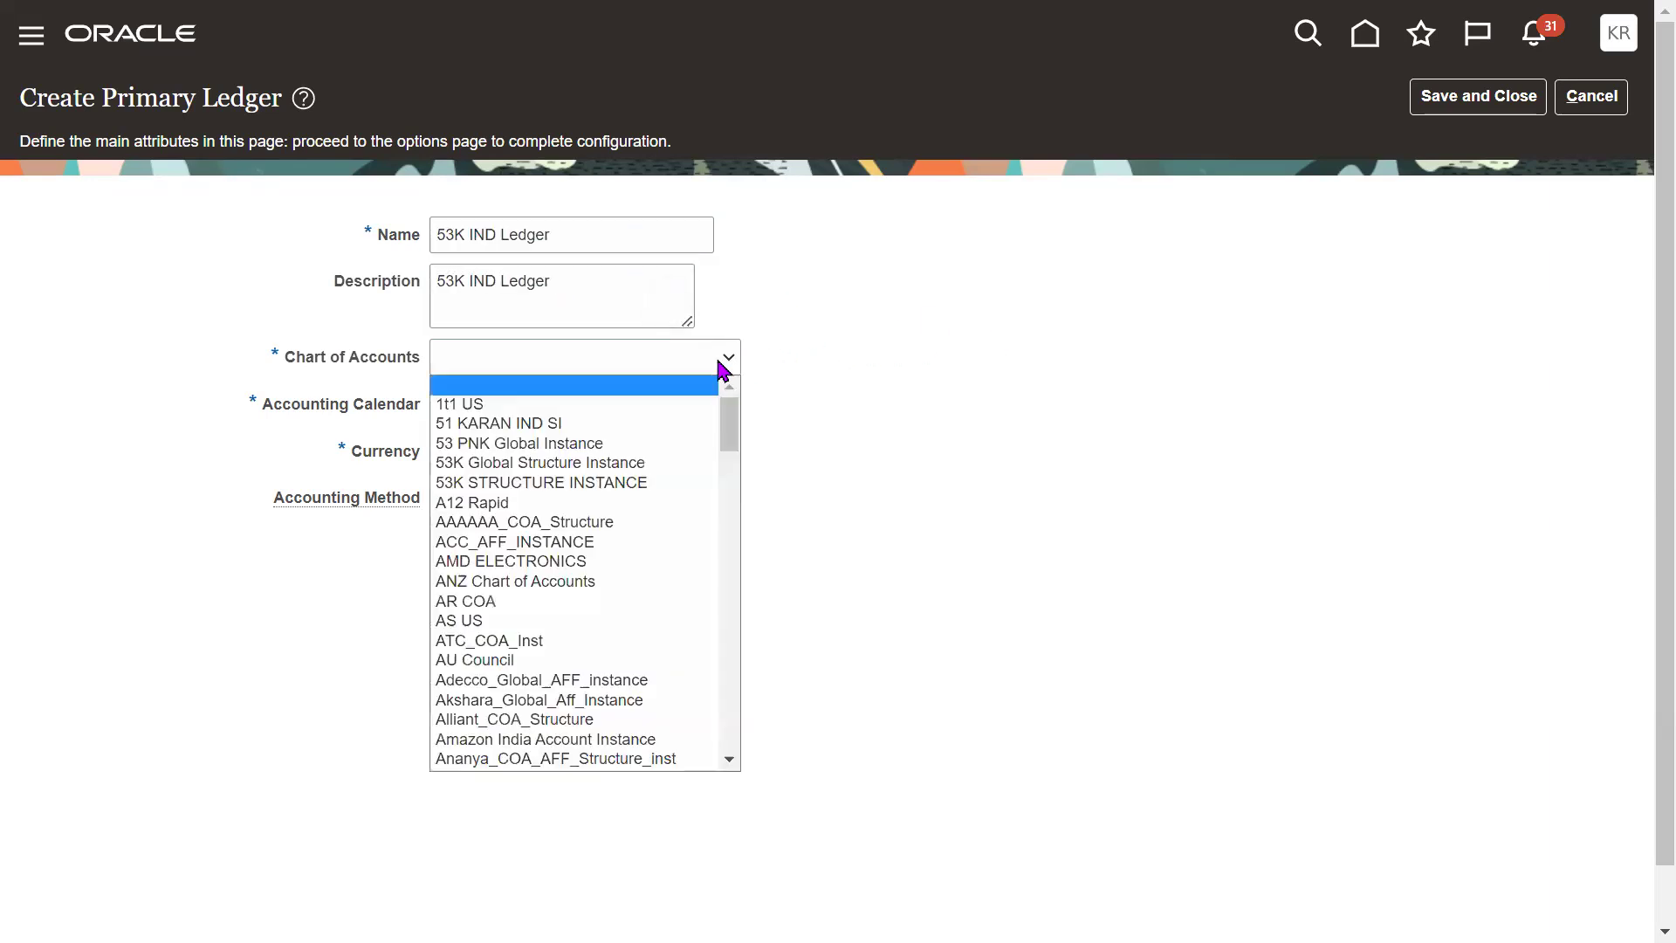
key(Down)
key(Down)
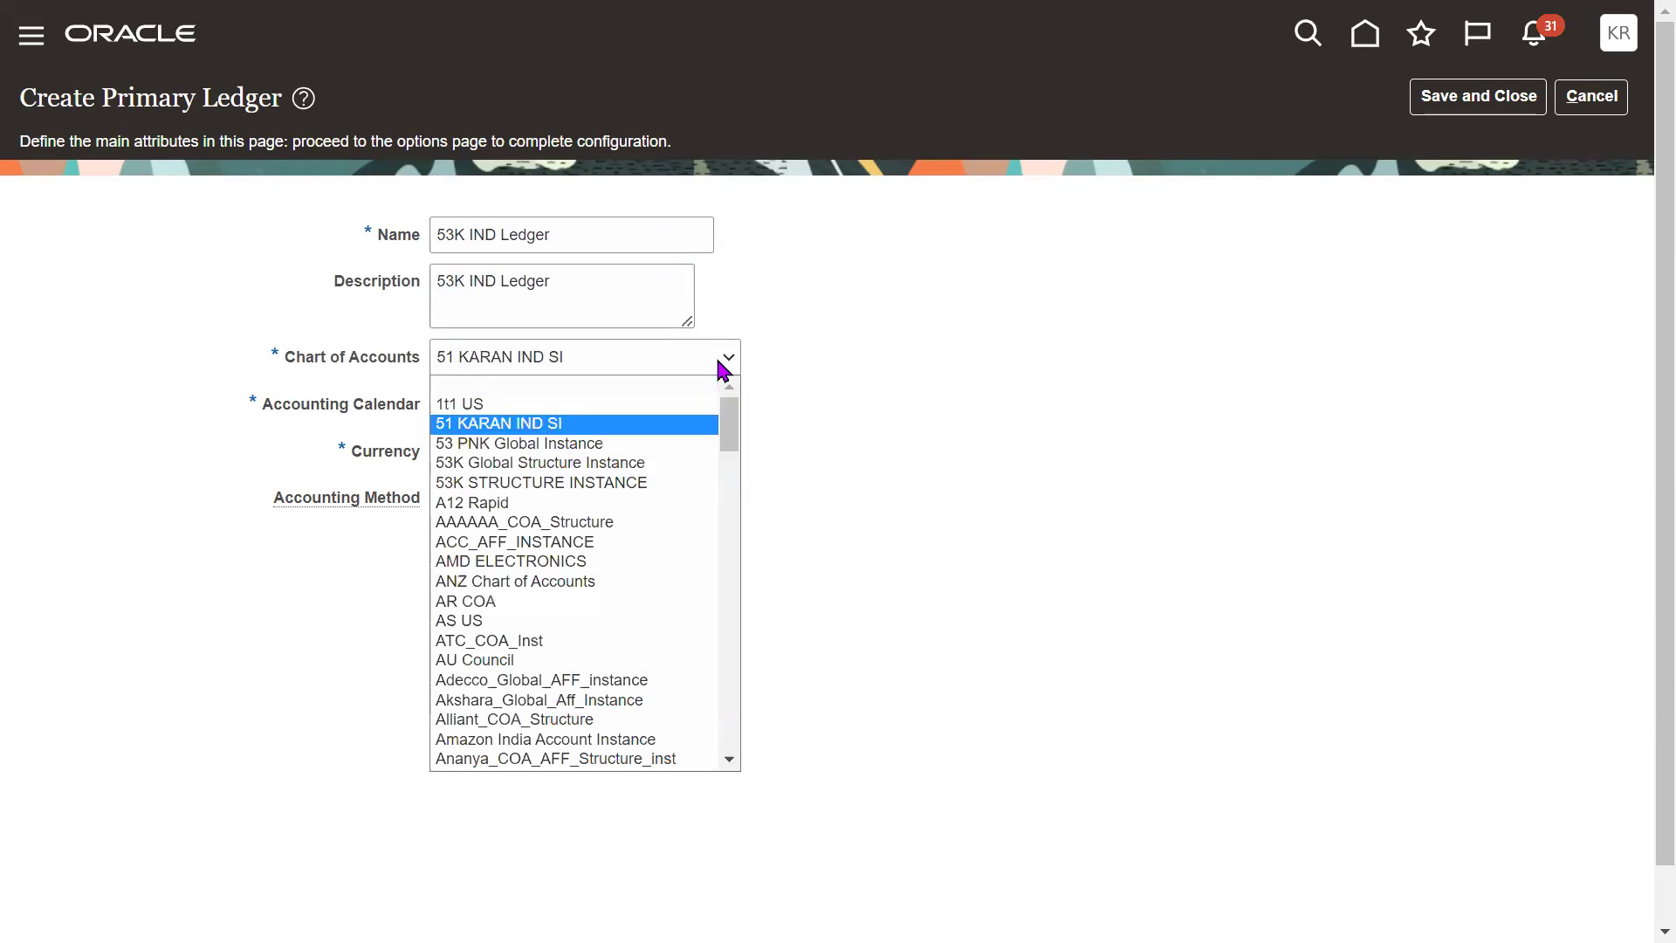
key(Down)
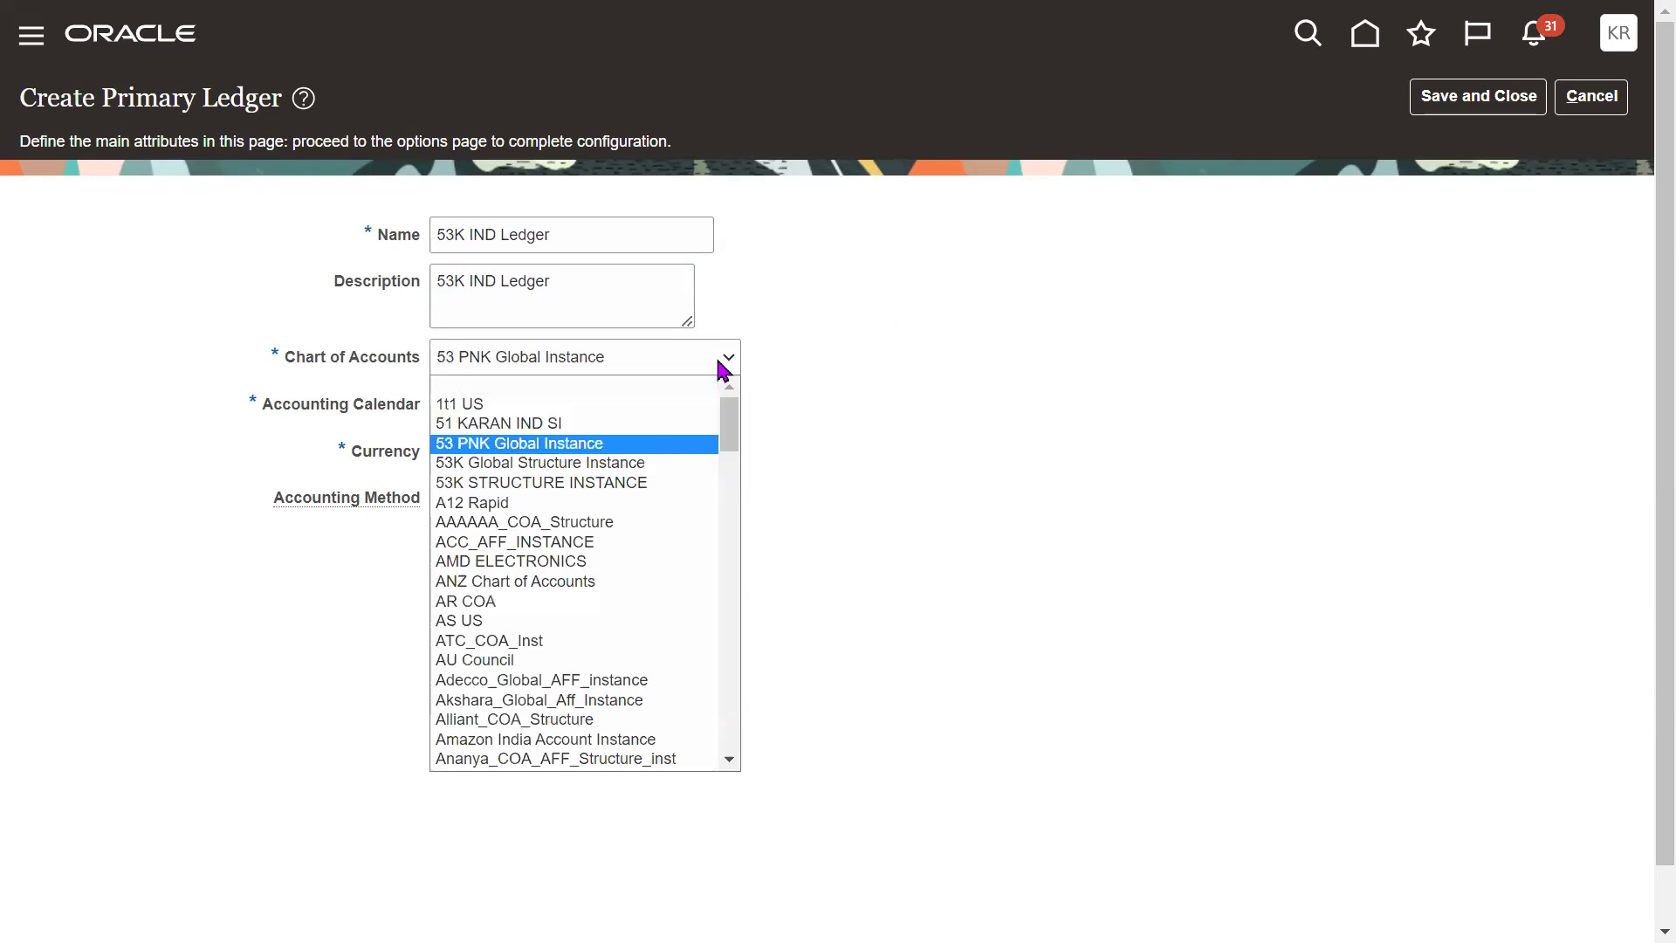
click(578, 472)
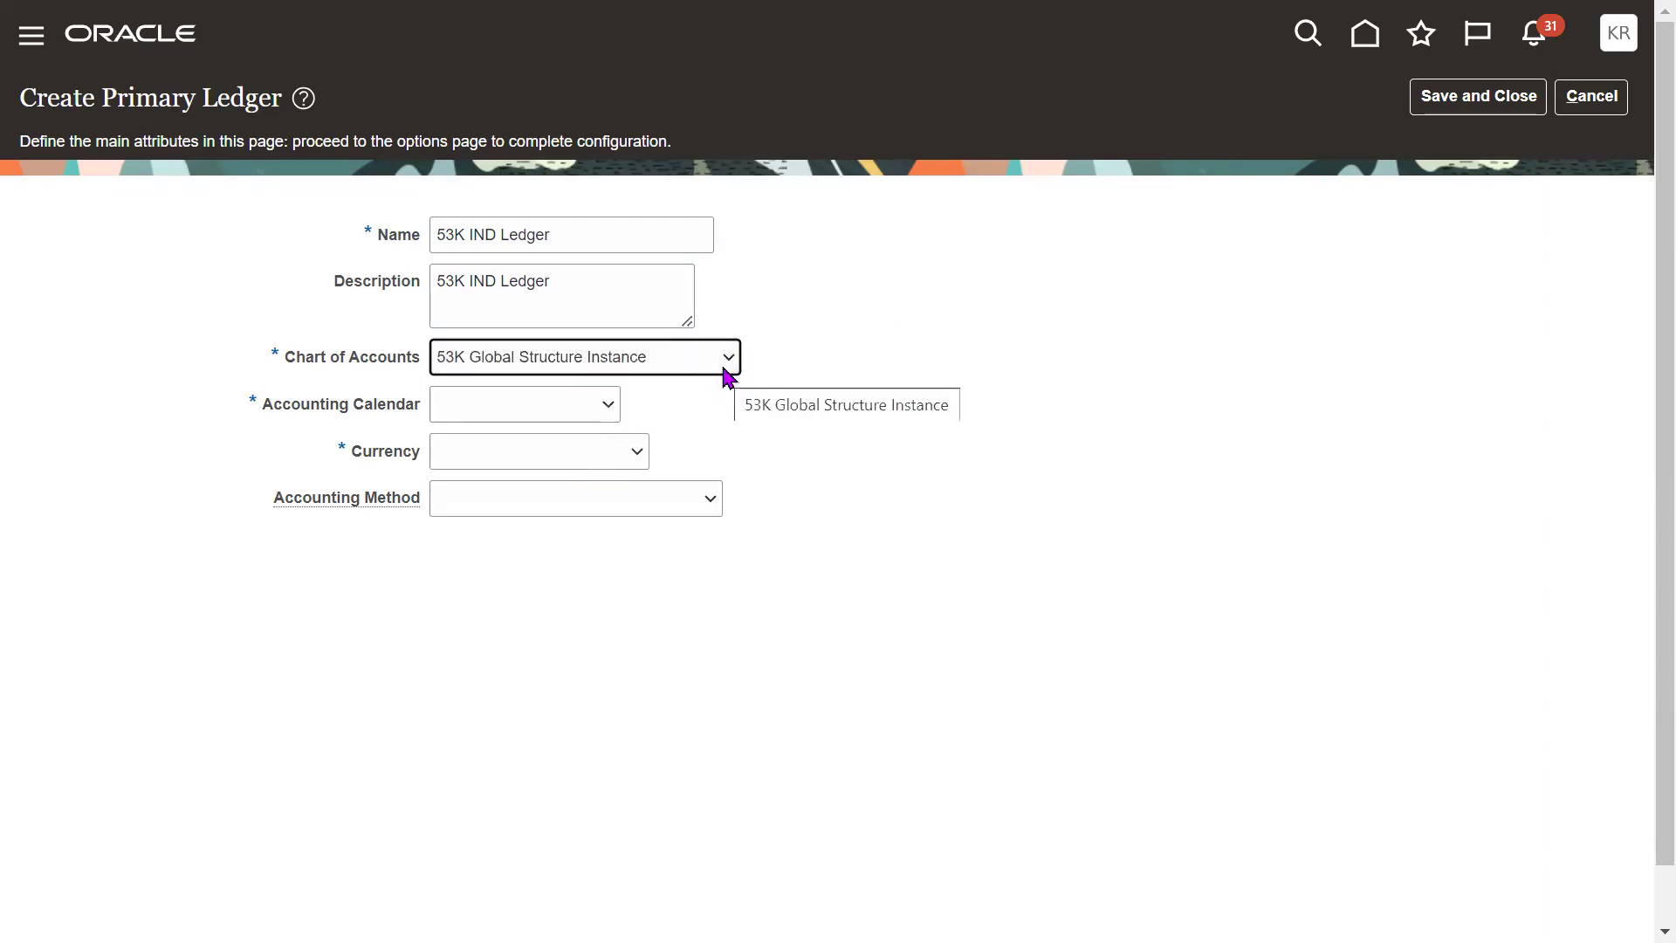
- Look through the available charts of accounts and keep 53K Global Structure Instance selected
click(724, 369)
scroll(731, 594, down, 10)
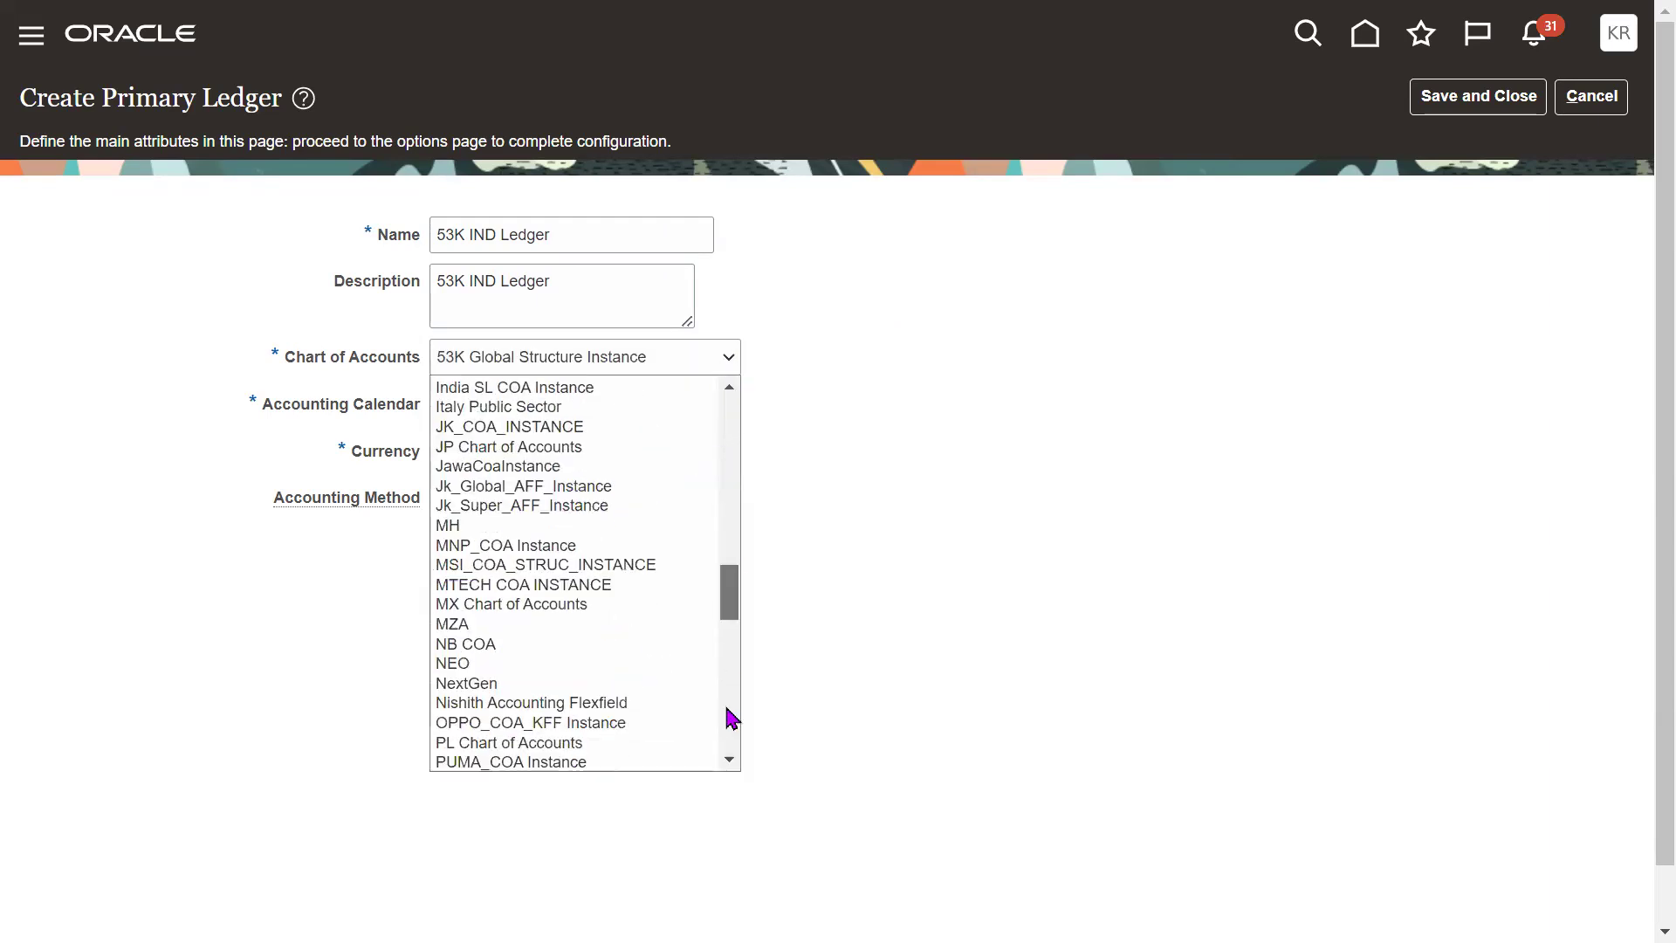
drag(733, 711, 747, 434)
drag(766, 596, 746, 414)
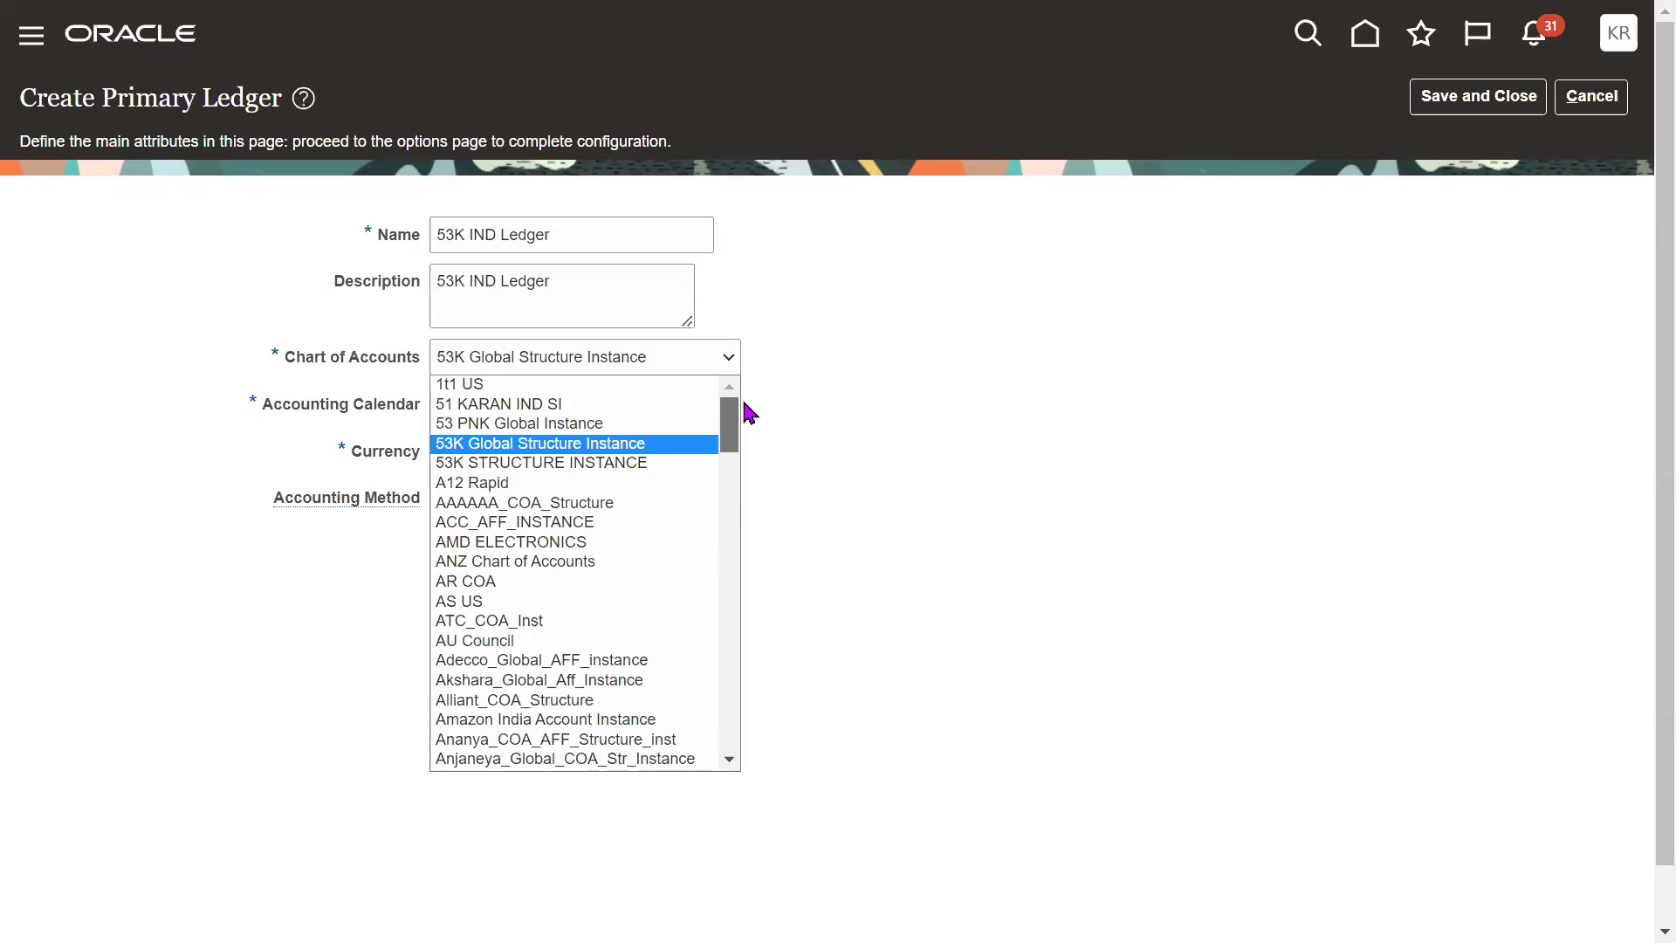
mouse_move(743, 413)
mouse_down()
mouse_move(742, 749)
mouse_move(734, 410)
mouse_up()
click(612, 445)
- Set the accounting calendar to 53K Acc Cal and the currency to INR - Indian Rupee
click(527, 410)
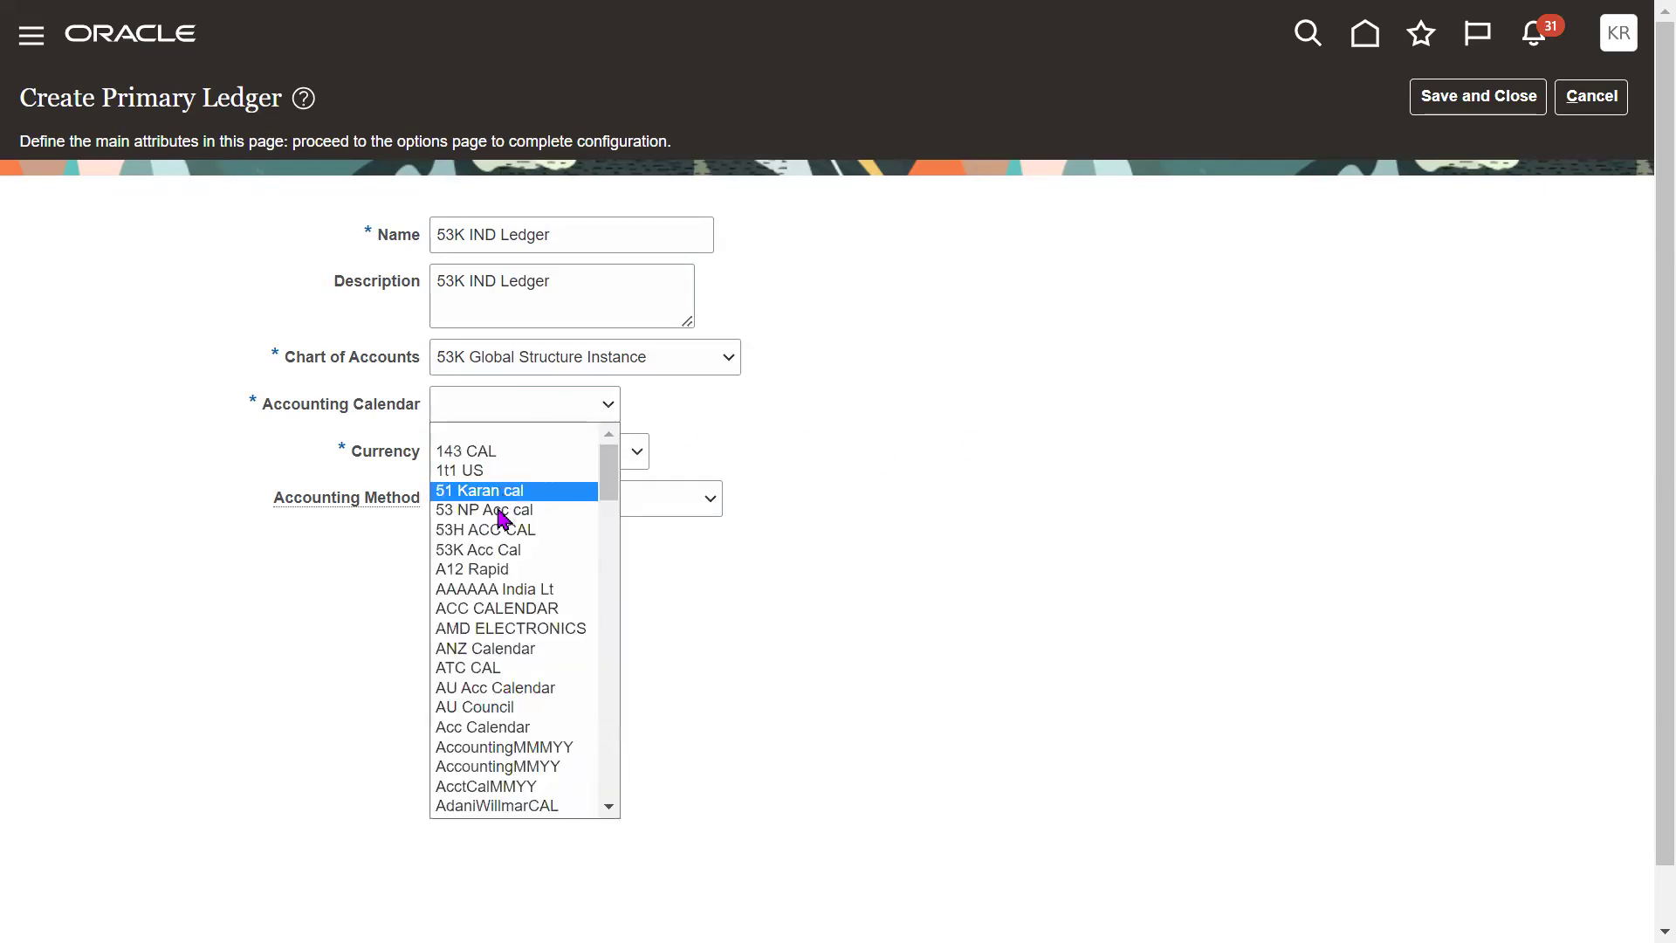
click(495, 550)
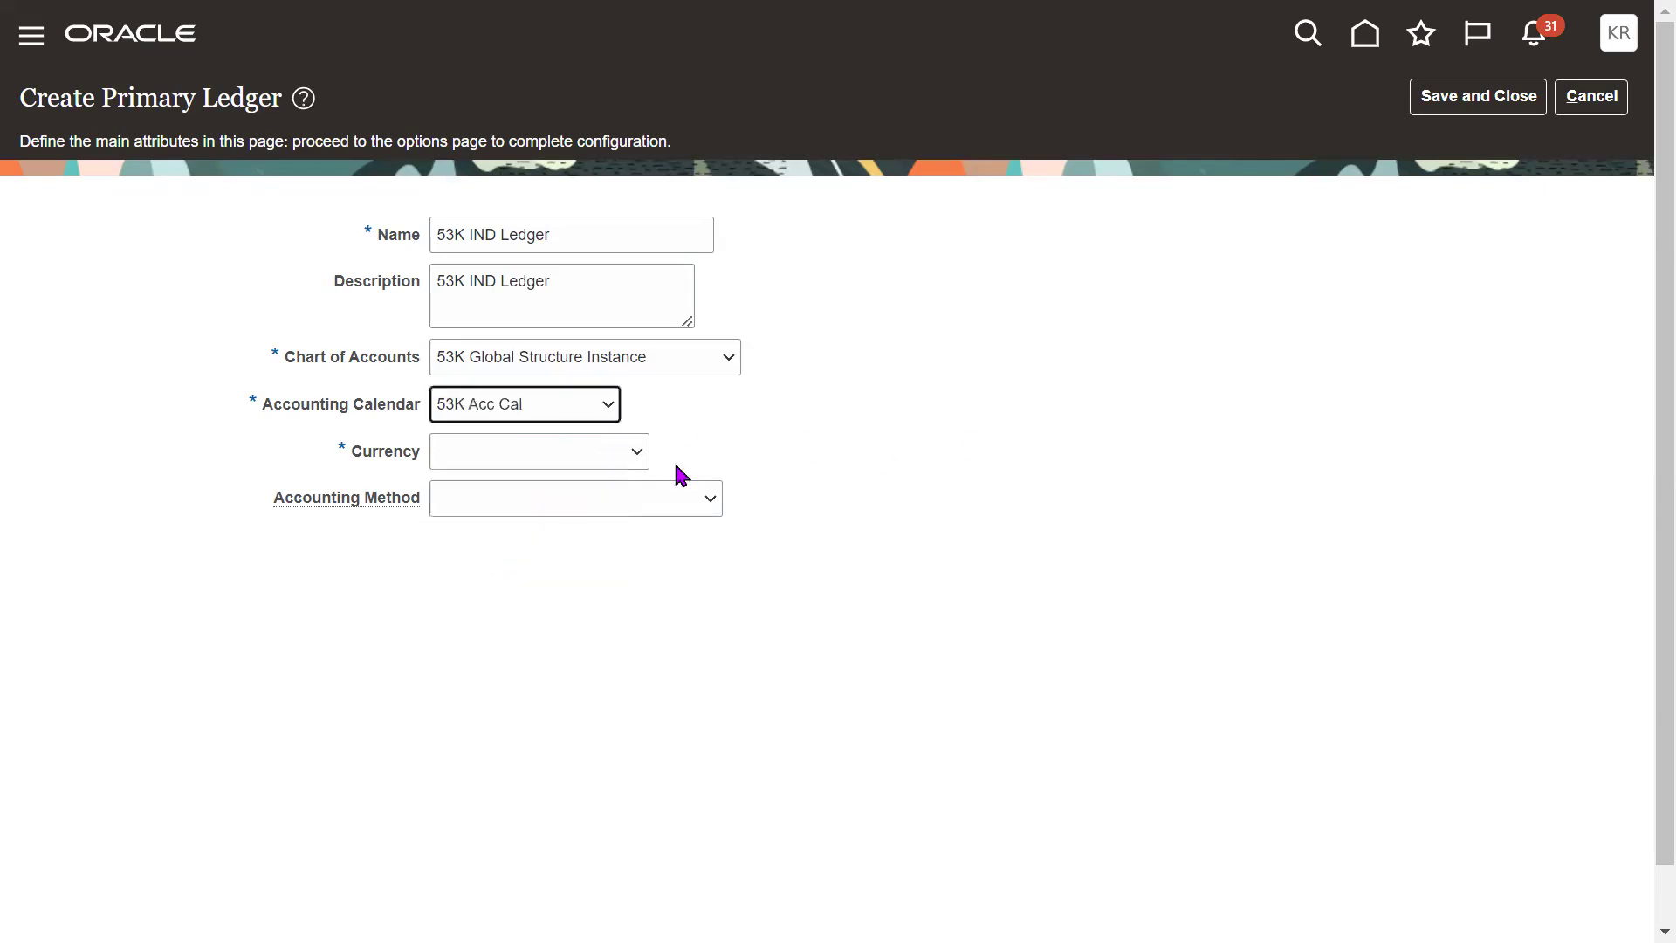
click(614, 466)
text(ind)
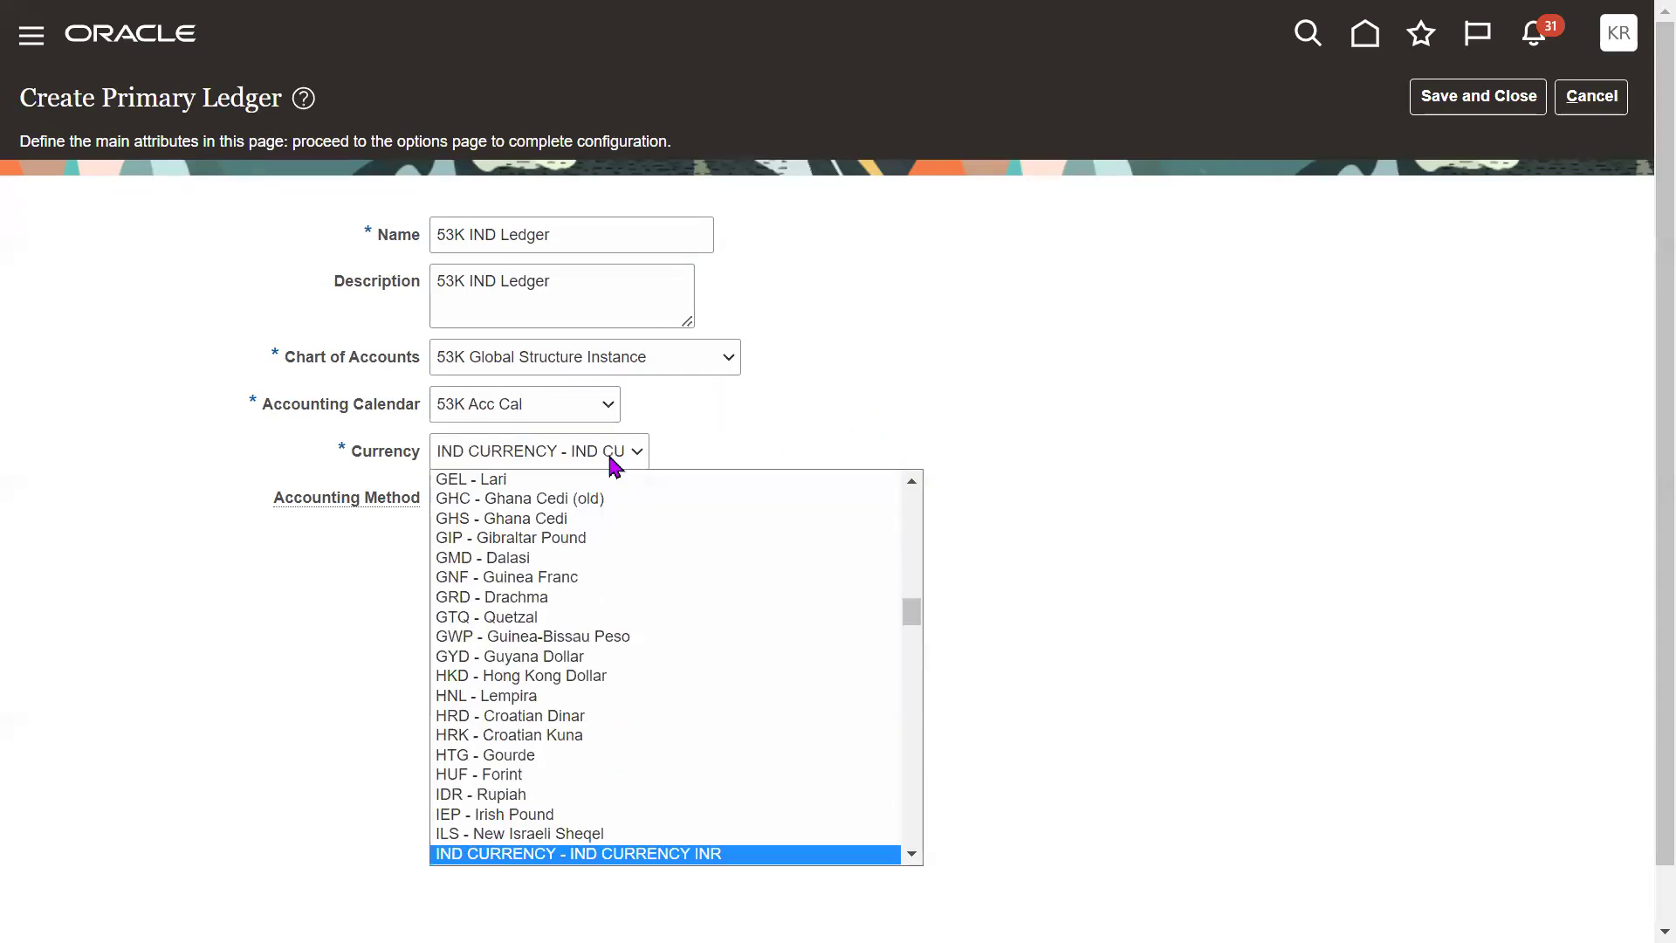
key(Down)
key(Down)
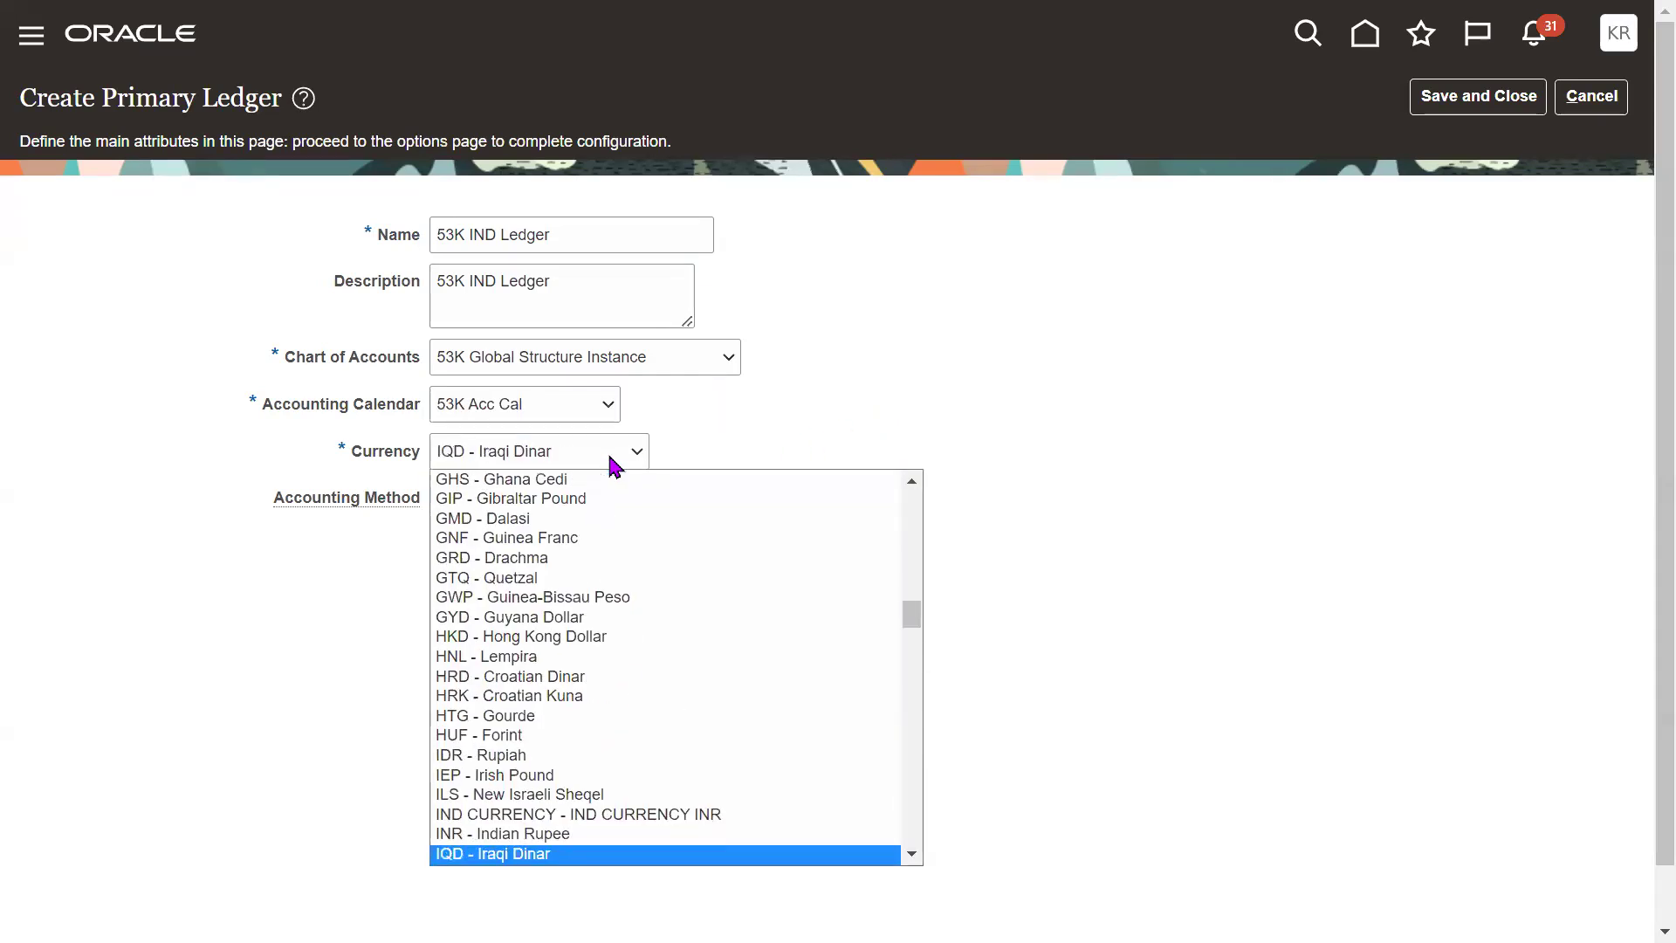
key(Up)
key(Return)
click(1023, 499)
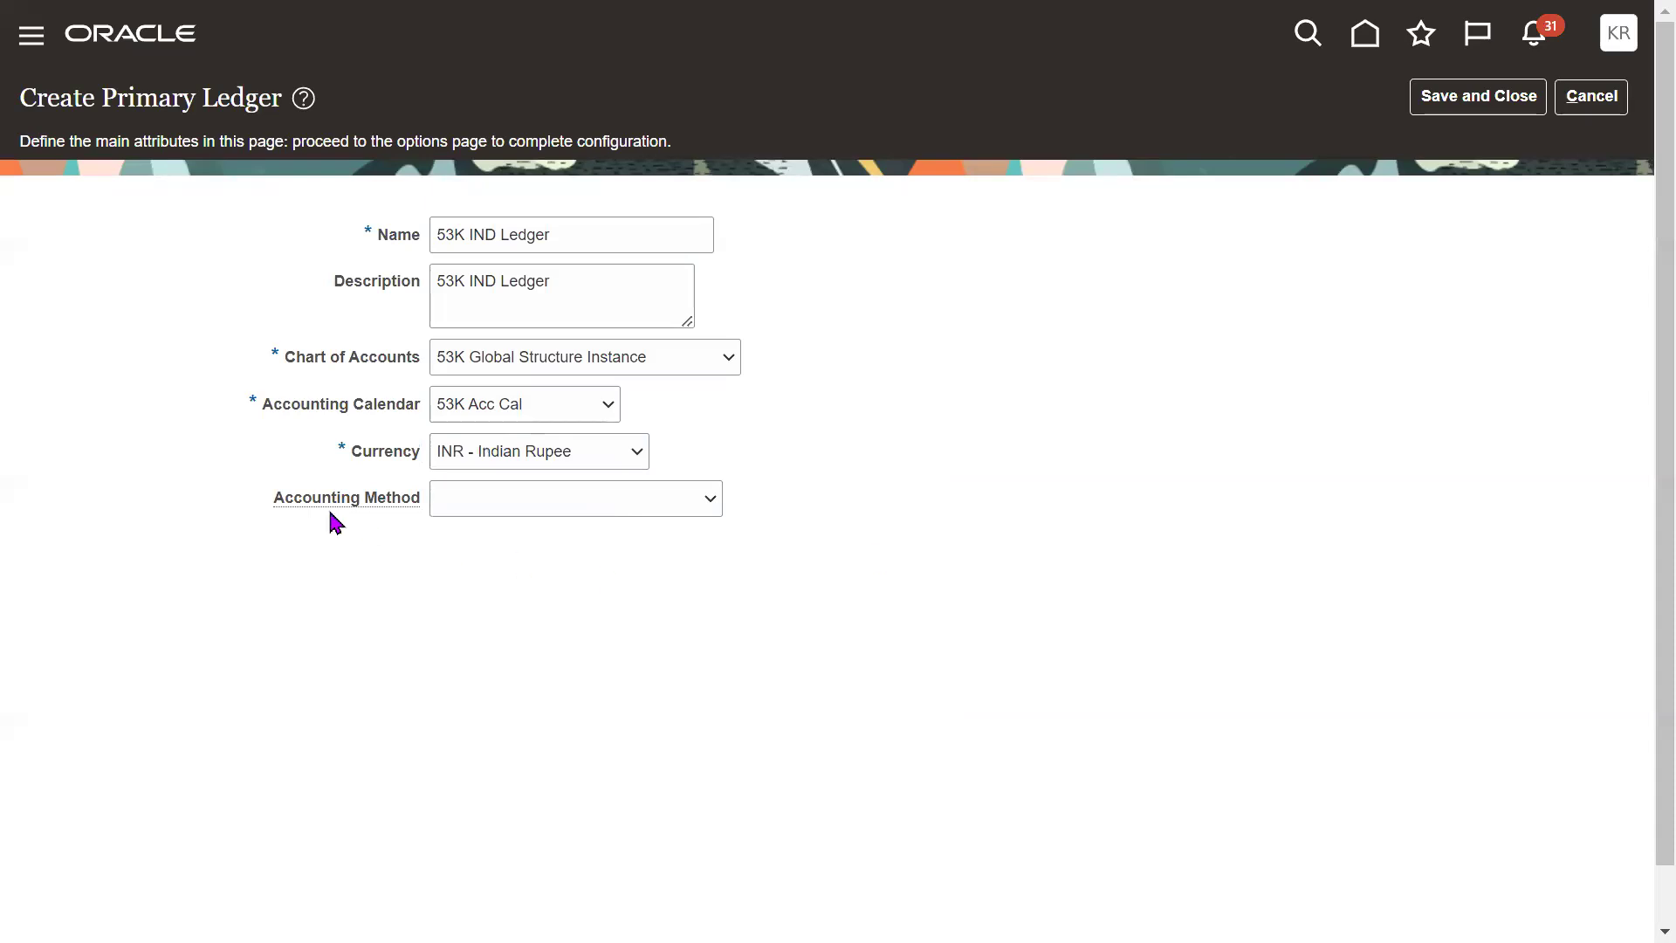
- Highlight the Accounting Method label and set the accounting method to Standard Accrual
drag(276, 503, 422, 516)
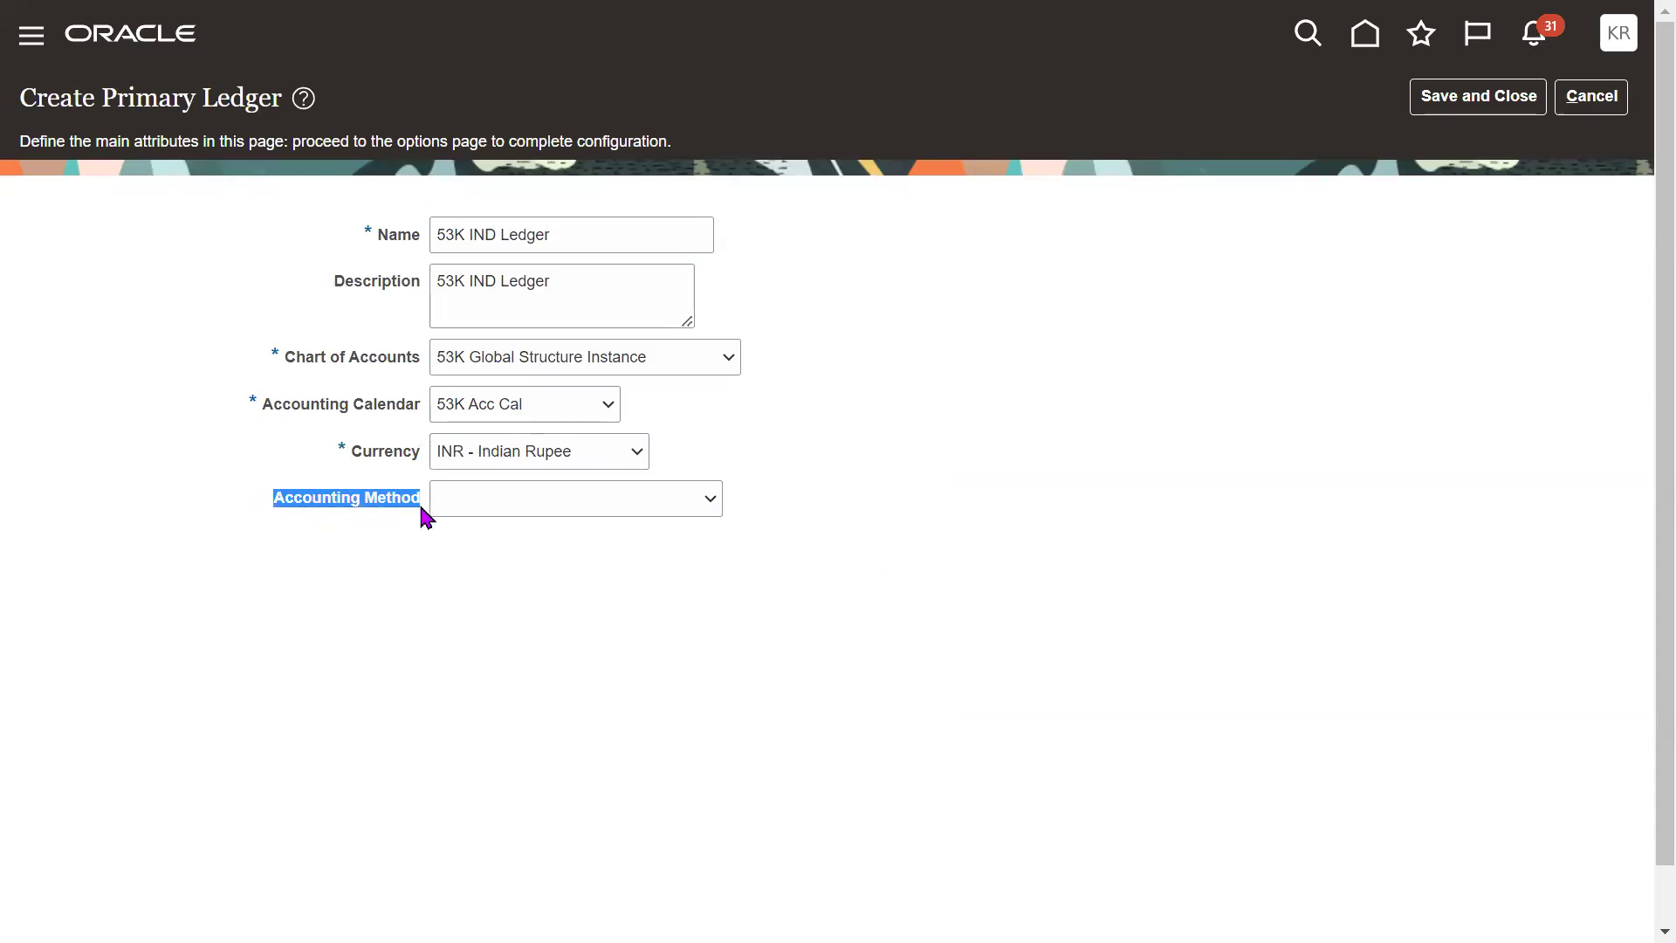
click(662, 502)
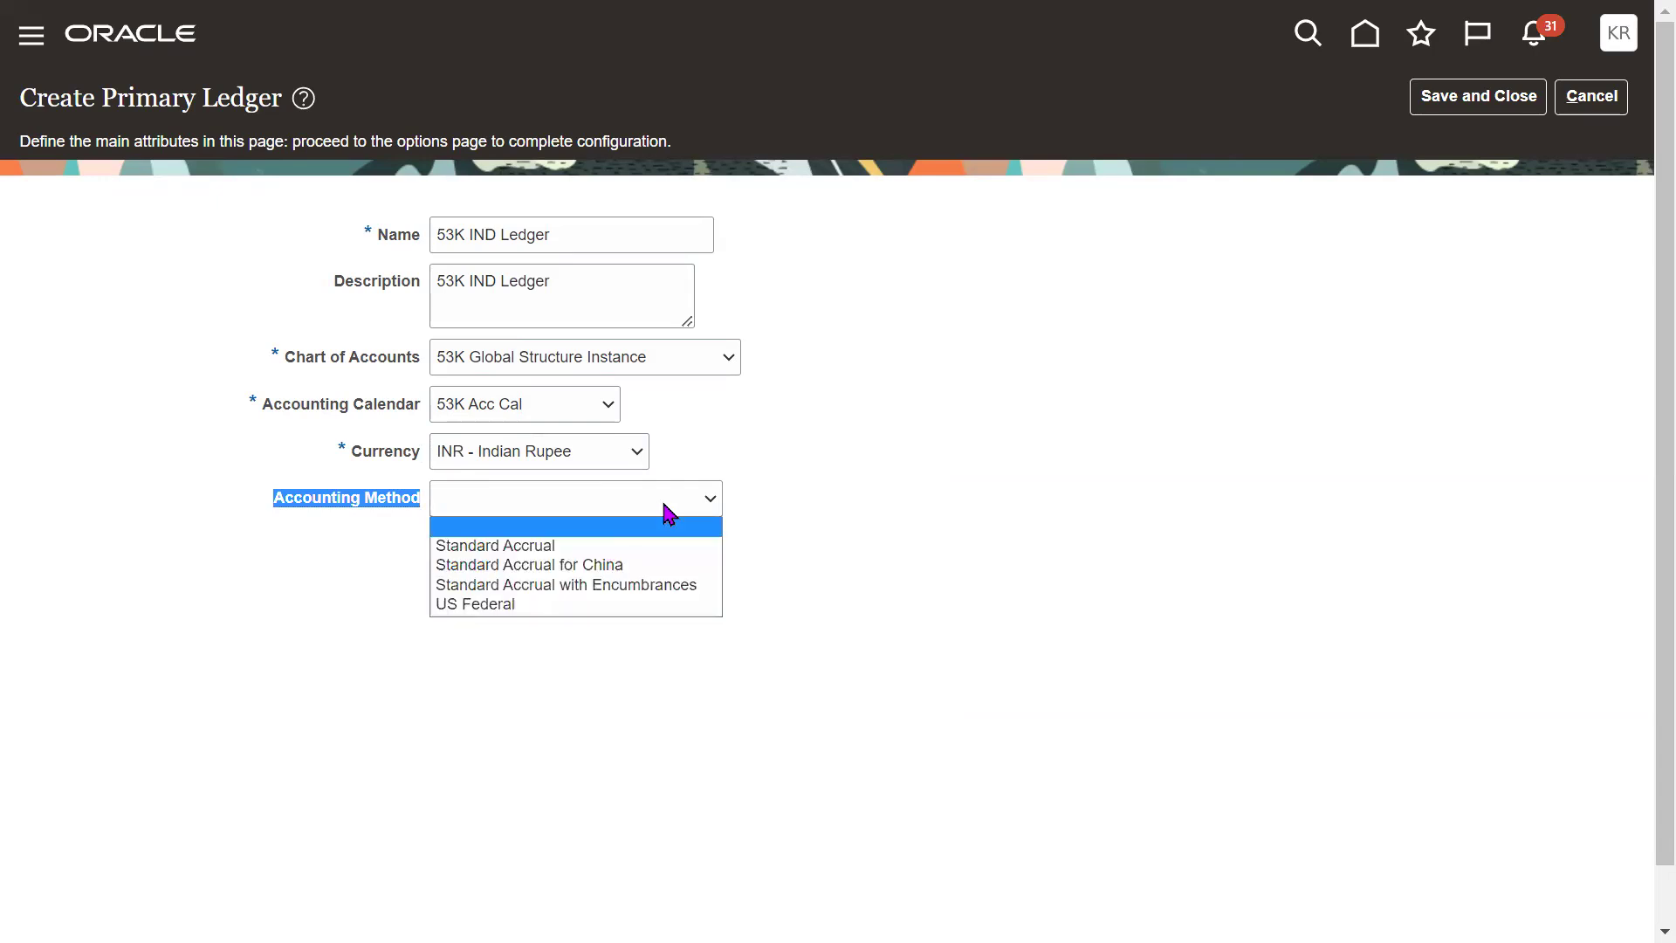
click(600, 552)
click(837, 557)
- Review the ledger's name, chart of accounts, calendar, currency and accounting method fields, and save and close the primary ledger
drag(299, 358, 384, 363)
drag(272, 355, 397, 363)
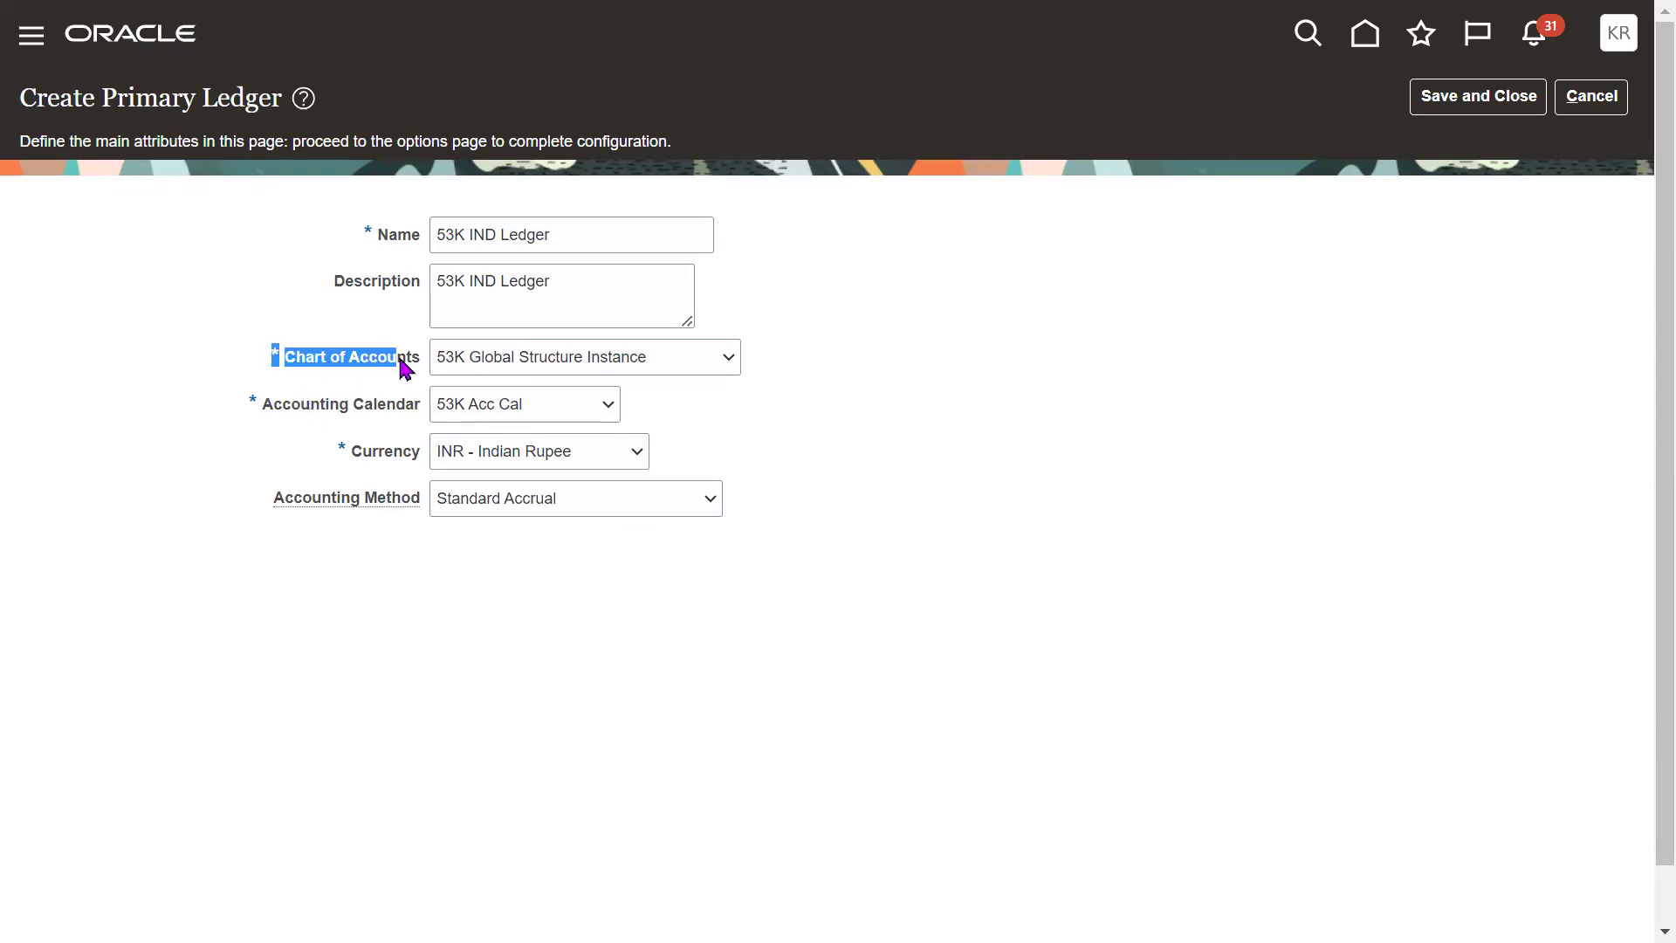
drag(270, 404, 400, 461)
drag(292, 500, 395, 494)
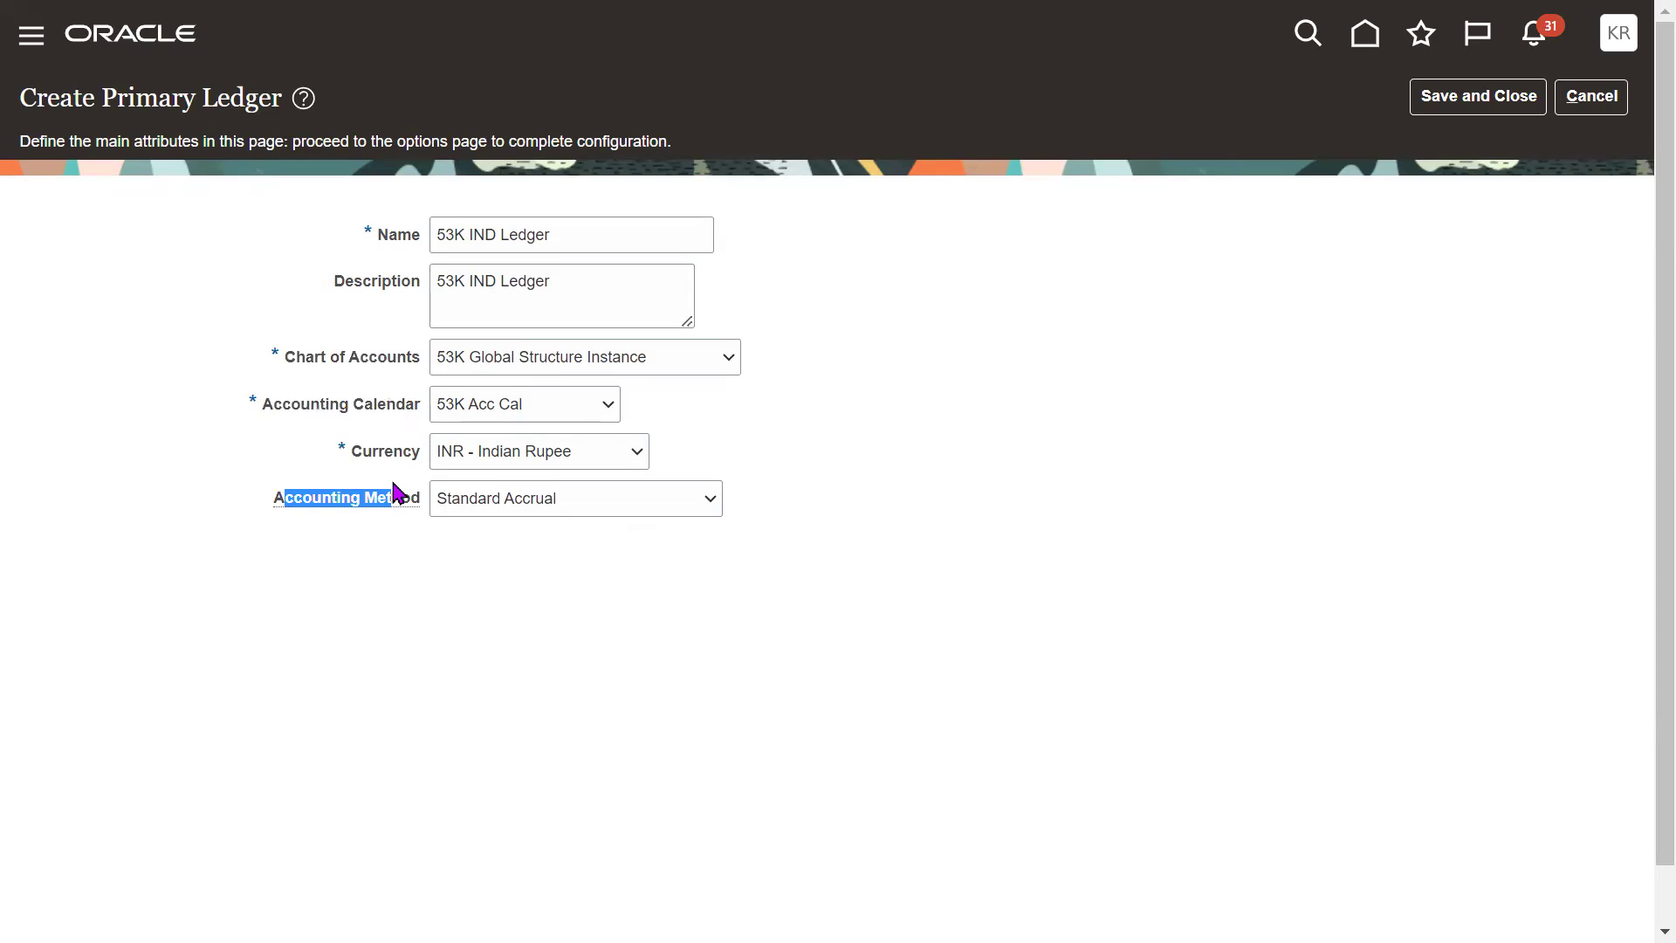
drag(297, 356, 416, 495)
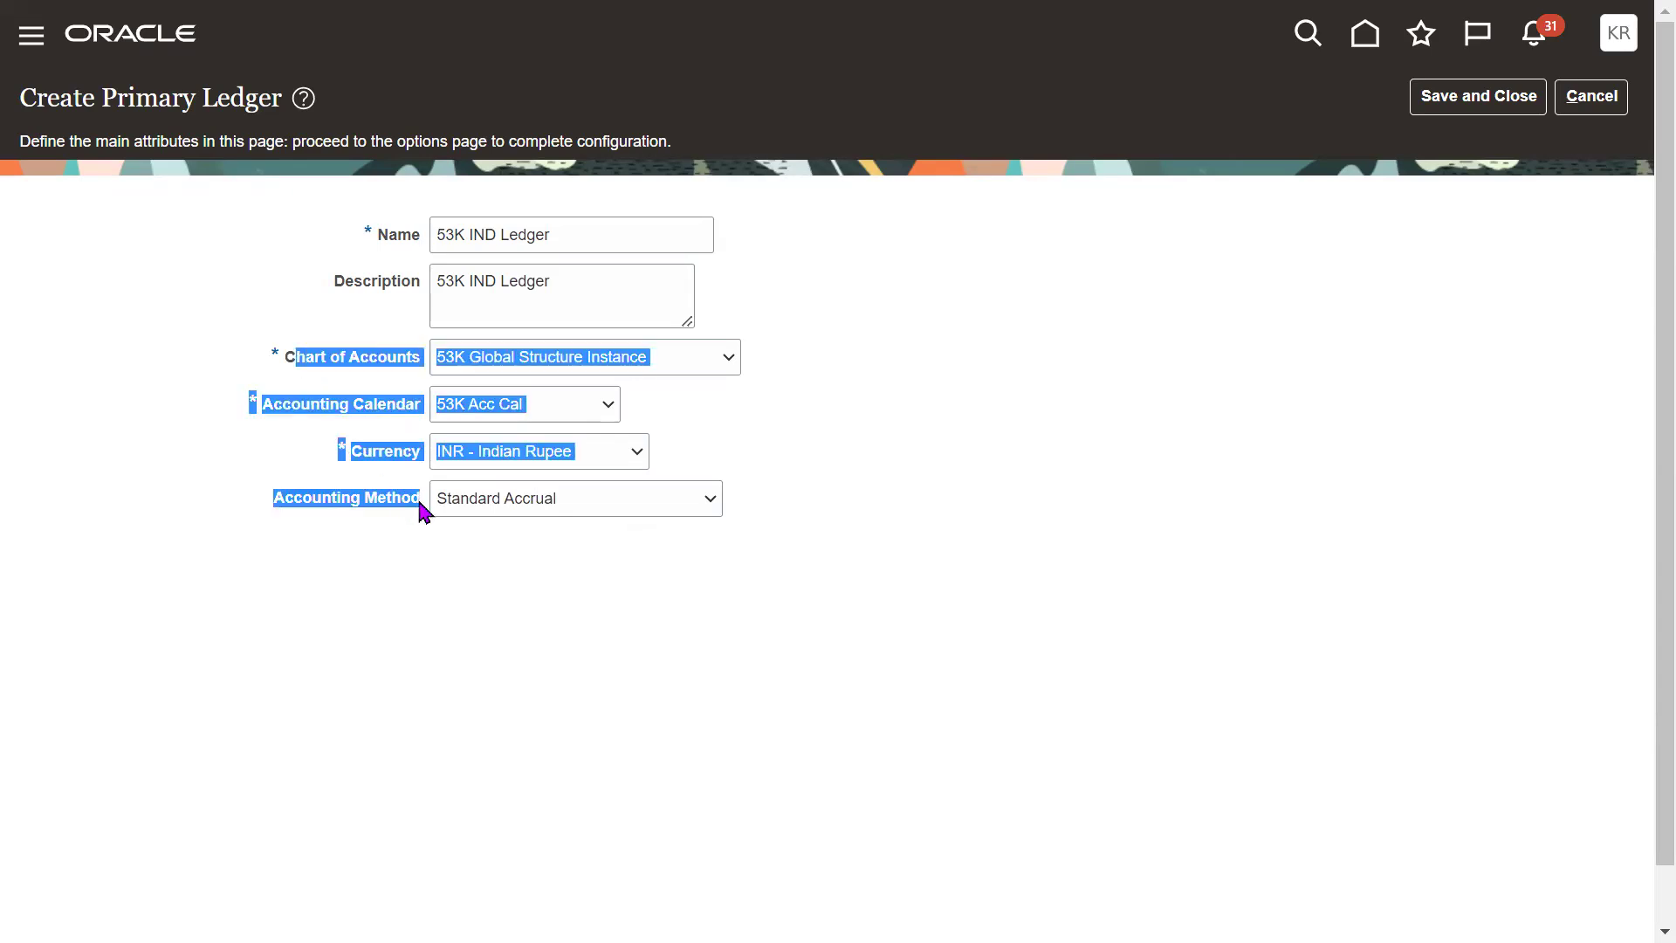
triple_click(611, 234)
triple_click(611, 234)
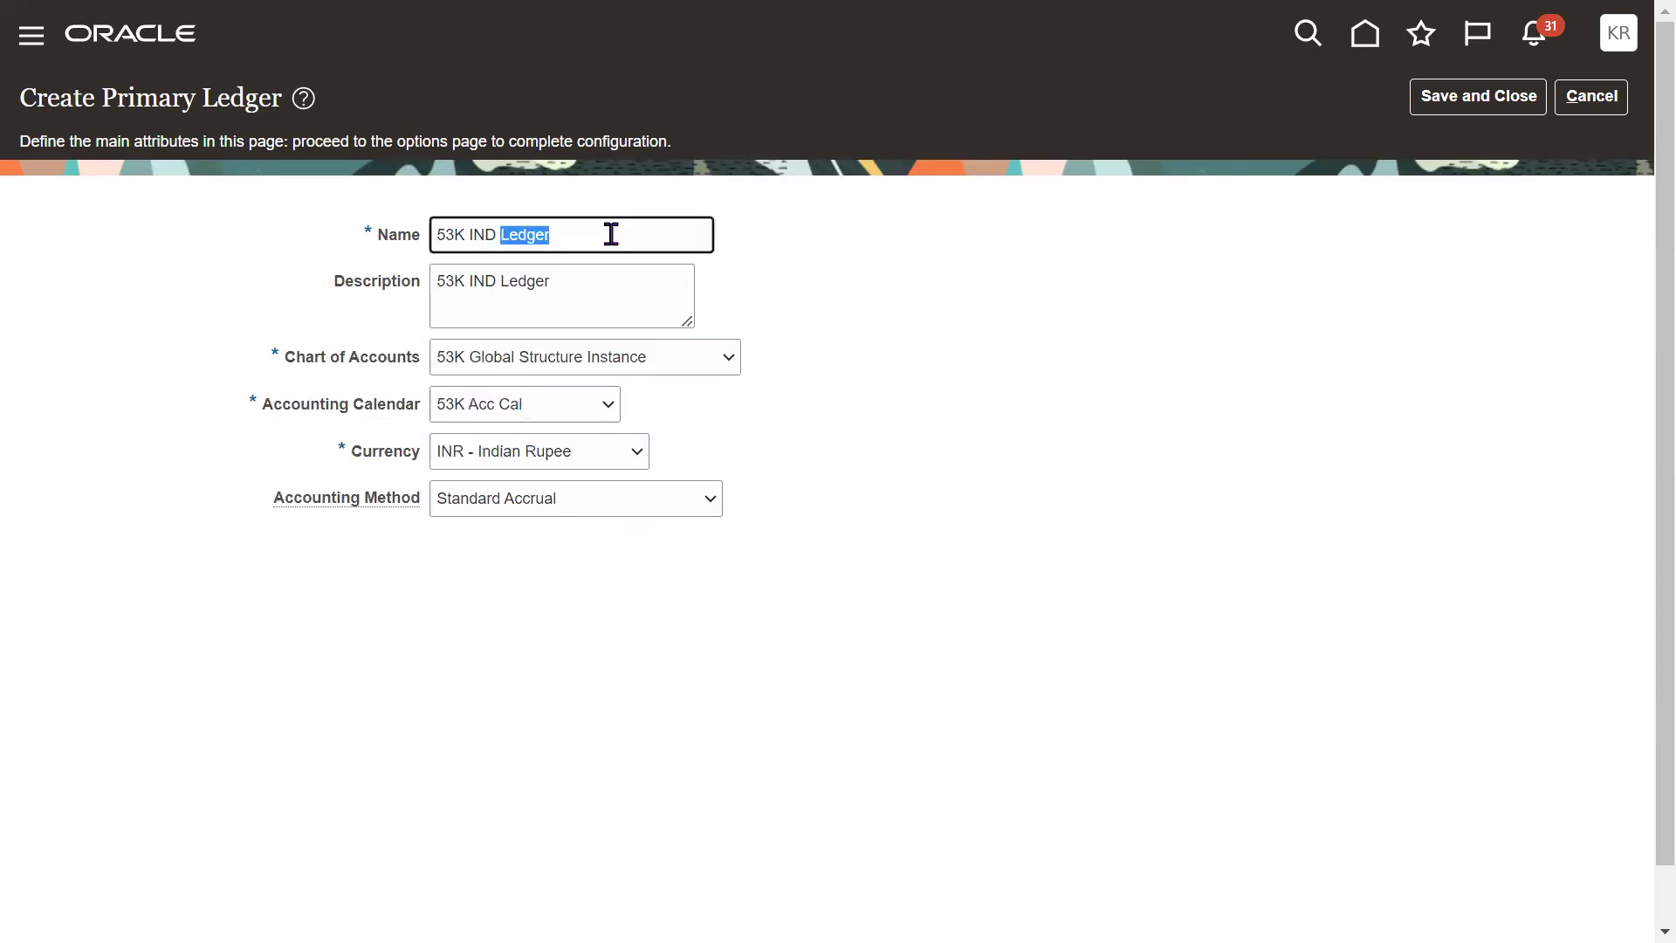
click(964, 336)
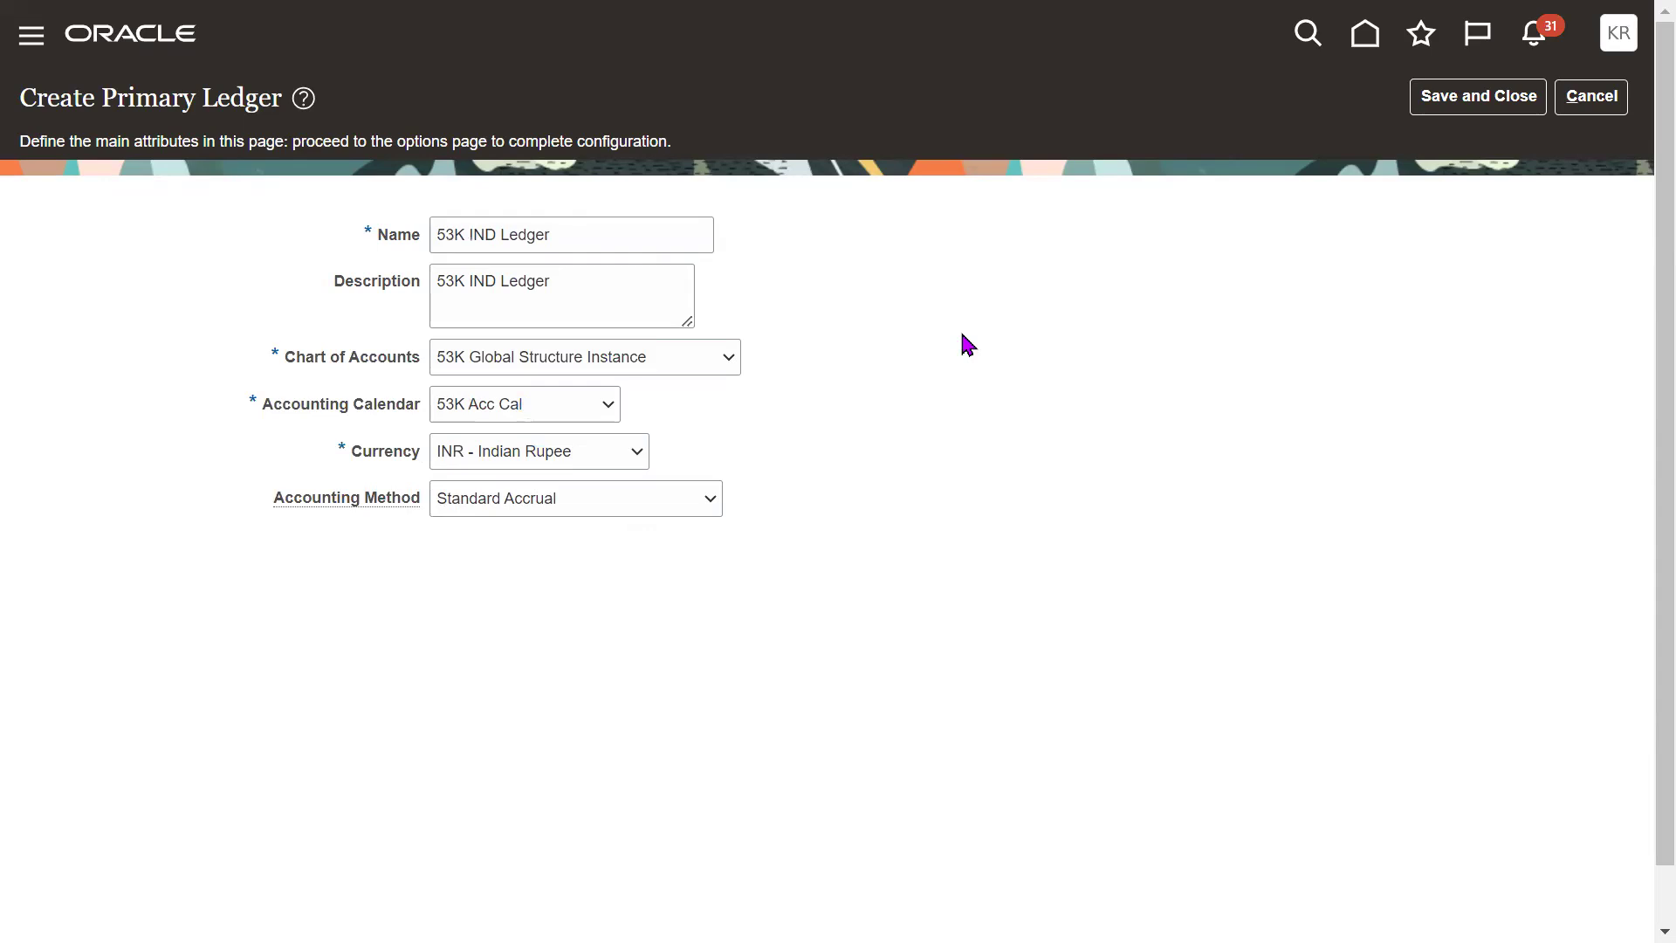
click(1480, 107)
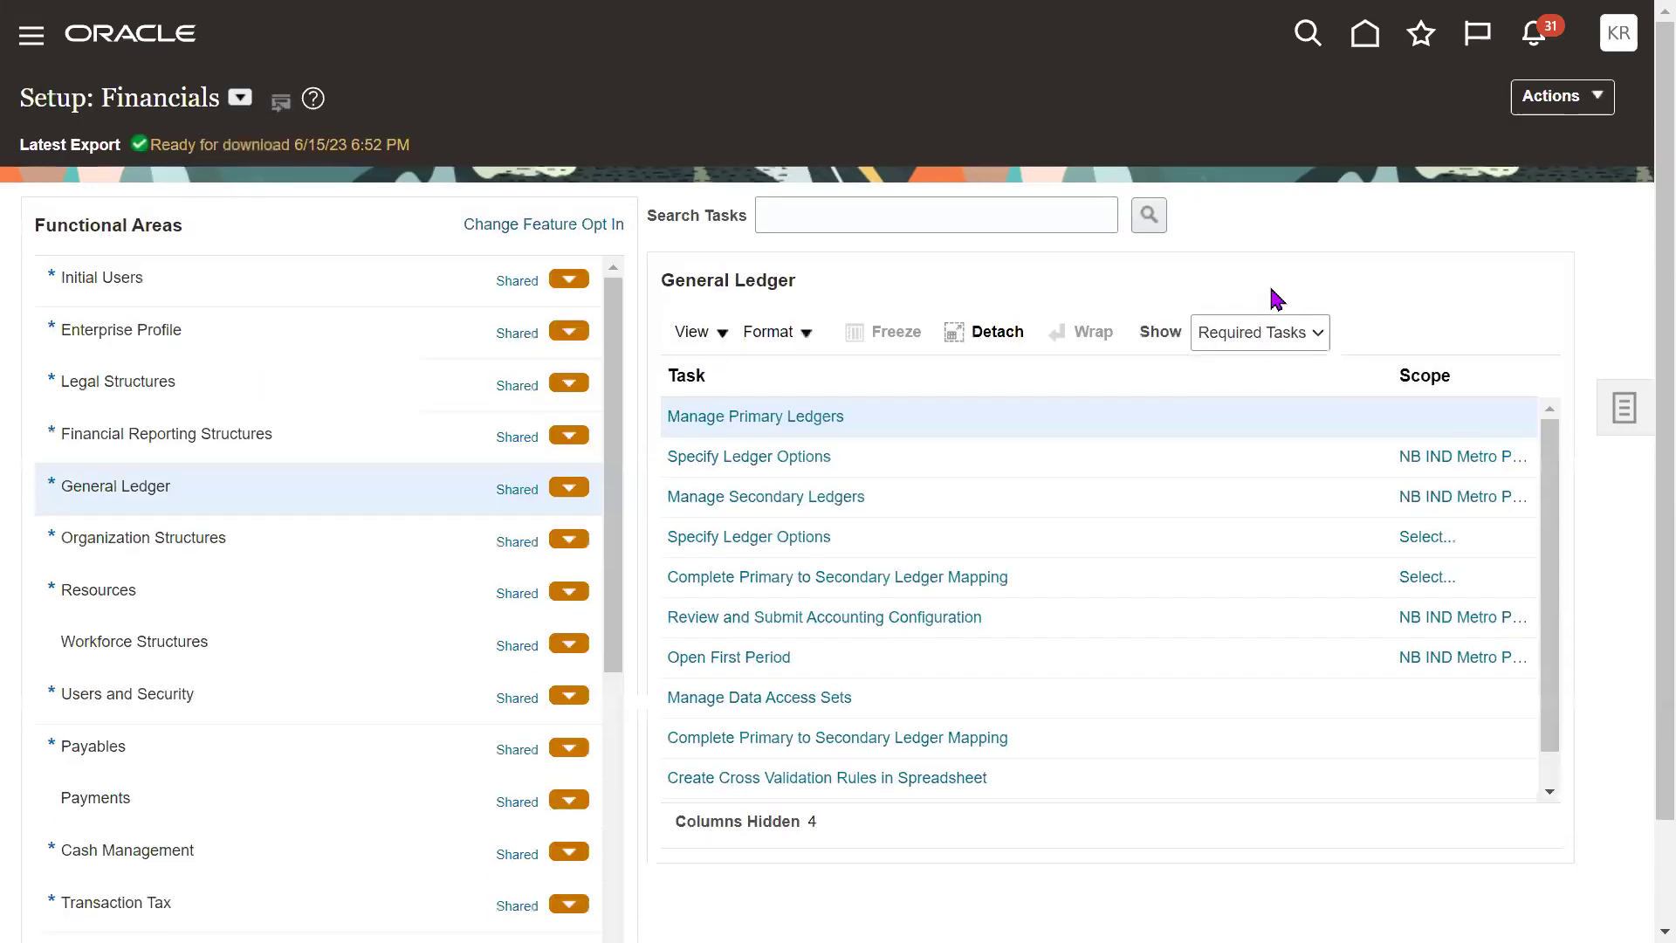
- Open the scope selection of the Specify Ledger Options task and apply Select and Add for the primary ledger
click(869, 454)
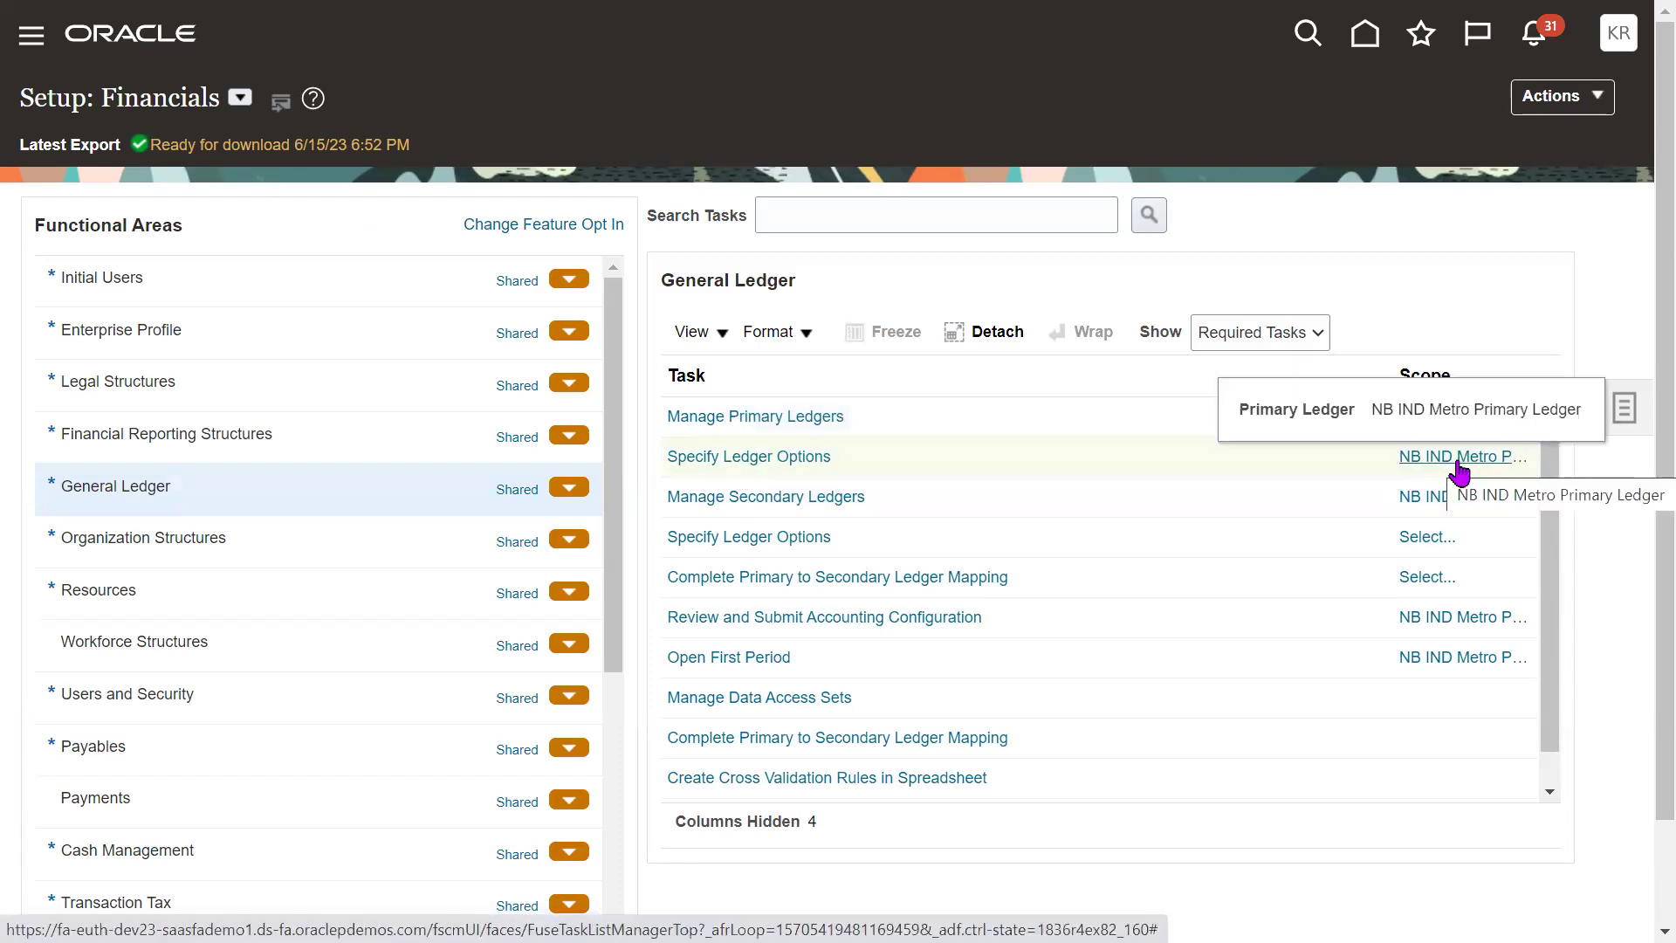
click(737, 474)
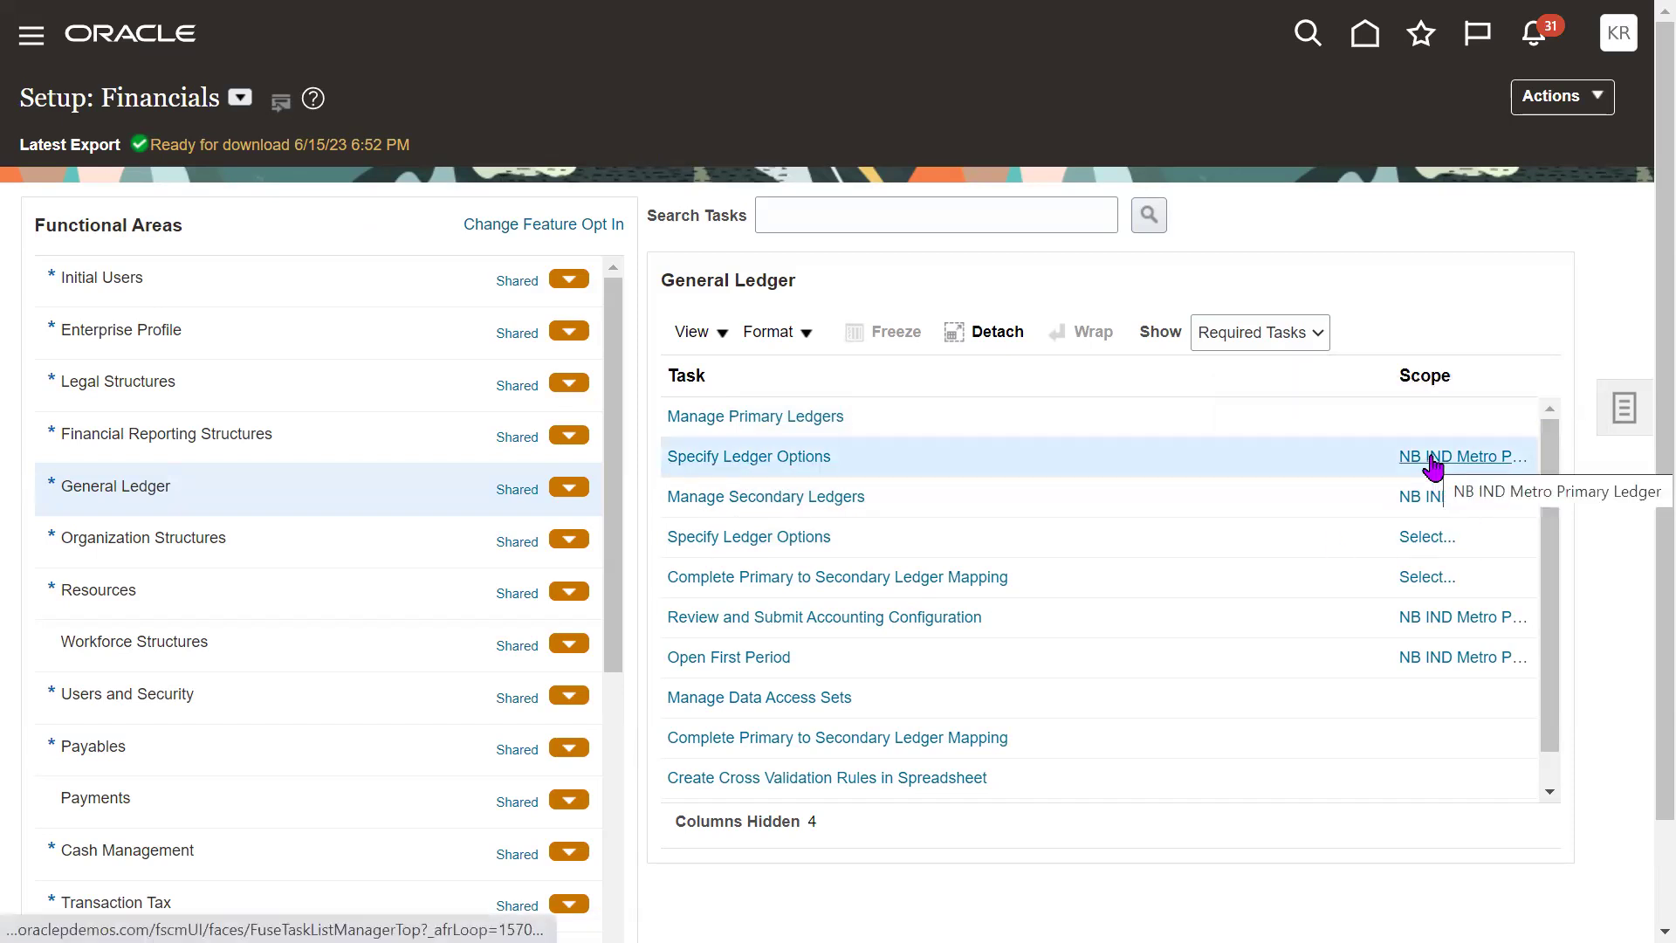
click(797, 468)
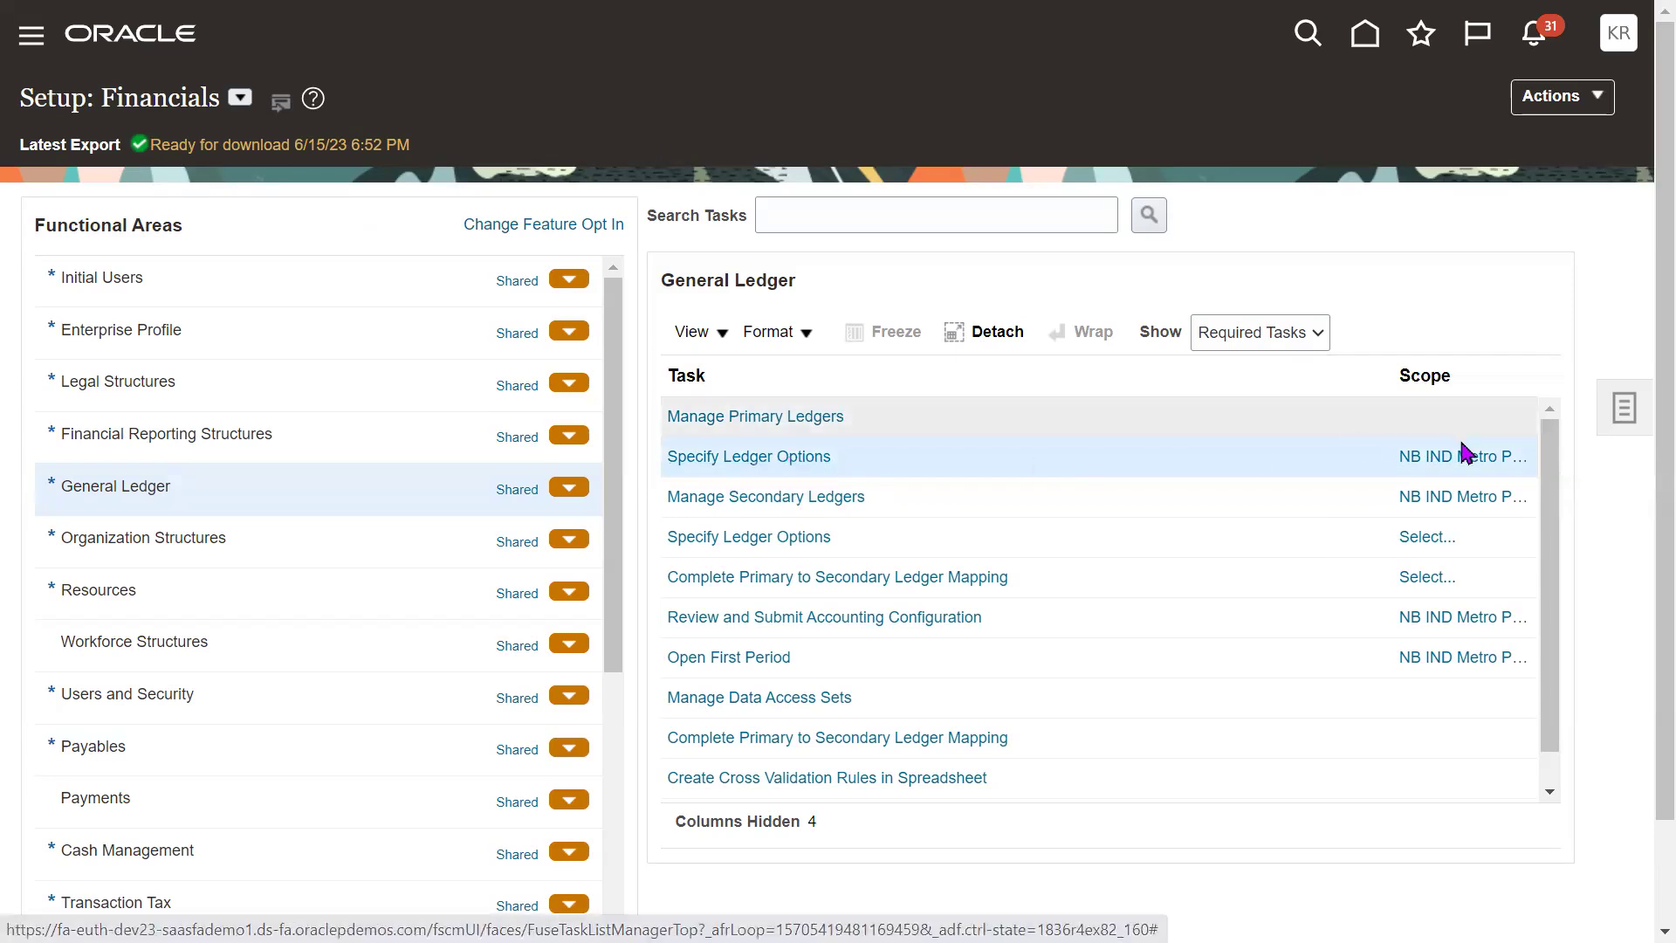
click(1436, 458)
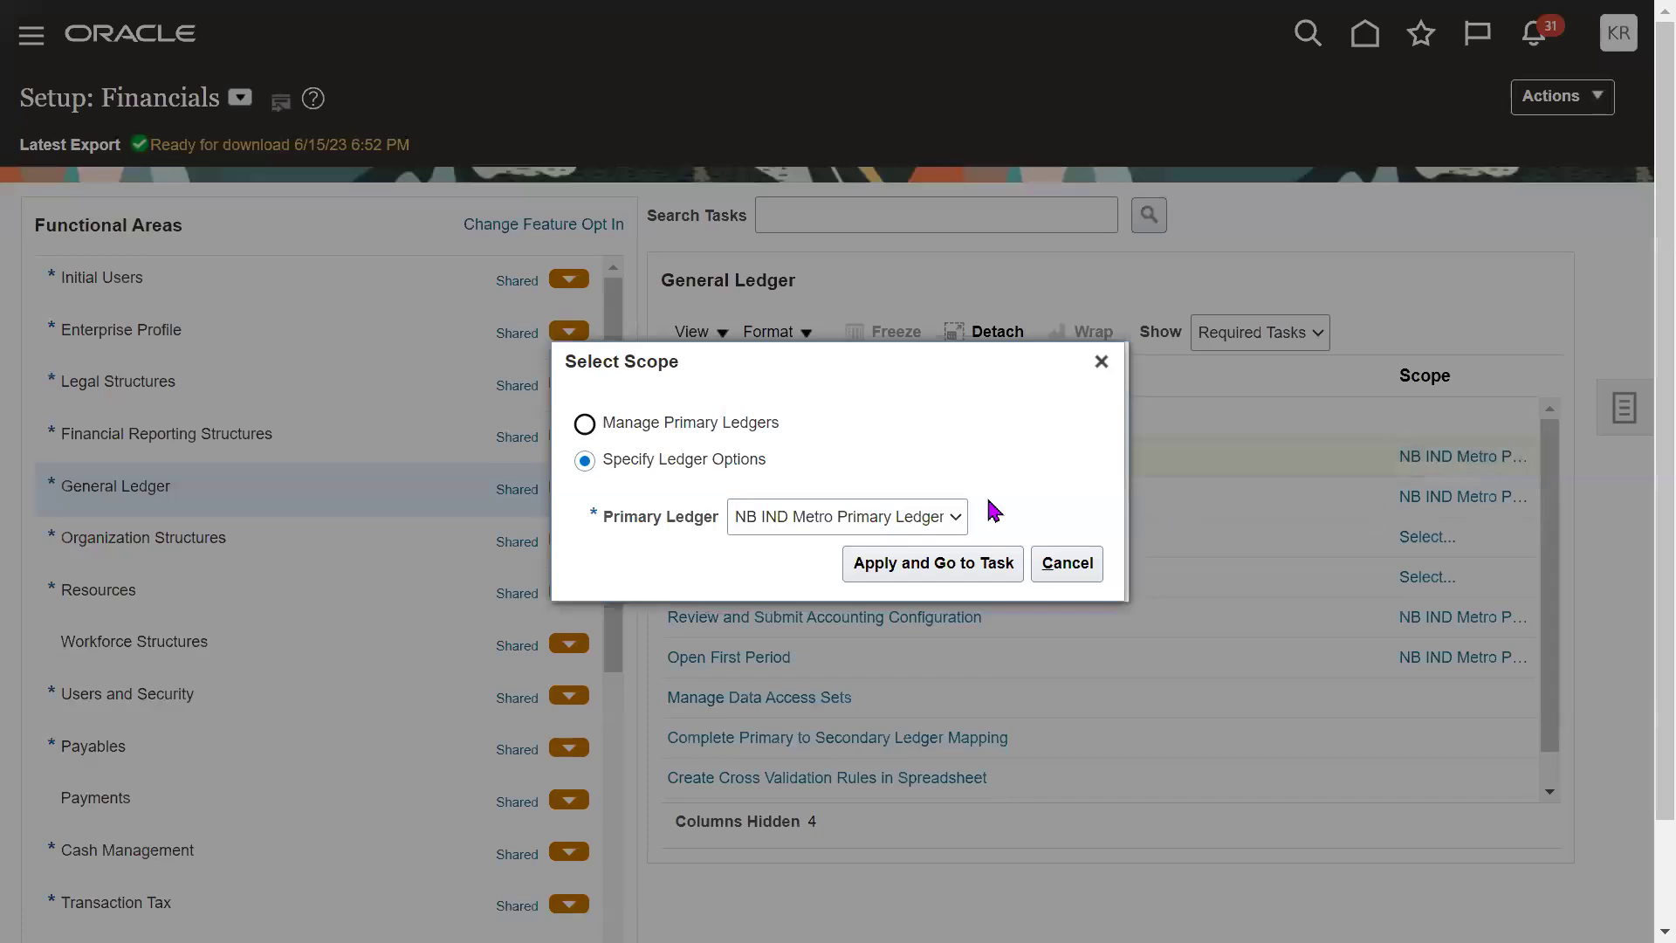
click(868, 524)
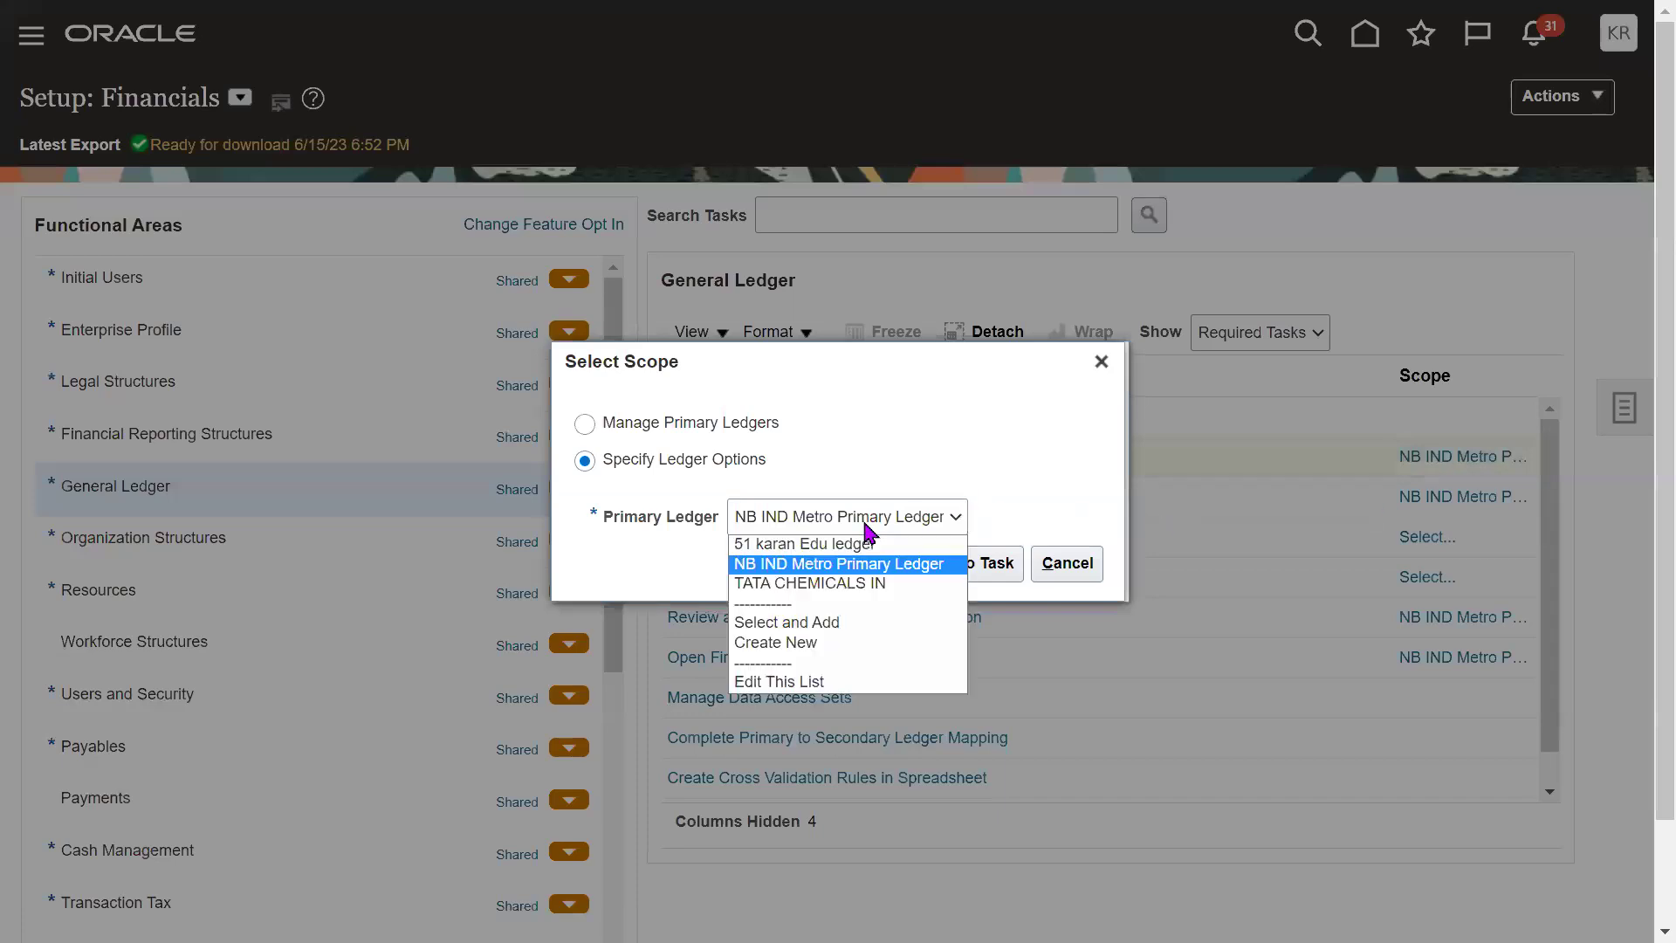
click(814, 622)
click(842, 522)
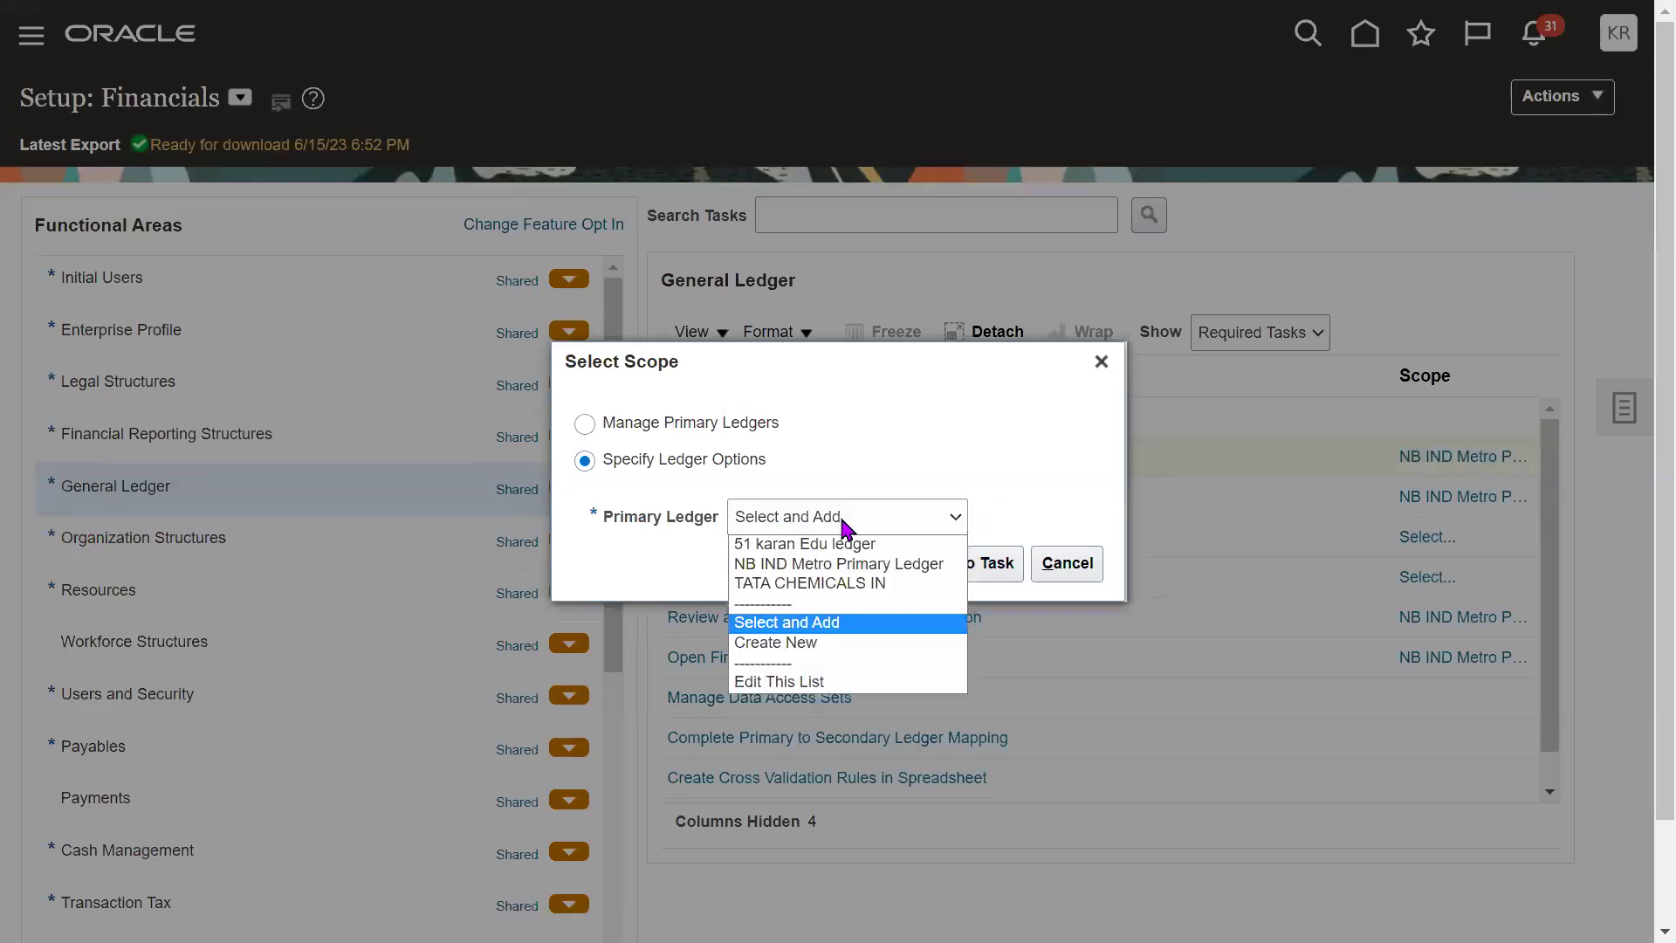
click(805, 627)
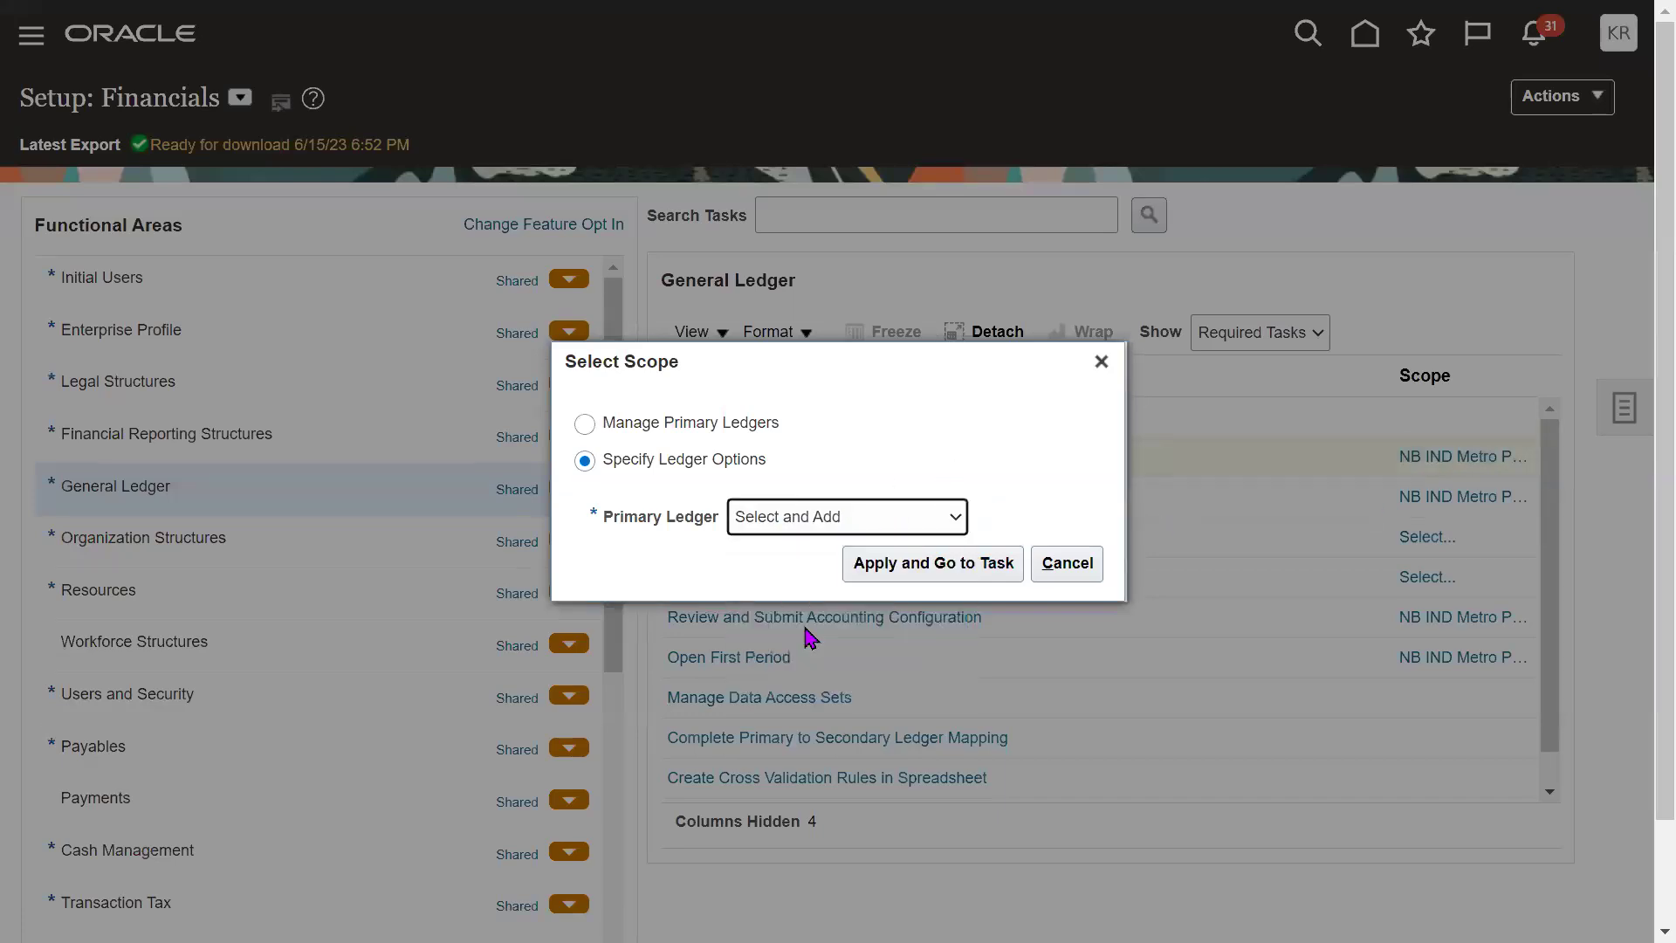
click(898, 577)
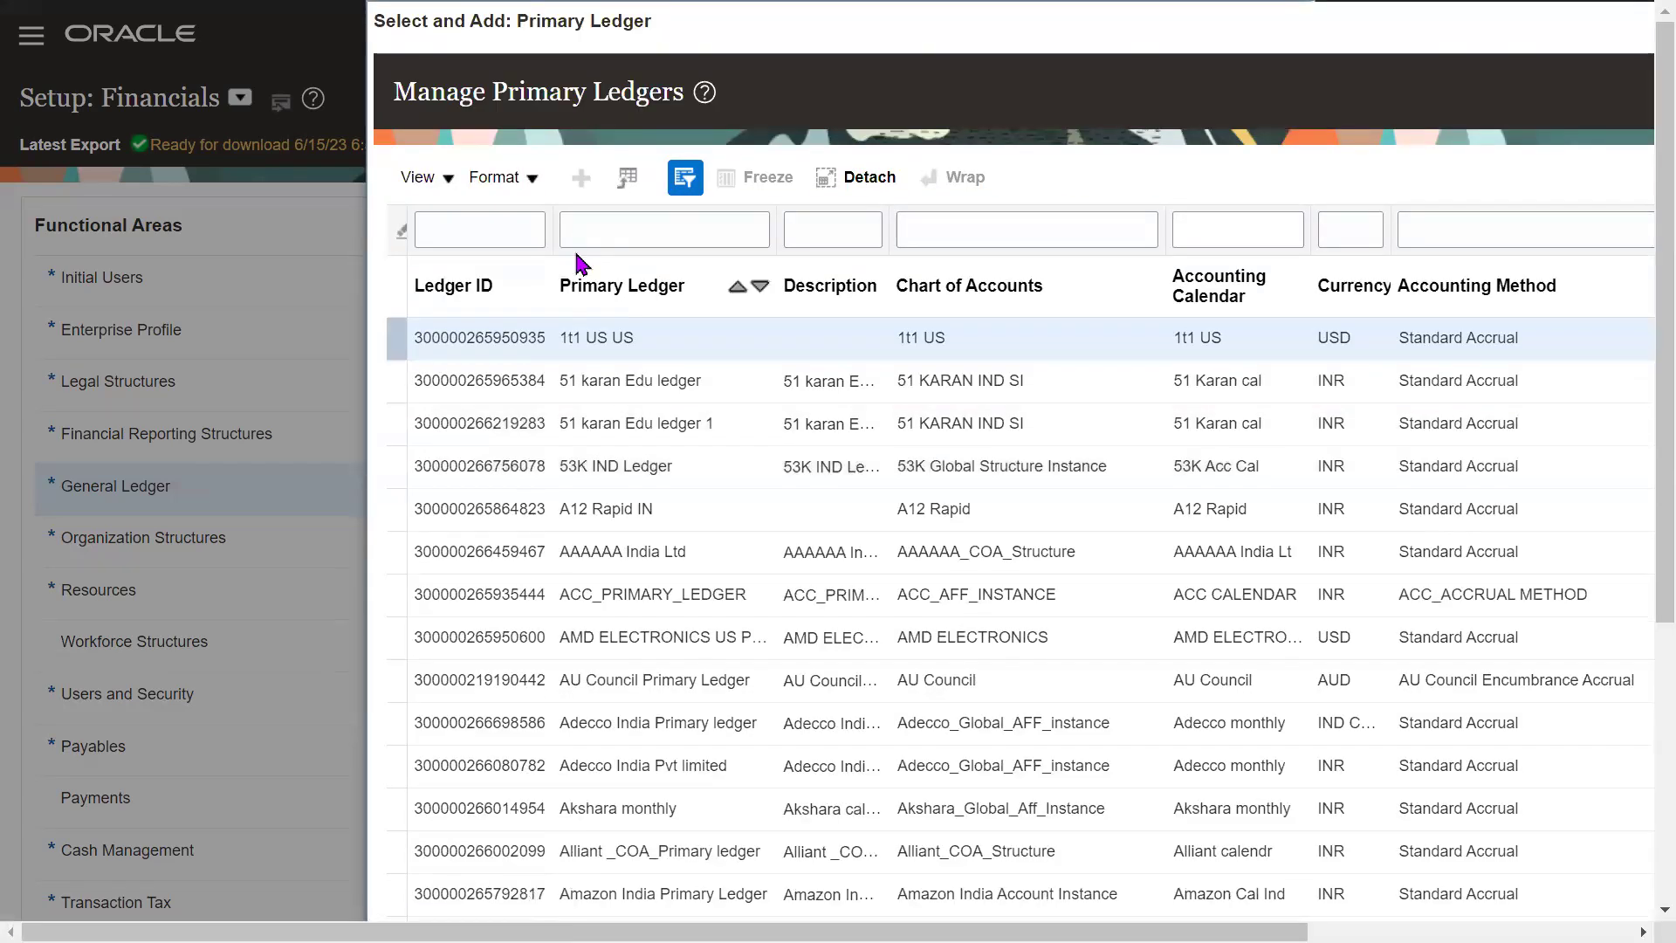
- Filter the primary ledgers by 53K, select 53K IND Ledger and save it as the task's scope
click(622, 236)
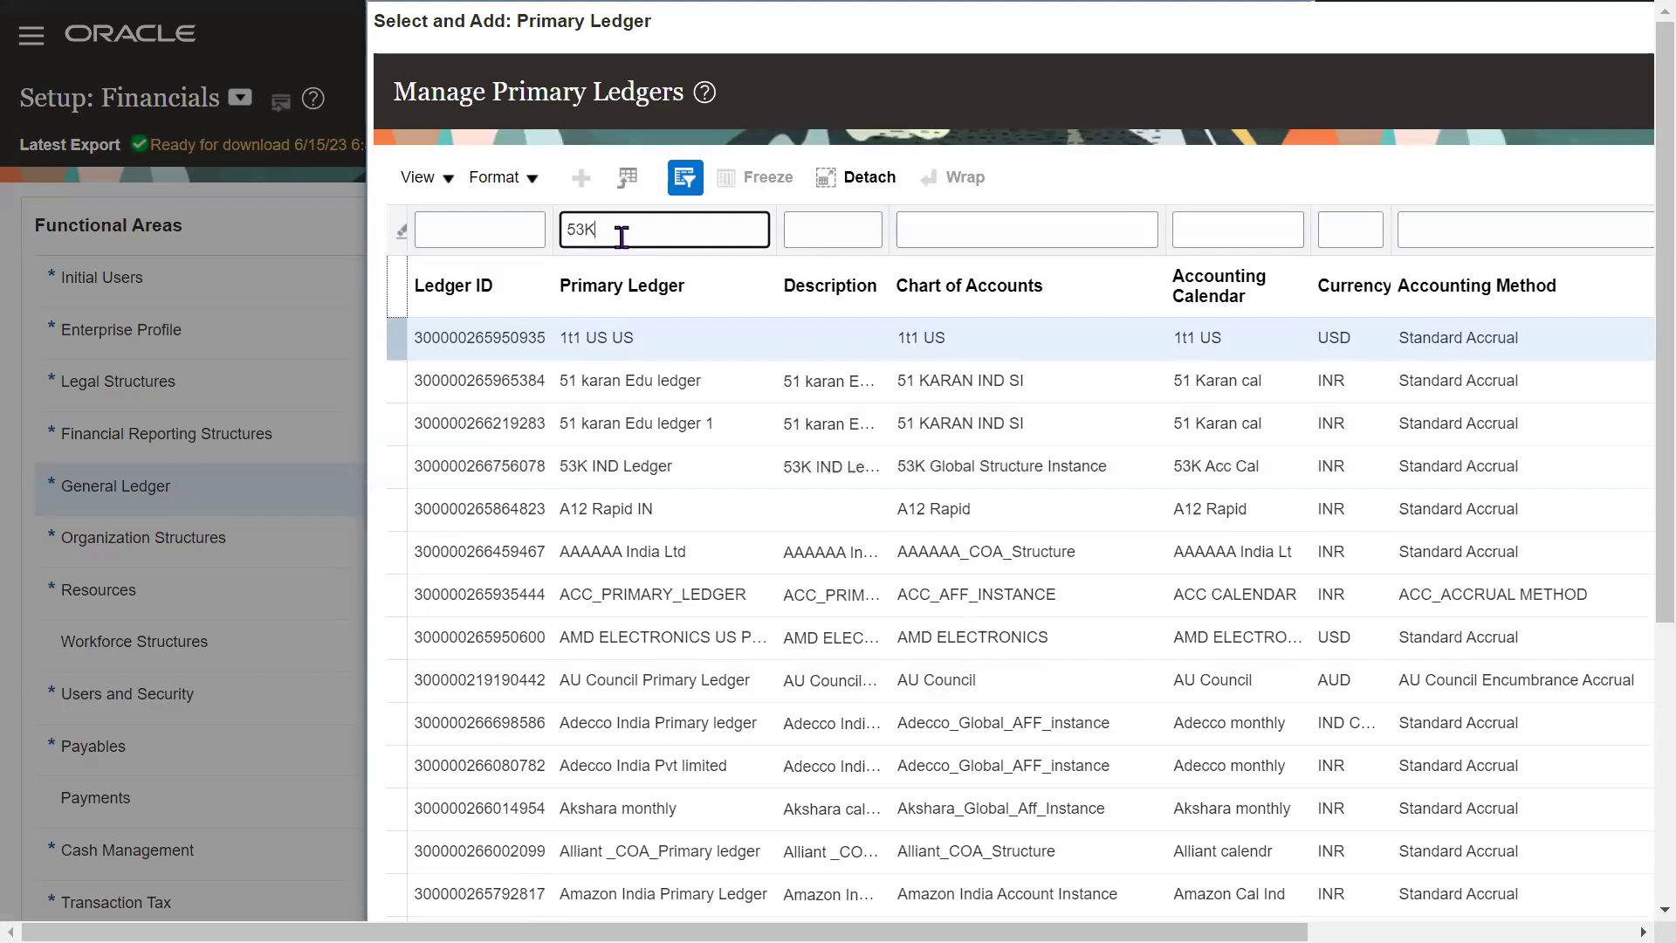
text(53K)
key(Return)
click(647, 579)
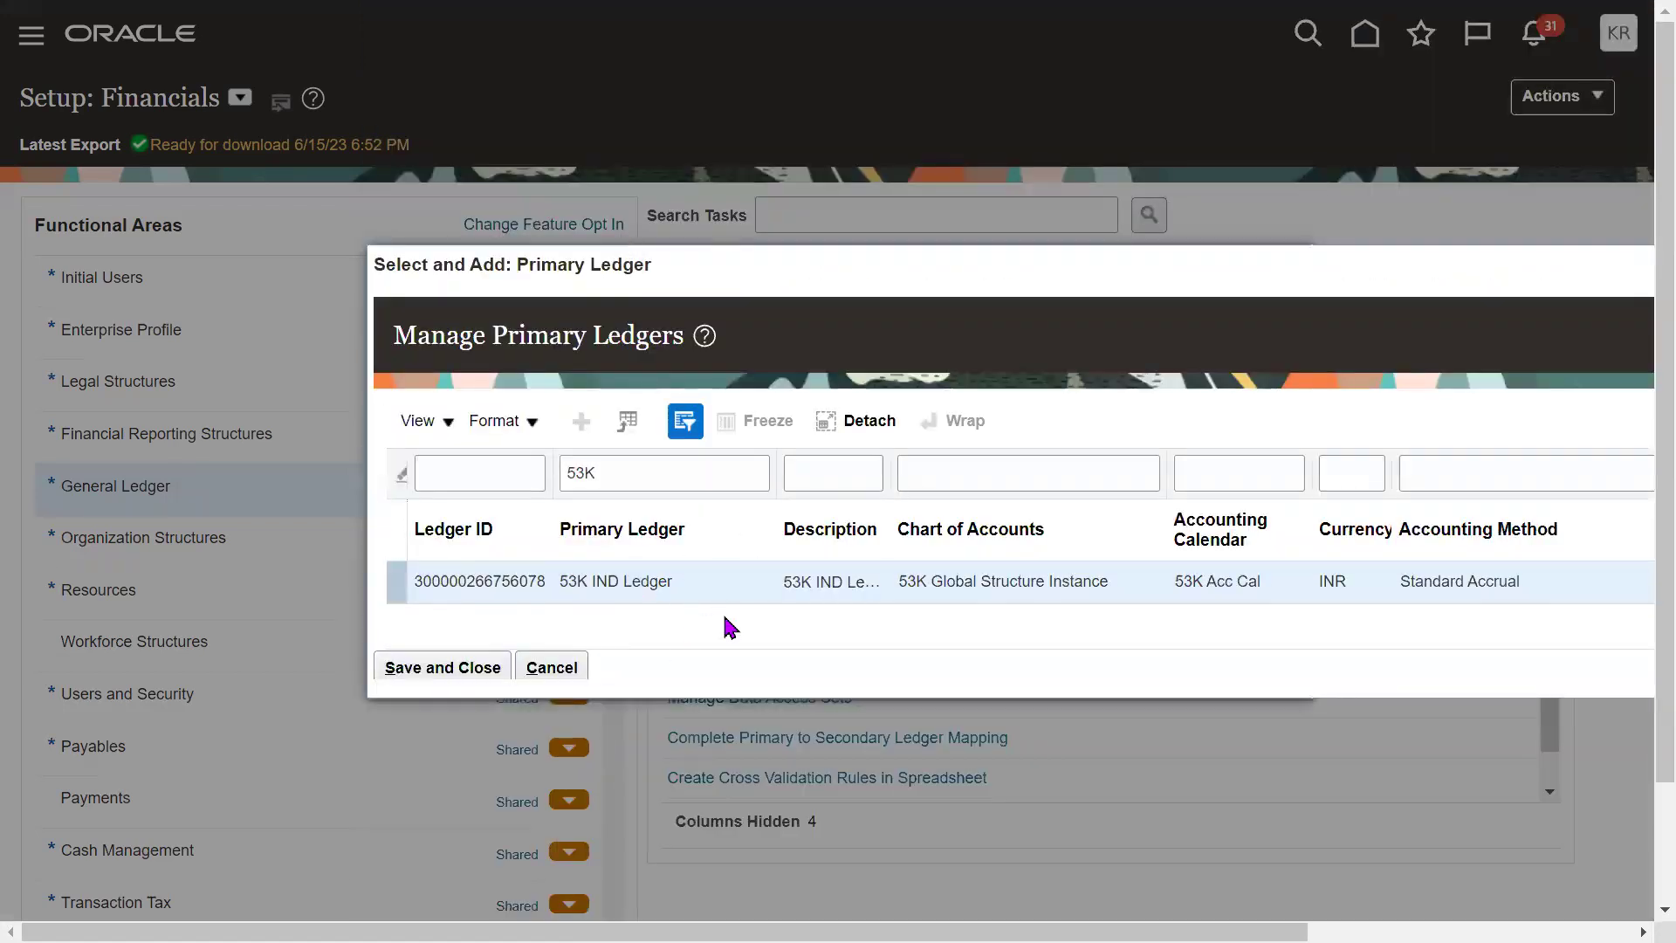
click(442, 668)
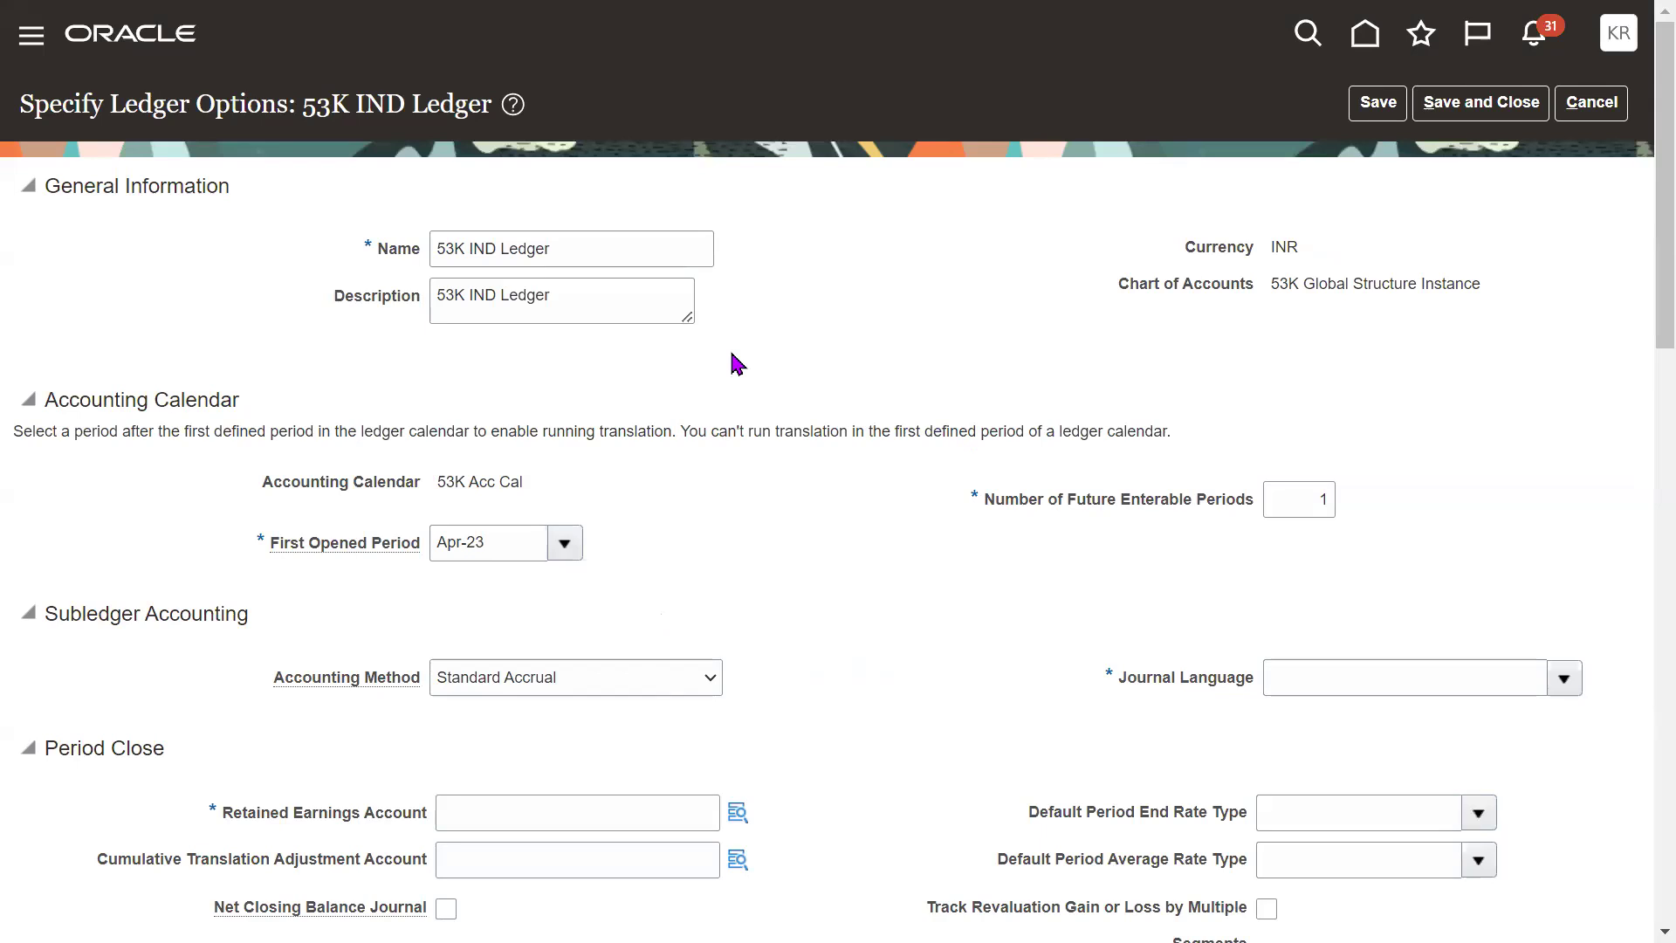
- Look through the ledger options from General Information to Sequencing and highlight the required Retained Earnings Account and Journal Language labels
scroll(1637, 393, down, 6)
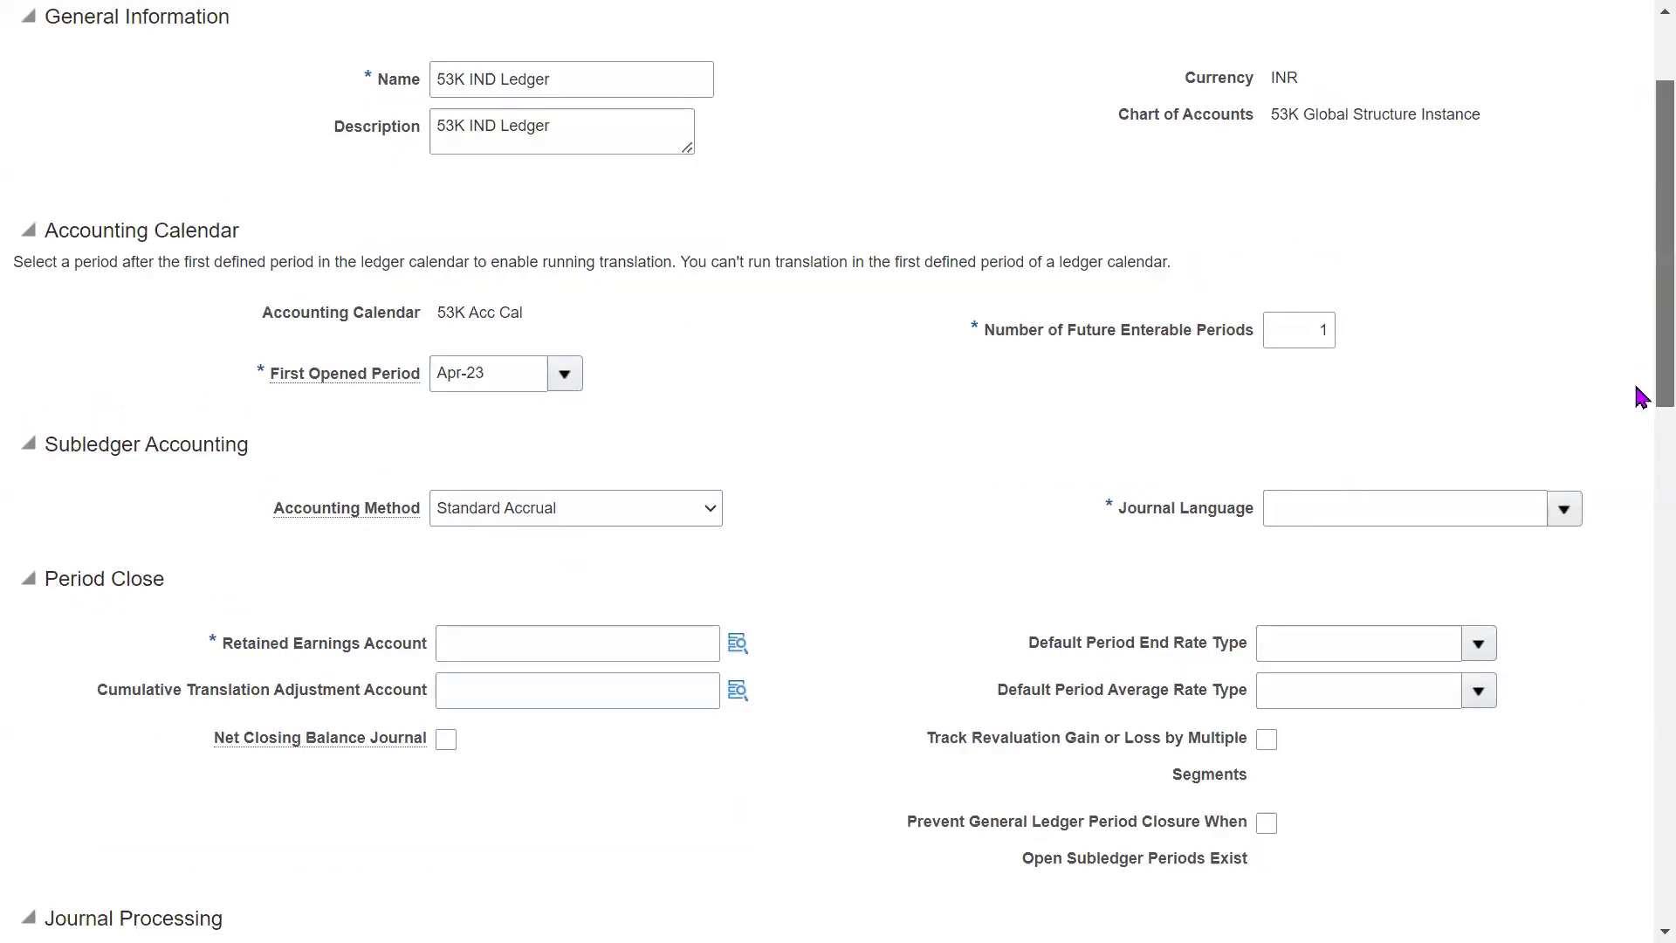
scroll(1639, 524, down, 13)
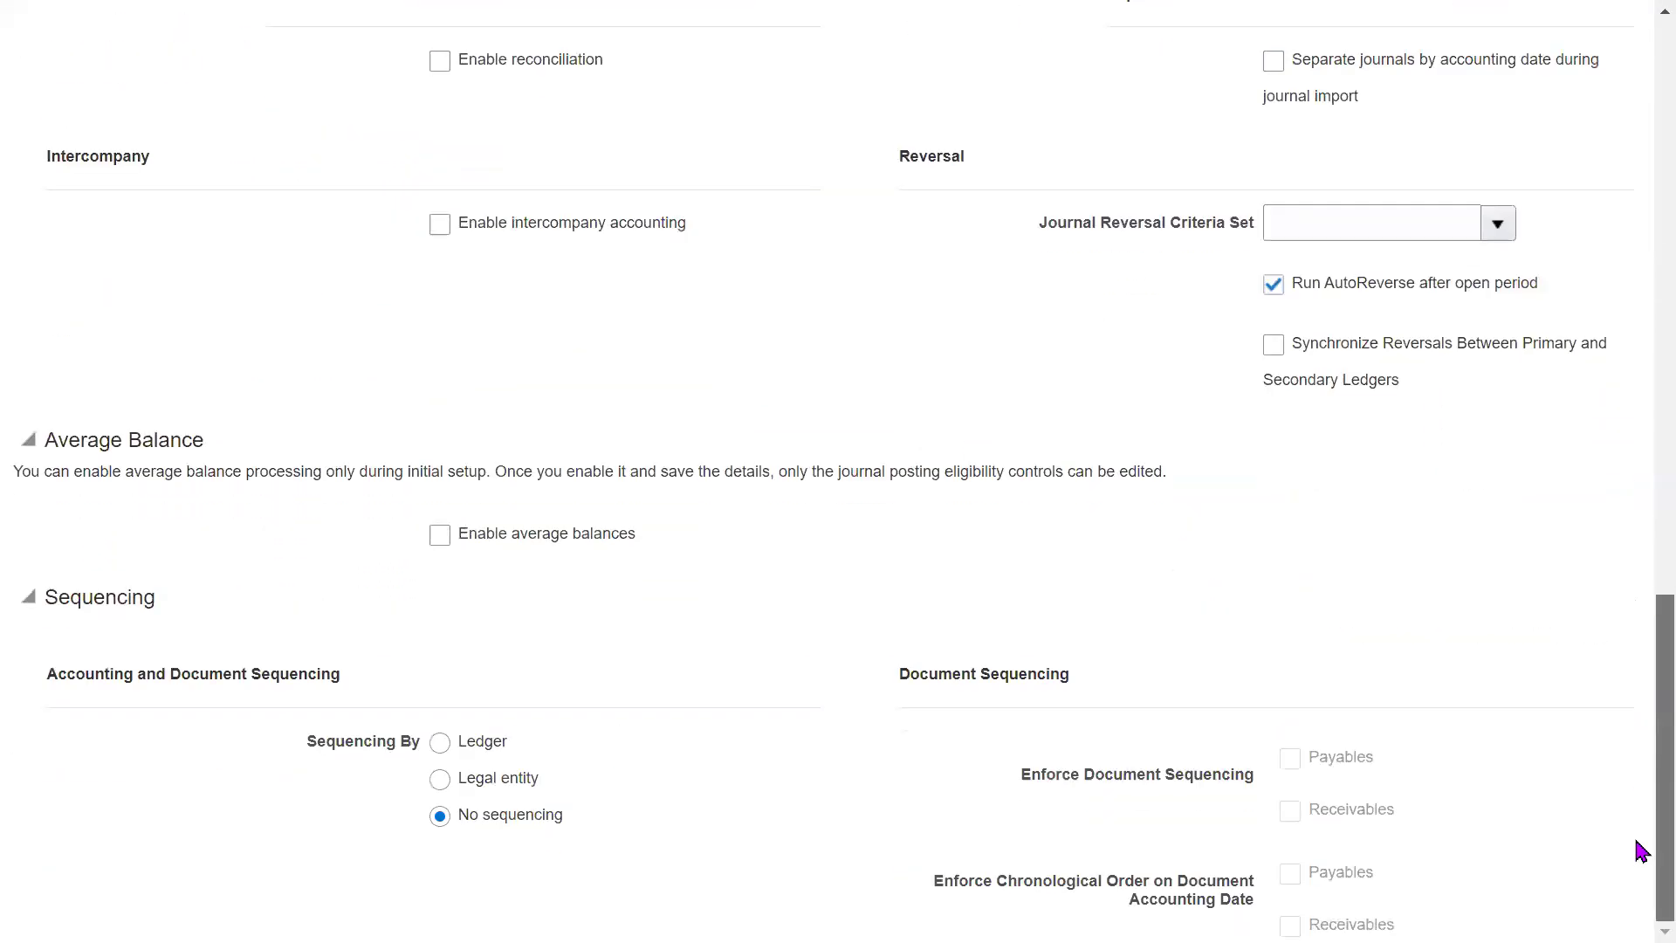
scroll(1641, 851, up, 16)
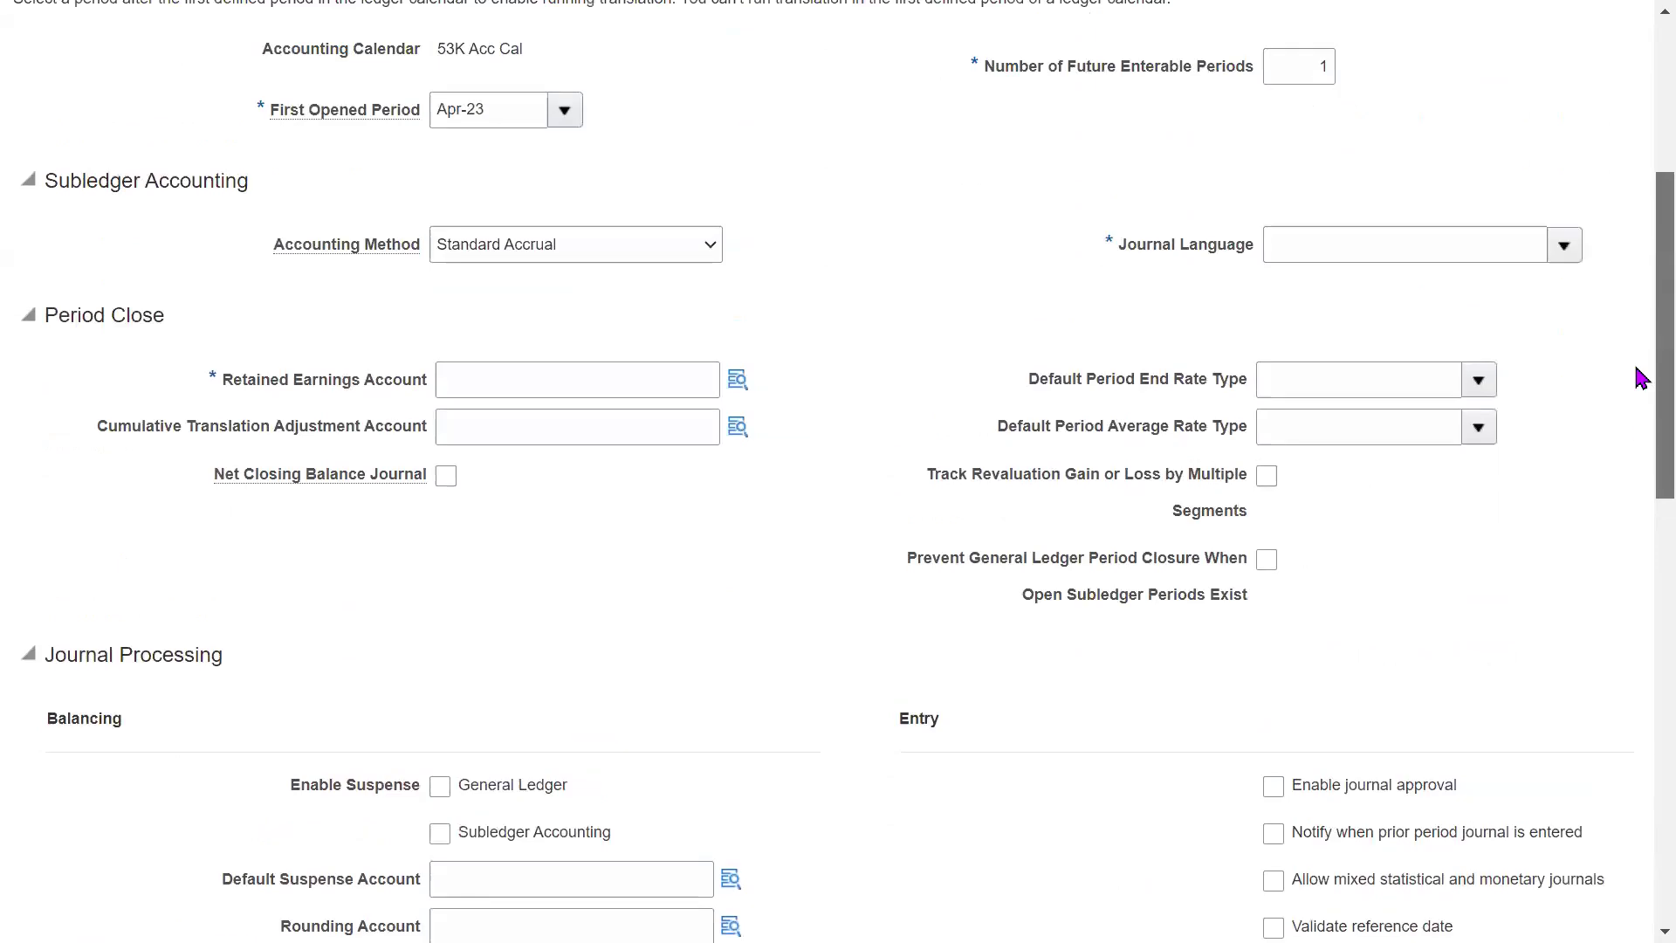
scroll(1640, 270, up, 3)
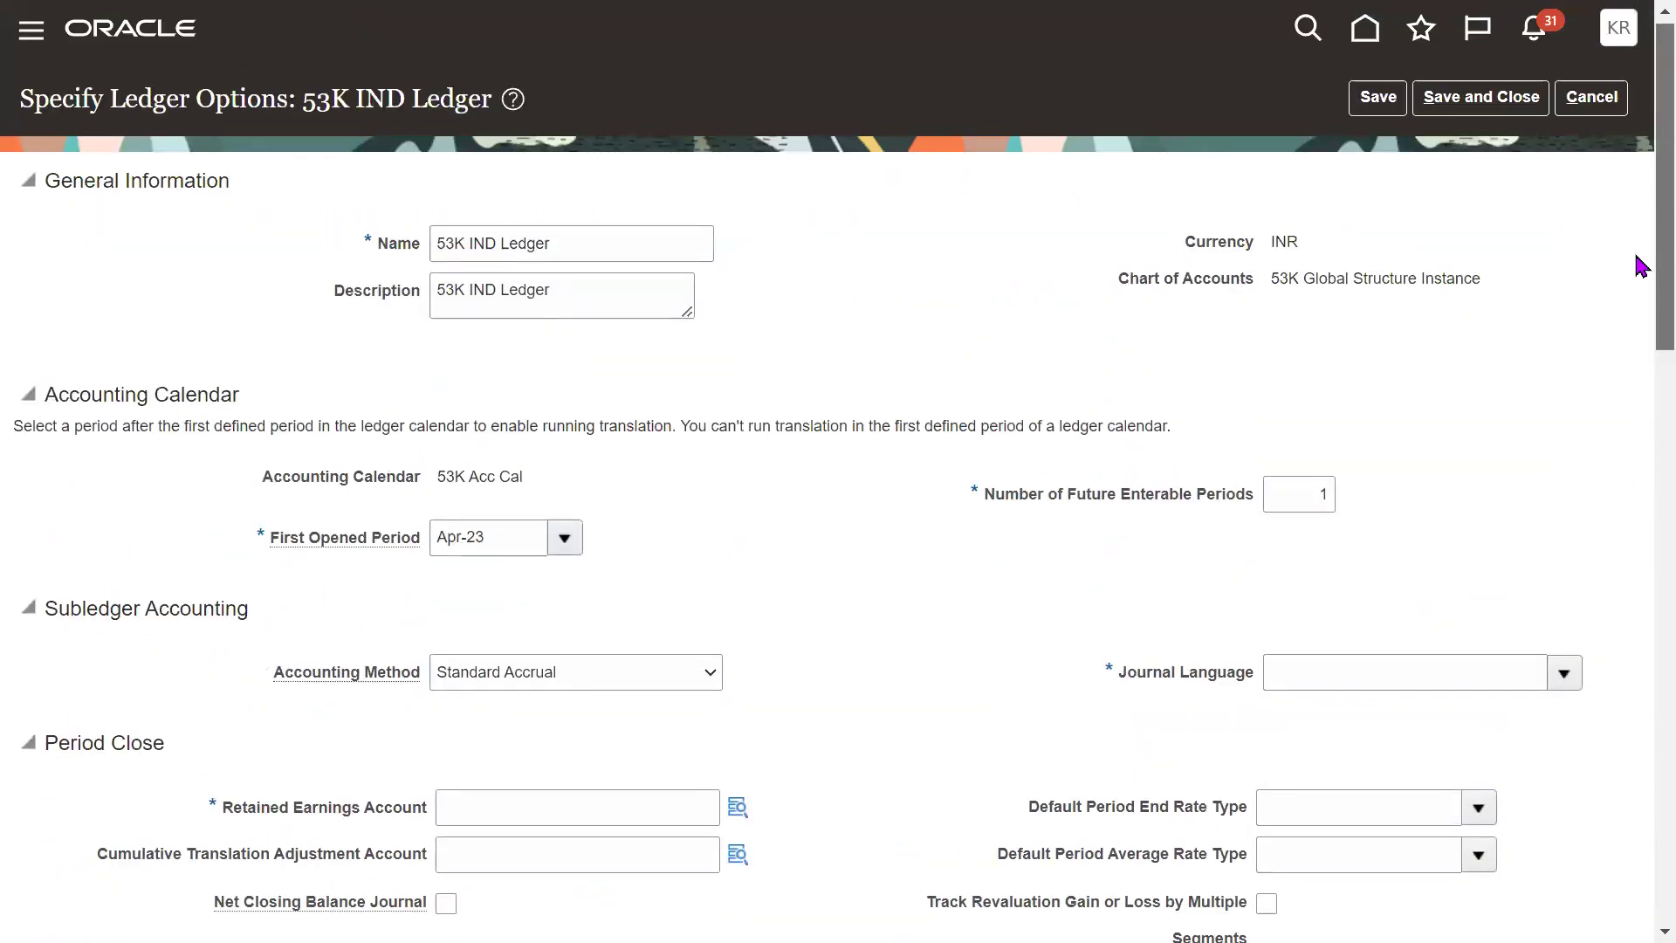
scroll(1639, 270, down, 1)
drag(223, 765, 356, 770)
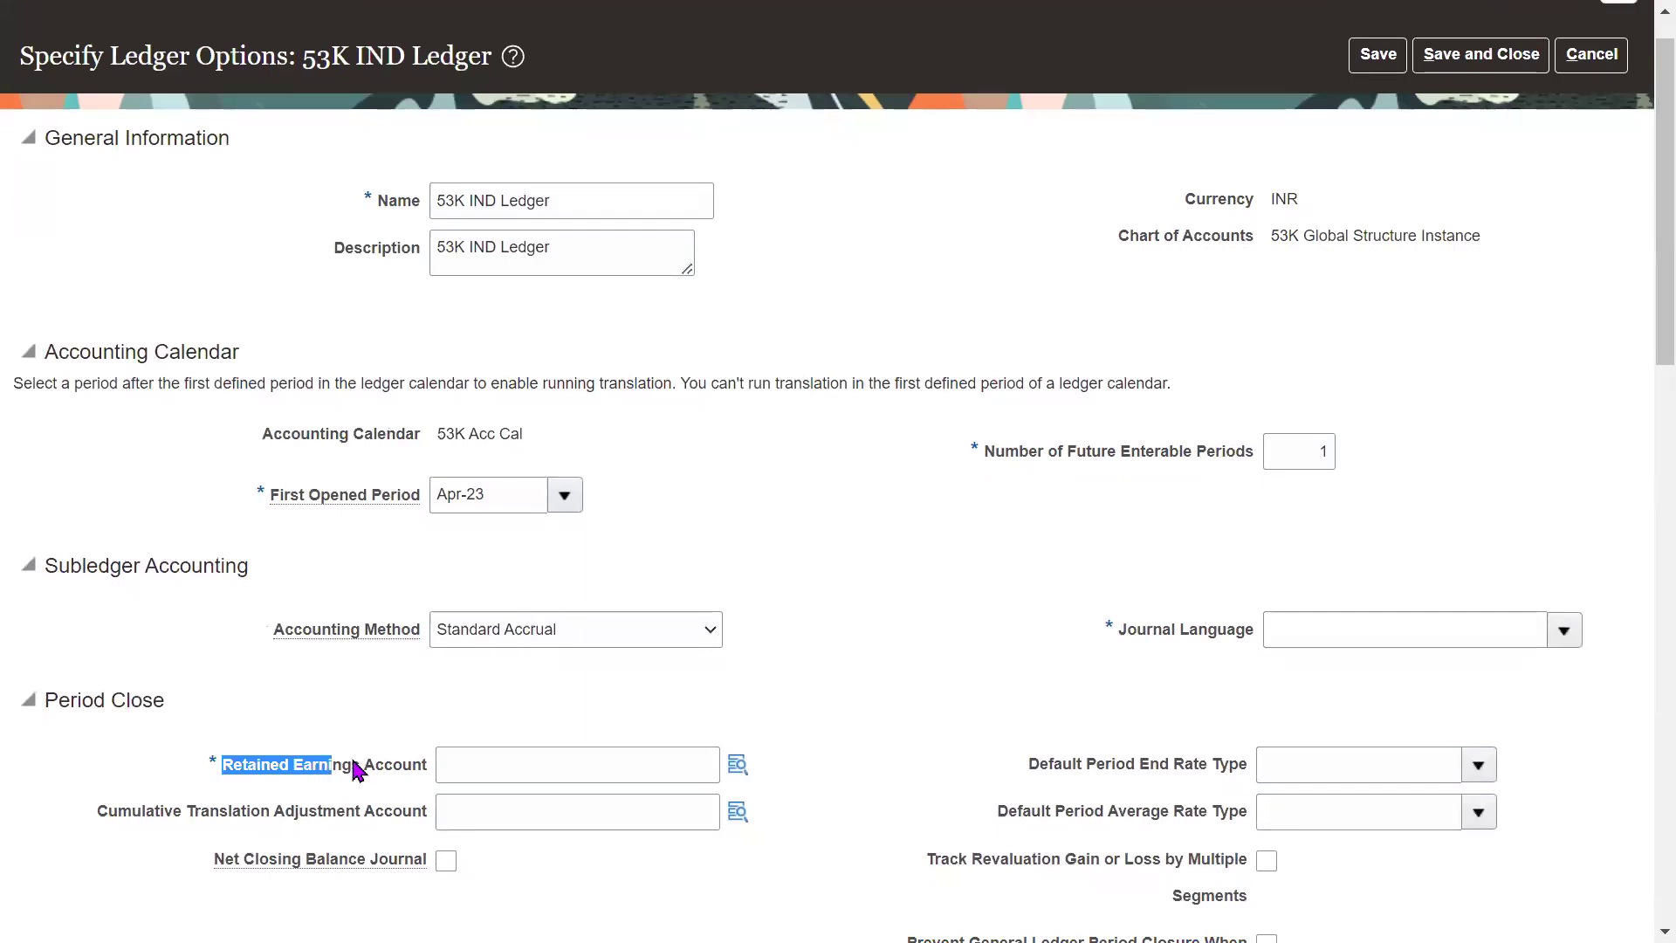
drag(1129, 634, 1197, 636)
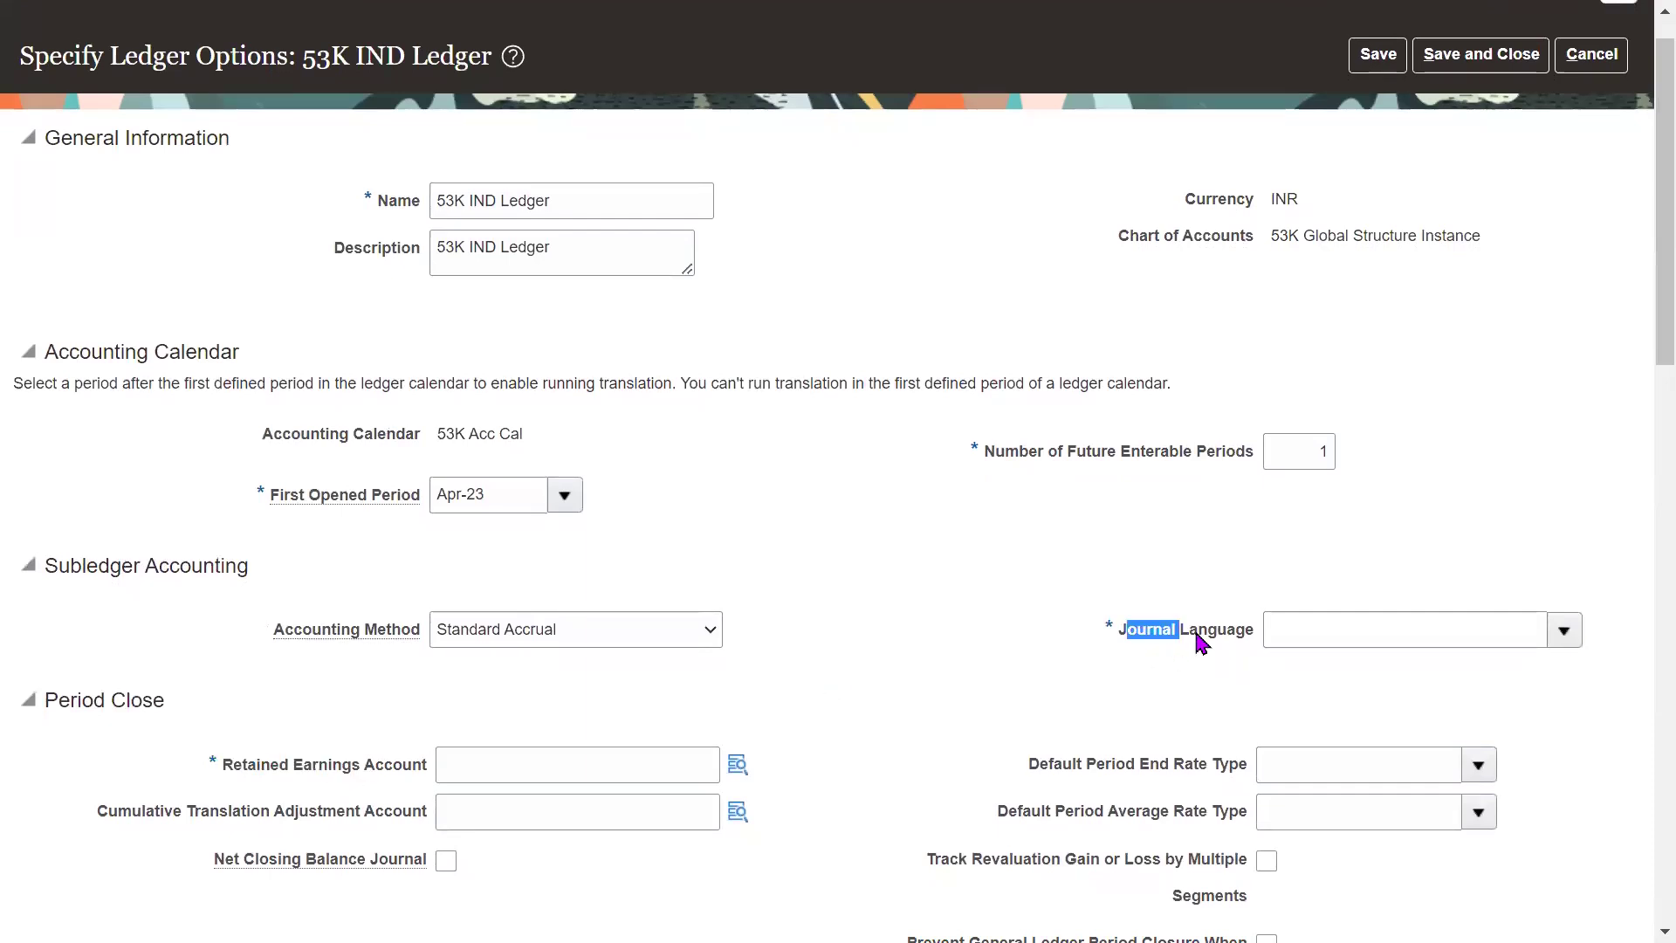
- Find American English among the available languages, set it as the journal language and highlight the Journal Language field
click(1571, 637)
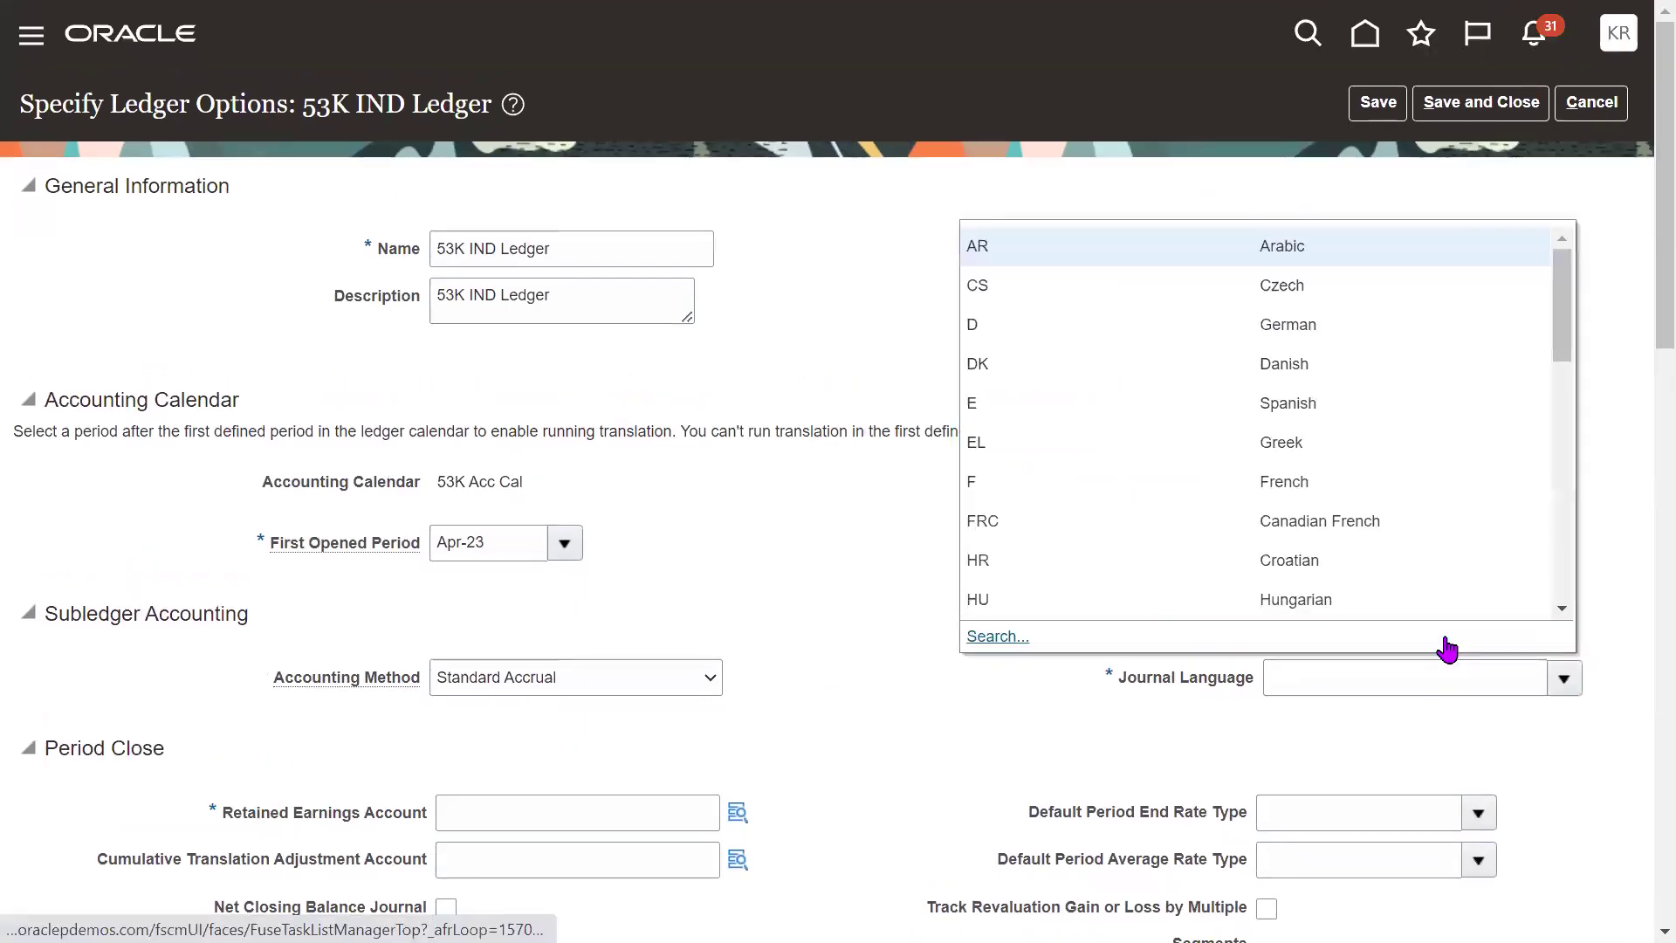
click(998, 637)
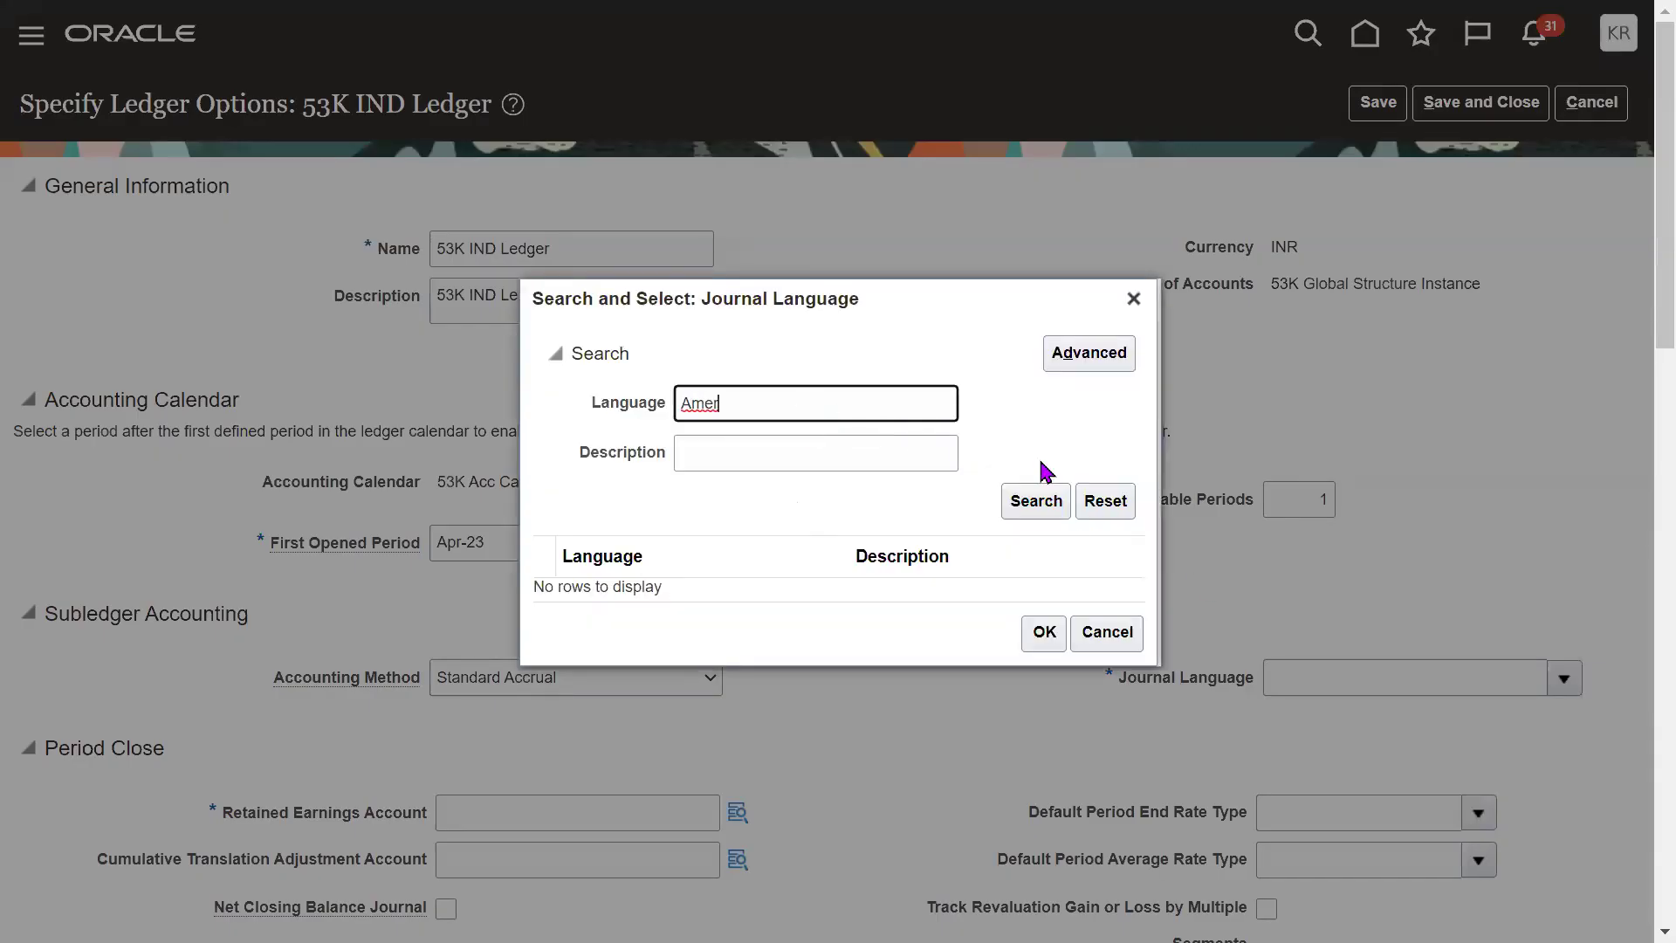
click(1036, 500)
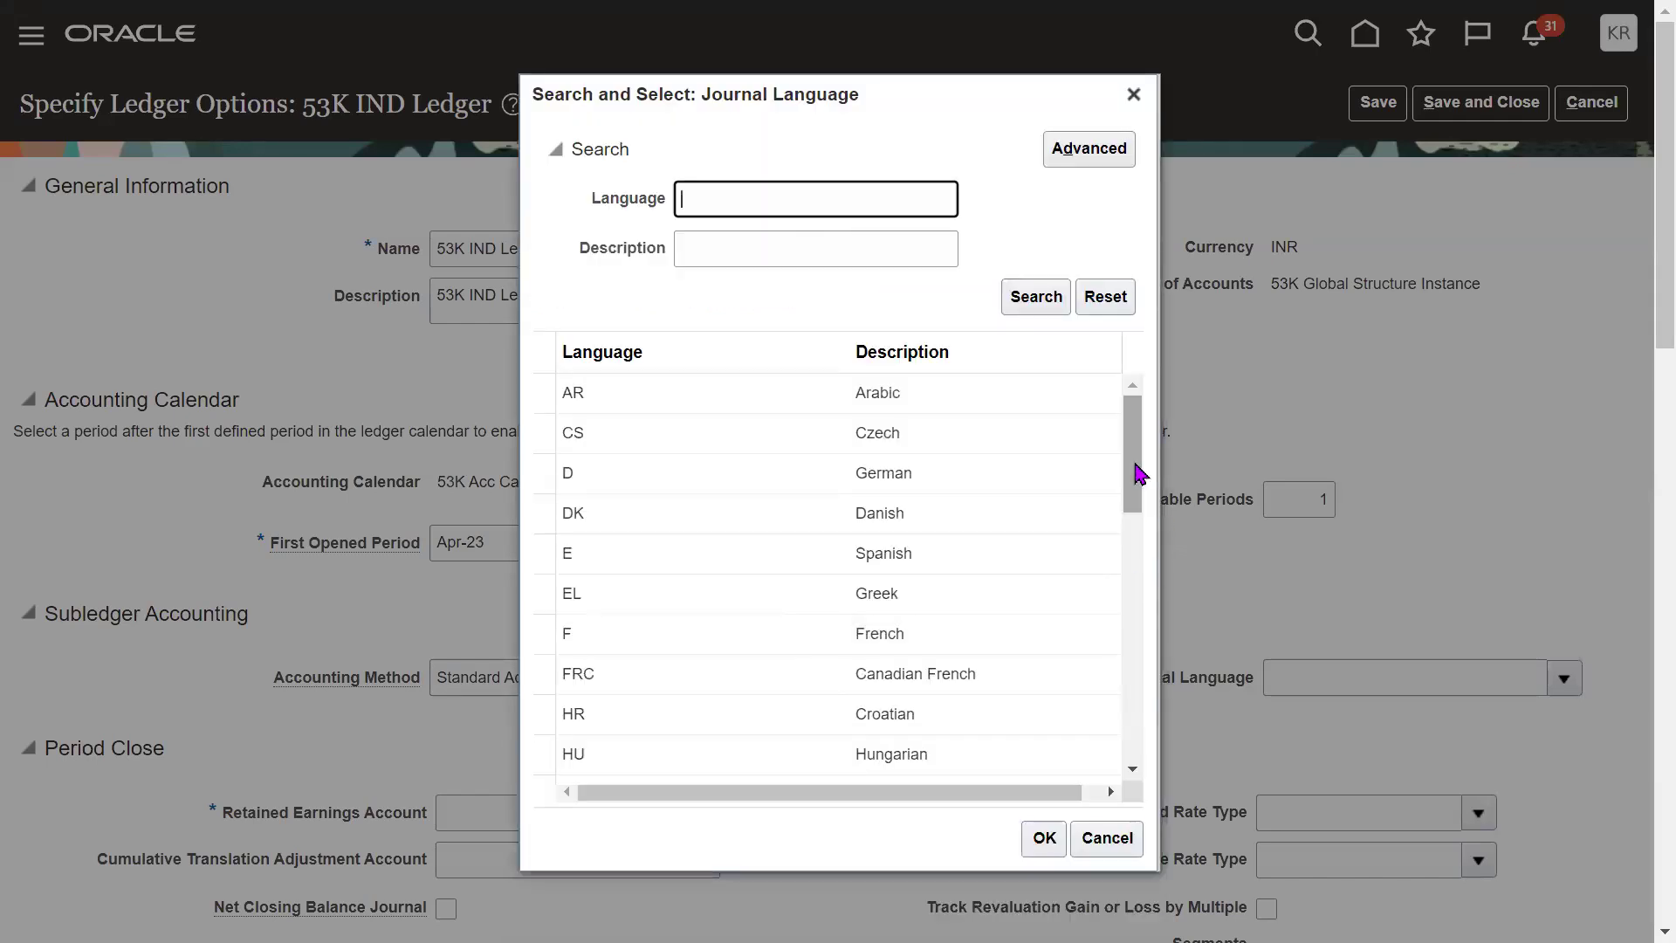
drag(1133, 479, 1144, 699)
click(981, 644)
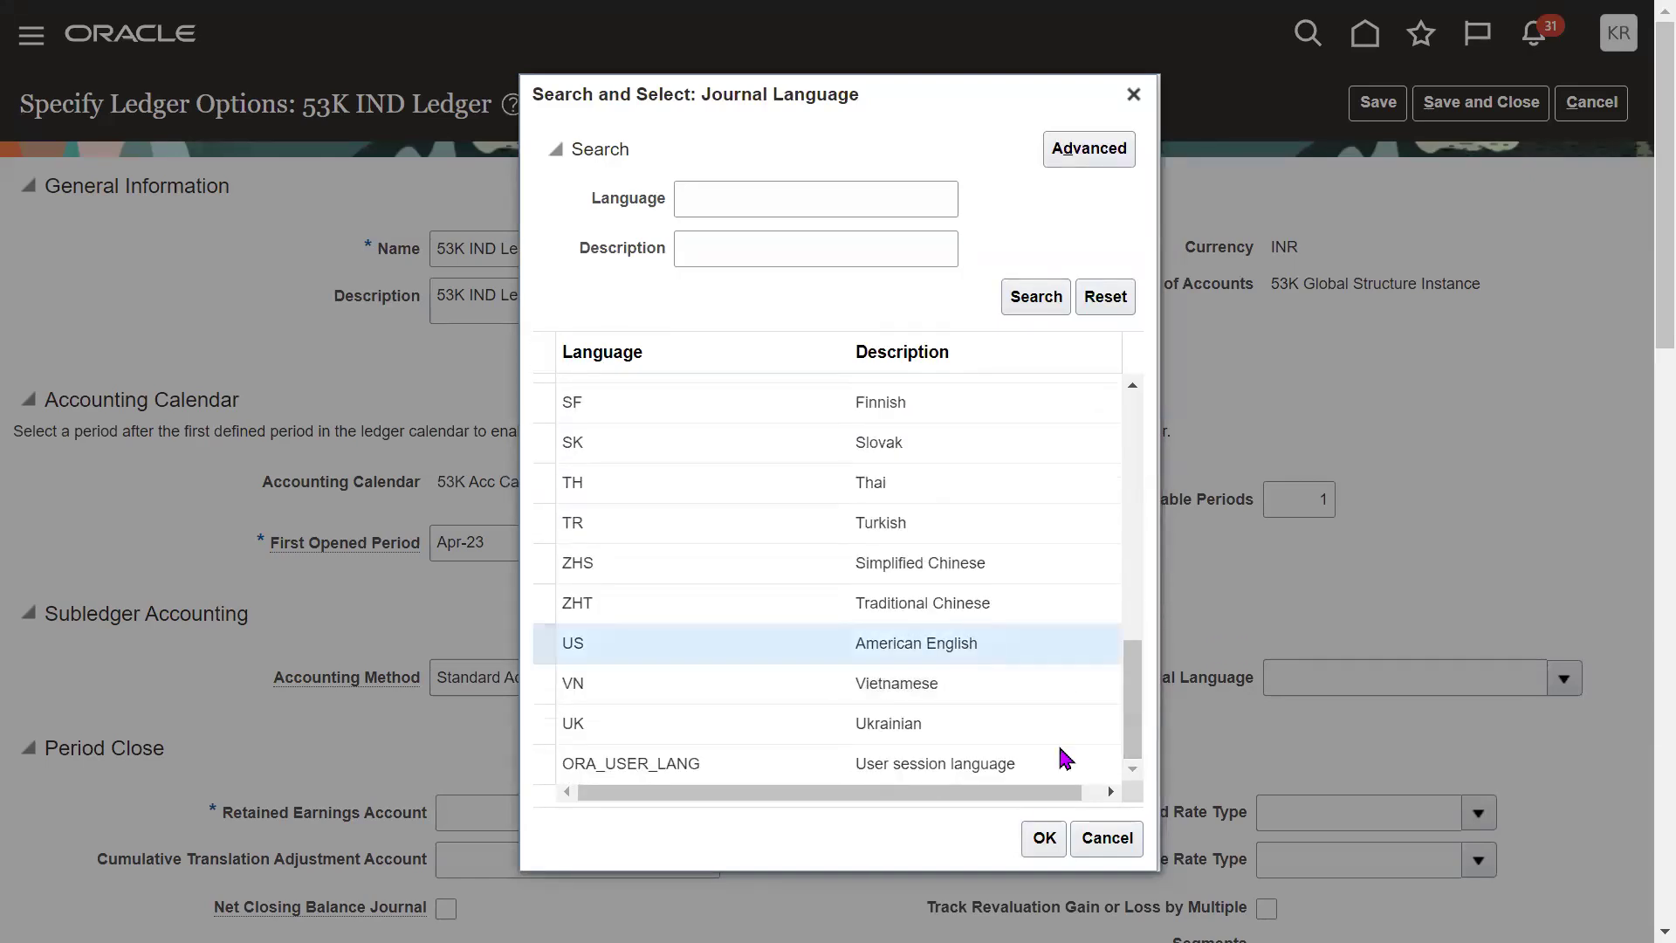
click(1045, 837)
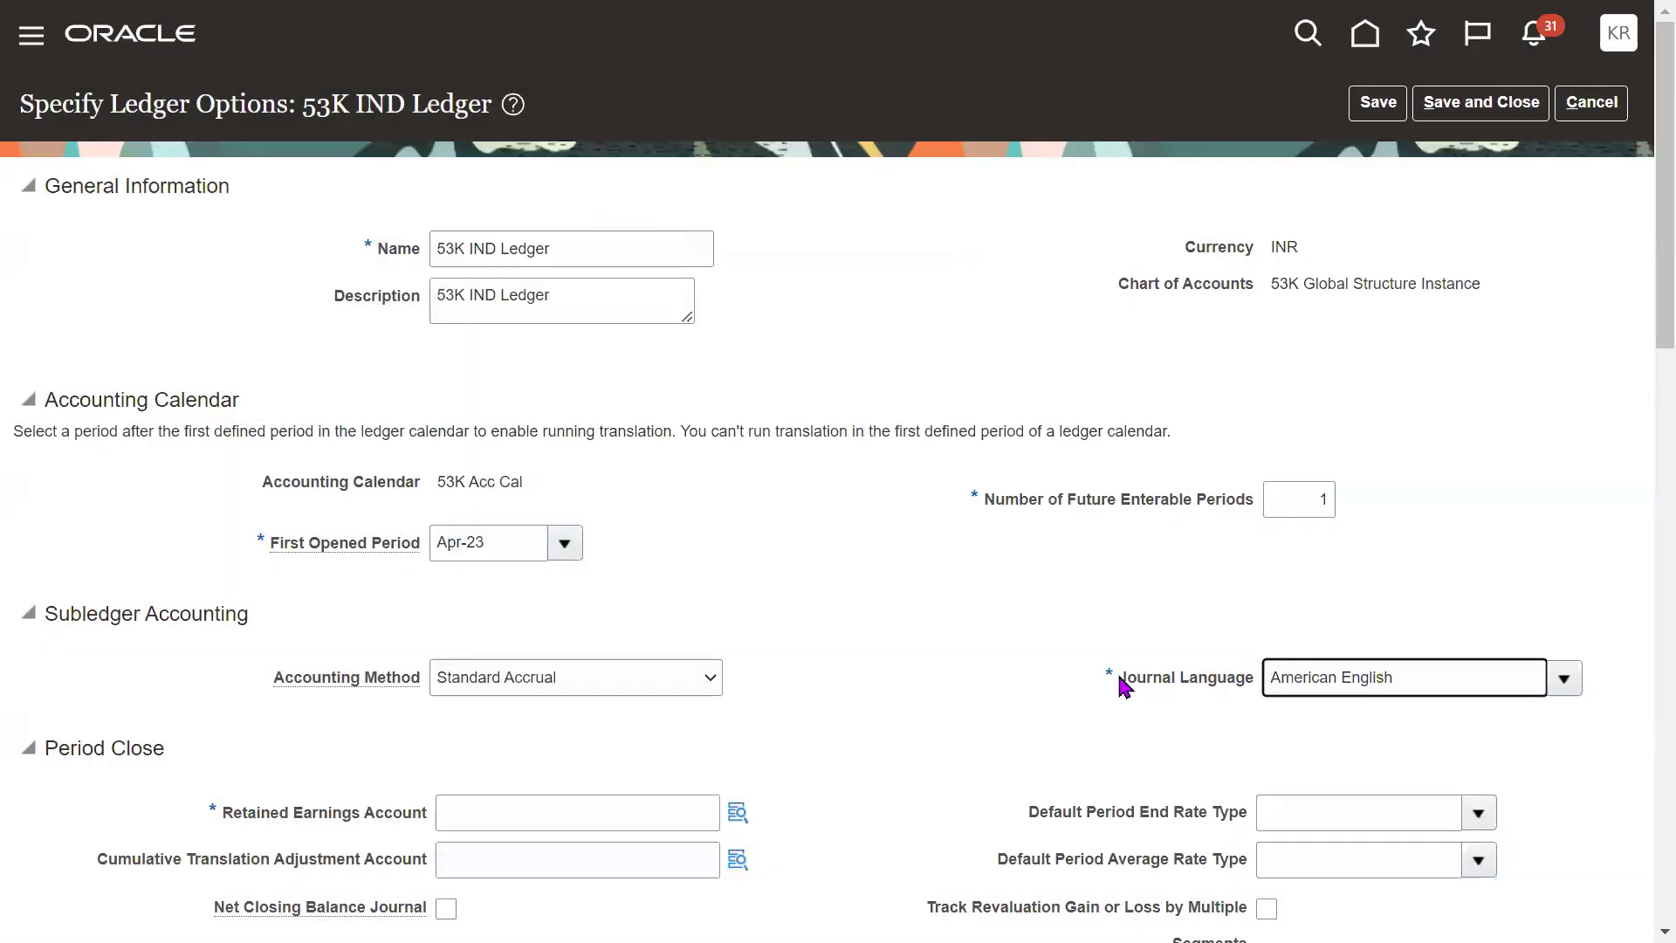
drag(1121, 680, 1249, 696)
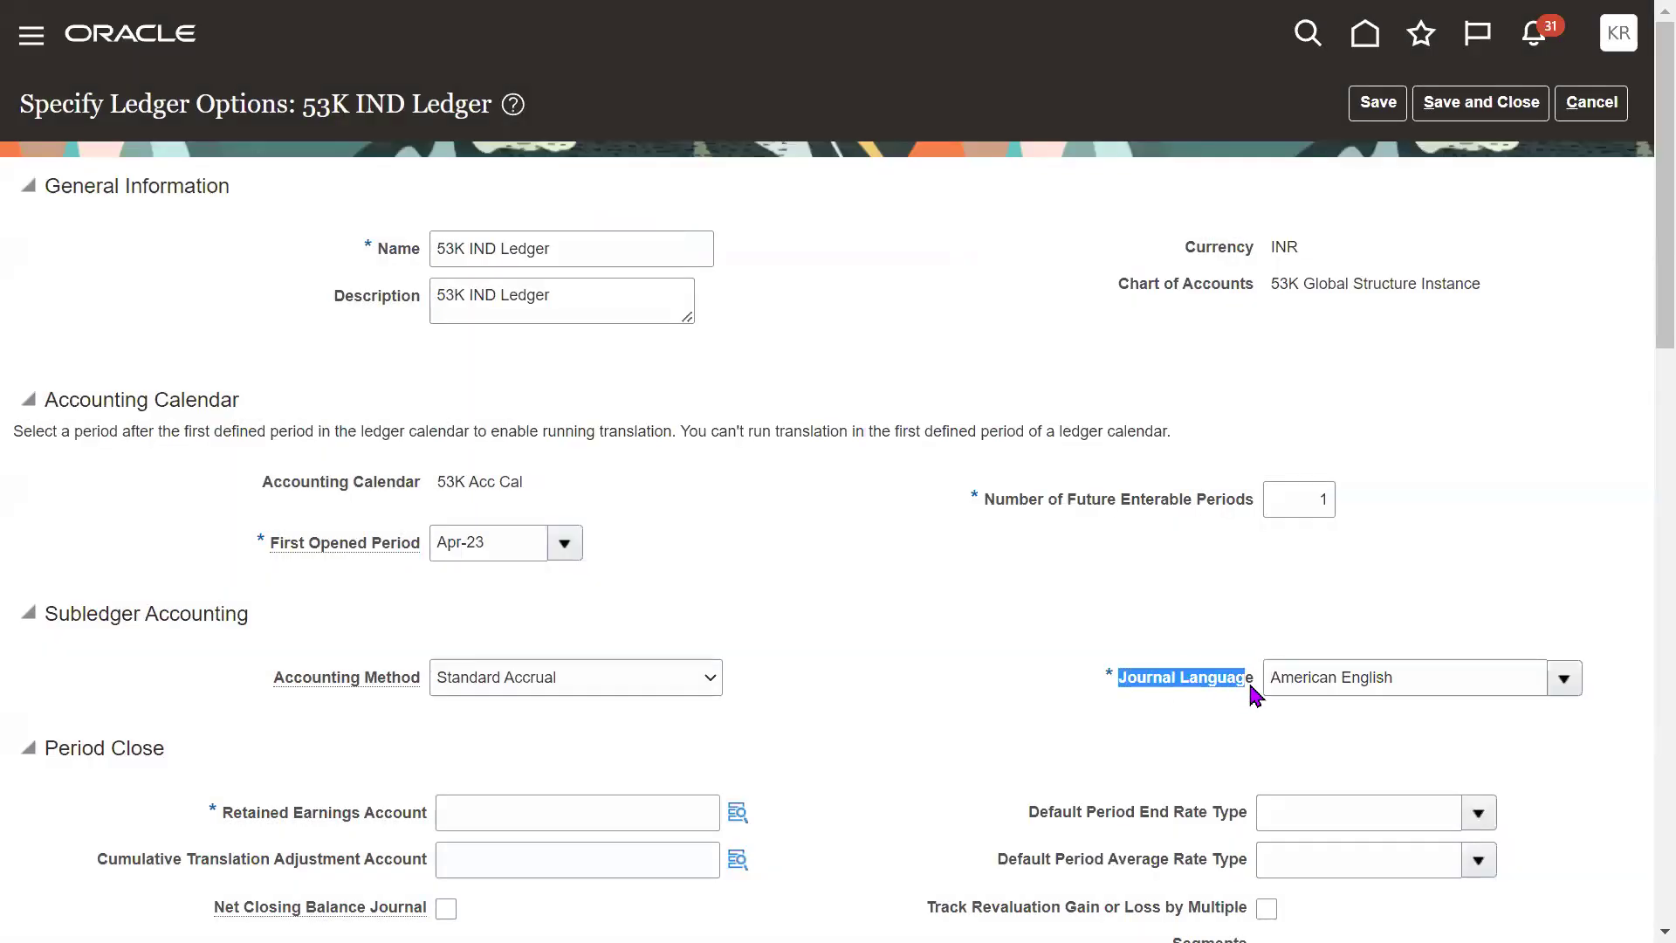
click(1238, 643)
scroll(1638, 349, down, 2)
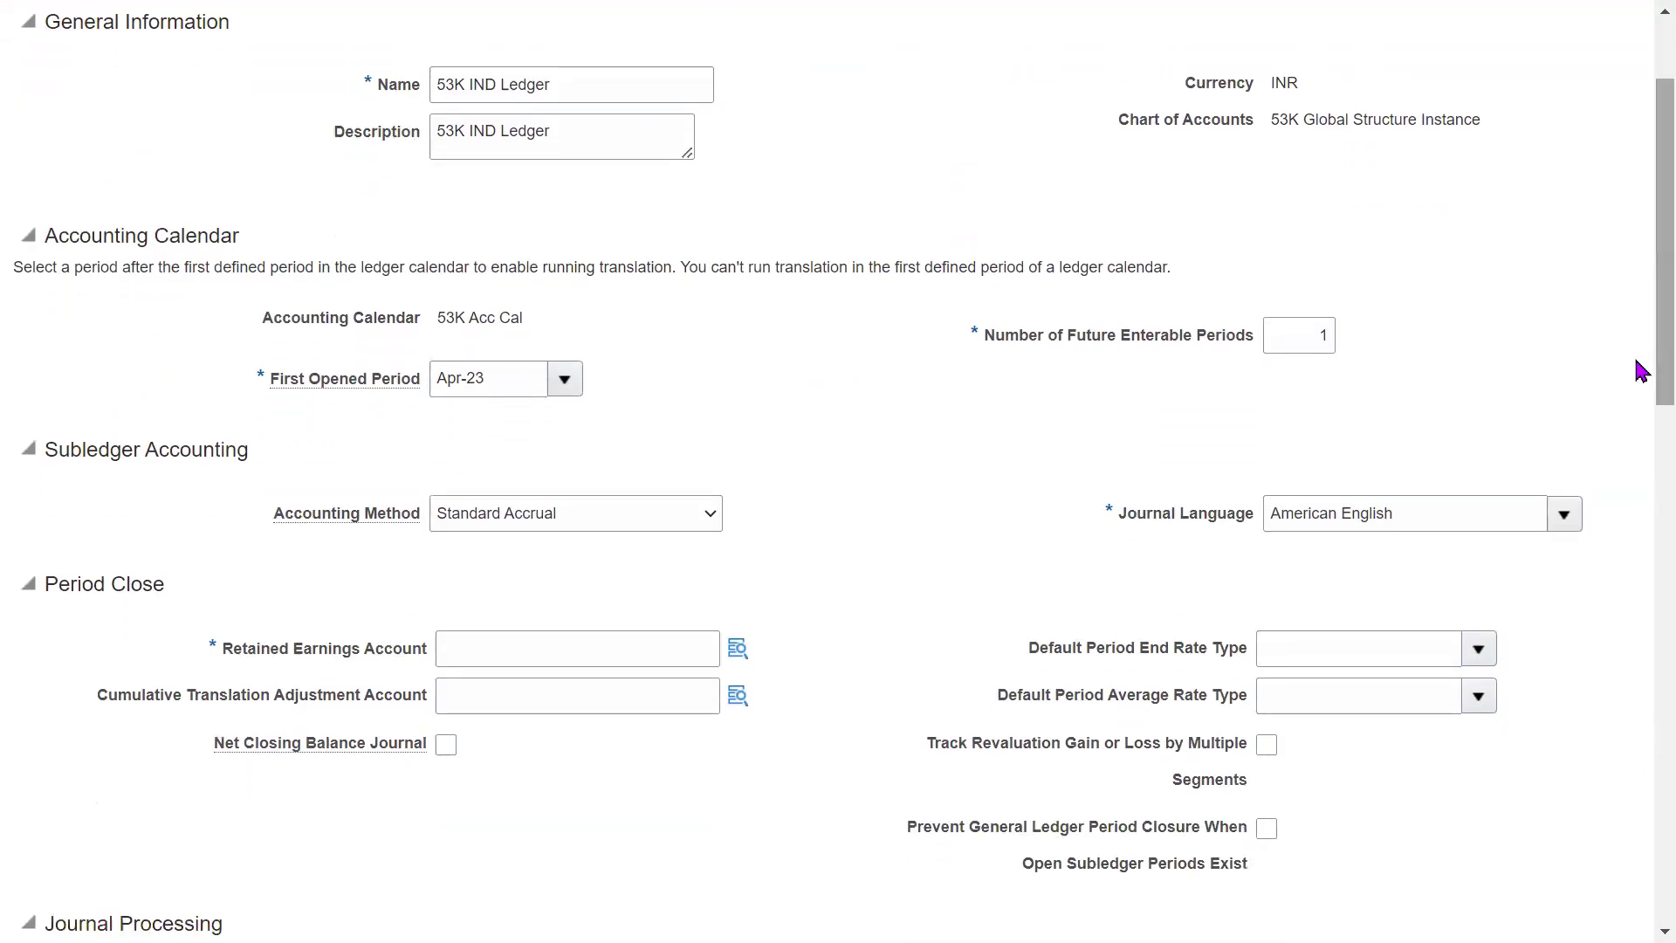
triple_click(1414, 502)
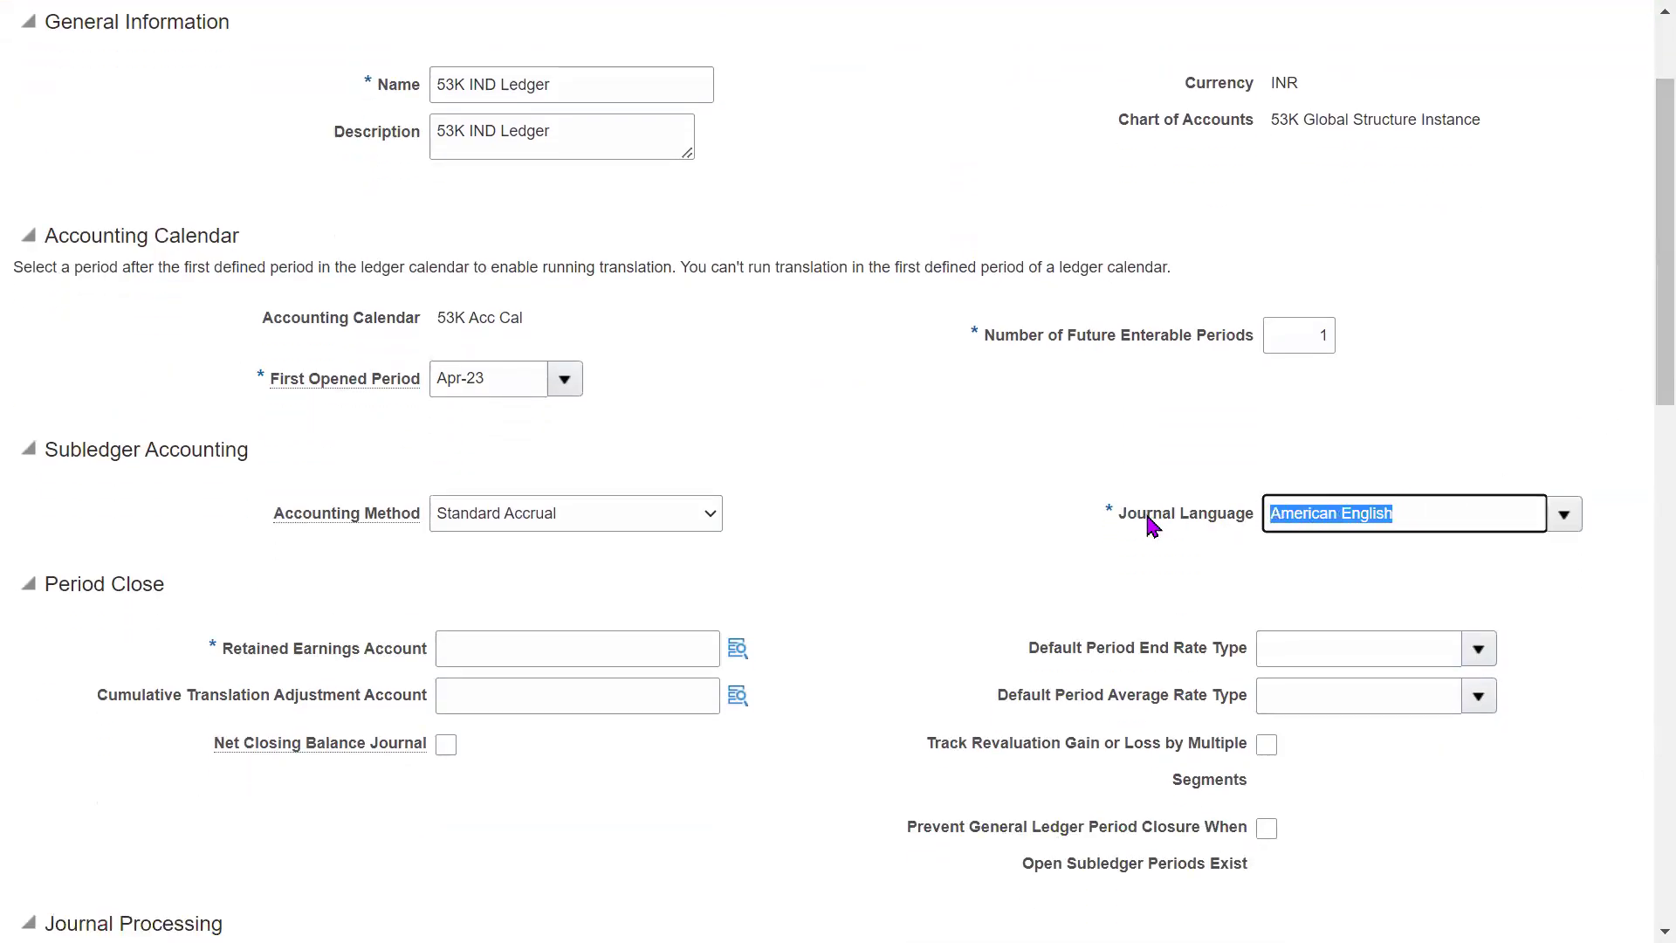
drag(1155, 526, 1234, 516)
click(1058, 578)
- Set the Retained Earnings Account to 01.100.3333, using company 01 Training, department 100 Sales and account 3333
drag(225, 653, 421, 657)
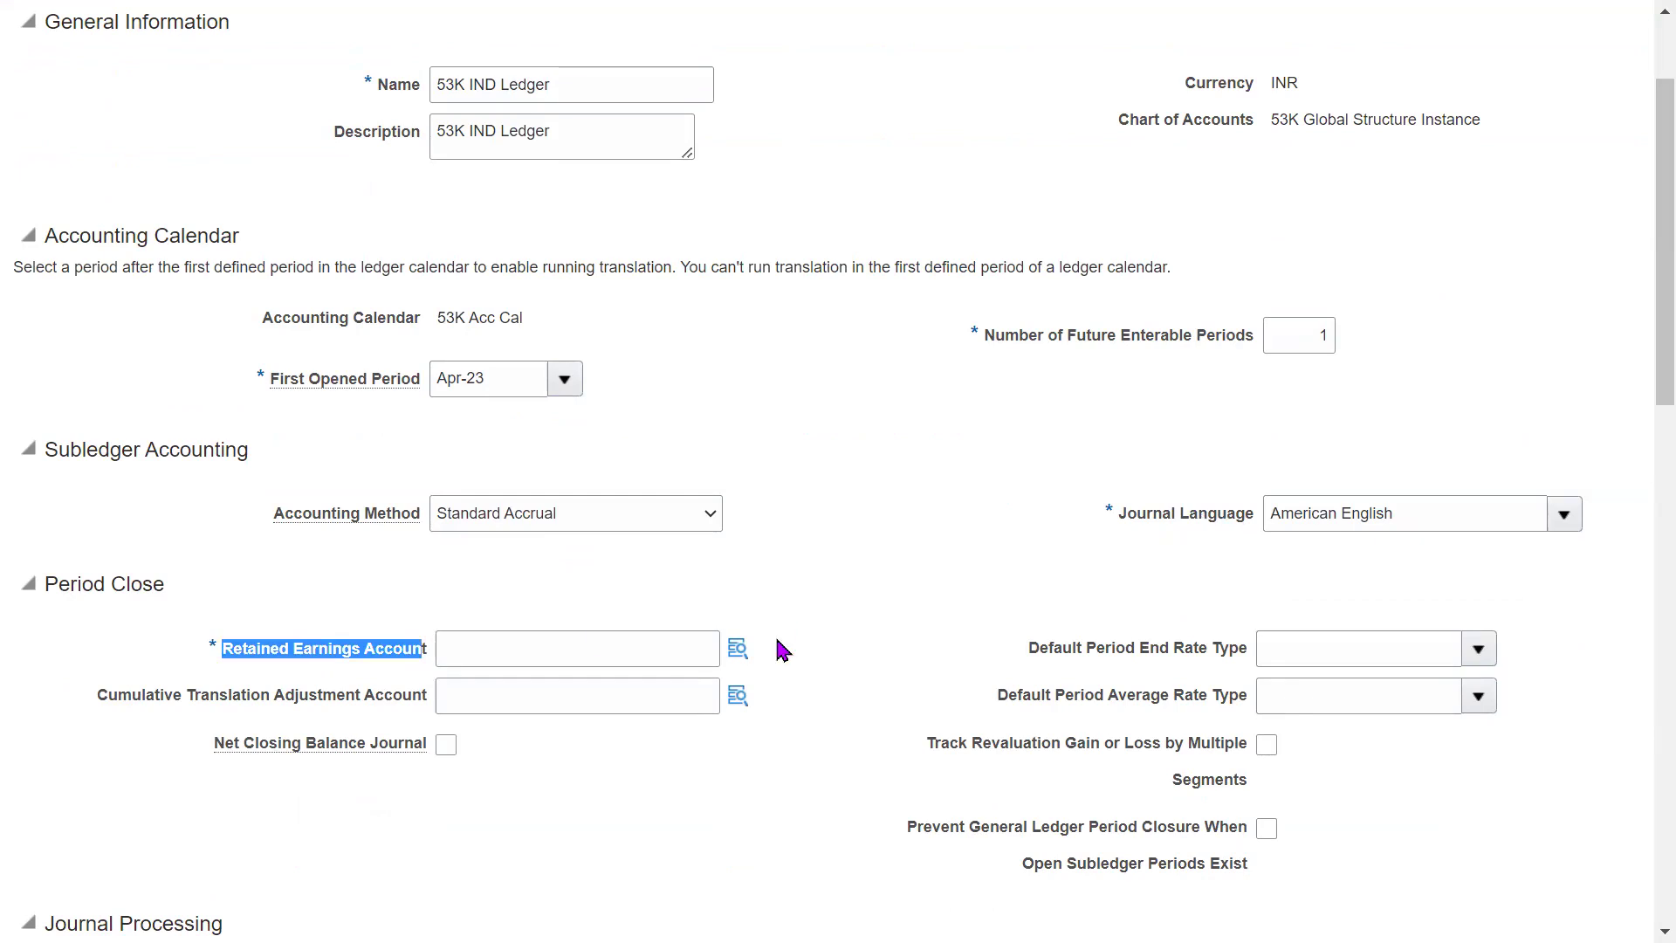
click(738, 648)
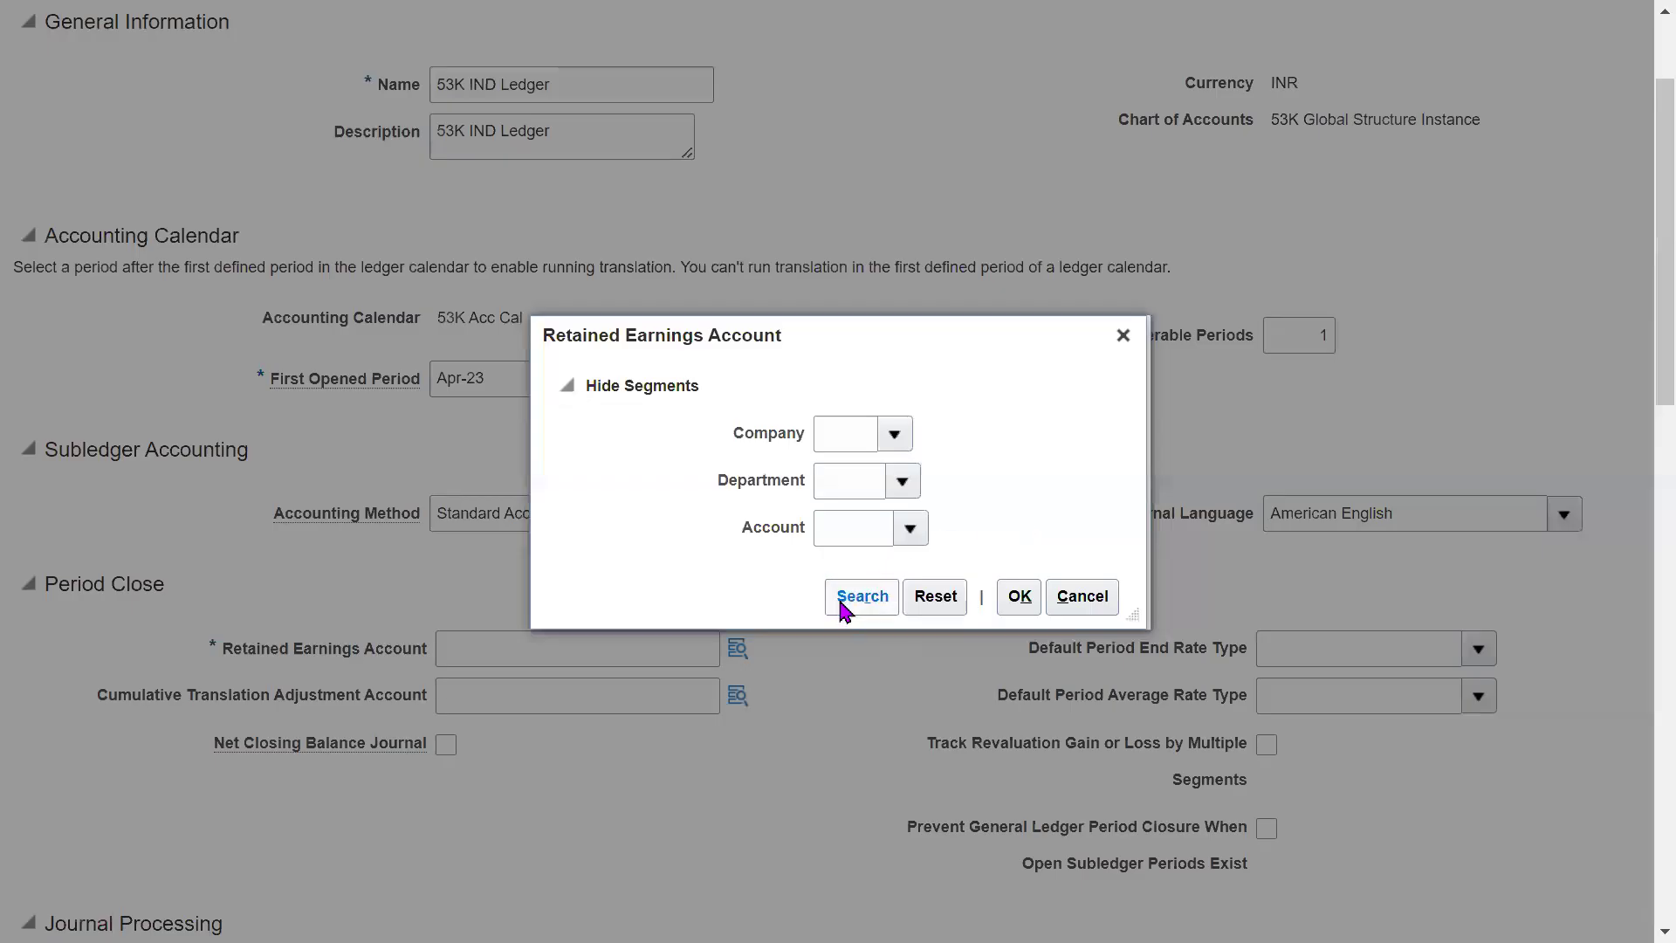
click(845, 599)
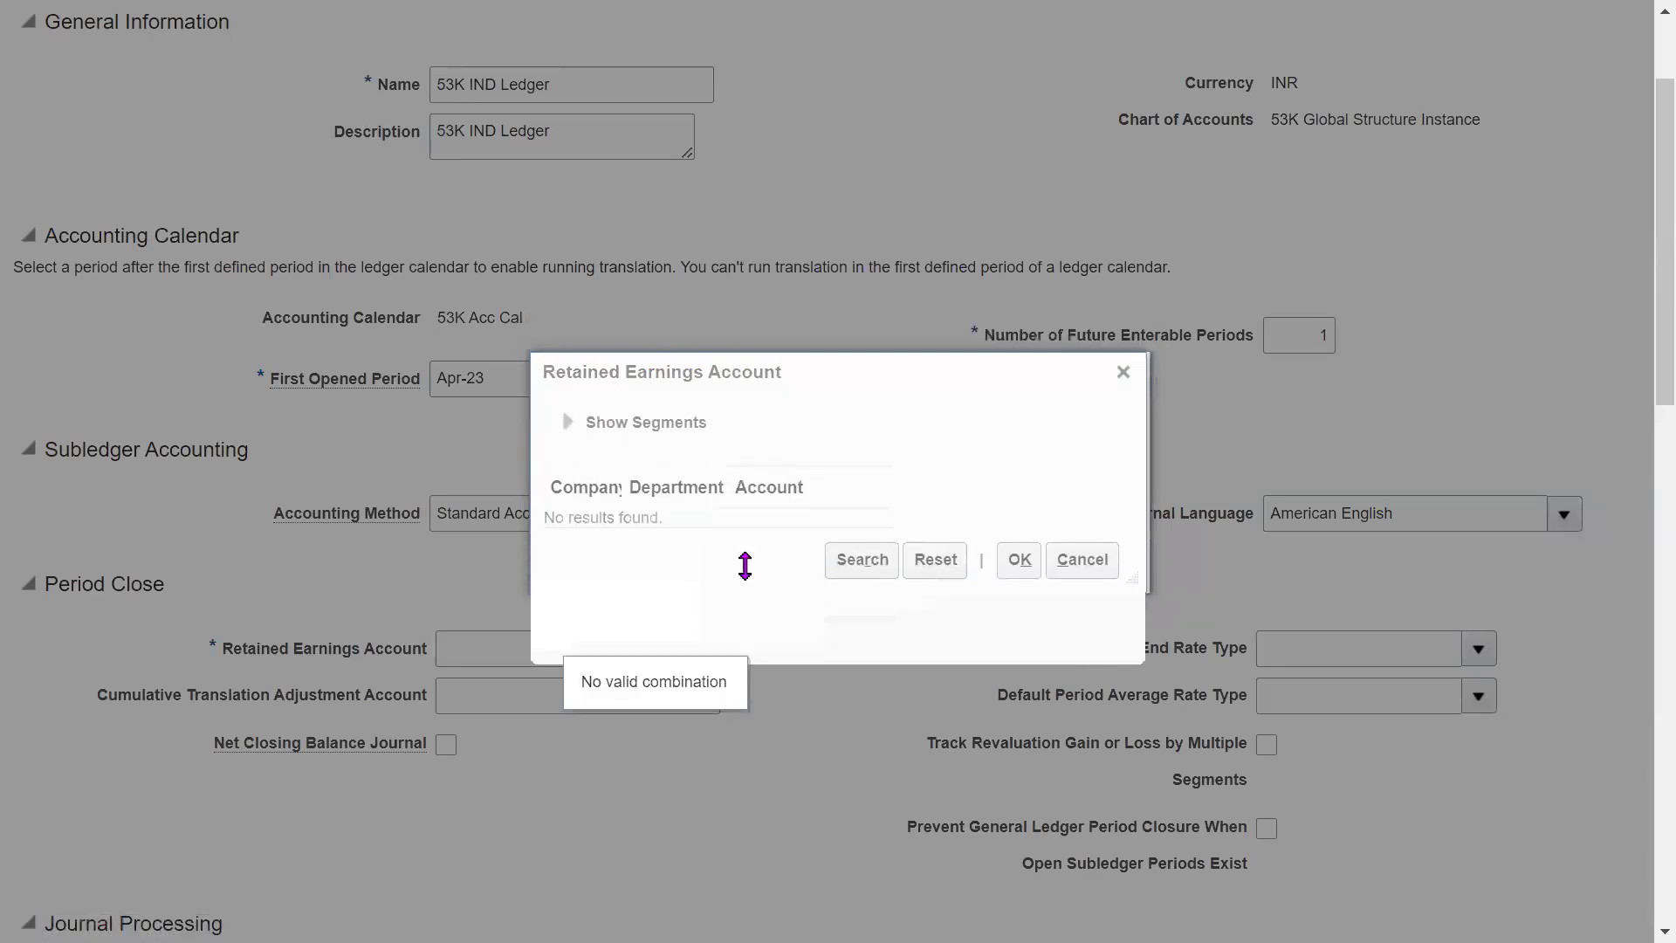
click(575, 424)
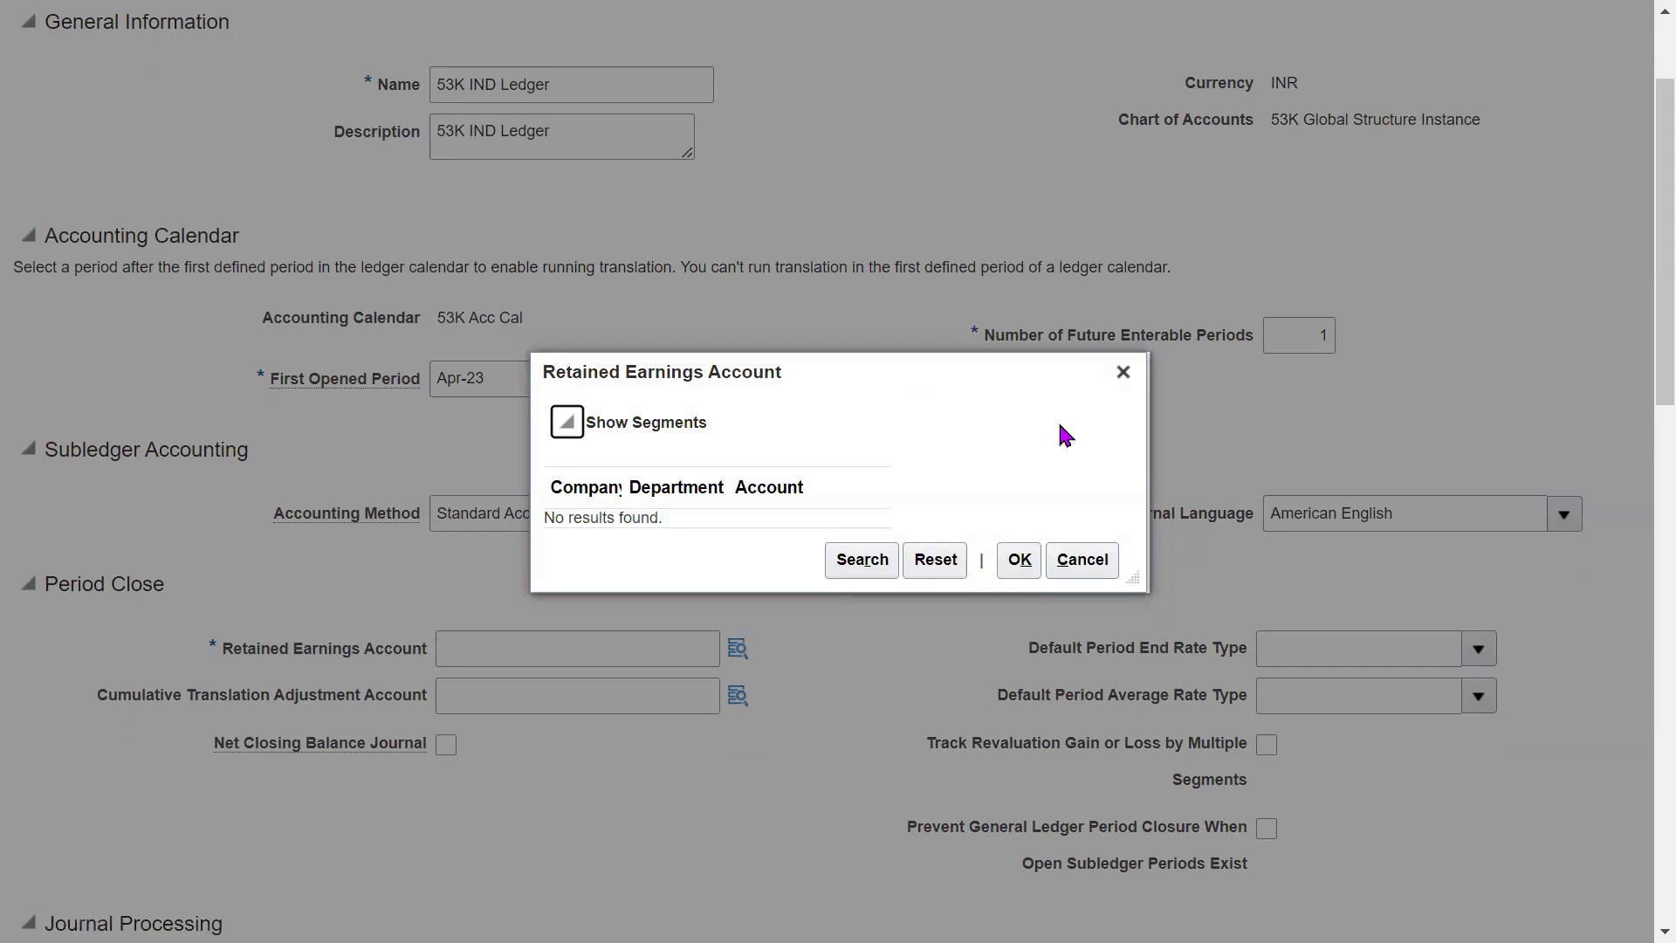
click(895, 401)
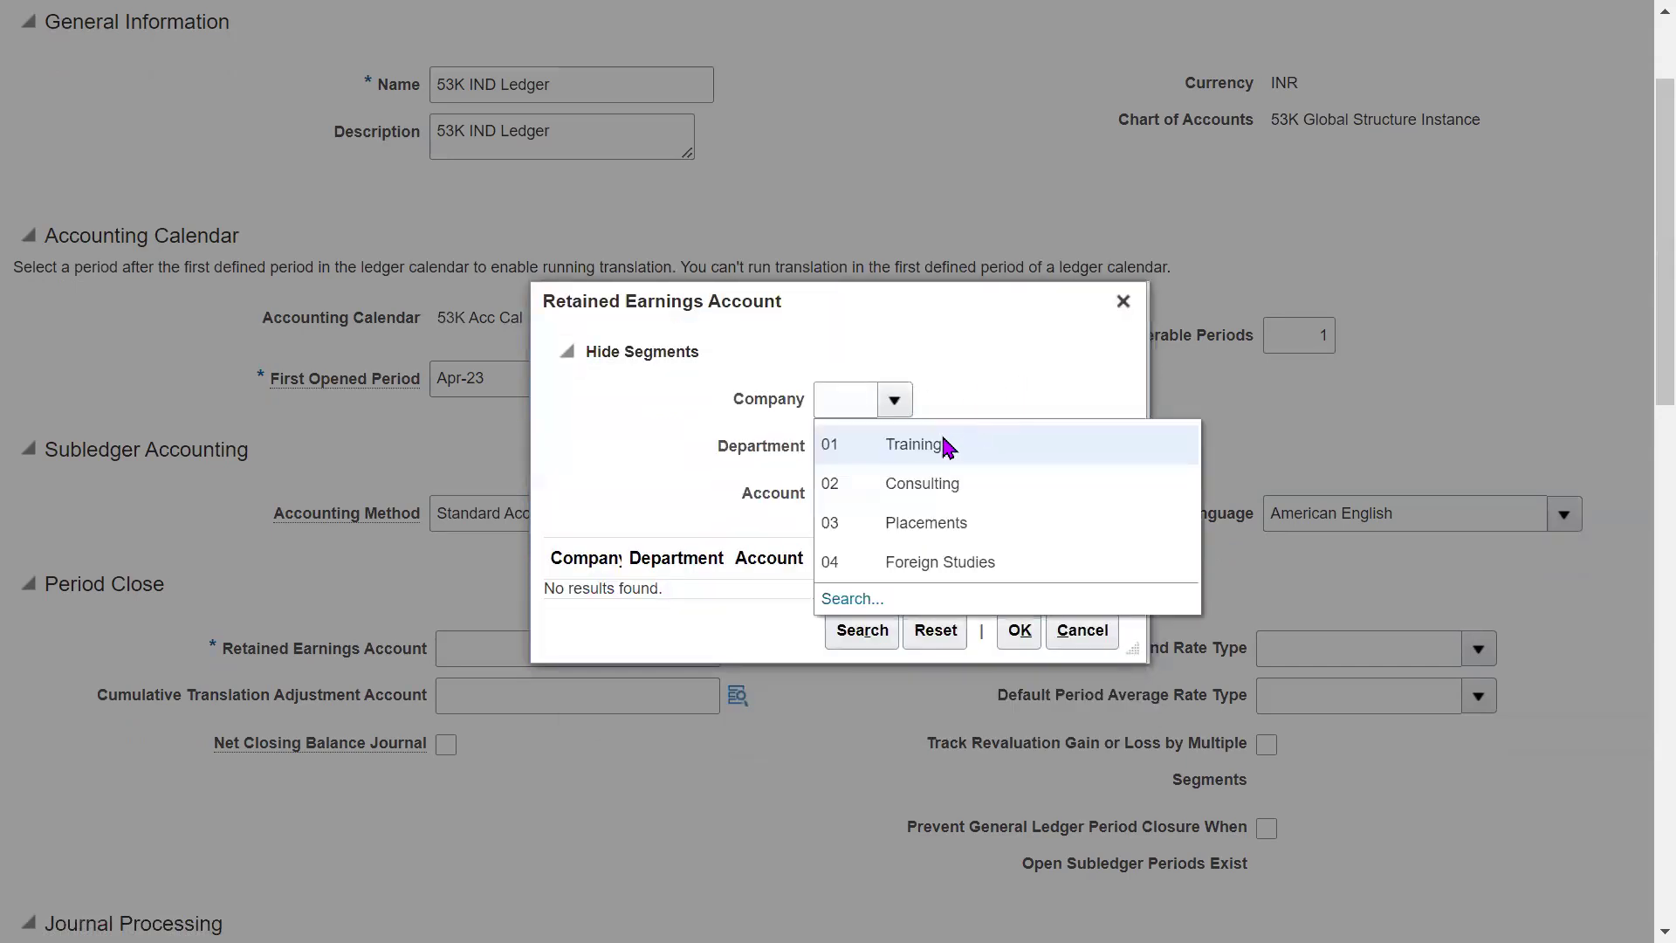
click(939, 447)
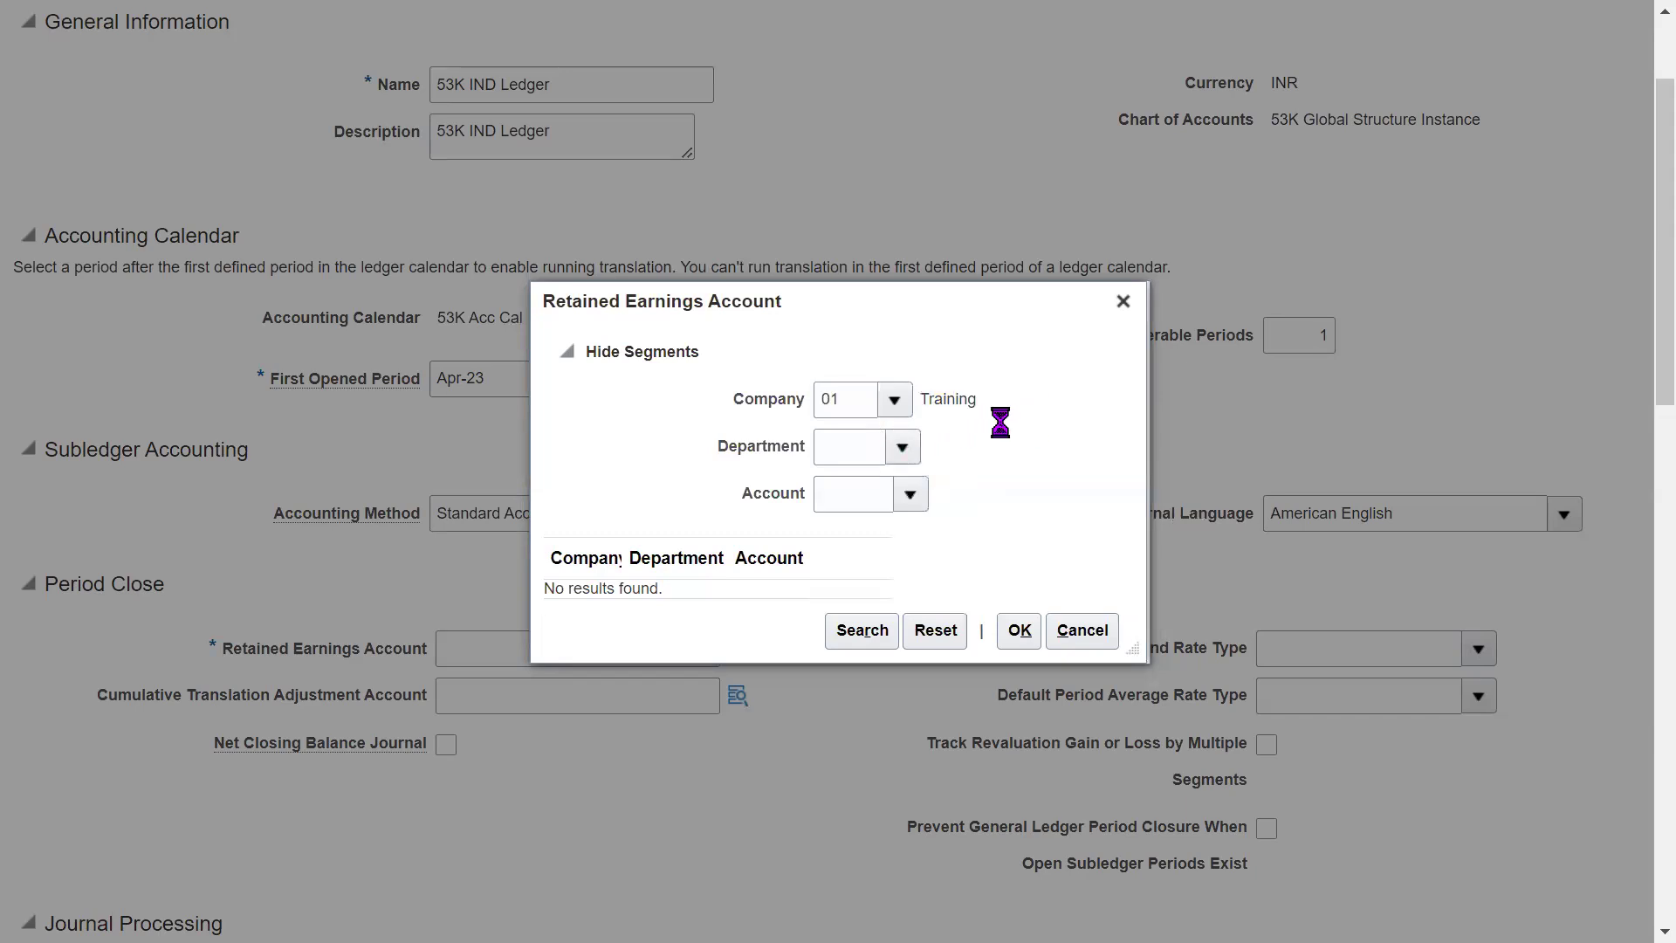
click(912, 489)
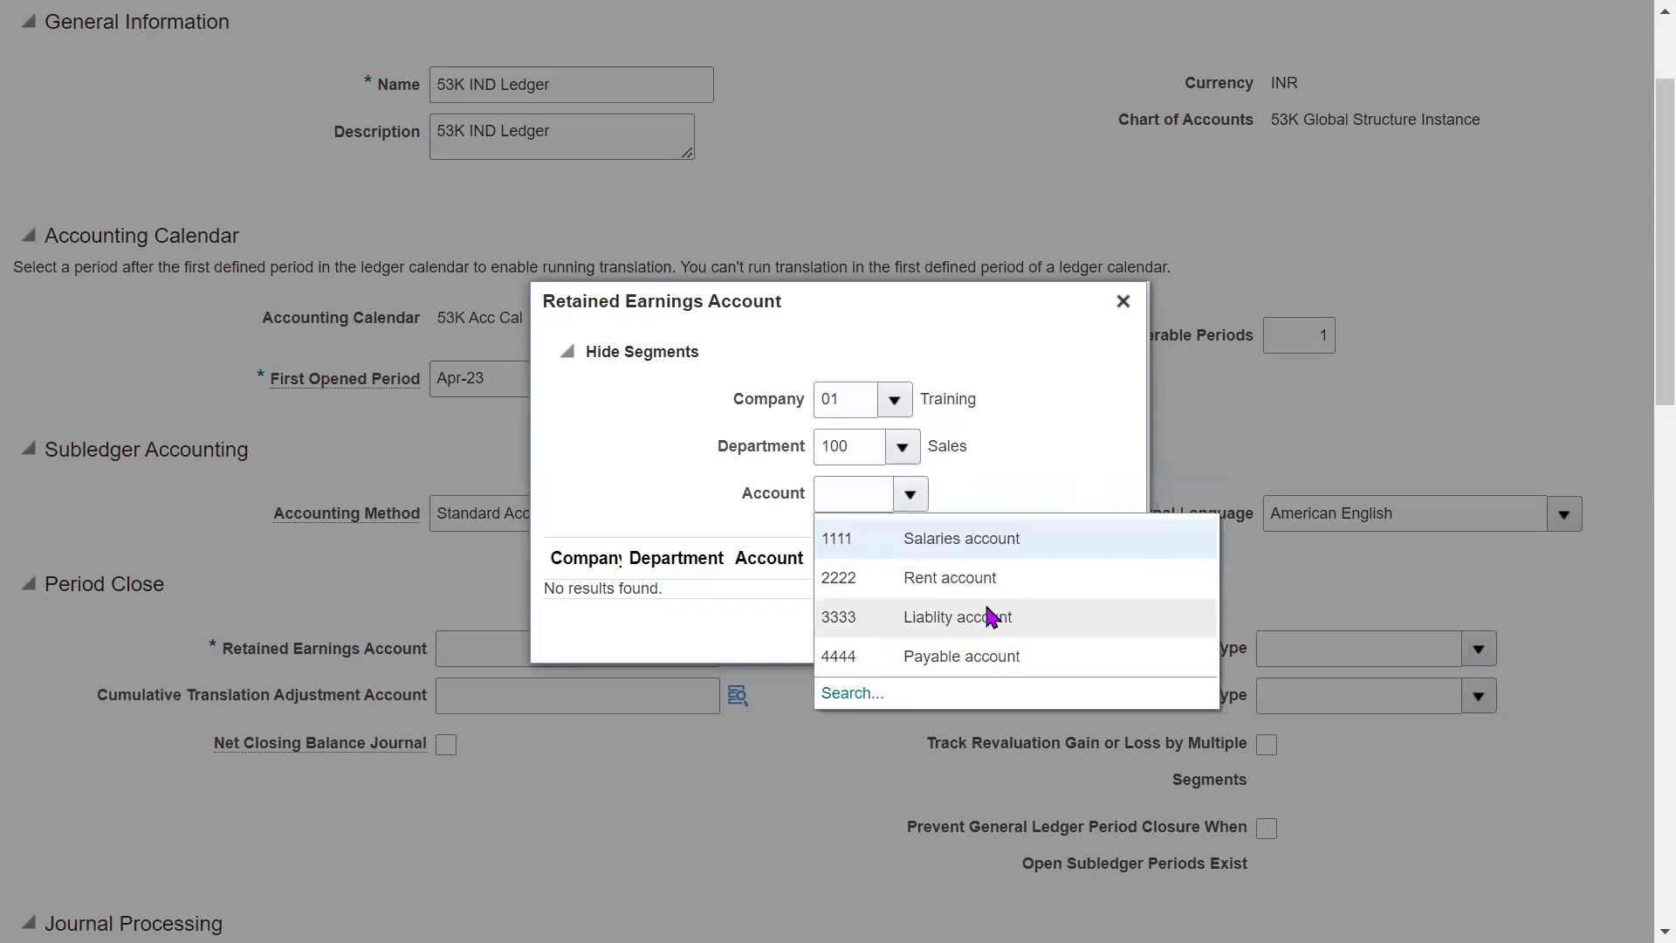
click(939, 632)
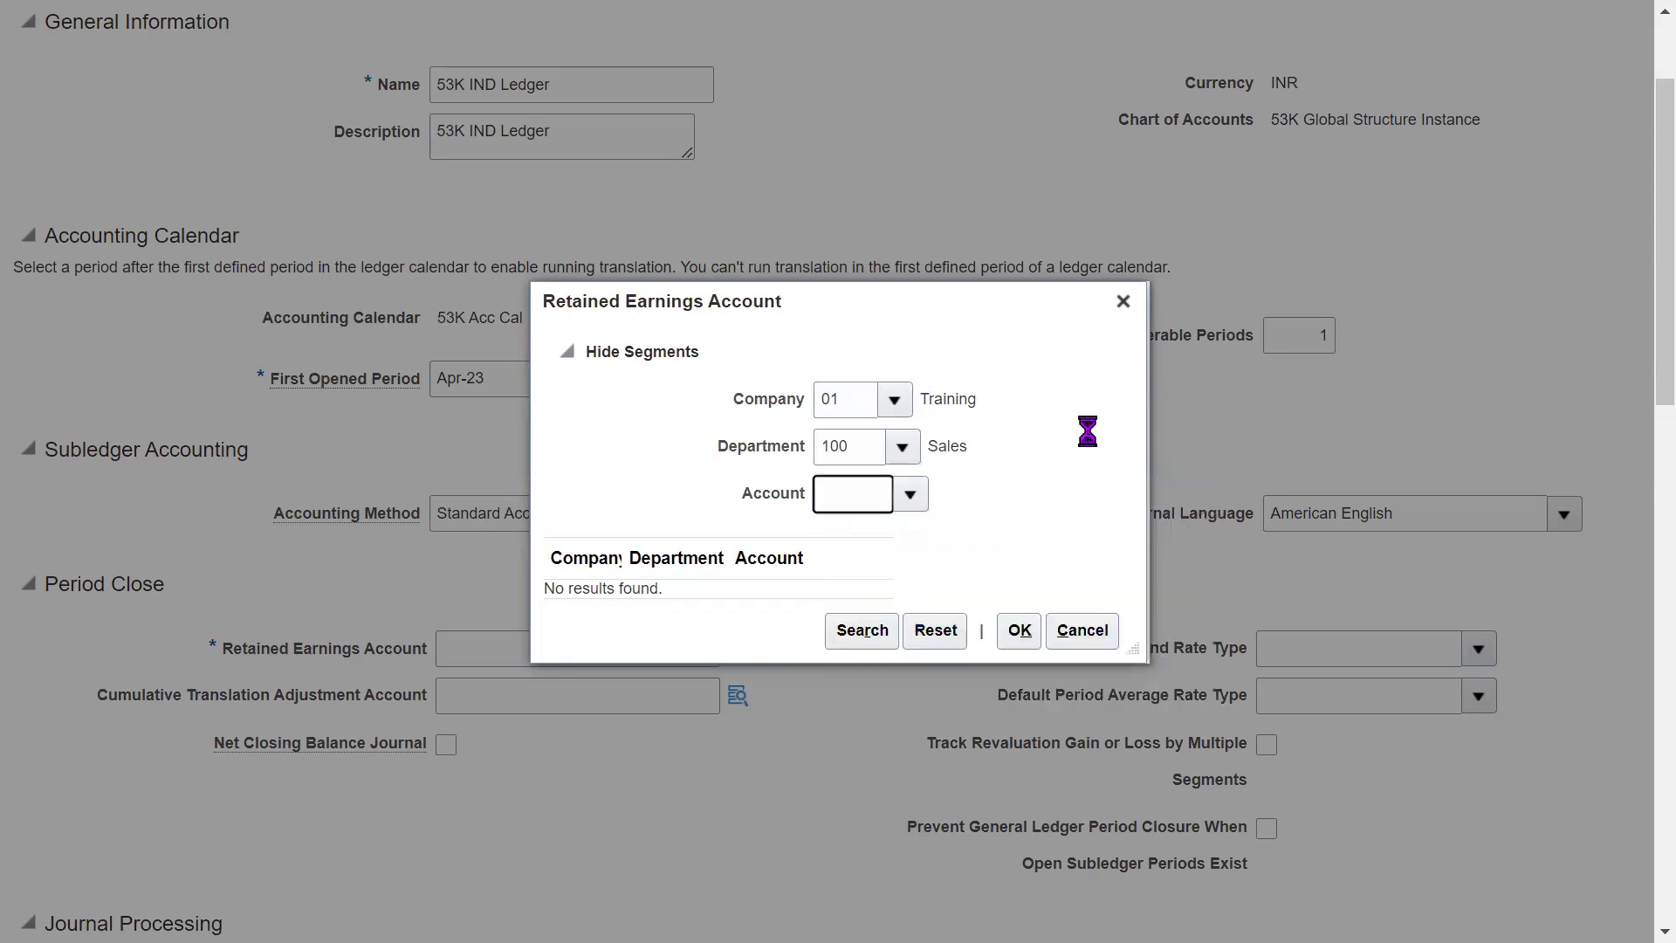
click(1018, 631)
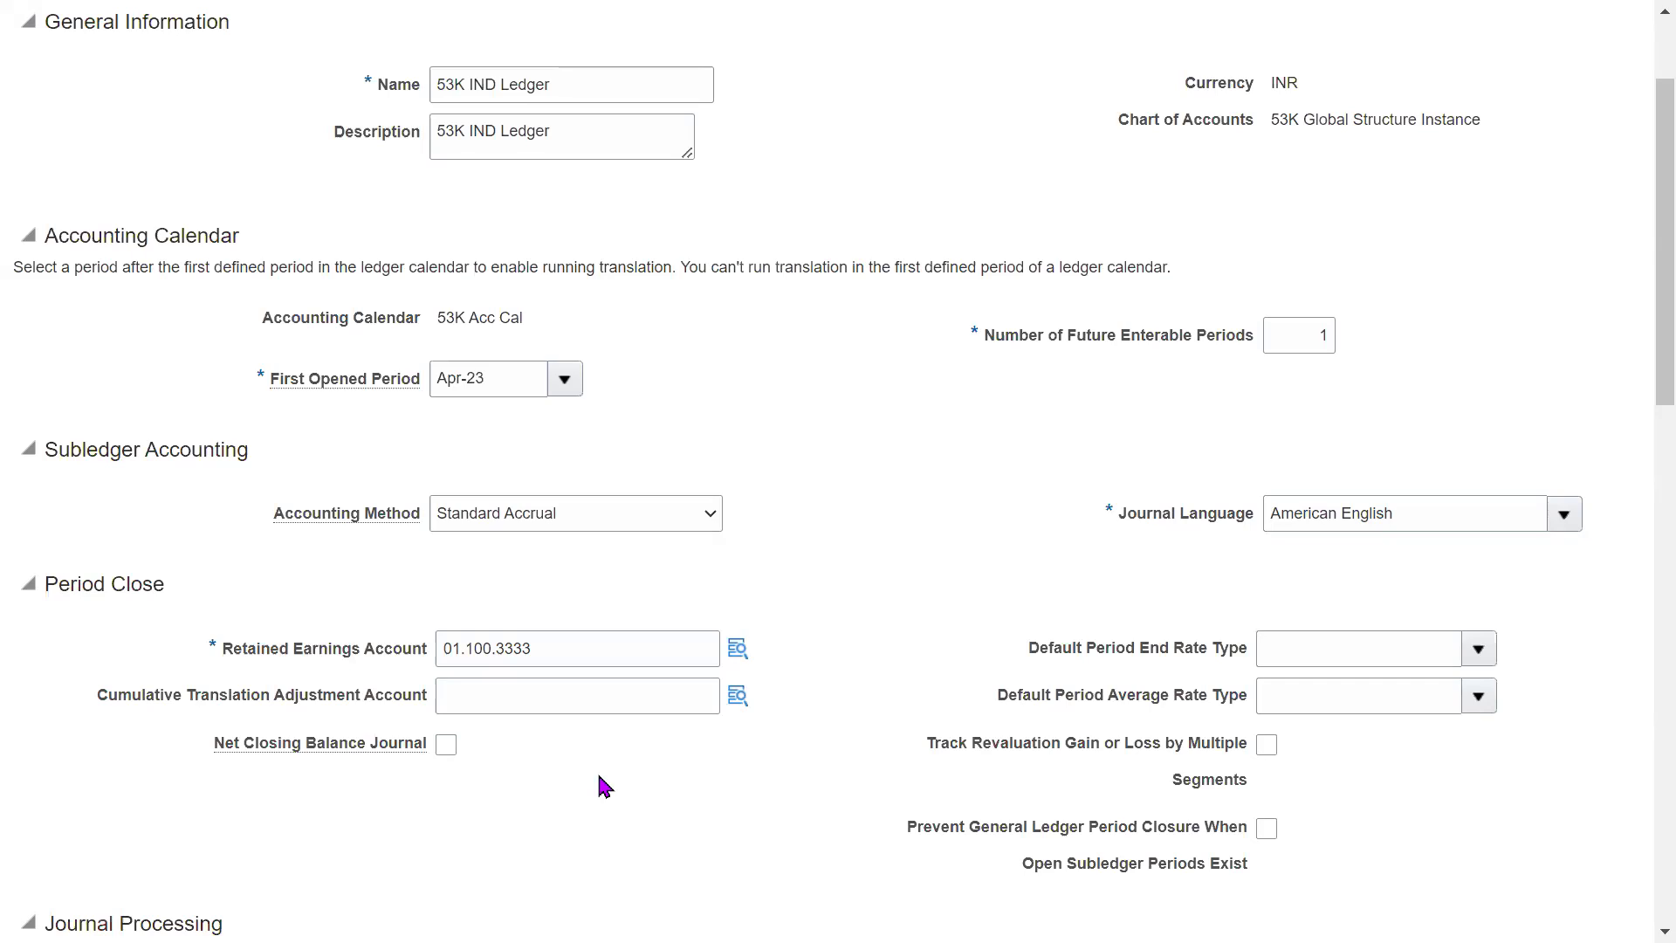
- Highlight the Retained Earnings Account label and the Journal Language label among the completed required ledger options
drag(223, 648, 394, 652)
click(638, 814)
triple_click(344, 647)
click(875, 548)
drag(259, 655, 393, 657)
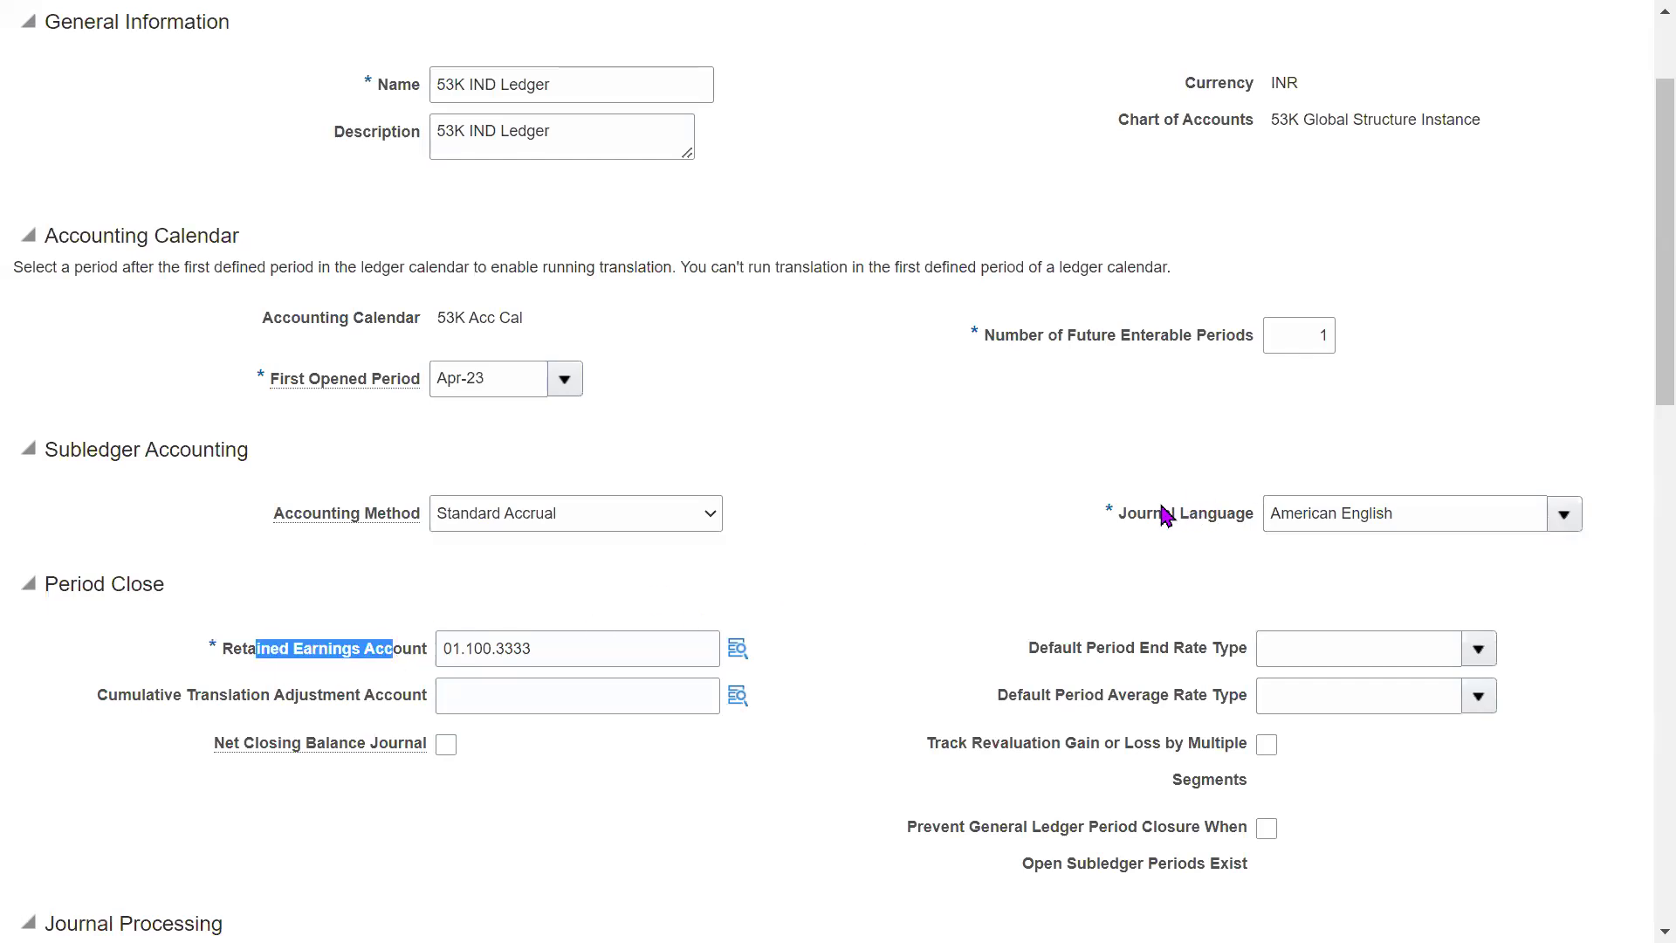
drag(1132, 515, 1263, 503)
click(855, 630)
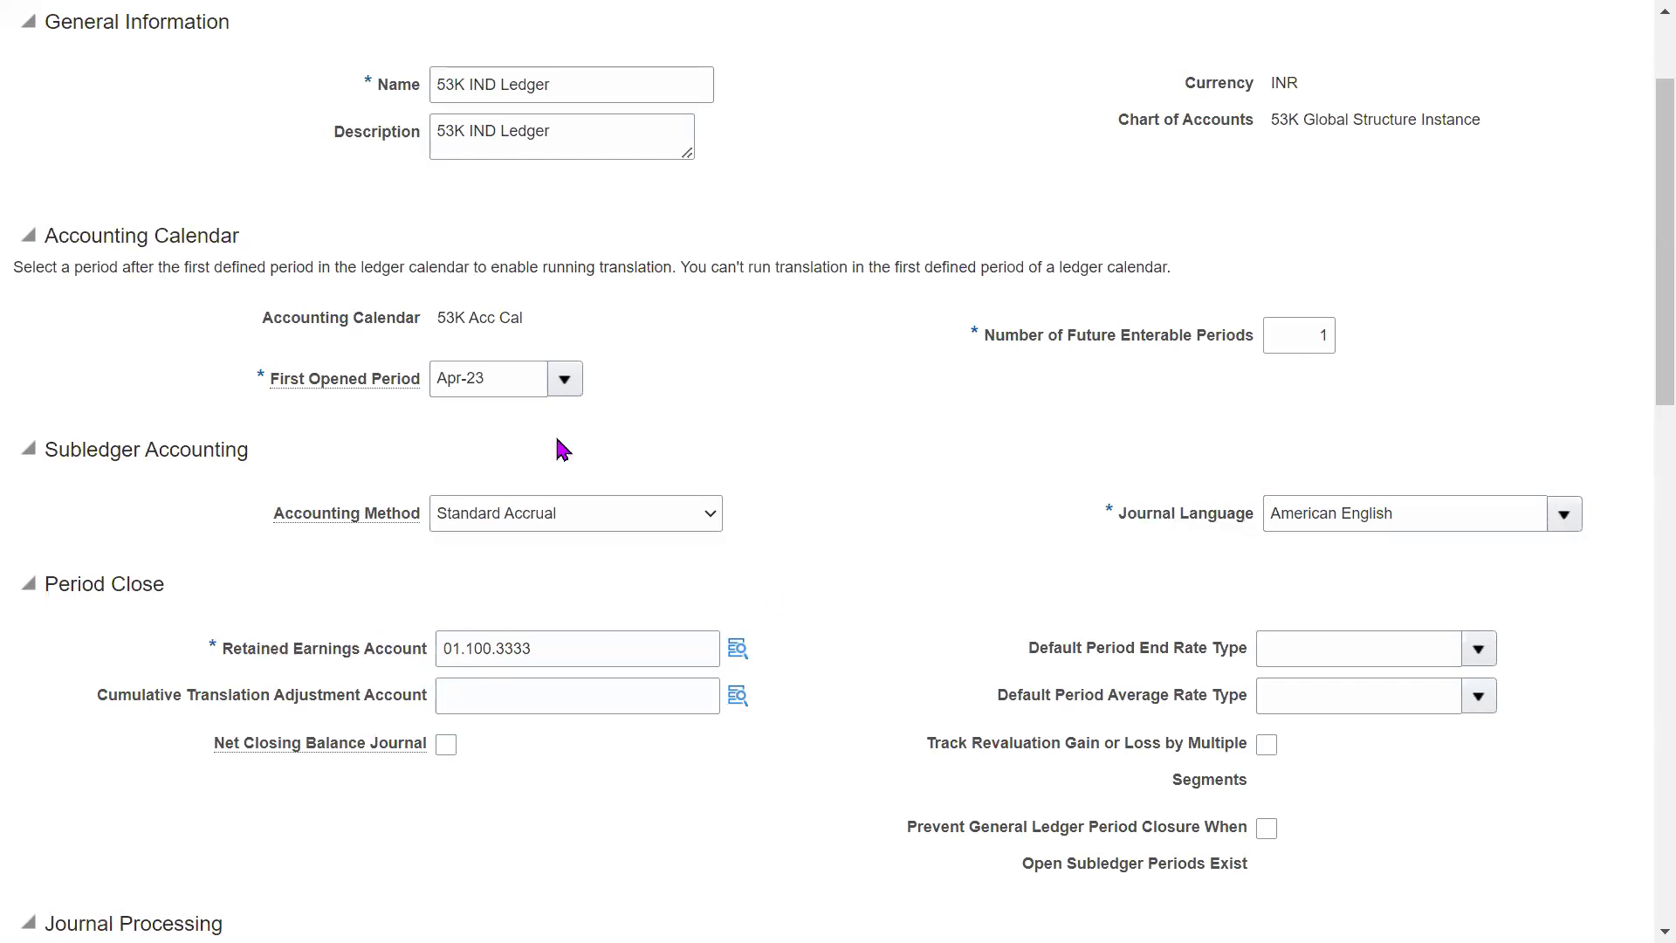
- Review the chart of accounts, accounting calendar and accounting method of the ledger, and save and close its ledger options
triple_click(1206, 99)
click(1187, 127)
drag(1187, 126, 1328, 123)
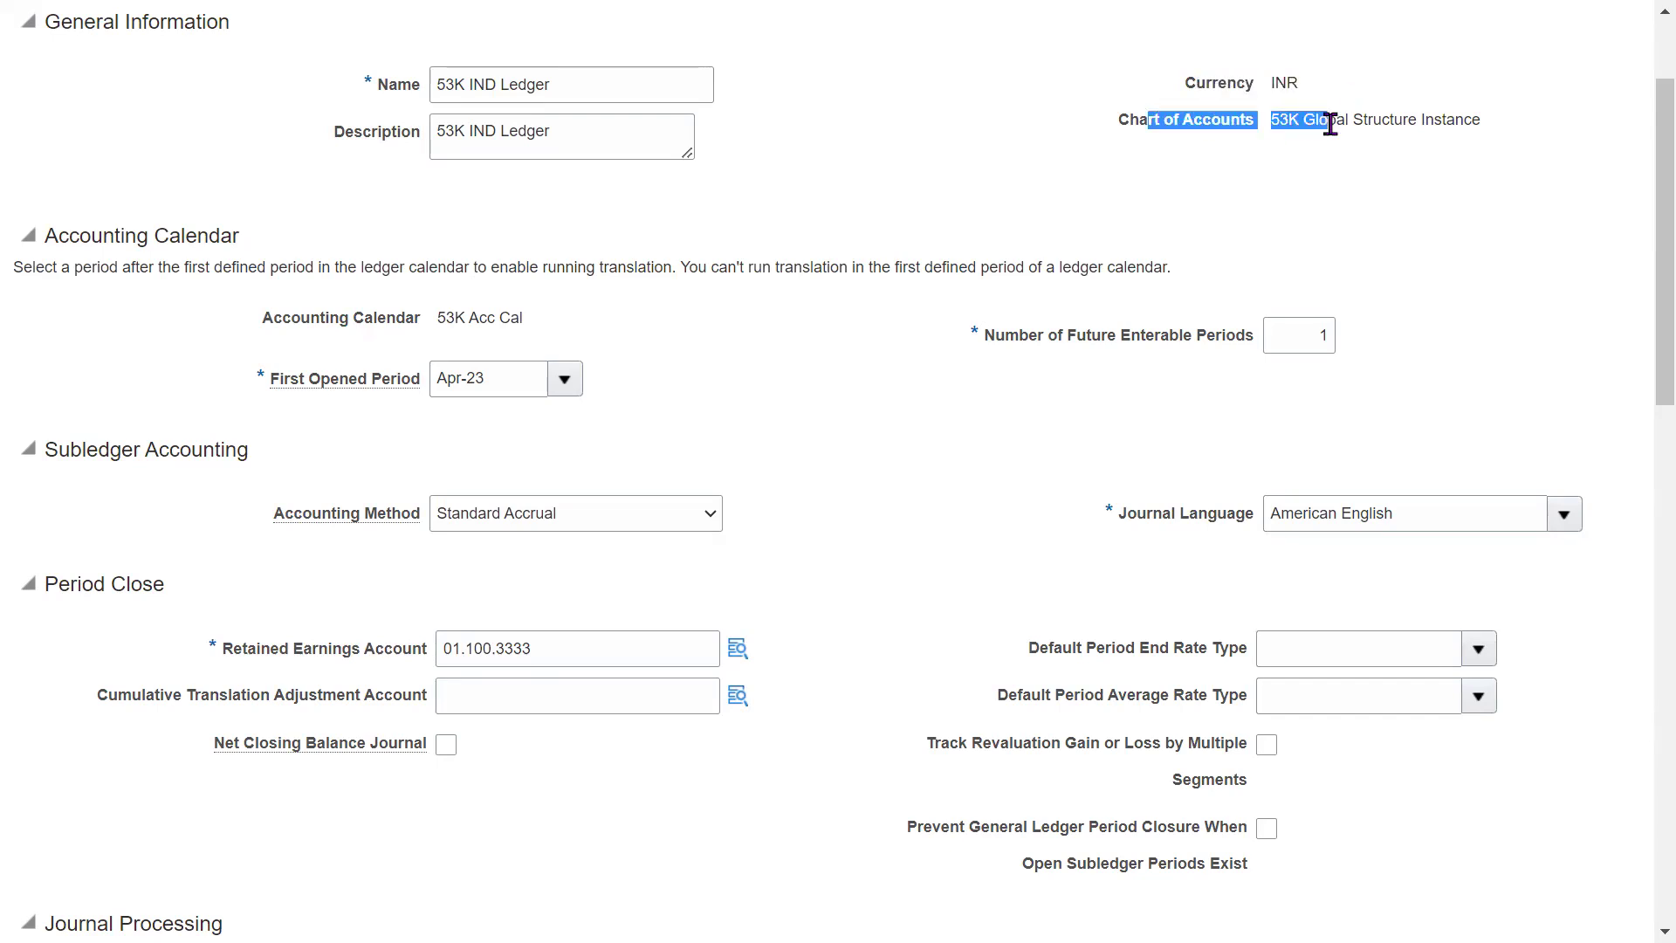
drag(260, 318, 451, 343)
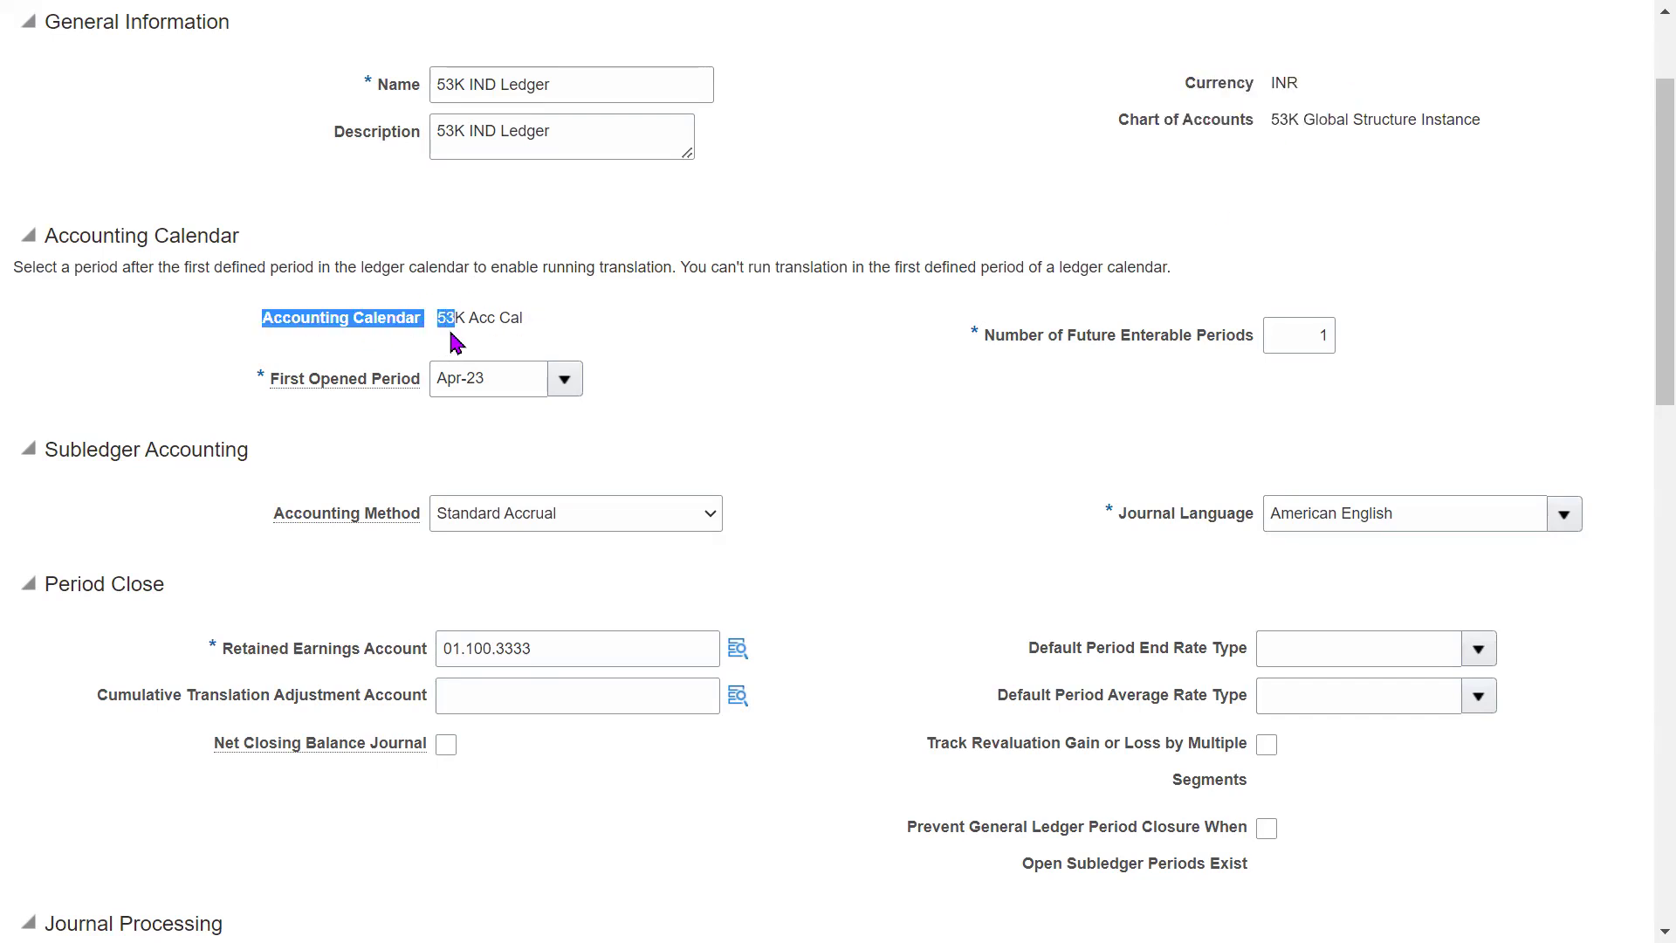
drag(293, 515, 392, 517)
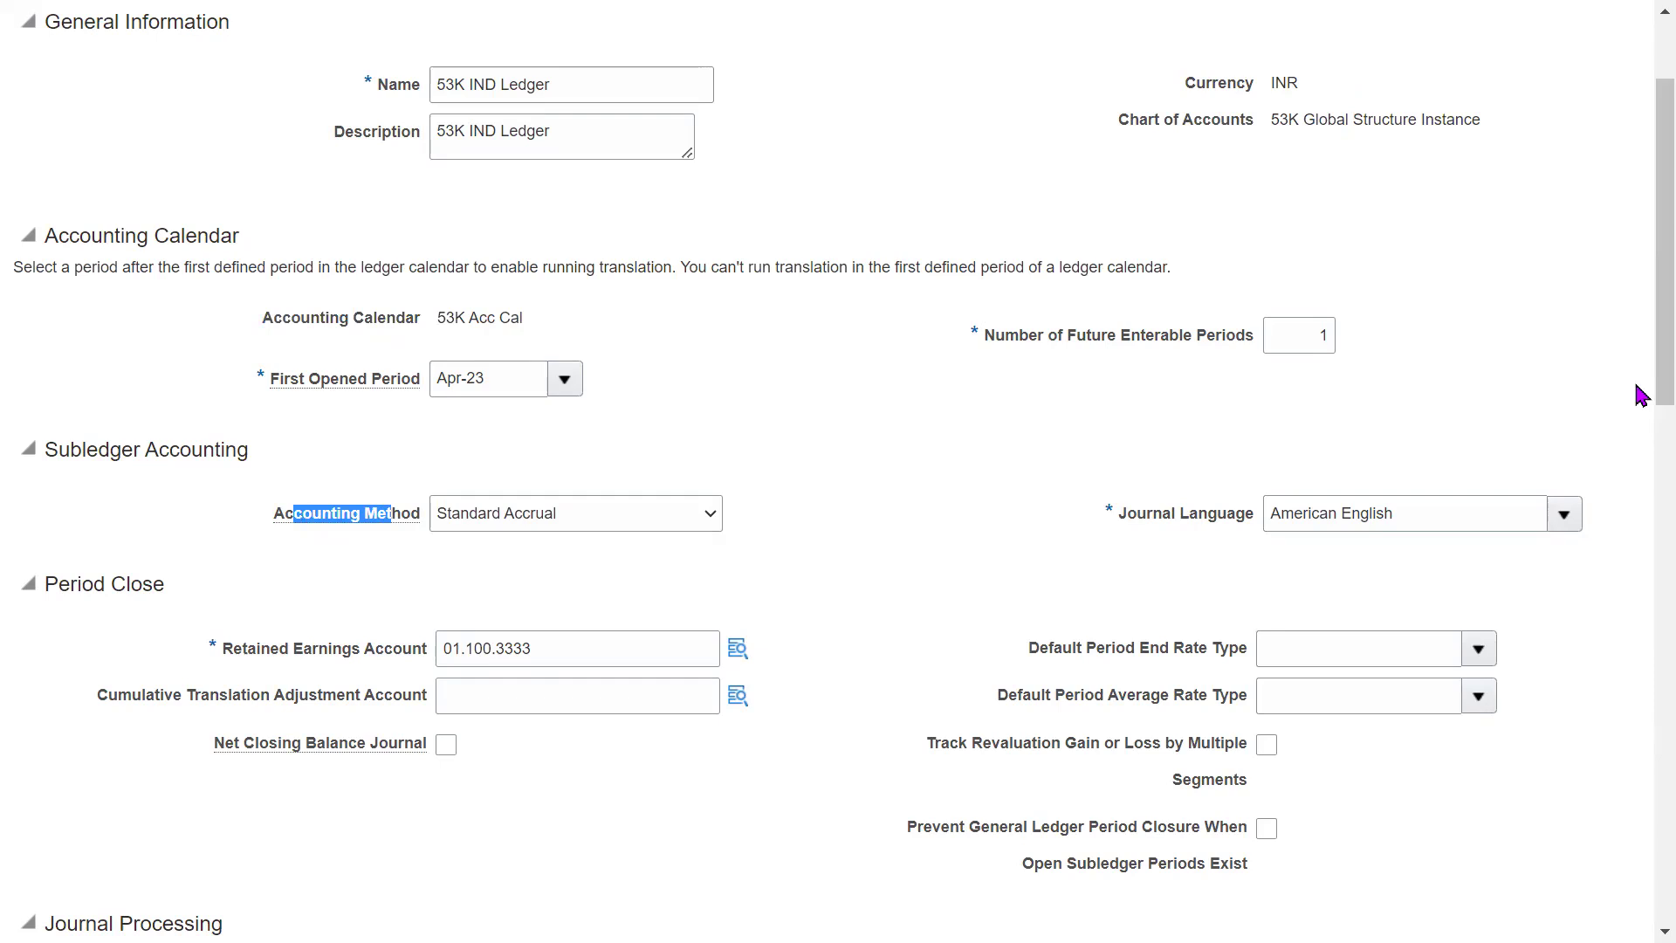
drag(1638, 376, 1637, 223)
click(1467, 103)
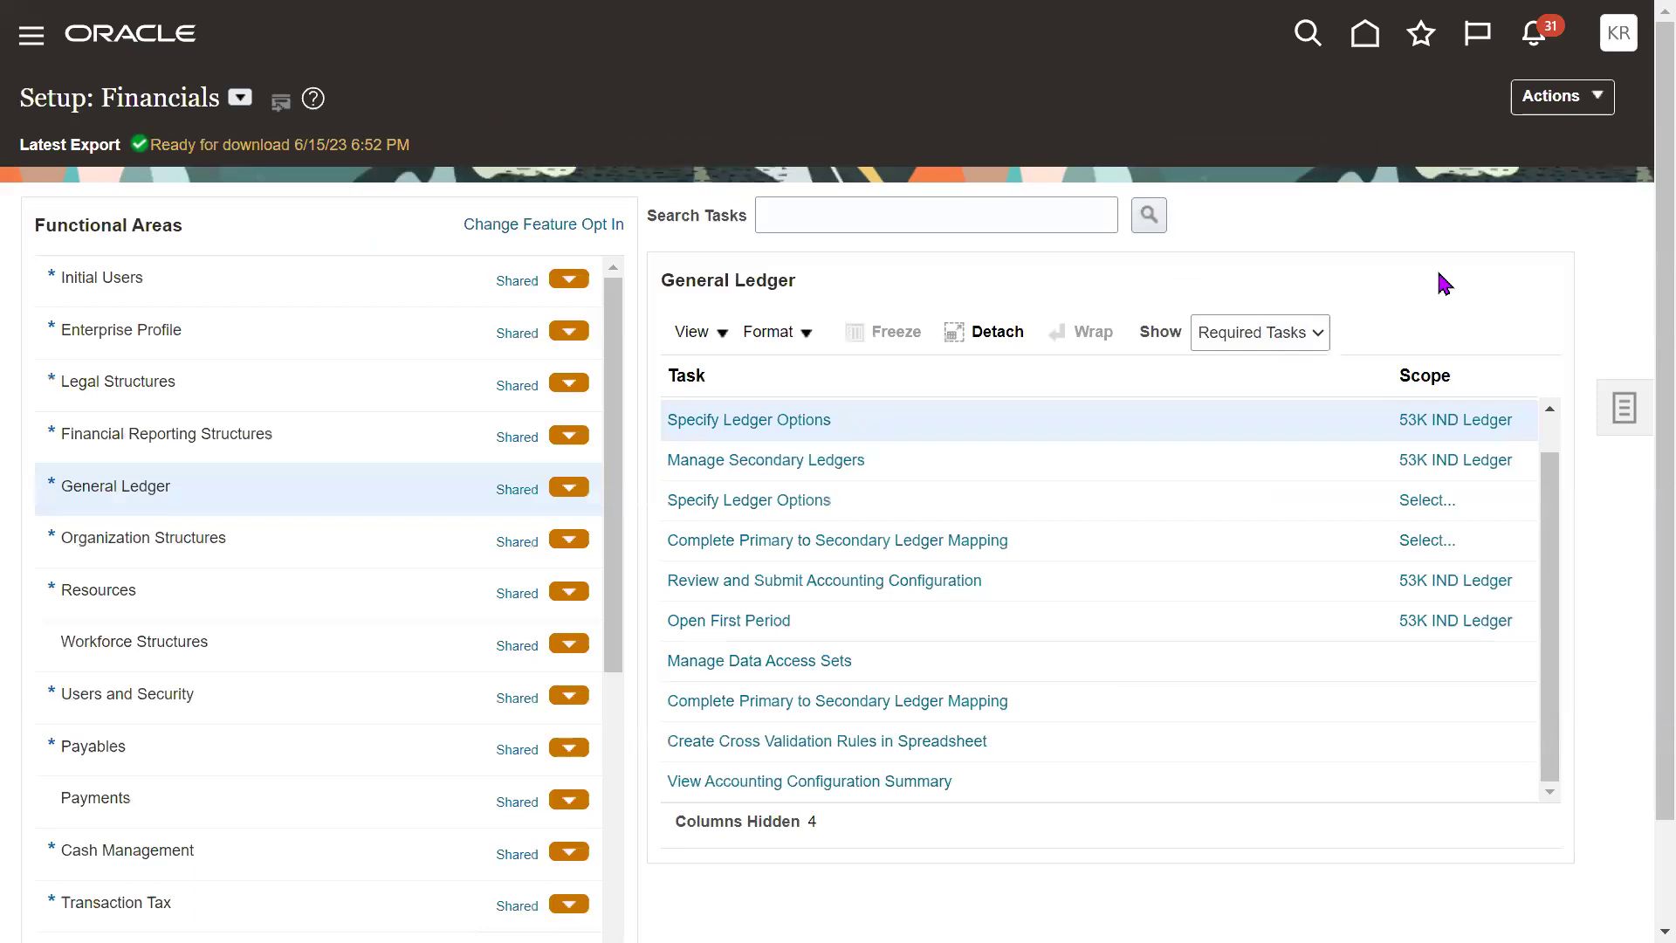
- Show all tasks of the General Ledger functional area and open Assign Legal Entities for 53K IND Ledger
drag(1557, 494, 1546, 302)
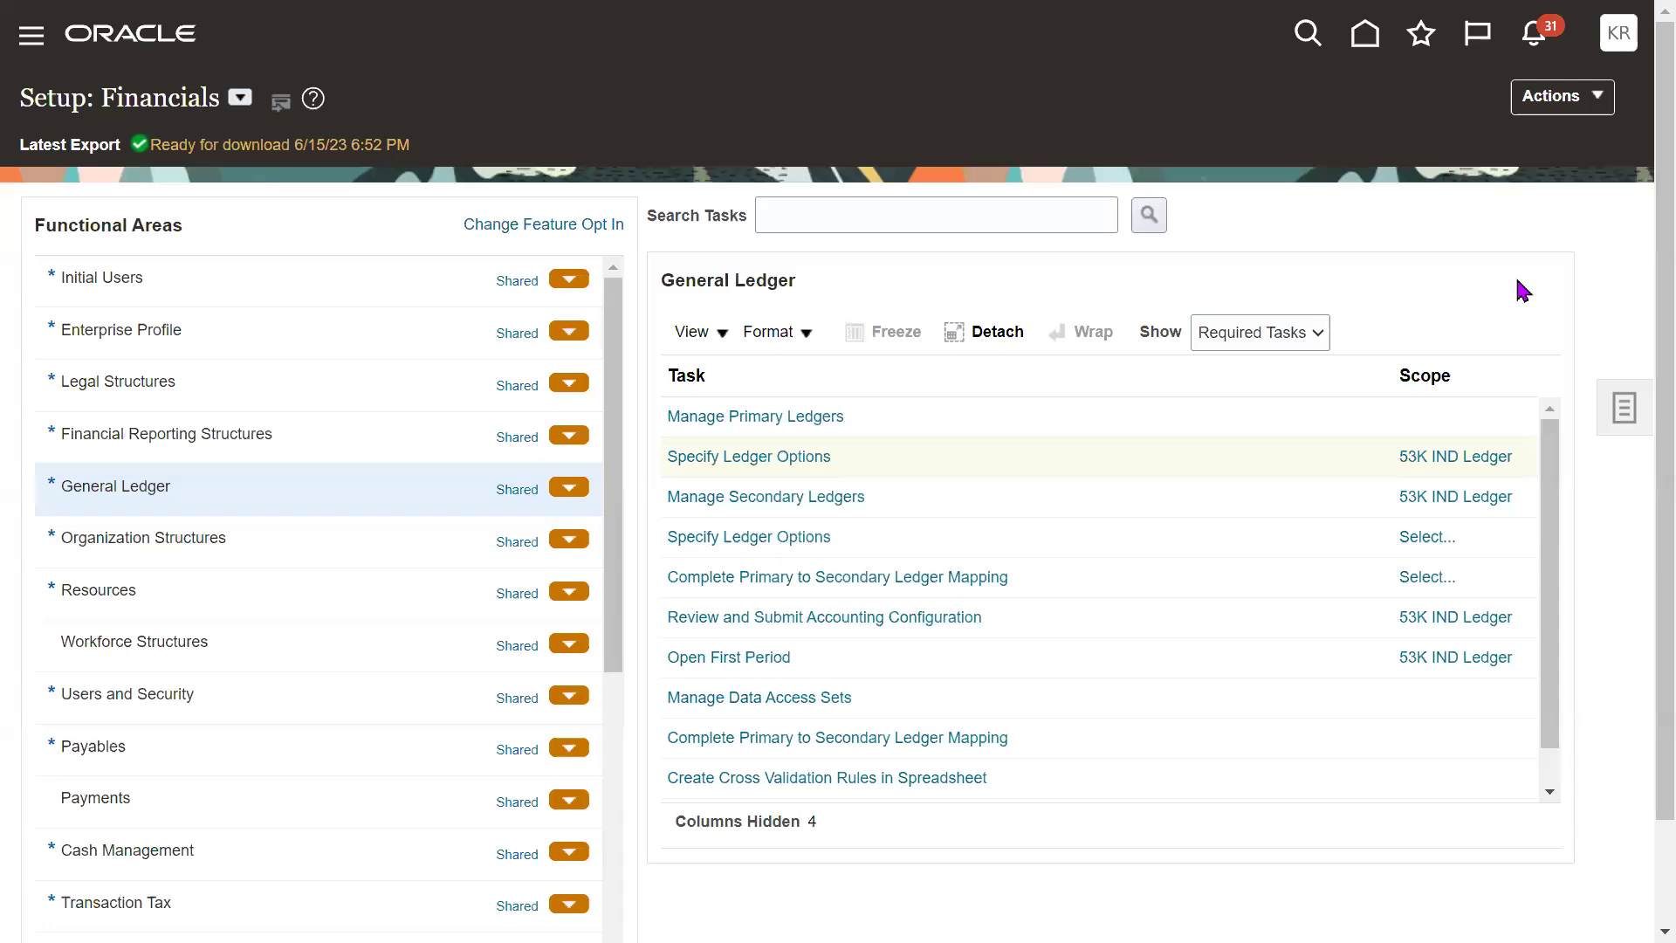
click(1308, 341)
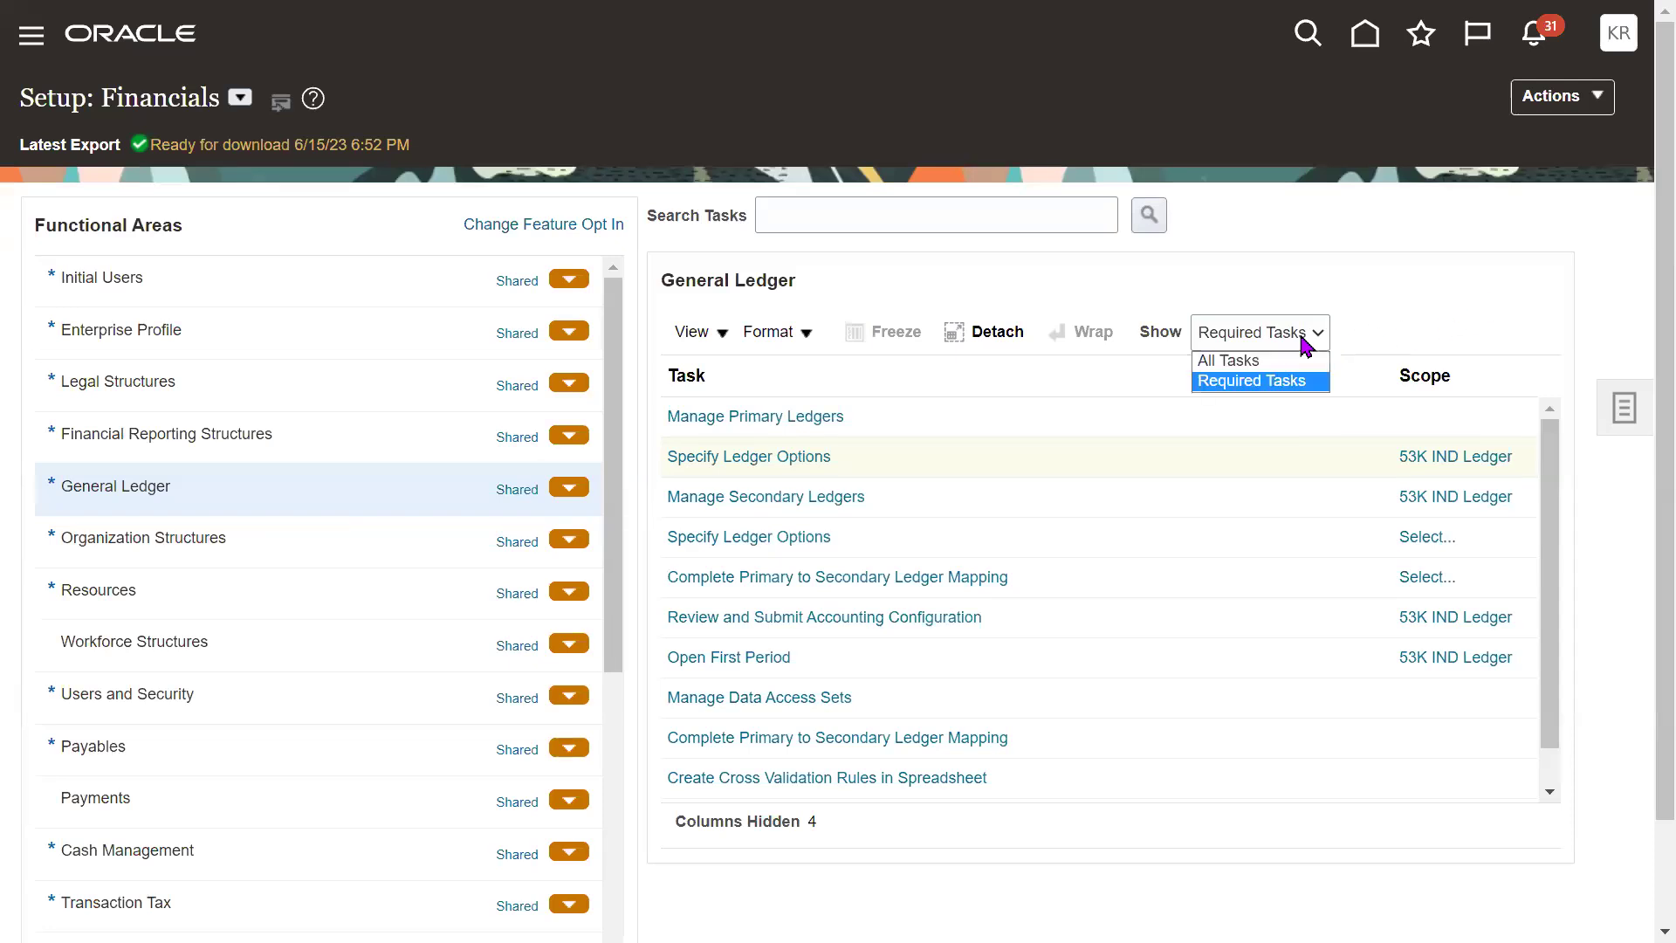
click(1244, 362)
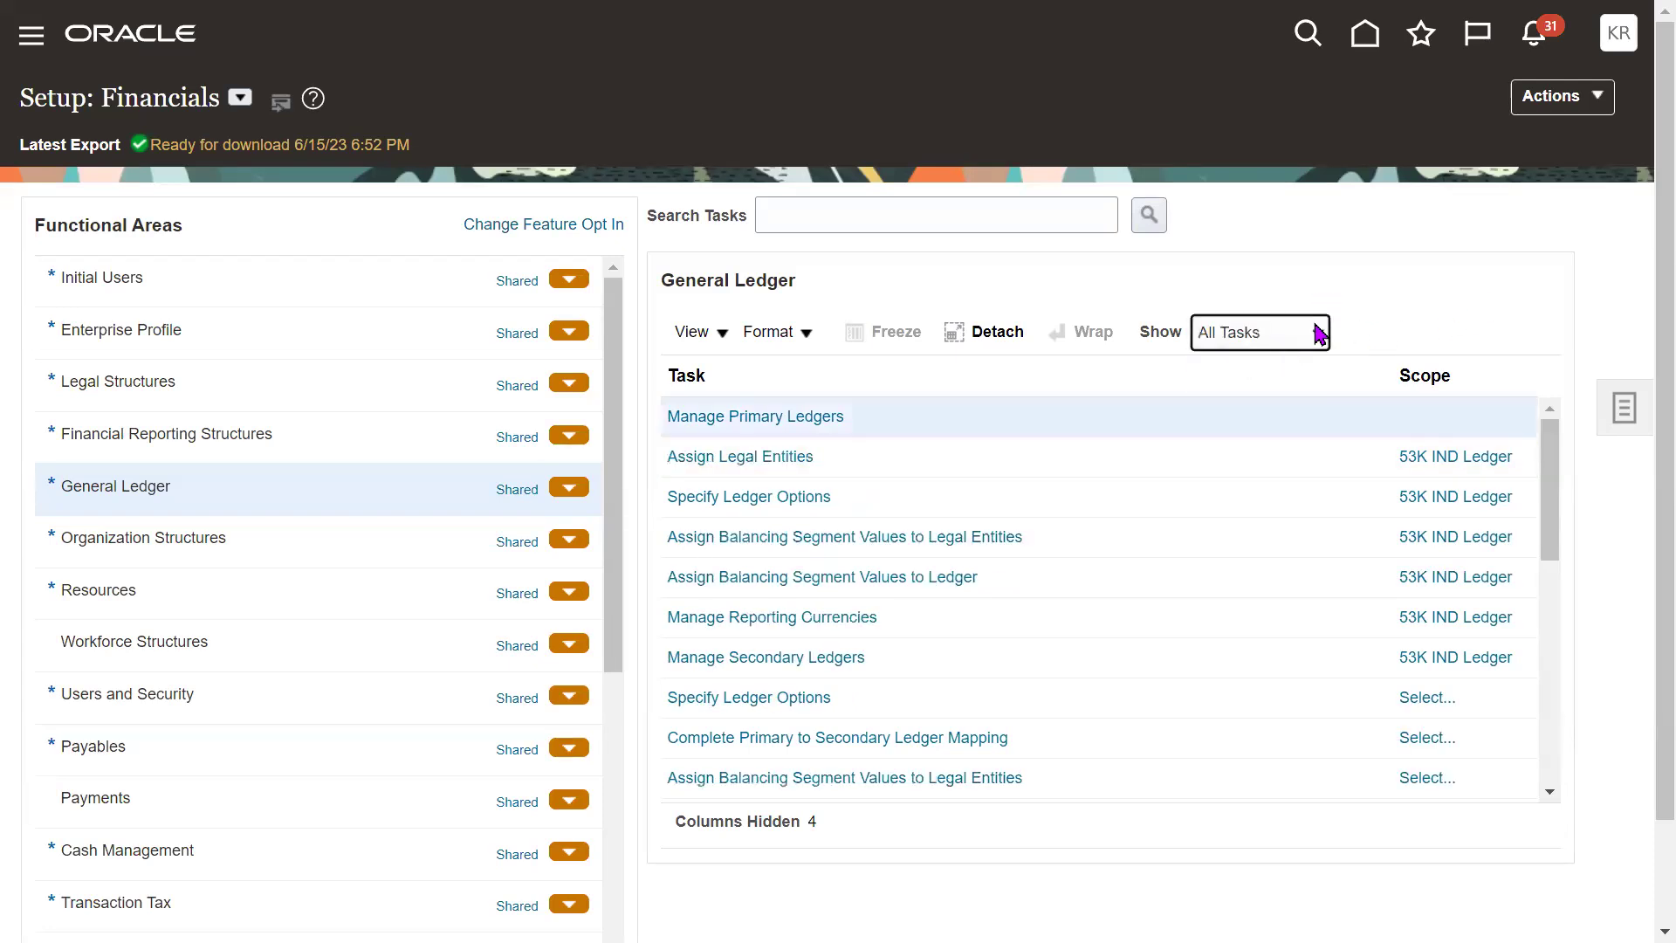
click(916, 466)
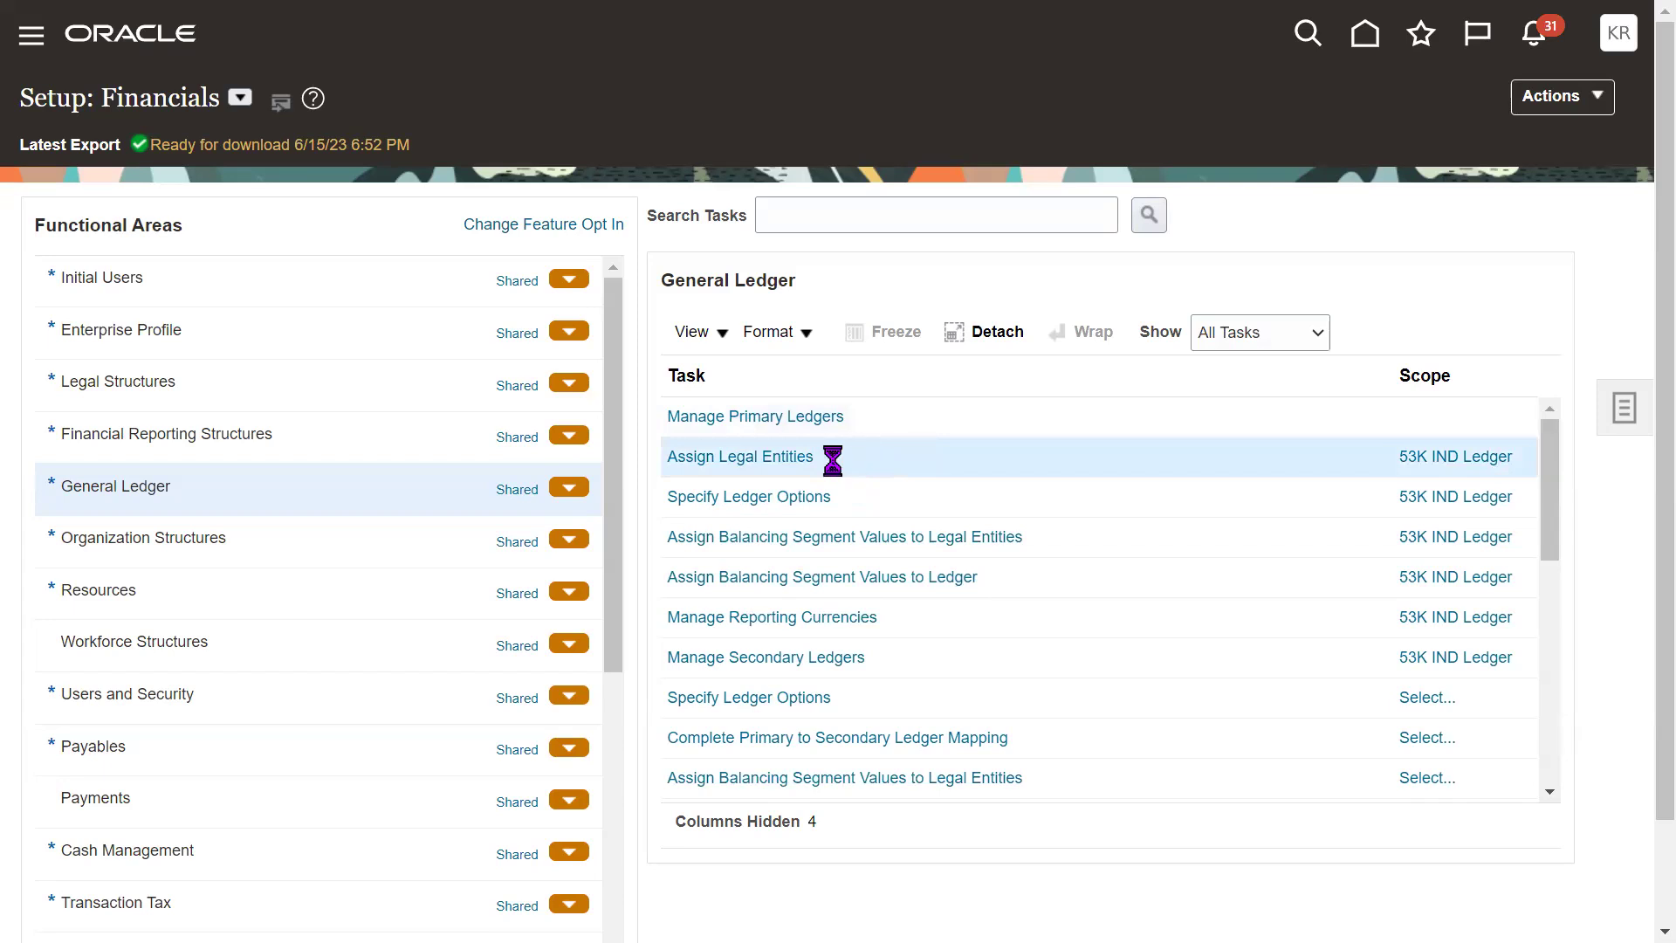
click(1441, 463)
click(707, 458)
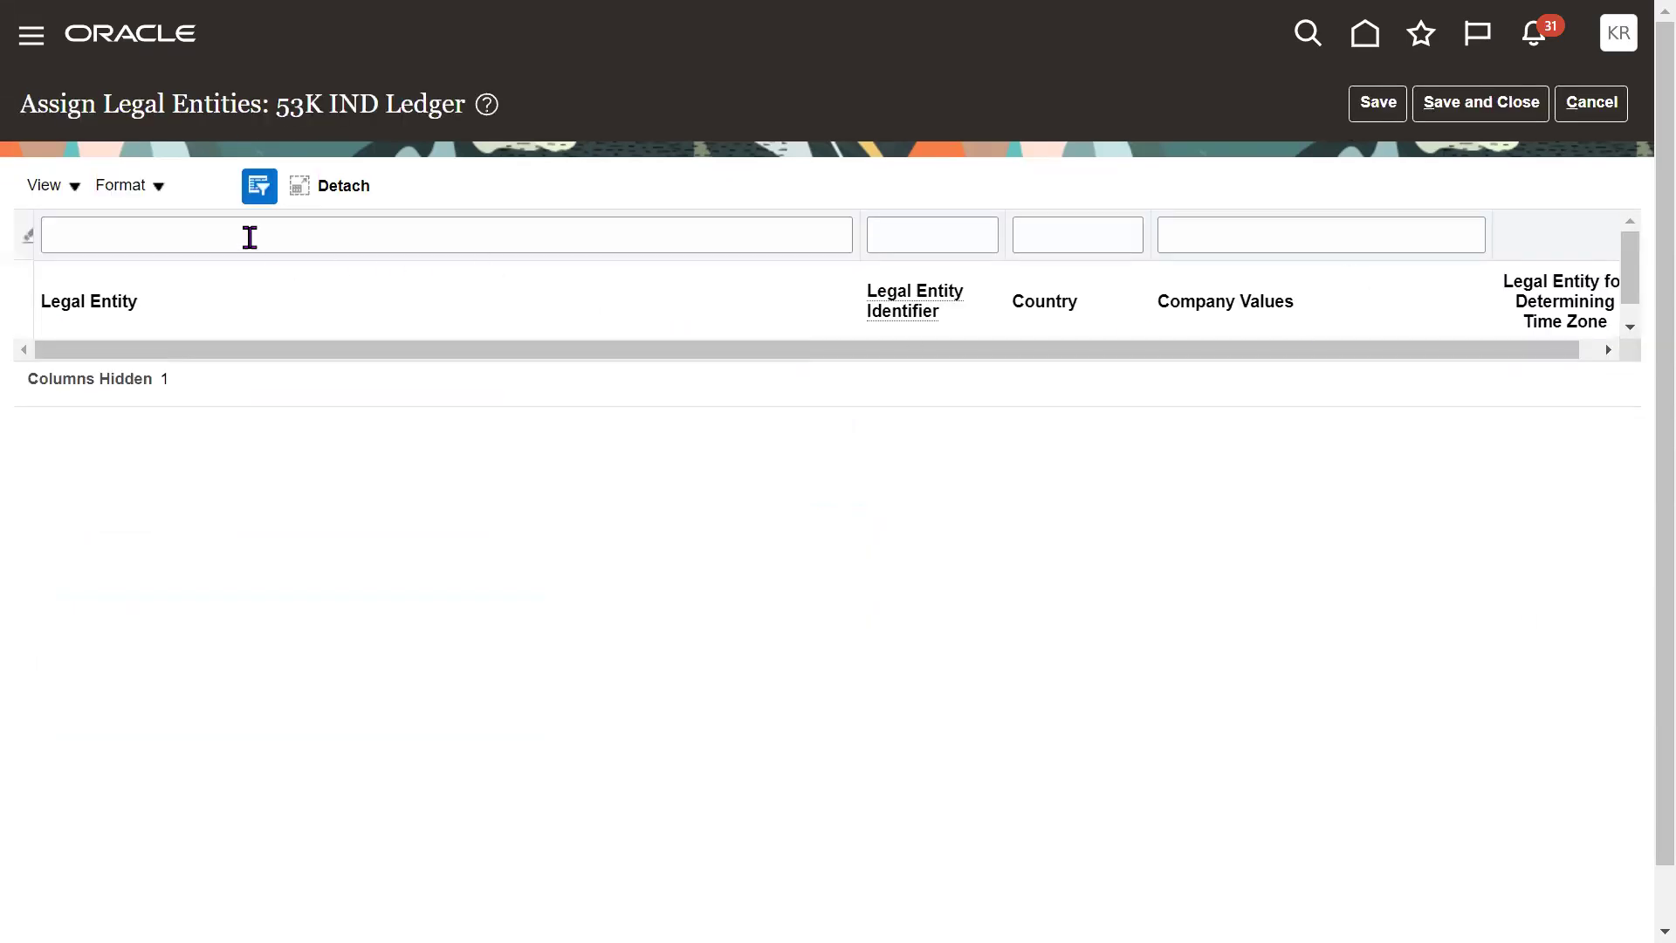
- Search the legal entities for 53K and add 53K Tech Leads IT to the ledger
click(209, 195)
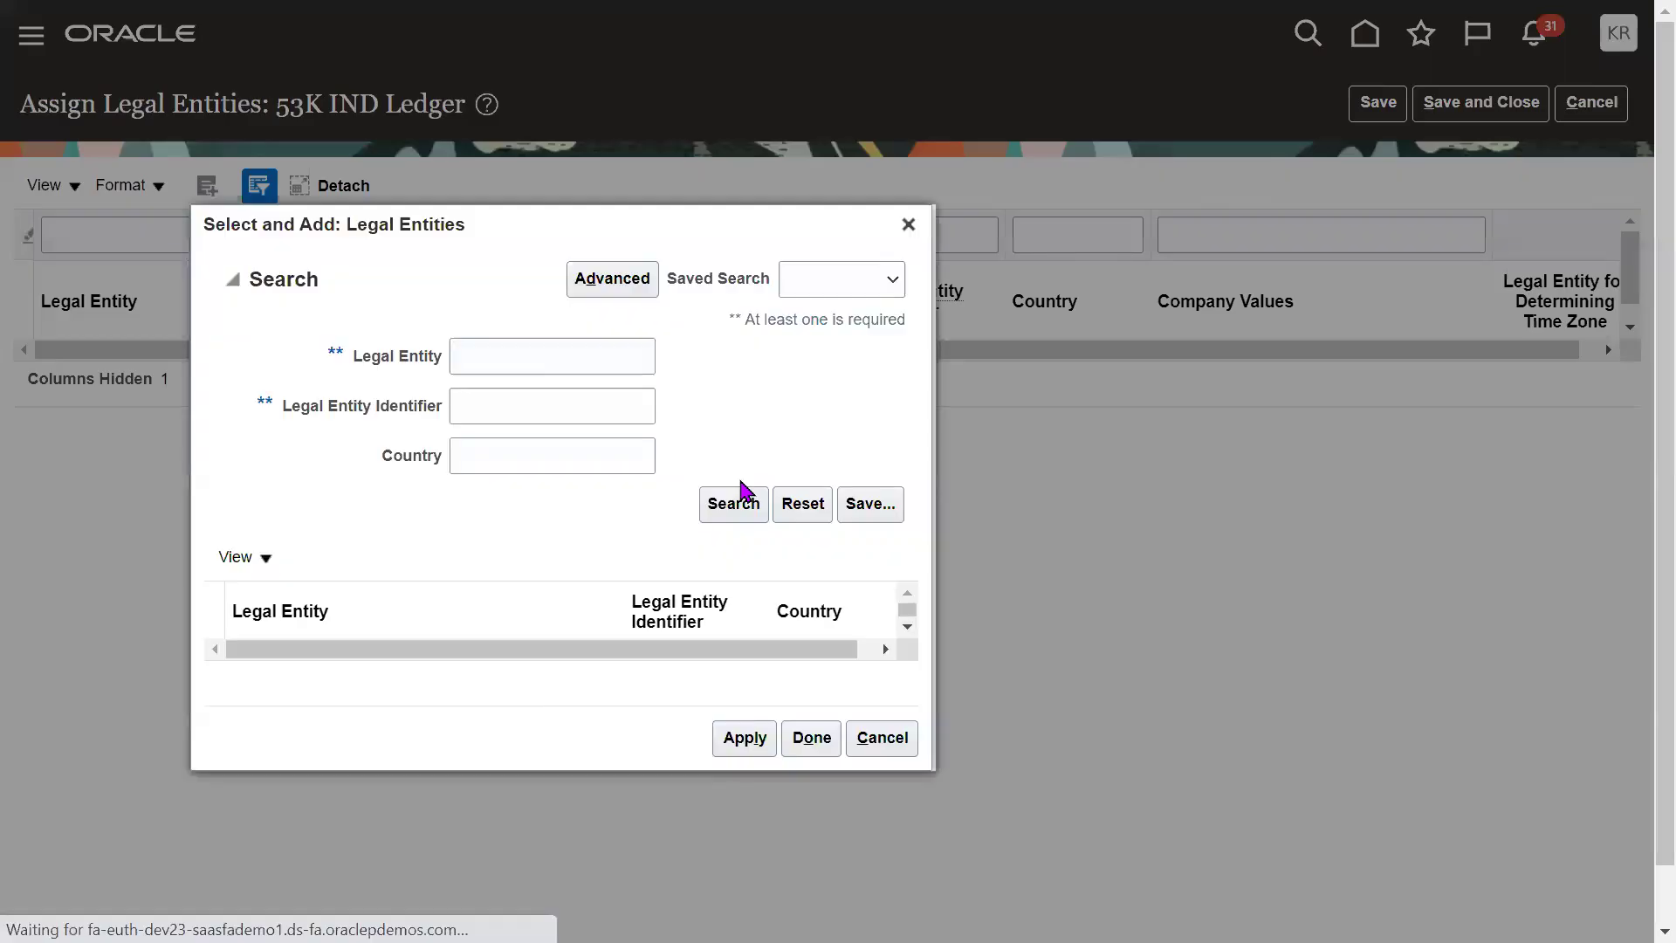
click(538, 363)
text(53K)
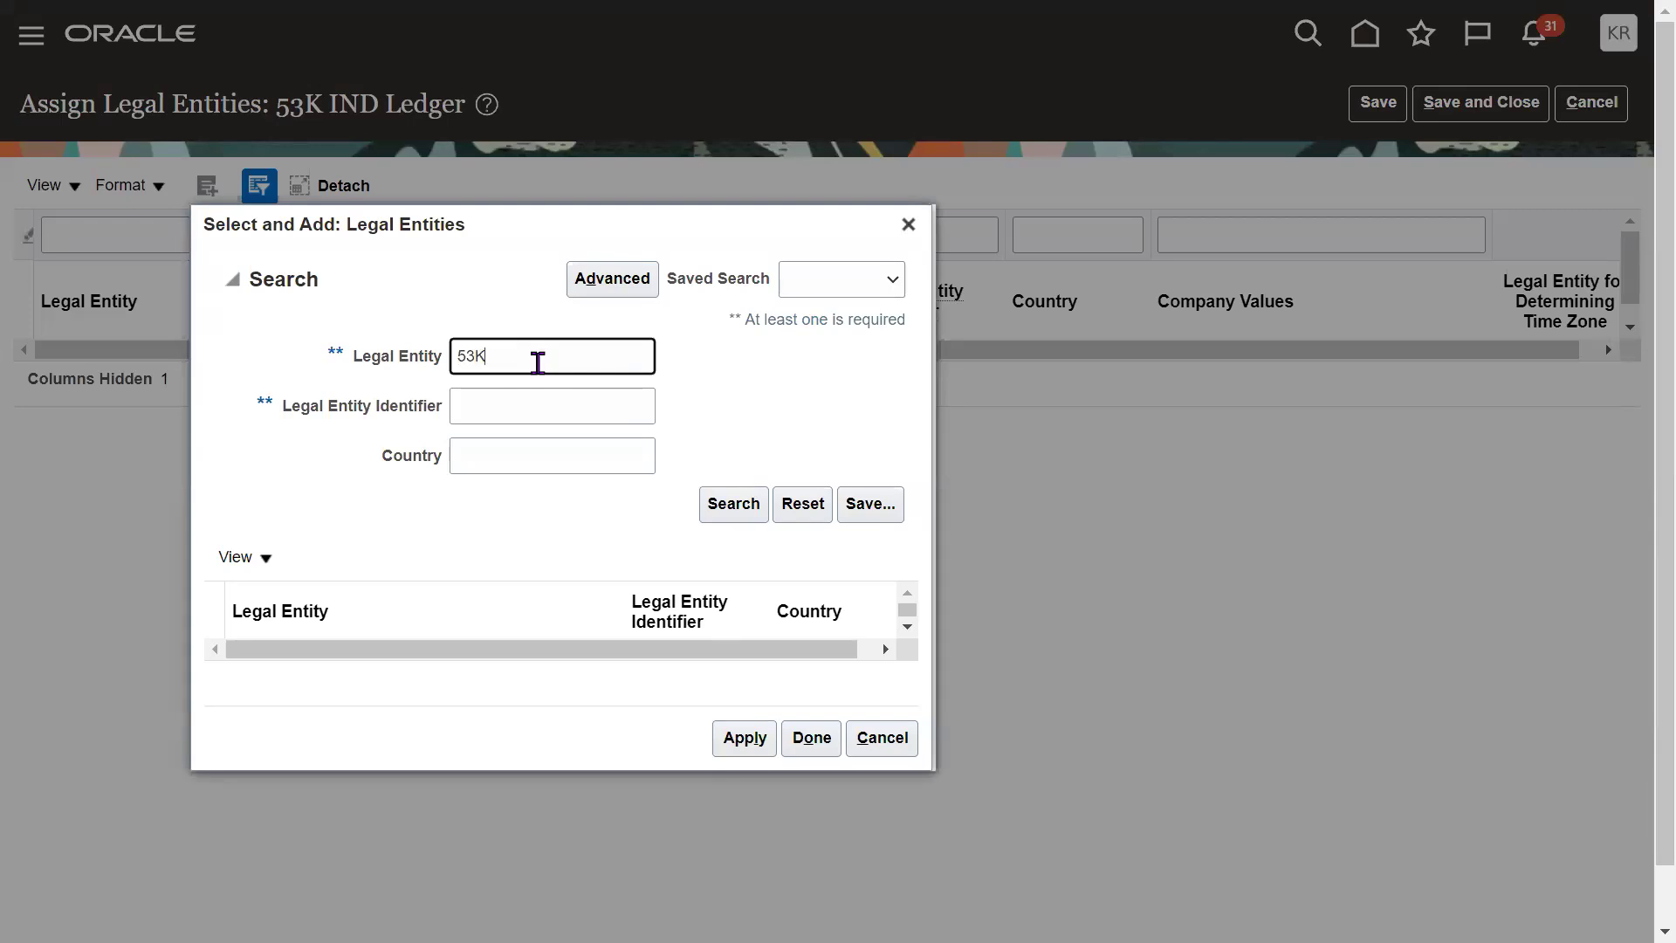
key(Return)
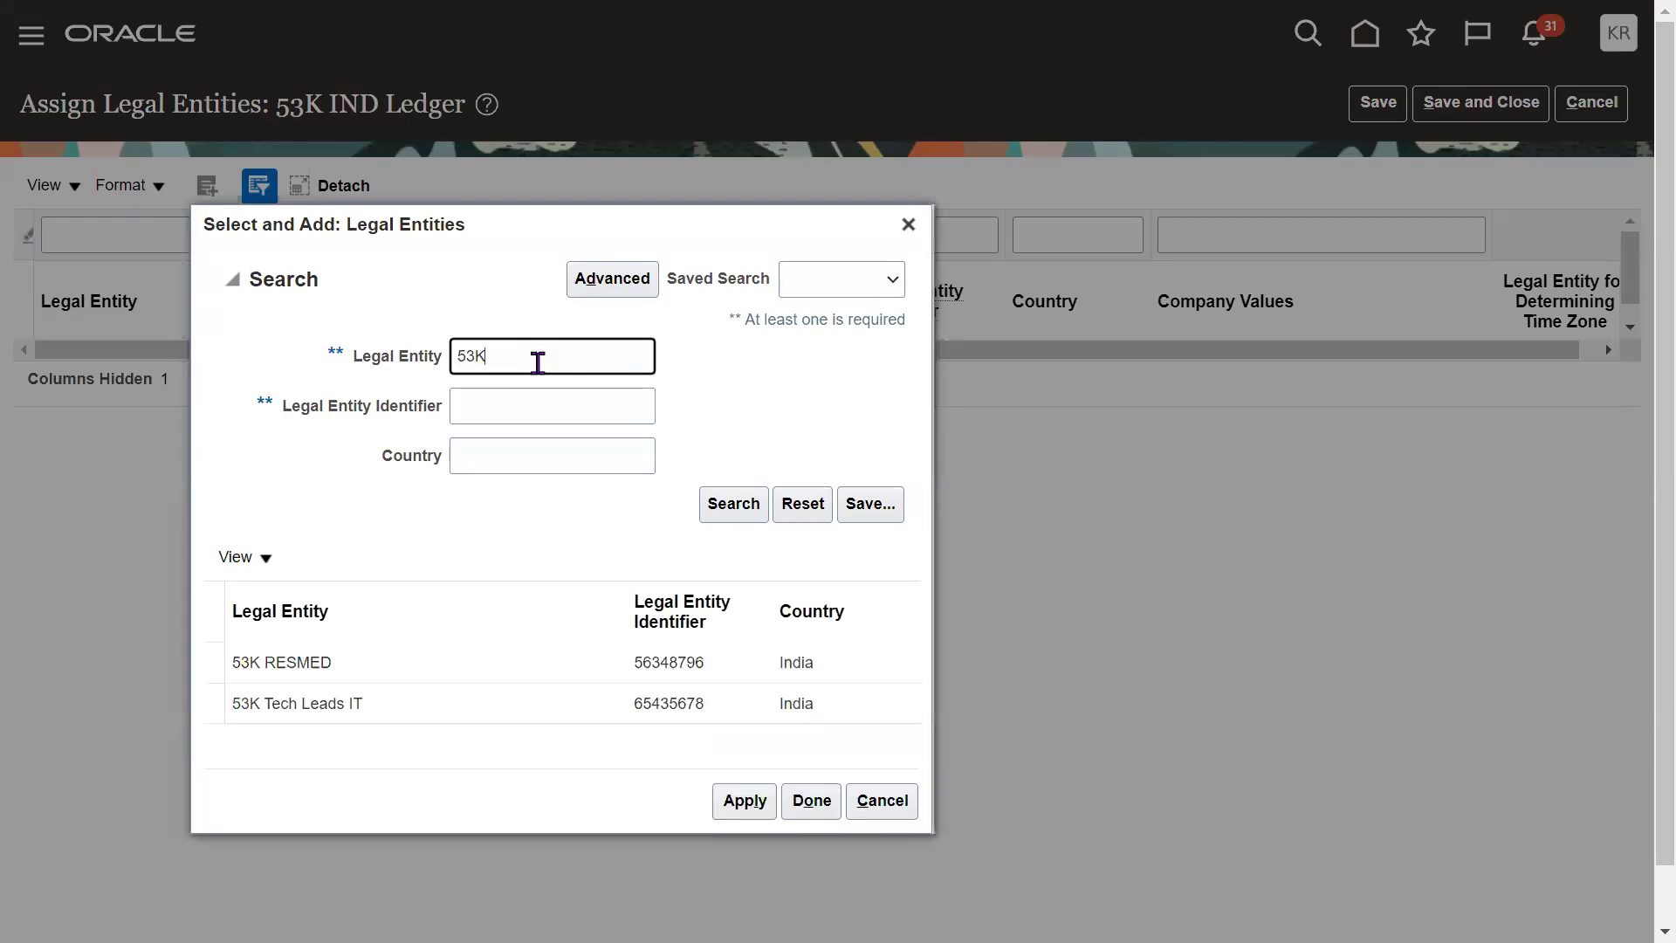
click(453, 699)
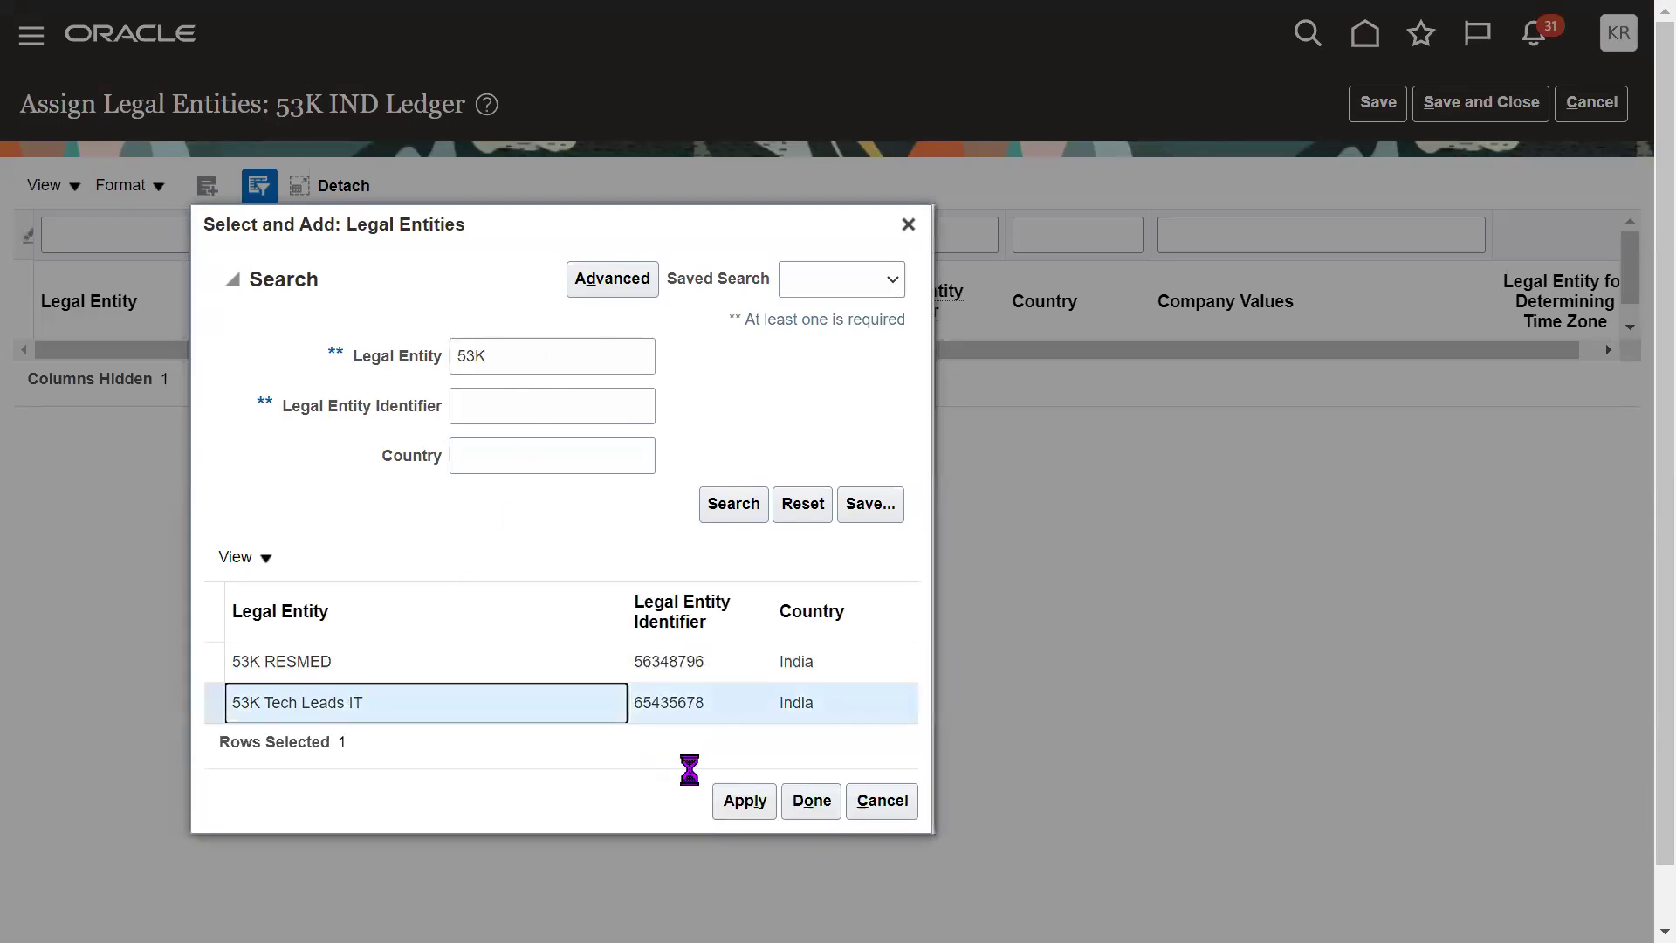
click(729, 796)
click(809, 799)
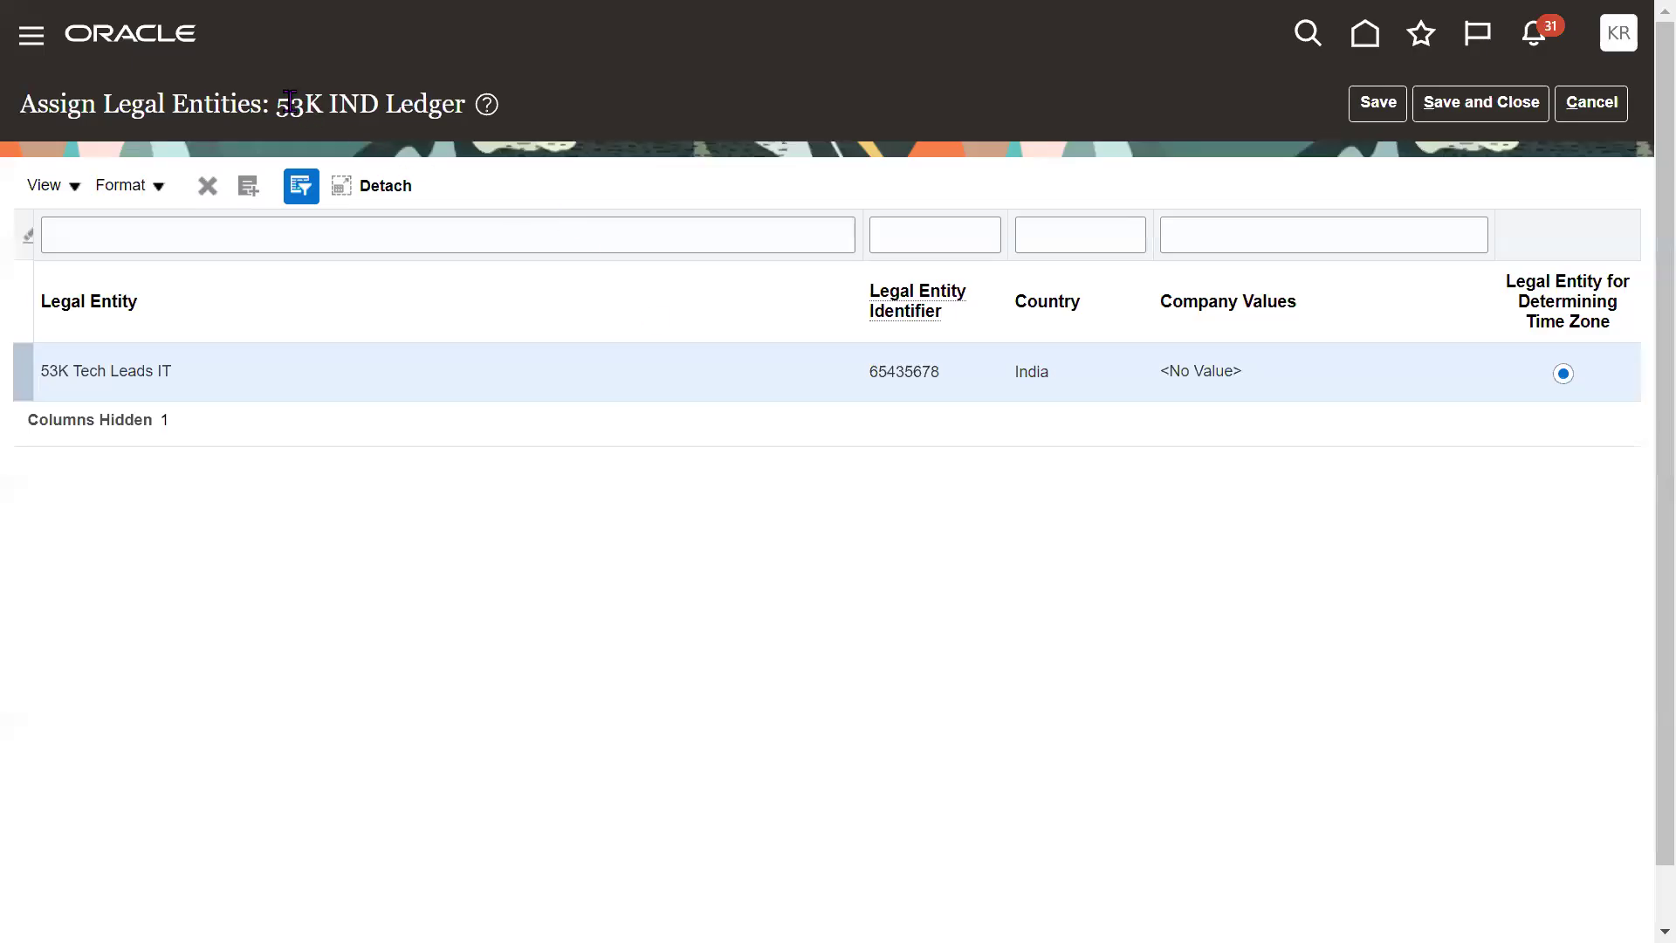
- Highlight the ledger name and the assigned legal entity 53K Tech Leads IT, and save and close the assignment
drag(288, 97, 467, 105)
double_click(98, 389)
triple_click(101, 398)
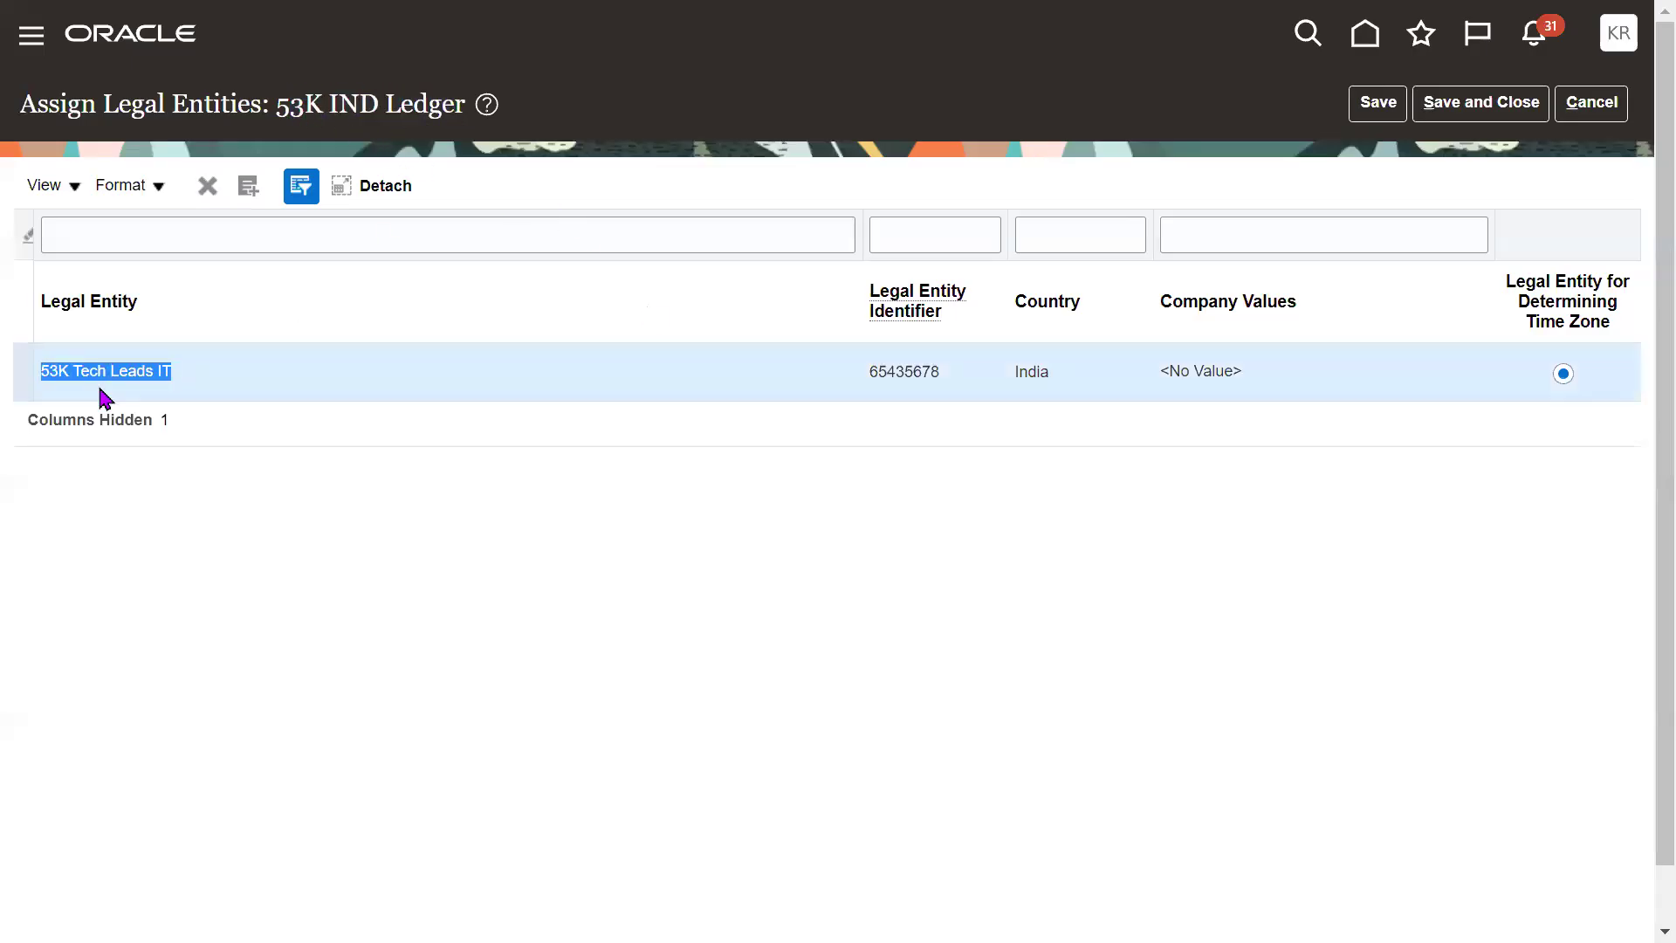
drag(289, 103, 427, 102)
triple_click(428, 102)
click(427, 102)
triple_click(428, 102)
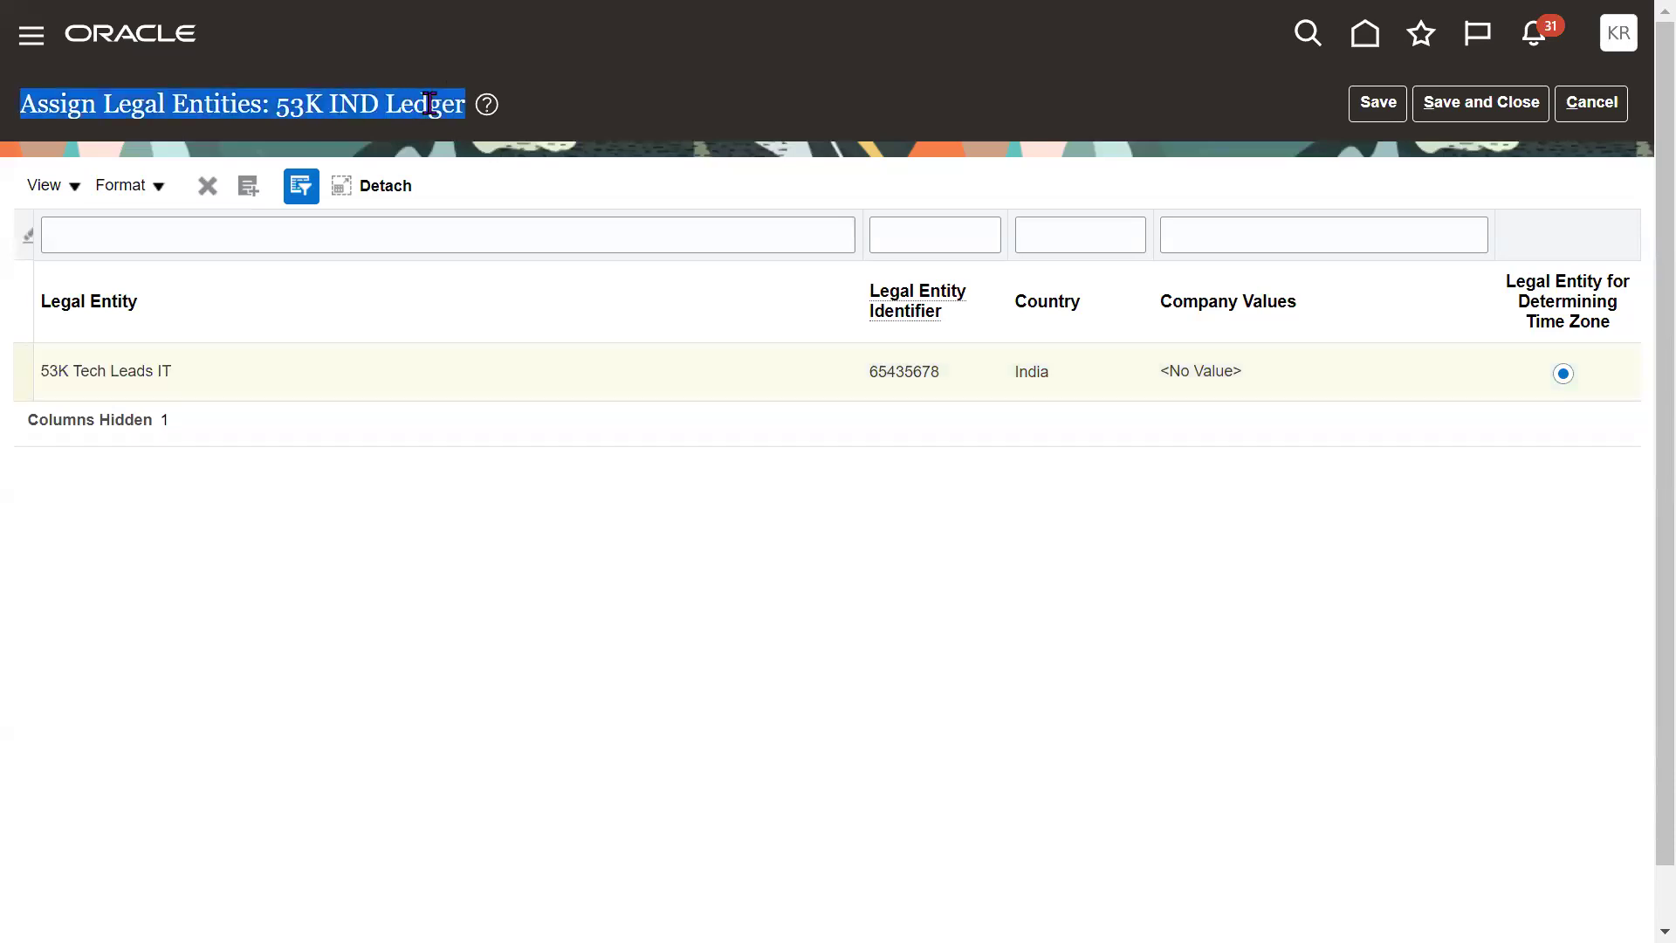
triple_click(129, 377)
click(673, 518)
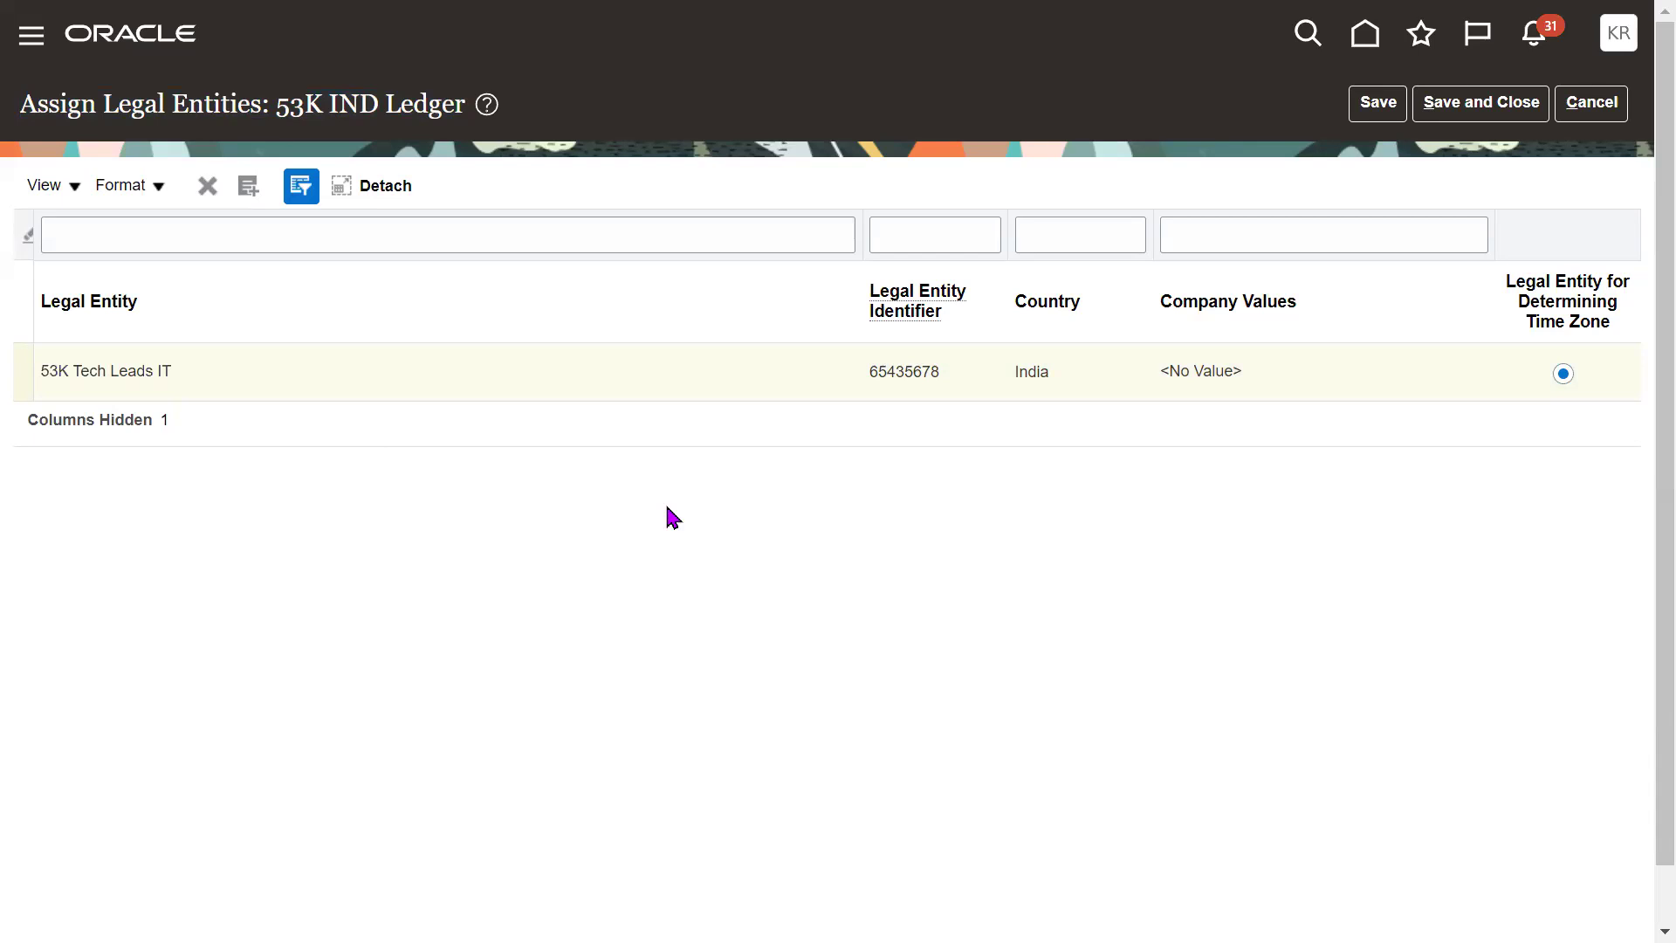
click(1467, 103)
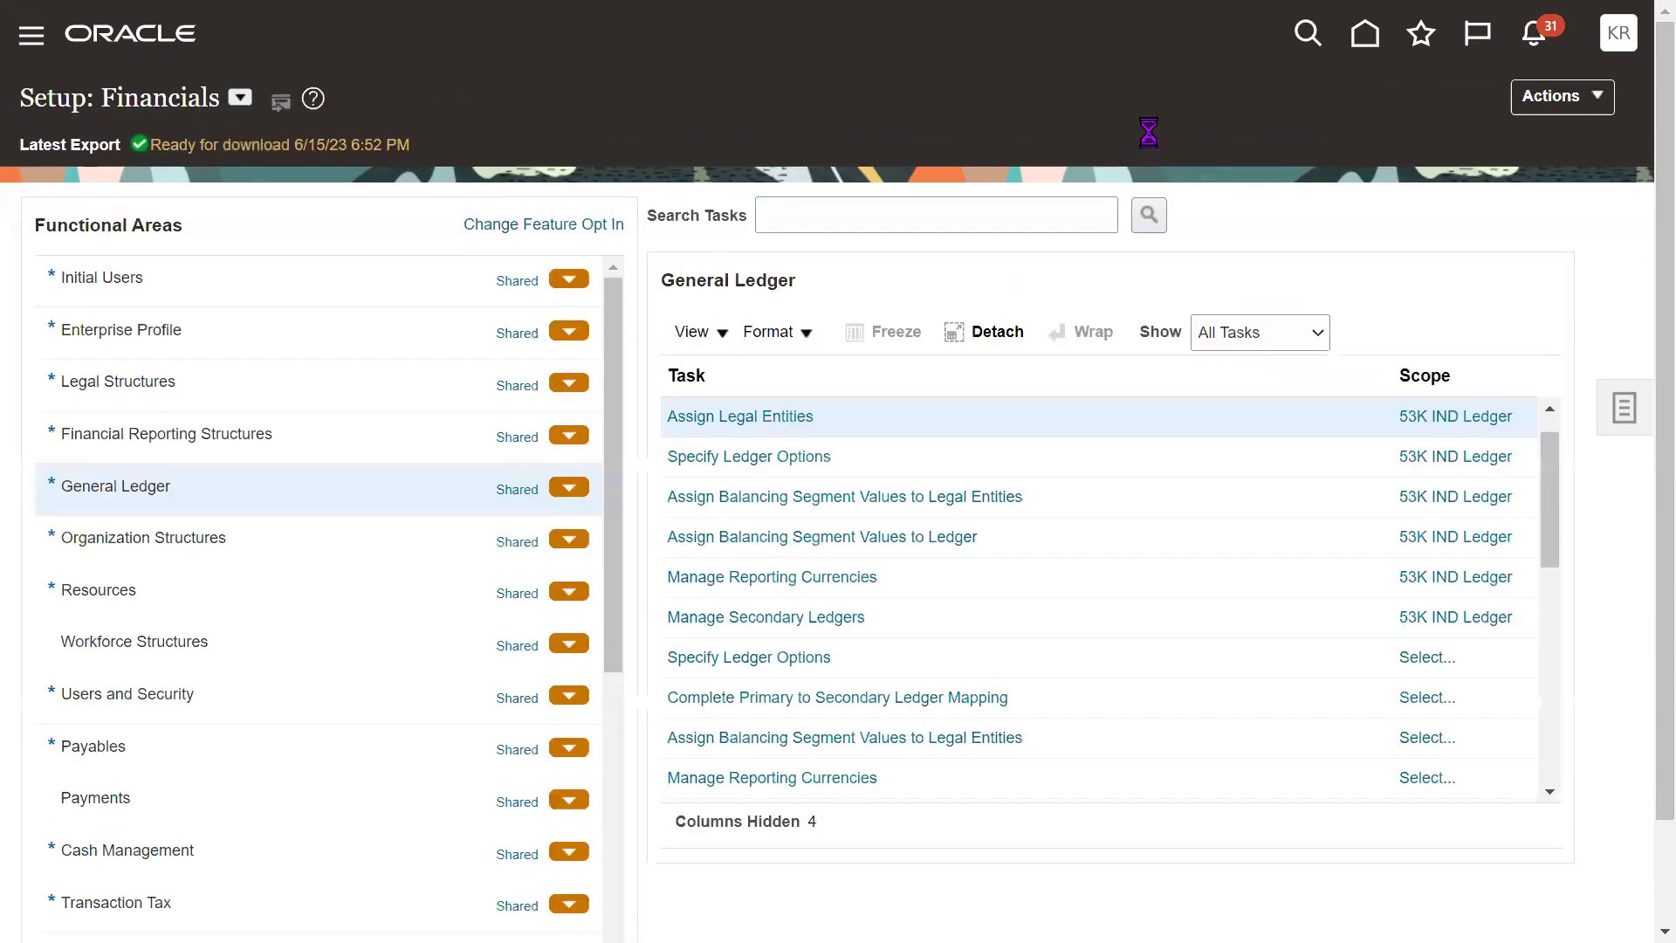
- Switch to the 2023 SCM Setups Sheet in Google Sheets and find the ledger setup tasks on the Basics sheet
key(F11)
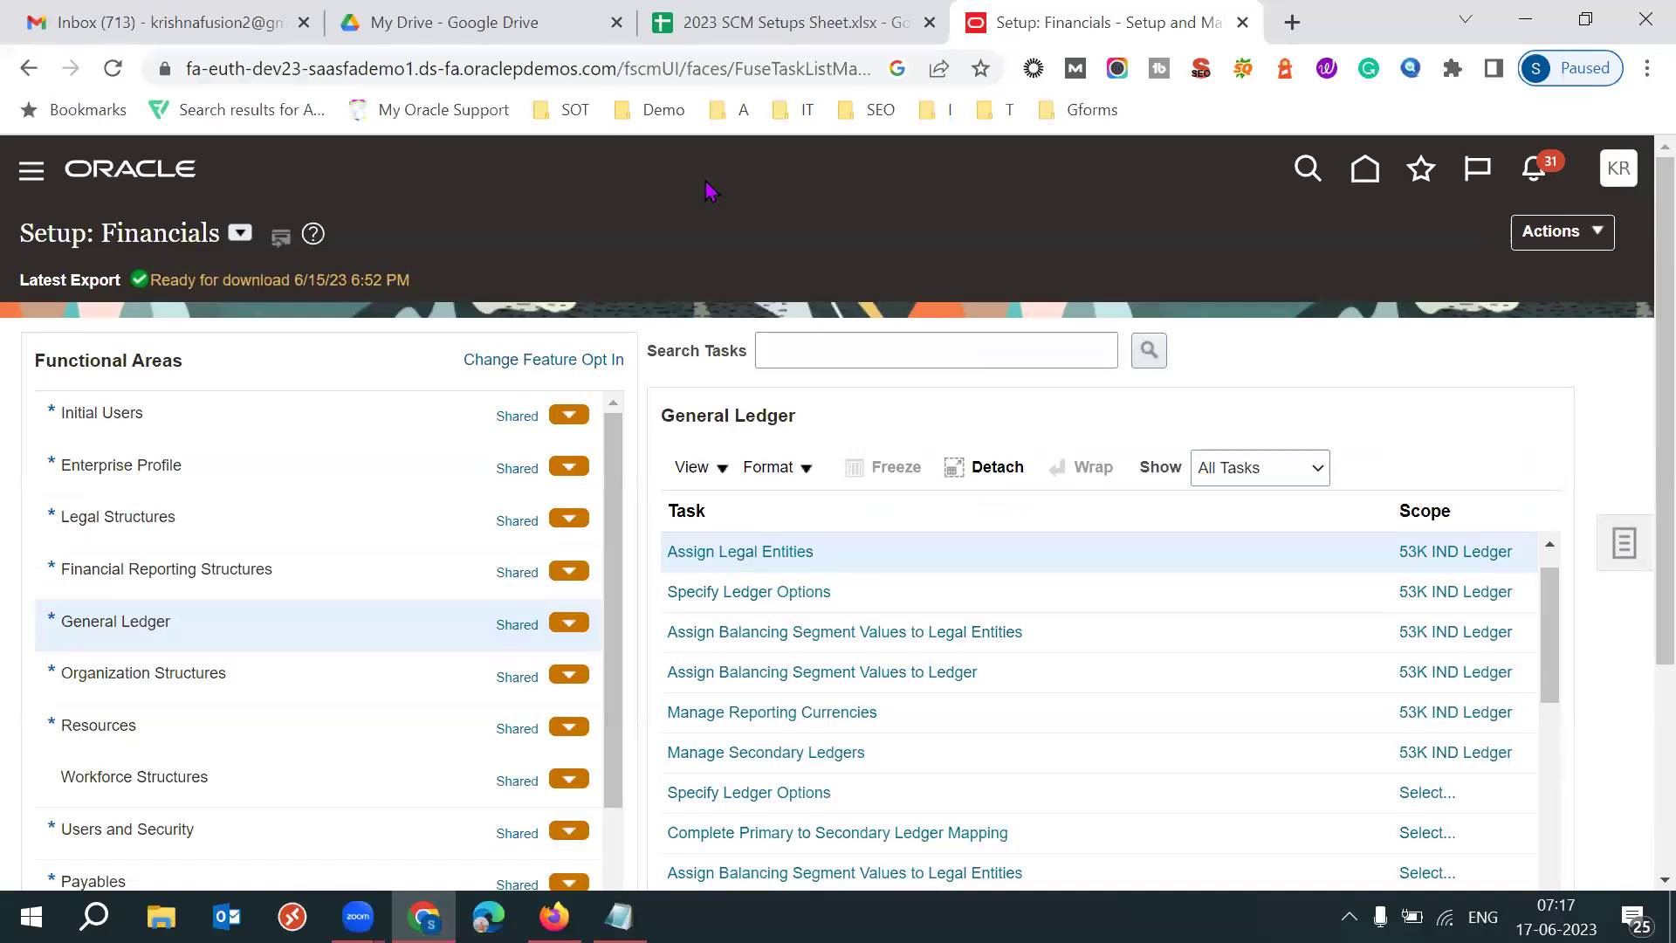
key(ctrl+shift+Tab)
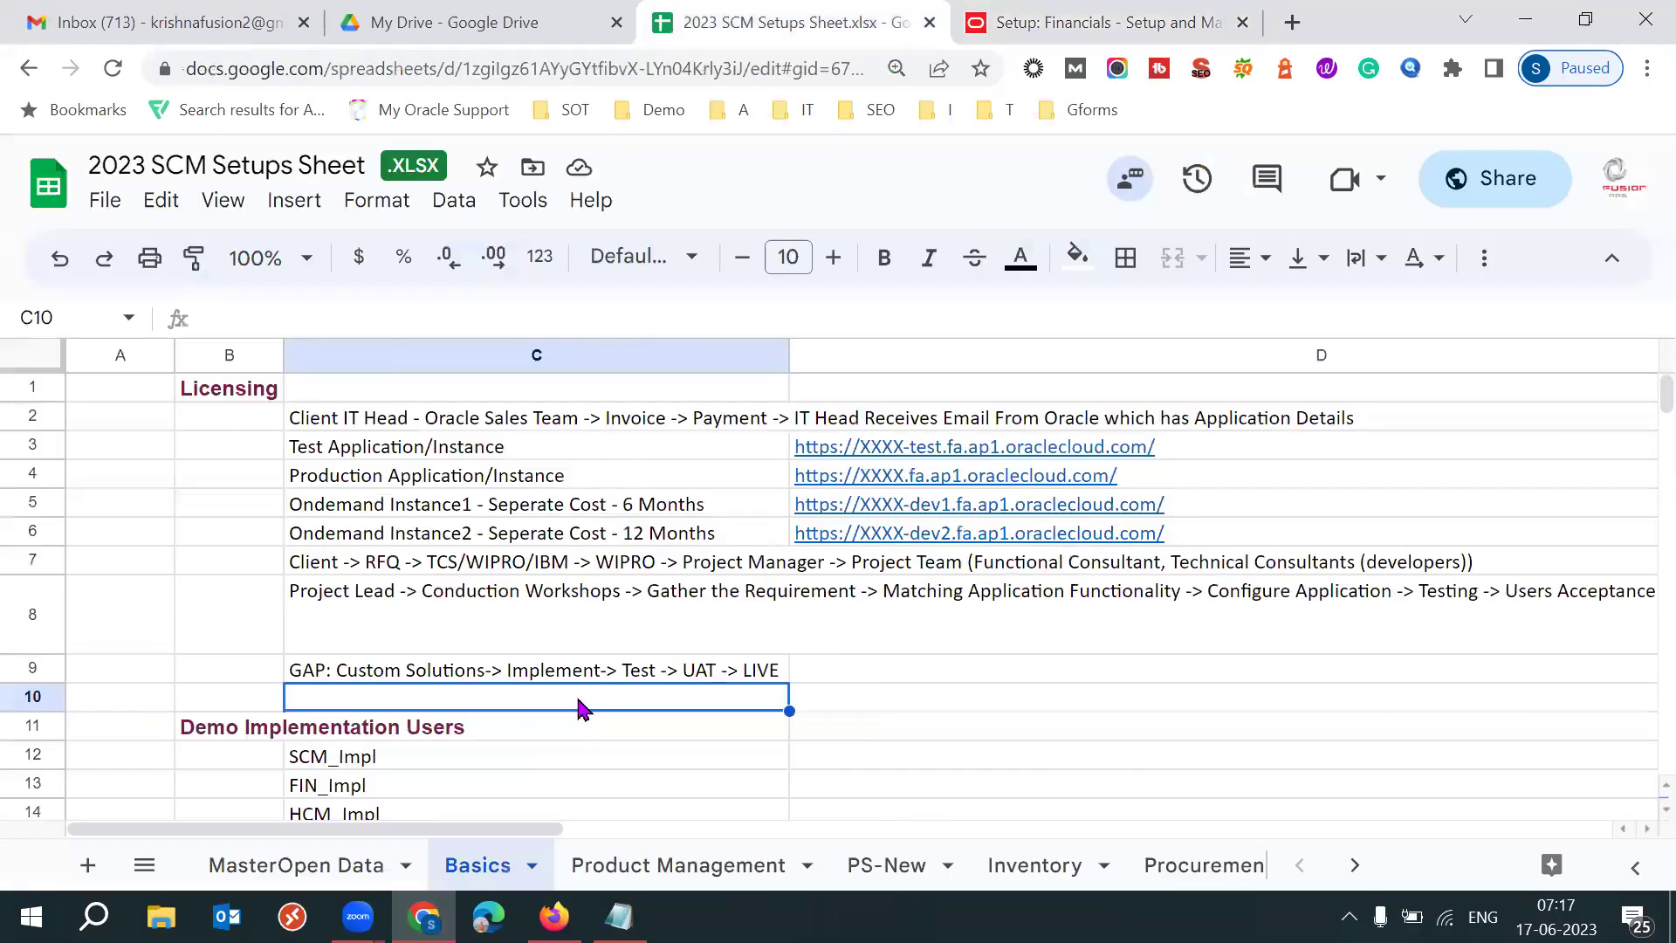
key(Up)
key(Up)
key(Up)
key(Up)
key(Up)
key(Up)
key(Up)
key(Up)
key(Up)
key(Up)
key(Up)
key(Up)
key(Up)
key(Up)
key(Up)
key(Up)
key(Up)
key(Up)
key(Up)
key(Up)
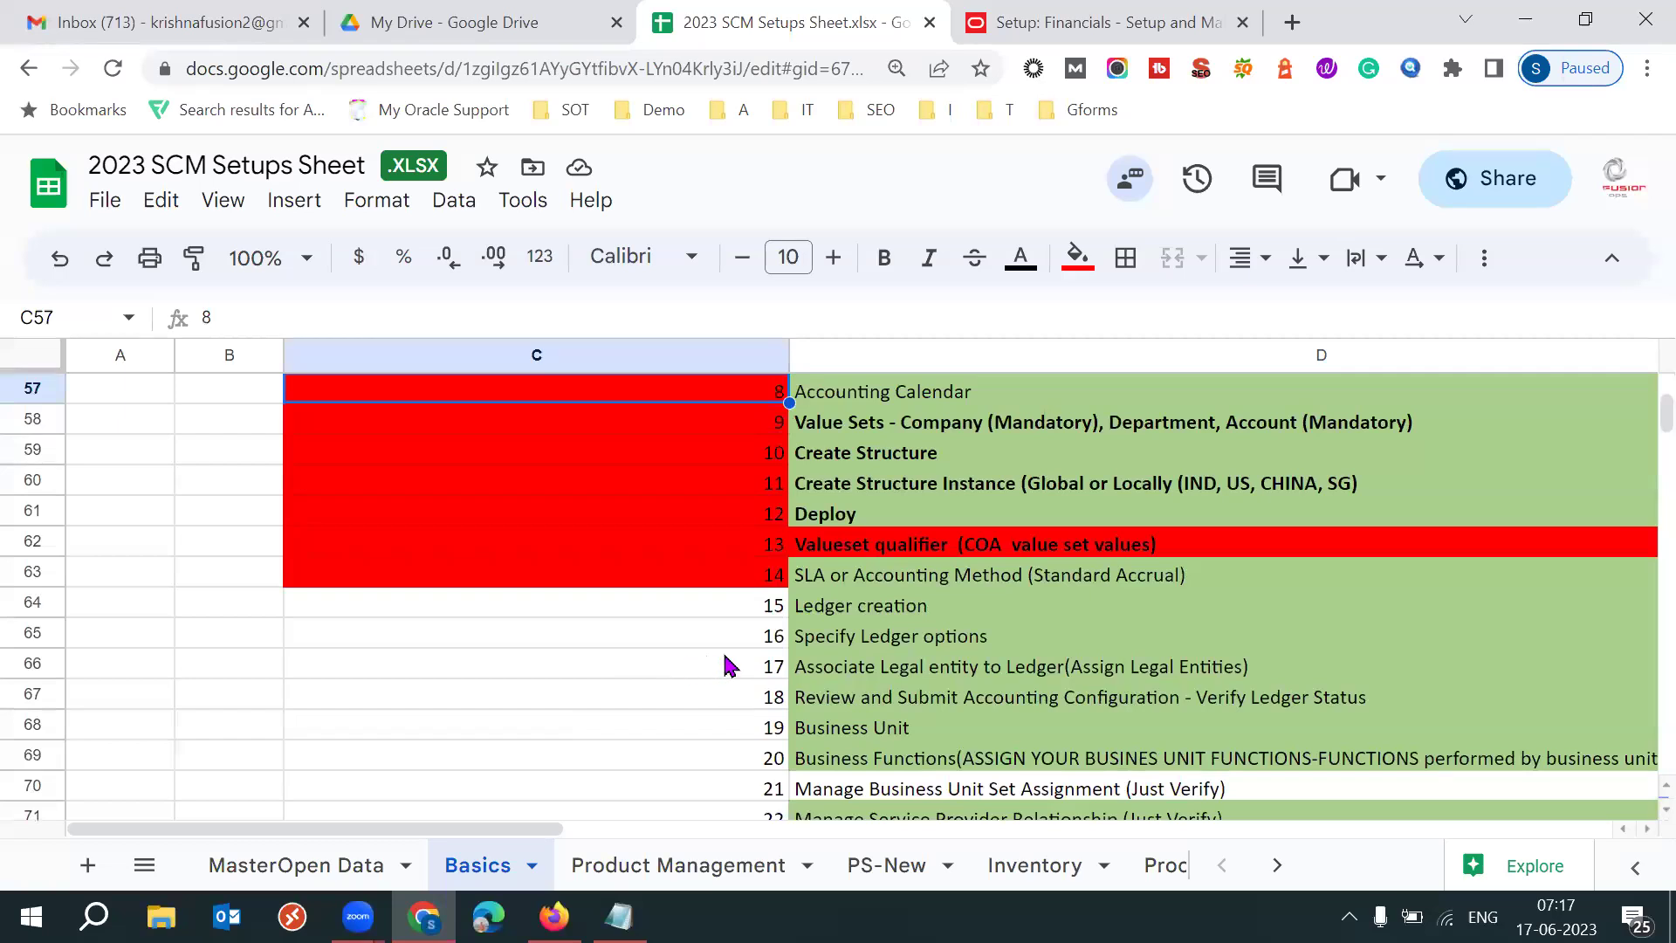
- Select the numbers of setup tasks 15 to 17, from Ledger creation to Associate Legal entity to Ledger, in C64:C66
click(758, 611)
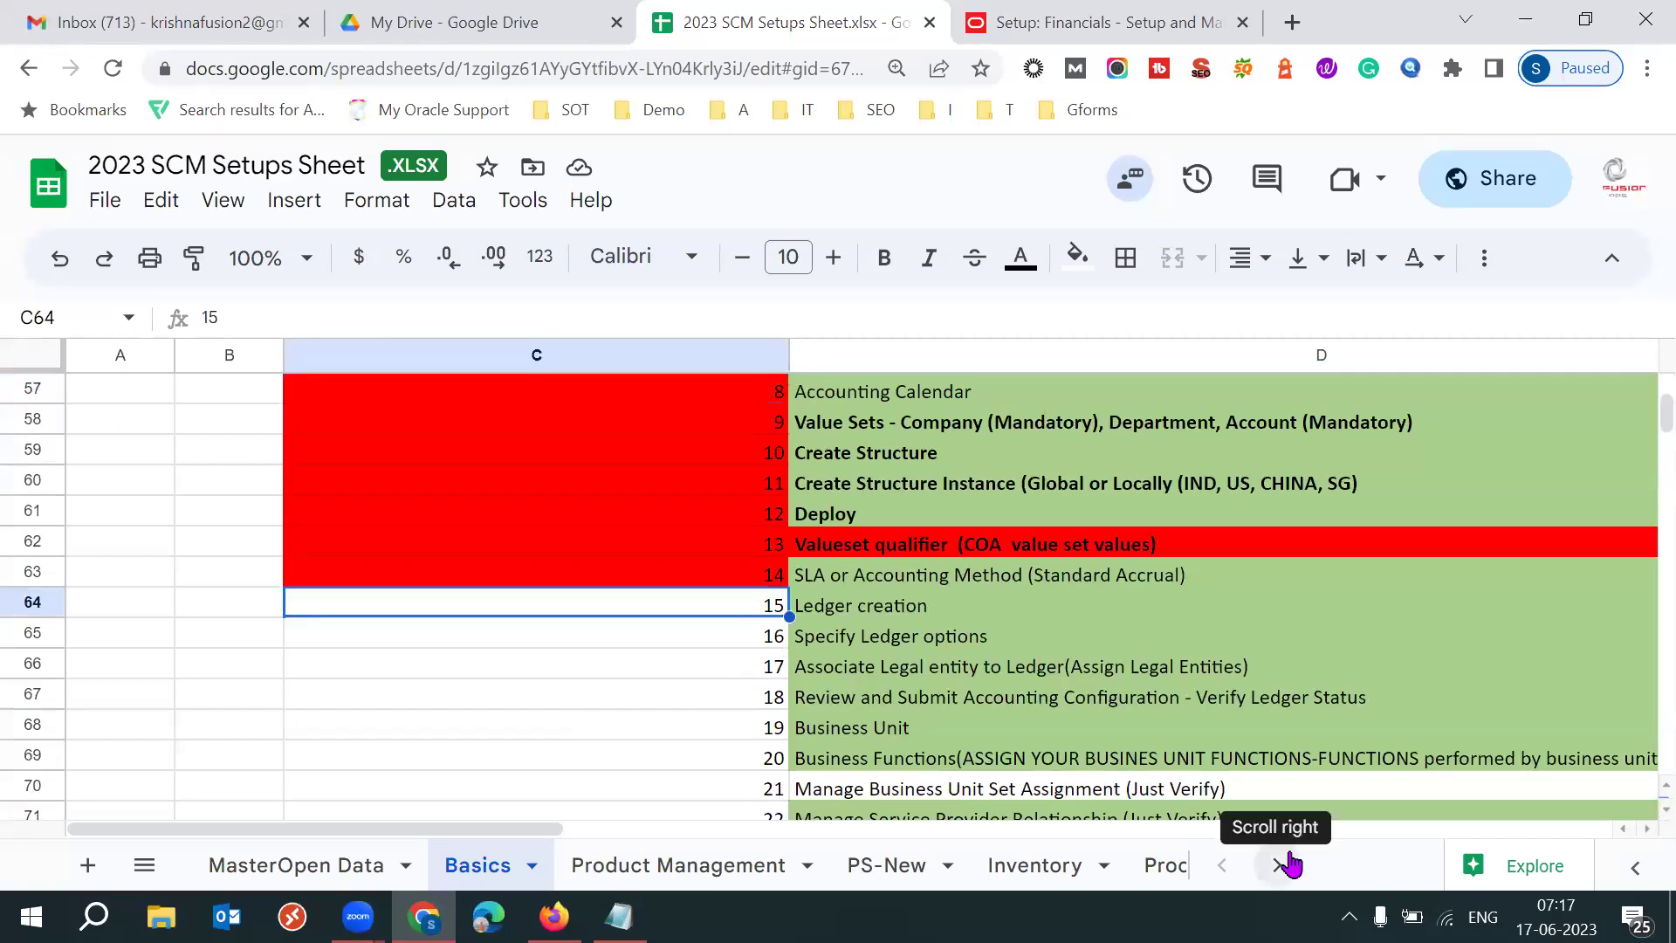
key(shift+Down)
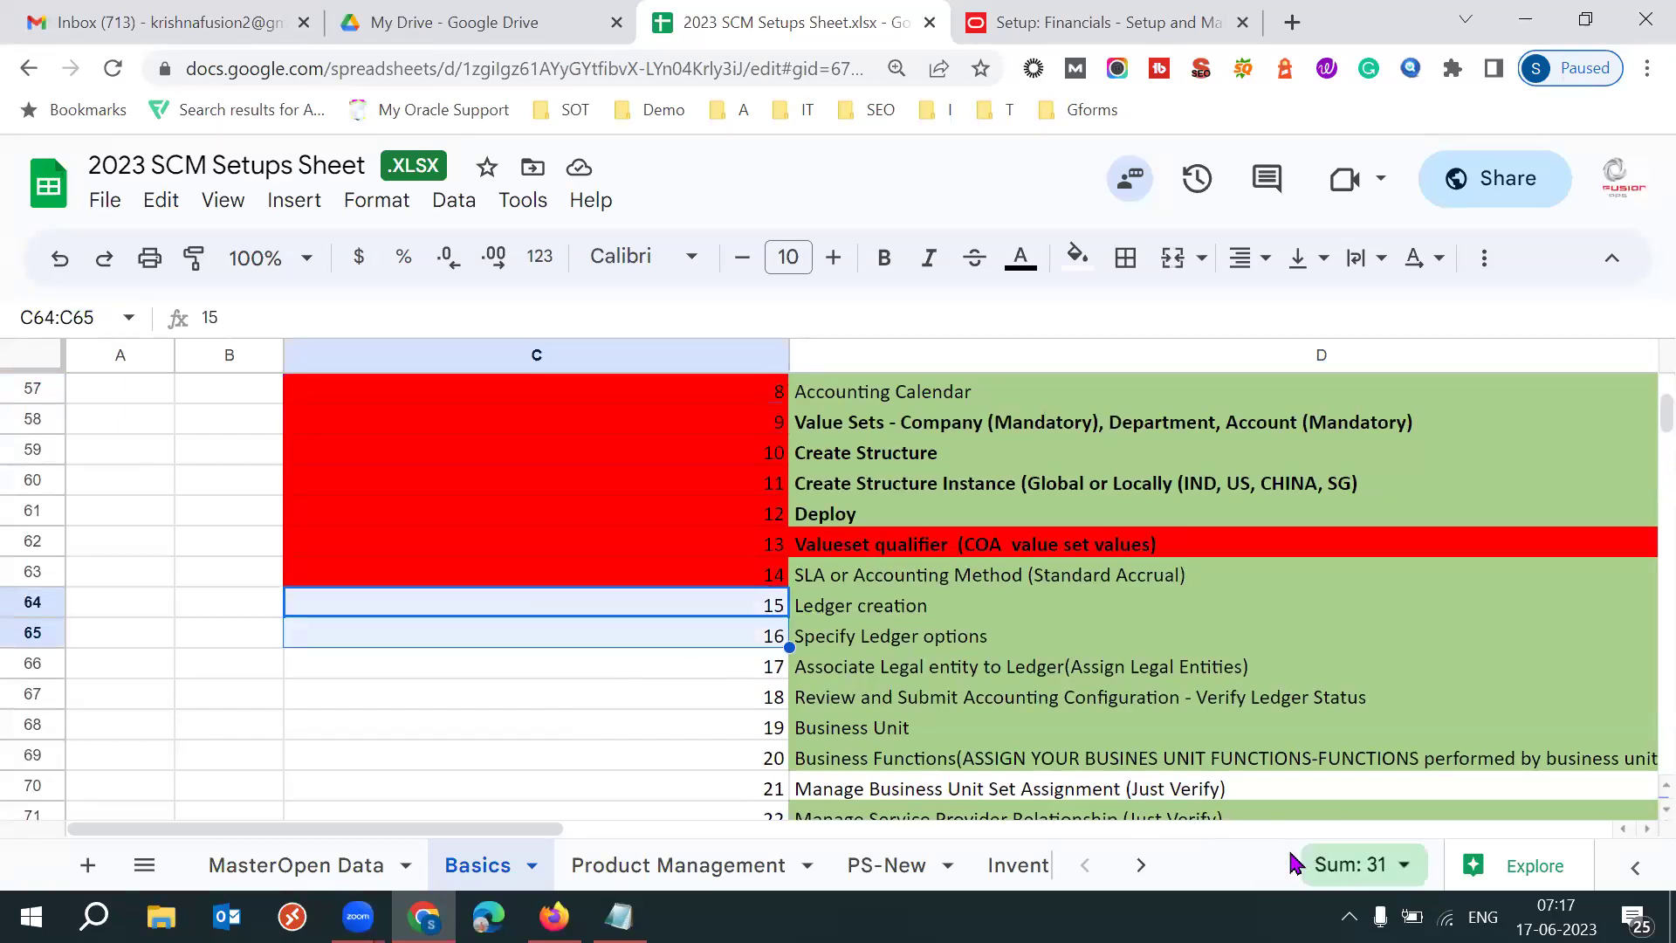
key(shift+Down)
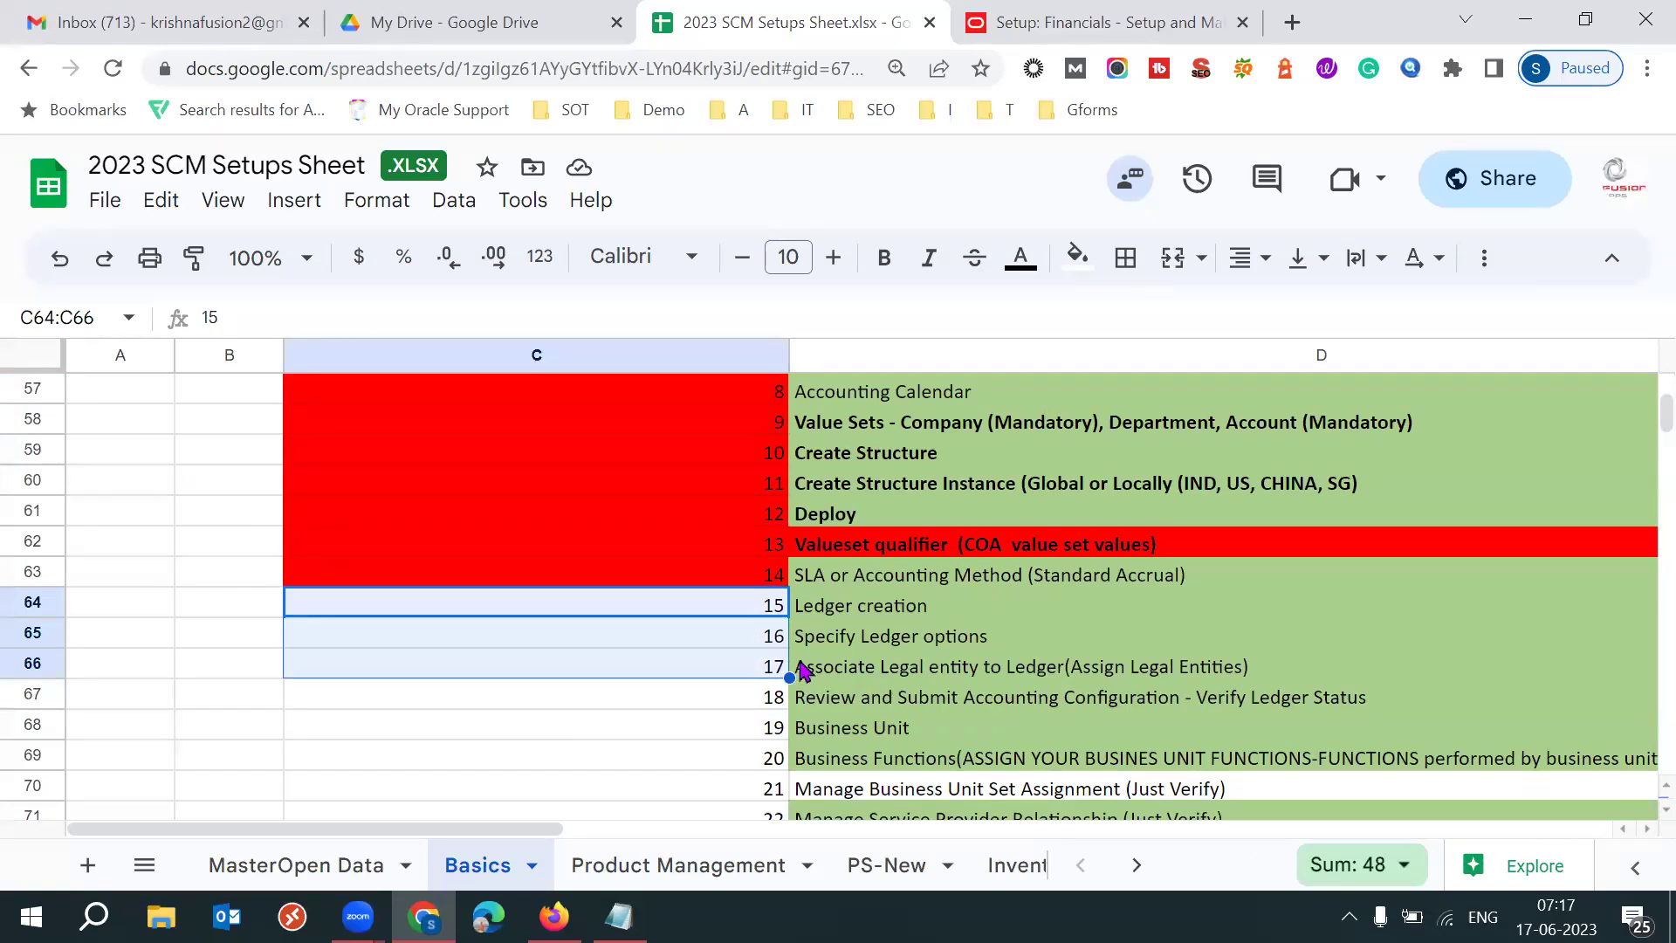
- Select the setup task numbers from 17 back up to 1 in C50:C66 to review the tasks covered
click(739, 670)
key(shift+Up)
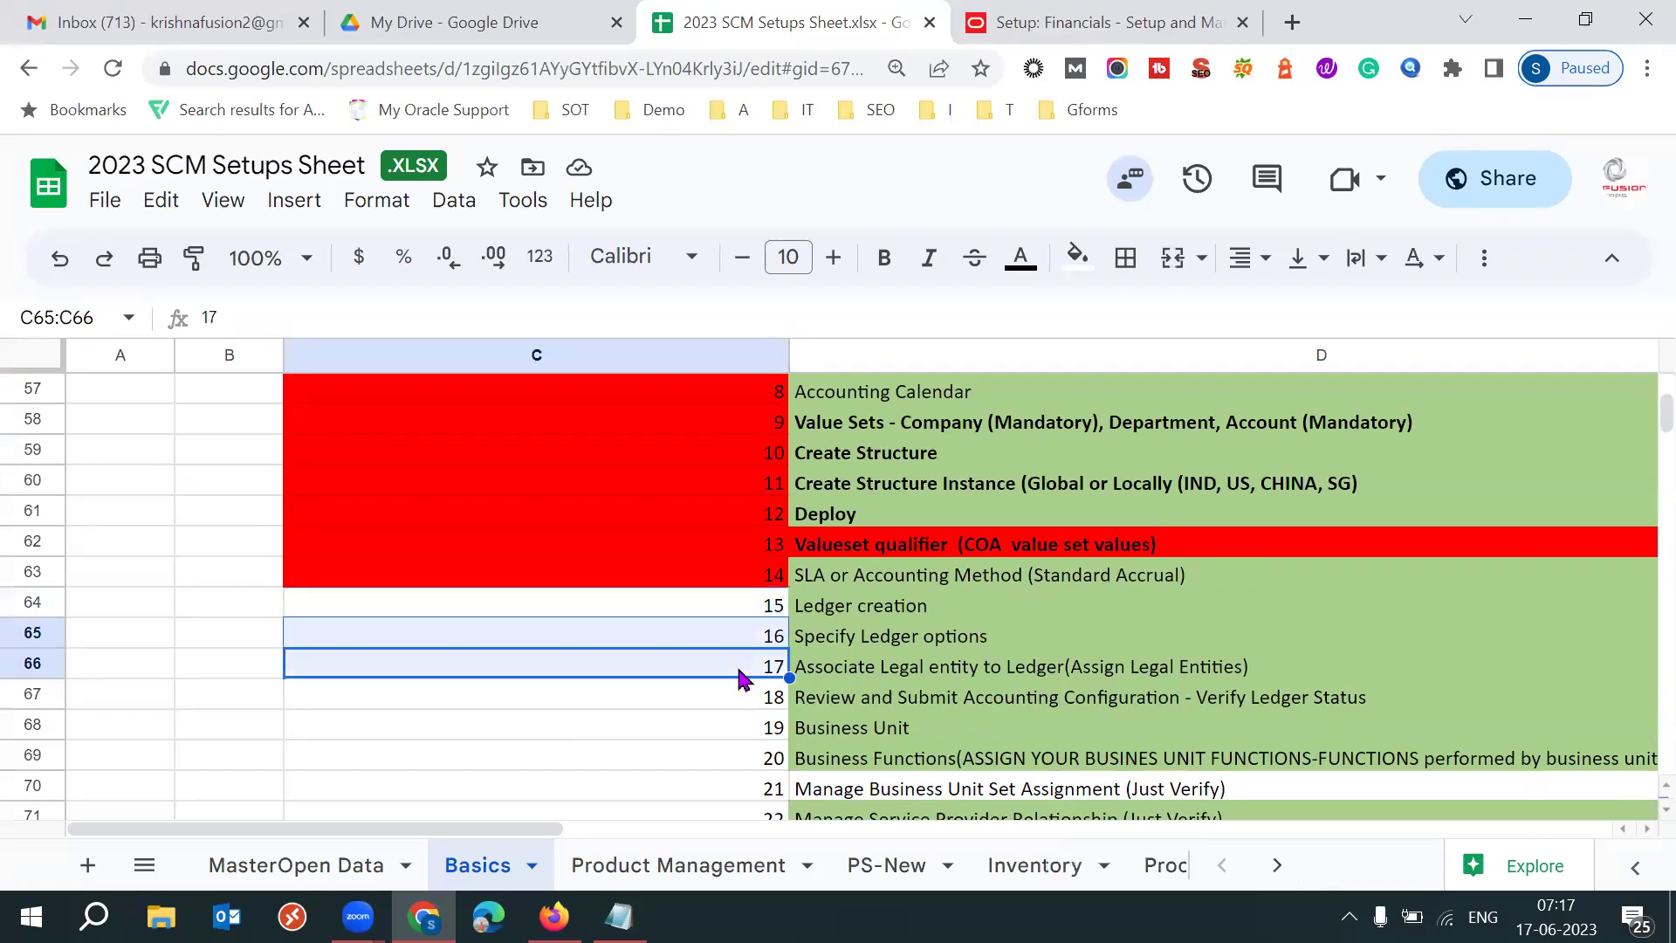
key(ctrl+shift+Up)
key(ctrl+shift+Up)
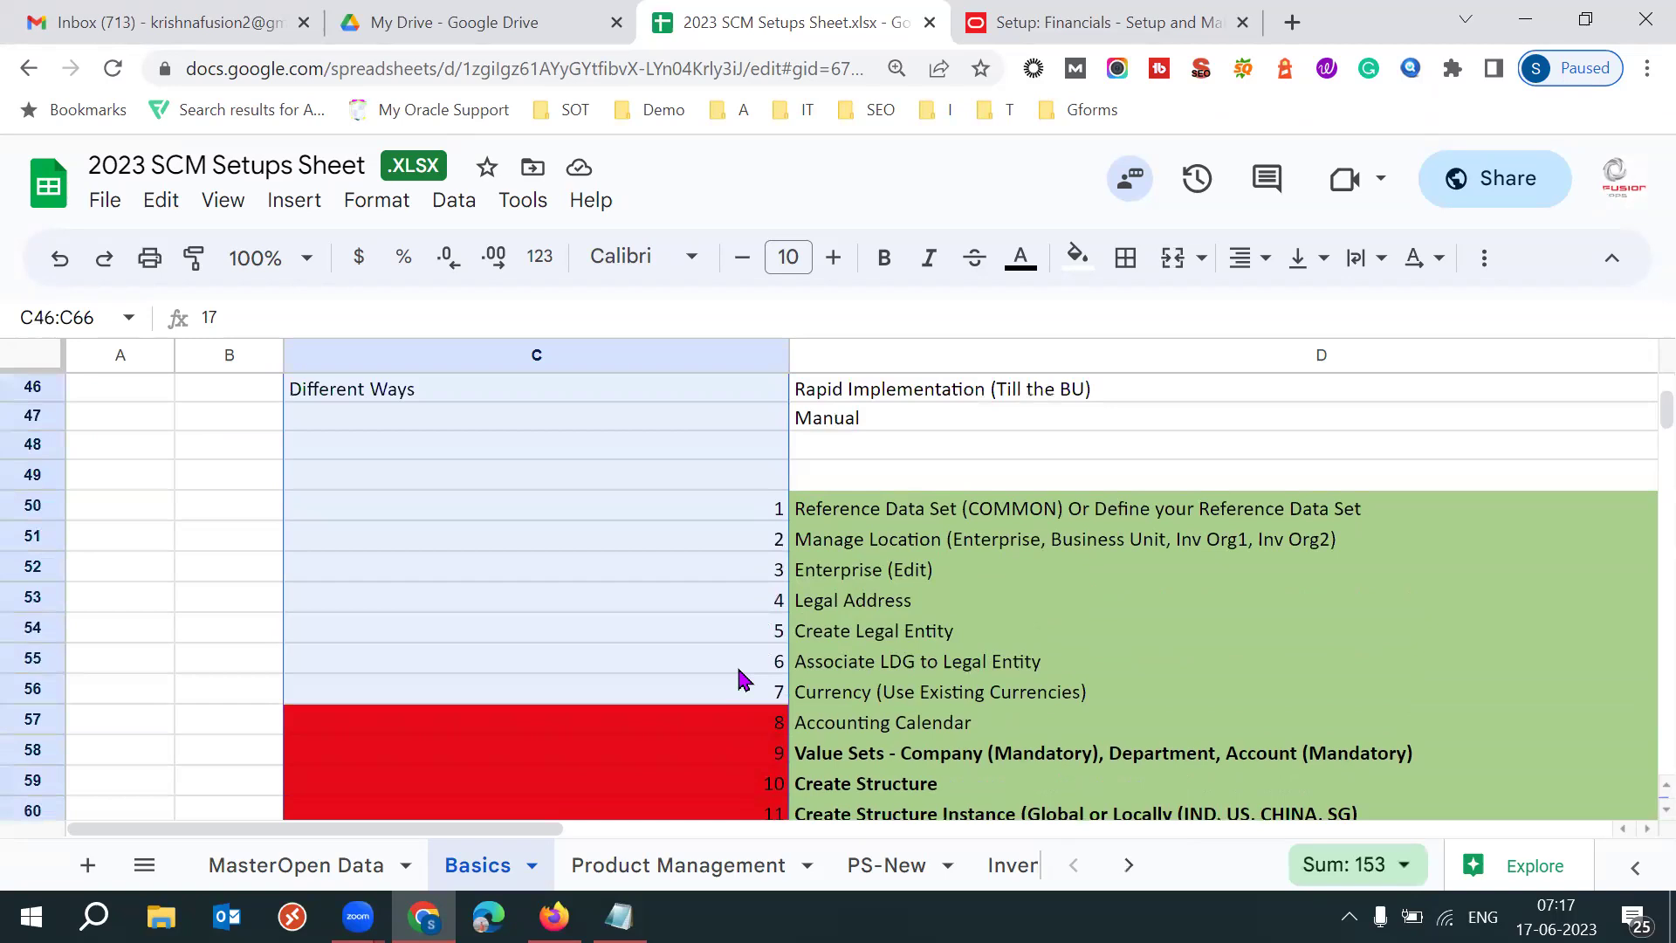
key(shift+Down)
key(shift+Down)
key(shift+Down)
key(shift+Down)
key(shift+Down)
key(shift+Up)
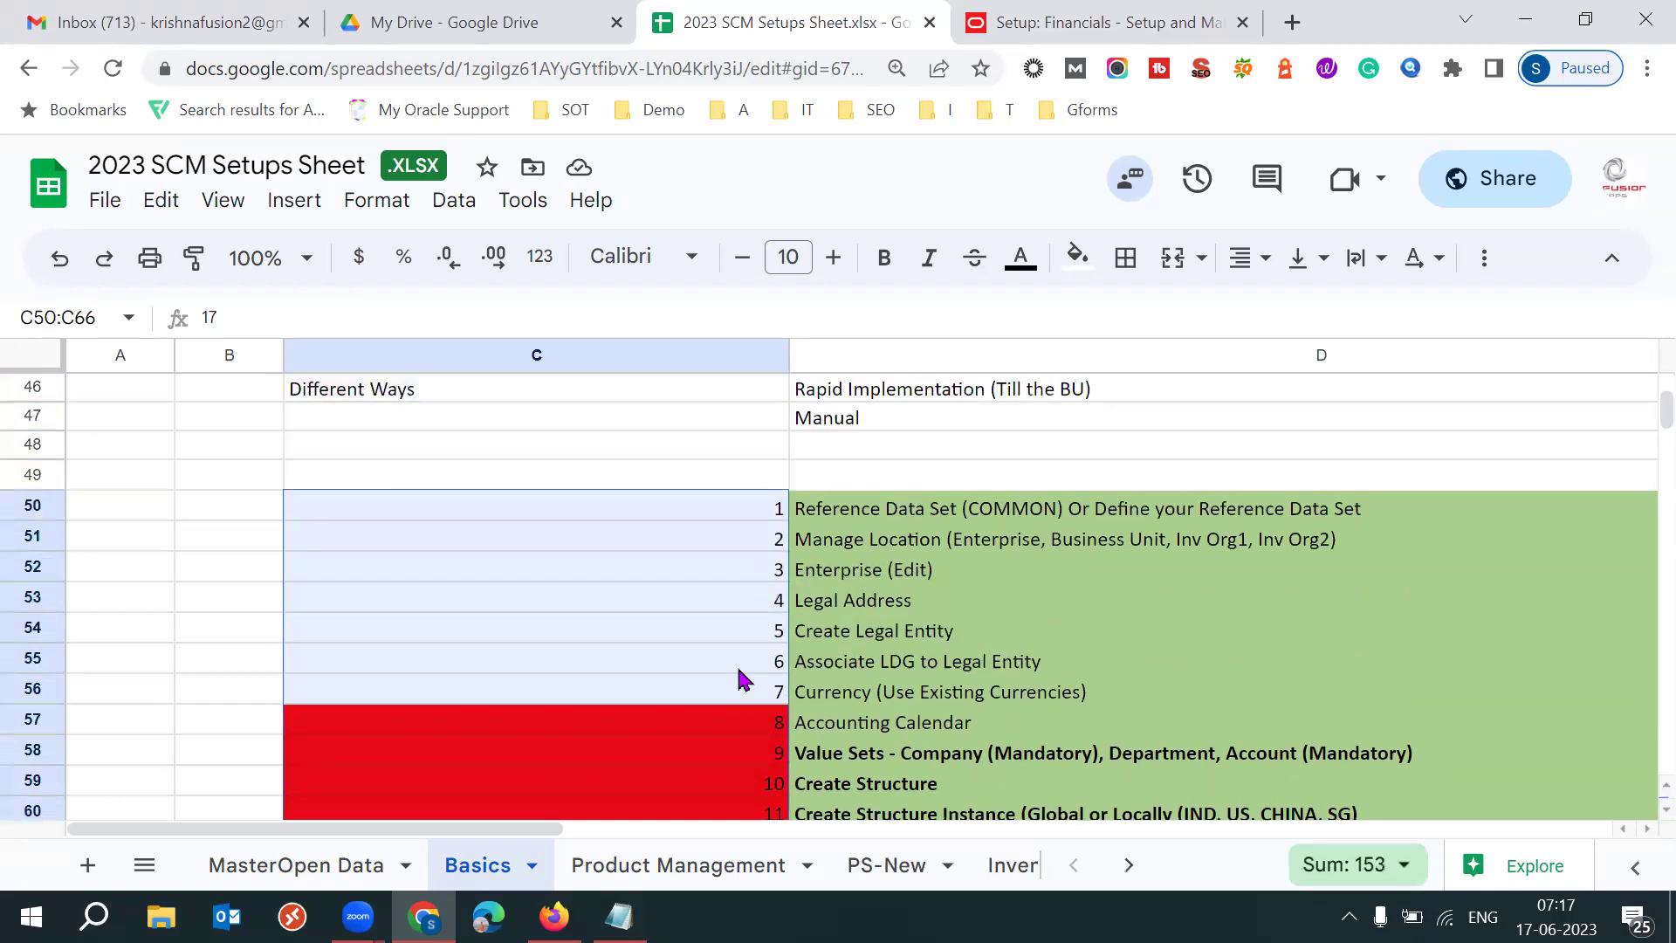
- Highlight LDG and Legal Entity within the Associate LDG to Legal Entity task in cell D55
click(867, 666)
key(Left)
key(Right)
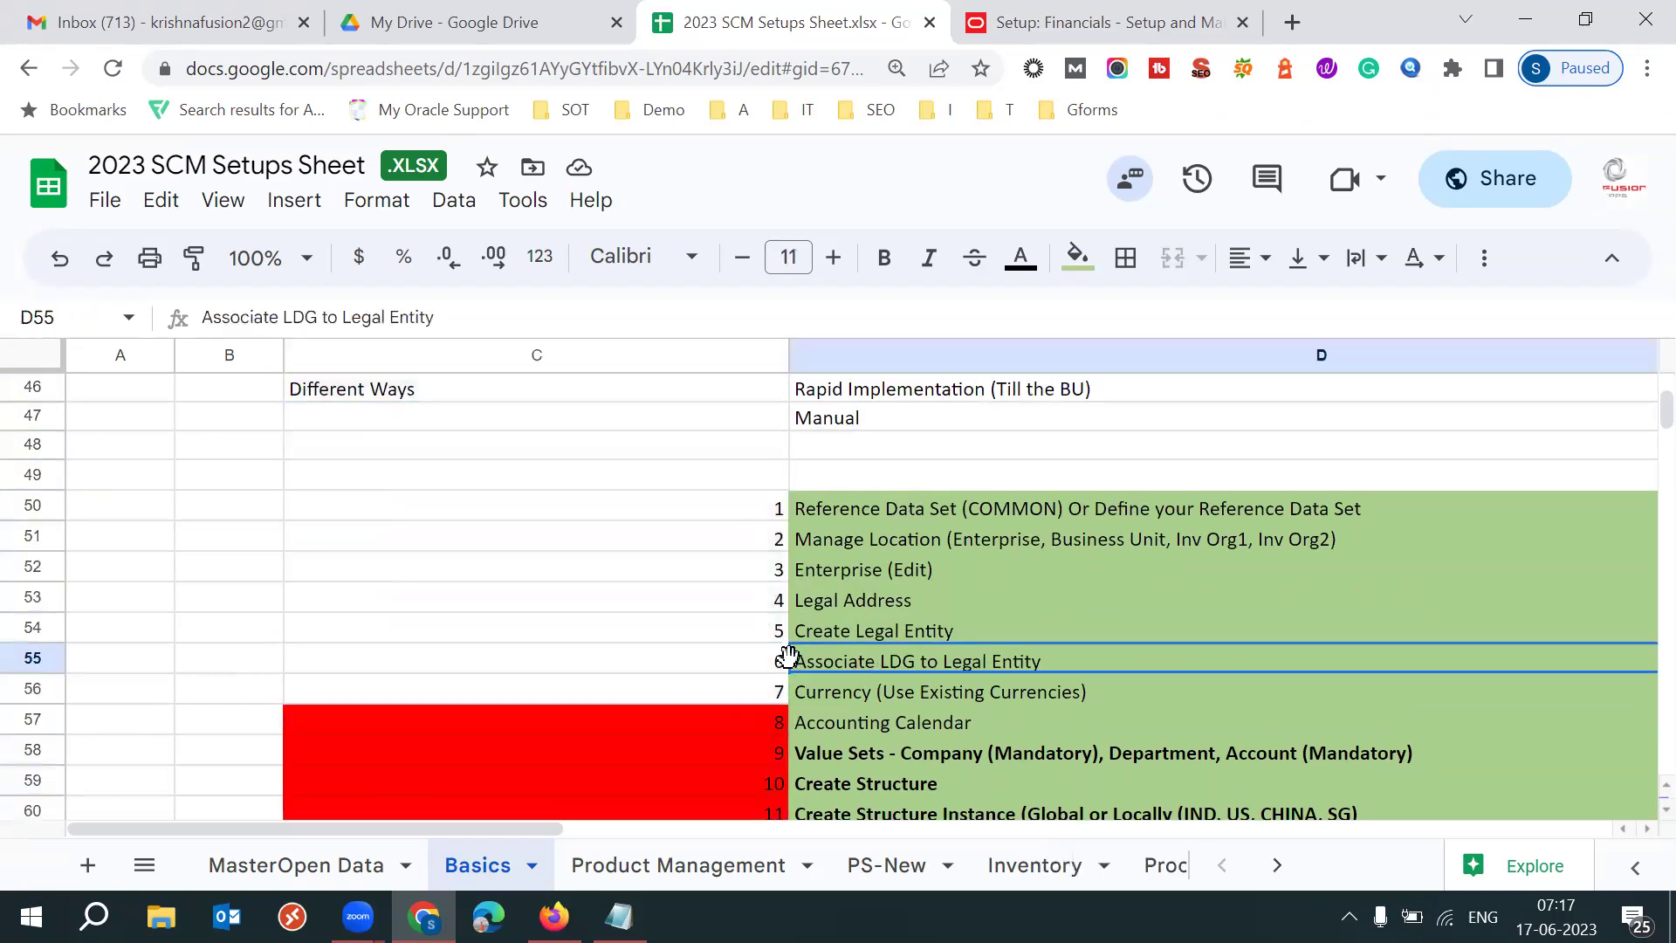
click(779, 672)
click(880, 673)
double_click(880, 665)
key(ctrl+a)
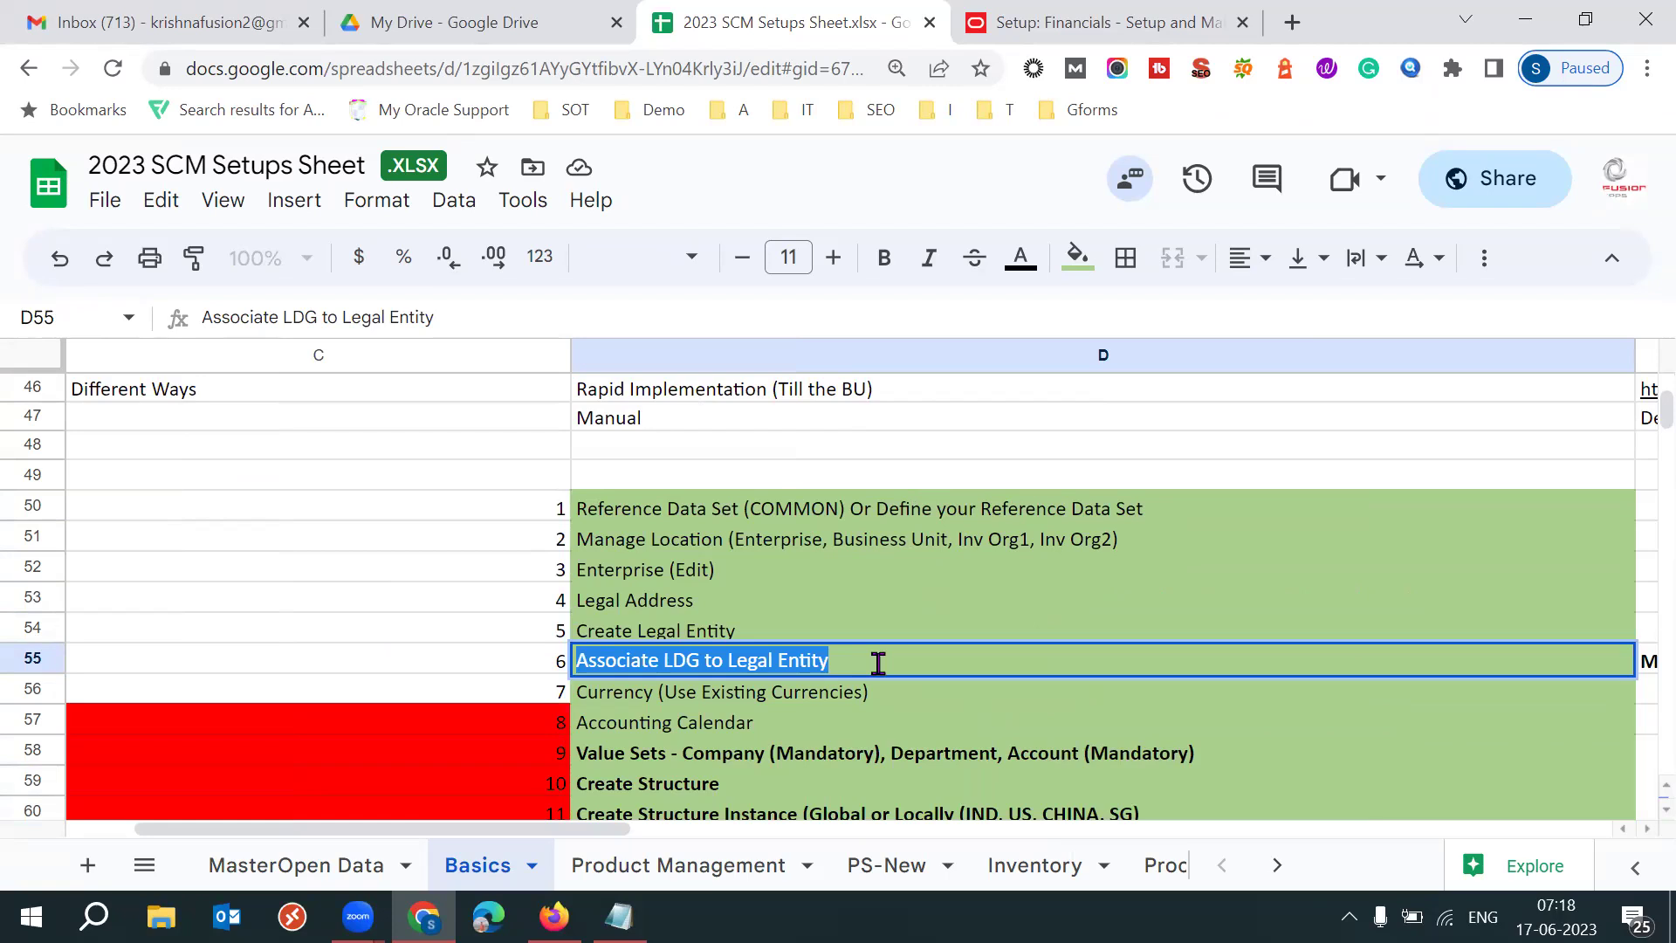
click(673, 660)
drag(661, 660, 701, 660)
click(888, 660)
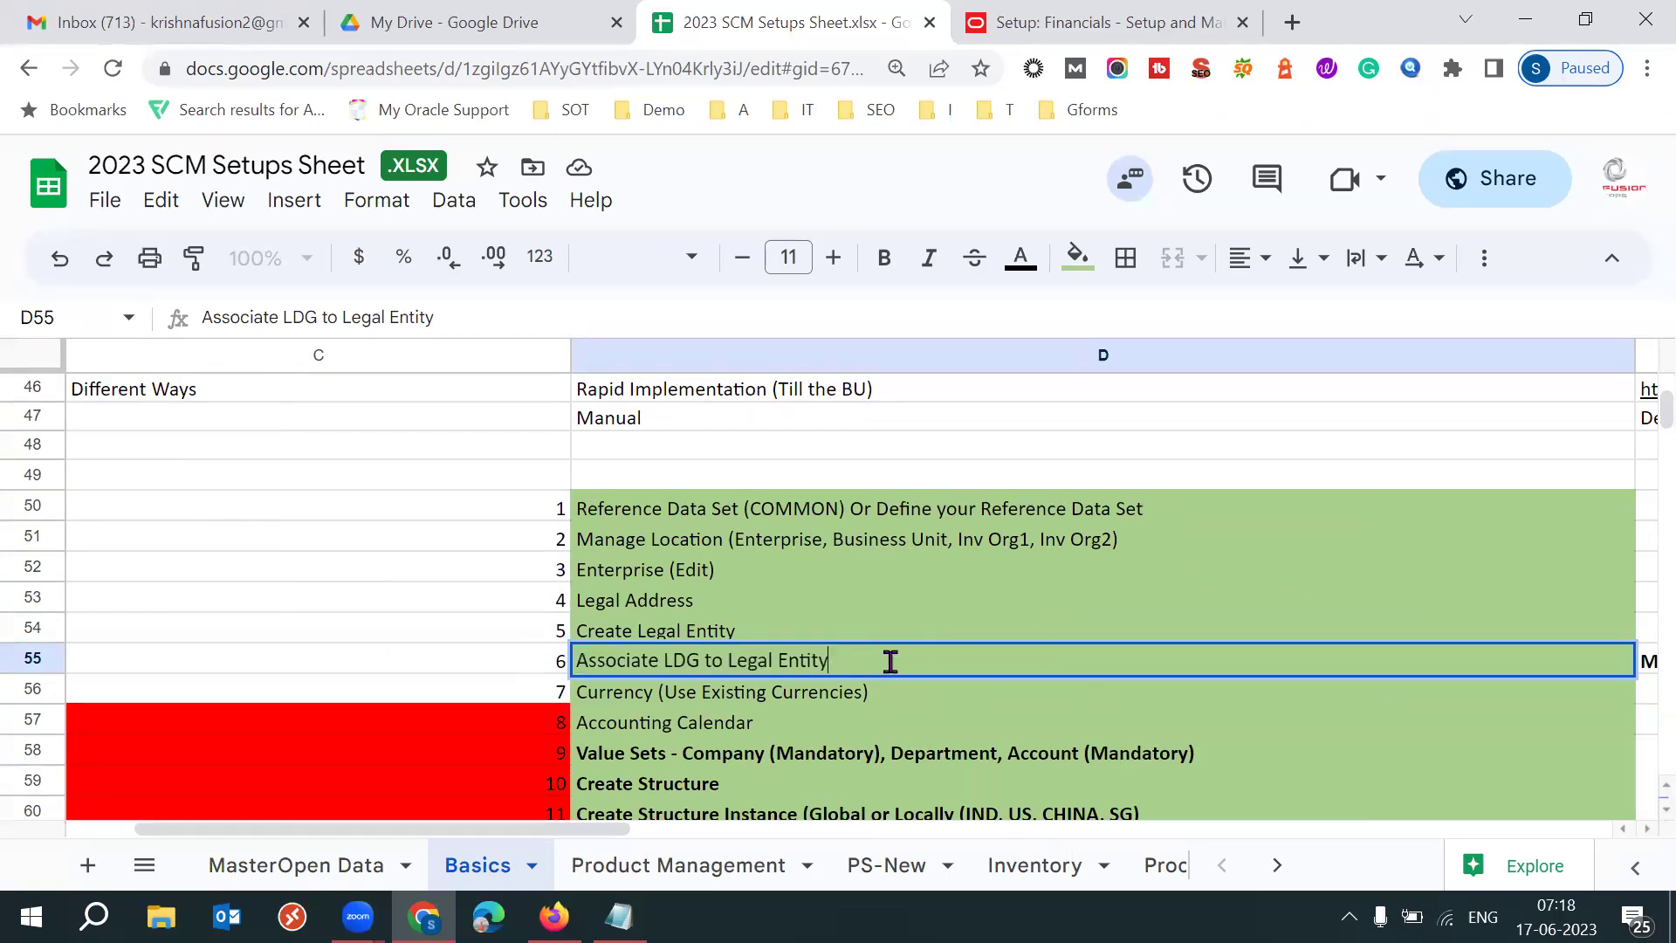
drag(736, 660, 849, 660)
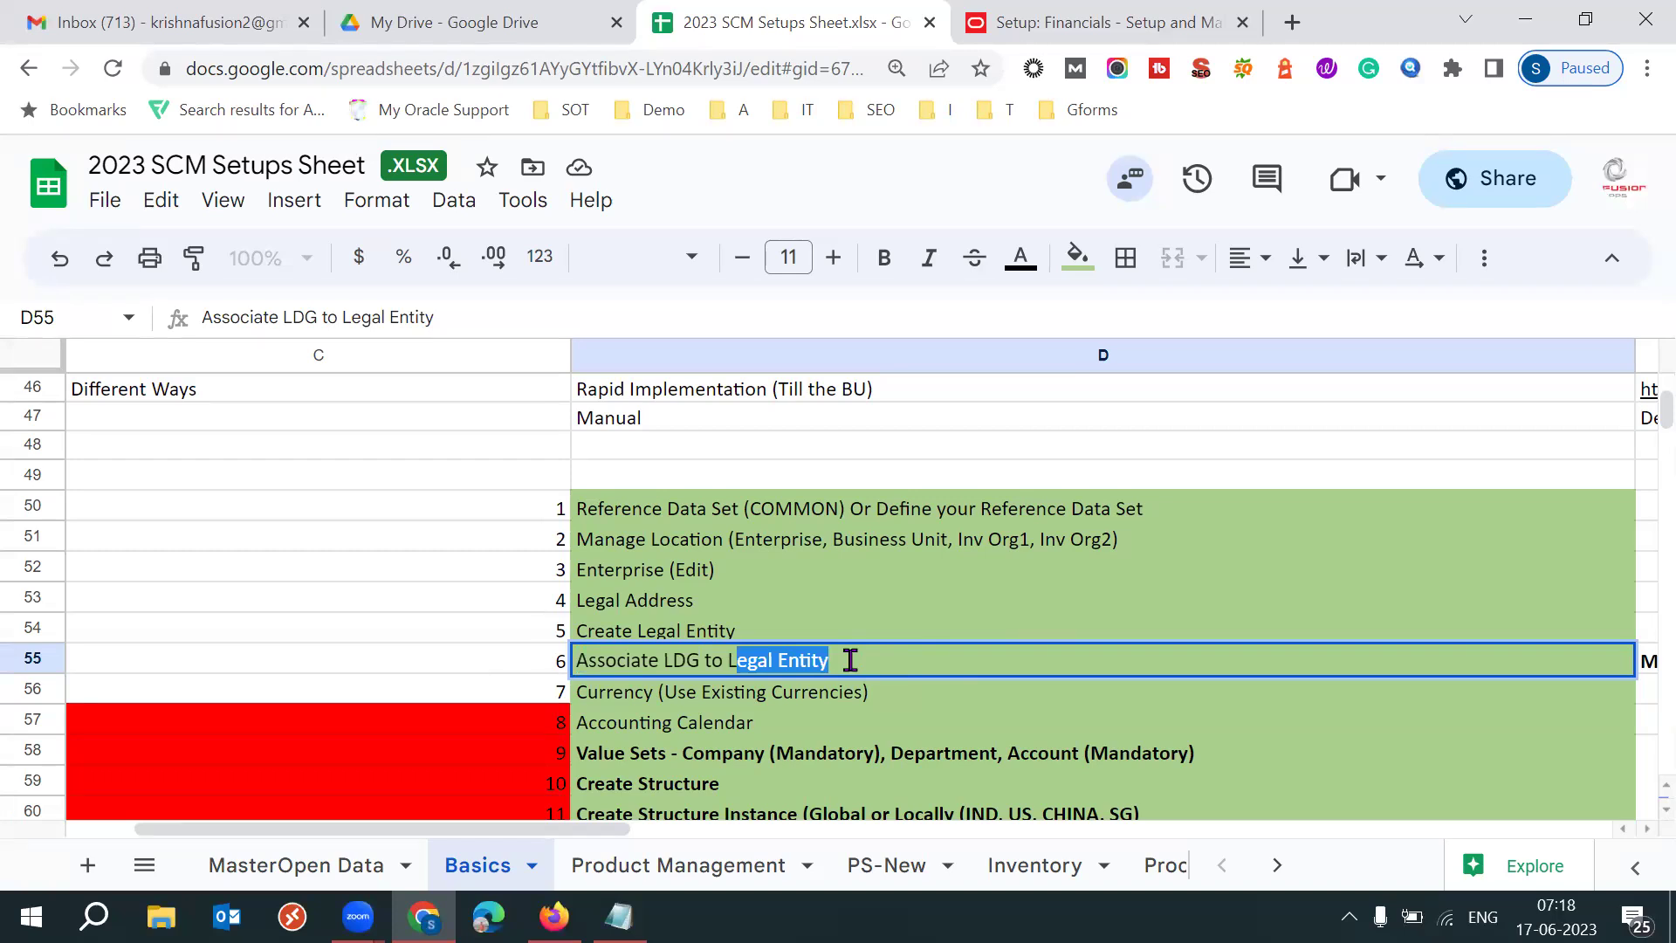
- Switch to Oracle Setup: Financials, show the Legal Structures tasks and choose Select and Add as the Manage Legal Entity scope
mouse_move(554, 917)
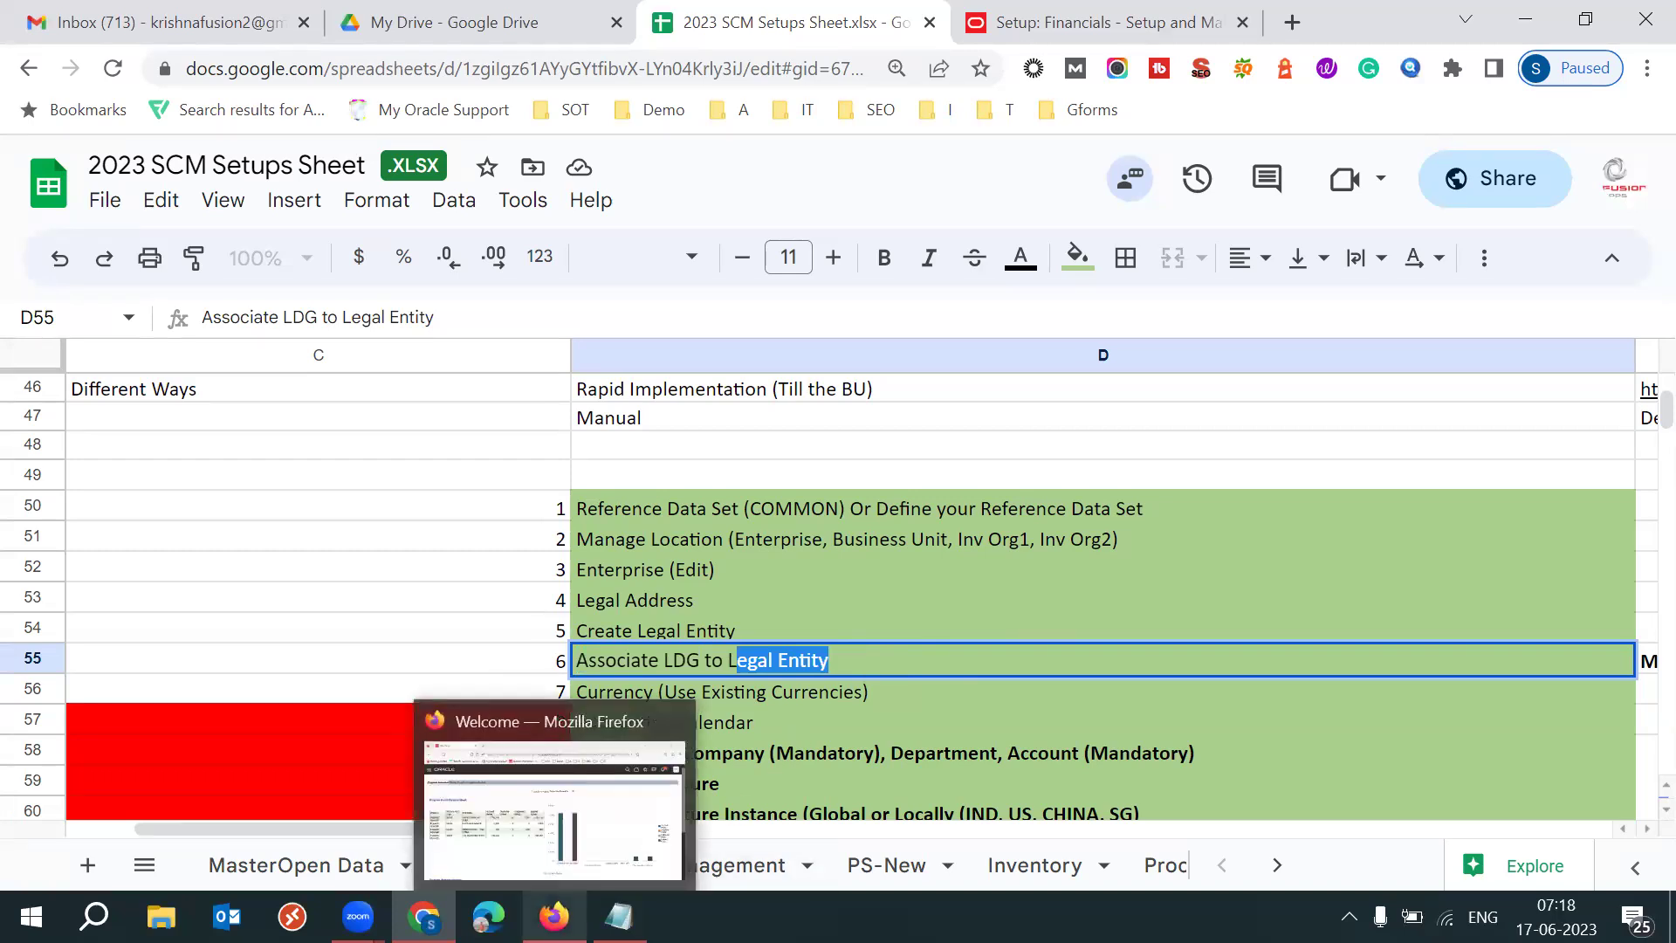
click(1097, 24)
click(197, 522)
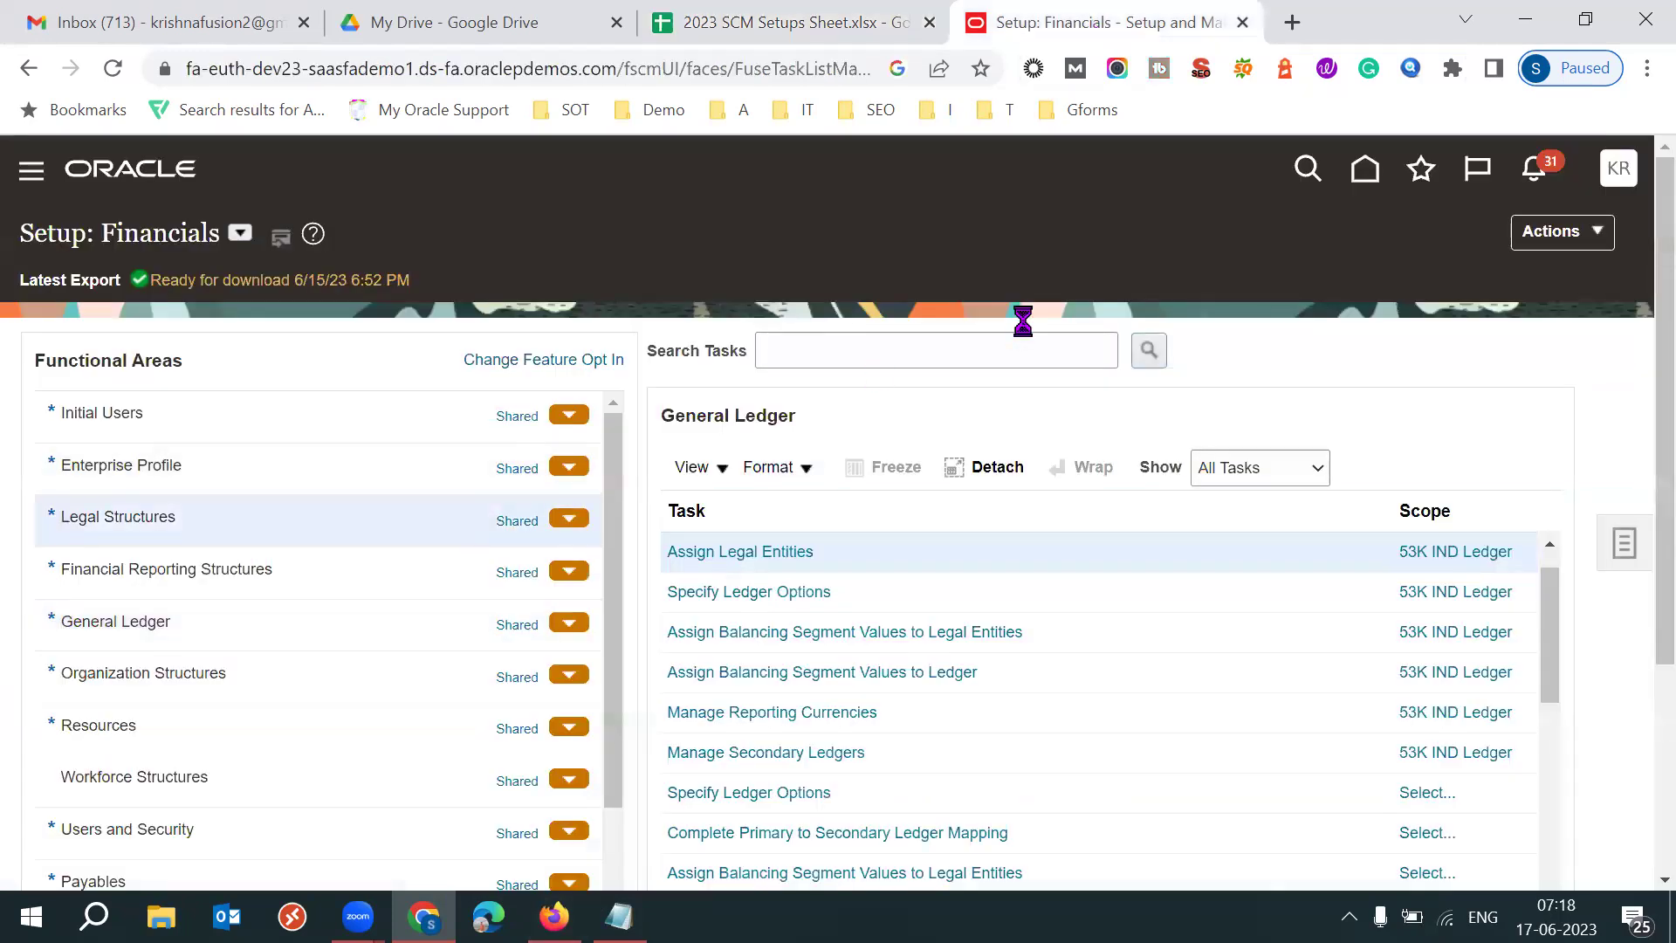
click(1014, 589)
click(1471, 594)
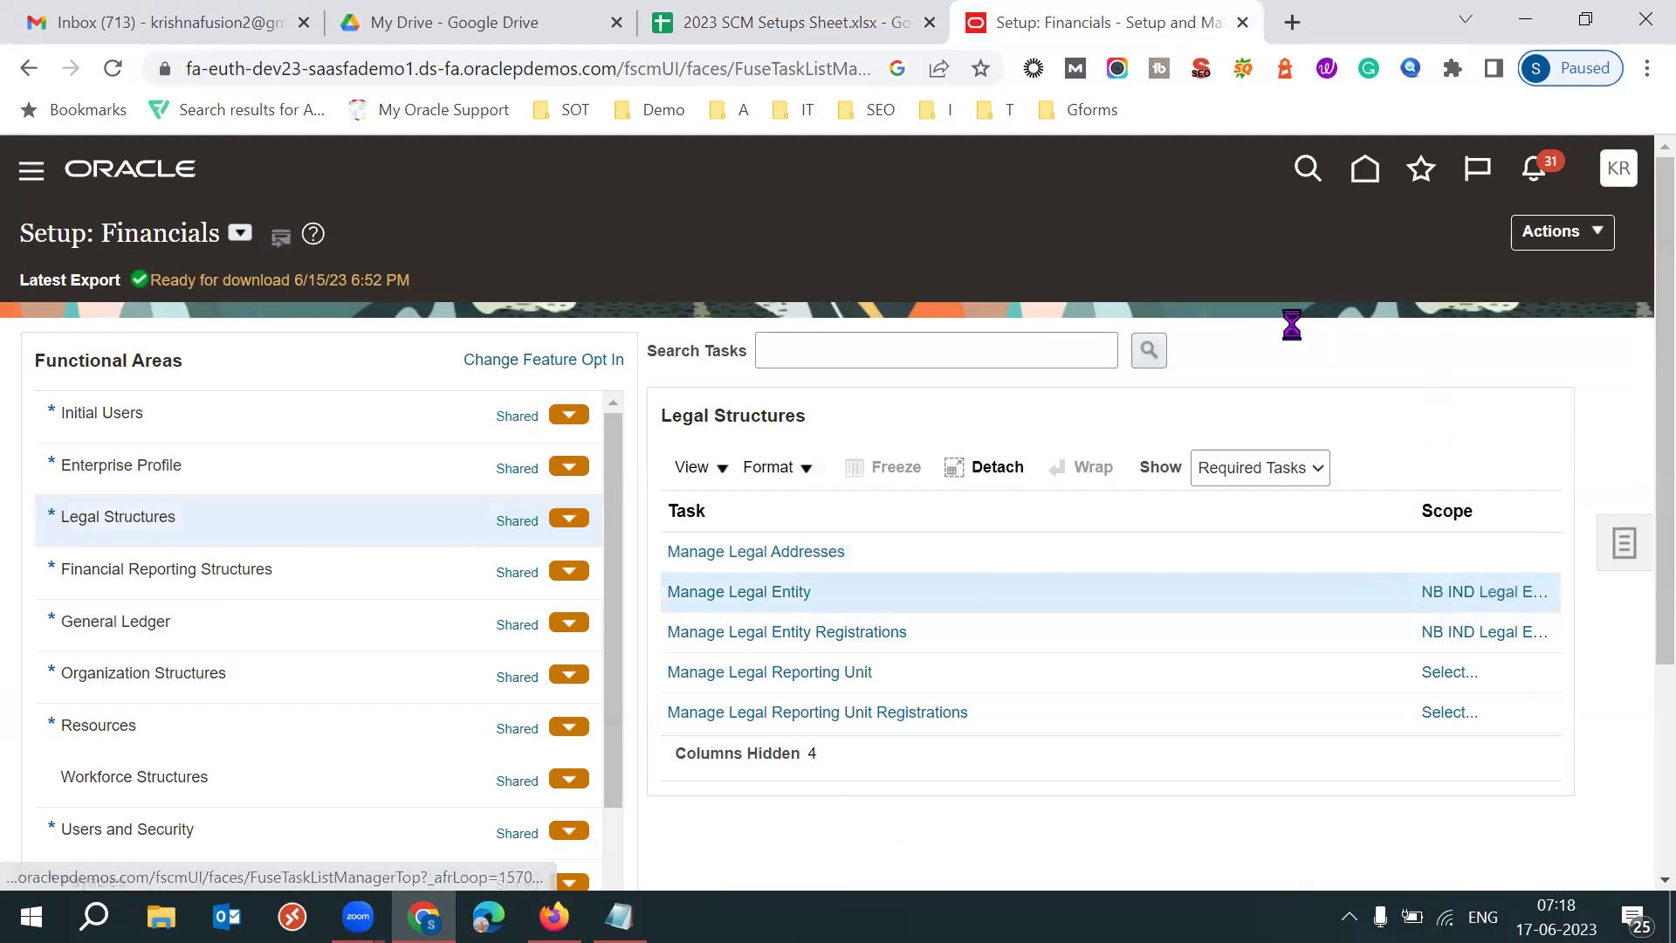
click(799, 563)
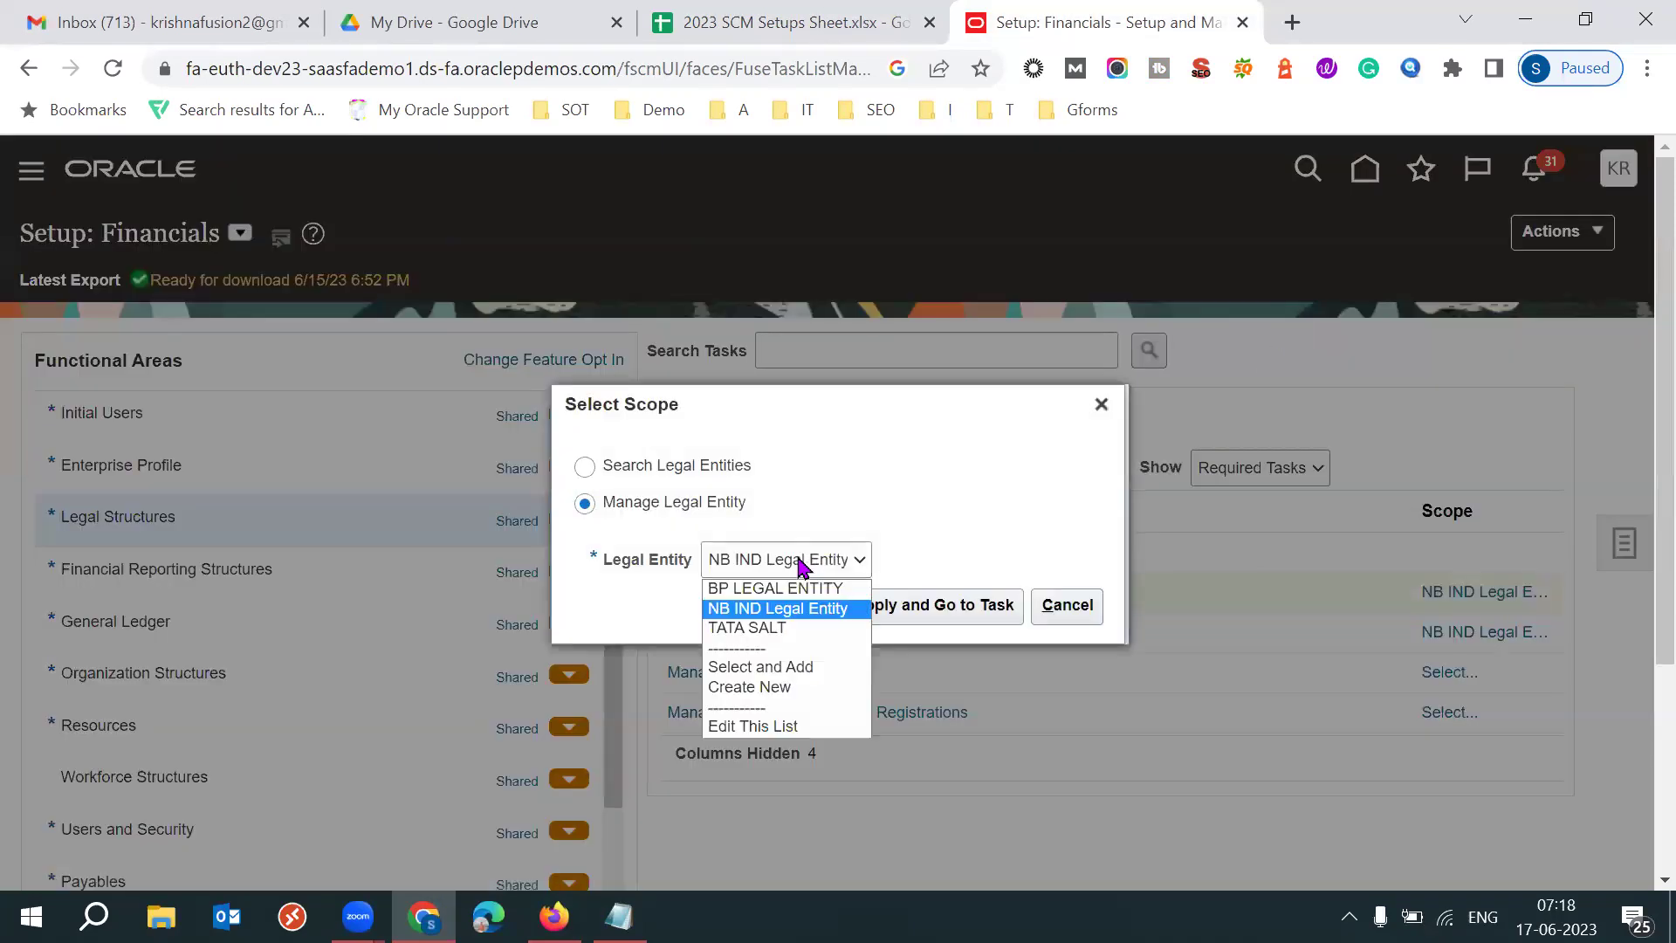
click(759, 662)
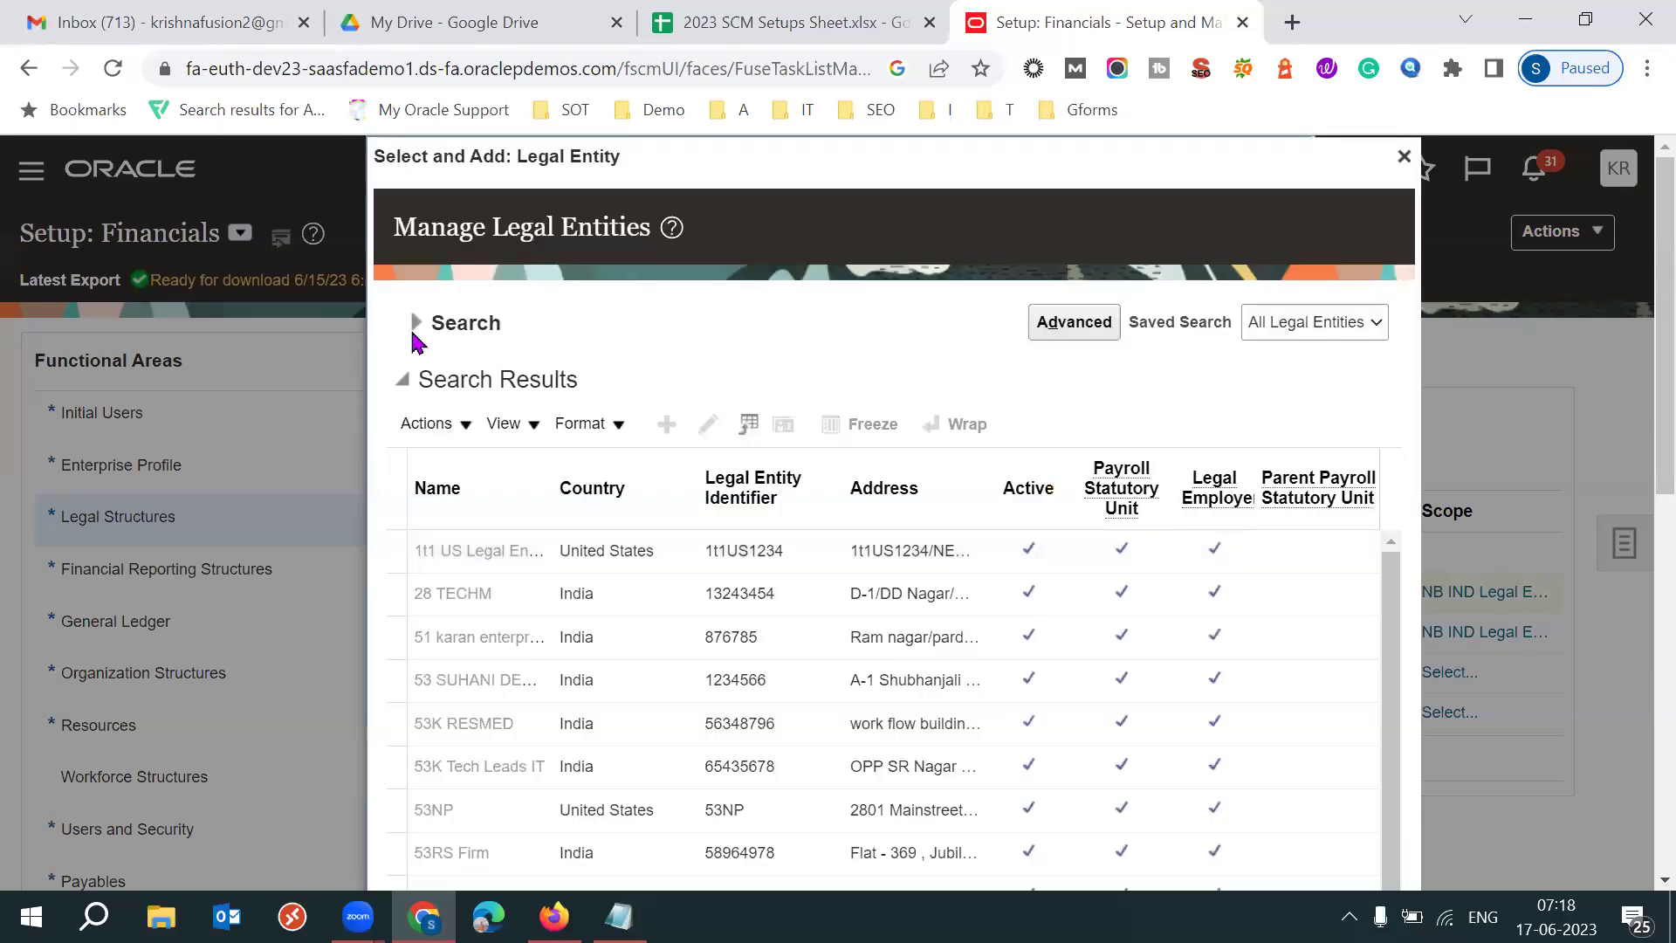
- Search the legal entities for 53K and save 53K Tech Leads IT as the Manage Legal Entity scope
click(415, 324)
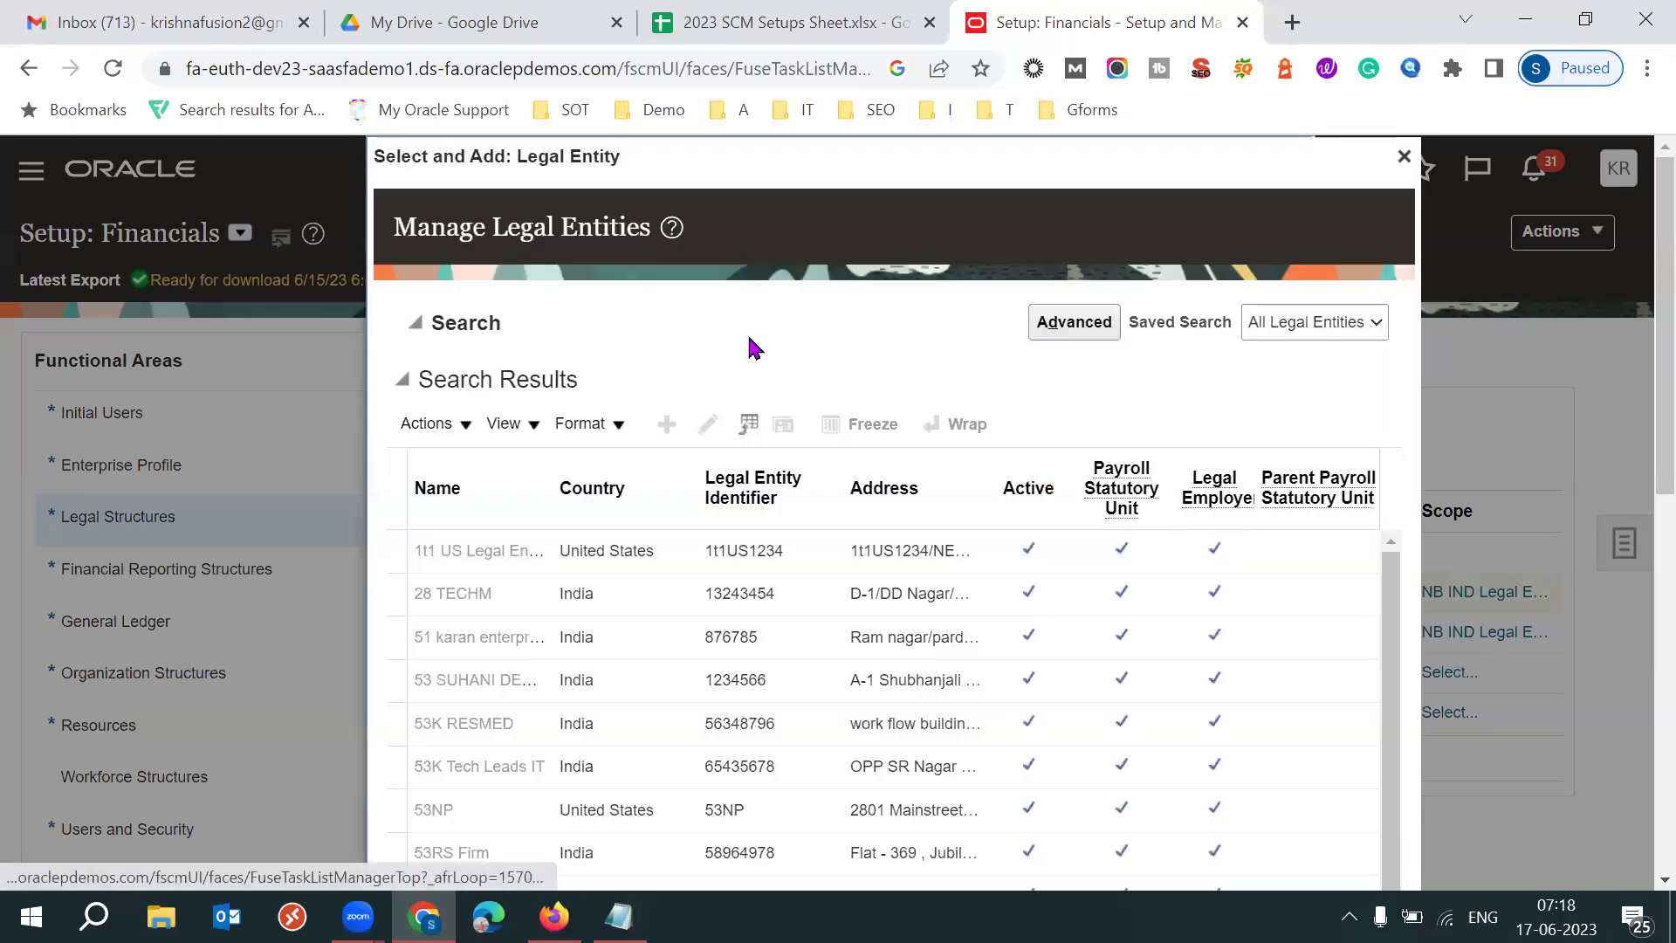
click(688, 371)
text(5)
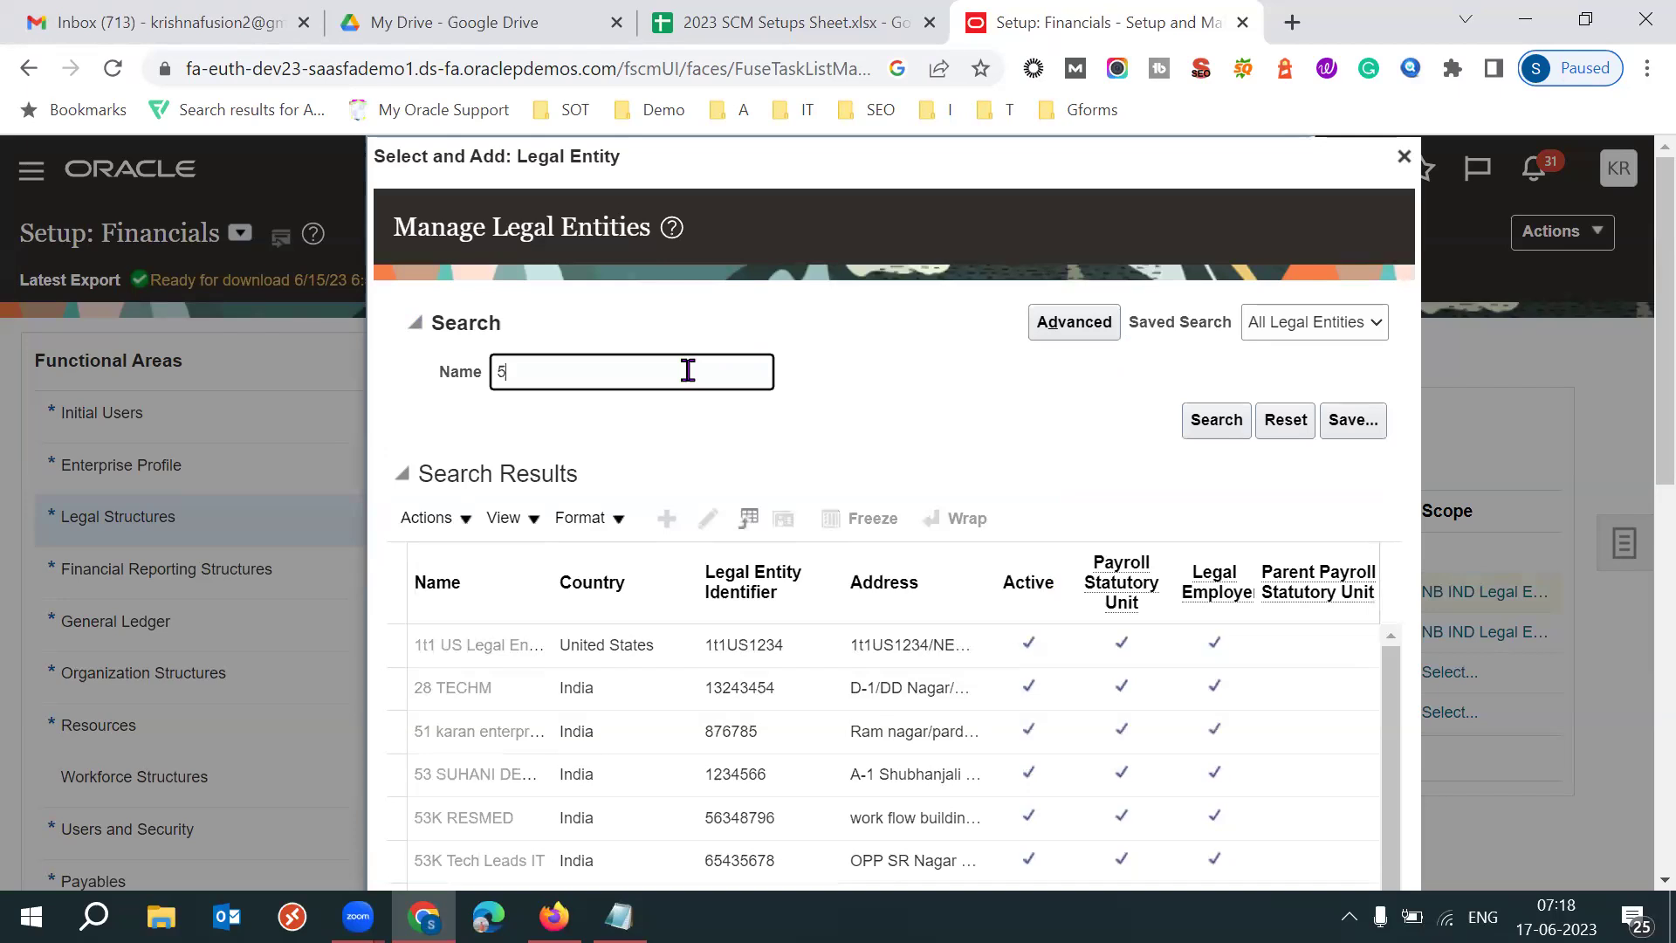
text(3K)
key(Return)
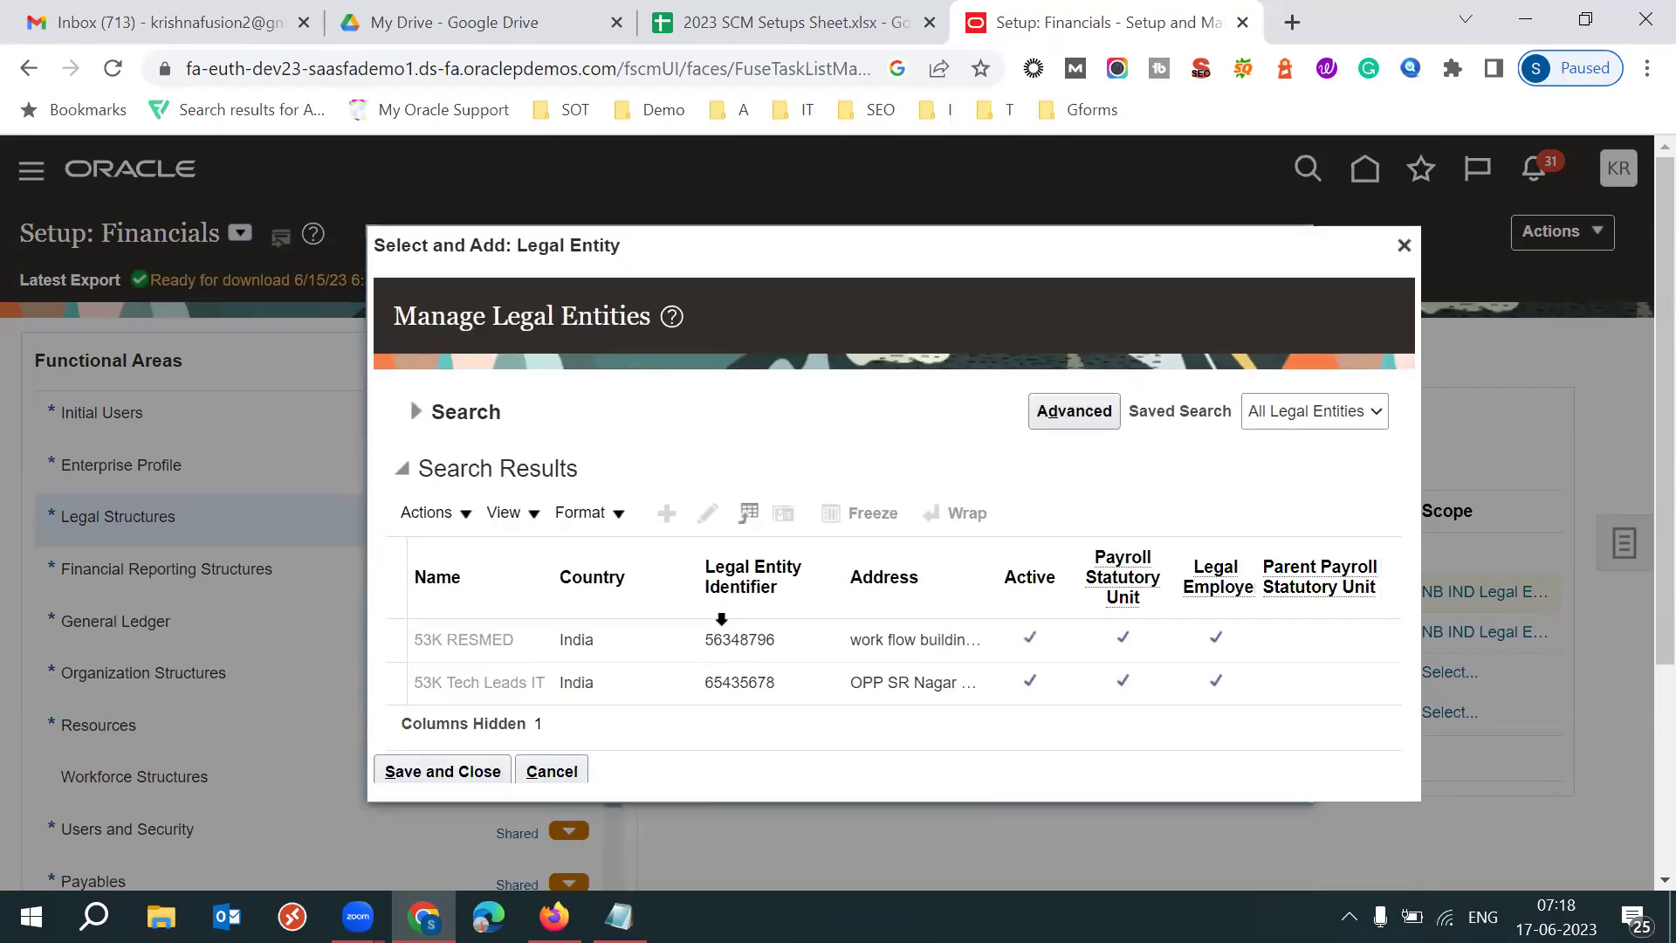
click(598, 683)
click(449, 774)
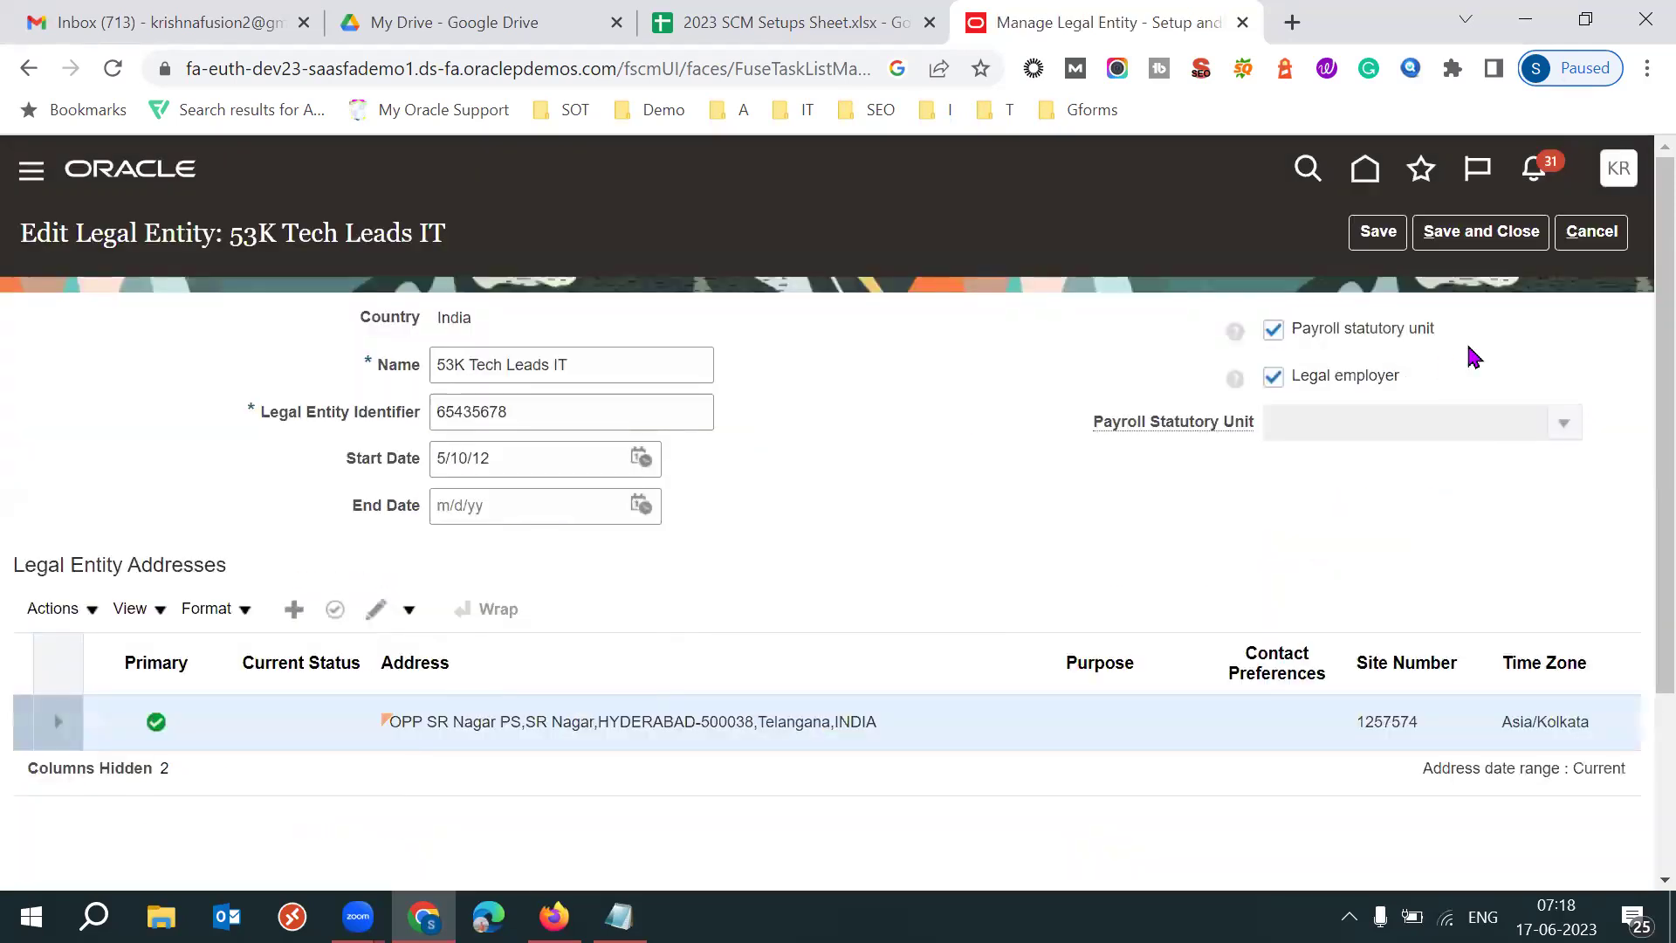
- Highlight the Payroll statutory unit option and the name of legal entity 53K Tech Leads IT
drag(1435, 336, 1293, 336)
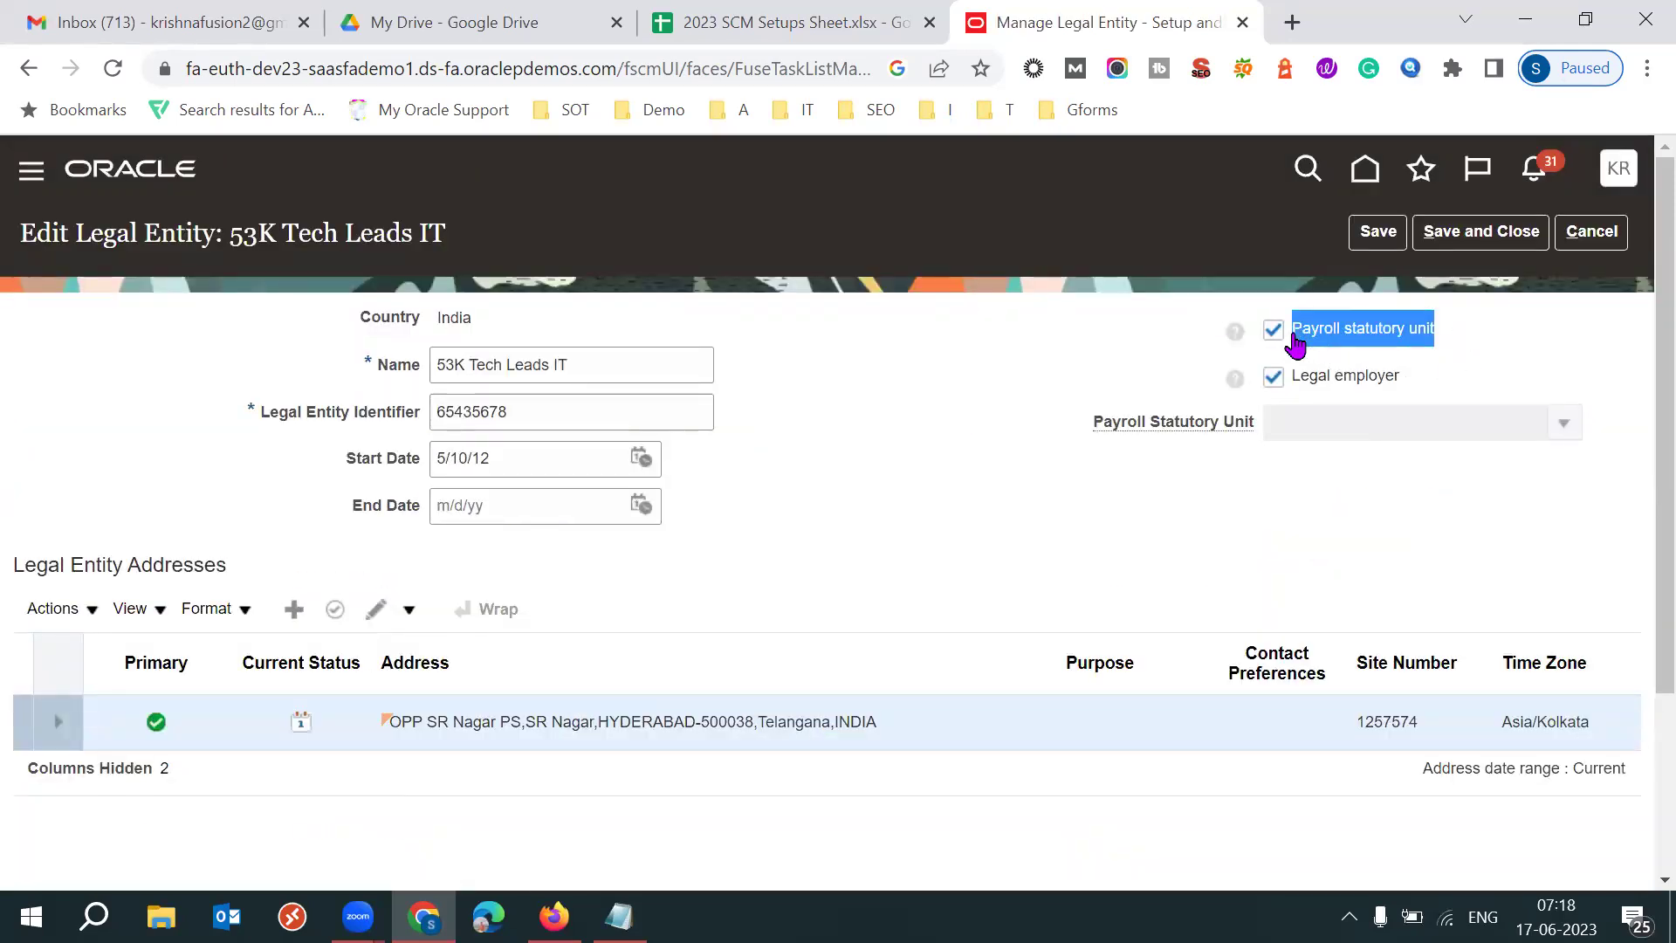
triple_click(646, 370)
click(1456, 373)
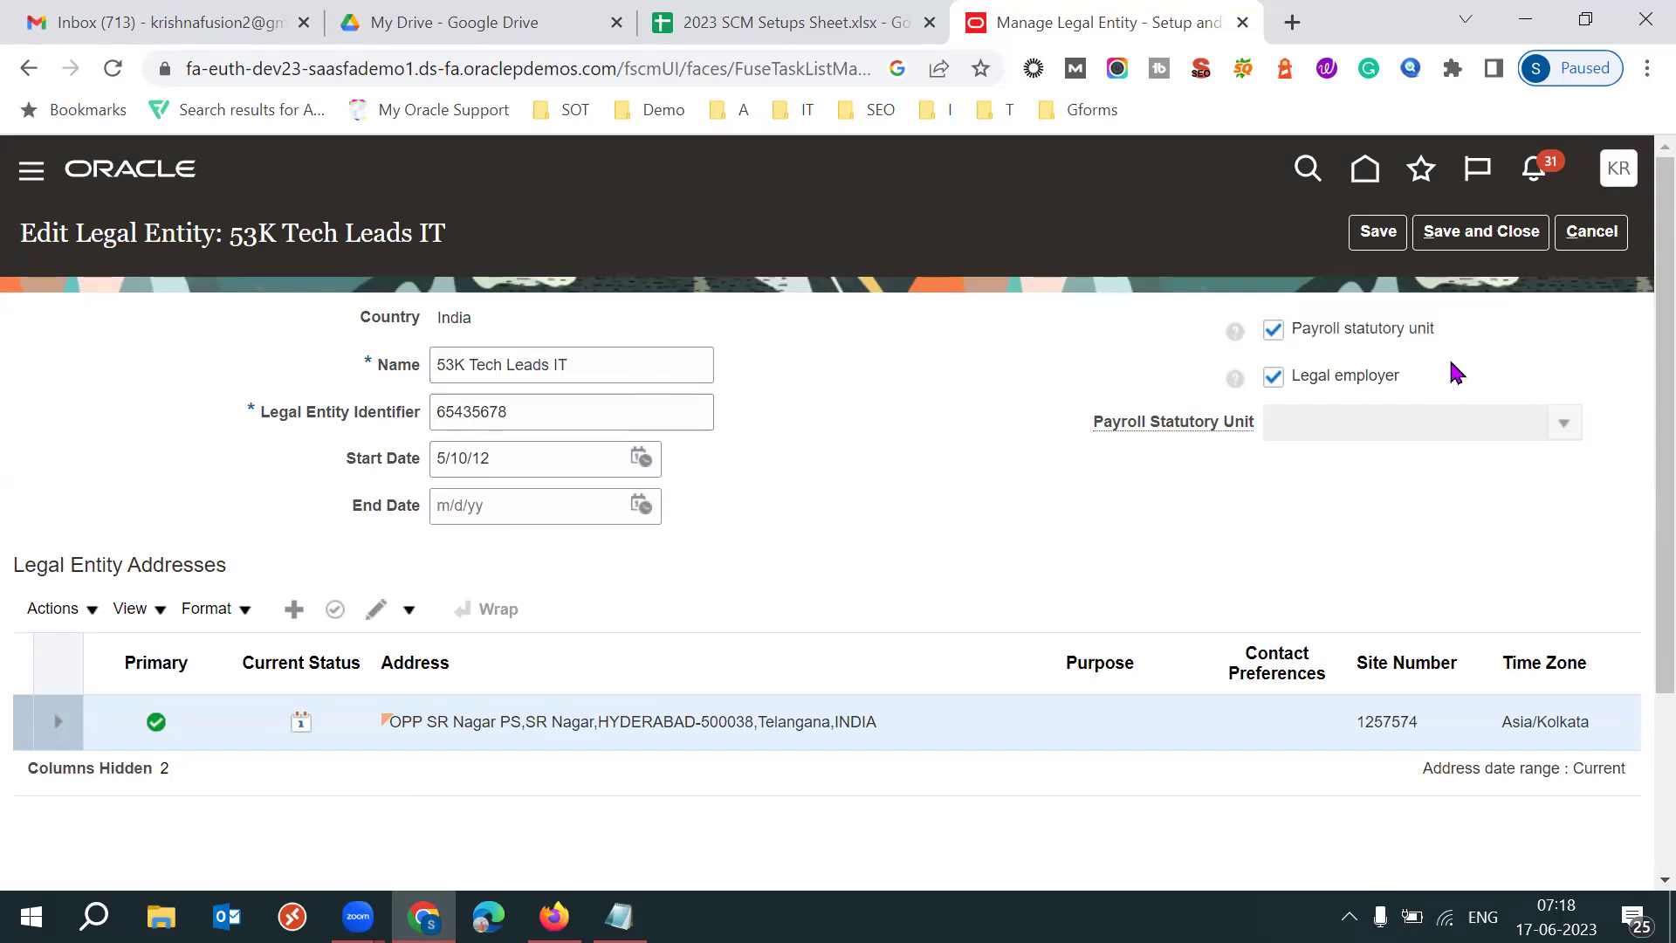
drag(1439, 330, 1321, 332)
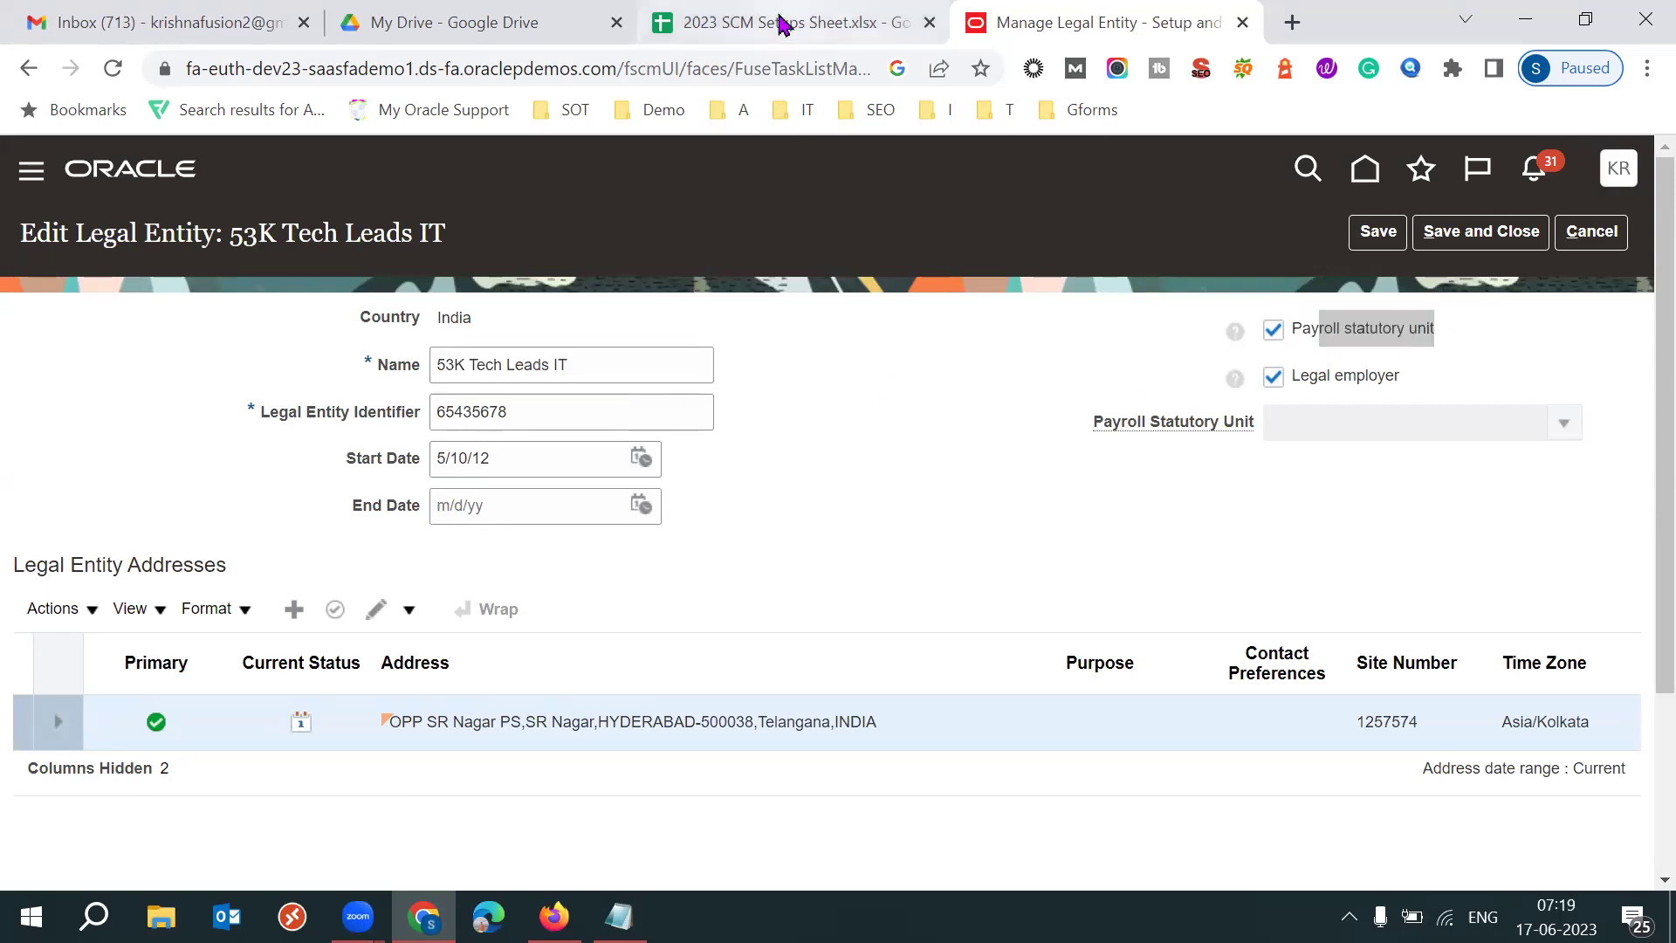
- Check the Associate LDG to Legal Entity task in the setup sheet, and cancel editing 53K Tech Leads IT in Oracle
click(781, 24)
drag(704, 663, 668, 661)
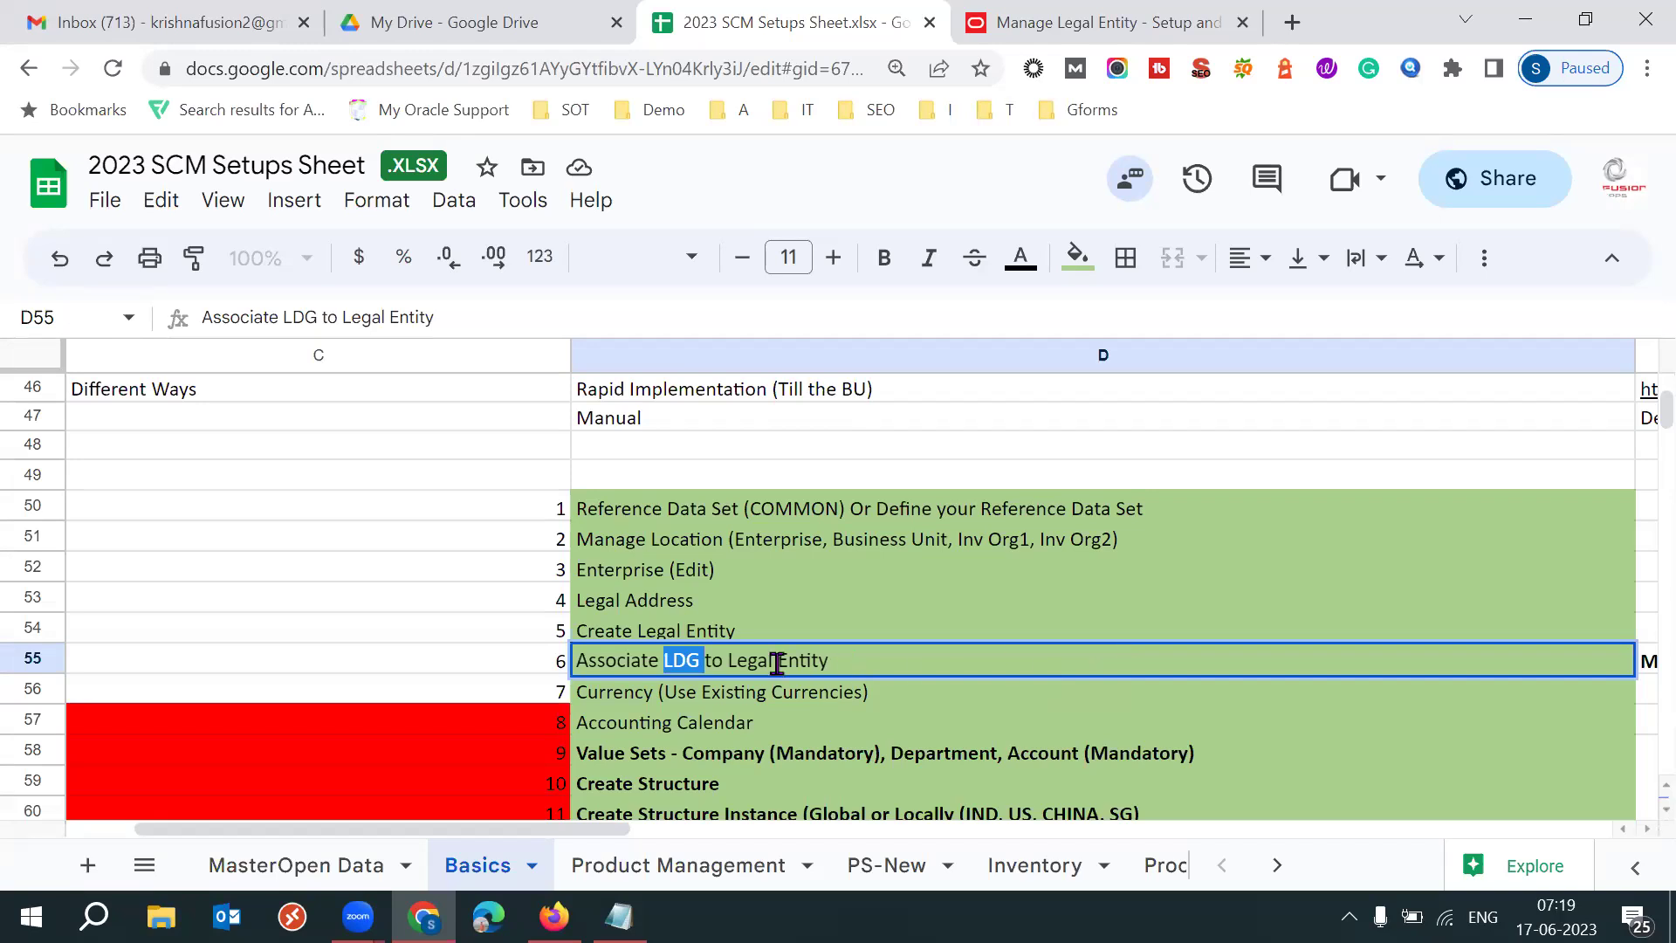
click(700, 661)
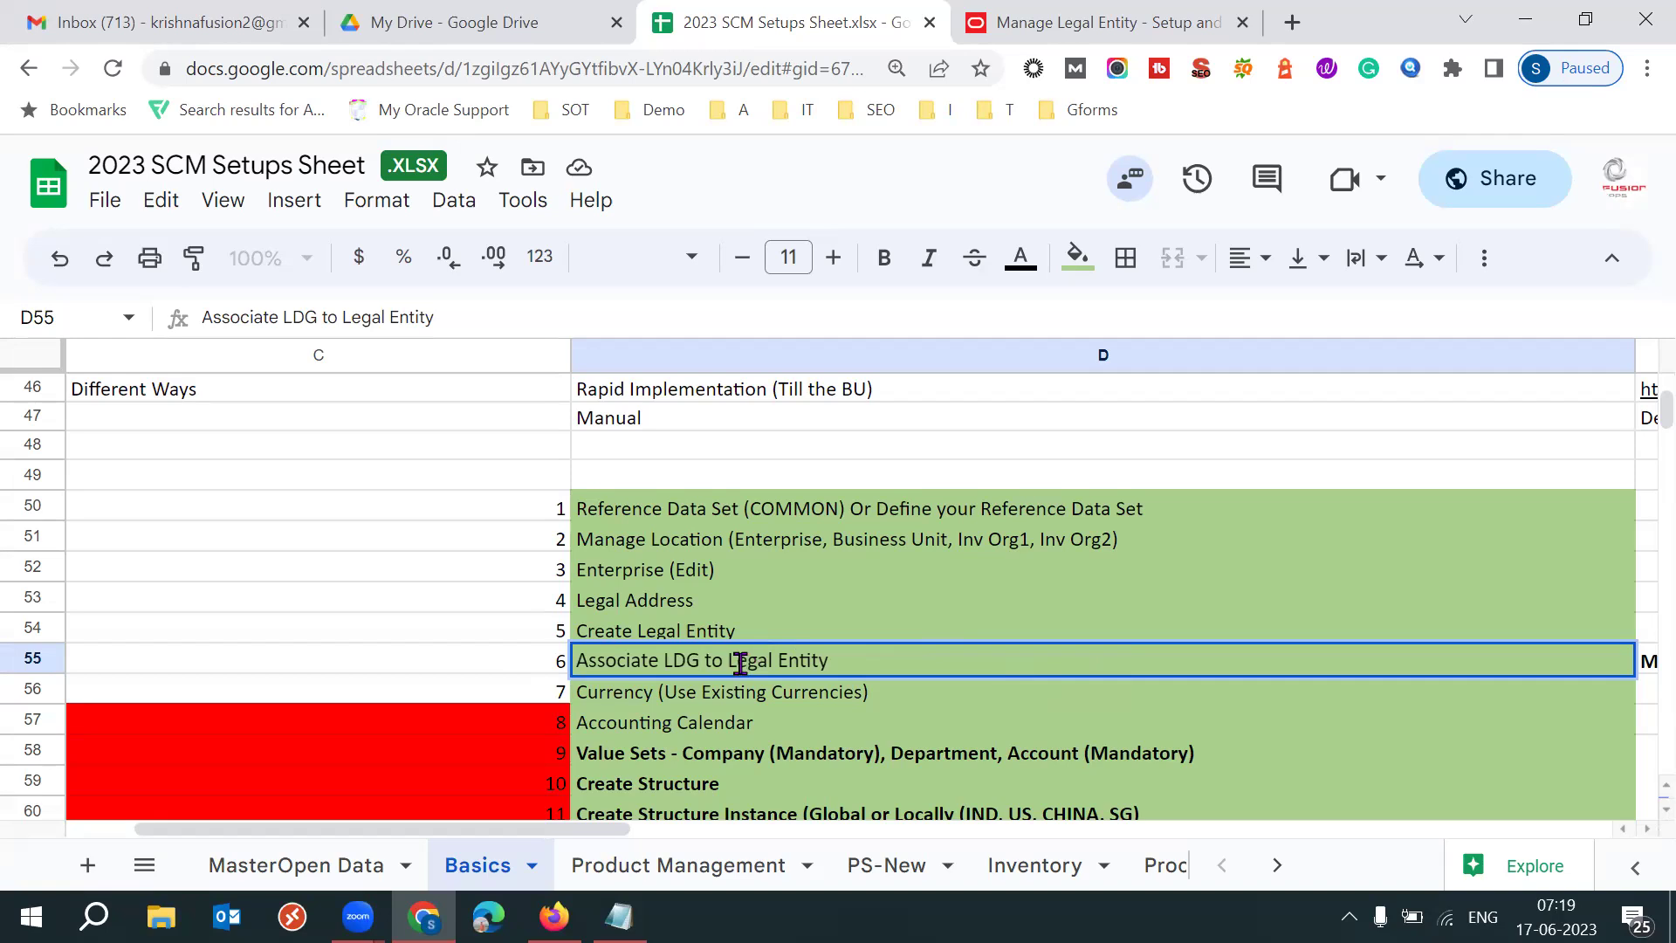
click(1168, 22)
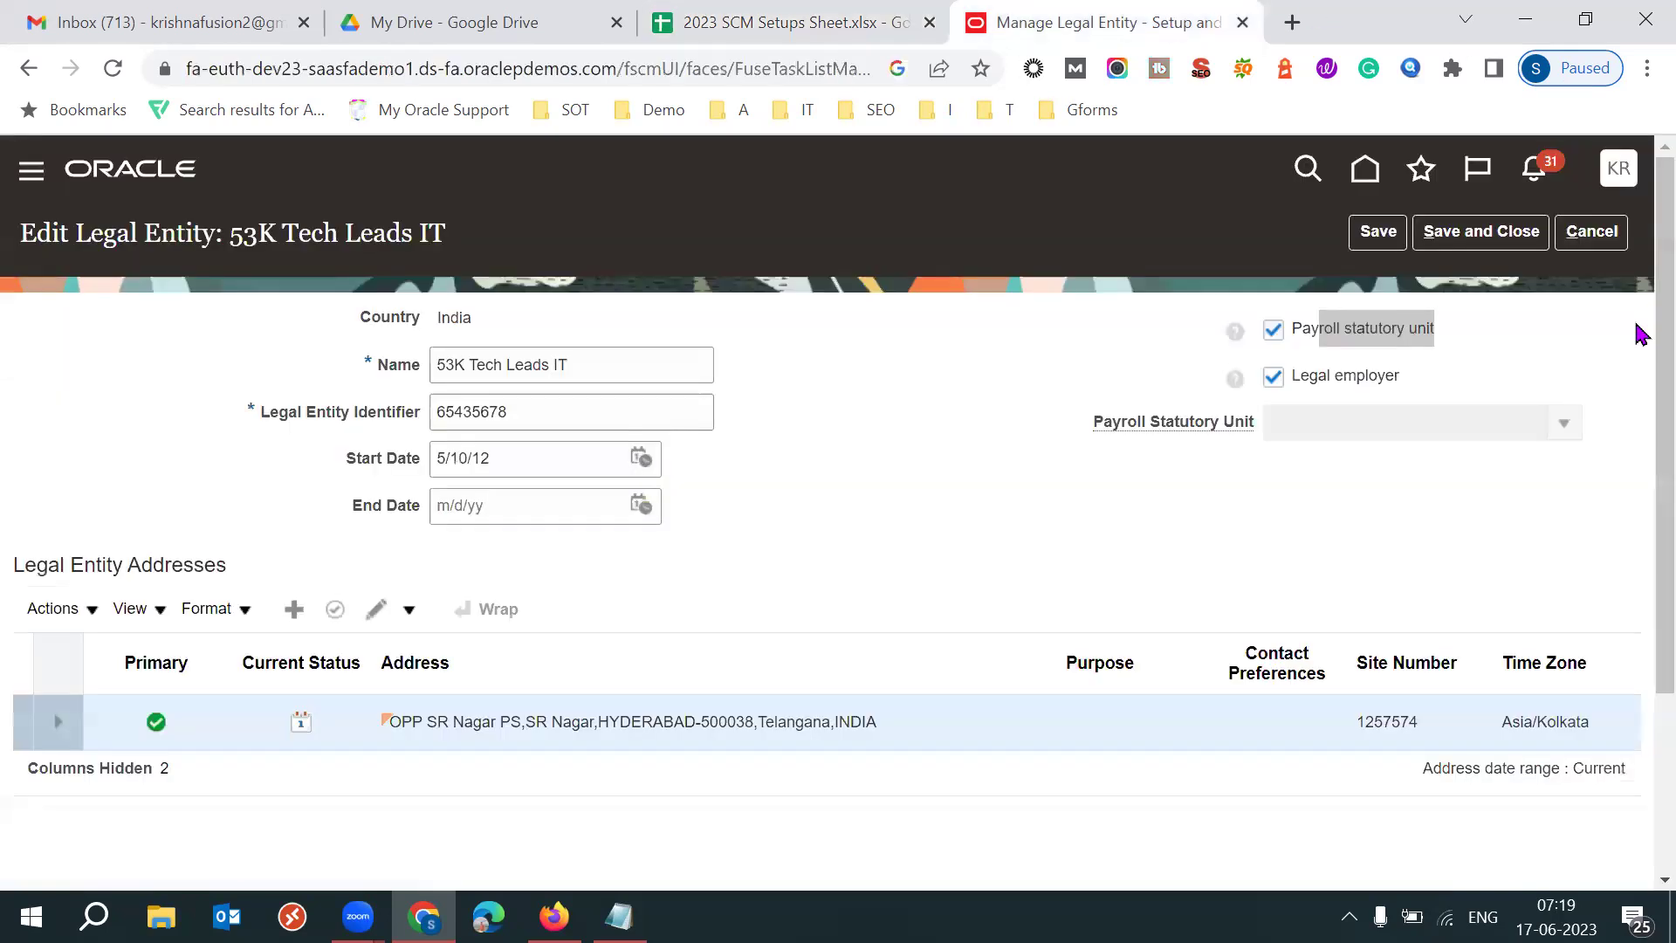
click(1603, 232)
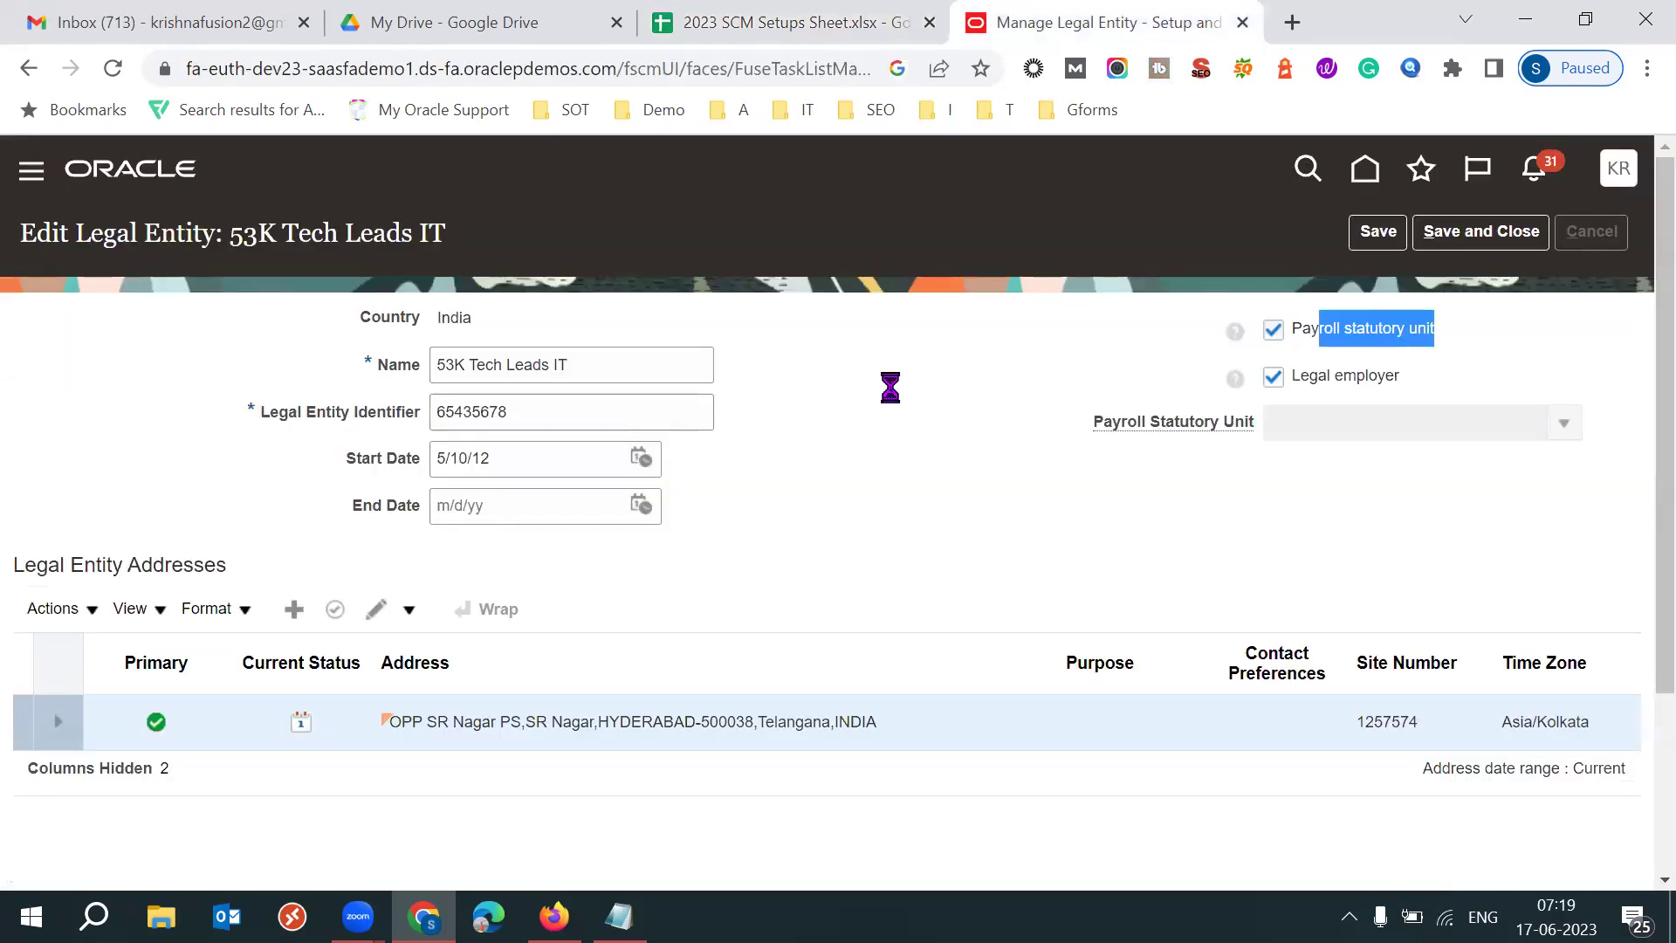
- Switch to the setup sheet and copy the task name Manage Legal Entity HCM Information from cell E55
click(790, 21)
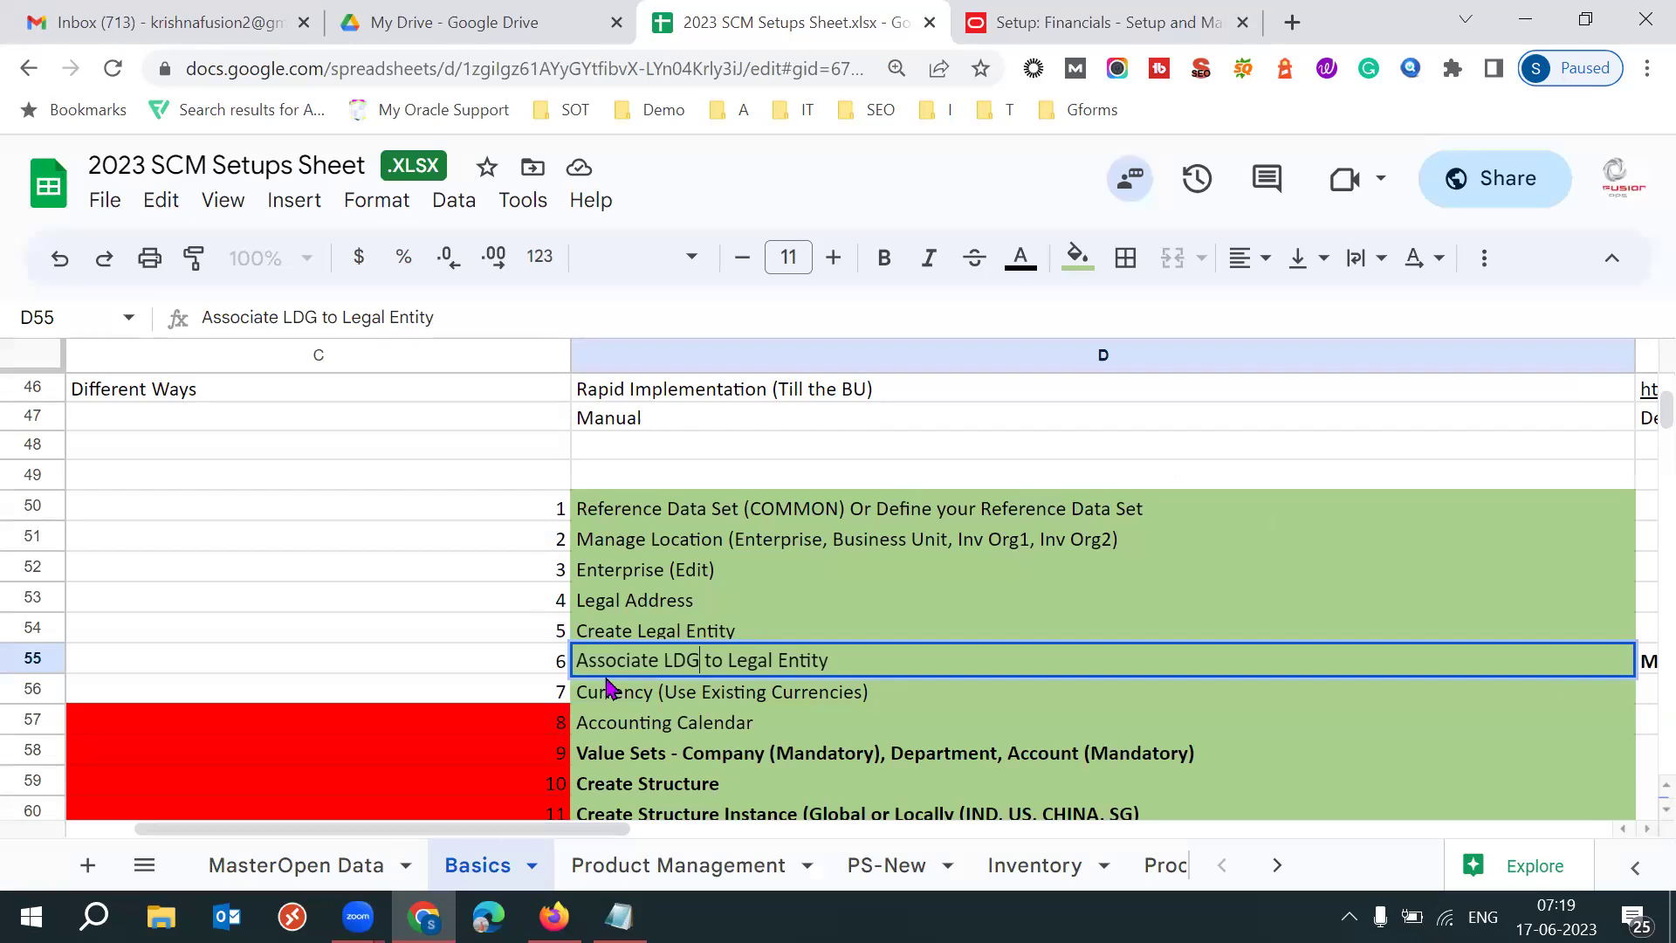
click(505, 670)
key(Right)
key(Right)
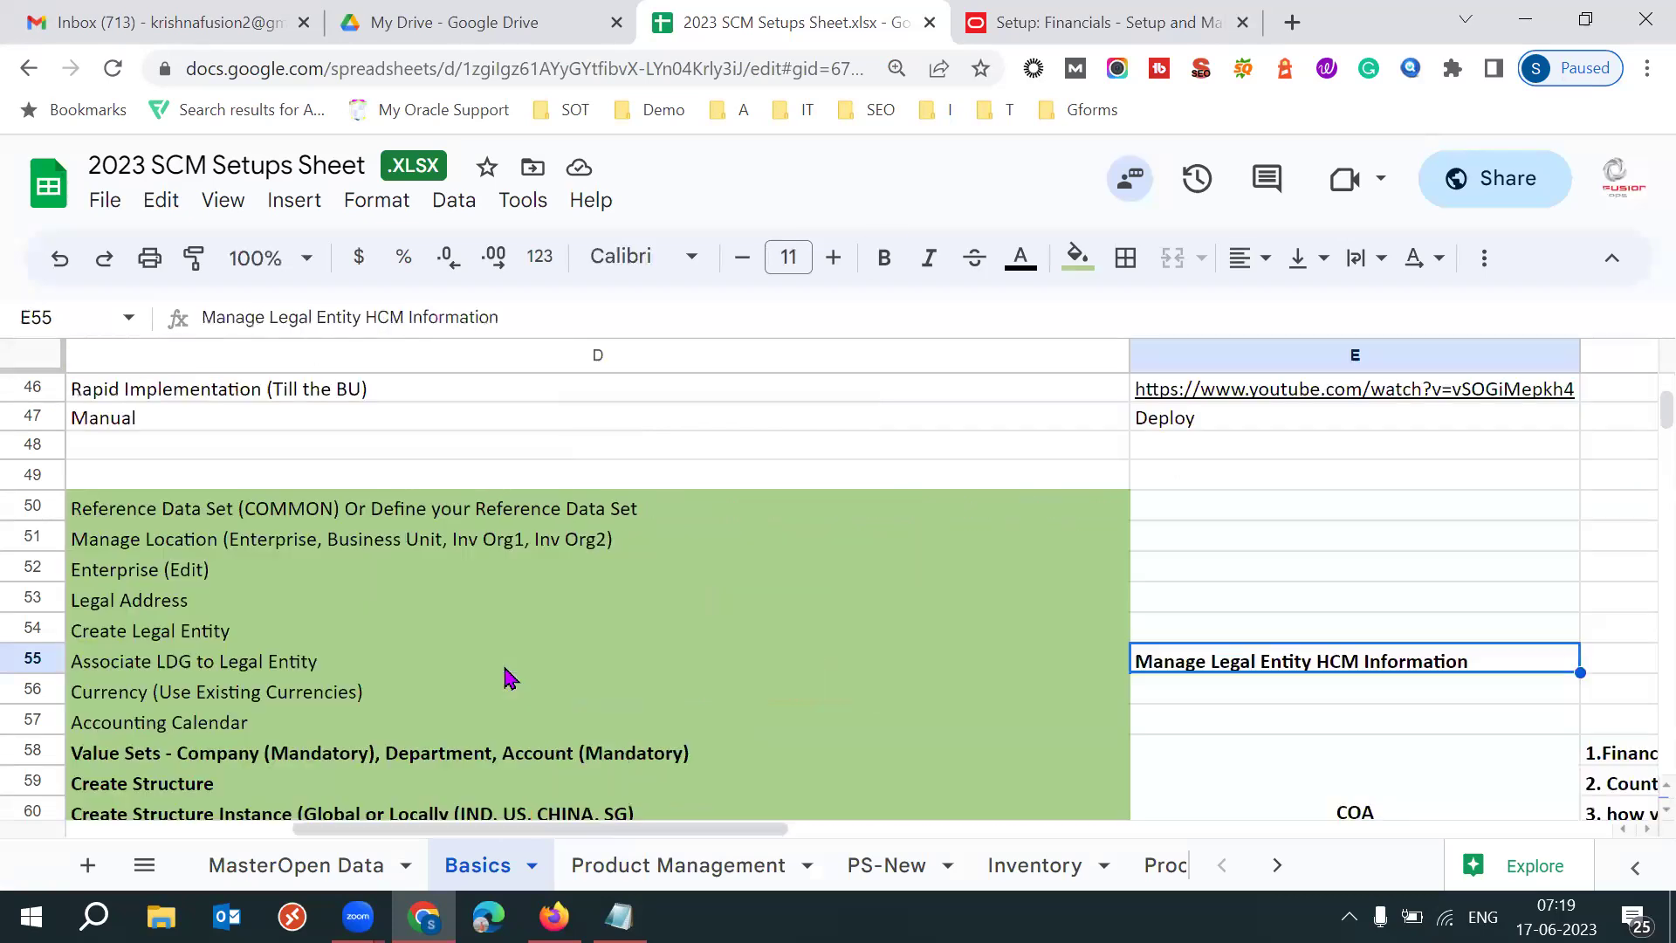
double_click(1359, 665)
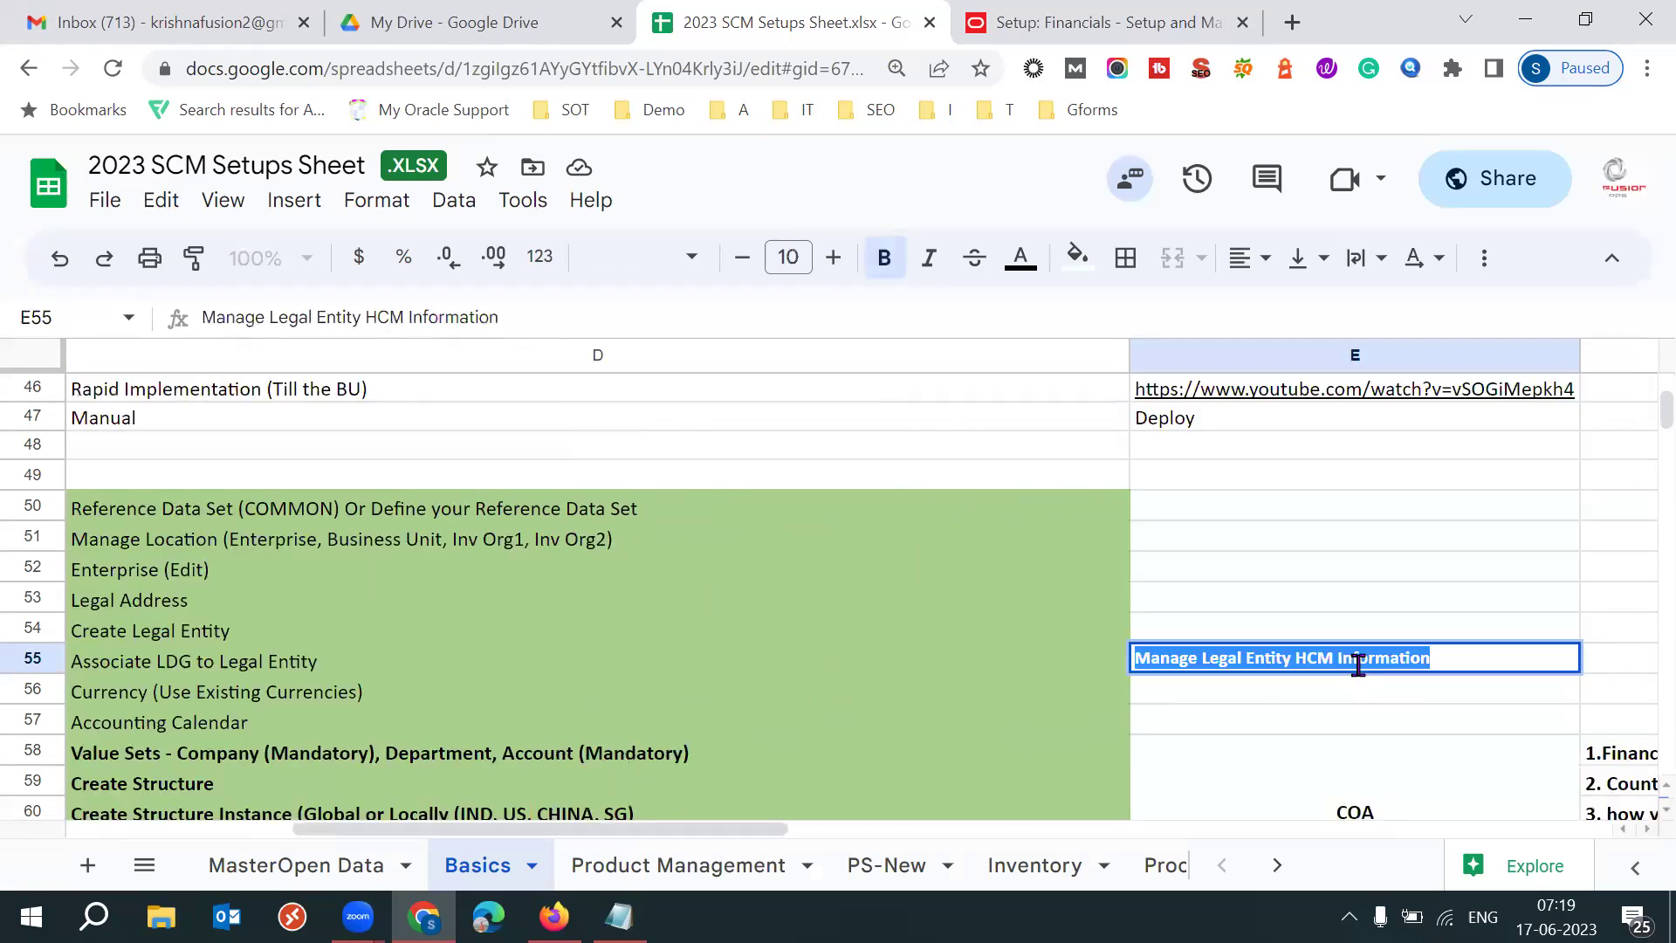
triple_click(1359, 666)
triple_click(1358, 665)
key(ctrl+c)
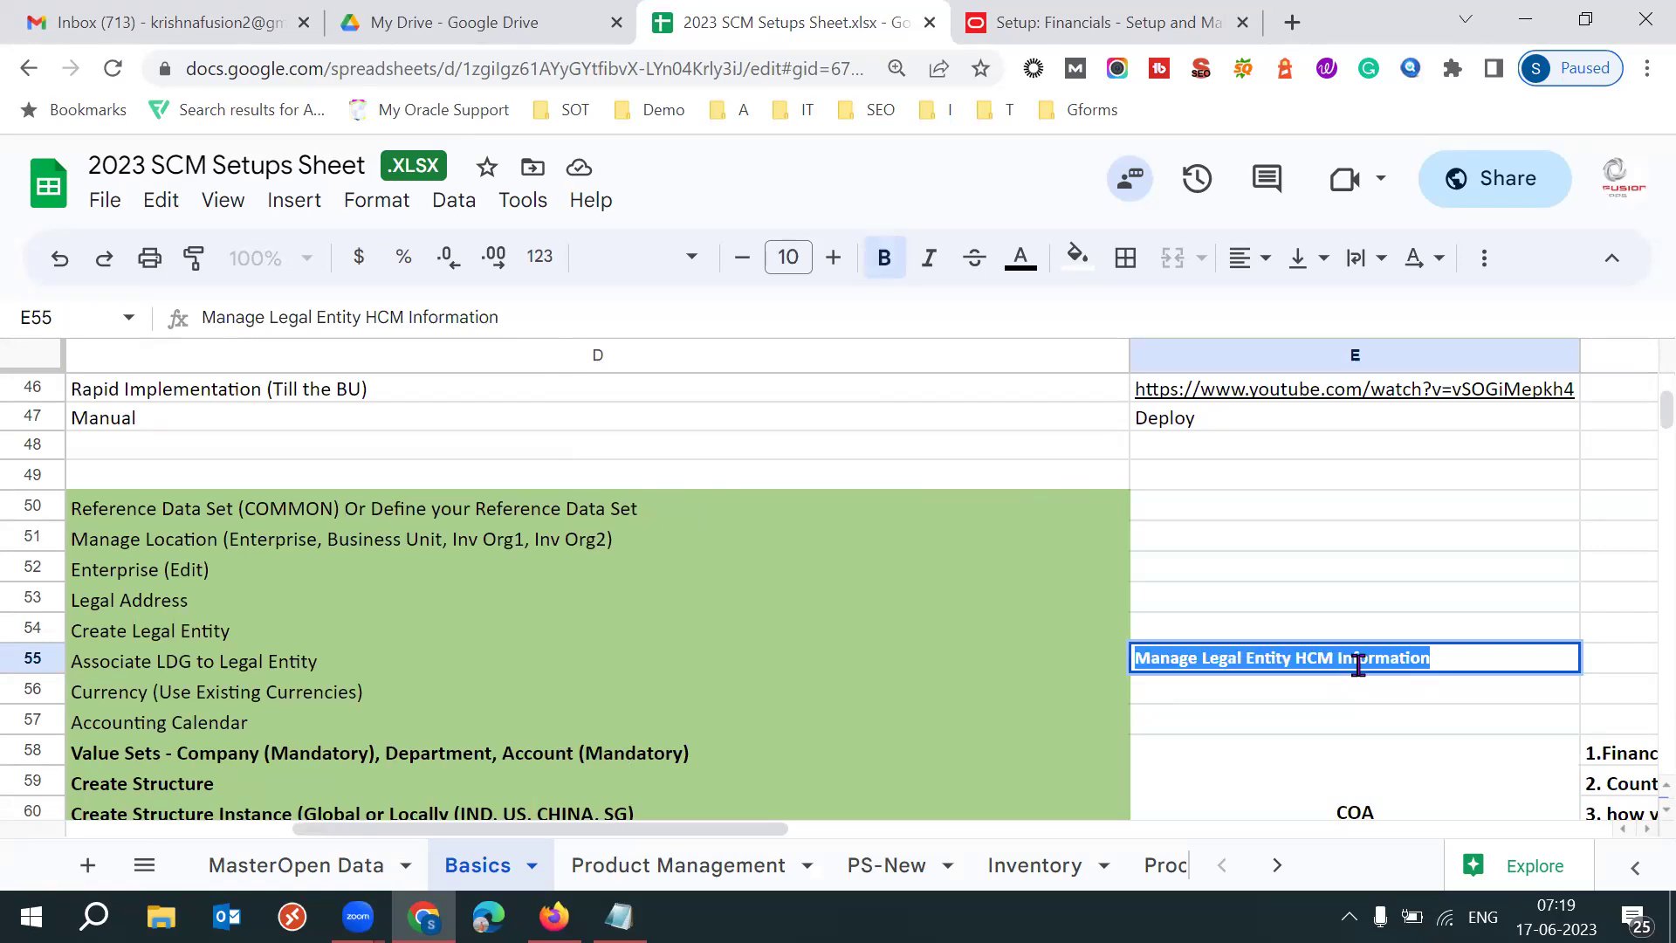
- Search the Oracle setup tasks for Manage Legal Entity HCM Information and open that task
click(1065, 25)
click(1624, 542)
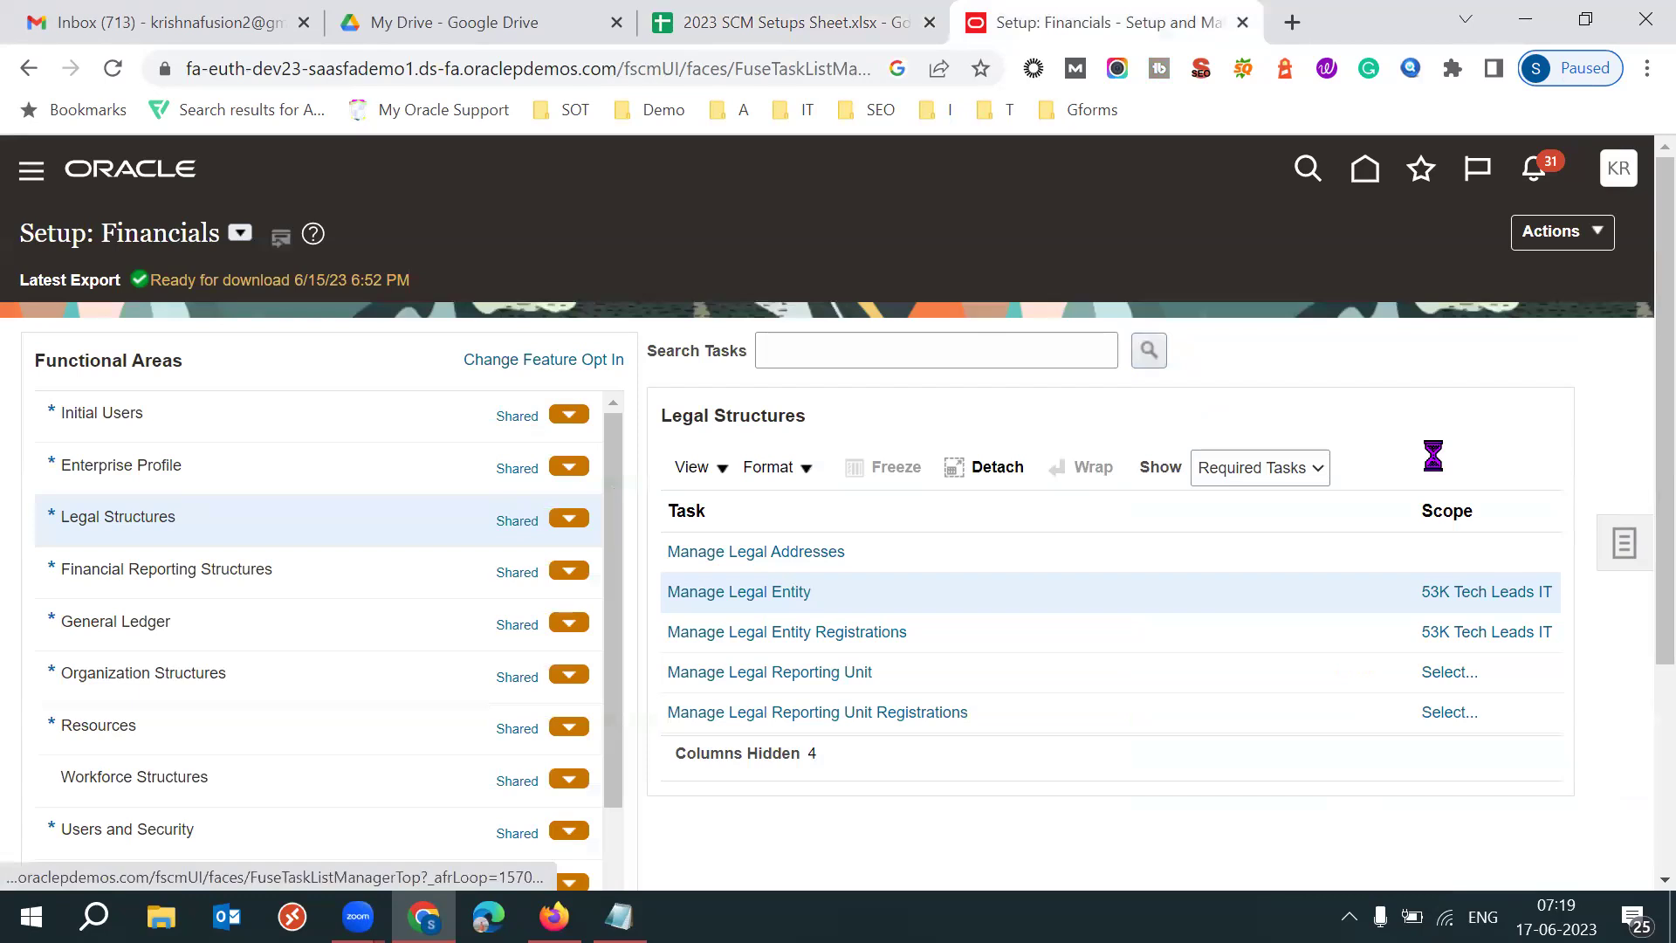
click(1459, 630)
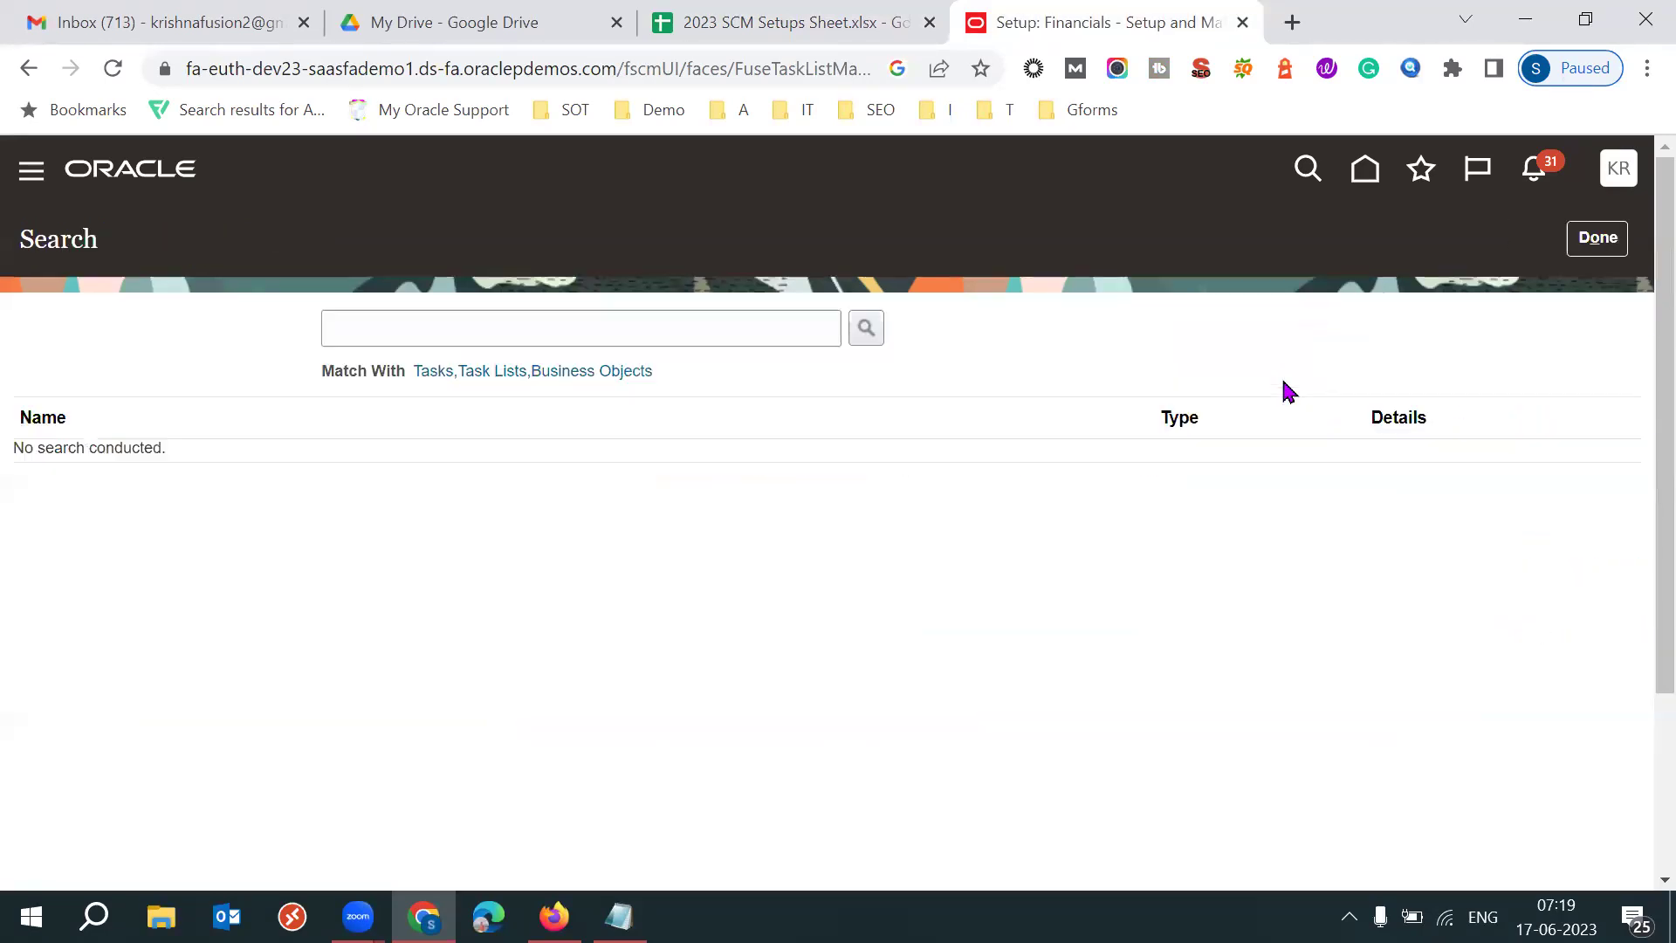
click(702, 330)
key(ctrl+v)
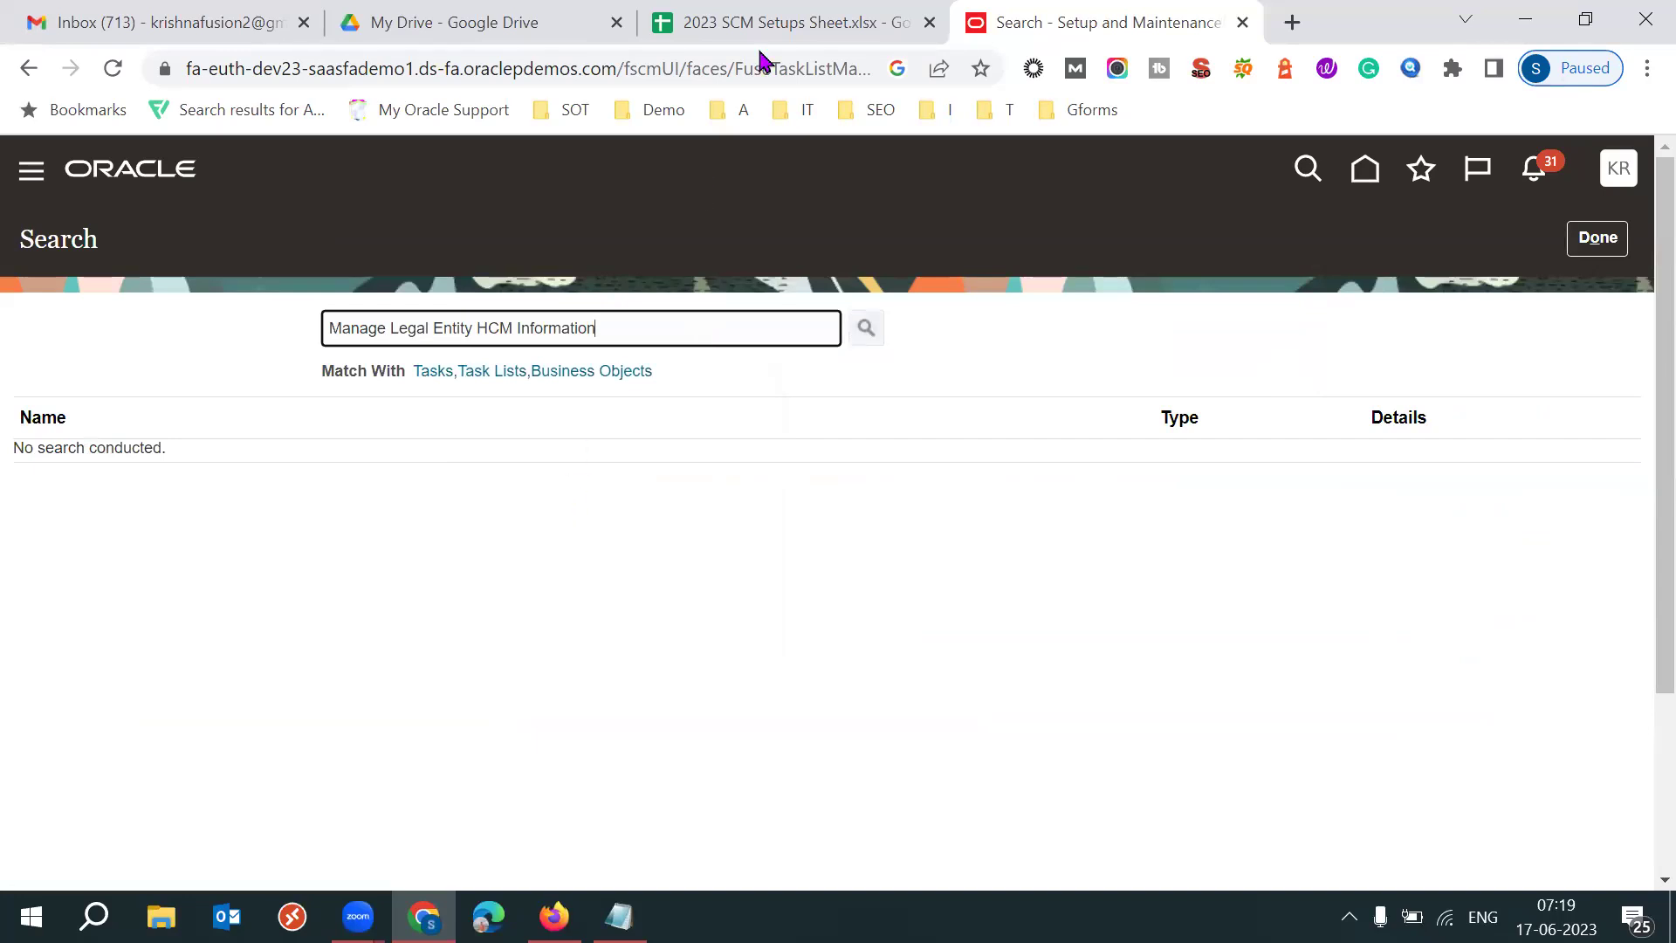
key(Return)
click(816, 21)
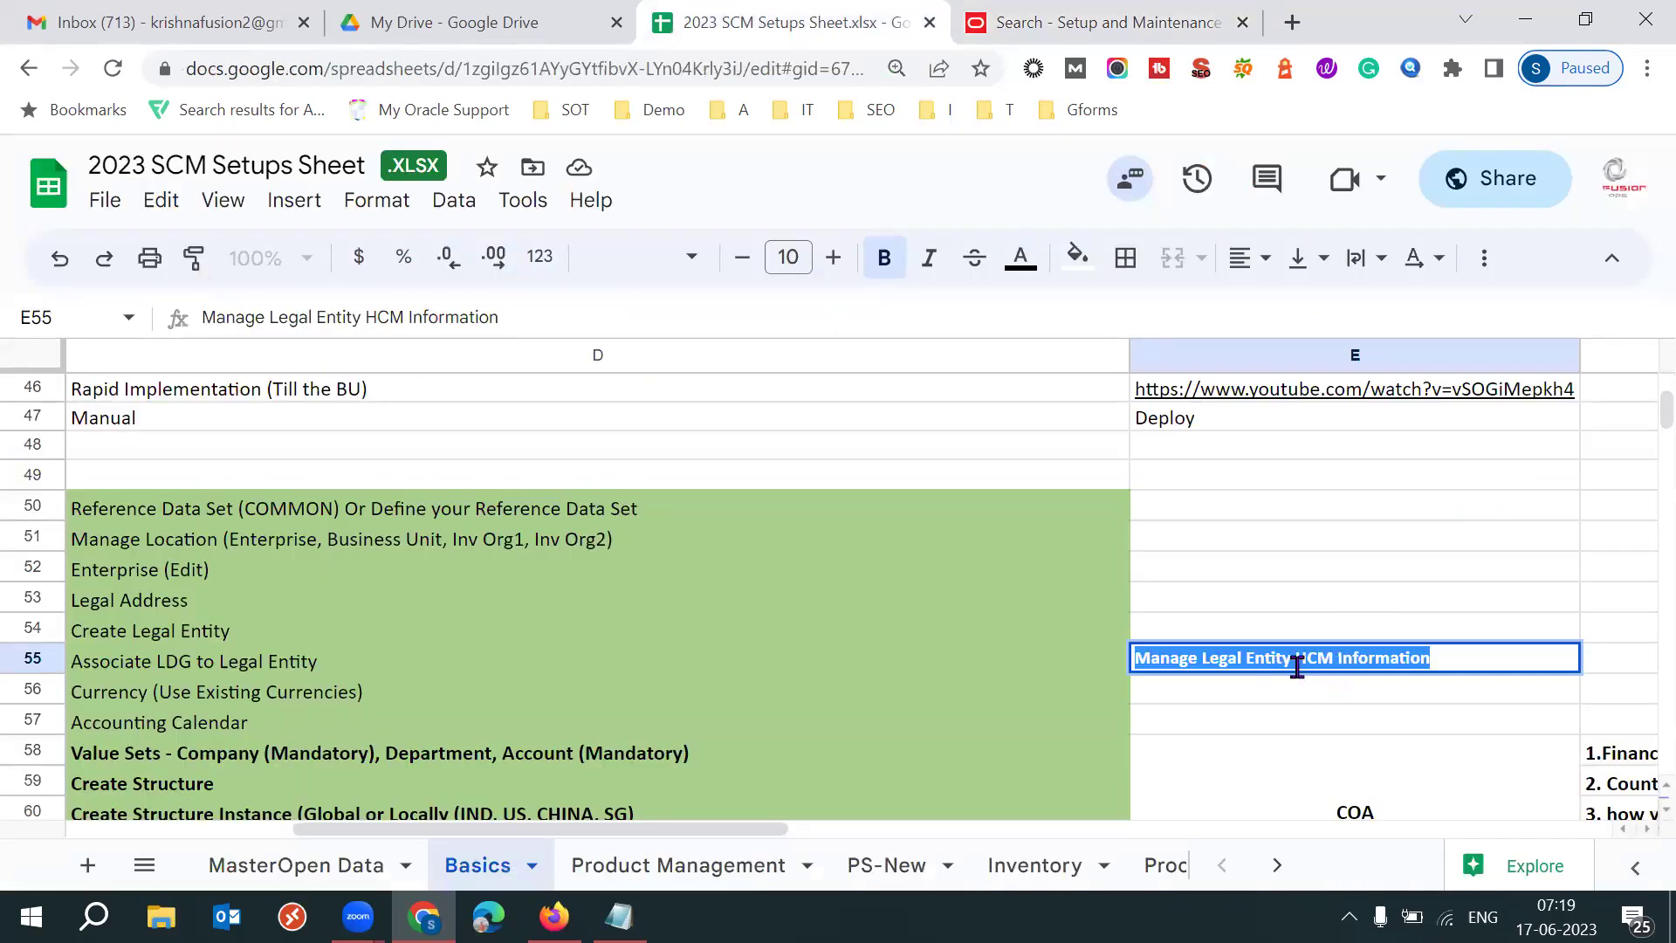
click(1087, 23)
click(172, 459)
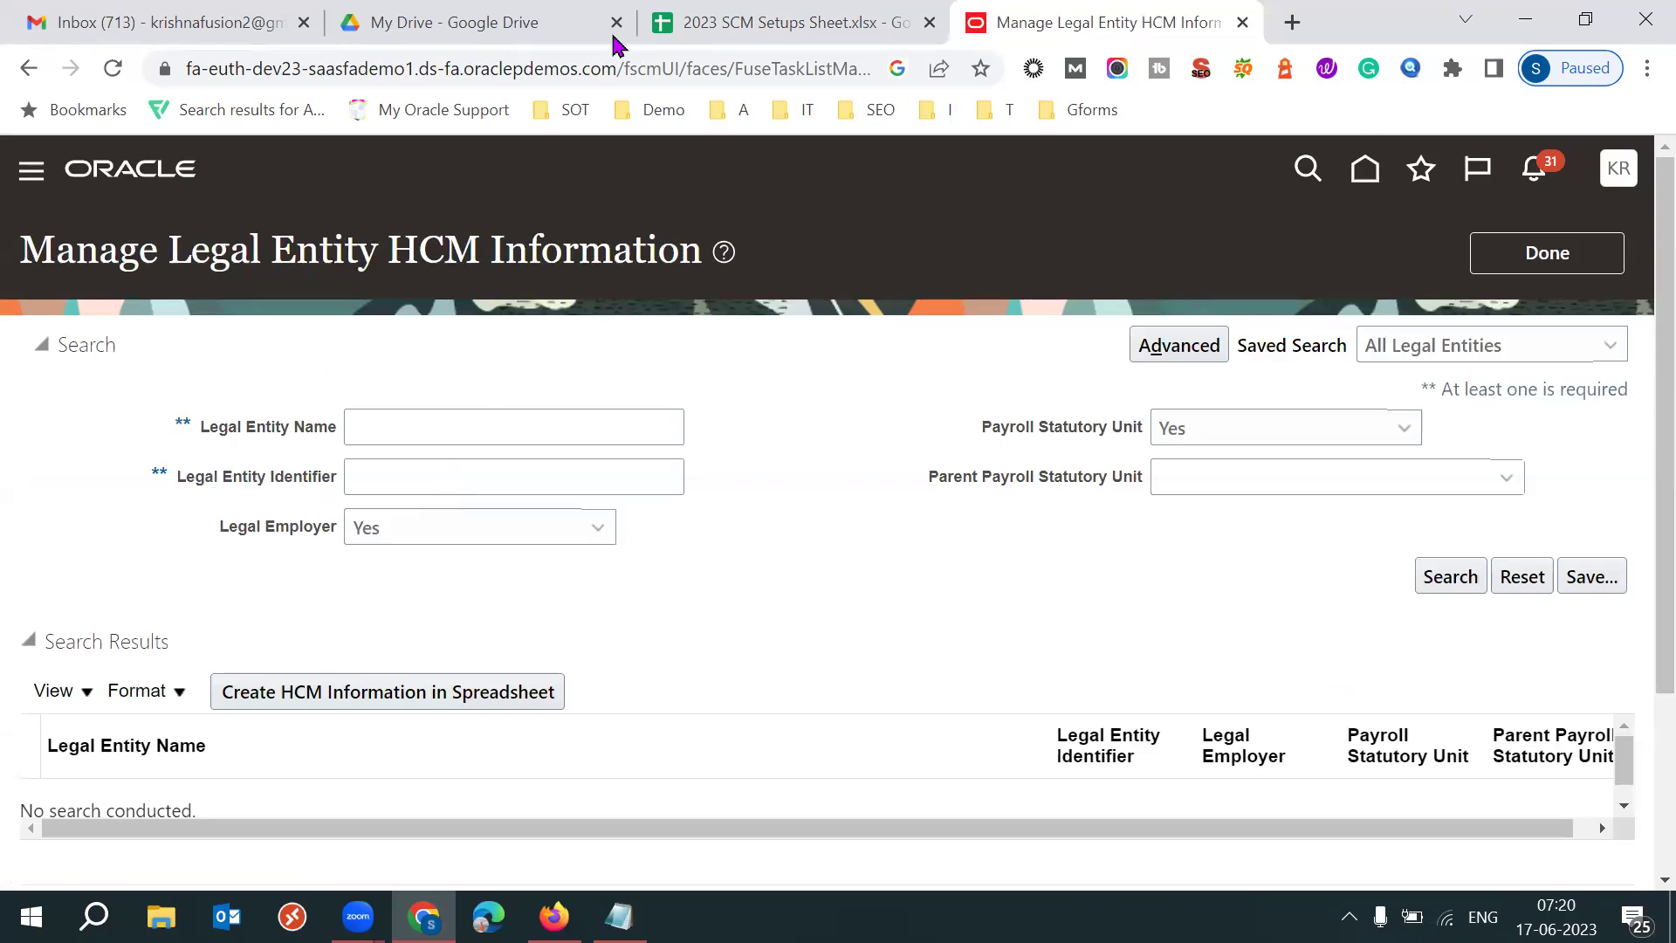
- Search the legal entities by the name 53K Tec and open the 53K Tech Leads IT record
click(457, 426)
text(53 T)
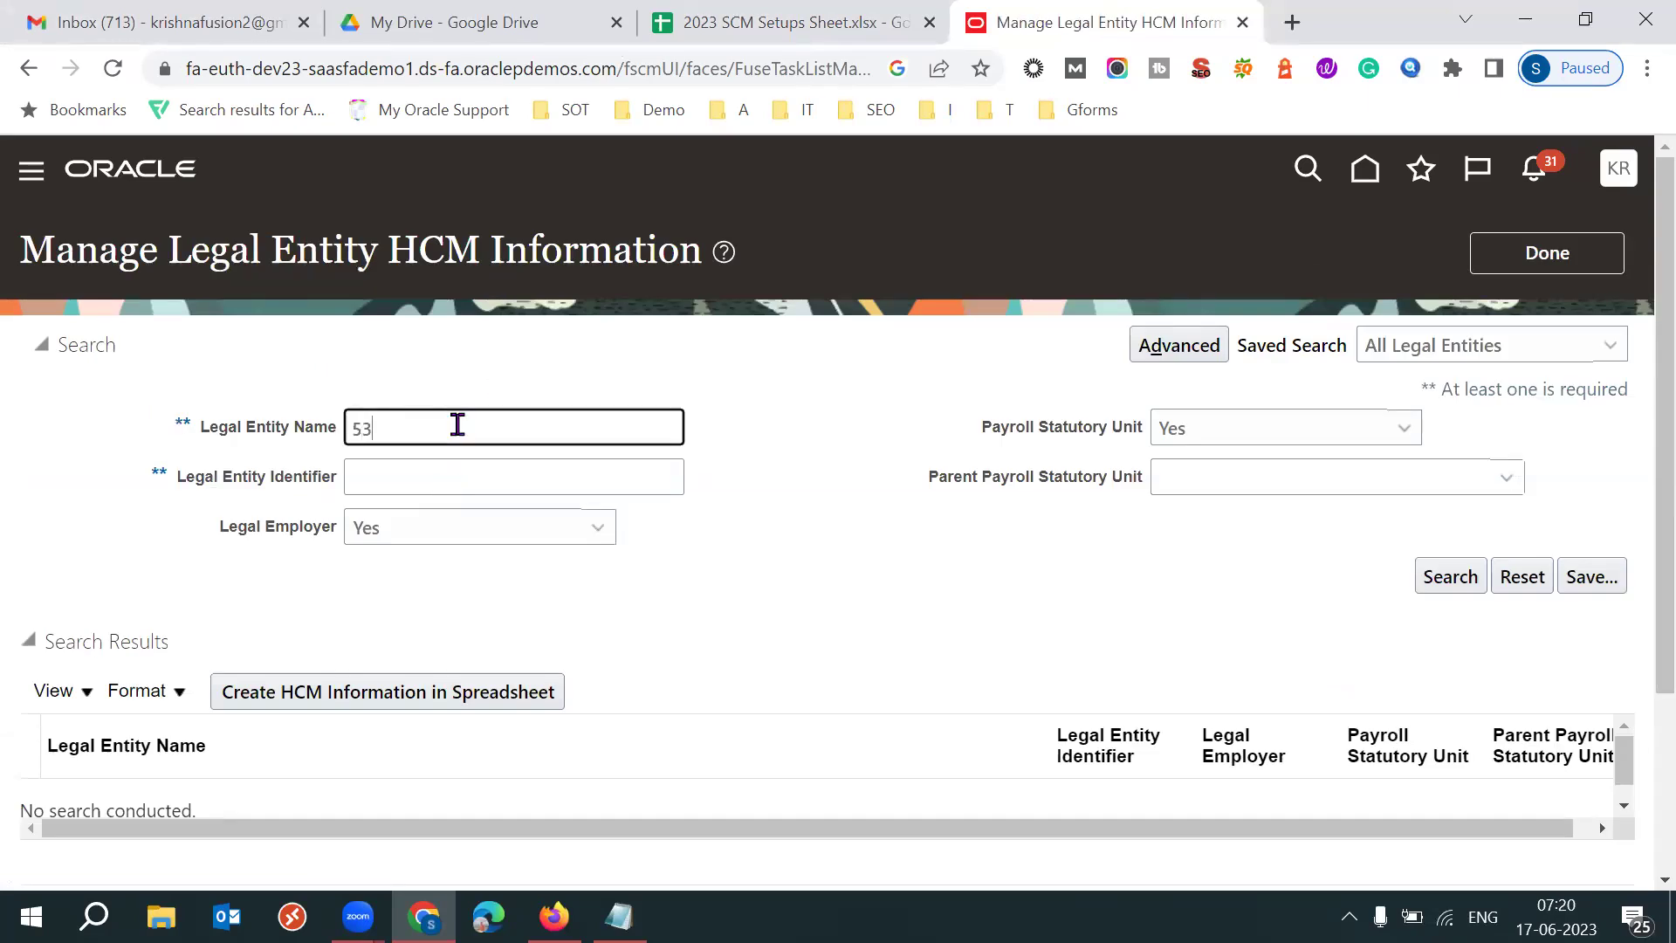
key(BackSpace)
key(BackSpace)
text(K Tefc)
key(BackSpace)
text(c)
key(Return)
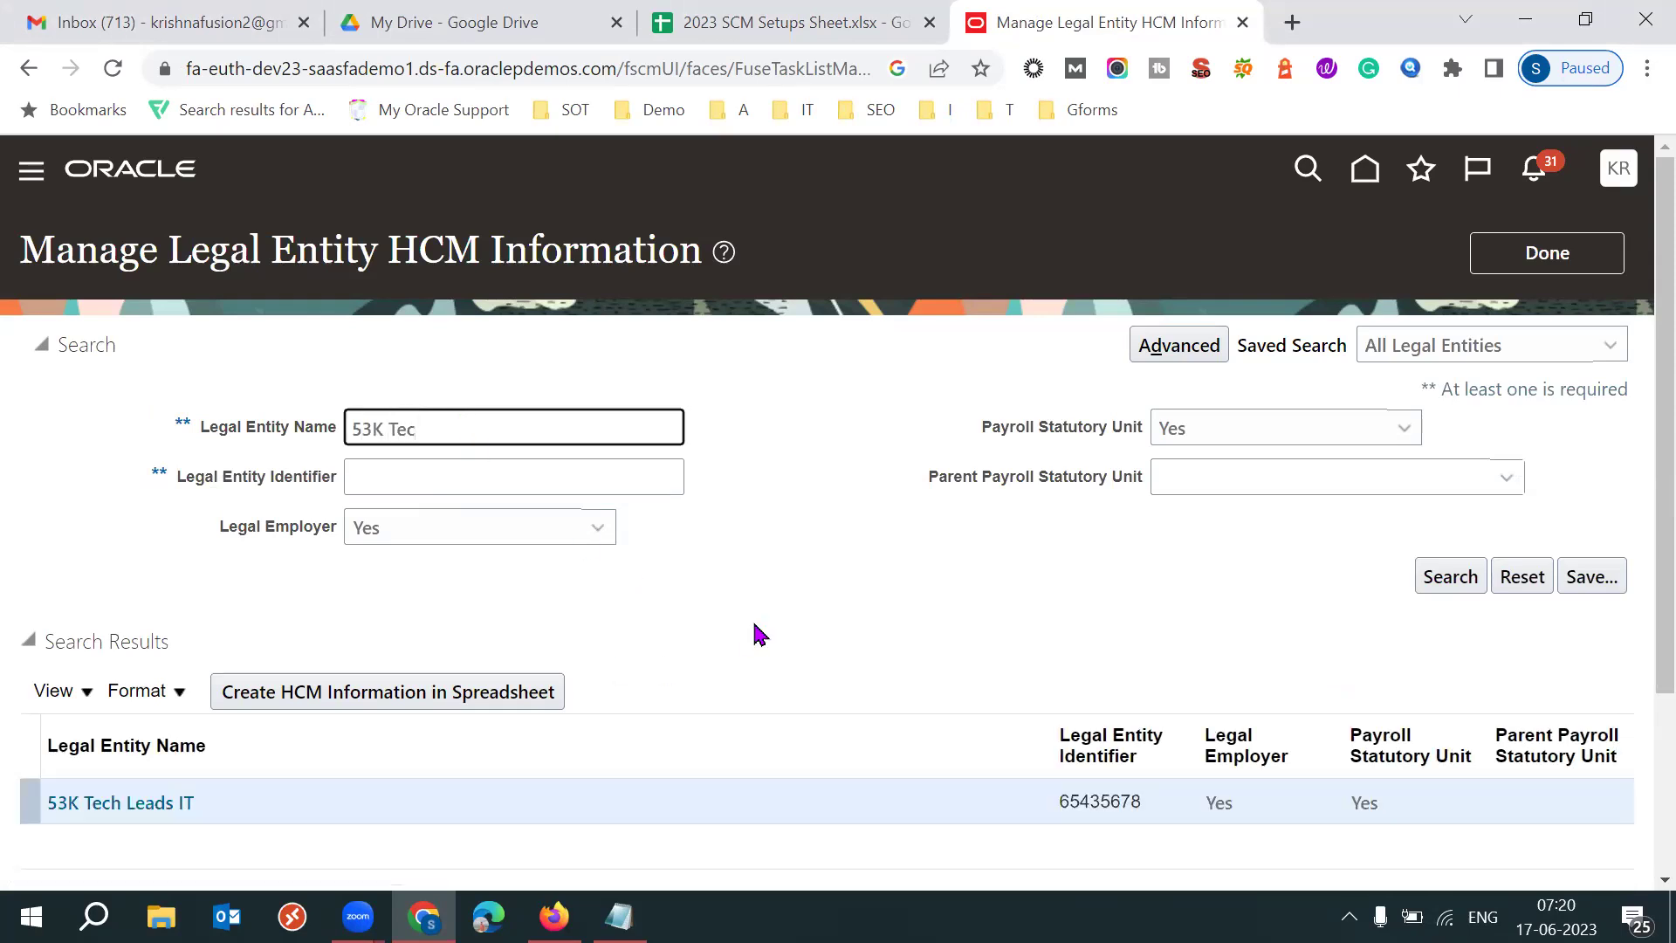
scroll(1557, 668, down, 1)
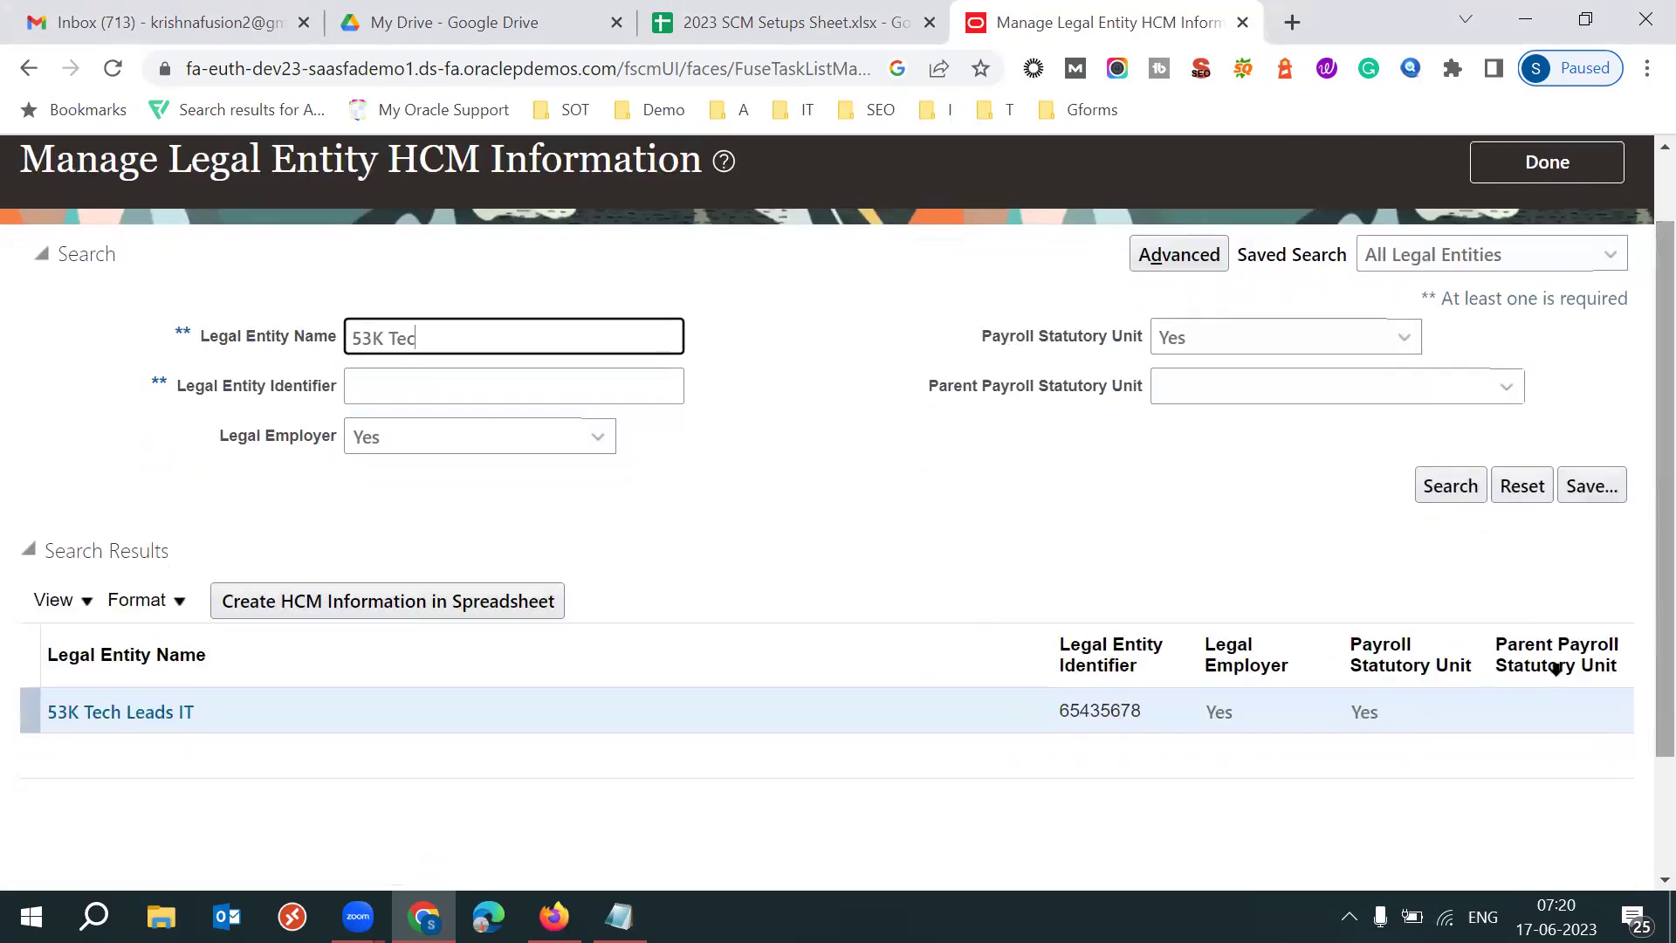
click(167, 716)
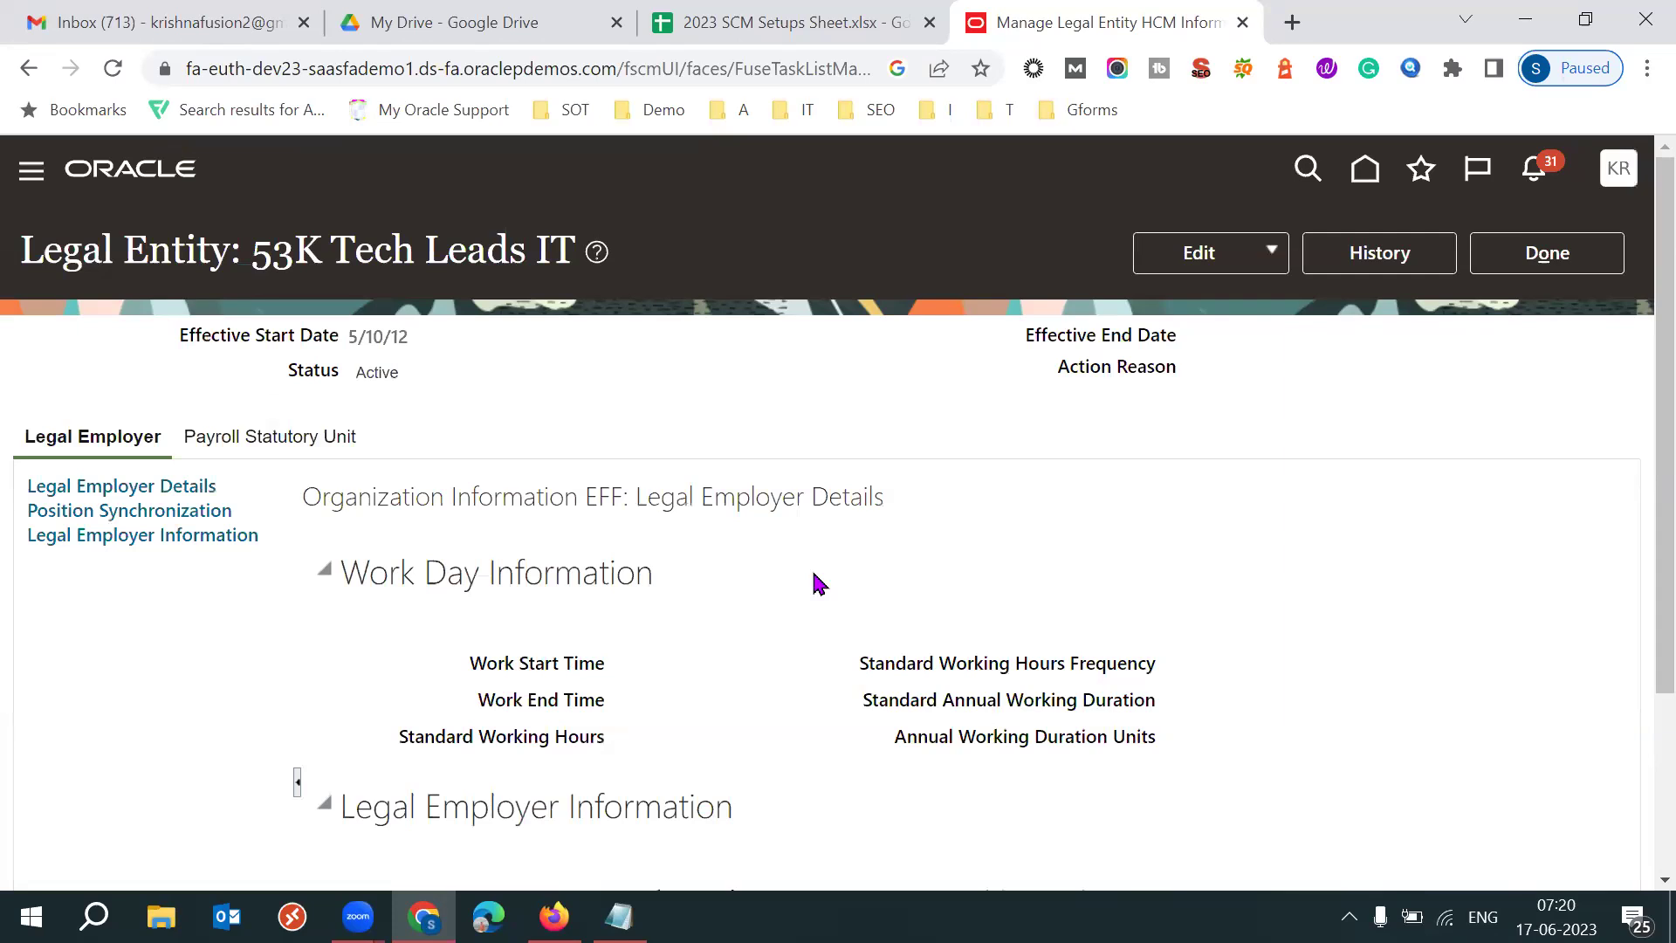
- Start an update of 53K Tech Leads IT with the default effective start date and show its Payroll Statutory Unit details full screen
click(1254, 250)
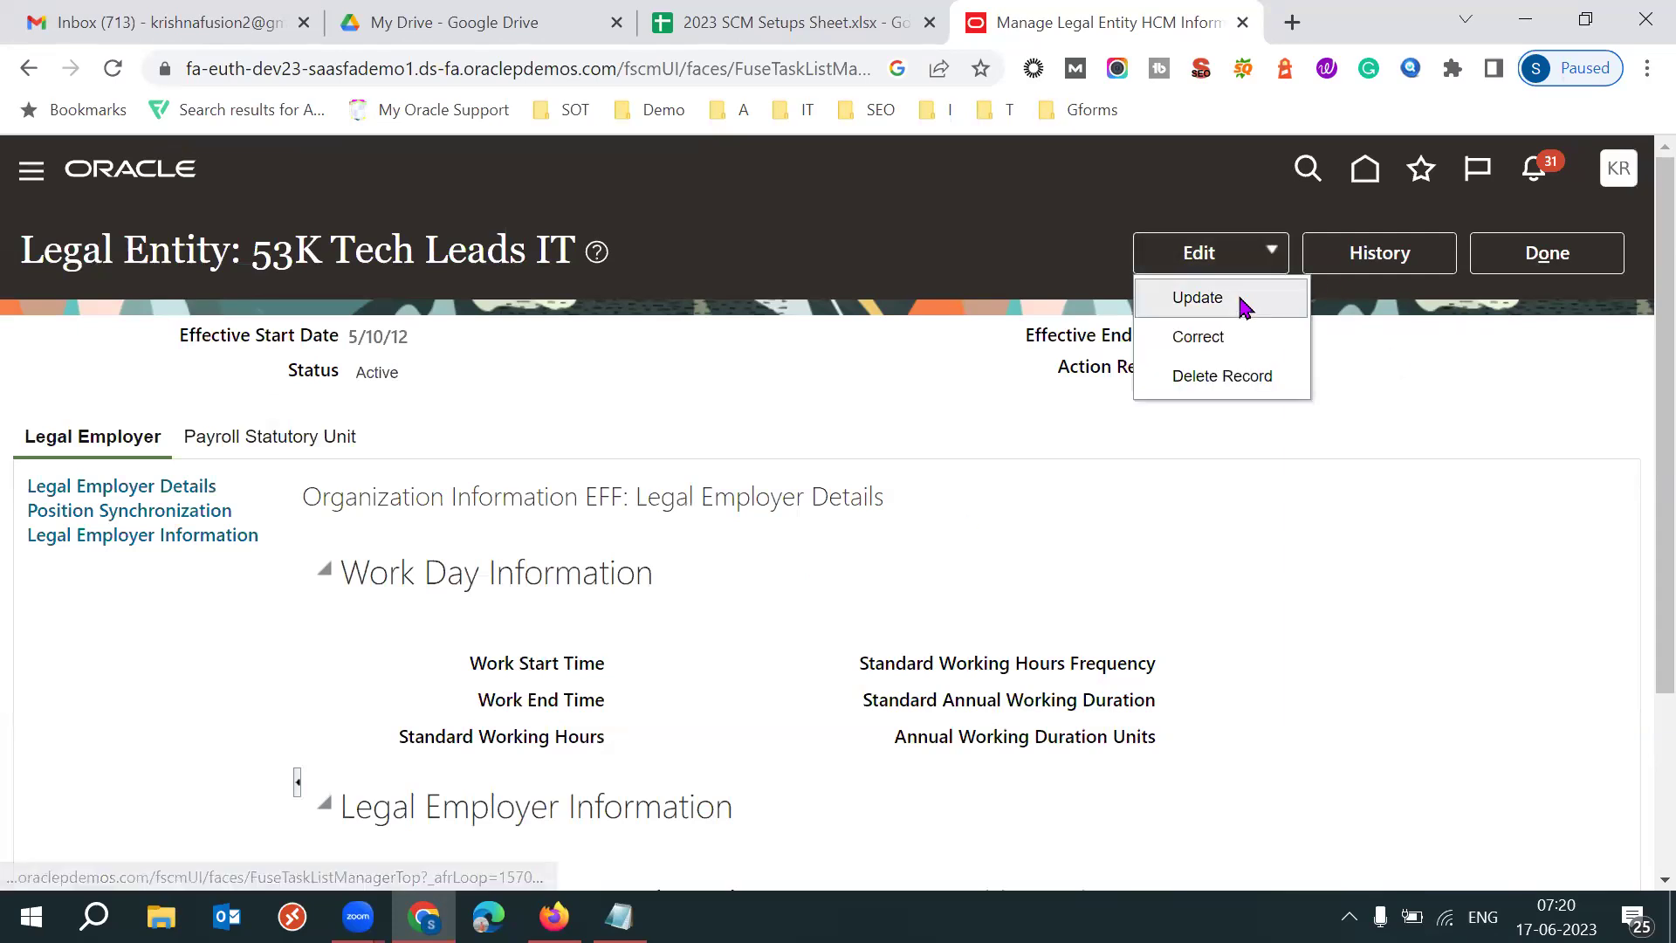
click(1244, 303)
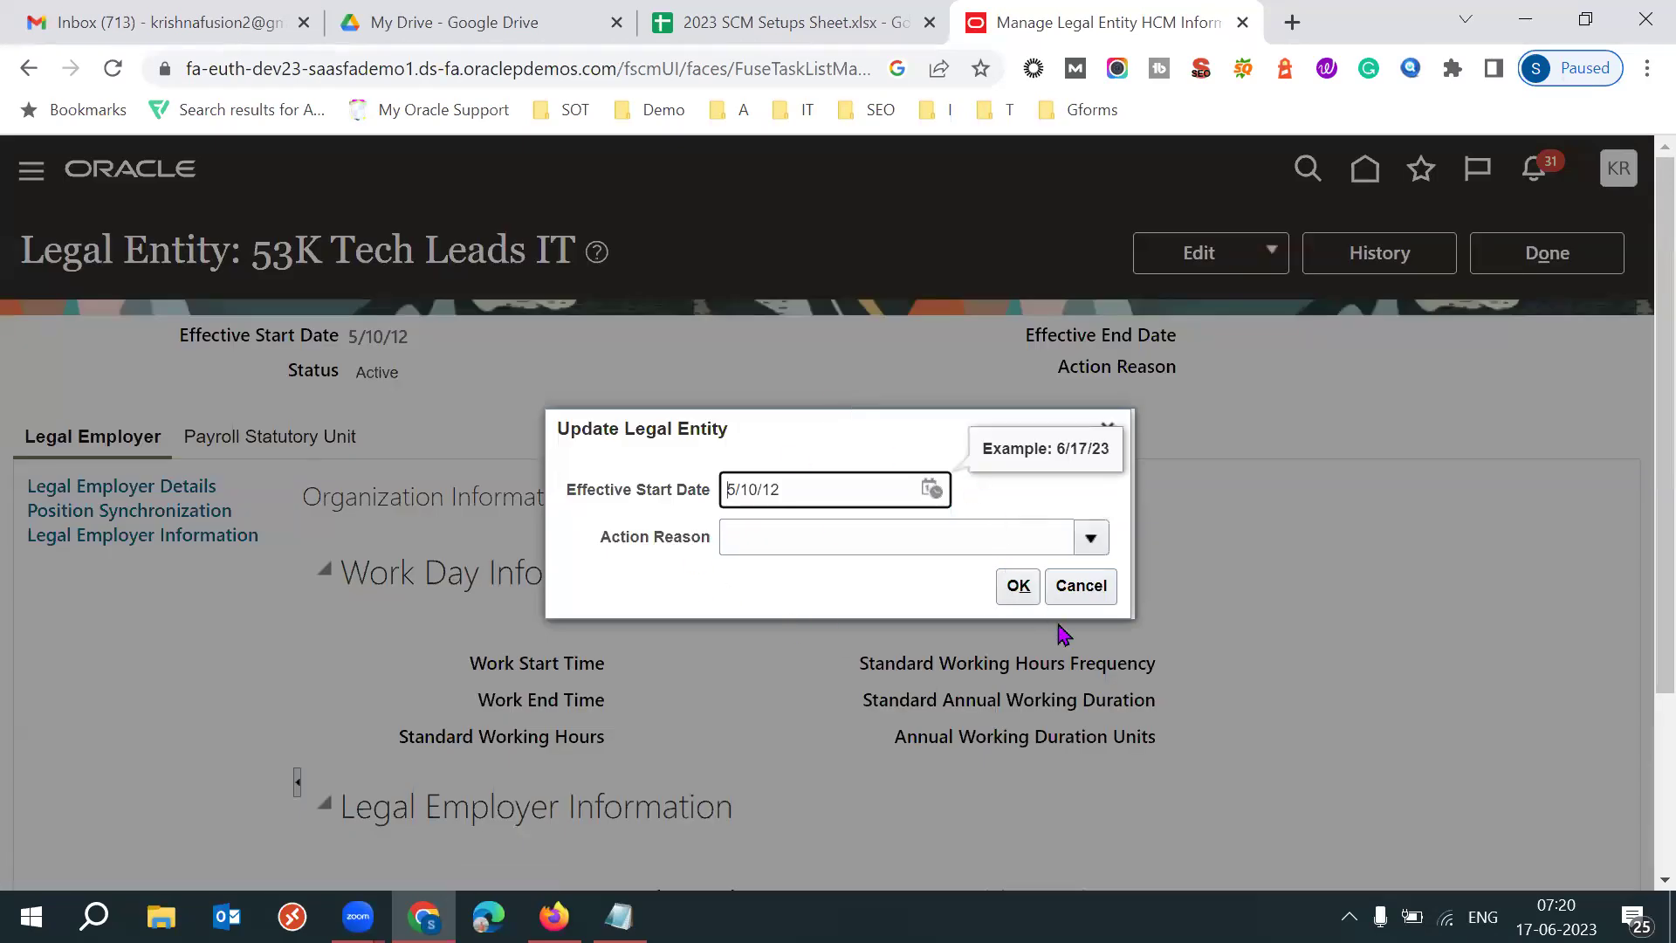
click(1018, 586)
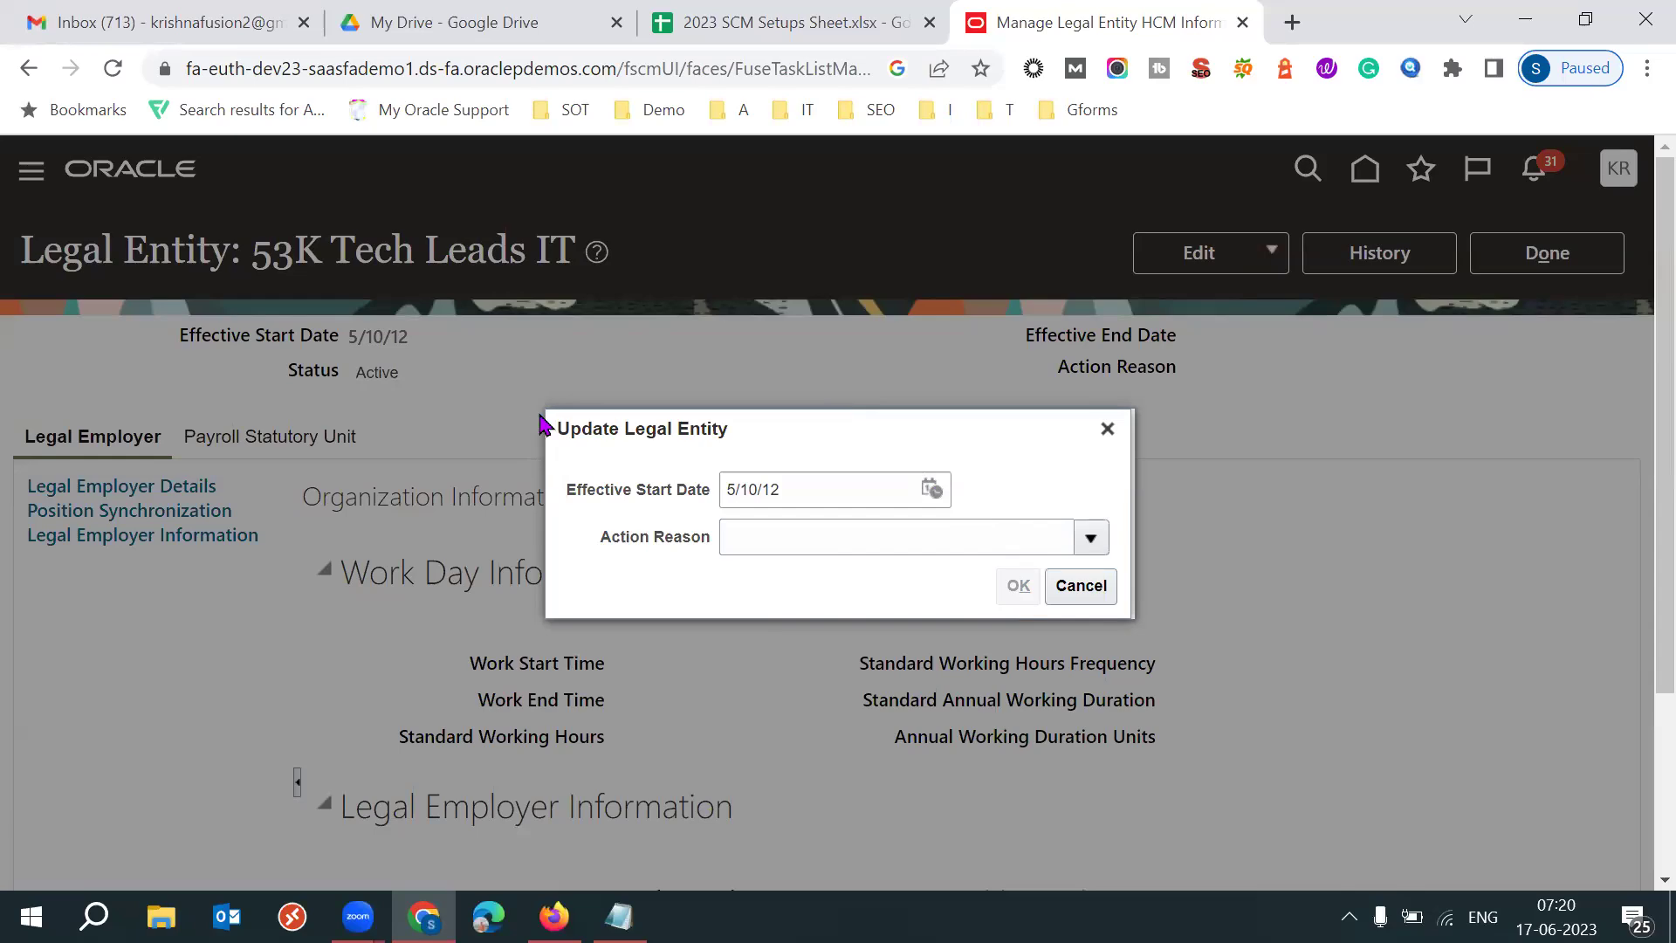
key(F11)
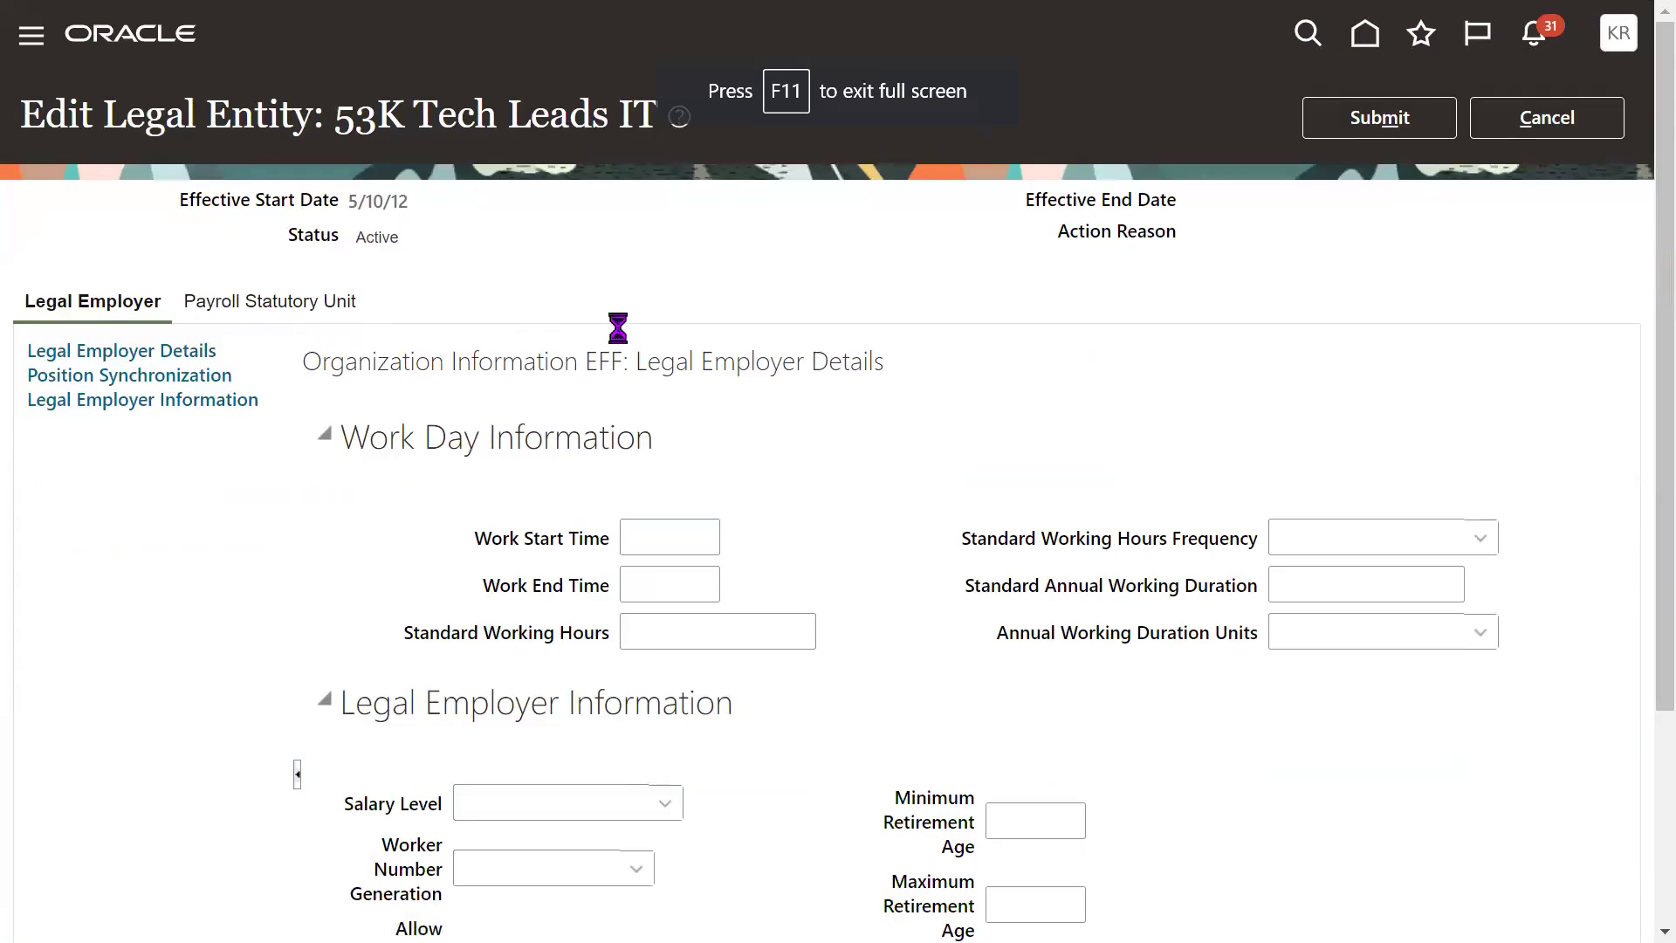
click(308, 311)
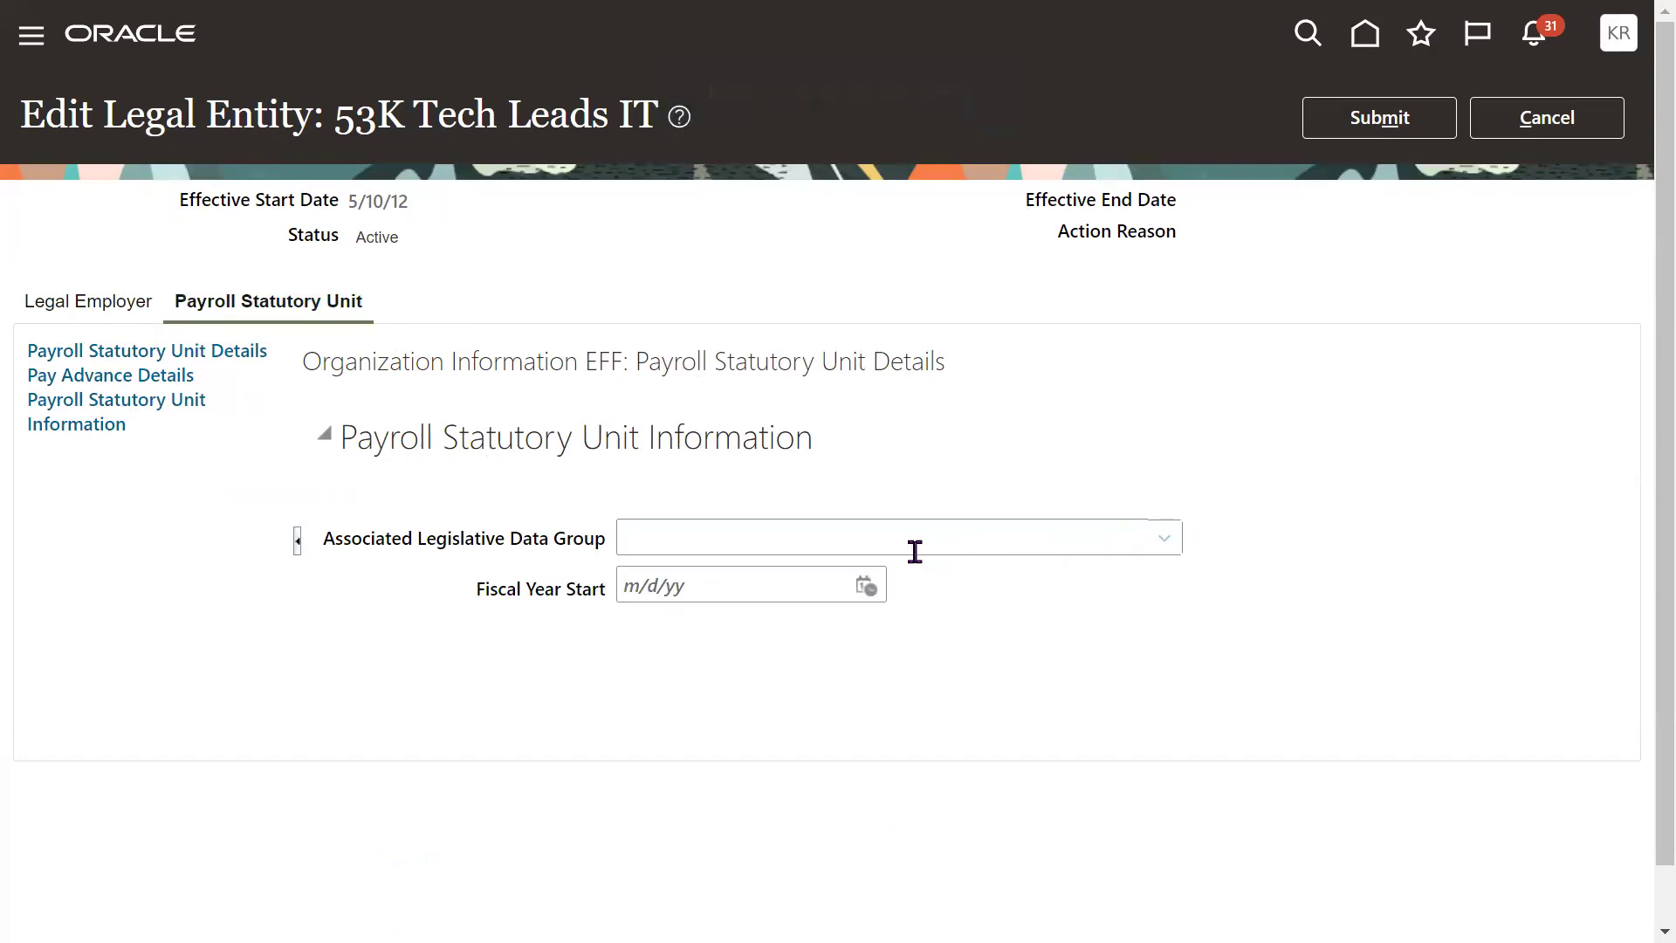
- Search the legislative data groups for IN and set the Associated Legislative Data Group to IN Legislative Data Group
click(863, 543)
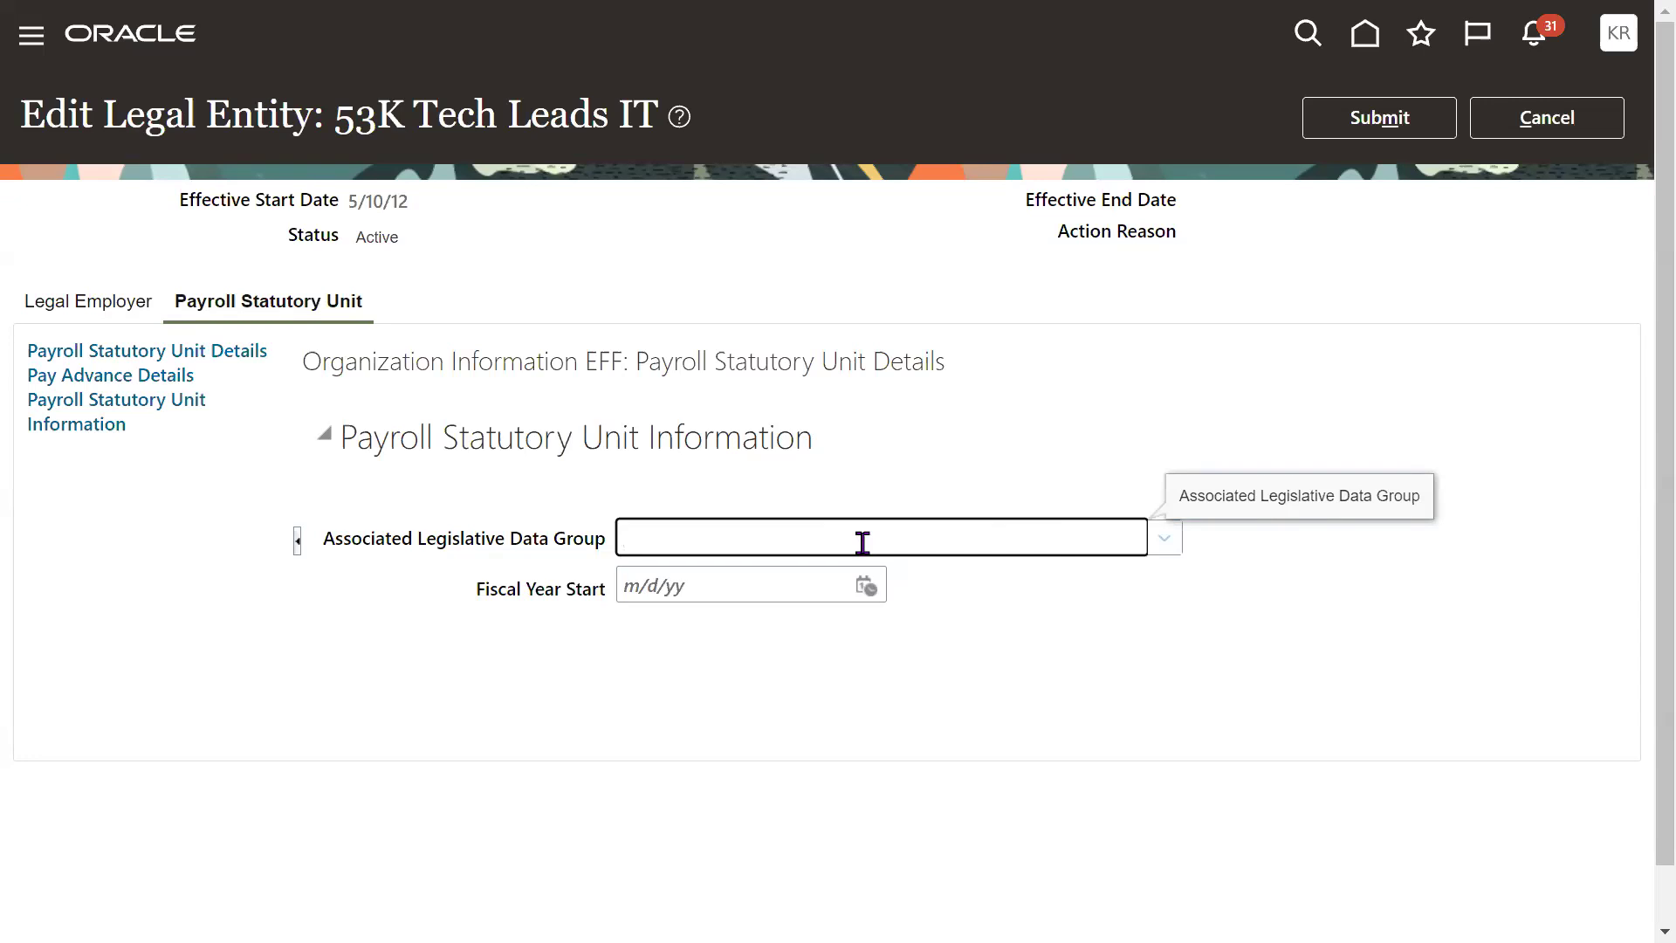
click(1163, 540)
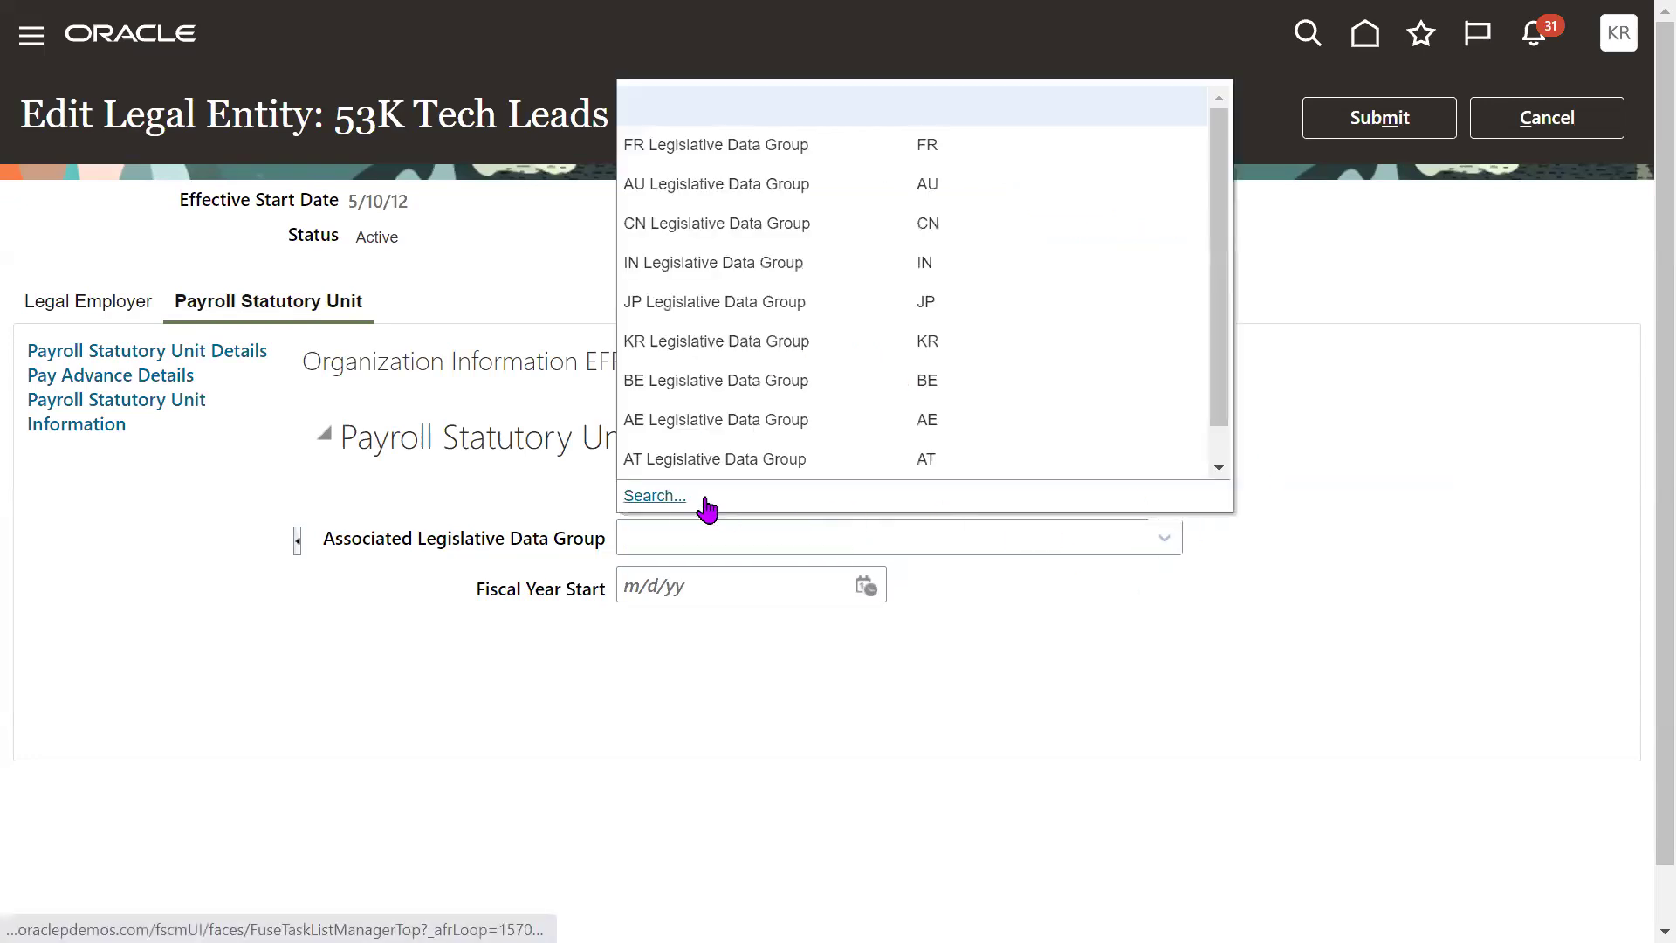
click(655, 496)
click(892, 441)
text(IN)
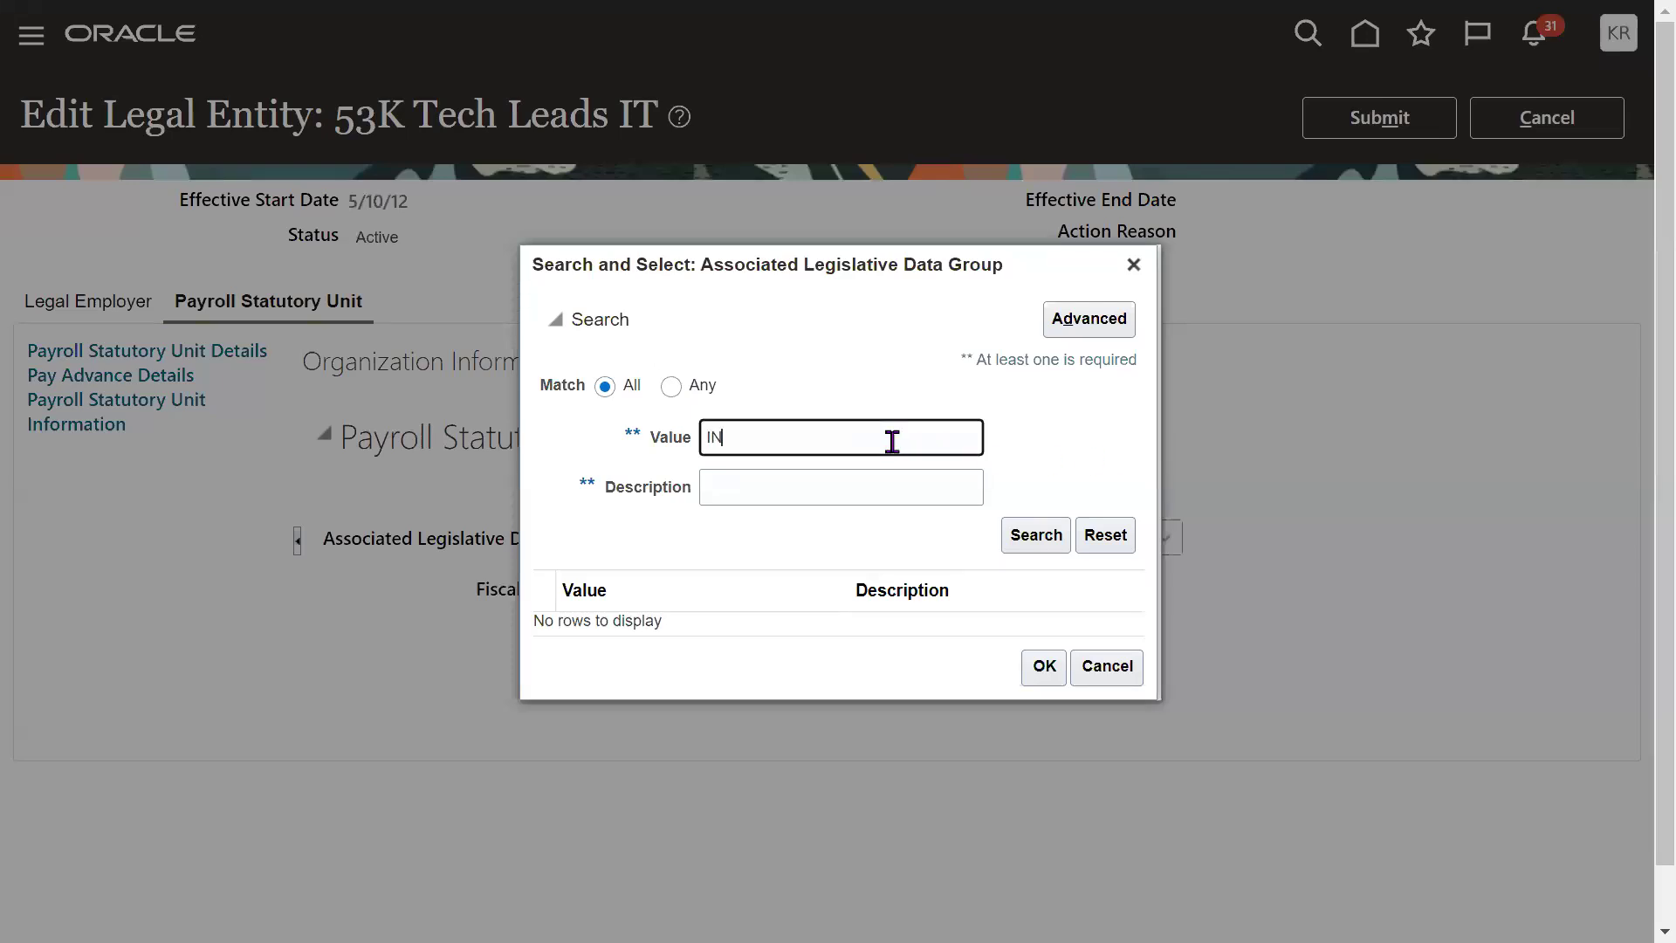
key(Return)
click(703, 622)
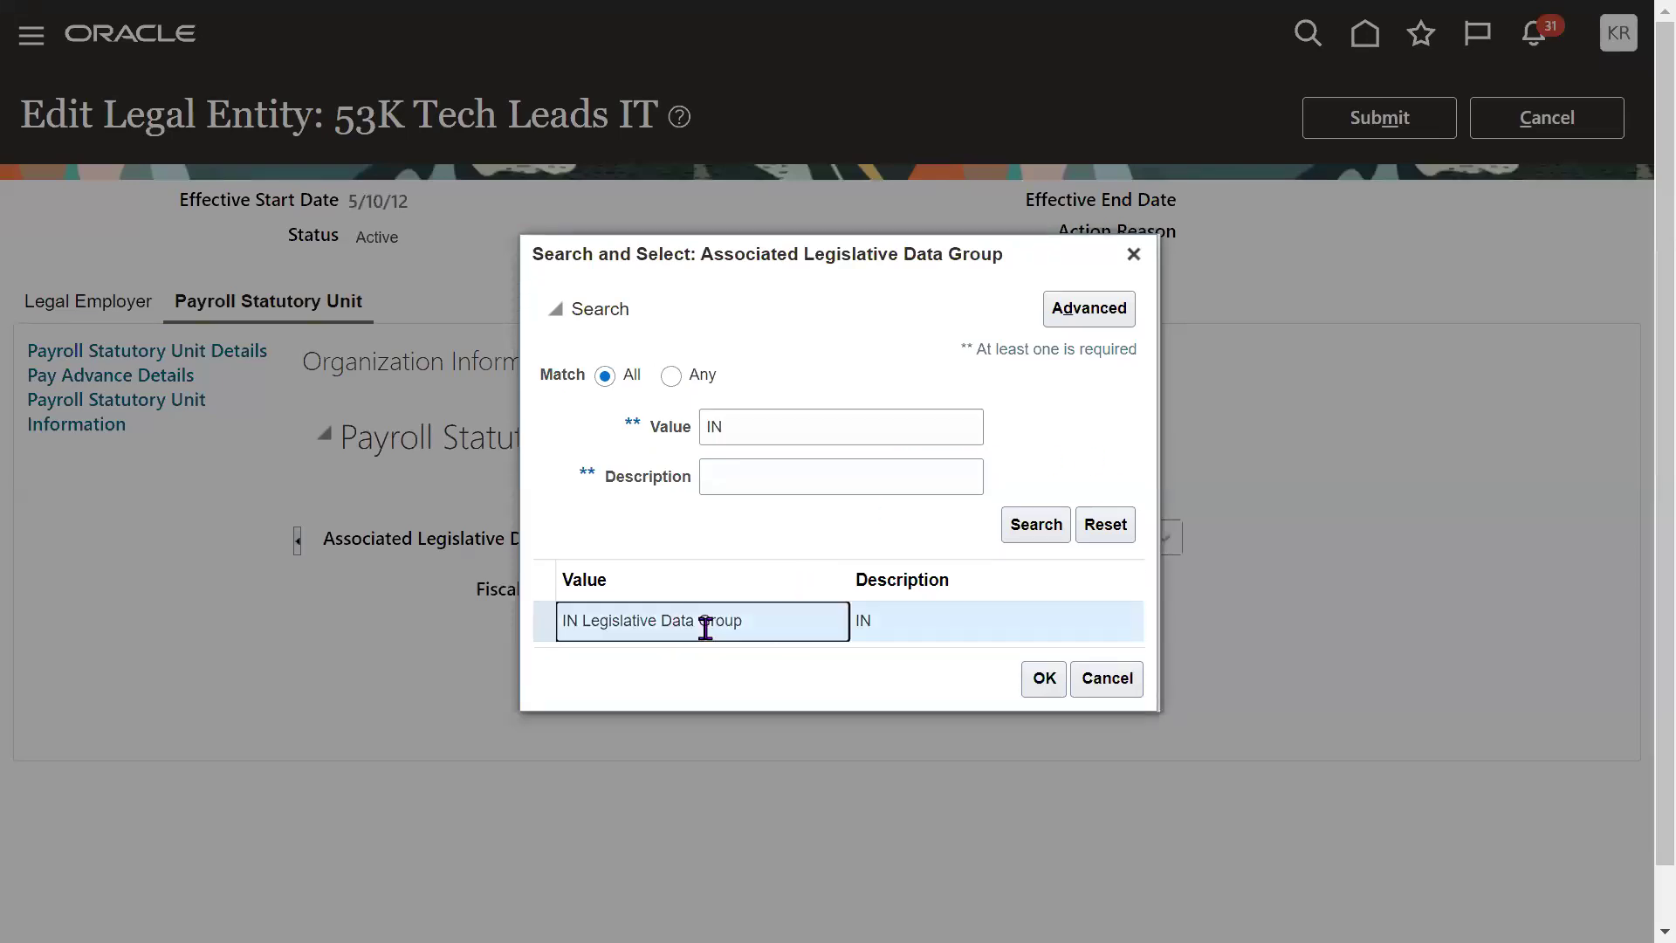
drag(726, 262, 978, 267)
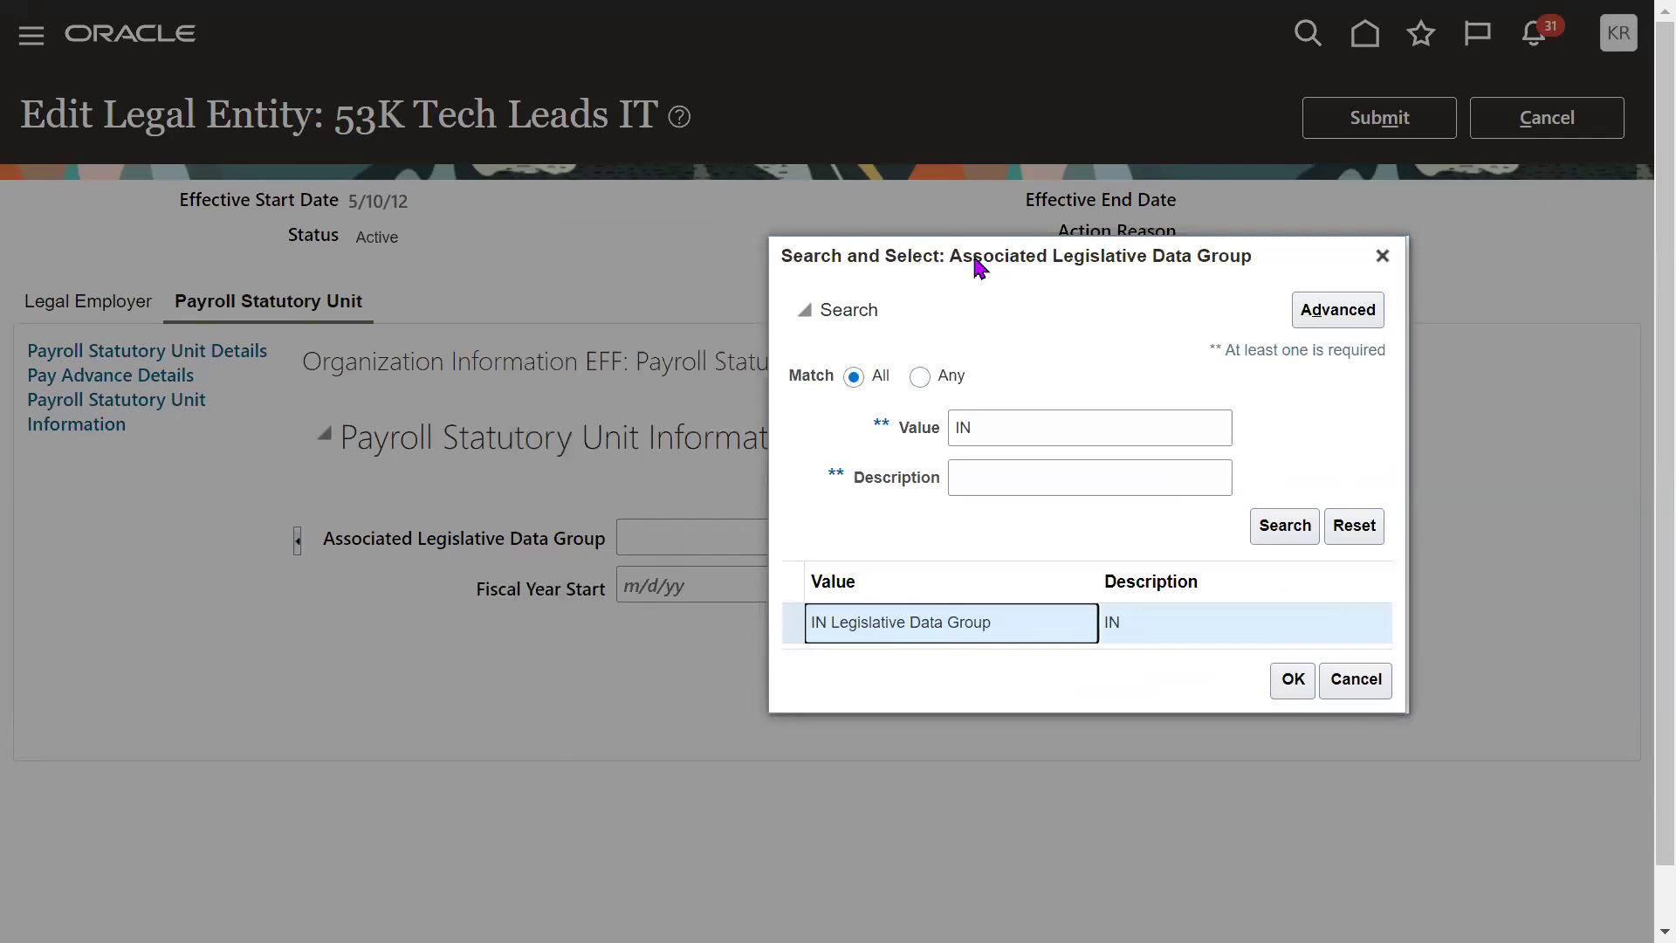
click(1295, 685)
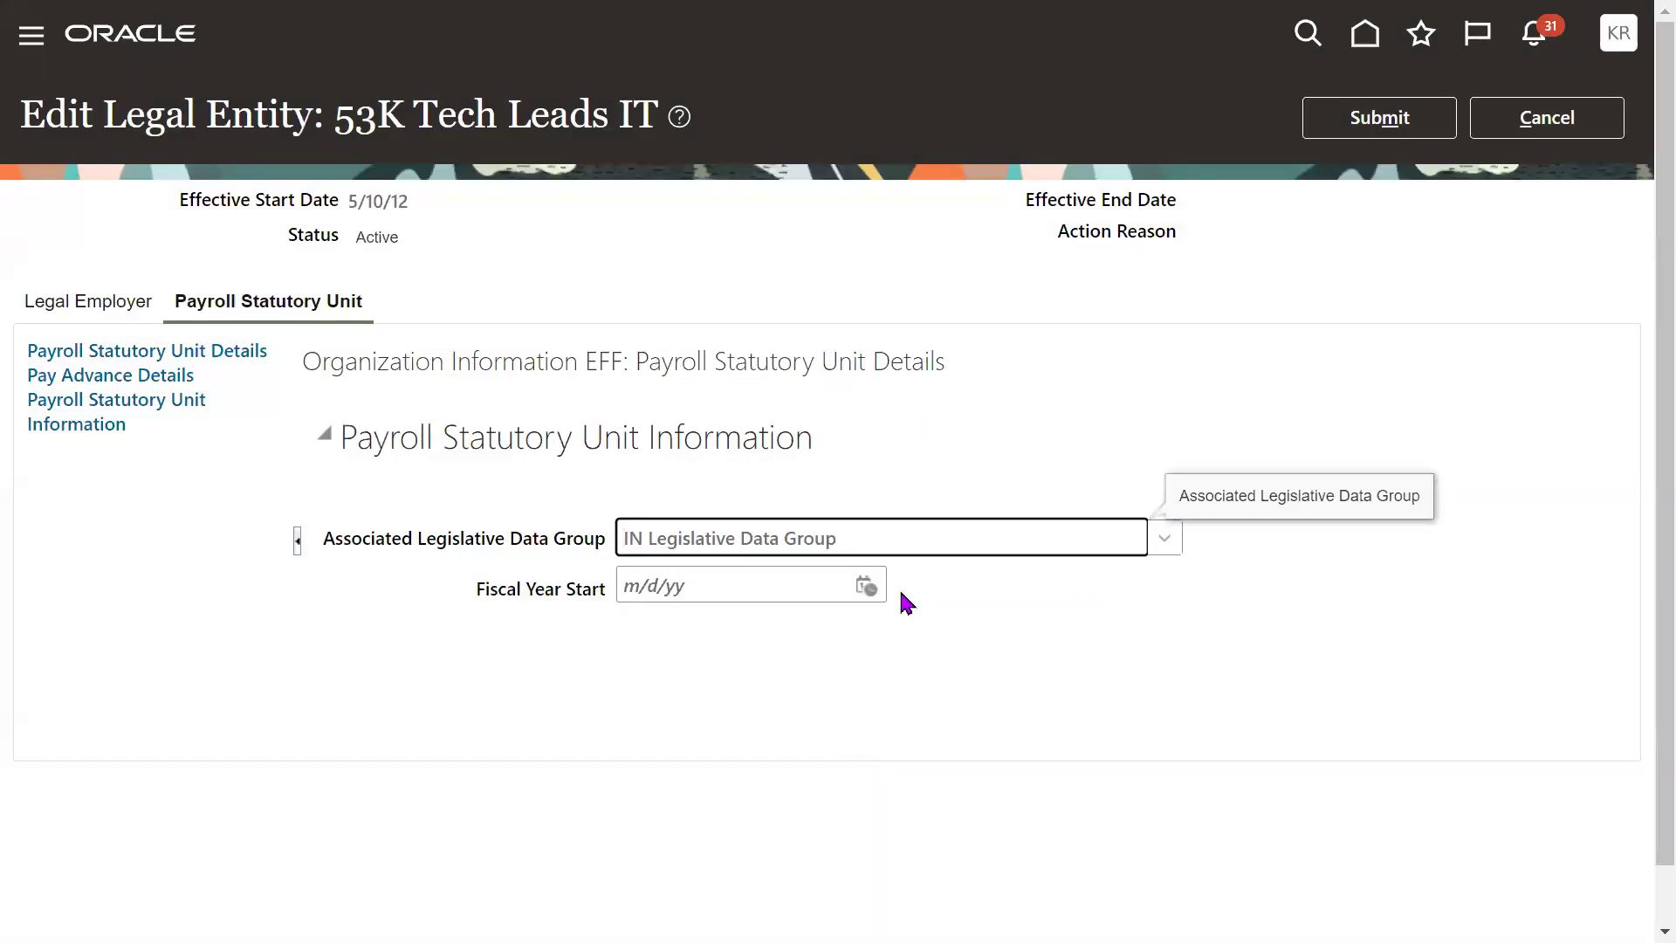
- Highlight the Associated Legislative Data Group value and the legal entity name to review the association
triple_click(882, 549)
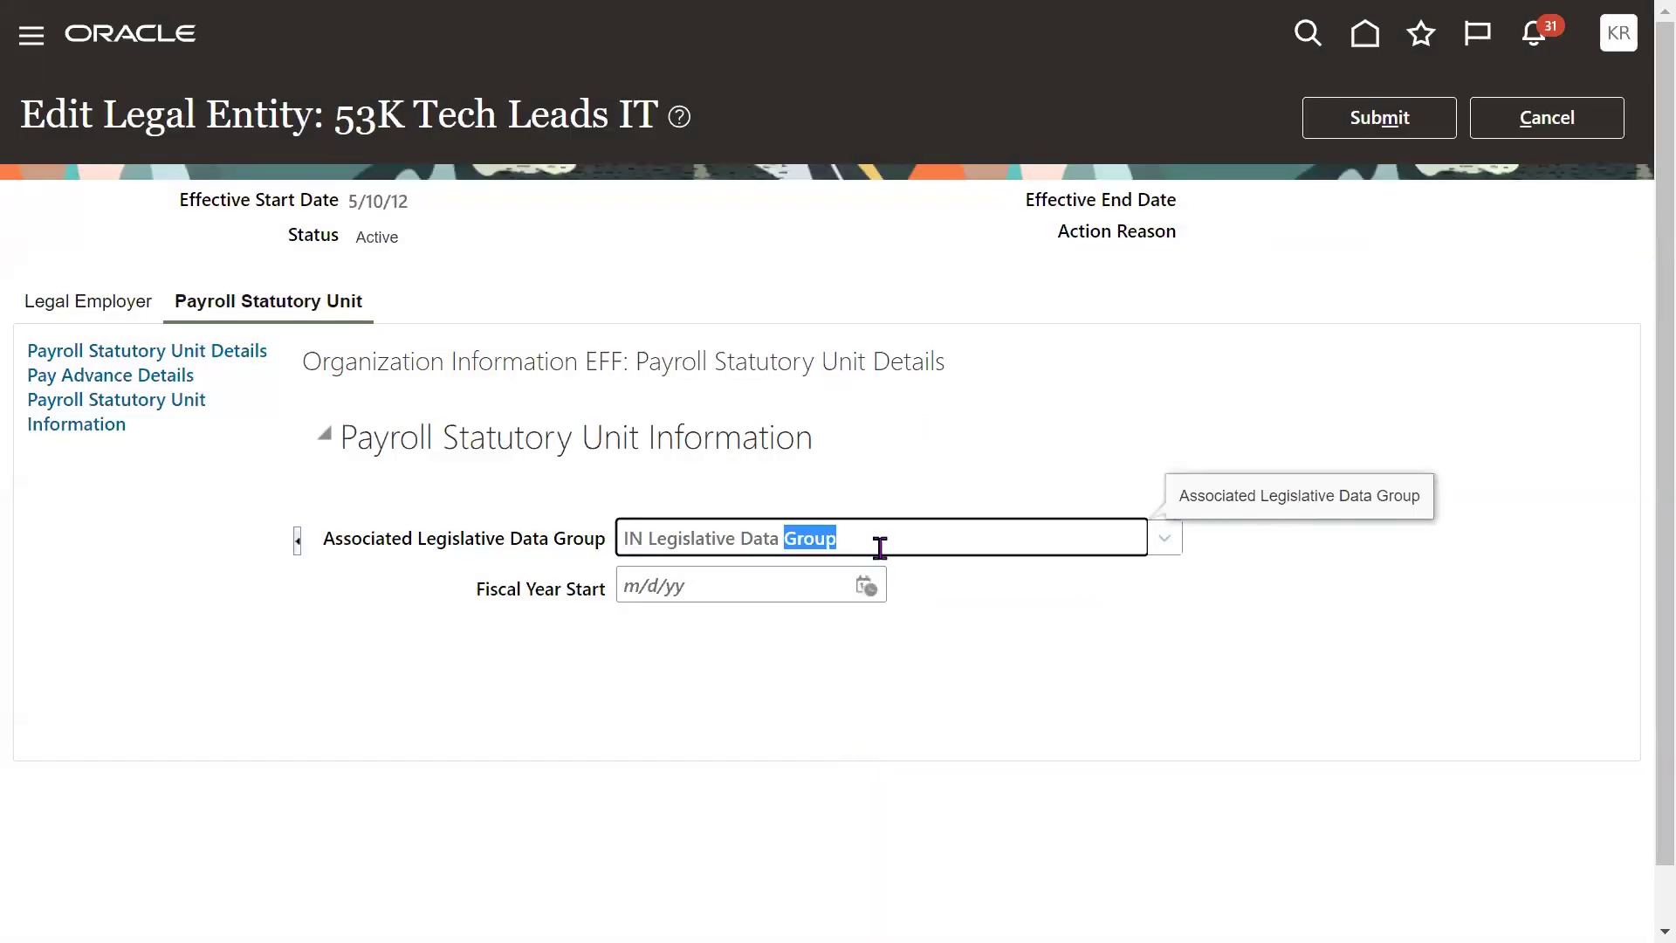
click(1055, 421)
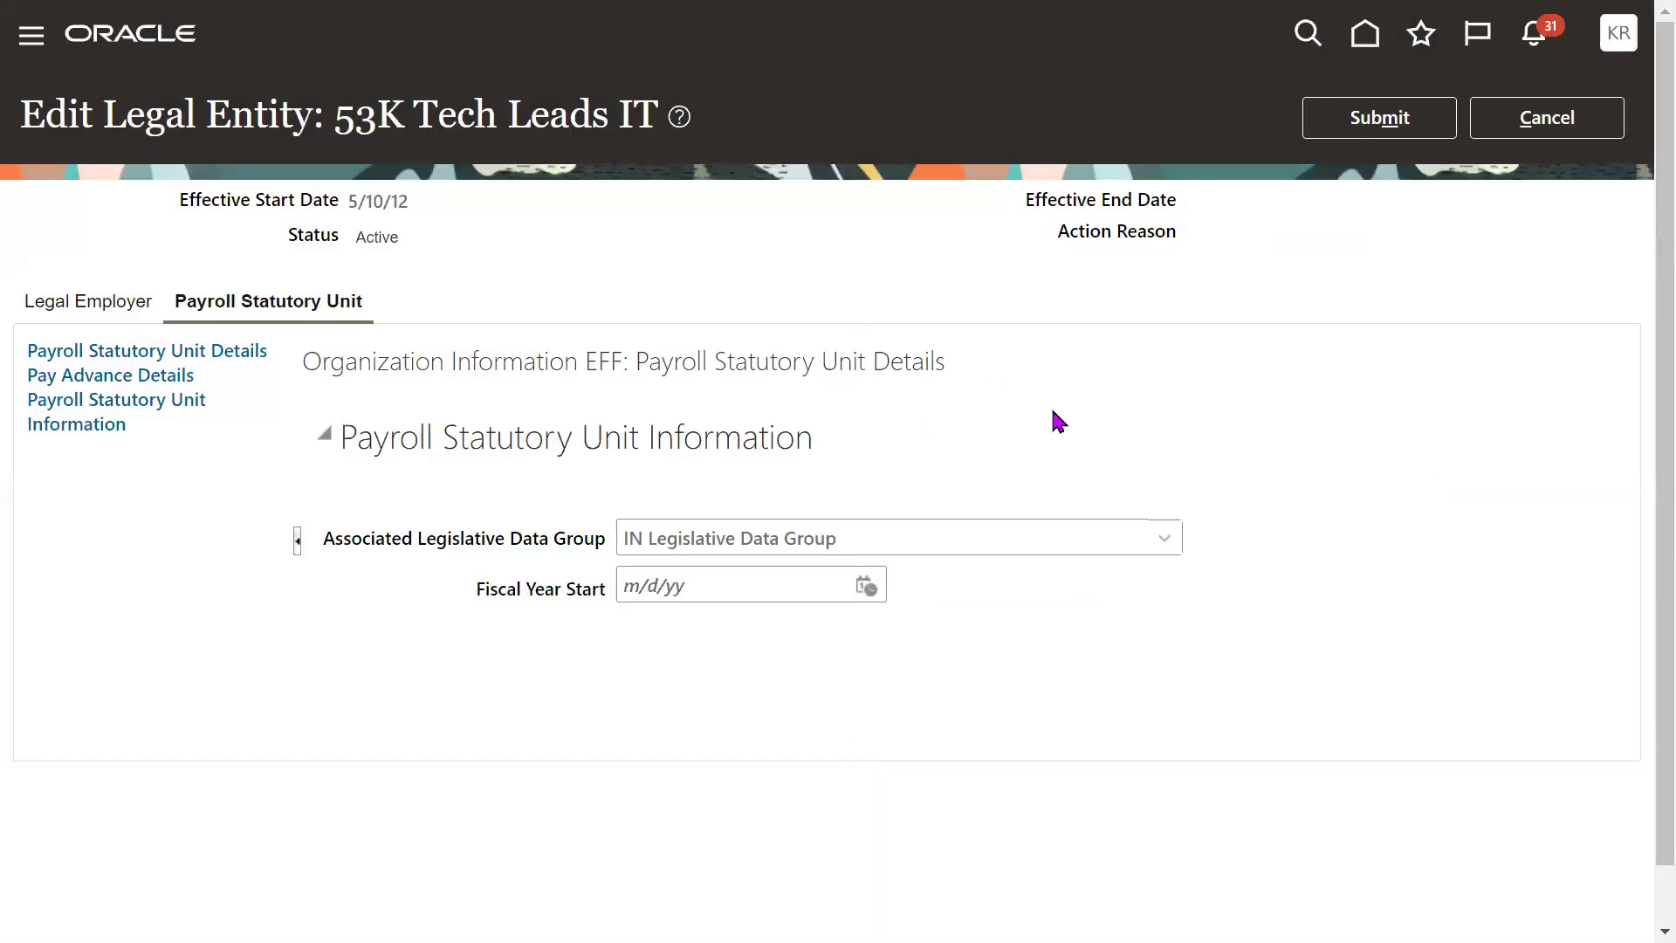
double_click(447, 549)
triple_click(853, 537)
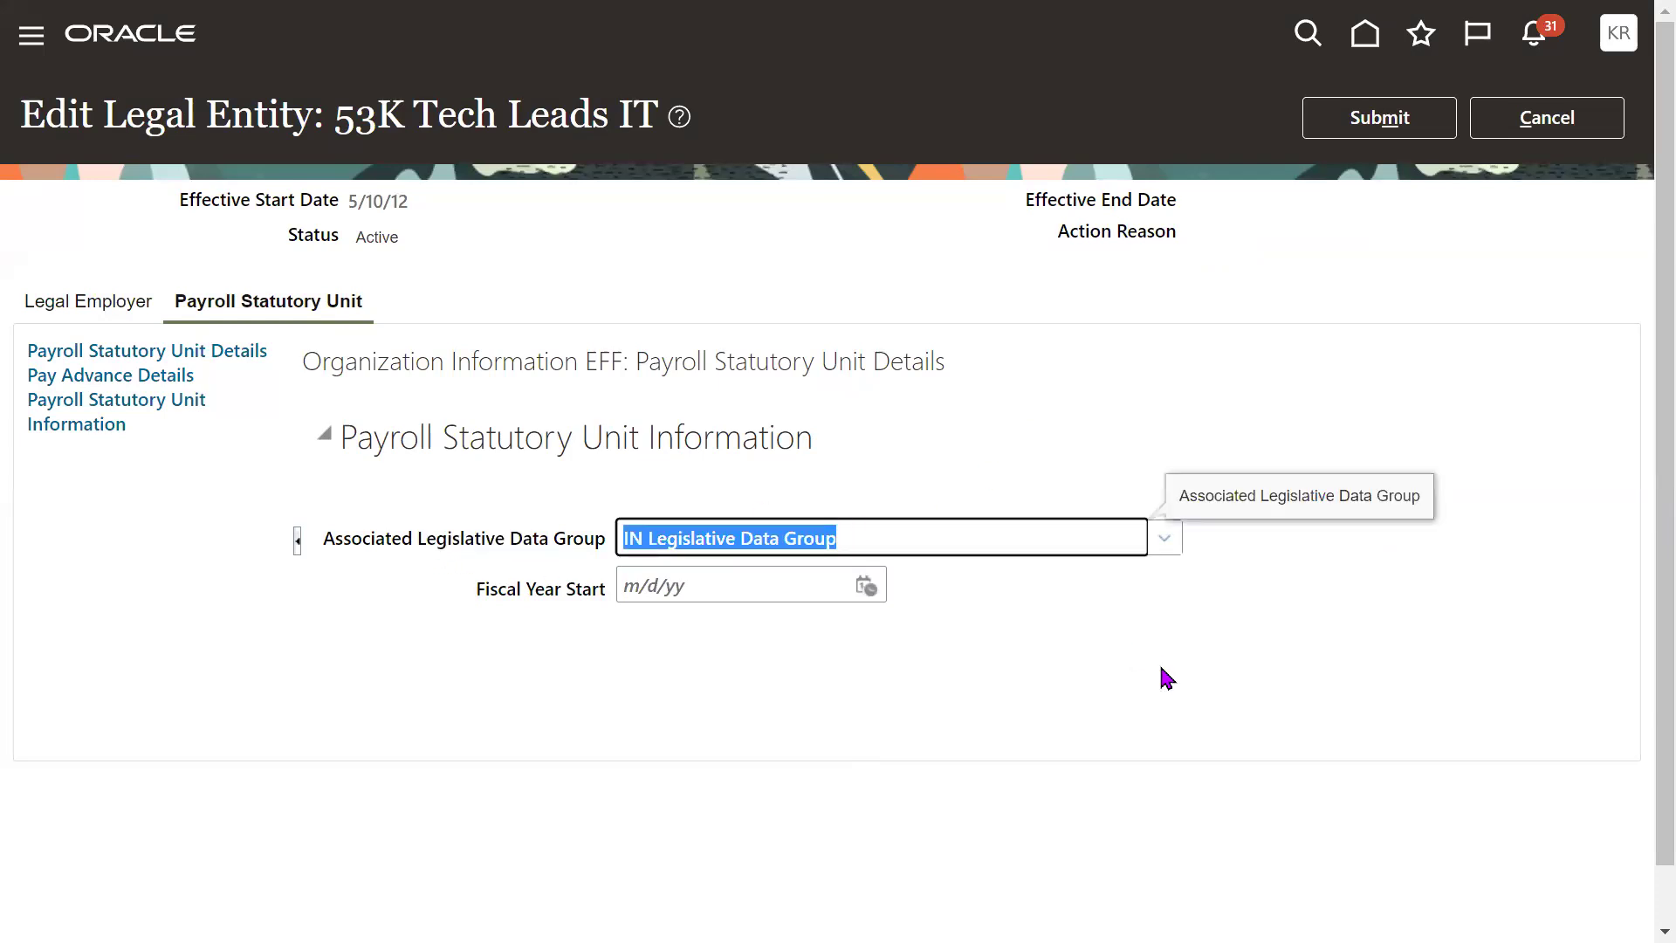
triple_click(873, 532)
drag(393, 128, 688, 197)
click(688, 197)
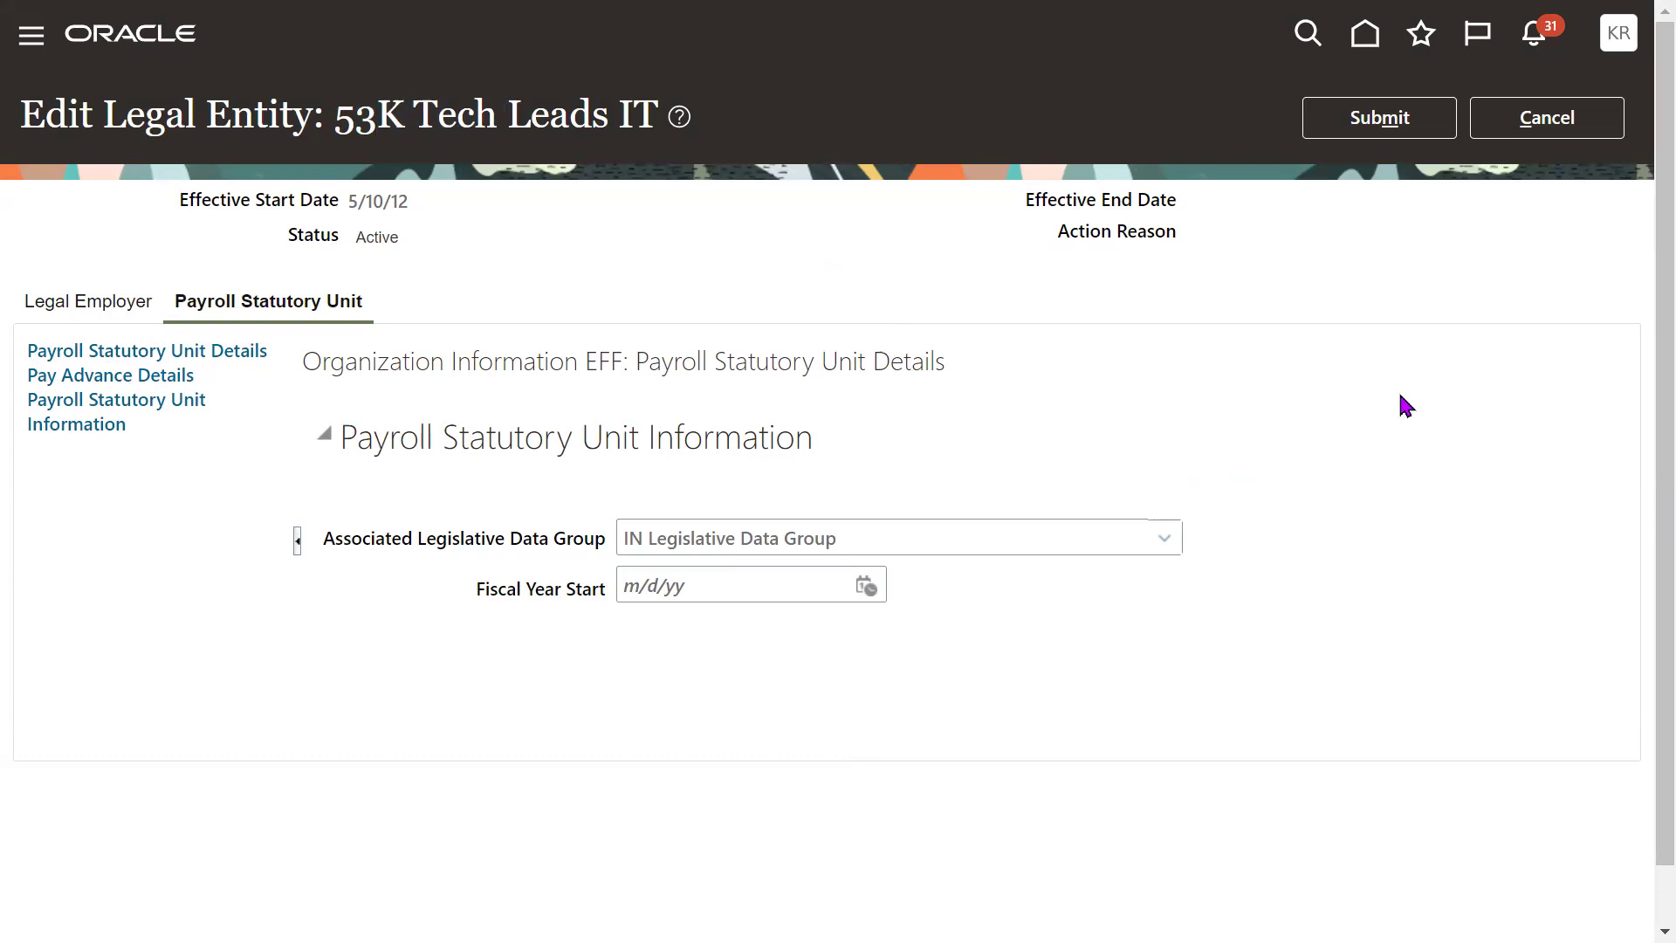
- Submit the legal entity update, accept the confirmation, and exit full screen
click(1367, 120)
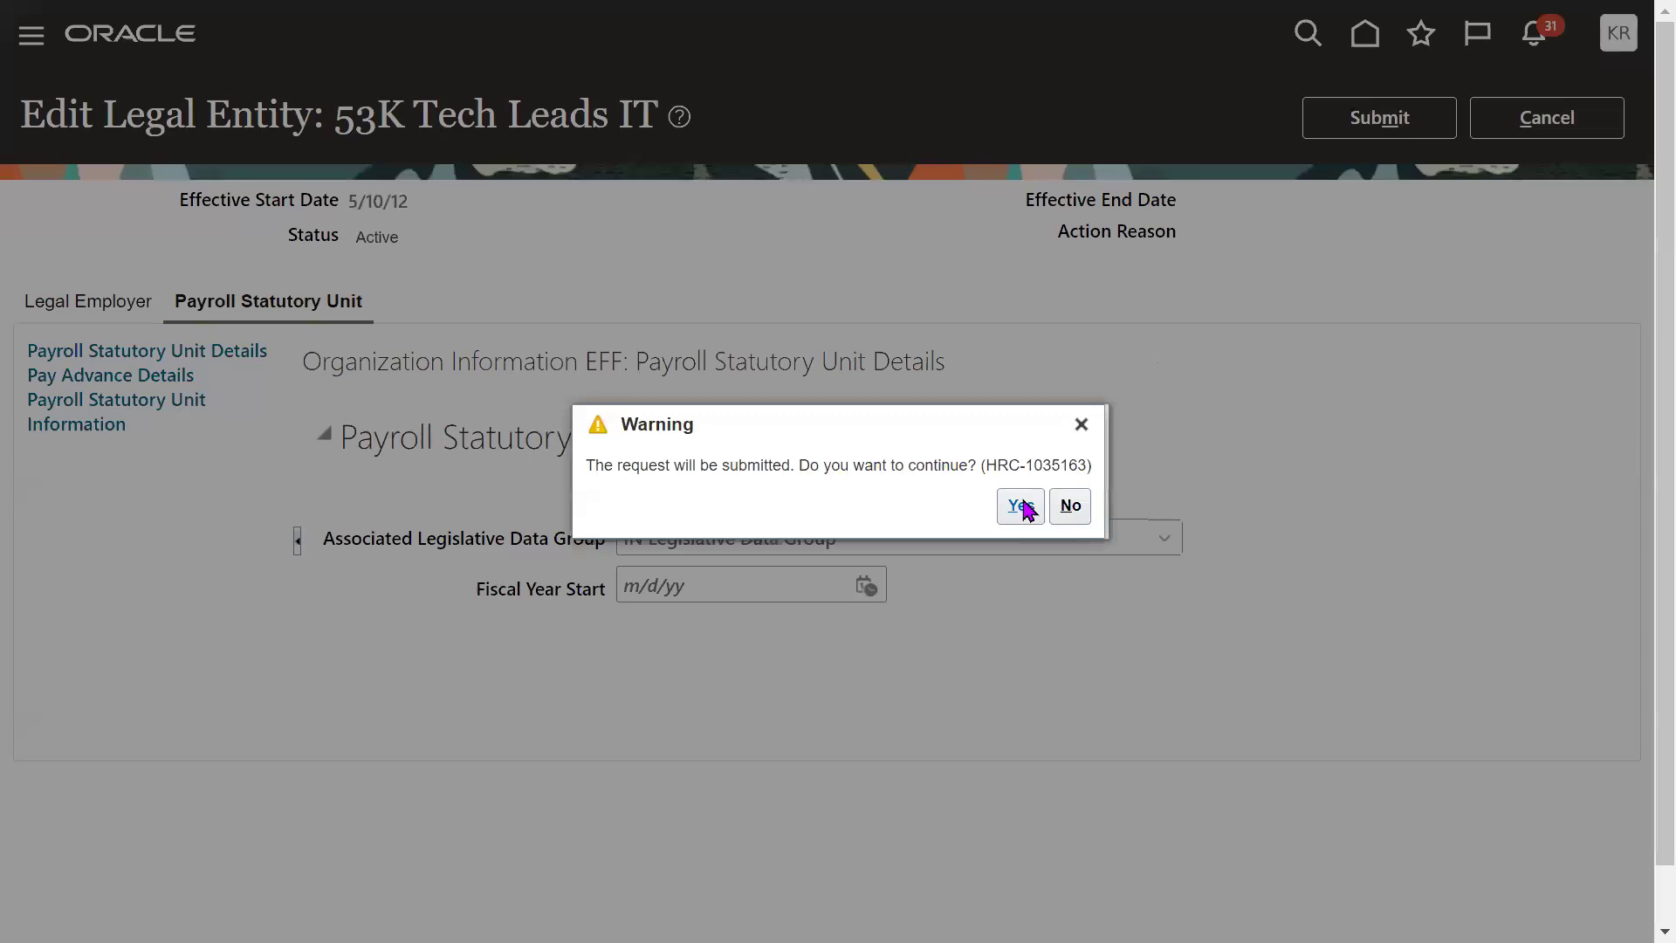
click(1022, 507)
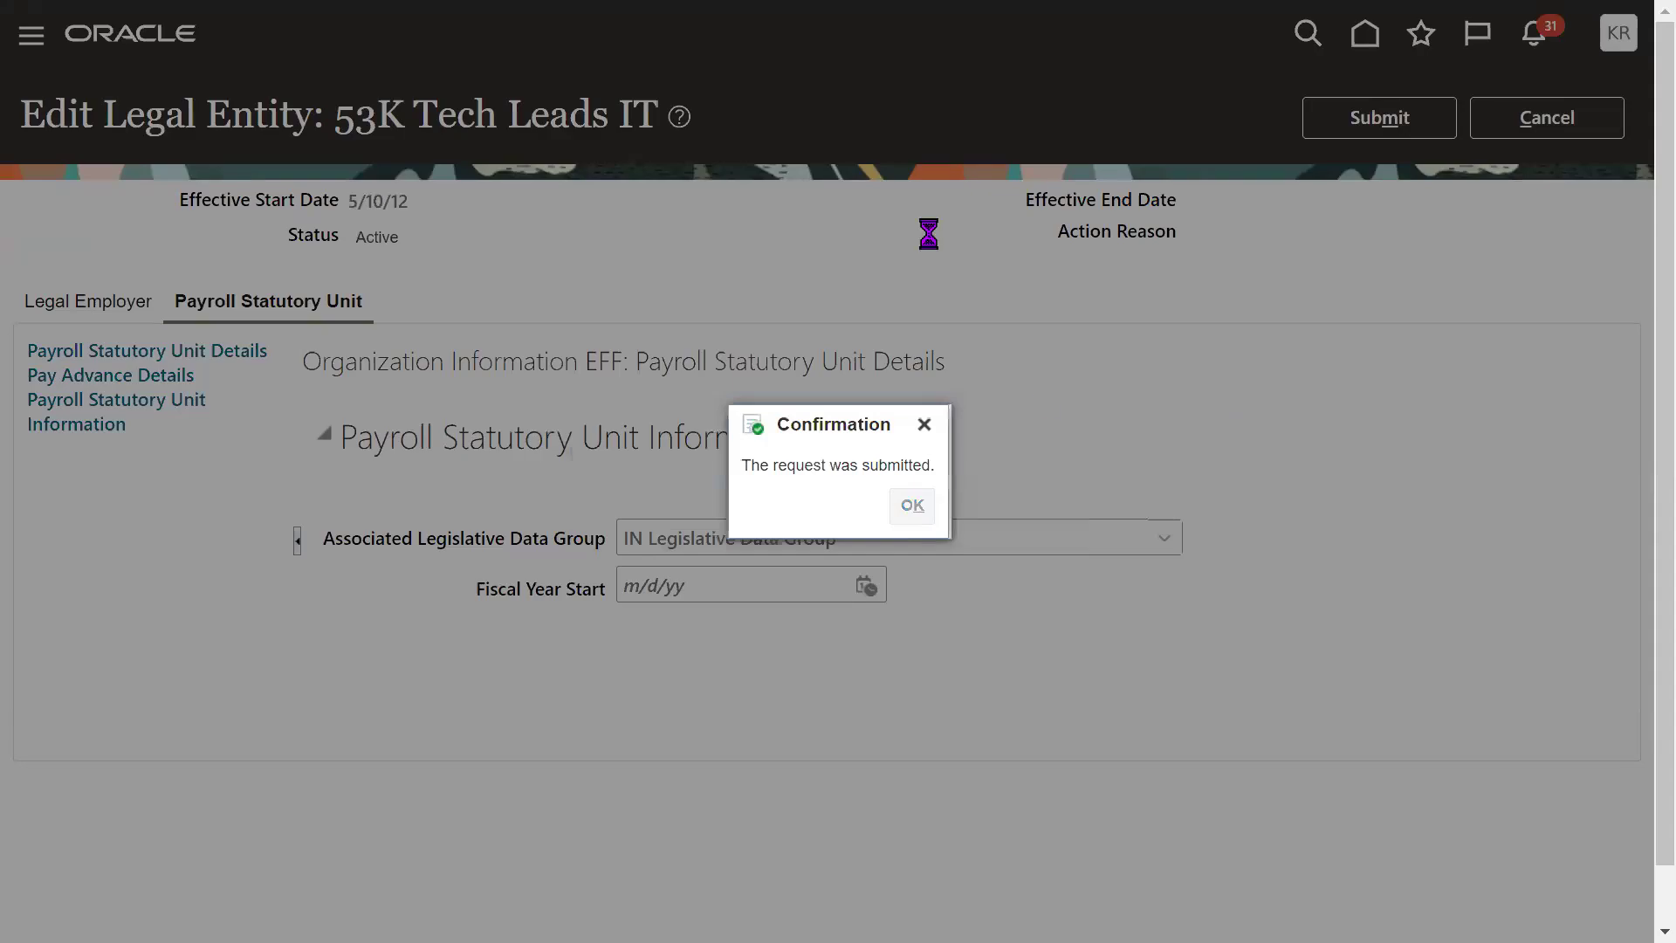
key(Return)
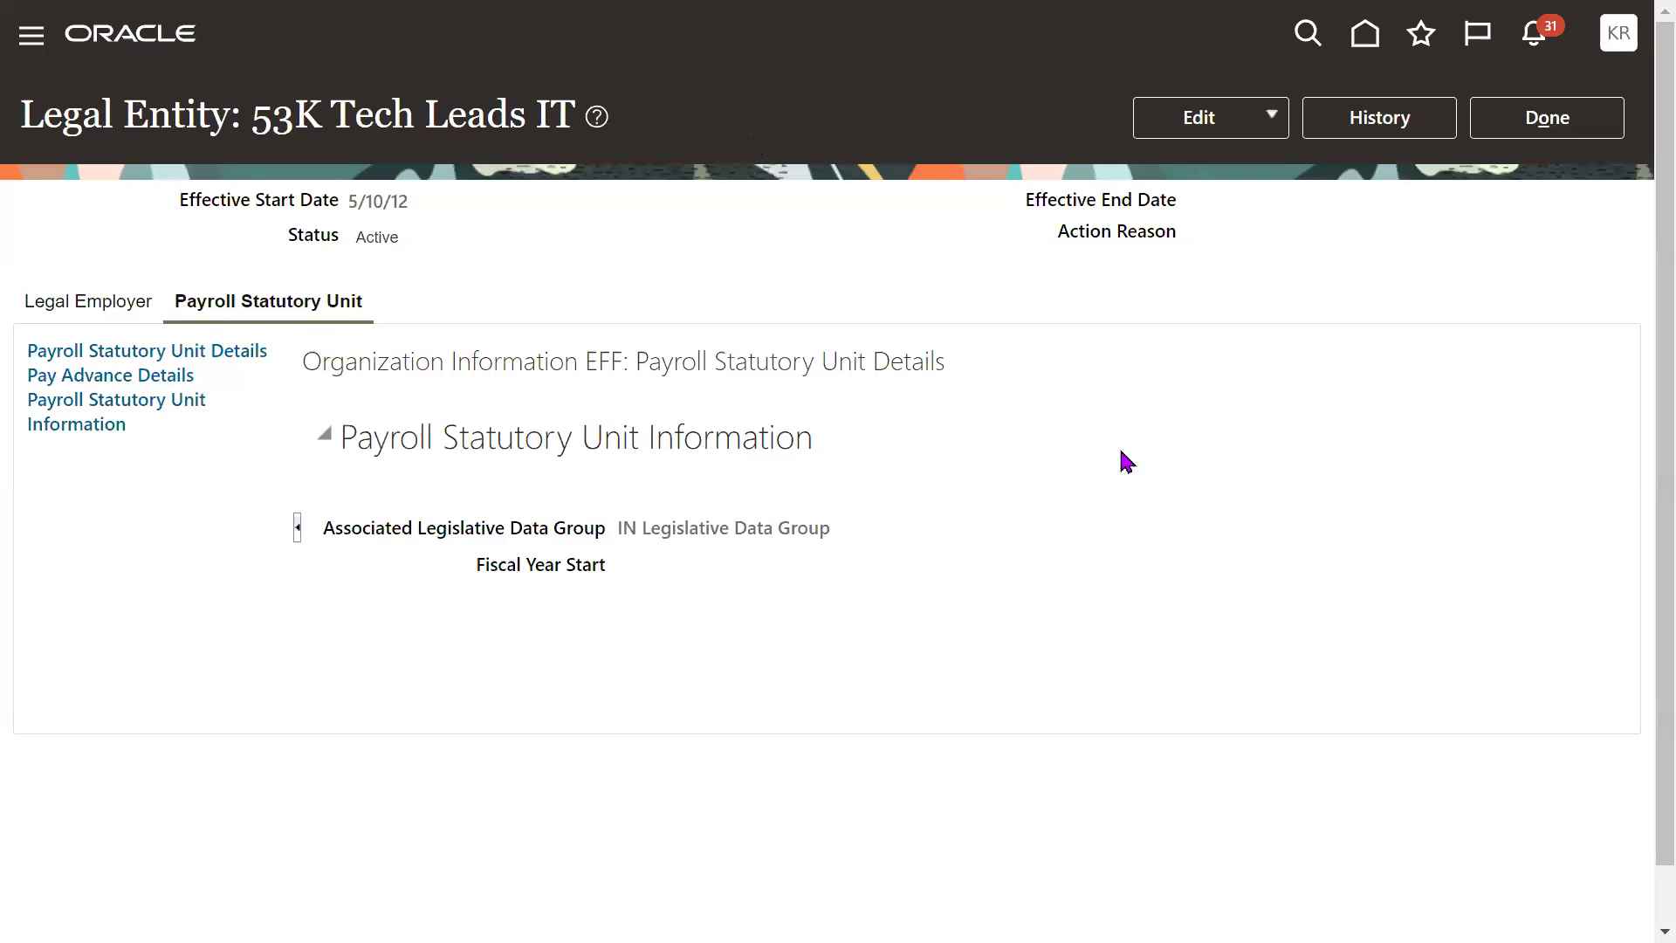
key(F11)
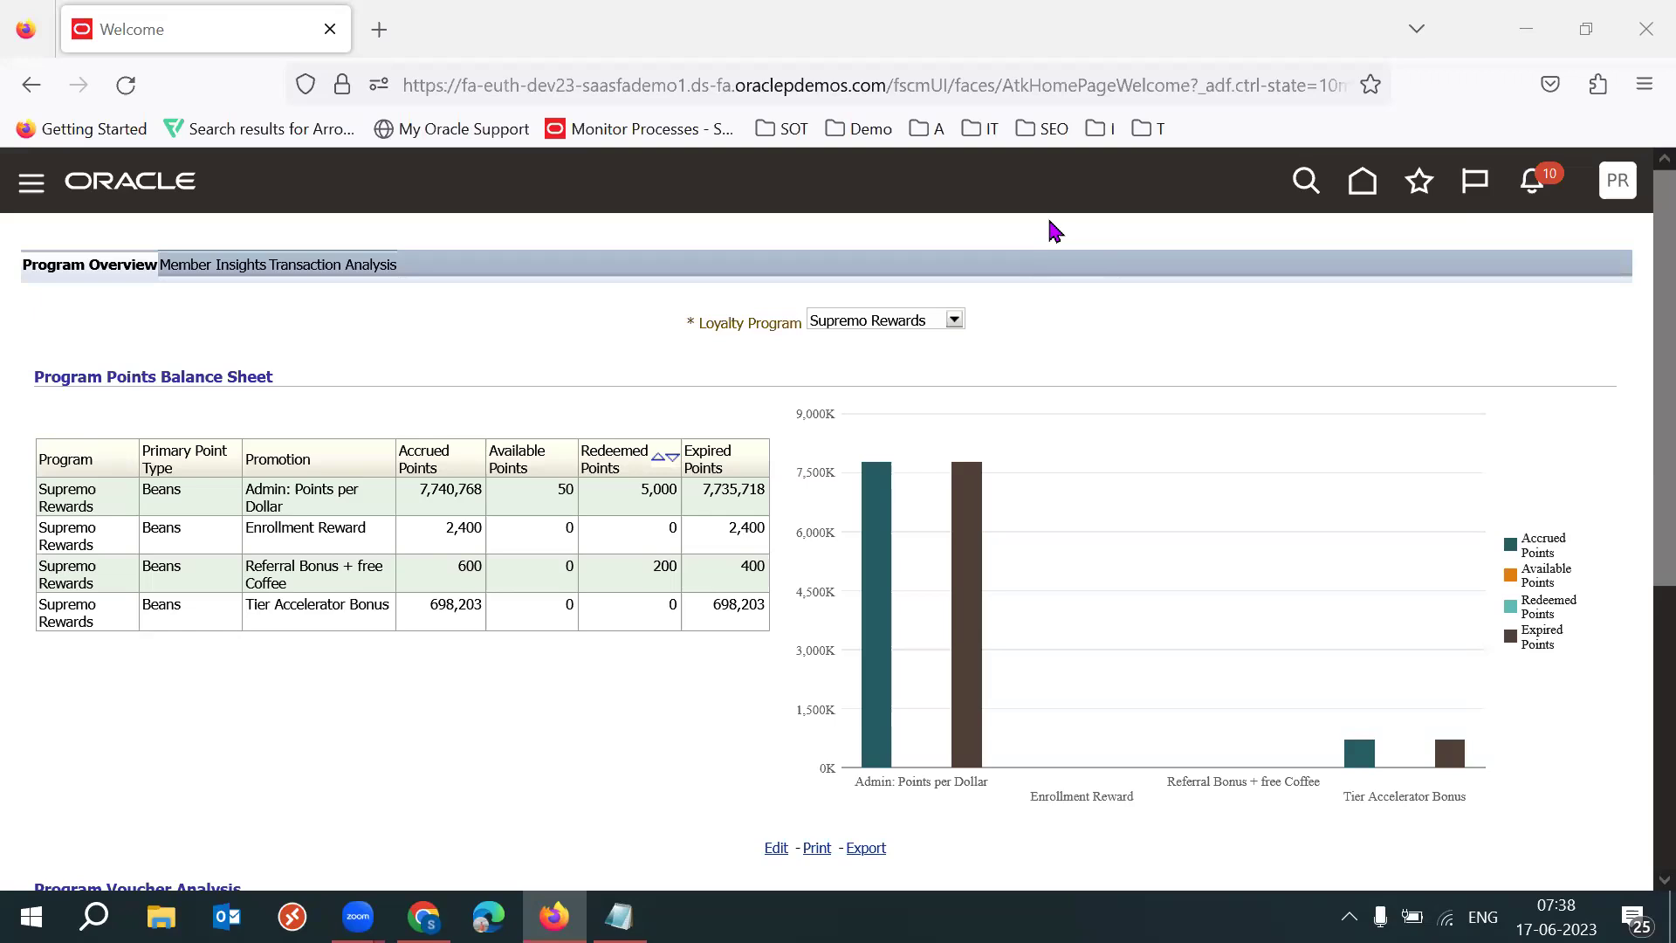
- Switch to Gmail in Chrome and open the SCM_Practice_Document.docx attachment of the Practice Document || 53 Batch || SCM email
click(423, 917)
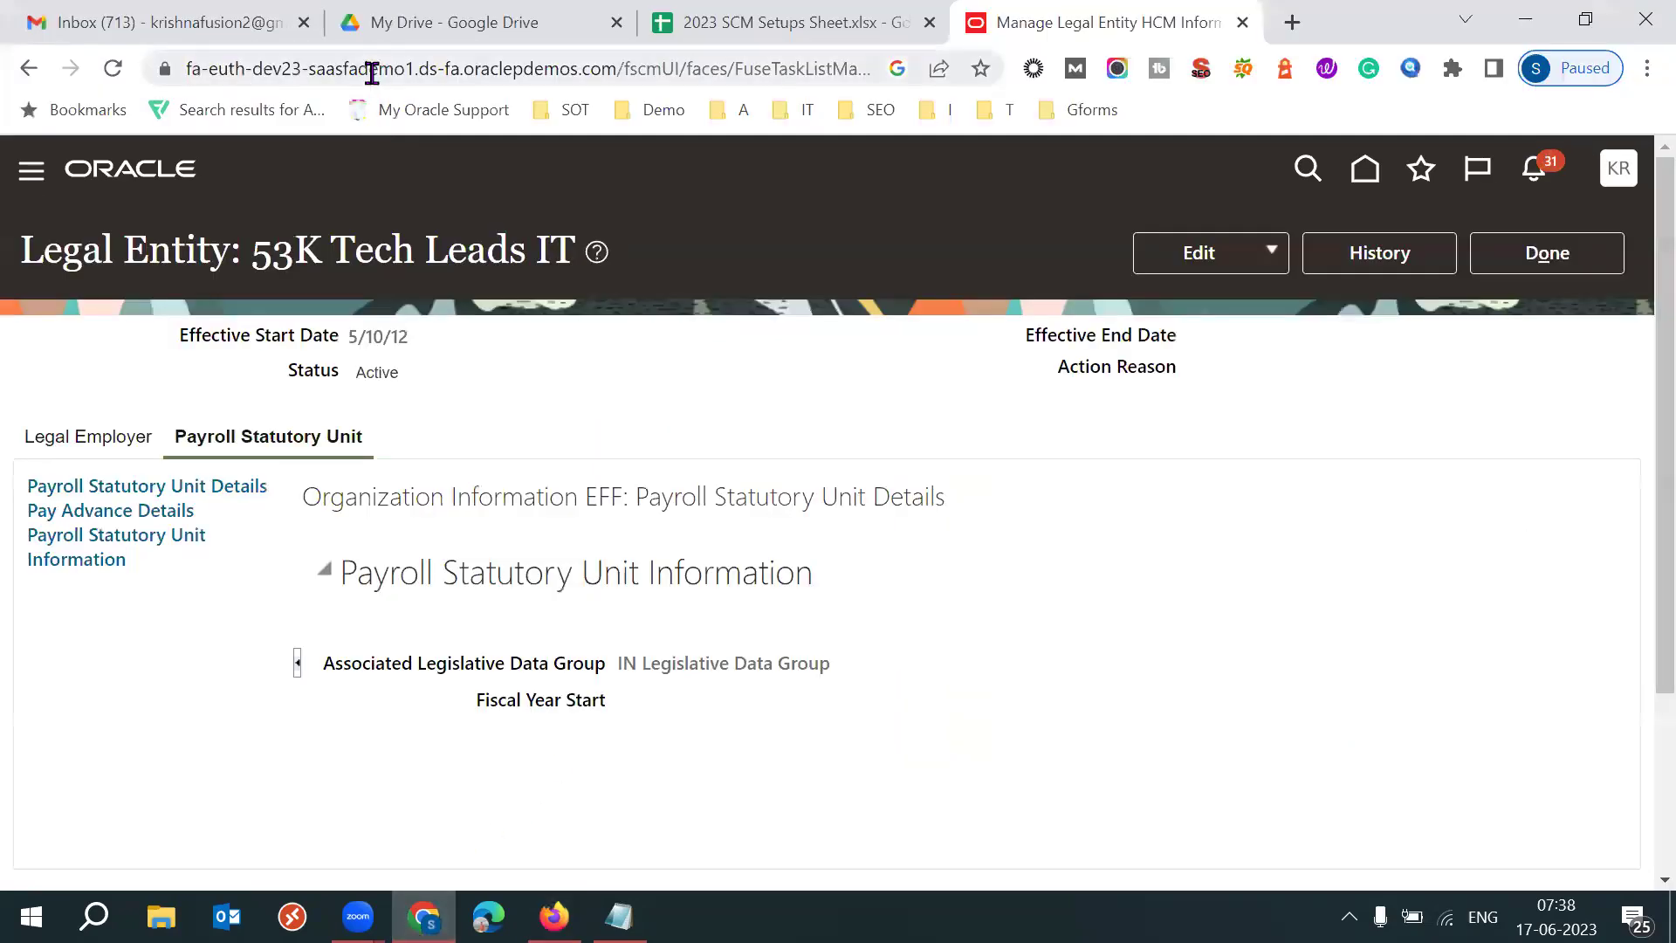
click(220, 23)
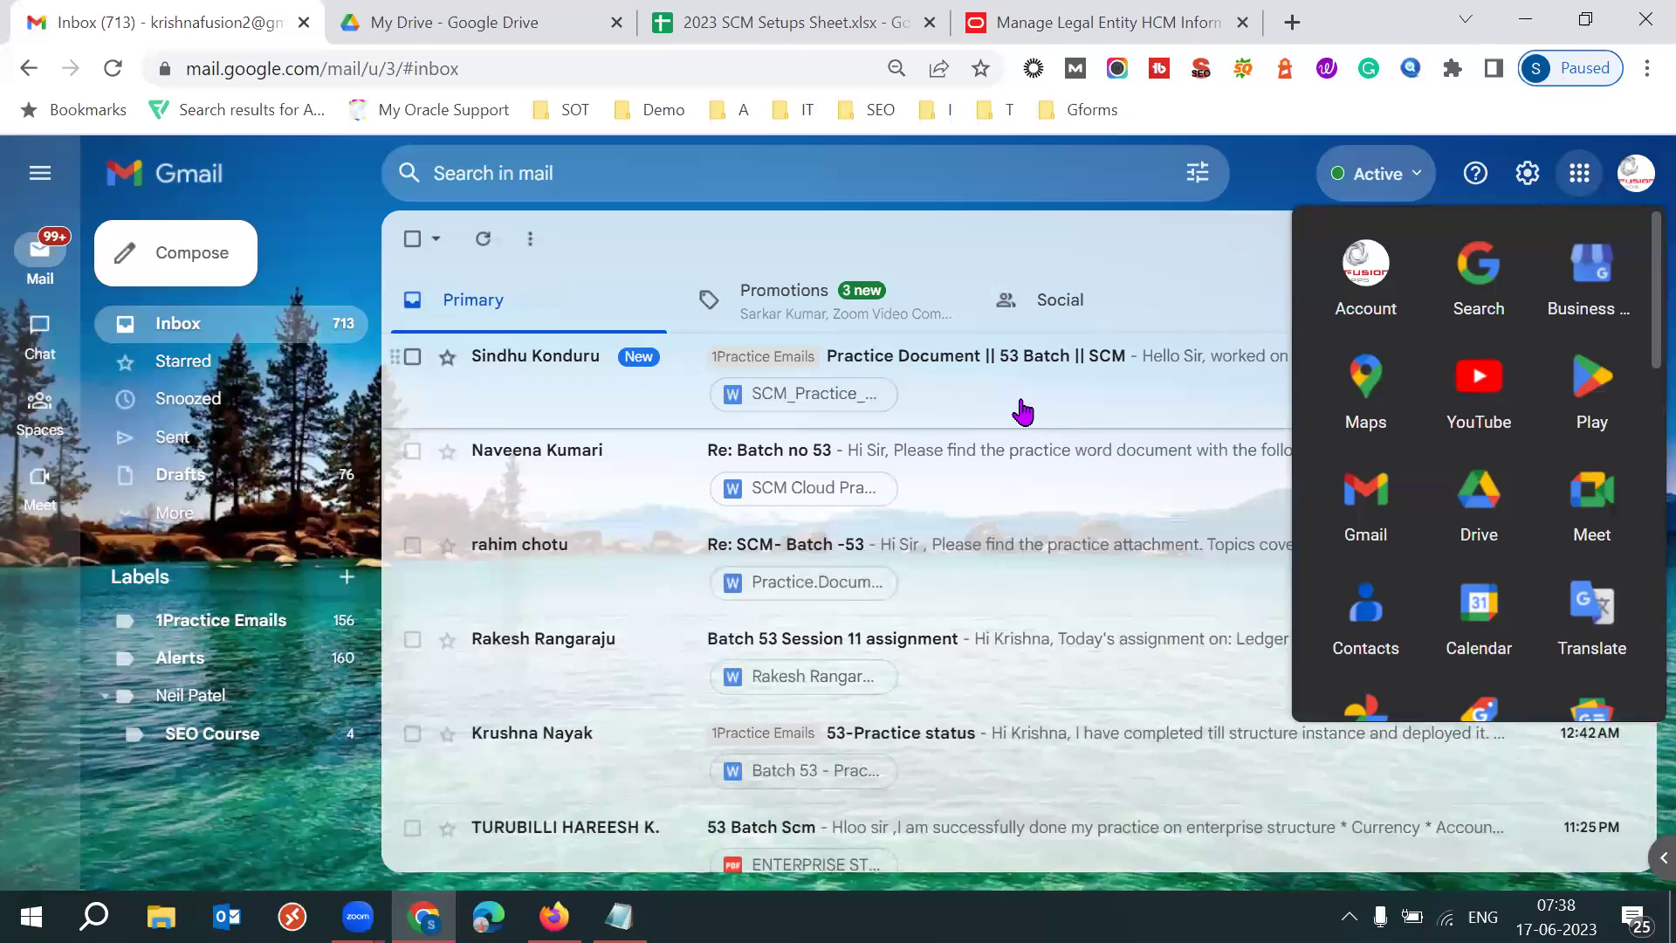
click(1021, 408)
scroll(1205, 601, down, 2)
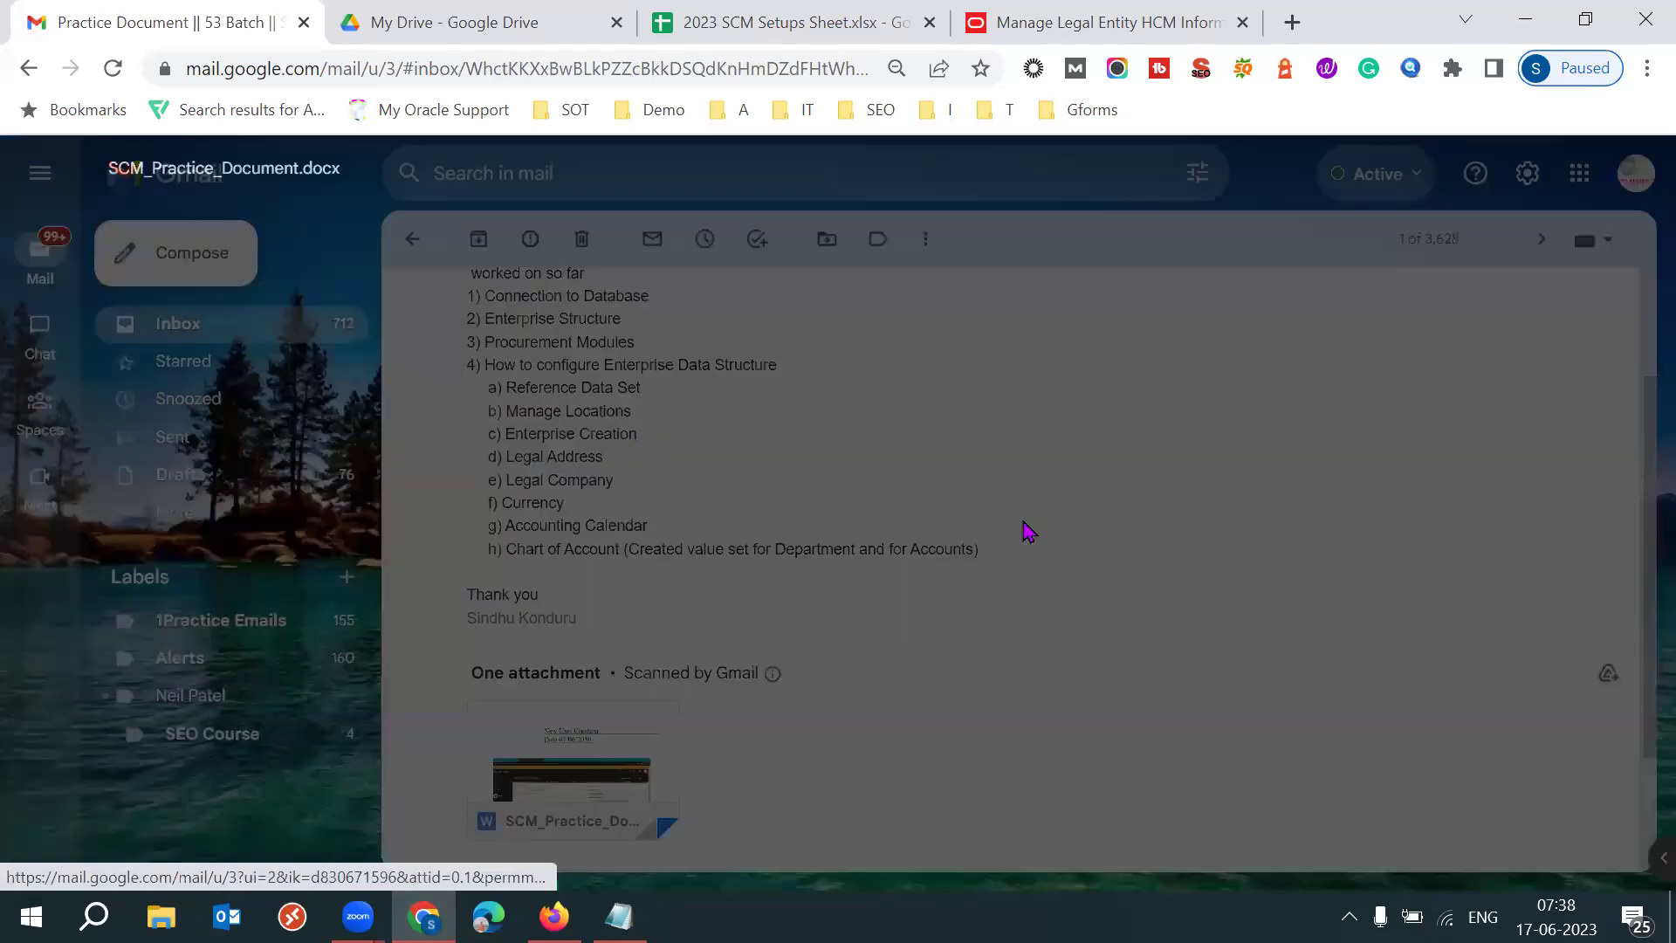
- Review the opening pages of SCM_Practice_Document.docx up to Add Role to the user, enlarged, and return to the inbox
scroll(1023, 523, down, 3)
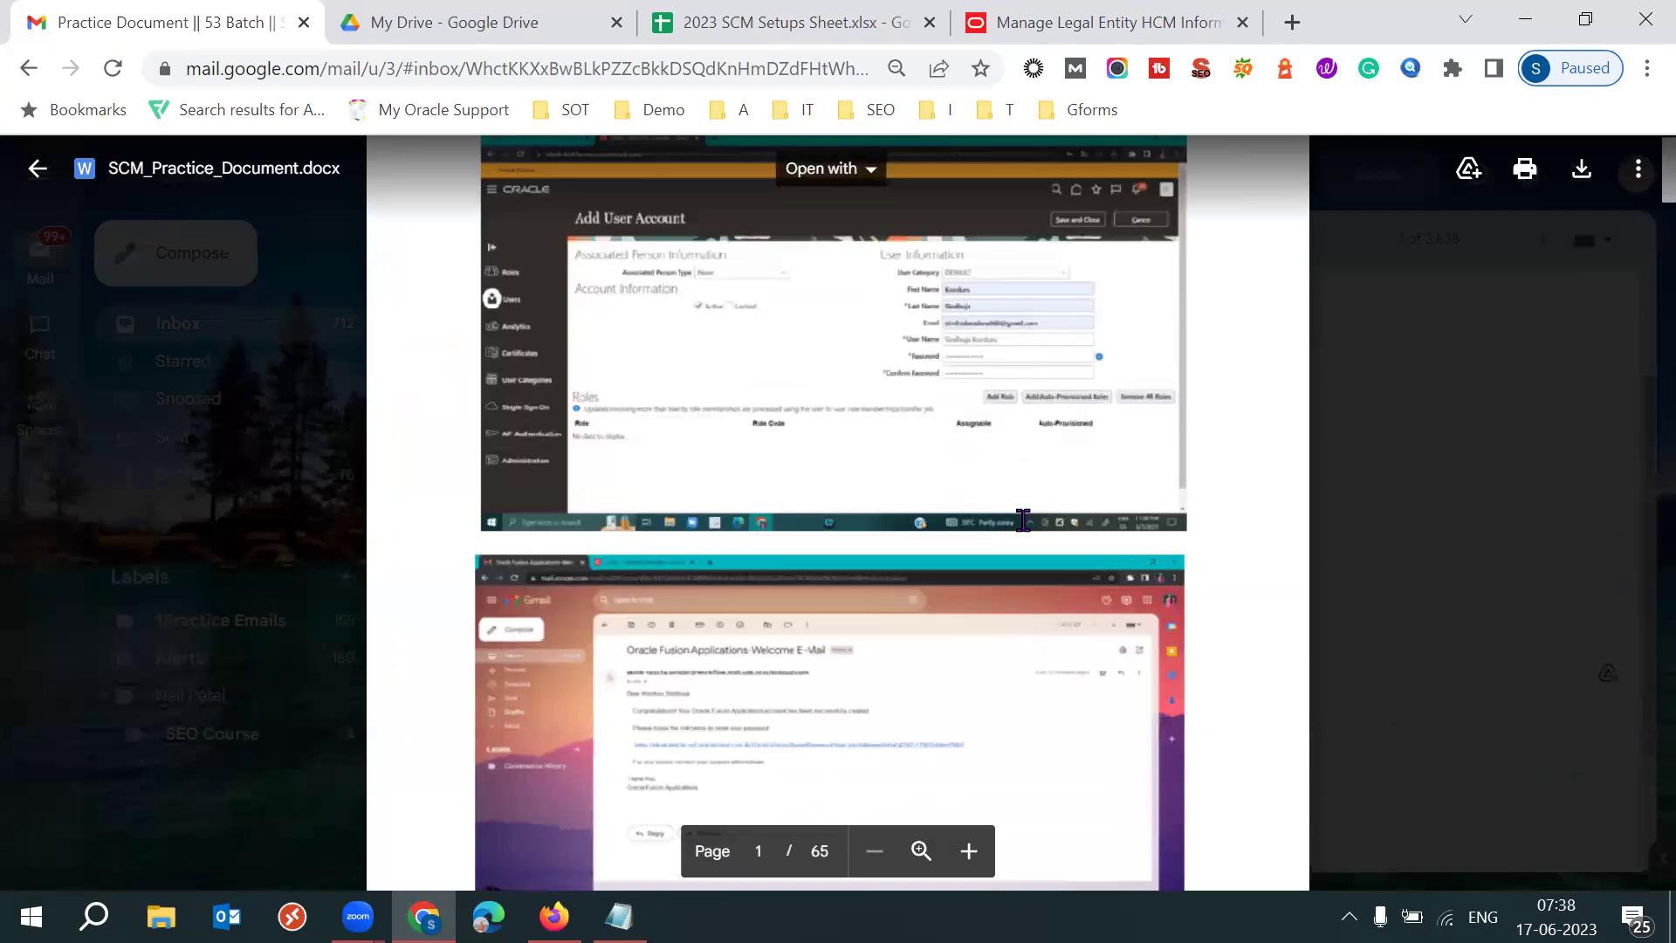
scroll(1023, 520, down, 5)
scroll(1023, 520, down, 5)
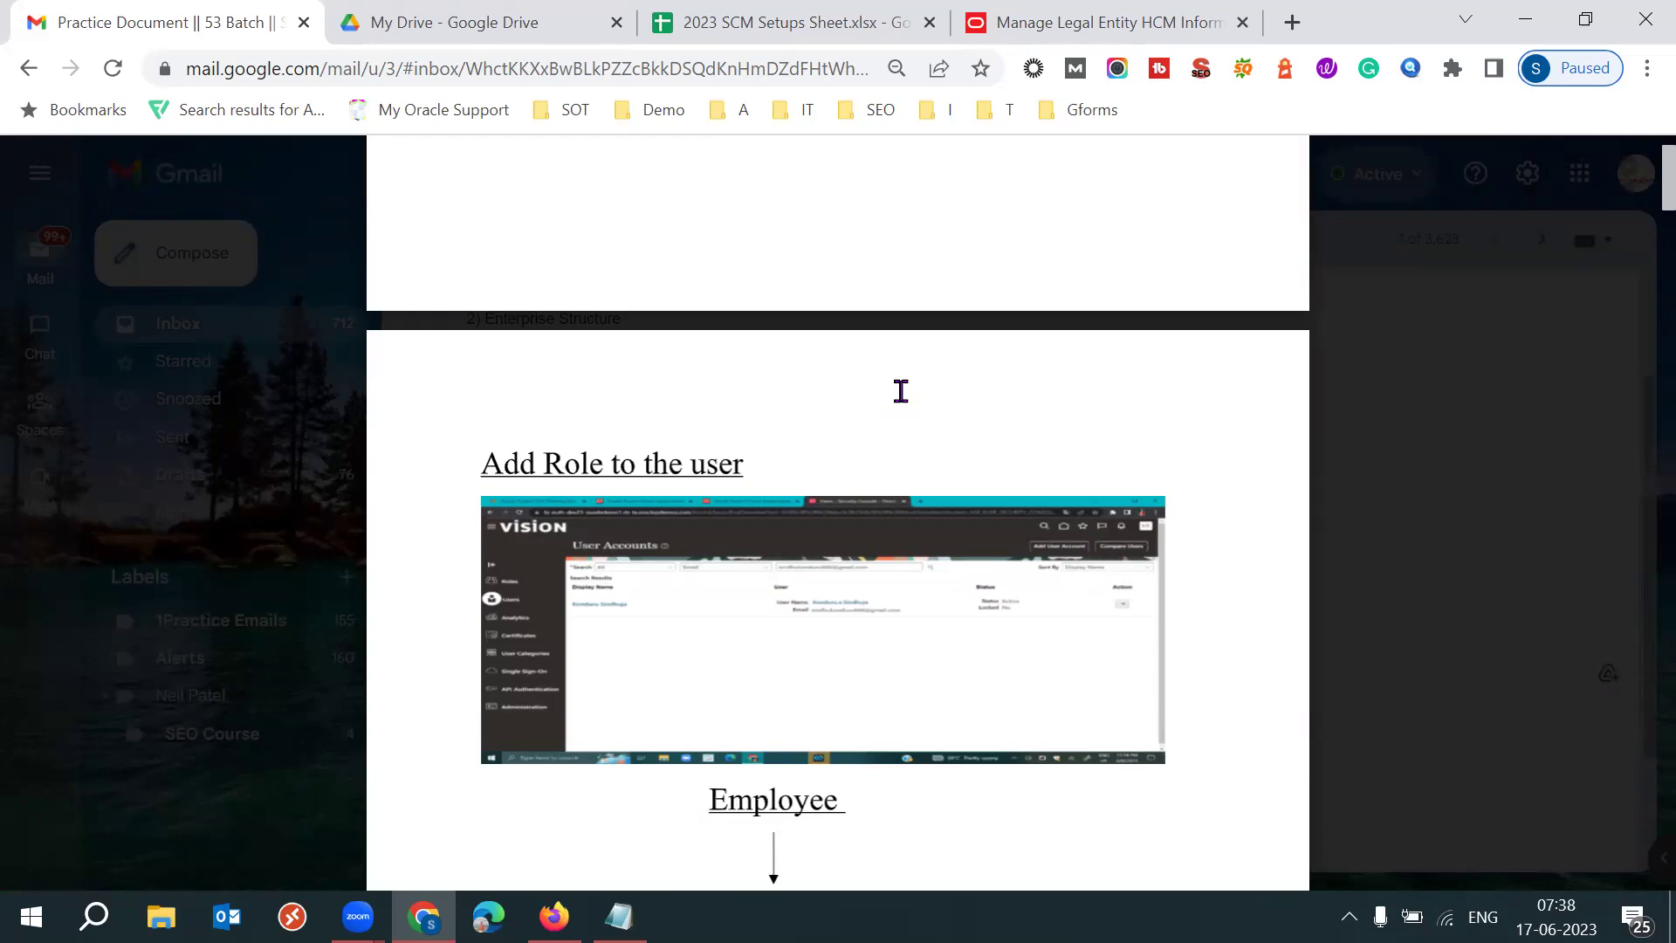
click(970, 851)
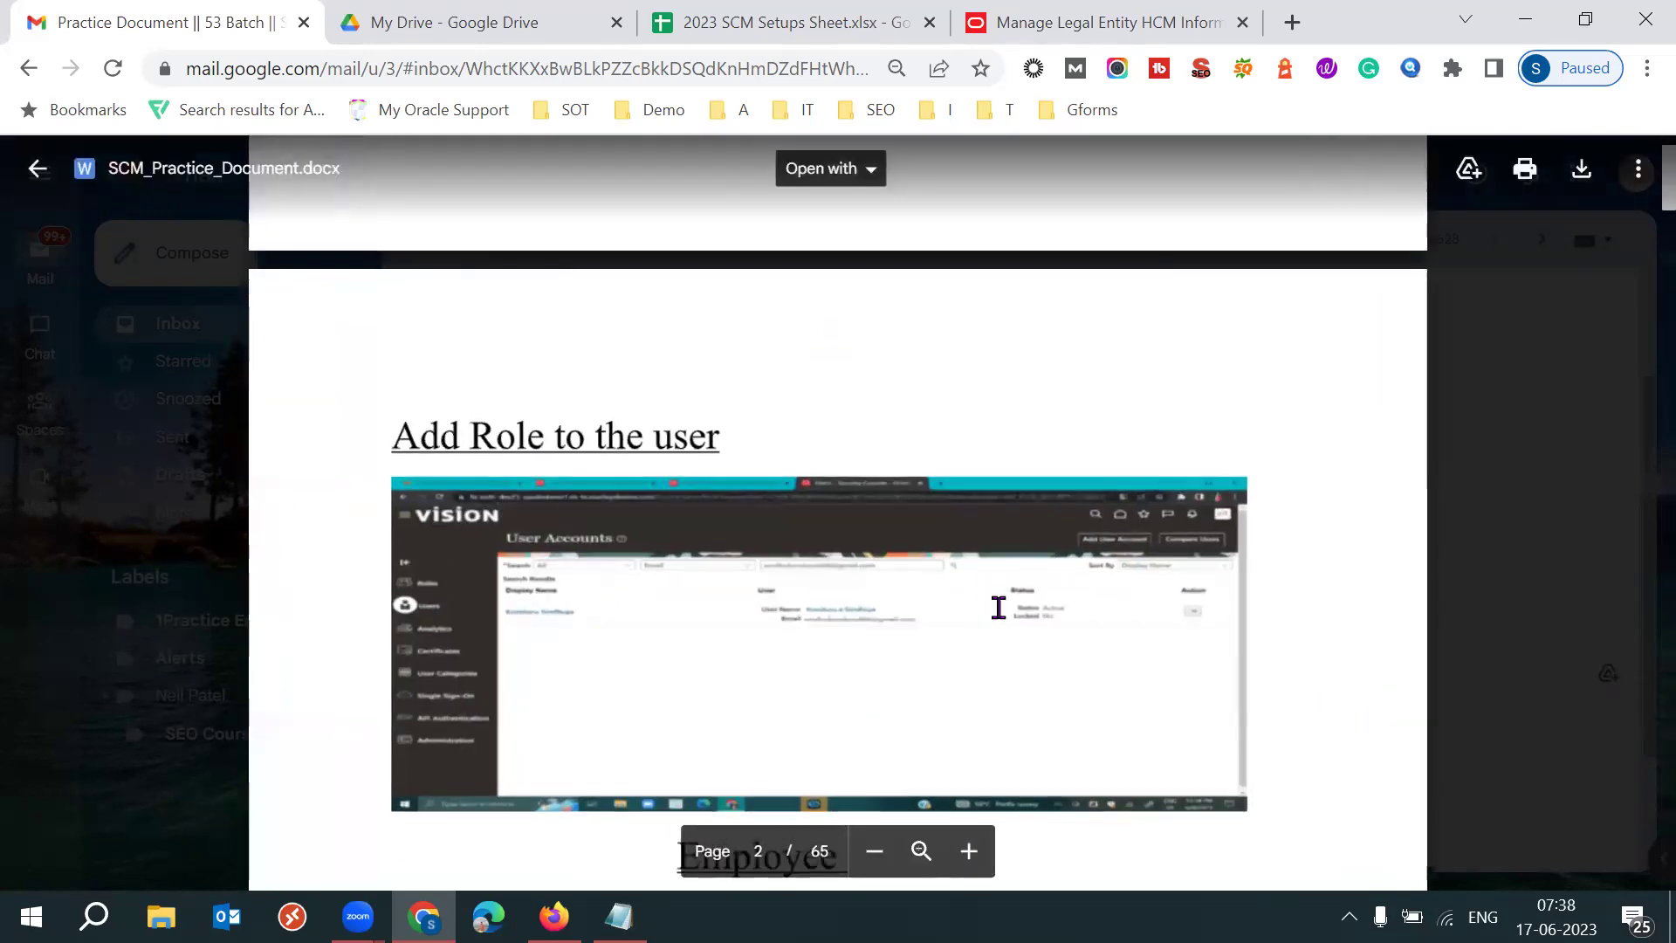
scroll(744, 528, down, 3)
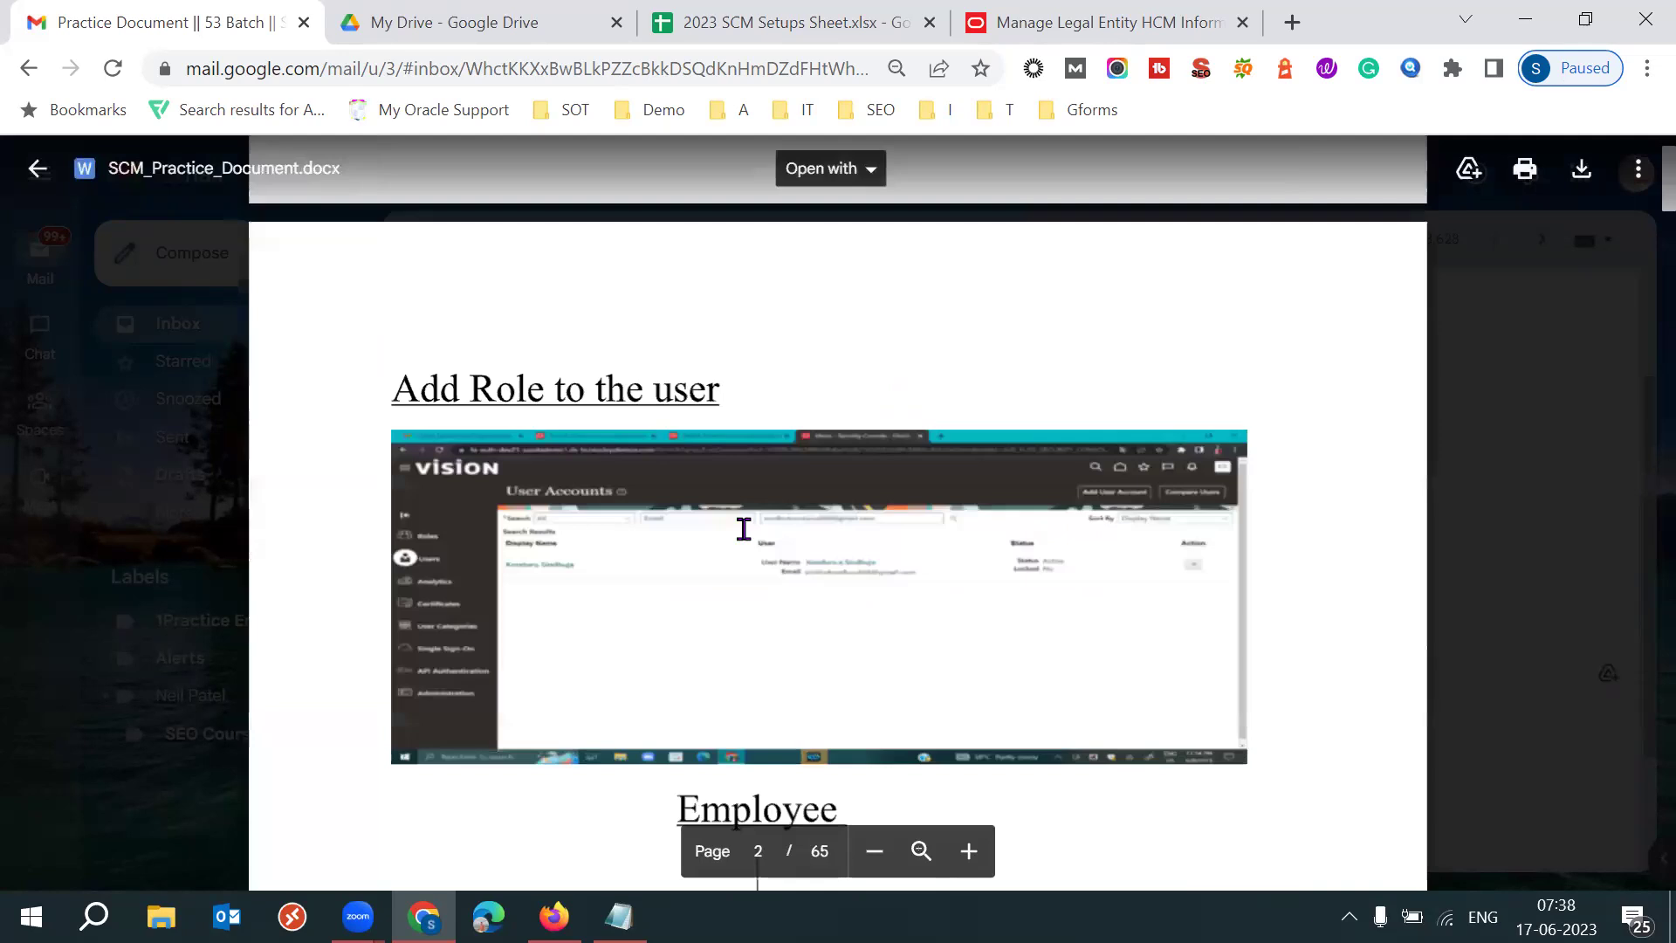
scroll(744, 529, up, 2)
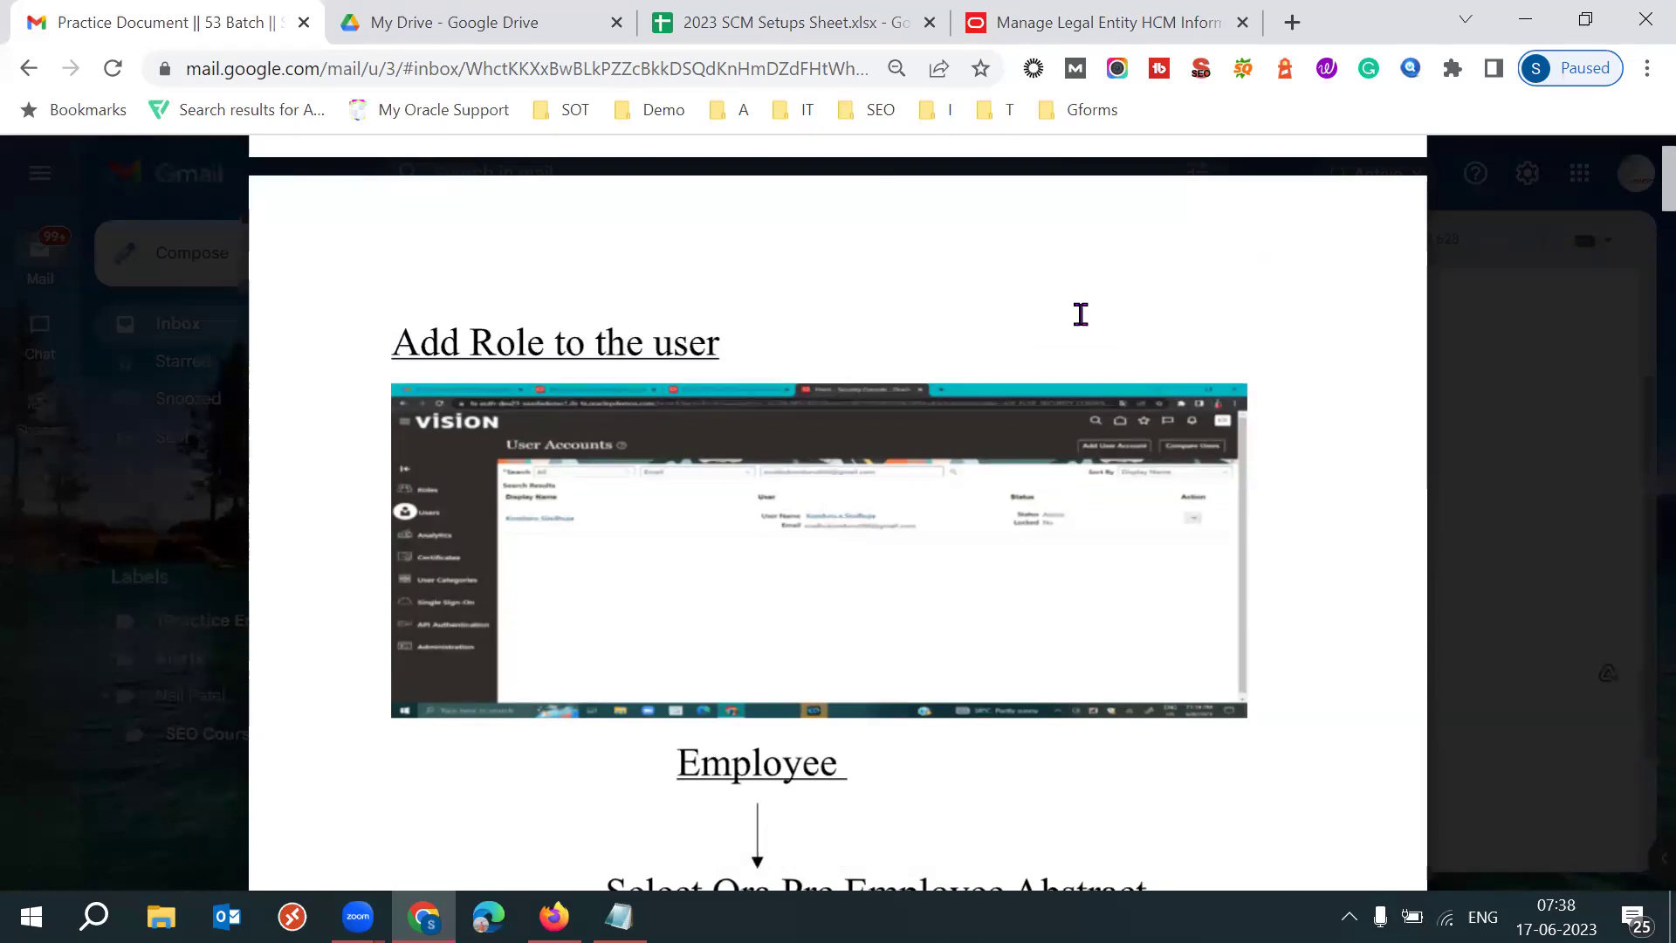
mouse_move(599, 565)
key(Escape)
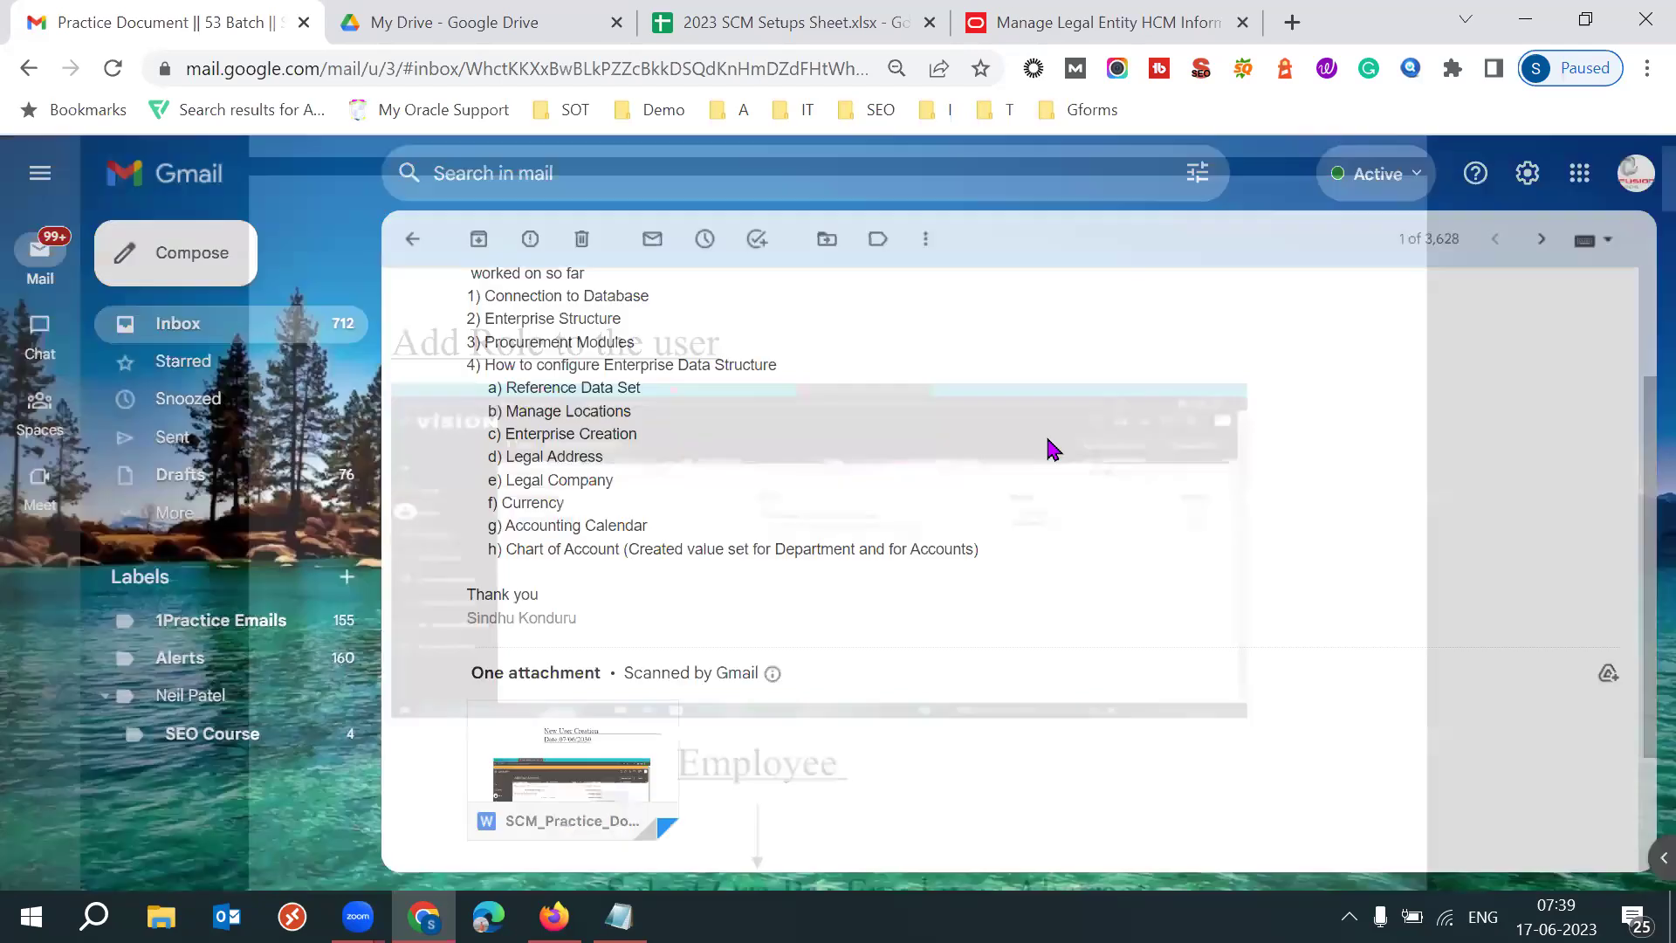
click(264, 332)
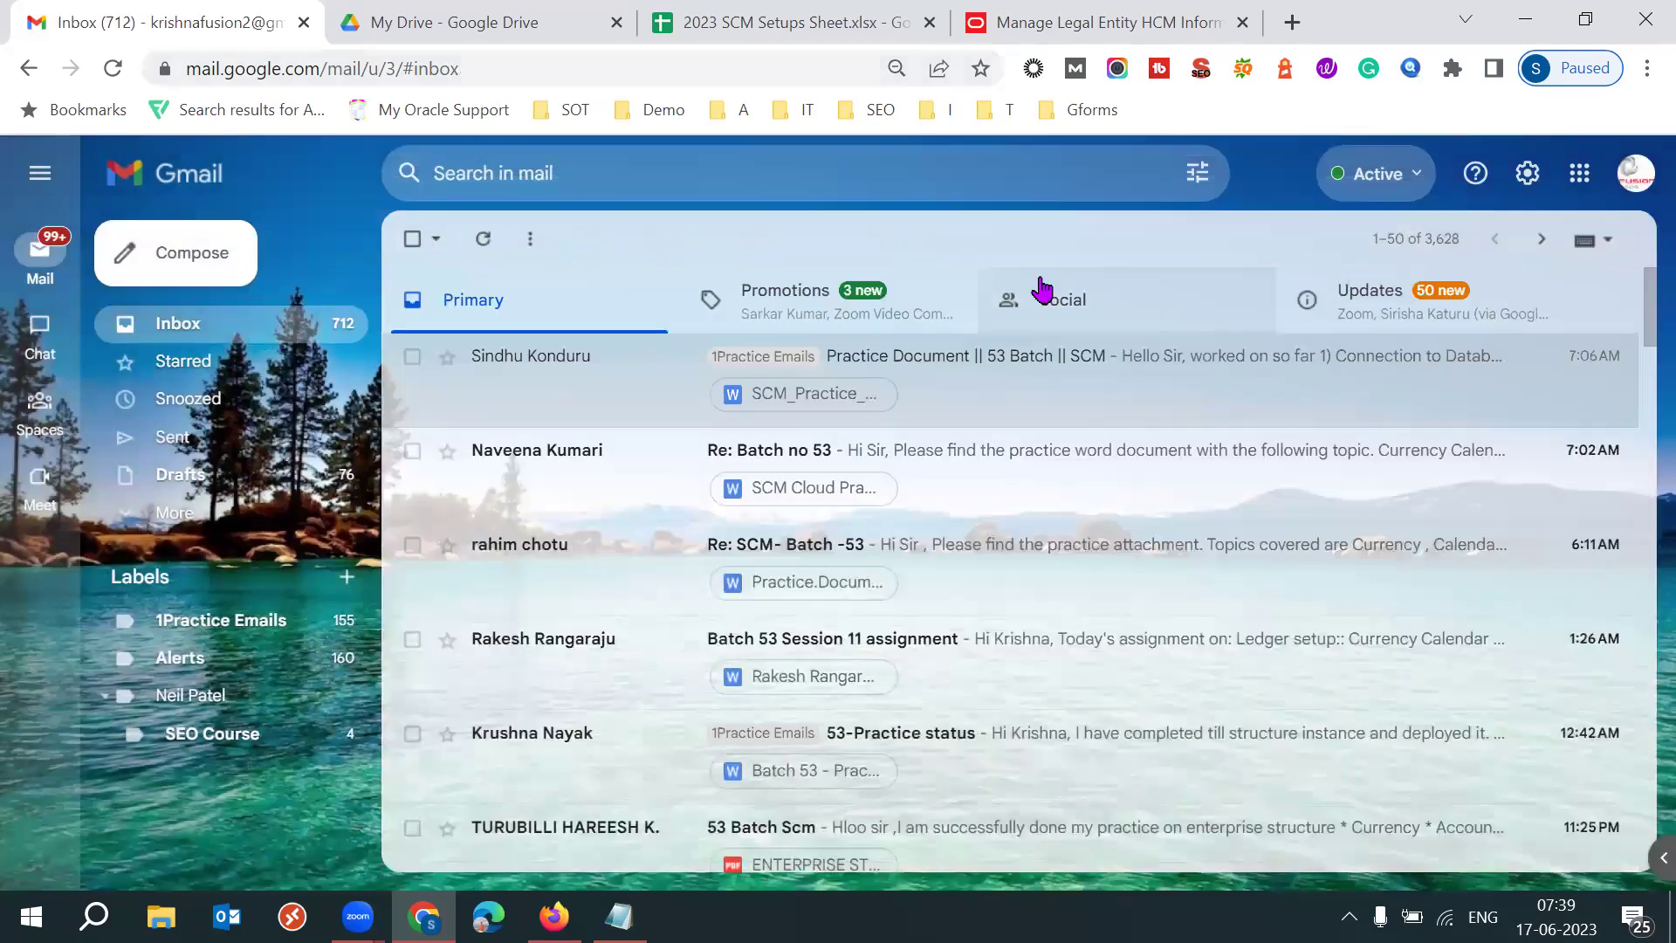
click(558, 52)
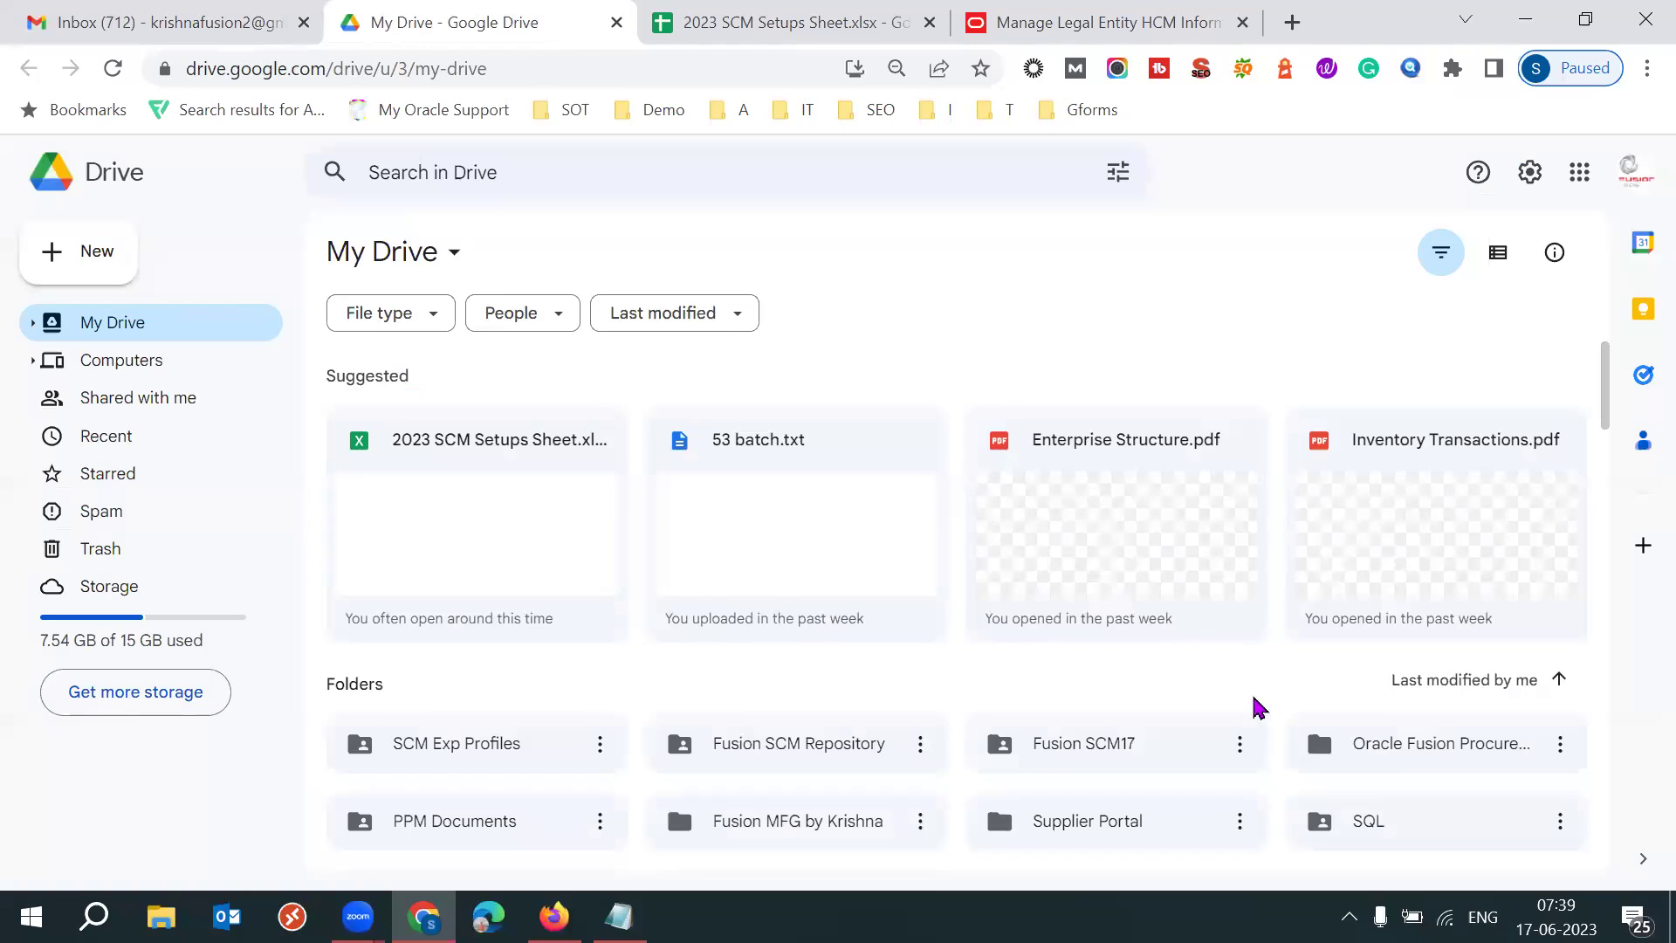
scroll(911, 684, down, 3)
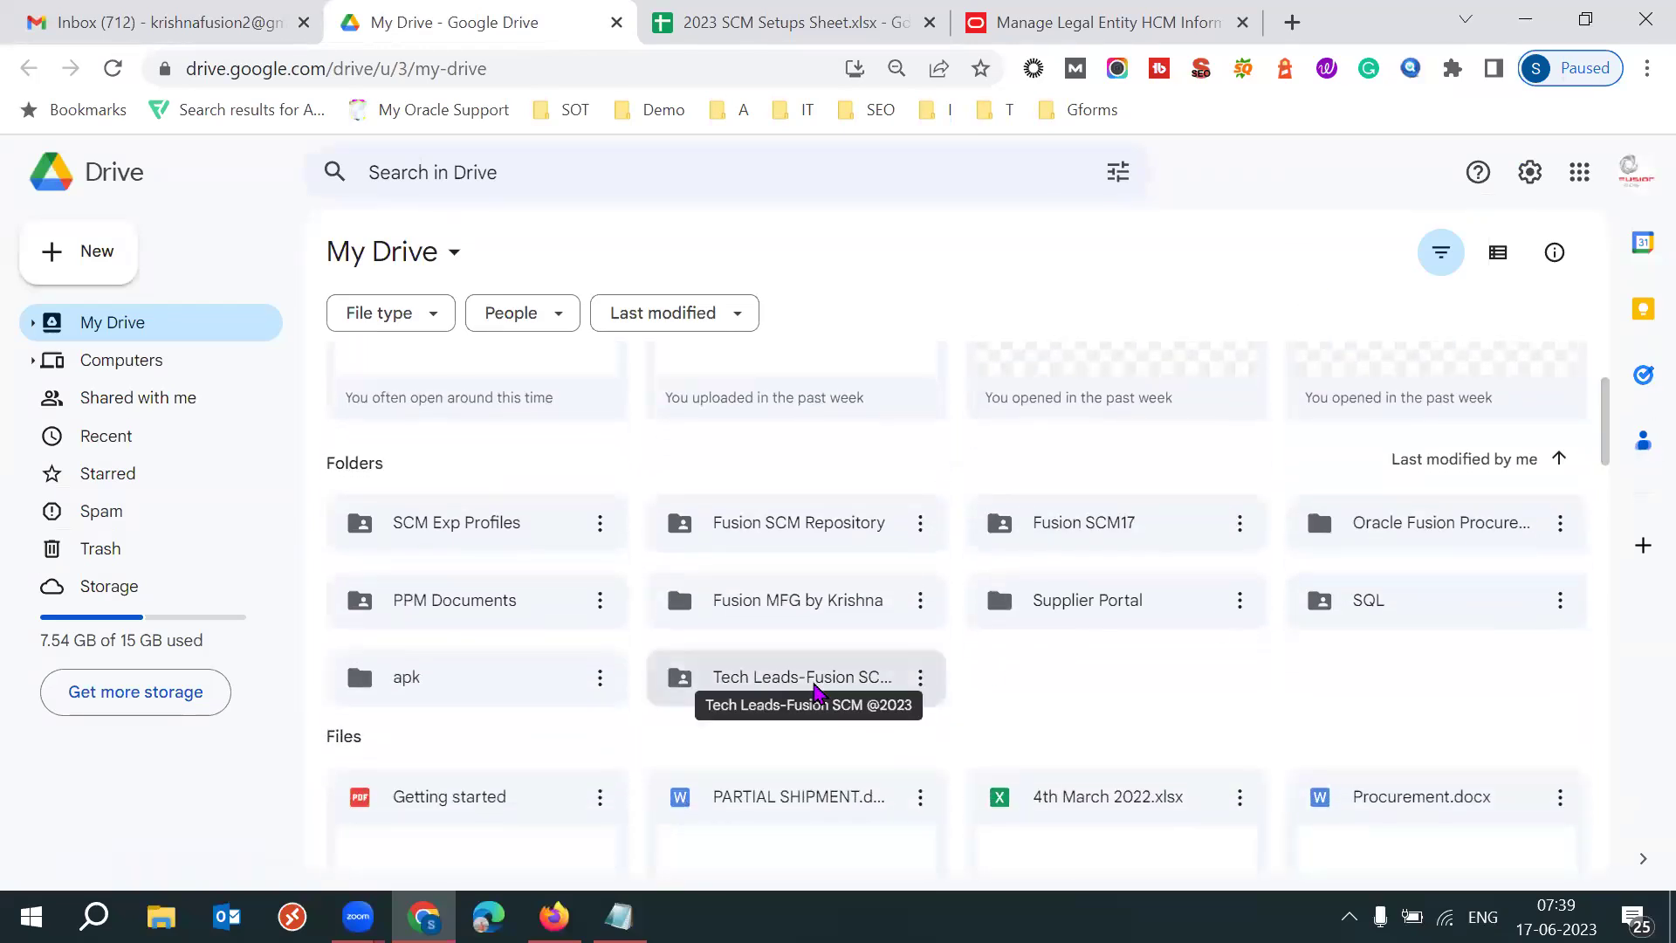
click(232, 19)
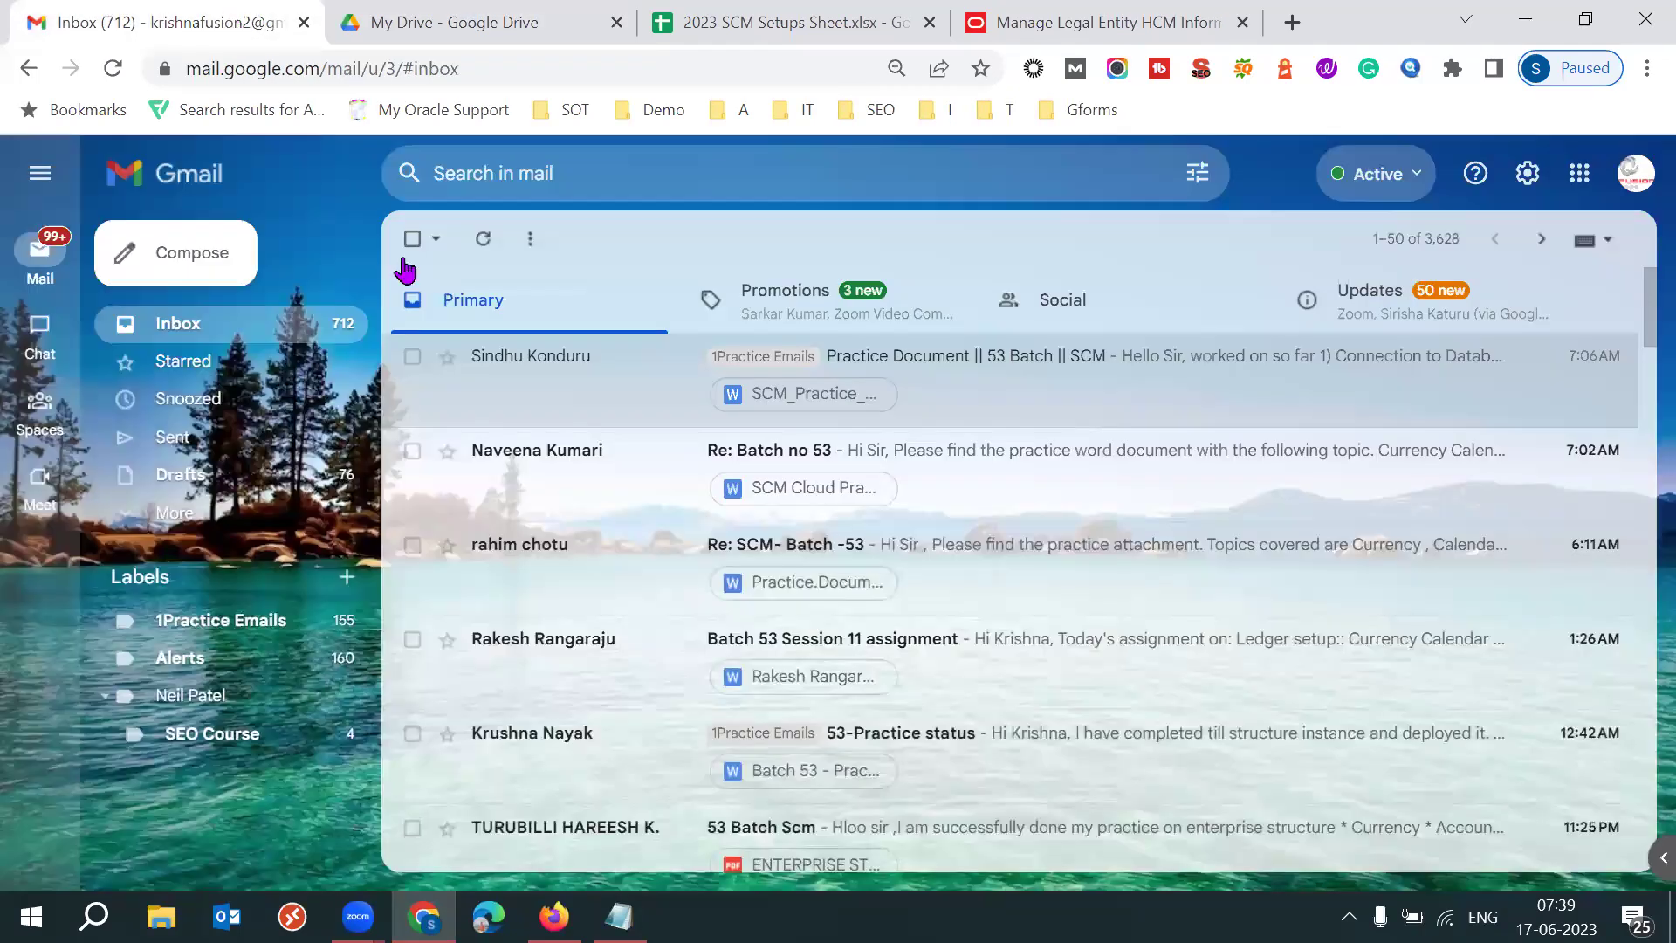
- Switch to 2023 SCM Setups Sheet.xlsx and go to the Reference Data Set (COMMON) entry in row 50 of the Basics sheet
click(678, 35)
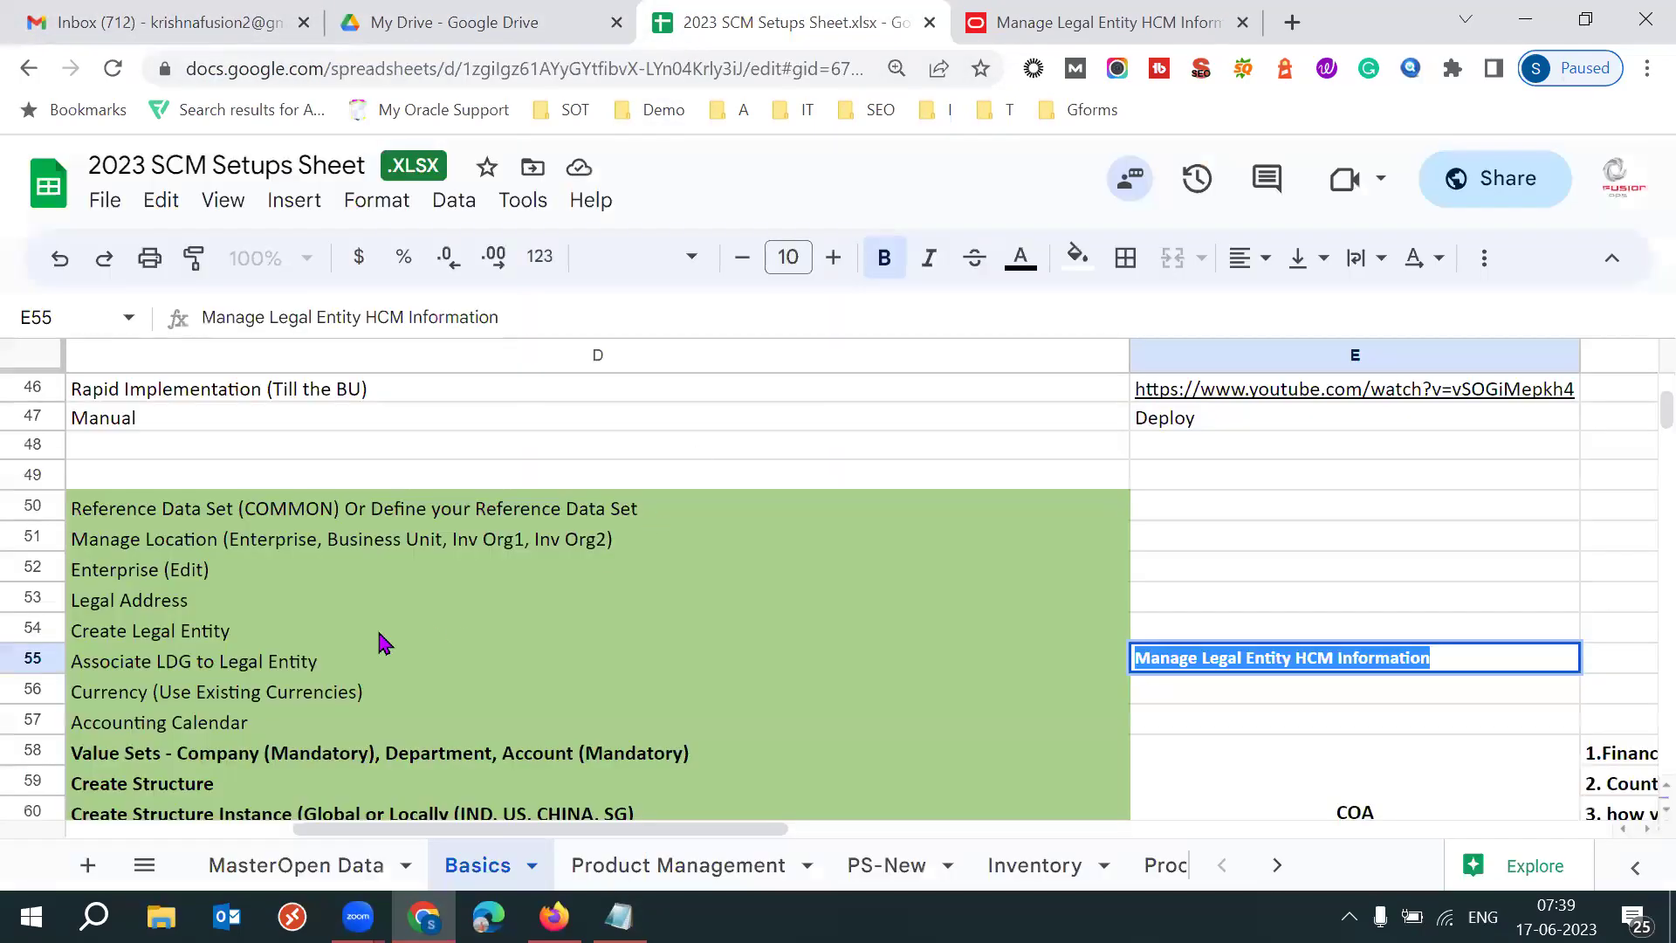
click(297, 679)
key(Left)
key(Left)
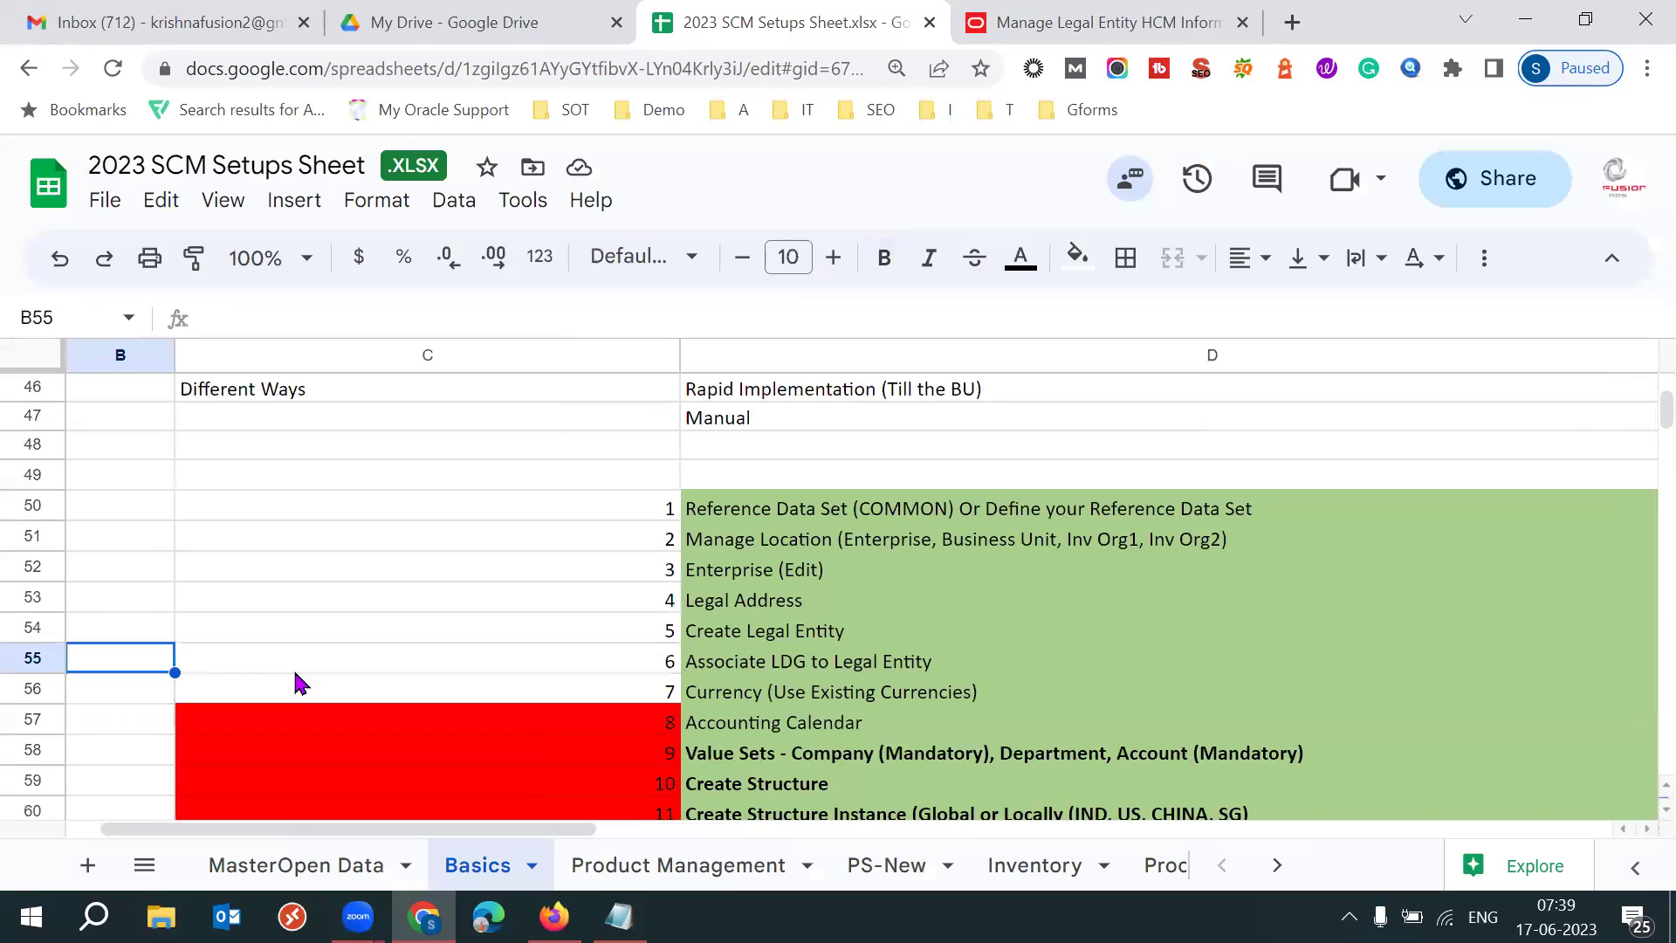
key(Up)
key(Up)
key(Up)
key(Up)
key(Right)
key(Right)
key(Up)
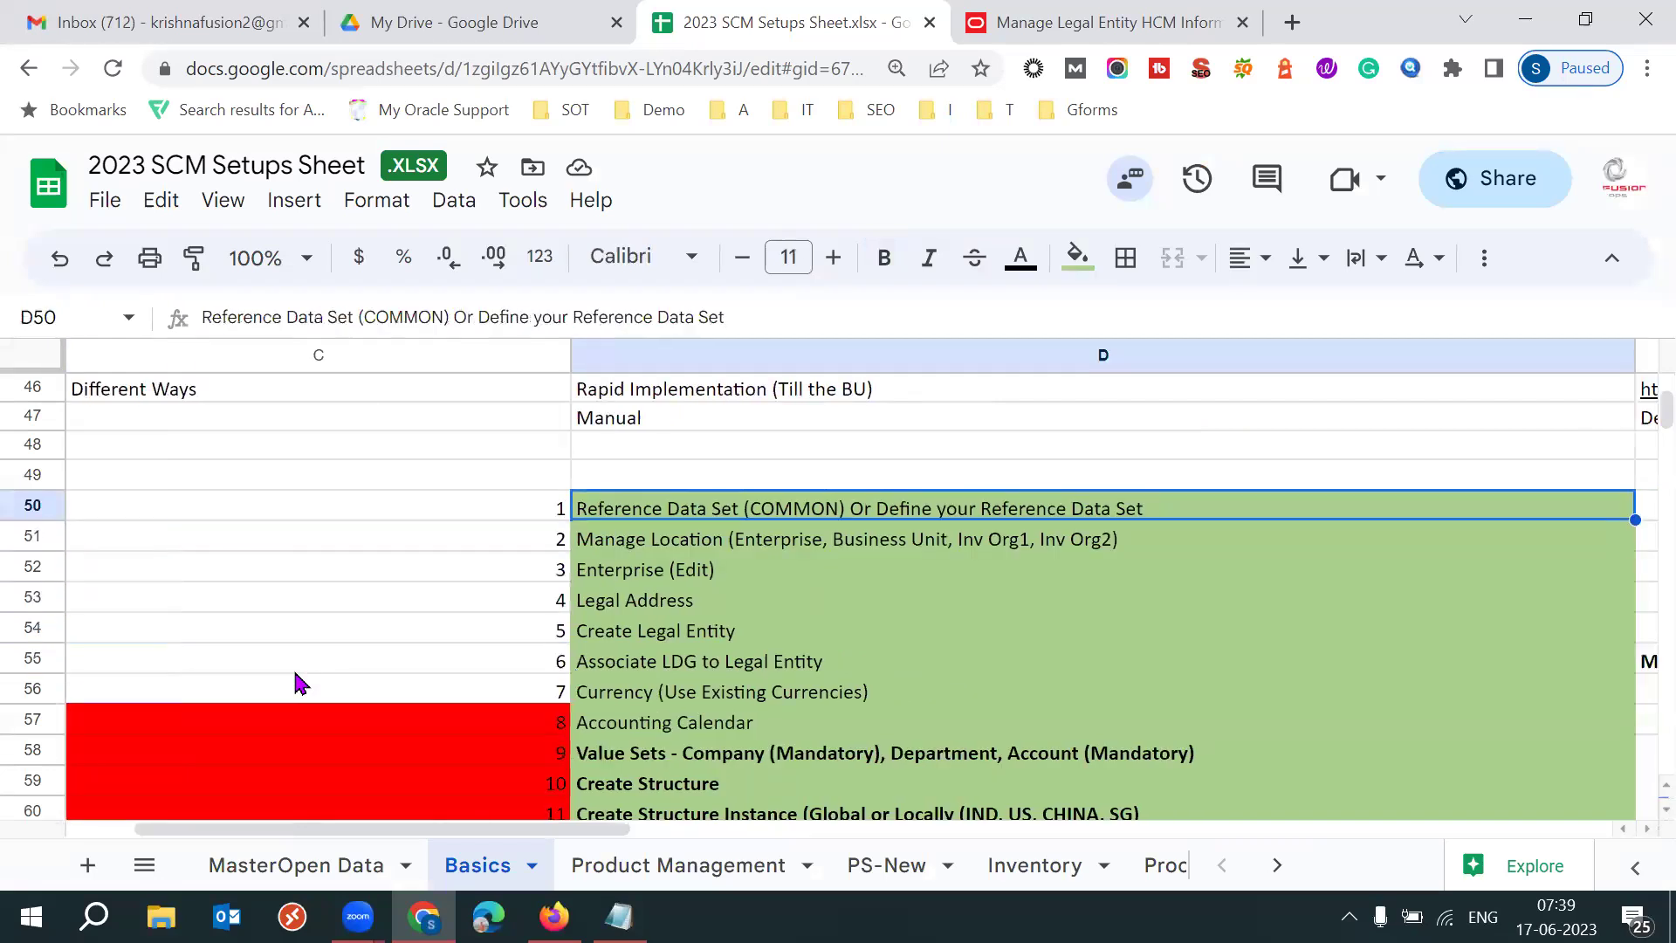
- Highlight the setup step numbers from 1 to 17, down to Associate Legal entity to Ledger, to review the setup sequence
key(Left)
key(shift+Down)
key(shift+Down)
key(shift+Down)
key(shift+Down)
key(shift+Down)
key(shift+Down)
key(shift+Down)
key(shift+Down)
key(shift+Down)
key(shift+Down)
key(shift+Down)
key(shift+Down)
key(shift+Down)
key(shift+Down)
key(shift+Down)
key(shift+Down)
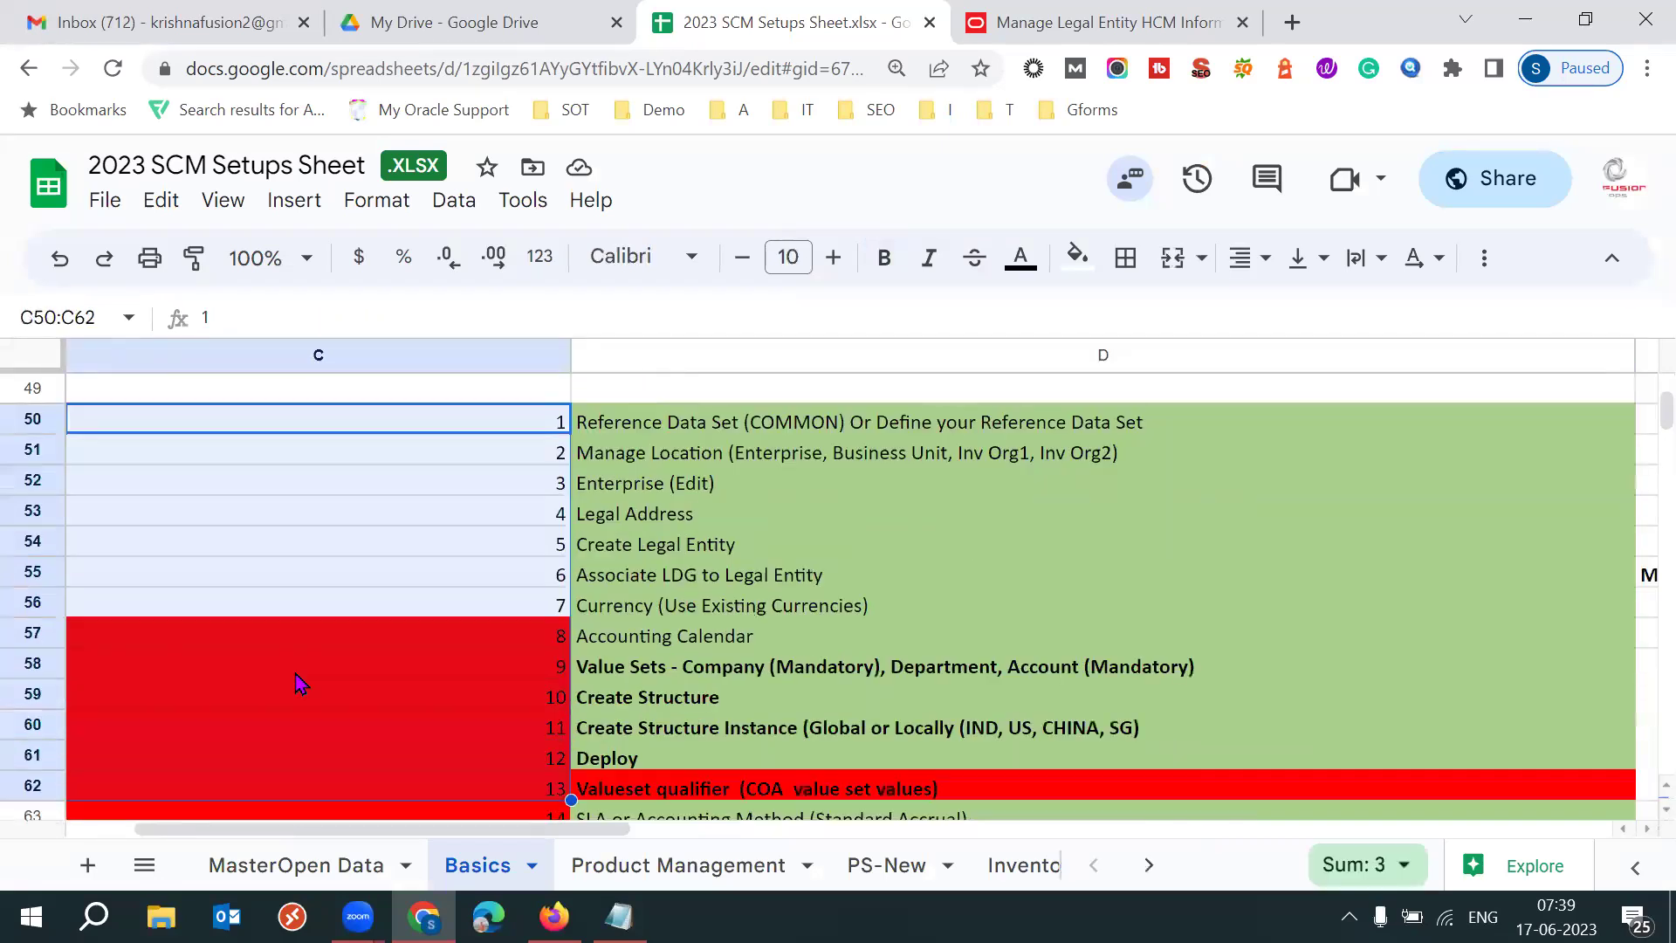
key(shift+Down)
key(shift+Down)
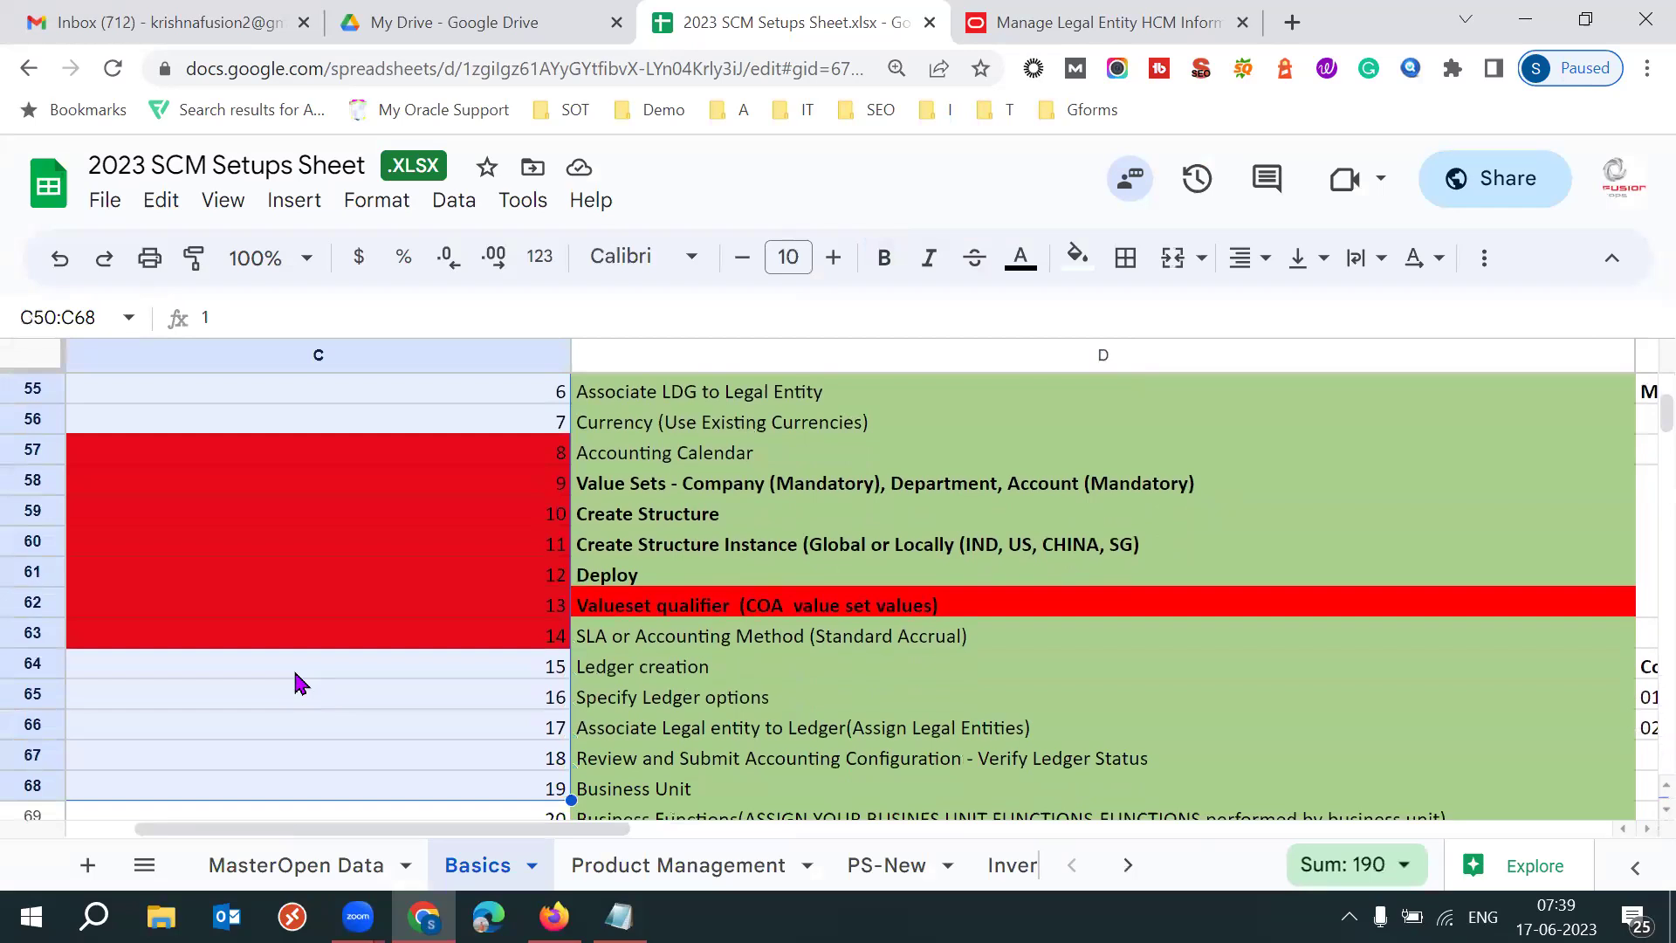
key(shift+Down)
key(shift+Up)
key(shift+Up)
key(shift+Up)
key(shift+Up)
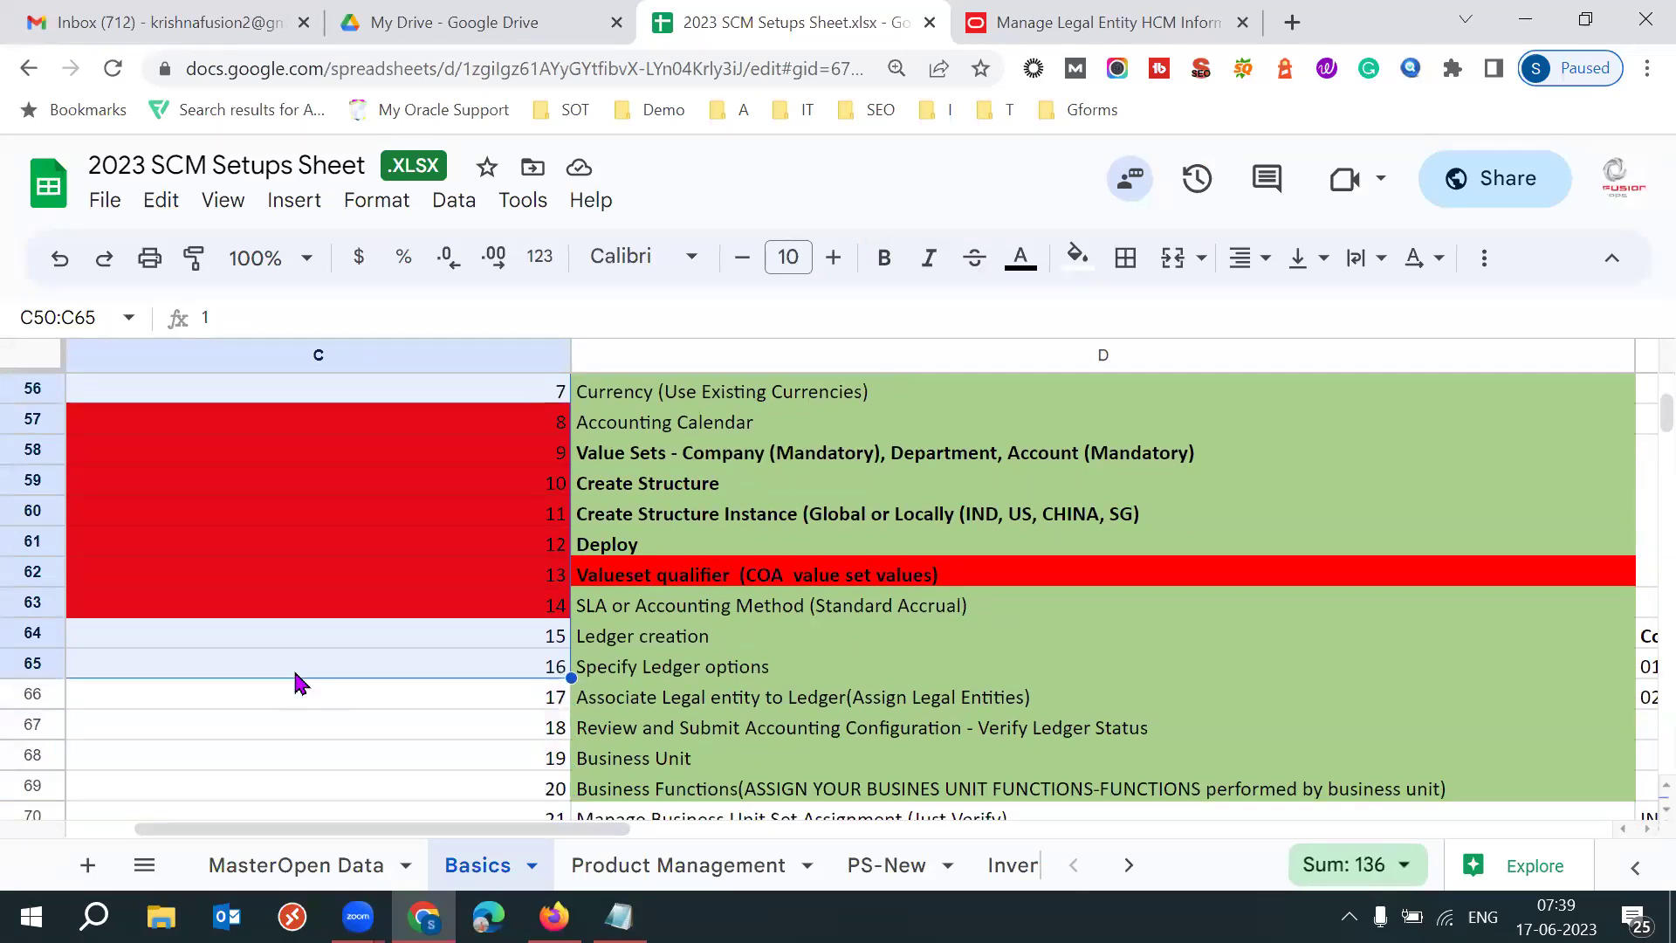
key(shift+Down)
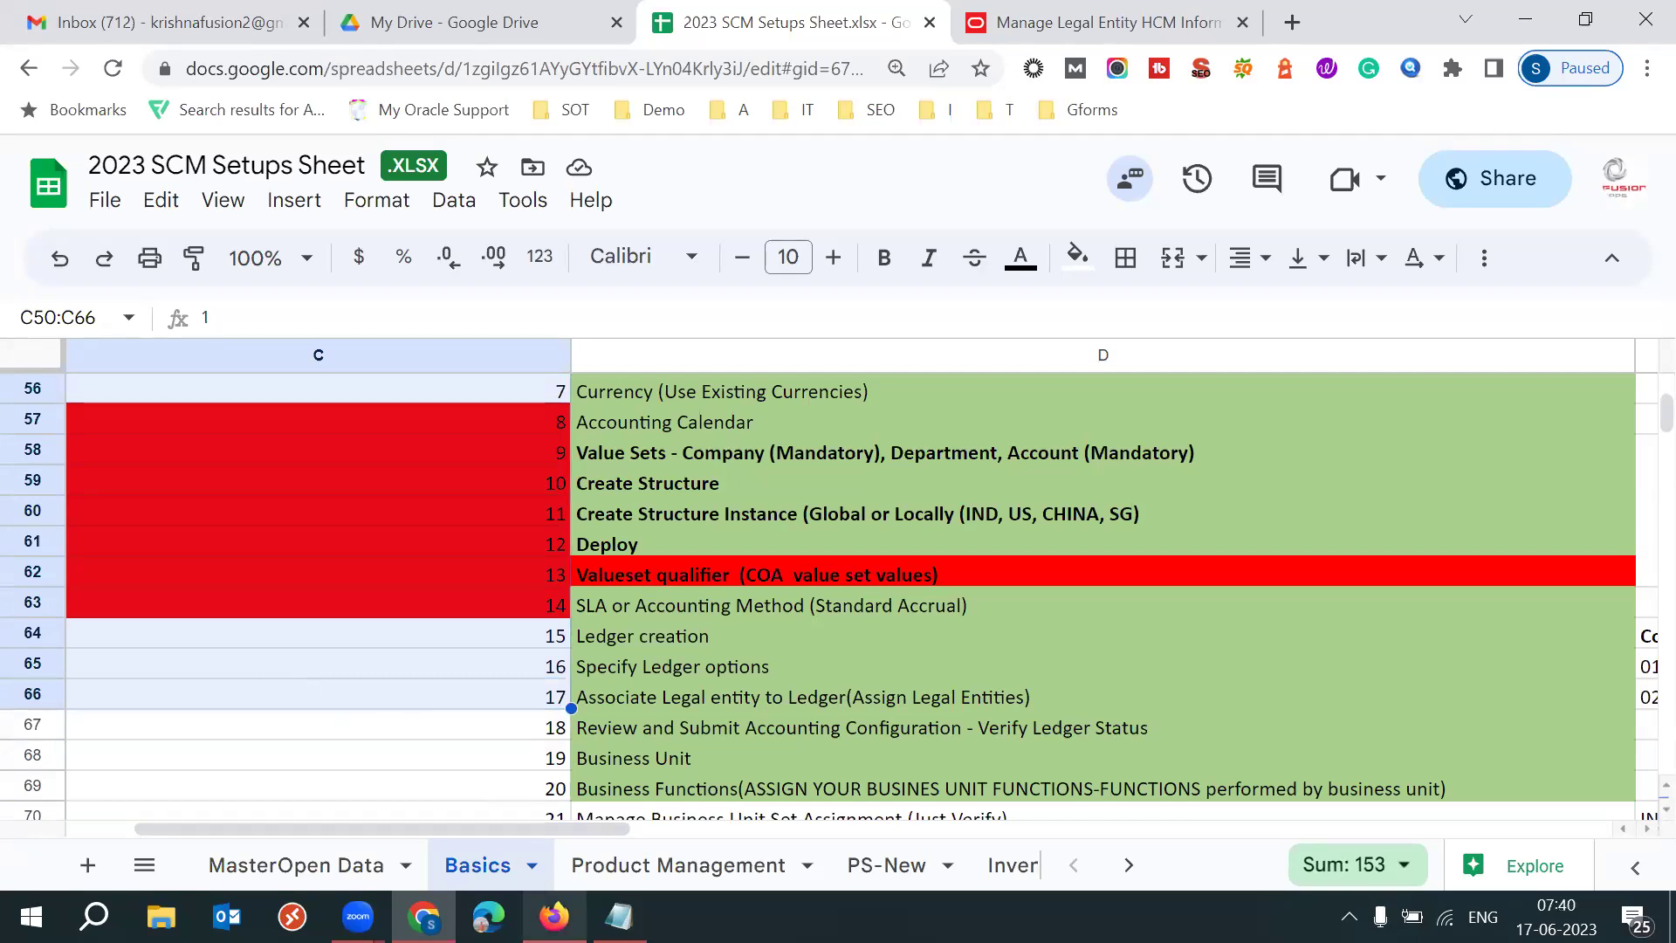
- Select the Review and Submit Accounting Configuration - Verify Ledger Status entry in row 67
click(397, 730)
click(671, 732)
click(559, 734)
click(988, 732)
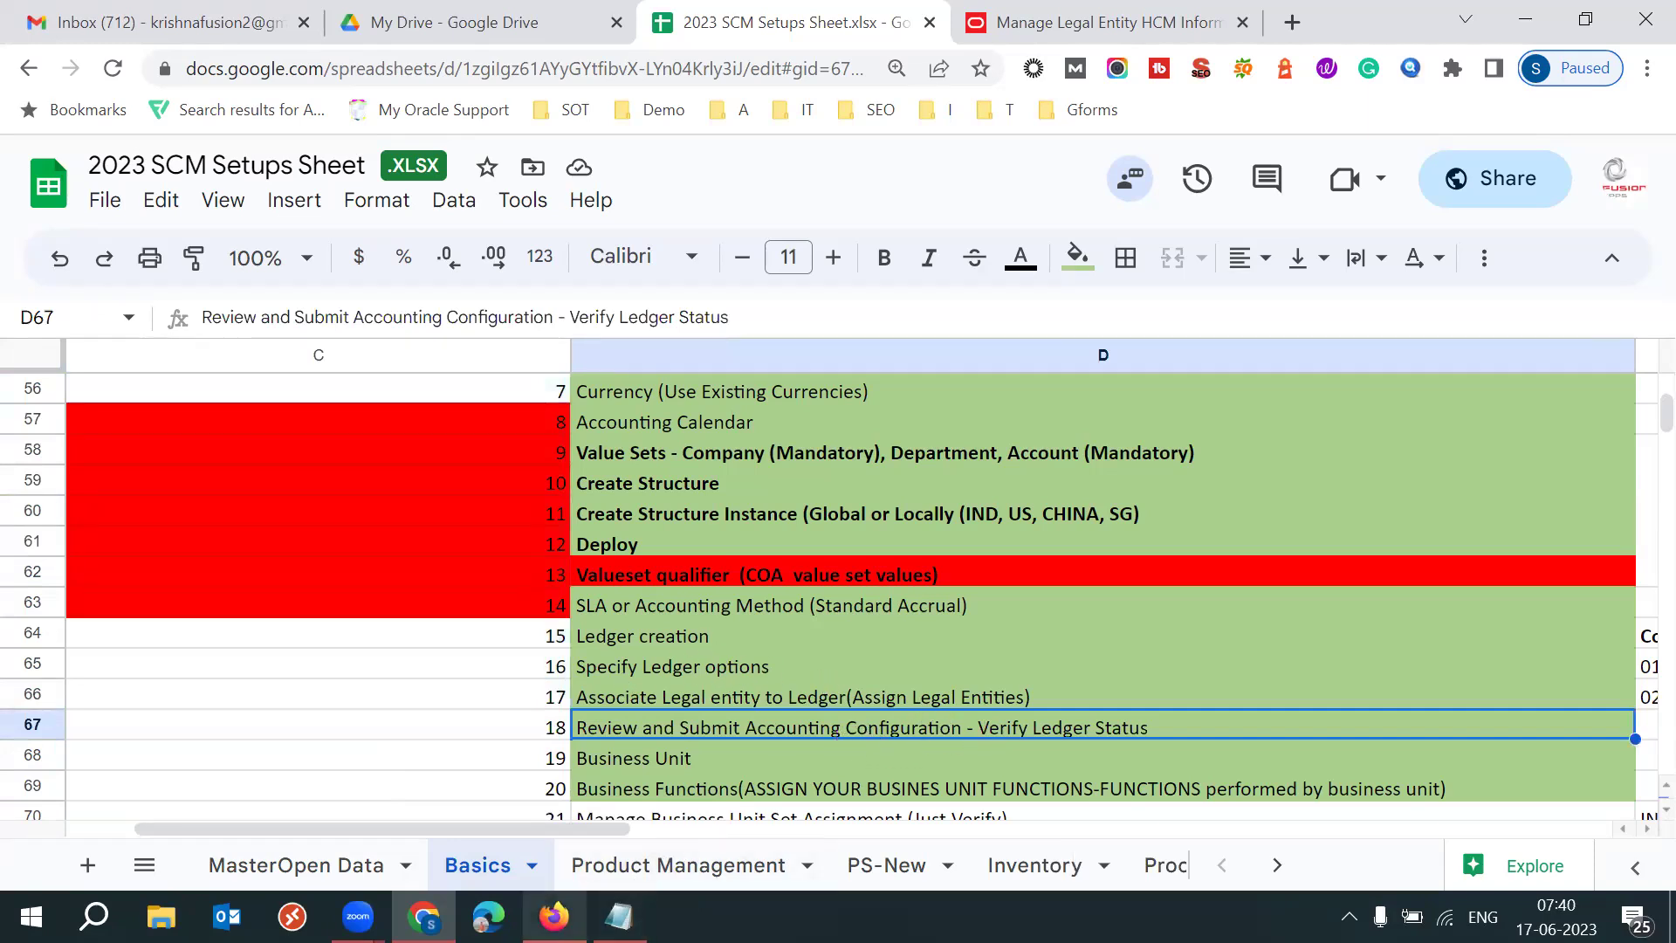
mouse_move(554, 917)
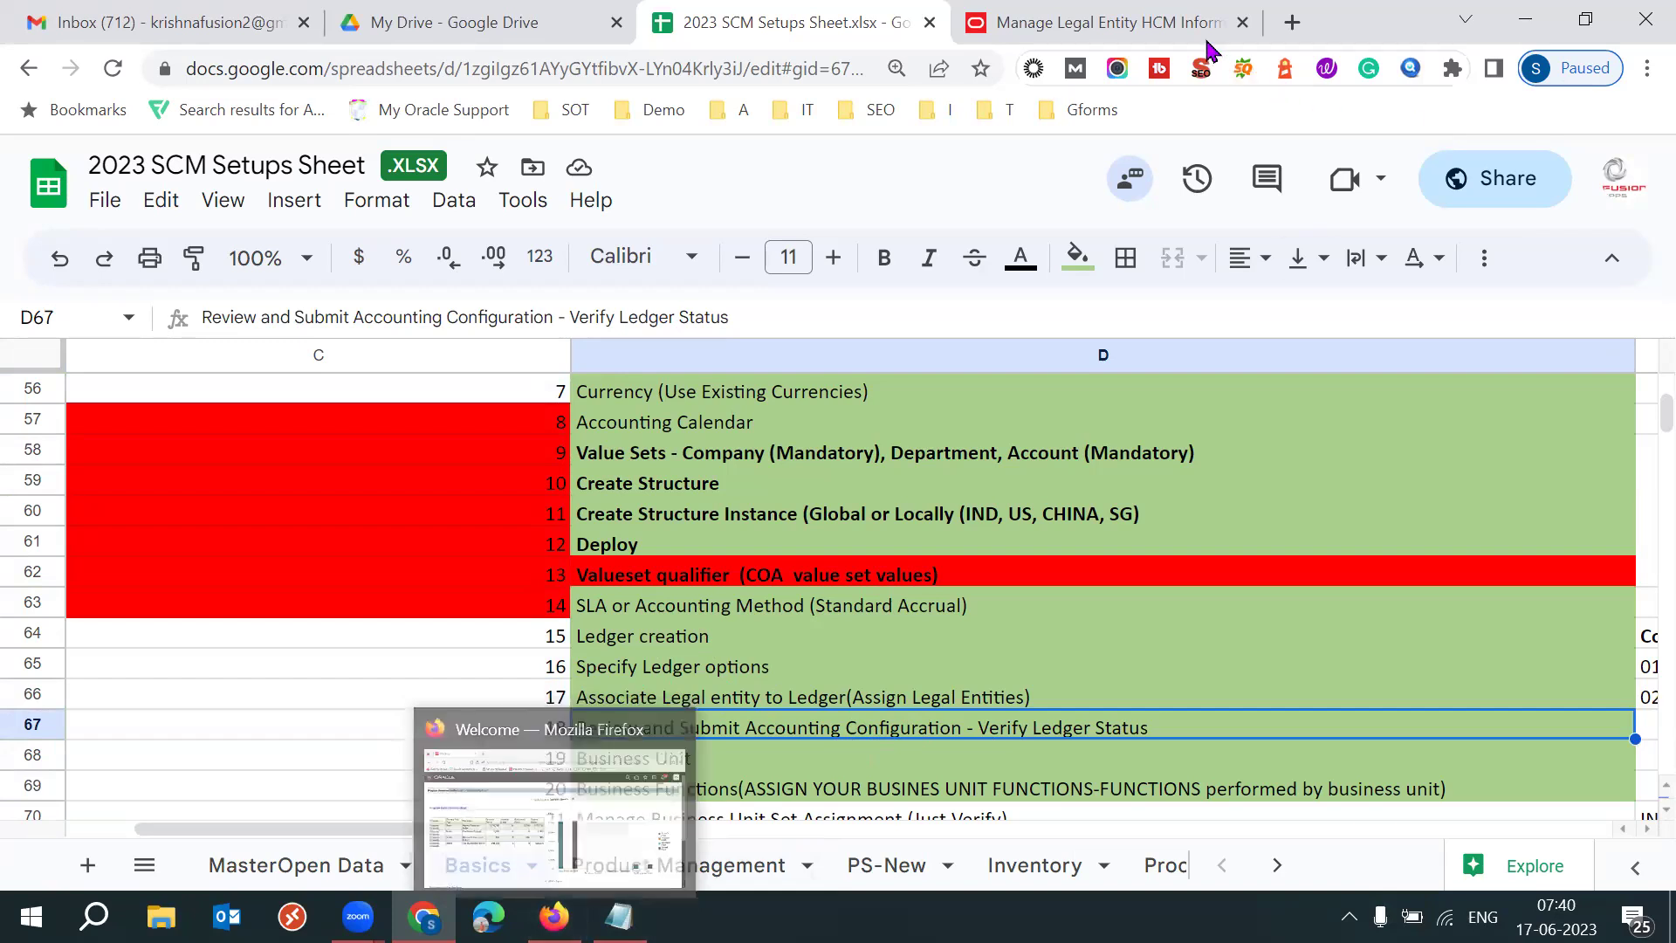
- Copy the base URL of the Oracle instance and paste it below the SLA line in the 53 batch Notepad file
key(ctrl+Tab)
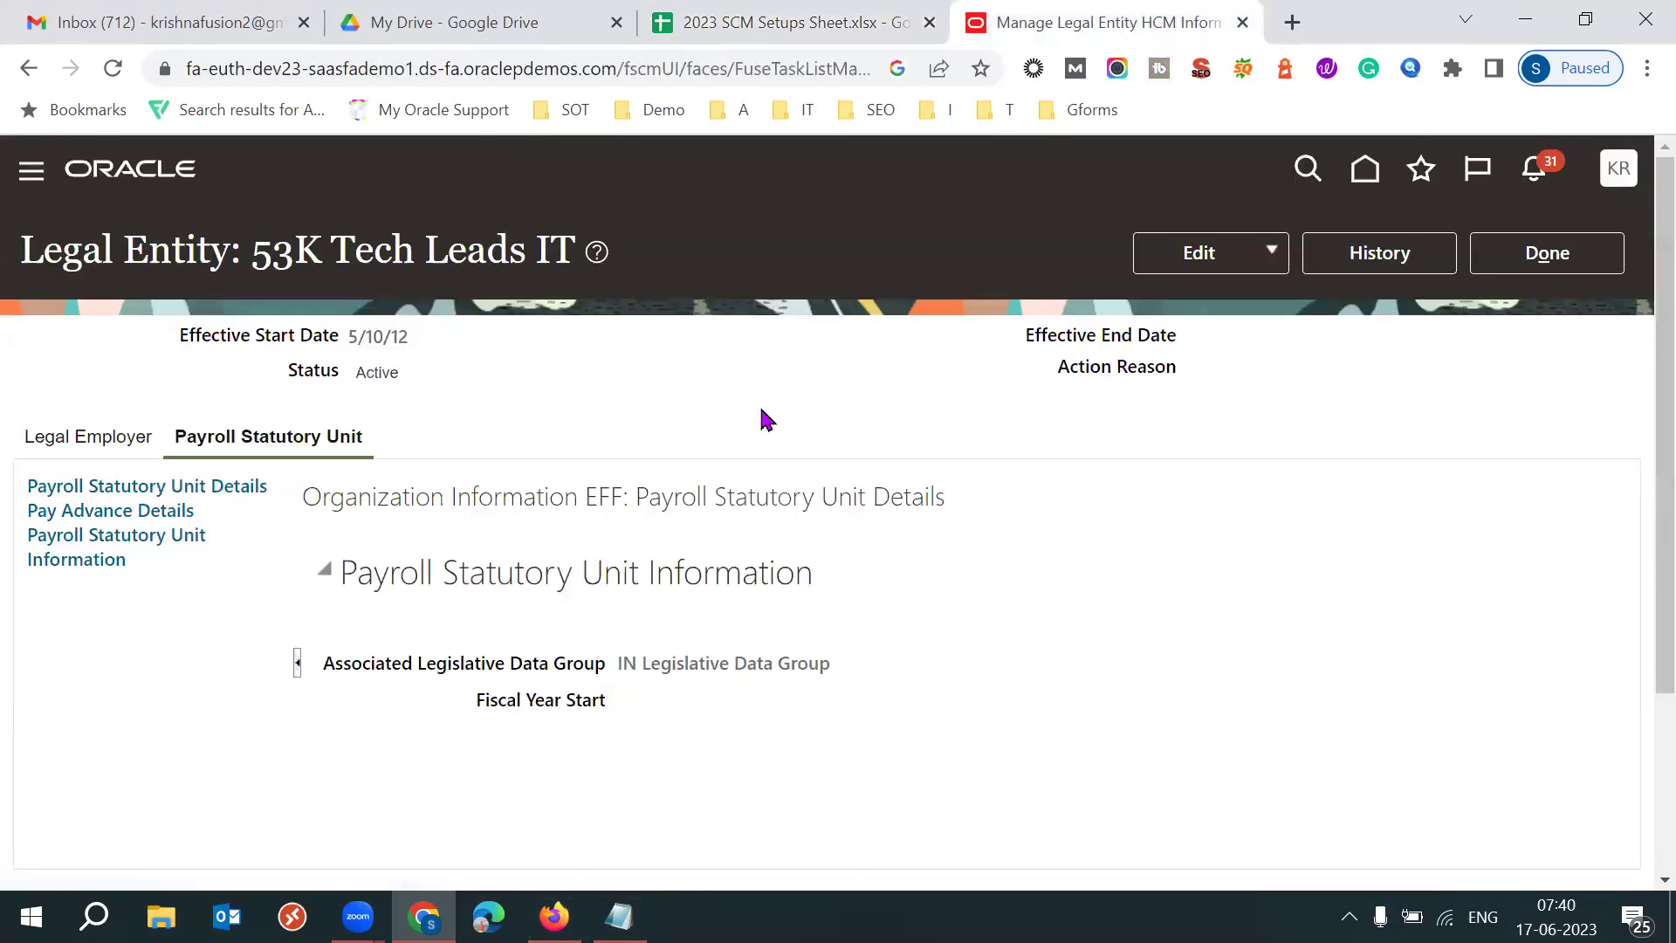
drag(618, 68, 149, 70)
key(ctrl+c)
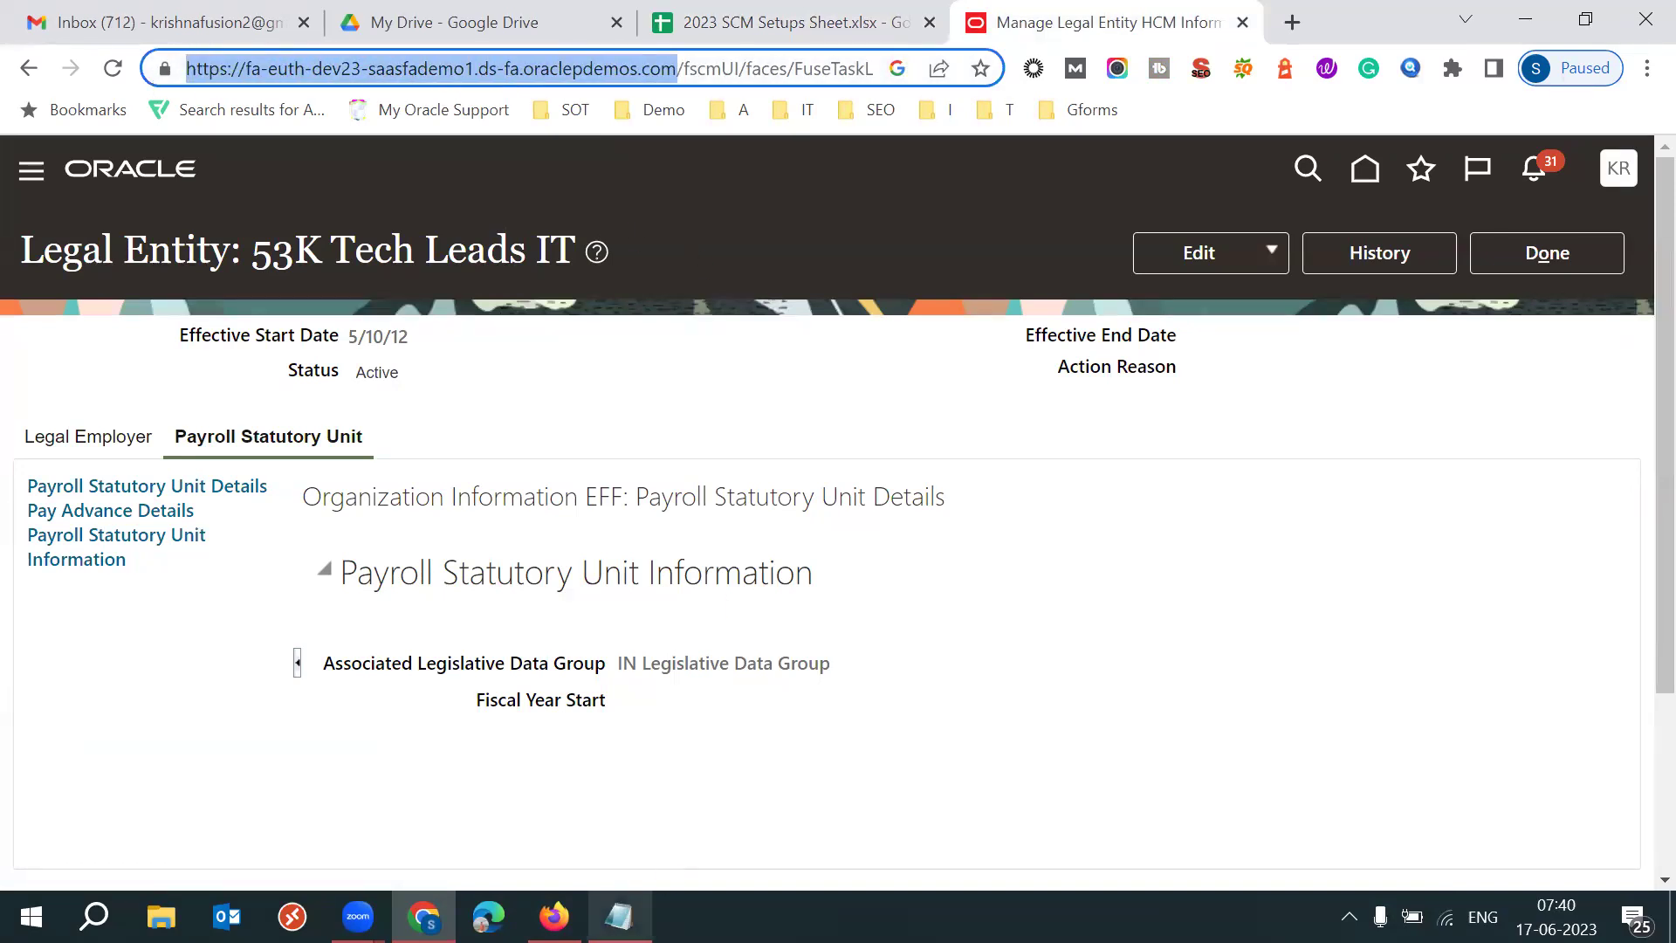
click(619, 916)
click(655, 492)
key(Return)
key(Return)
key(Return)
key(ctrl+v)
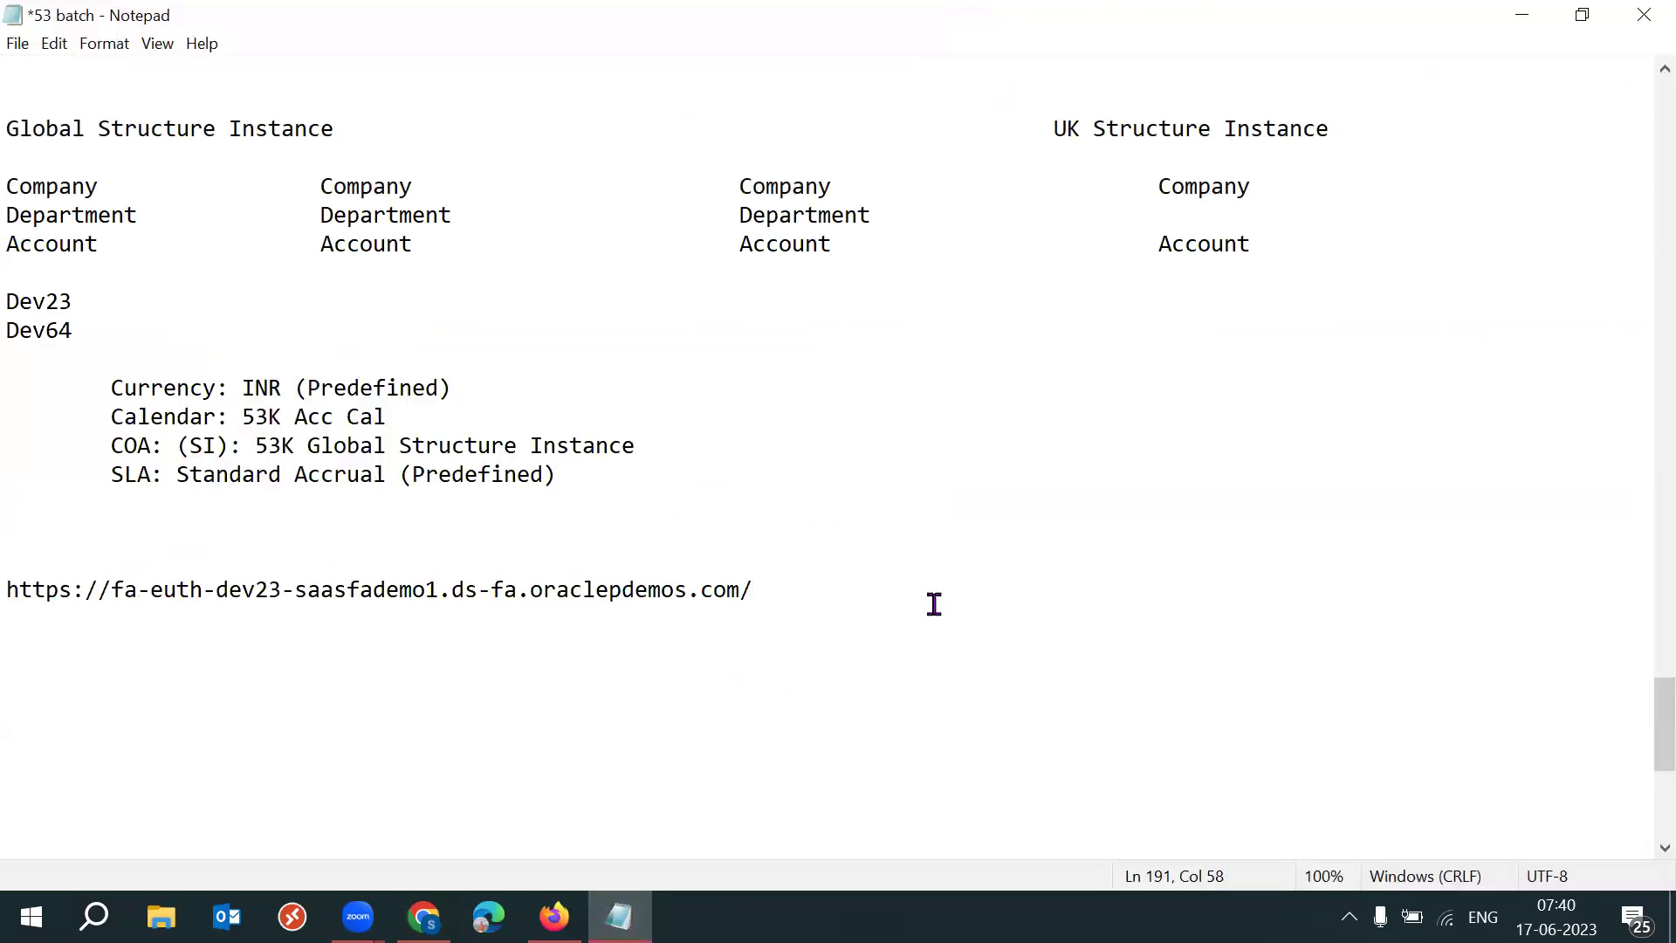
- Add 25K after the pasted URL and place it on its own line with a blank line between
text(25)
text(:)
key(BackSpace)
text(:)
key(BackSpace)
text(K)
click(759, 586)
key(Return)
key(Return)
scroll(1639, 769, down, 5)
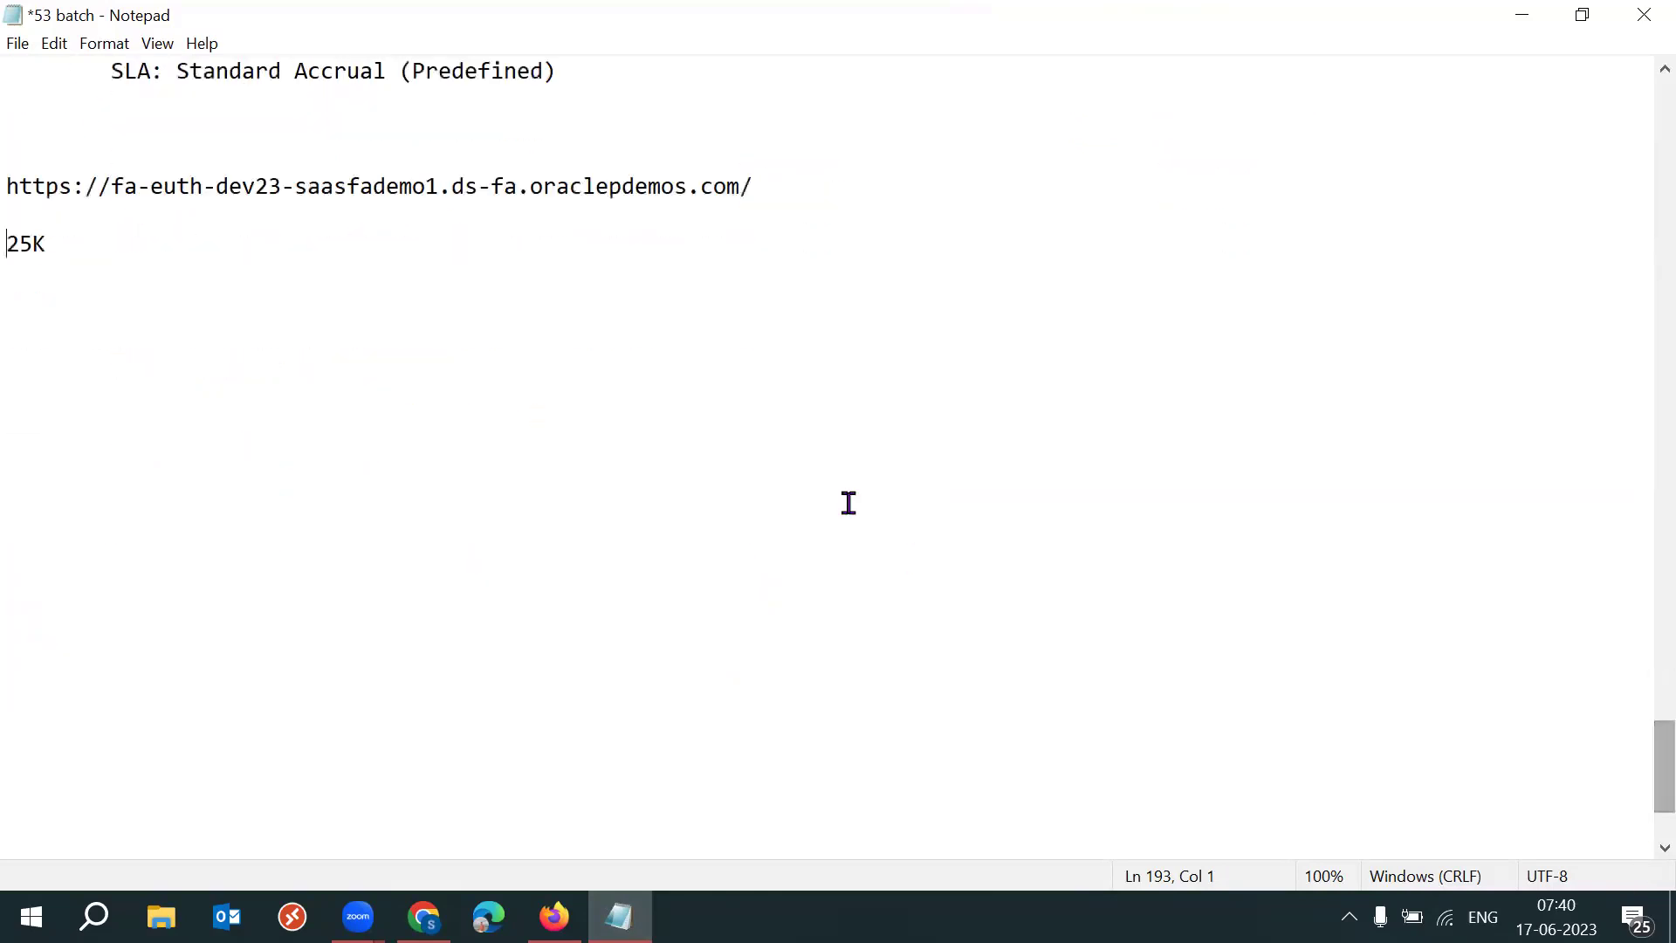
- Highlight the pasted Oracle instance URL in the notes, then clear the selection
click(99, 255)
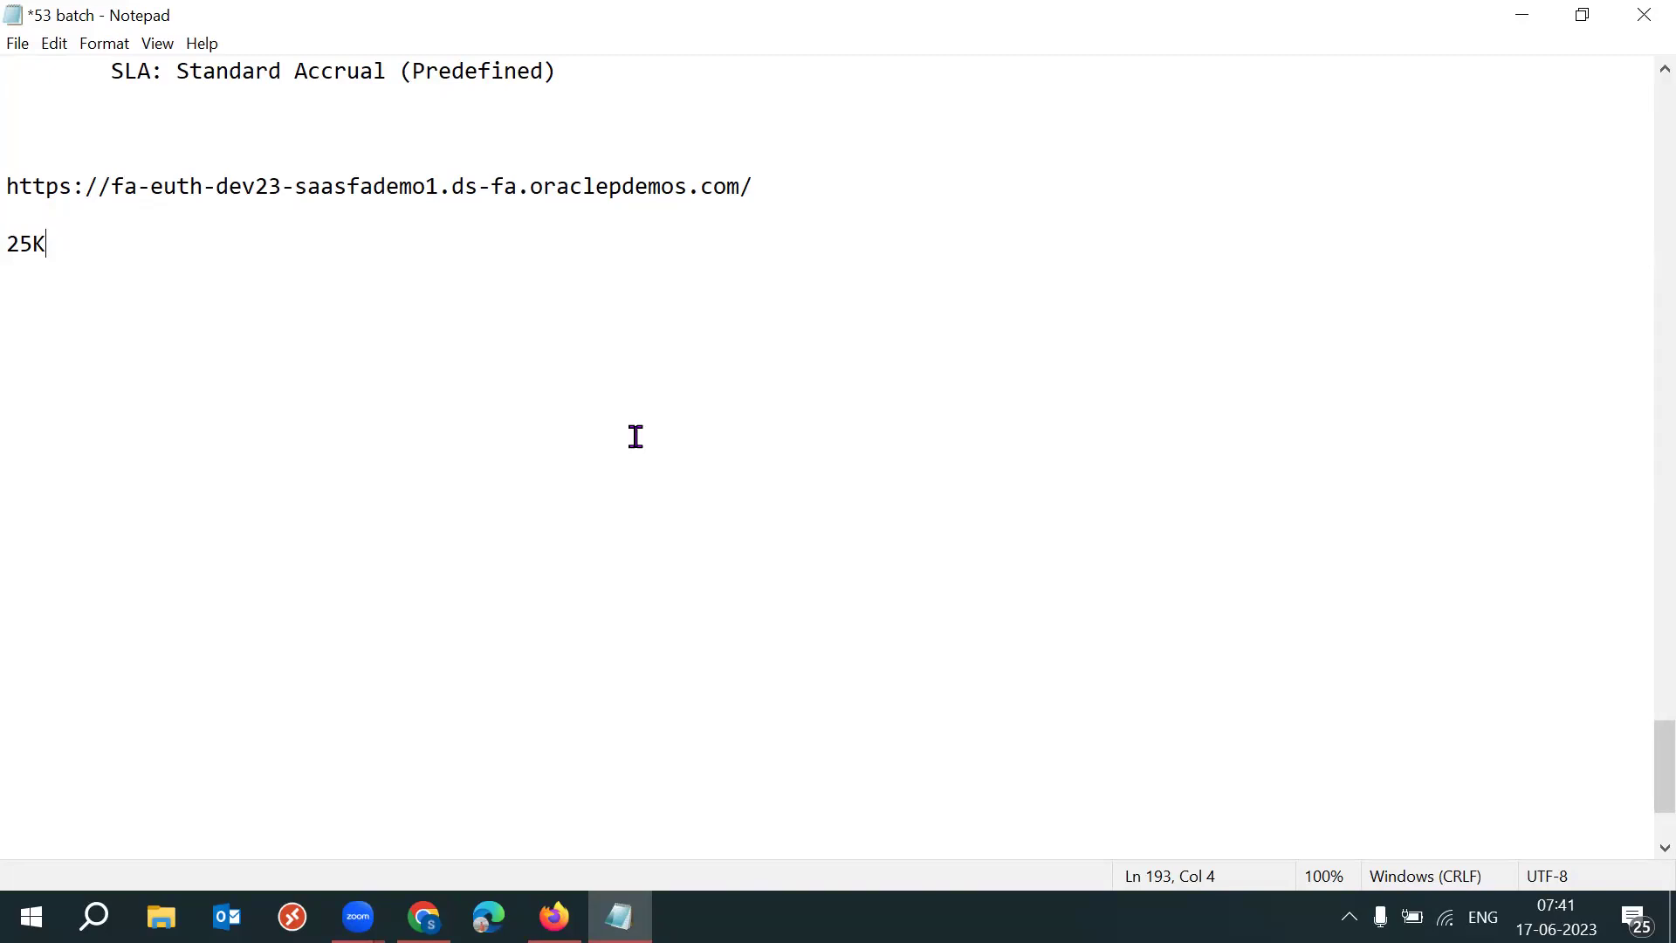
drag(812, 188, 7, 185)
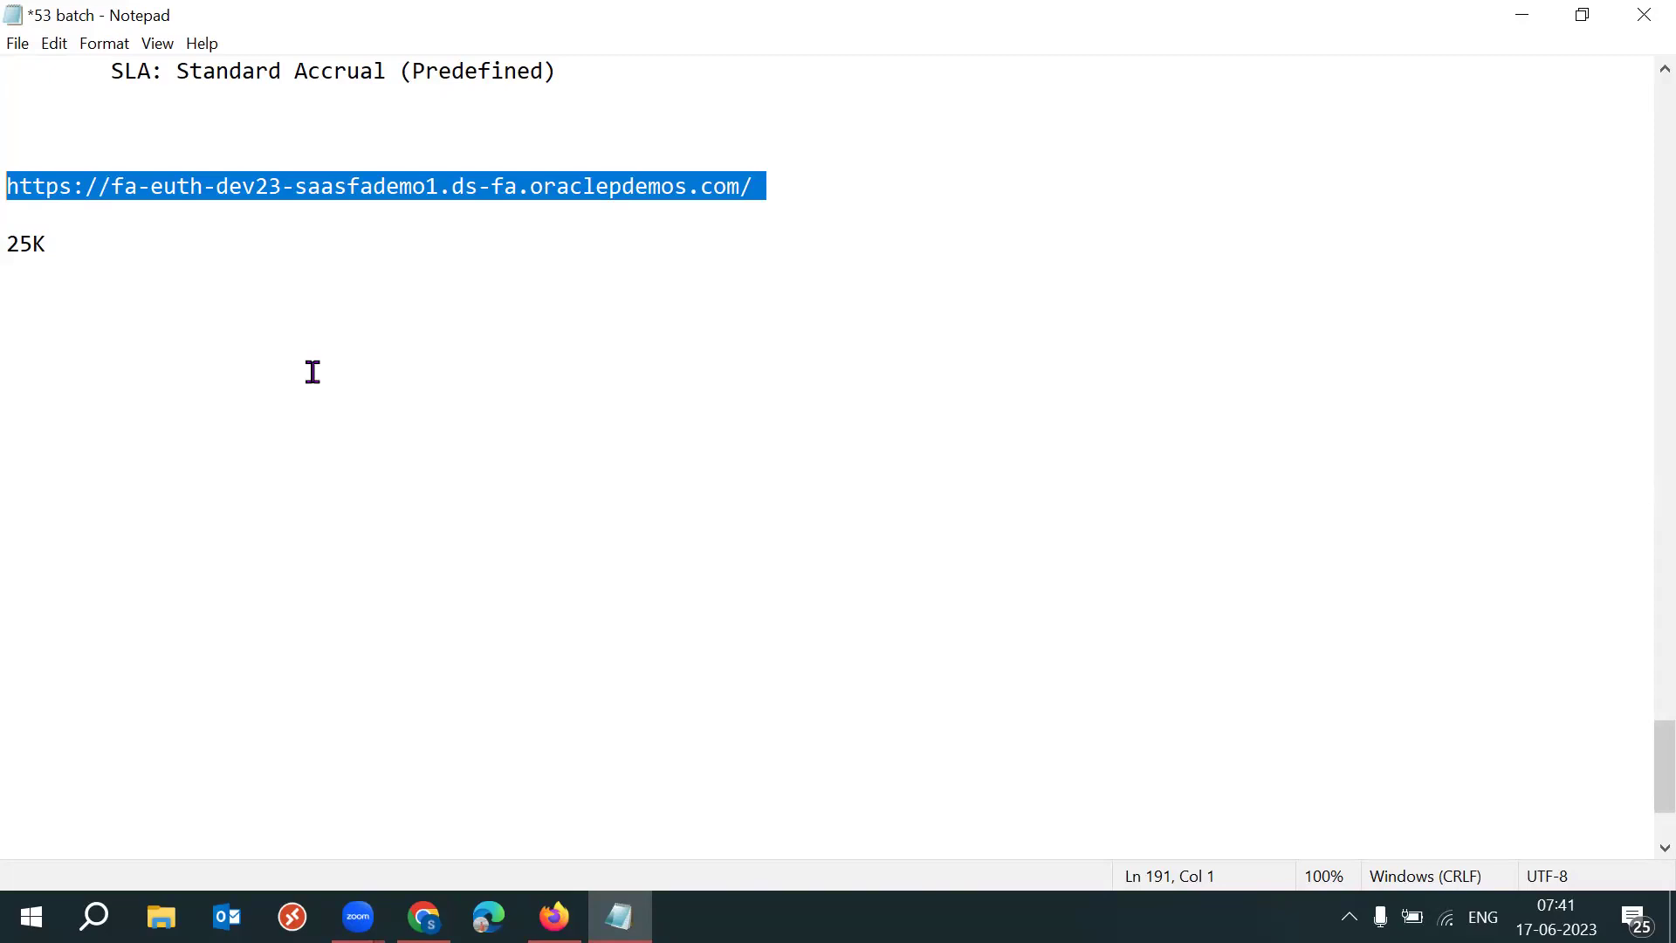
drag(799, 193, 21, 173)
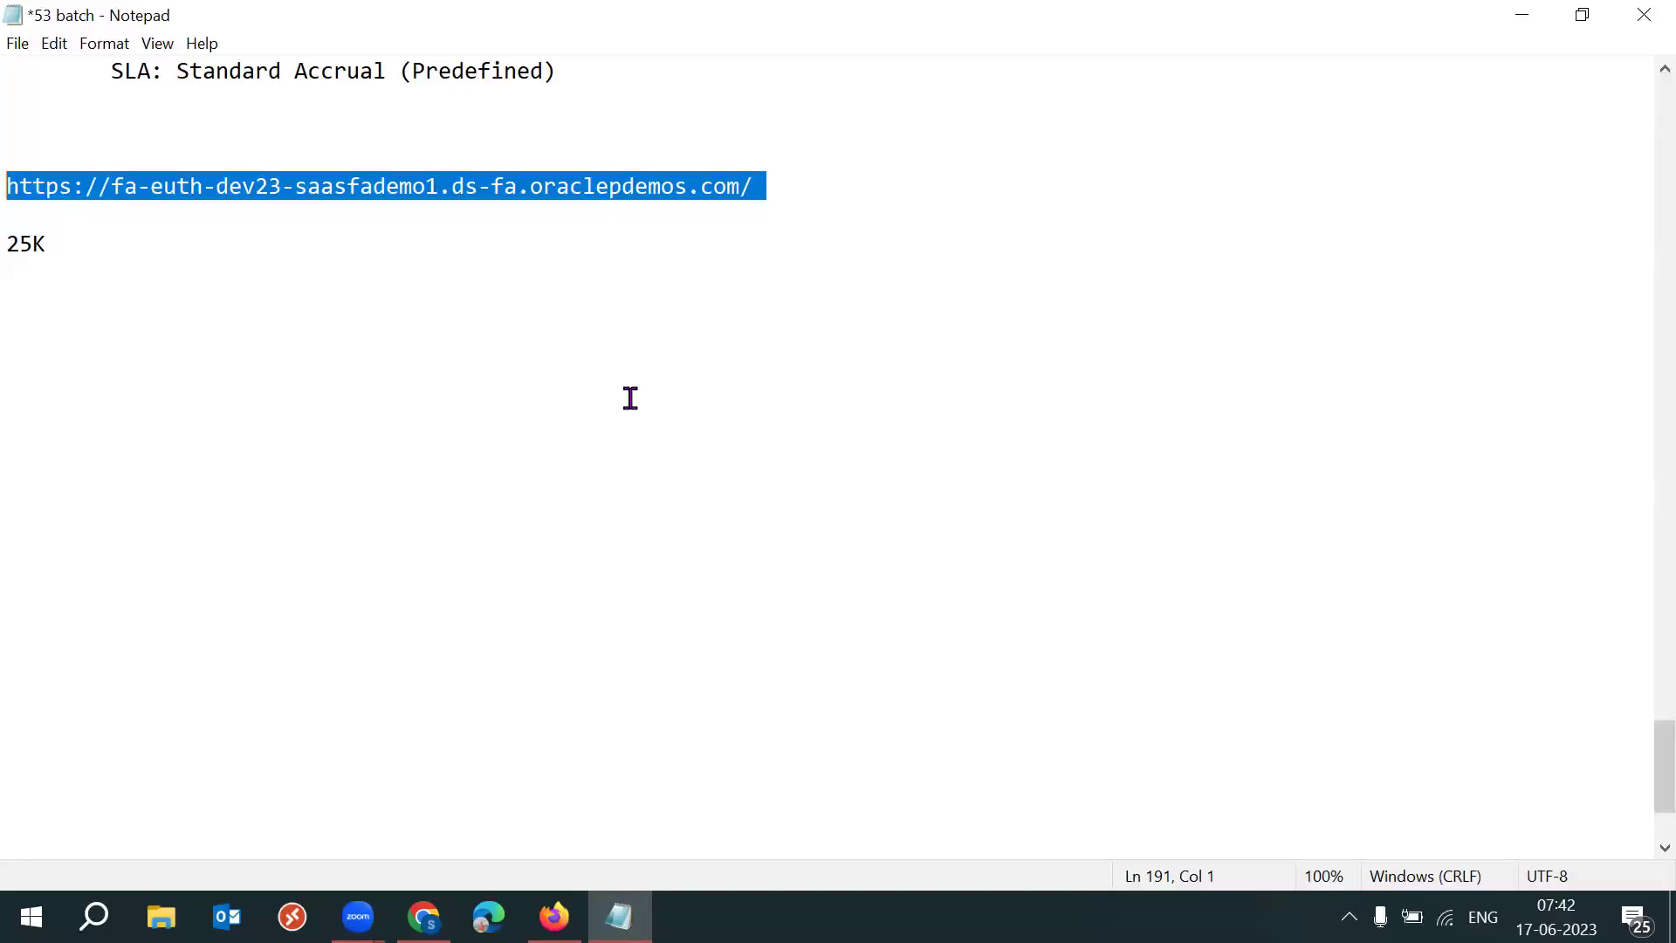
click(370, 347)
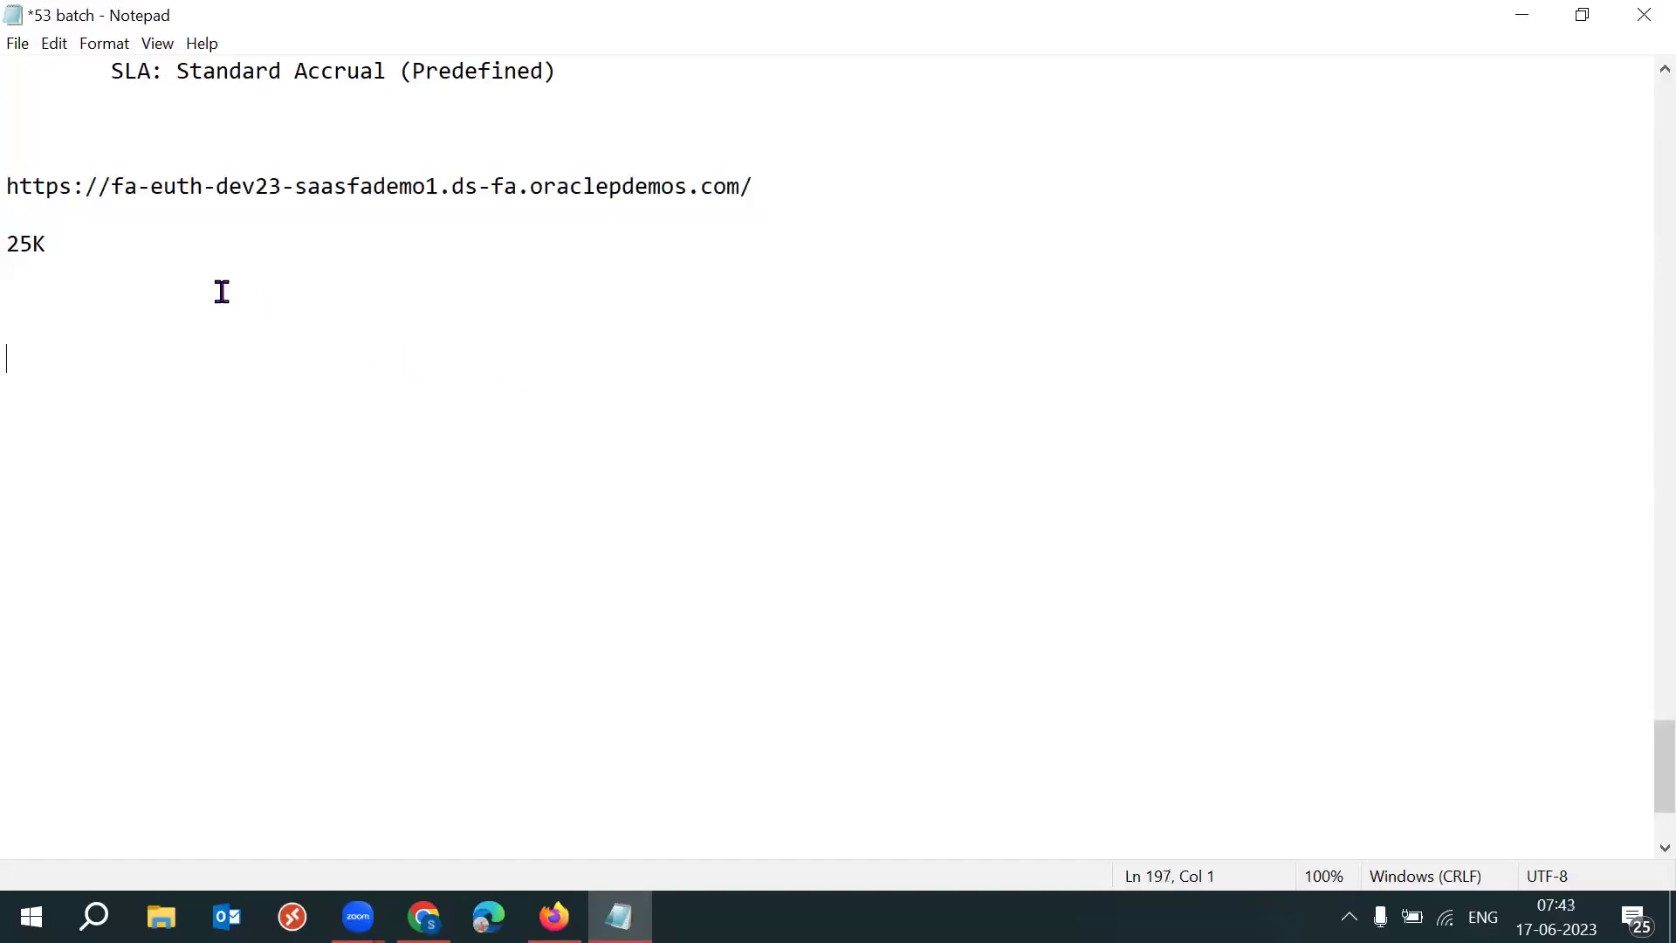
- Delete the Oracle URL and the 25K line from the 53 batch notes and save the file
drag(221, 291, 19, 187)
key(Delete)
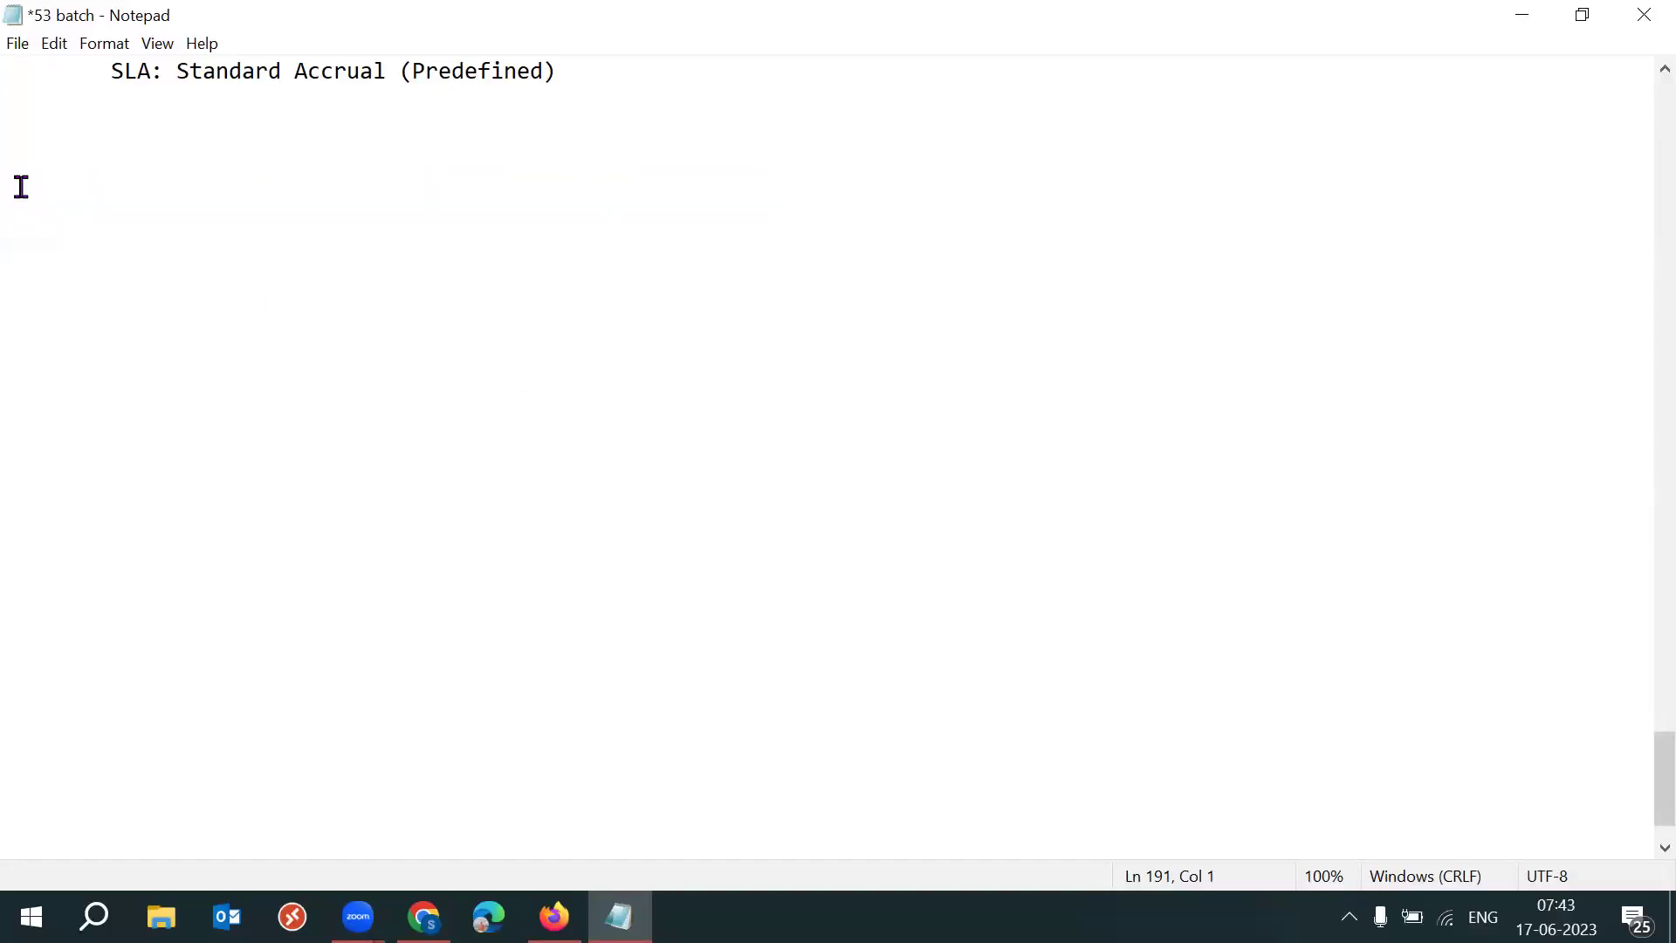
drag(1640, 758, 1646, 666)
key(ctrl+s)
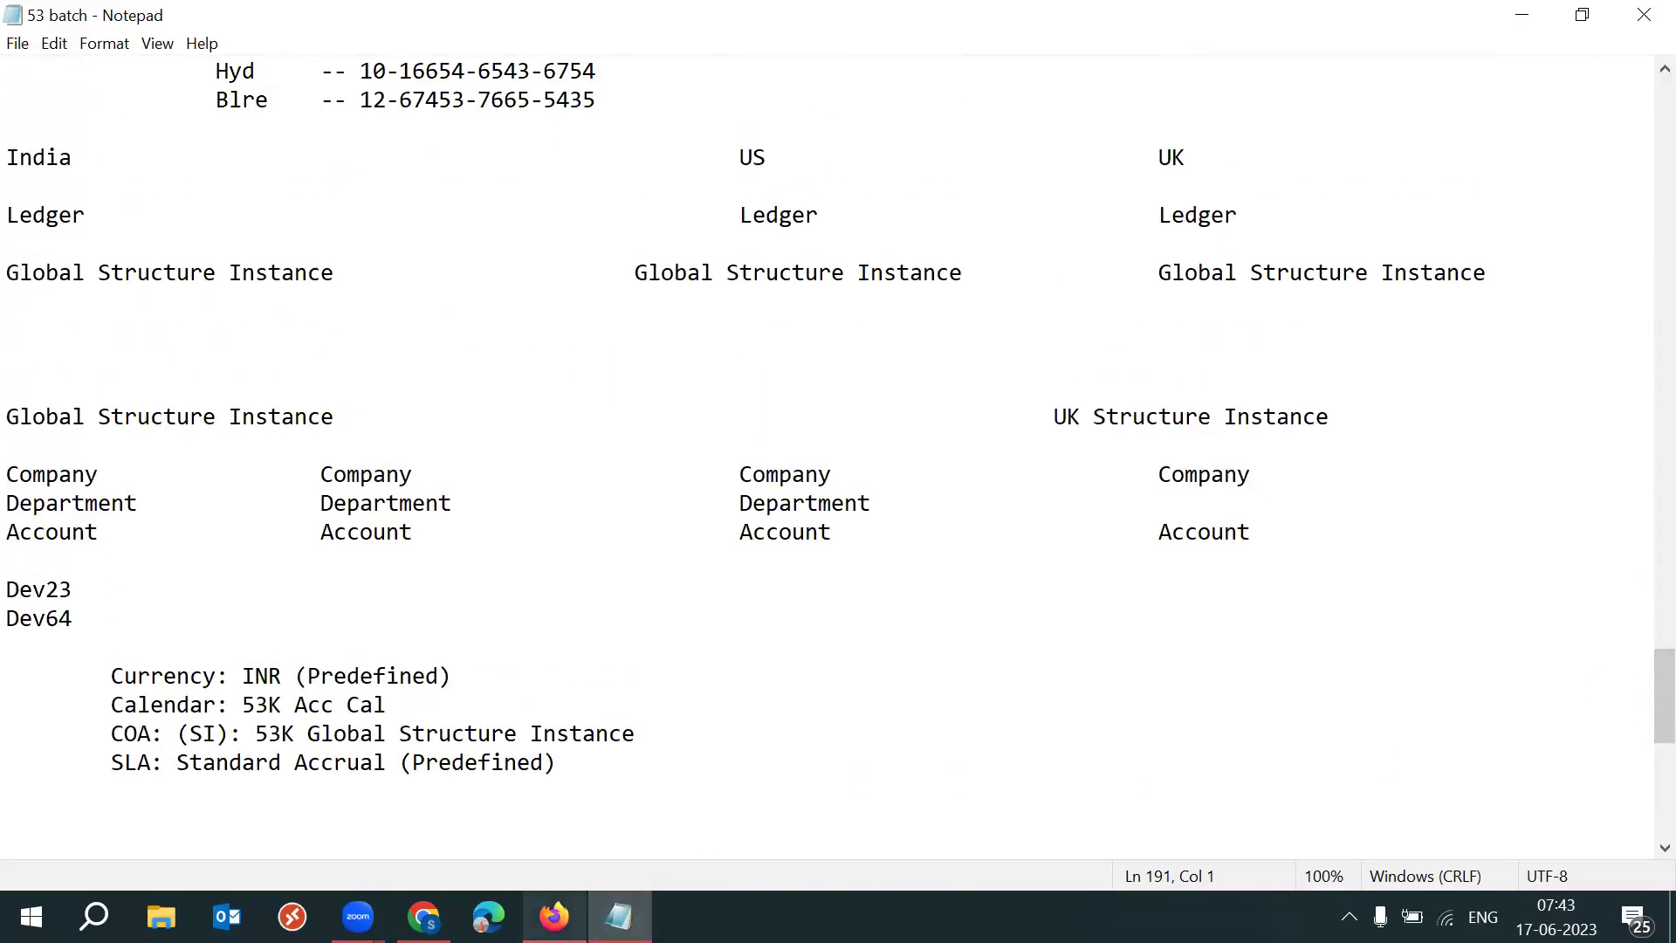
- Switch to Chrome, close the 53K Tech Leads IT legal entity page, and select step number 18 in the setups sheet
mouse_move(554, 917)
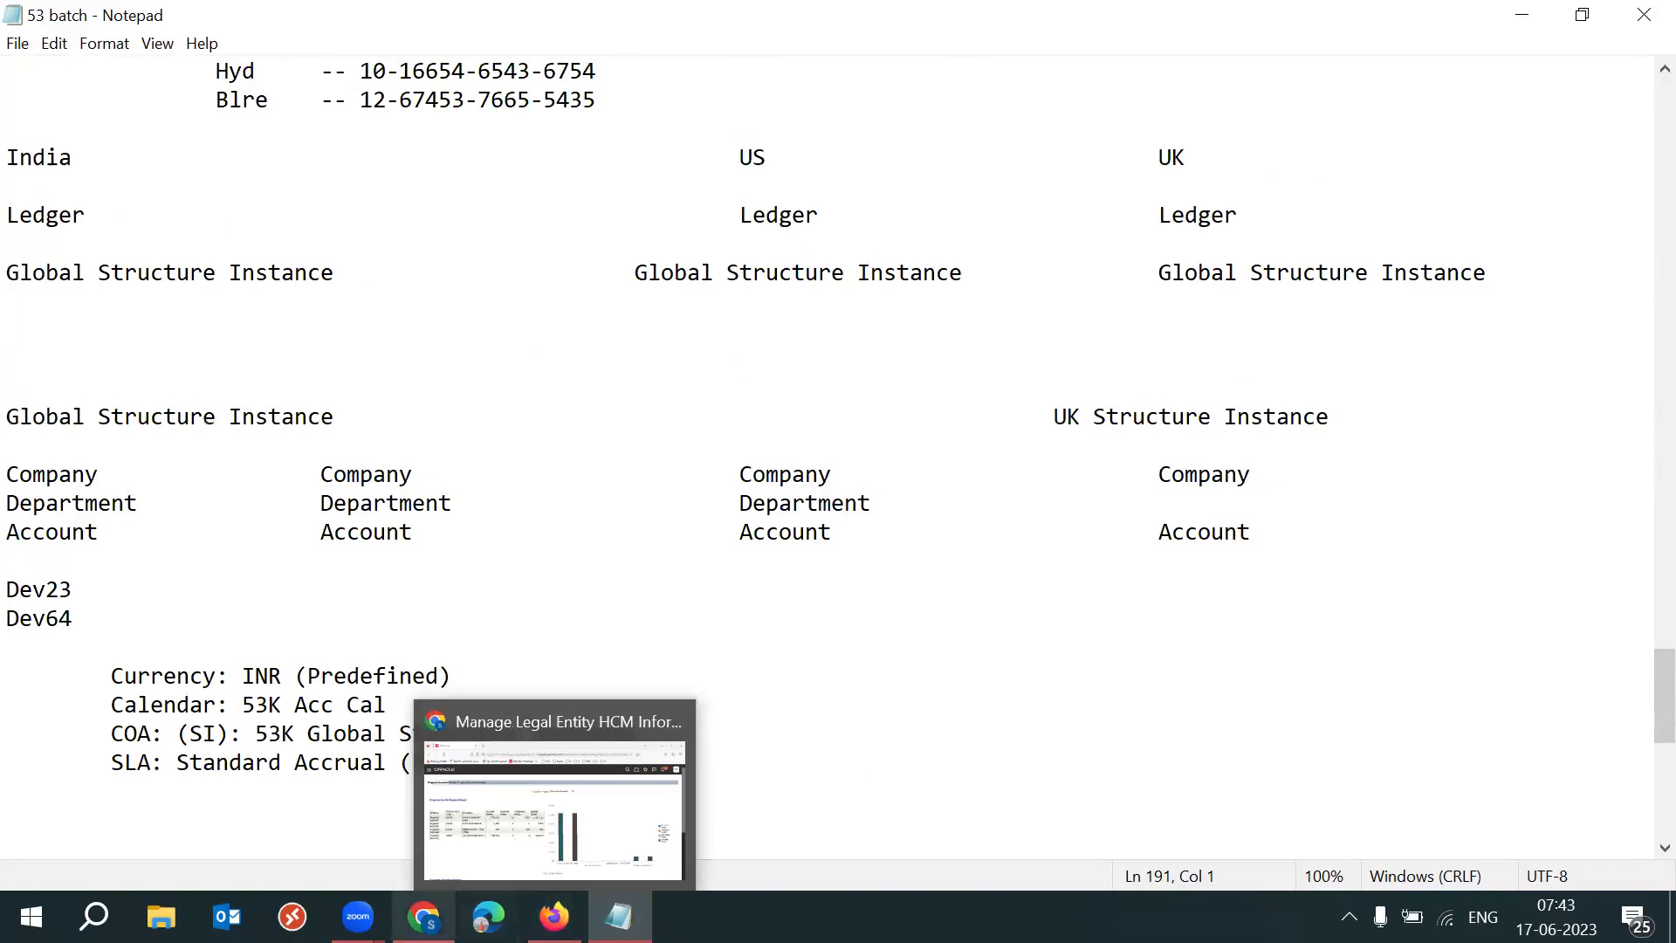
click(423, 917)
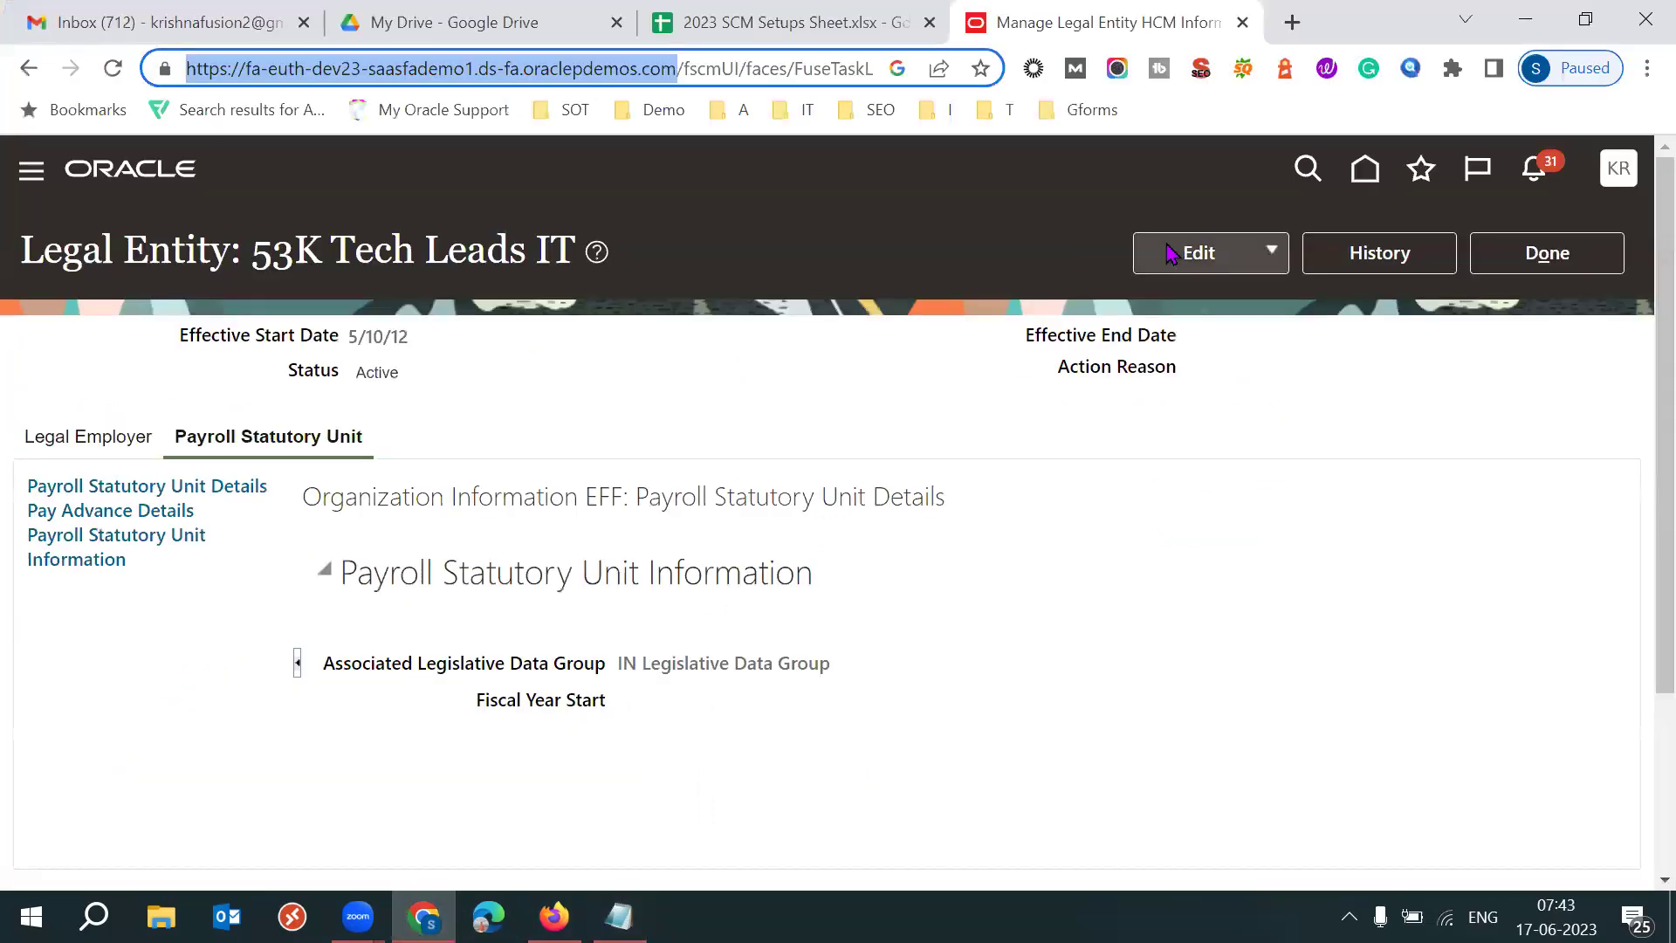
click(1539, 253)
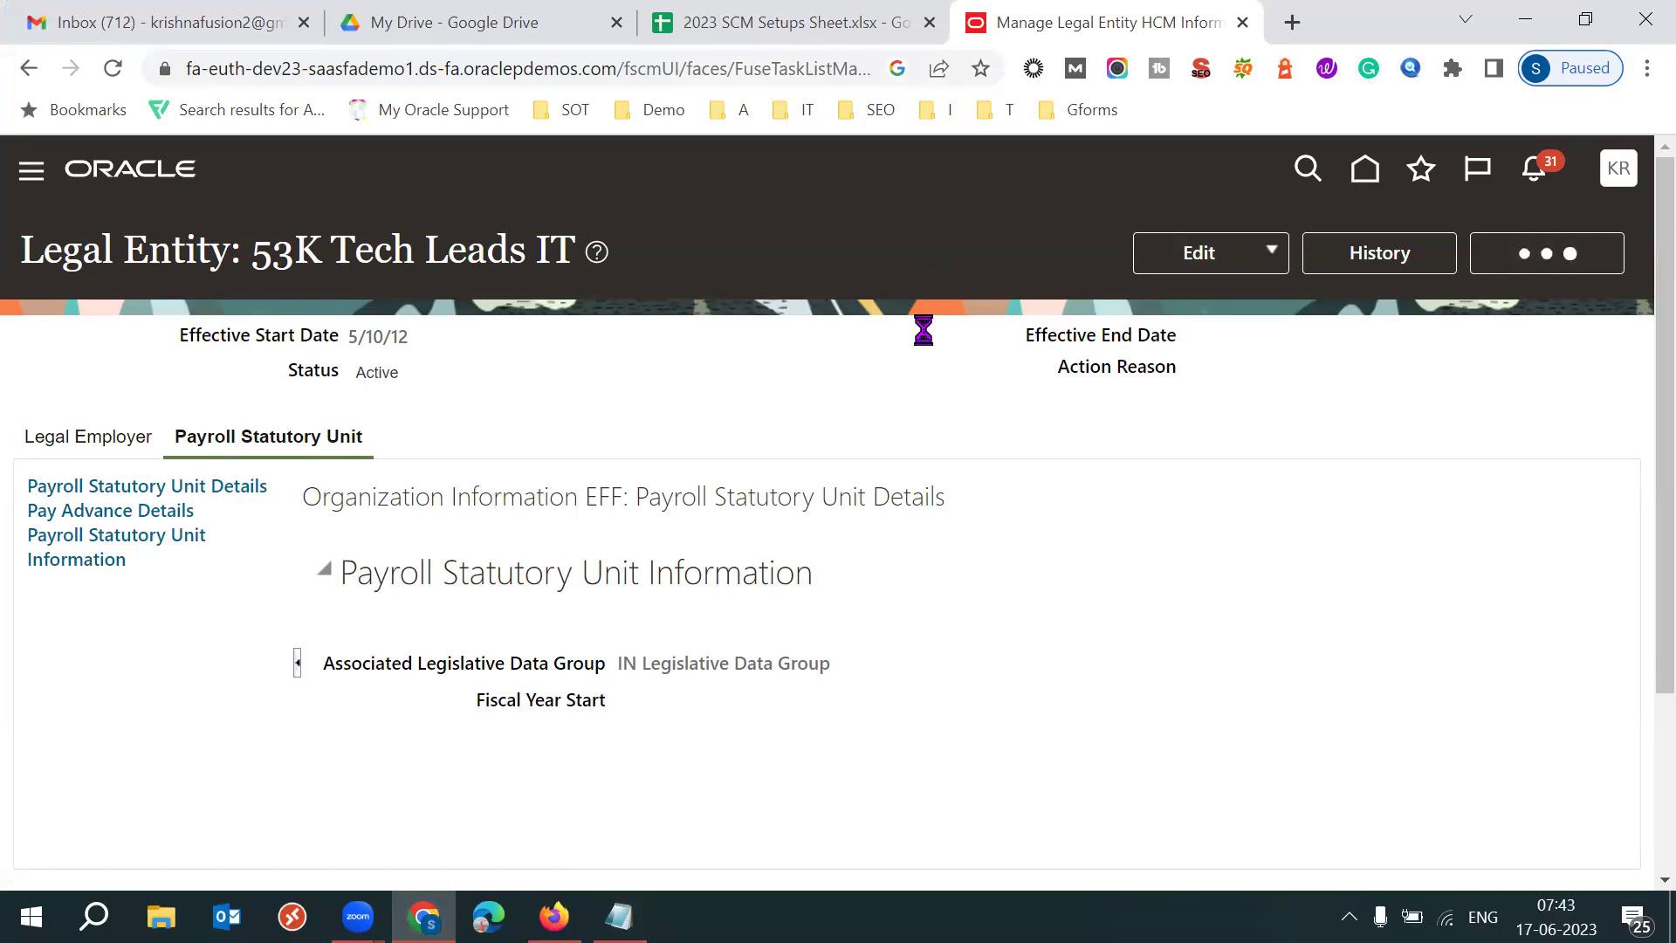
click(711, 28)
click(533, 732)
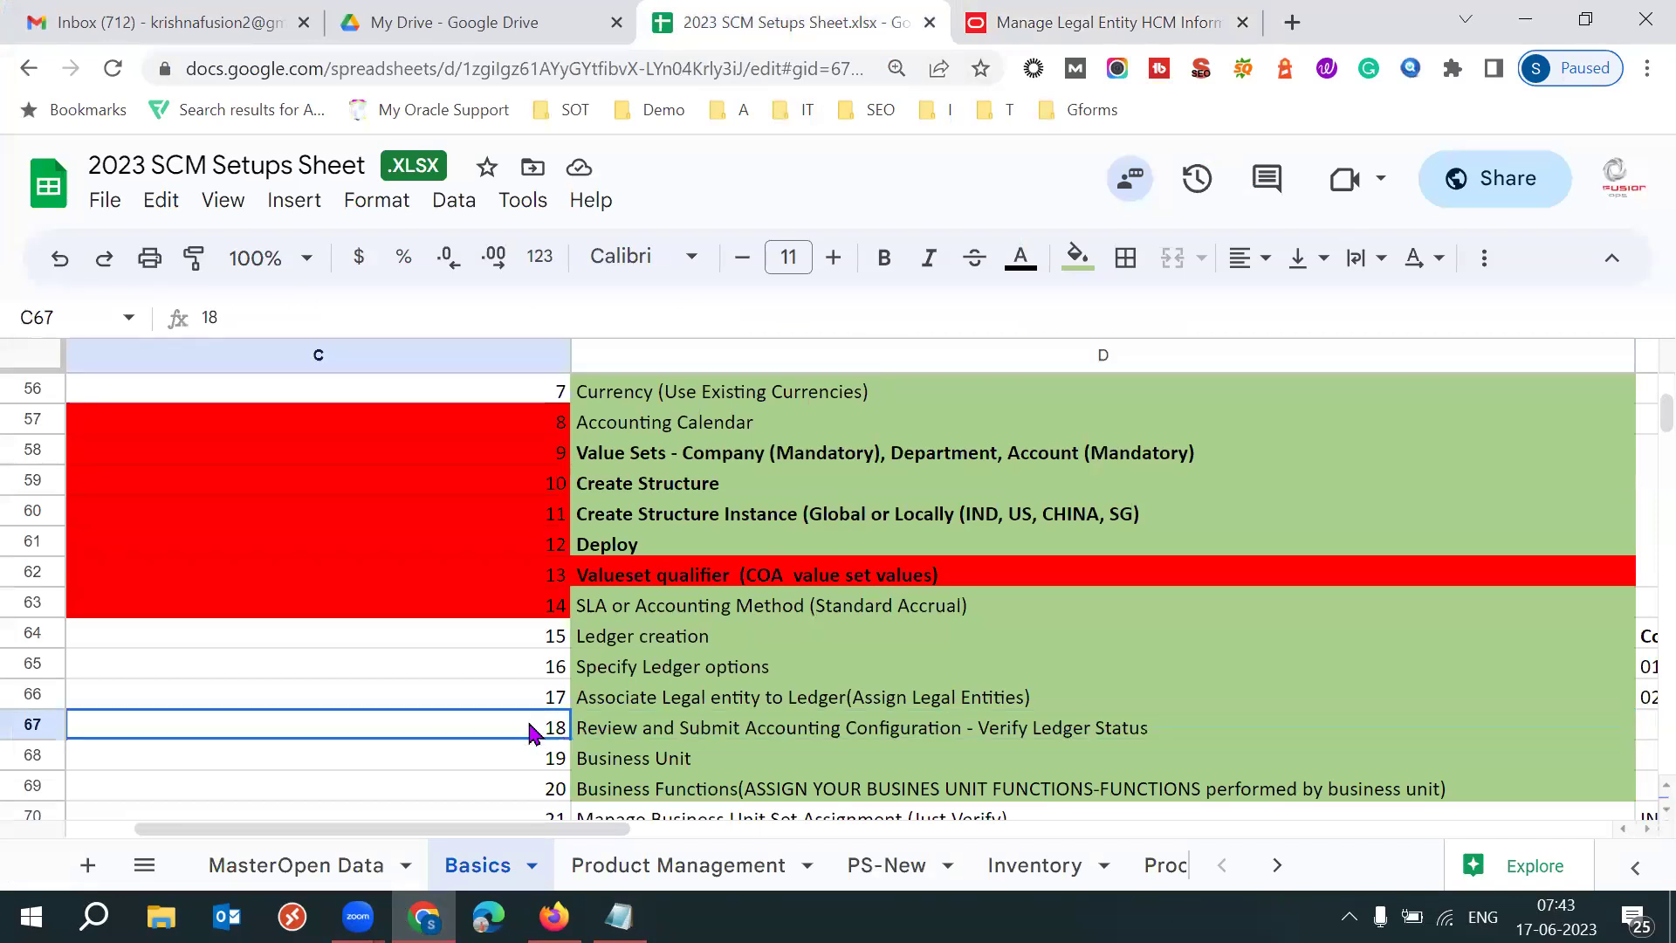
- Close the Oracle task search results and browse the list of setup offerings in Setup and Maintenance
click(1092, 22)
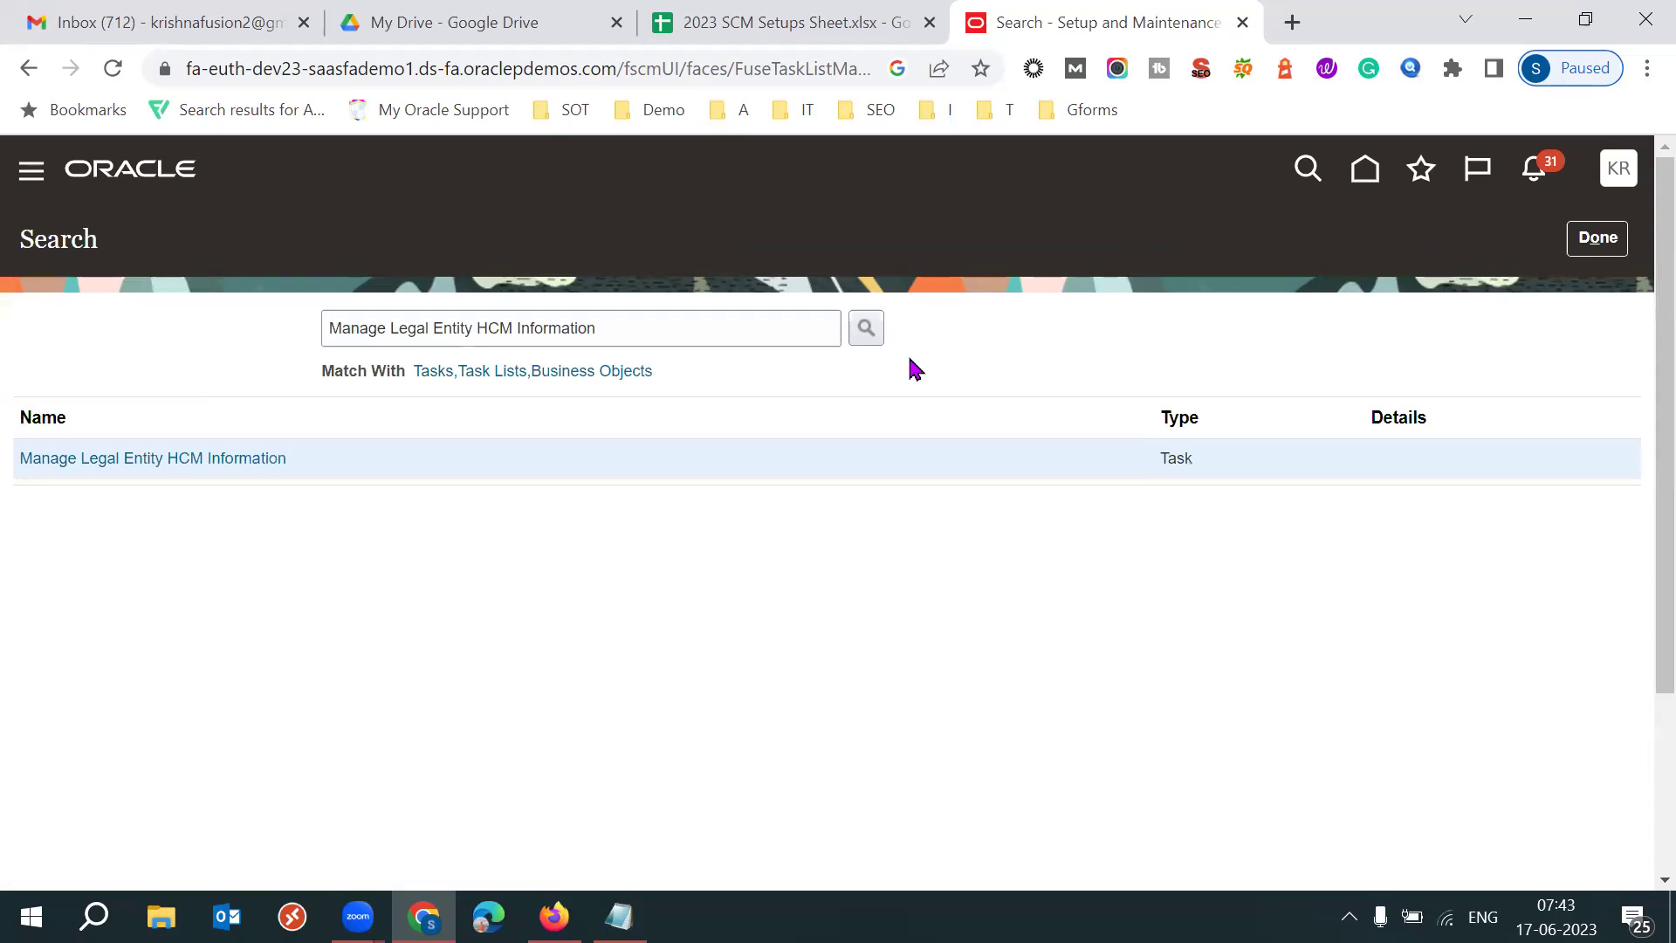
click(1598, 237)
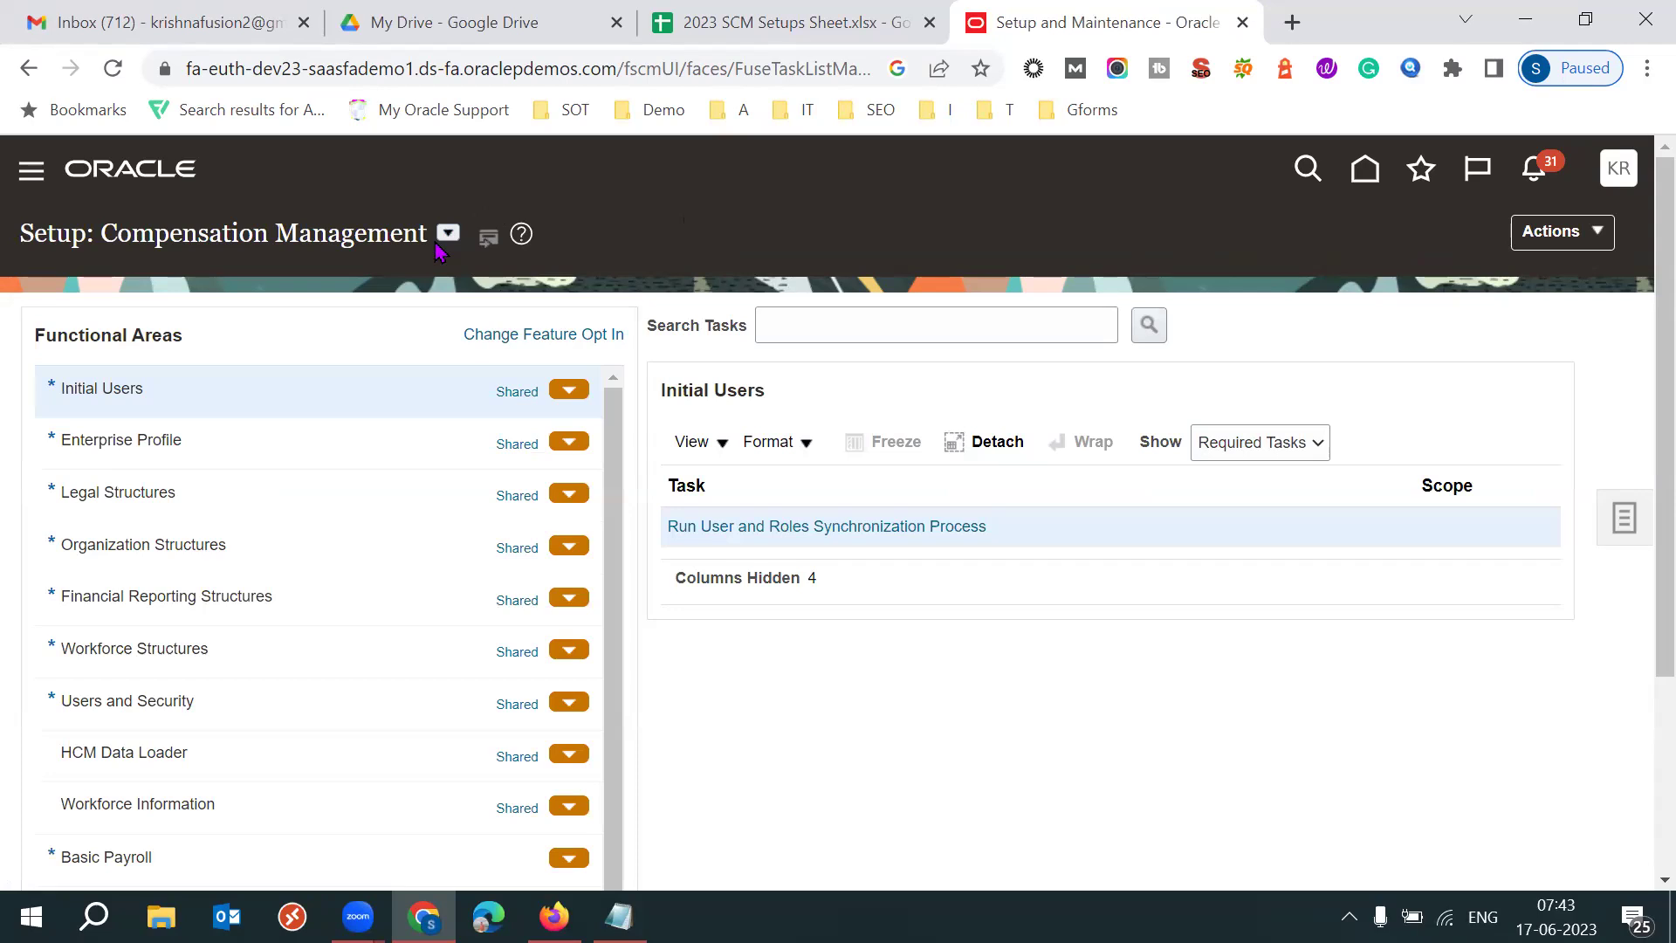
click(447, 233)
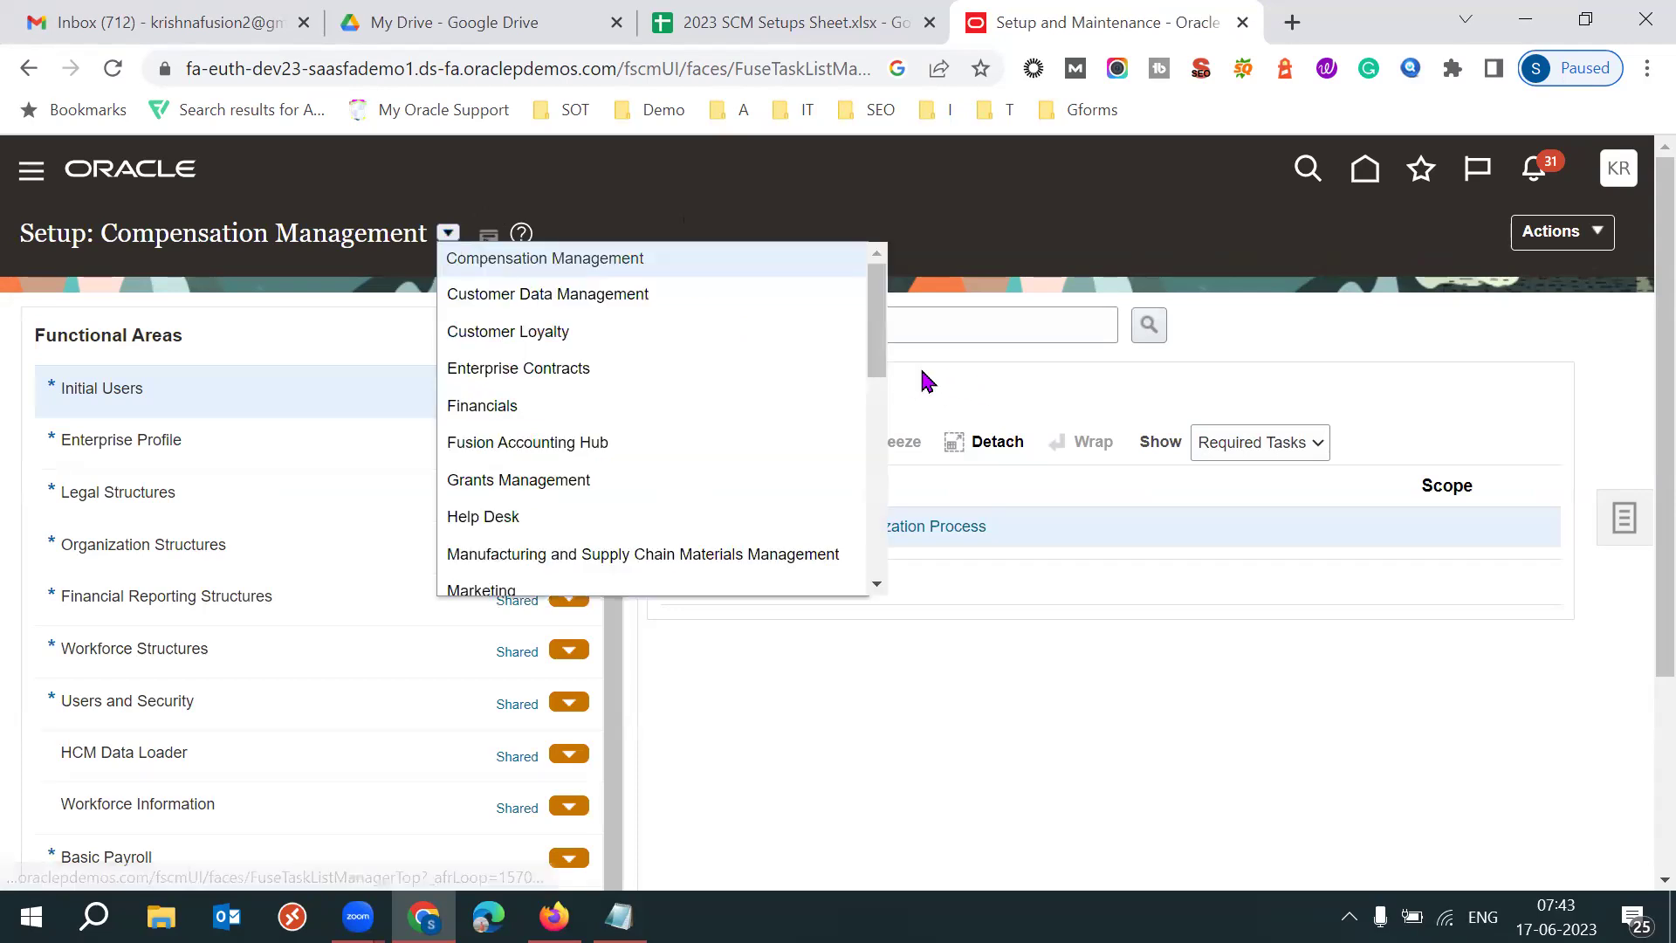
drag(877, 330, 754, 412)
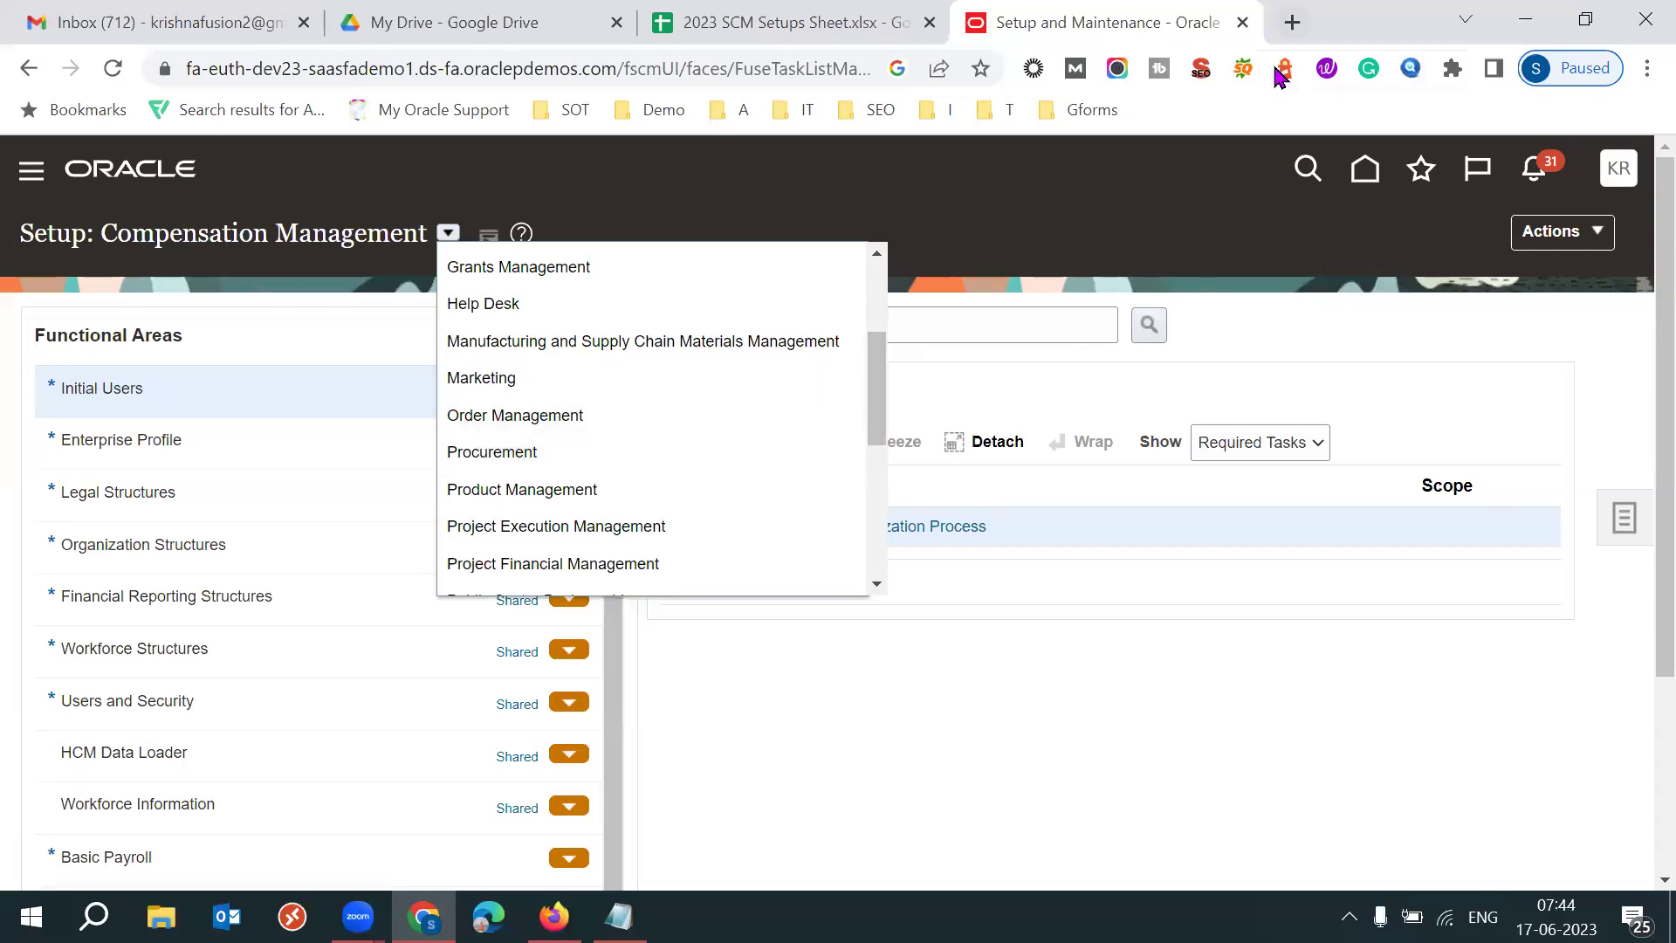
- View the techleadsit.com home page in a new browser tab and close that tab
click(1292, 22)
text(te)
key(Return)
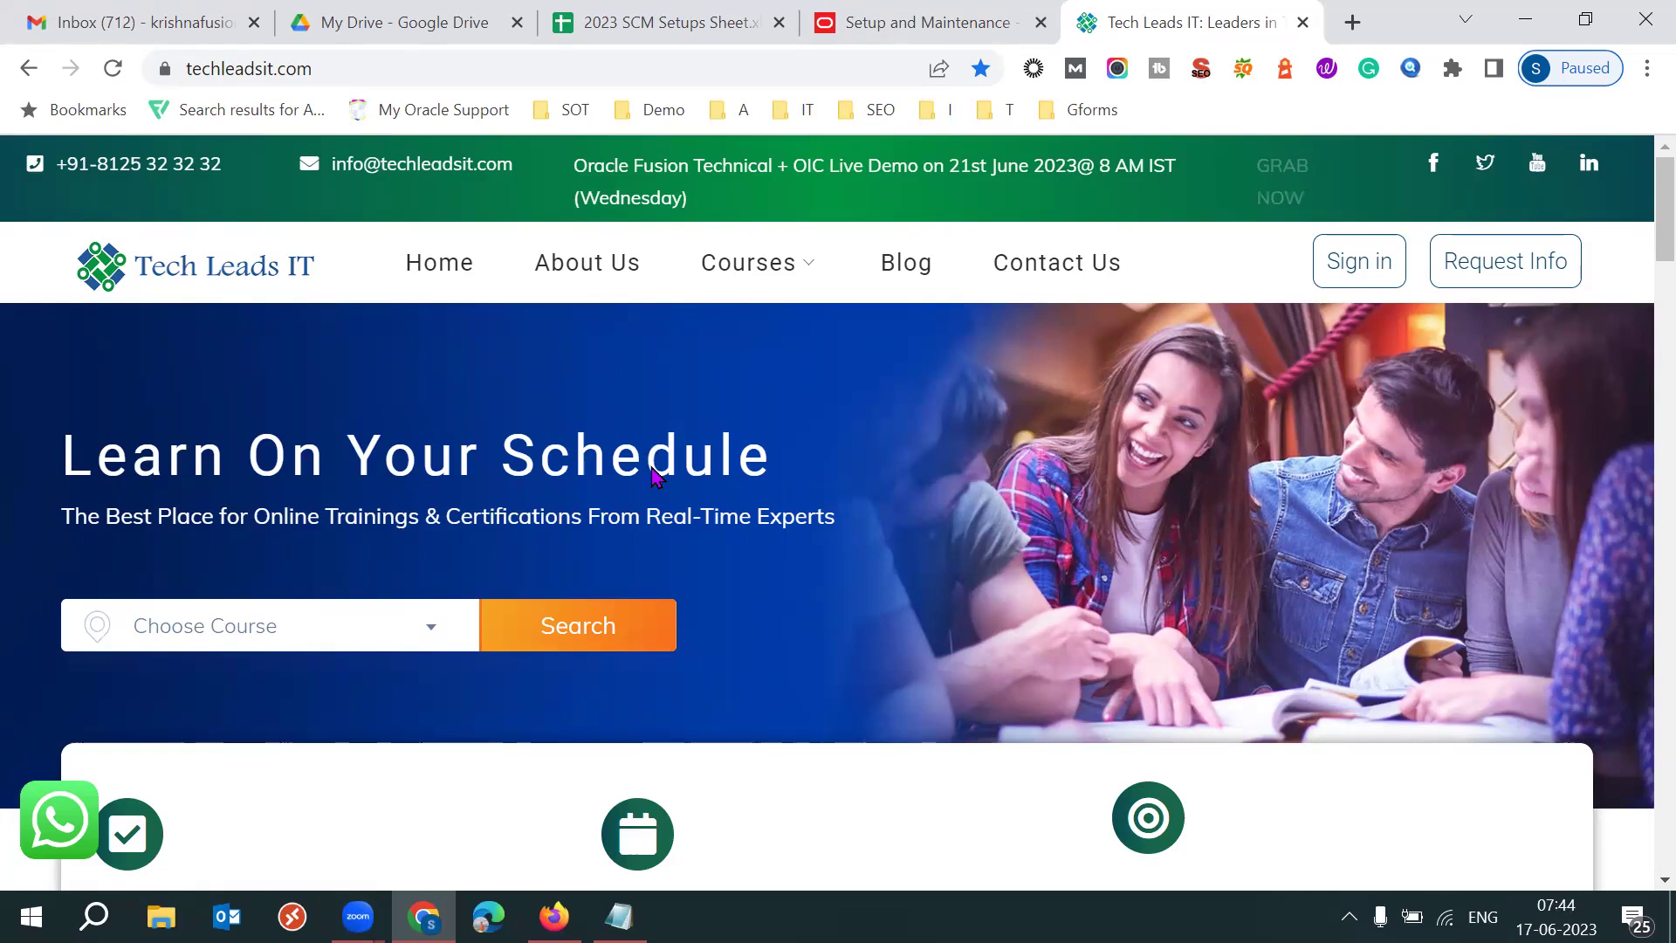
key(ctrl+w)
- Choose the Financials offering for the setup and select the General Ledger functional area
scroll(879, 390, up, 3)
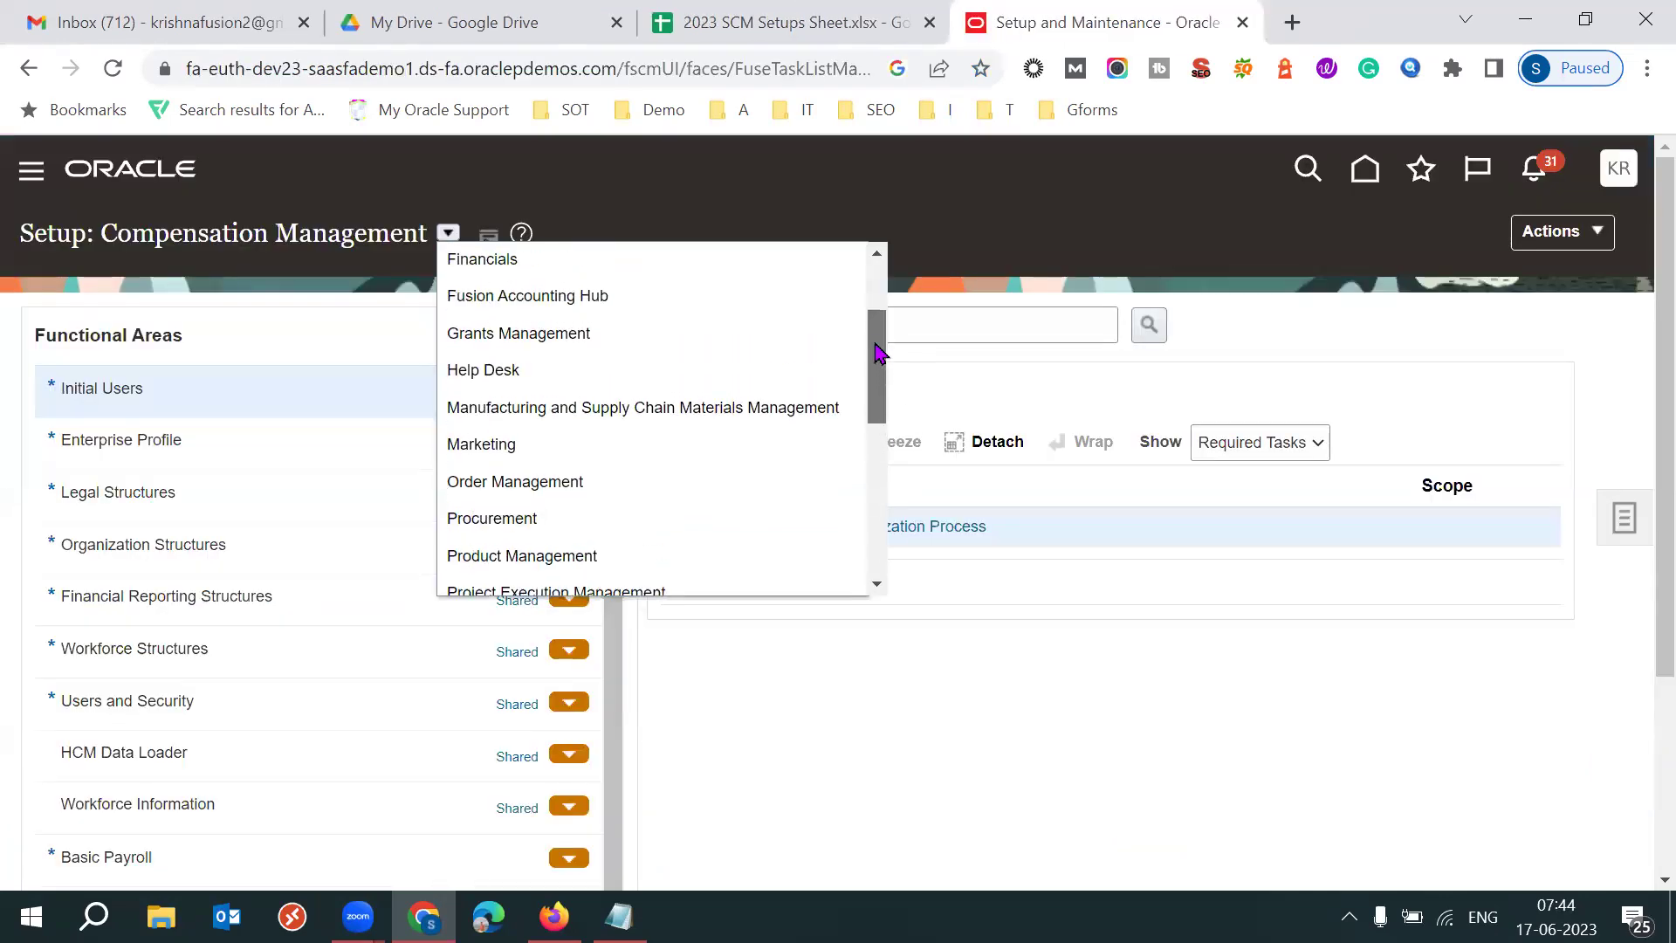
click(559, 378)
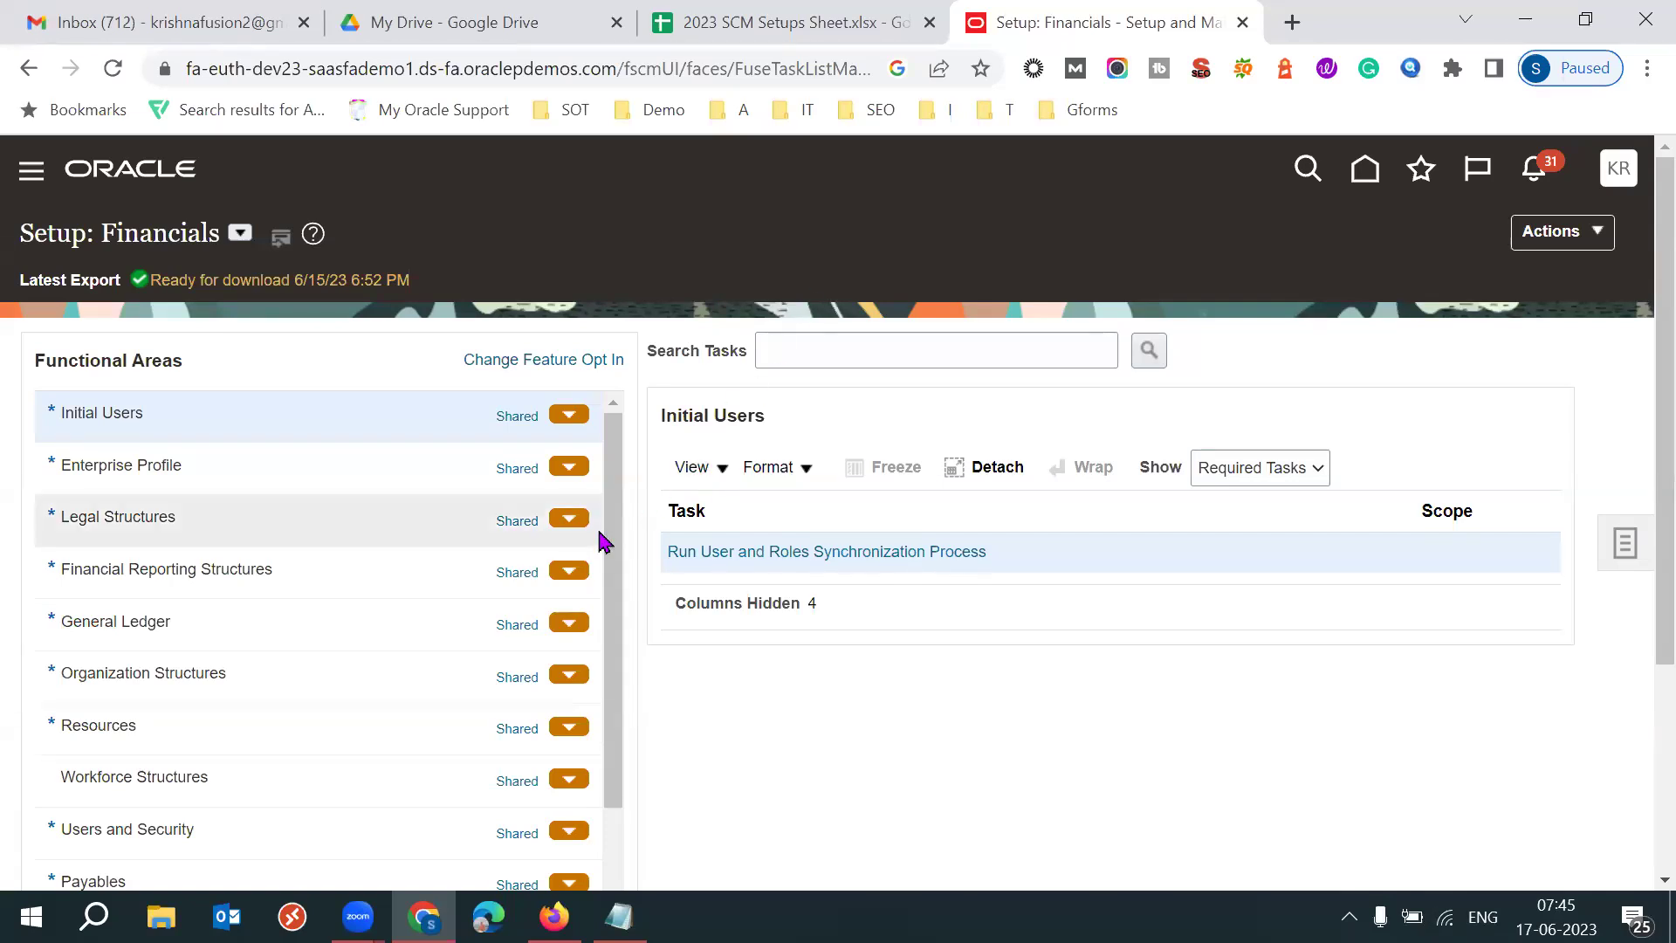
drag(621, 524, 619, 594)
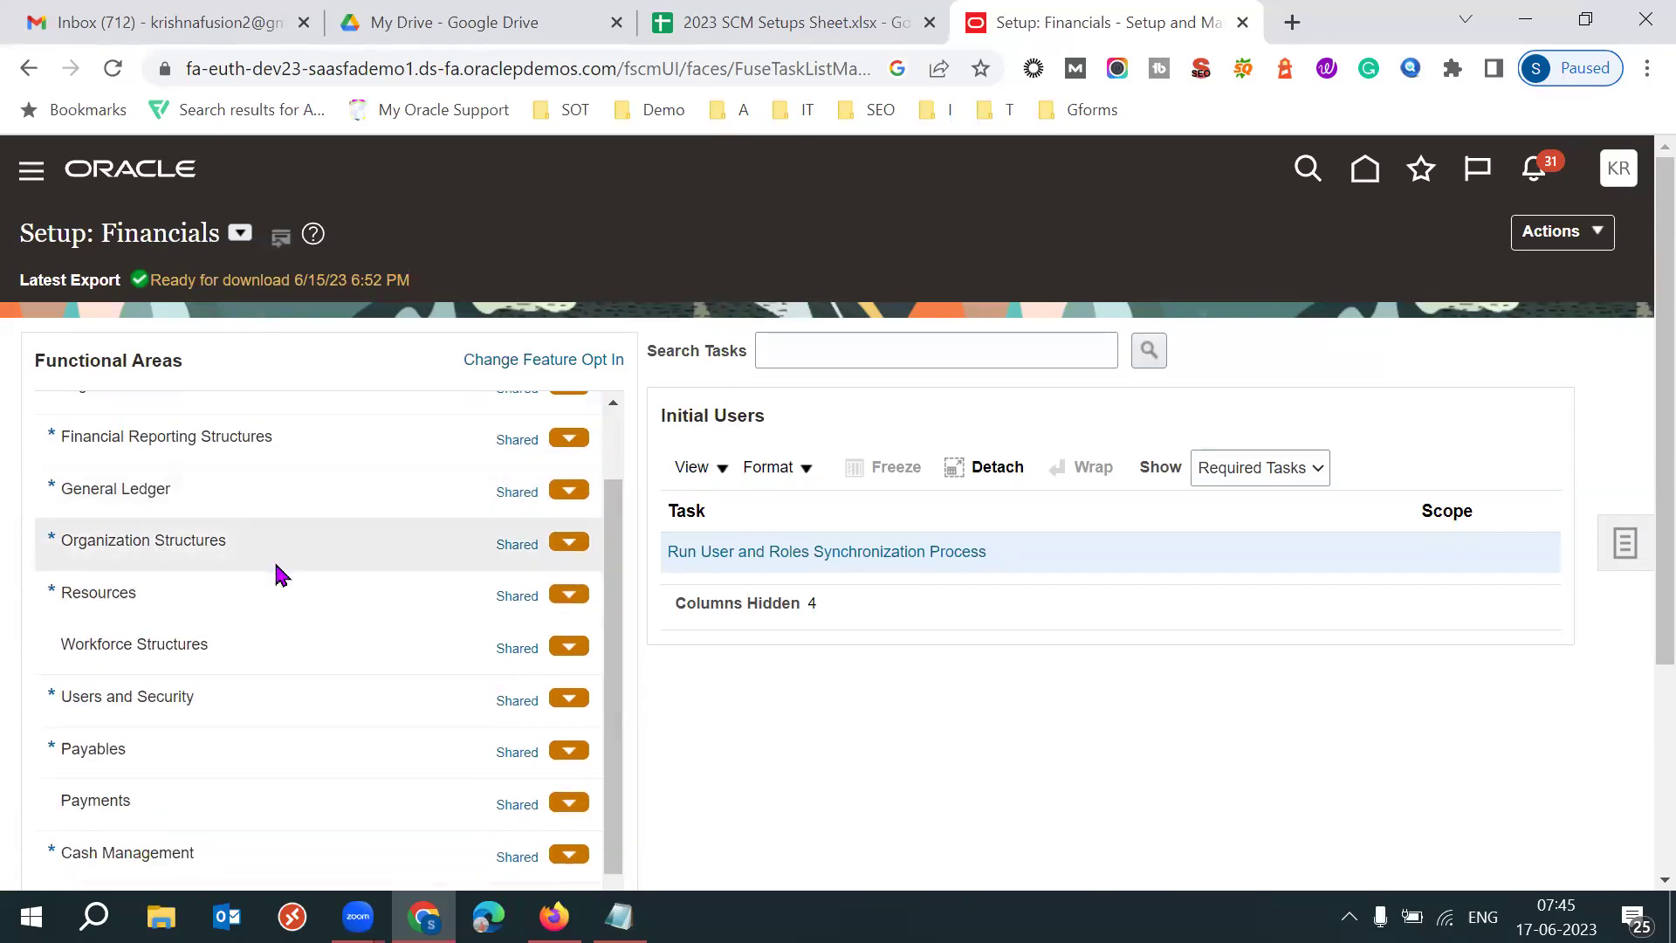
click(192, 489)
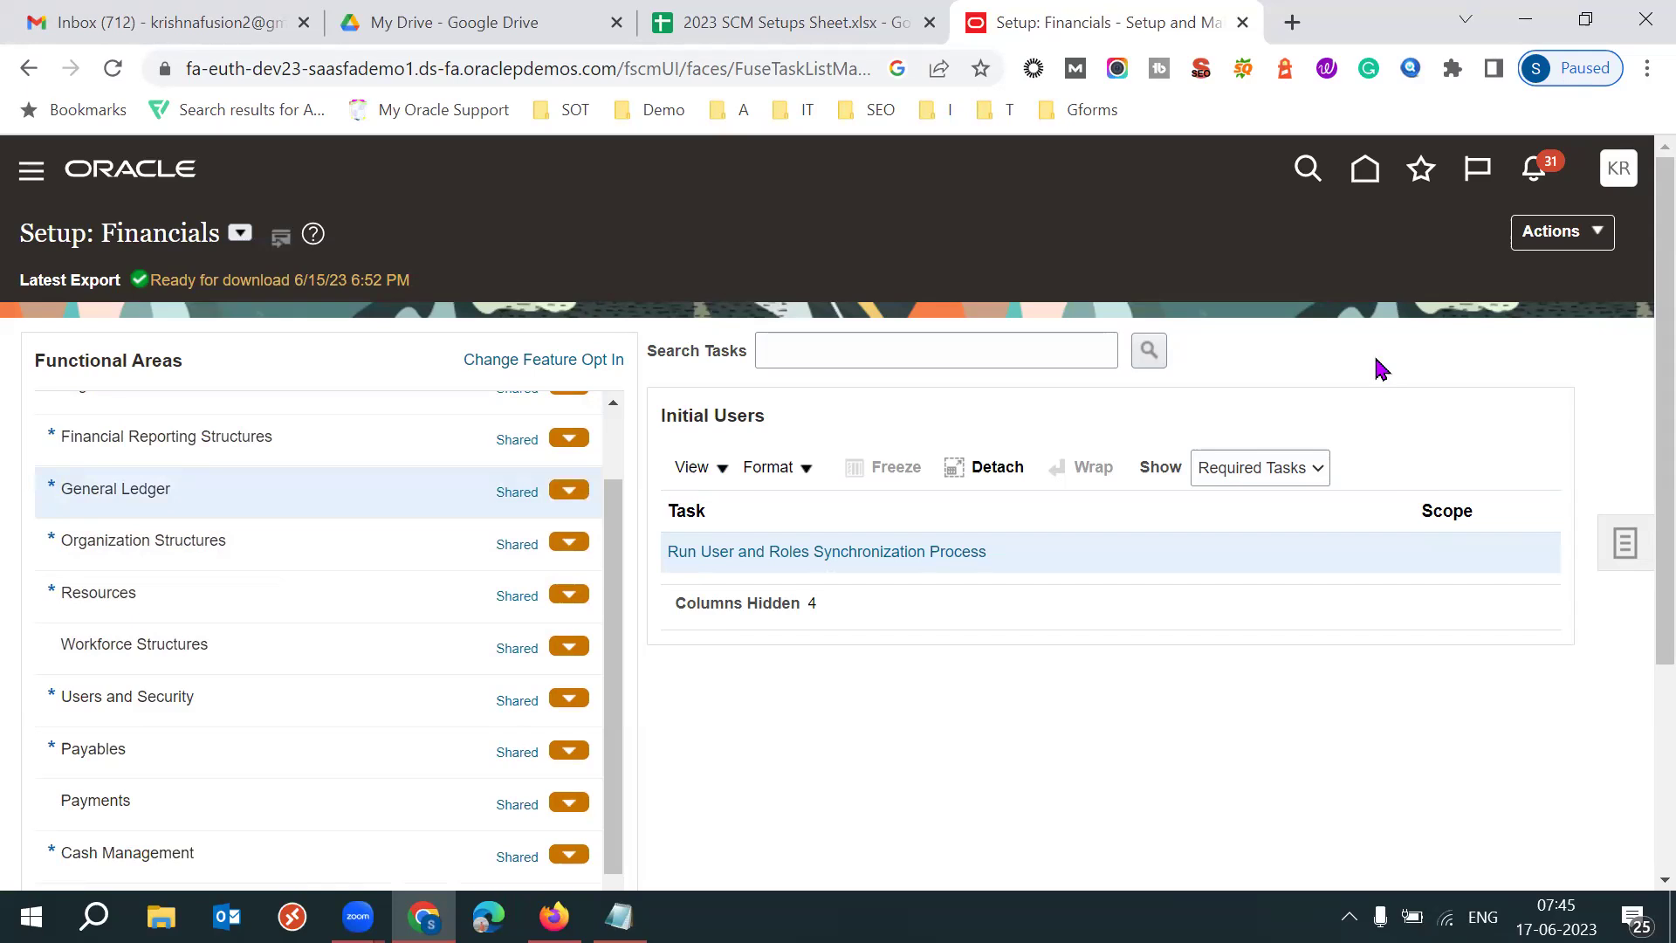
- Open the Review and Submit Accounting Configuration task for 53K IND Ledger and examine its legal entity and ledger details
scroll(1637, 481, down, 1)
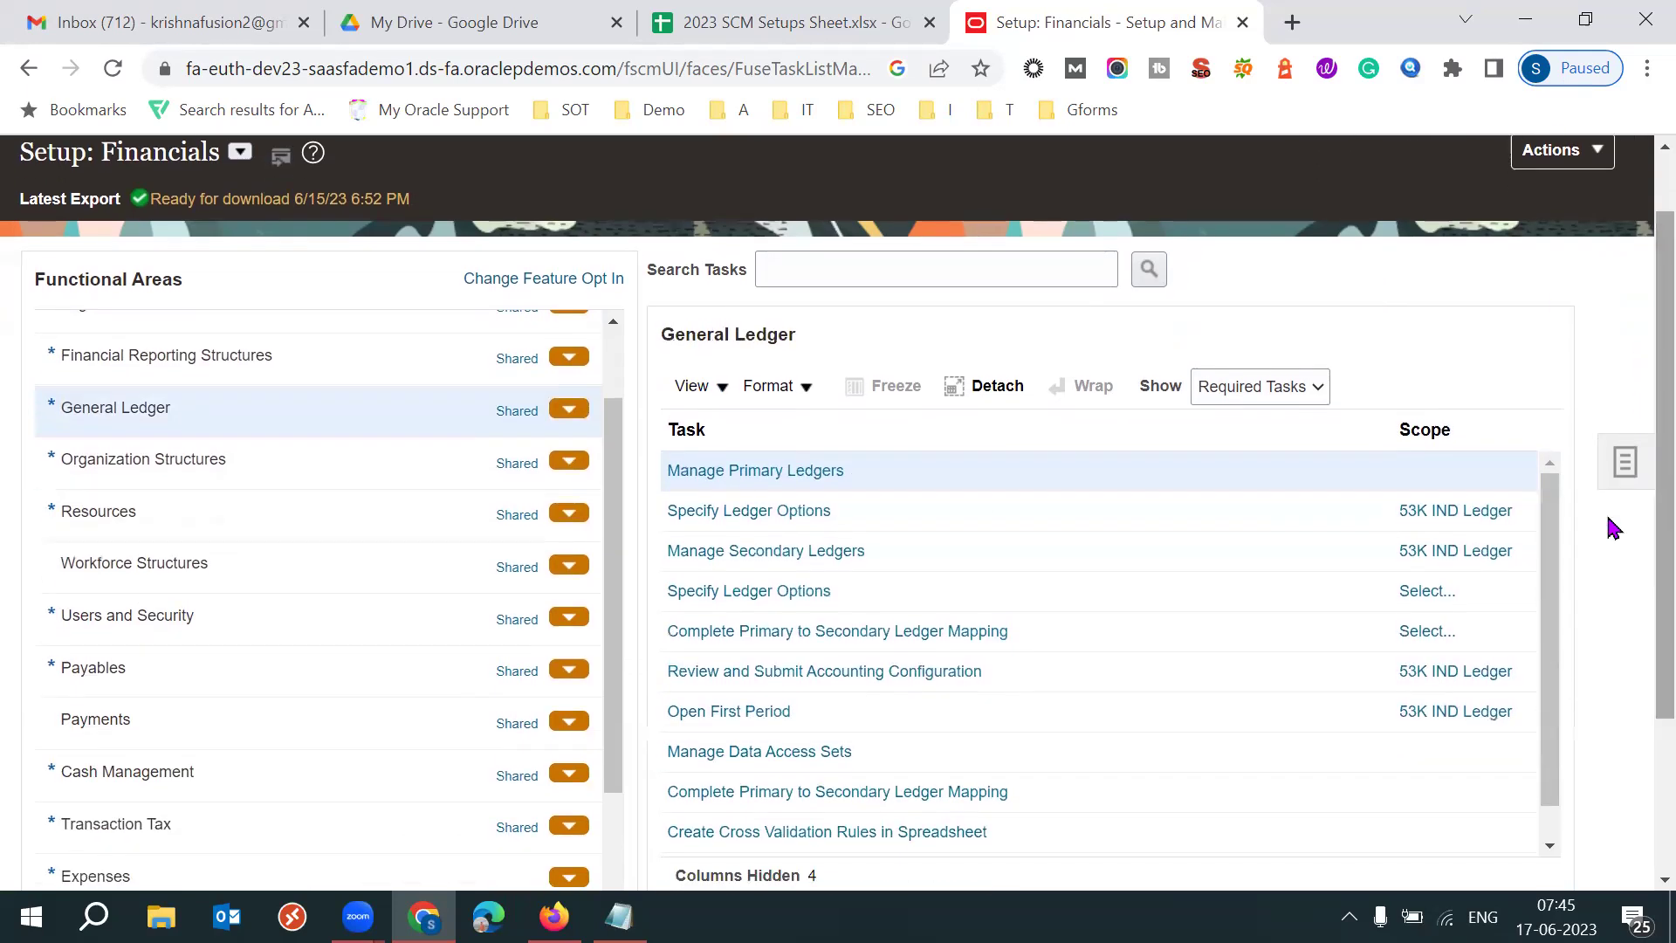
click(737, 673)
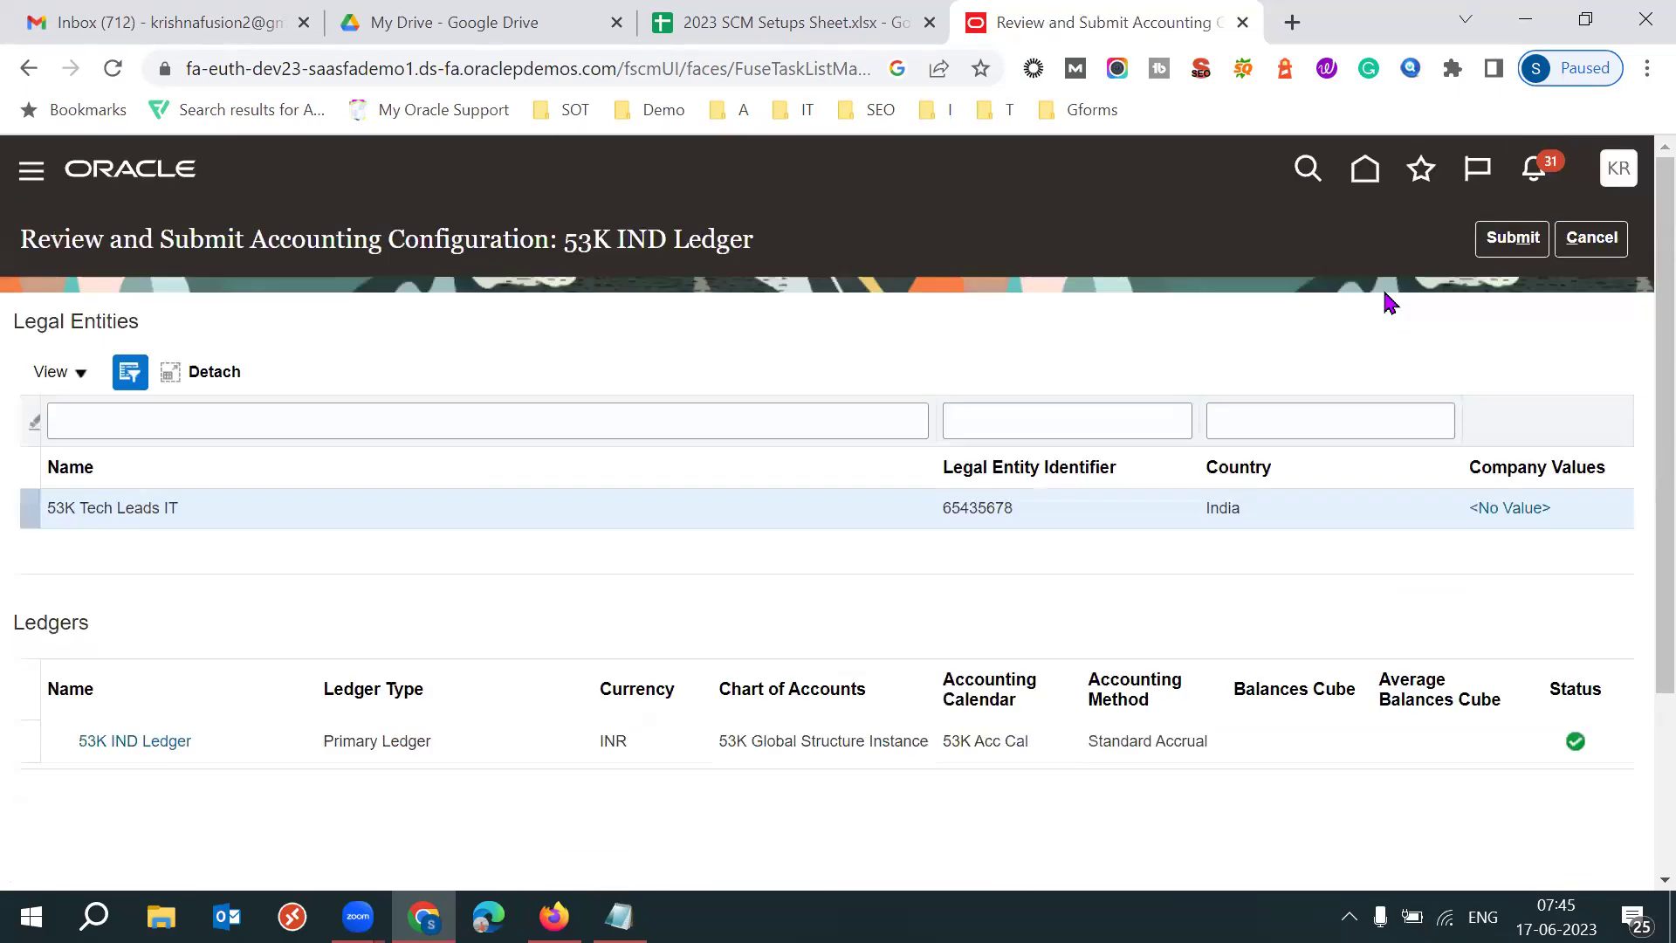
triple_click(157, 253)
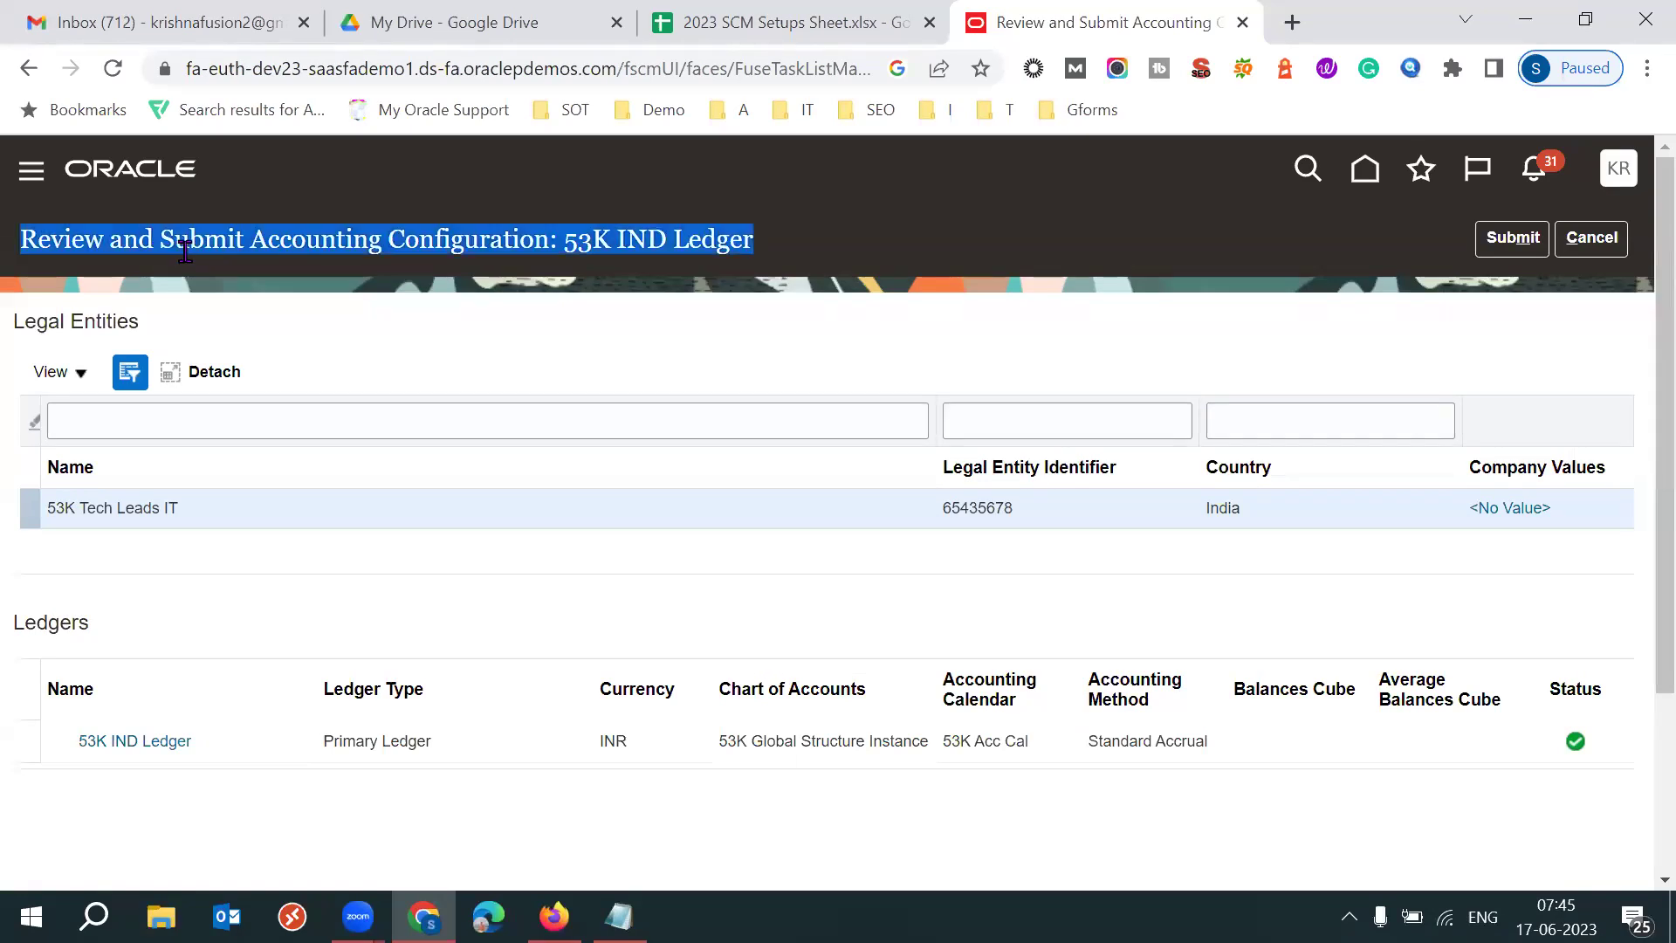
click(564, 336)
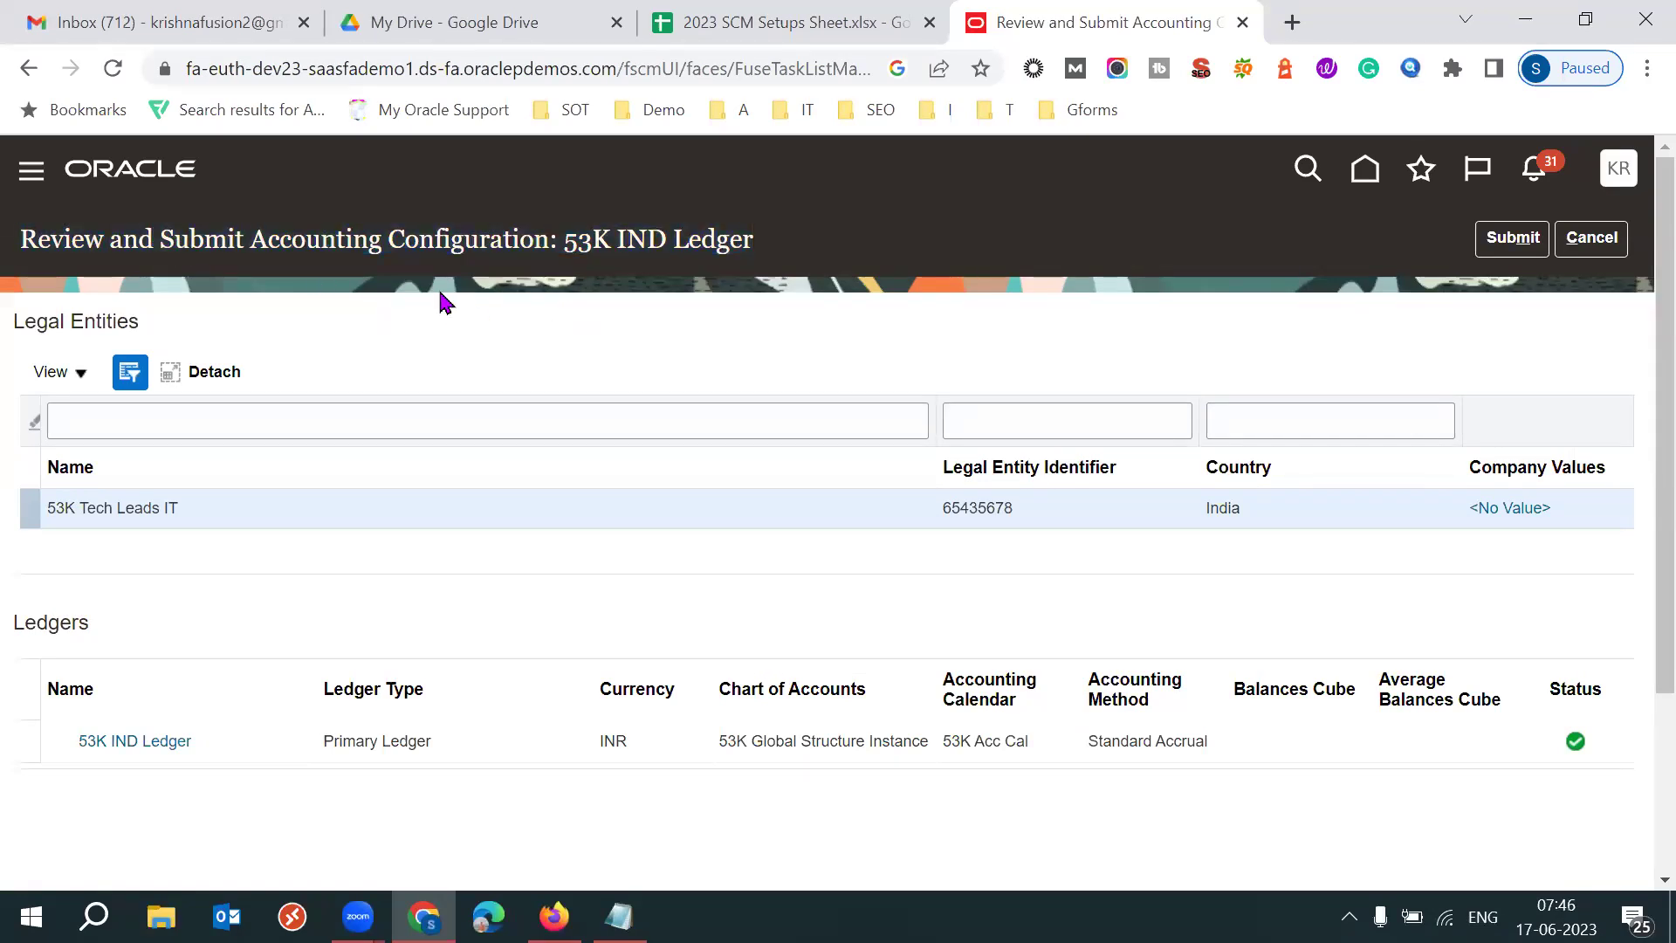
triple_click(358, 249)
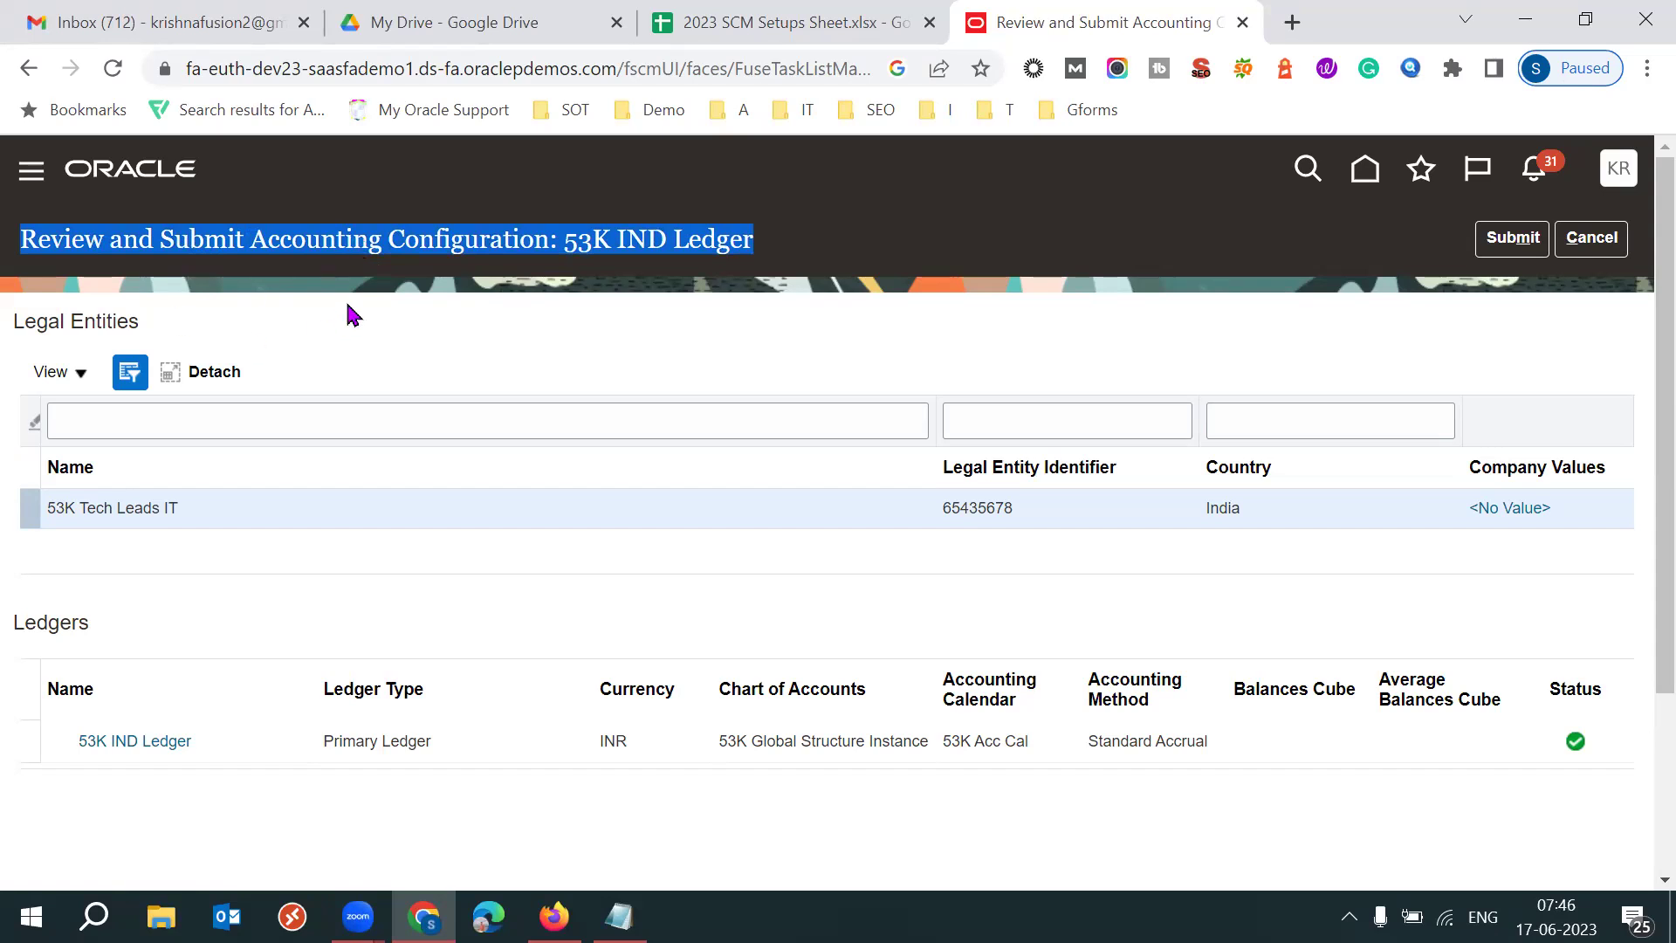
click(599, 324)
triple_click(123, 523)
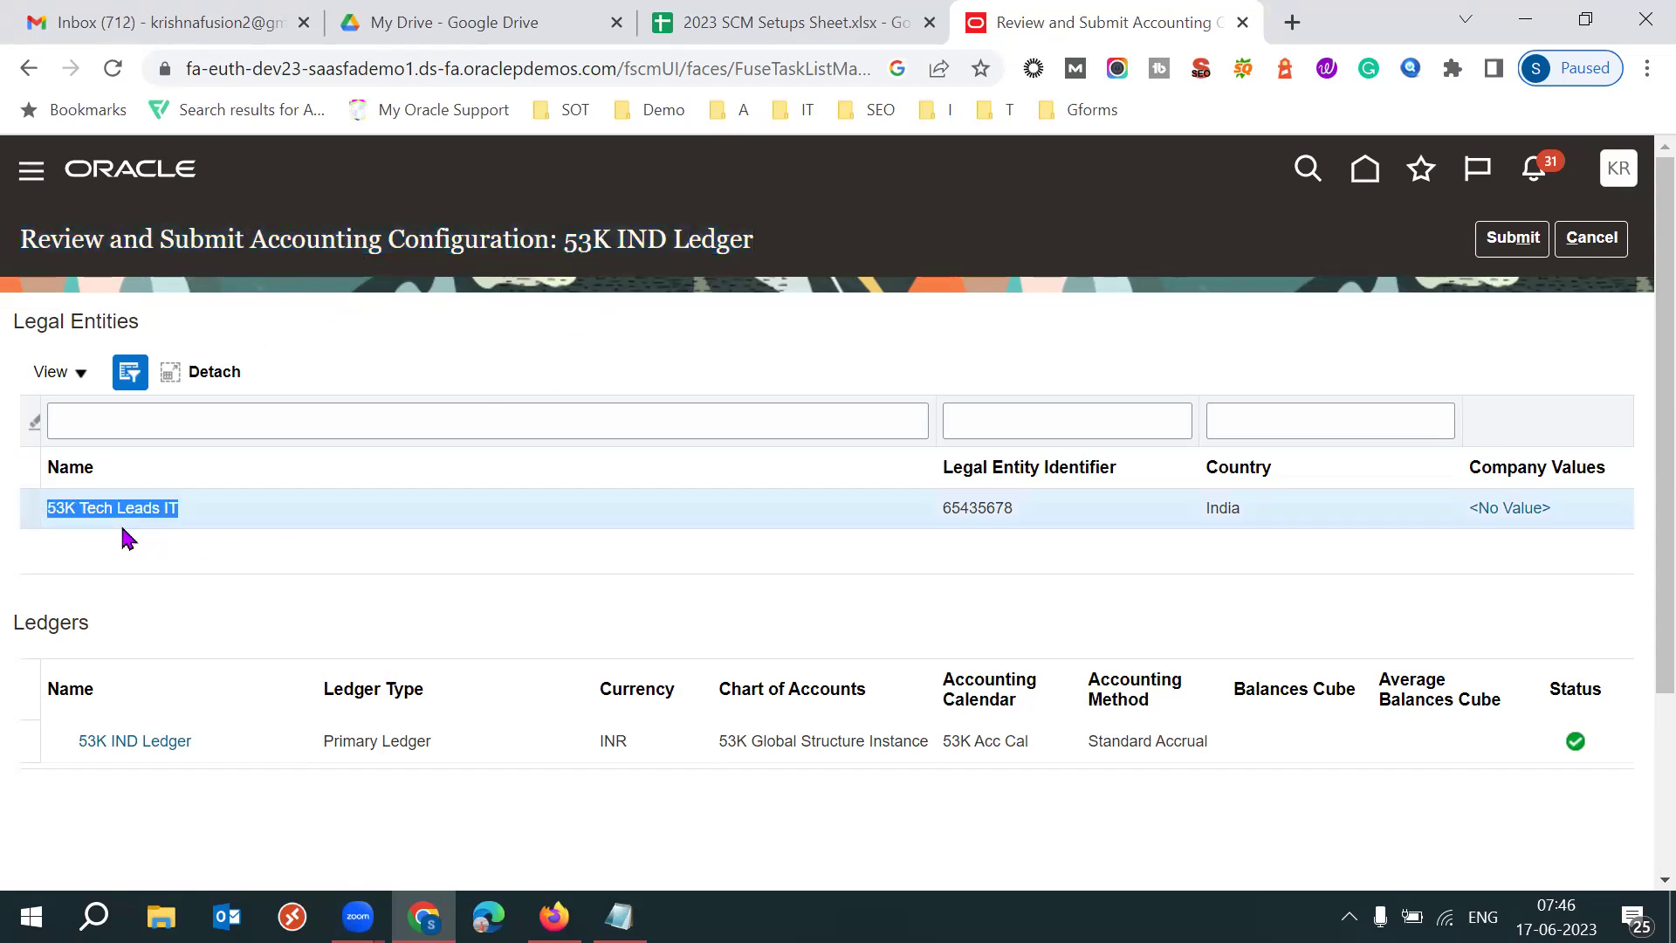
drag(564, 241, 757, 238)
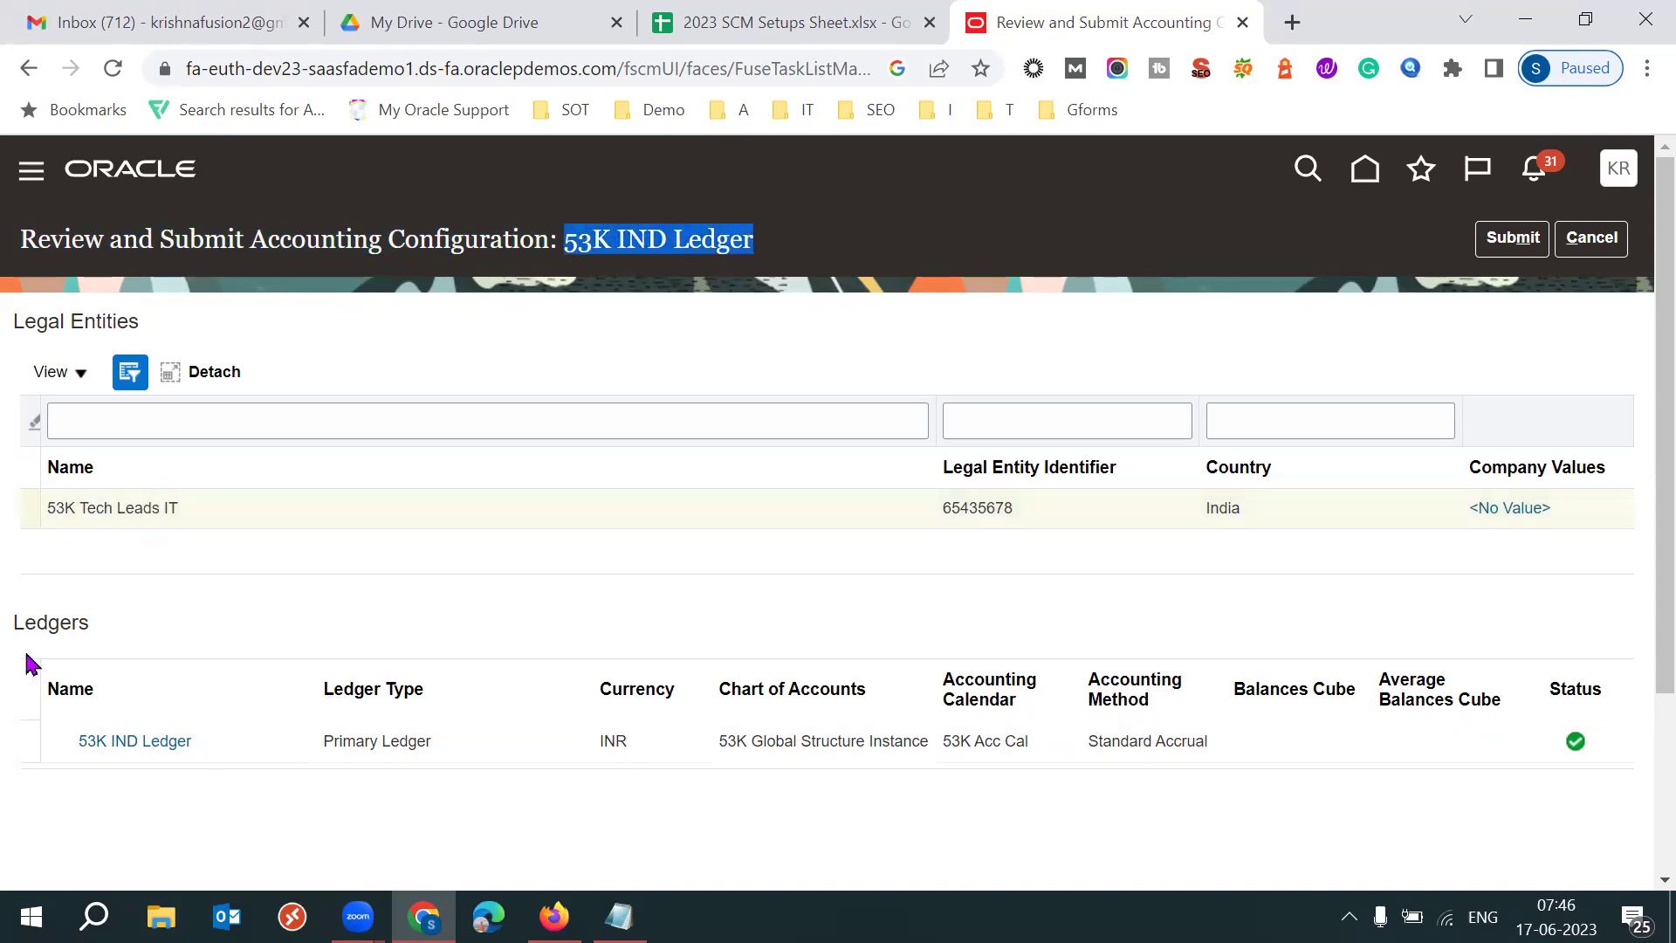
click(602, 740)
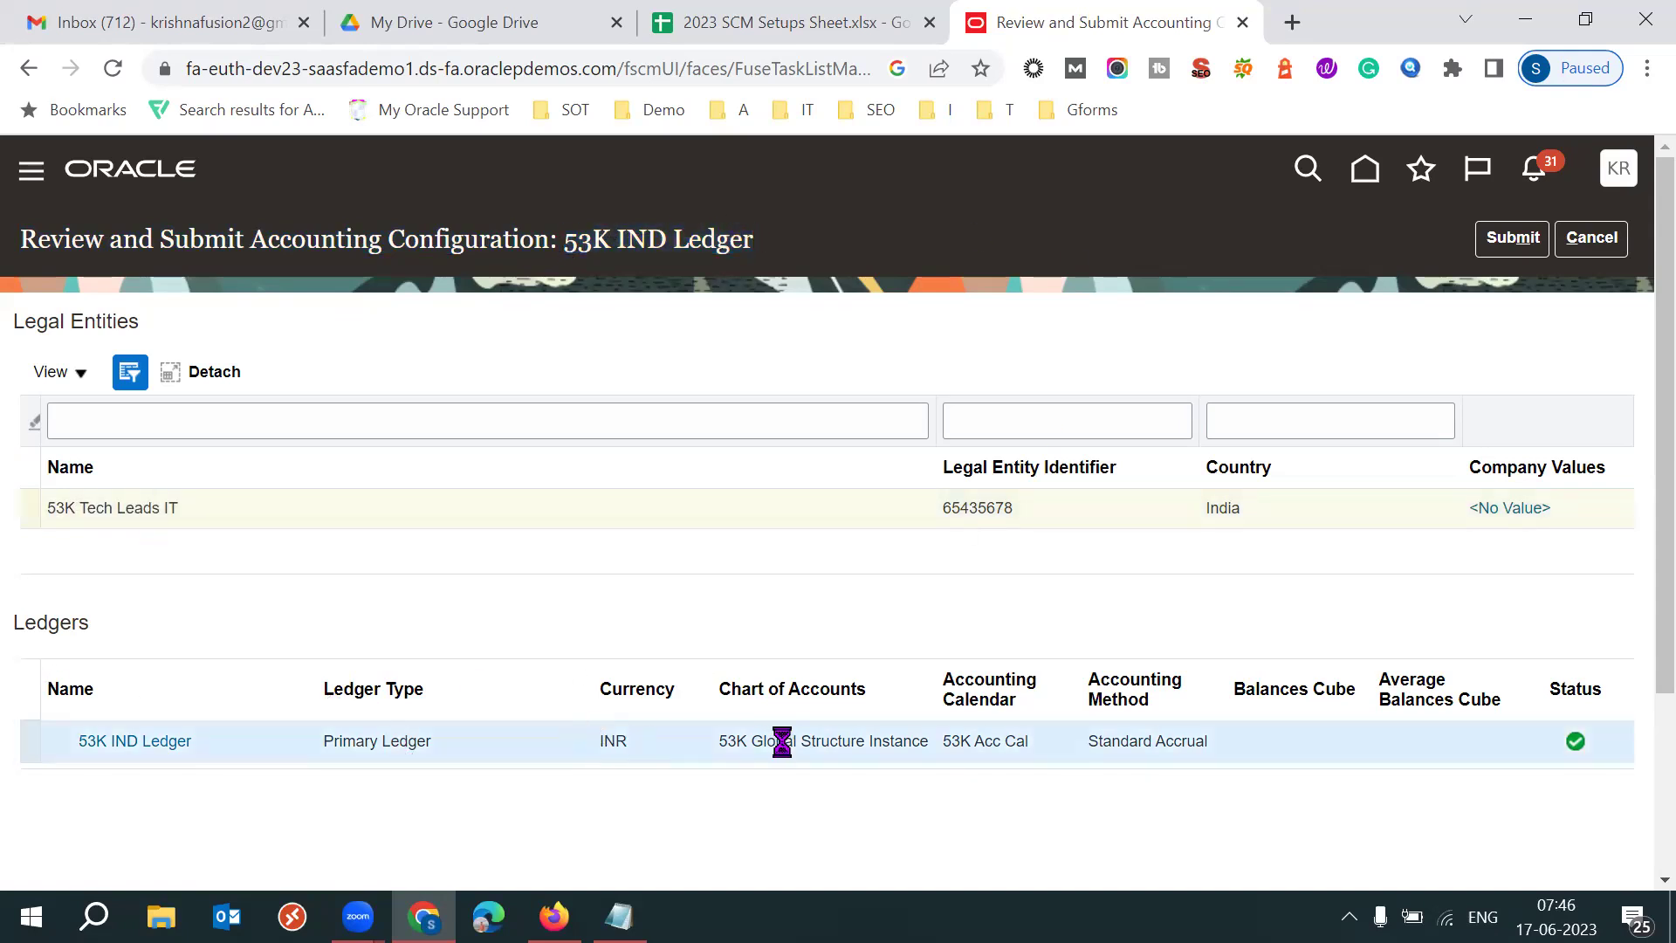
triple_click(1138, 735)
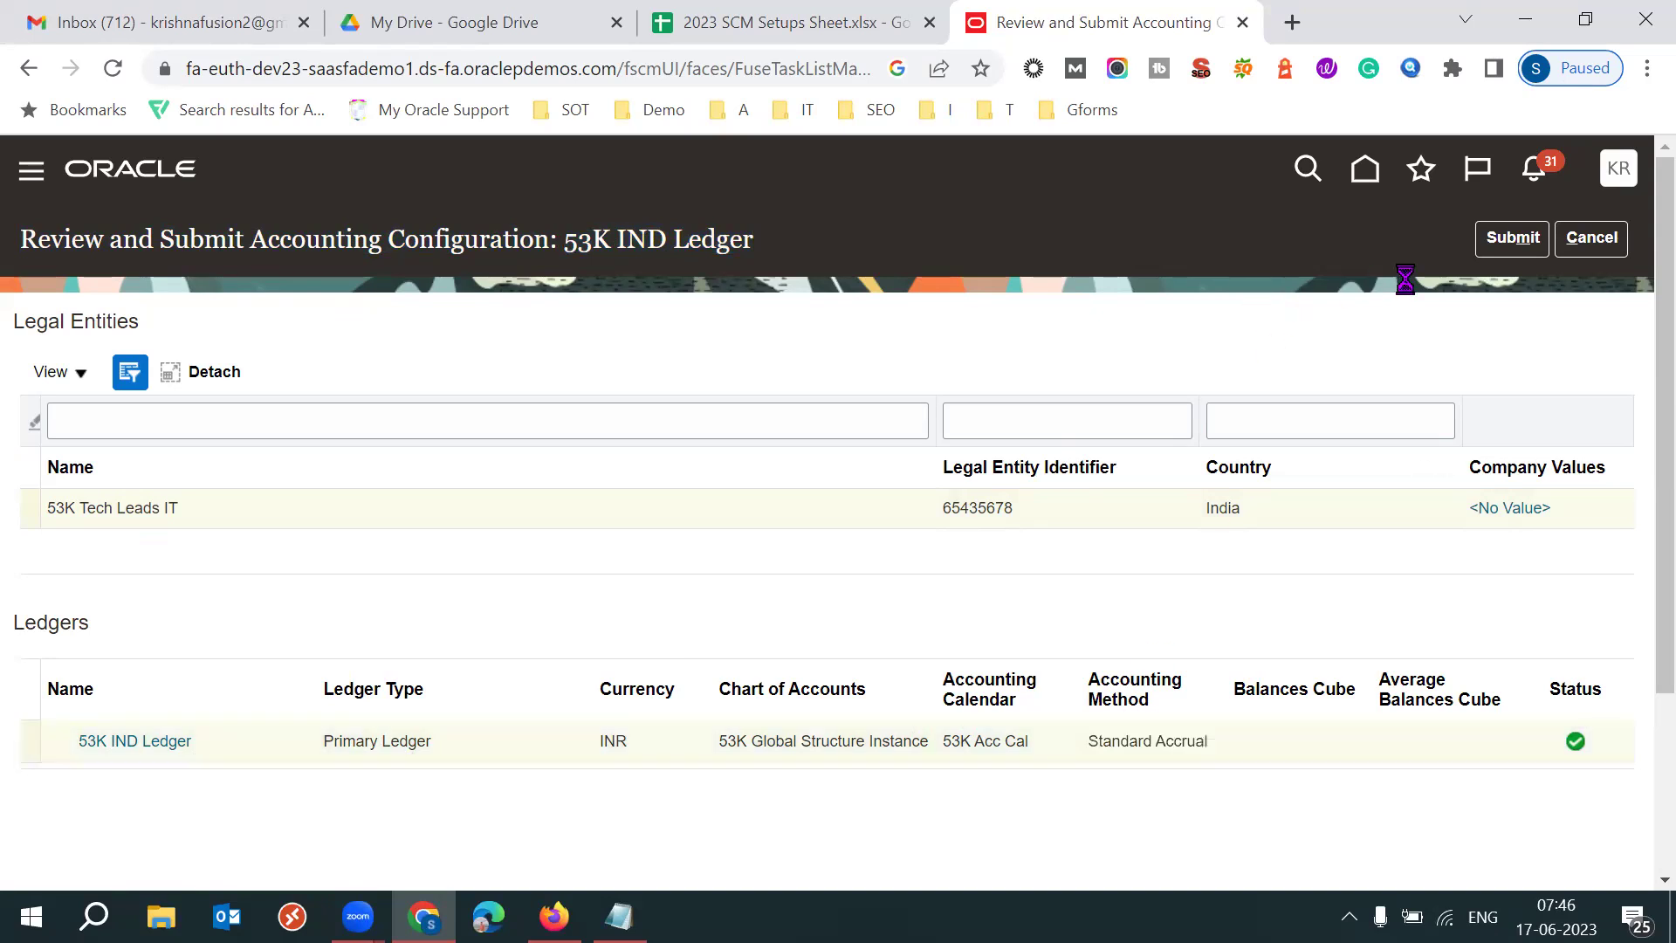
- Submit the accounting configuration for 53K IND Ledger and highlight the process number in the confirmation
click(1511, 240)
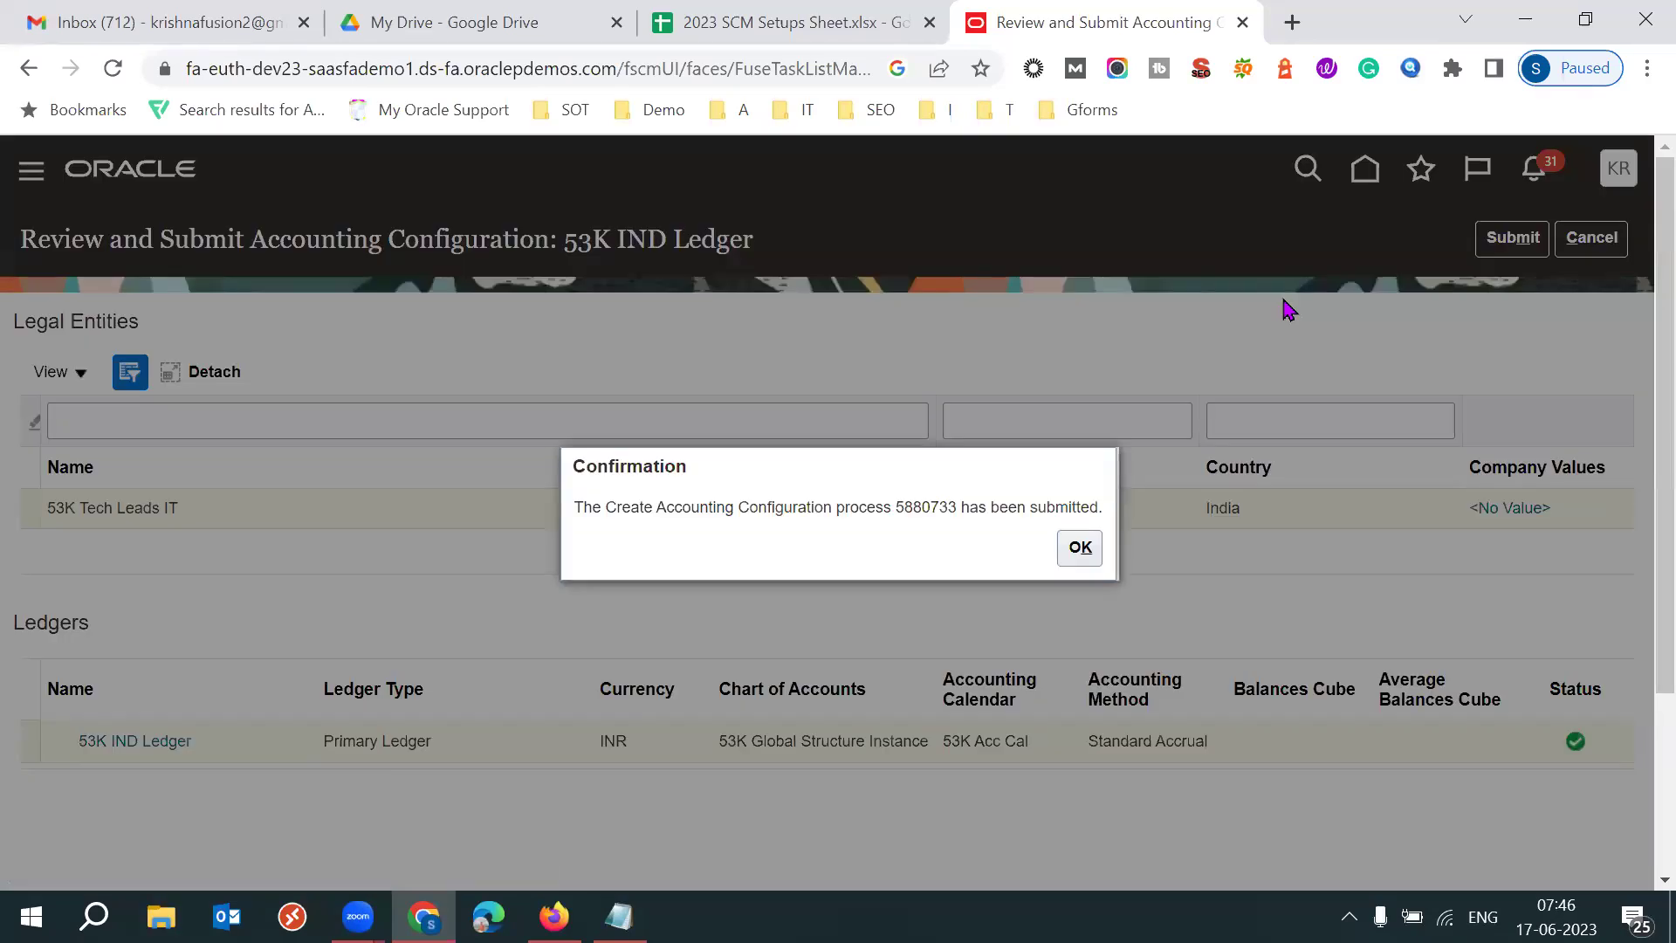
double_click(924, 506)
triple_click(923, 507)
click(909, 506)
double_click(911, 507)
- Switch to Firefox and request the Oracle home page, and return to Chrome to acknowledge the submission confirmation
click(554, 916)
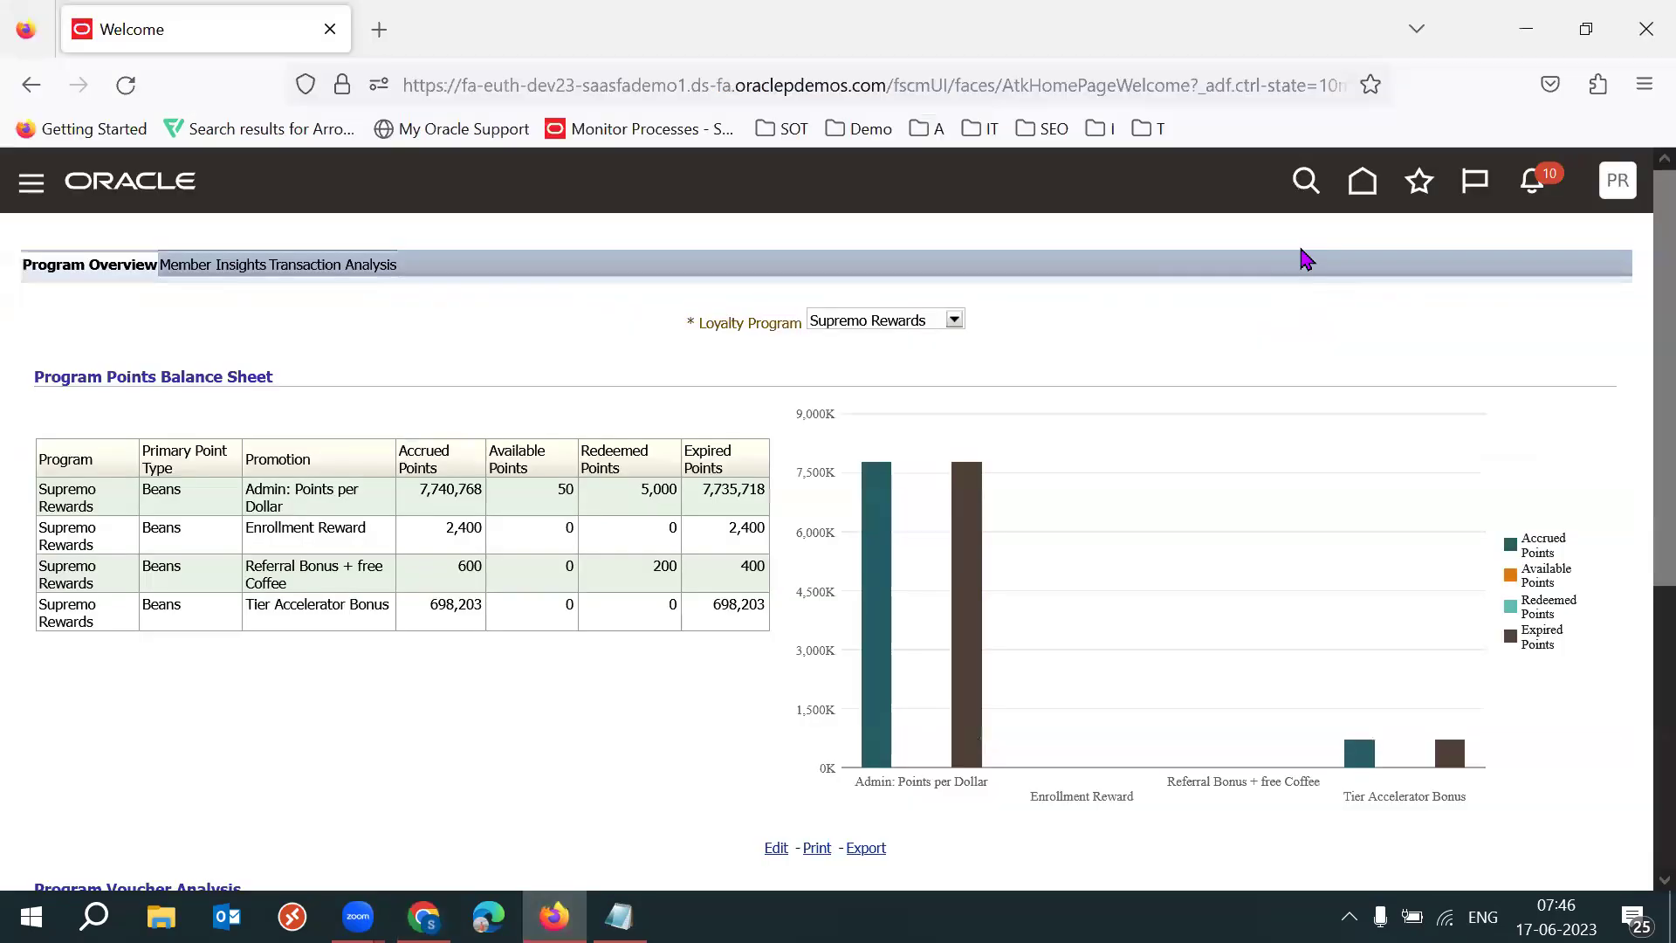
click(1363, 181)
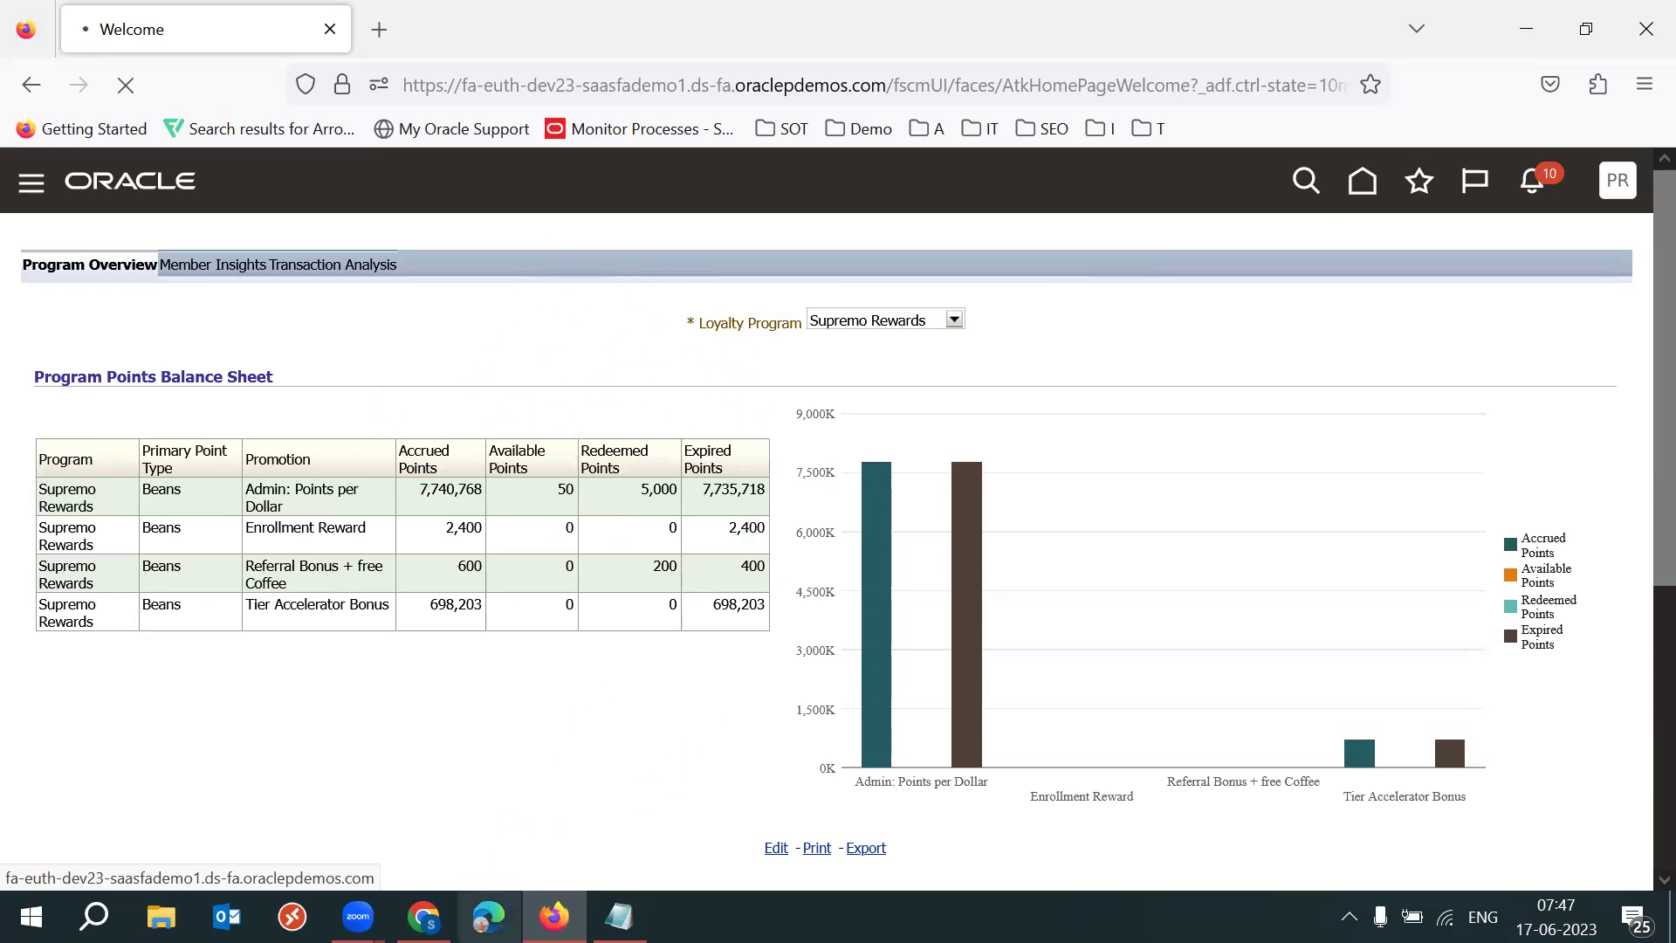
click(424, 917)
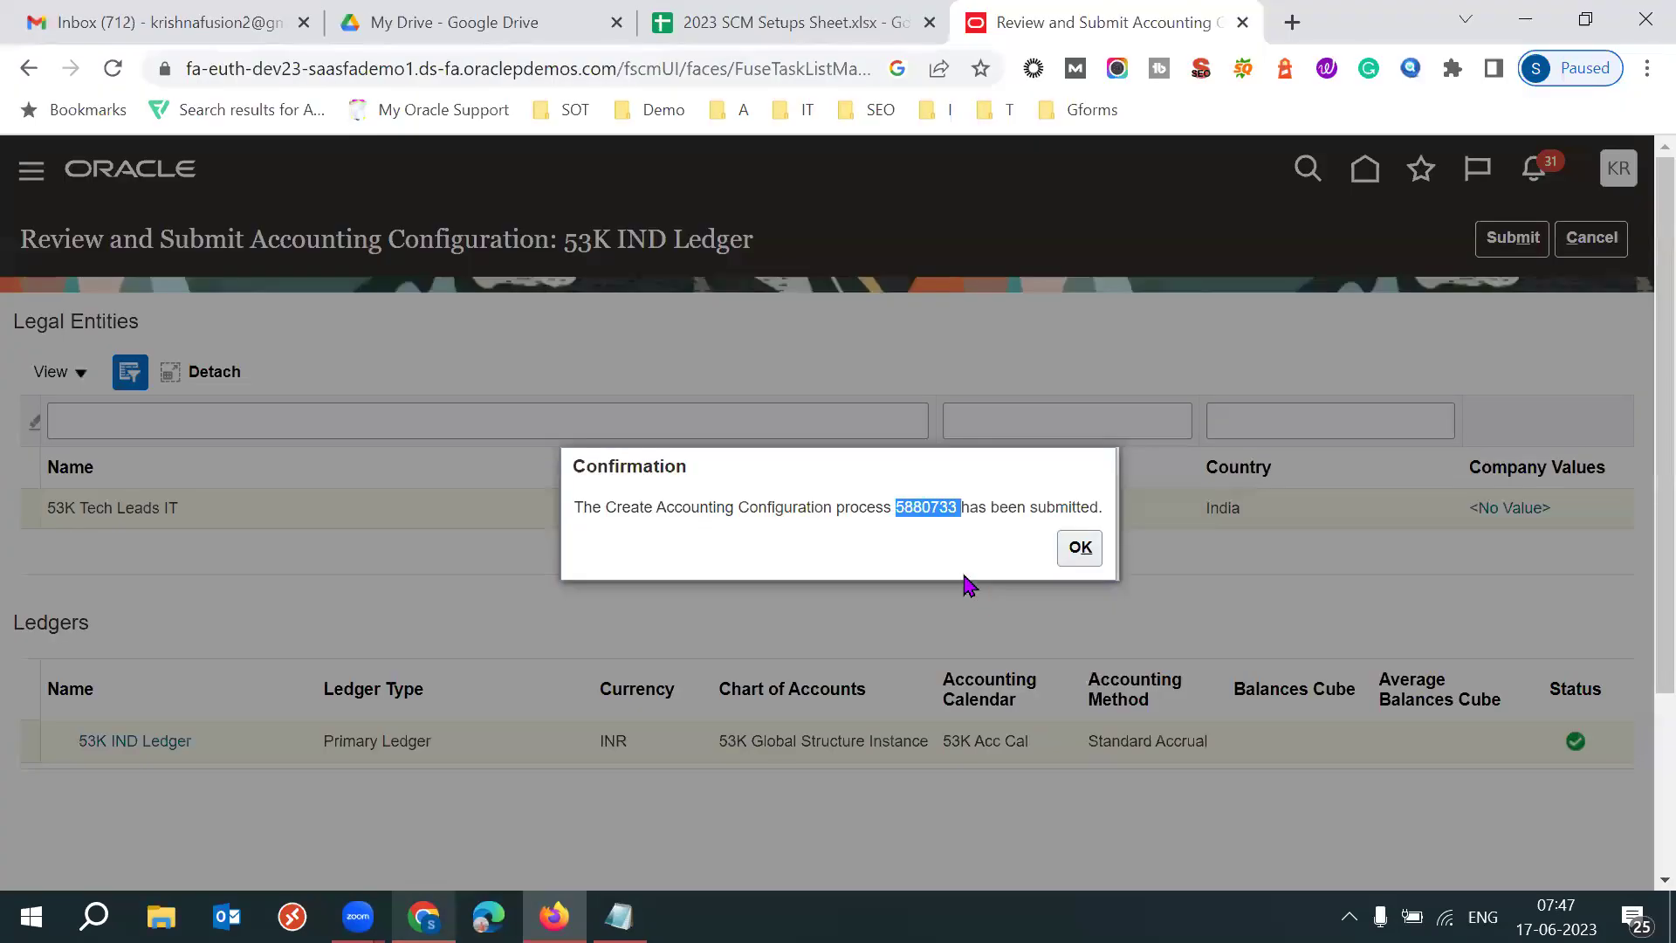
click(1080, 548)
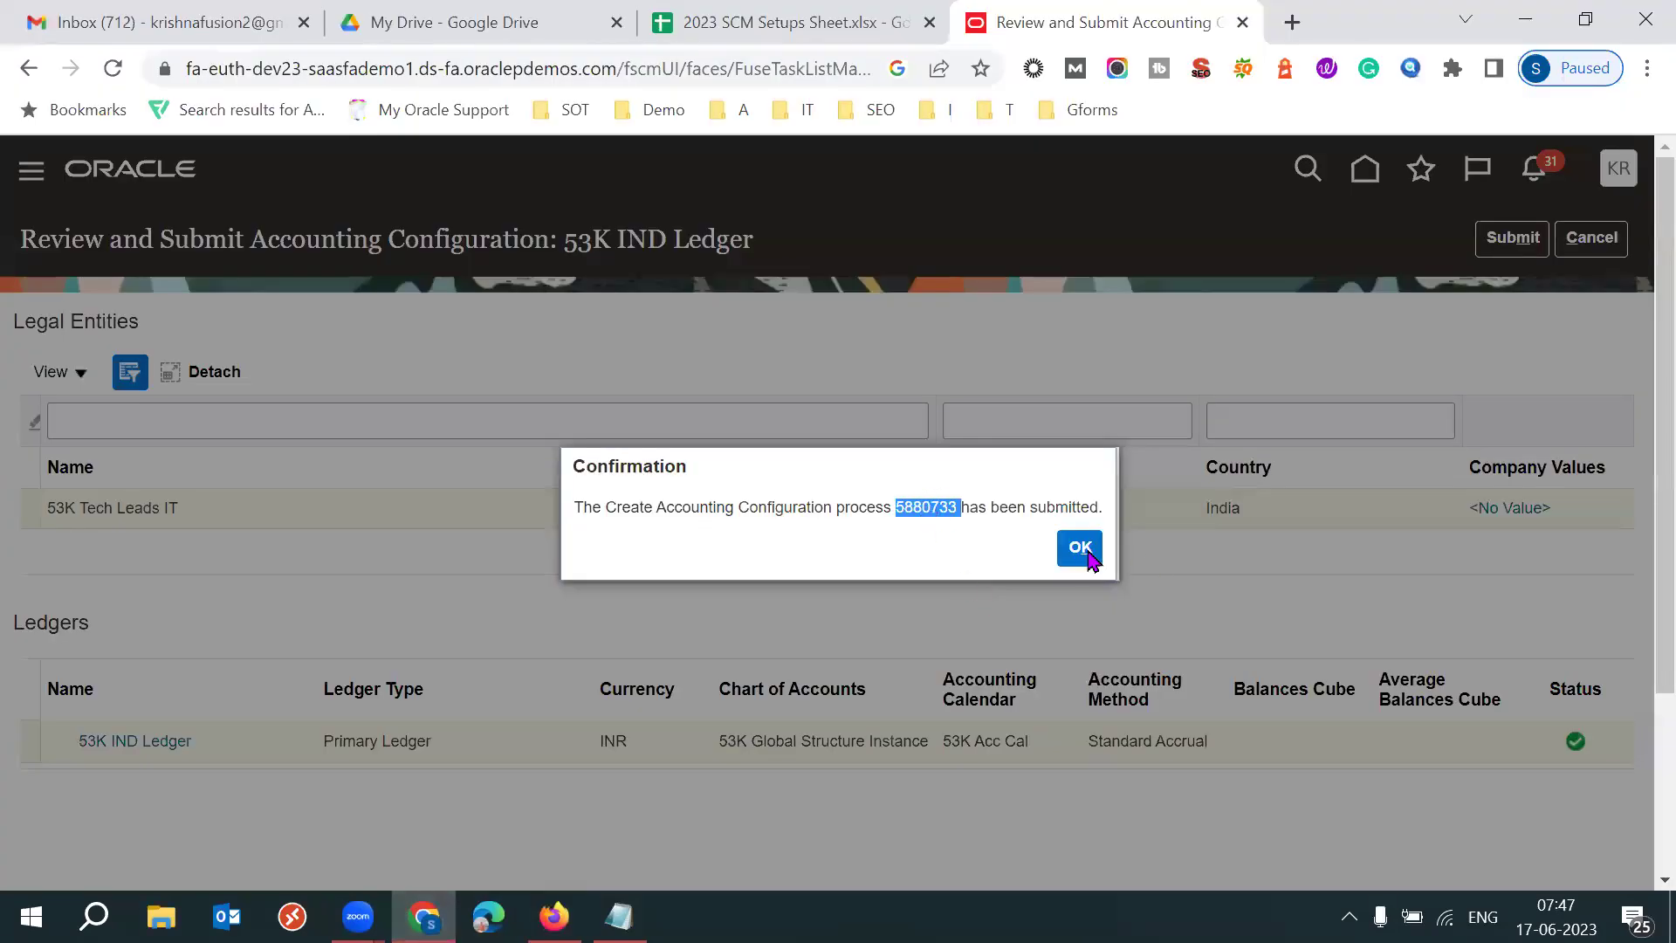
click(554, 917)
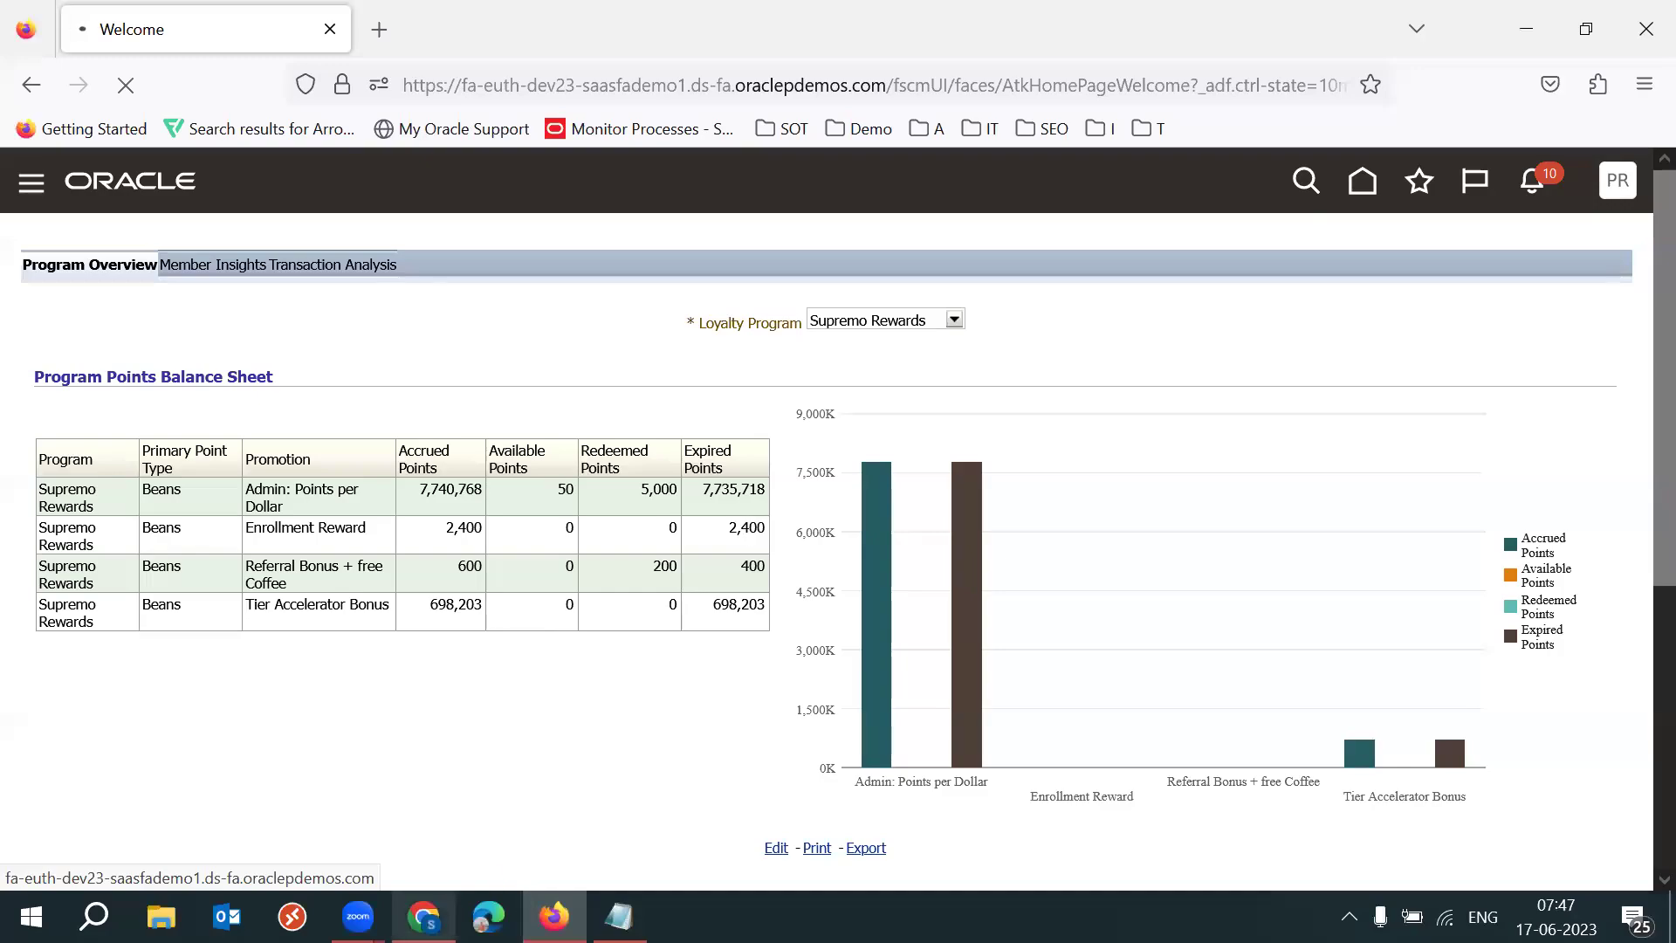
click(423, 916)
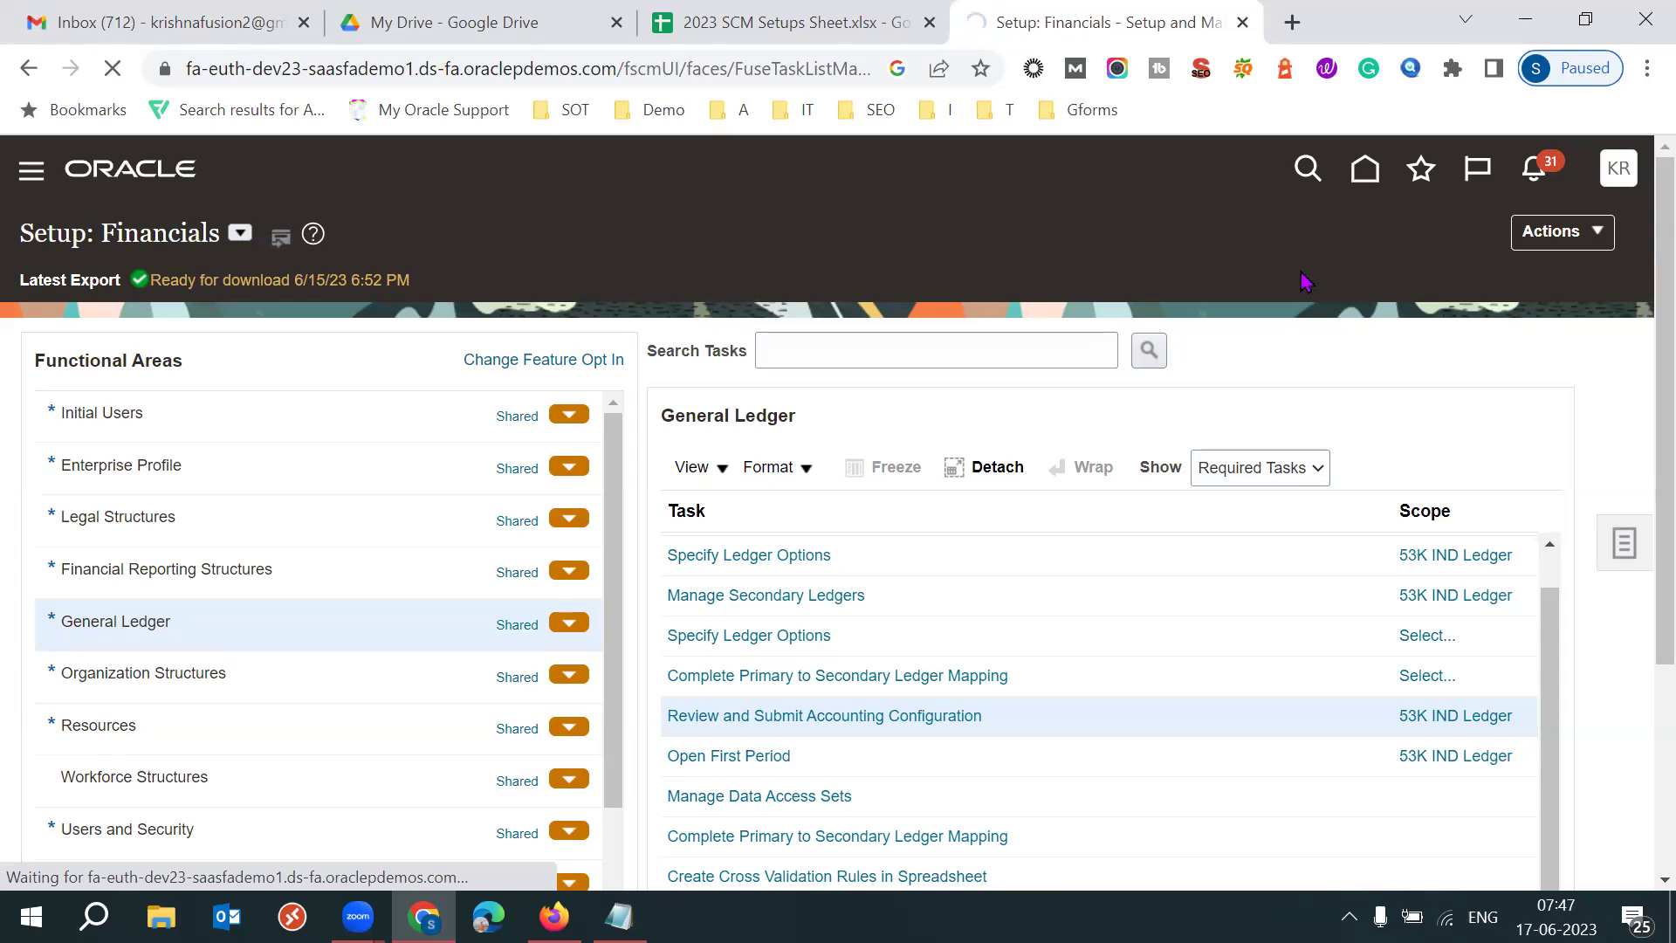
click(553, 916)
key(alt+Tab)
key(alt+Tab)
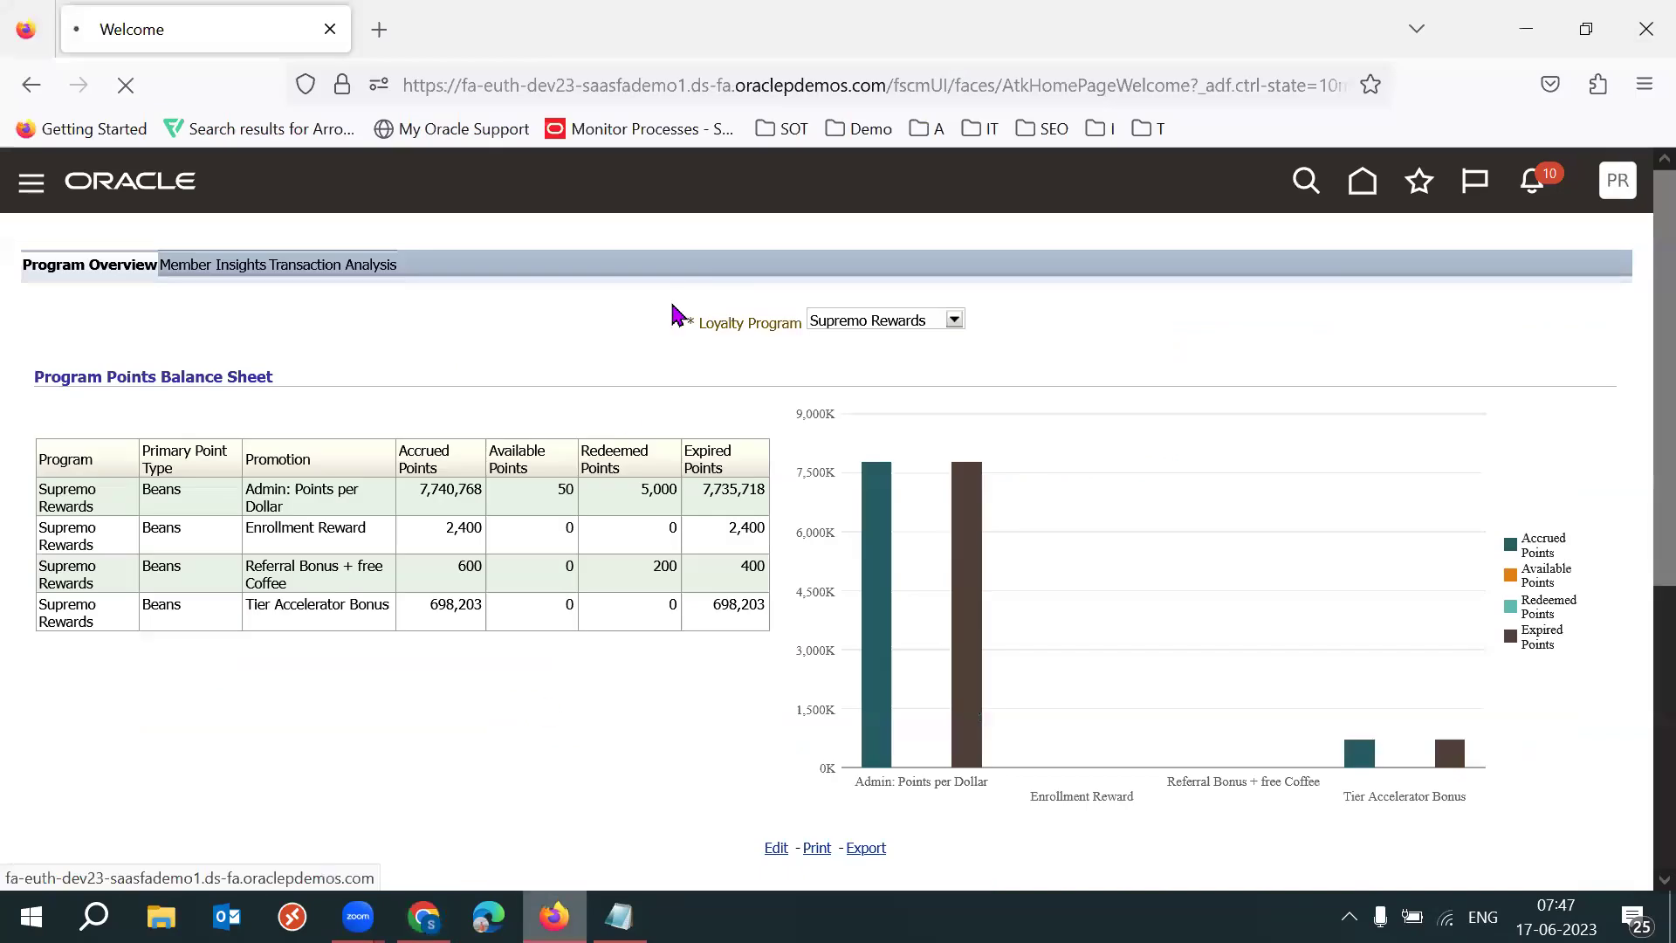
drag(982, 85, 1654, 329)
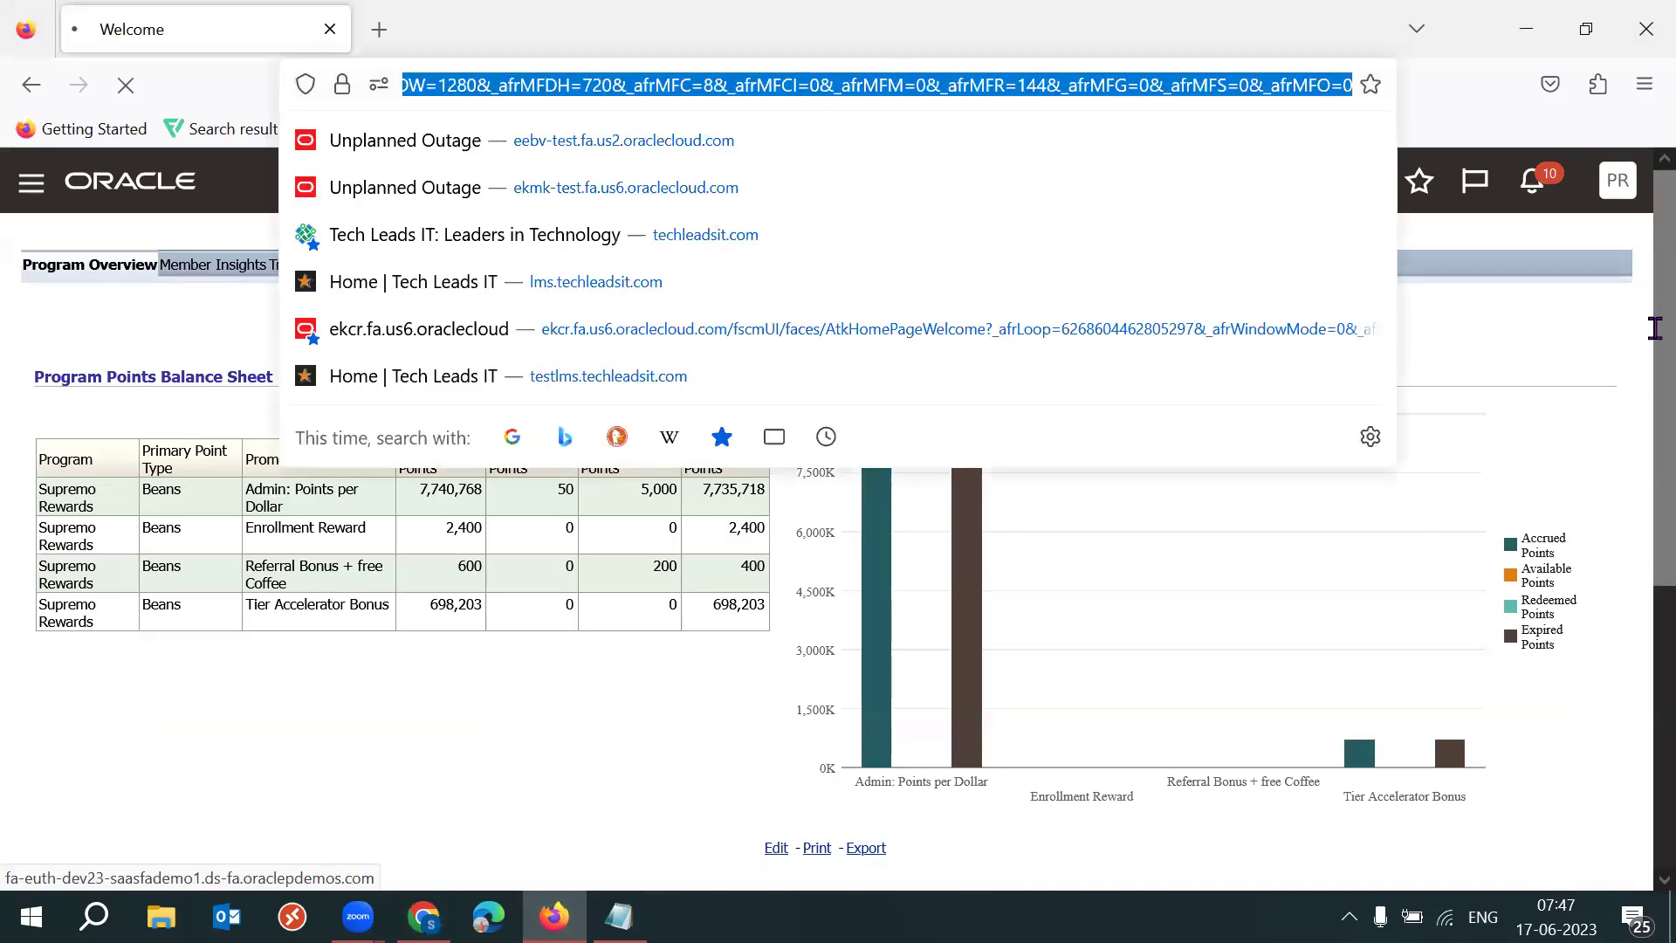
key(BackSpace)
click(1638, 267)
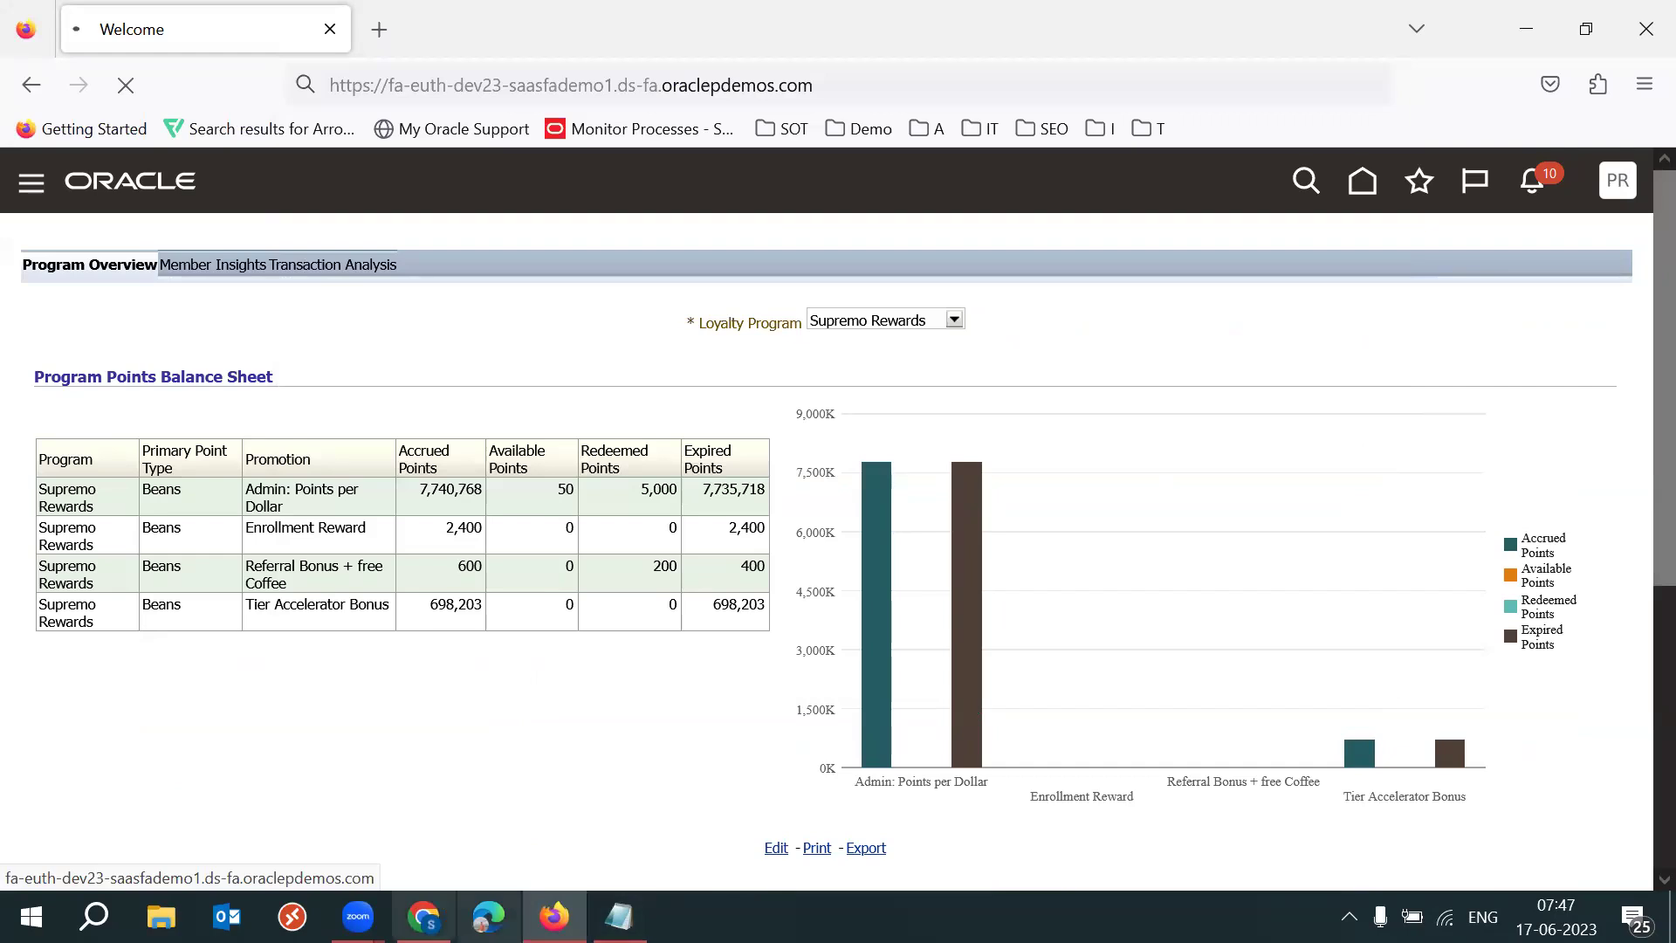
click(423, 917)
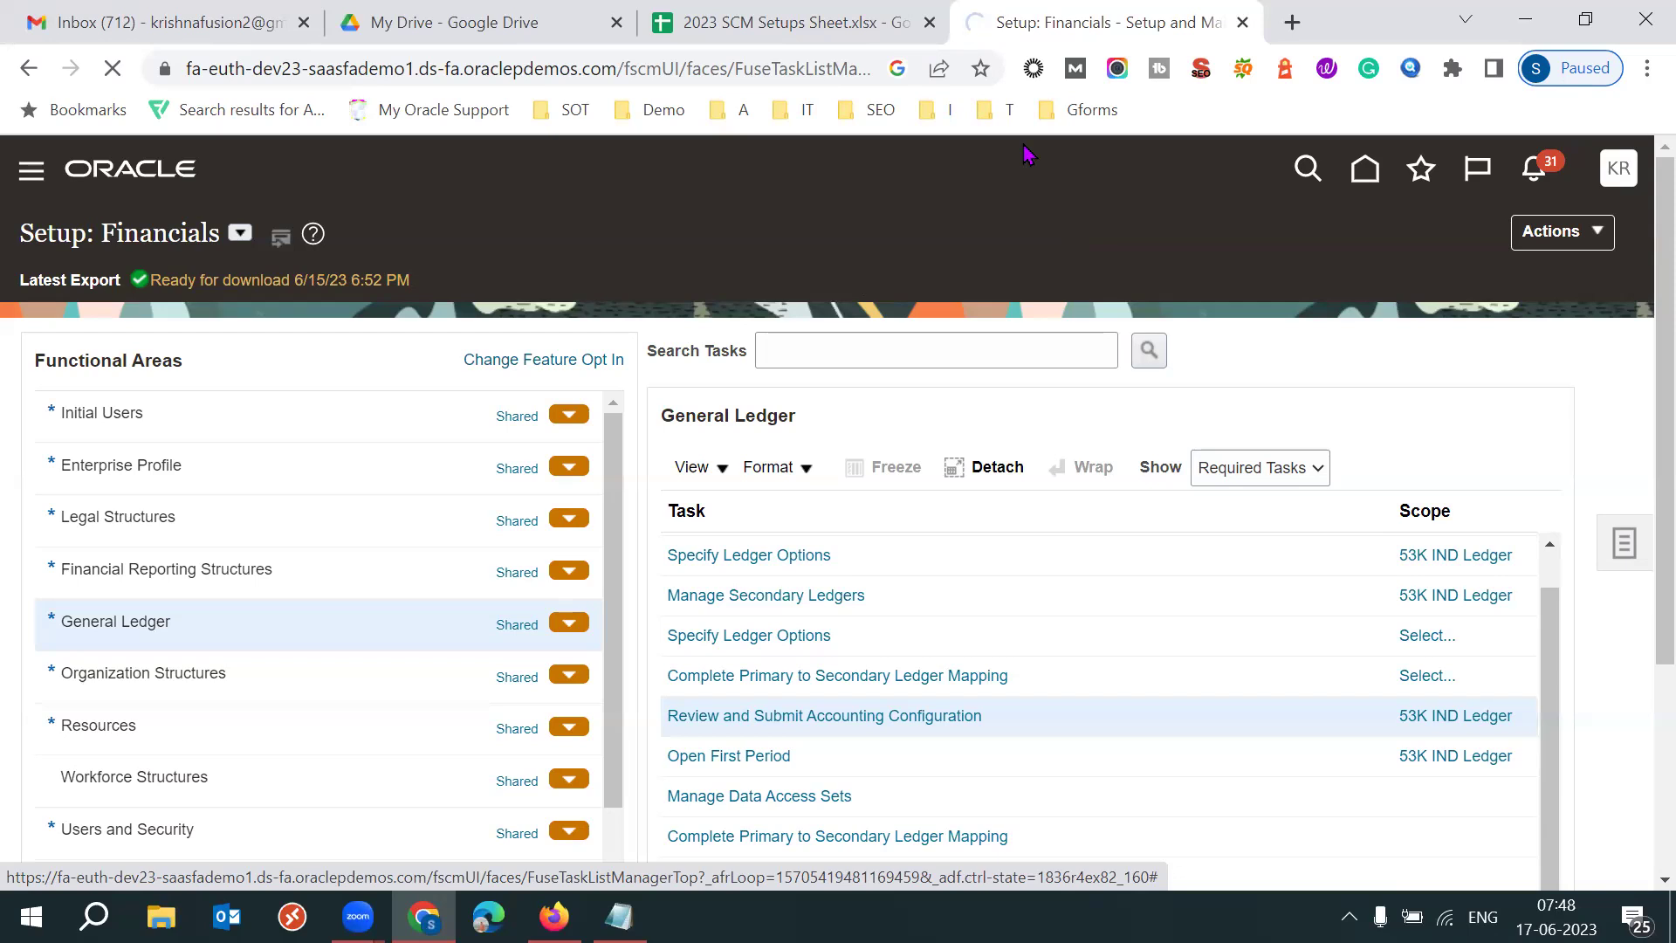
click(555, 917)
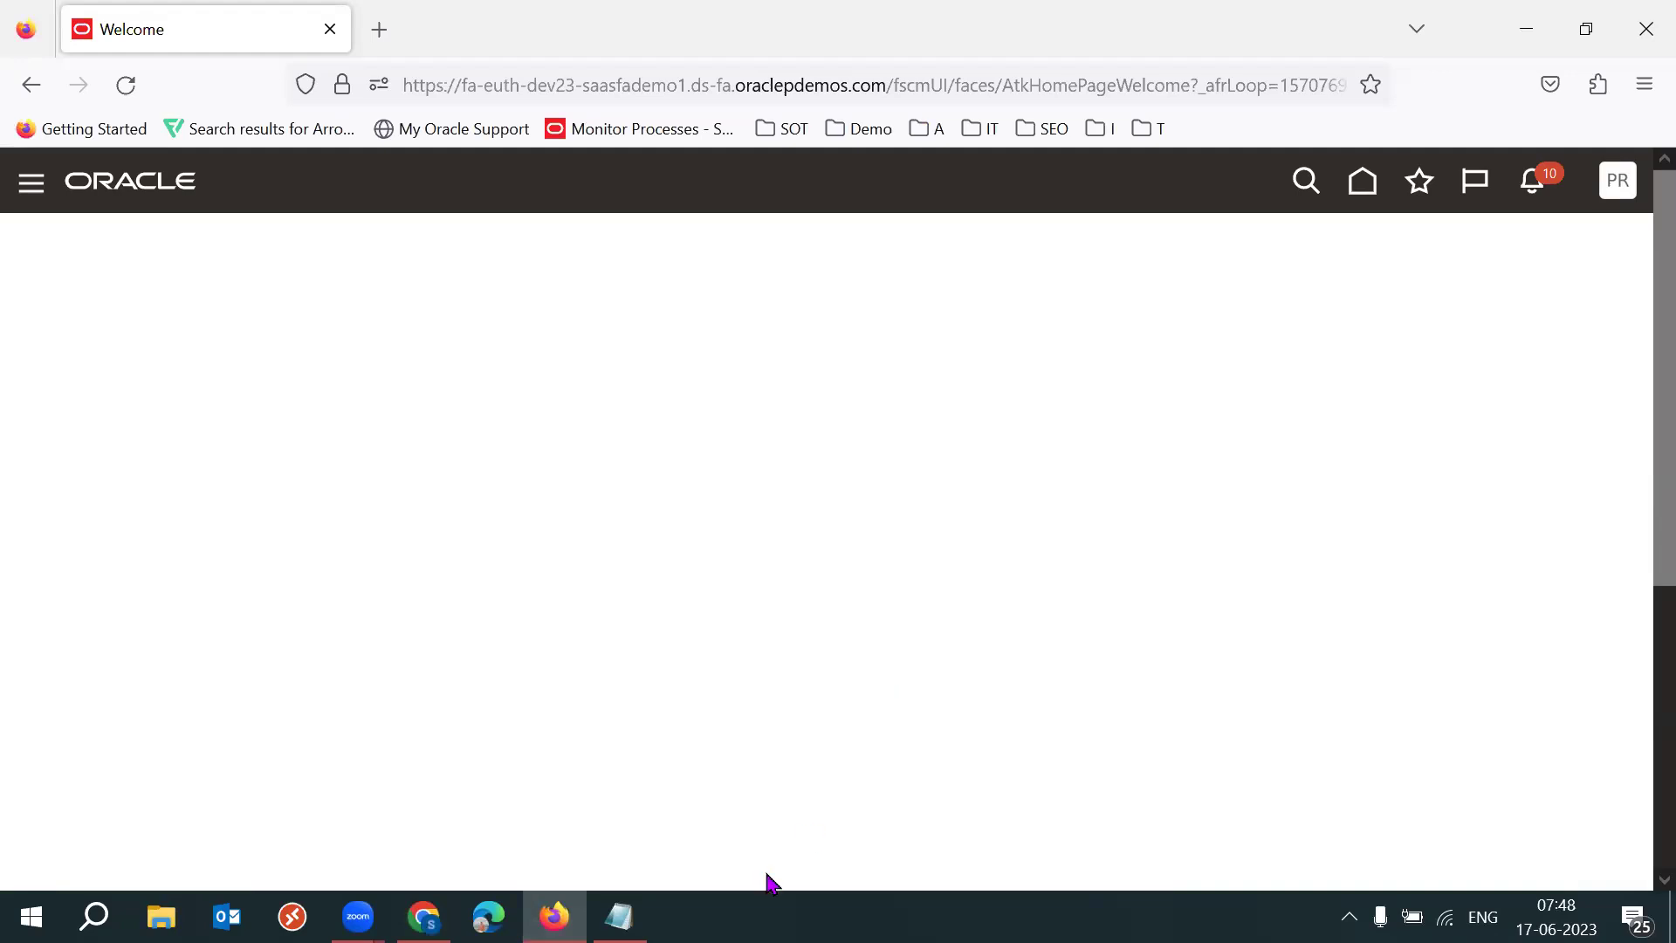
- Switch to the 53 batch Notepad file and add 100, 30, 70, 18 and 52 on separate lines below the SLA entry
click(619, 917)
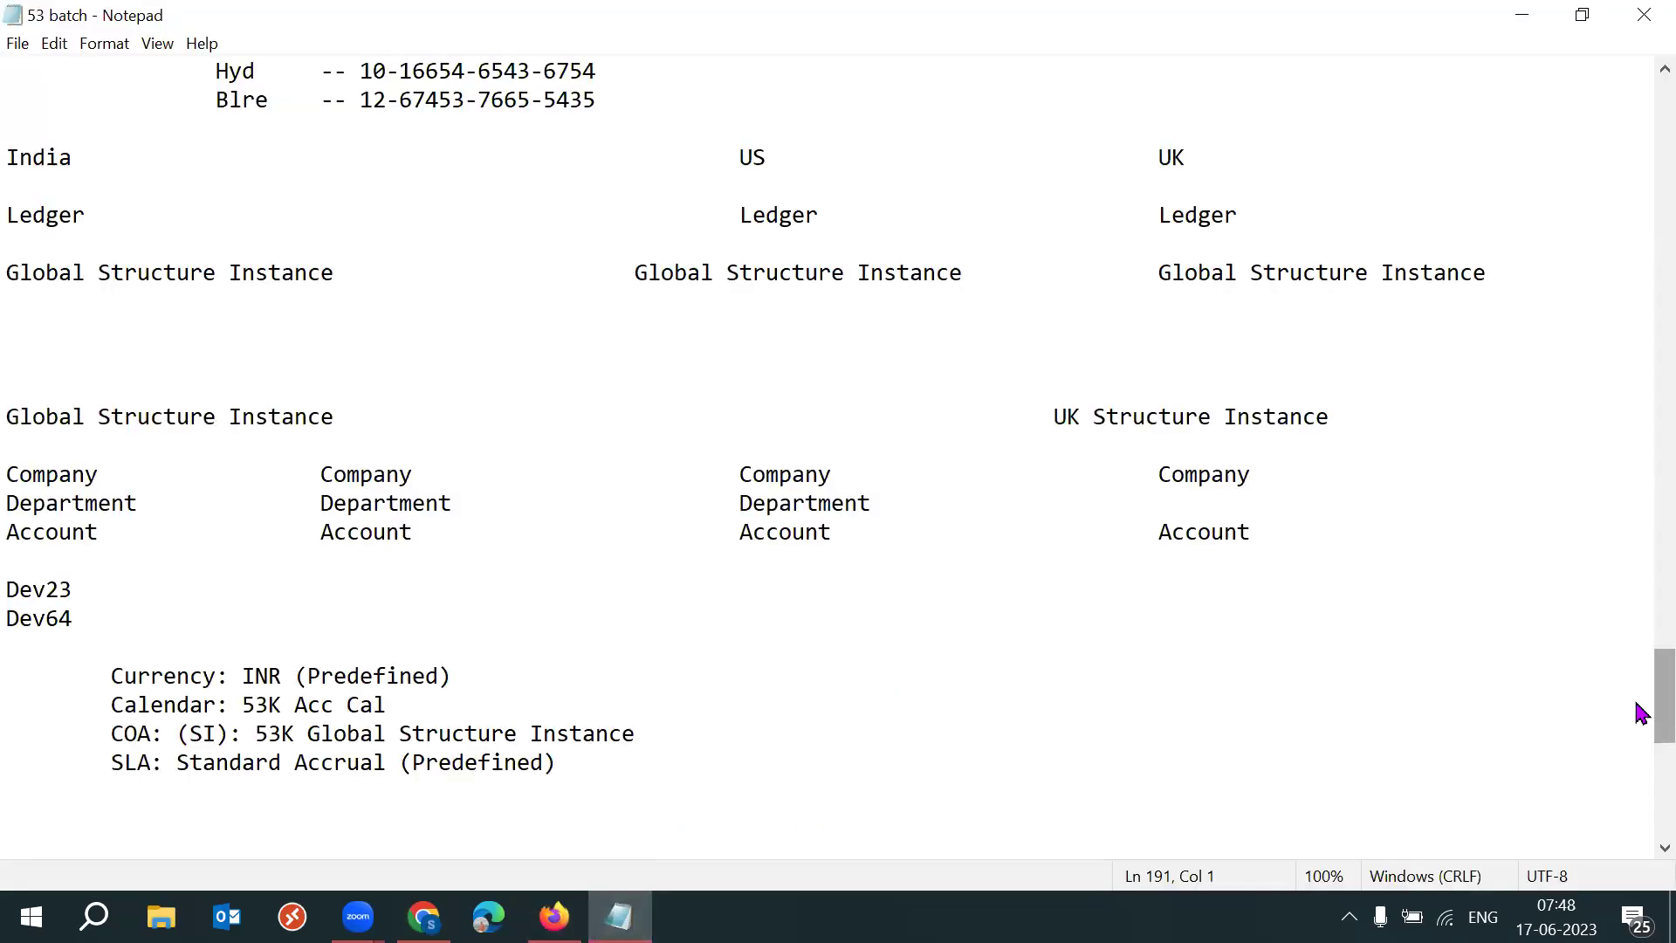
scroll(1638, 742, down, 6)
click(591, 234)
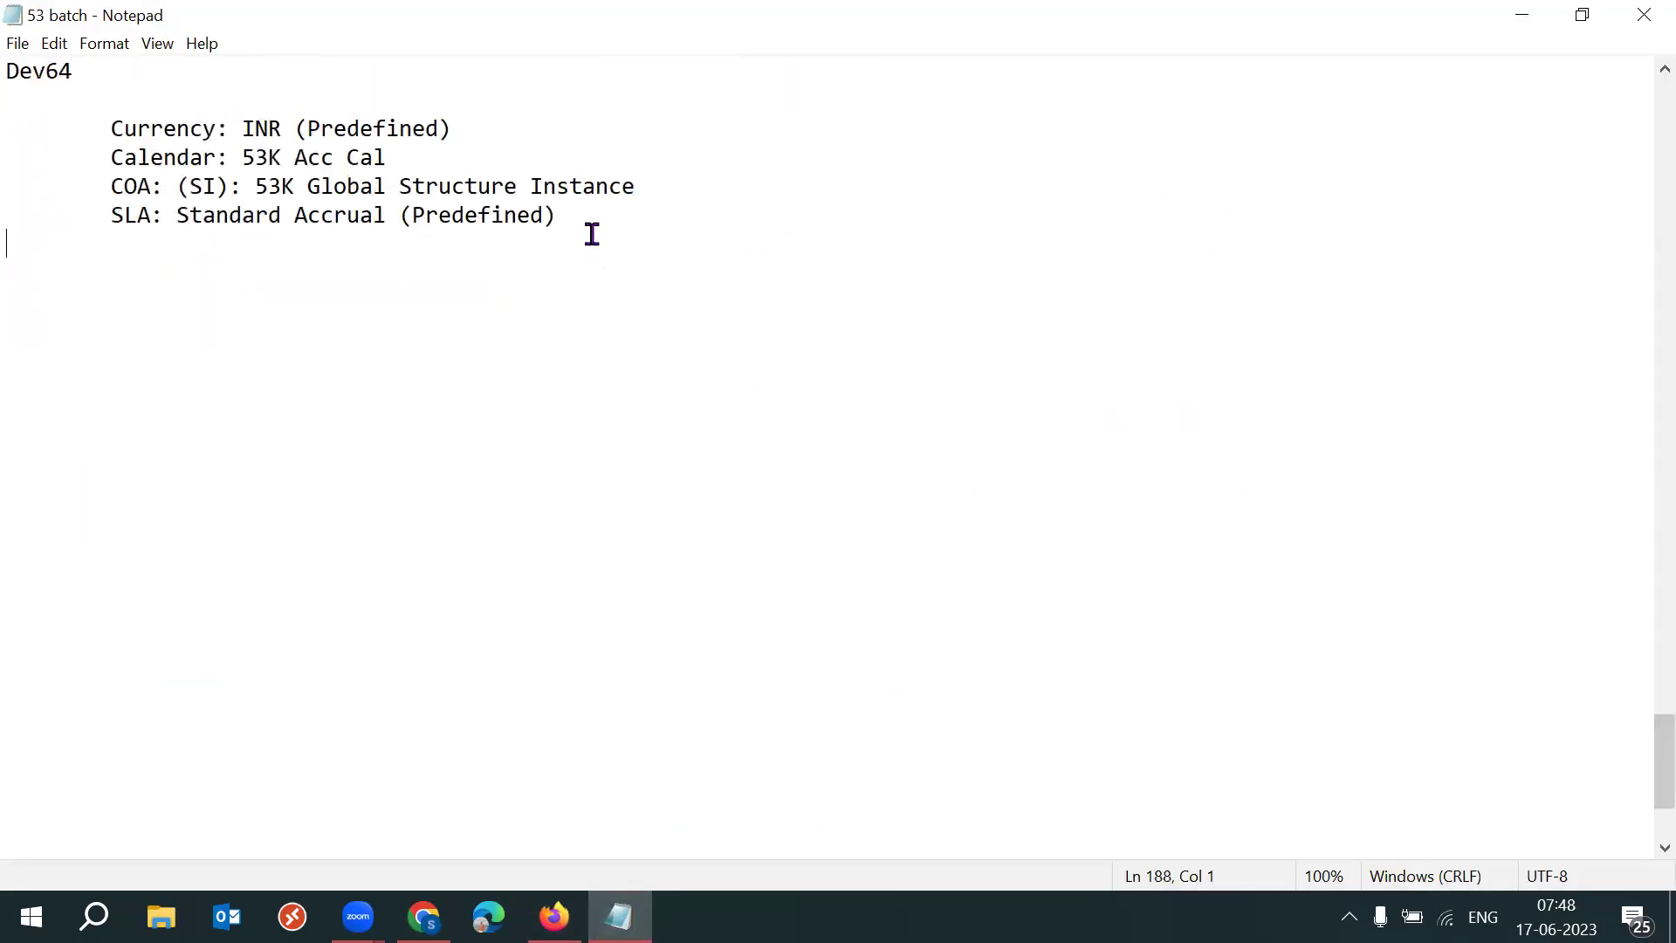
key(Return)
key(Return)
text(100)
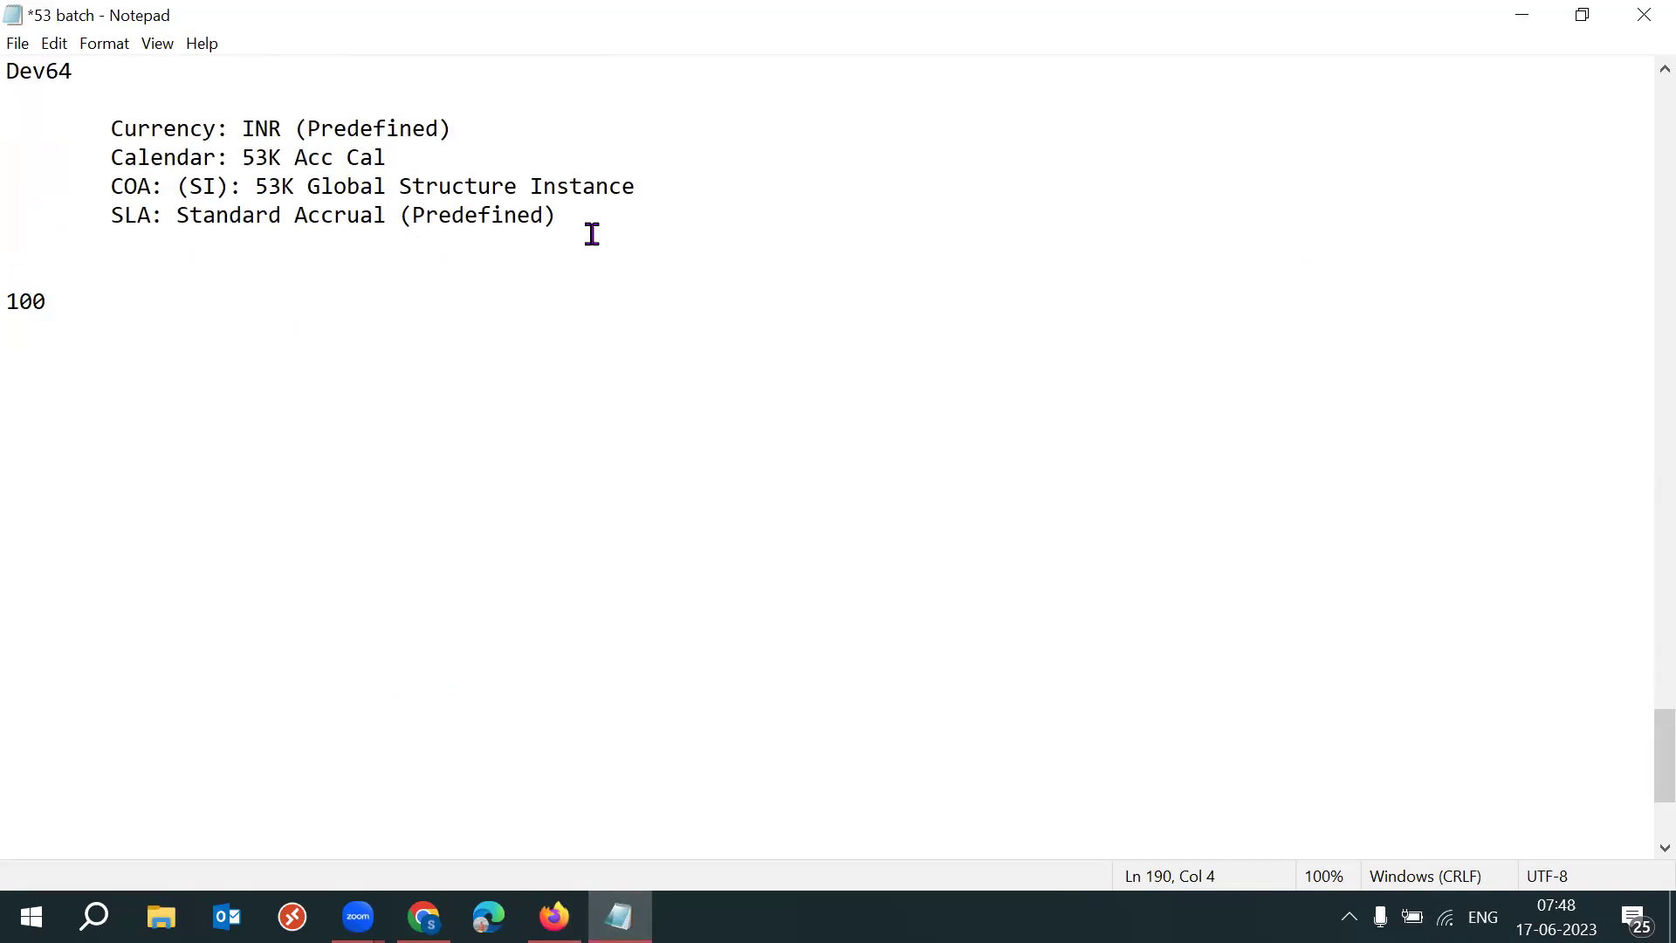
key(Return)
key(Return)
text(30)
key(Return)
key(Return)
text(70)
key(Return)
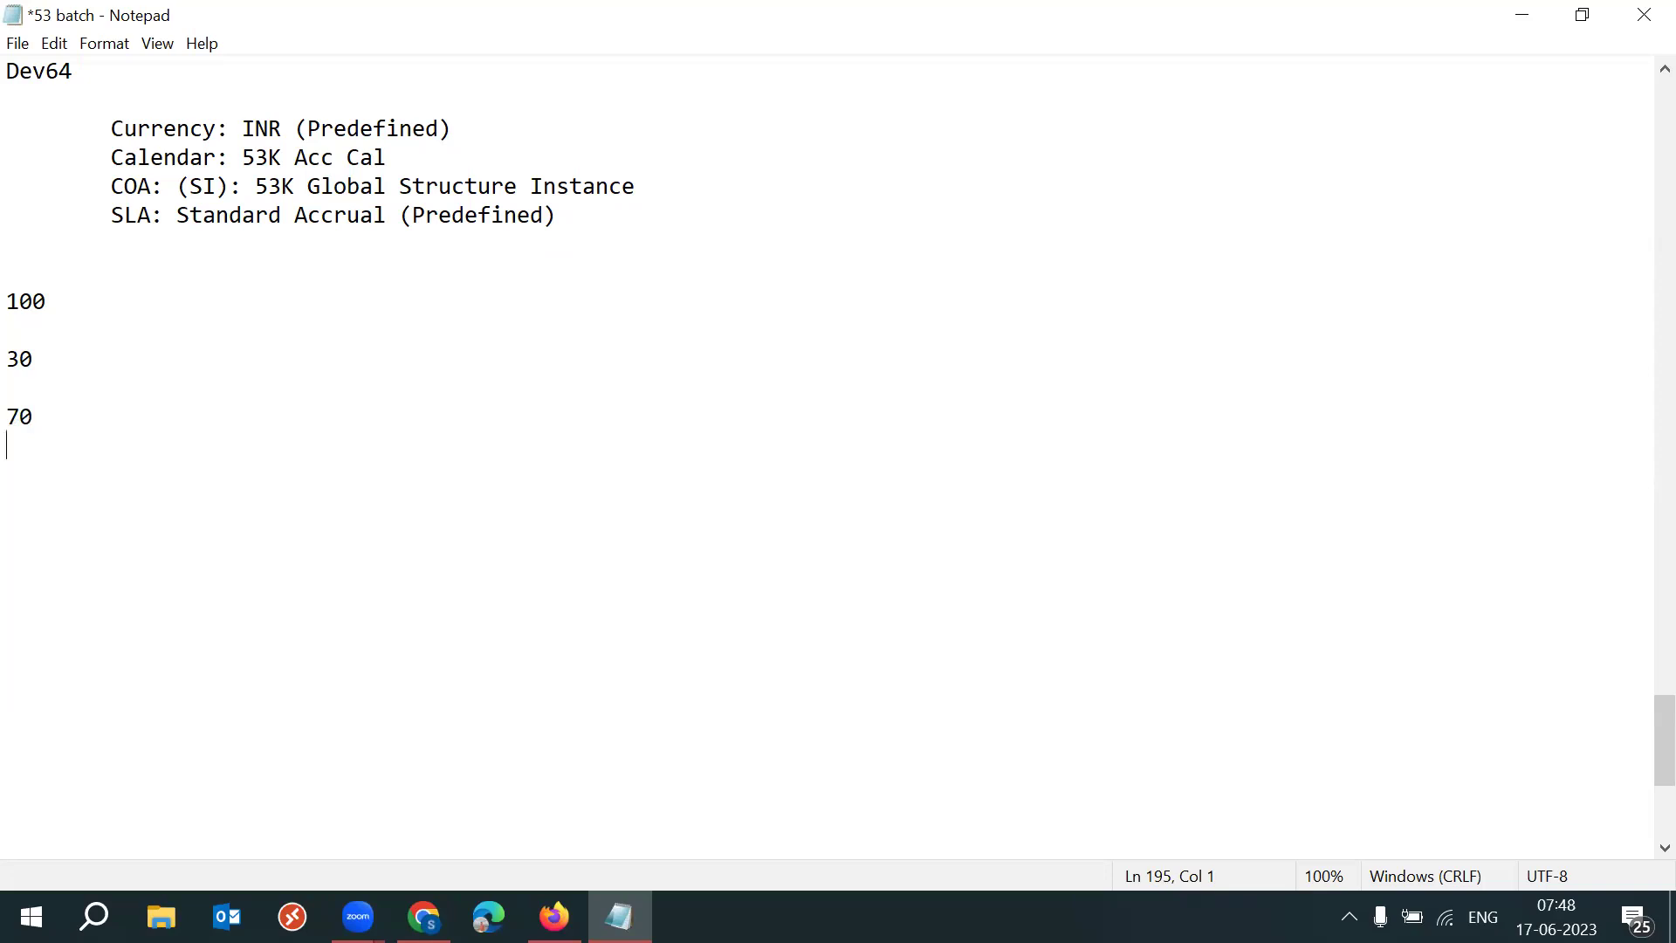
key(Return)
text(18)
key(Return)
key(Return)
text(52)
- Highlight individual figures in the list below the SLA entry and delete the whole list
drag(54, 302, 8, 301)
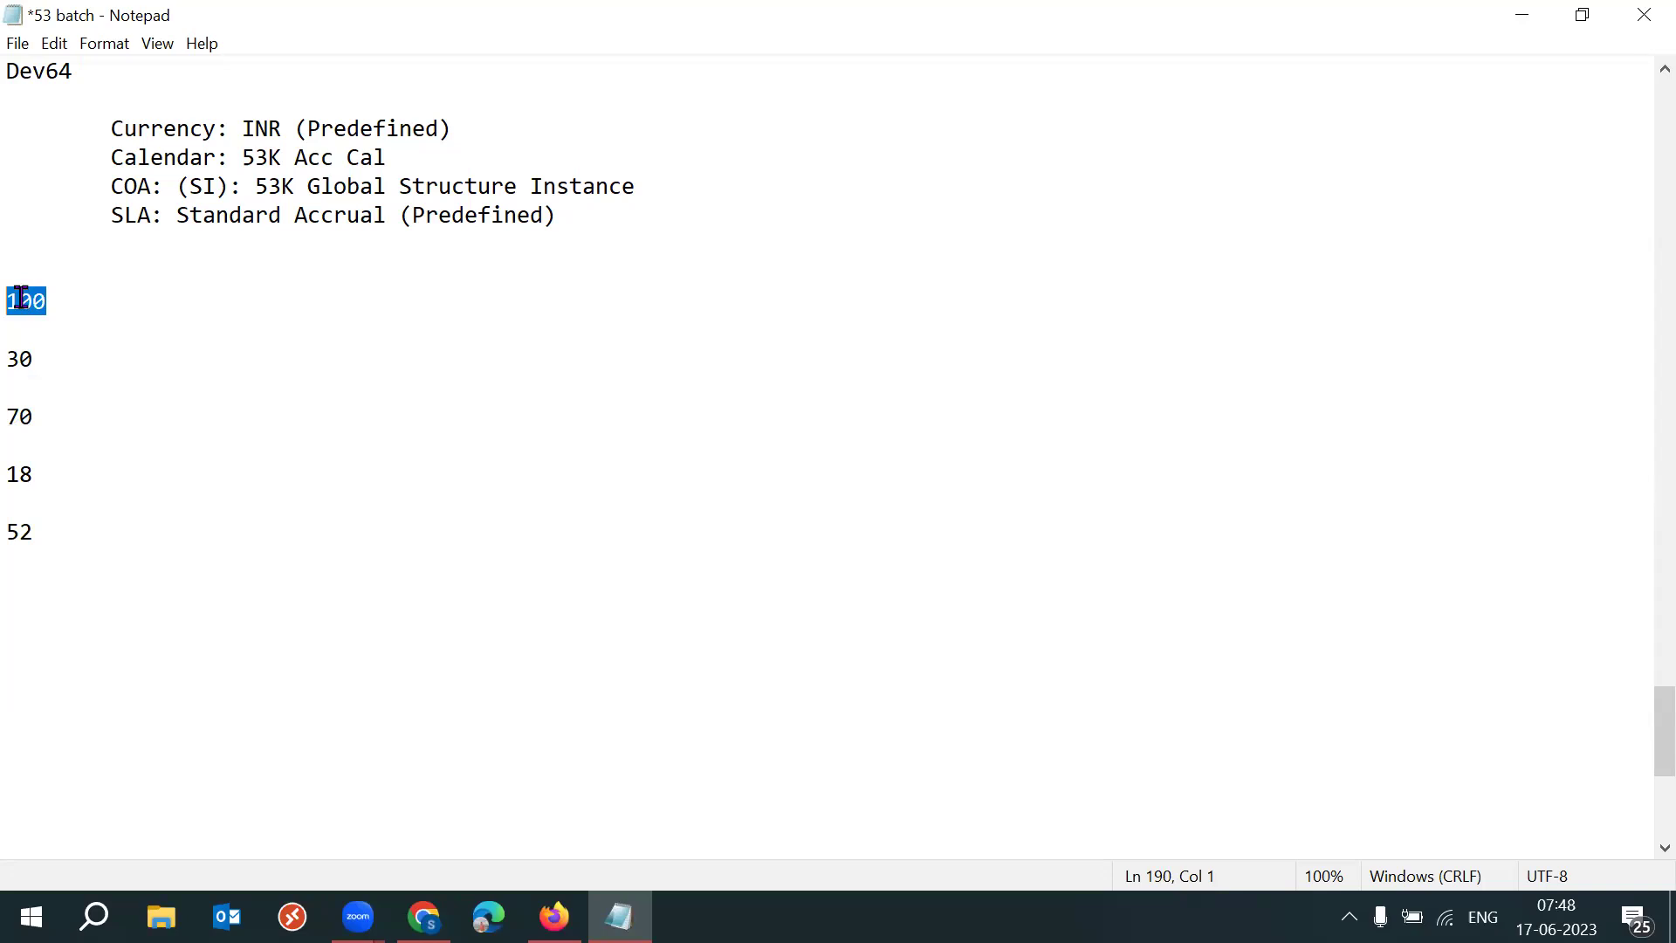
drag(42, 523, 9, 532)
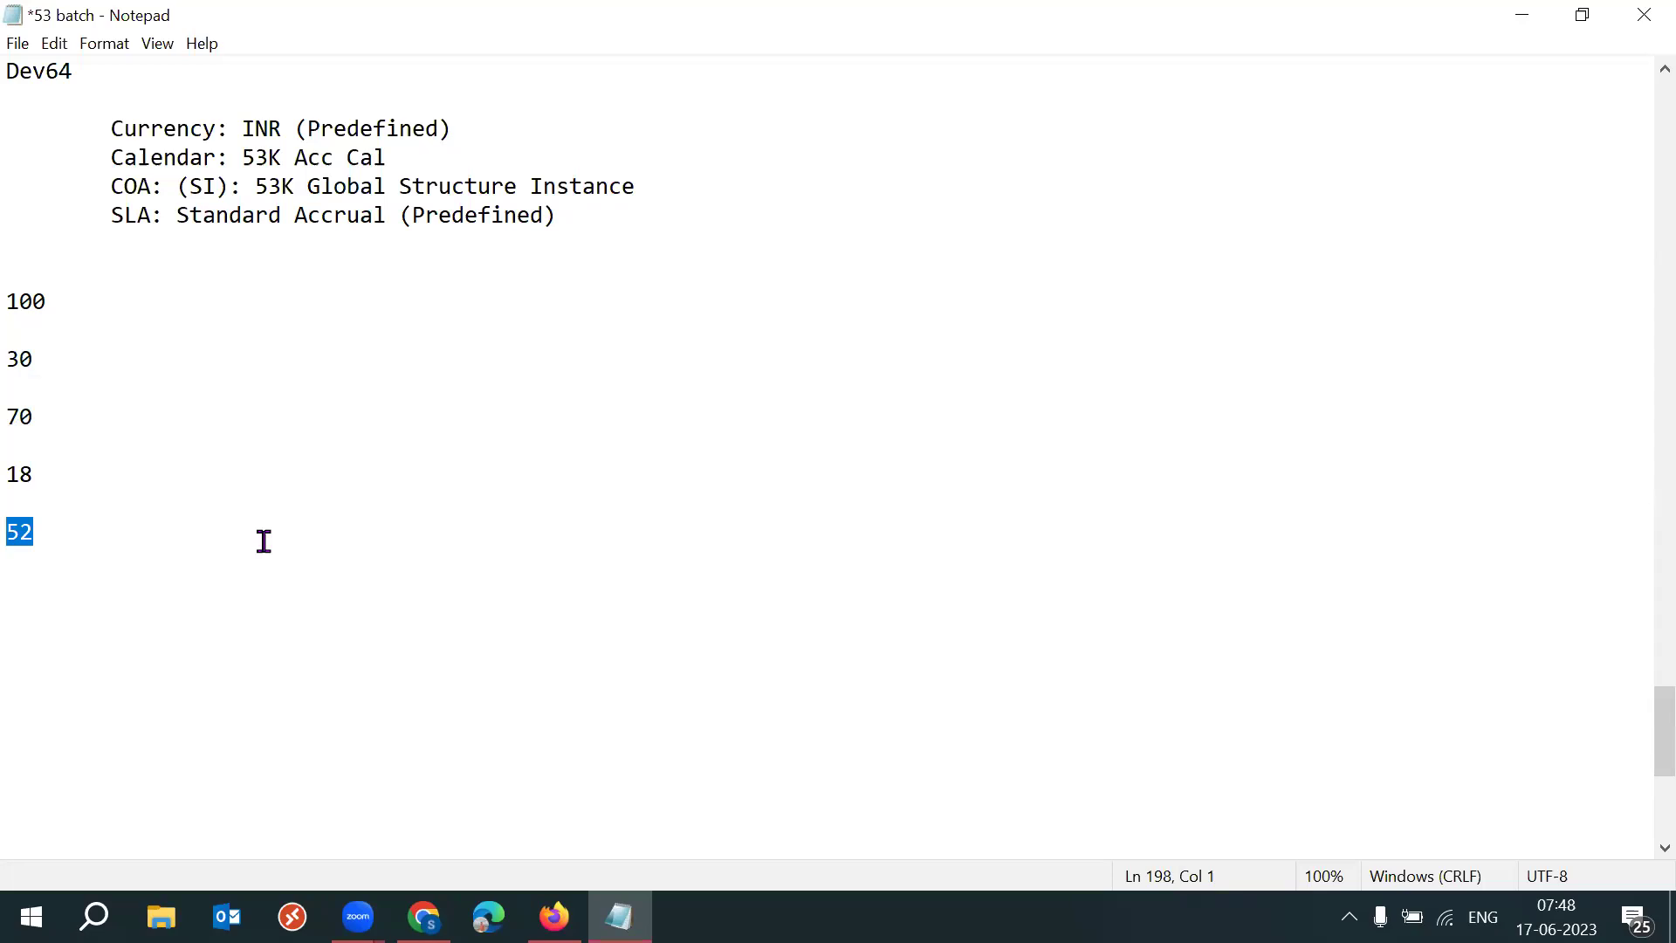
click(81, 535)
drag(384, 566, 599, 427)
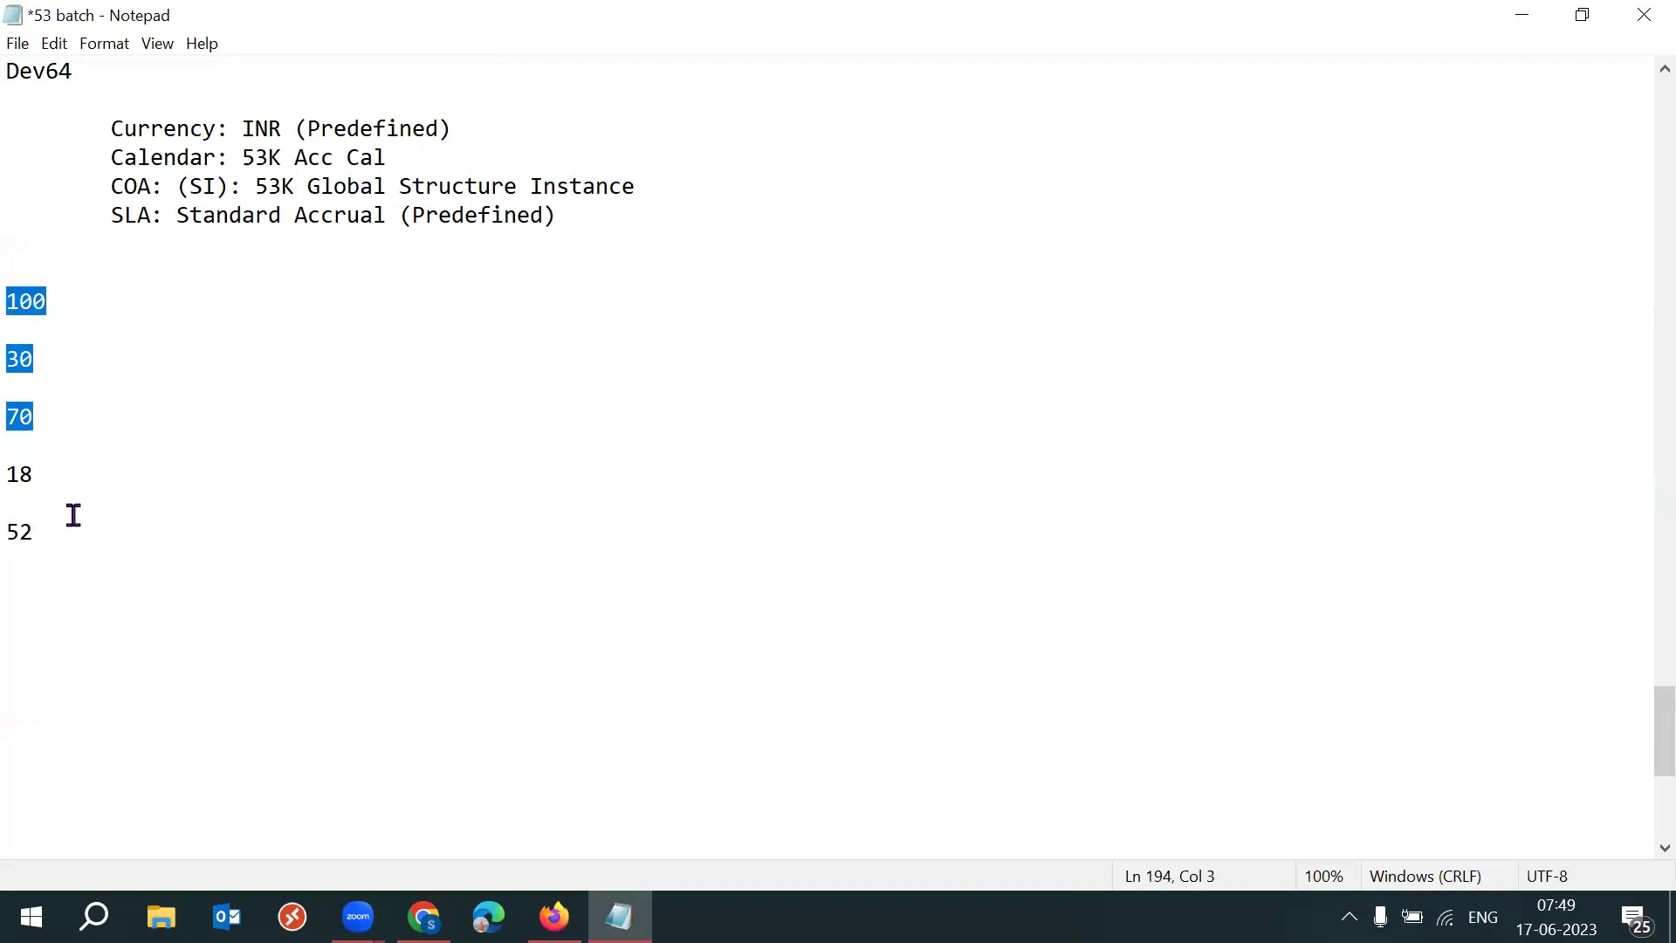
drag(70, 516, 18, 240)
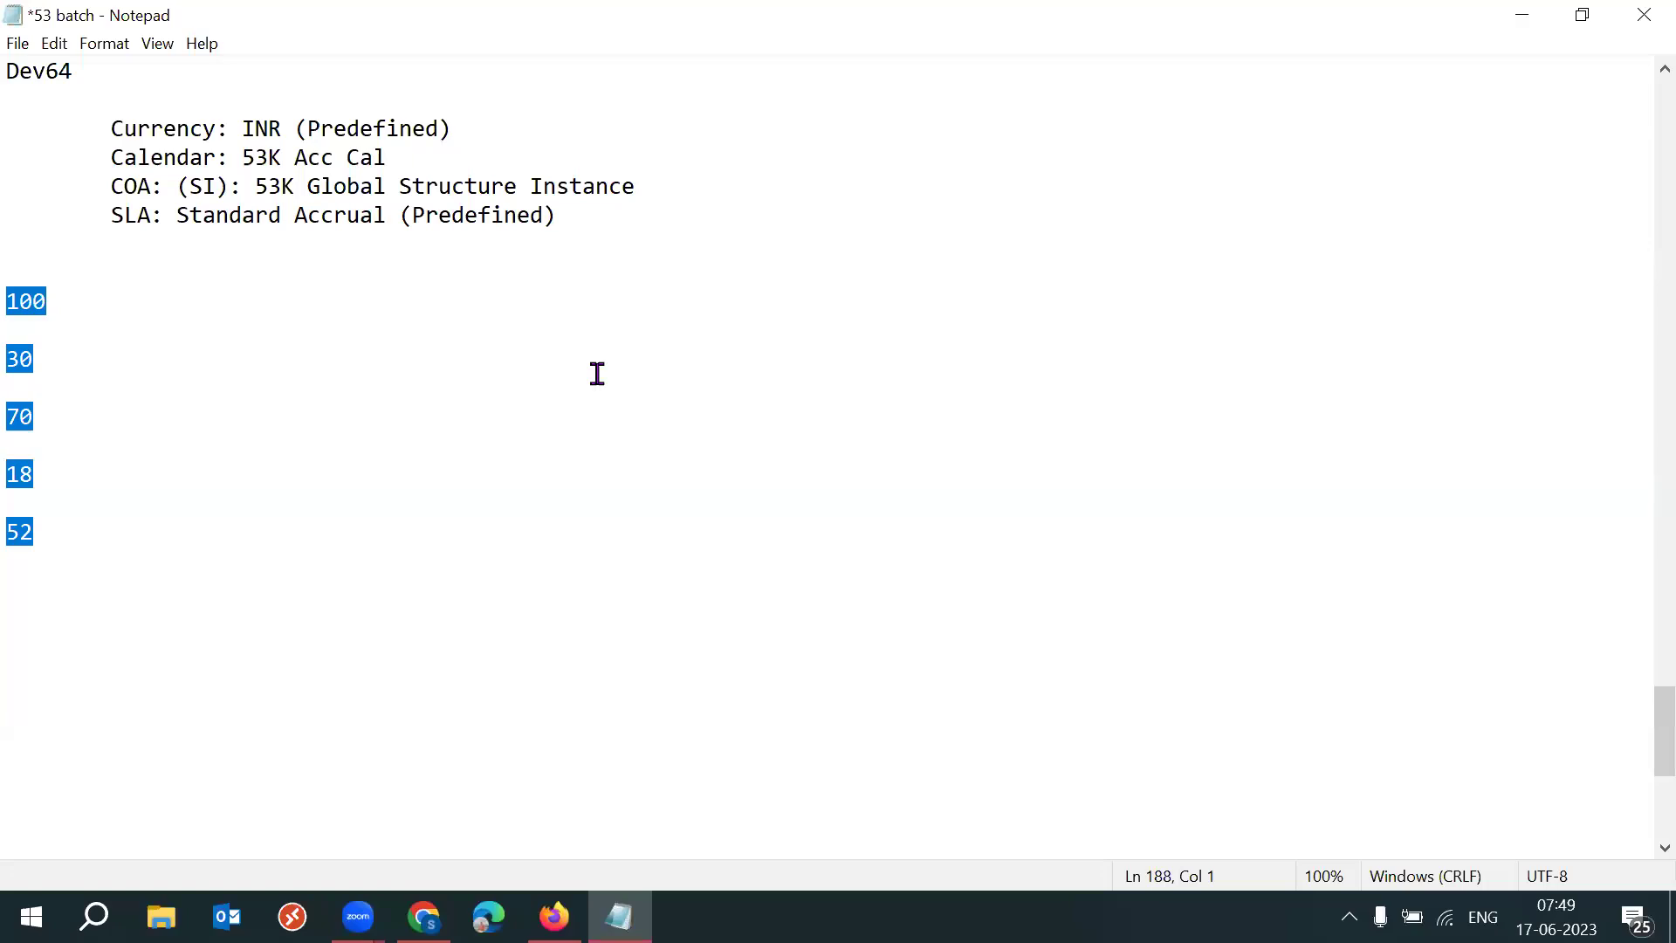
key(Delete)
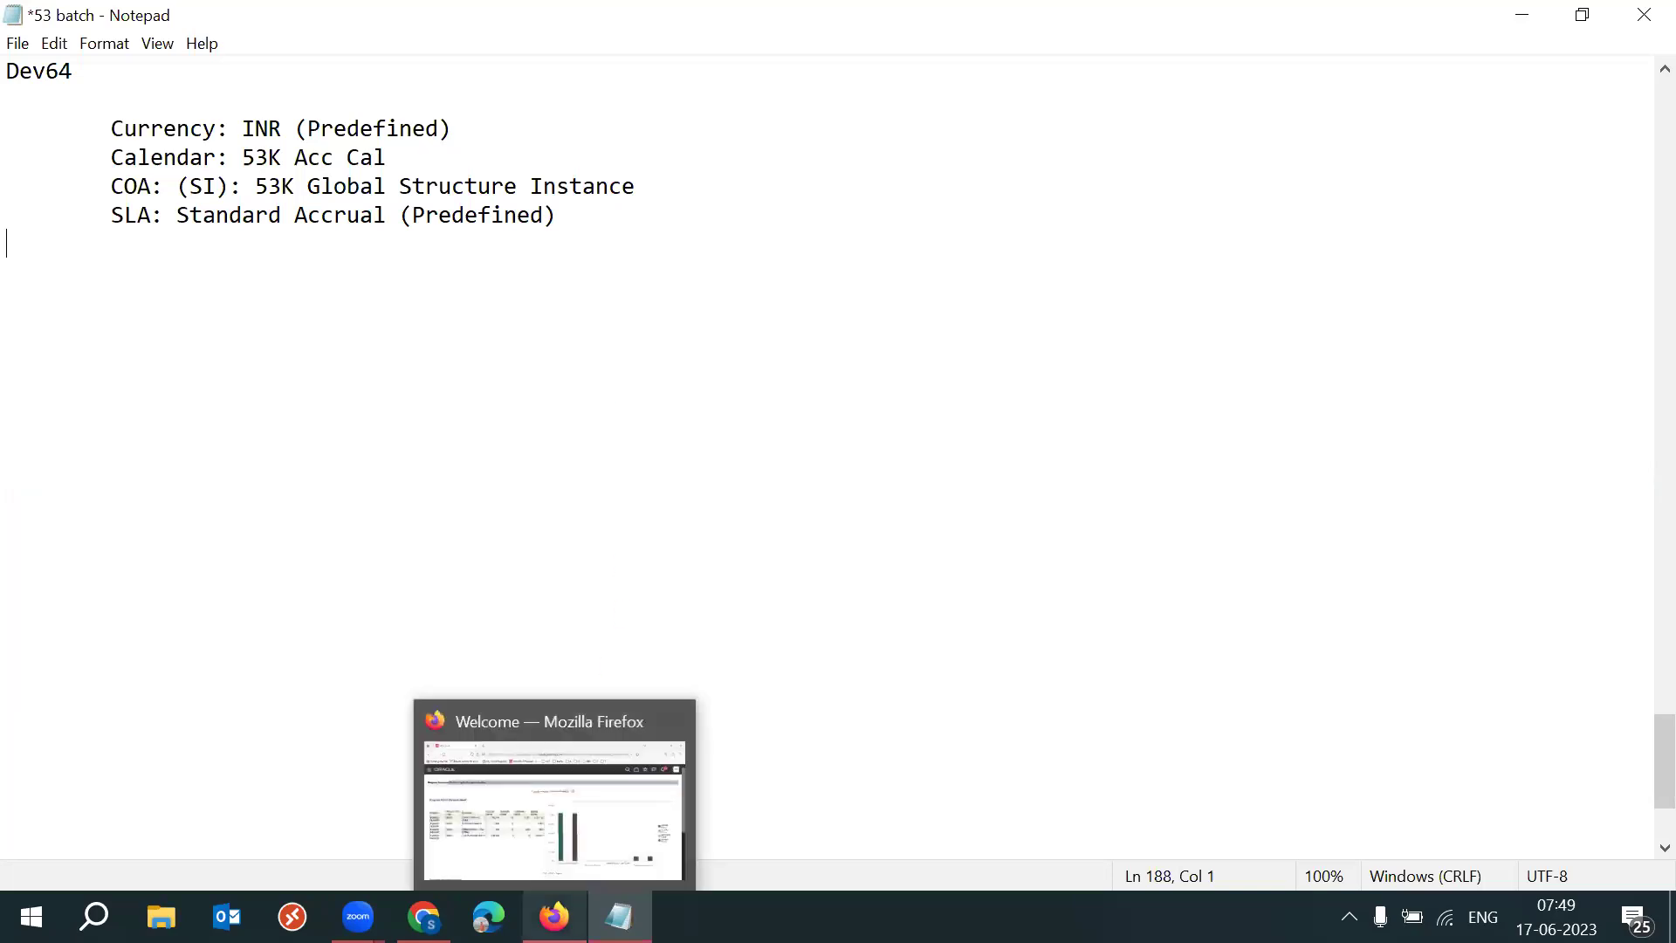
- Switch to Chrome and open the Security Console from the Tools apps on the Oracle home page
click(554, 916)
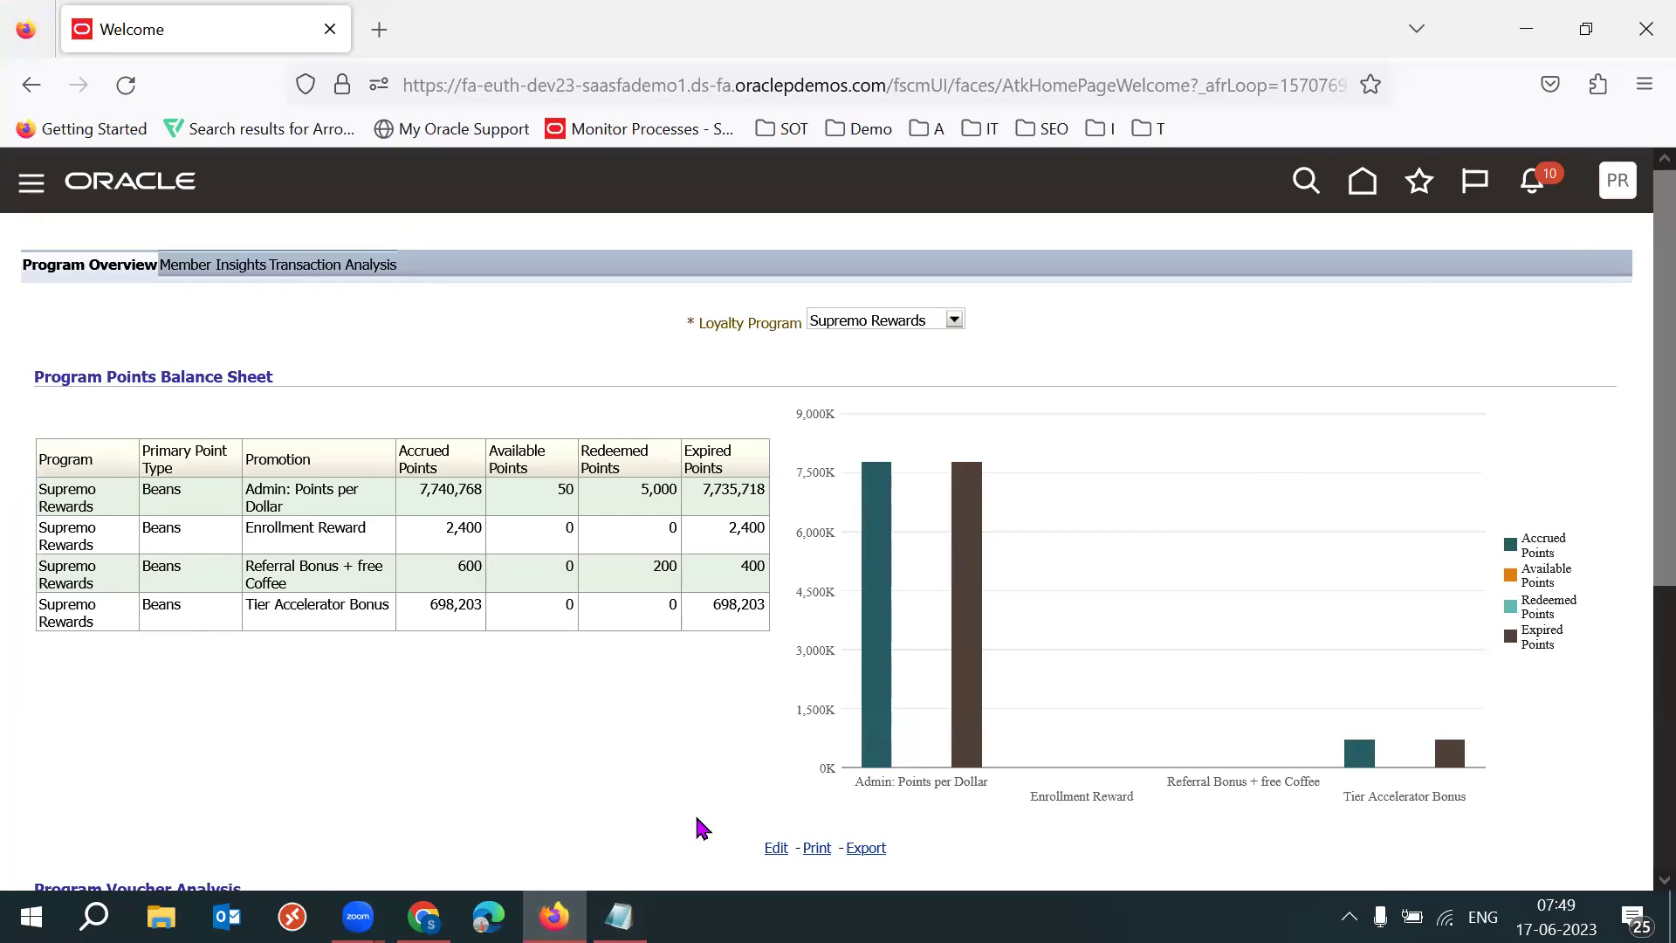
key(alt+Tab)
click(1367, 453)
click(1371, 453)
click(1371, 457)
click(1375, 458)
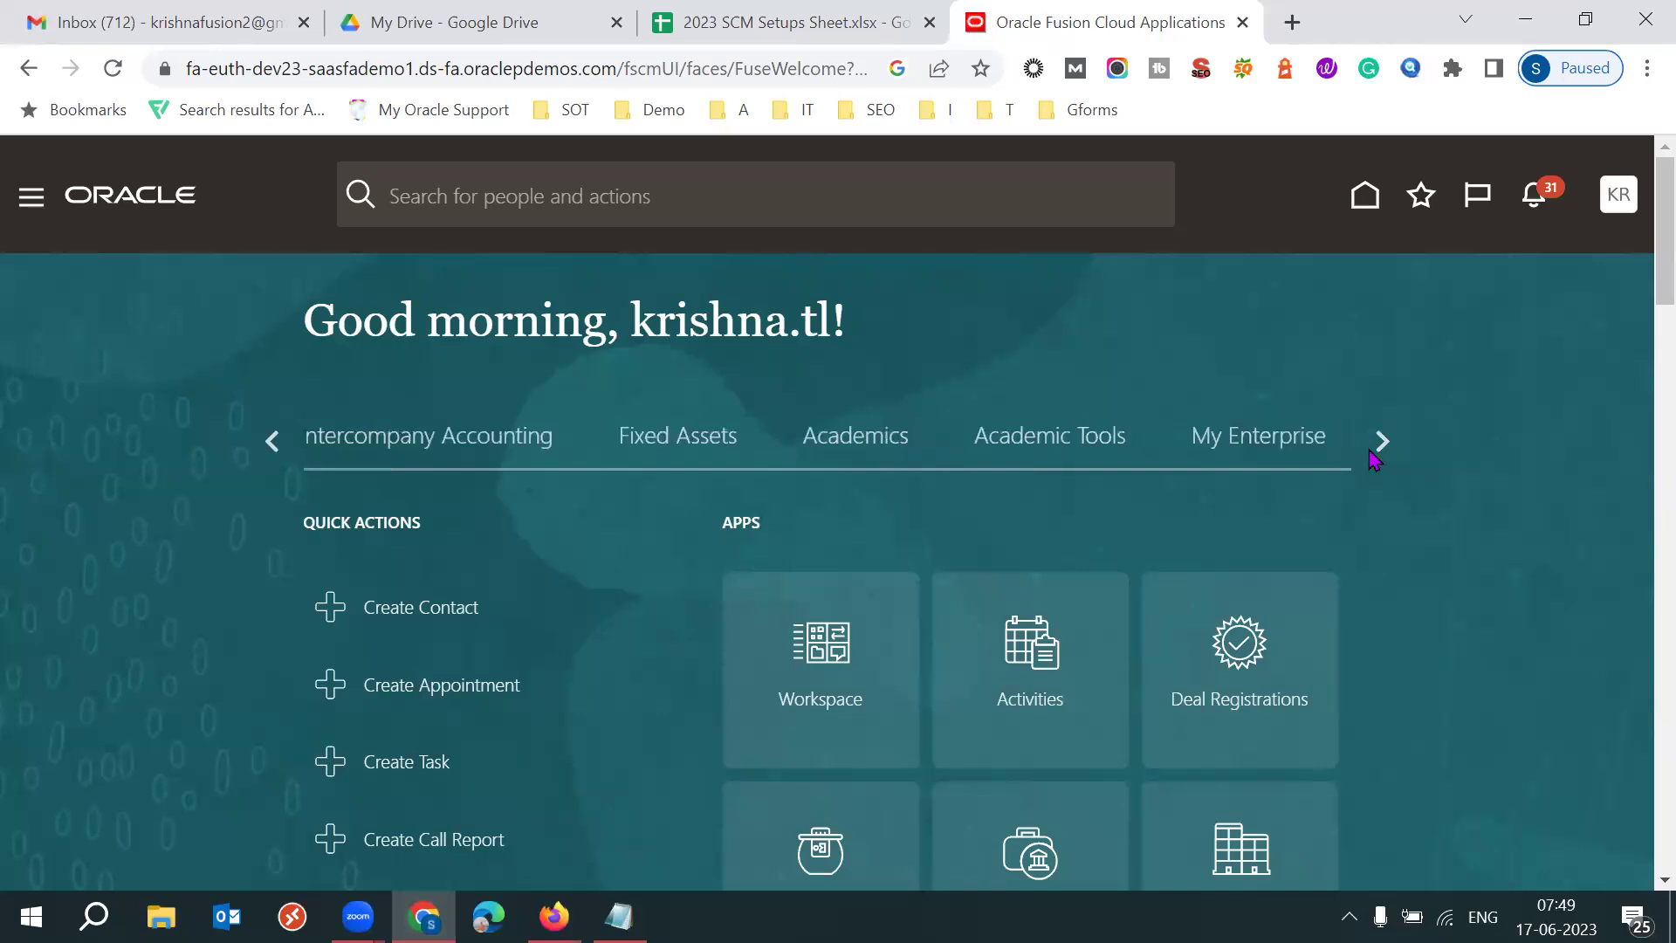
click(1375, 457)
click(524, 441)
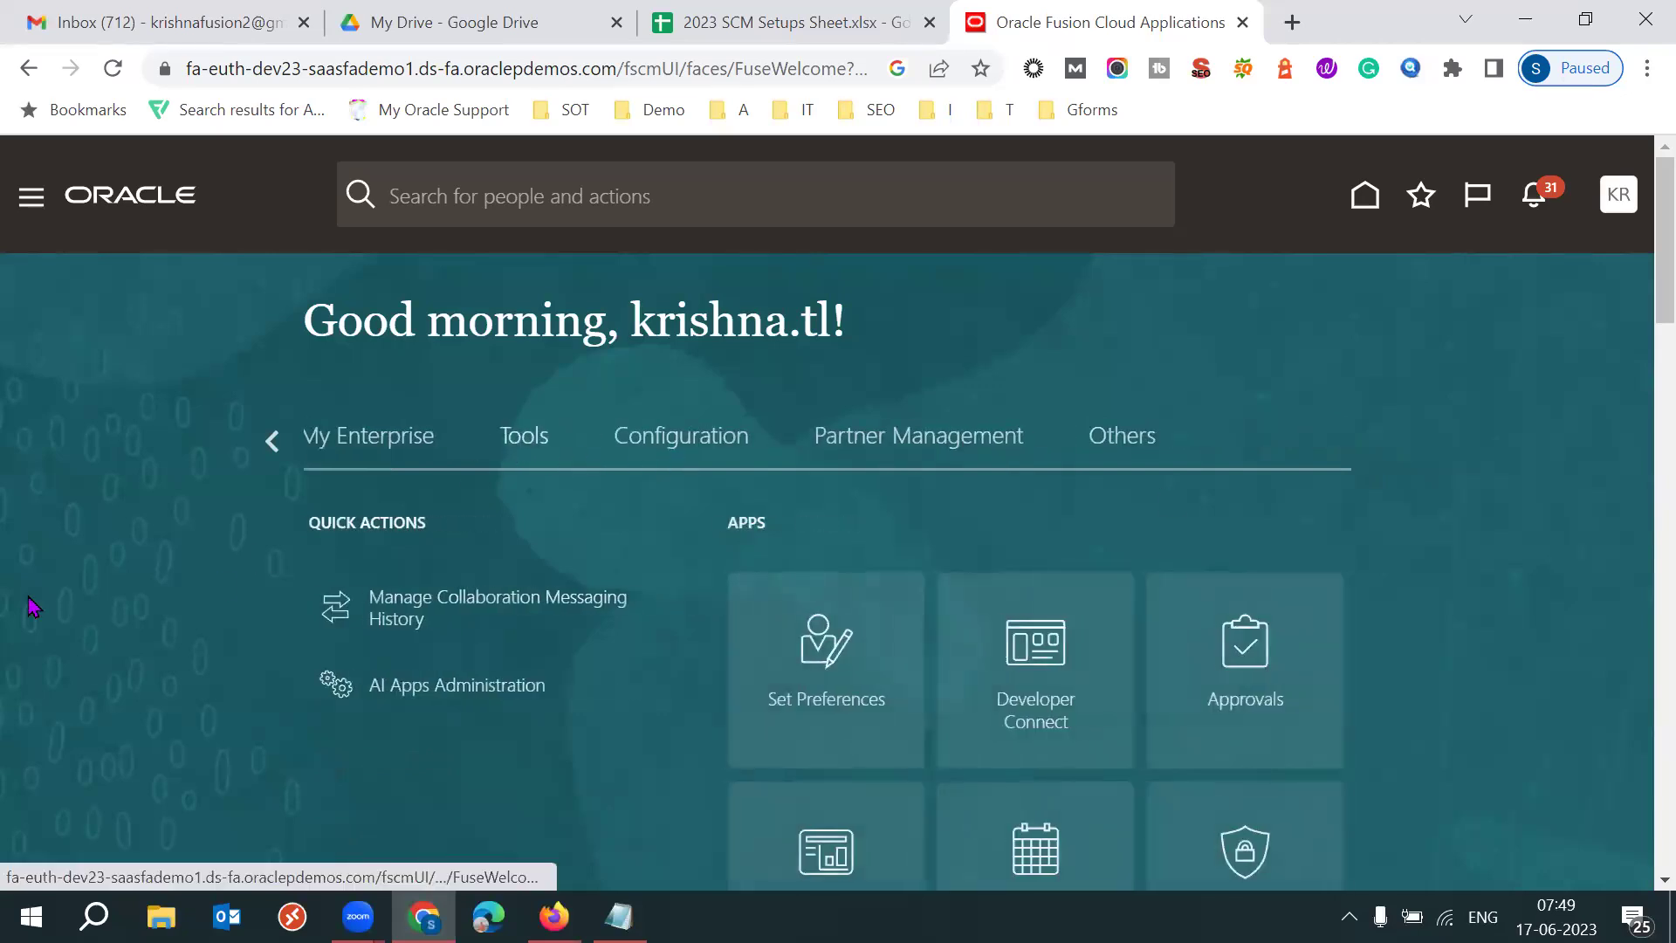
scroll(30, 606, down, 2)
click(704, 777)
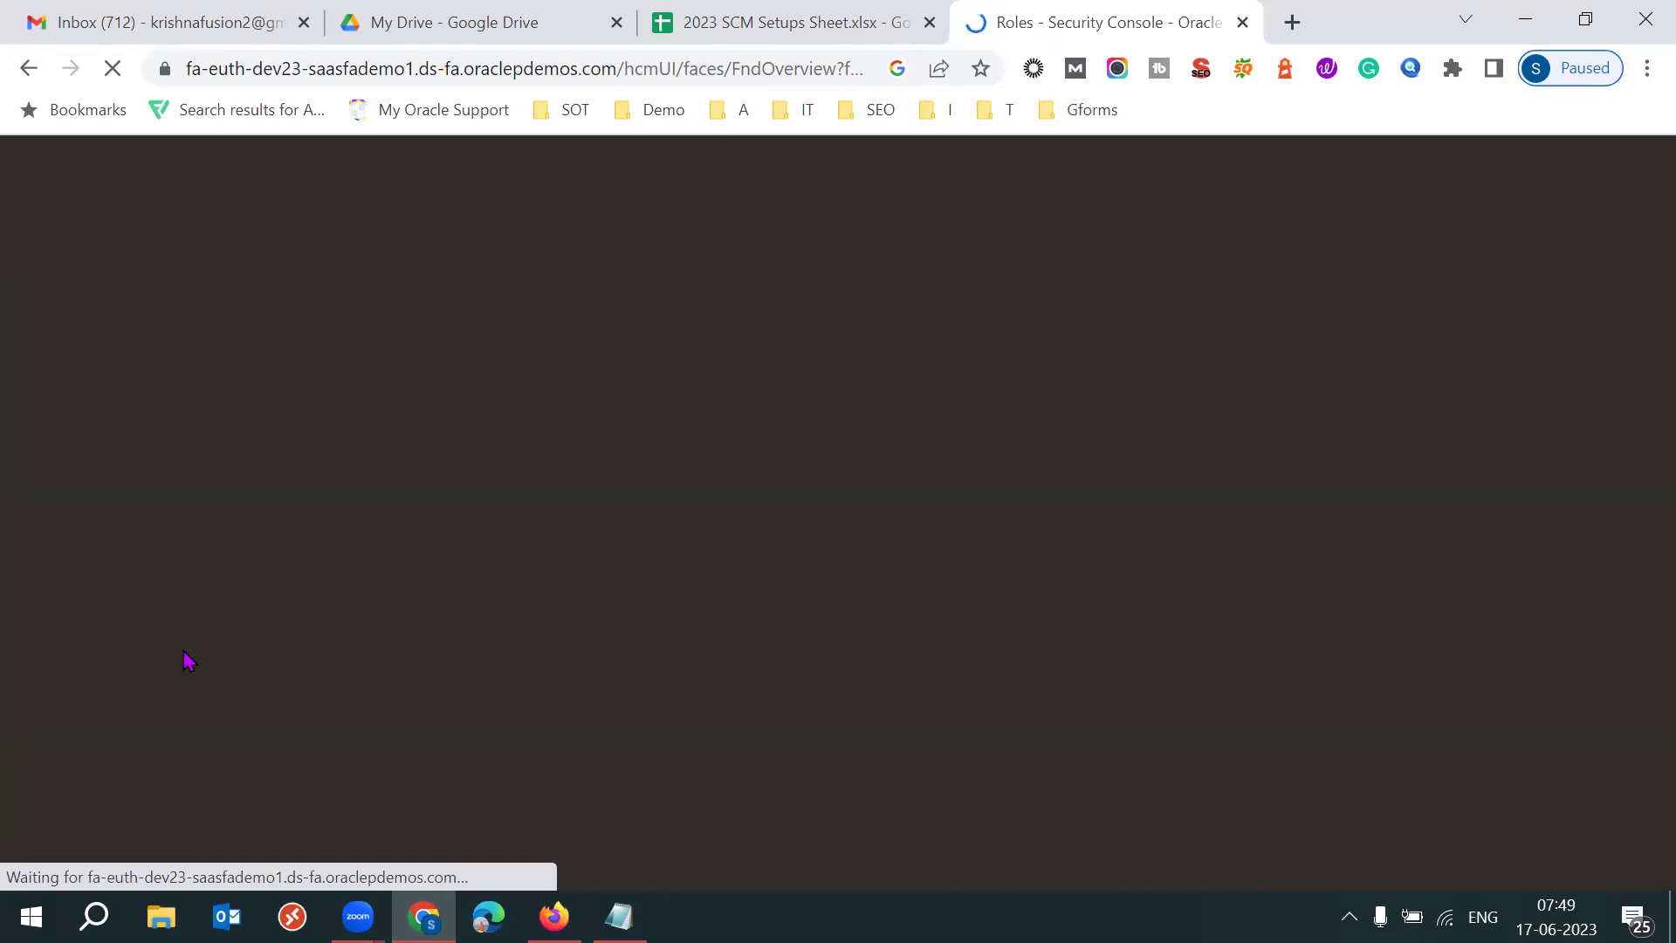
- Switch to Firefox and open Setup and Maintenance, checking the Security Console page in Chrome while it loads
click(554, 917)
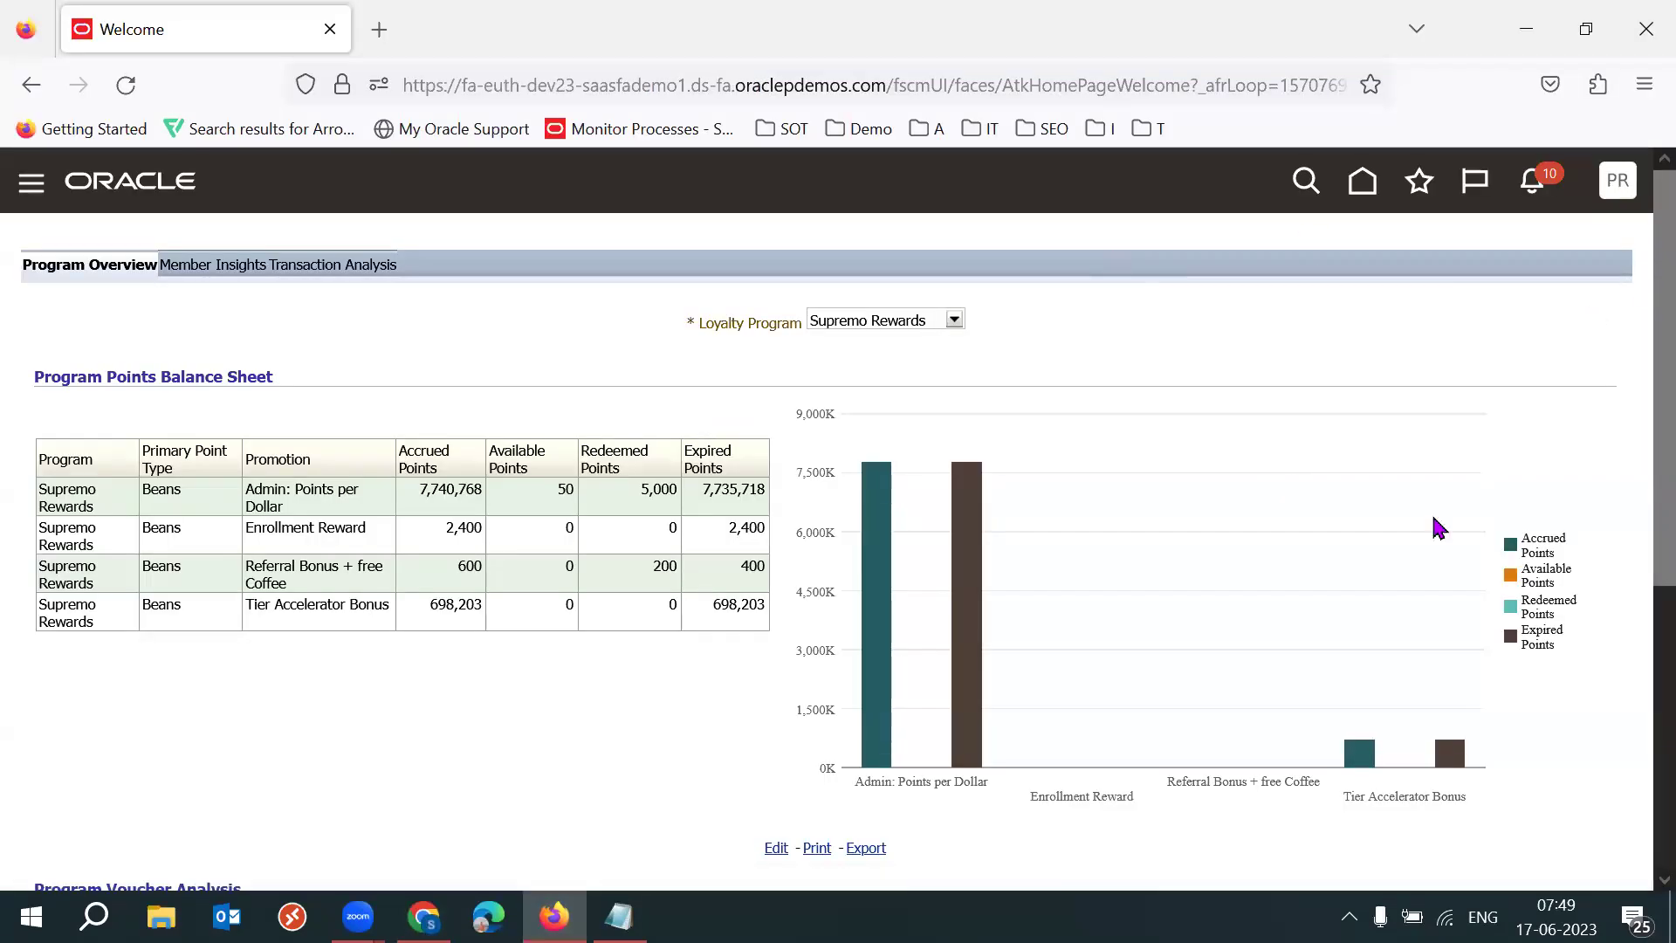
click(1618, 180)
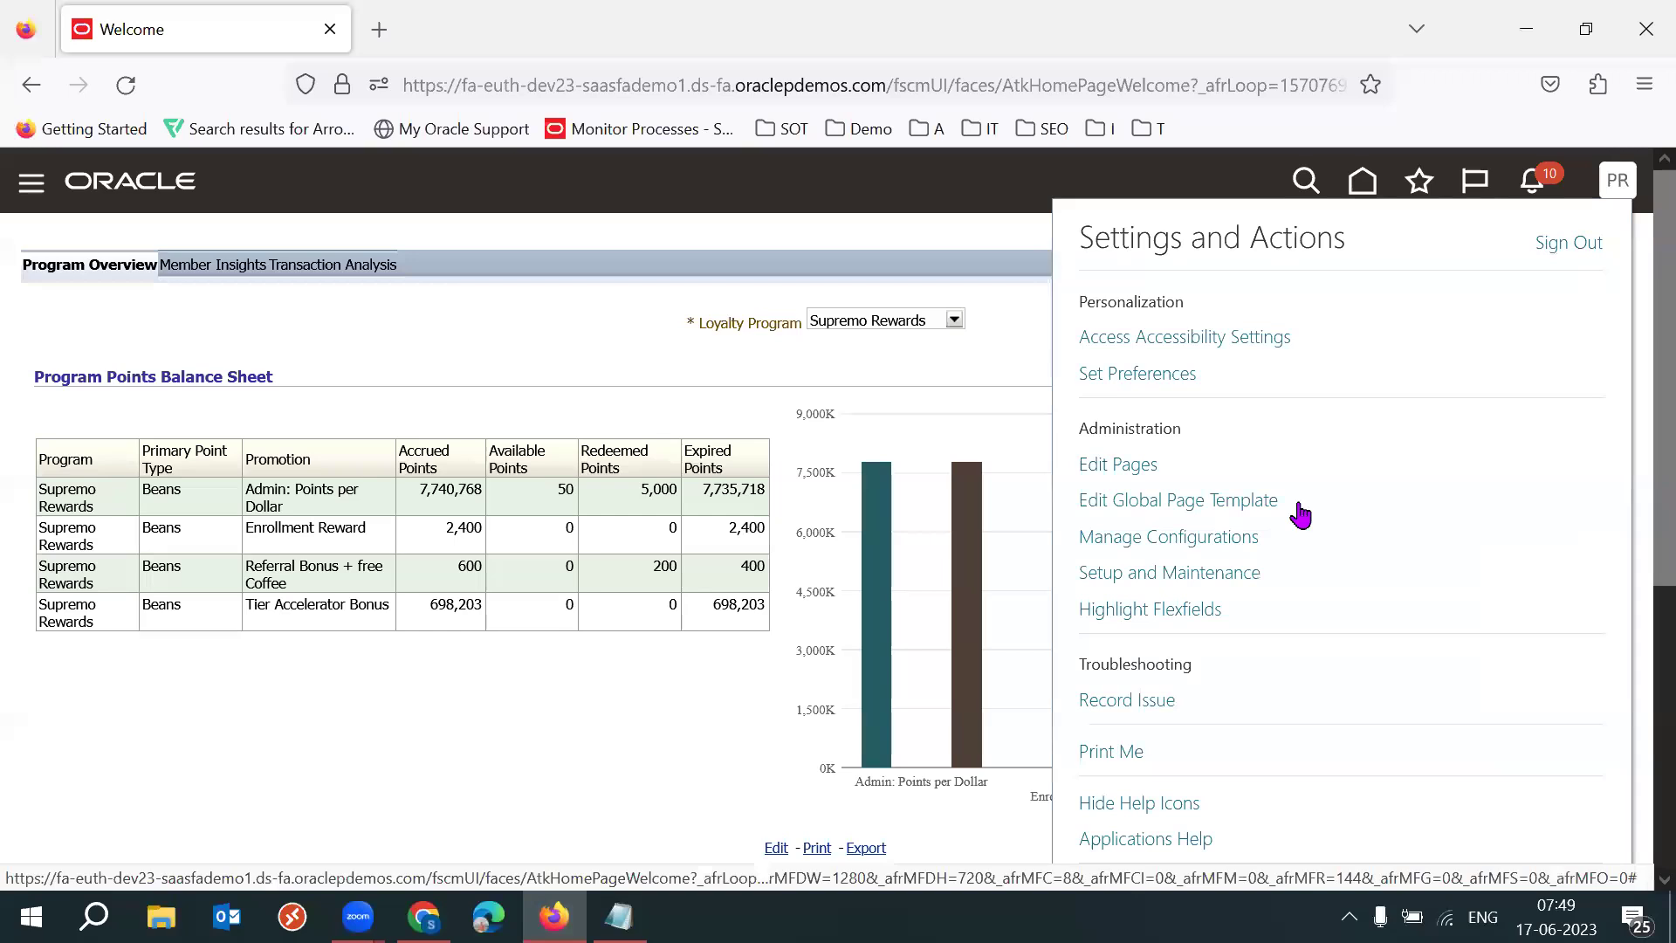
click(1118, 573)
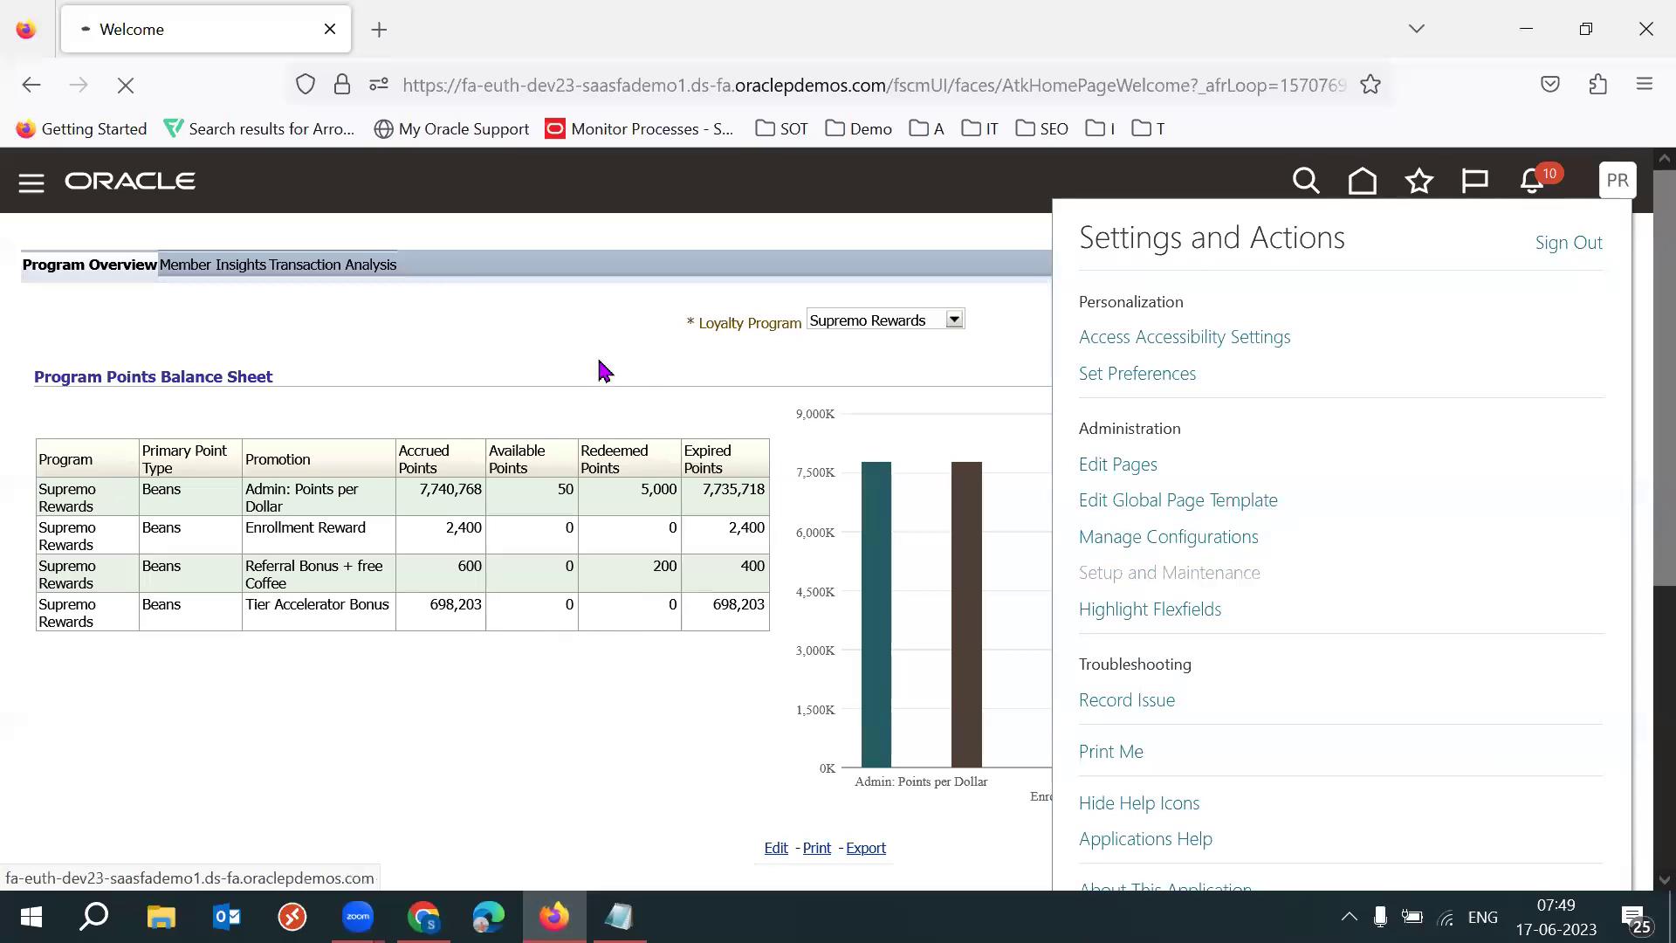
click(423, 917)
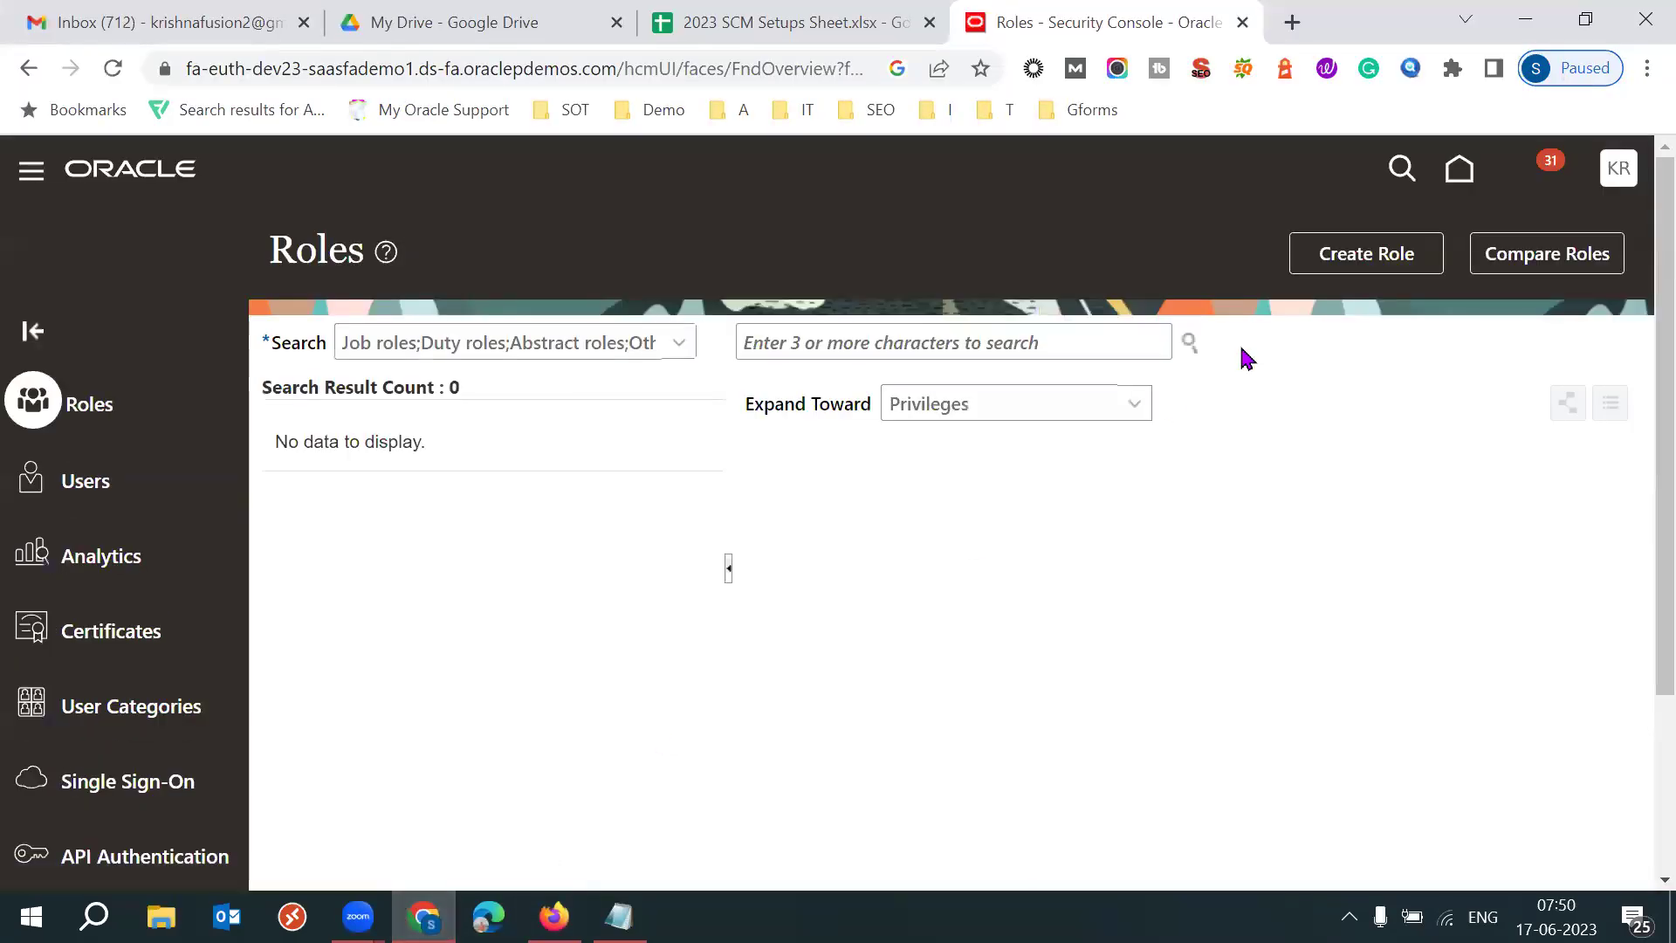
click(553, 917)
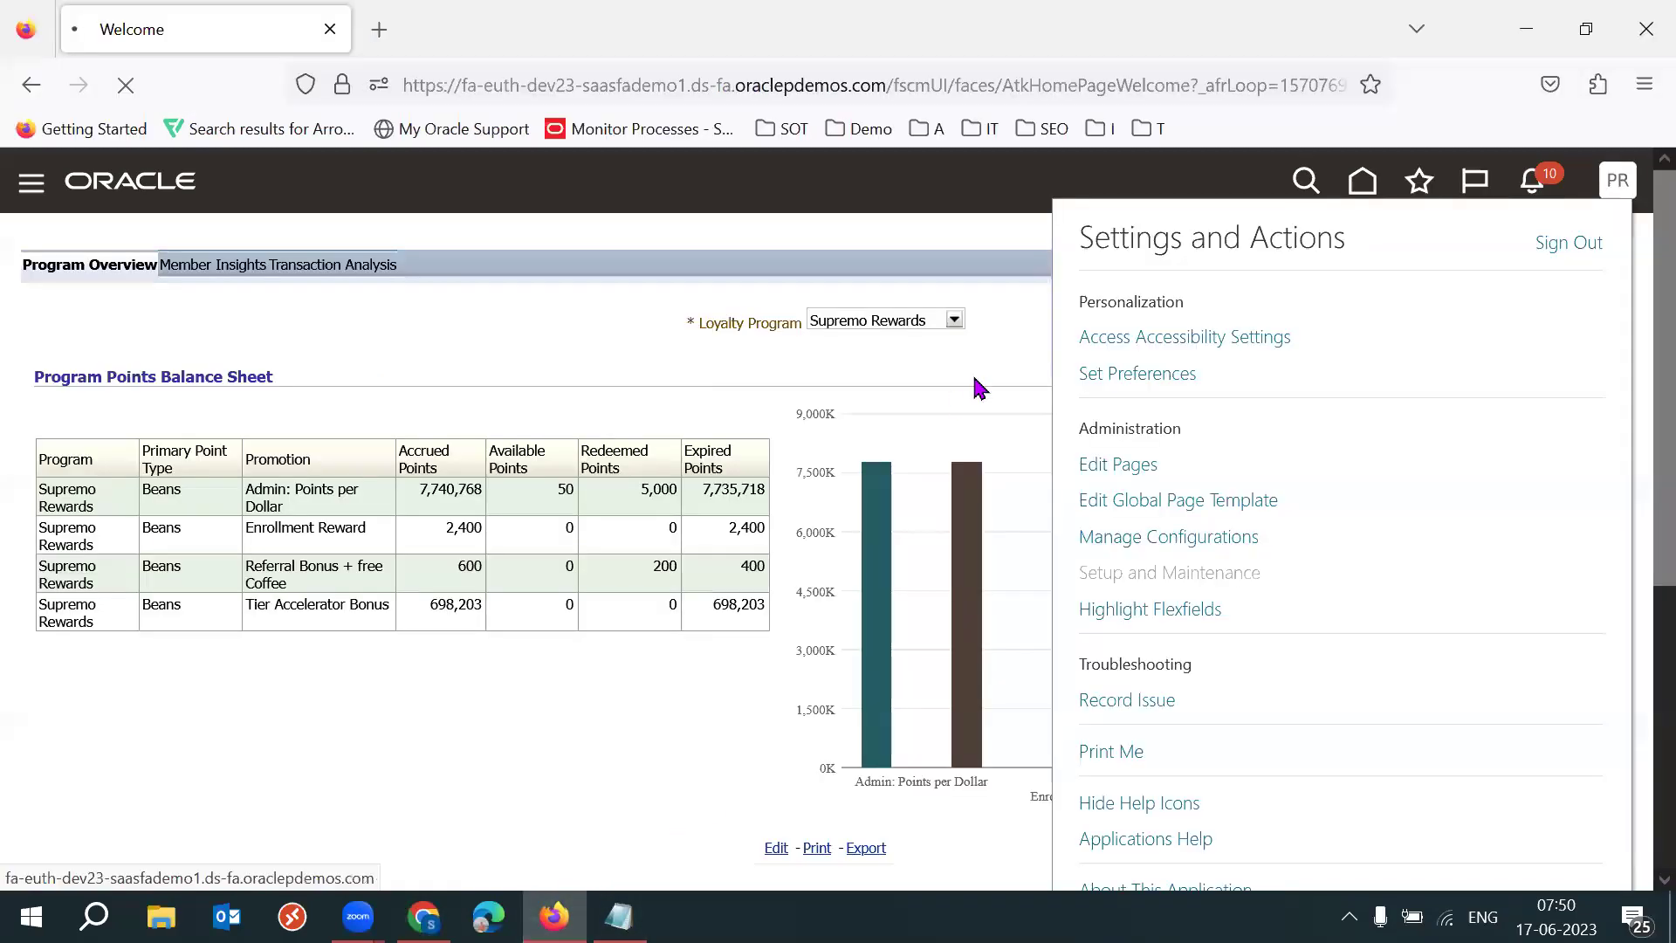
click(423, 917)
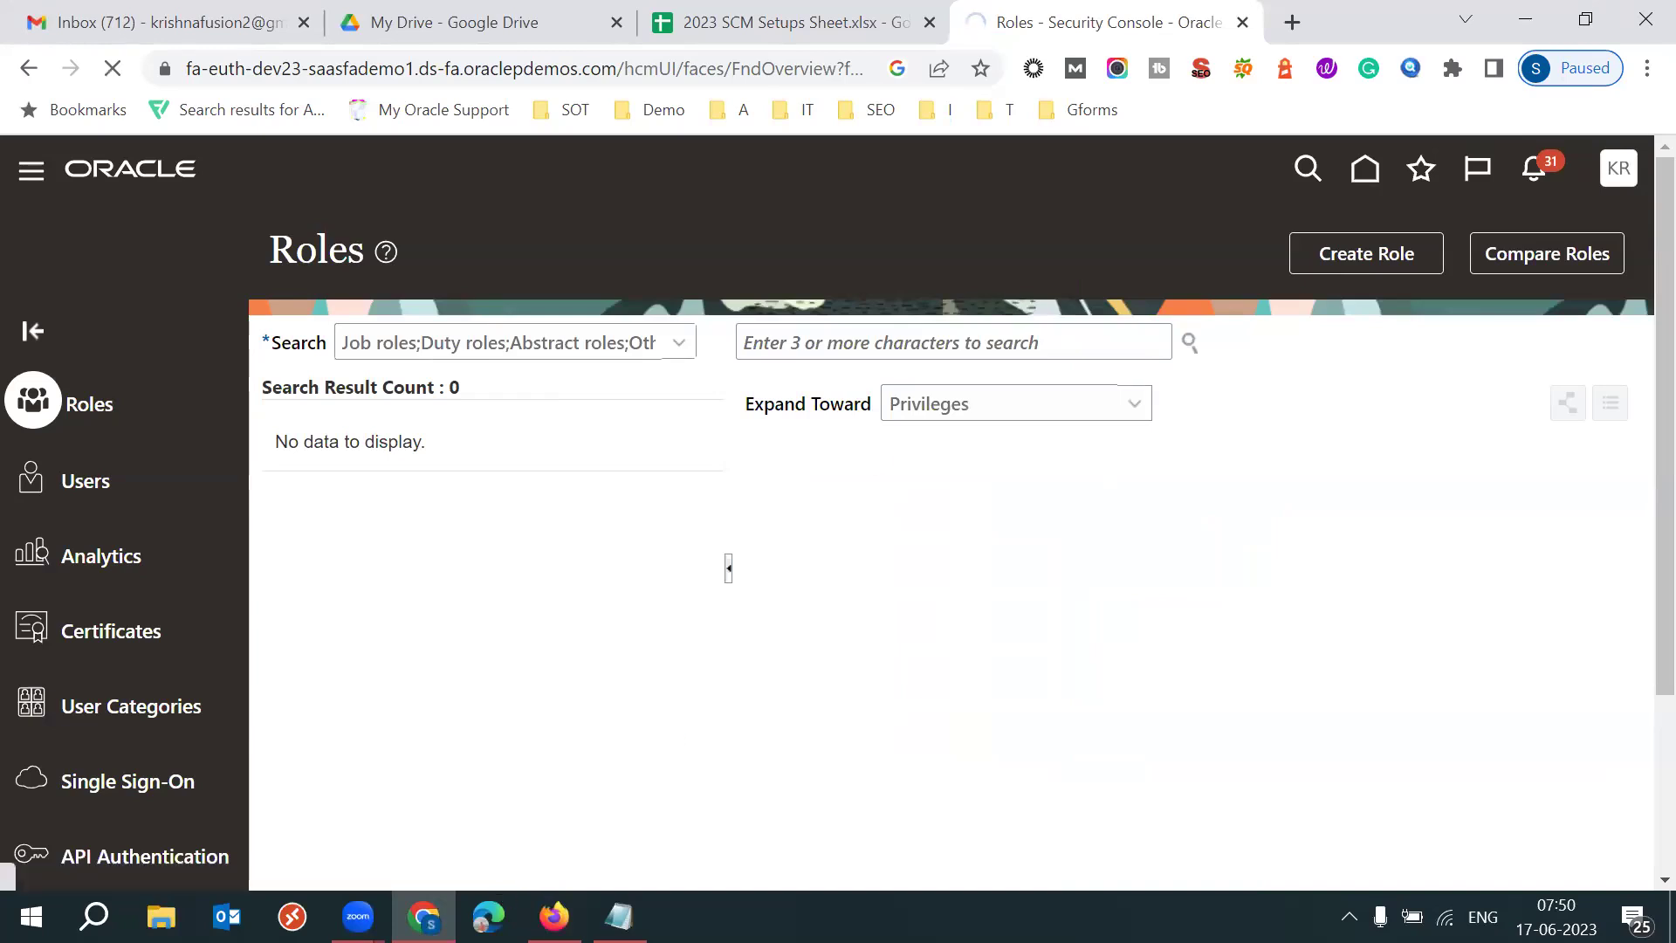
click(553, 916)
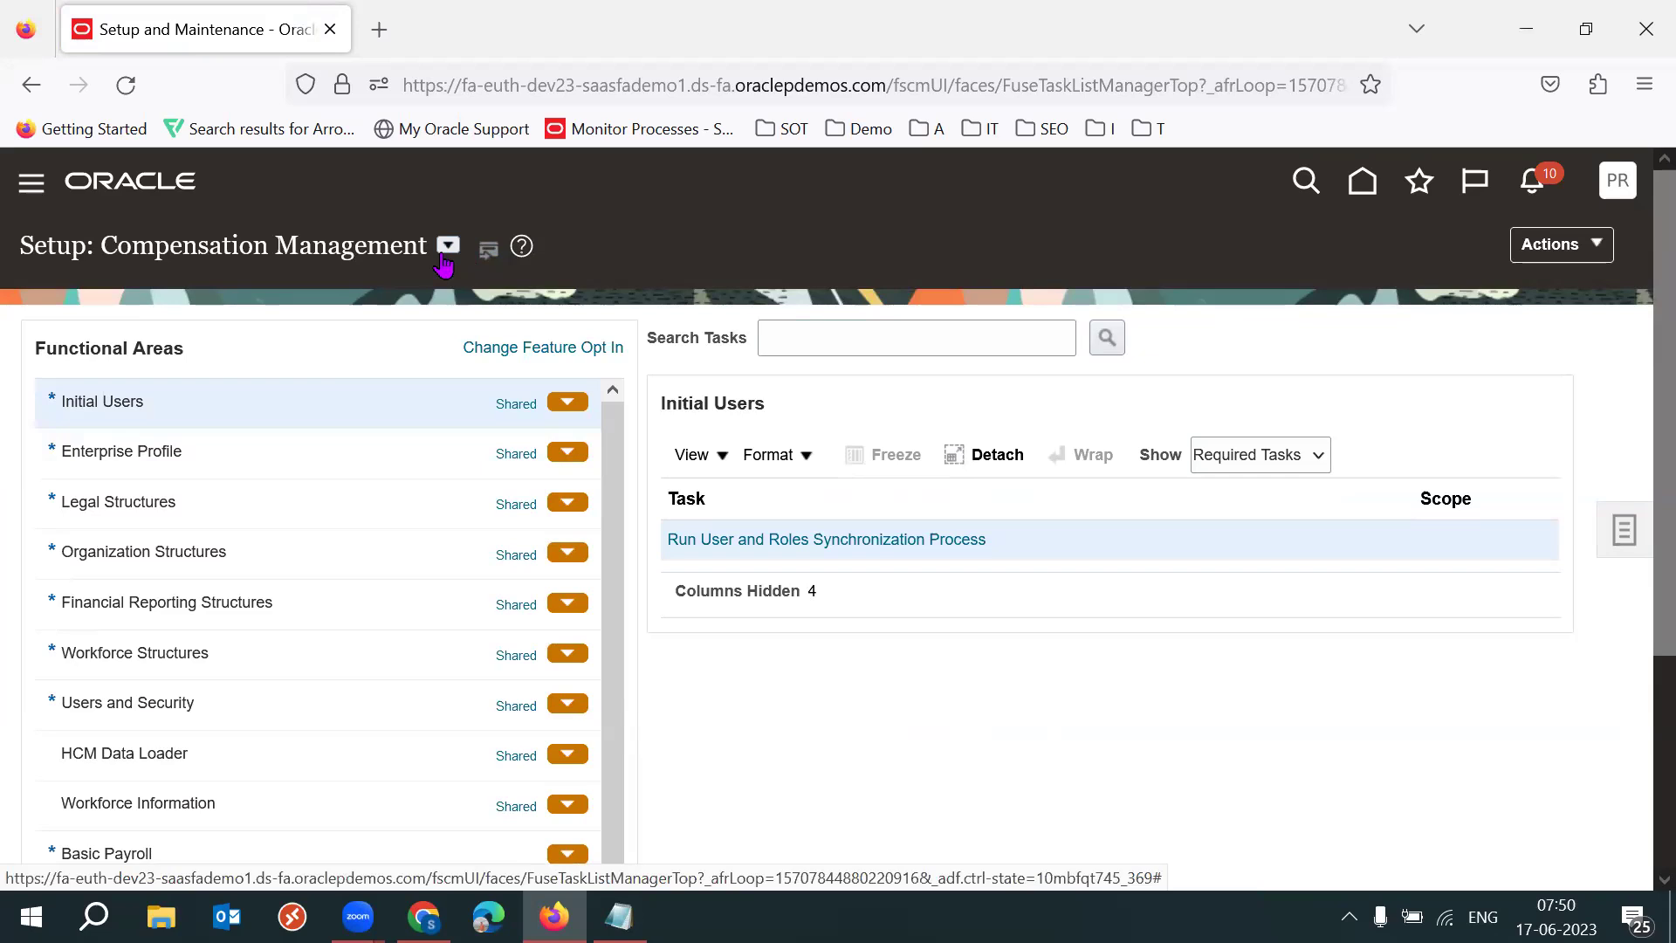
- Switch to Chrome and open Scheduled Processes from the Tools apps on the Oracle home page
key(alt+Tab)
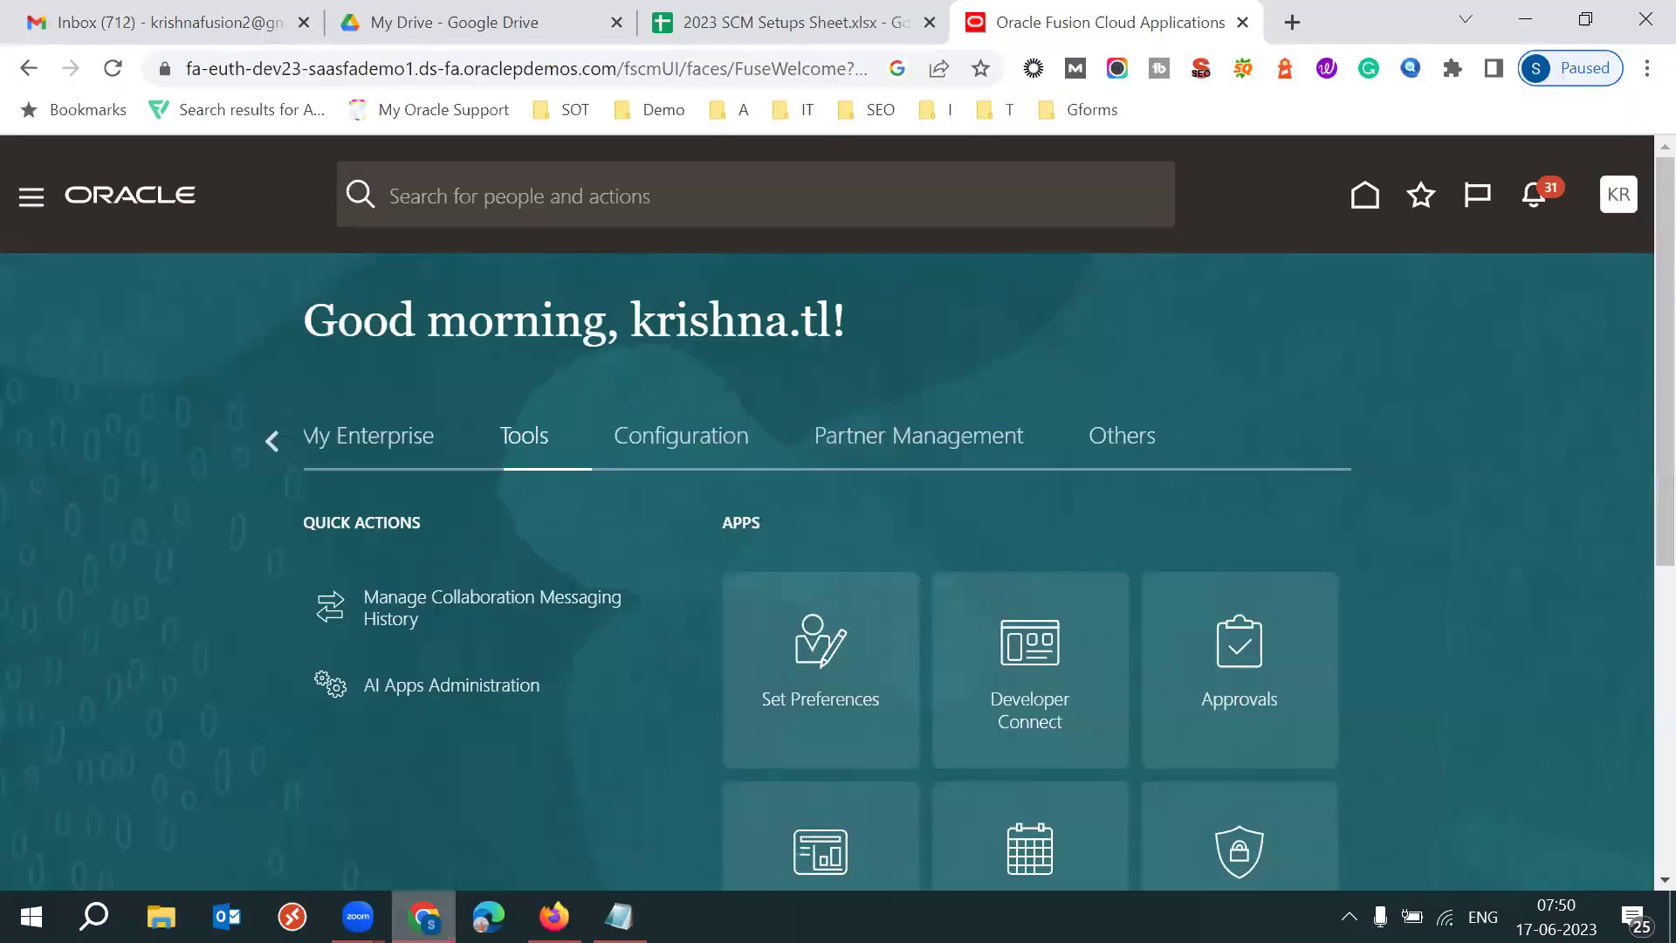
scroll(1640, 388, down, 3)
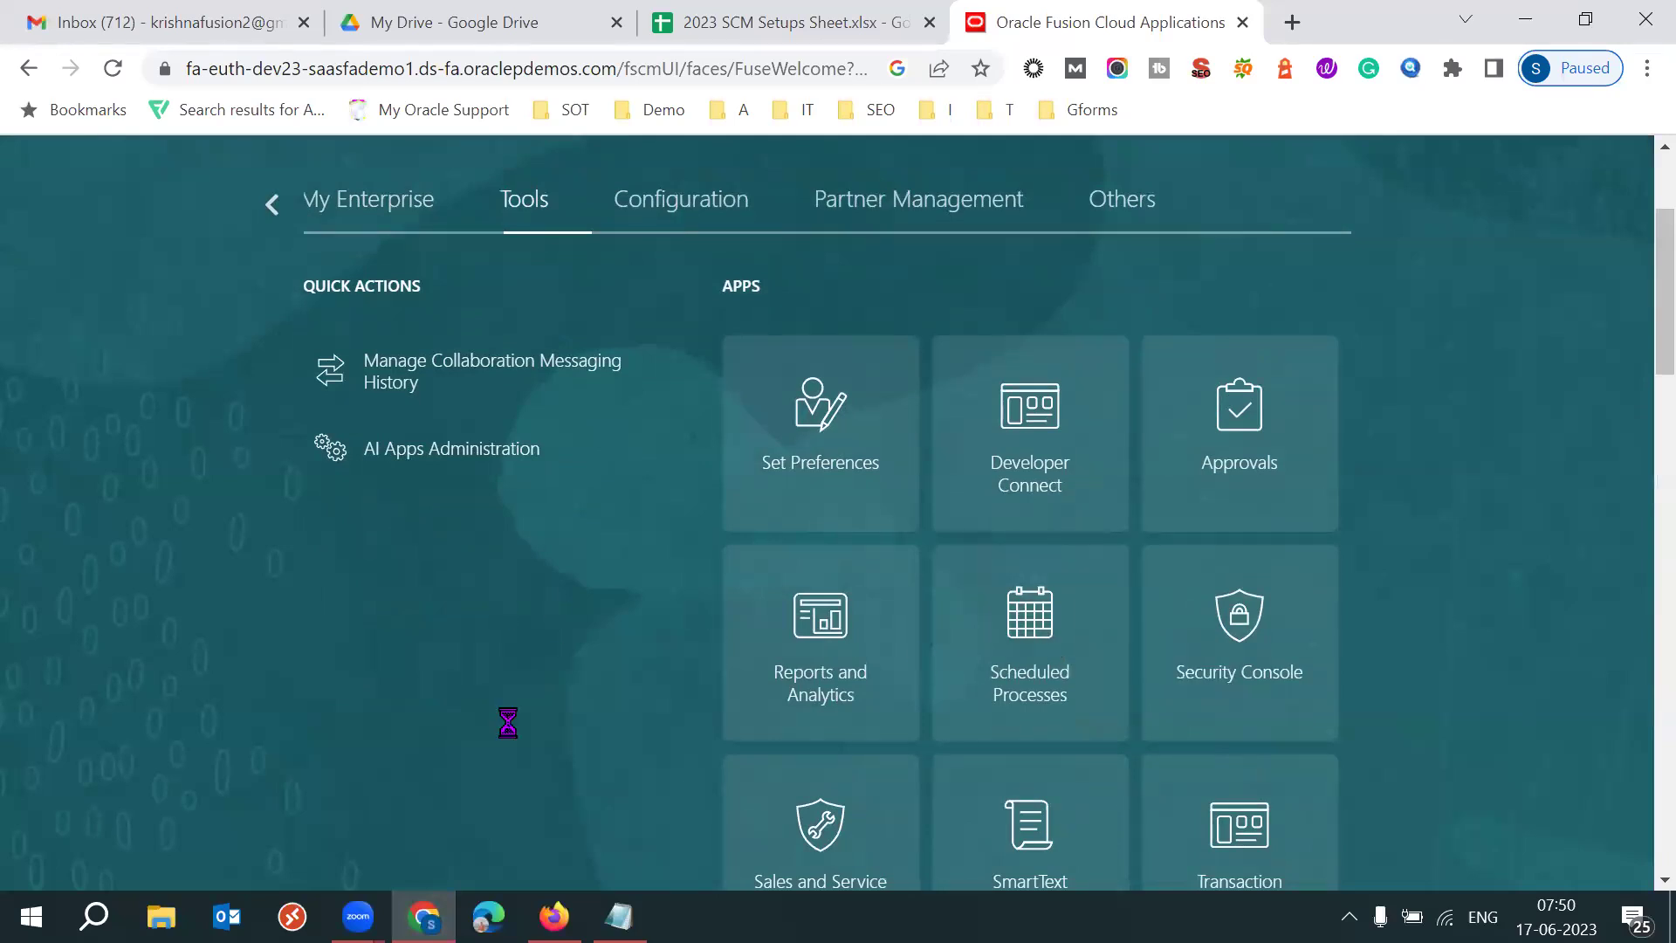
- In Firefox, switch the setup offering to Financials and open Manage Primary Ledgers under General Ledger
click(554, 916)
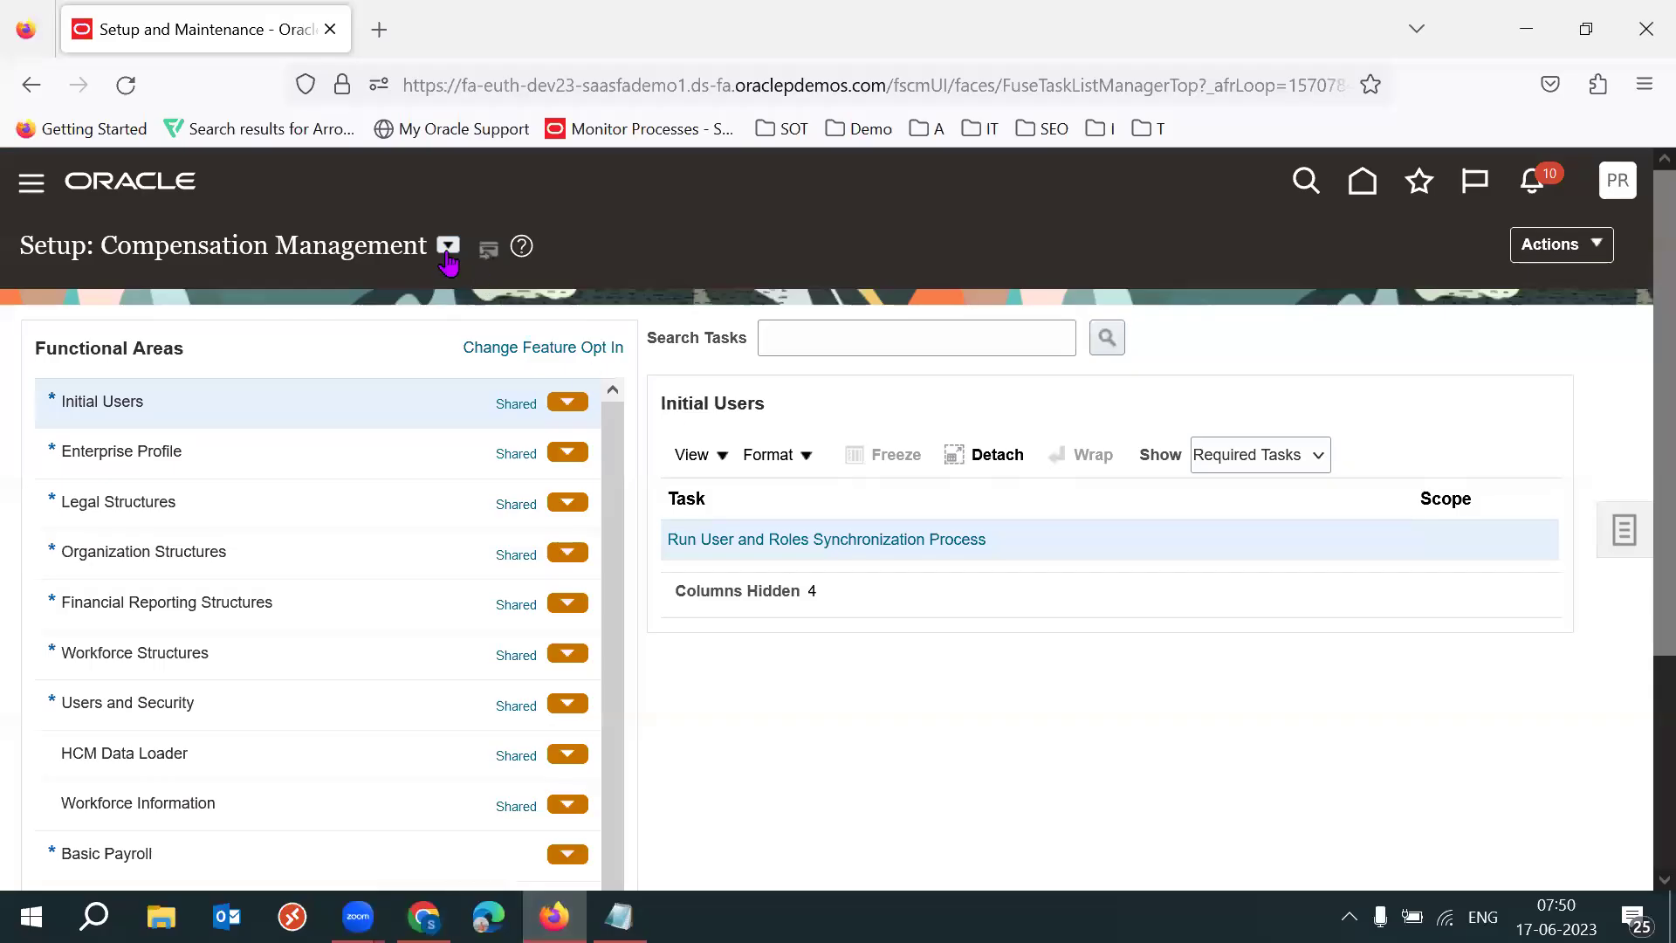
click(448, 246)
scroll(857, 344, down, 2)
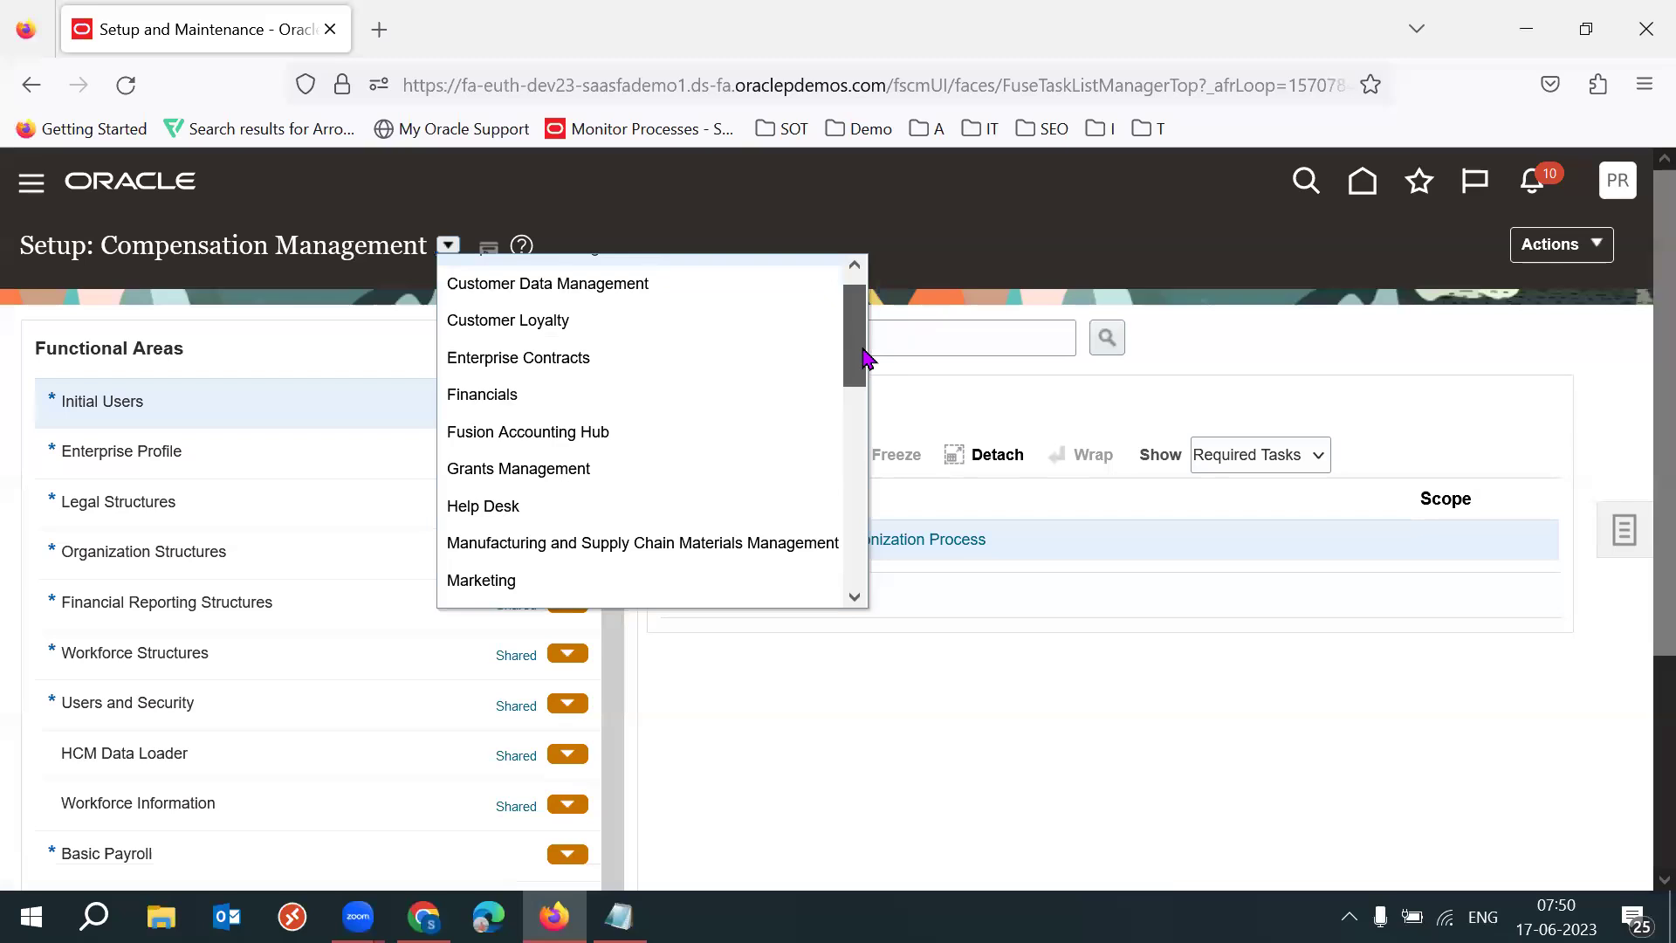
click(482, 348)
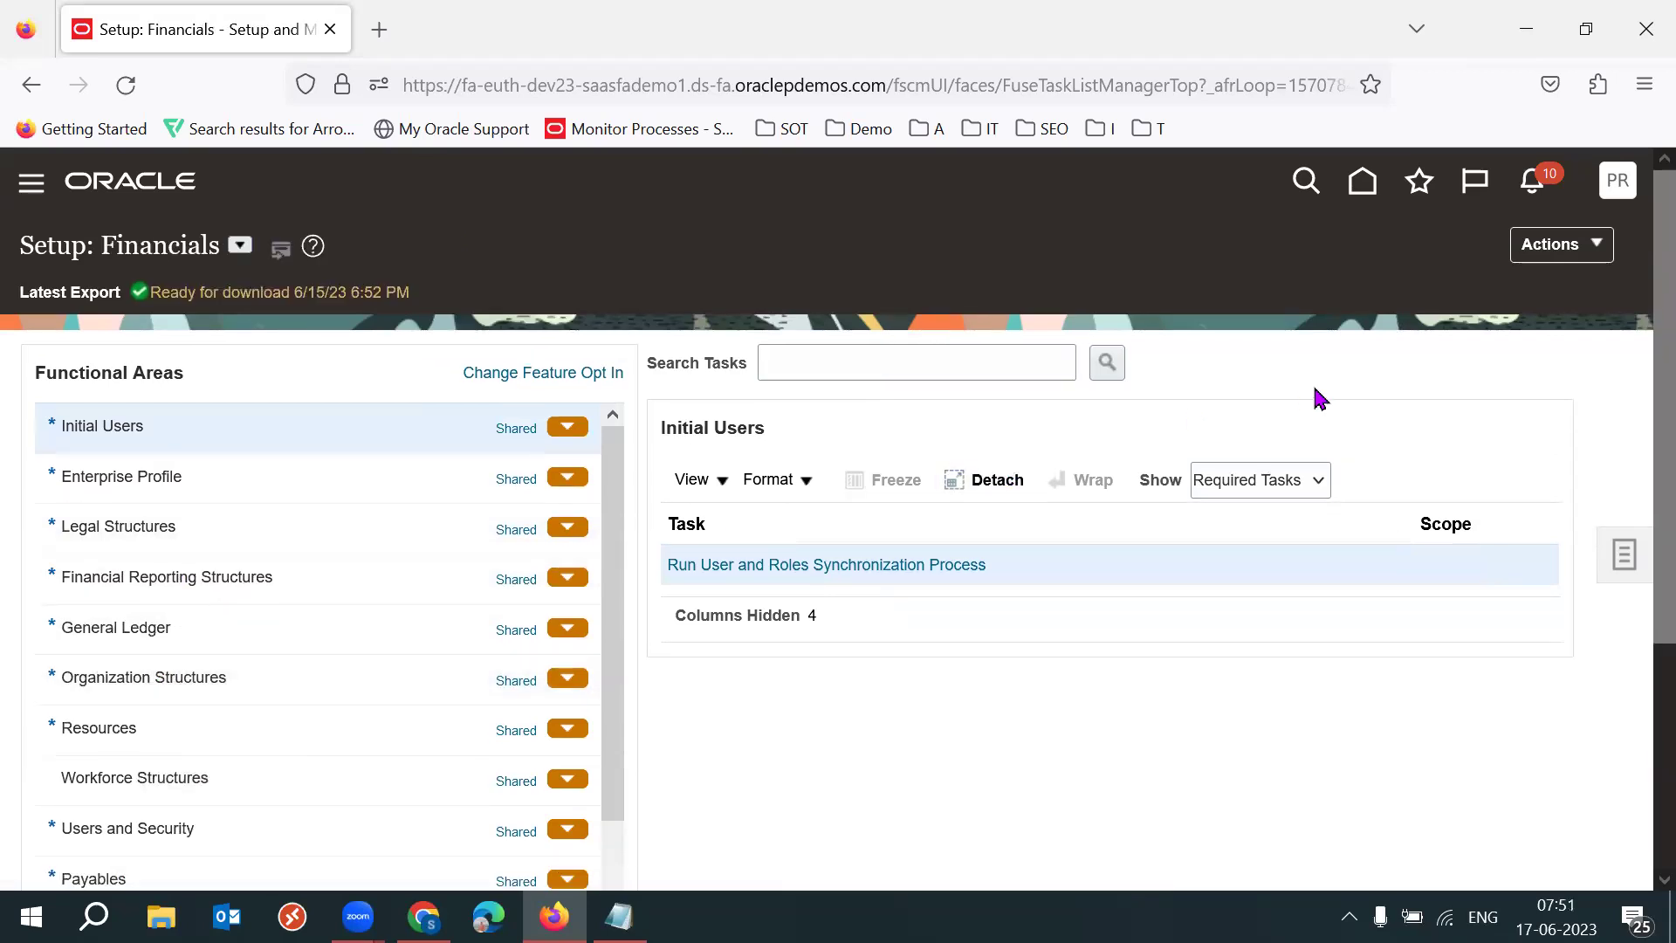
click(228, 631)
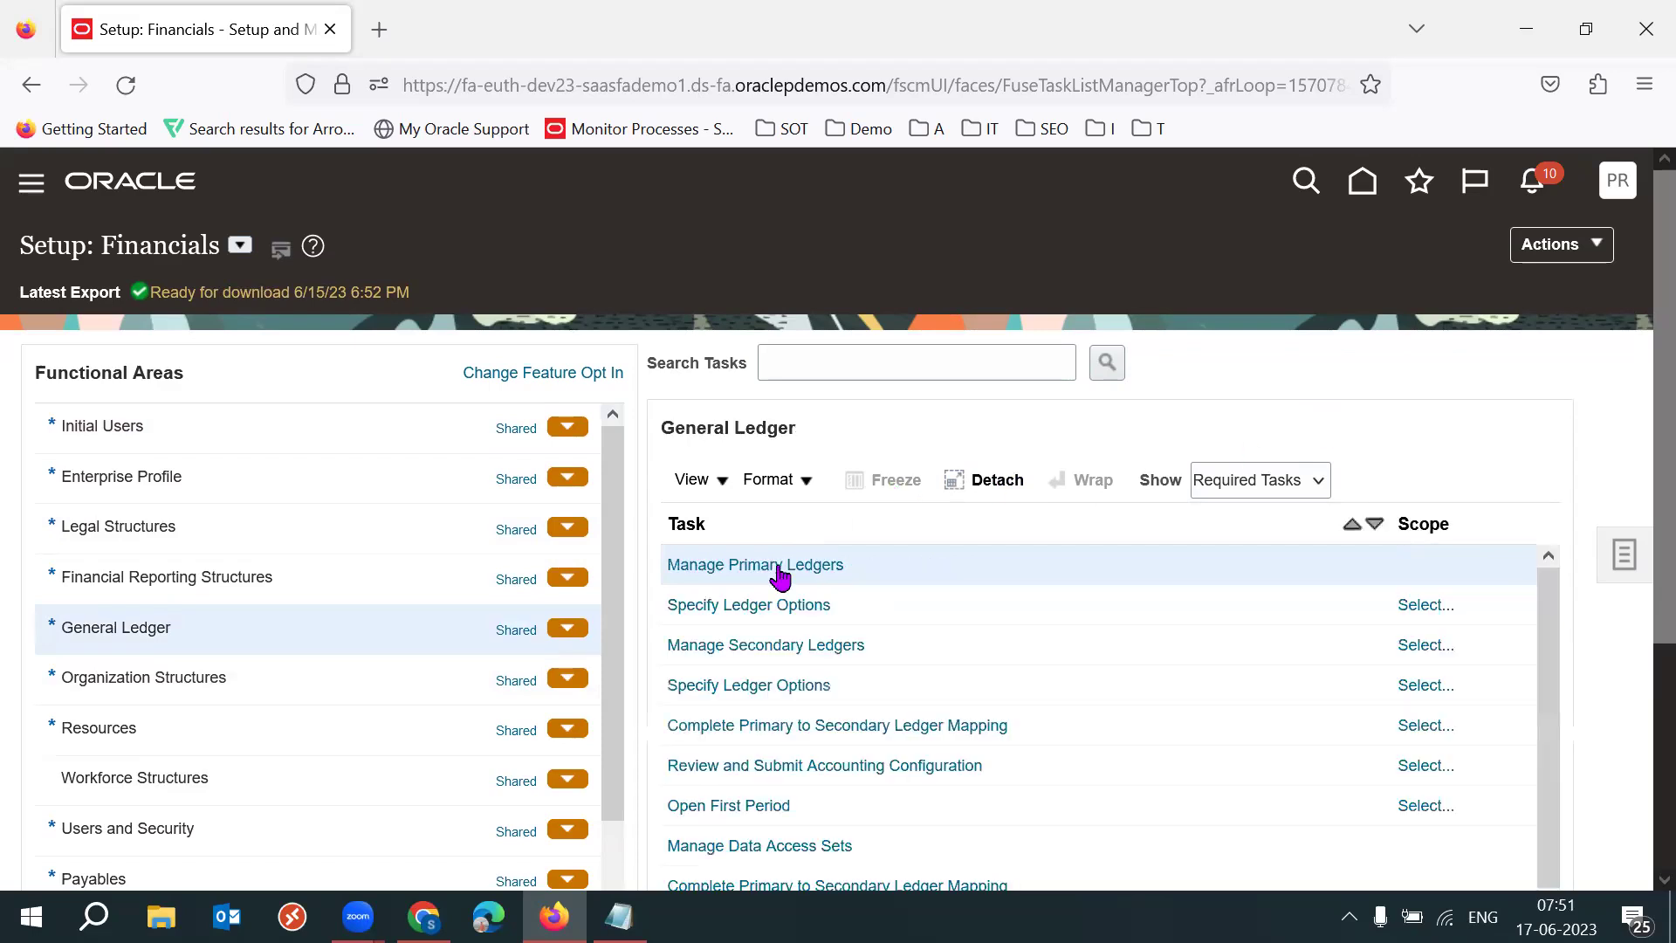
click(690, 568)
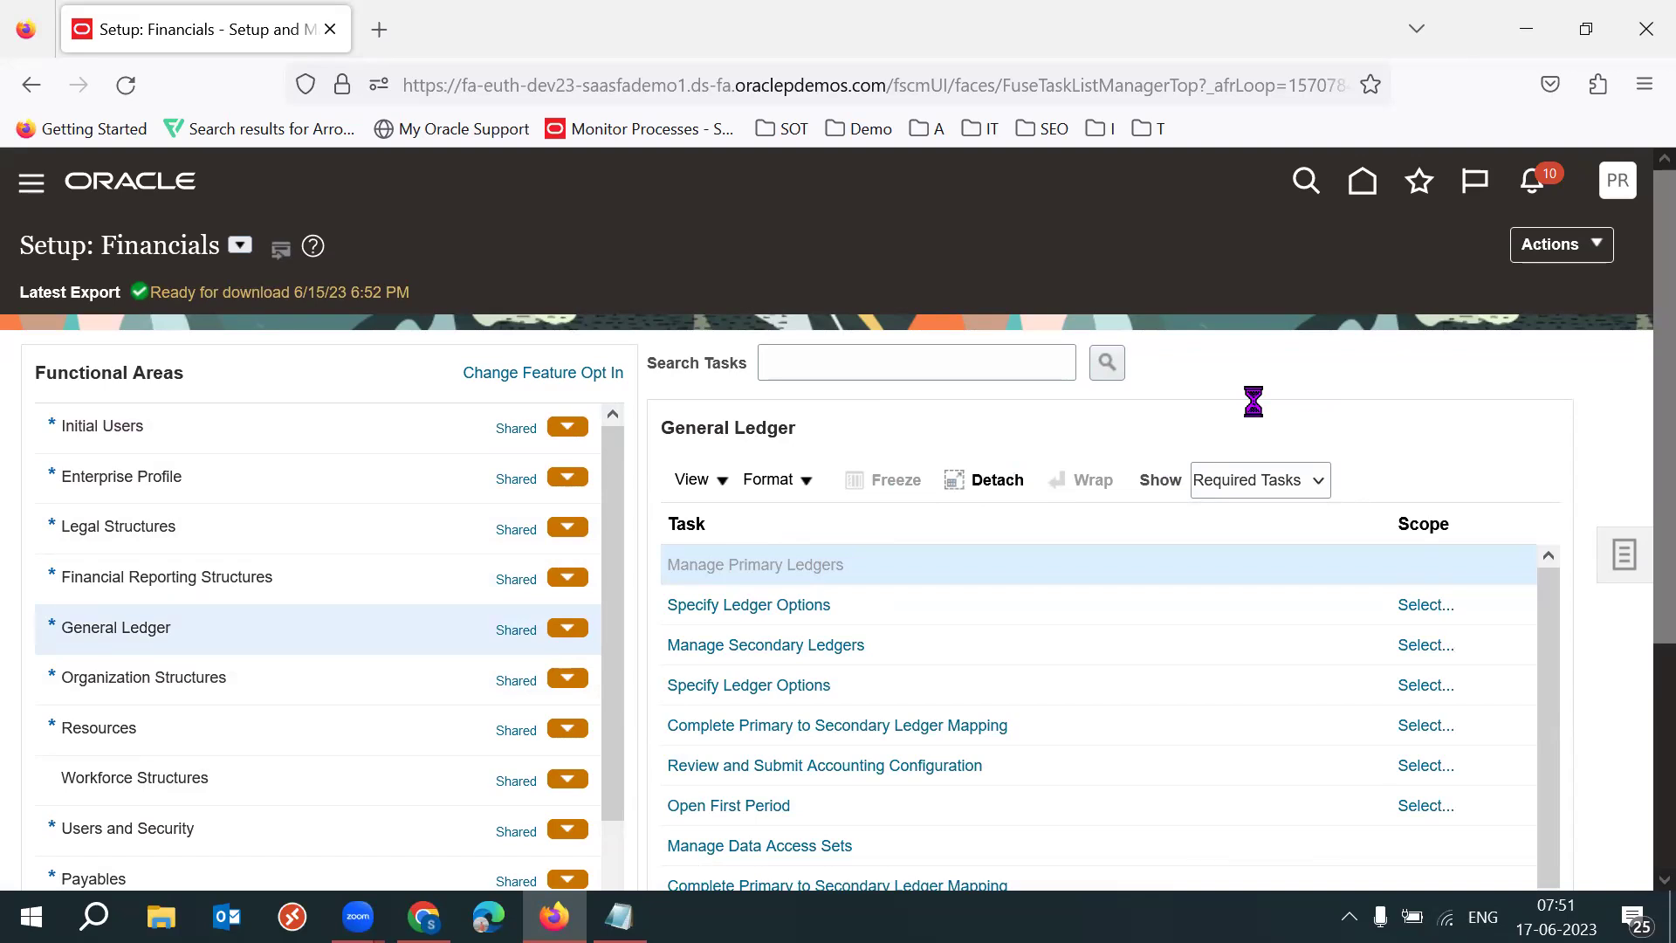
- Filter the primary ledgers by the description 53K and check the status of 53K IND Ledger
click(371, 395)
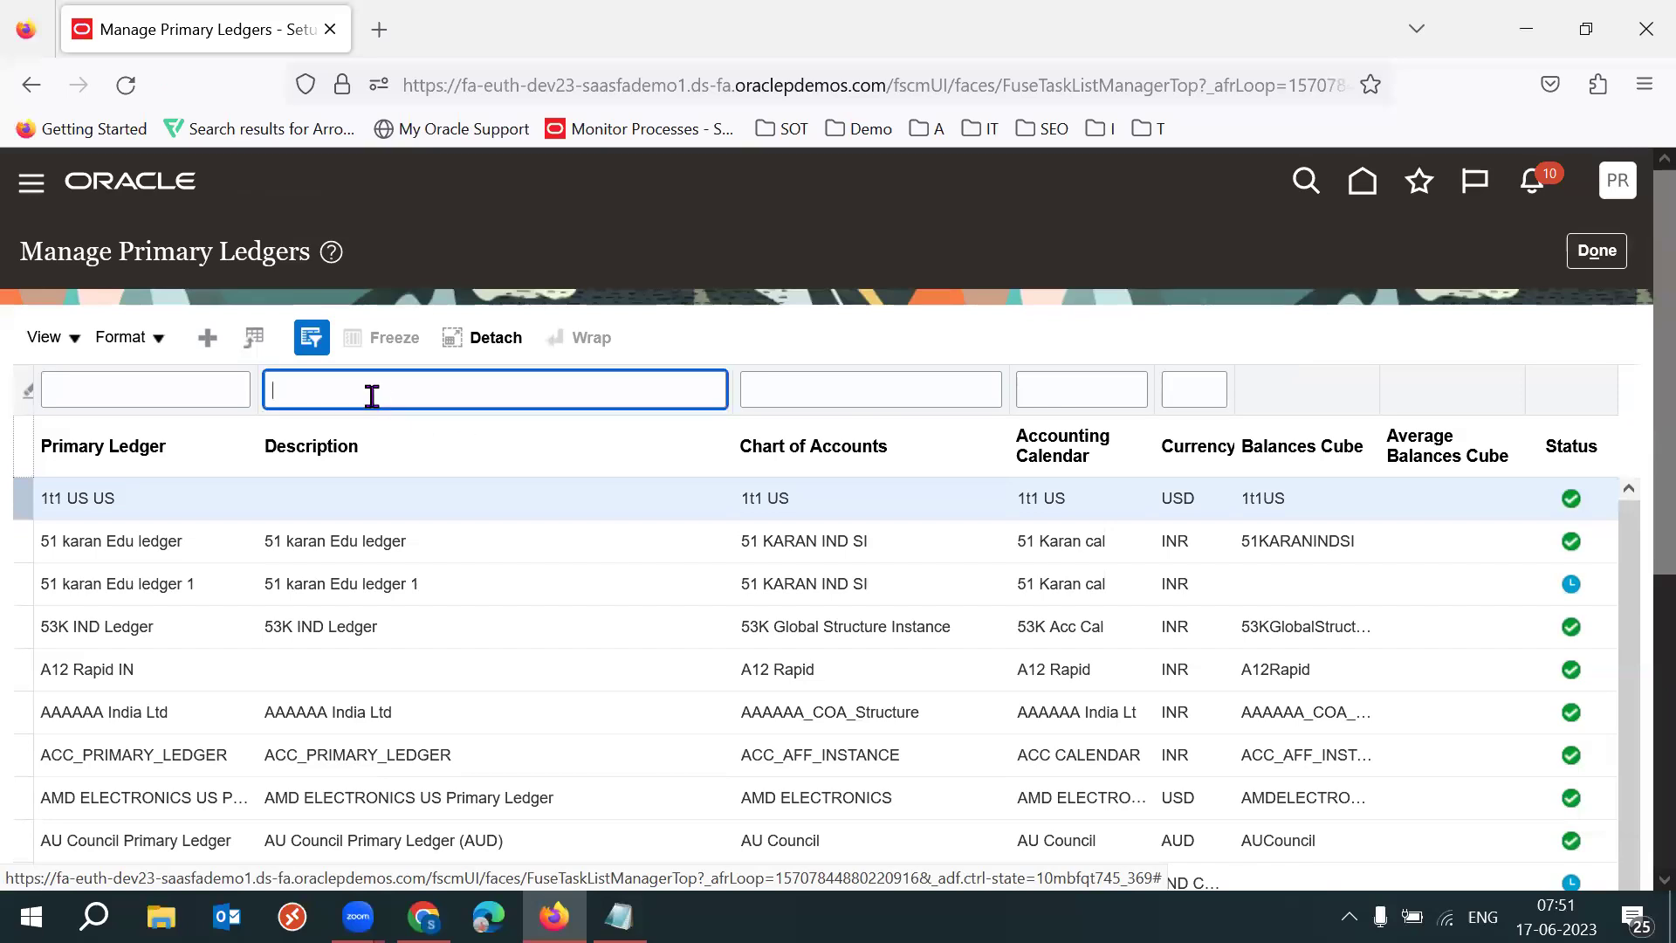
text(53K)
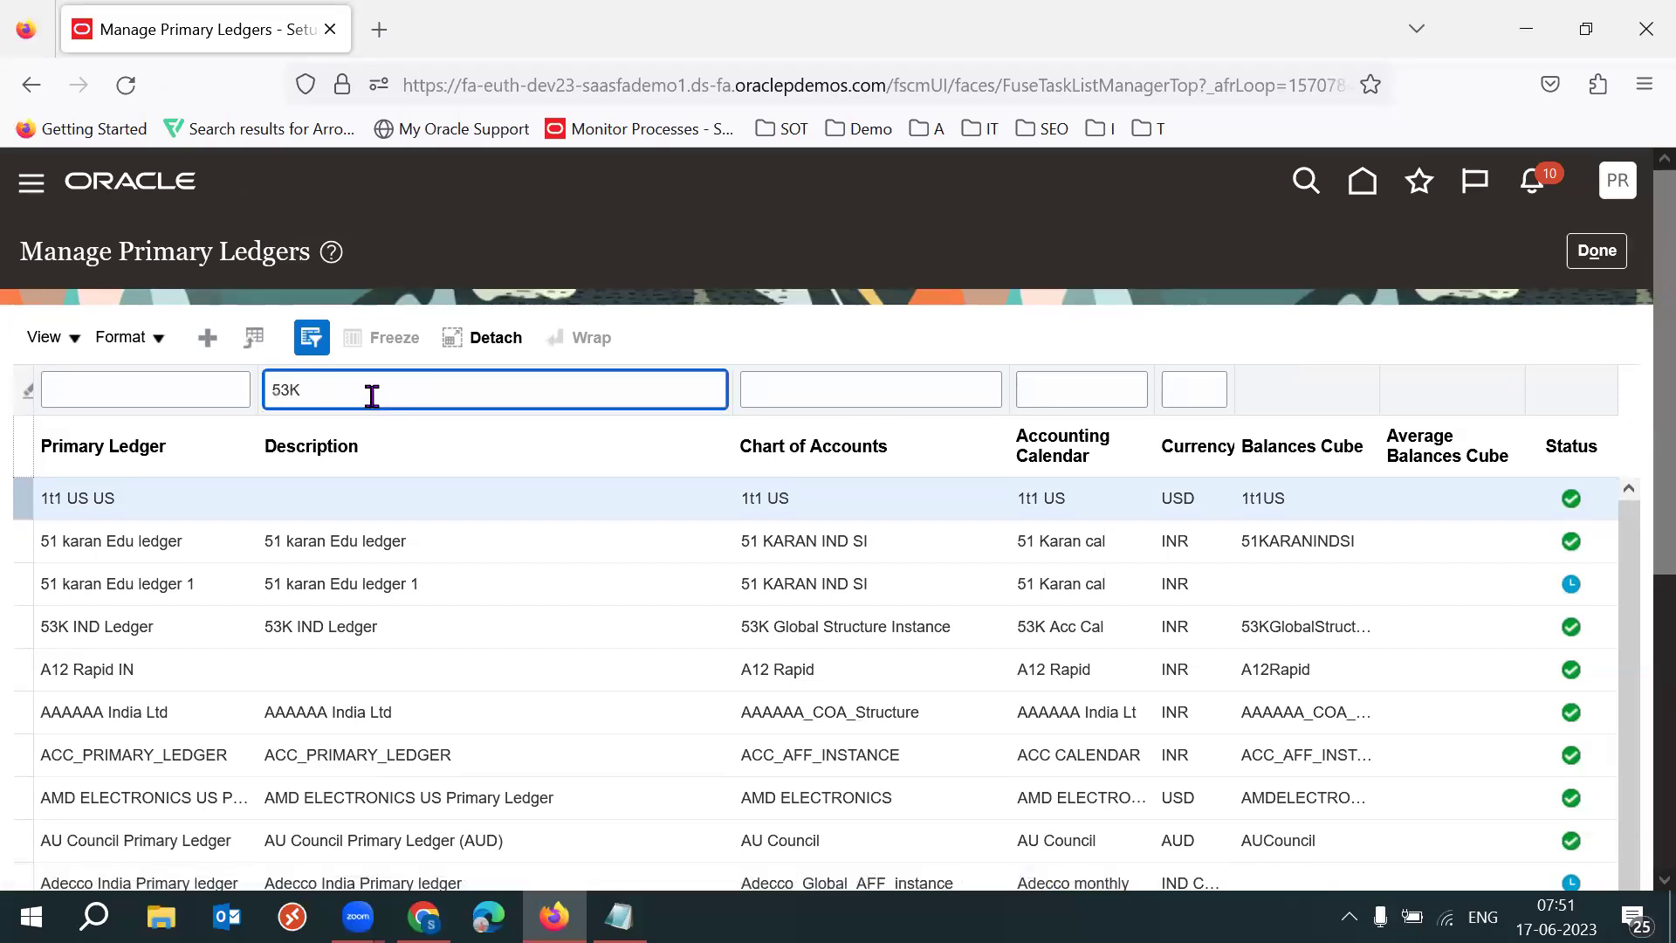
key(Return)
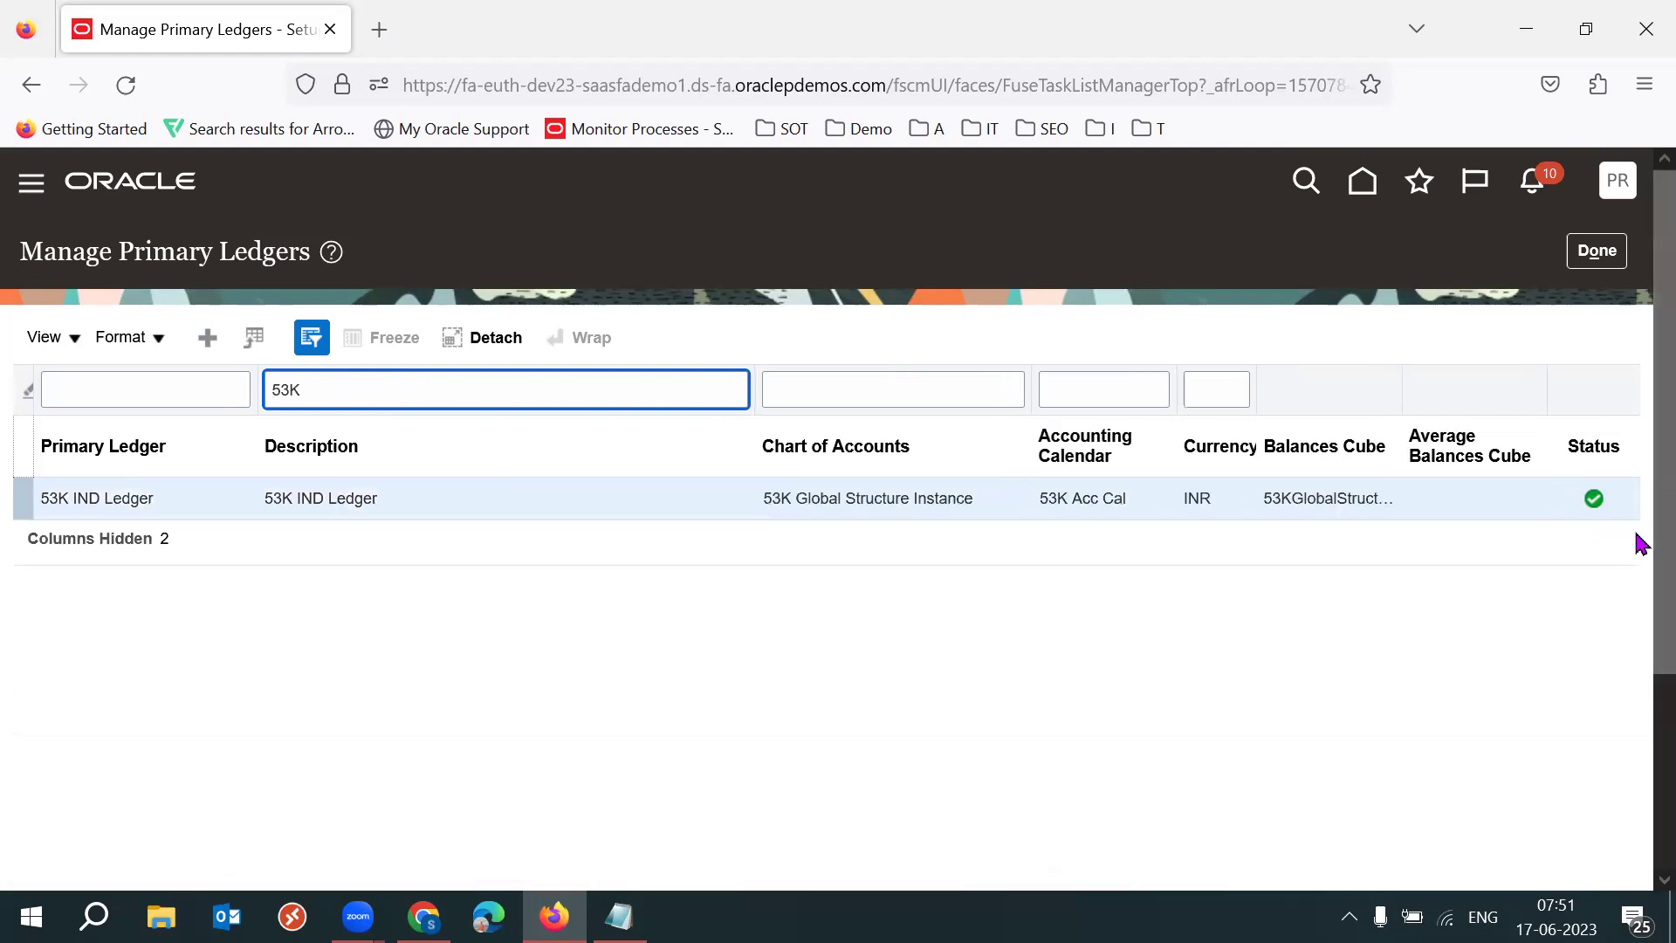
mouse_move(1602, 505)
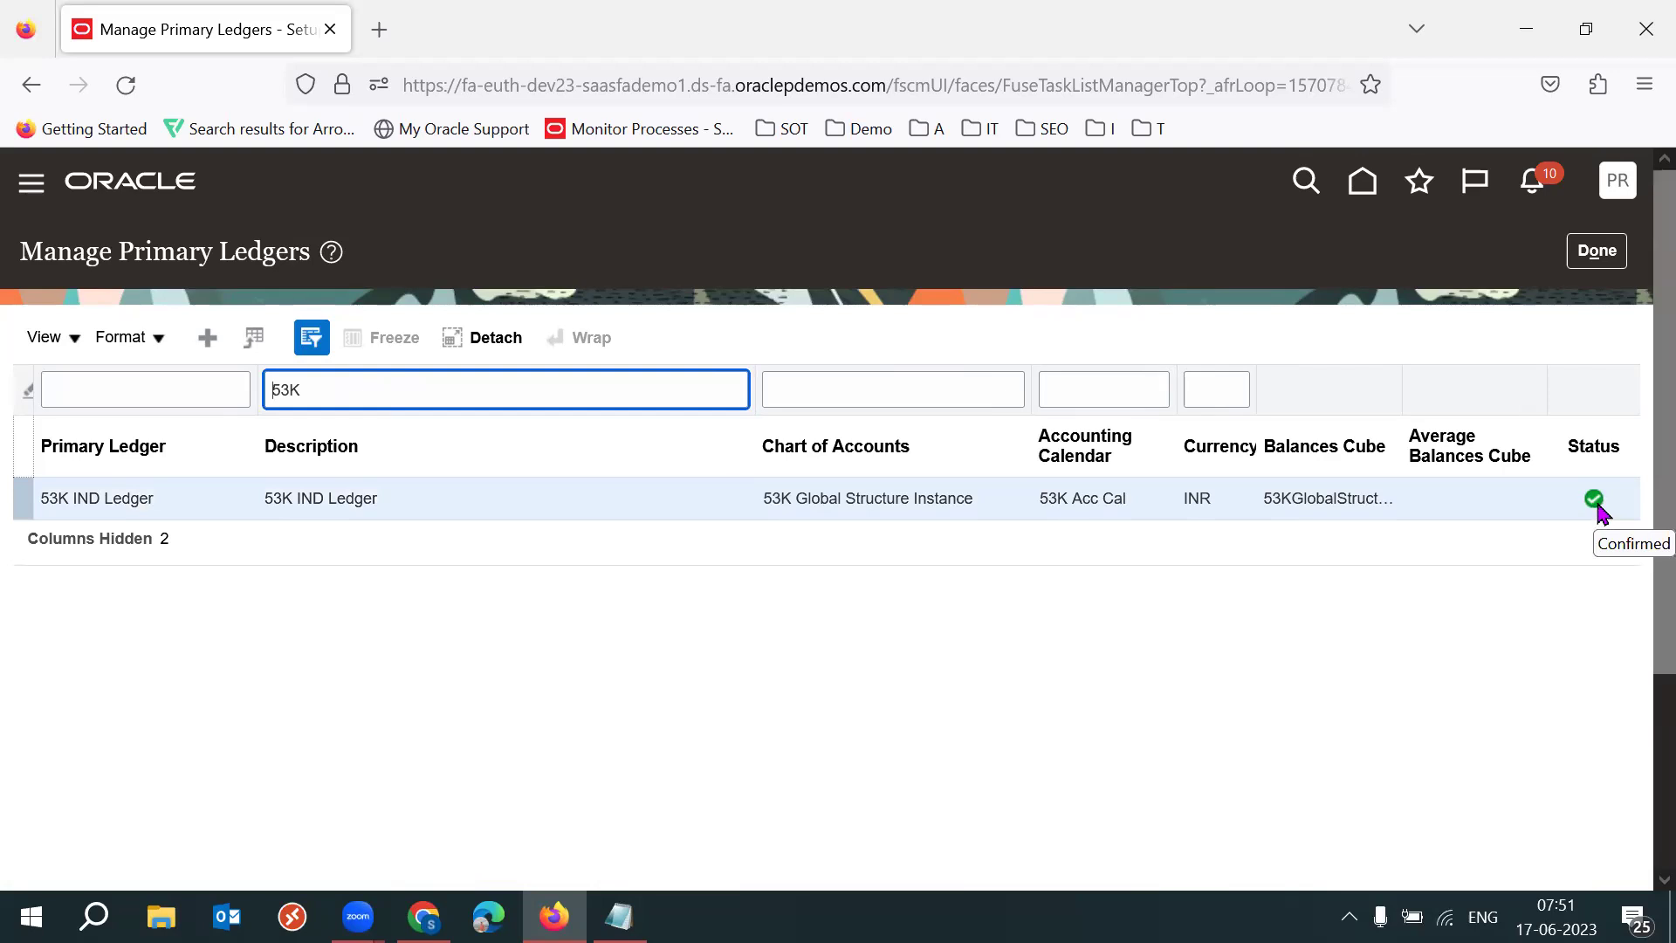
- Clear the description filter to list all primary ledgers and check the status of 51 karan Edu ledger 1
click(538, 394)
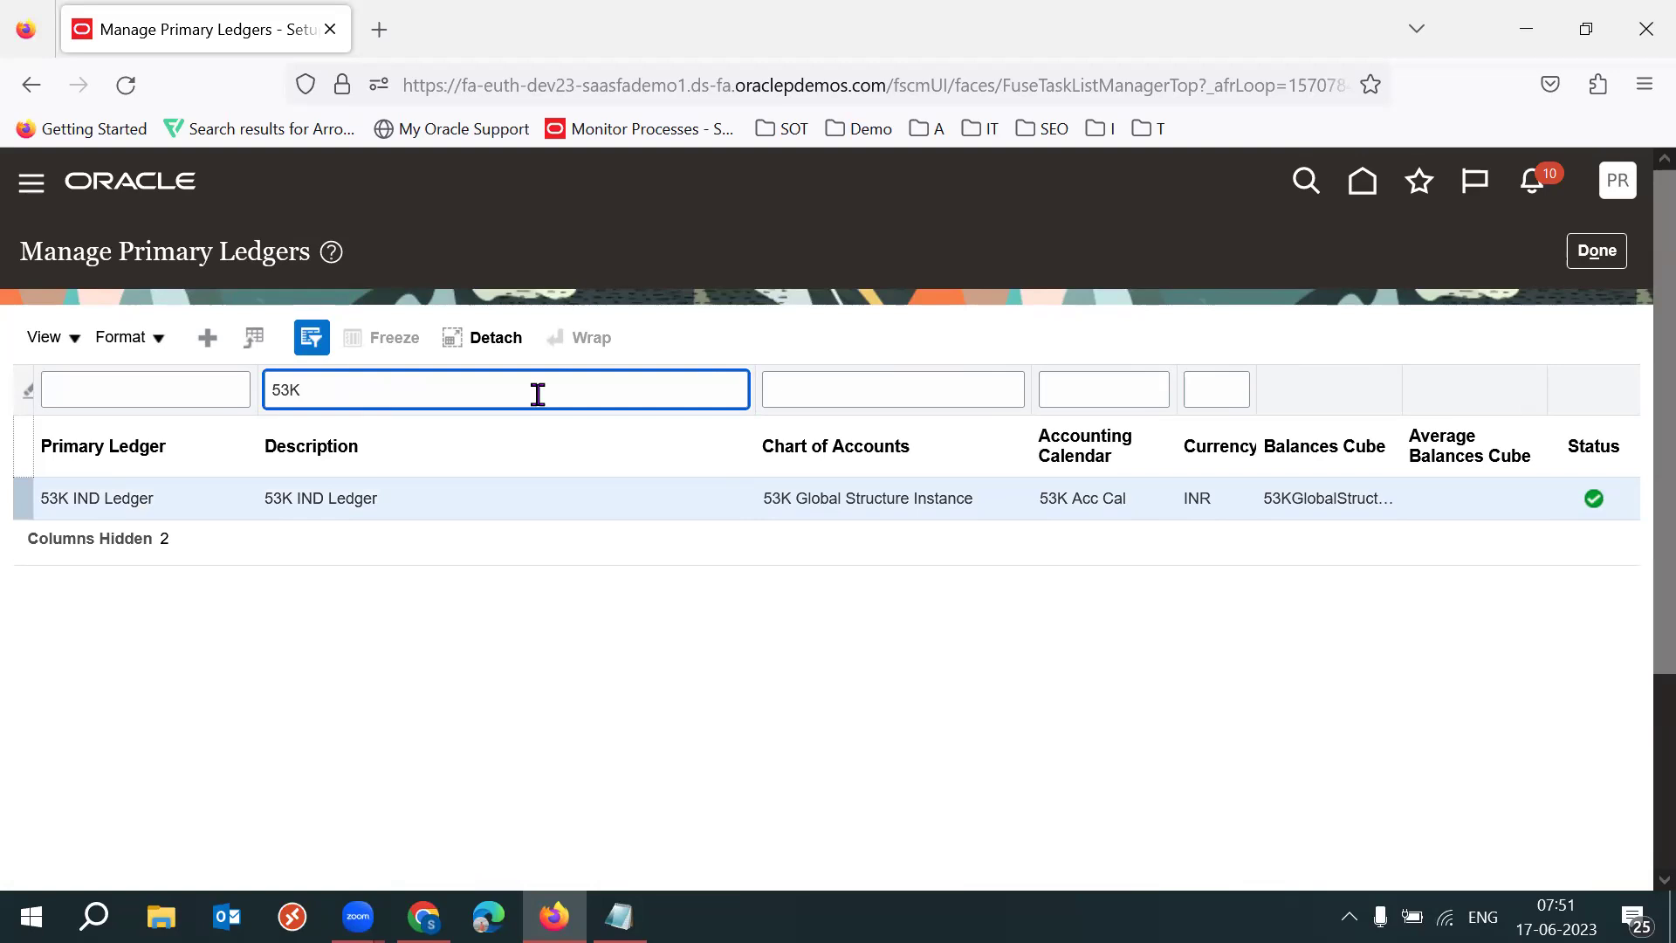
double_click(538, 395)
key(BackSpace)
key(Return)
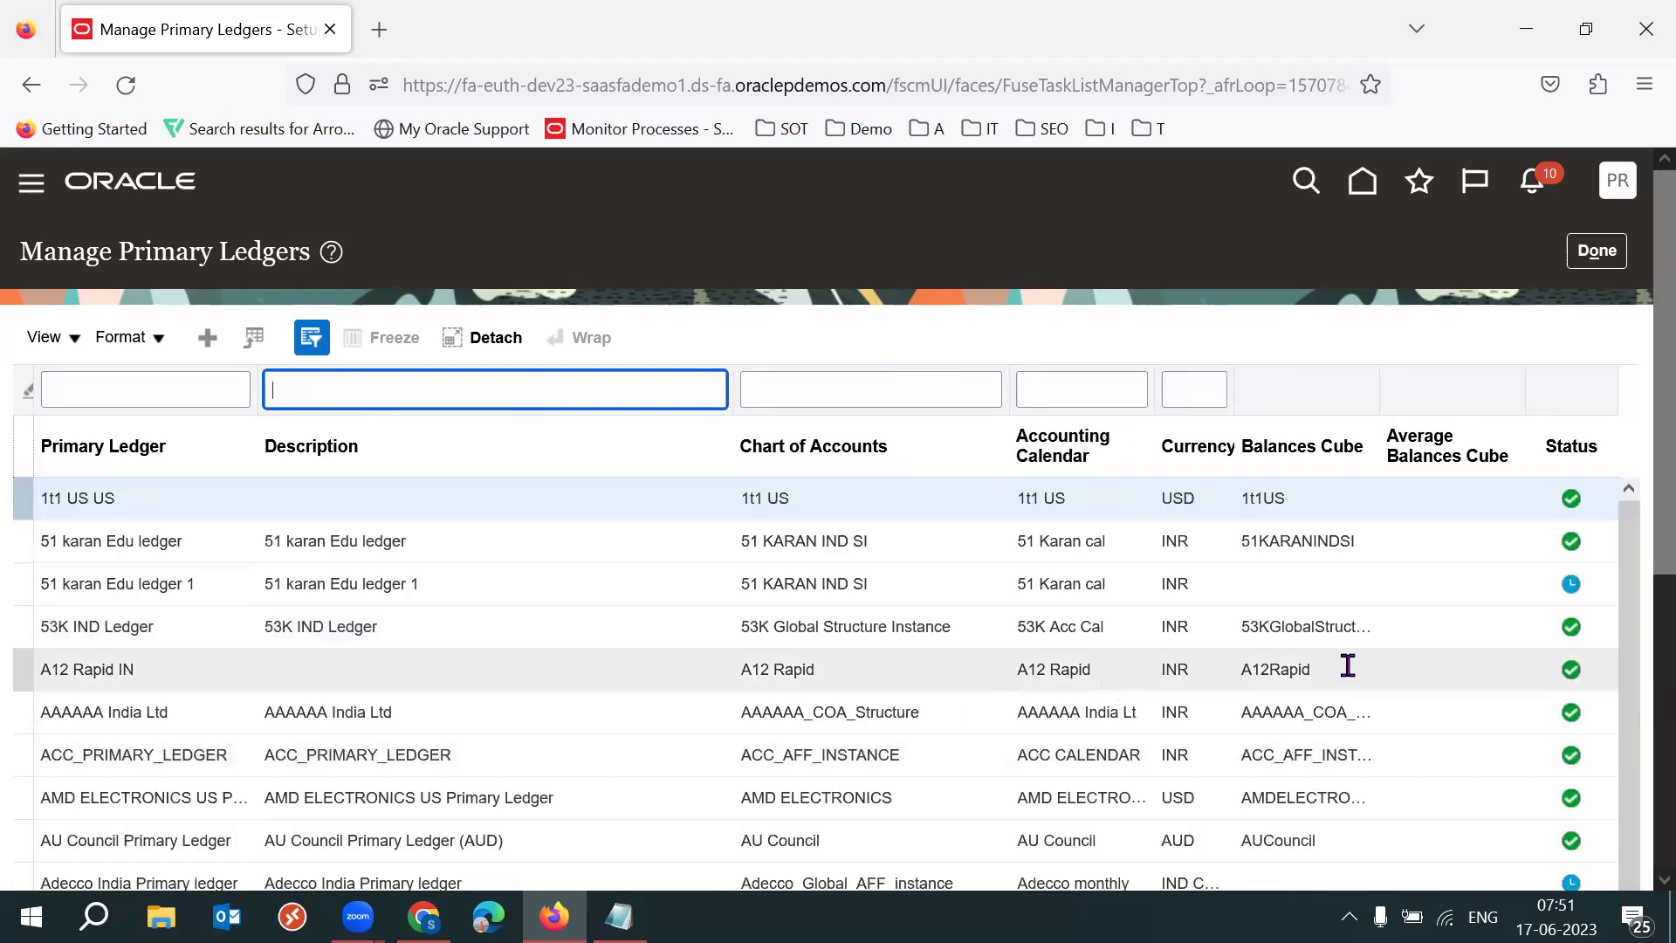
mouse_move(1567, 597)
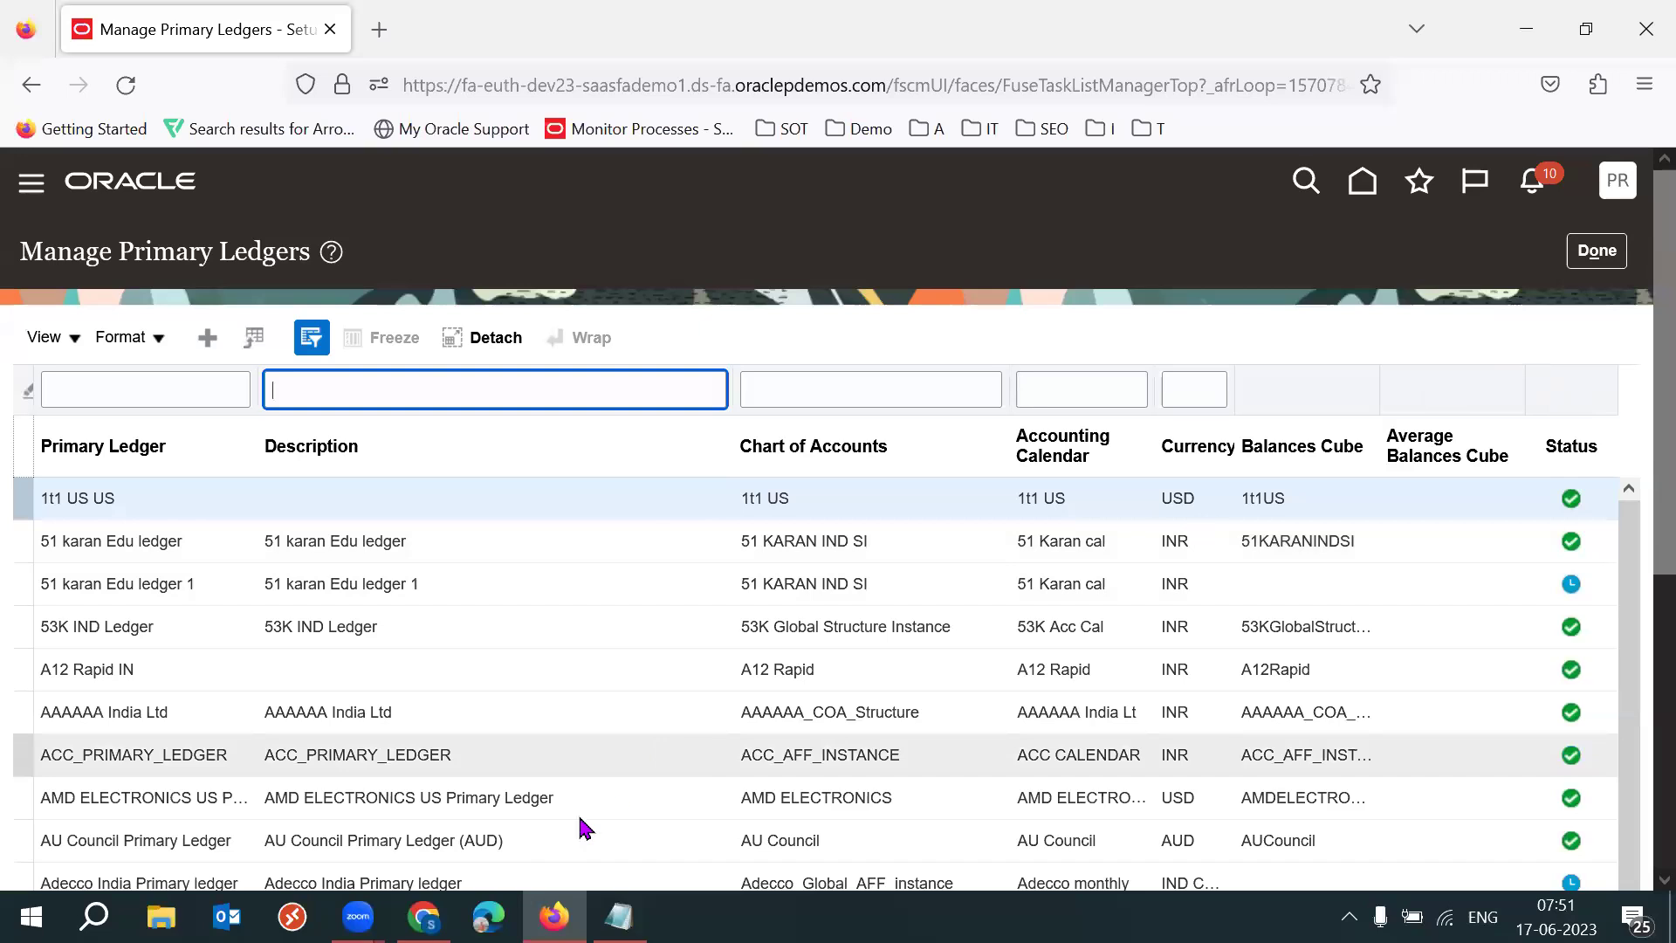
- Switch to Chrome, open the 2023 SCM Setups Sheet and go through the setup steps from Business Unit down to Locators
mouse_move(424, 917)
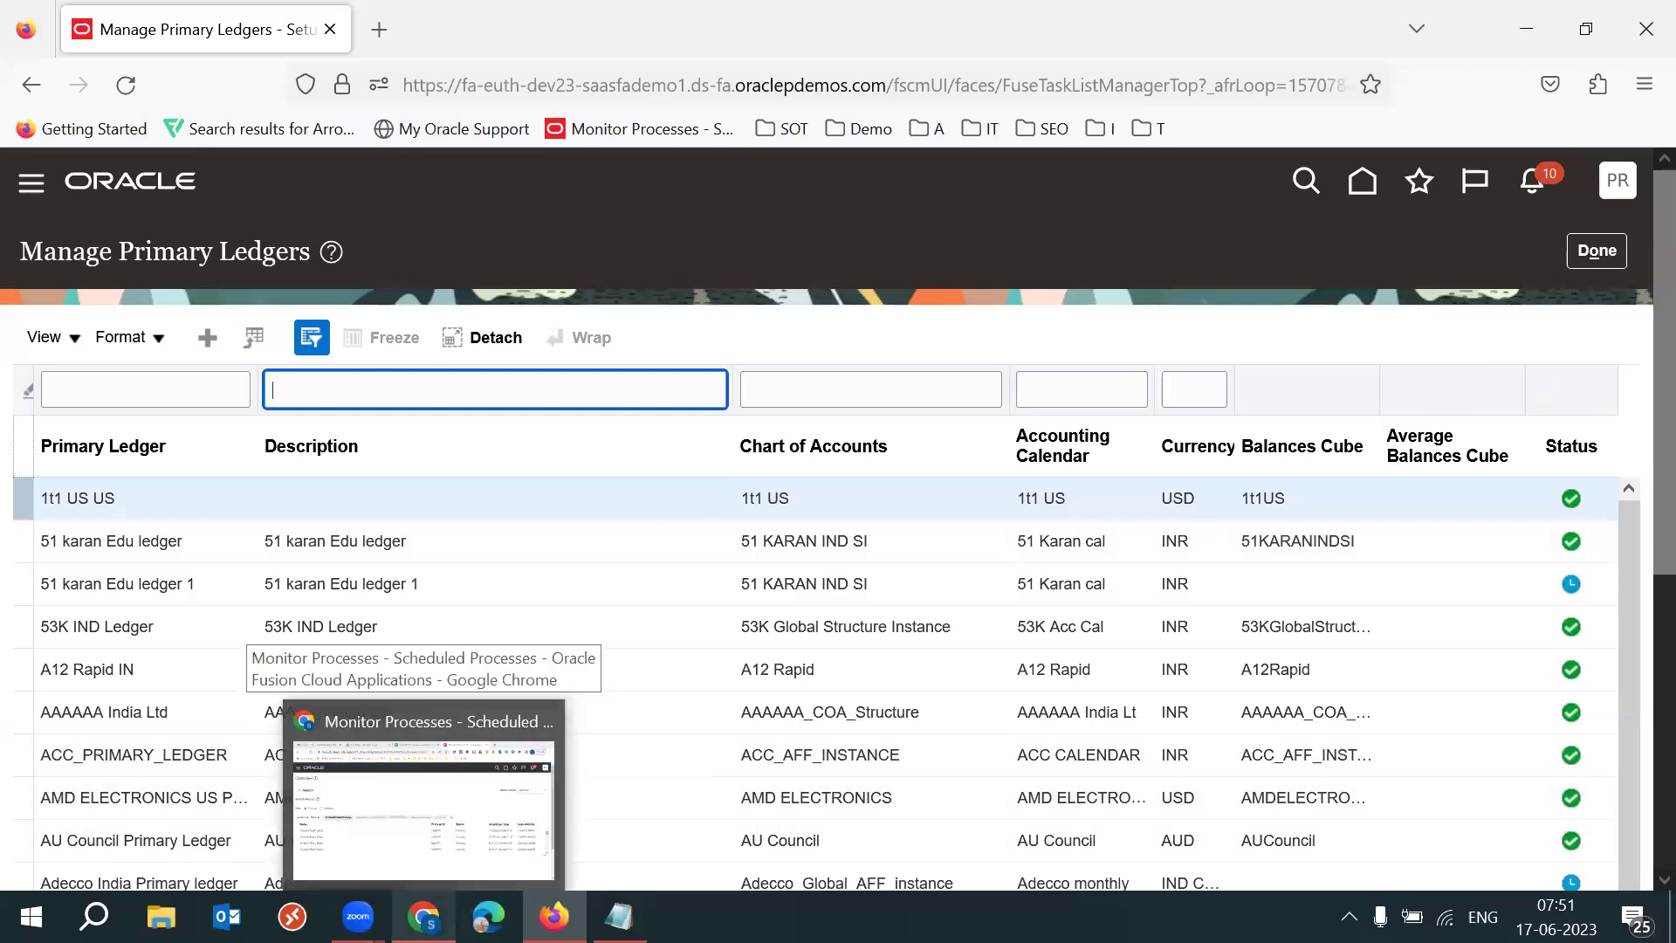
click(419, 724)
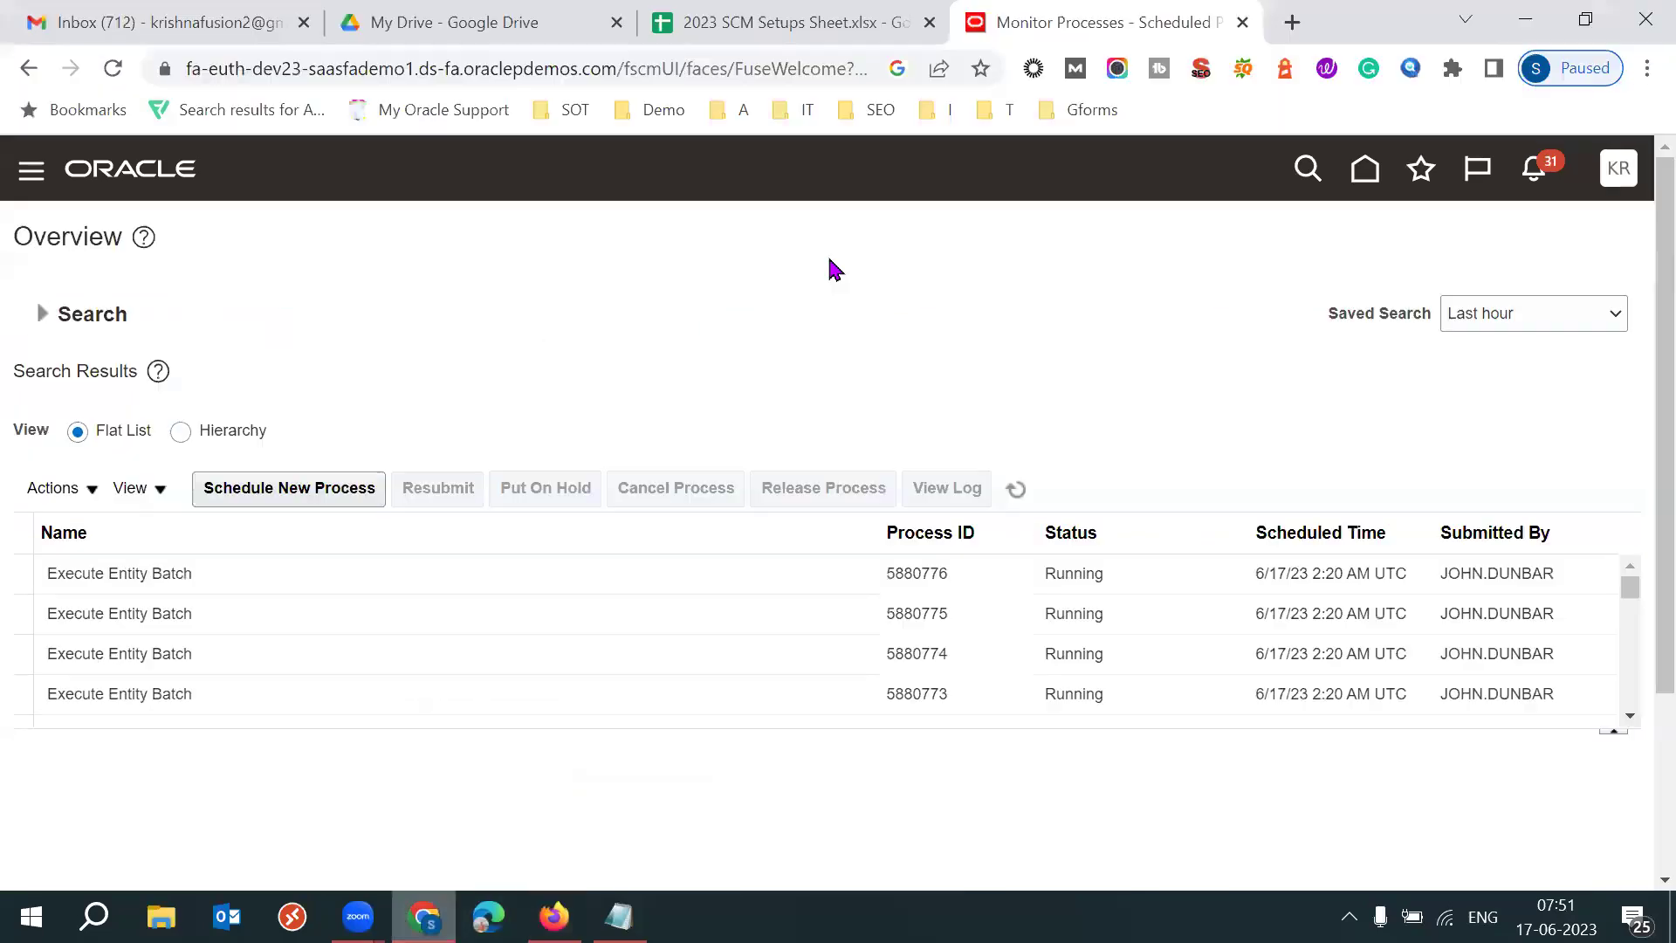
click(678, 33)
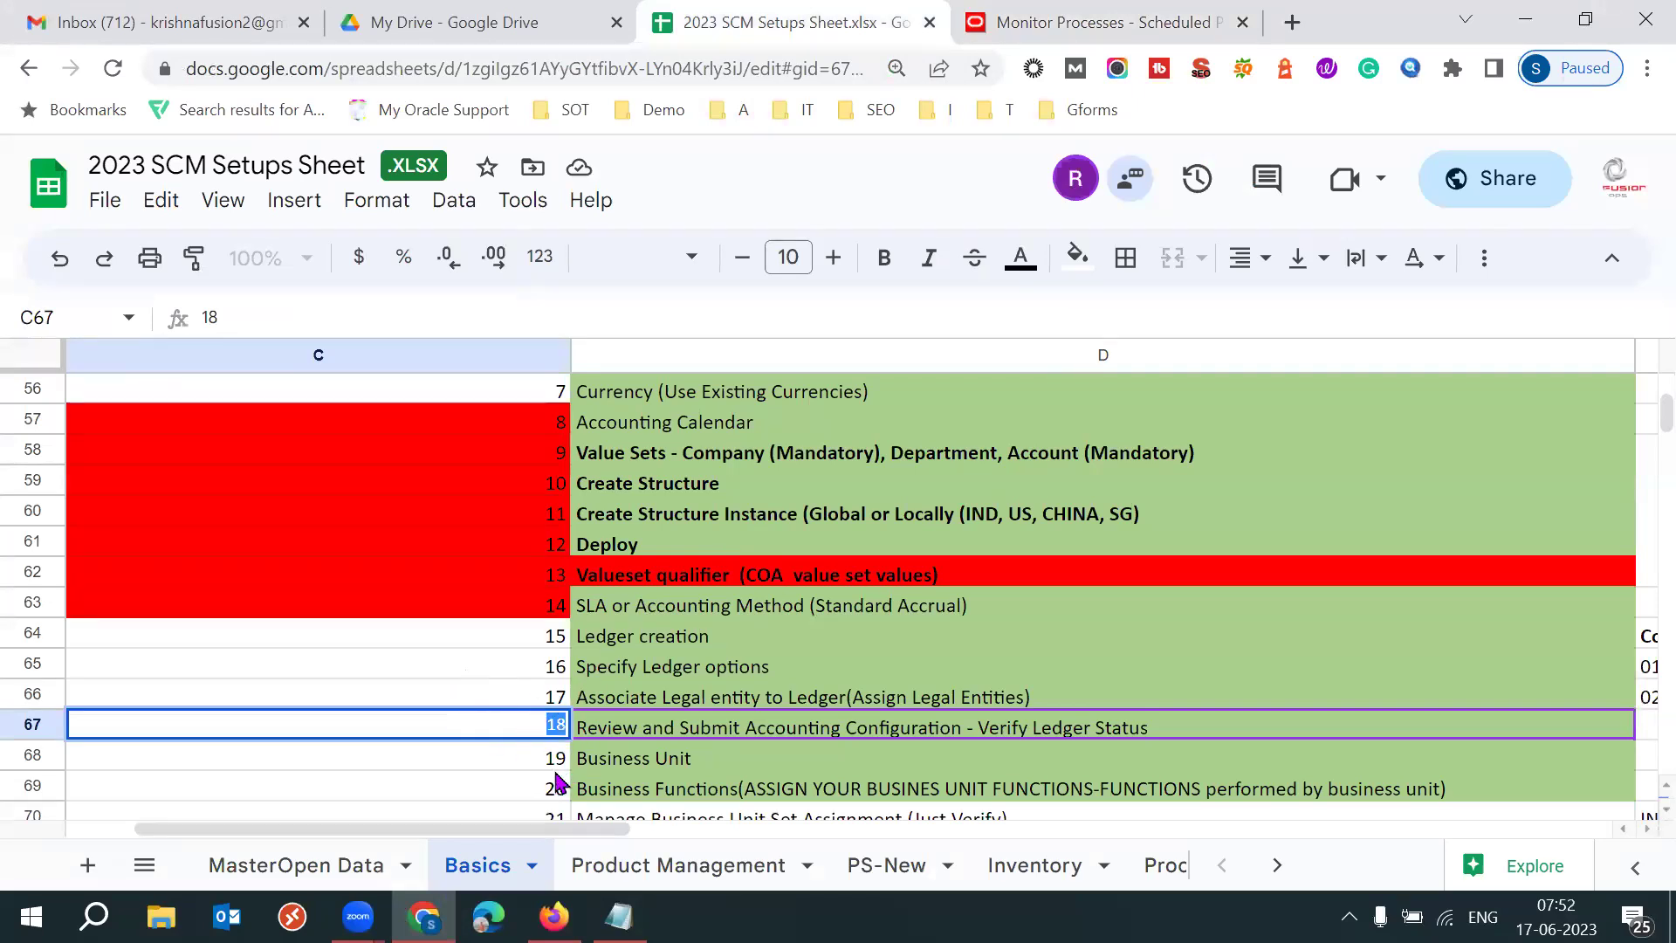
click(513, 764)
key(Down)
key(Down)
key(Down)
key(Down)
key(Down)
key(Down)
key(Down)
key(Down)
key(Down)
key(Down)
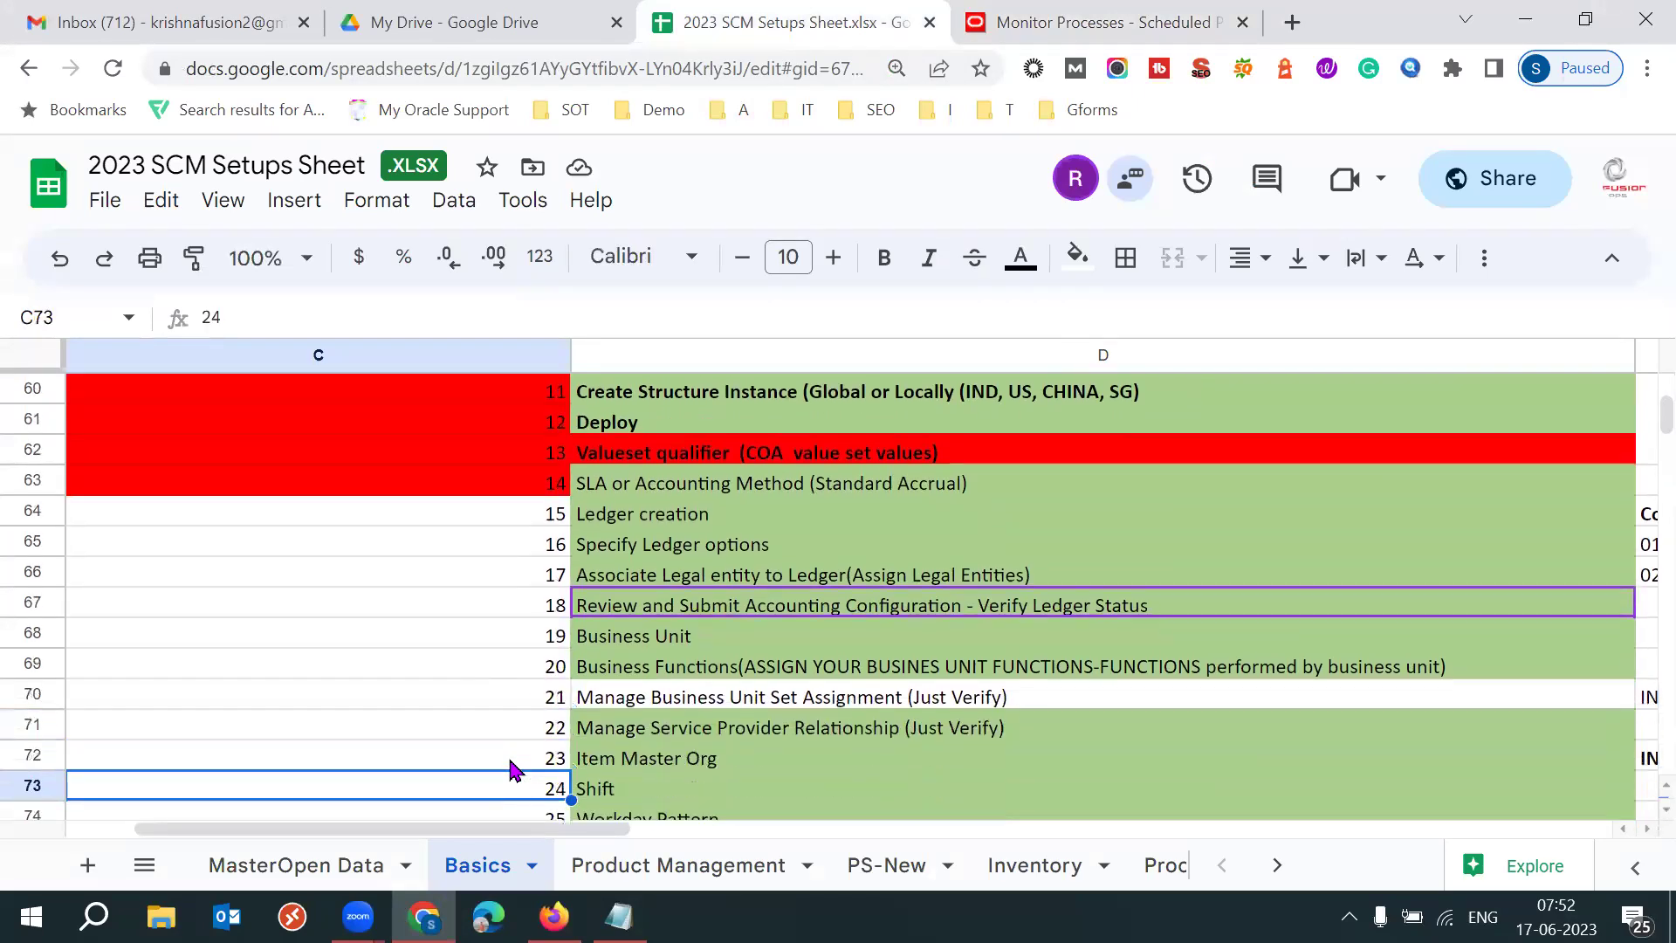
key(Down)
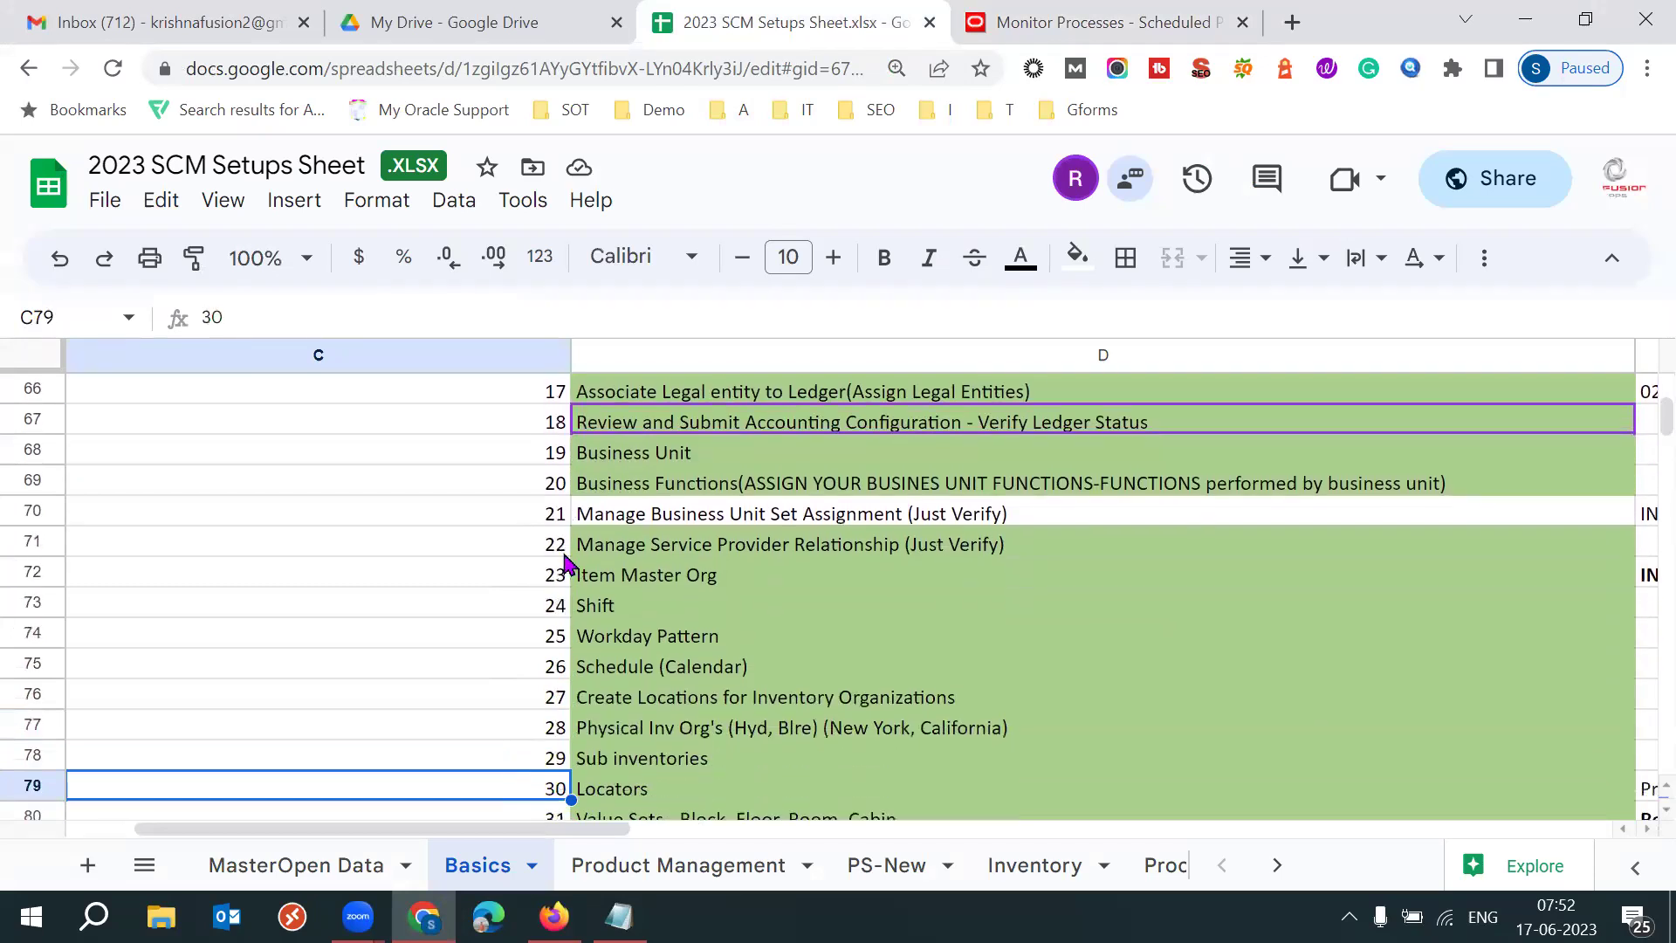
- Select the setup step numbers 19 to 34 in cells C68:C83 of the Basics sheet
click(528, 452)
key(shift+Down)
key(shift+Down)
key(shift+Down)
key(shift+Down)
key(shift+Down)
key(shift+Down)
key(shift+Down)
key(shift+Down)
key(shift+Down)
key(shift+Down)
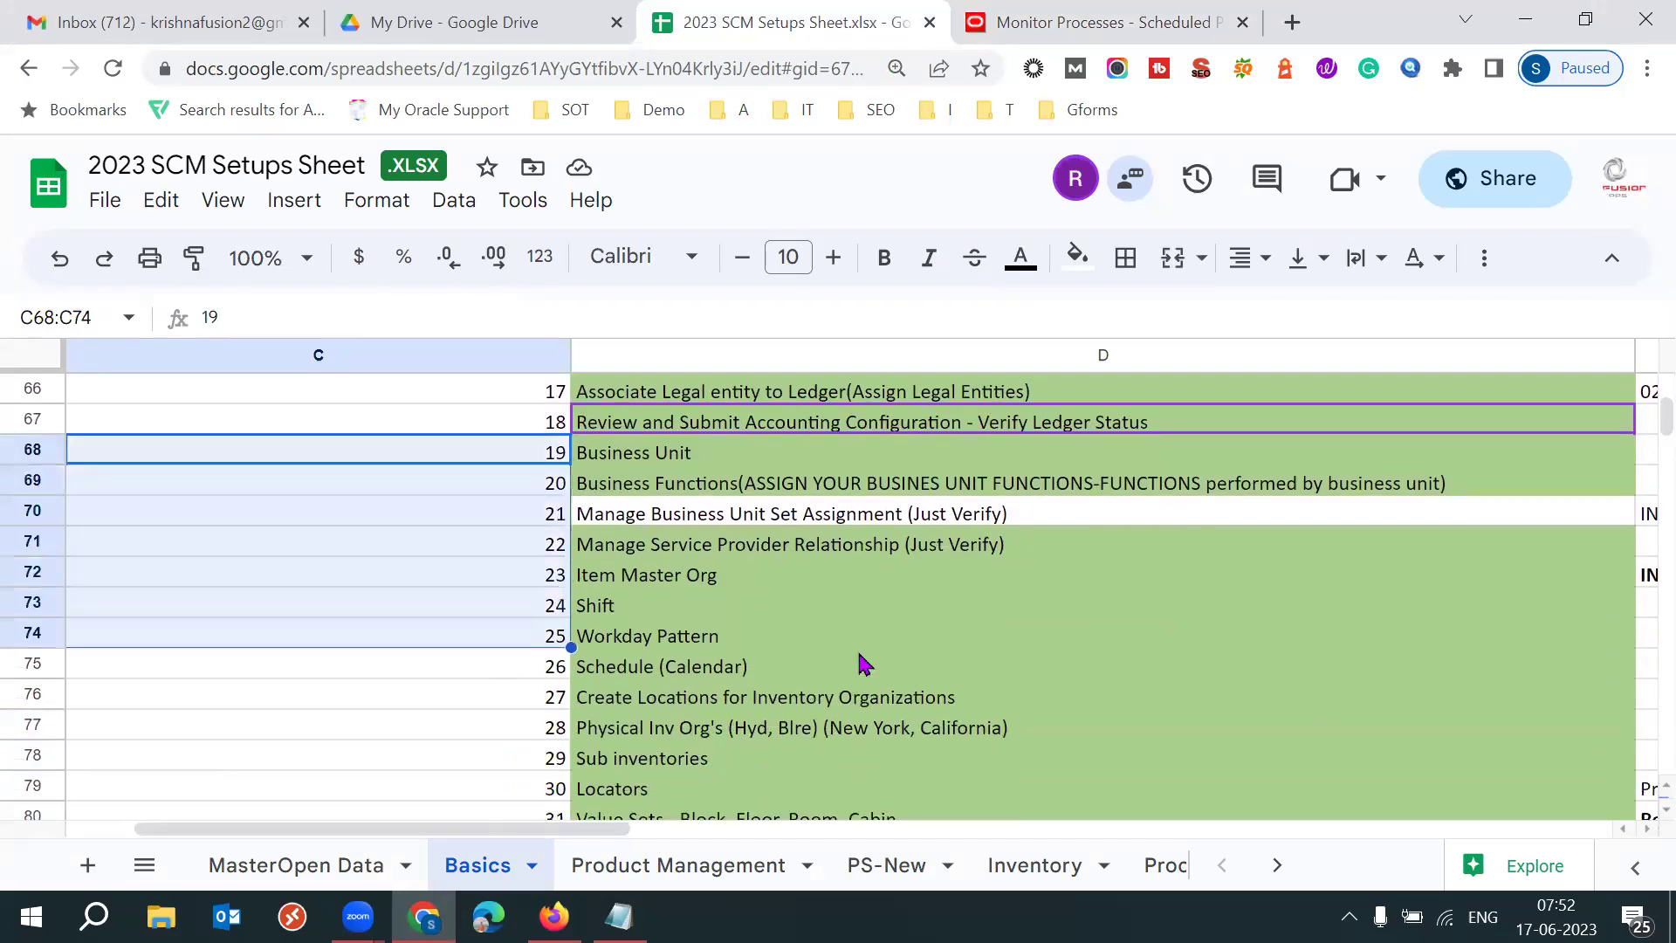
key(shift+Down)
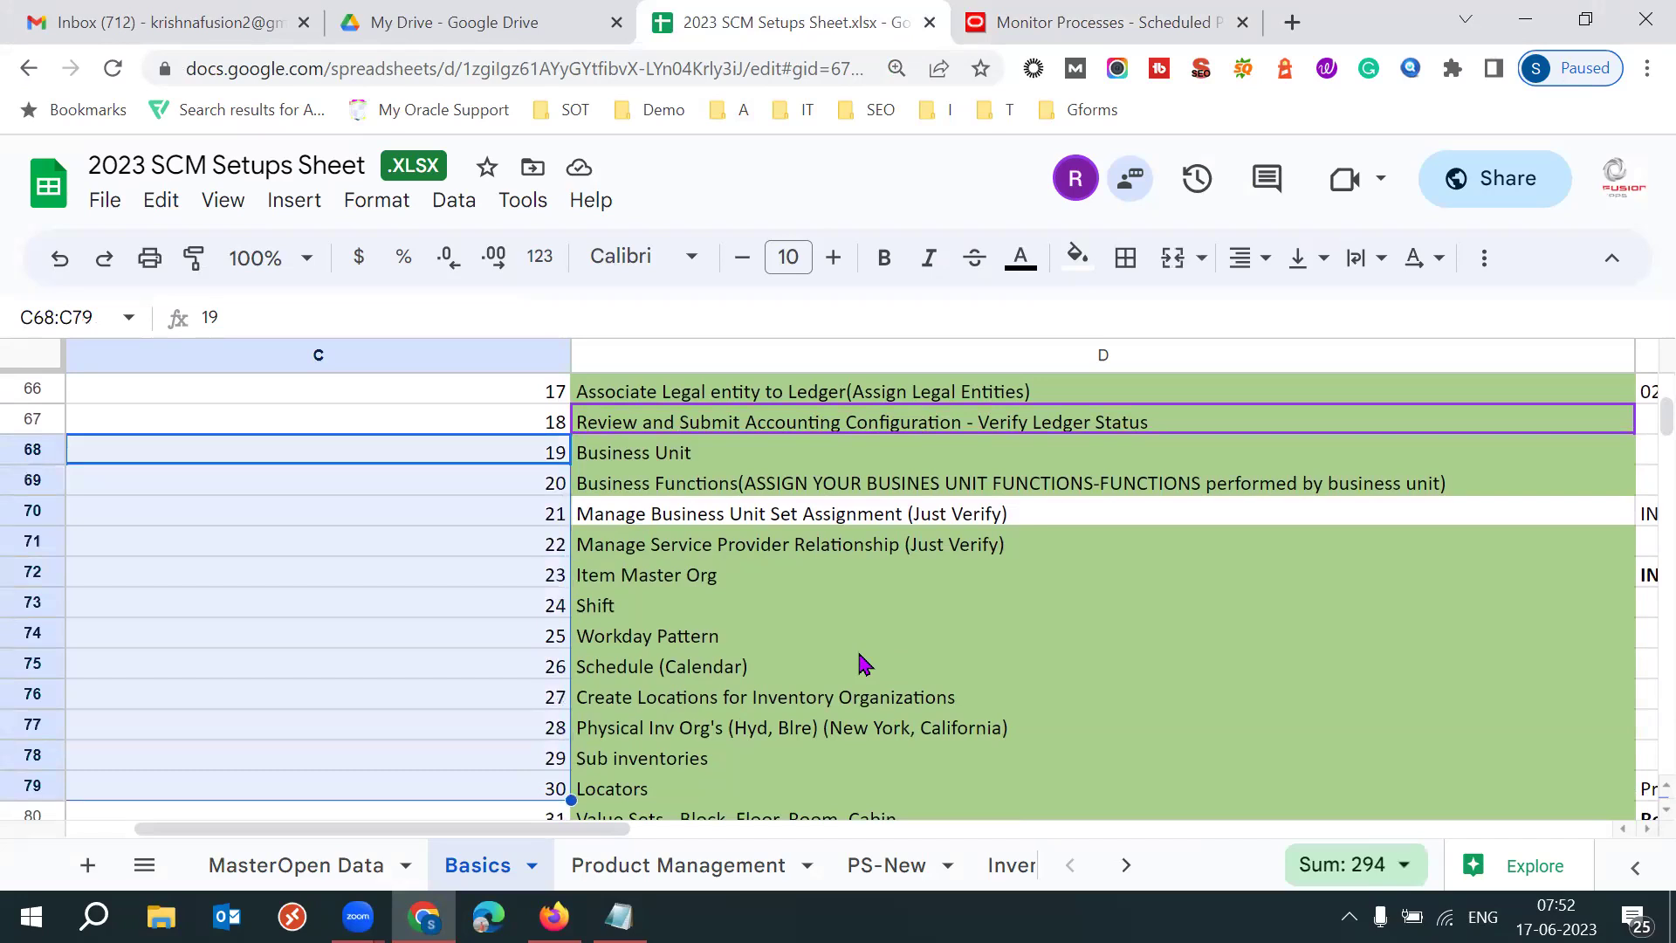
key(shift+Down)
key(shift+Down)
key(shift+Down)
key(shift+Down)
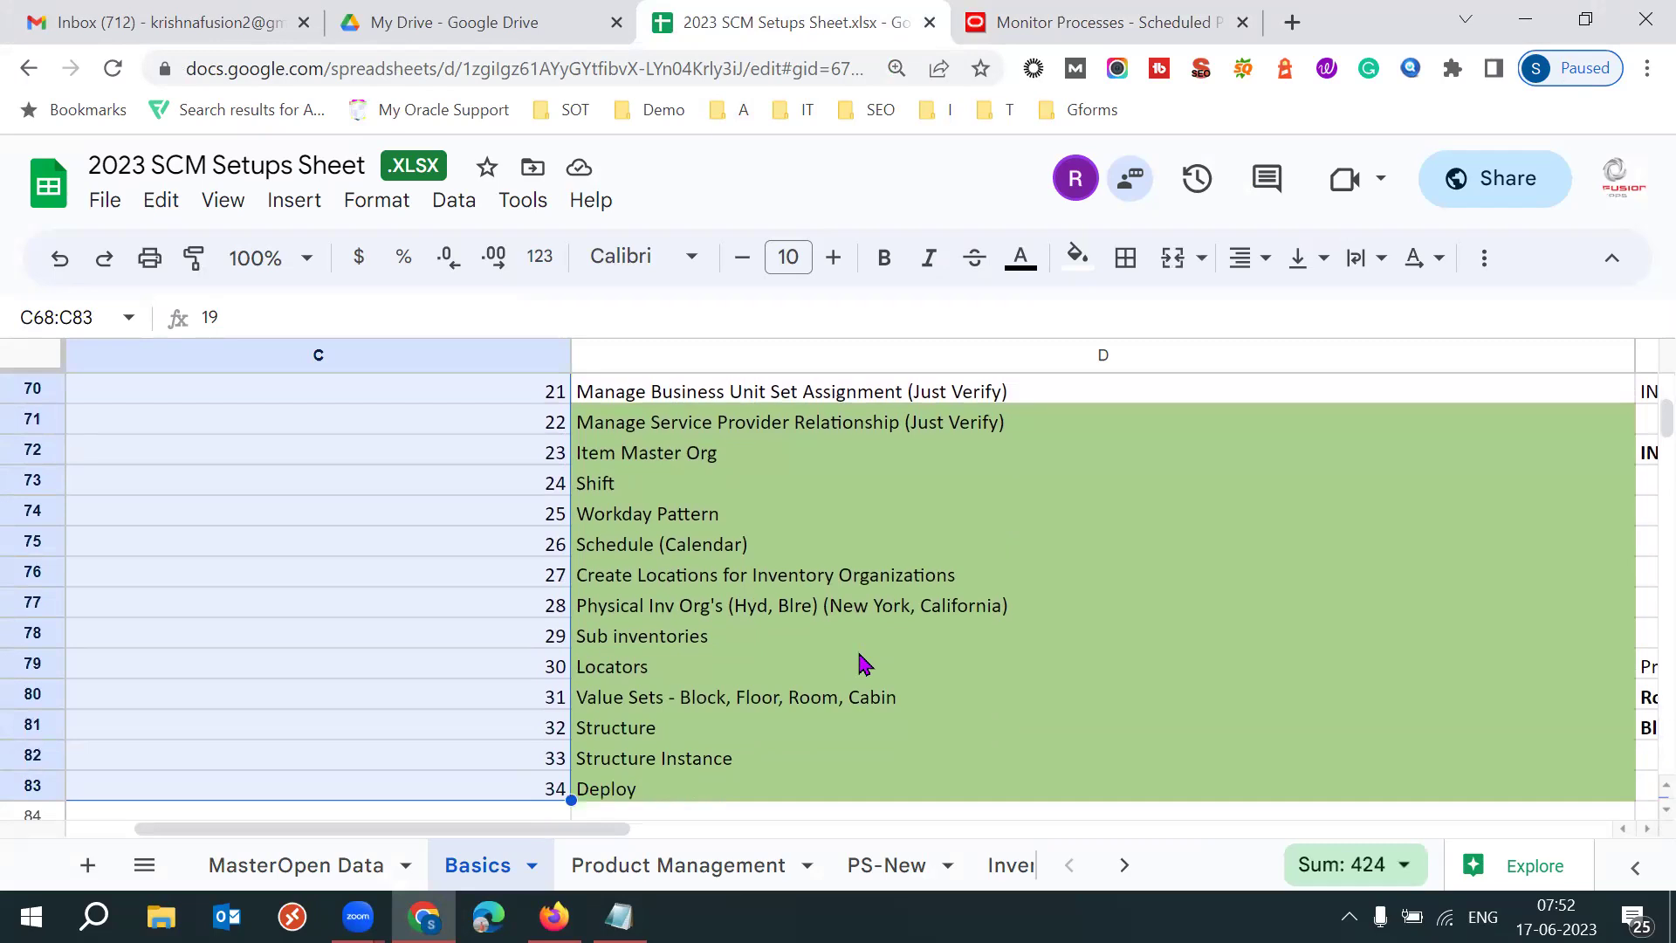
- Return to row 68 in the Basics sheet and highlight step 19, Business Unit, ending on cell D68
click(533, 431)
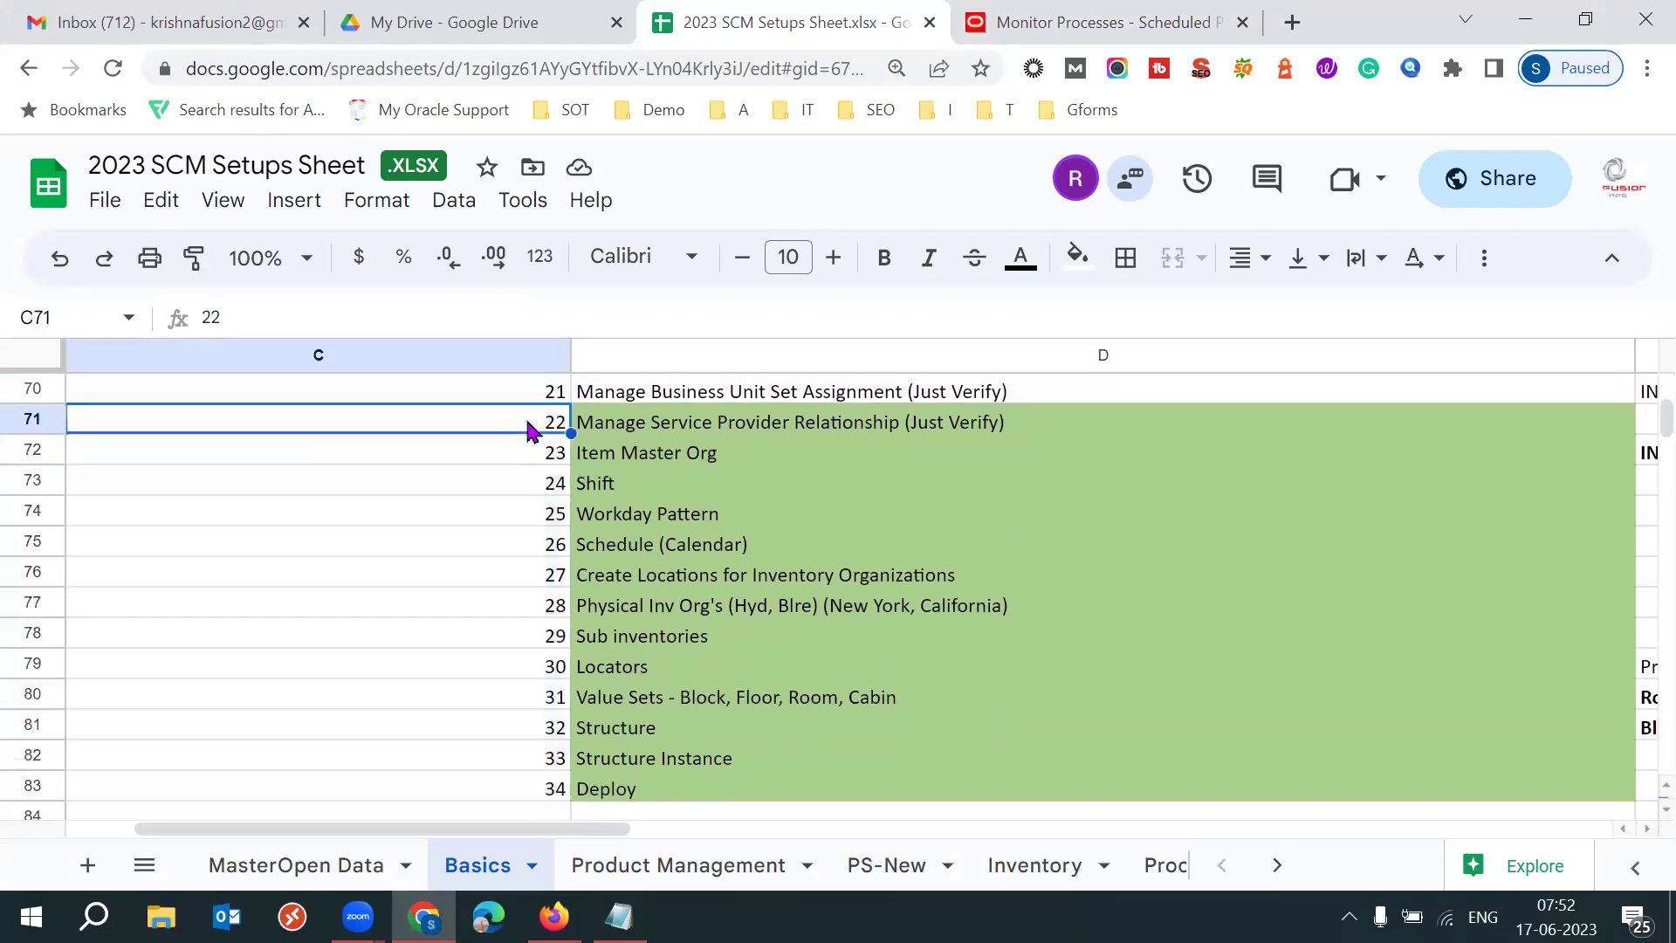
key(Up)
key(Up)
key(Up)
key(Up)
key(Up)
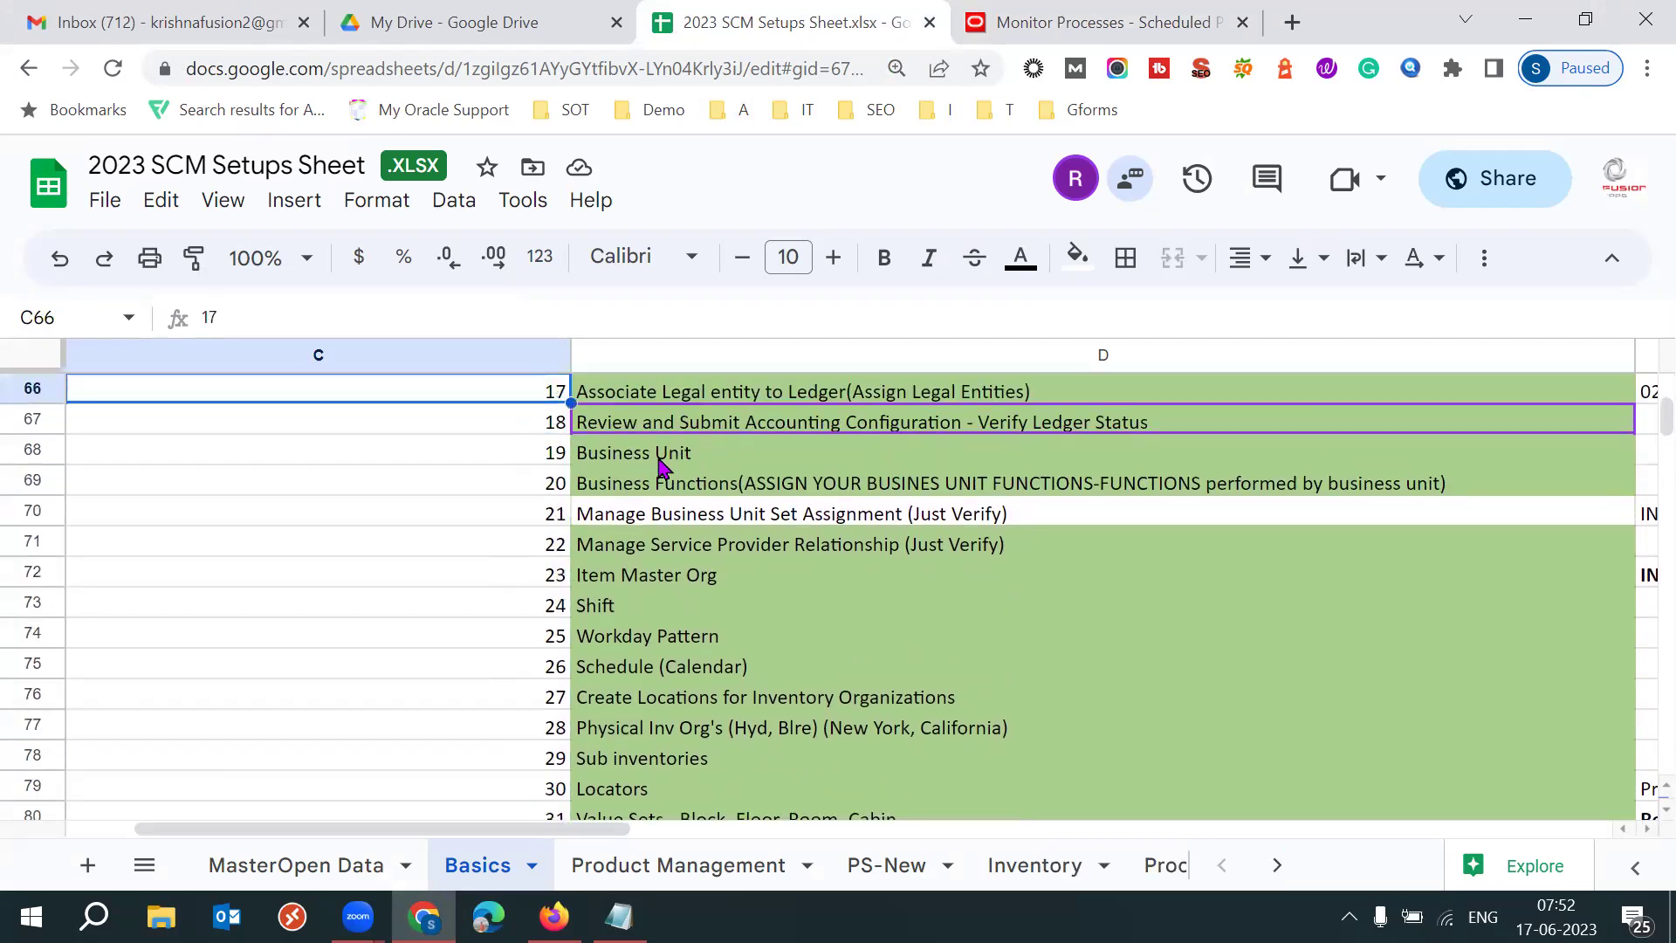
click(658, 454)
double_click(658, 453)
drag(658, 453, 699, 455)
click(707, 458)
triple_click(707, 457)
click(533, 456)
click(634, 456)
click(537, 456)
click(638, 452)
click(524, 461)
click(637, 455)
click(545, 463)
click(642, 465)
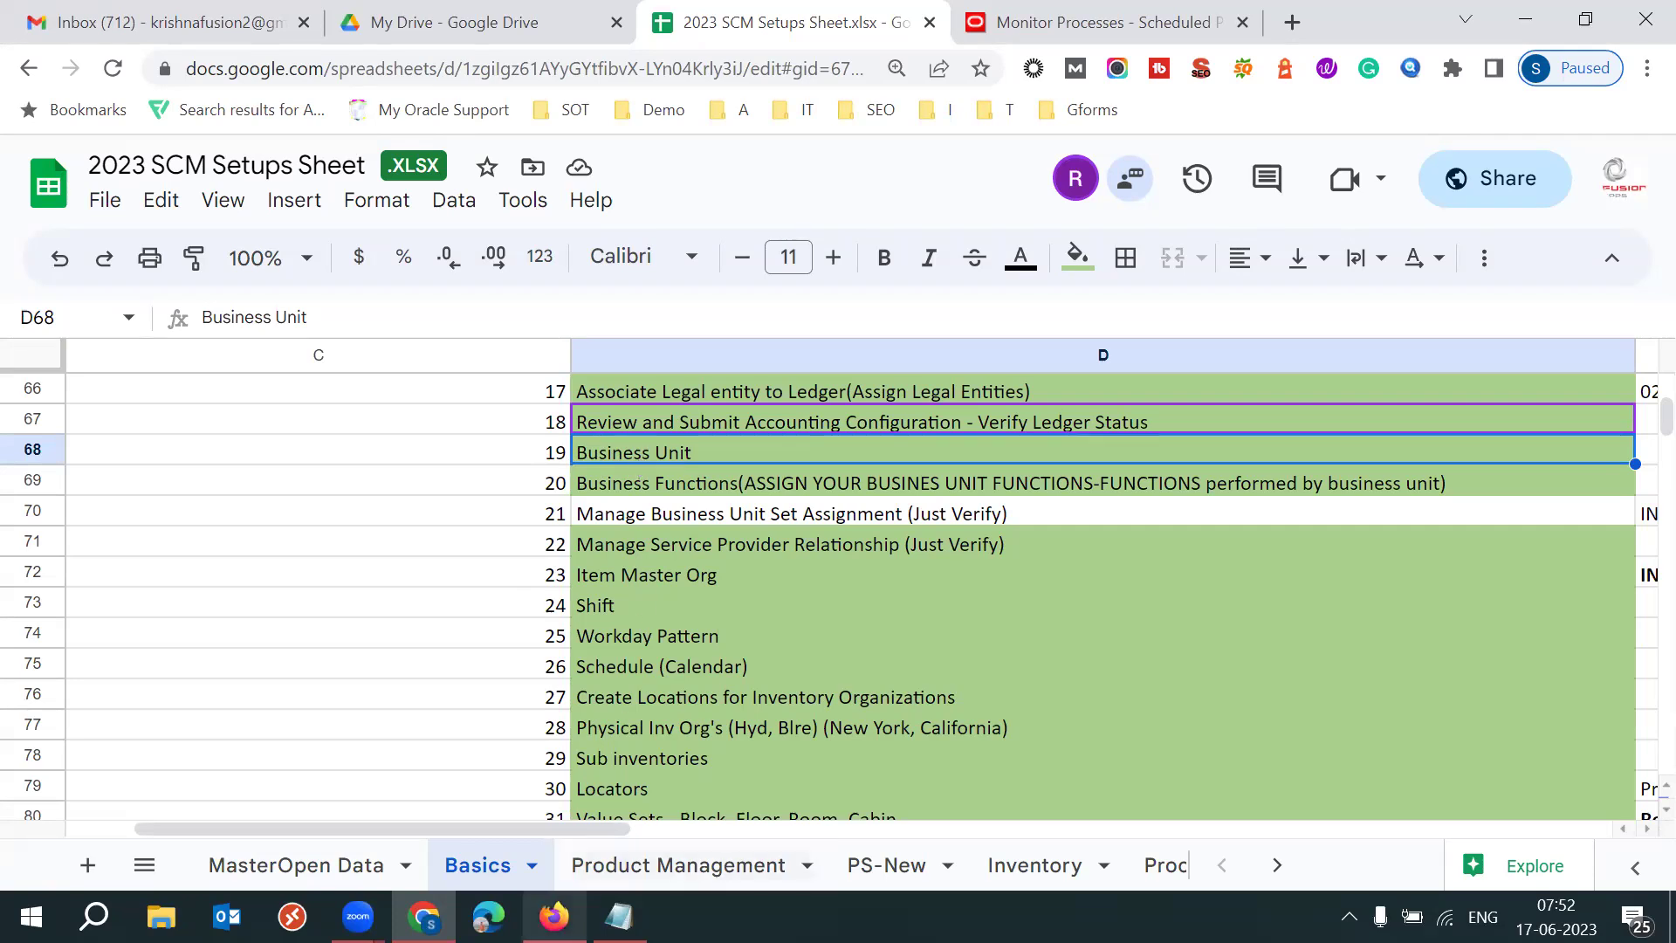
- Switch to Firefox and open the list of setup offerings from the Financials setup page
click(554, 916)
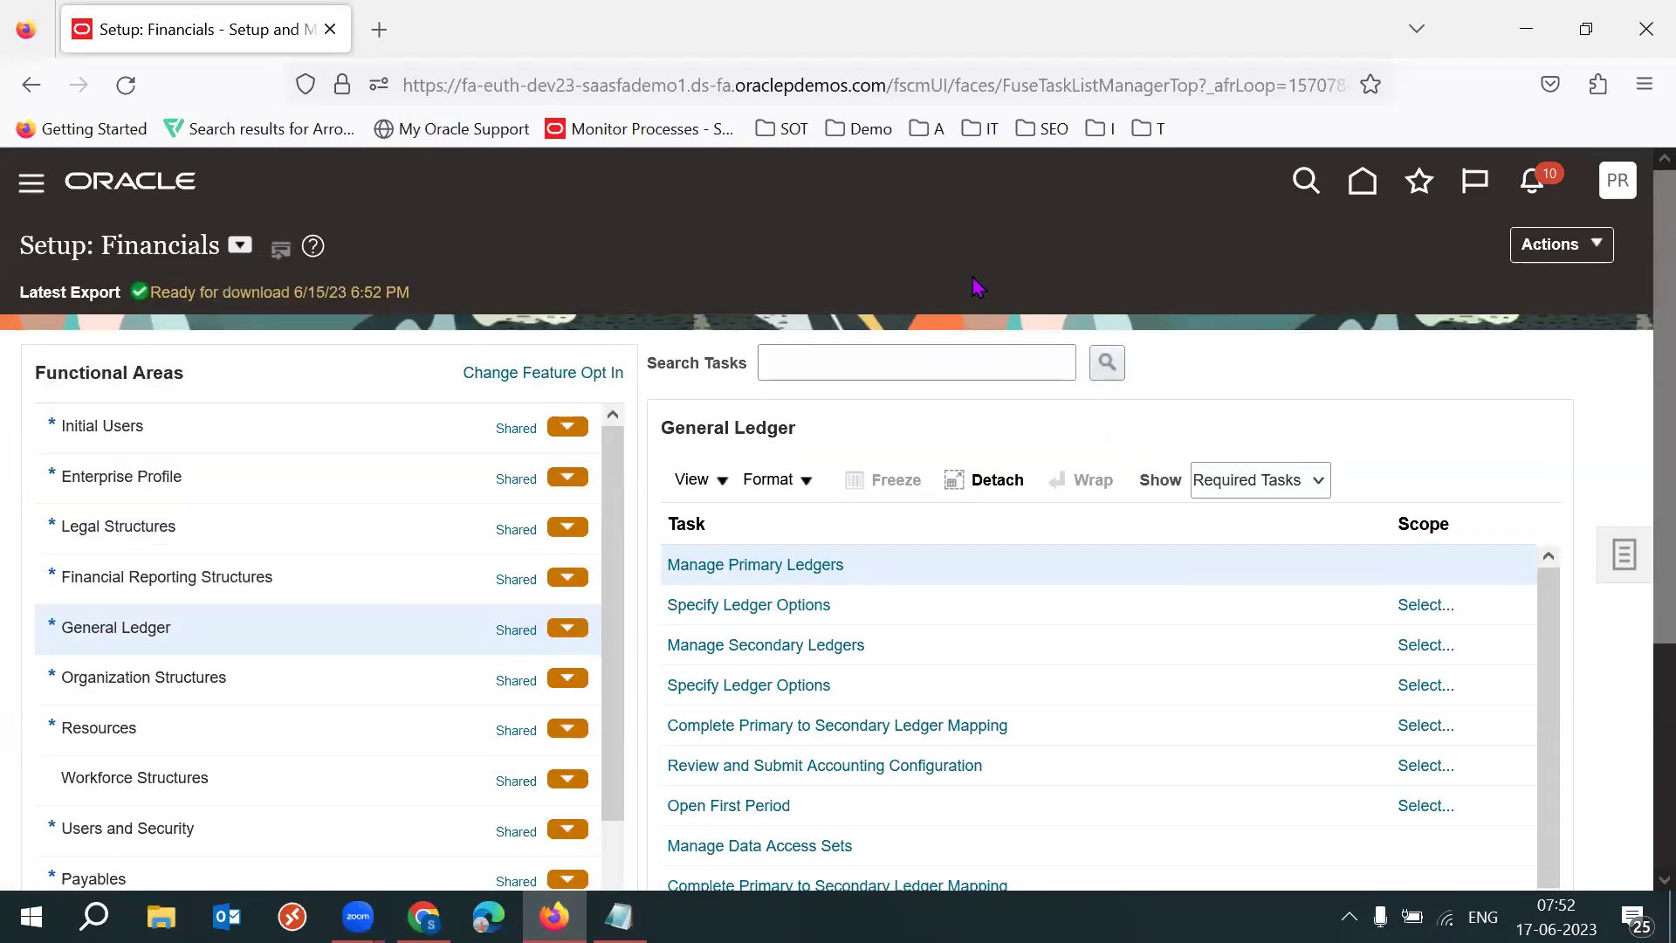
click(240, 245)
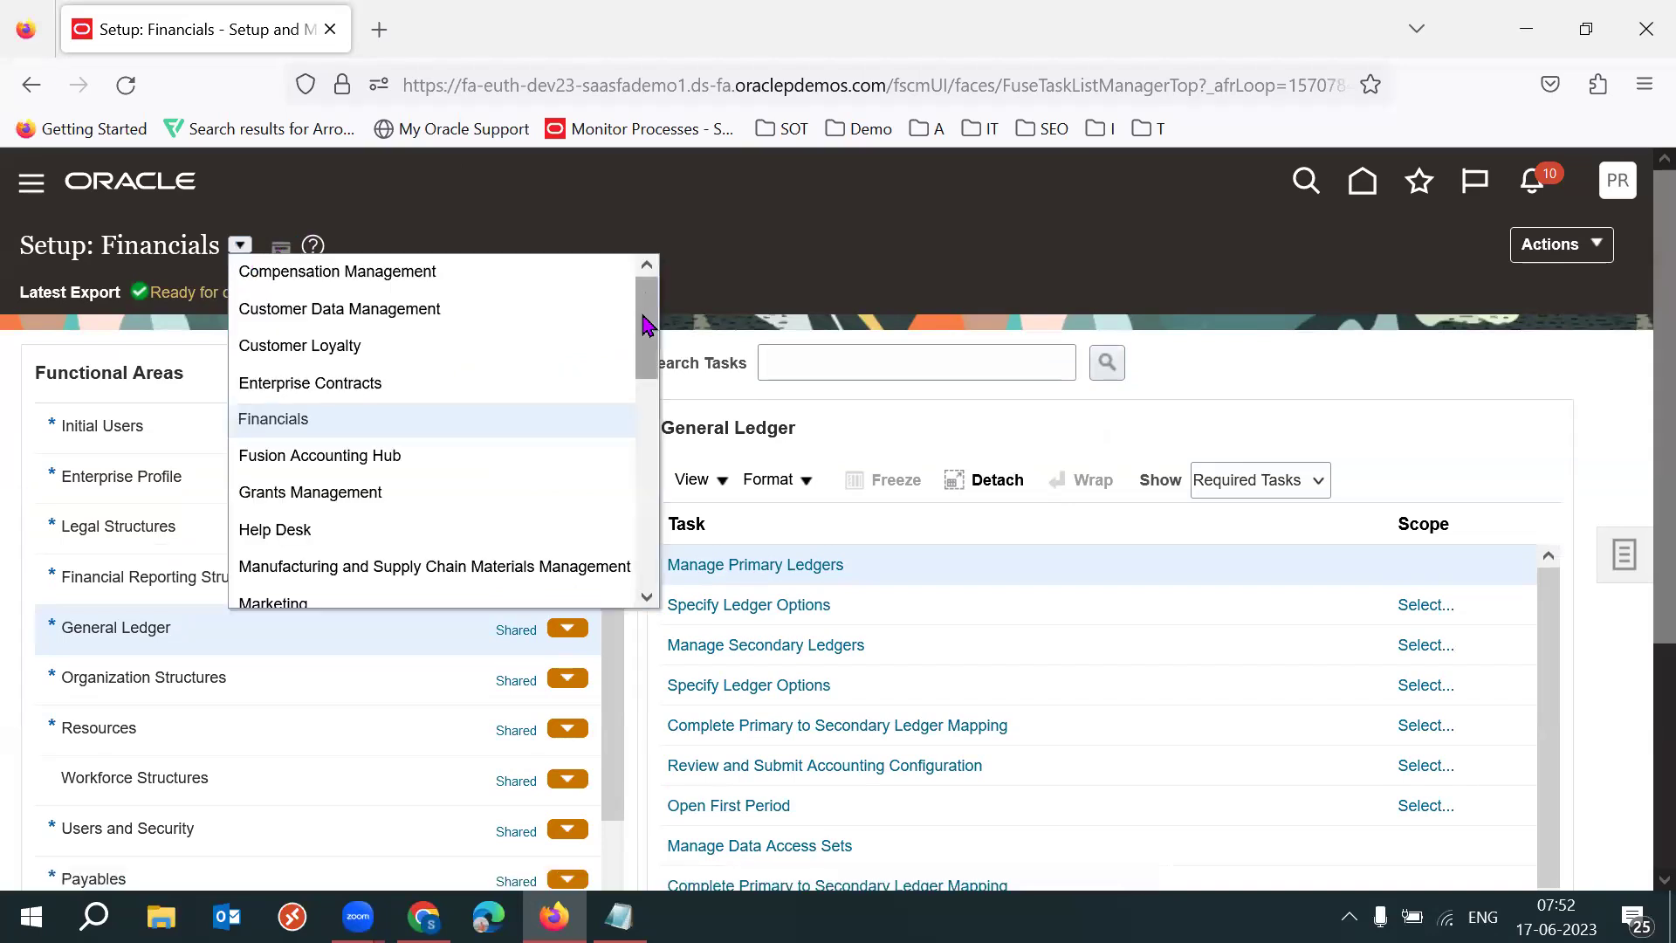
- Change the setup offering to Procurement
scroll(647, 332, down, 2)
scroll(647, 377, down, 1)
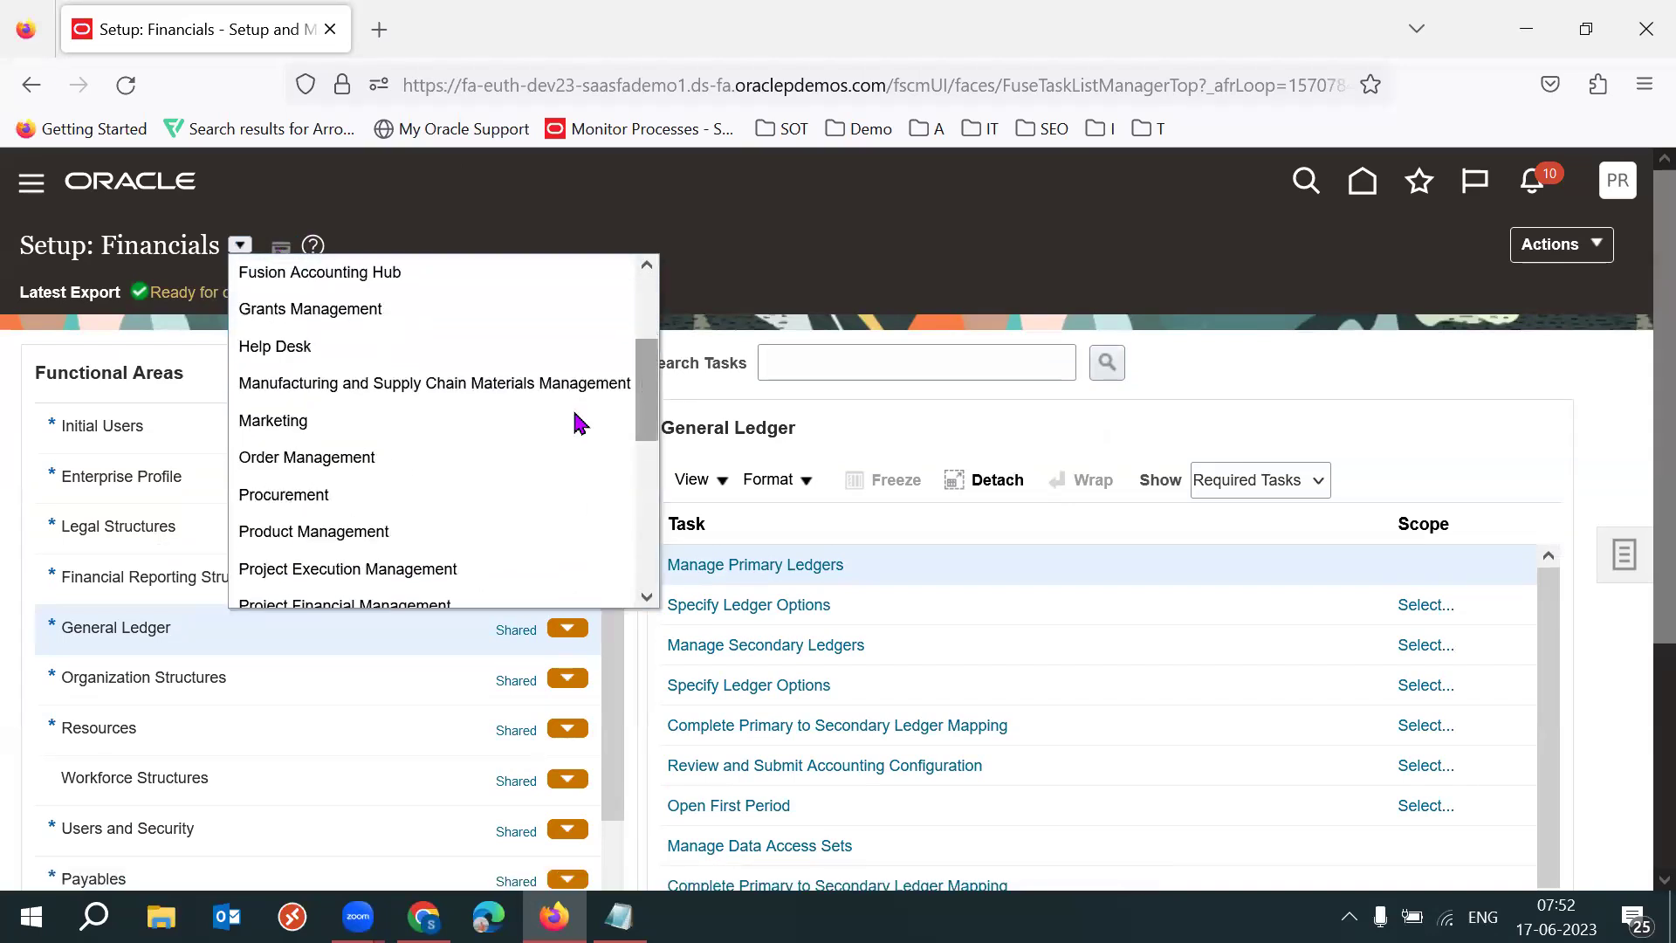
click(355, 497)
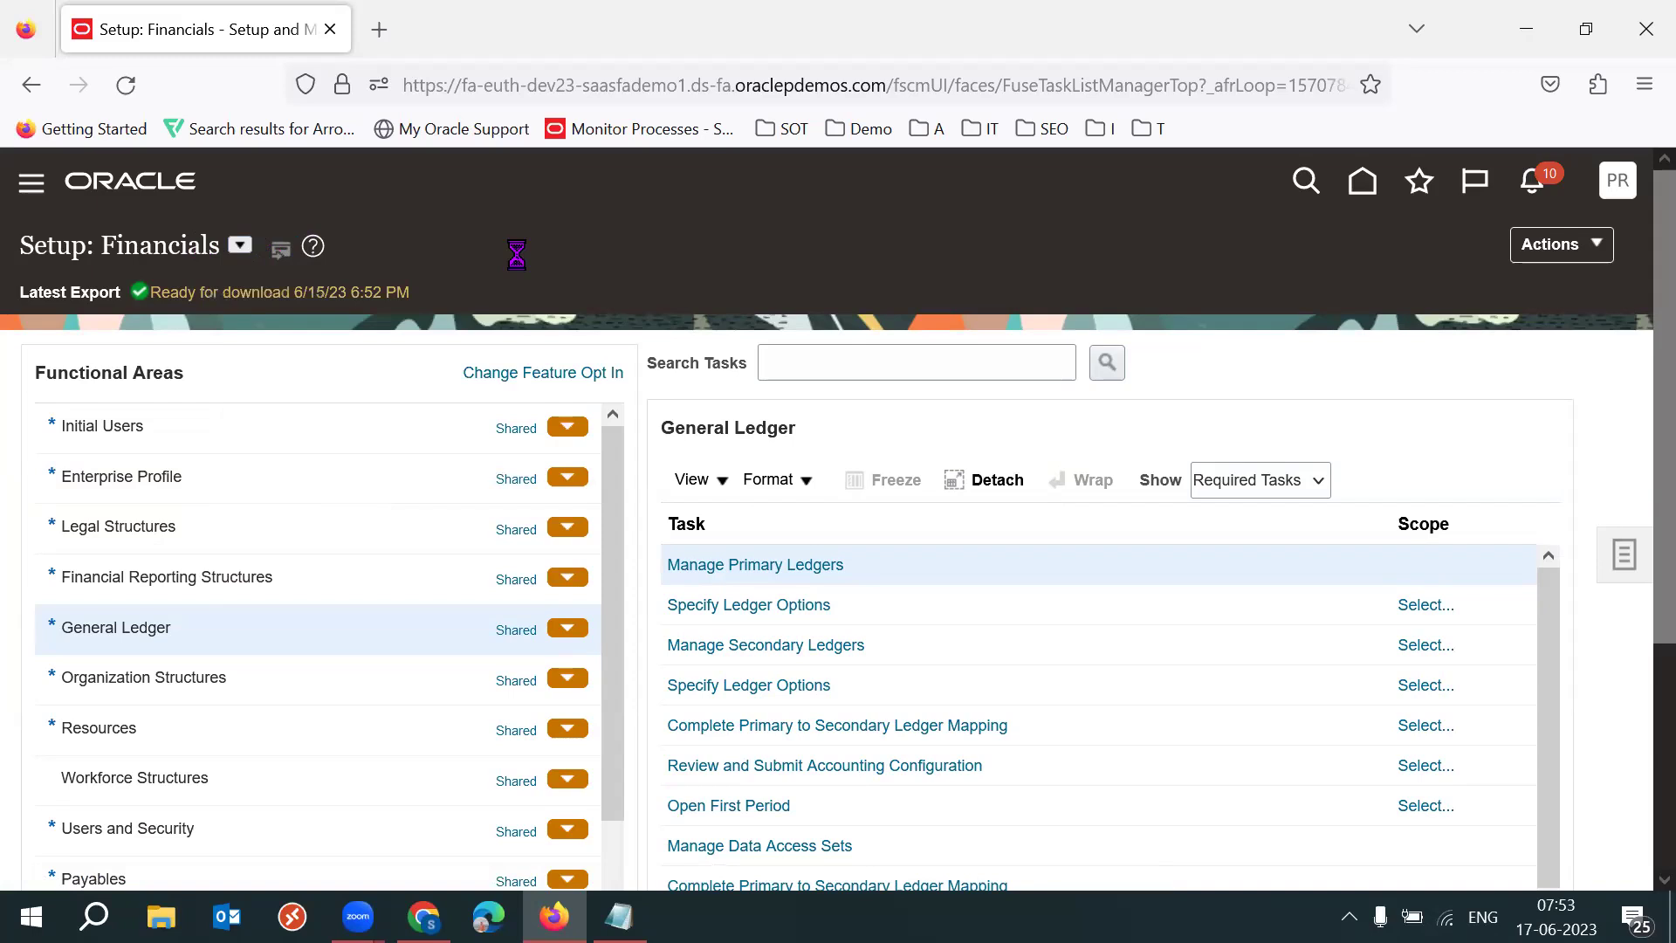
- Check the Business Unit entry in the 2023 SCM Setups Sheet in Chrome, and return to the Oracle setup page in Firefox
click(424, 916)
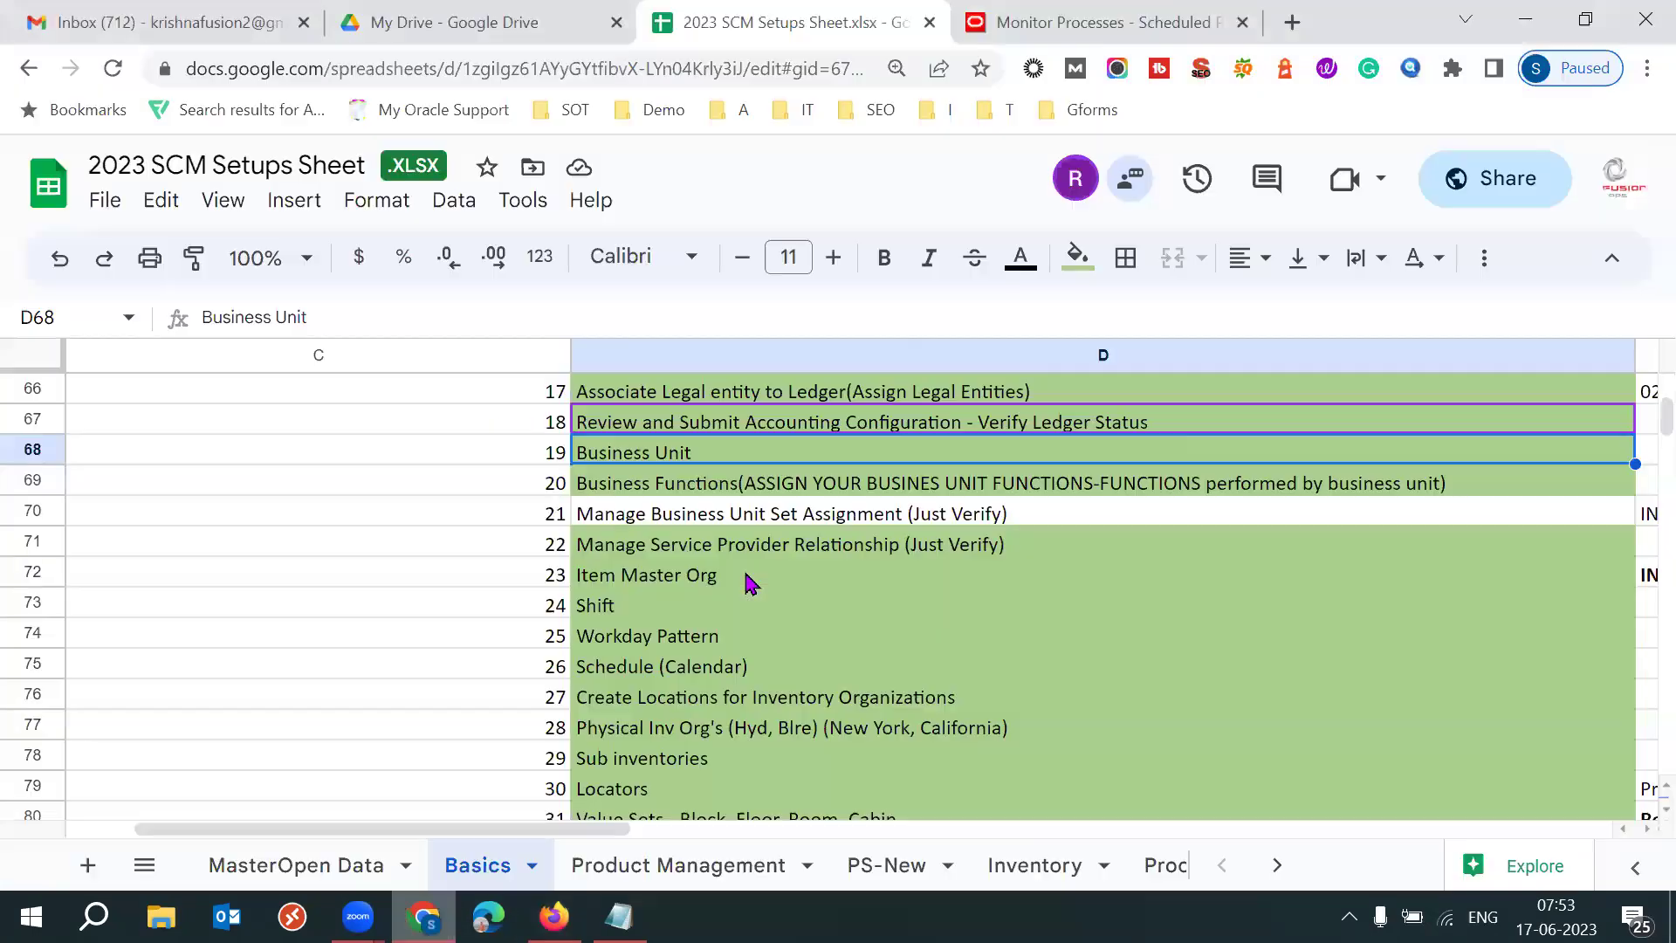
key(ctrl+Tab)
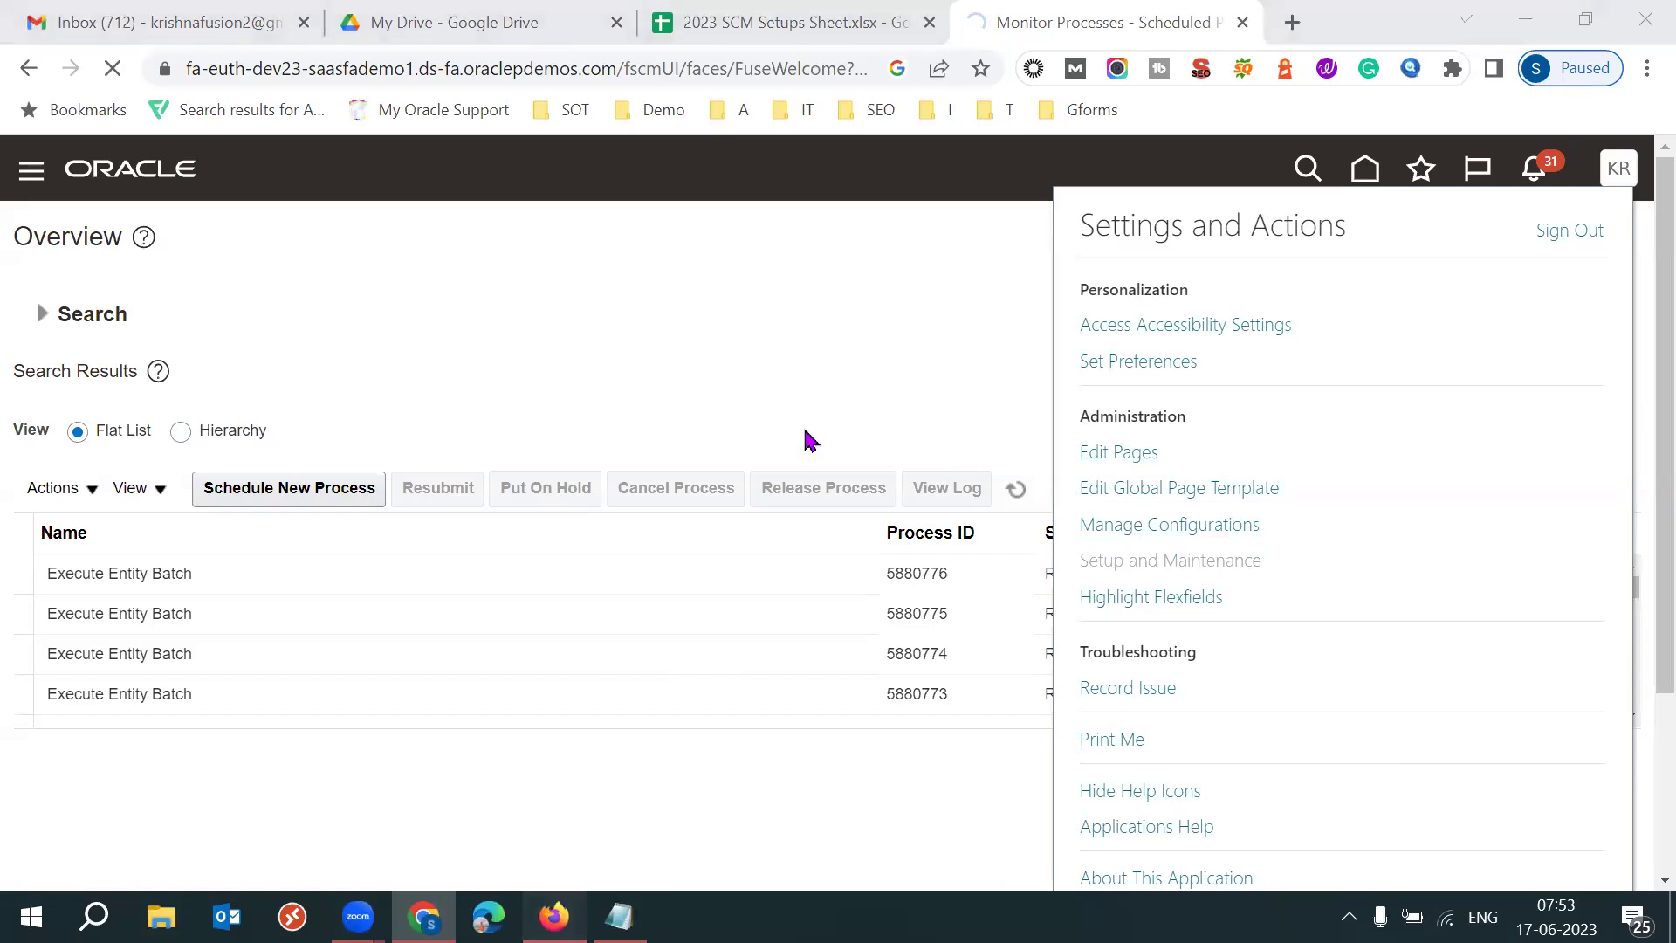
key(alt+Tab)
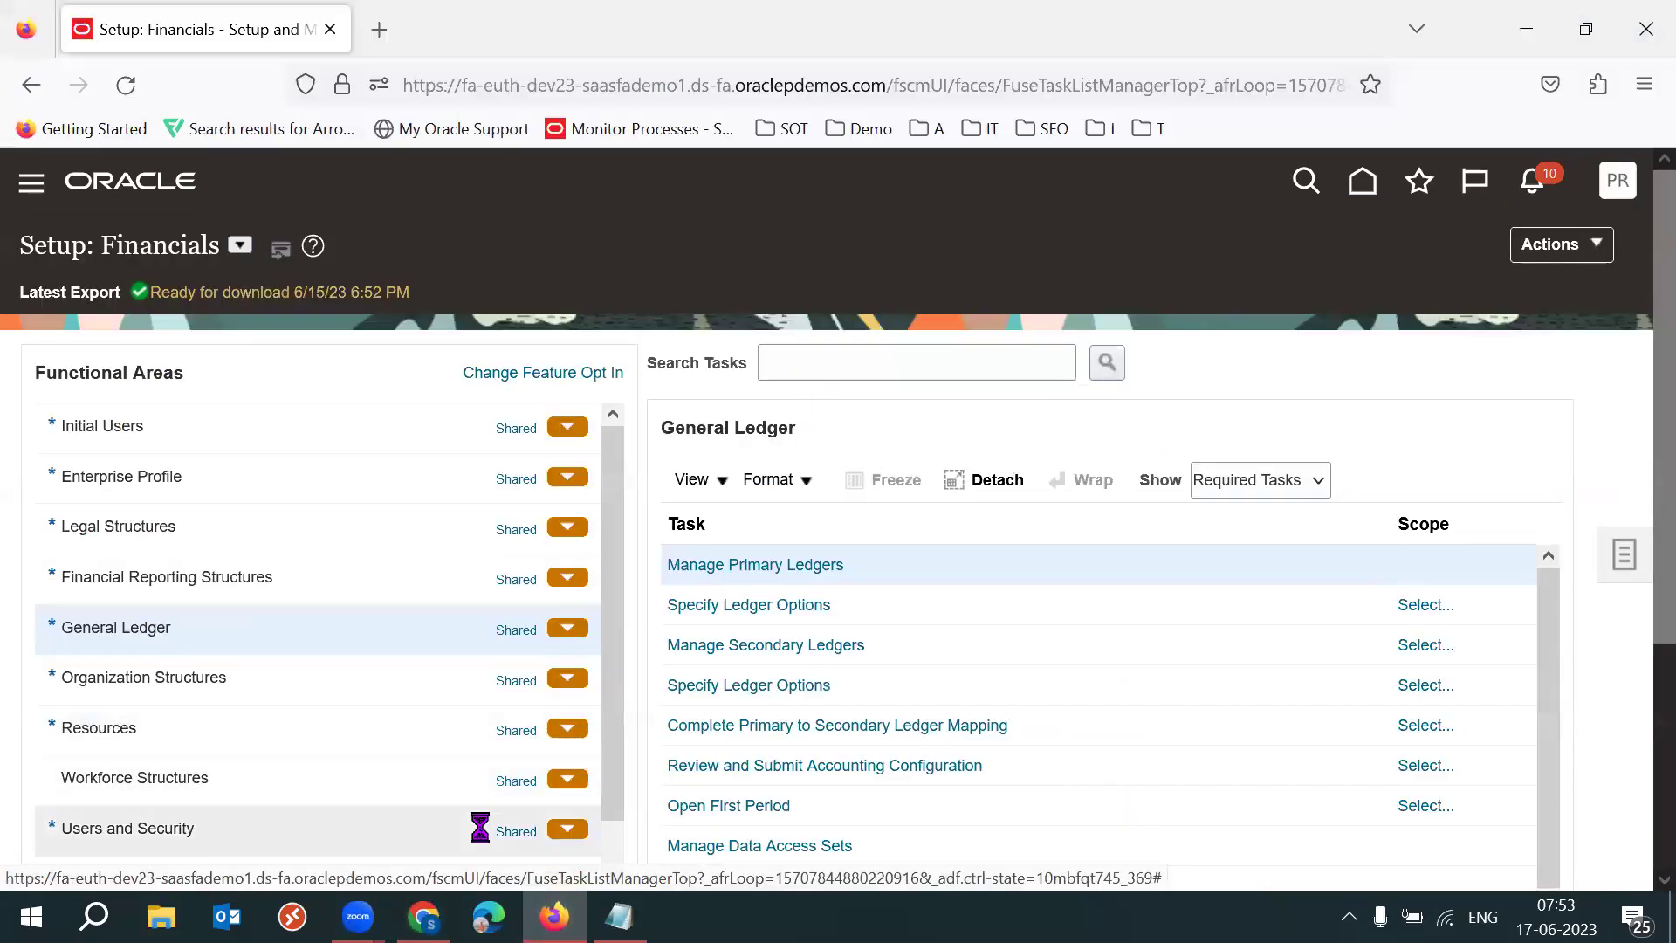
mouse_move(423, 917)
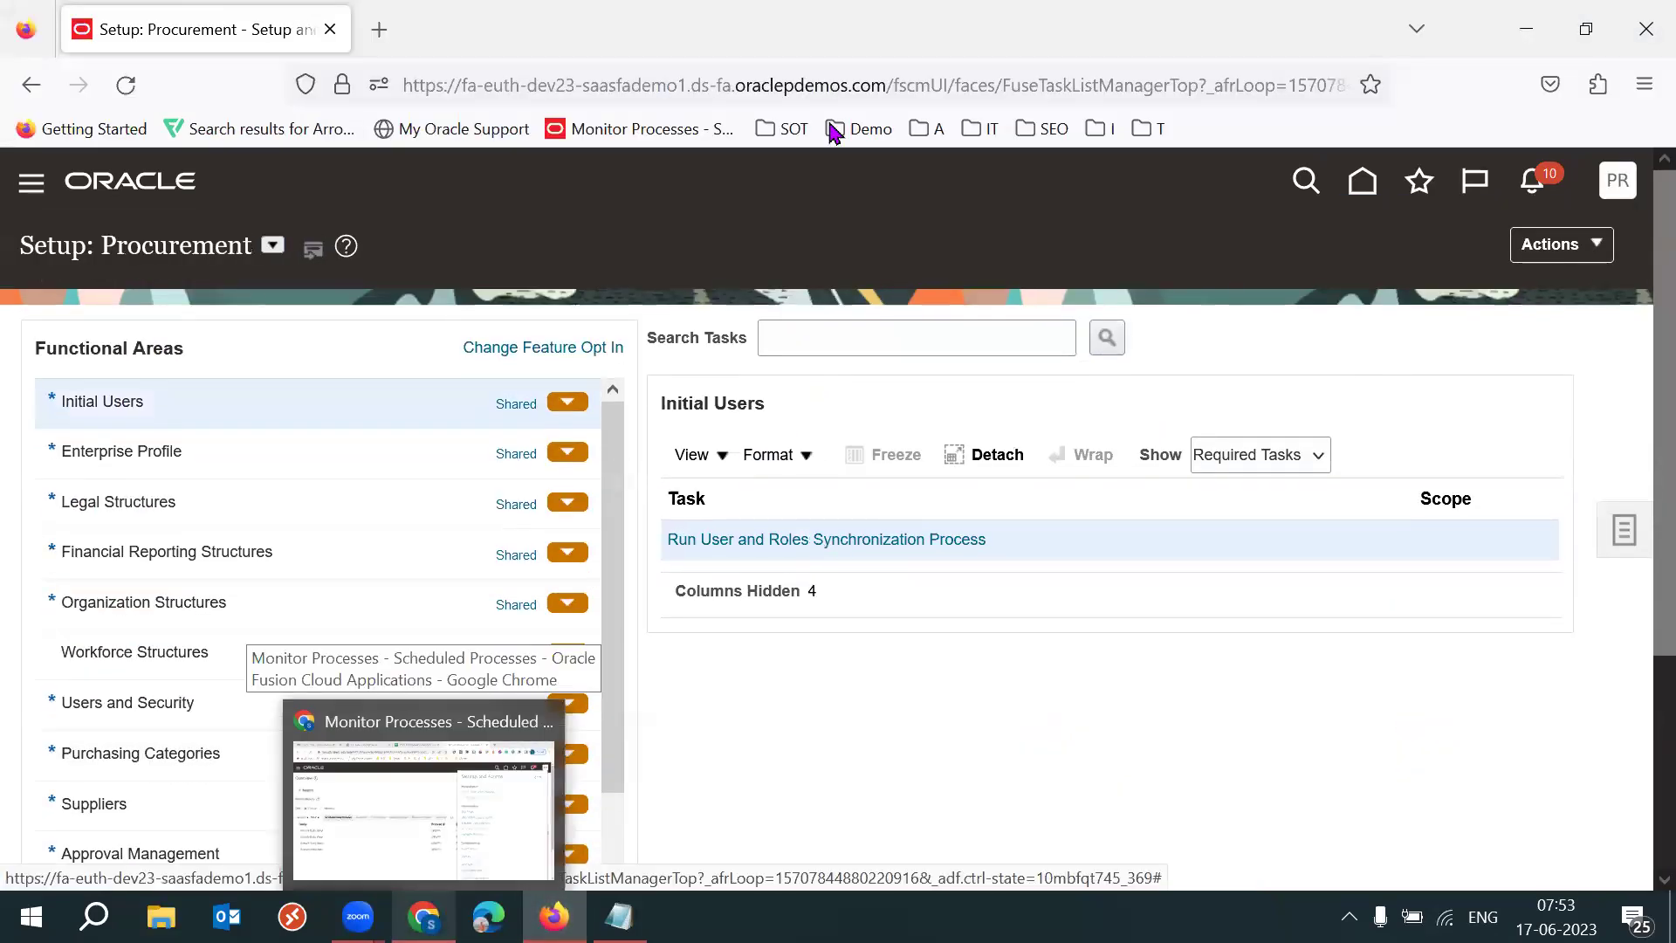
- Display the Procurement setup page in full screen
triple_click(196, 243)
click(721, 264)
key(F11)
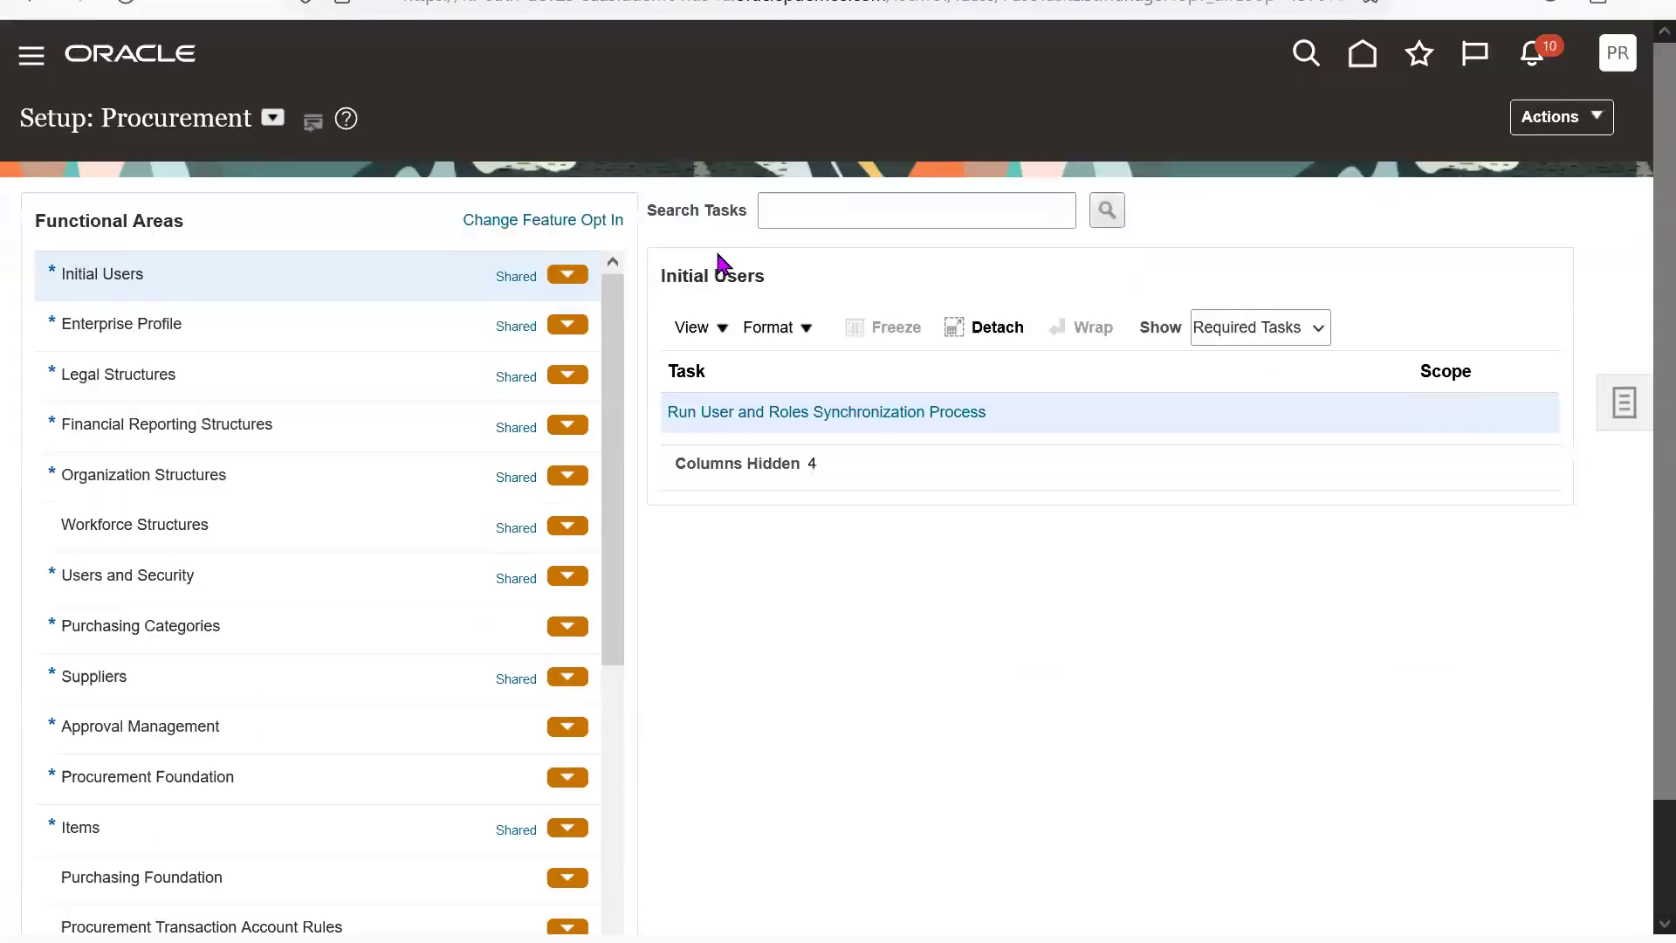
click(269, 455)
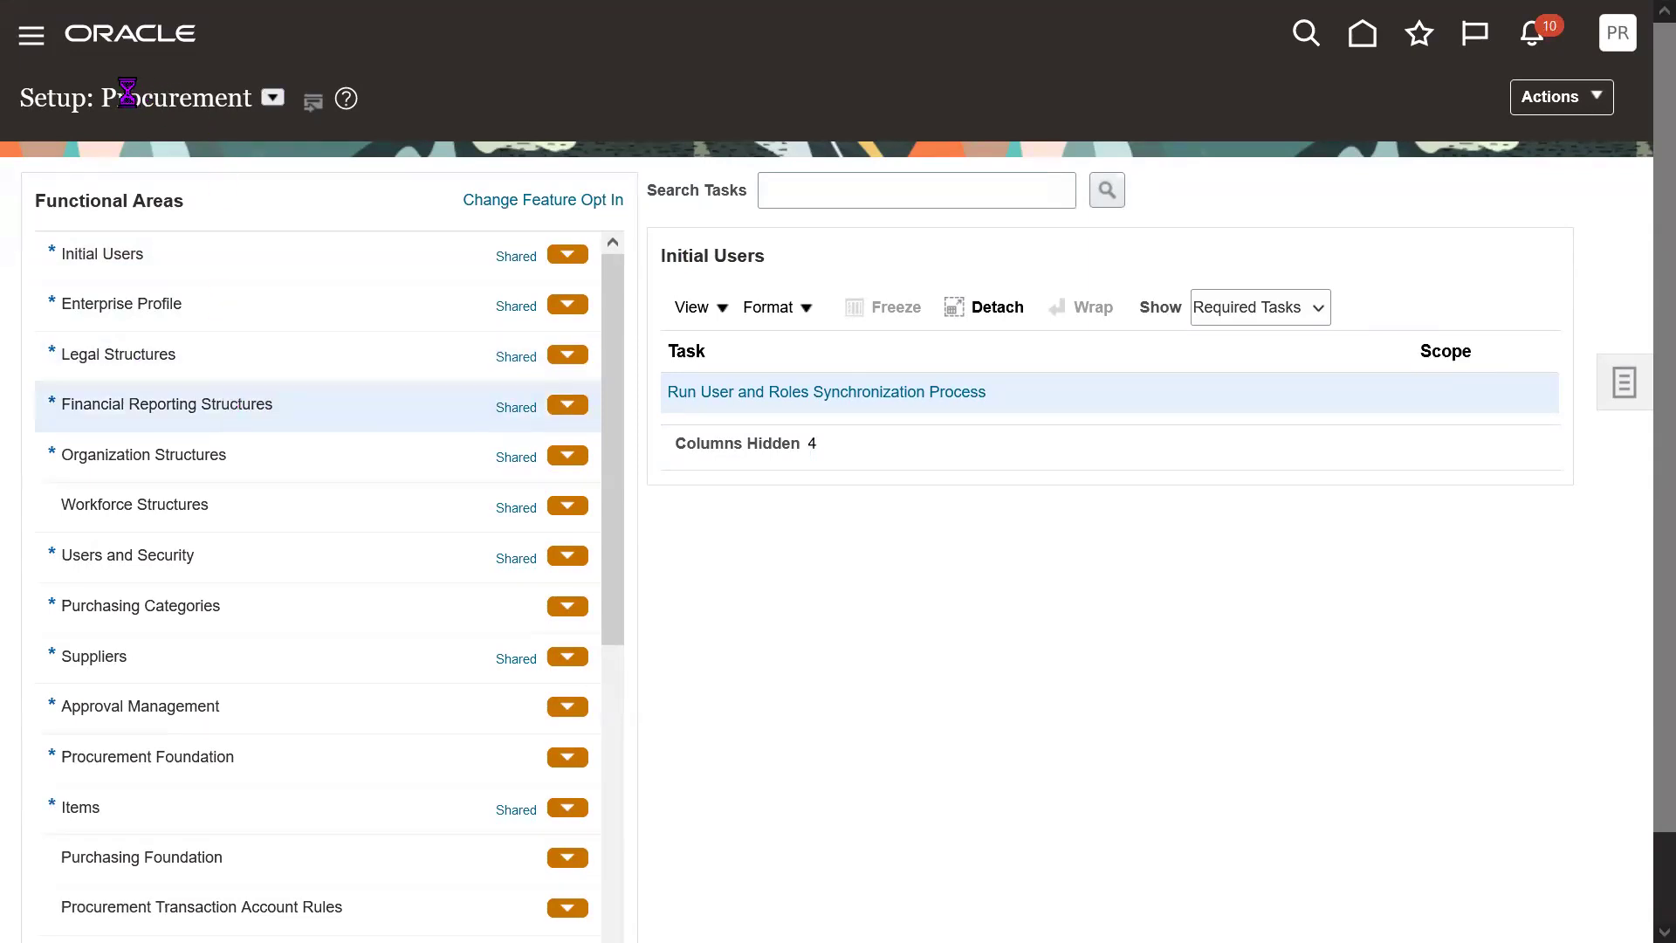
drag(127, 96, 214, 98)
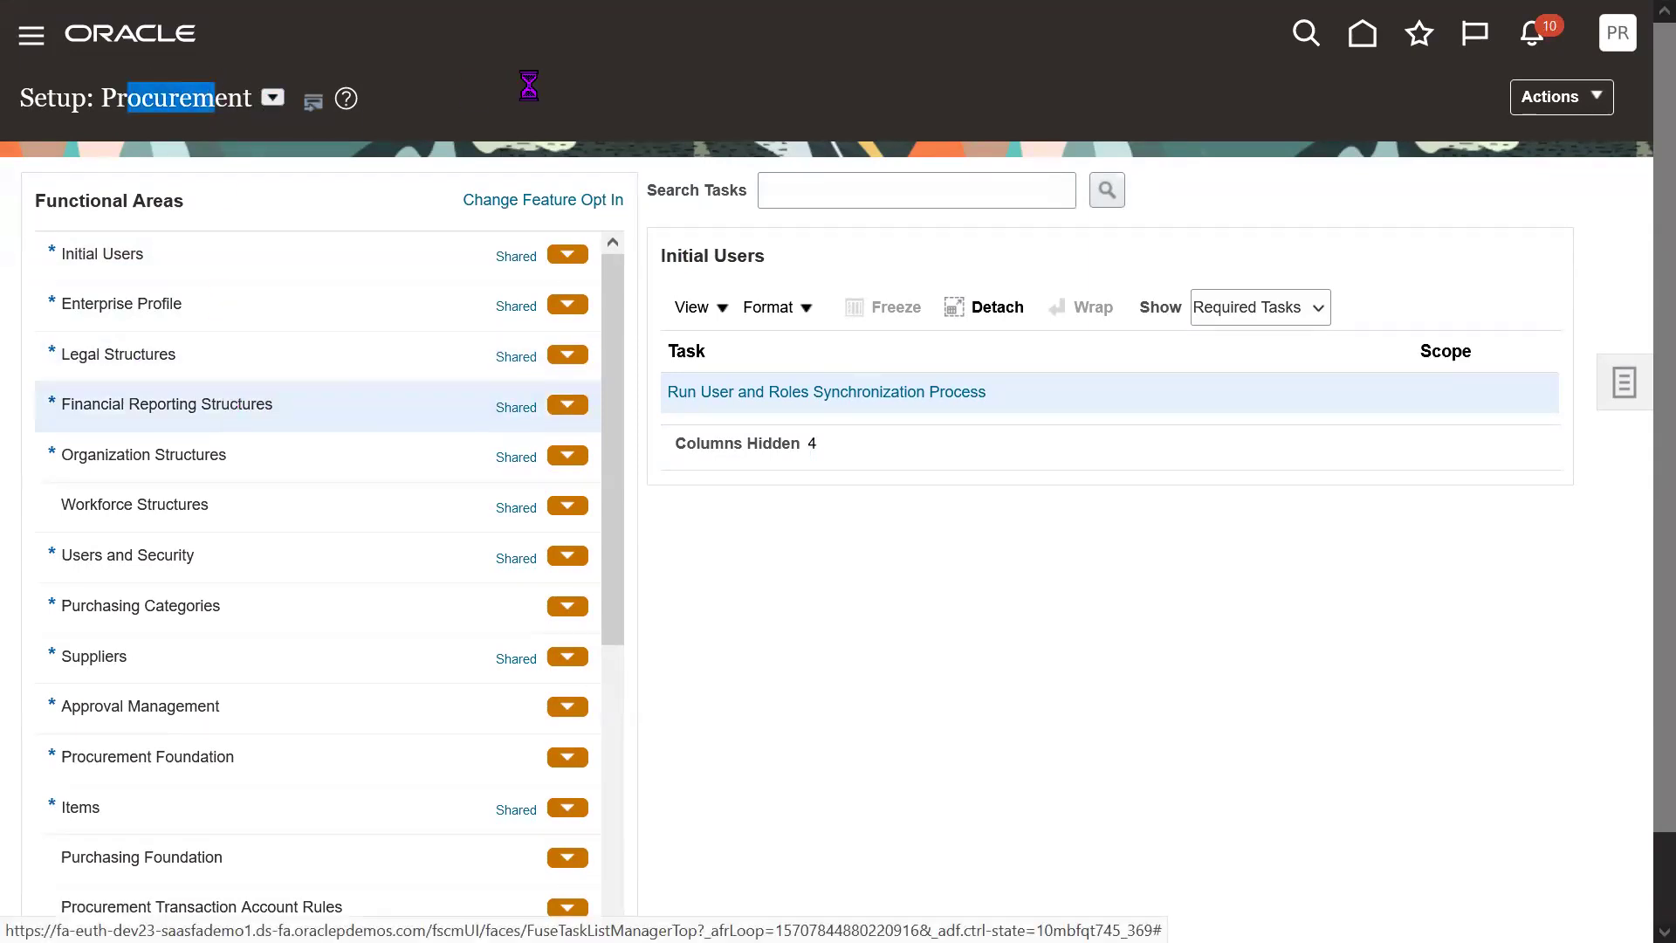
click(273, 98)
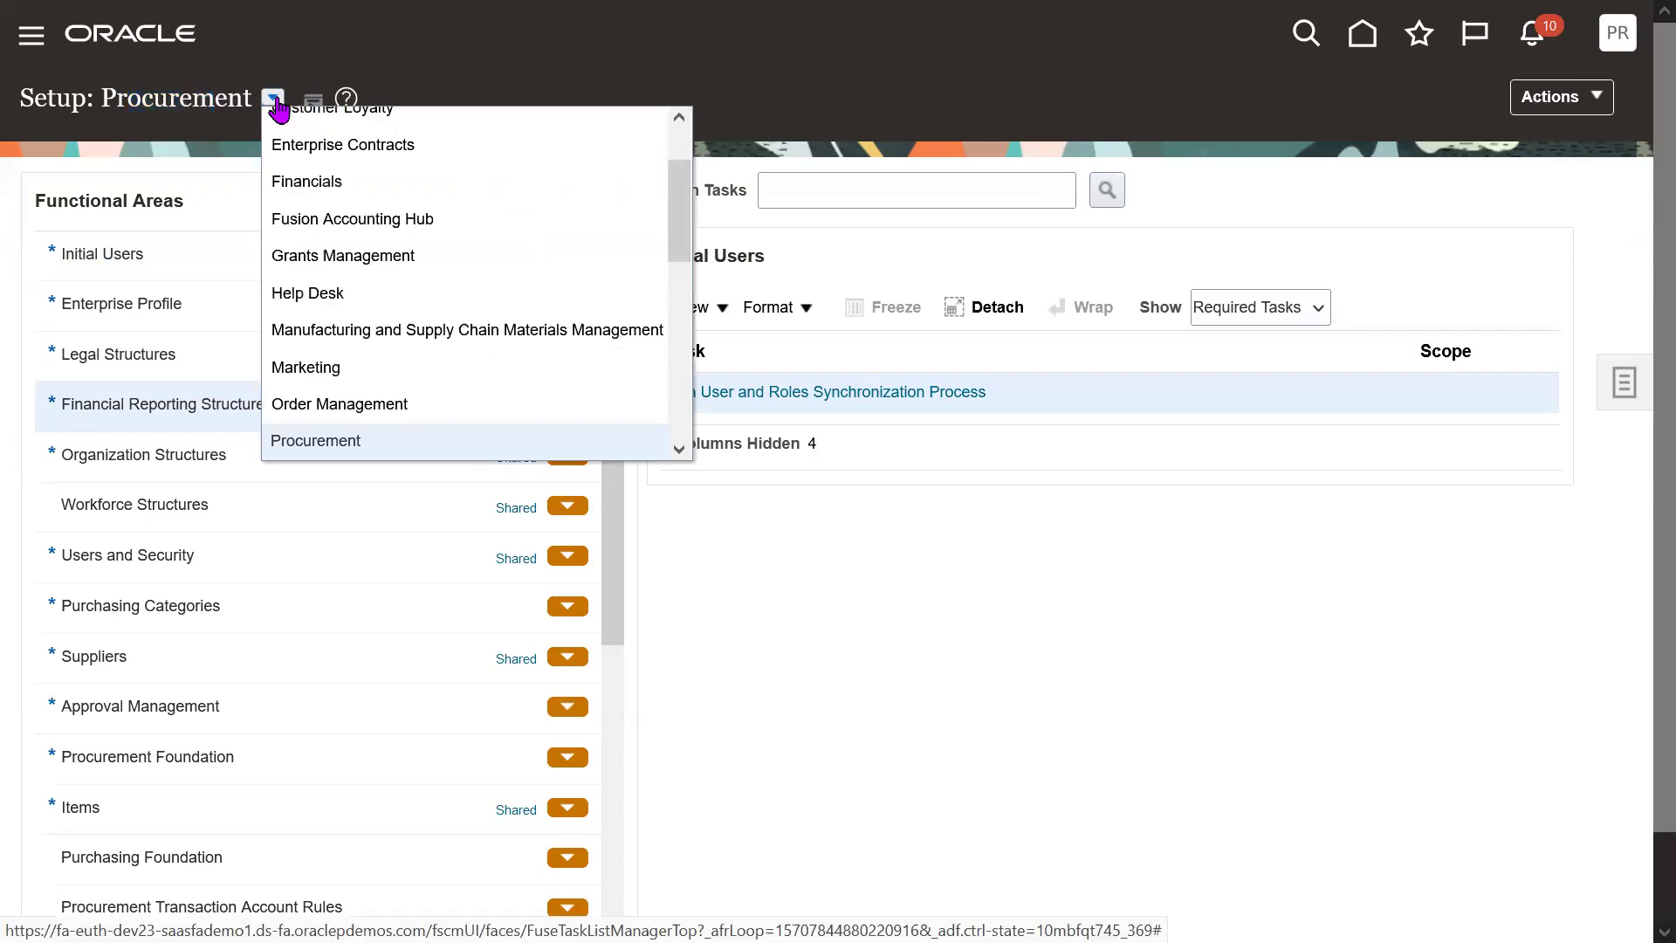
click(821, 124)
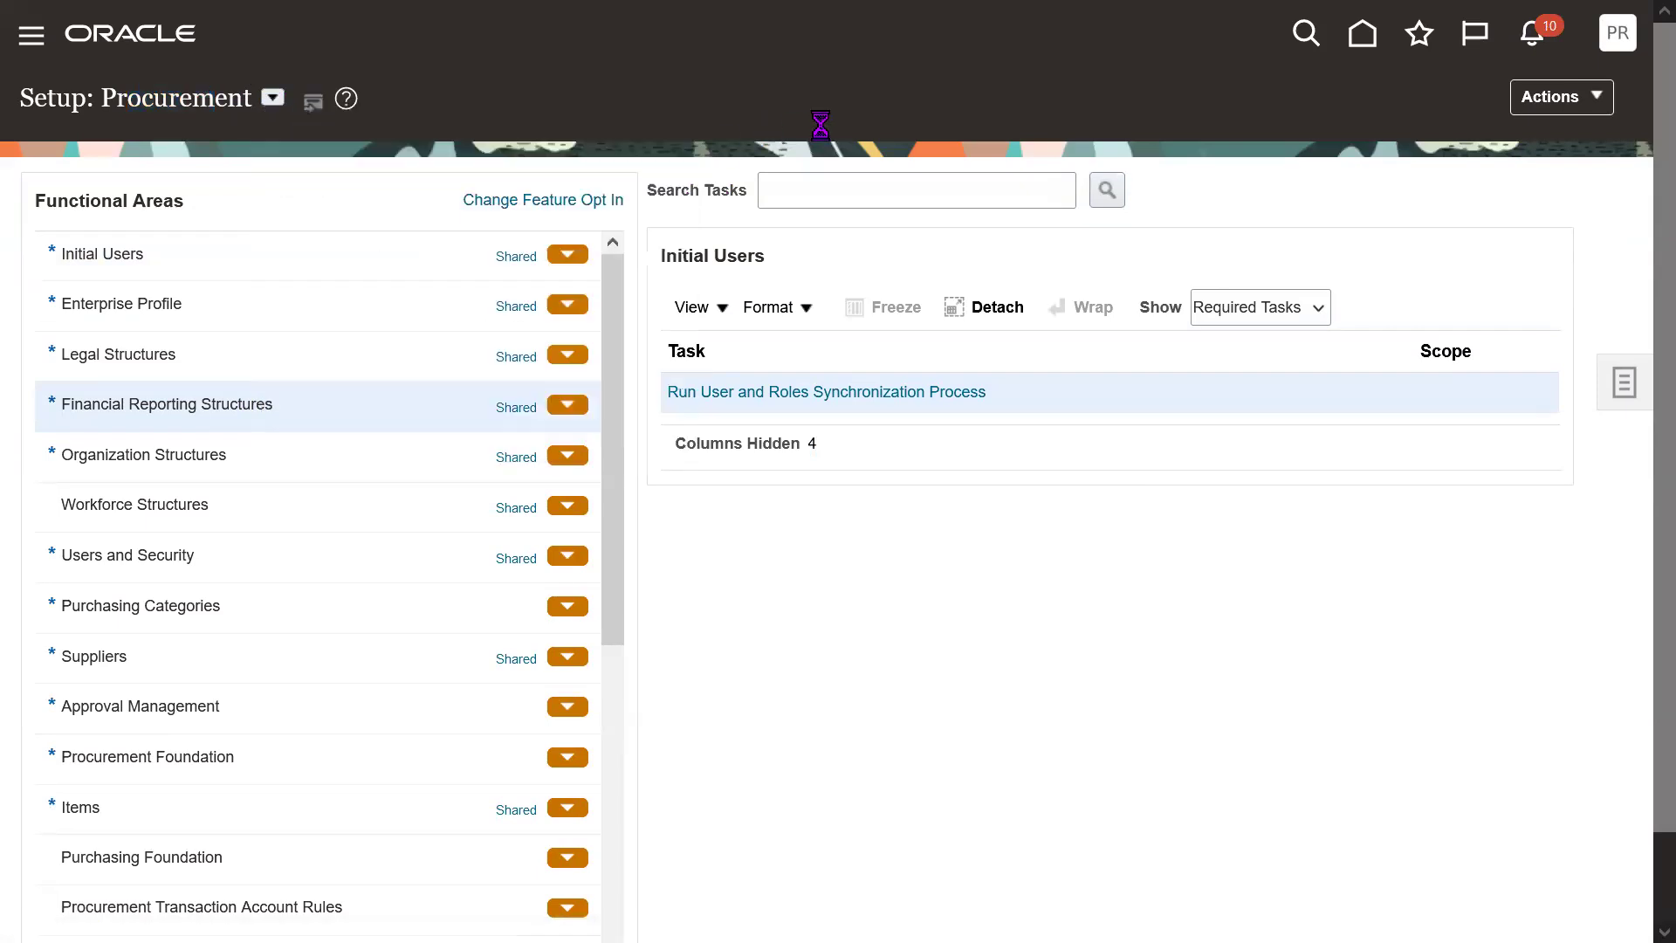
- Show the required tasks of the Organization Structures functional area
click(220, 302)
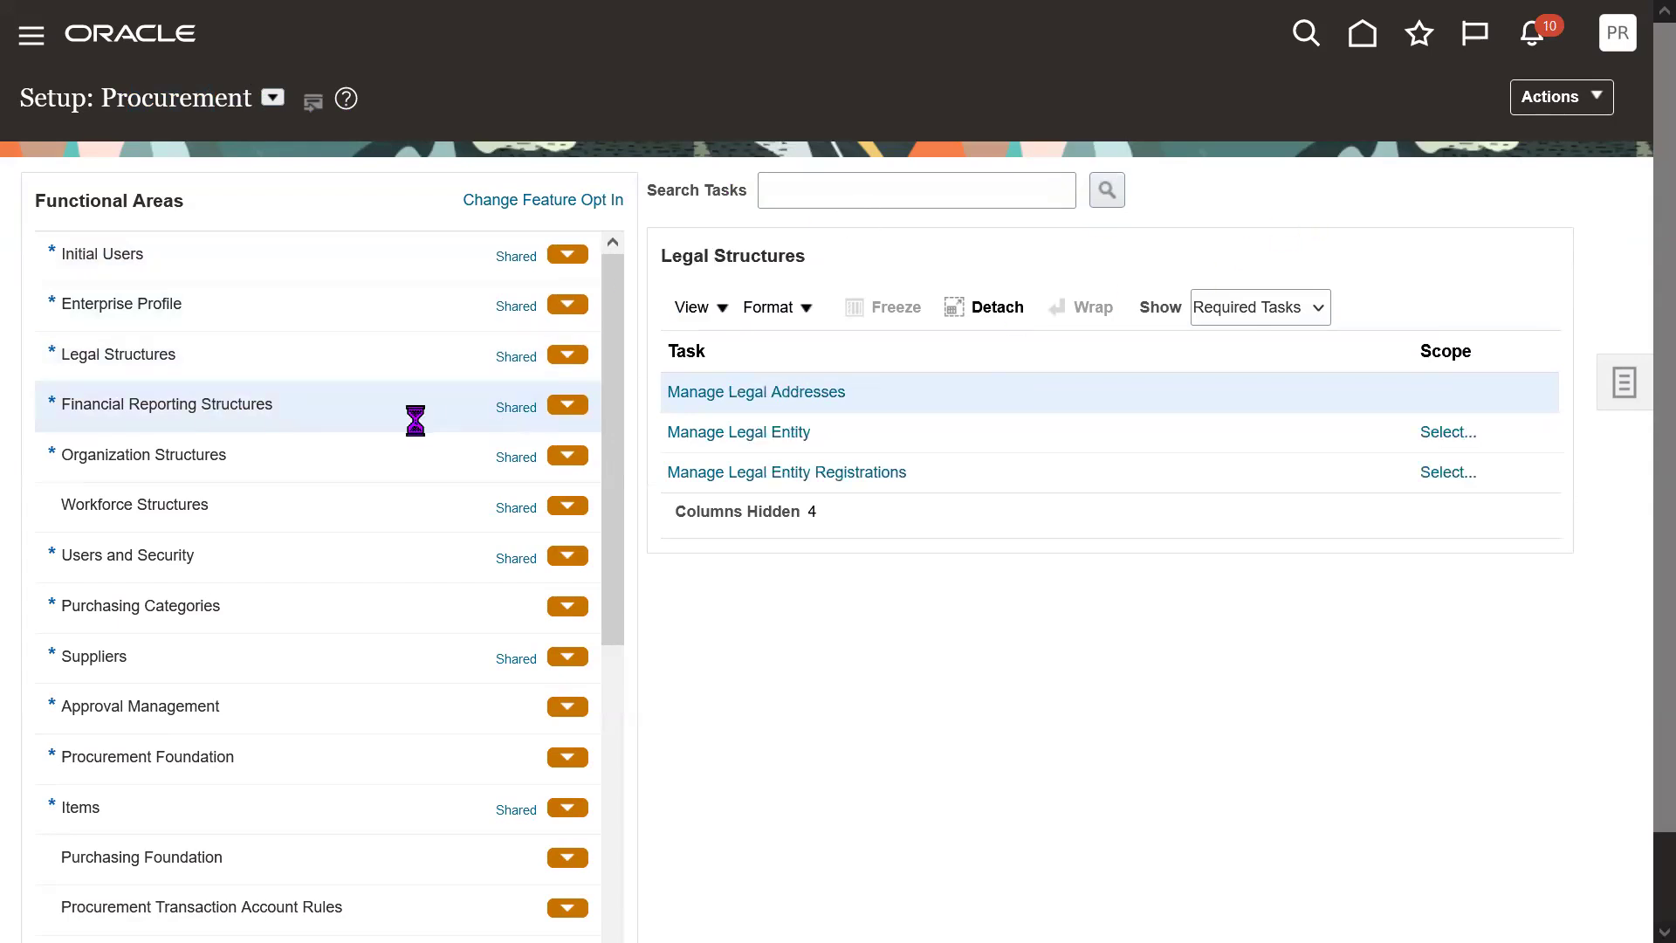
click(212, 458)
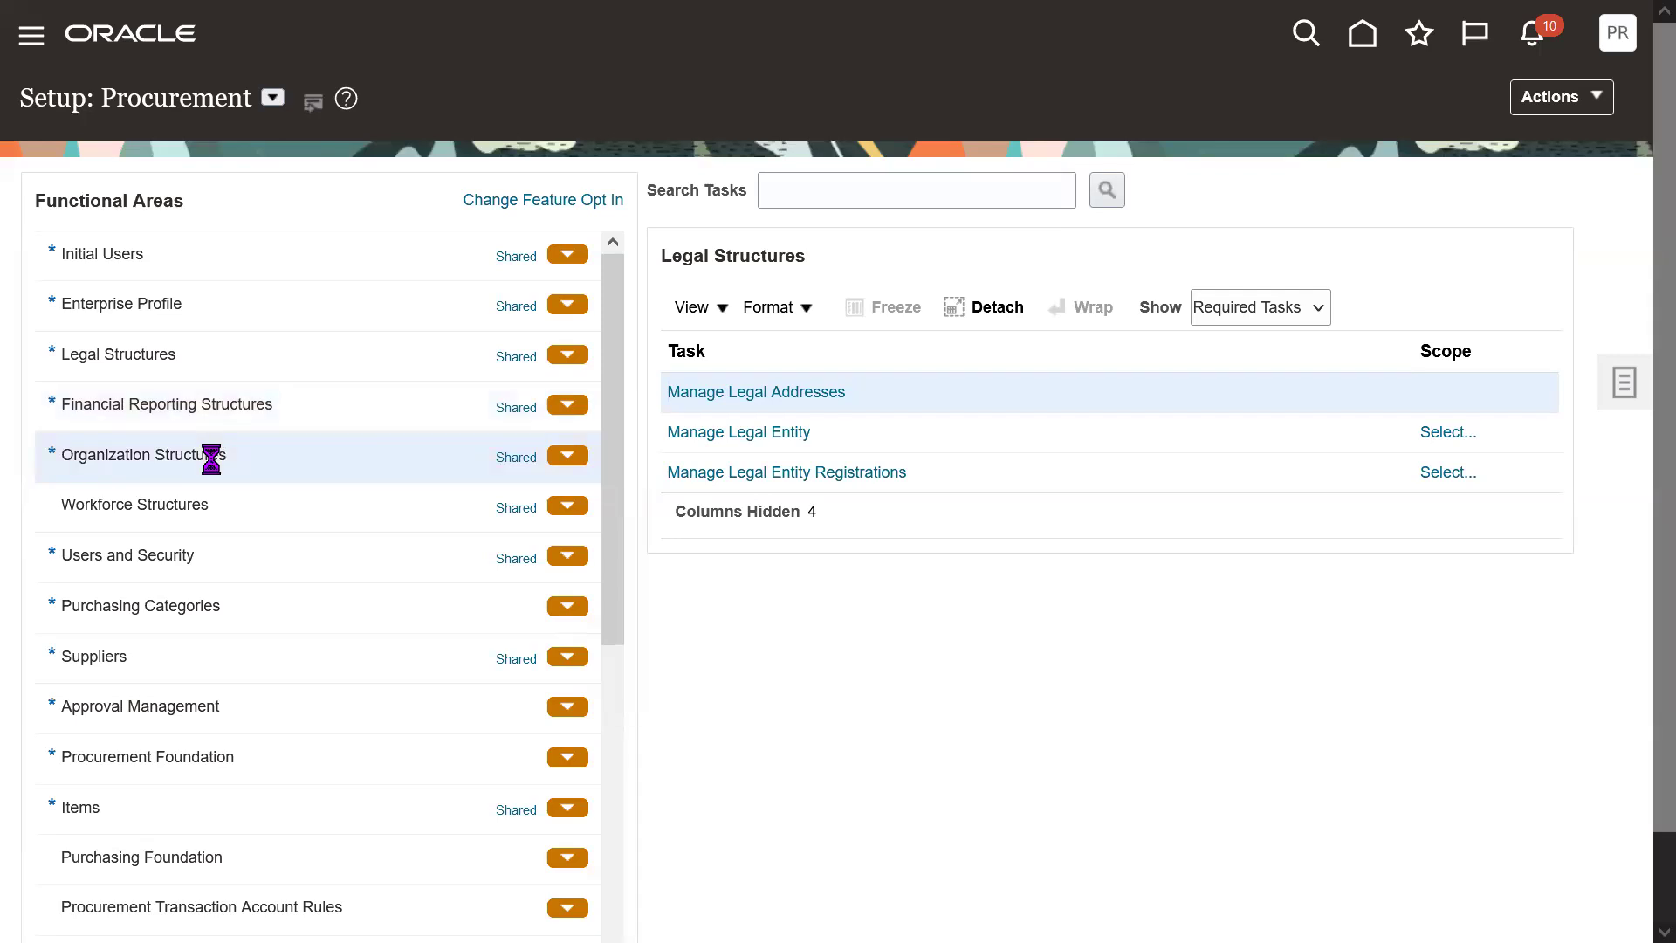
triple_click(212, 457)
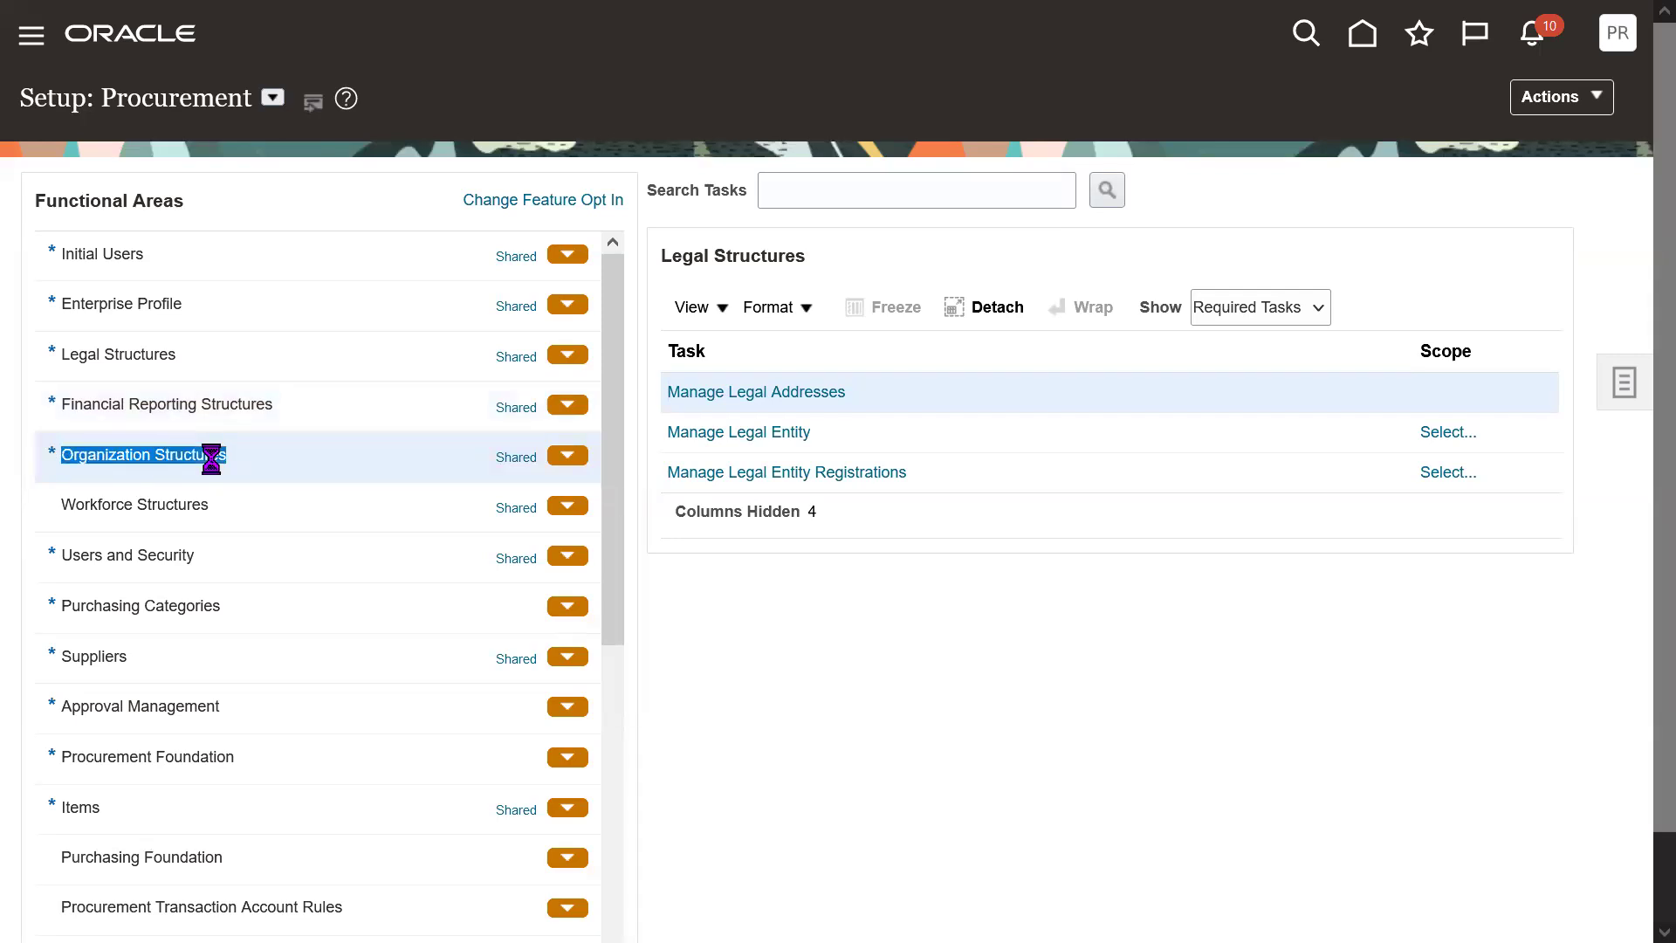
double_click(212, 458)
triple_click(212, 458)
double_click(211, 458)
click(211, 458)
triple_click(211, 458)
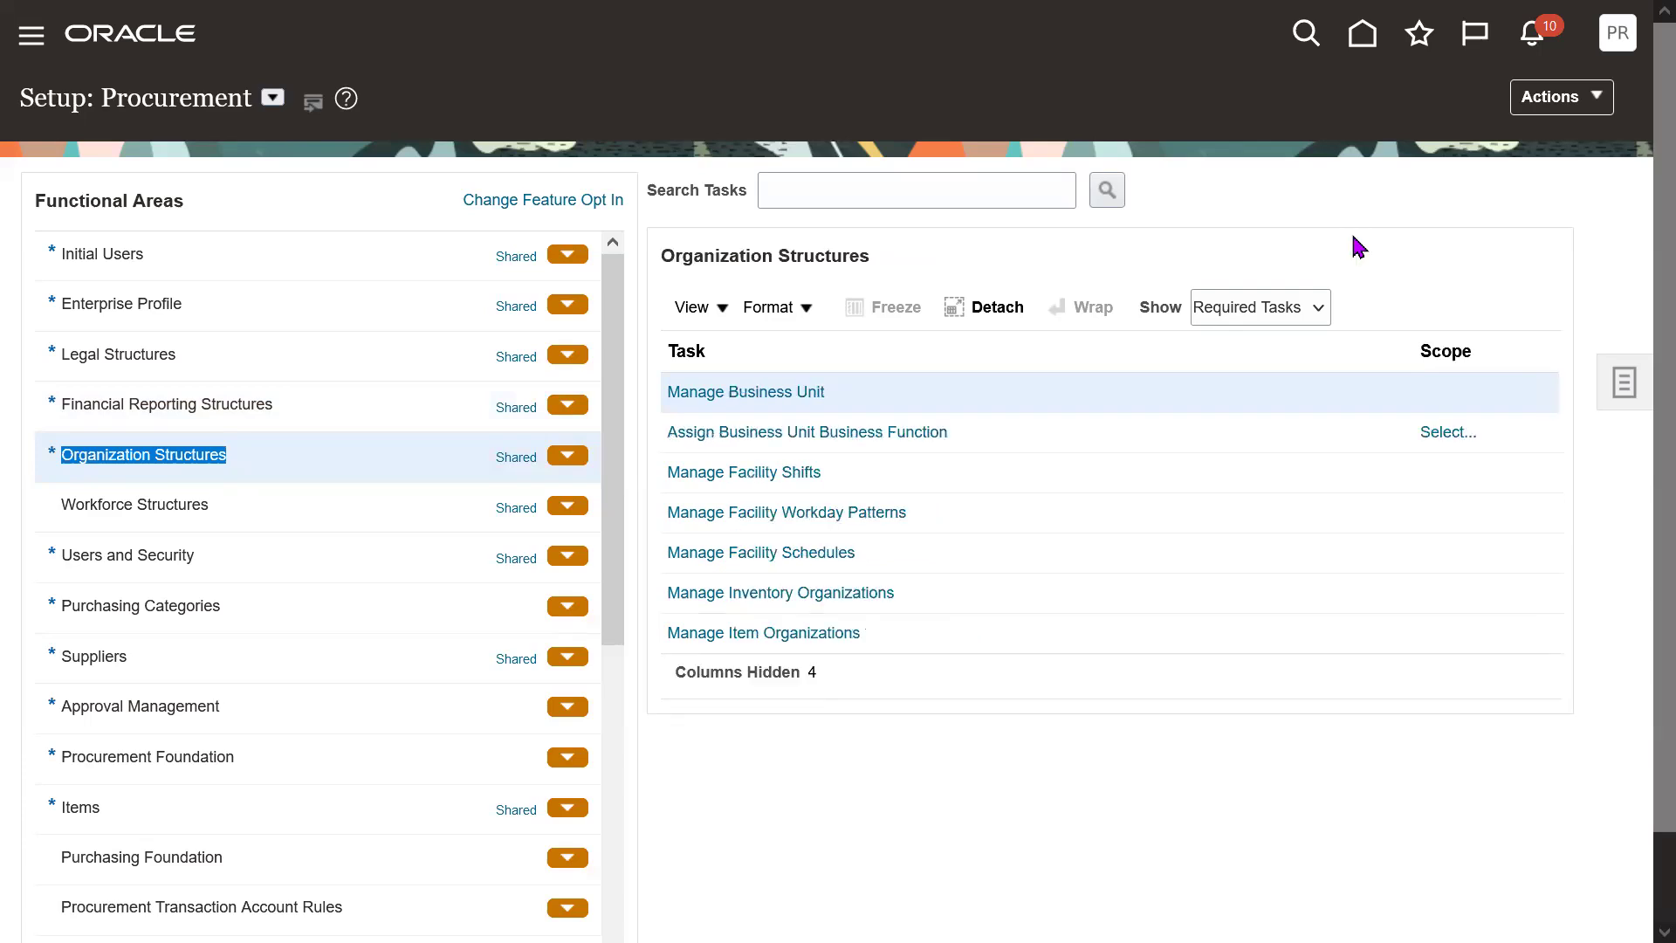
click(195, 454)
click(1364, 202)
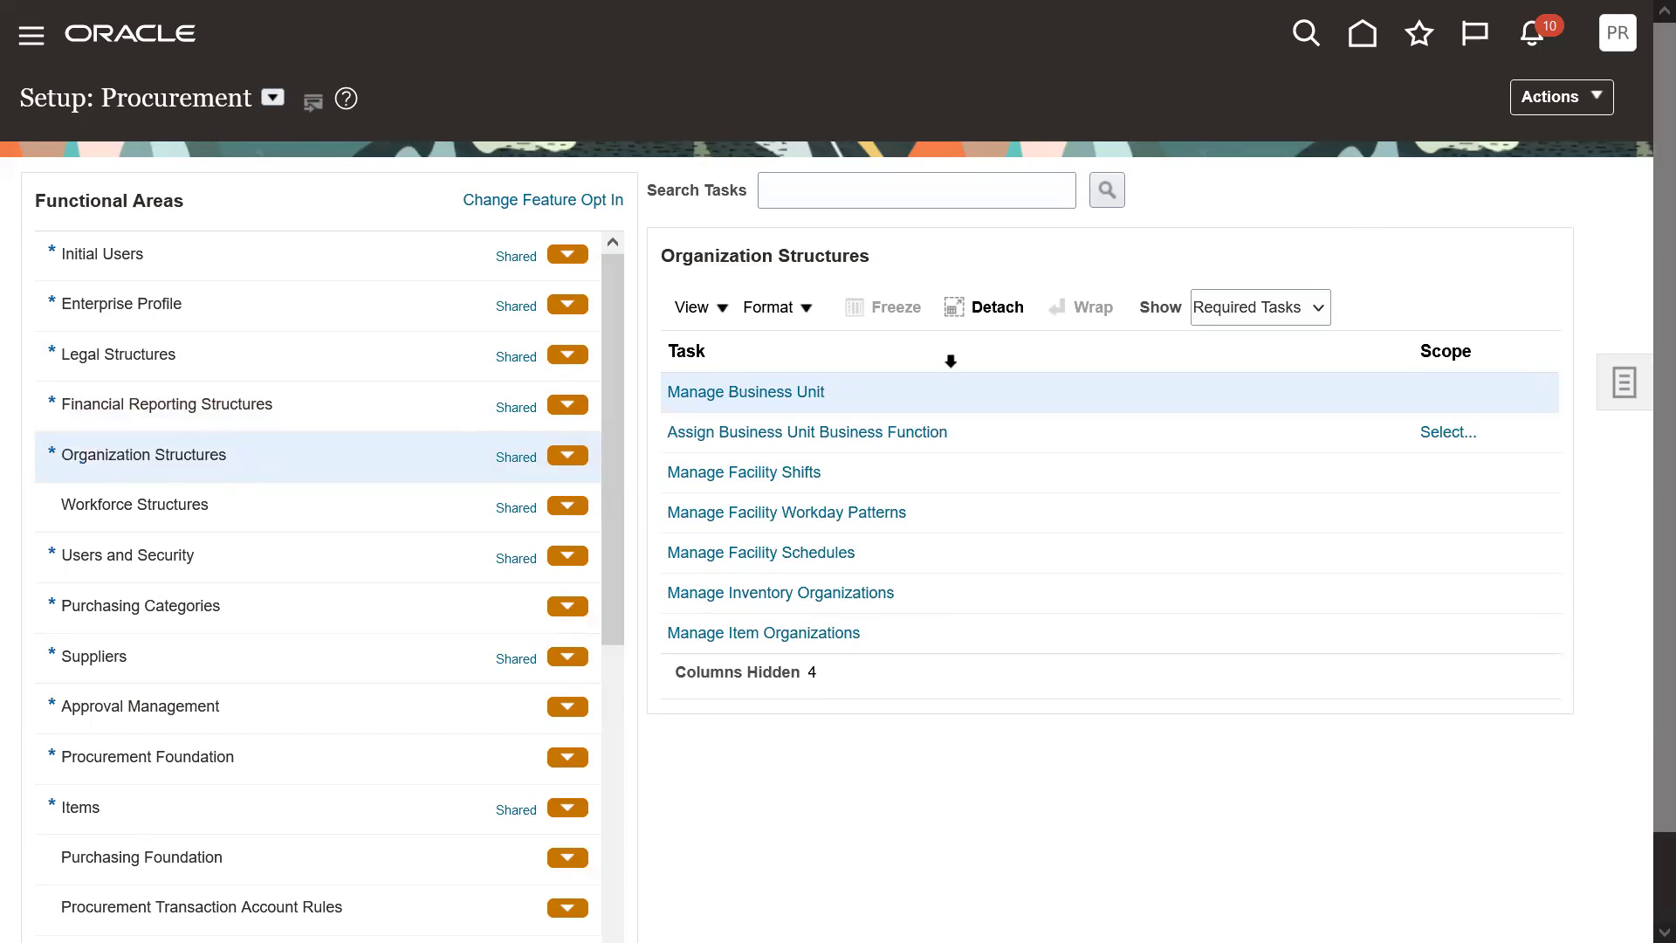
- Start a new business unit from the Manage Business Unit task and name it 53K IND BU
click(724, 392)
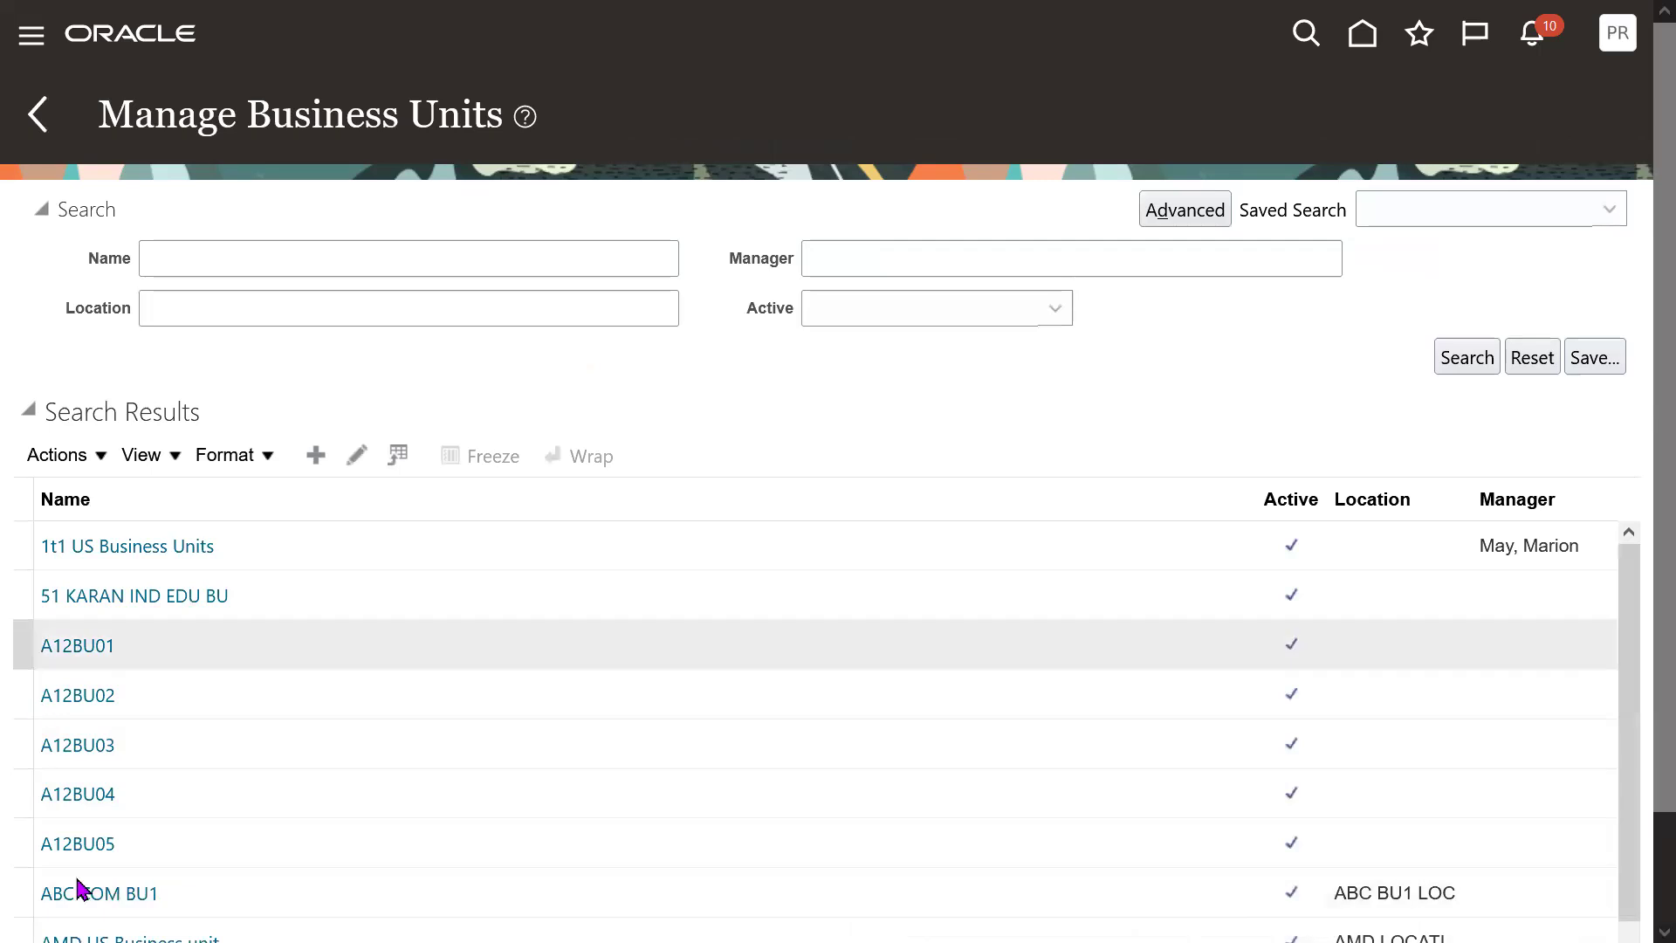
click(313, 463)
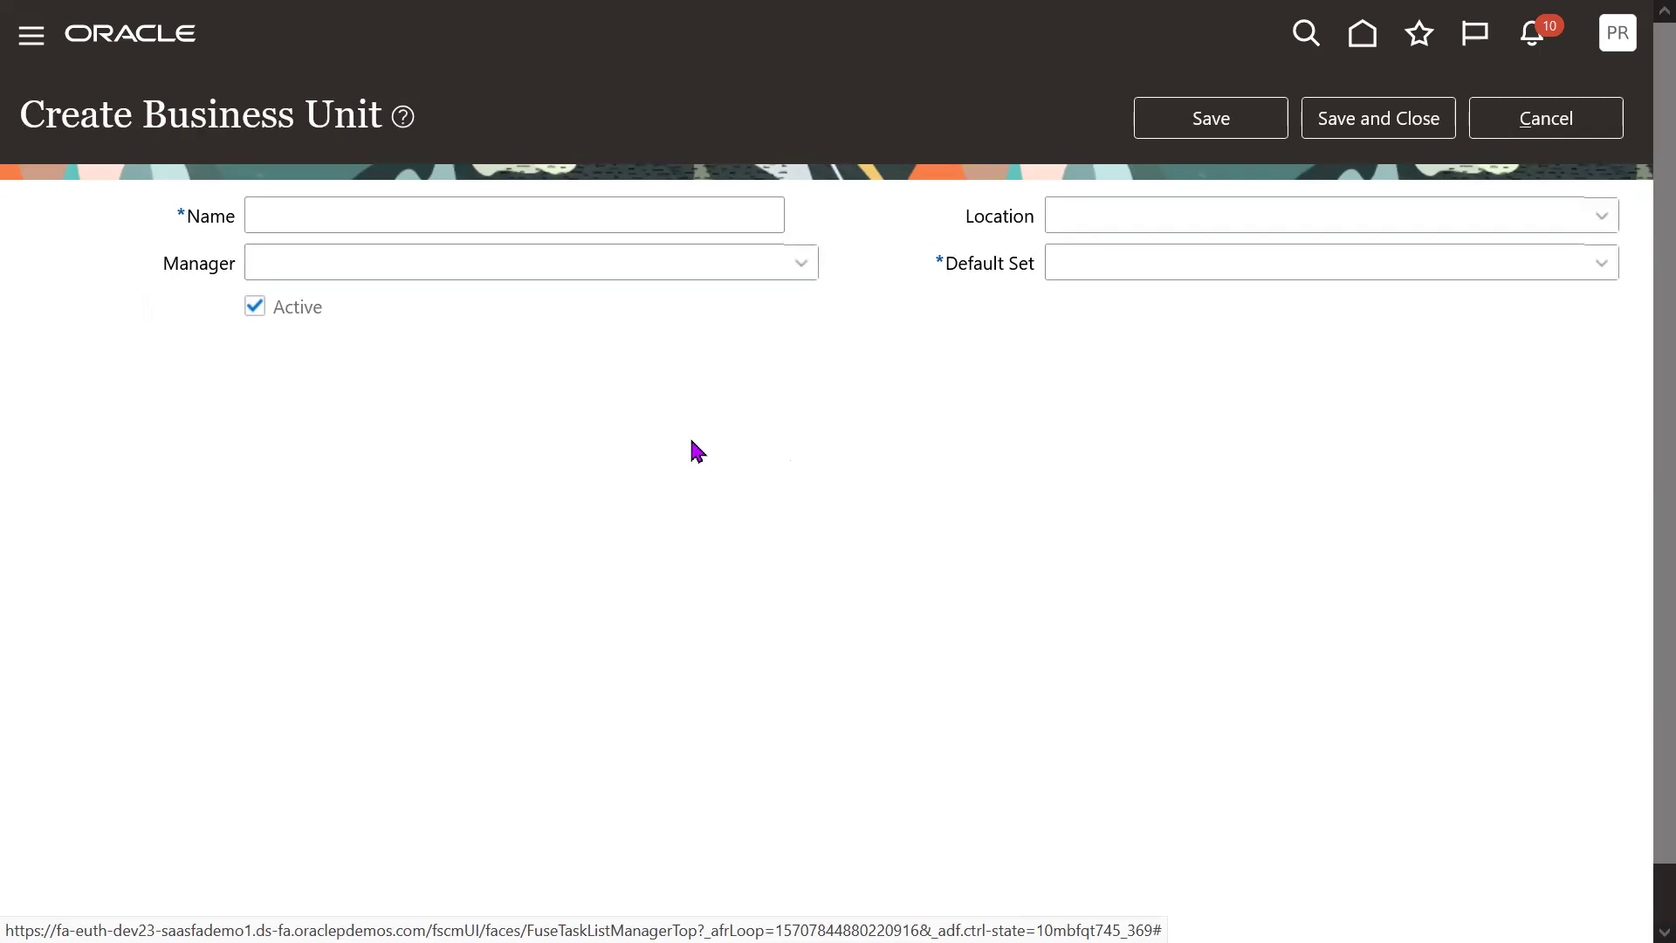
click(344, 213)
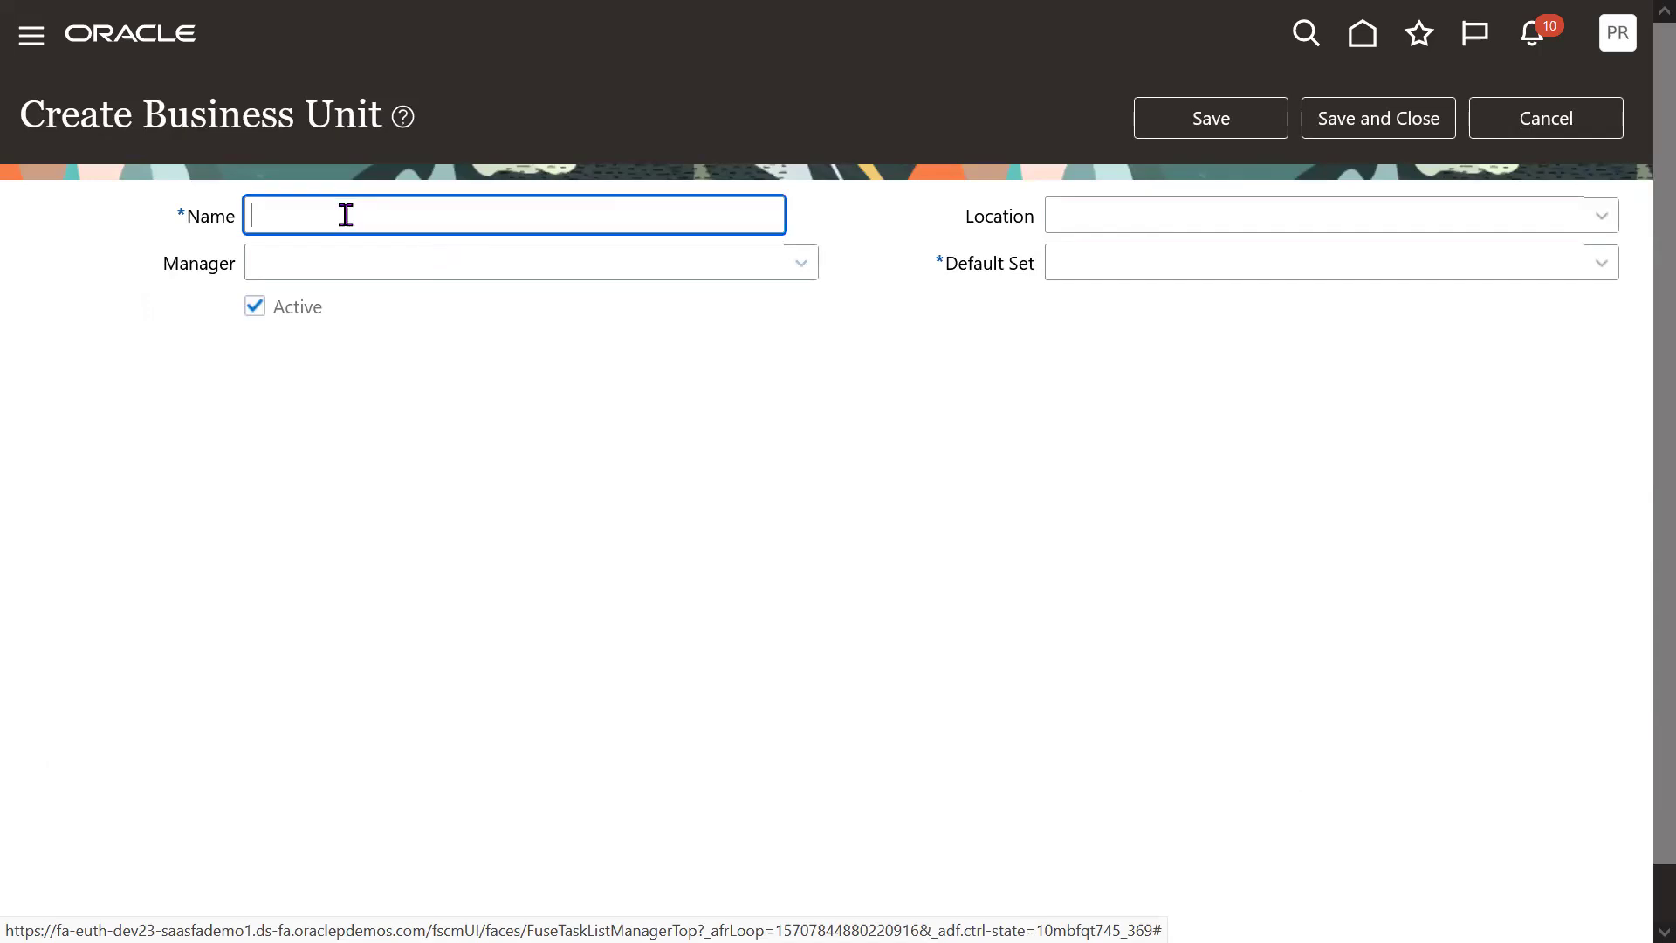
text(5)
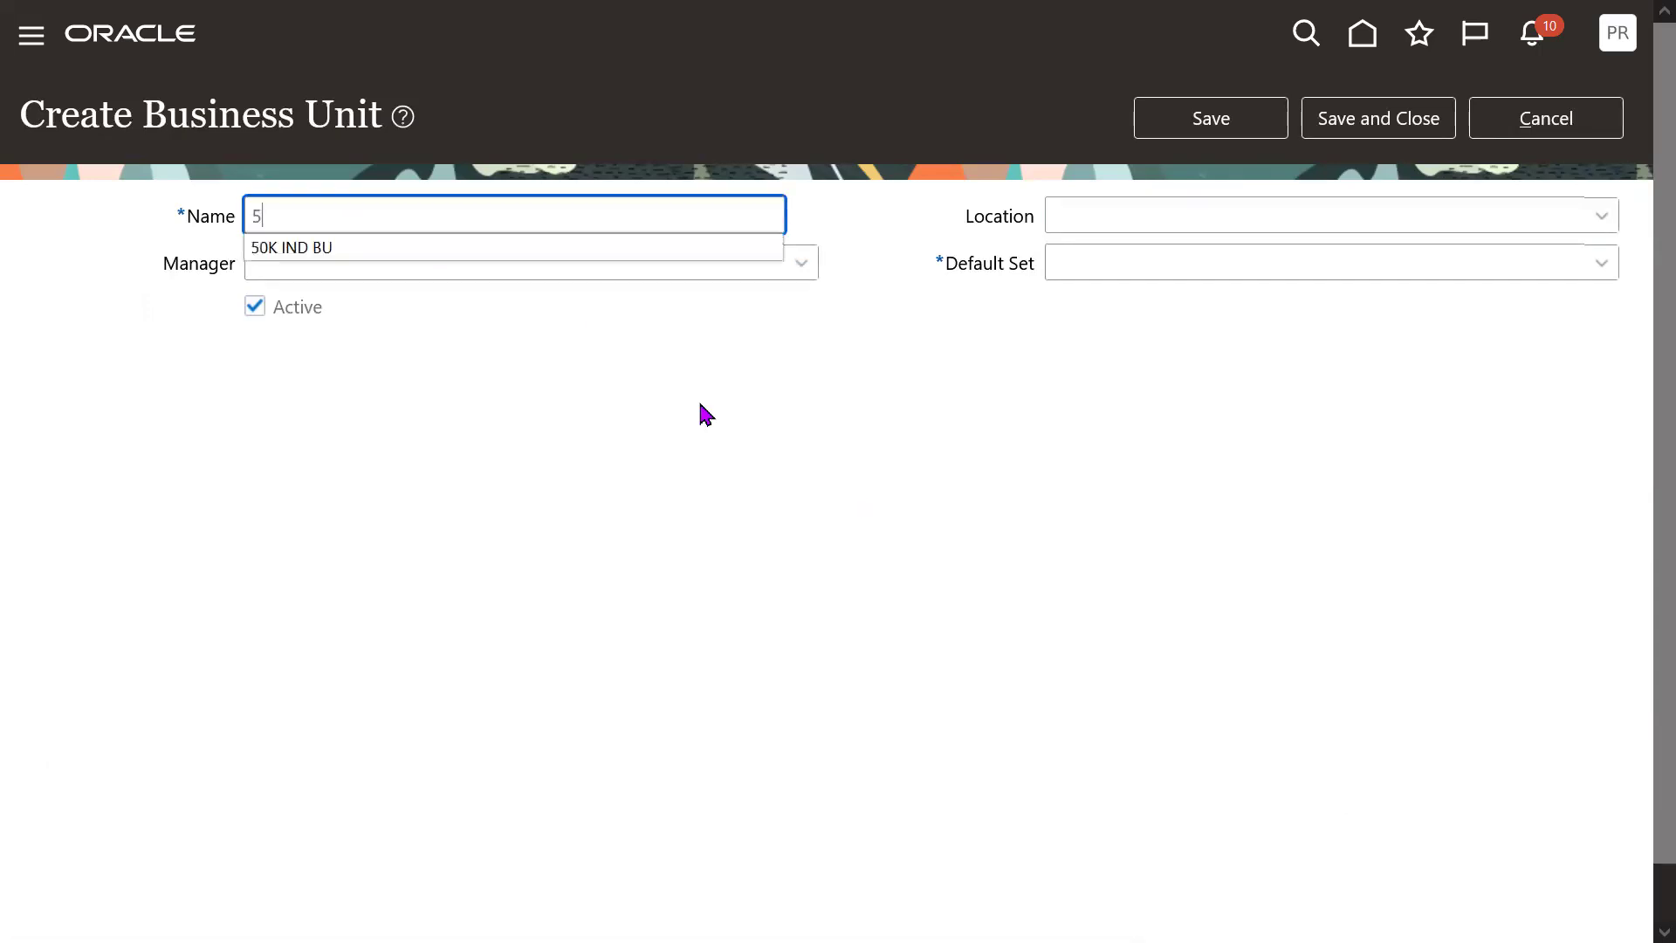
text(3K IND BU)
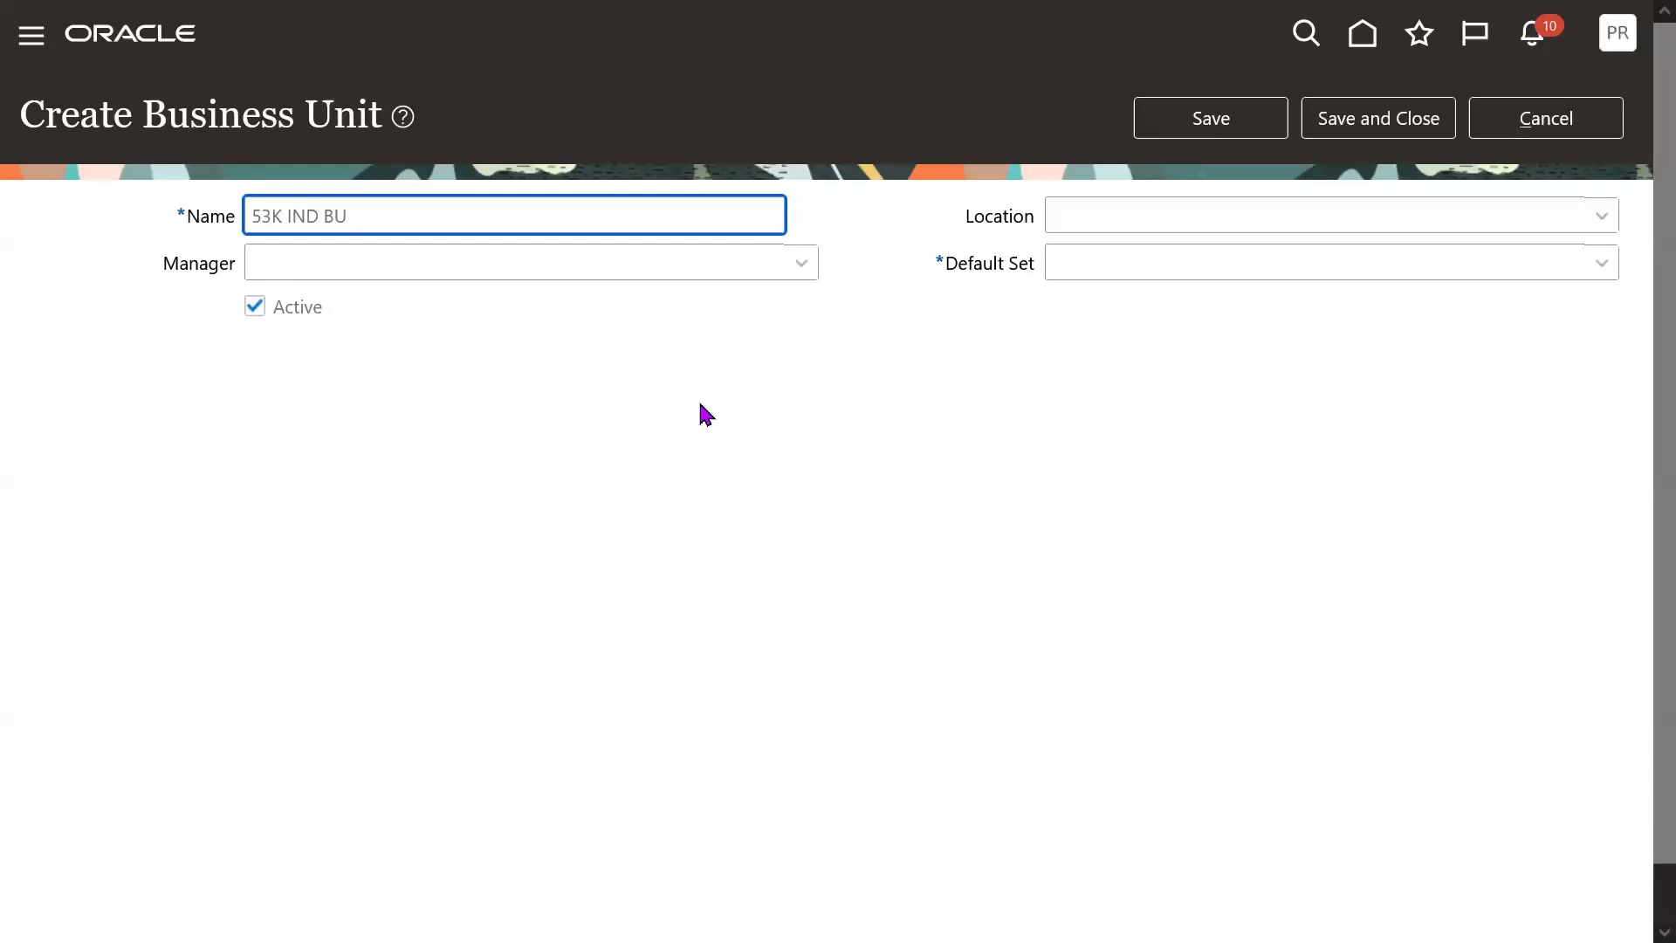
- Try inserting Pharma and Retail before IND in the business unit name, removing each word again
click(289, 217)
text(Phra)
key(BackSpace)
key(BackSpace)
text(arma)
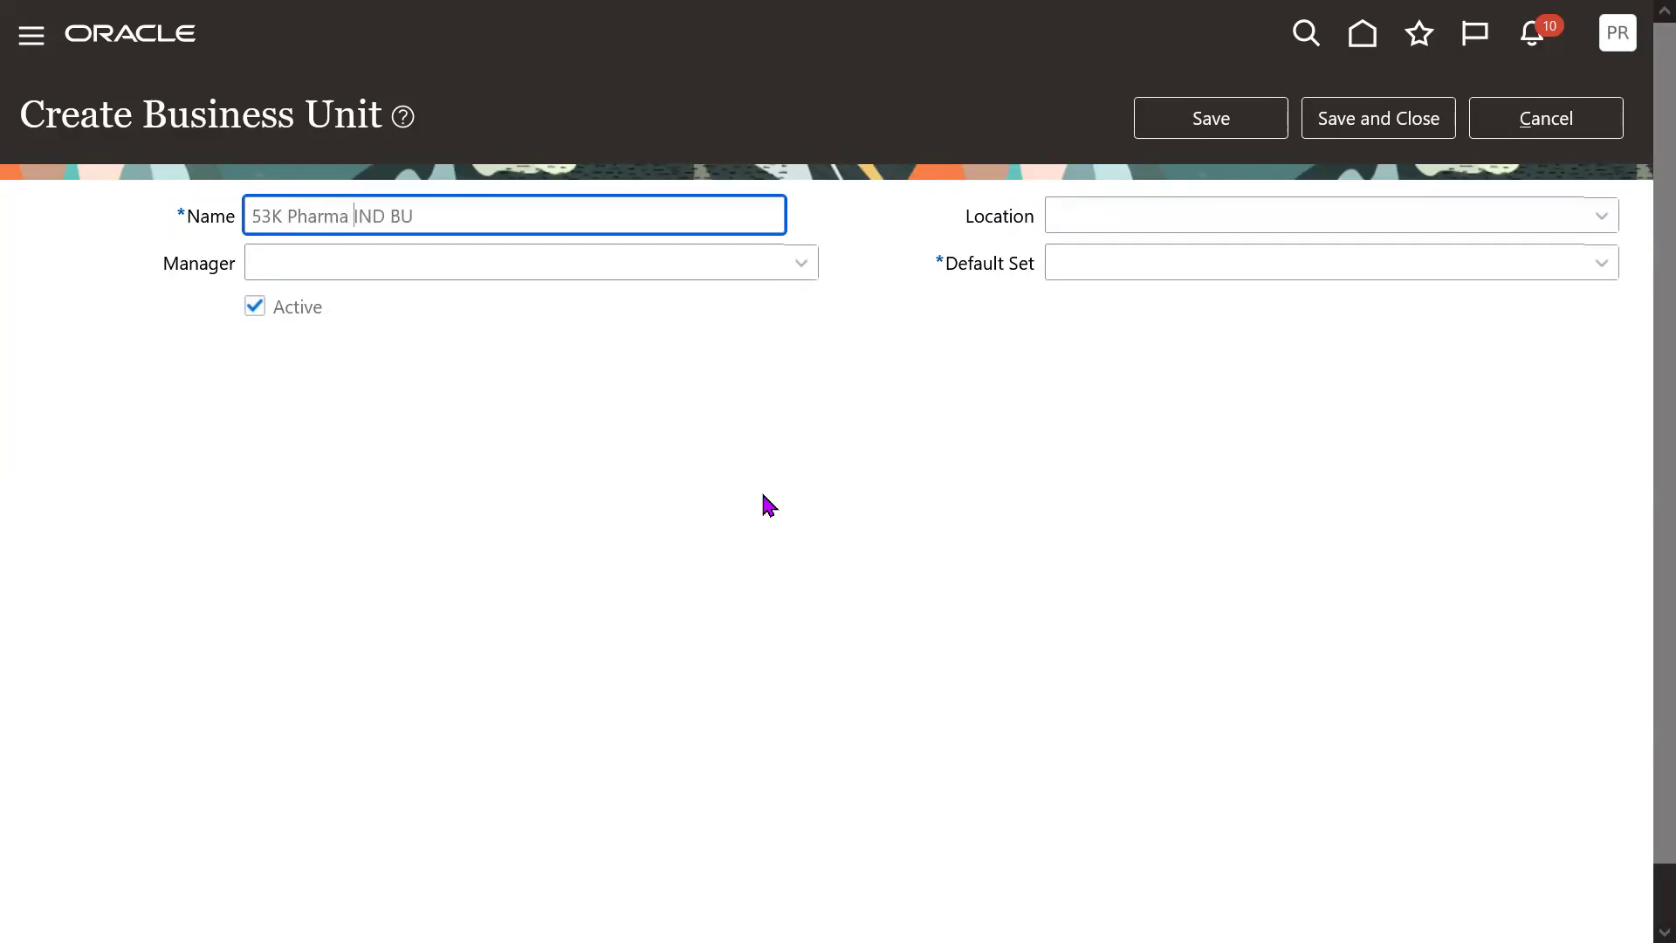
key(BackSpace)
key(BackSpace)
key(BackSpace)
key(BackSpace)
key(BackSpace)
key(BackSpace)
key(BackSpace)
text(Retail)
key(BackSpace)
key(BackSpace)
key(BackSpace)
key(BackSpace)
key(BackSpace)
key(BackSpace)
key(BackSpace)
key(BackSpace)
key(ctrl+a)
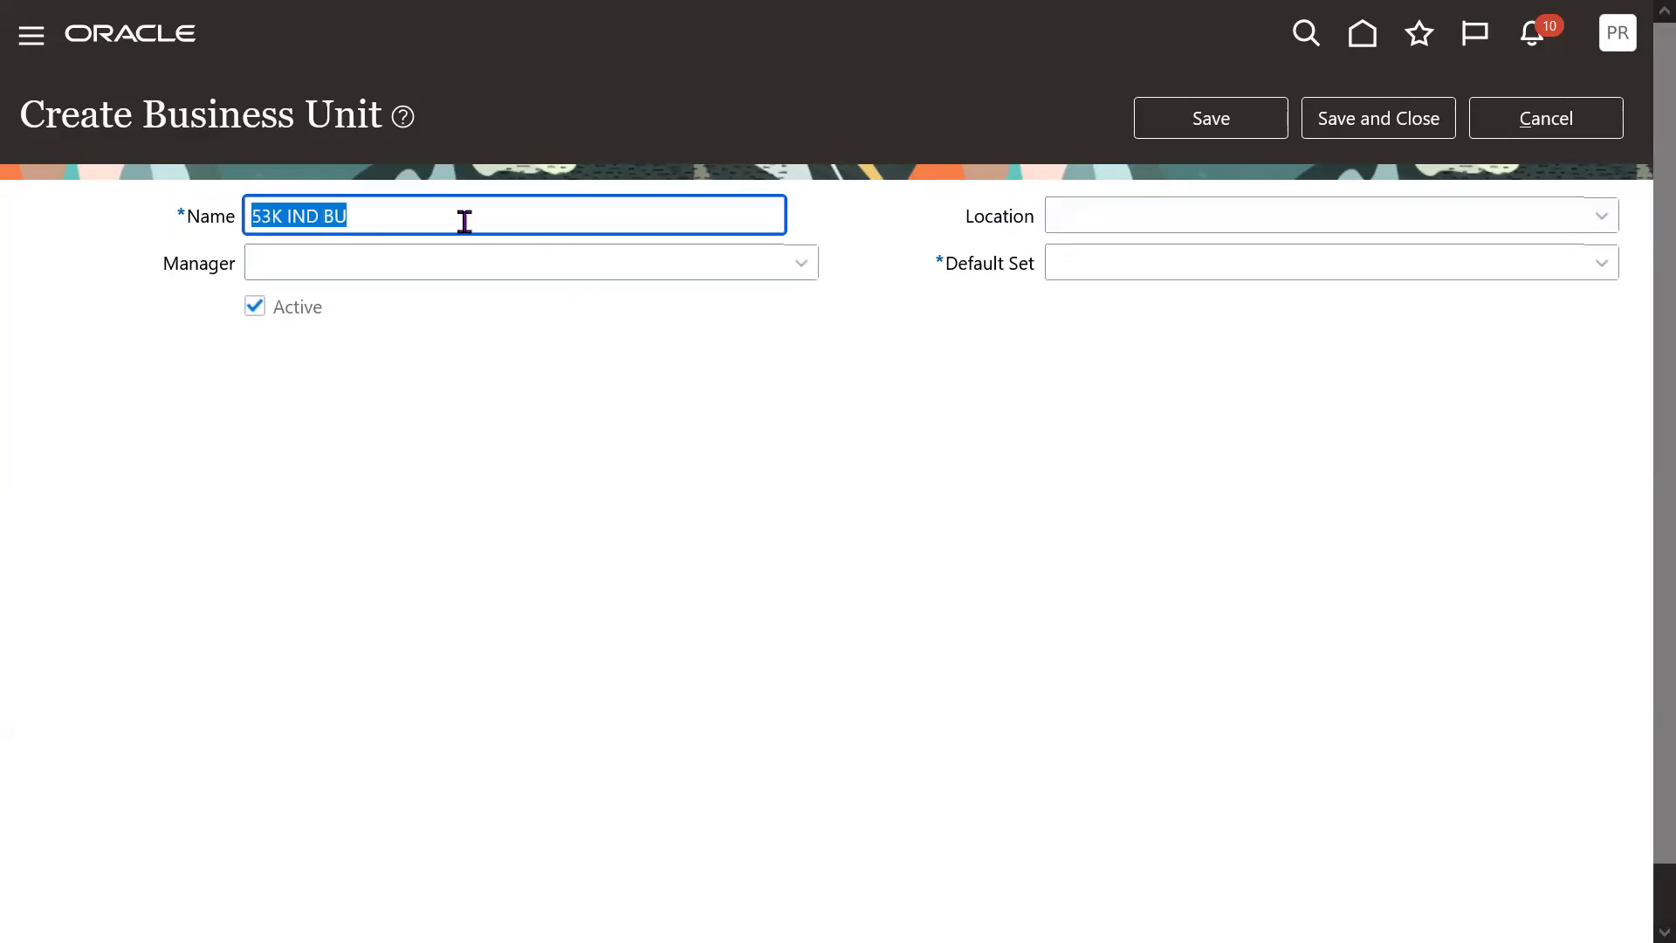
click(919, 373)
drag(987, 218, 1033, 225)
click(439, 207)
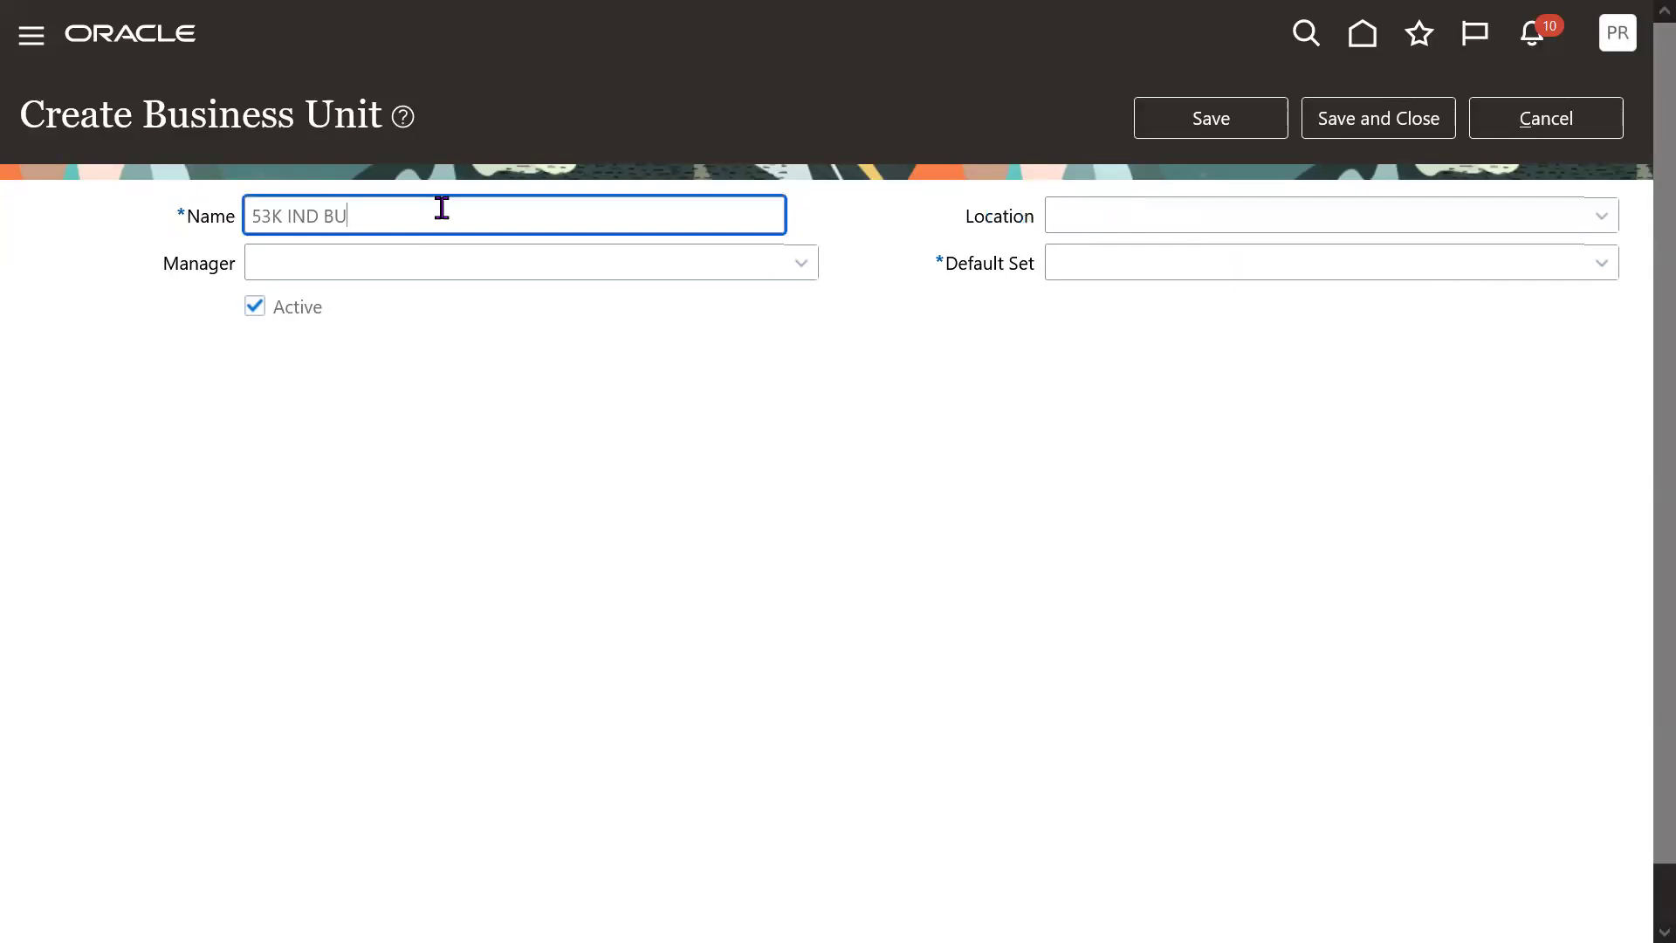
key(ctrl+a)
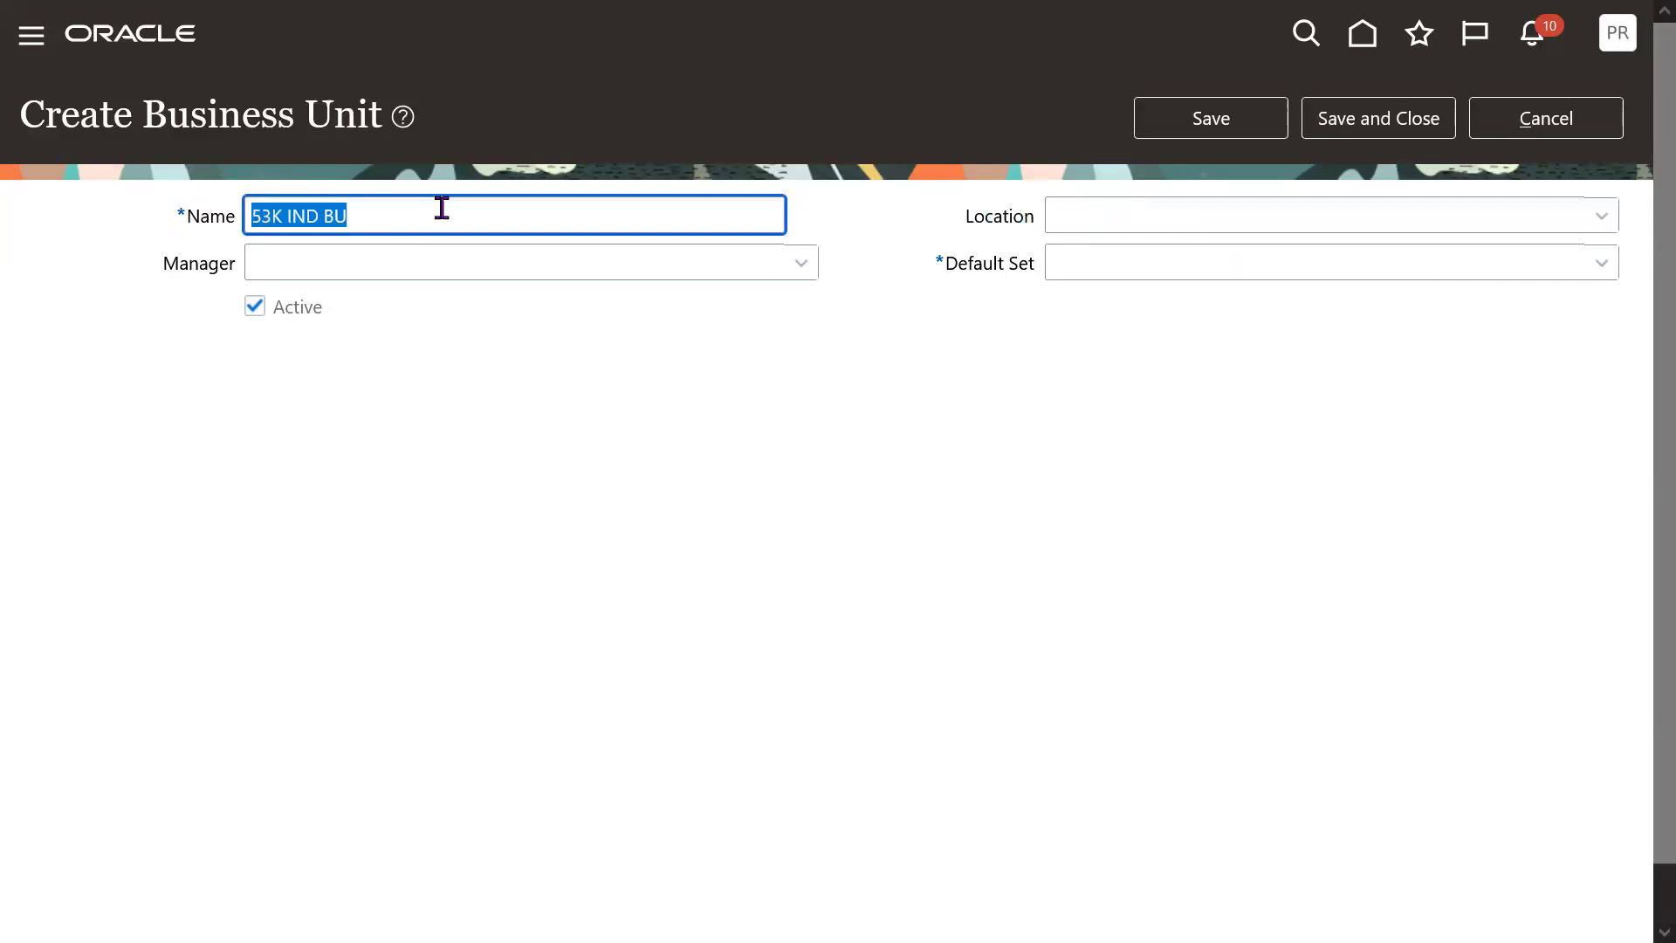
click(442, 207)
key(ctrl+a)
double_click(1010, 225)
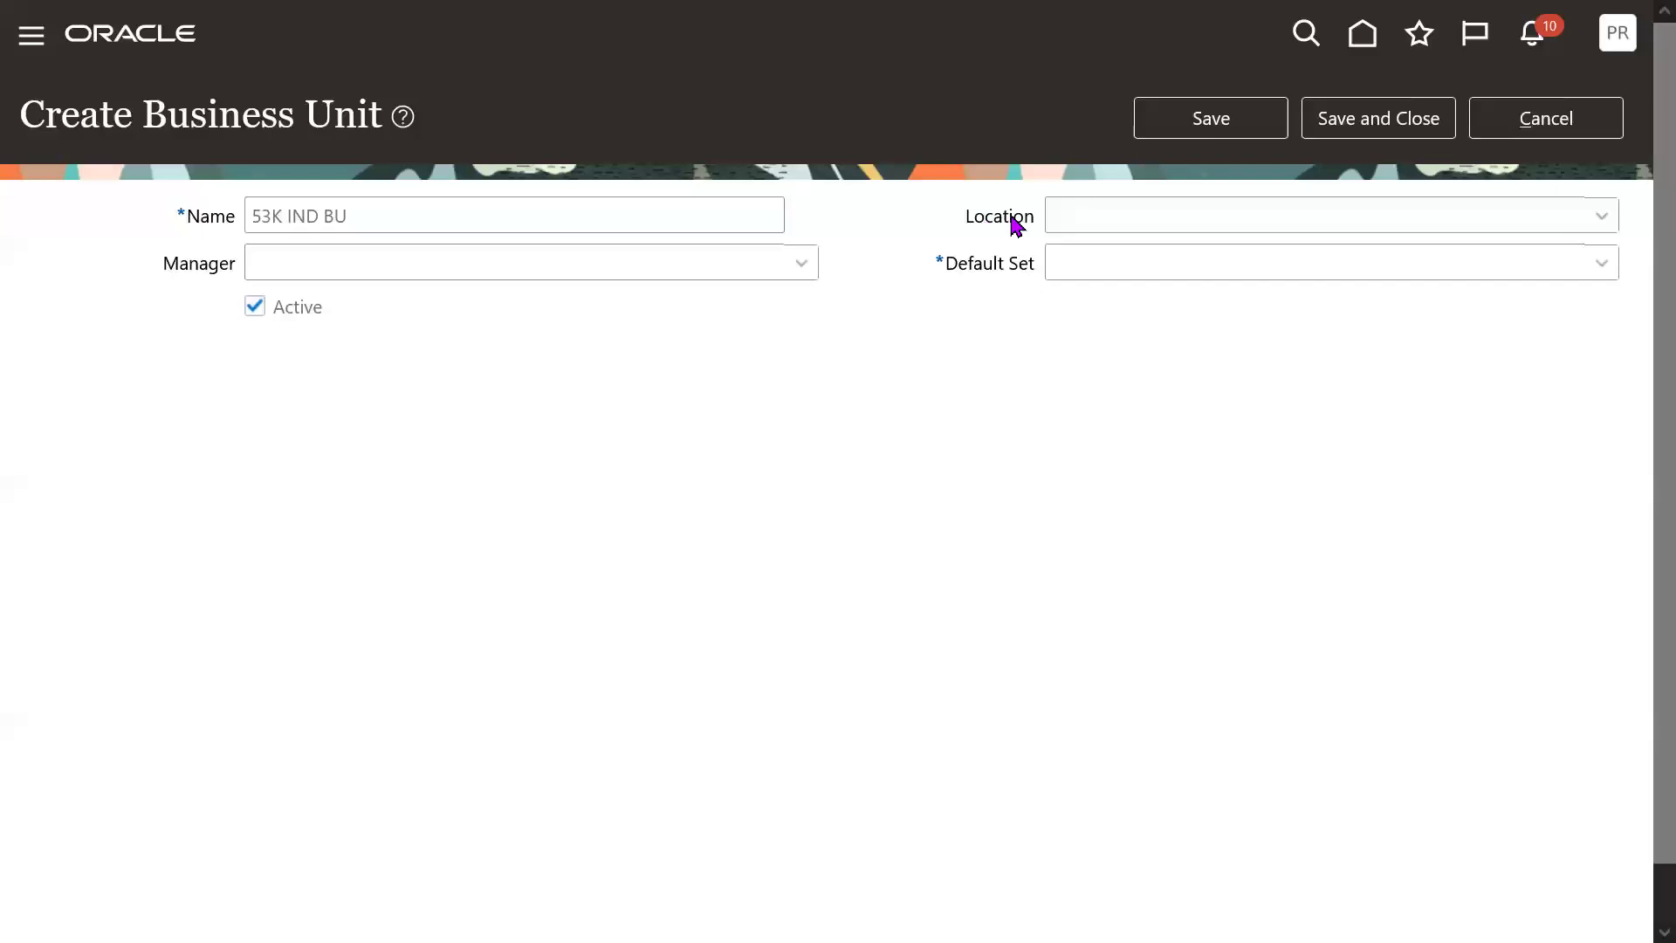
double_click(1004, 220)
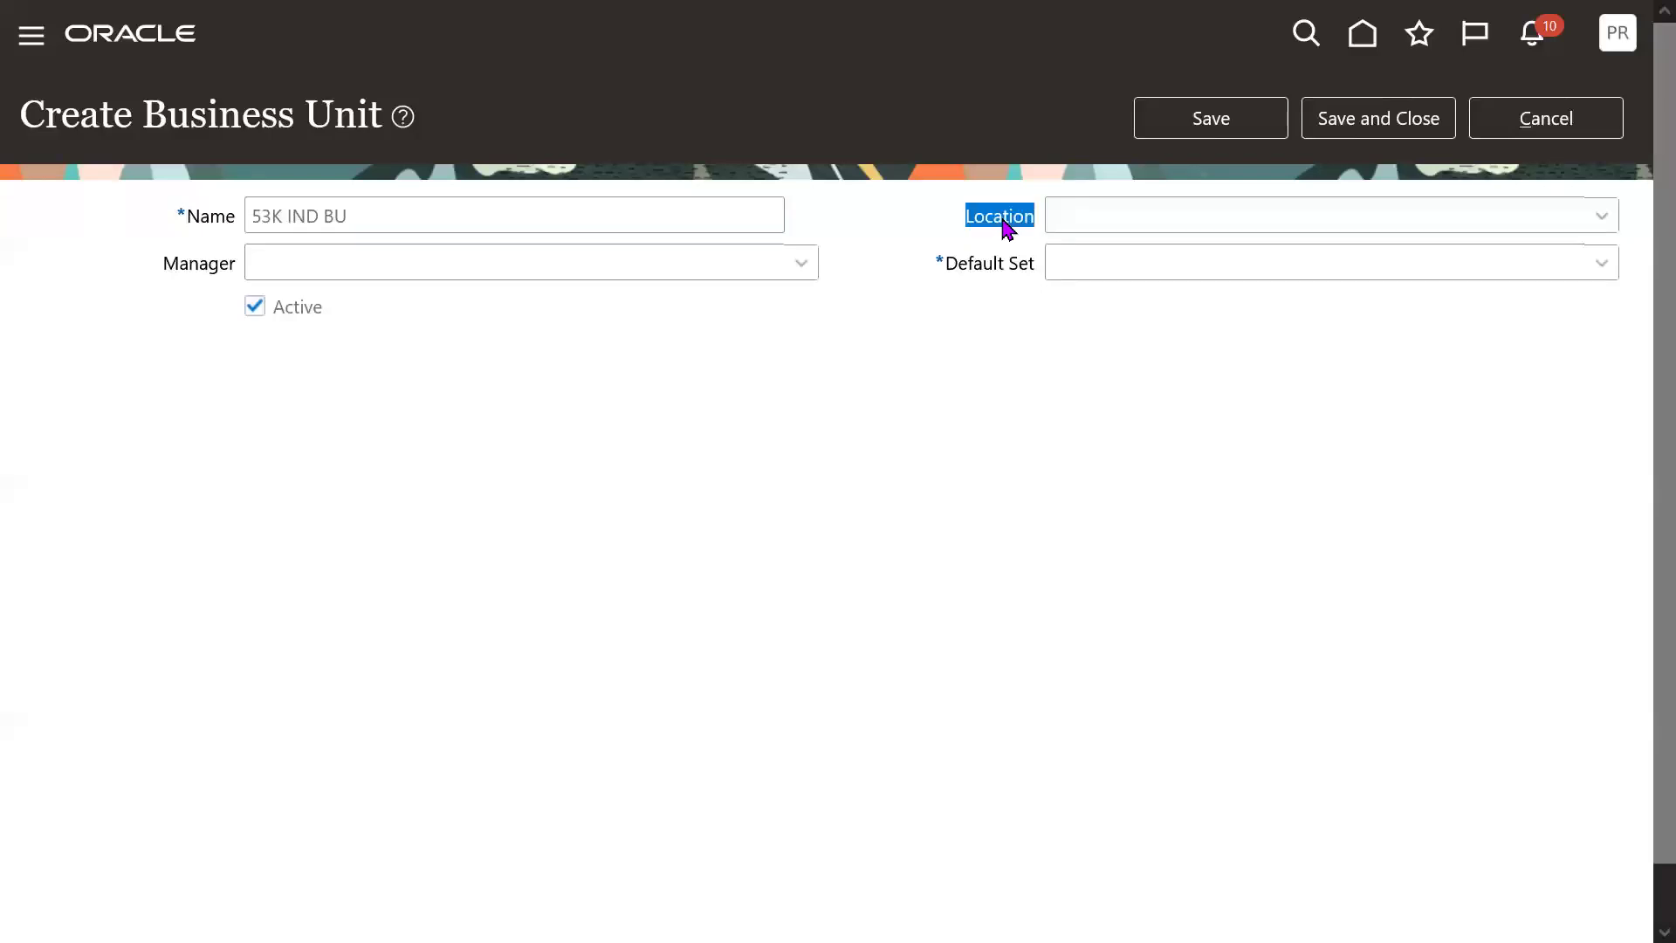
double_click(1009, 227)
drag(952, 269, 1039, 276)
triple_click(999, 274)
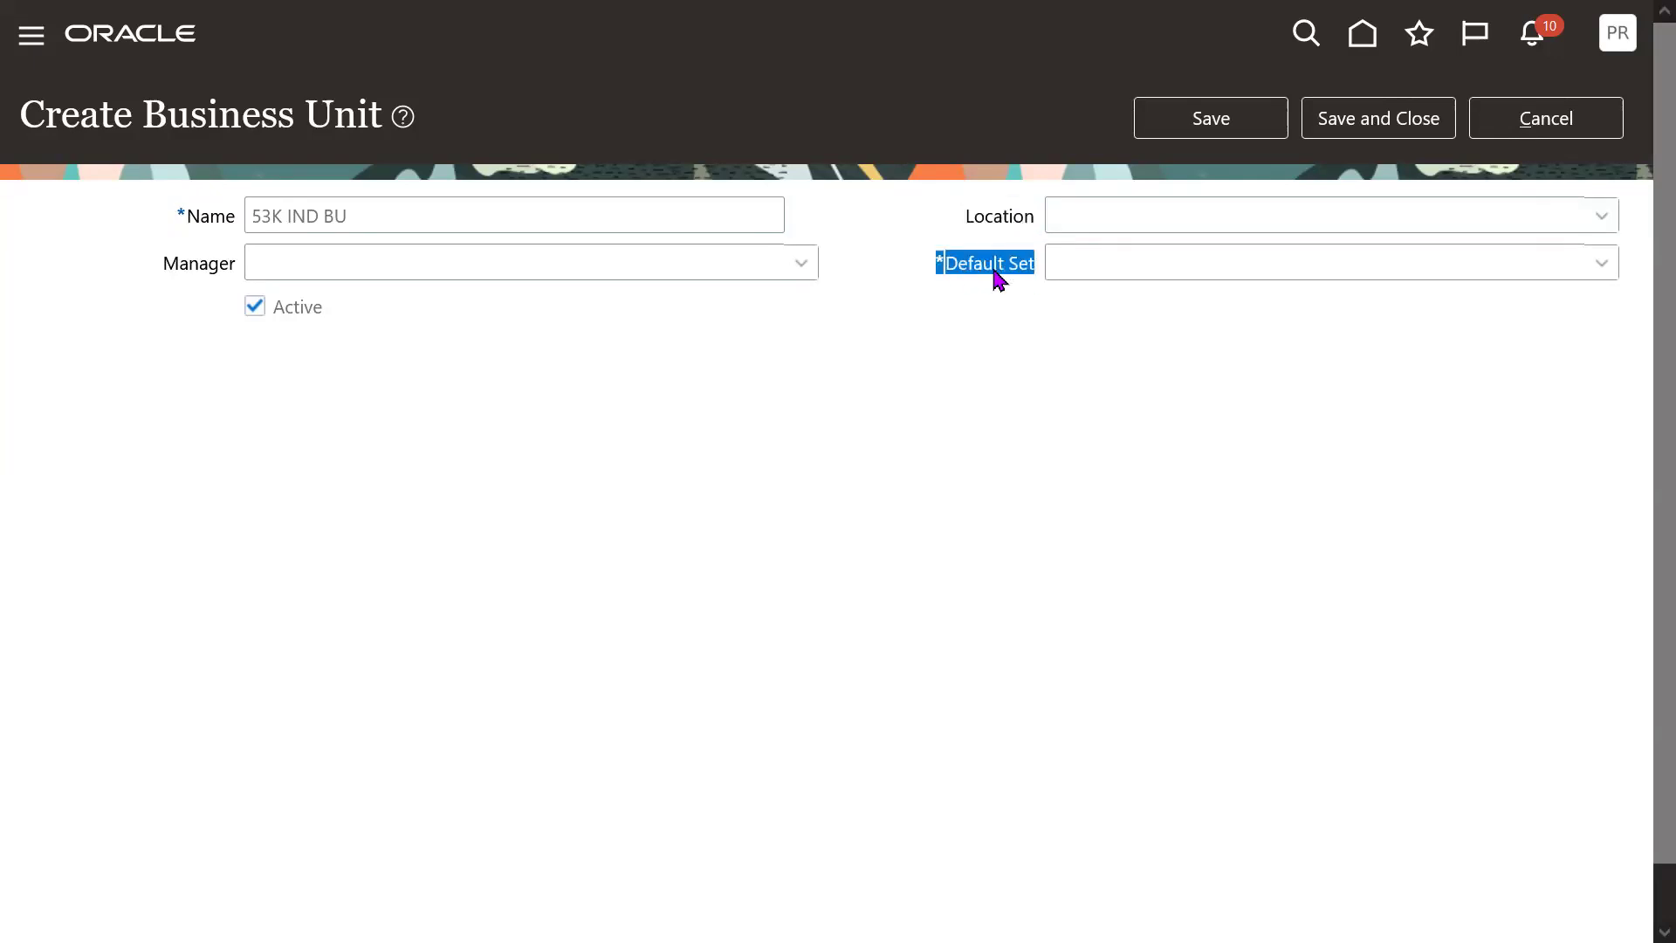
- Set the business unit's default set to 53K IND RDS
click(1603, 263)
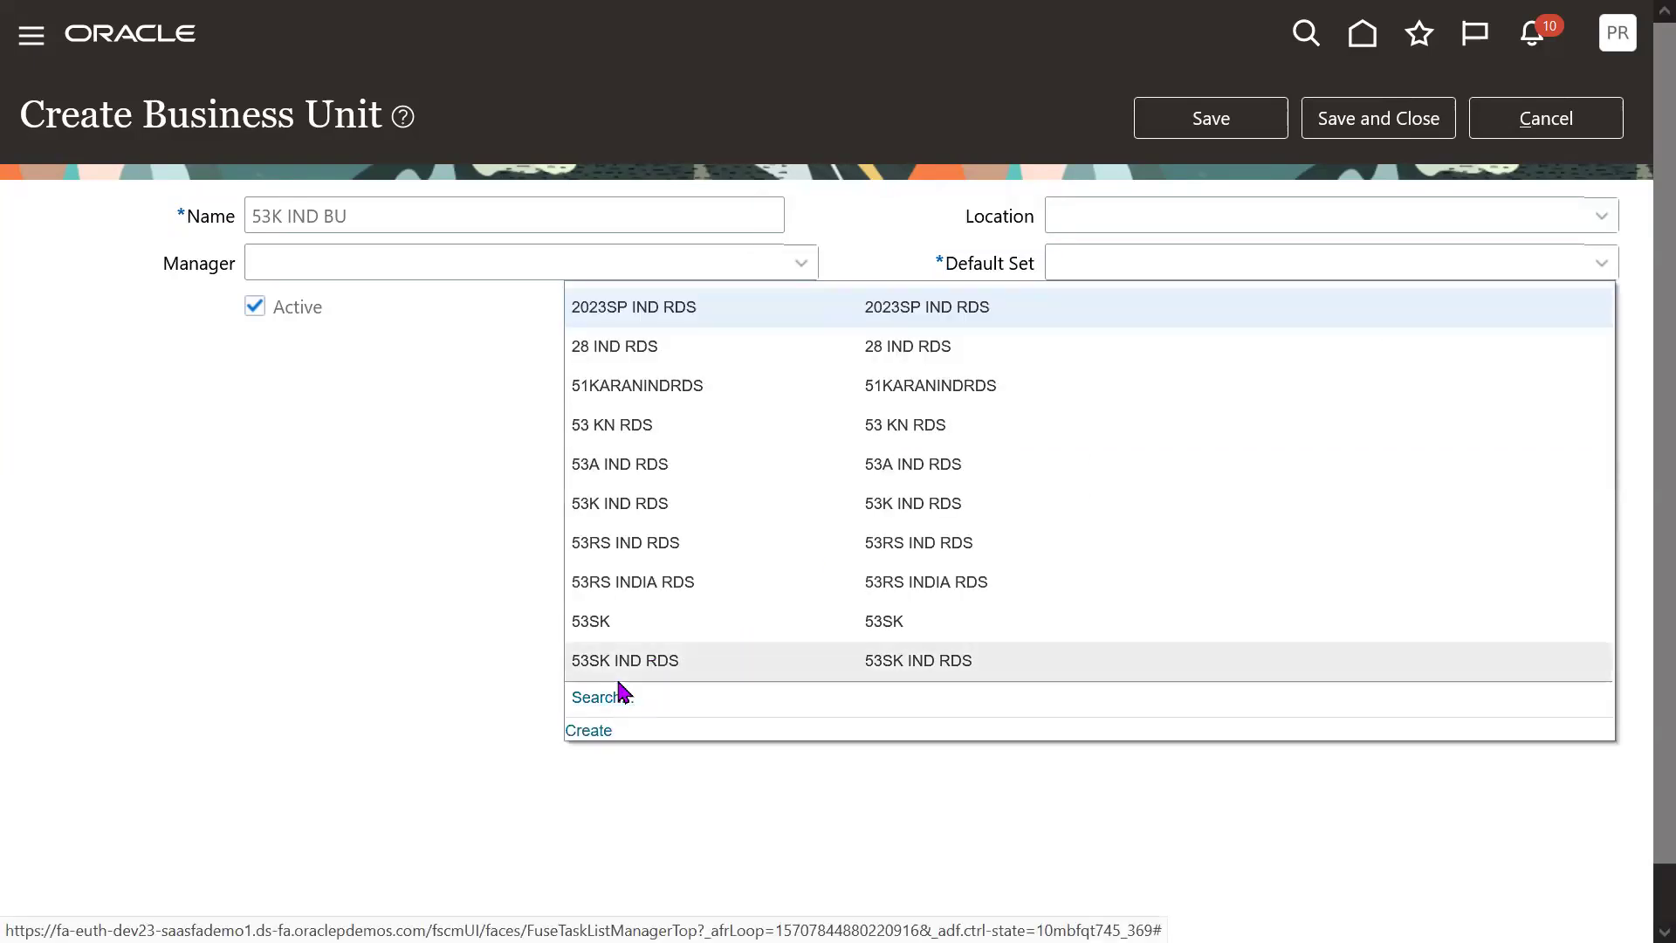
click(618, 503)
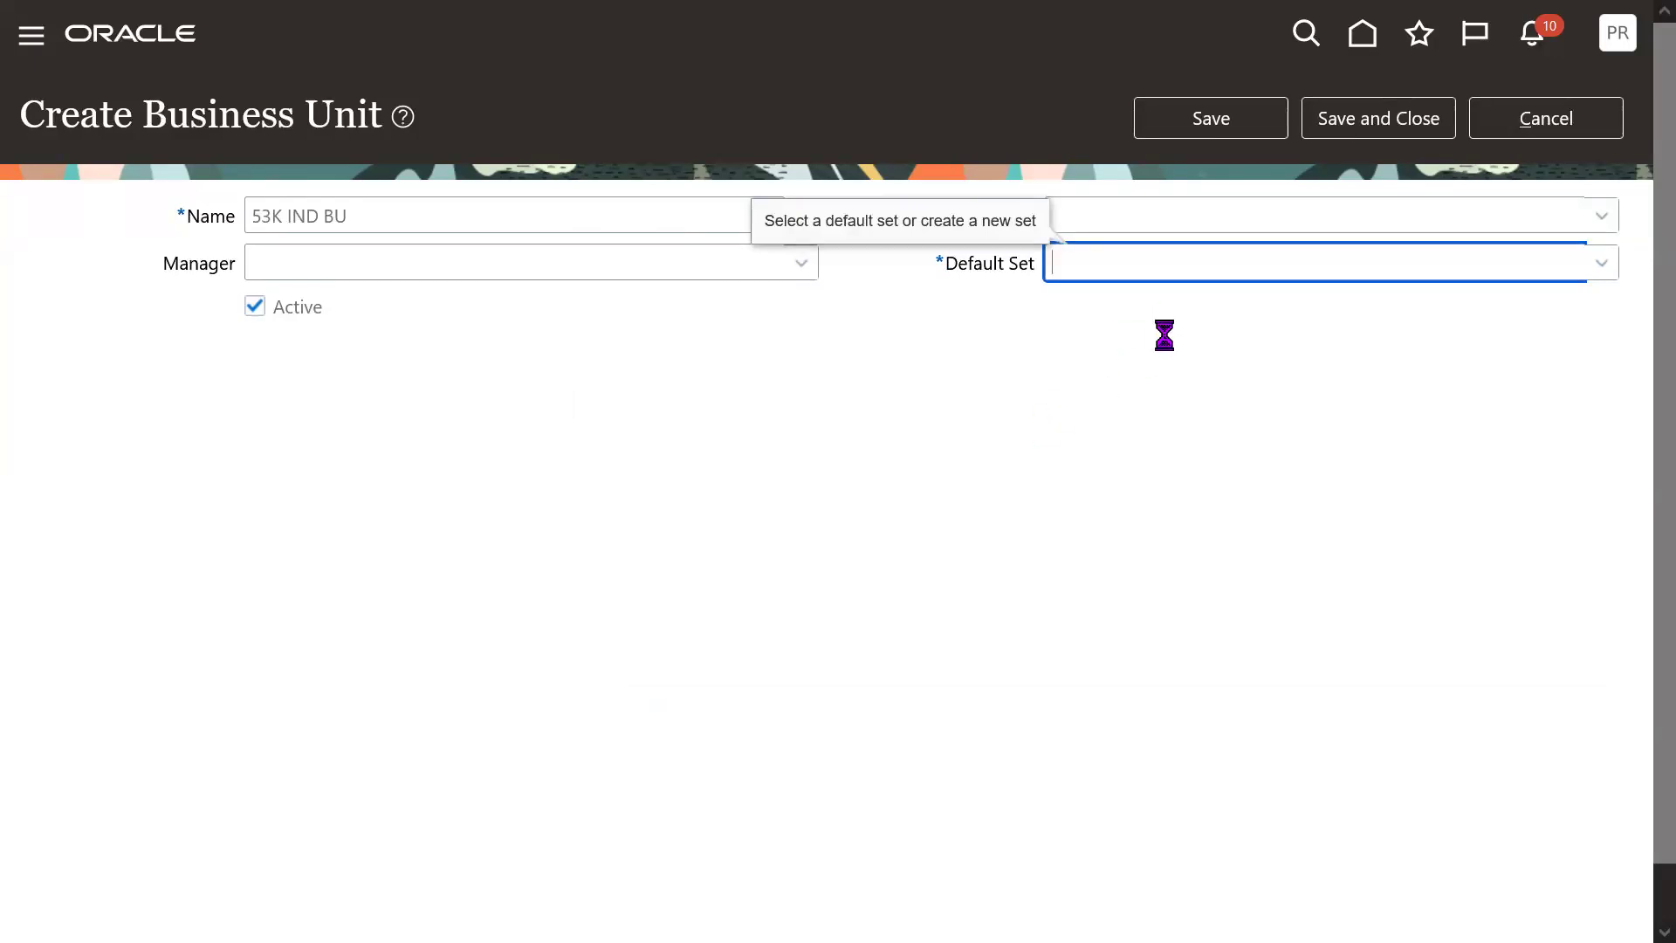
triple_click(1128, 281)
click(1022, 491)
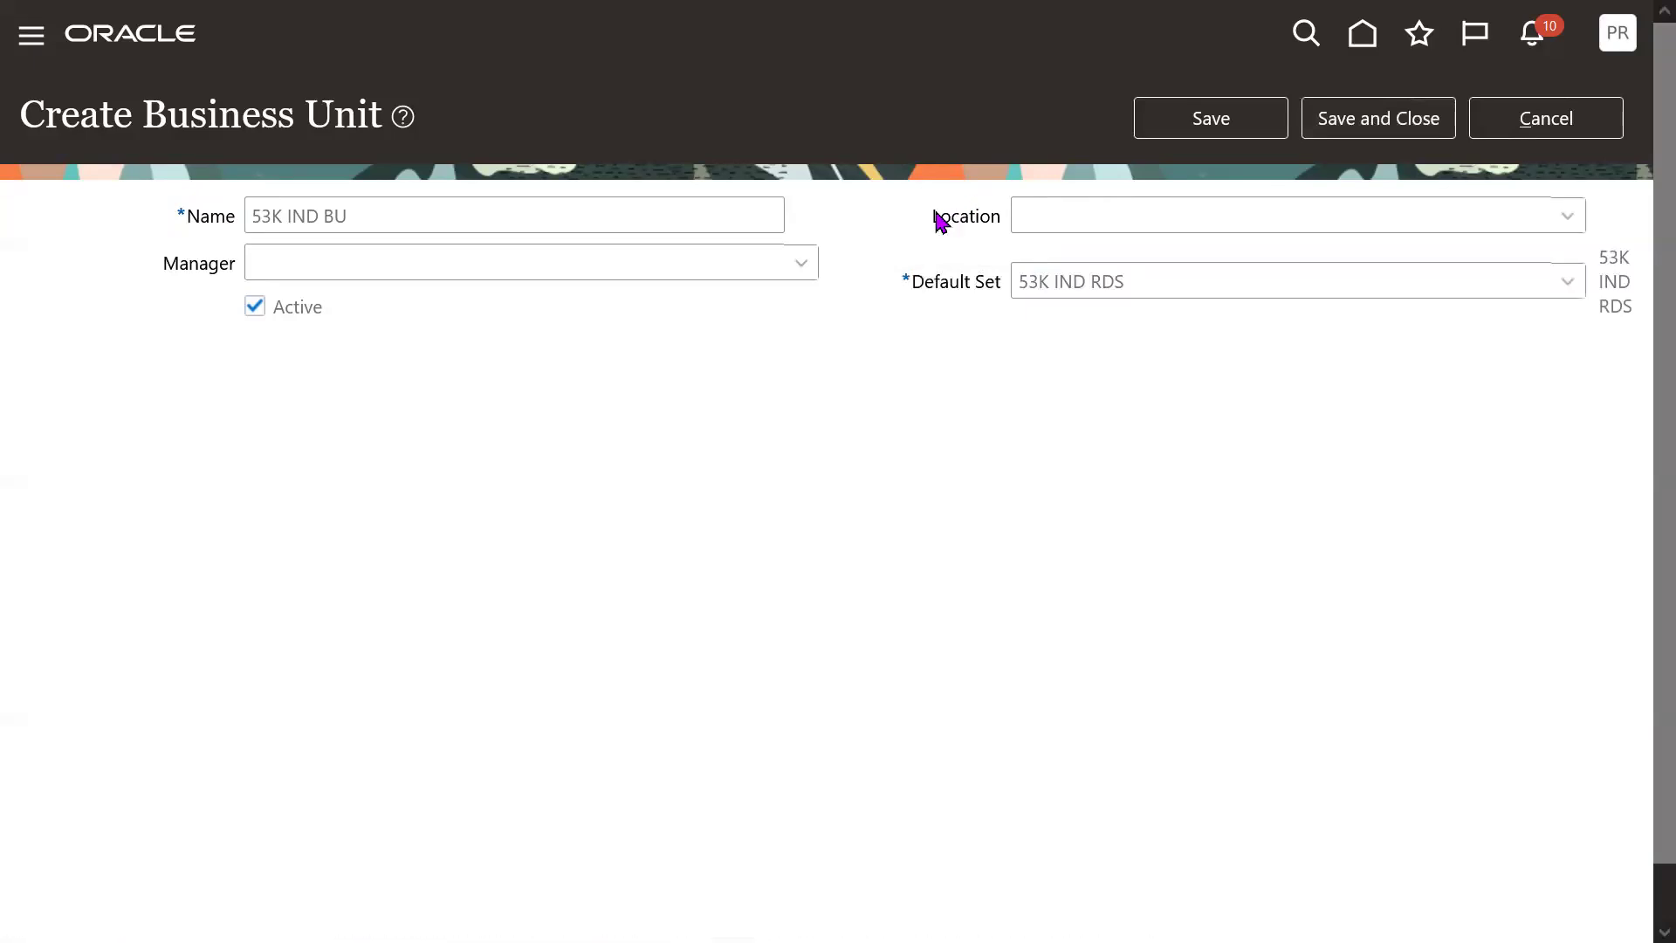
drag(932, 216, 1004, 224)
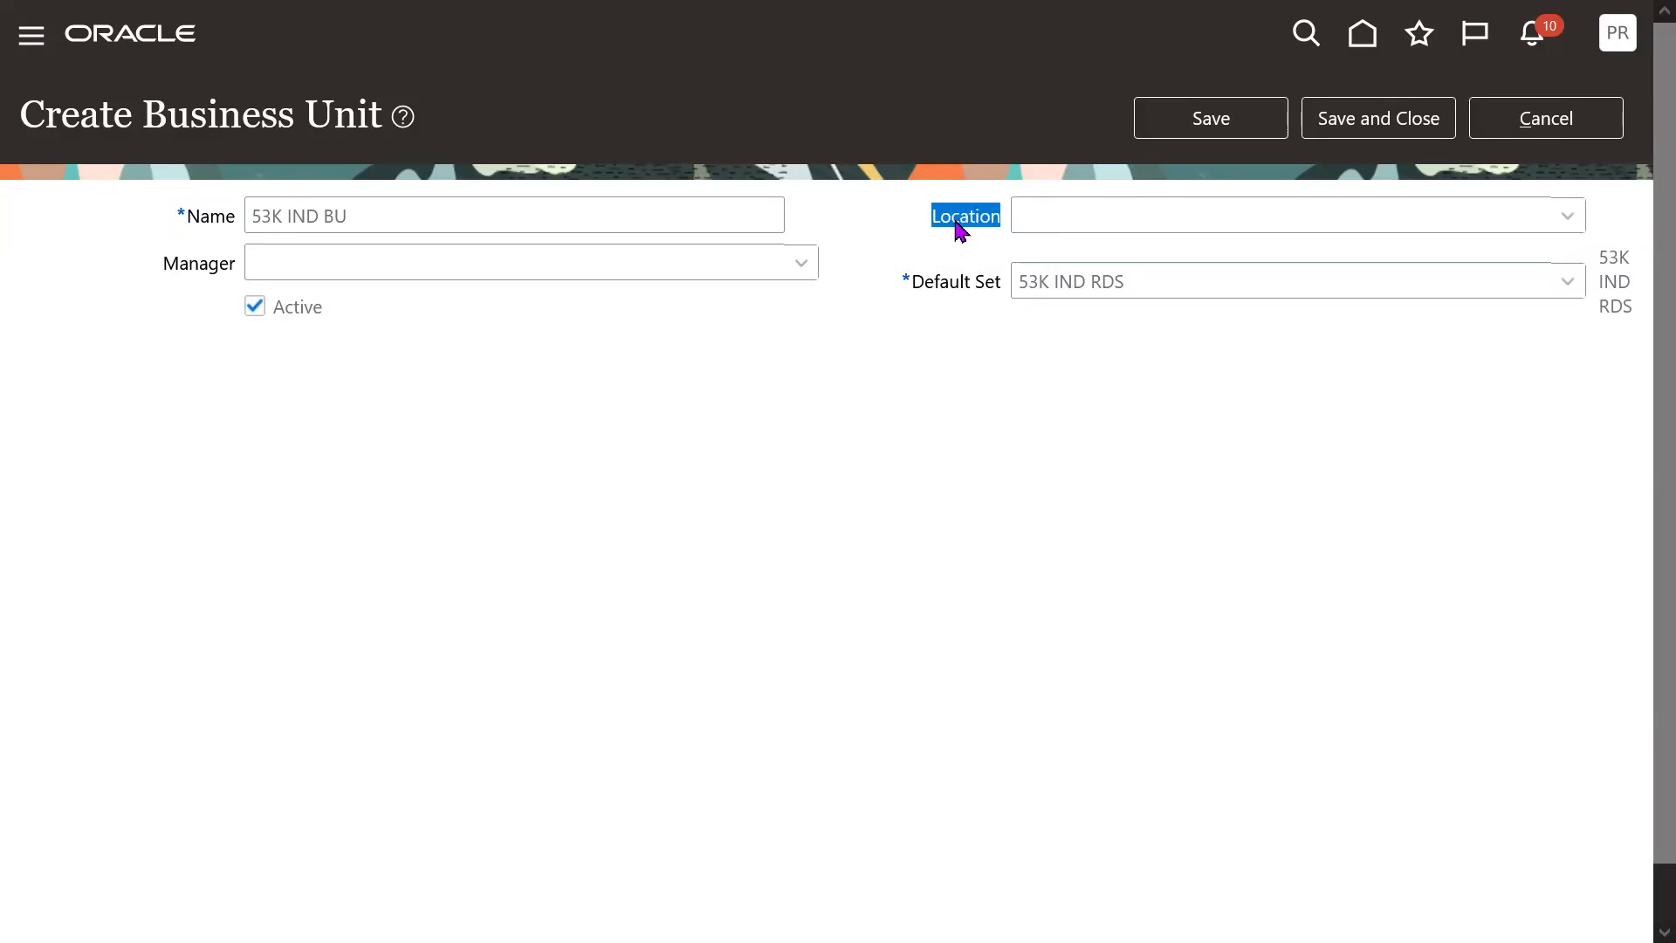
double_click(193, 274)
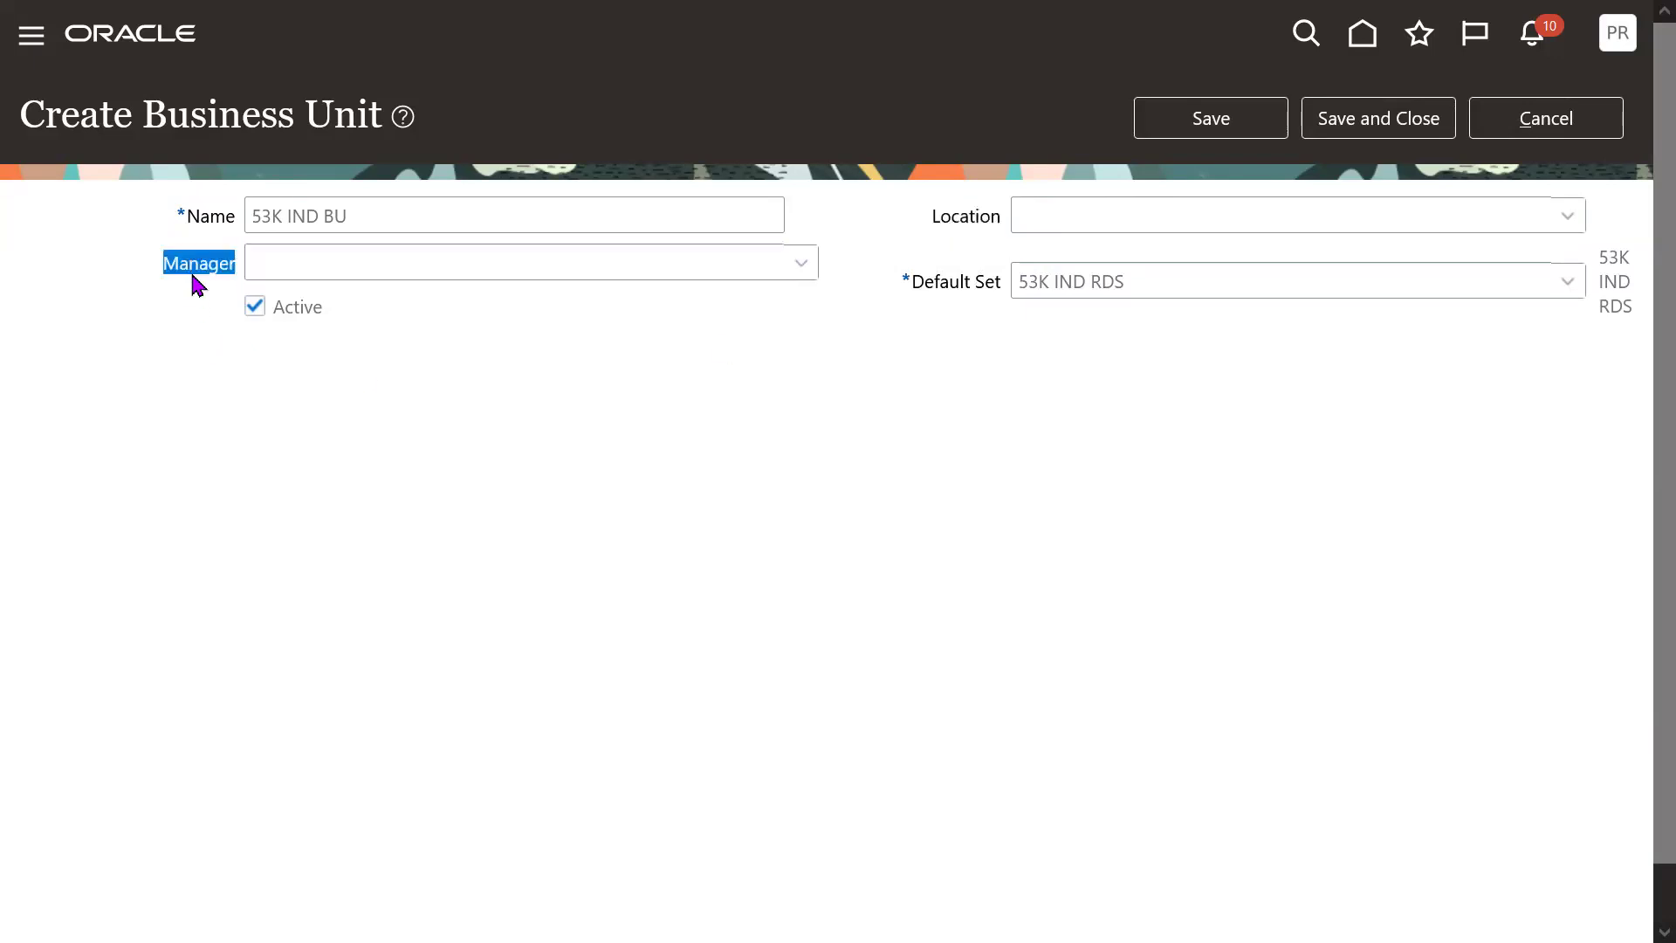
double_click(194, 276)
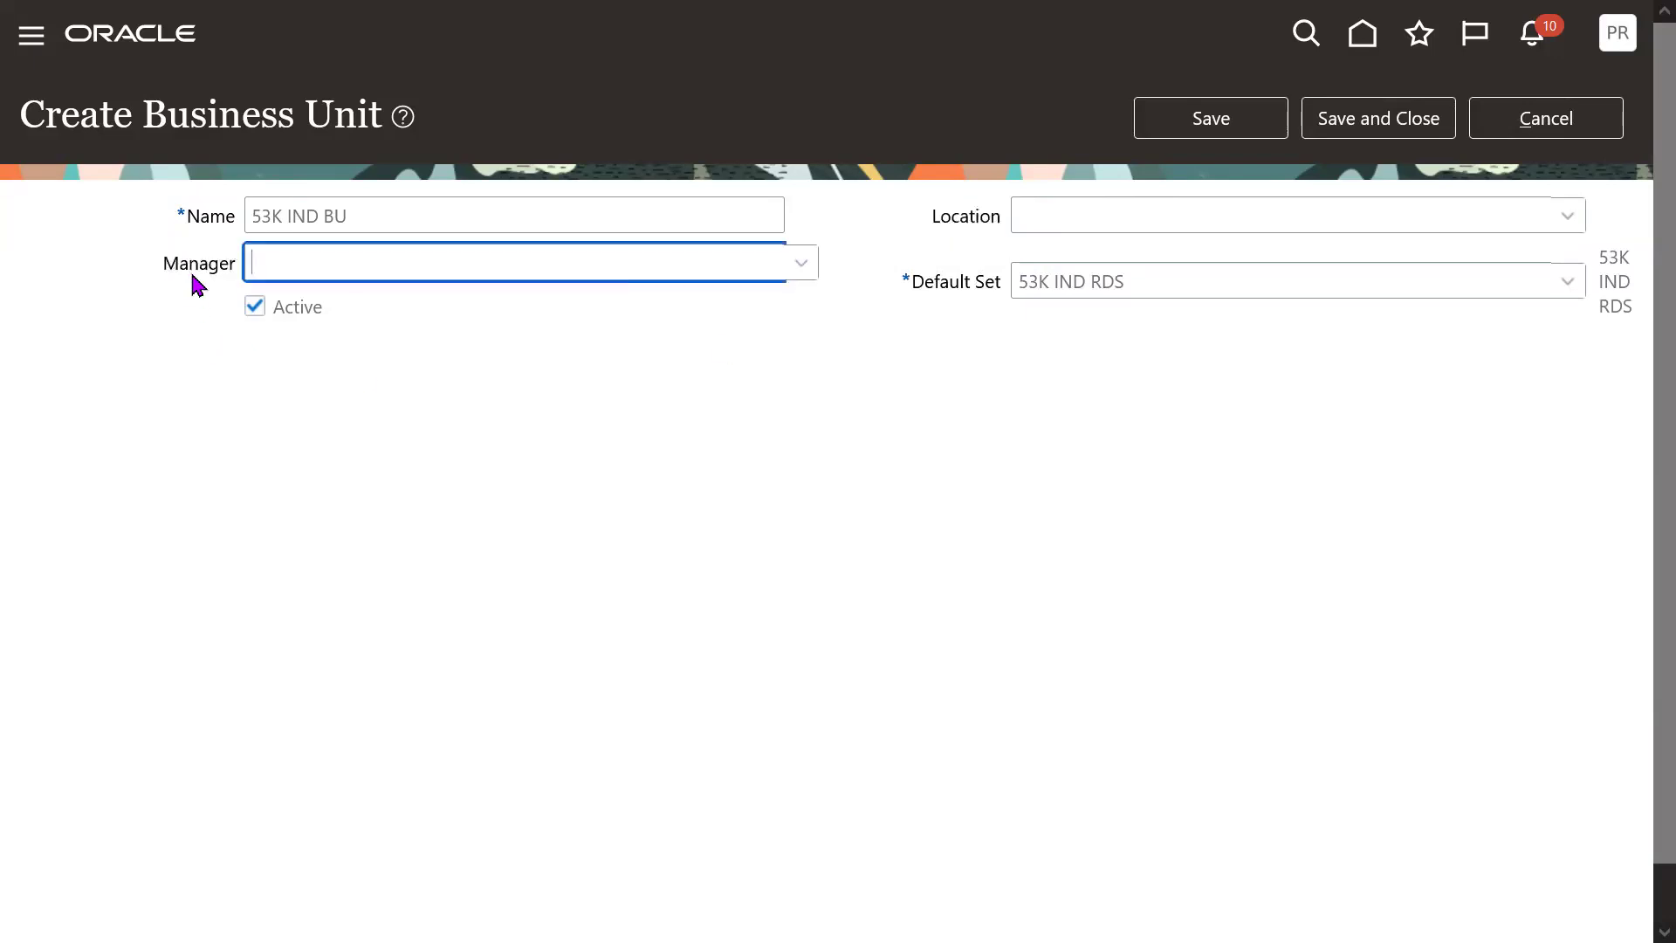
triple_click(361, 224)
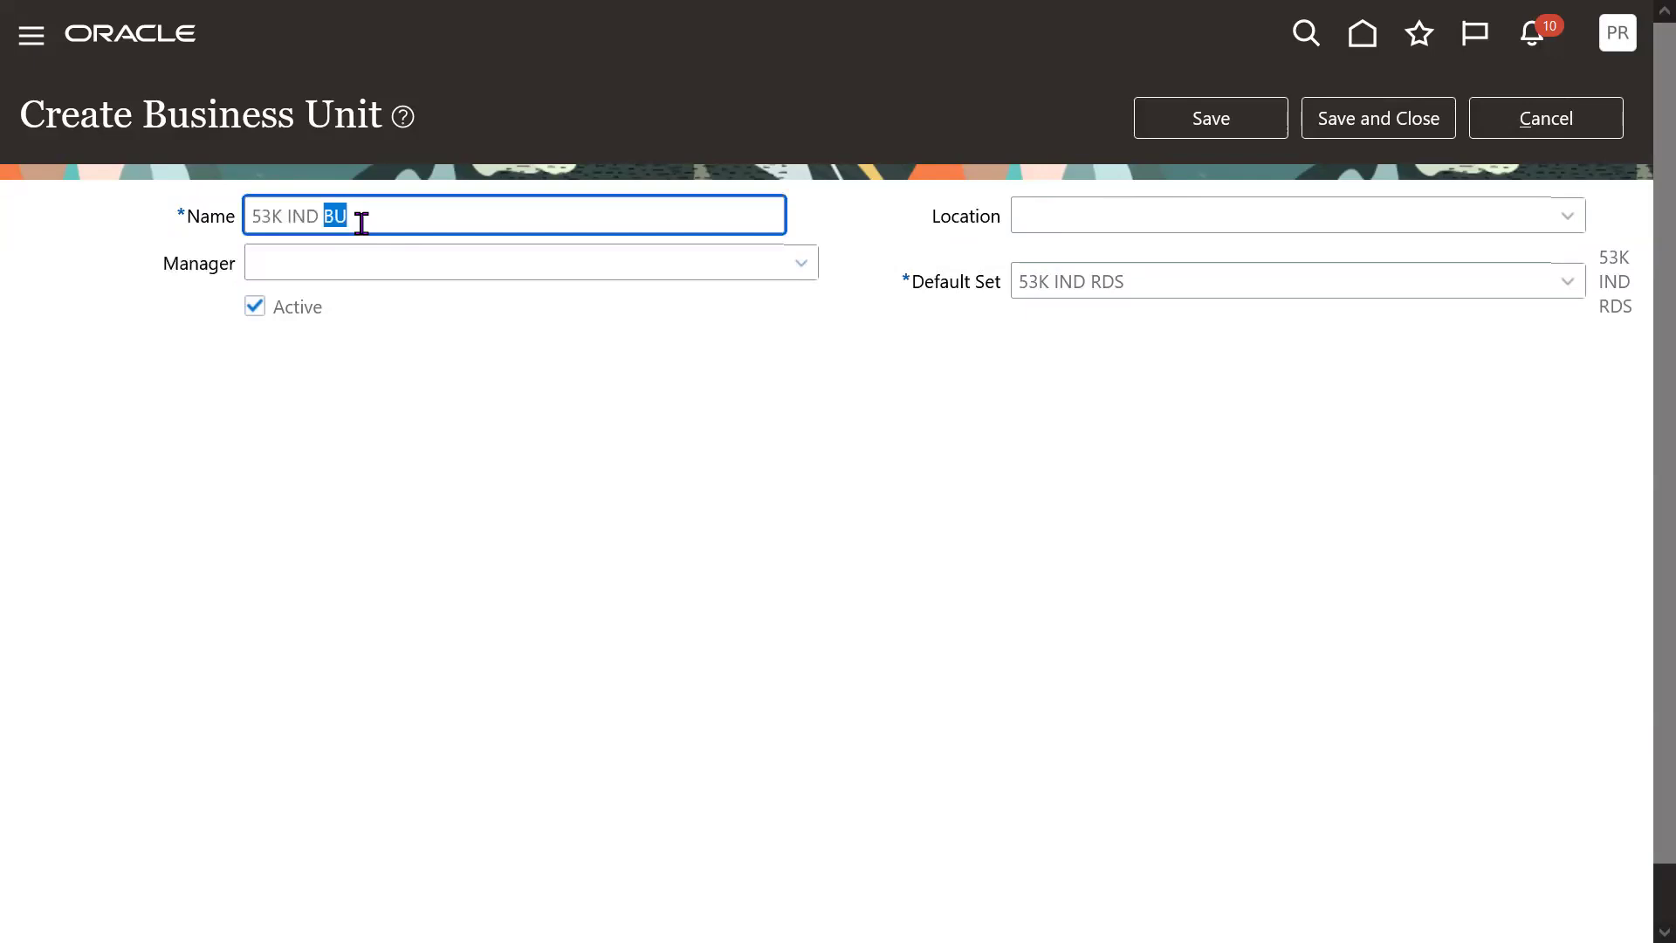
- Save the new business unit 53K IND BU and return to the setup task list
double_click(225, 269)
click(564, 353)
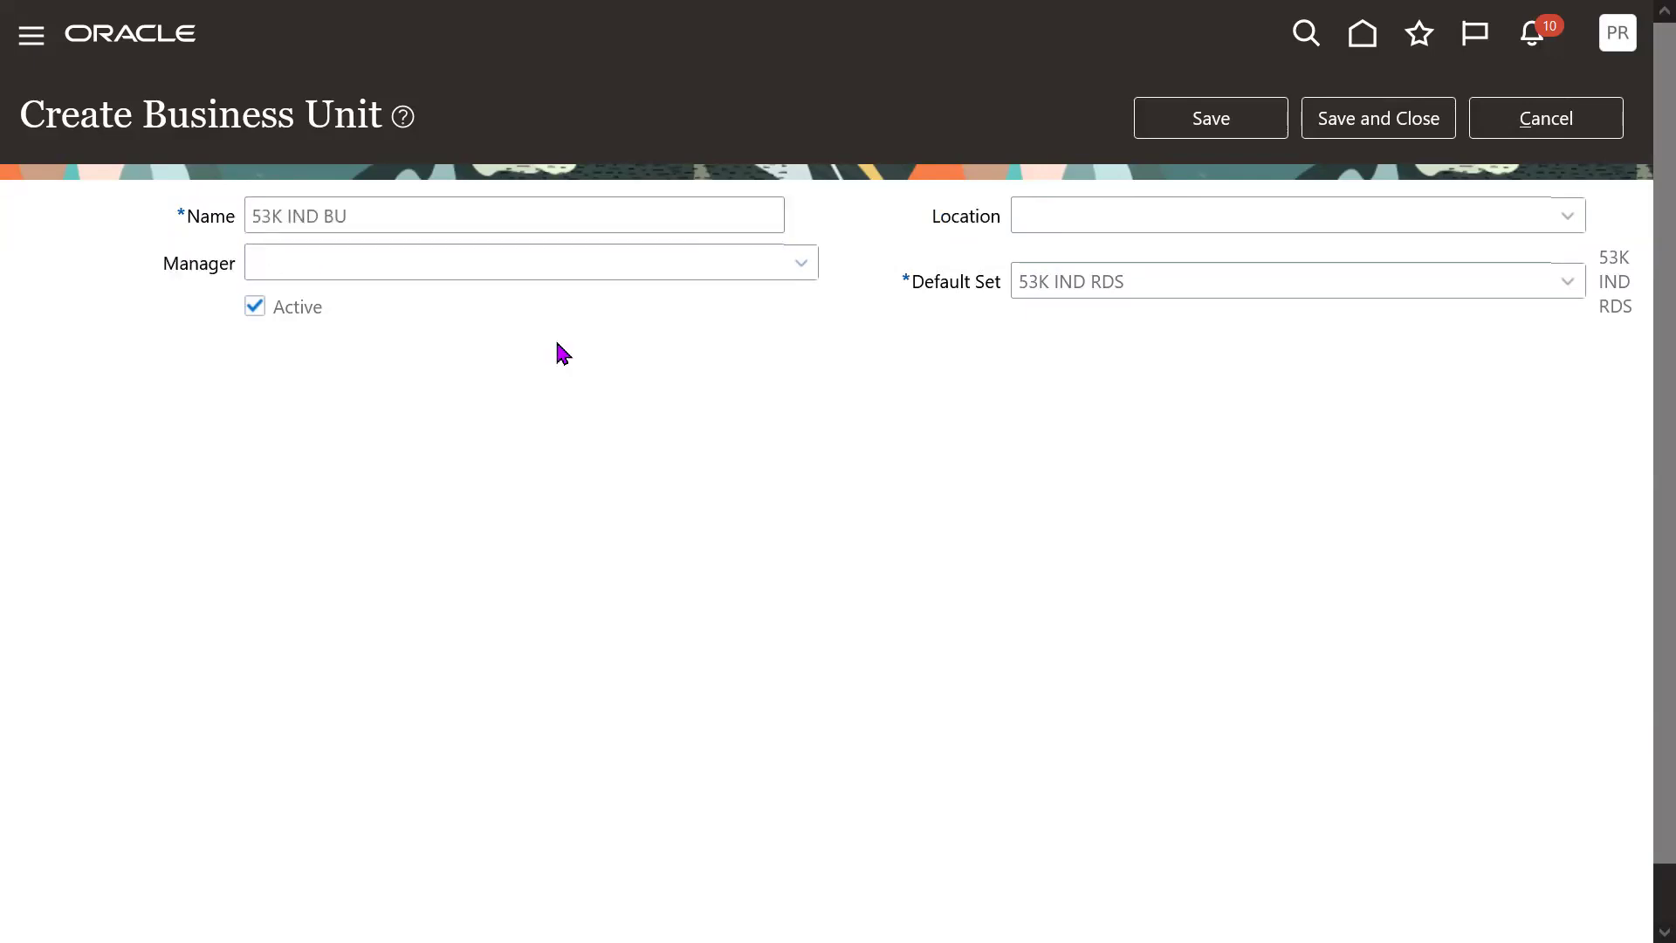
click(1395, 131)
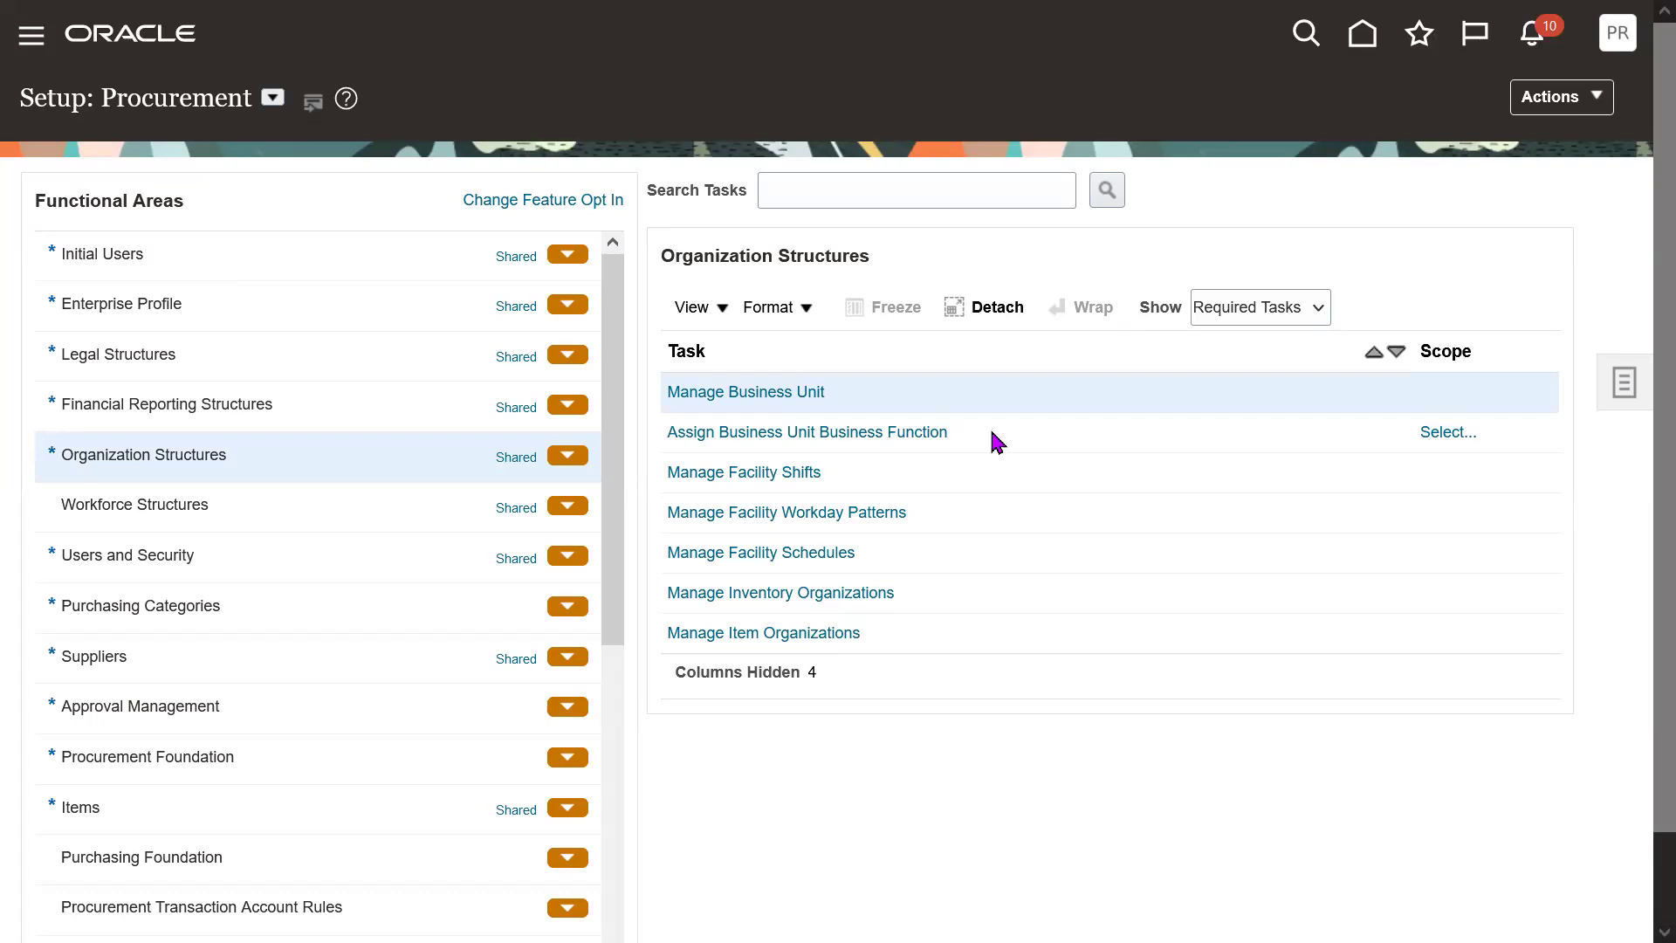
- Open the Assign Business Unit Business Function task with 53K IND BU, found by searching for 53K, selected as its scope
click(818, 437)
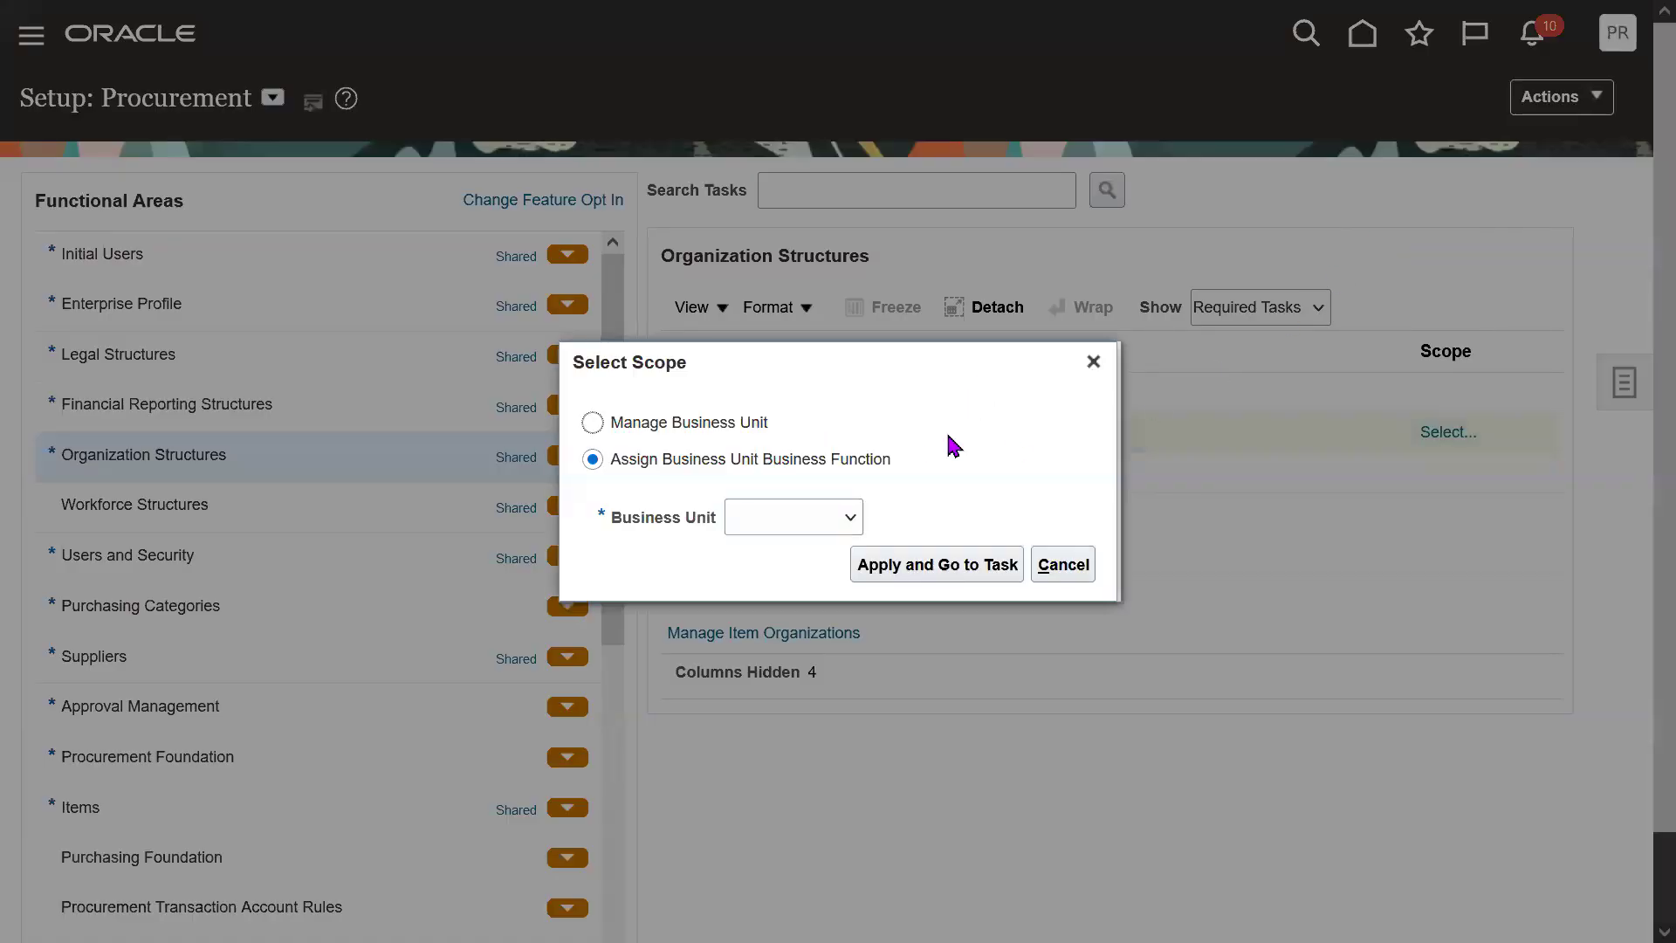
click(791, 521)
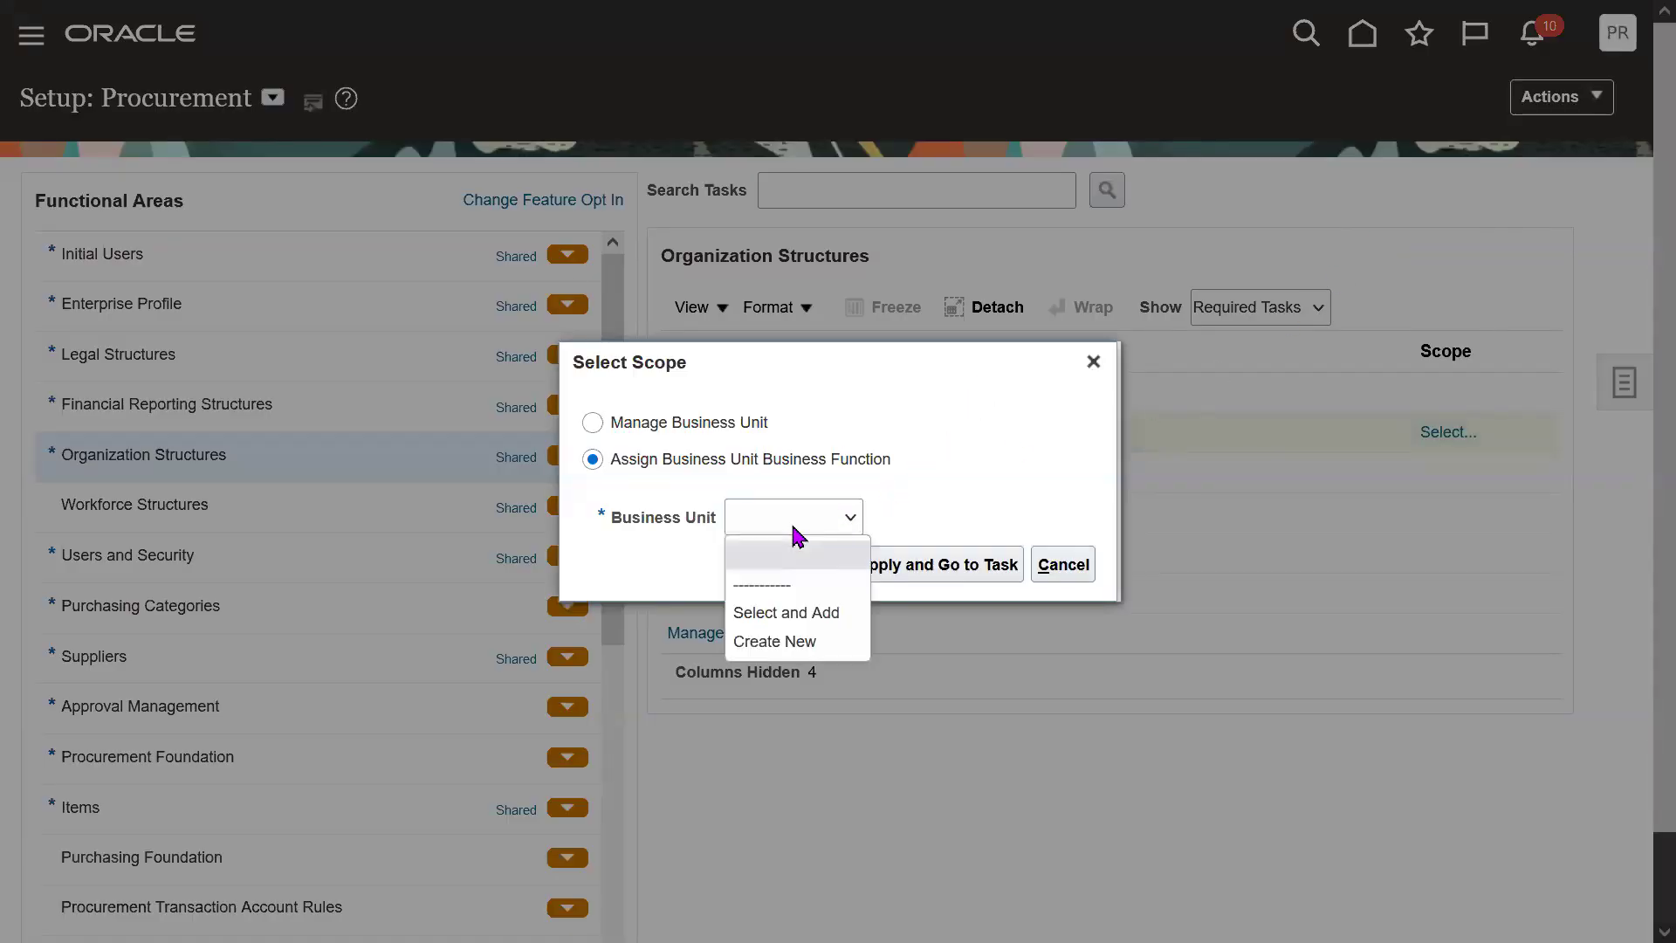
click(774, 612)
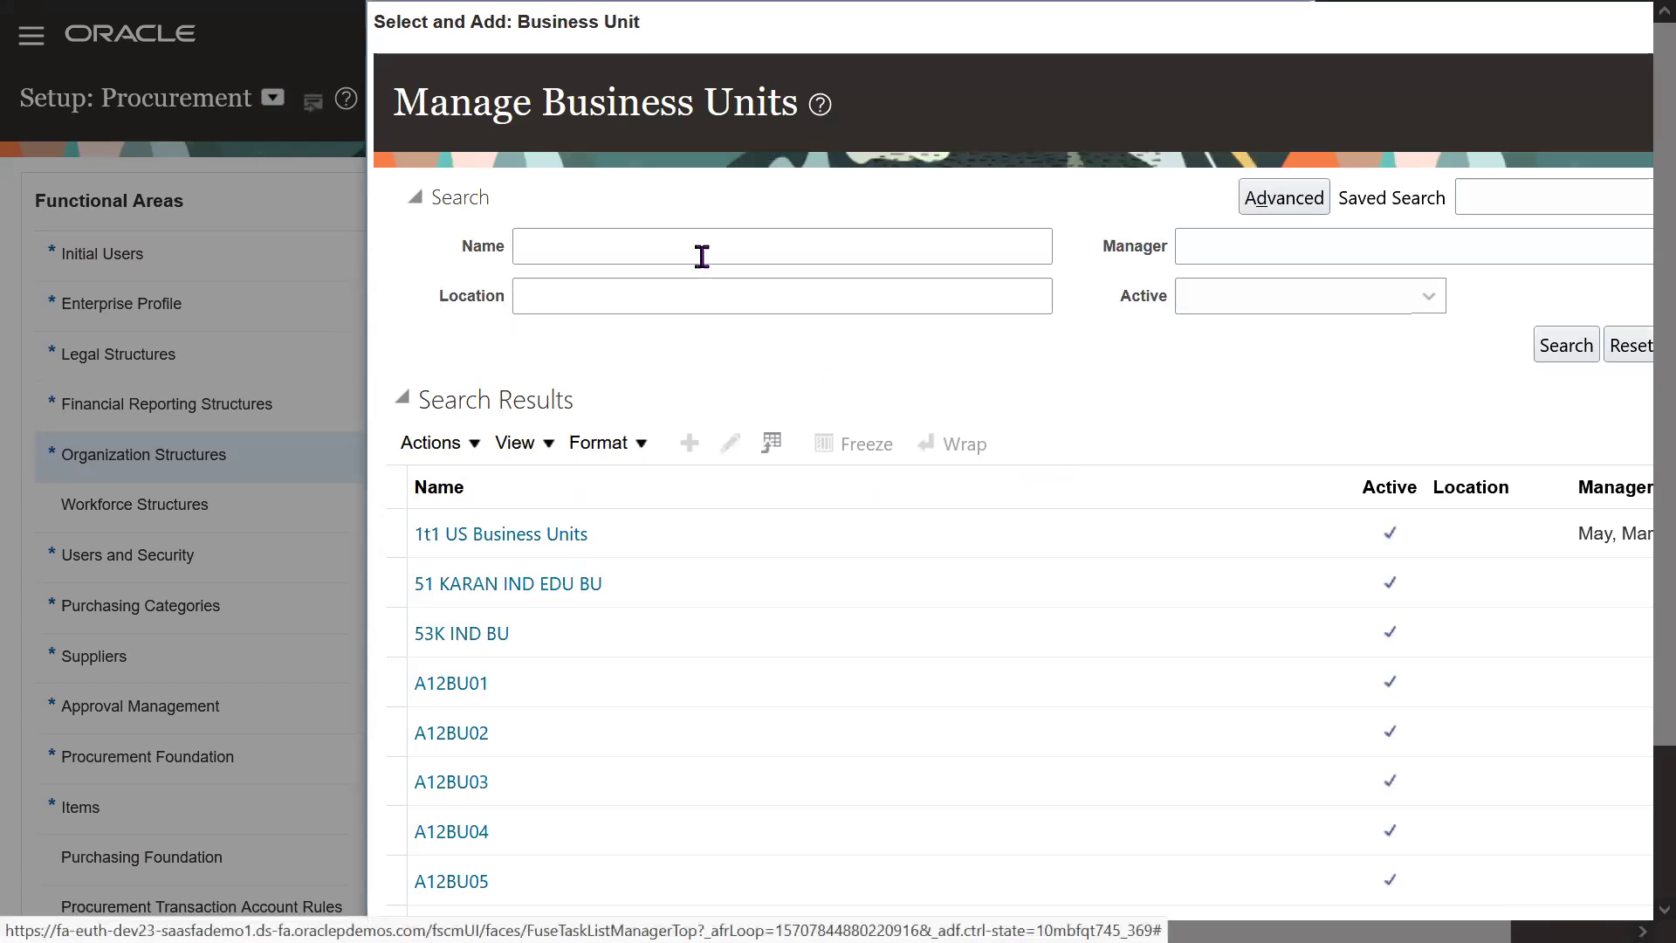
click(686, 245)
text(53K)
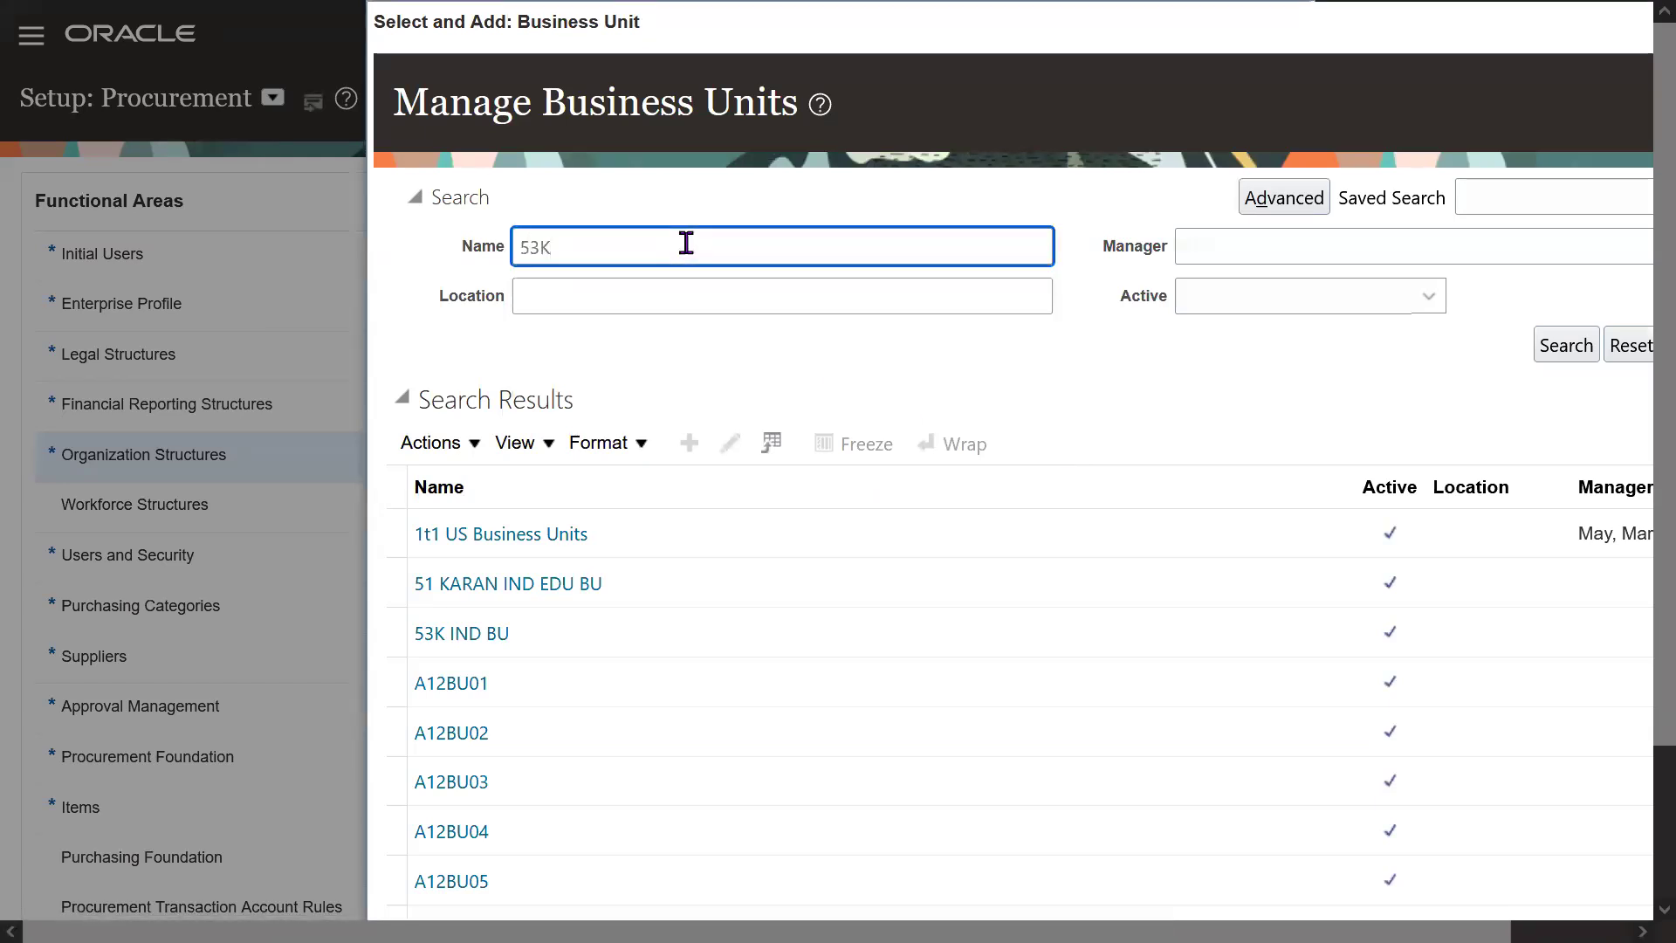
key(Return)
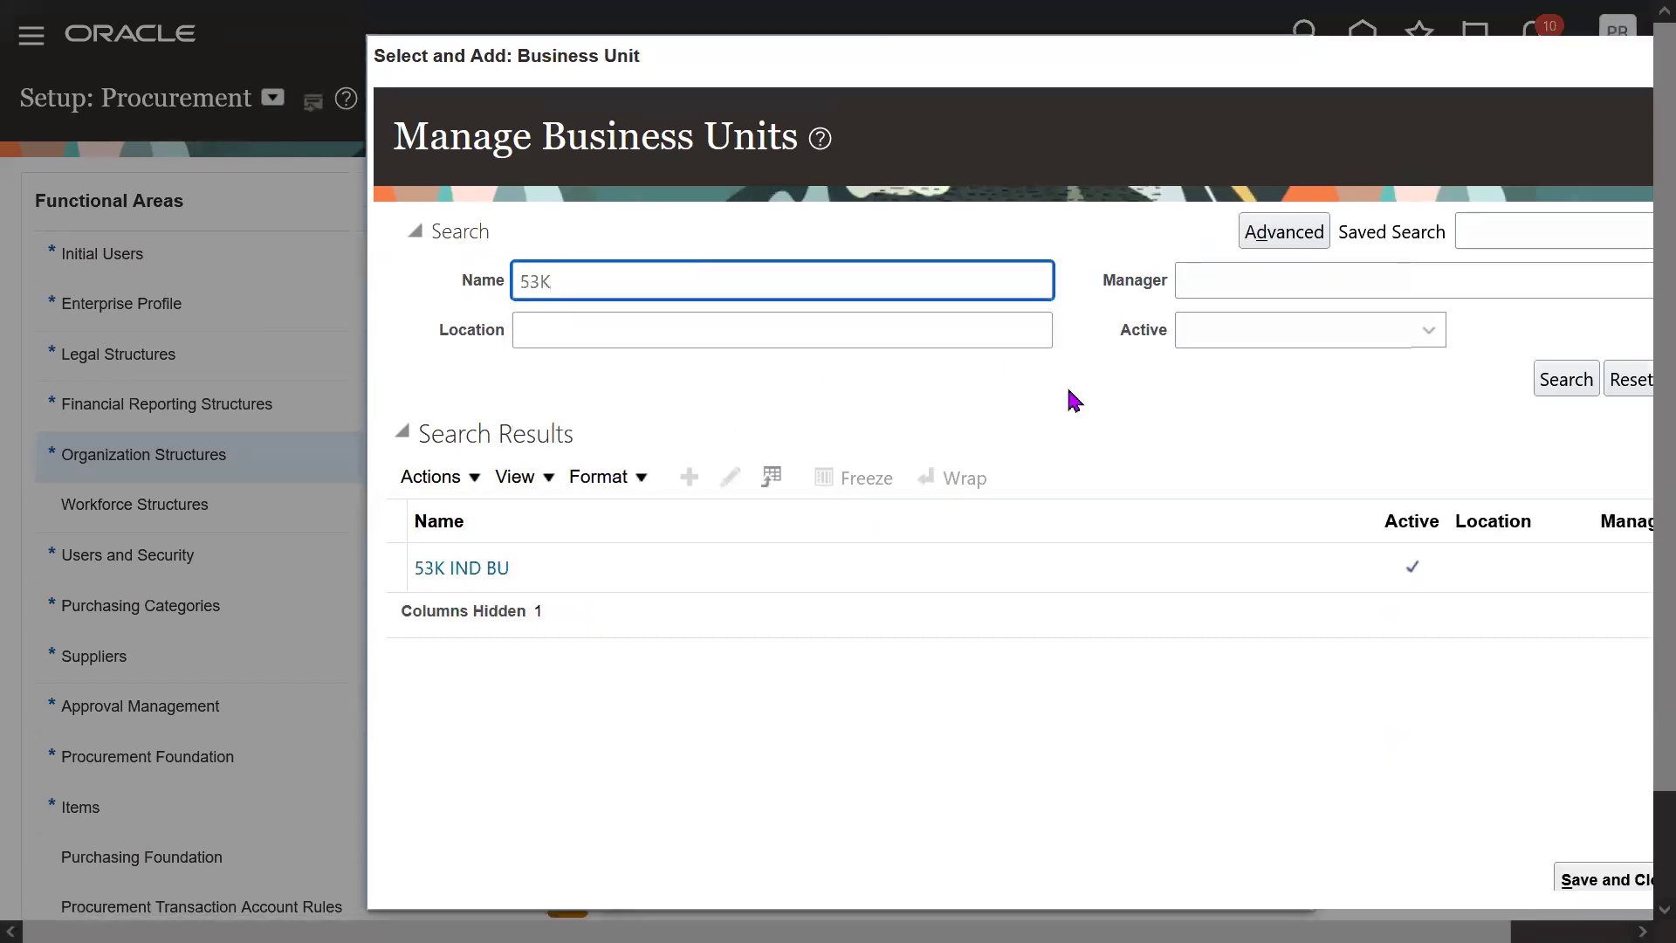
click(662, 578)
click(1606, 880)
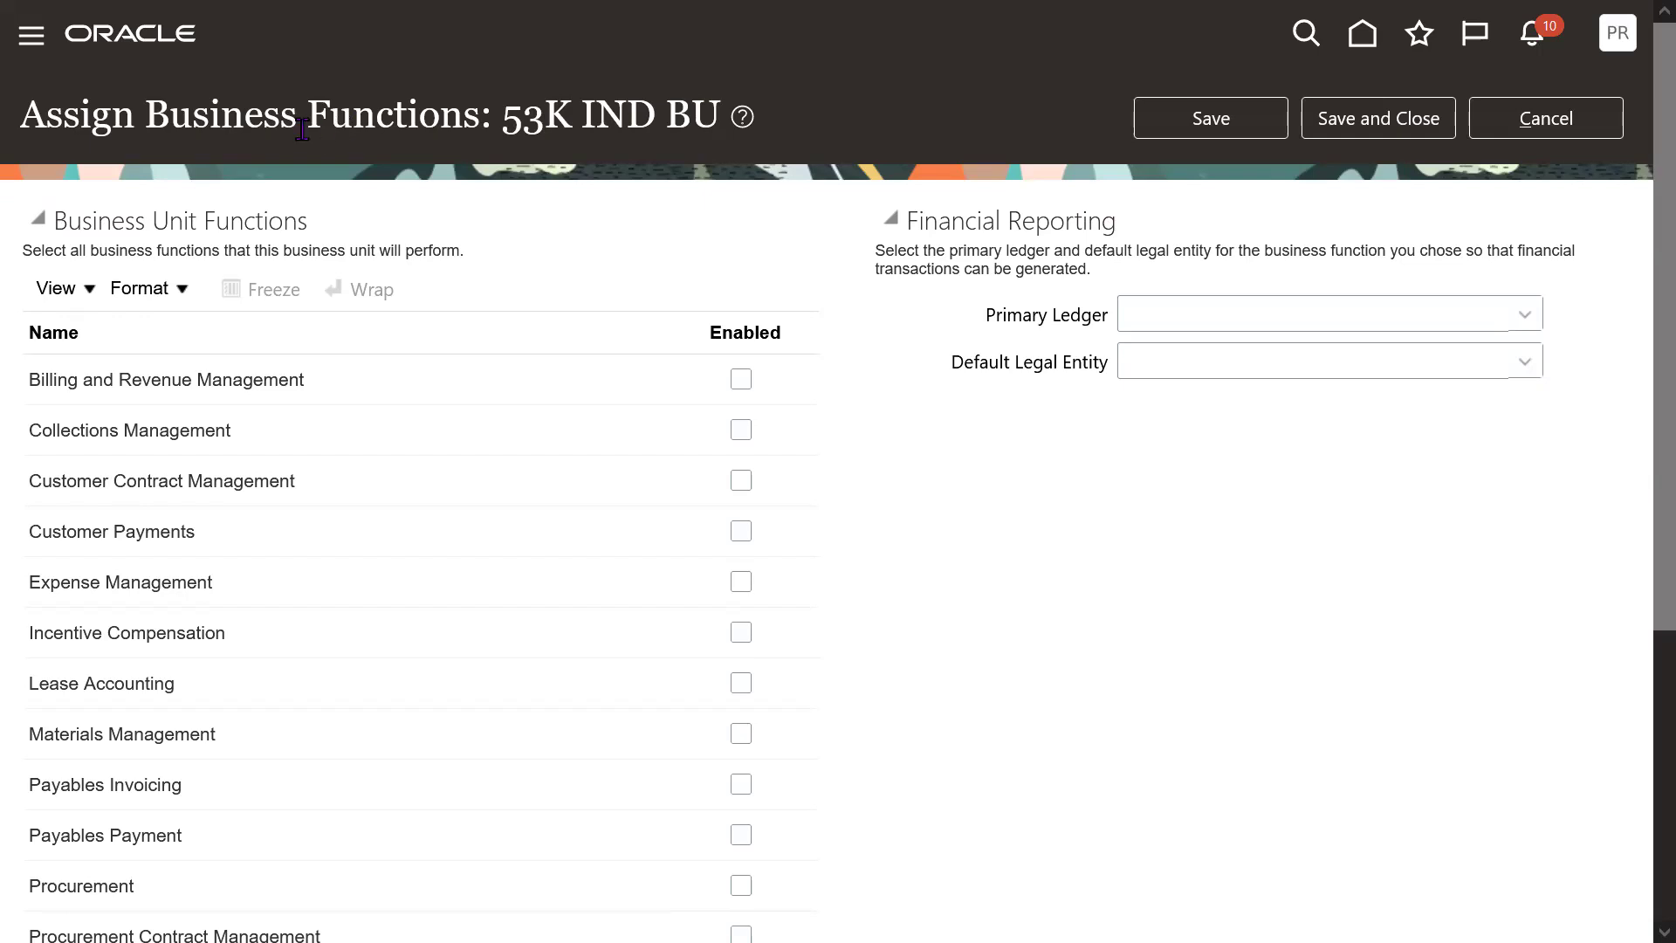
drag(169, 124, 412, 127)
triple_click(416, 126)
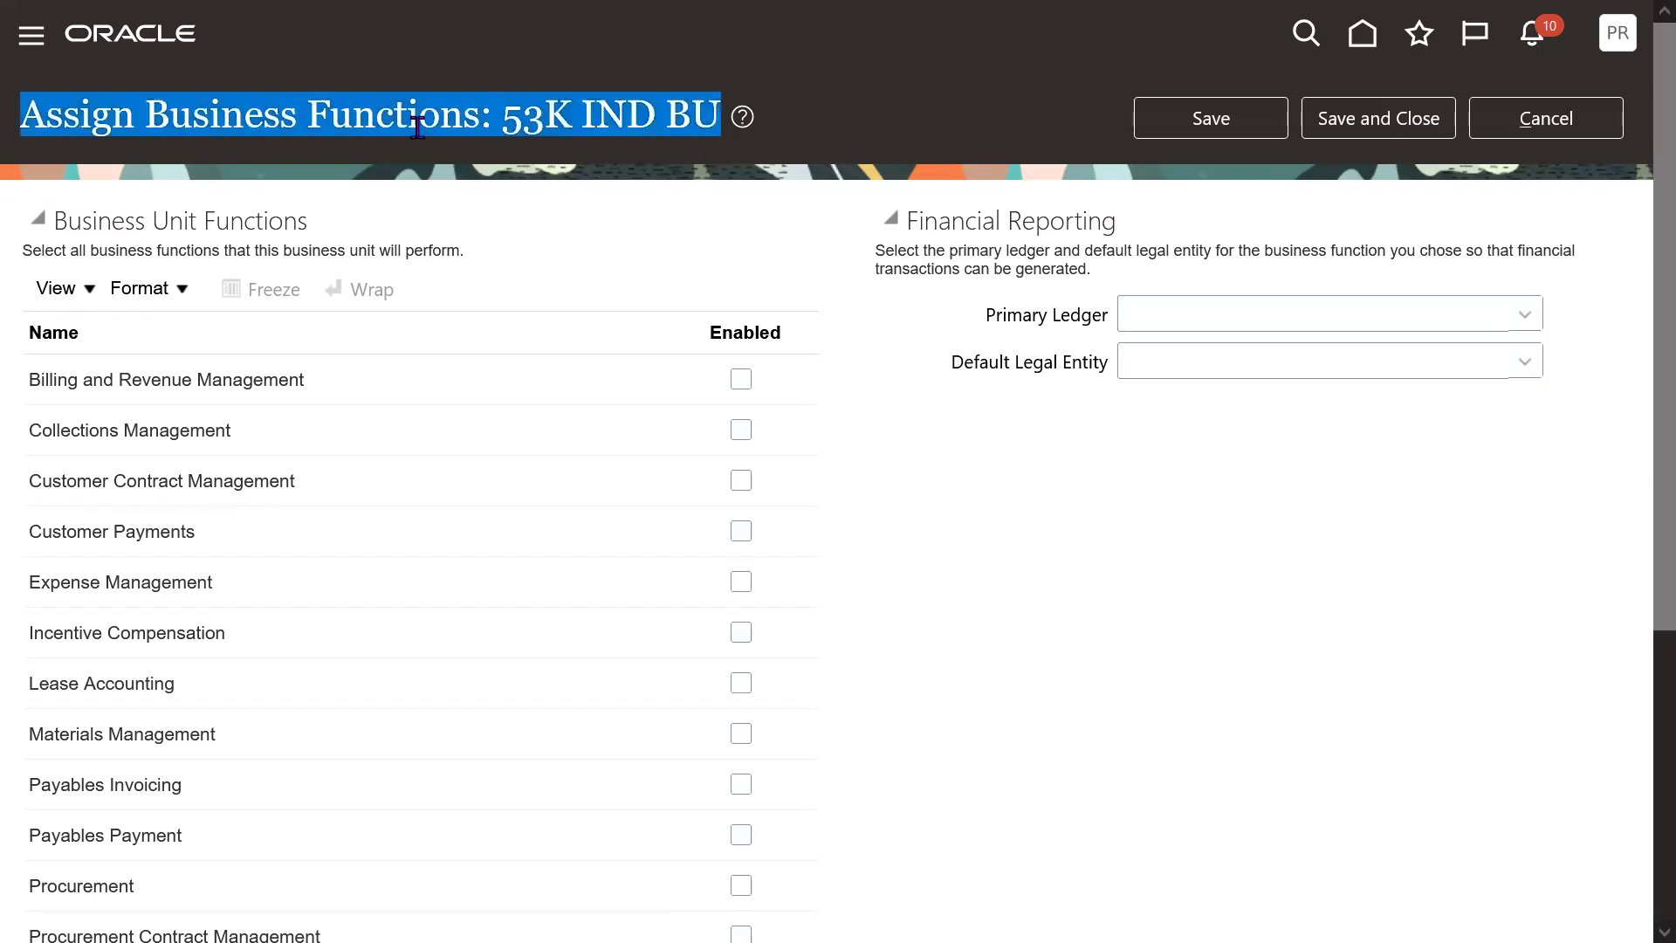
double_click(416, 126)
double_click(416, 126)
triple_click(416, 126)
click(510, 124)
drag(537, 121, 644, 149)
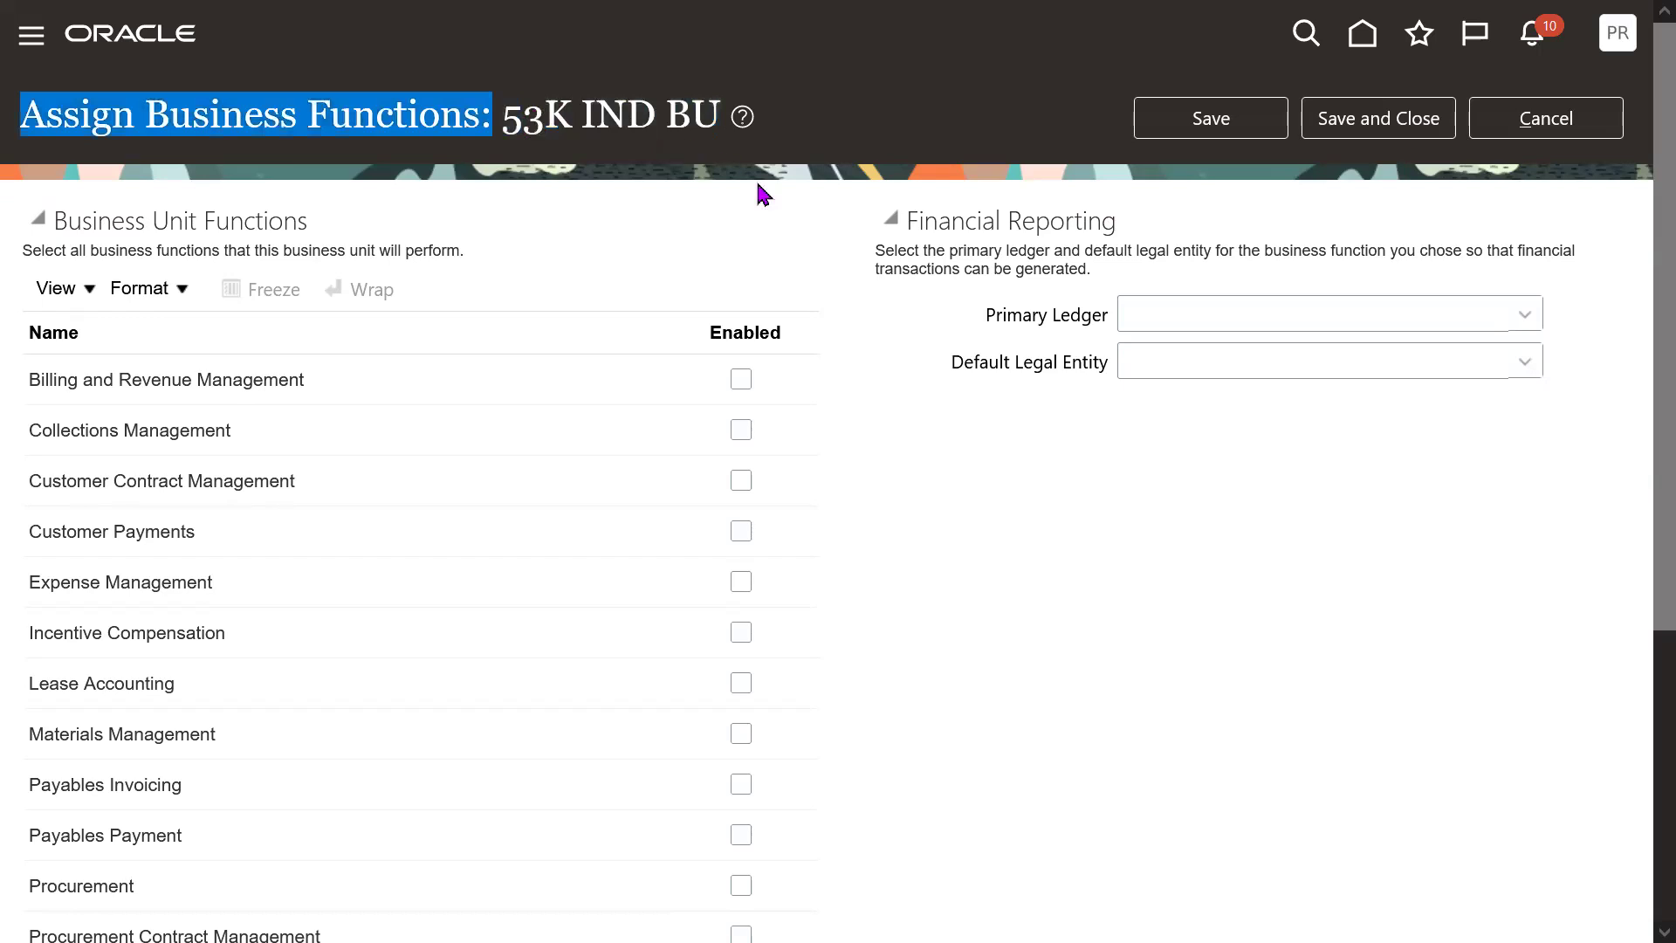
click(987, 603)
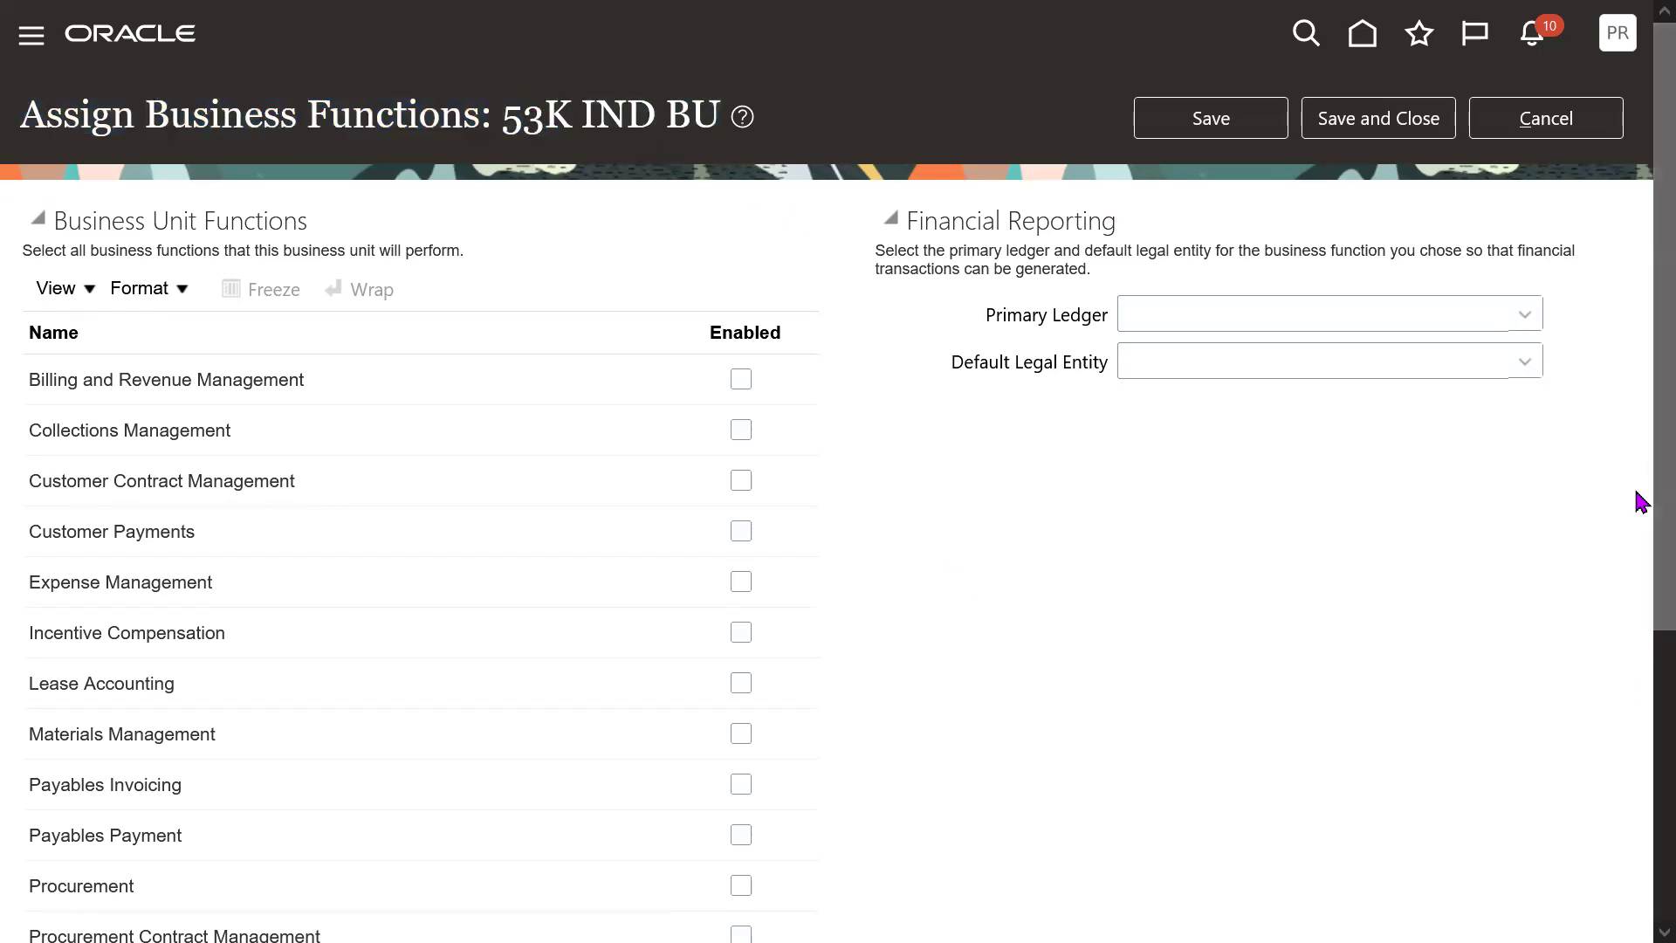
- Enable the Procurement business function for 53K IND BU
scroll(1639, 542, down, 3)
double_click(97, 657)
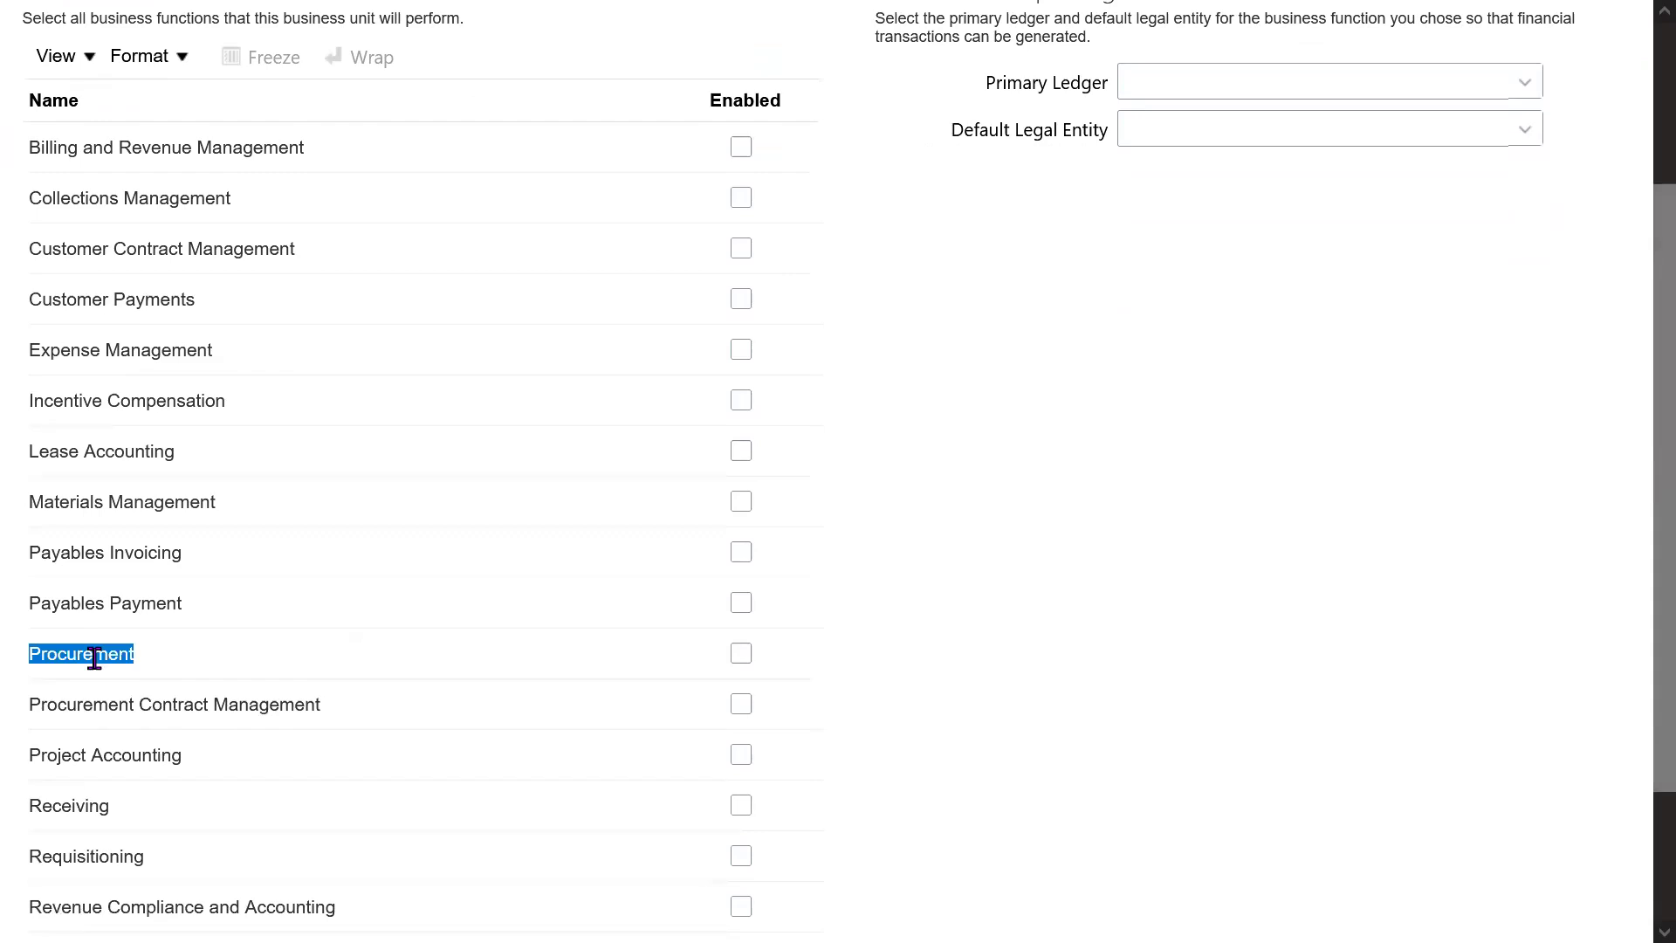
click(741, 655)
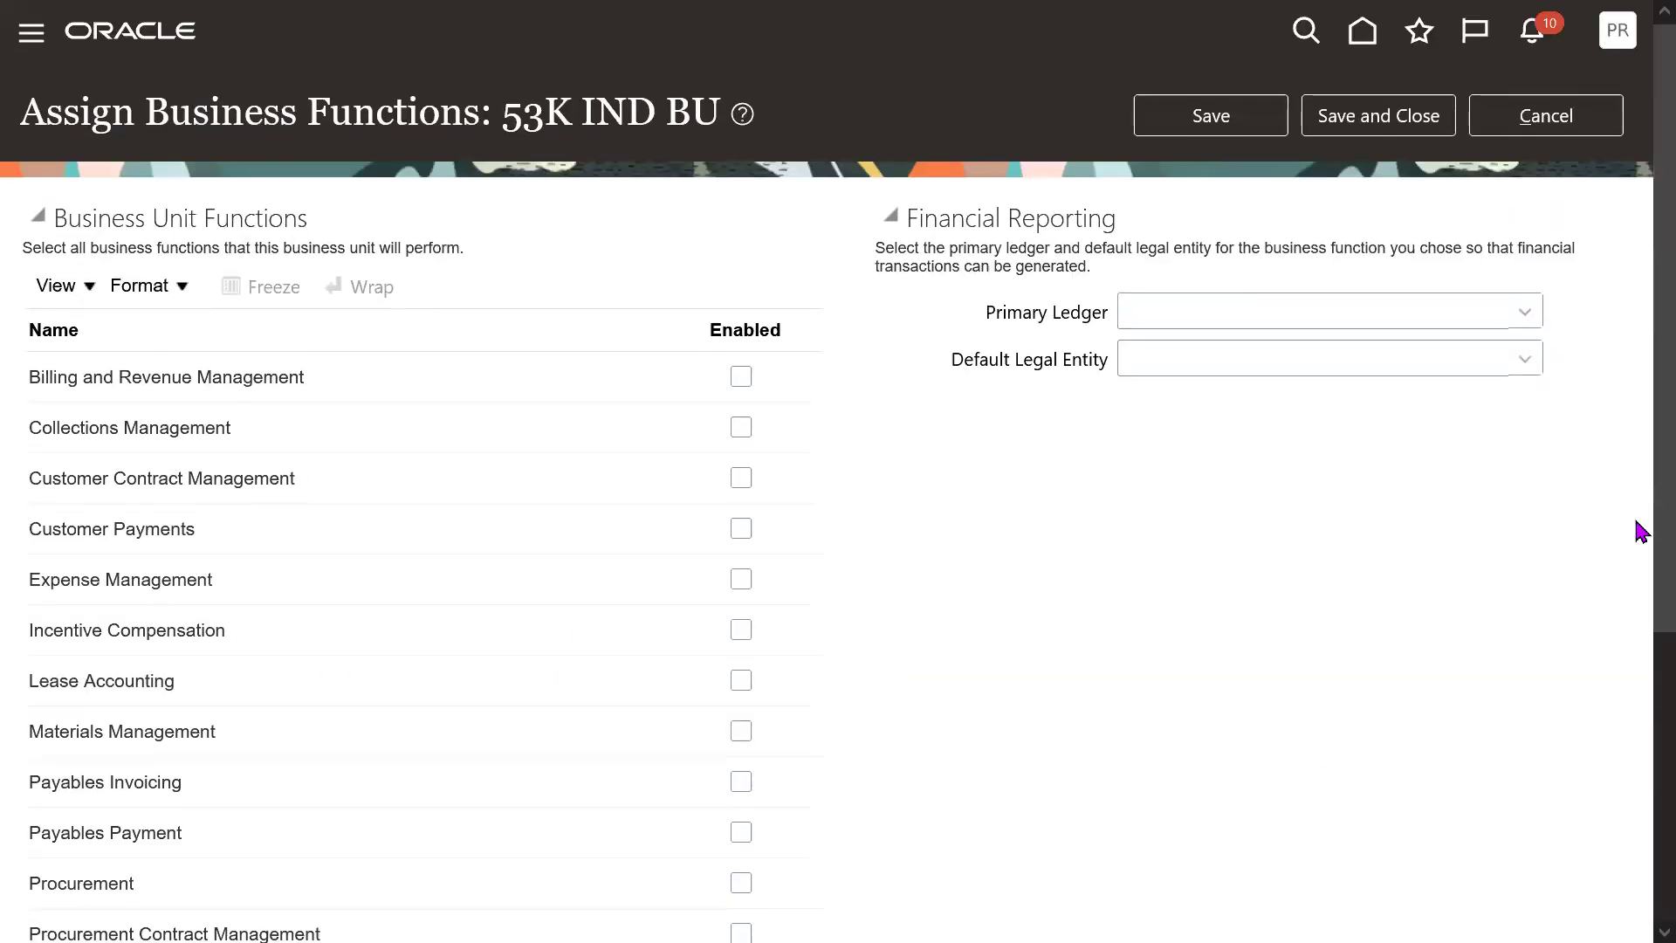
scroll(1638, 524, down, 4)
double_click(52, 577)
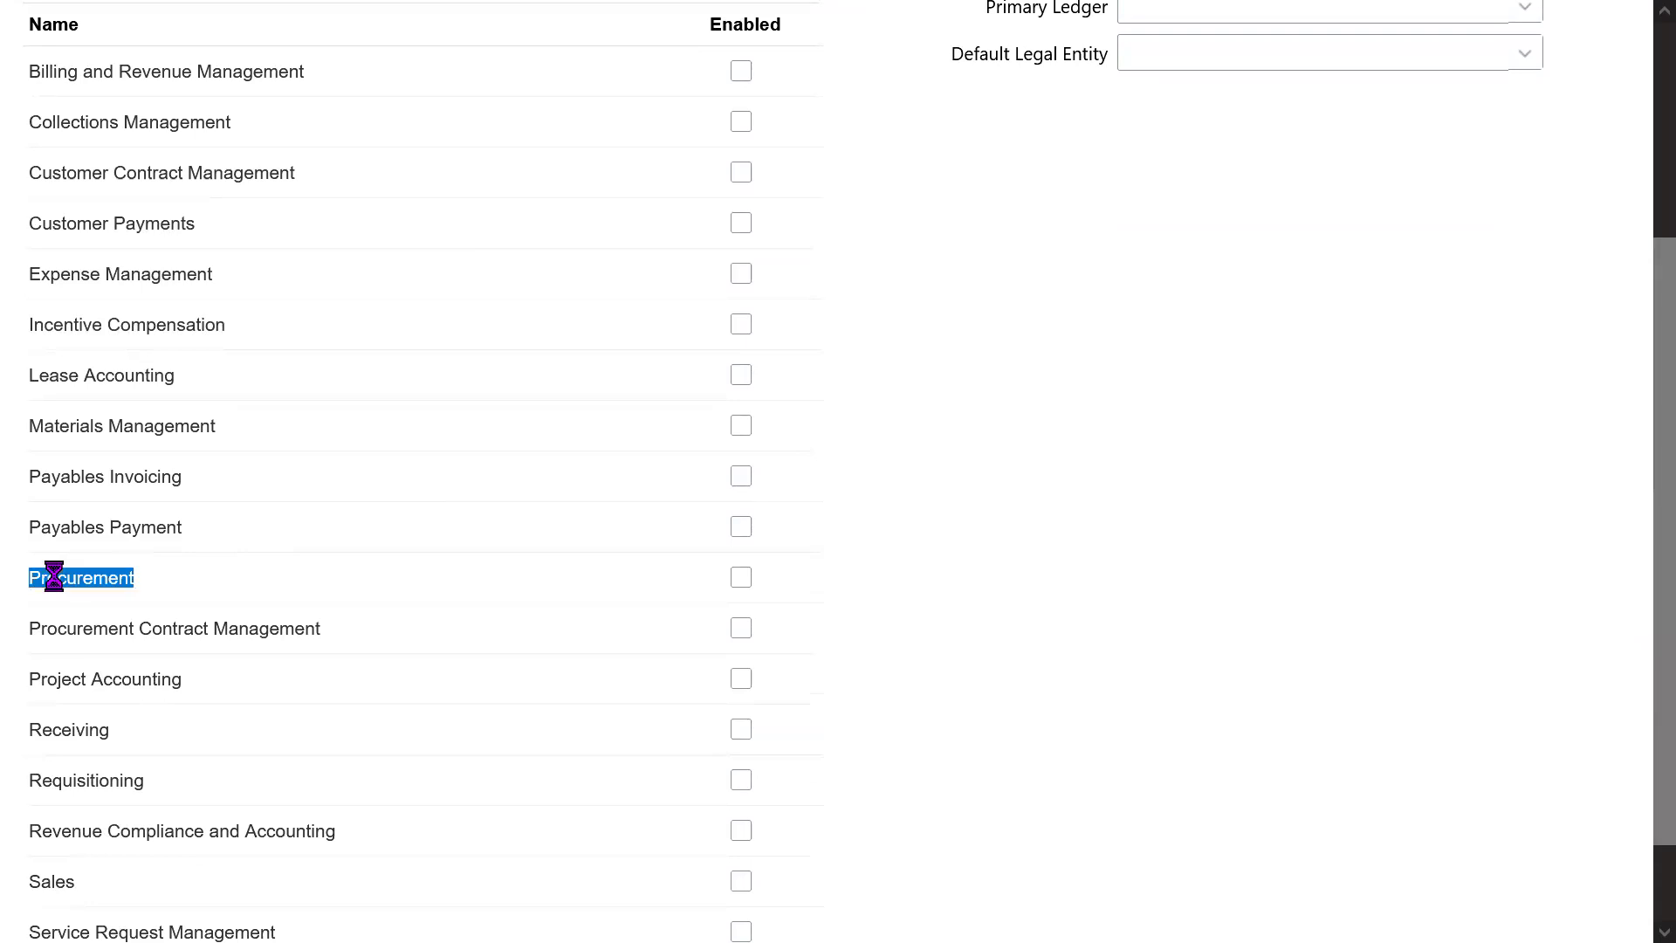
click(740, 578)
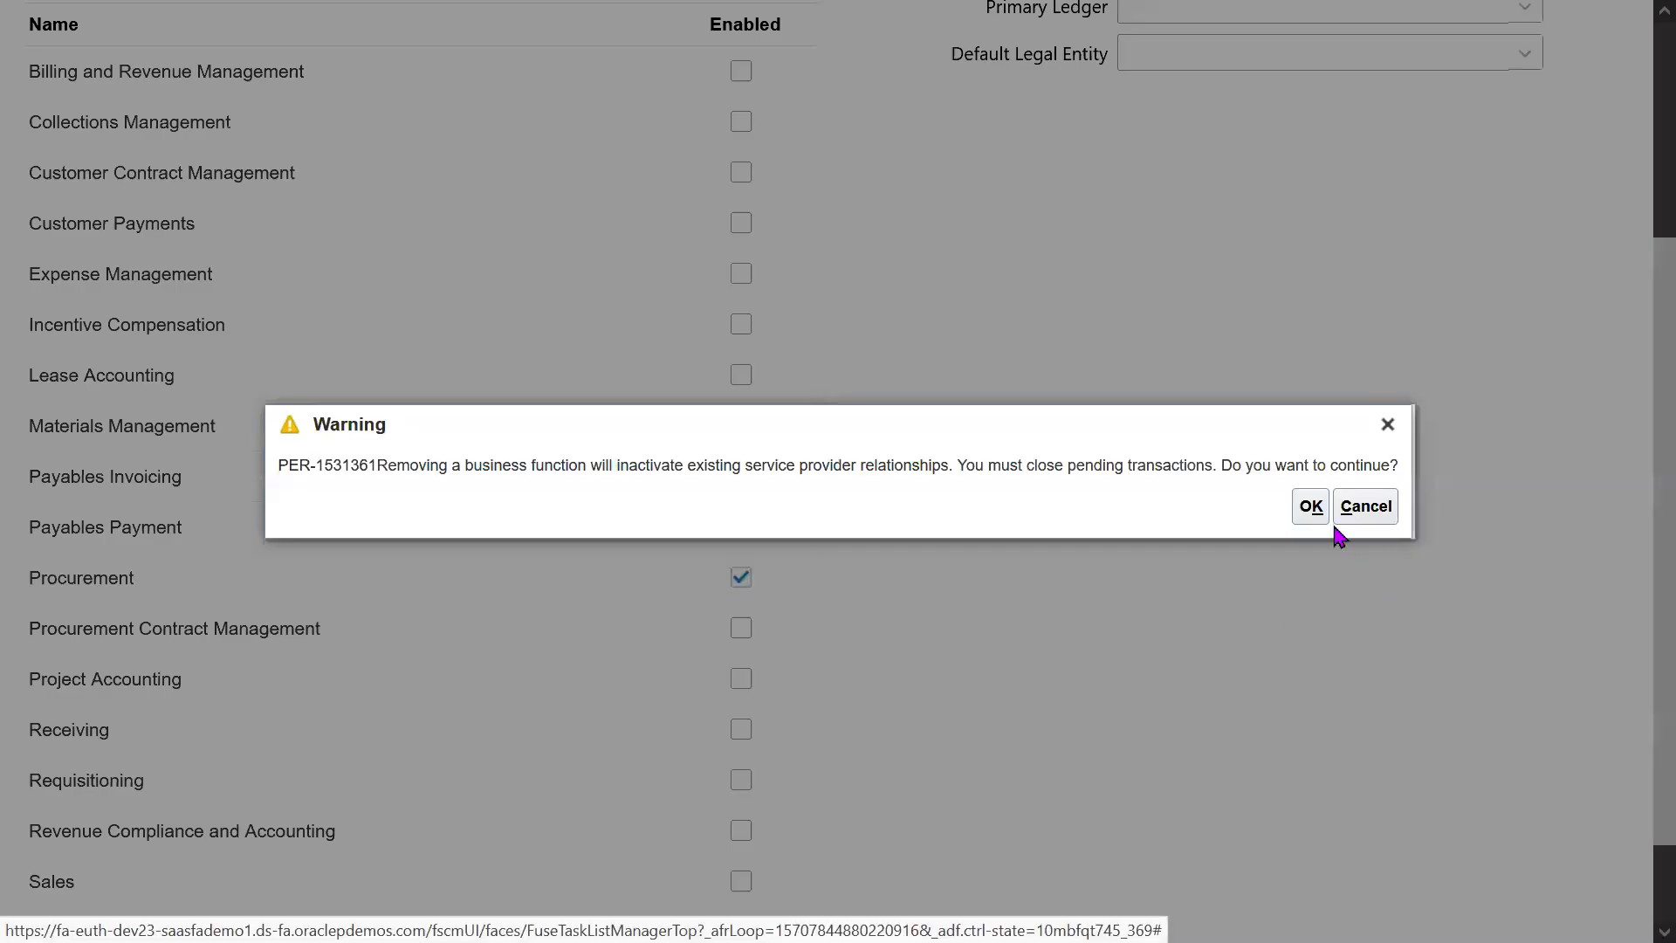
click(1310, 506)
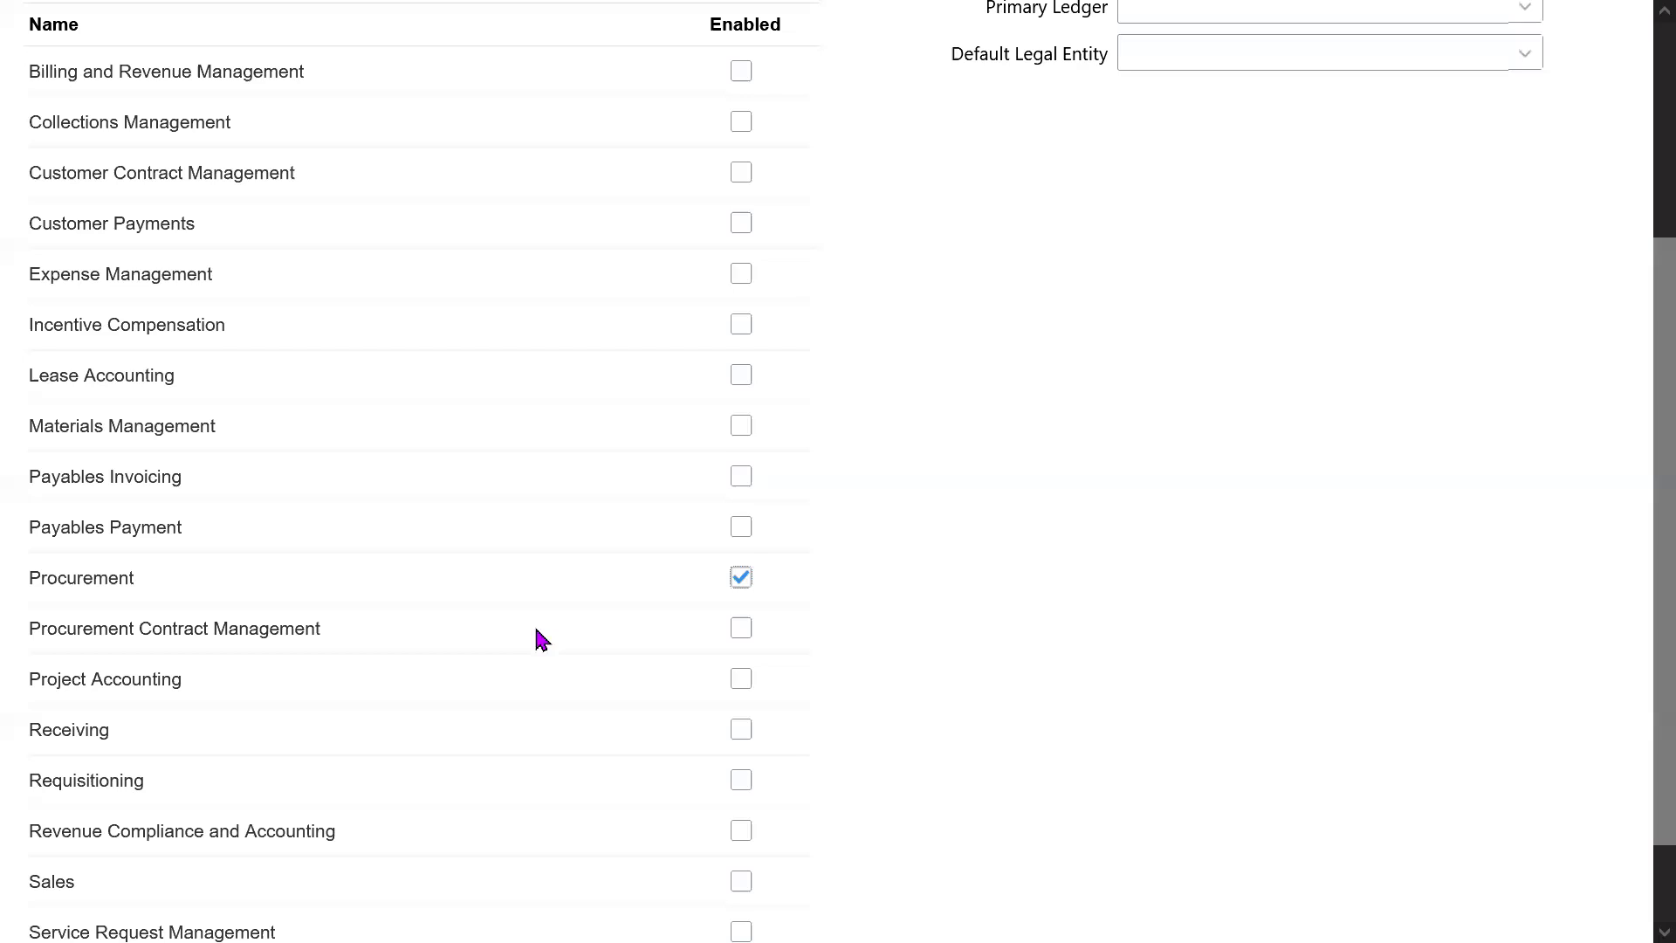
- Enable the Requisitioning business function for the business unit
drag(78, 580, 153, 590)
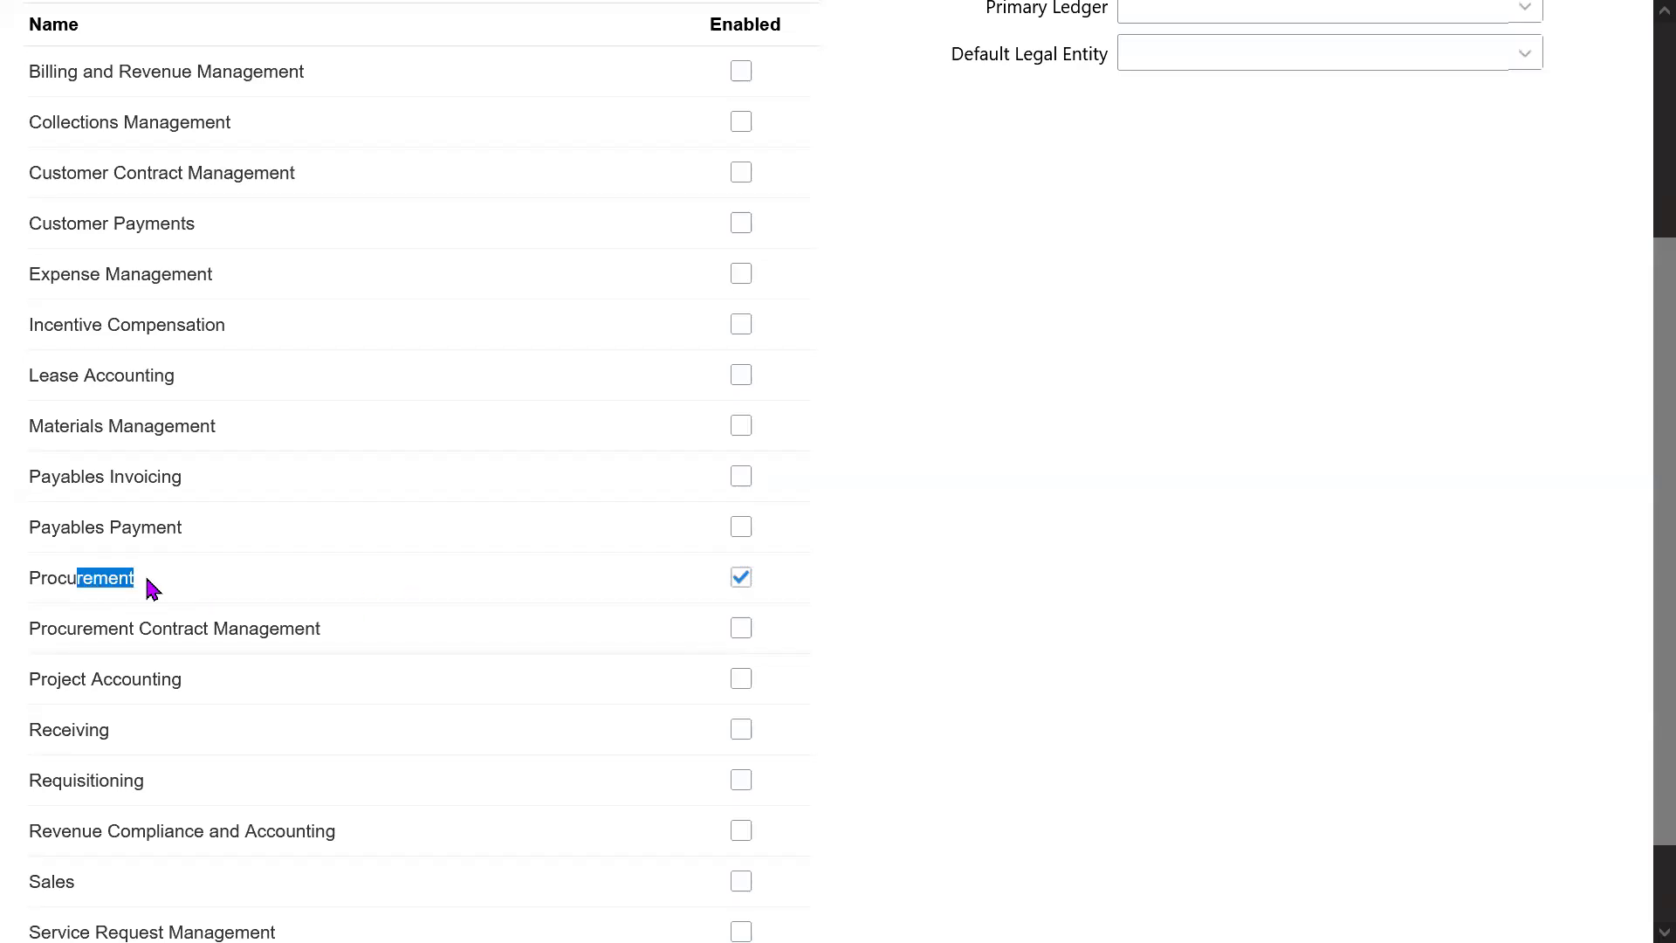
drag(90, 780, 748, 816)
click(742, 780)
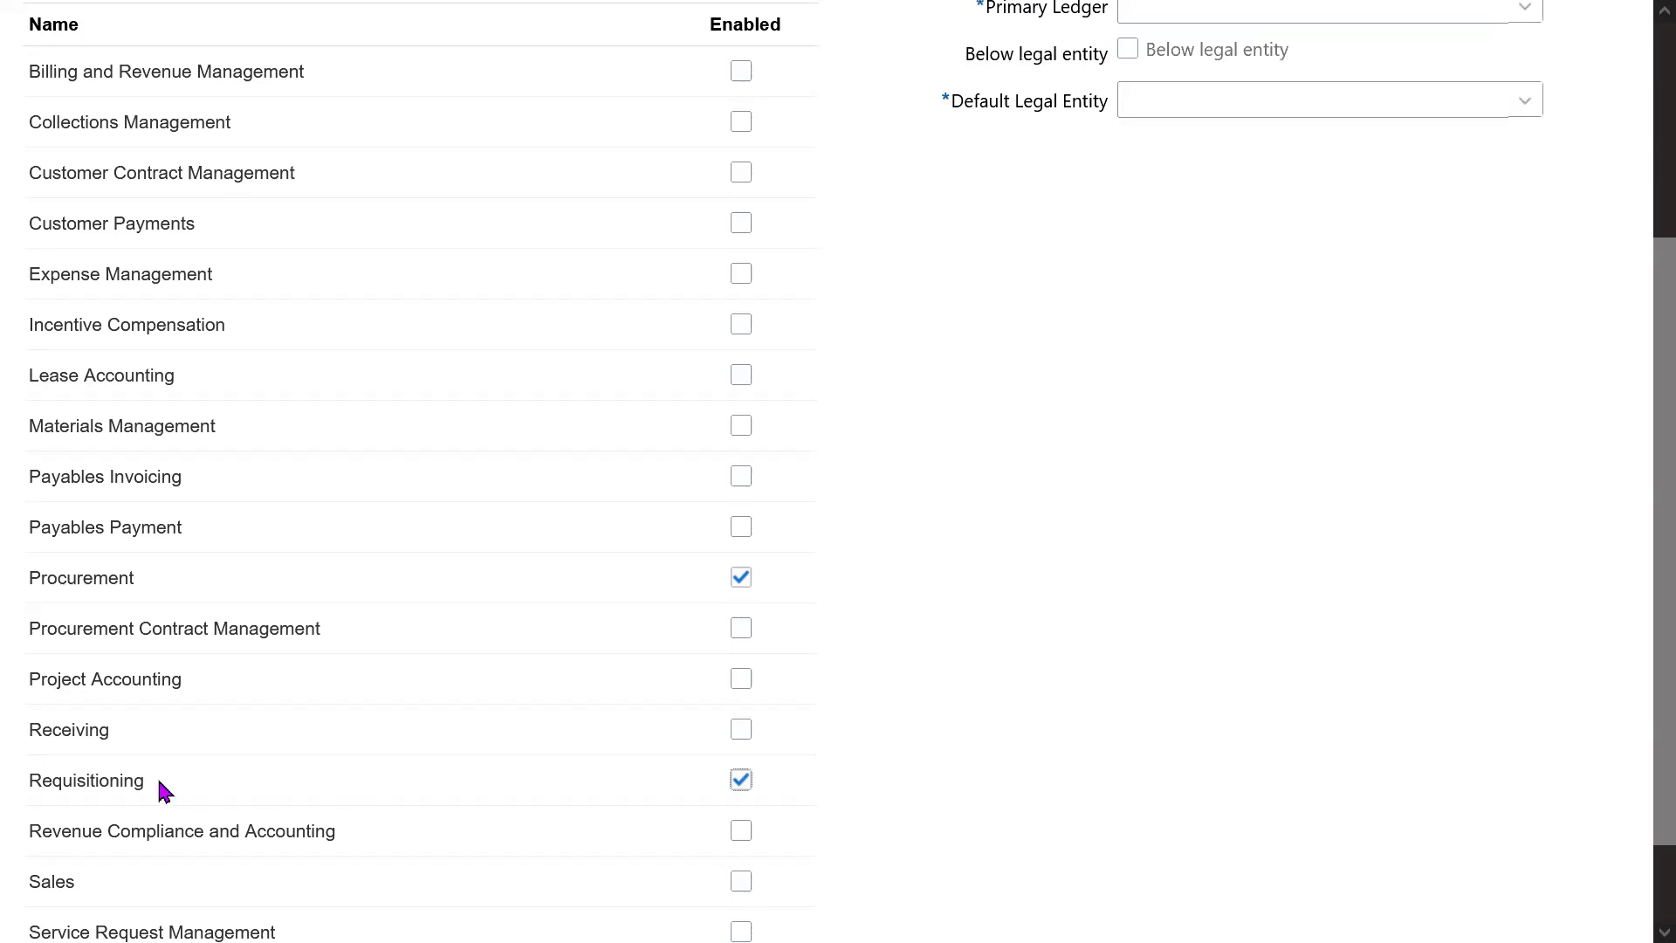
double_click(93, 779)
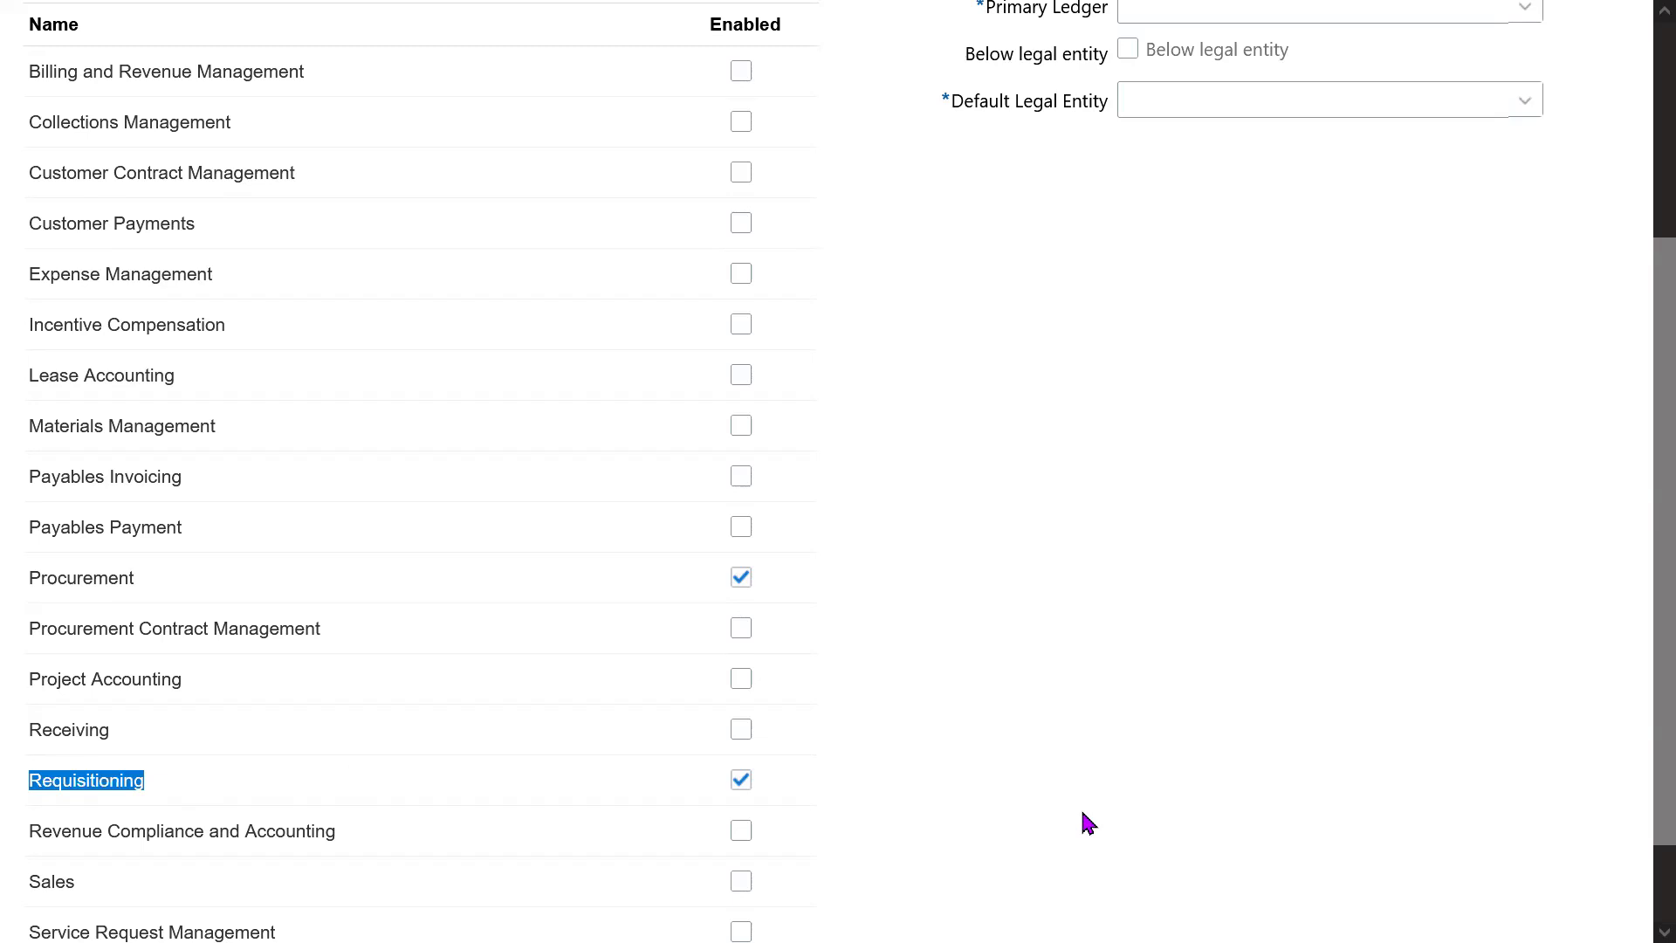
double_click(98, 785)
double_click(98, 786)
double_click(95, 577)
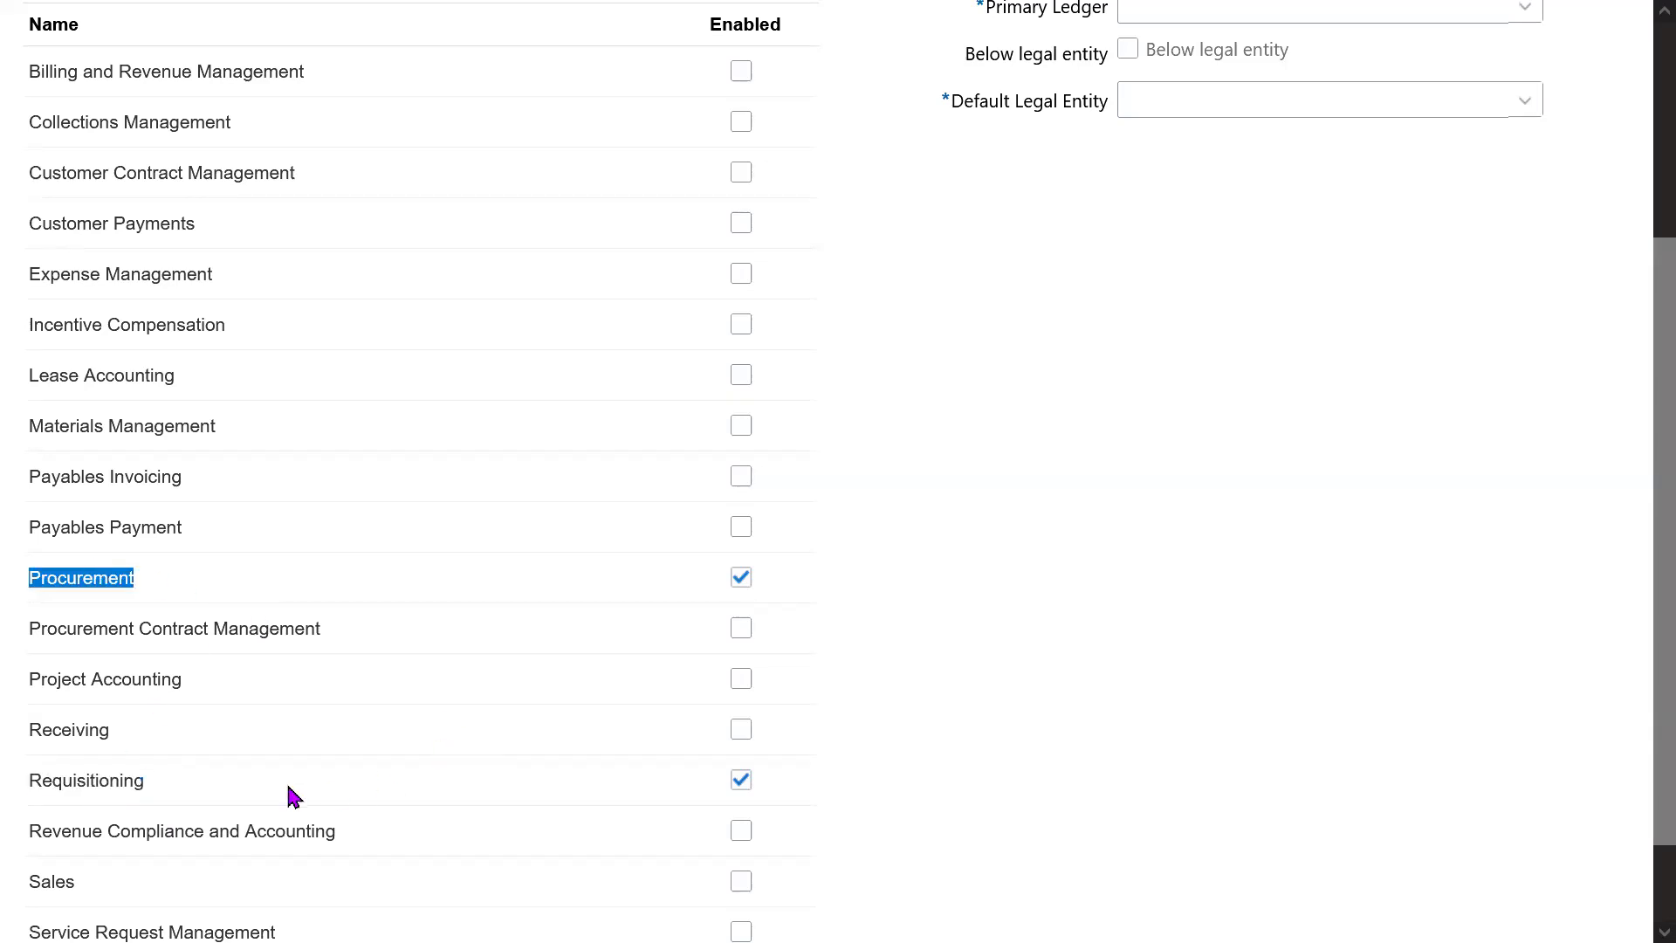
- Enable the Receiving business function for the business unit
double_click(68, 731)
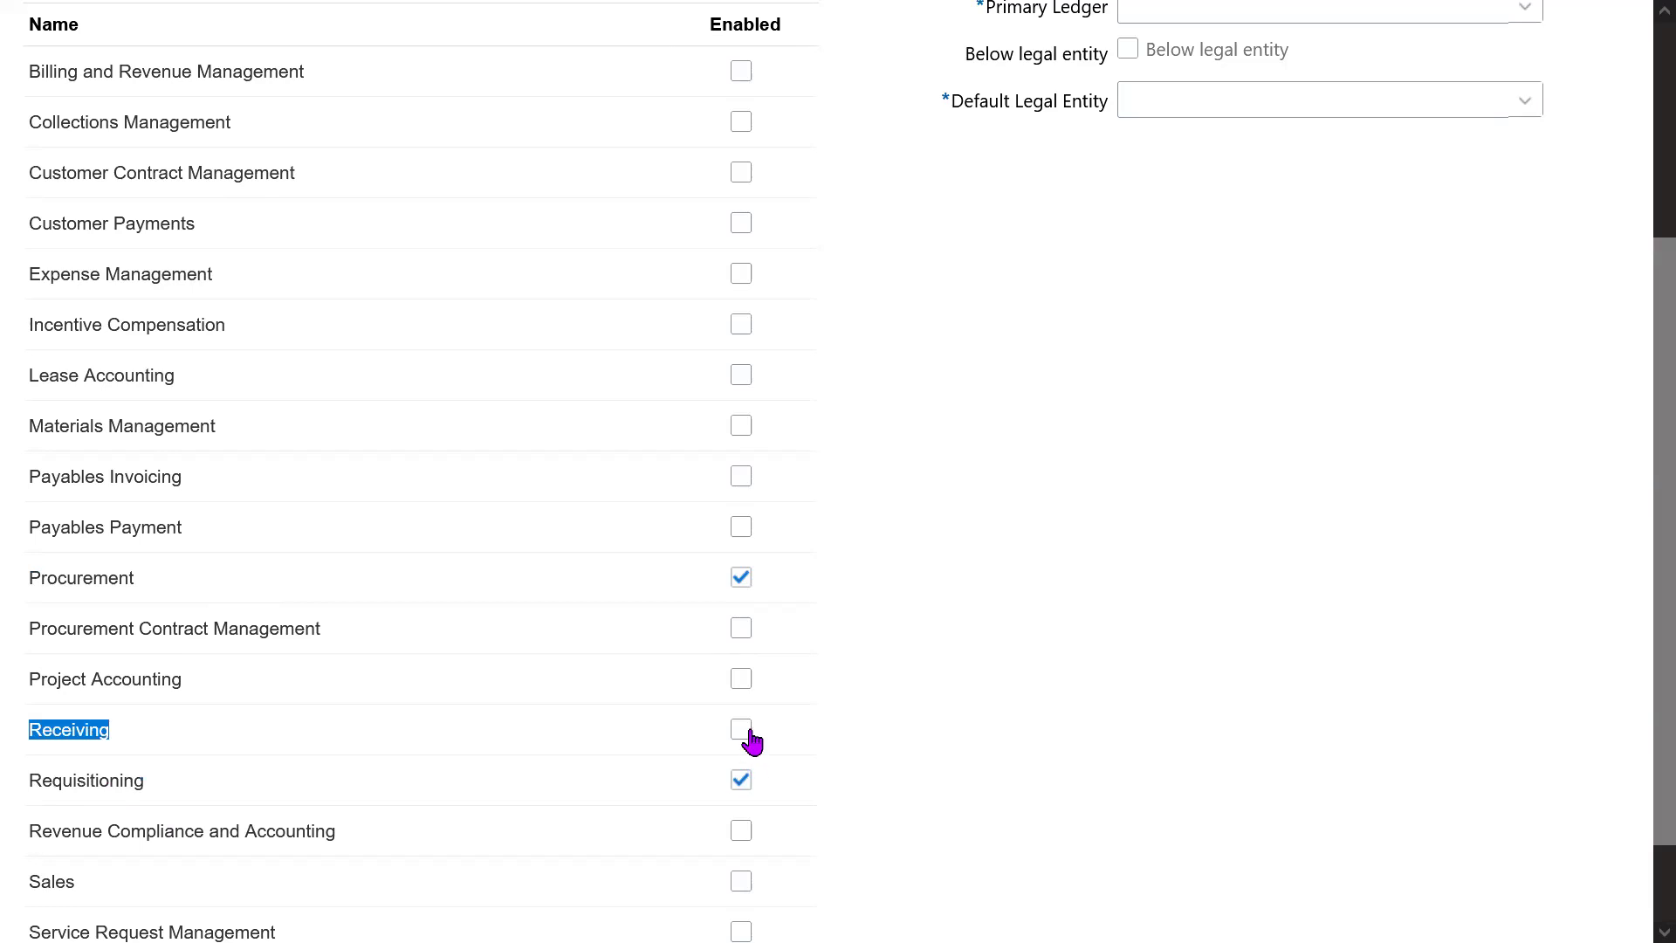
click(741, 729)
double_click(64, 729)
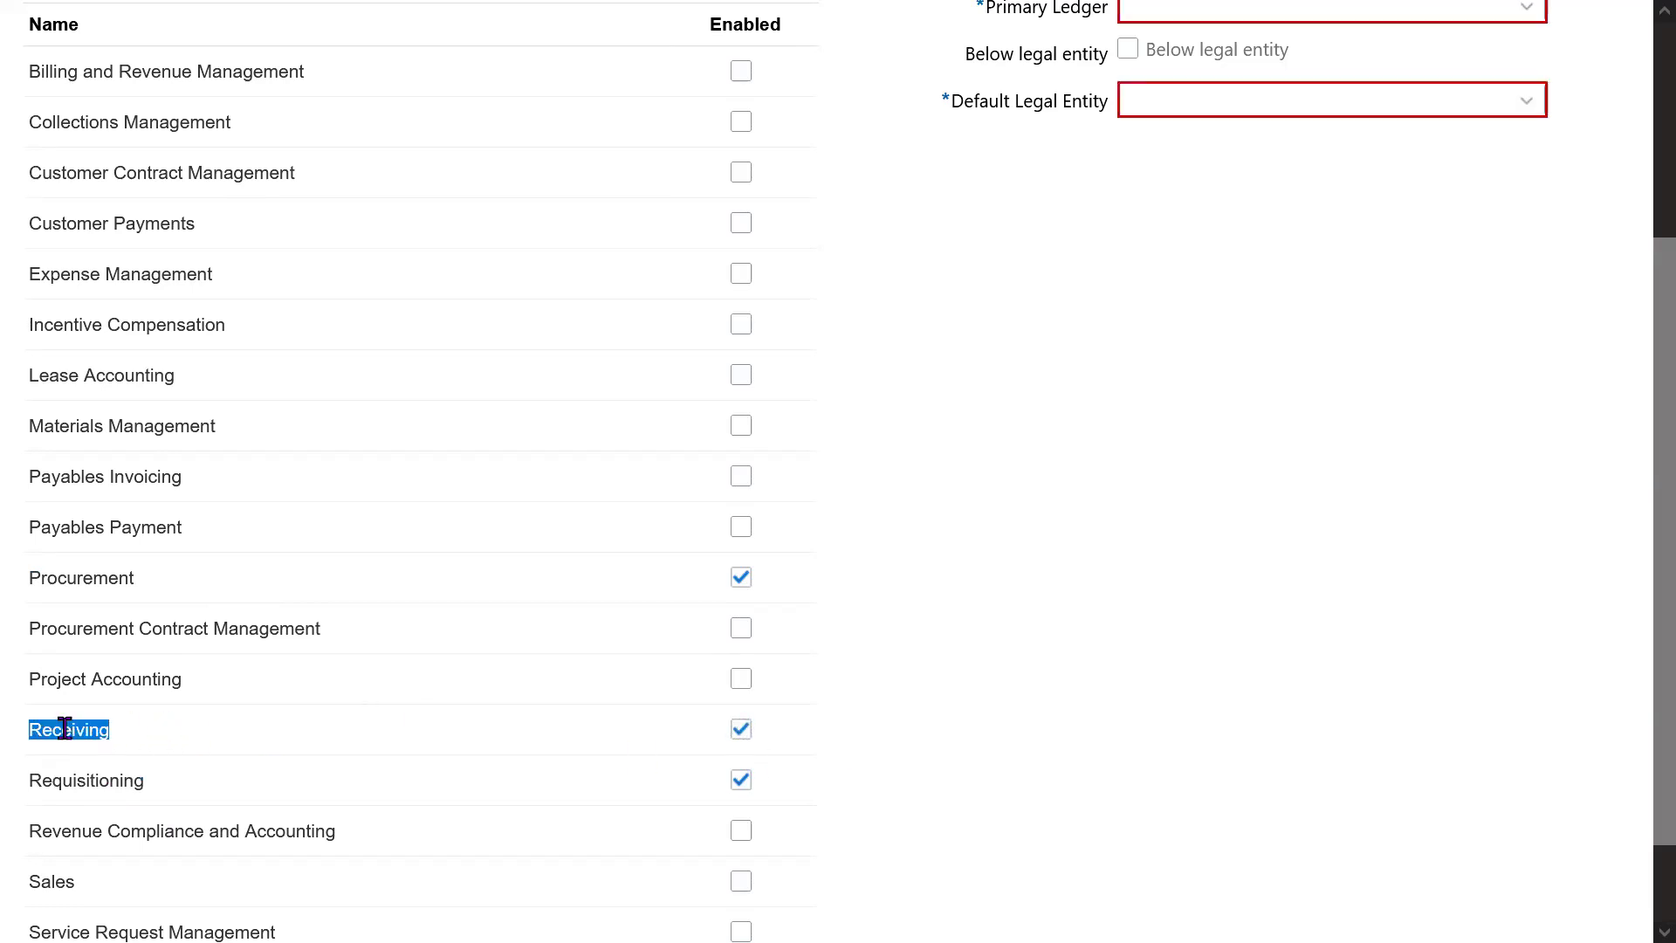
- Enable the Payables Invoicing and Payables Payment business functions
triple_click(131, 476)
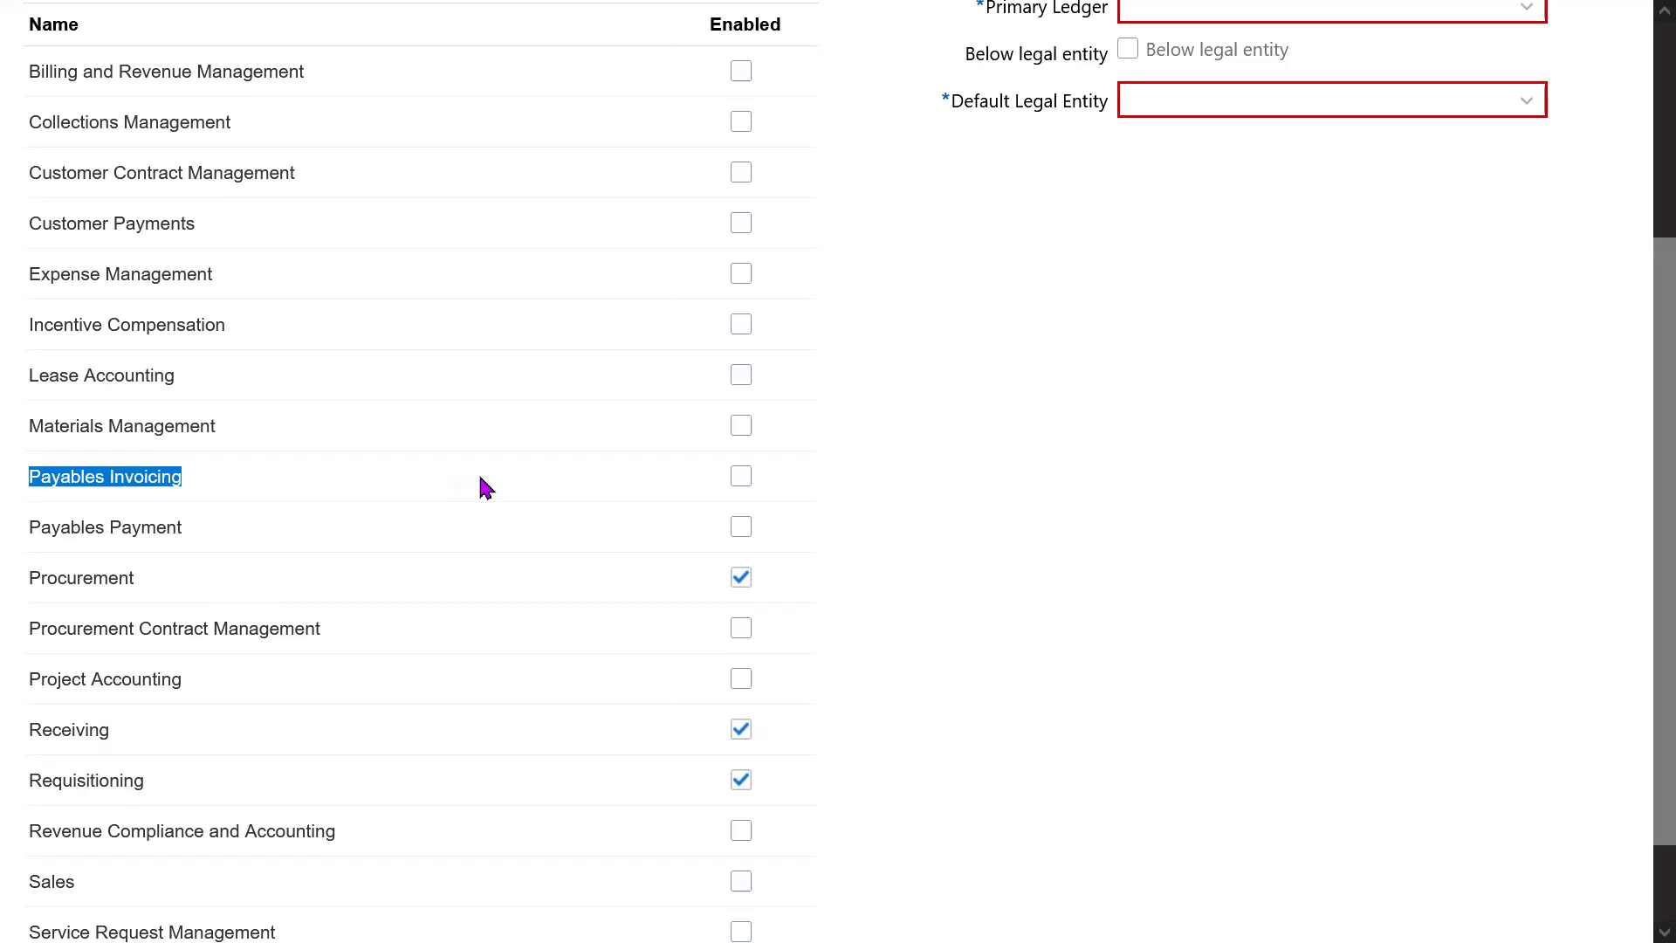
click(741, 479)
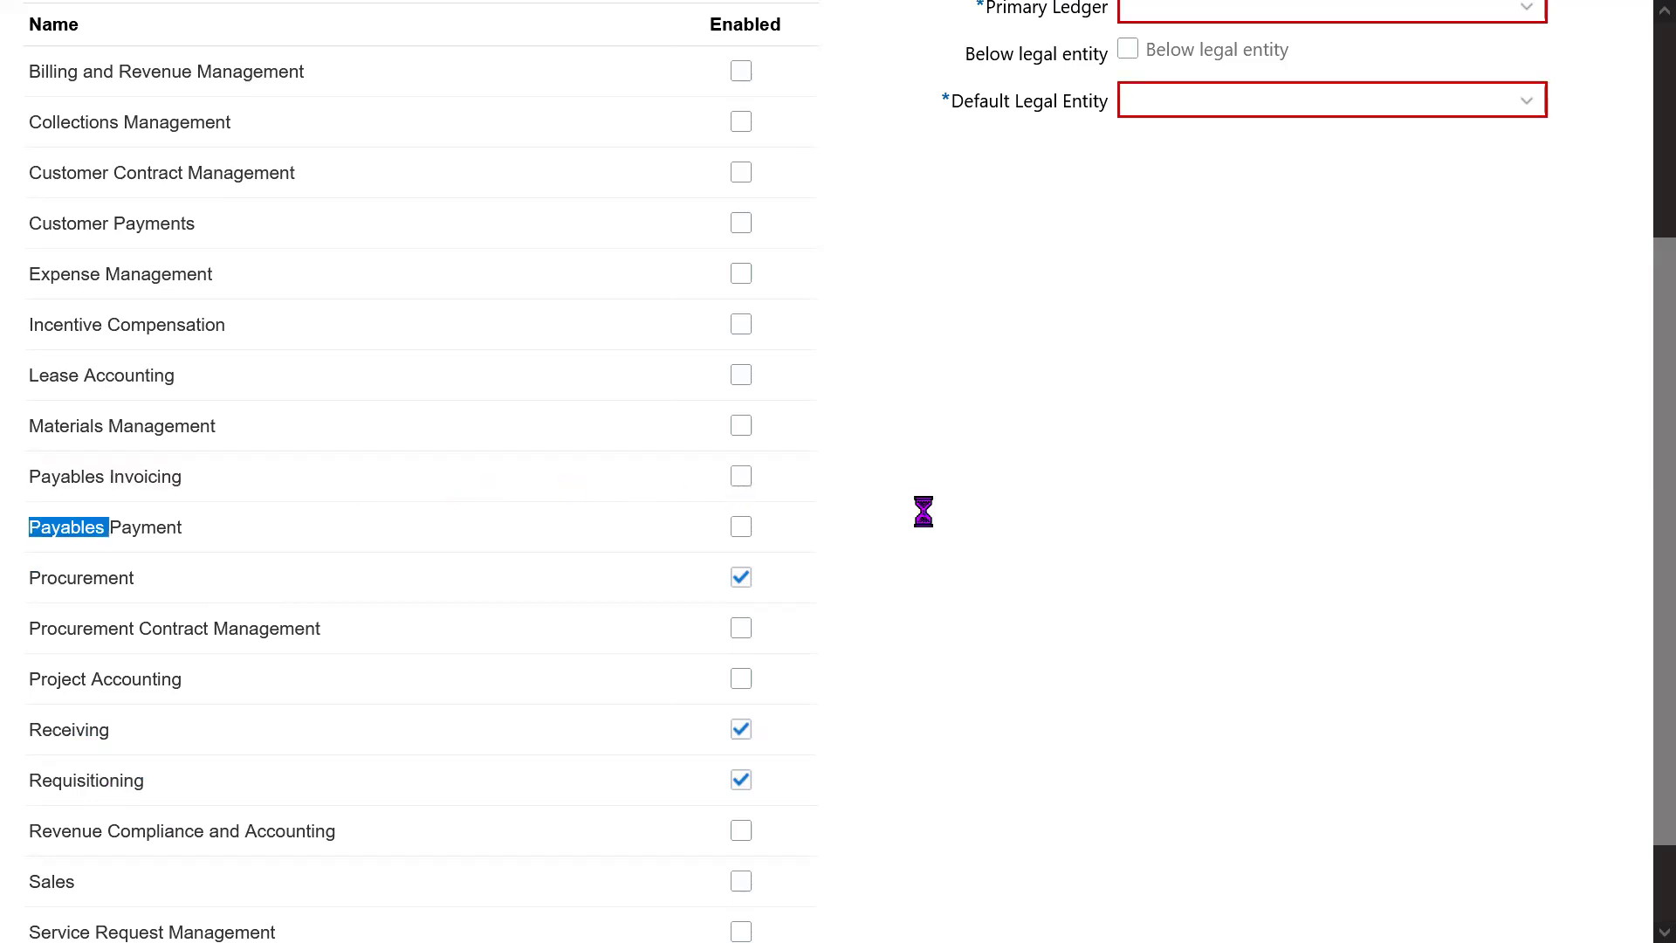
click(739, 481)
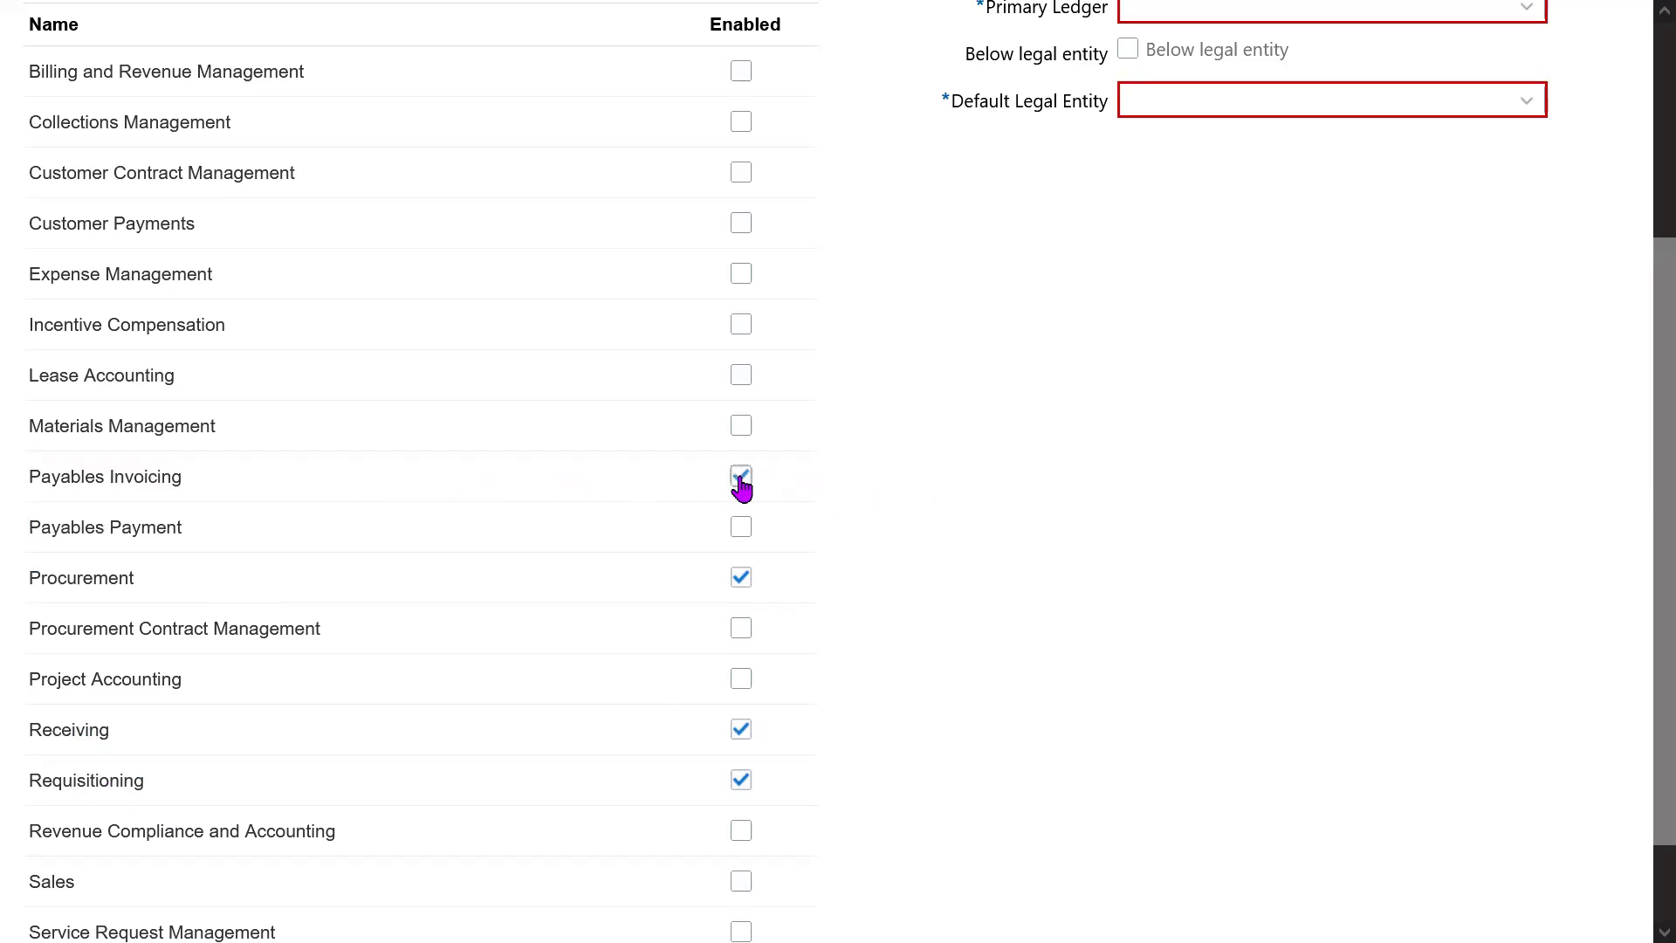
triple_click(123, 530)
click(741, 529)
- Review the Requisitioning, Procurement, Receiving, Payables Invoicing and Payables Payment entries in the function list
drag(41, 780, 125, 777)
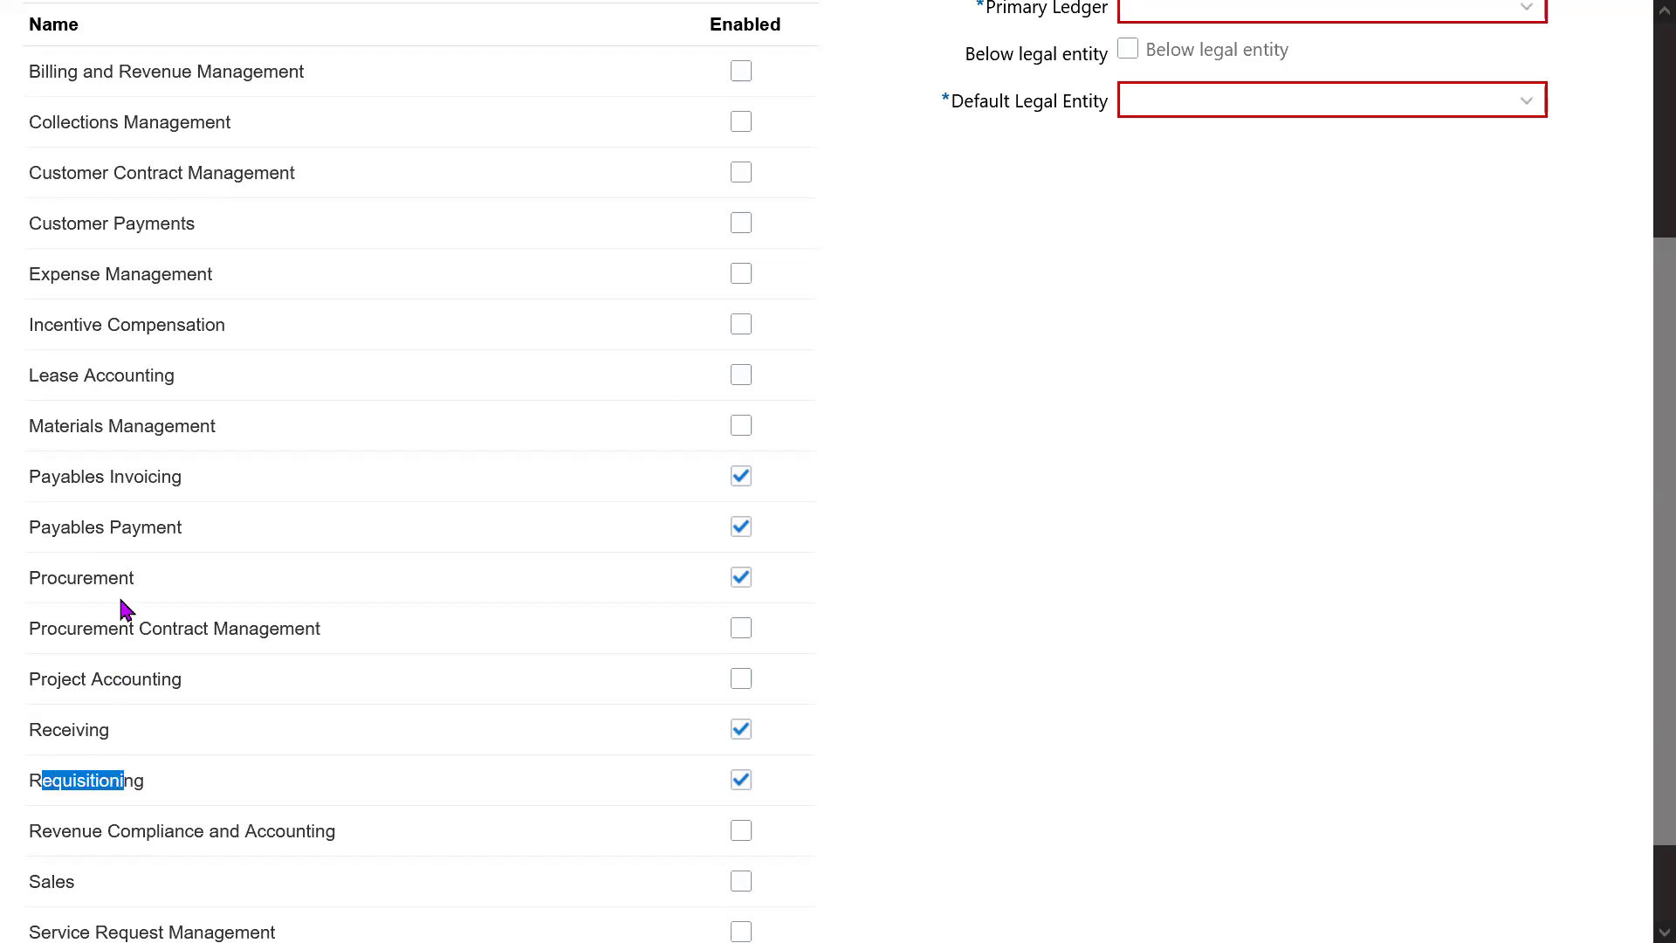
drag(39, 578, 134, 579)
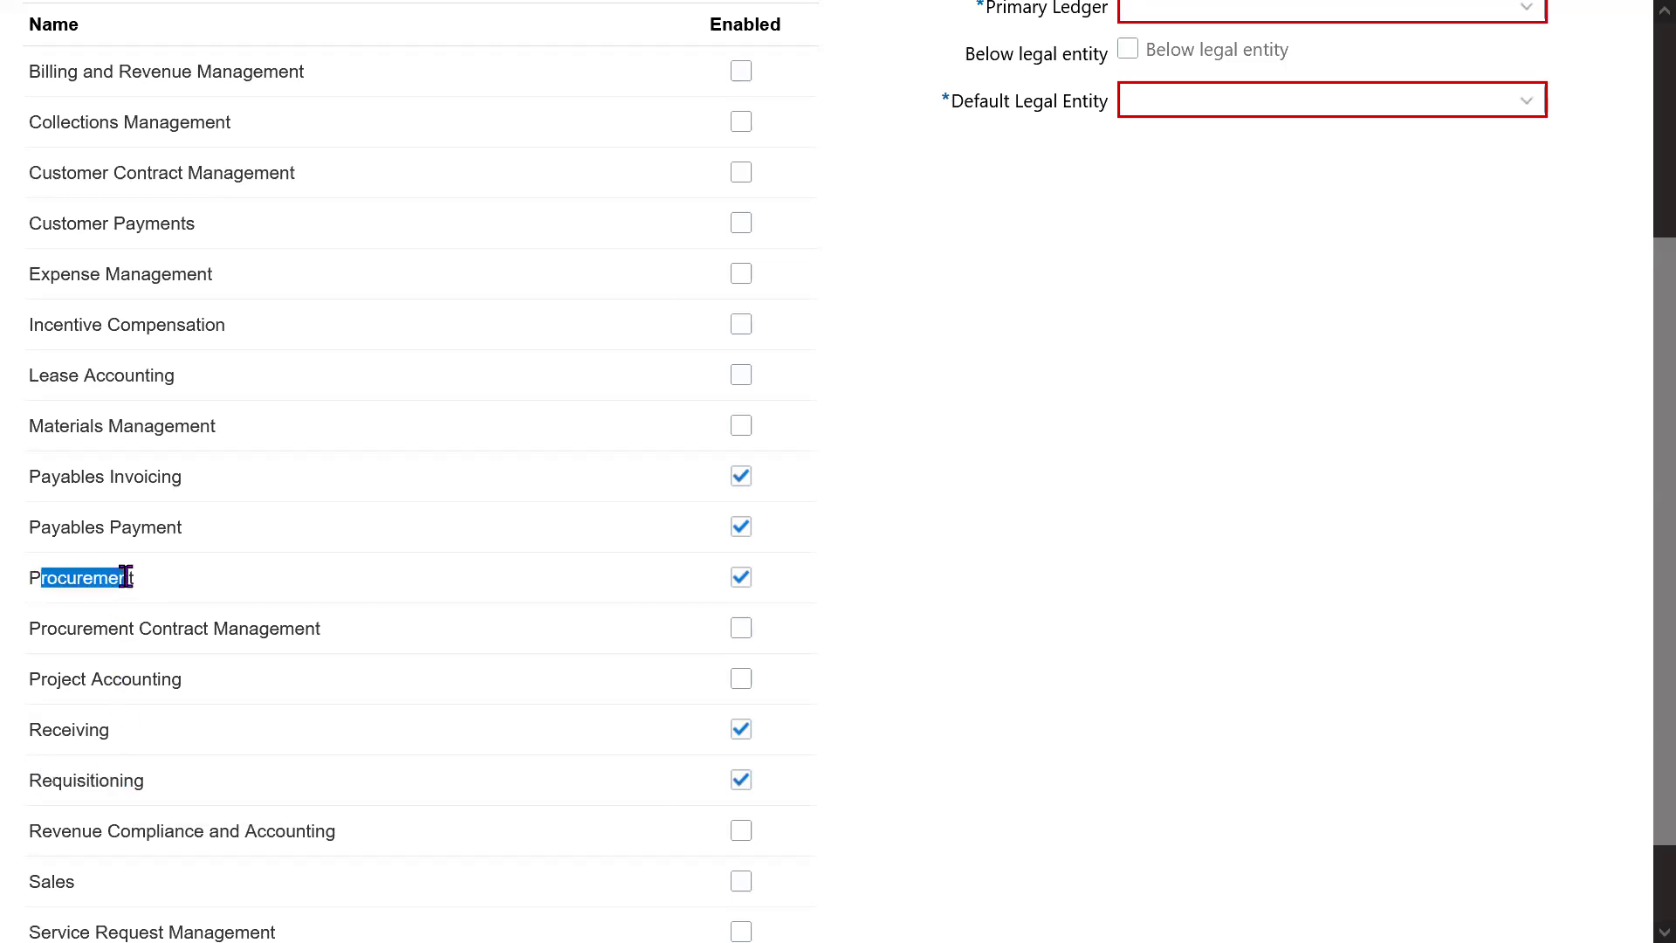
click(52, 733)
double_click(51, 734)
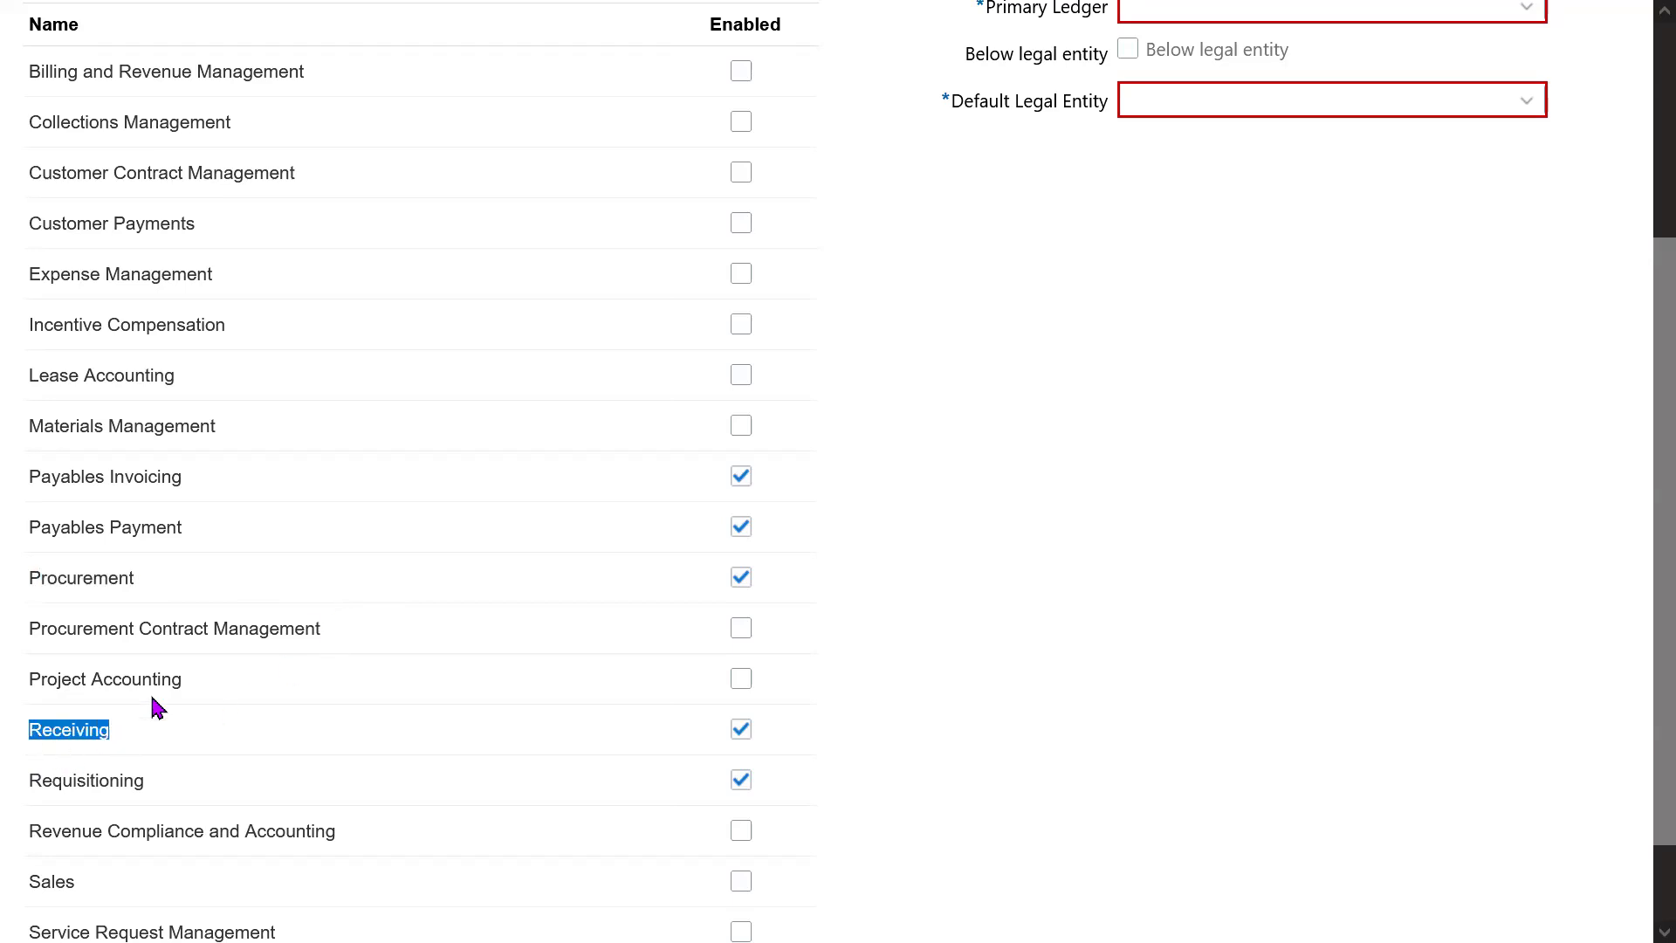
drag(135, 476, 182, 476)
drag(95, 527, 174, 520)
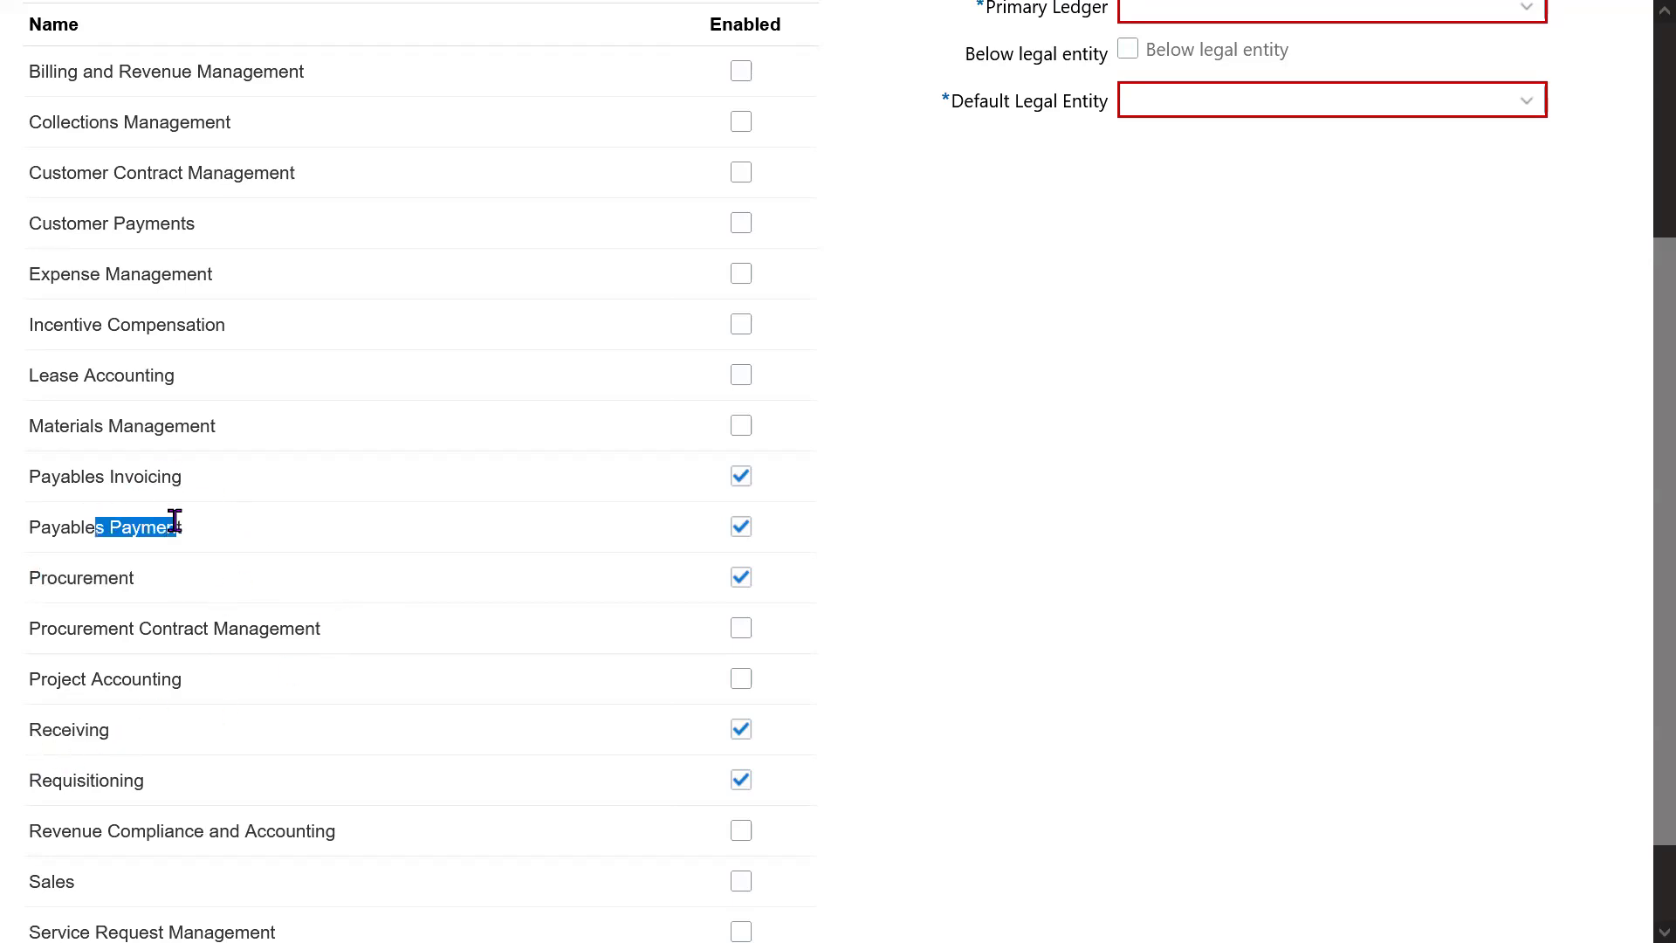
click(1109, 576)
- Enable the Materials Management business function for the business unit
drag(60, 426, 199, 423)
double_click(197, 423)
triple_click(198, 424)
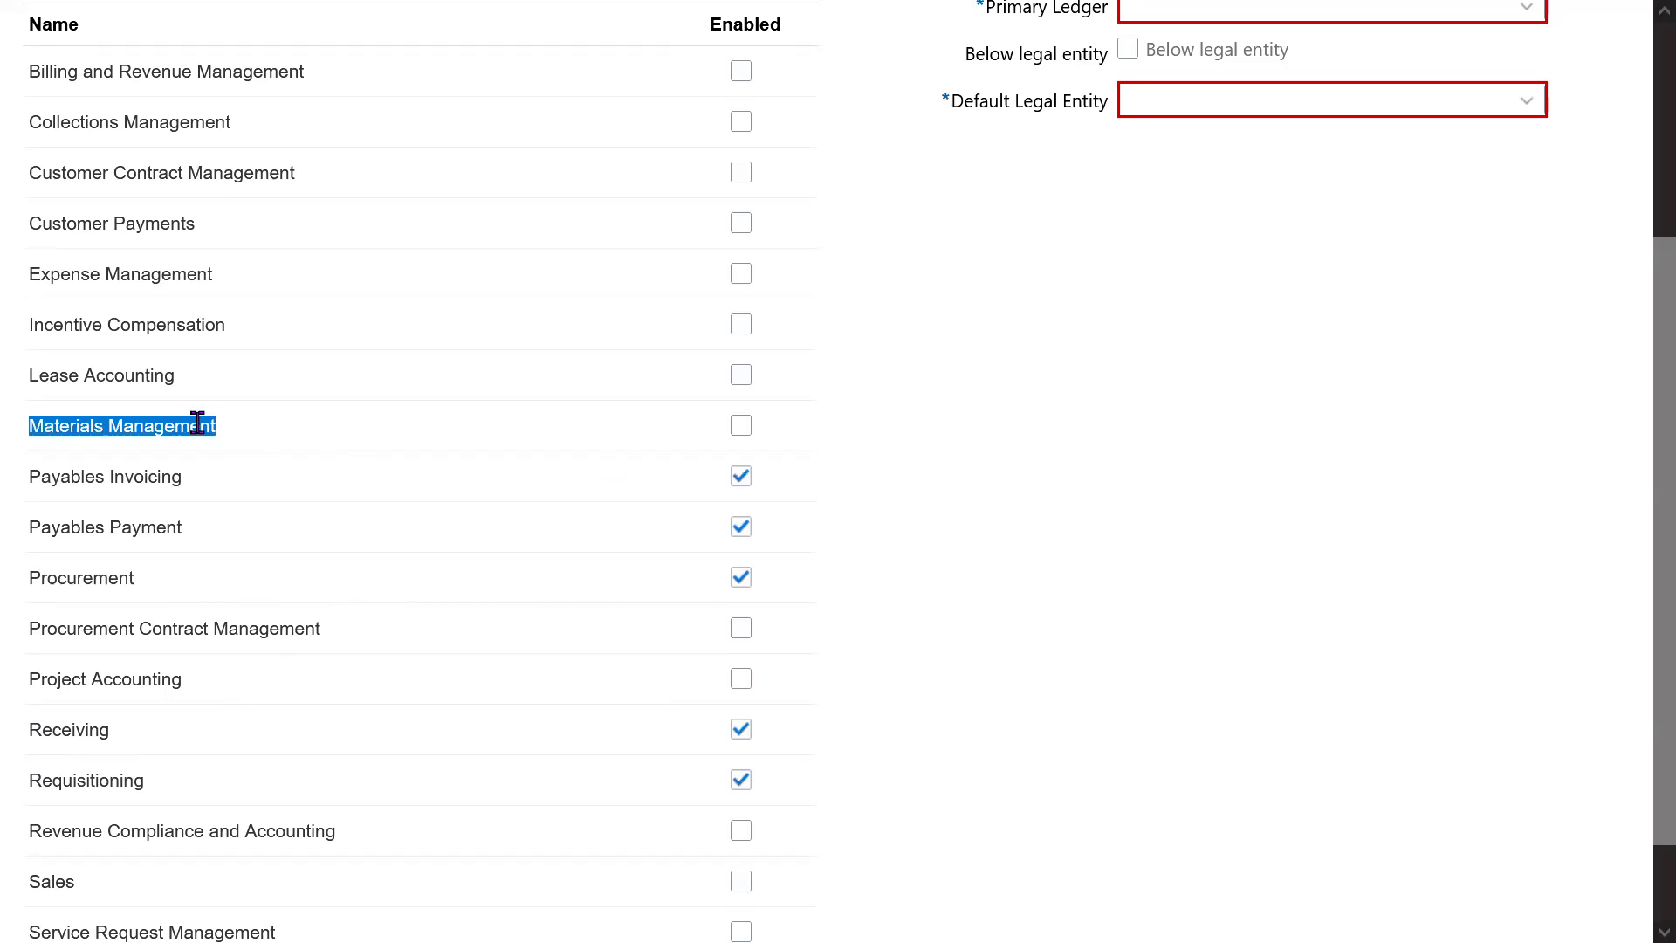
click(741, 427)
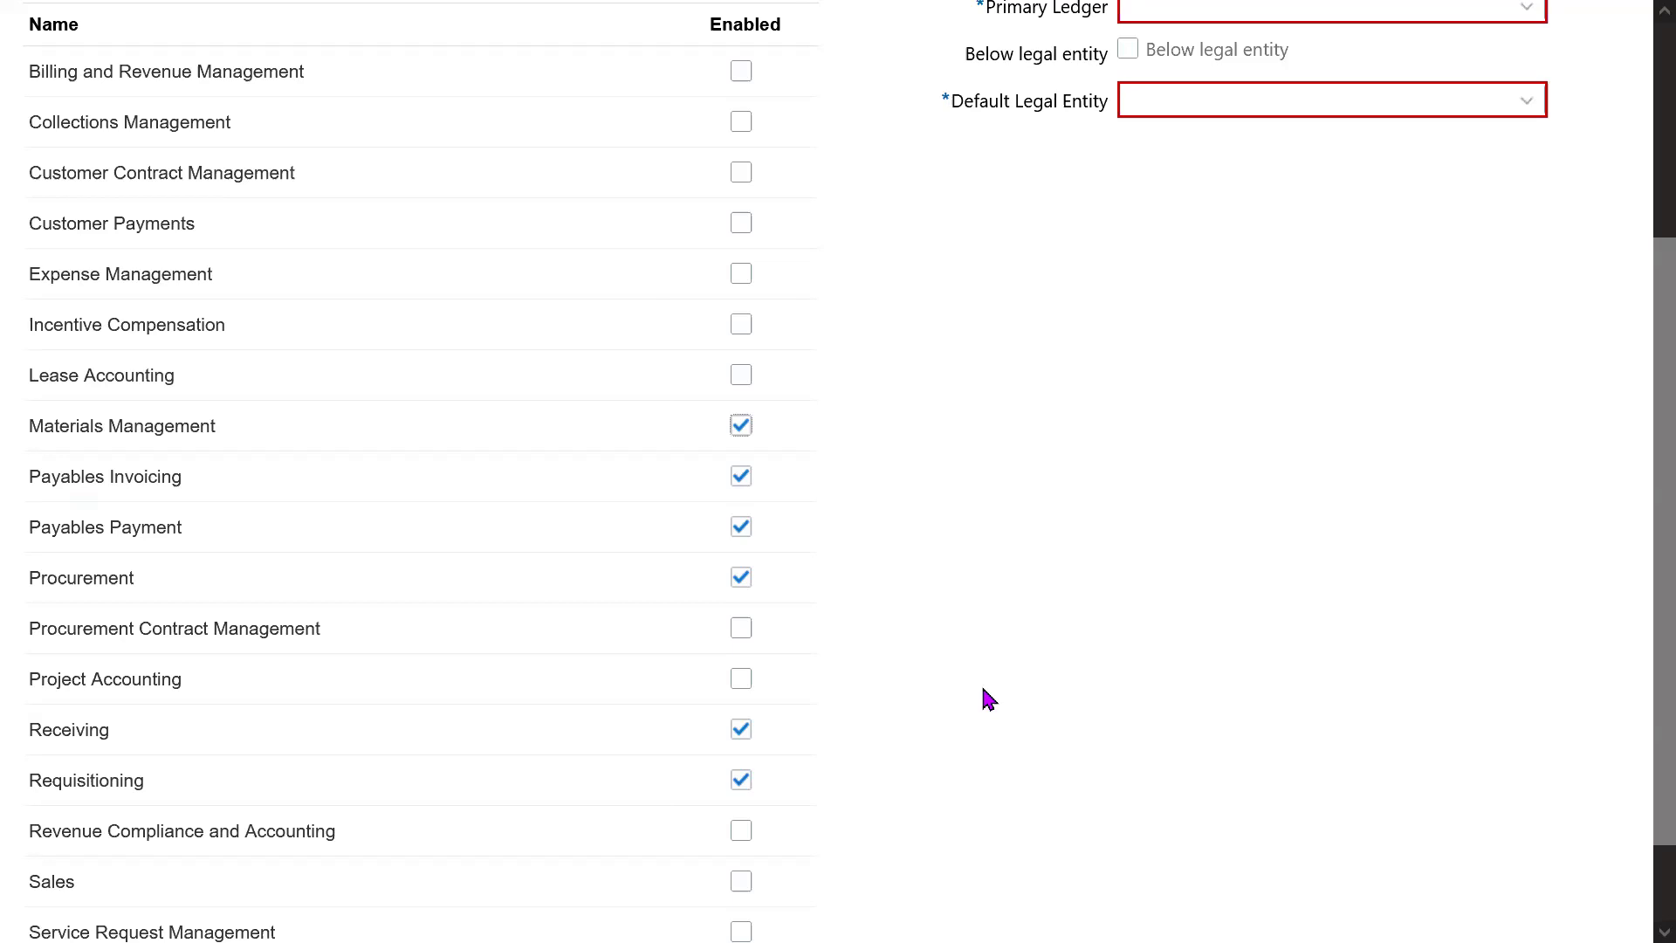
- Review the selected business functions from payables and requisitioning through to Materials Management
drag(209, 483, 194, 532)
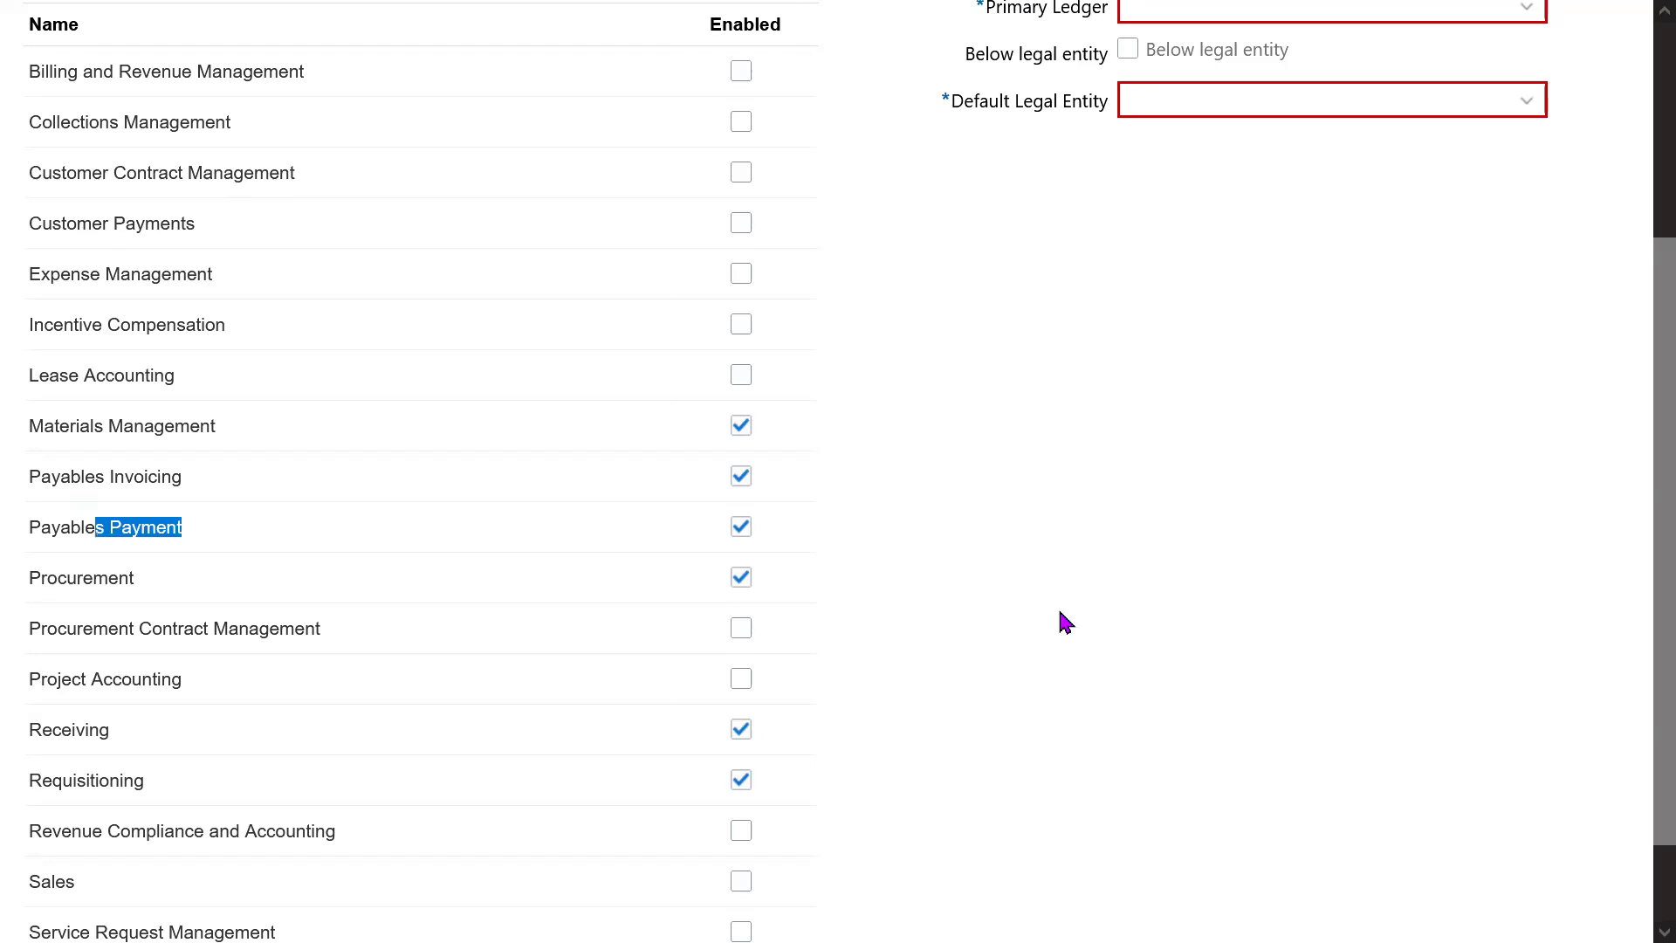
double_click(101, 777)
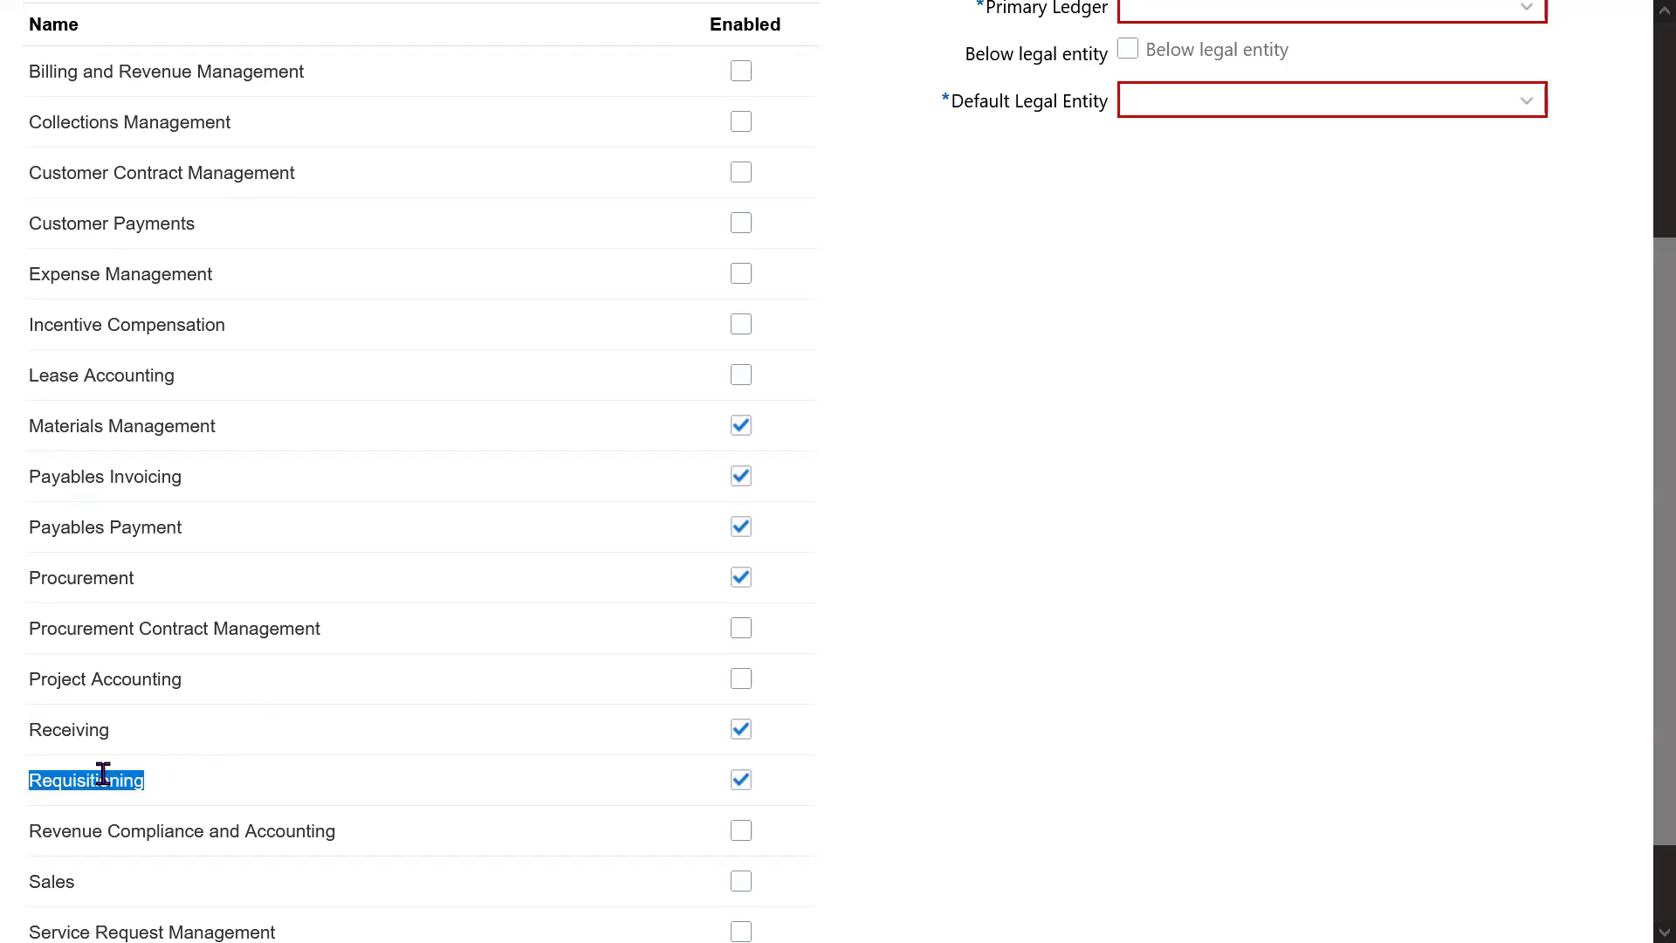
double_click(87, 732)
click(98, 567)
double_click(98, 568)
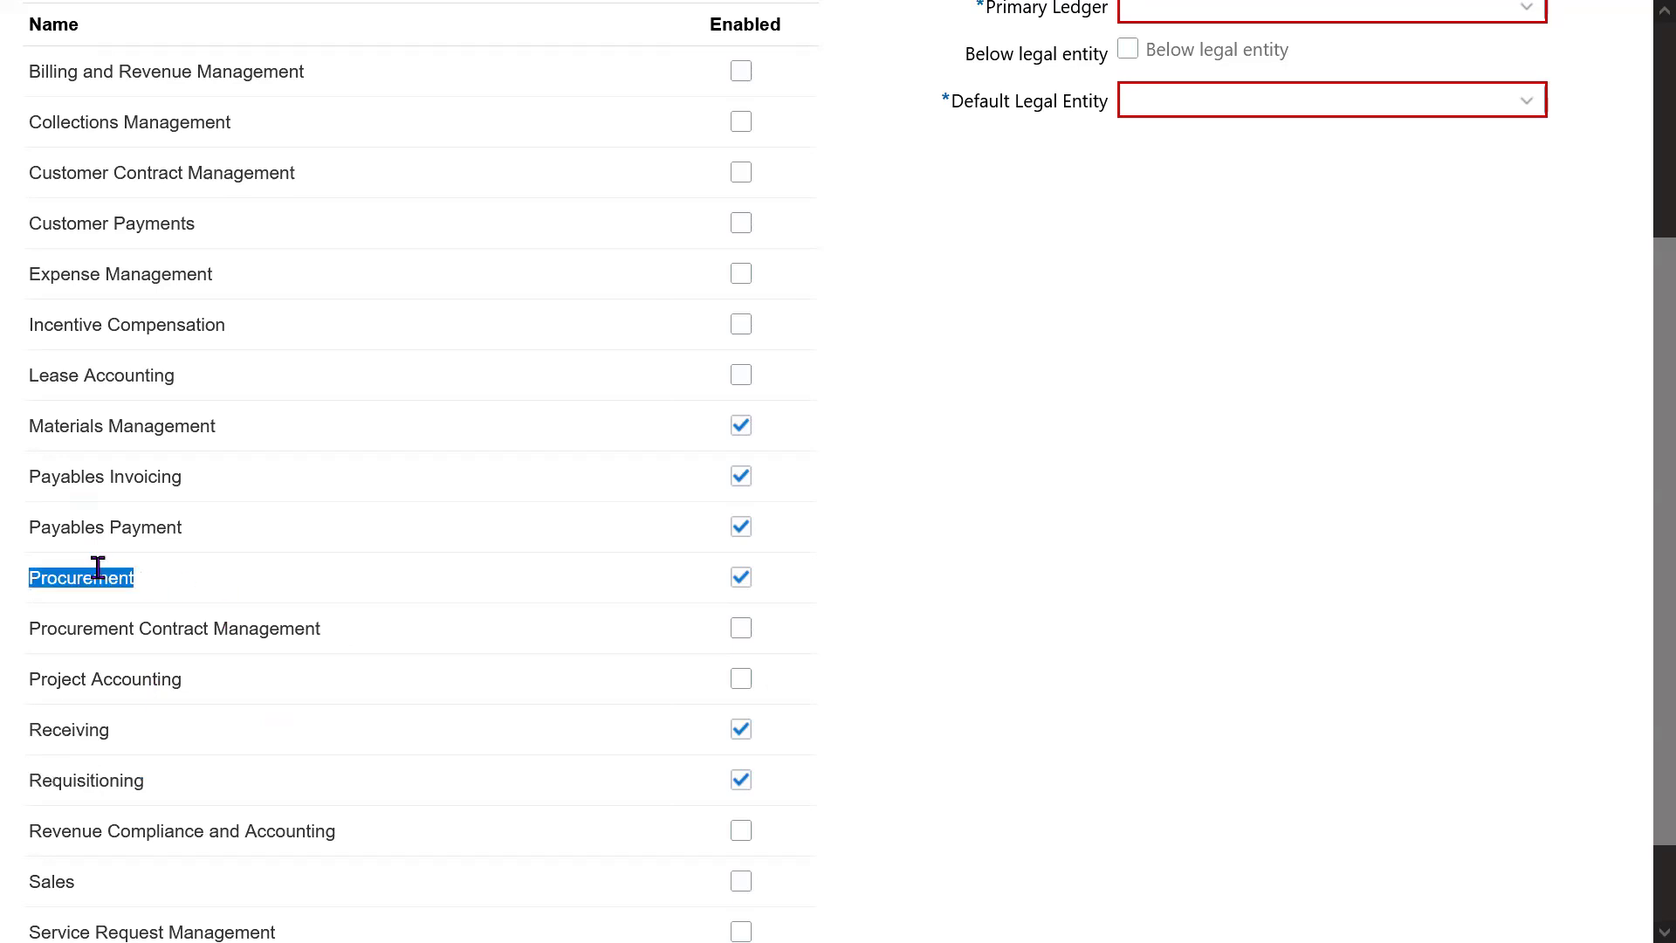
triple_click(93, 423)
triple_click(93, 423)
double_click(92, 422)
triple_click(93, 423)
triple_click(92, 422)
double_click(93, 423)
triple_click(93, 423)
triple_click(92, 423)
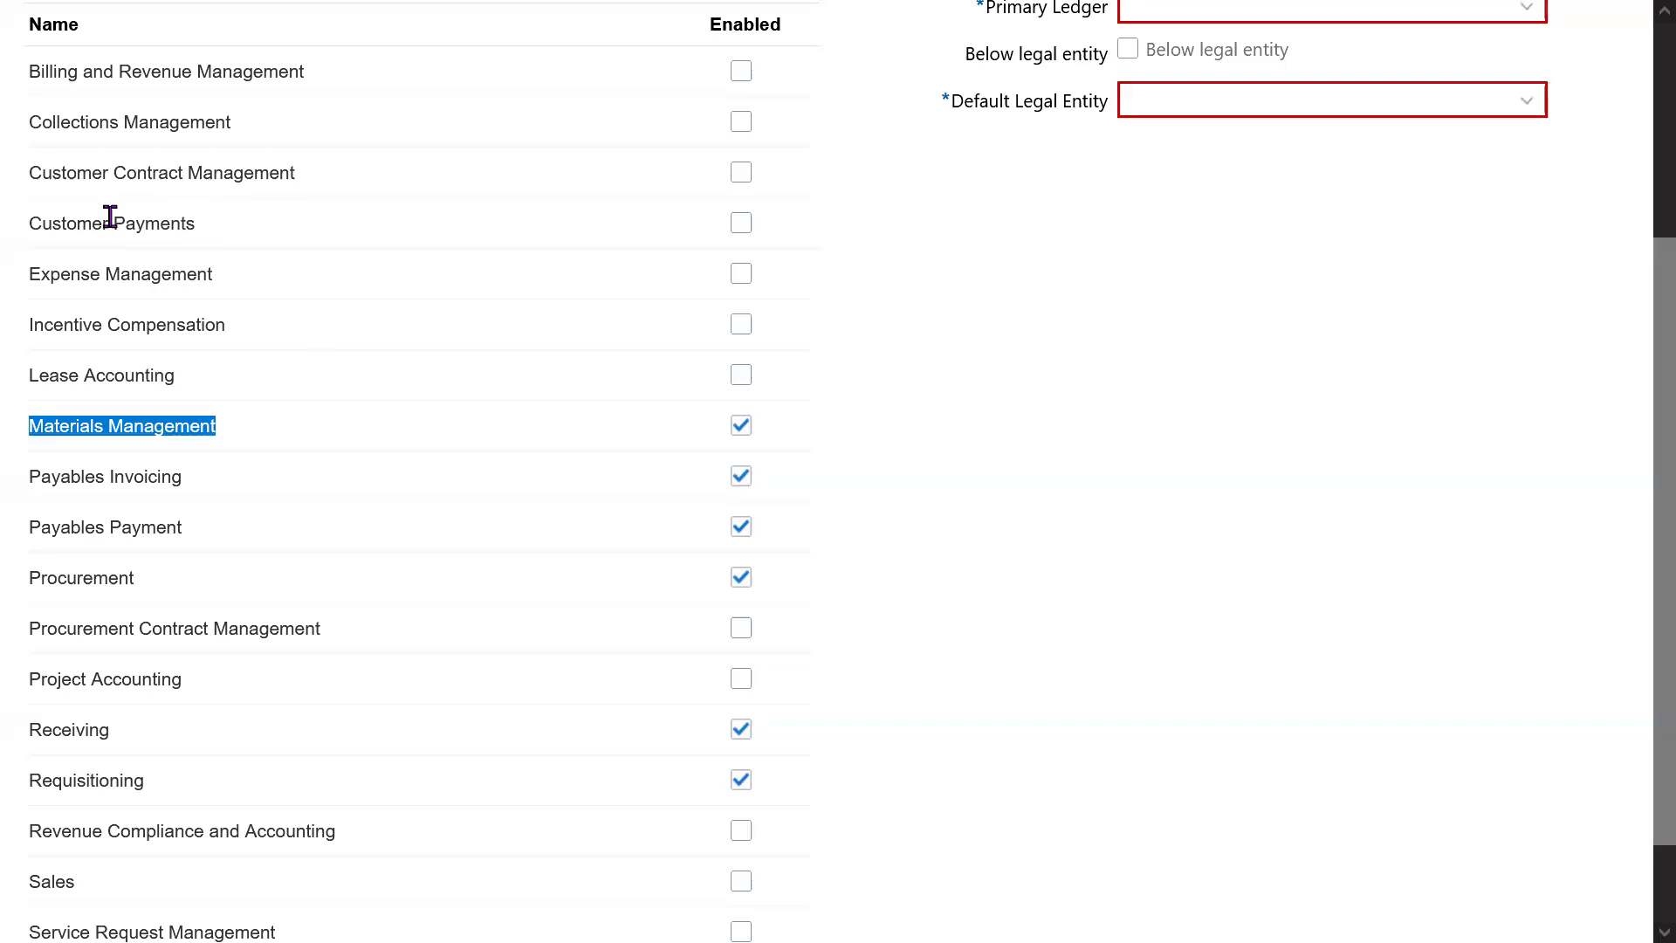
- Review the unselected customer, billing and sales entries in the business function list
triple_click(106, 220)
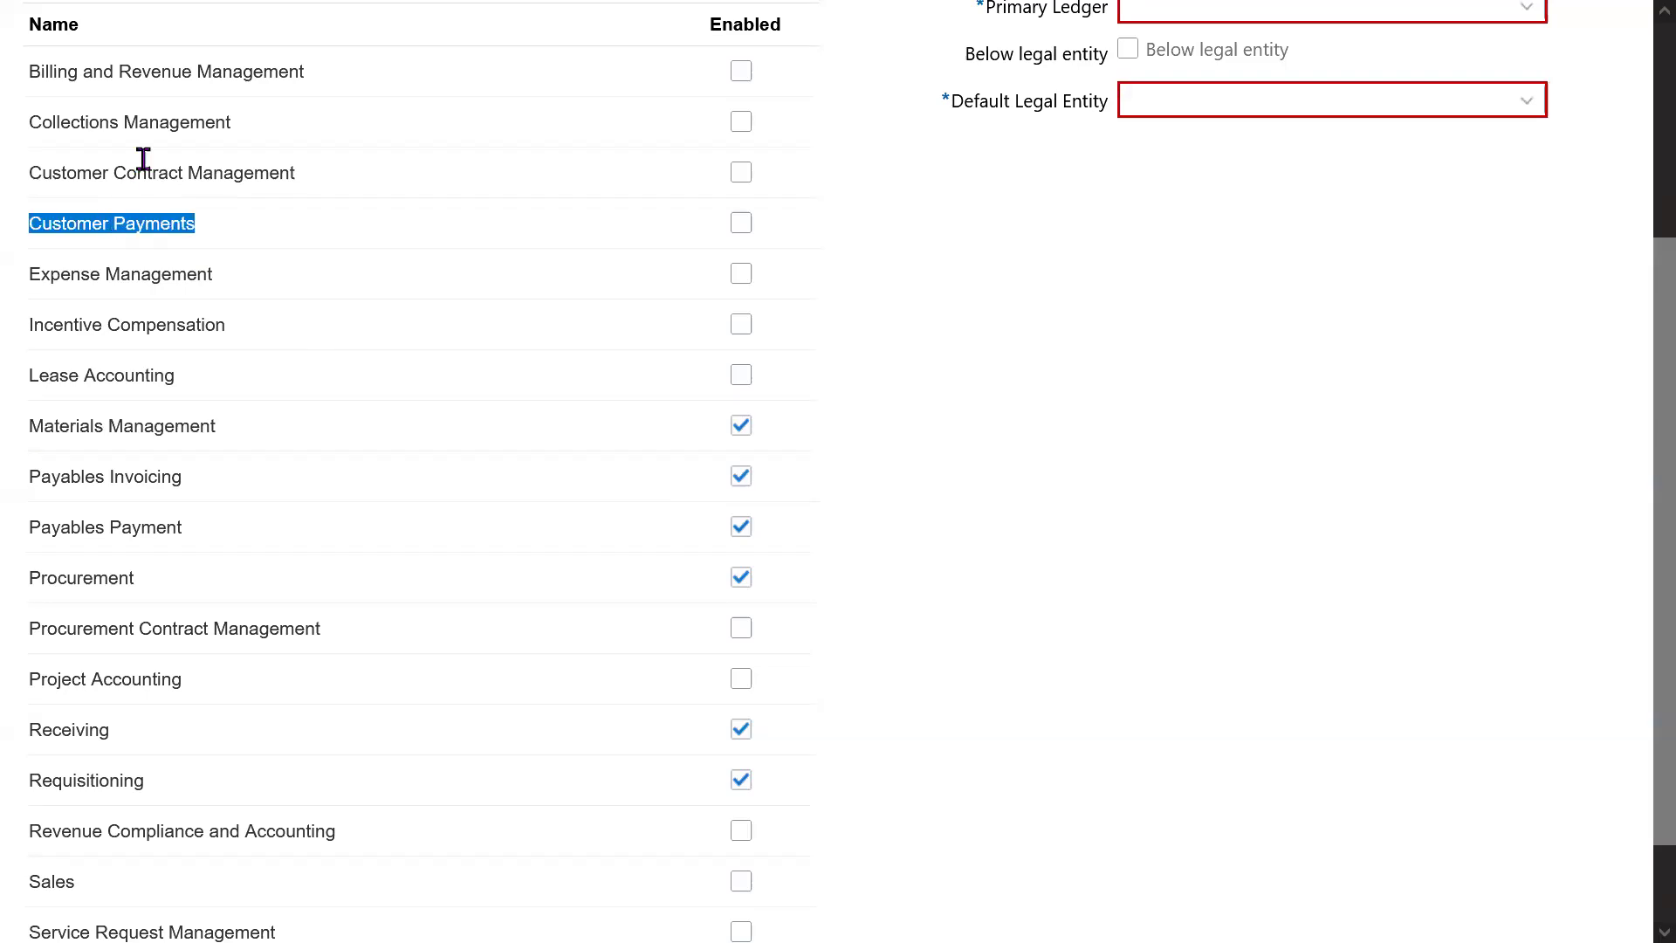
triple_click(107, 168)
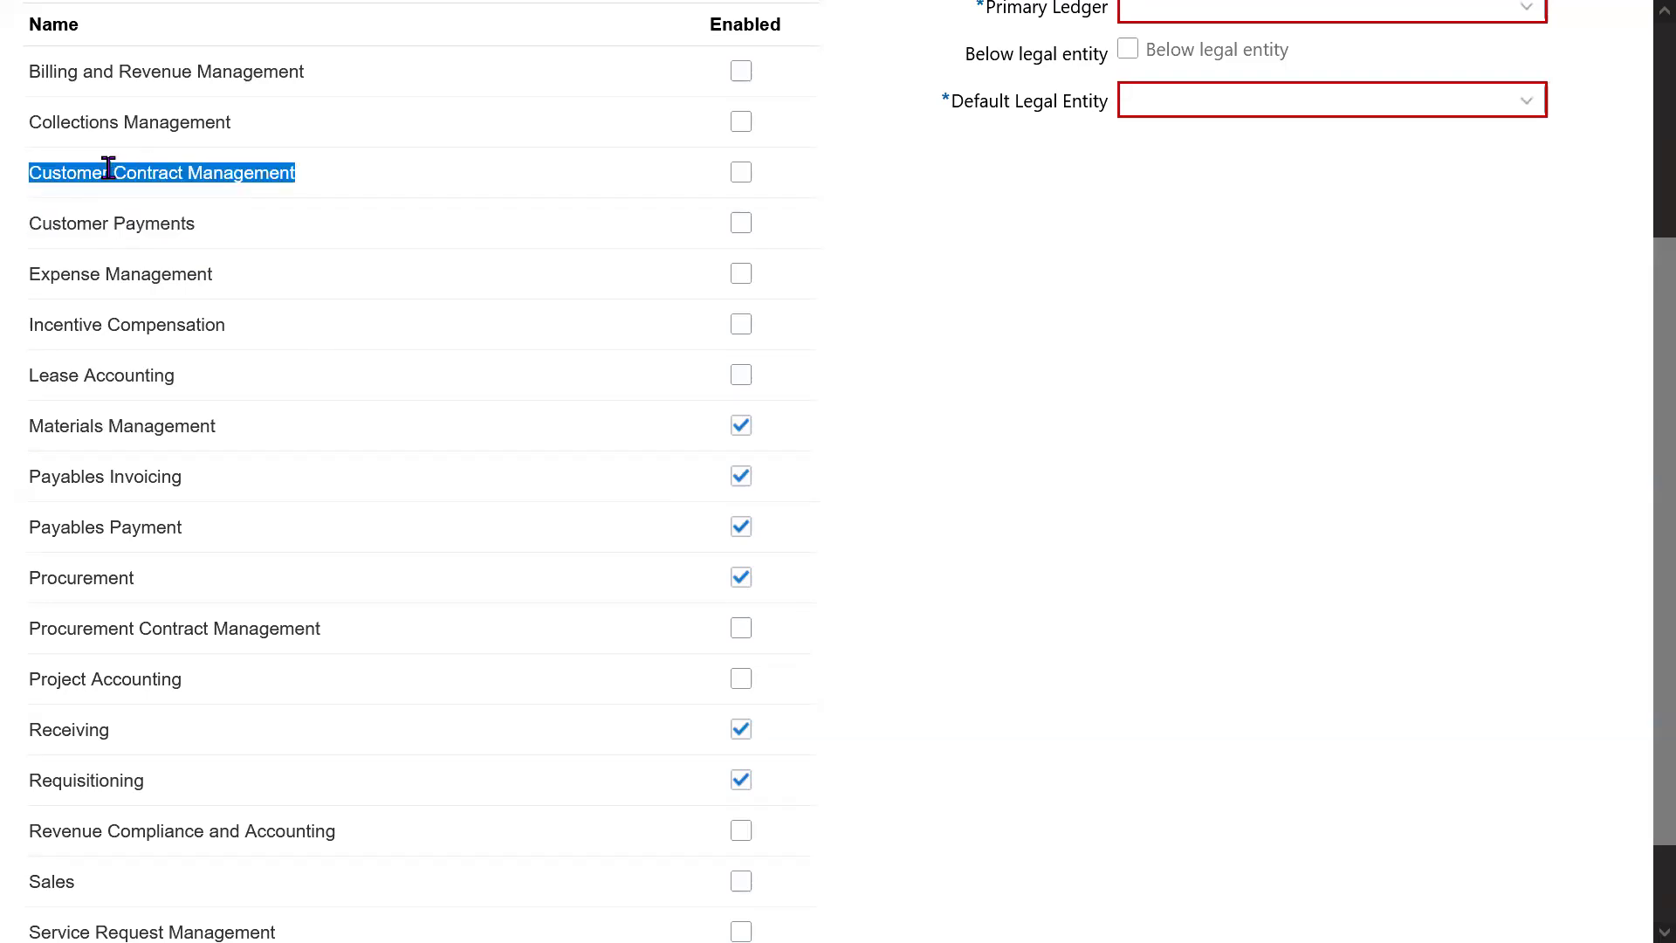
triple_click(211, 84)
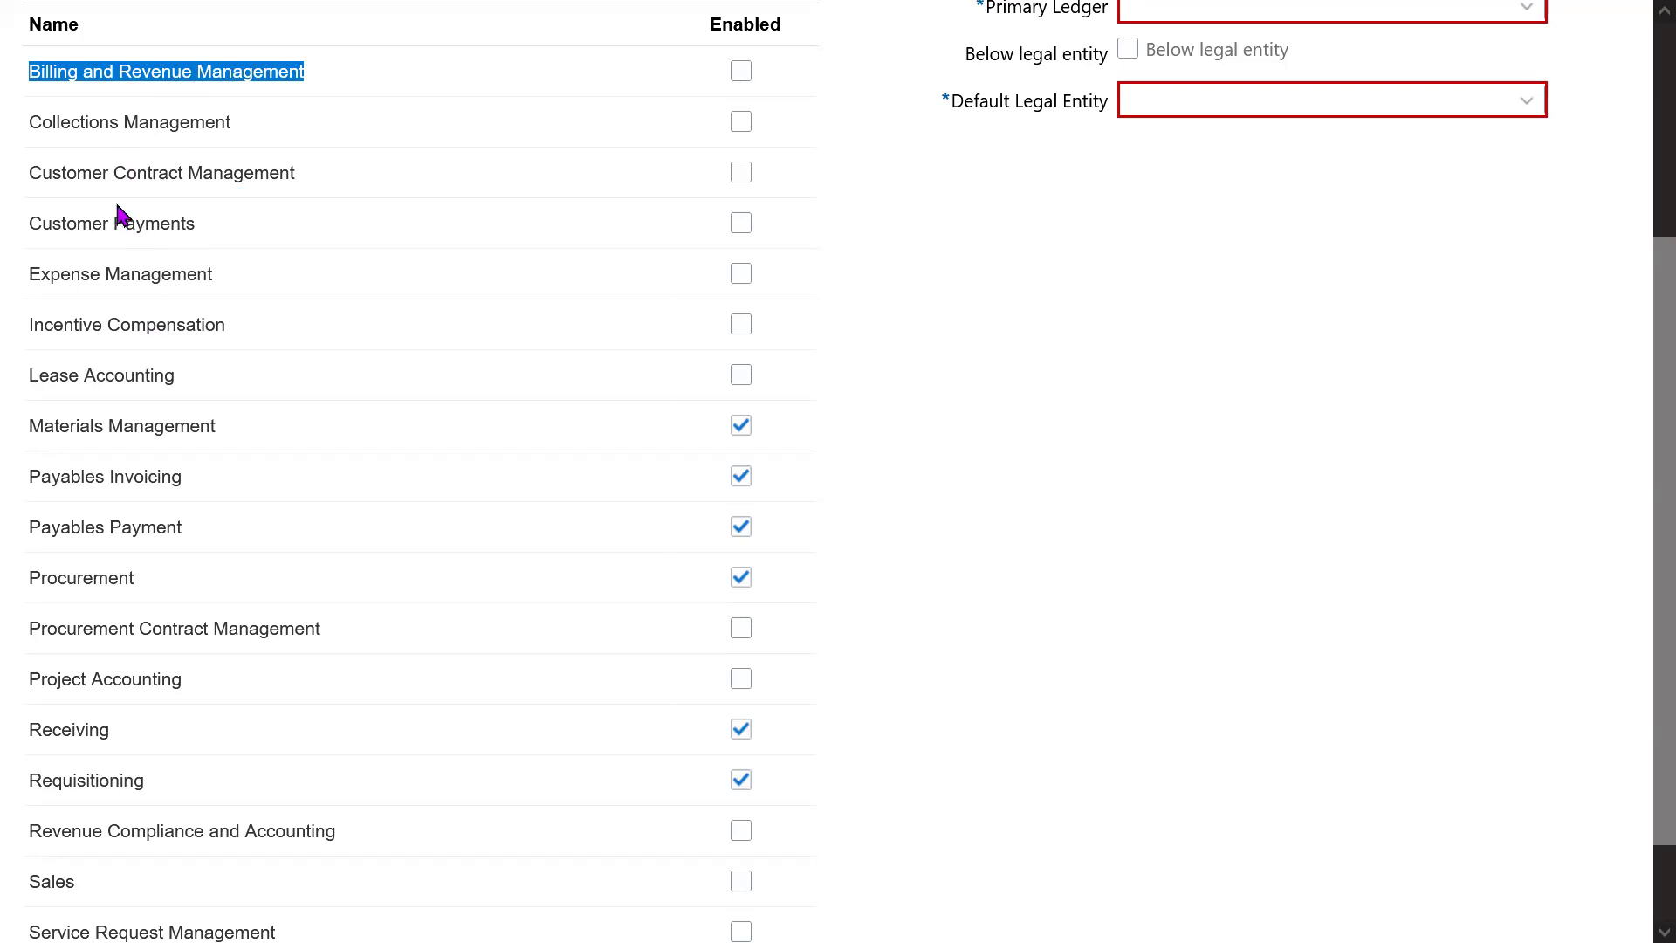
drag(1646, 704, 1635, 790)
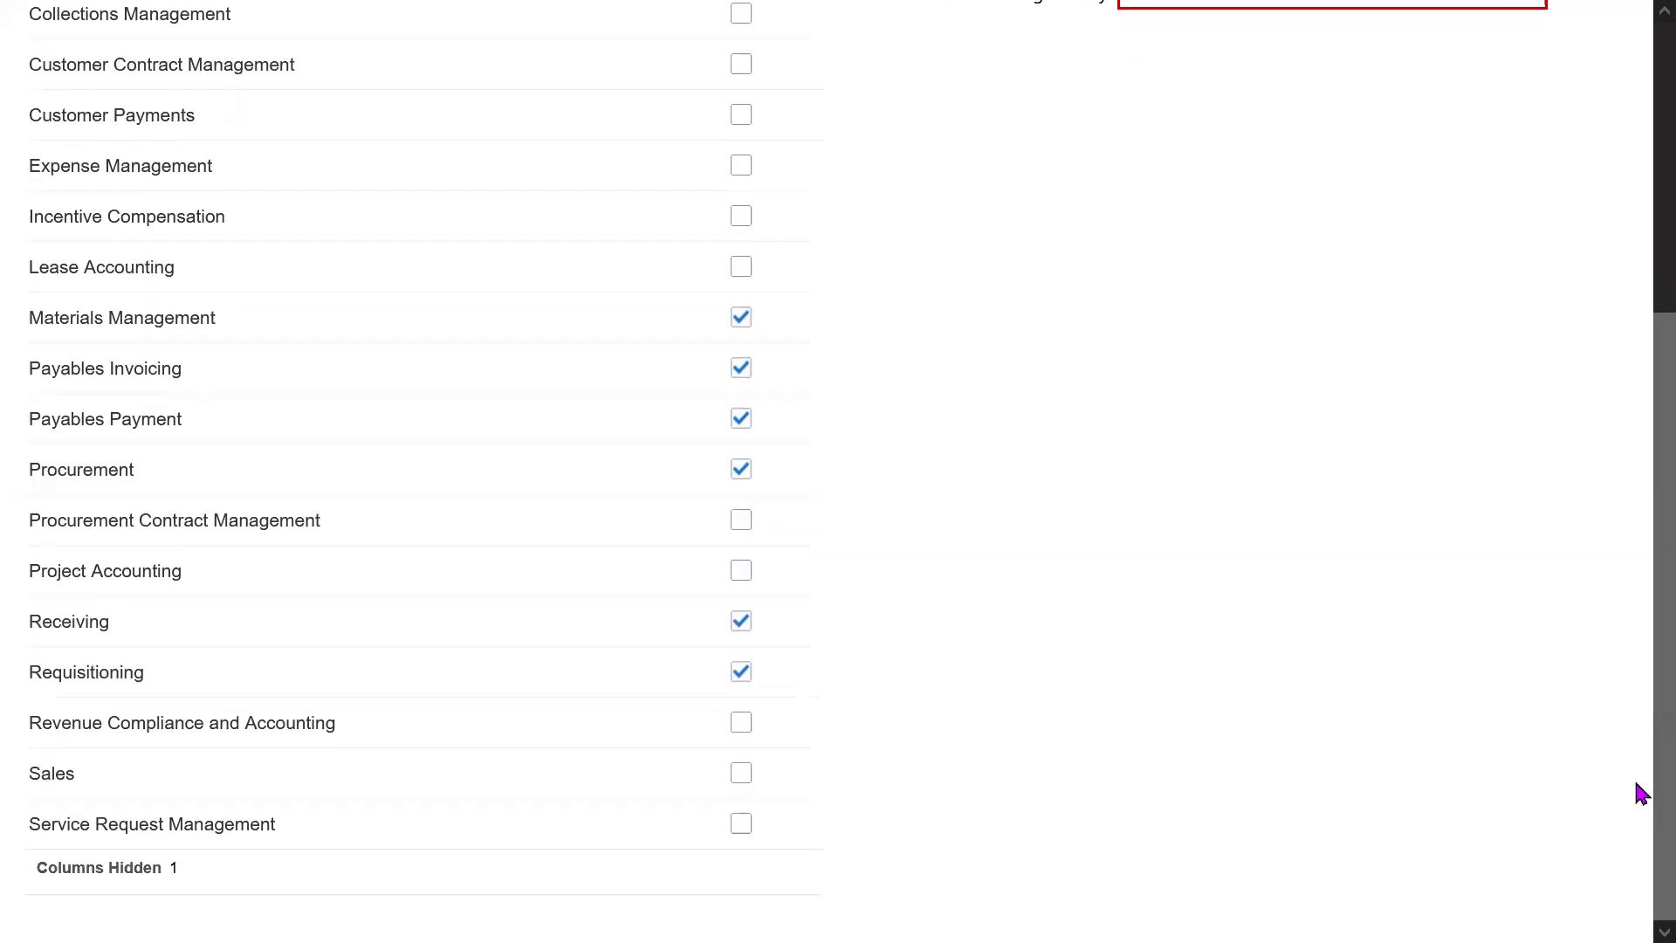
double_click(63, 775)
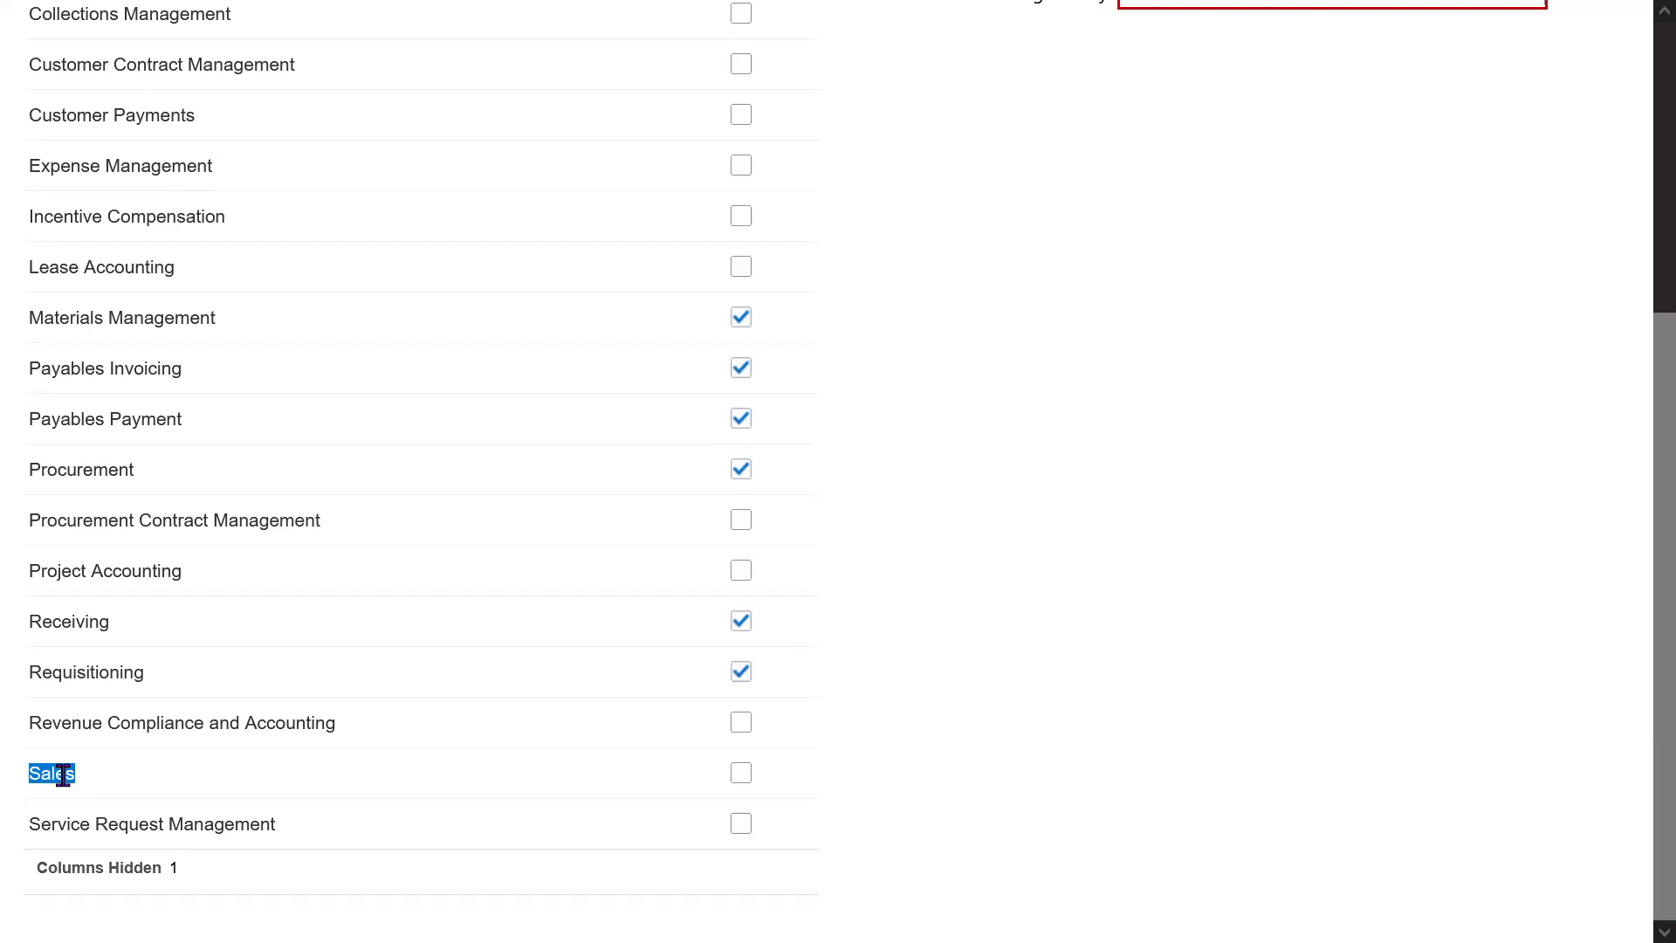
click(1108, 744)
- Check the business unit name in the page heading against the enabled functions, especially Procurement
scroll(1639, 568, up, 5)
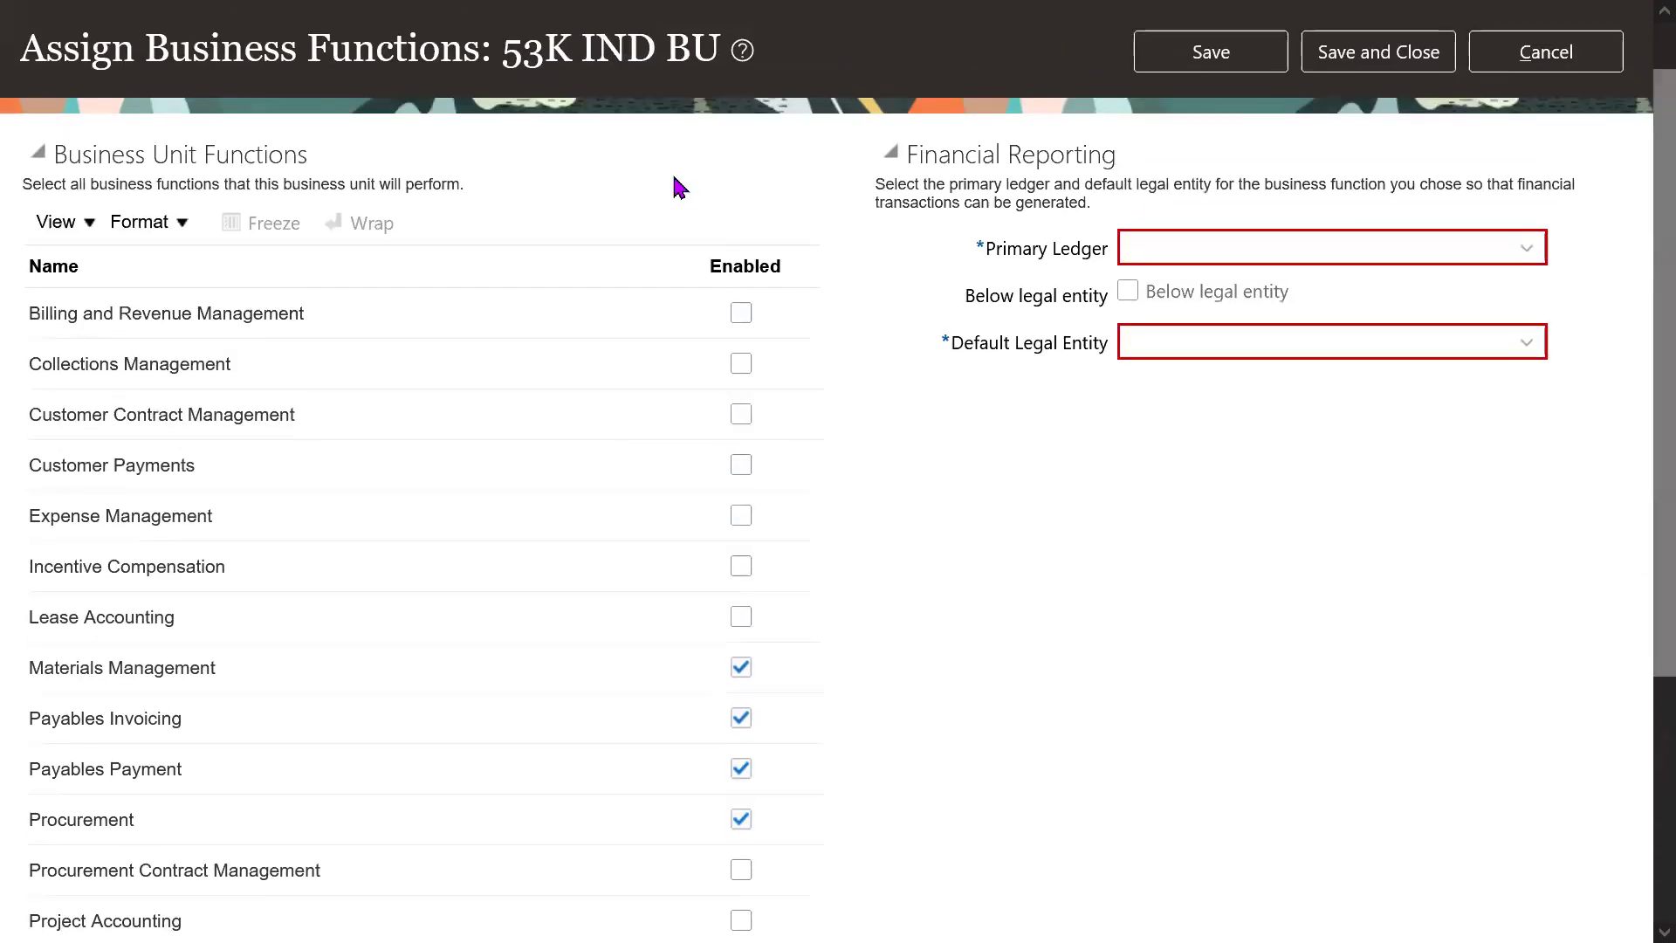
drag(504, 52, 667, 53)
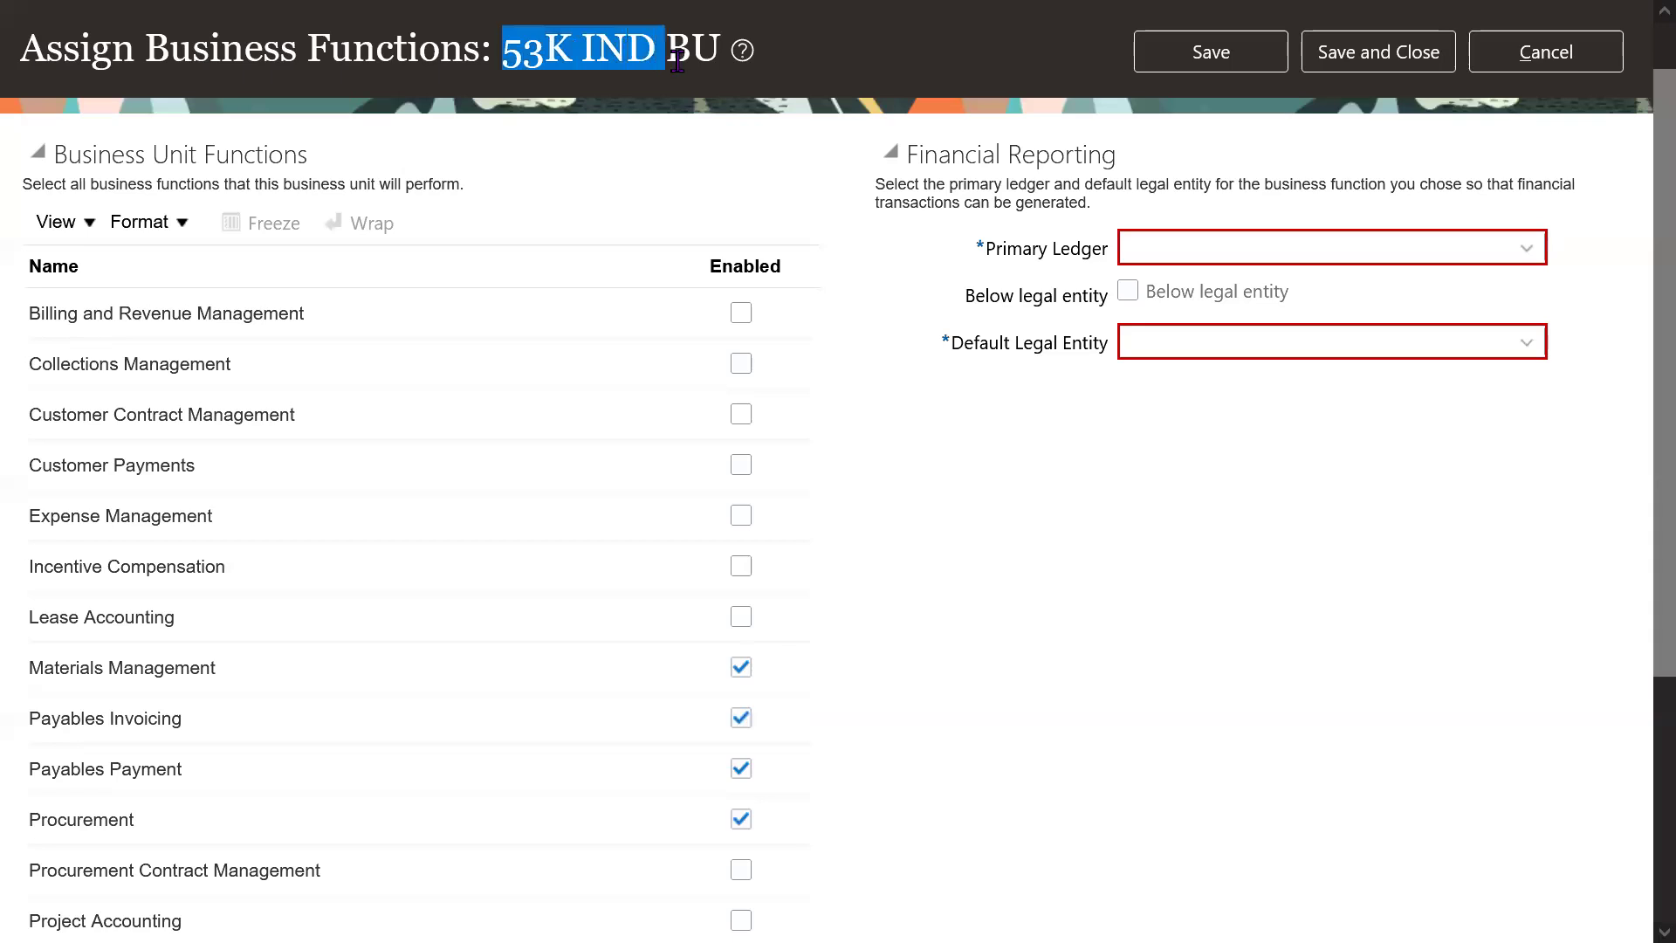
click(584, 115)
drag(502, 49, 597, 49)
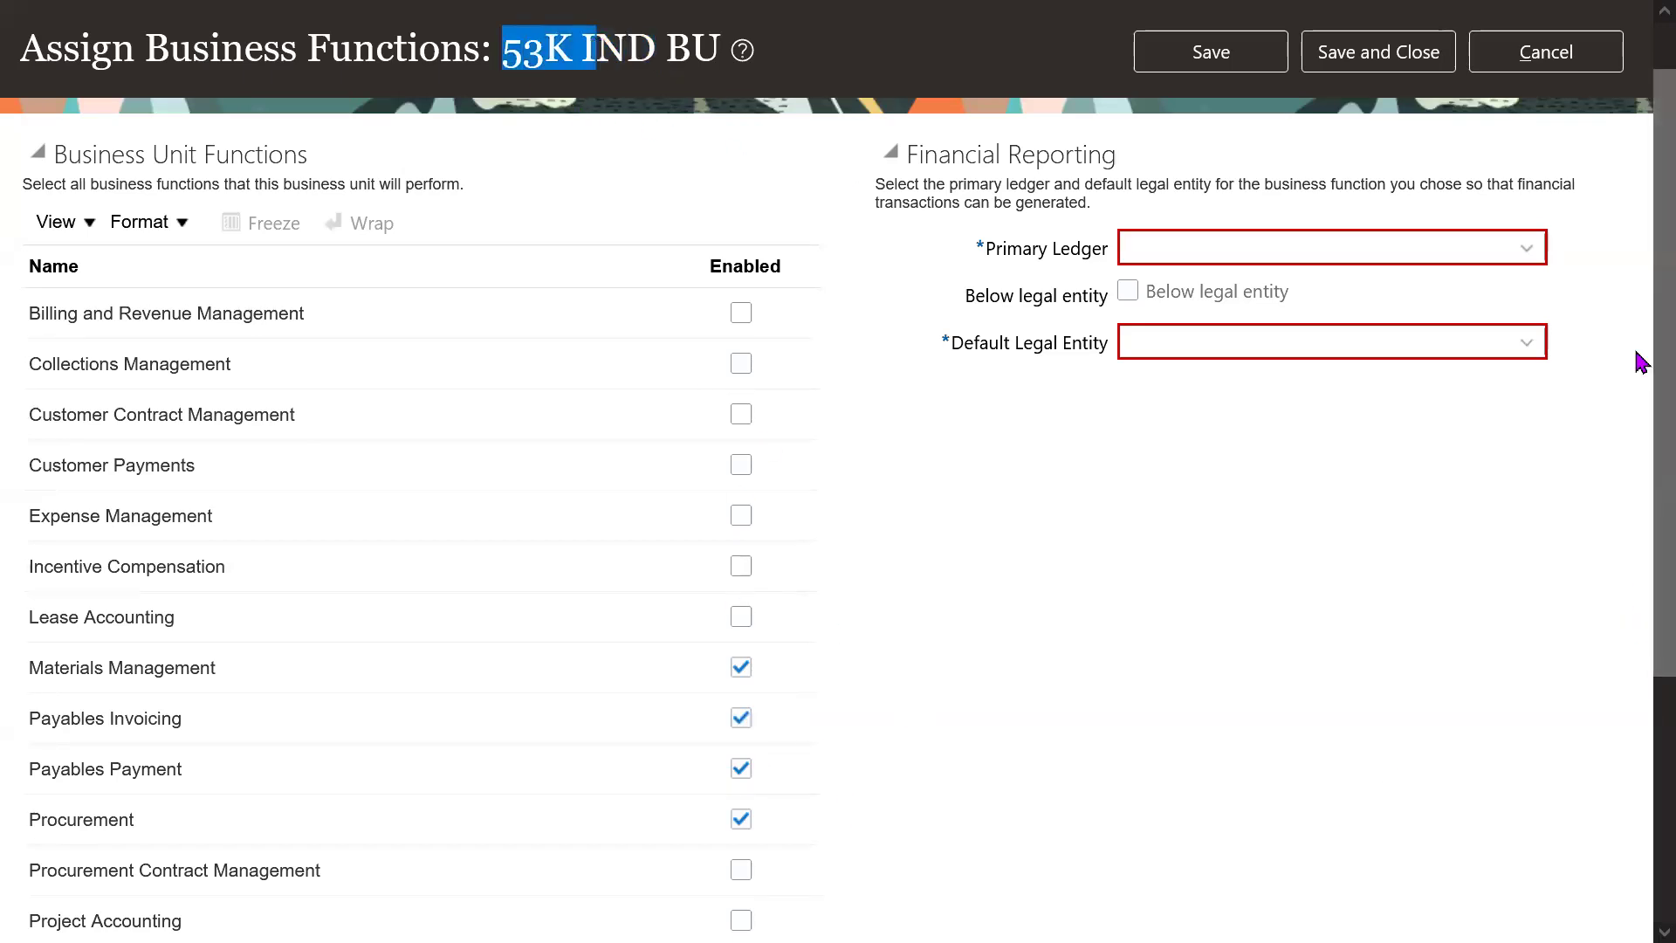
drag(1635, 355, 1636, 521)
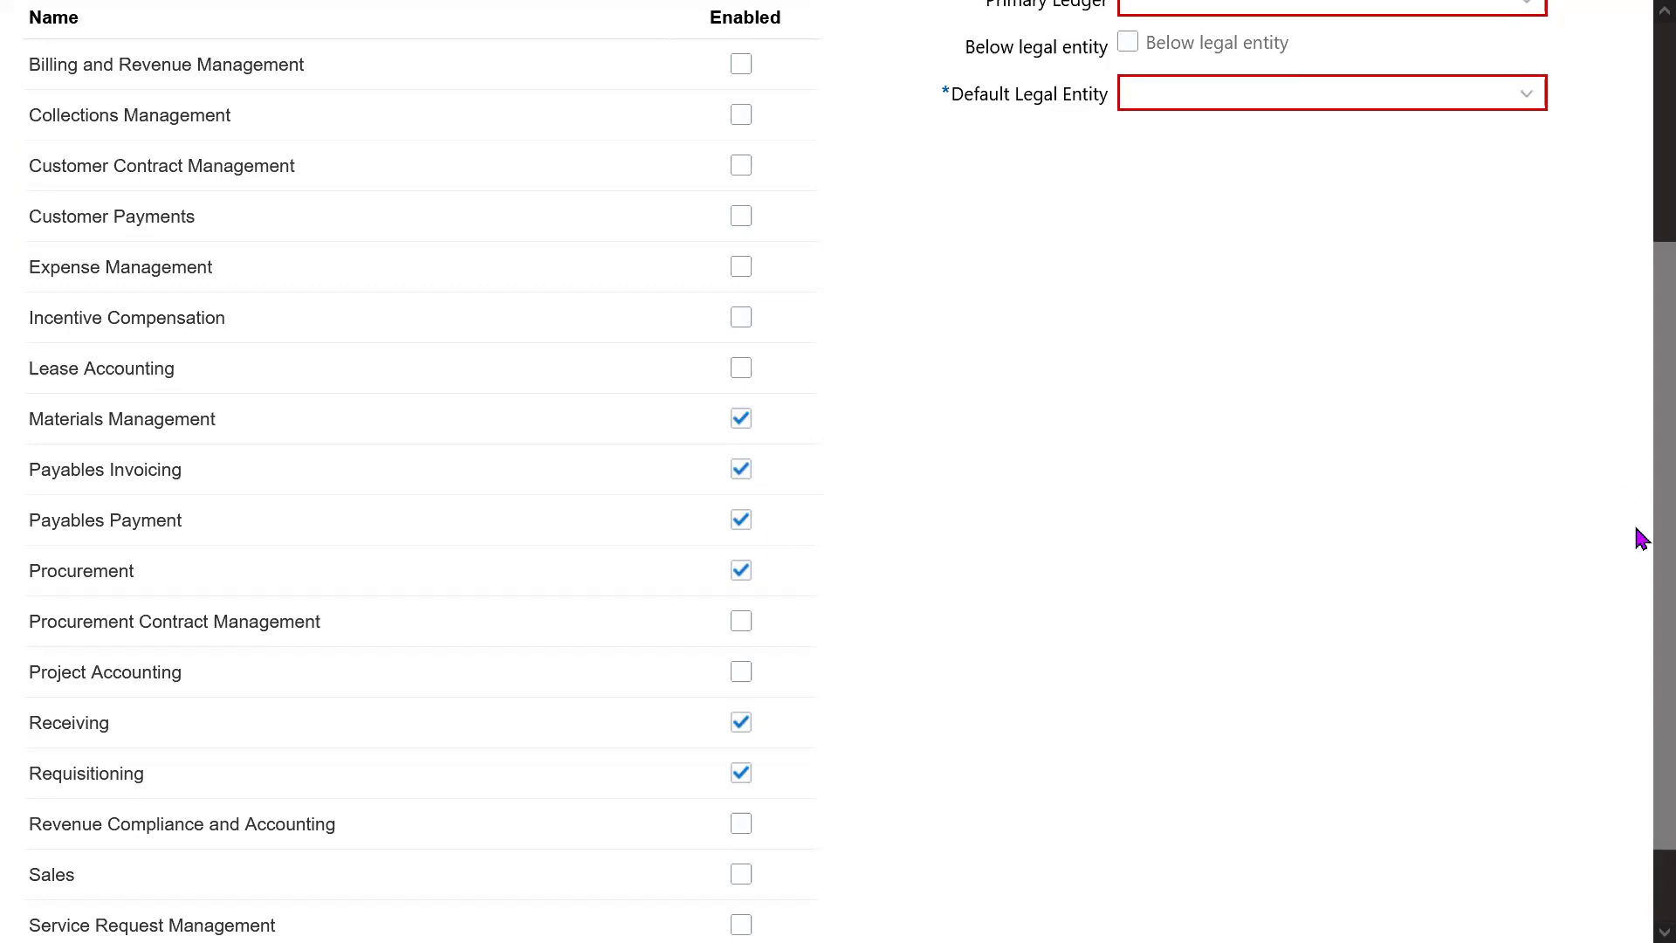
scroll(1639, 524, up, 2)
scroll(1638, 375, up, 1)
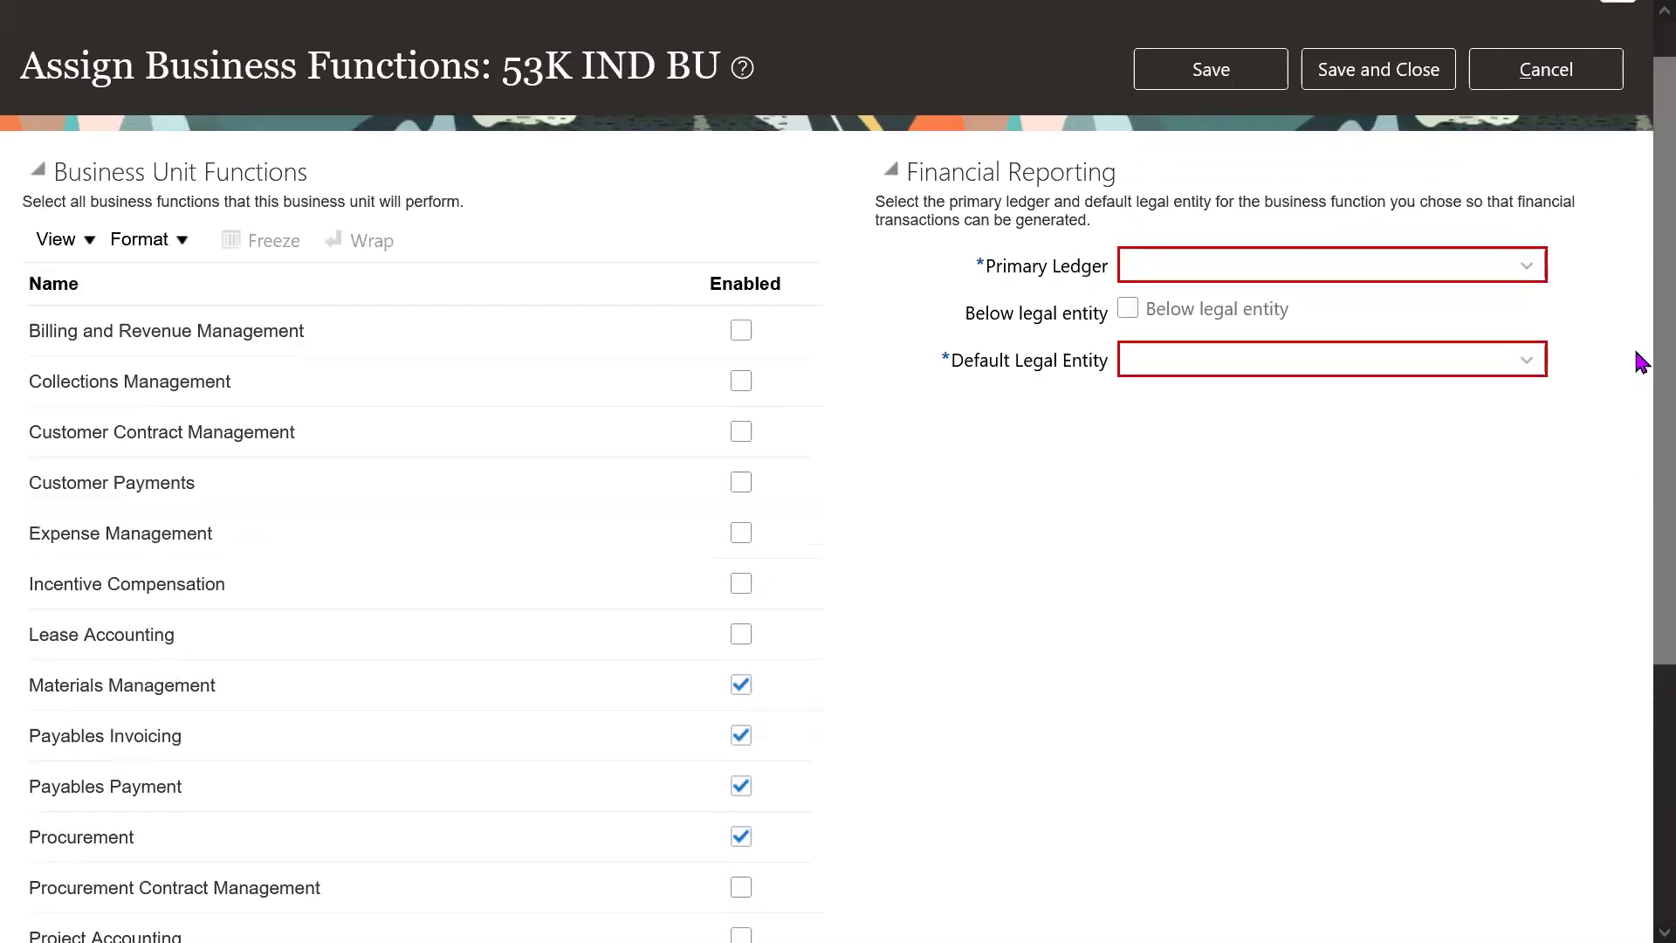
double_click(94, 832)
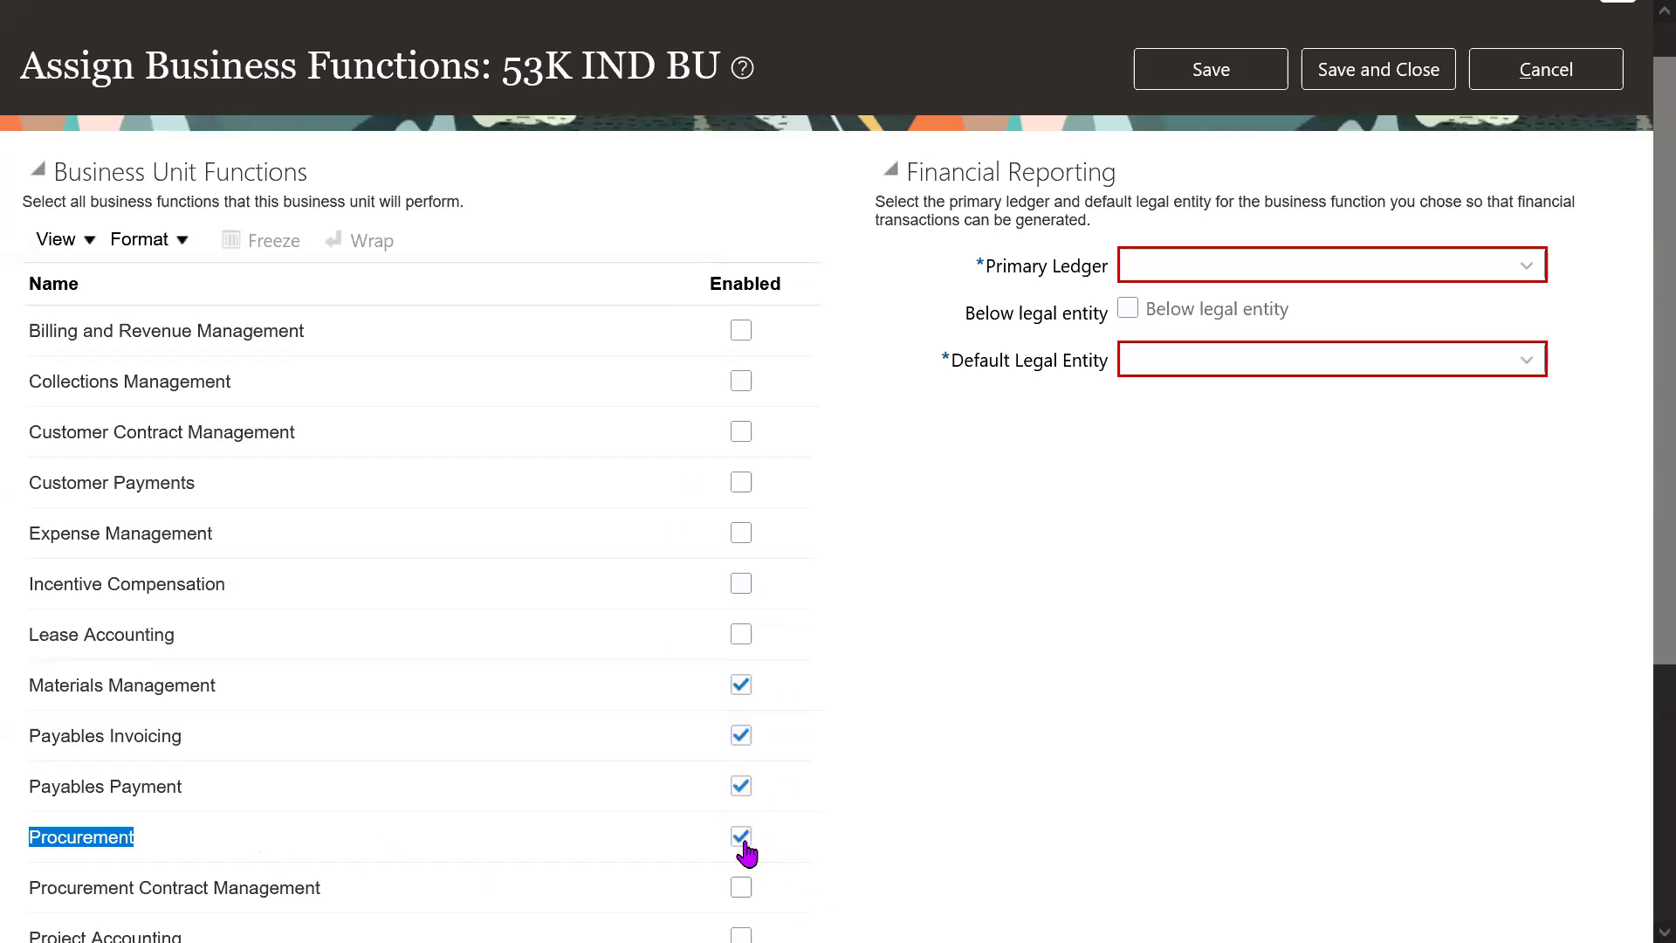
click(1253, 738)
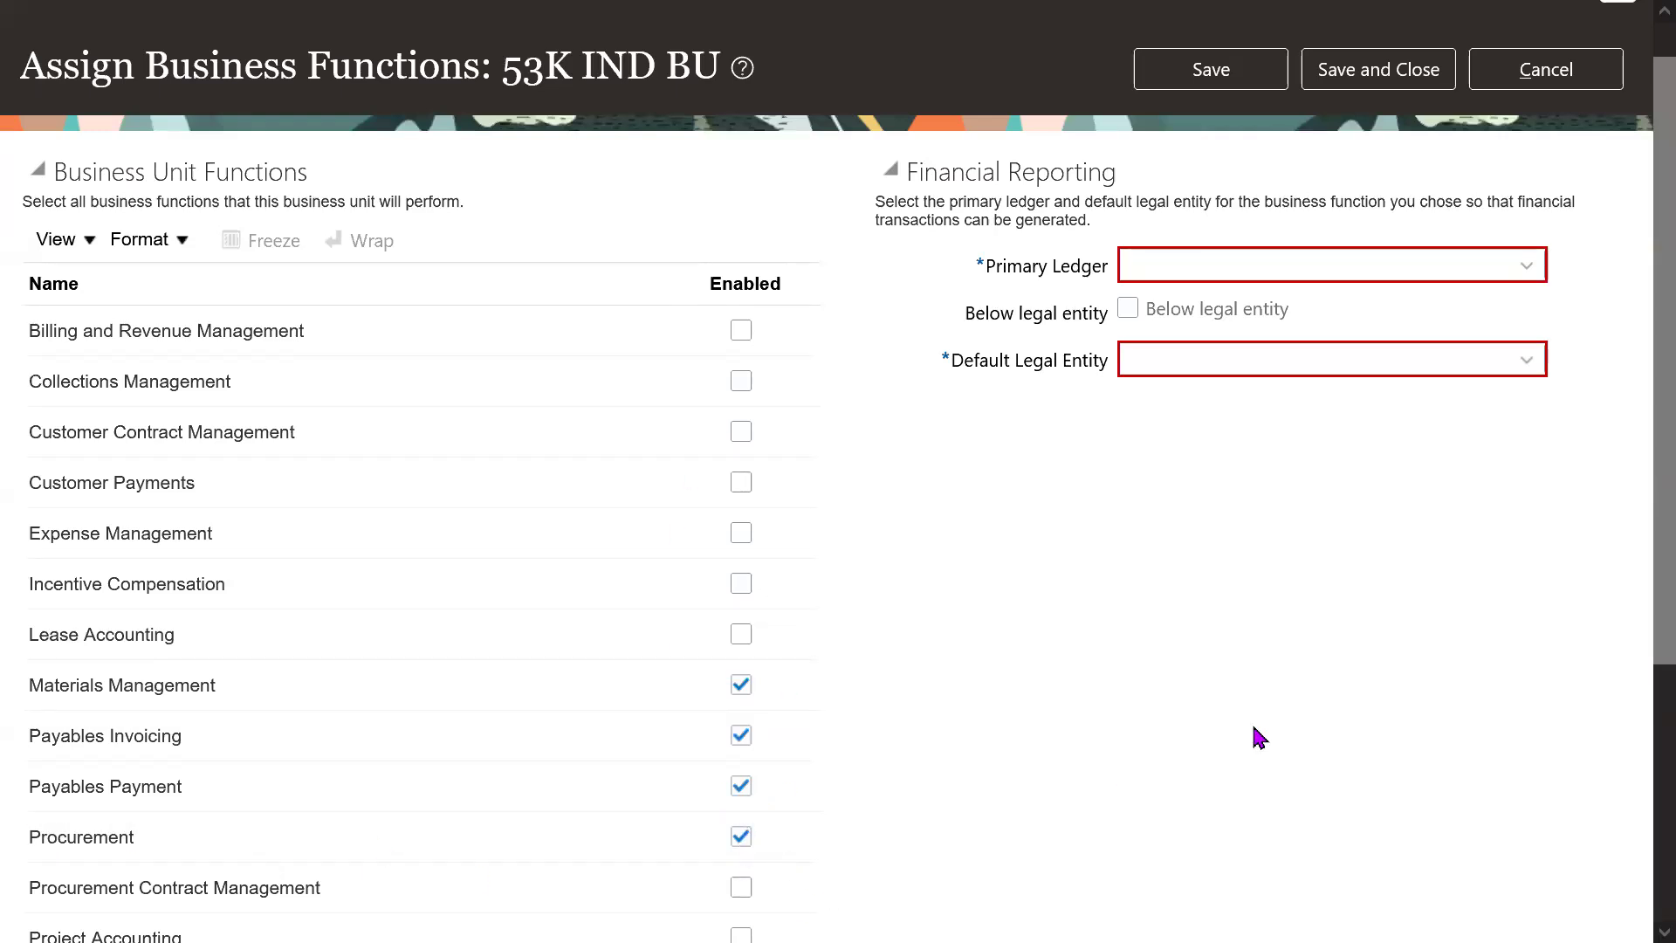
scroll(1637, 495, down, 5)
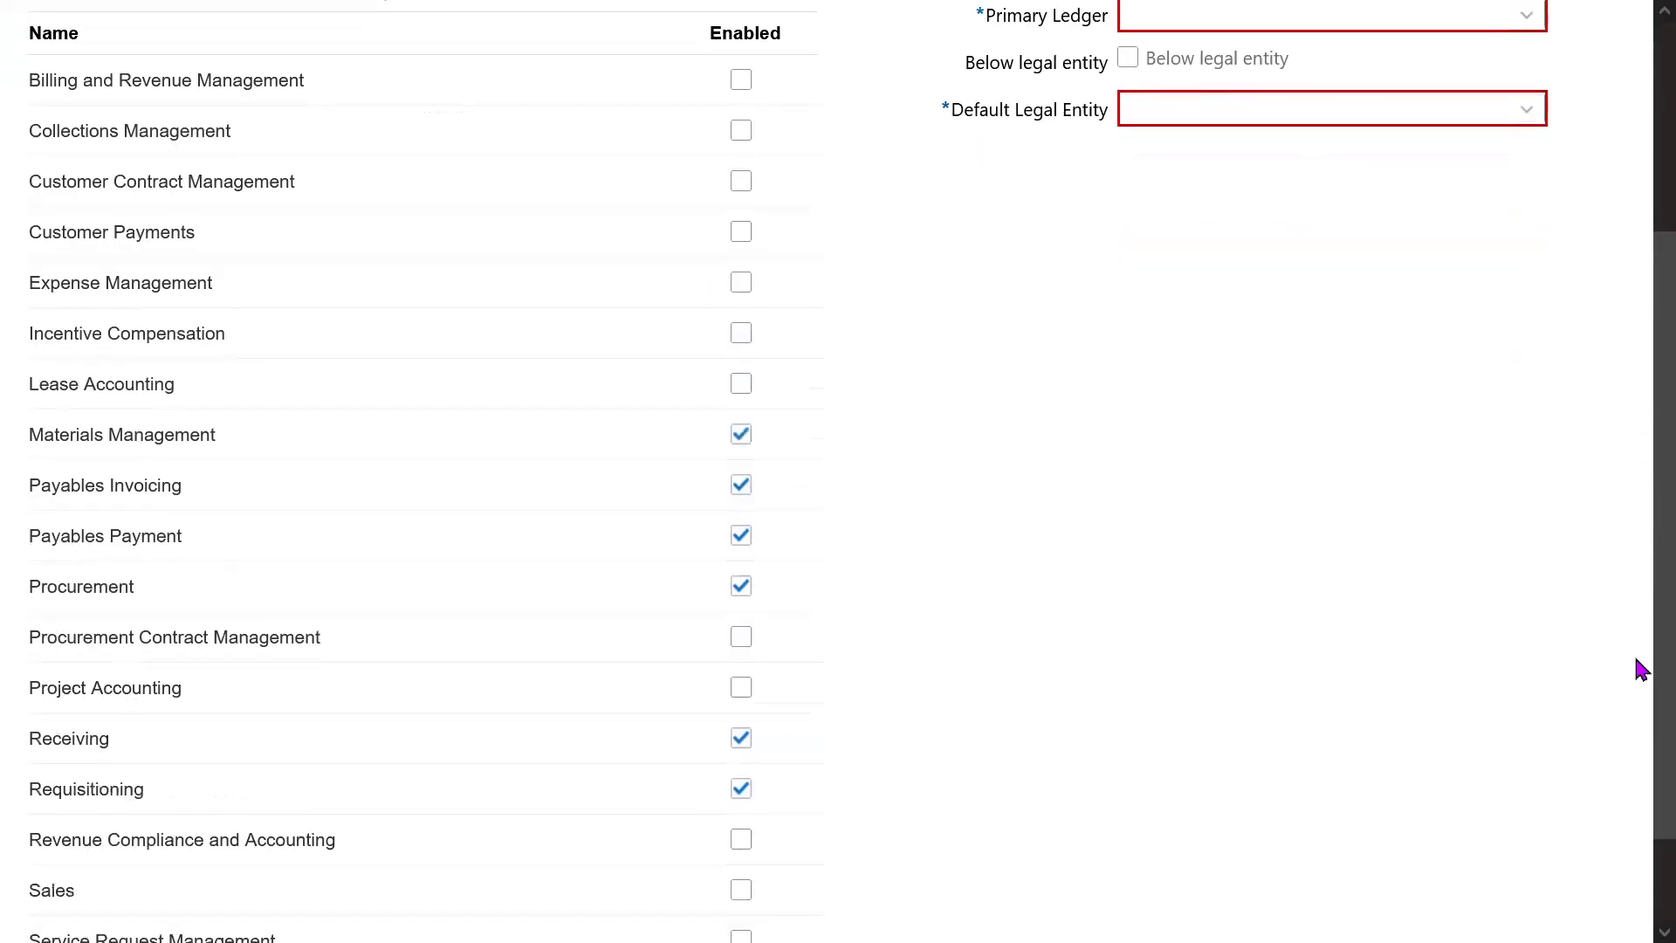
scroll(1637, 737, up, 1)
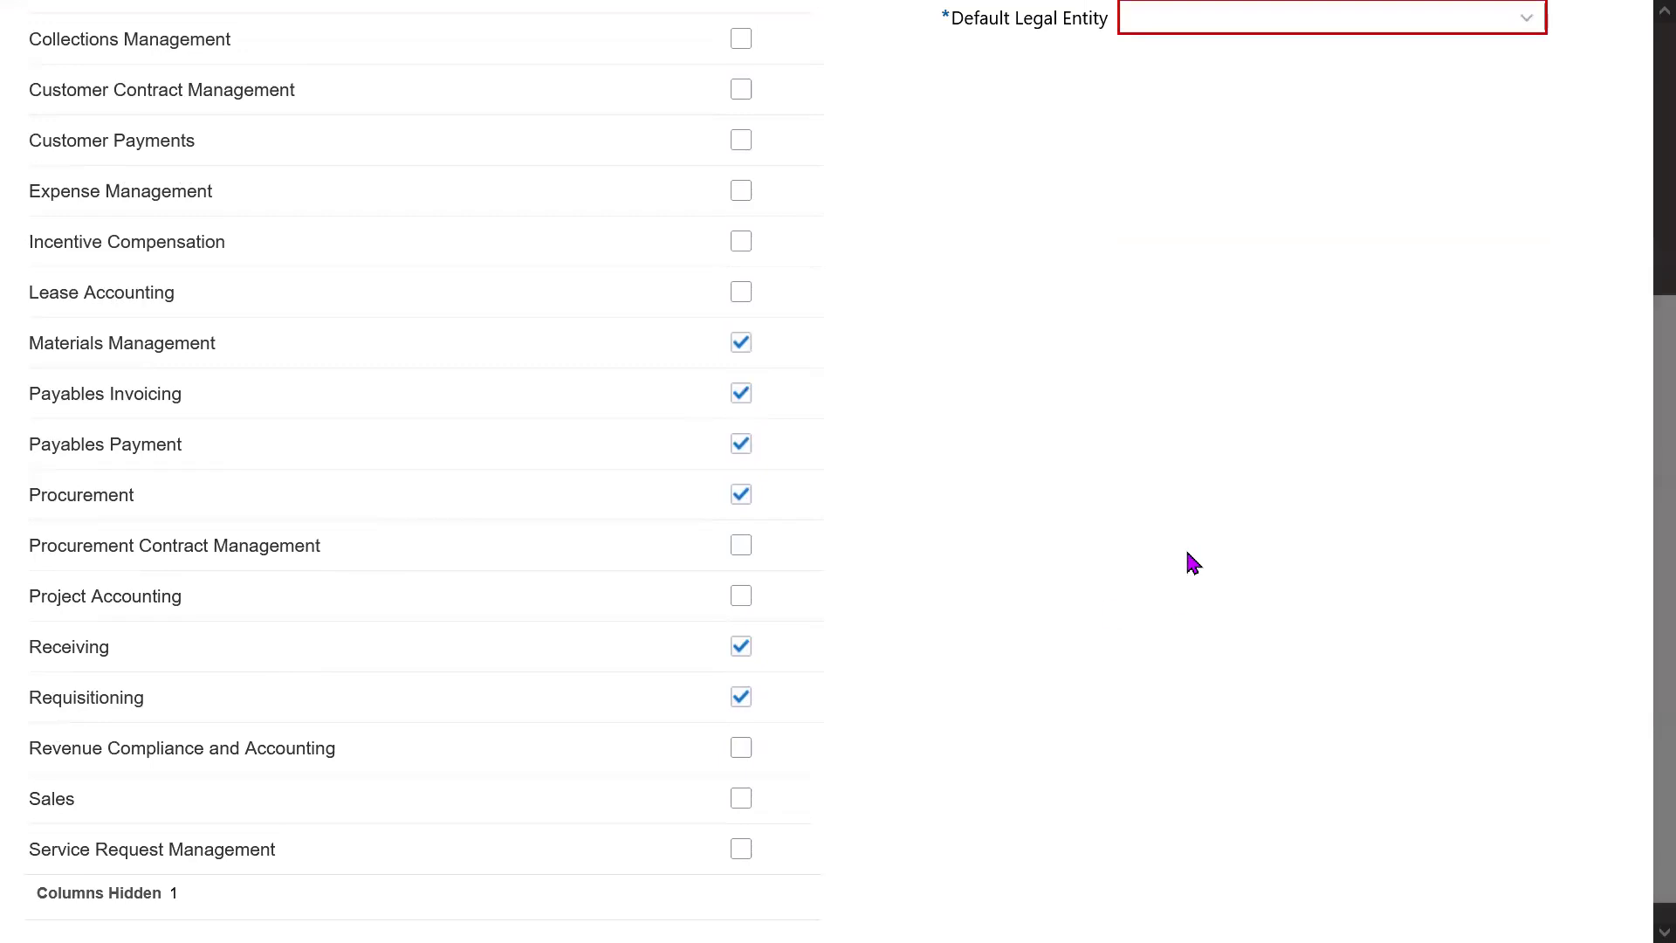
drag(1638, 597, 898, 198)
drag(522, 118, 651, 112)
triple_click(648, 111)
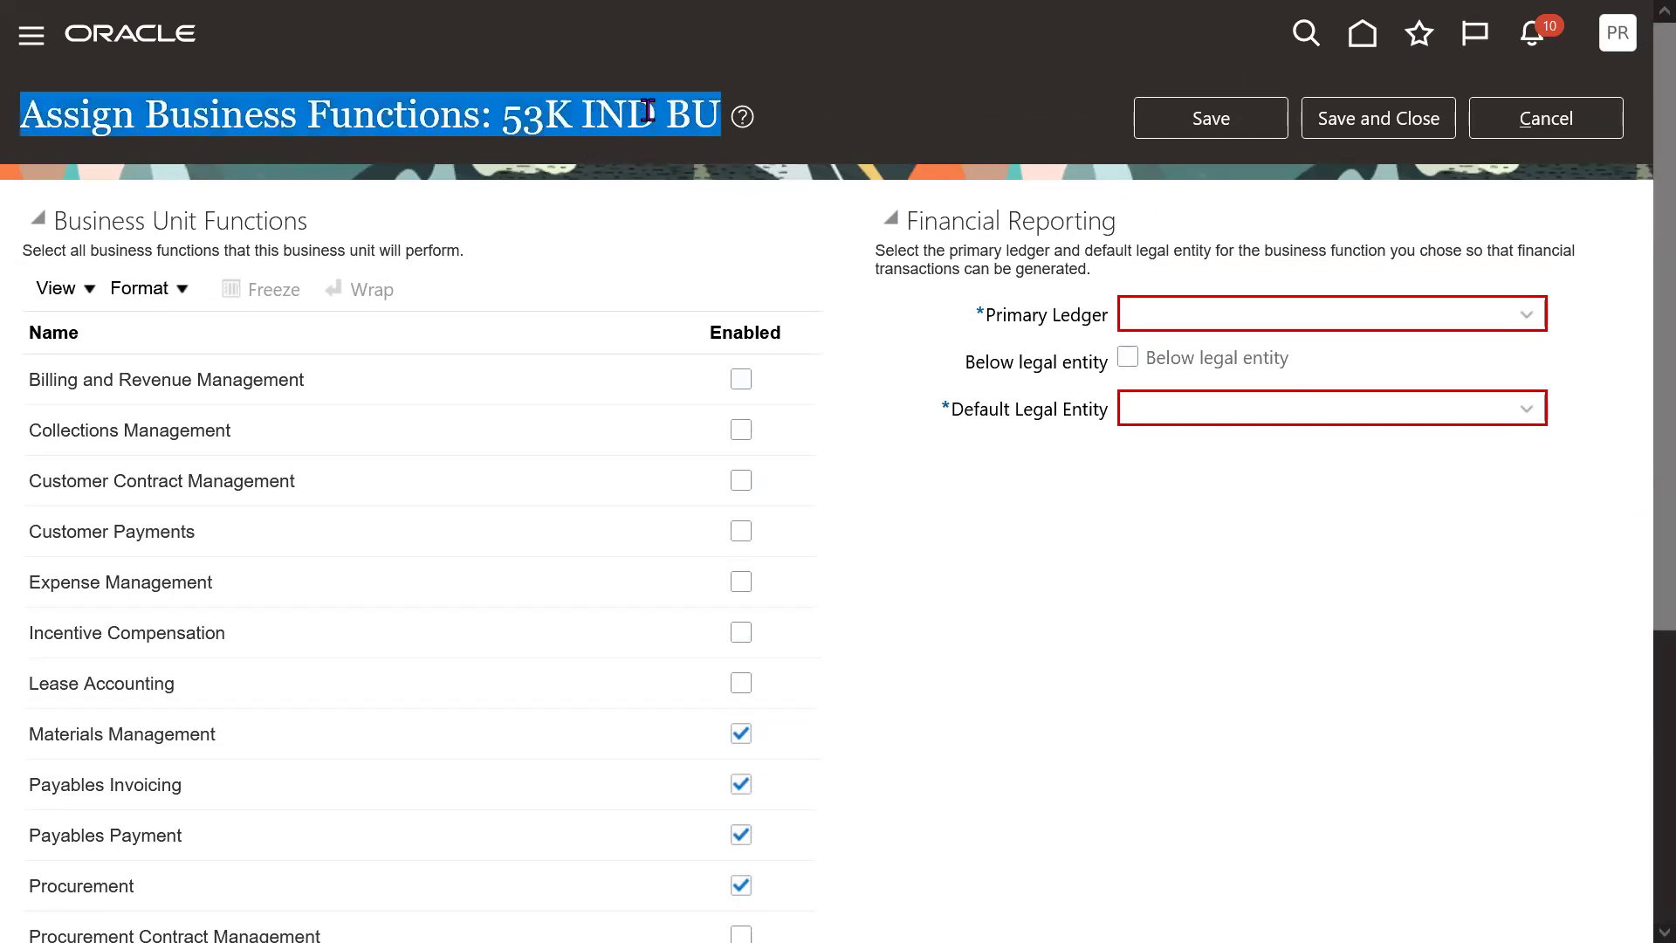
click(1293, 520)
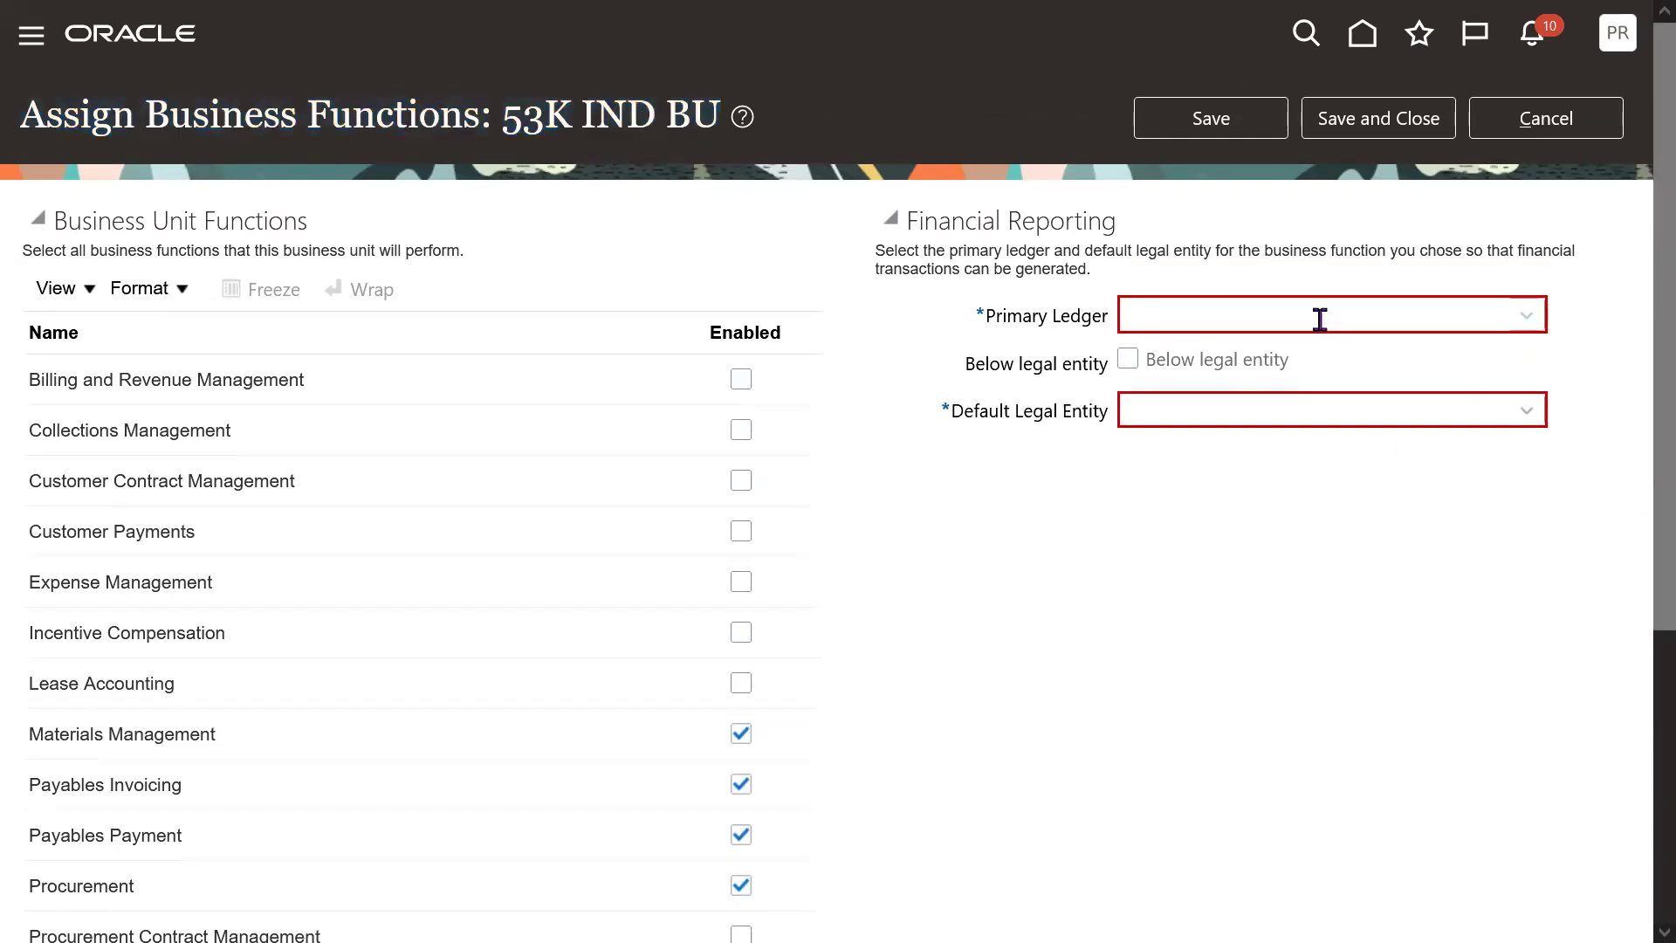
- Choose 53K IND Ledger as the primary ledger, with 53K Tech Leads IT as the default legal entity
drag(998, 411, 1168, 374)
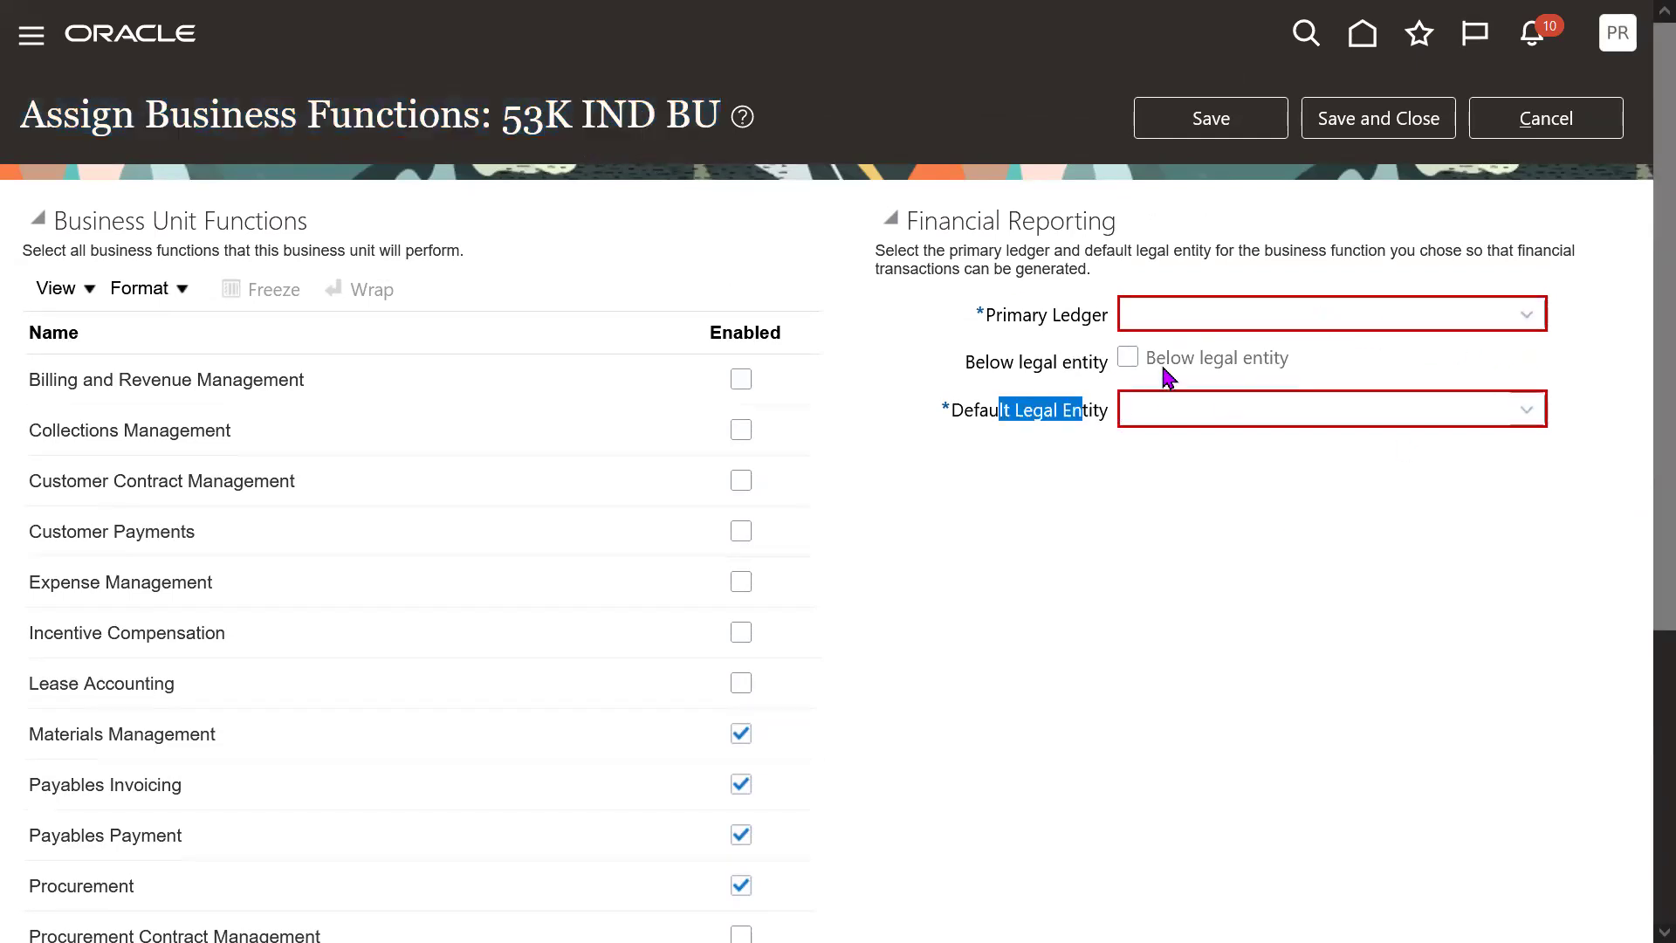
click(1195, 312)
text(53K)
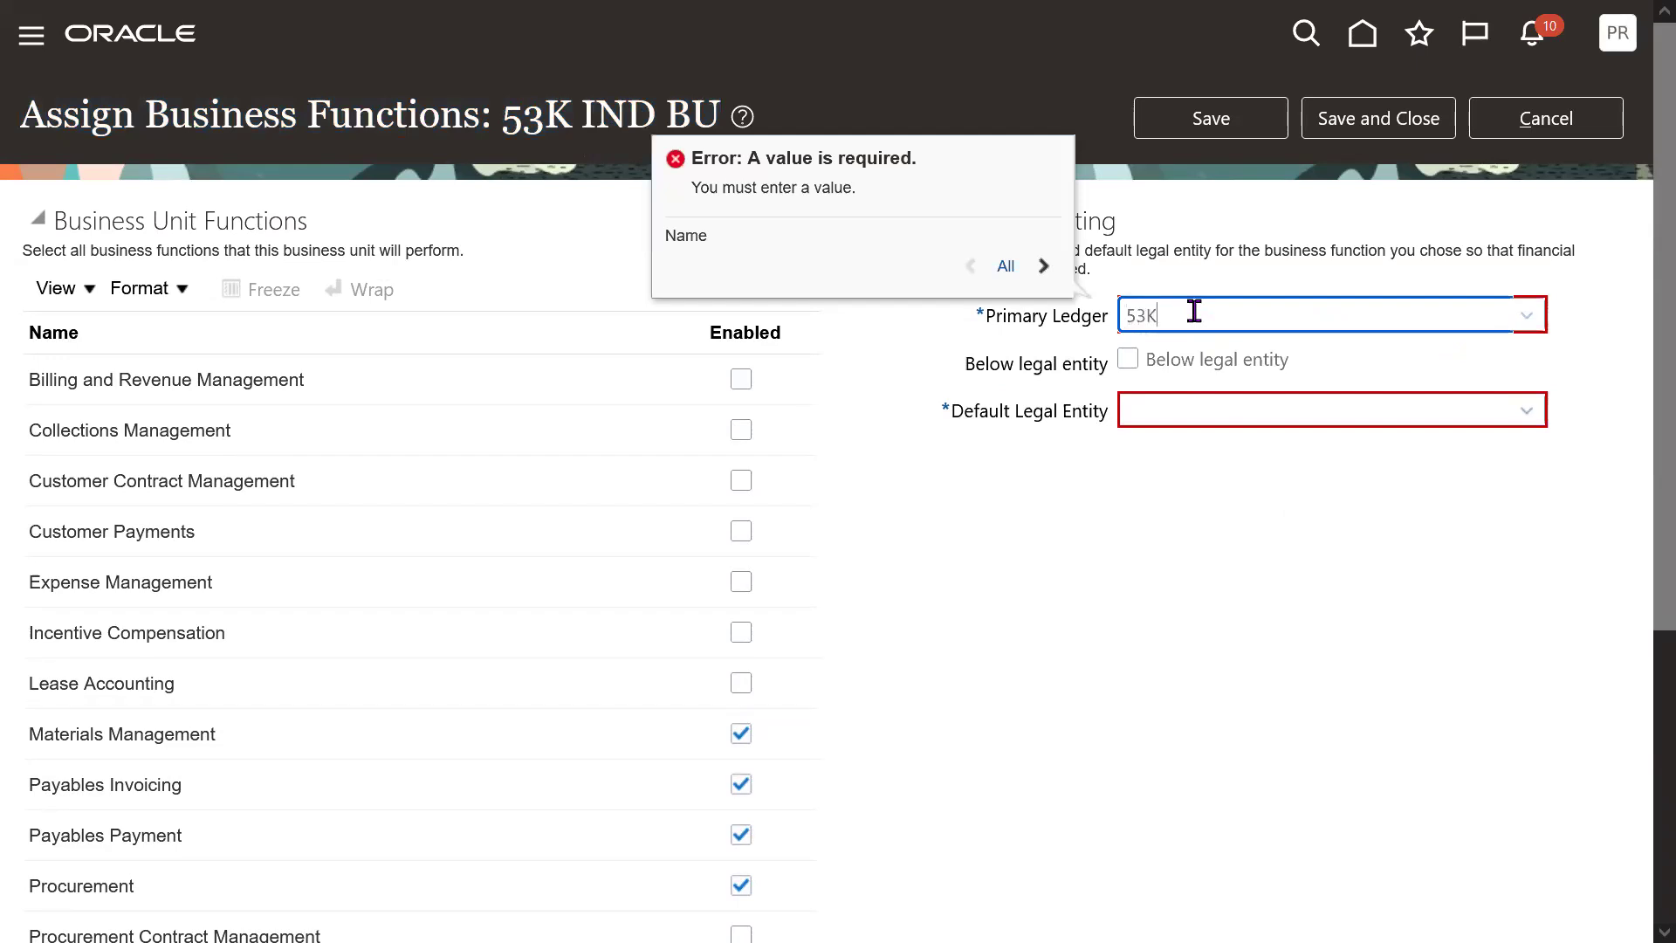
key(Tab)
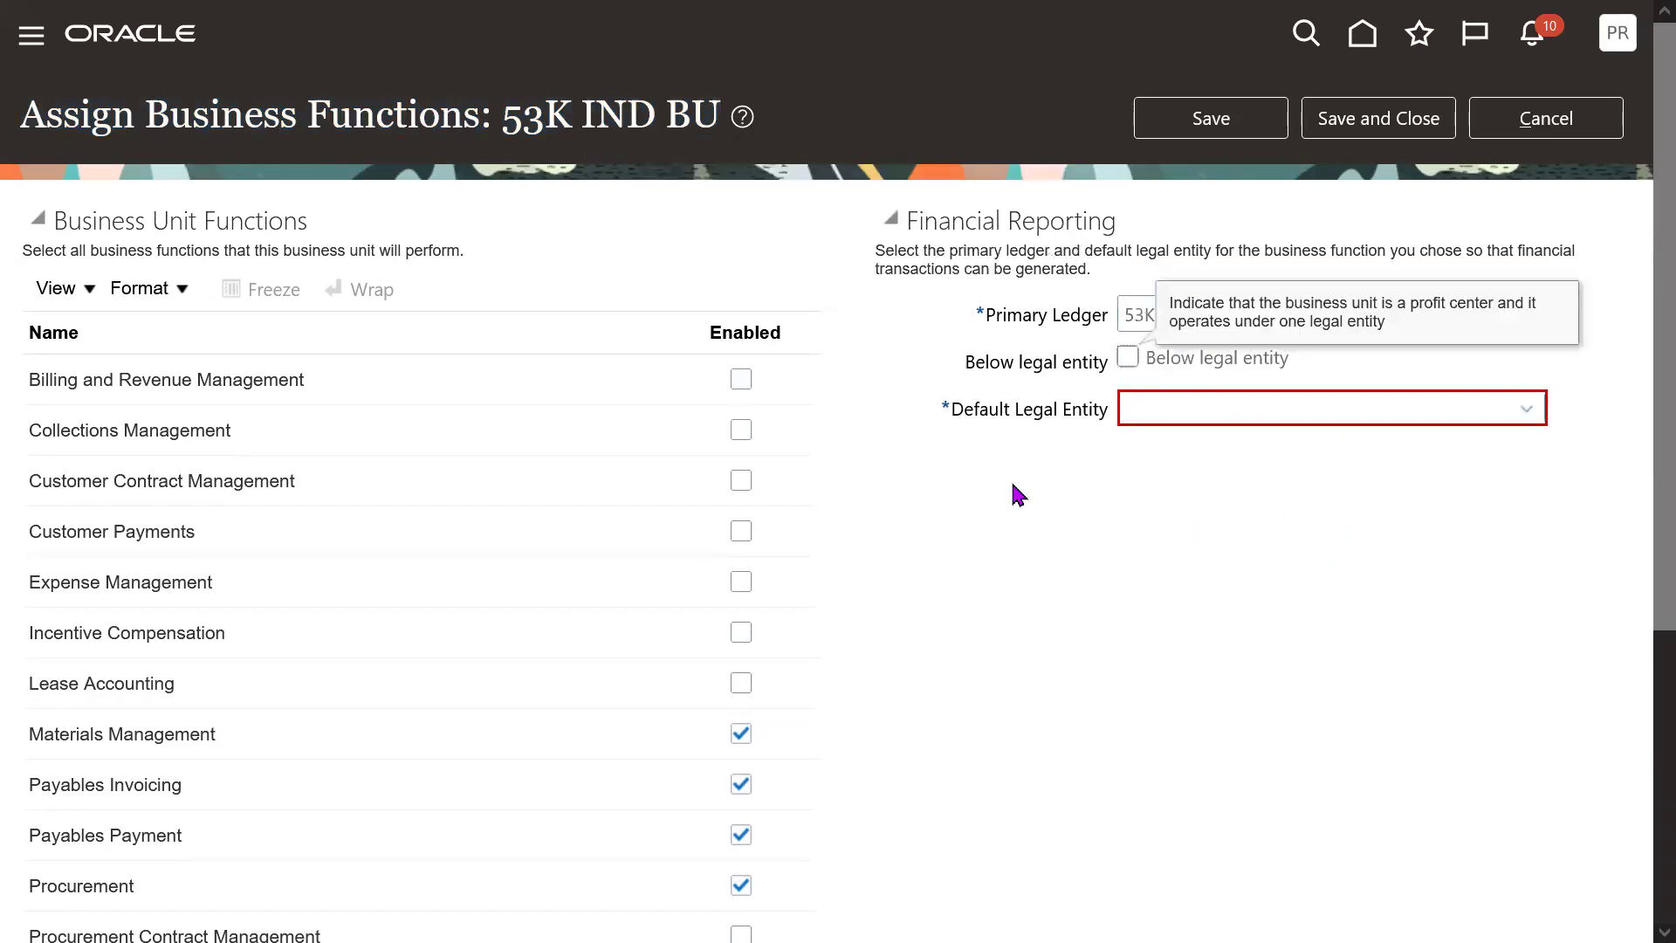
drag(976, 314, 1093, 319)
double_click(1193, 316)
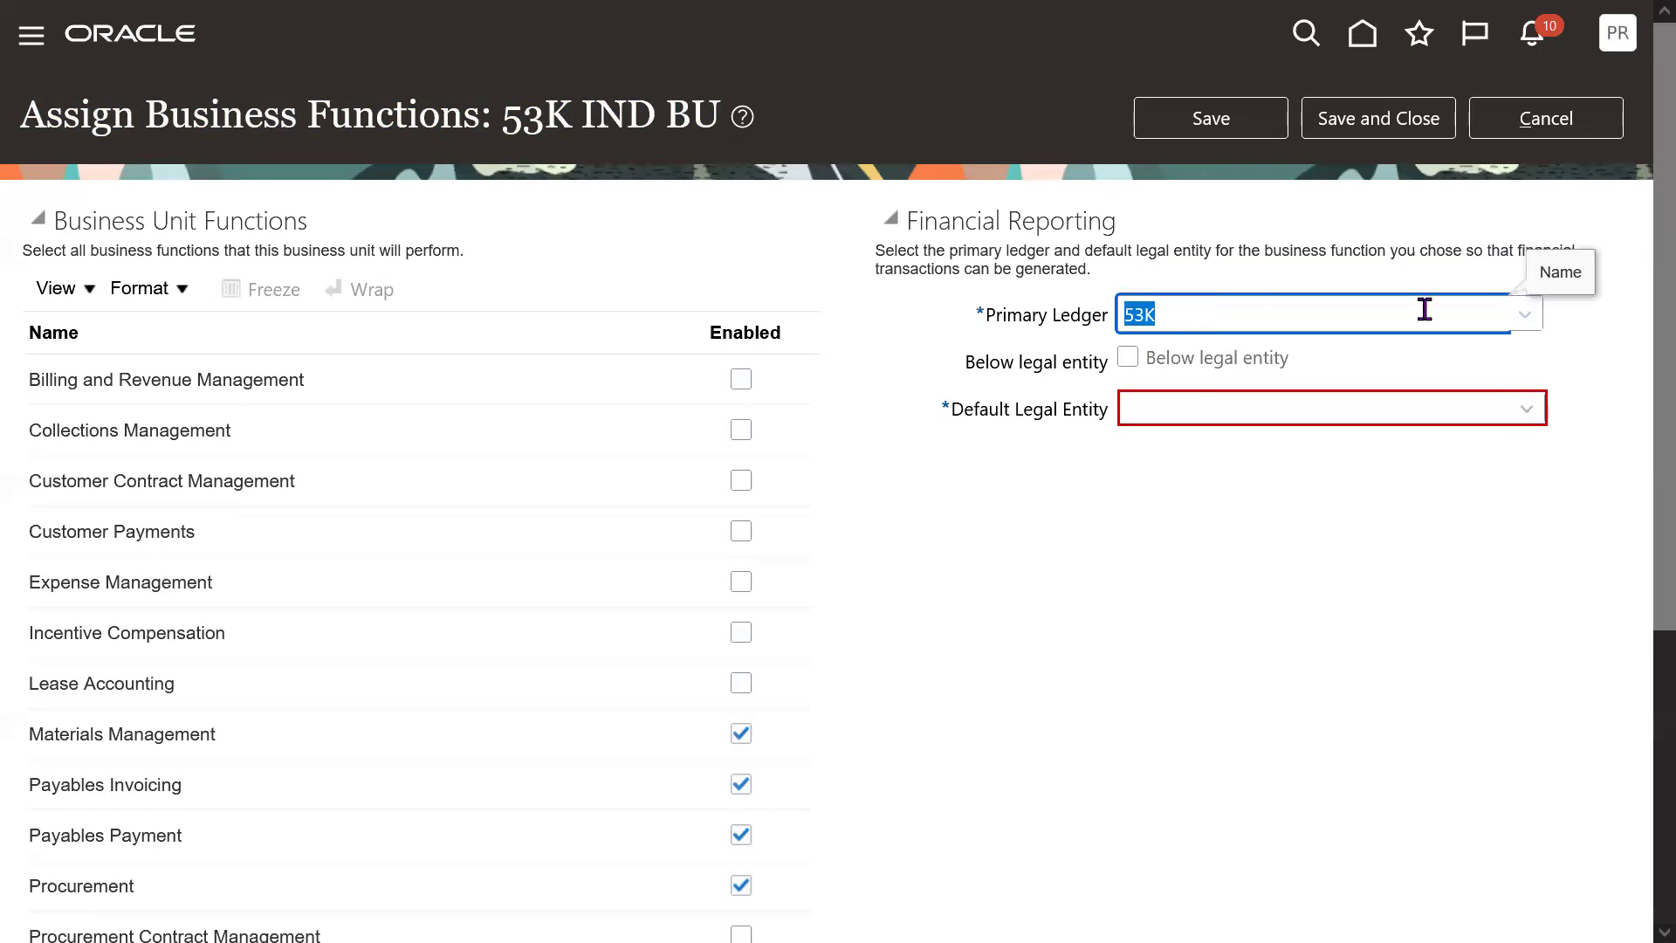
click(1526, 317)
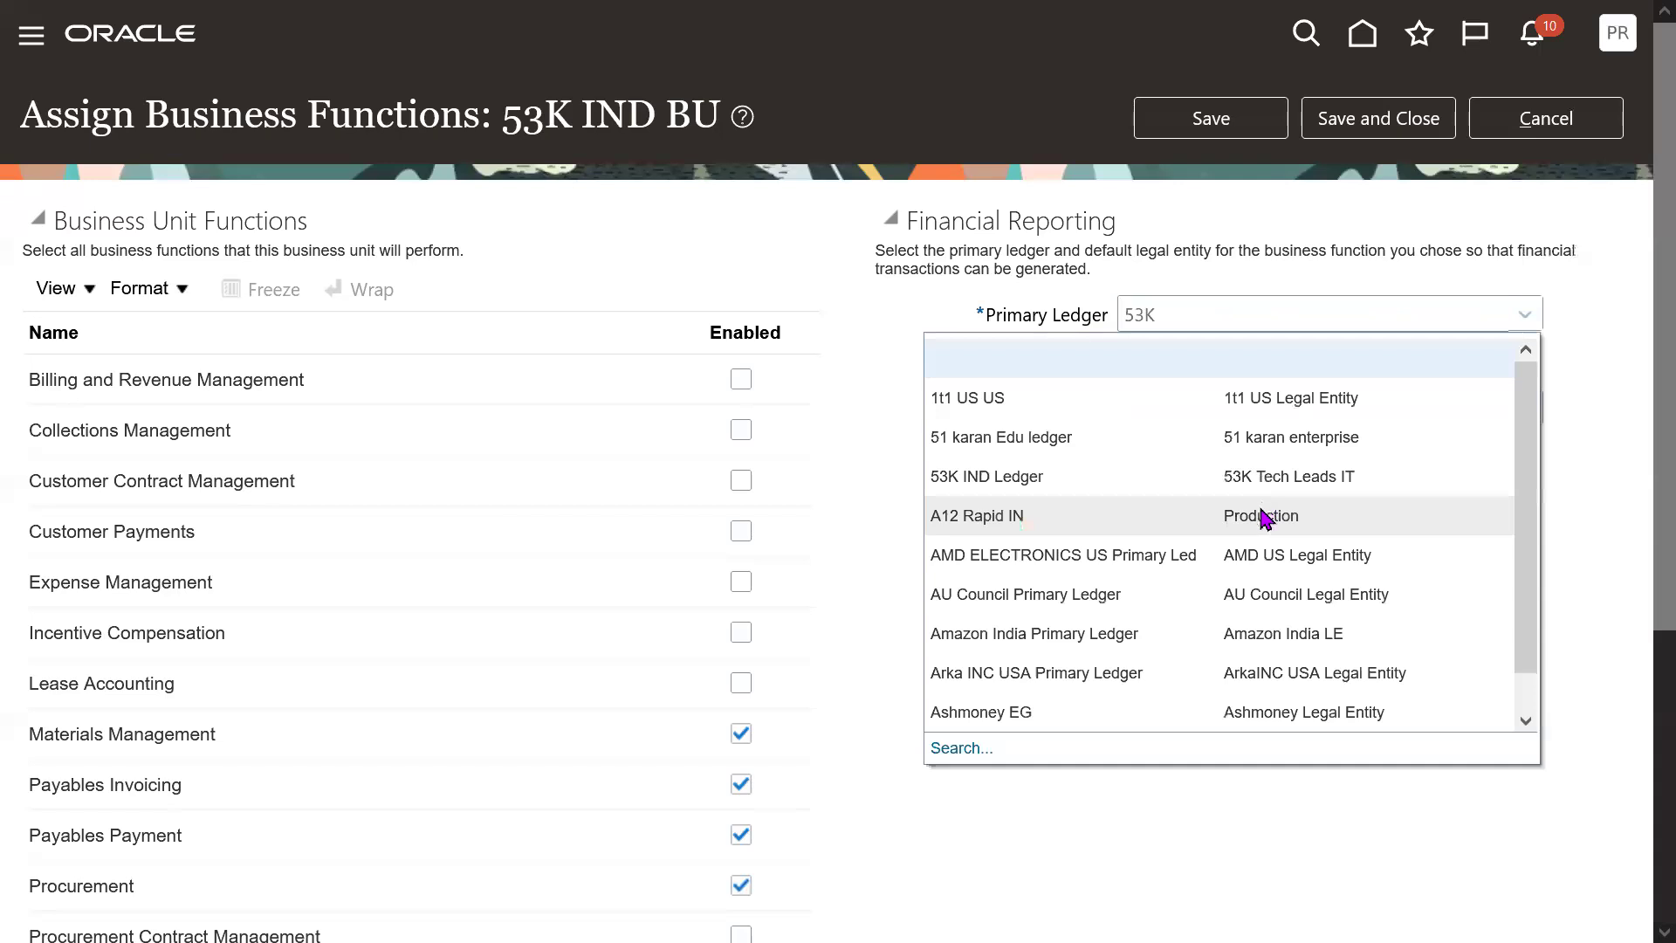
click(1010, 476)
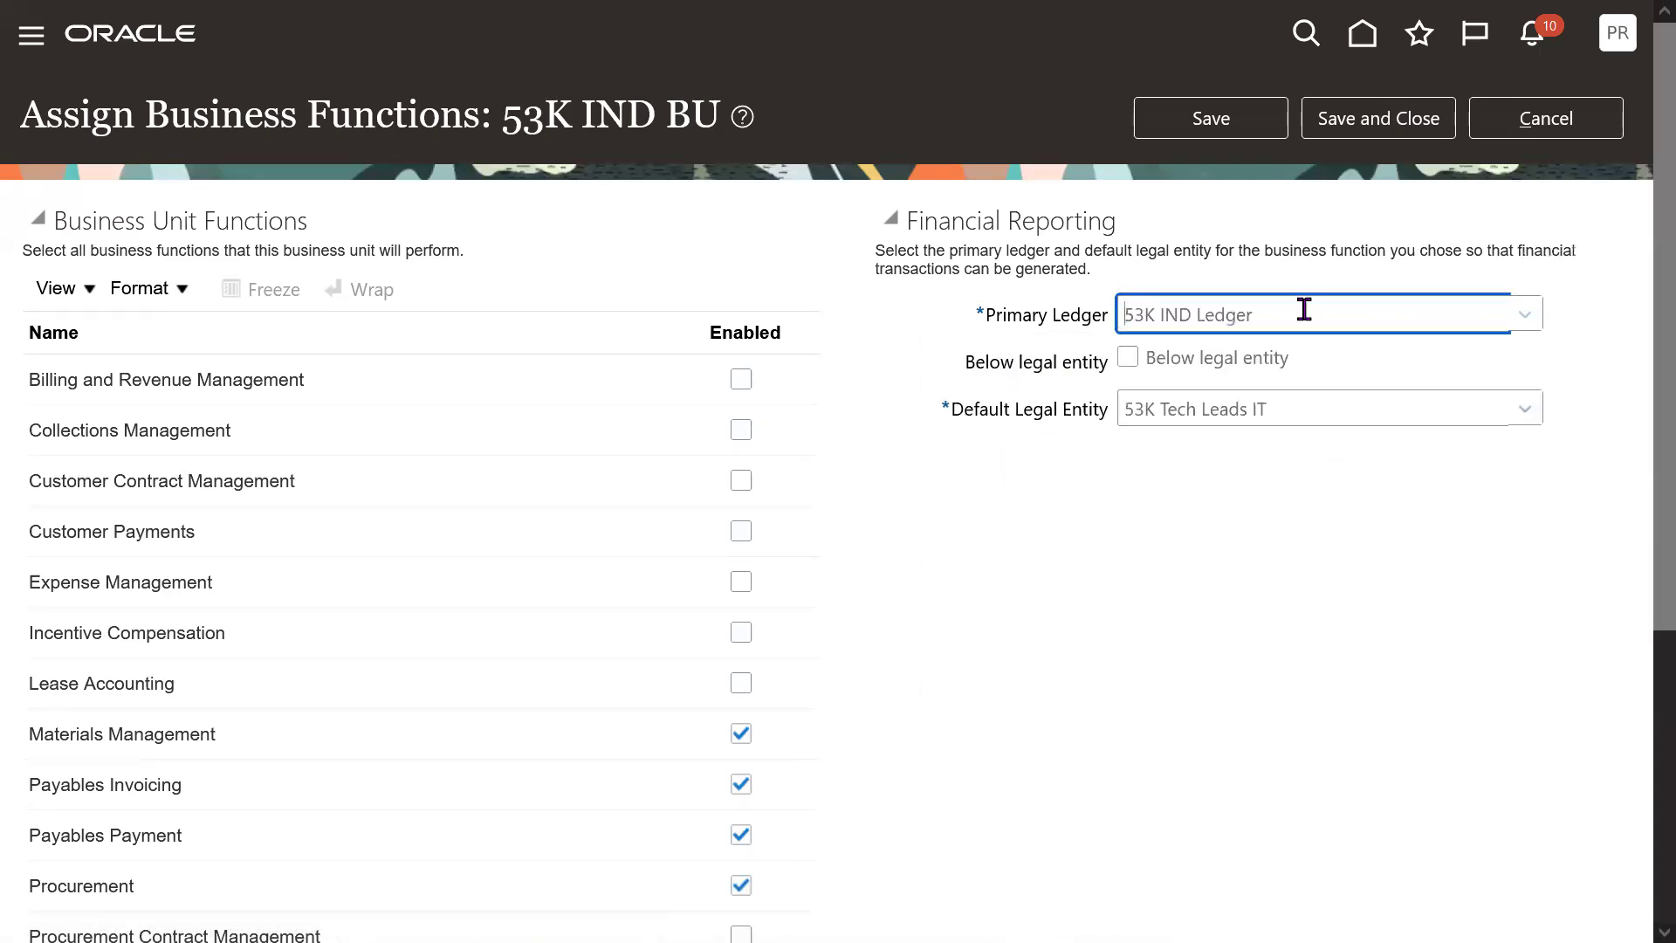
- Review the Primary Ledger and Default Legal Entity values under Financial Reporting
drag(986, 416, 1295, 398)
double_click(1299, 400)
triple_click(1299, 400)
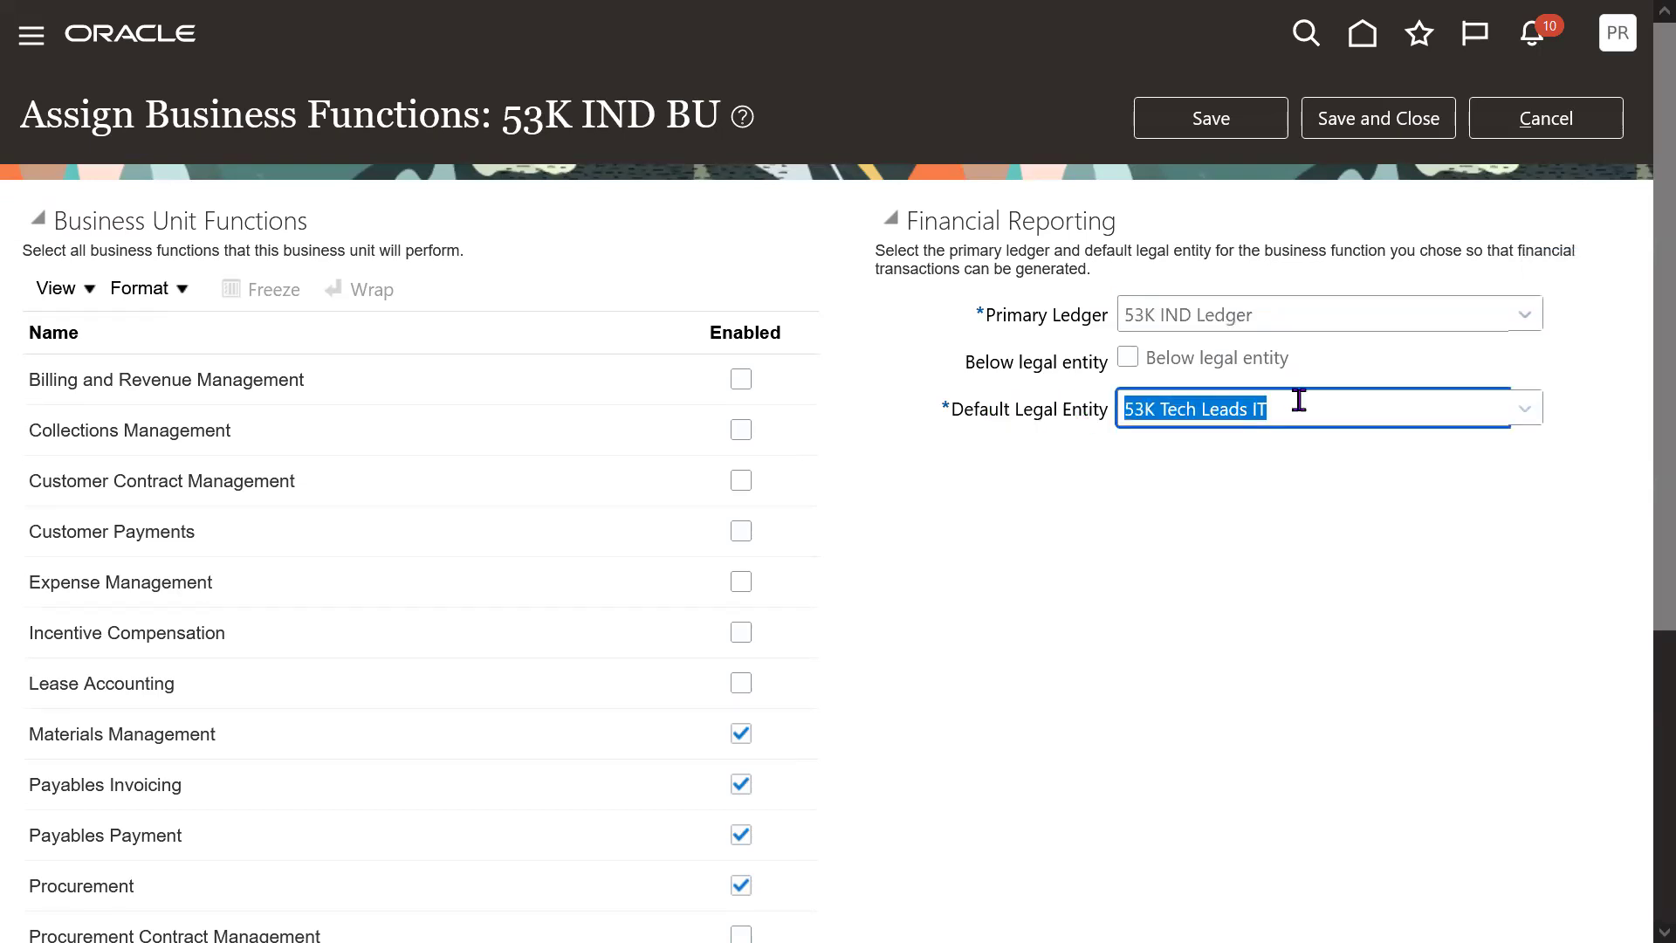
click(1281, 321)
click(1305, 404)
triple_click(1305, 403)
click(1281, 312)
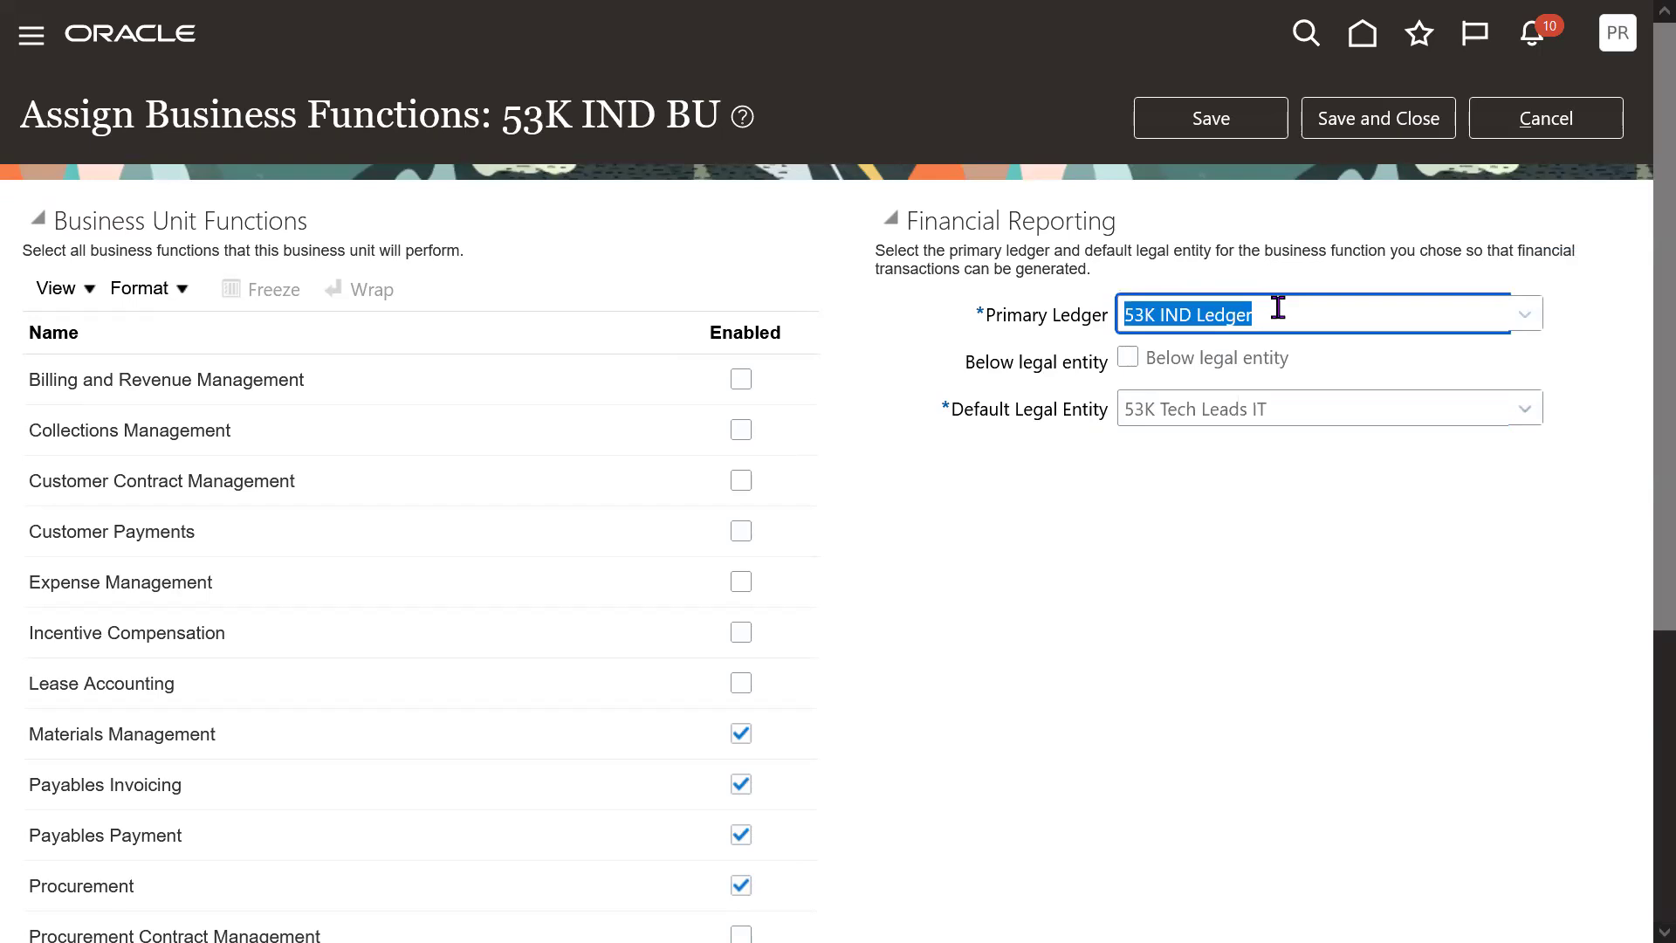
triple_click(1272, 408)
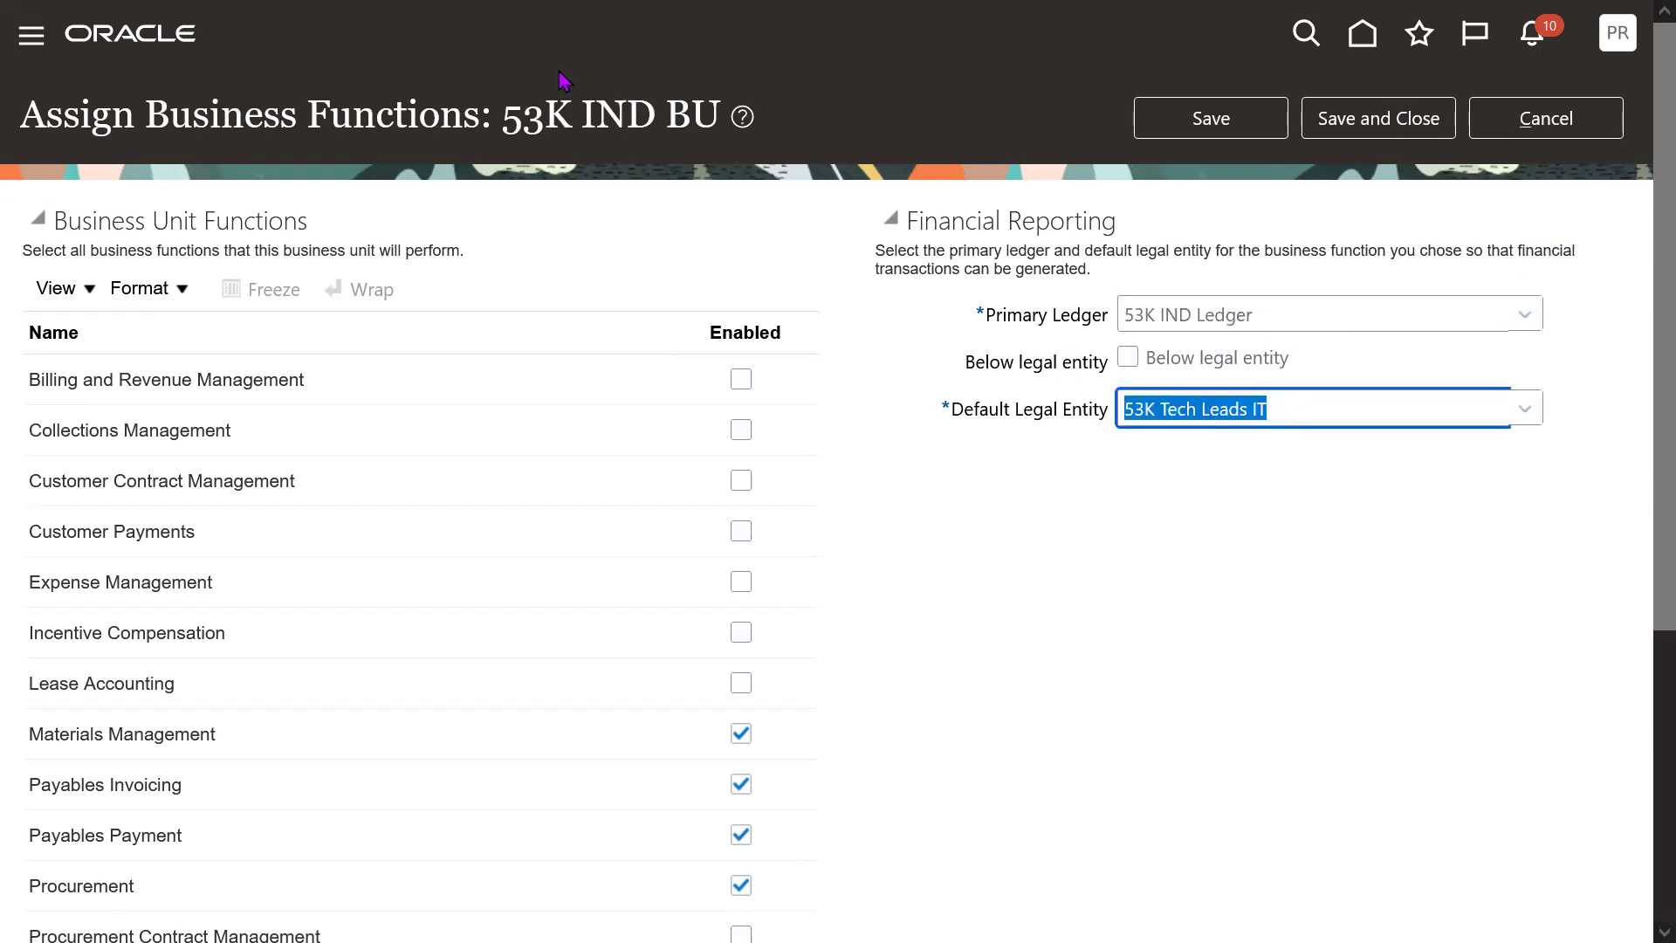
- Compare the business unit in the page heading with its assigned legal entity and primary ledger
click(575, 118)
triple_click(575, 118)
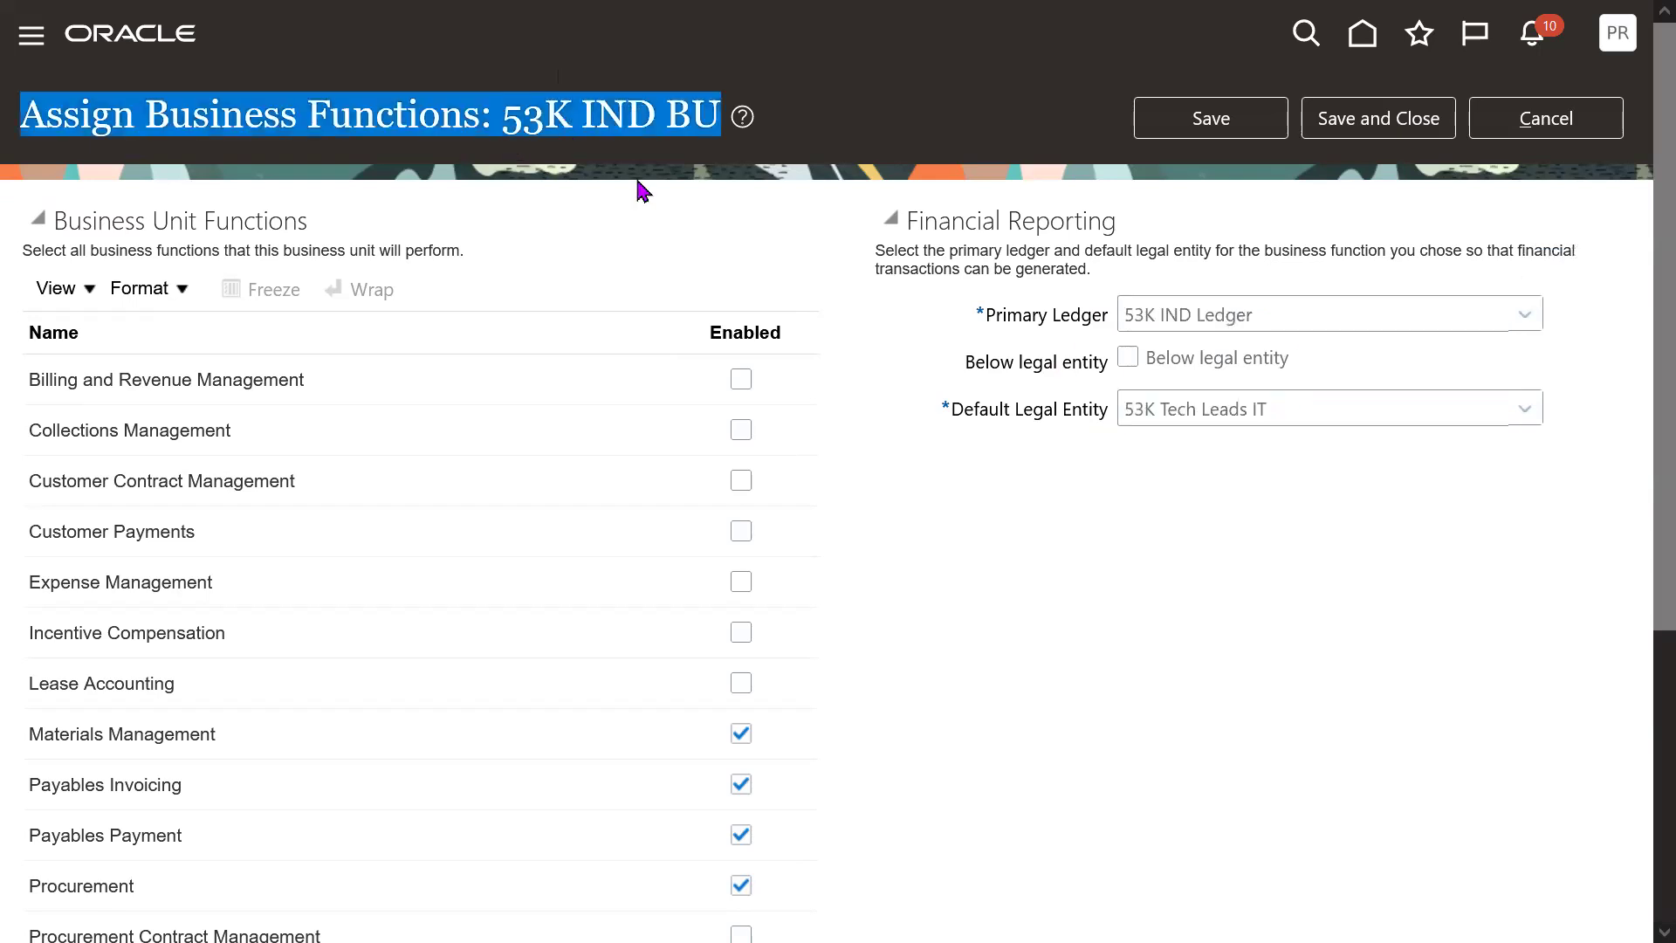
click(677, 214)
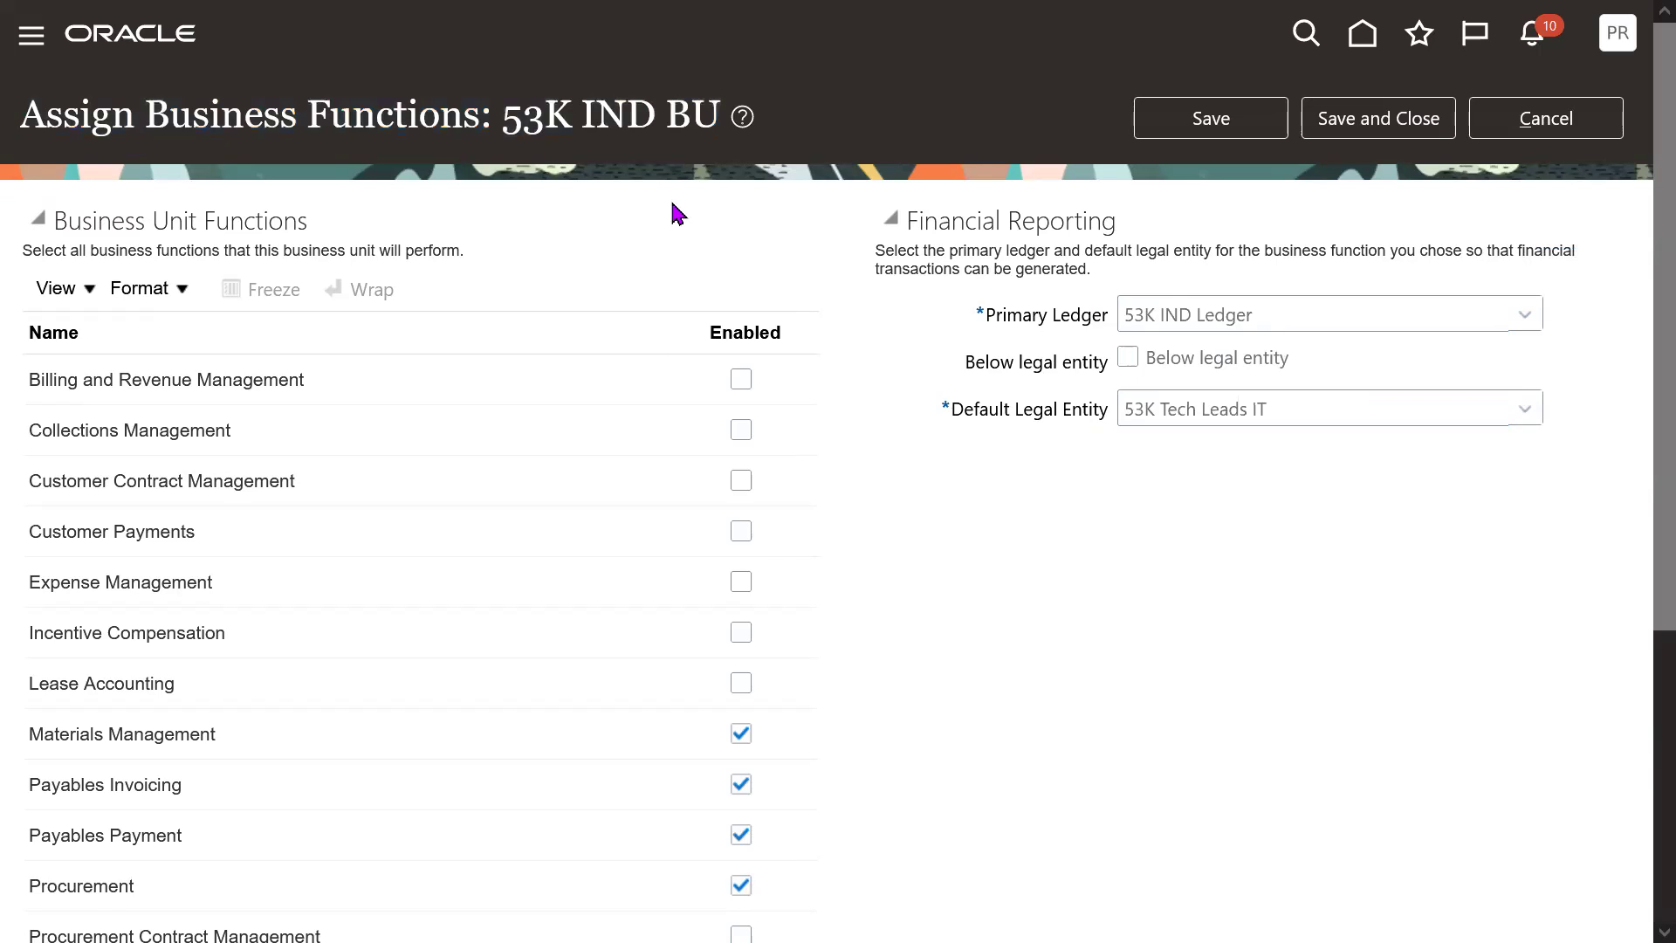
drag(505, 117, 712, 116)
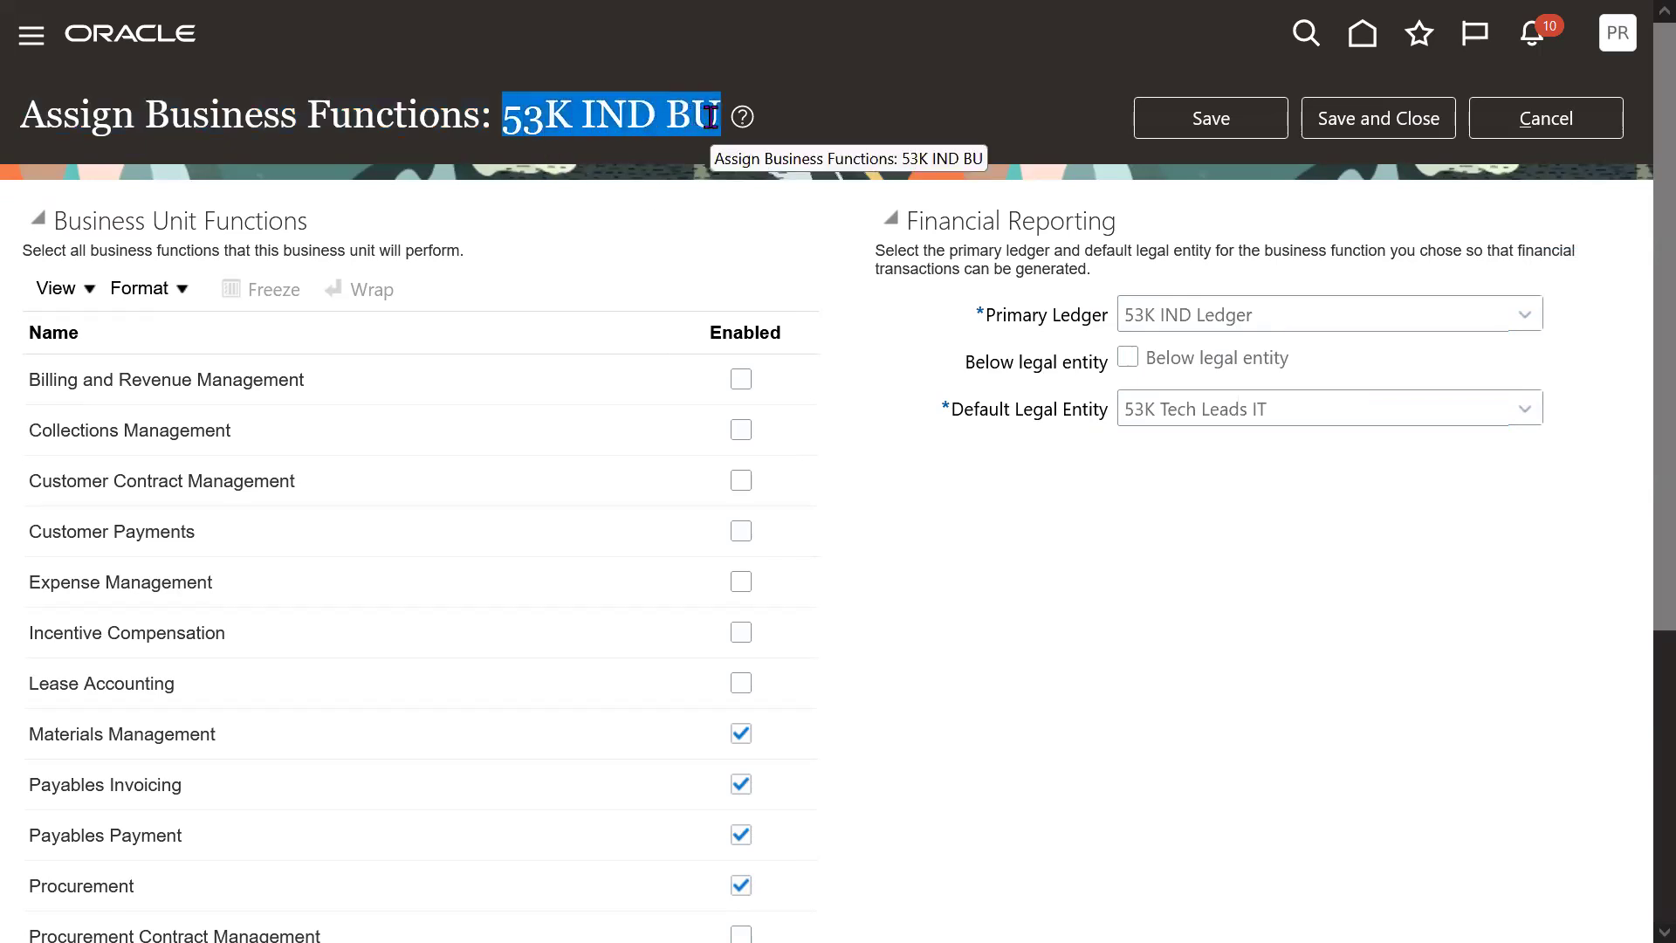
triple_click(712, 116)
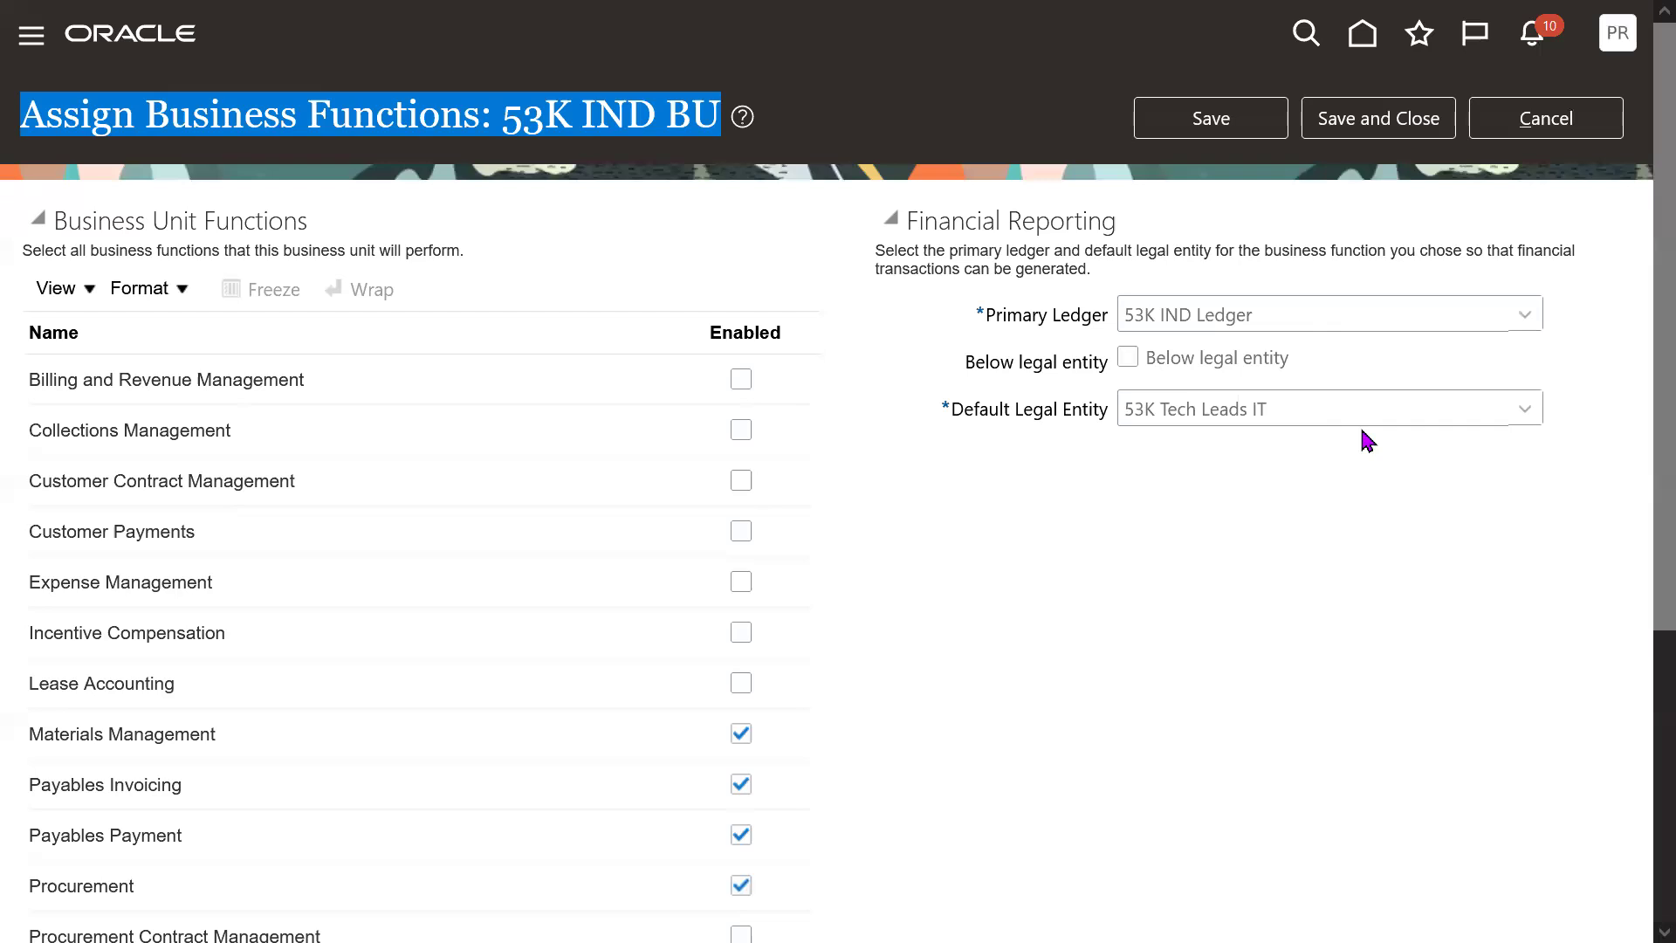
click(1324, 416)
triple_click(1324, 415)
click(1283, 313)
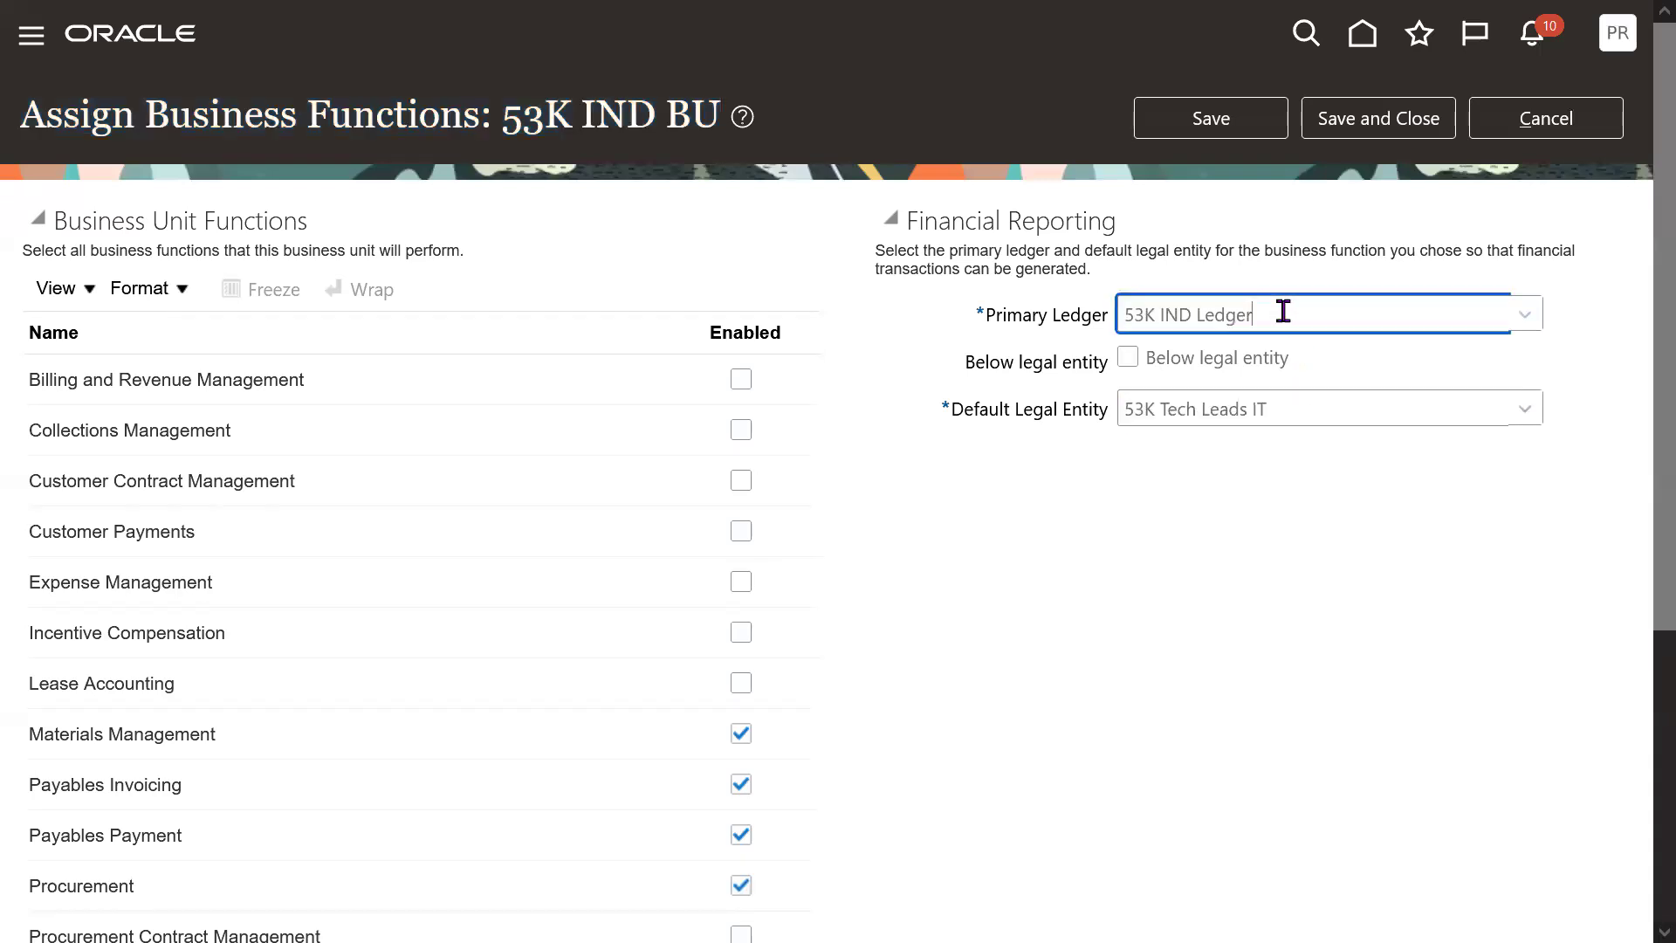
triple_click(1283, 312)
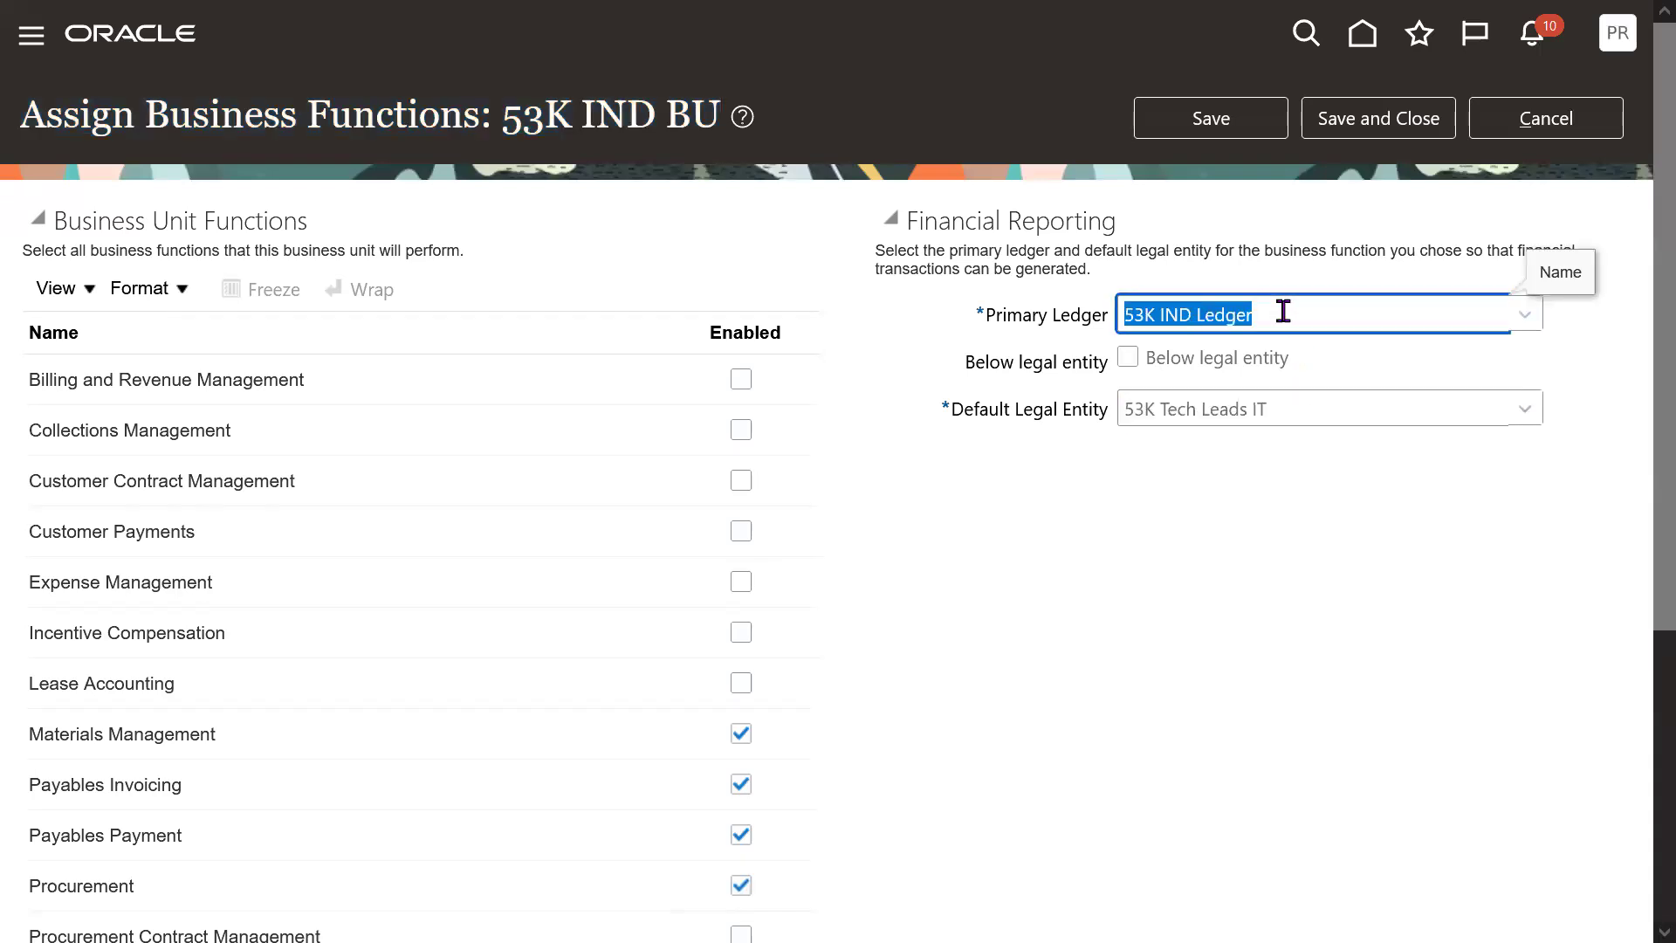
- Examine how the 53K IND BU business unit relates to its default legal entity
drag(505, 121, 714, 109)
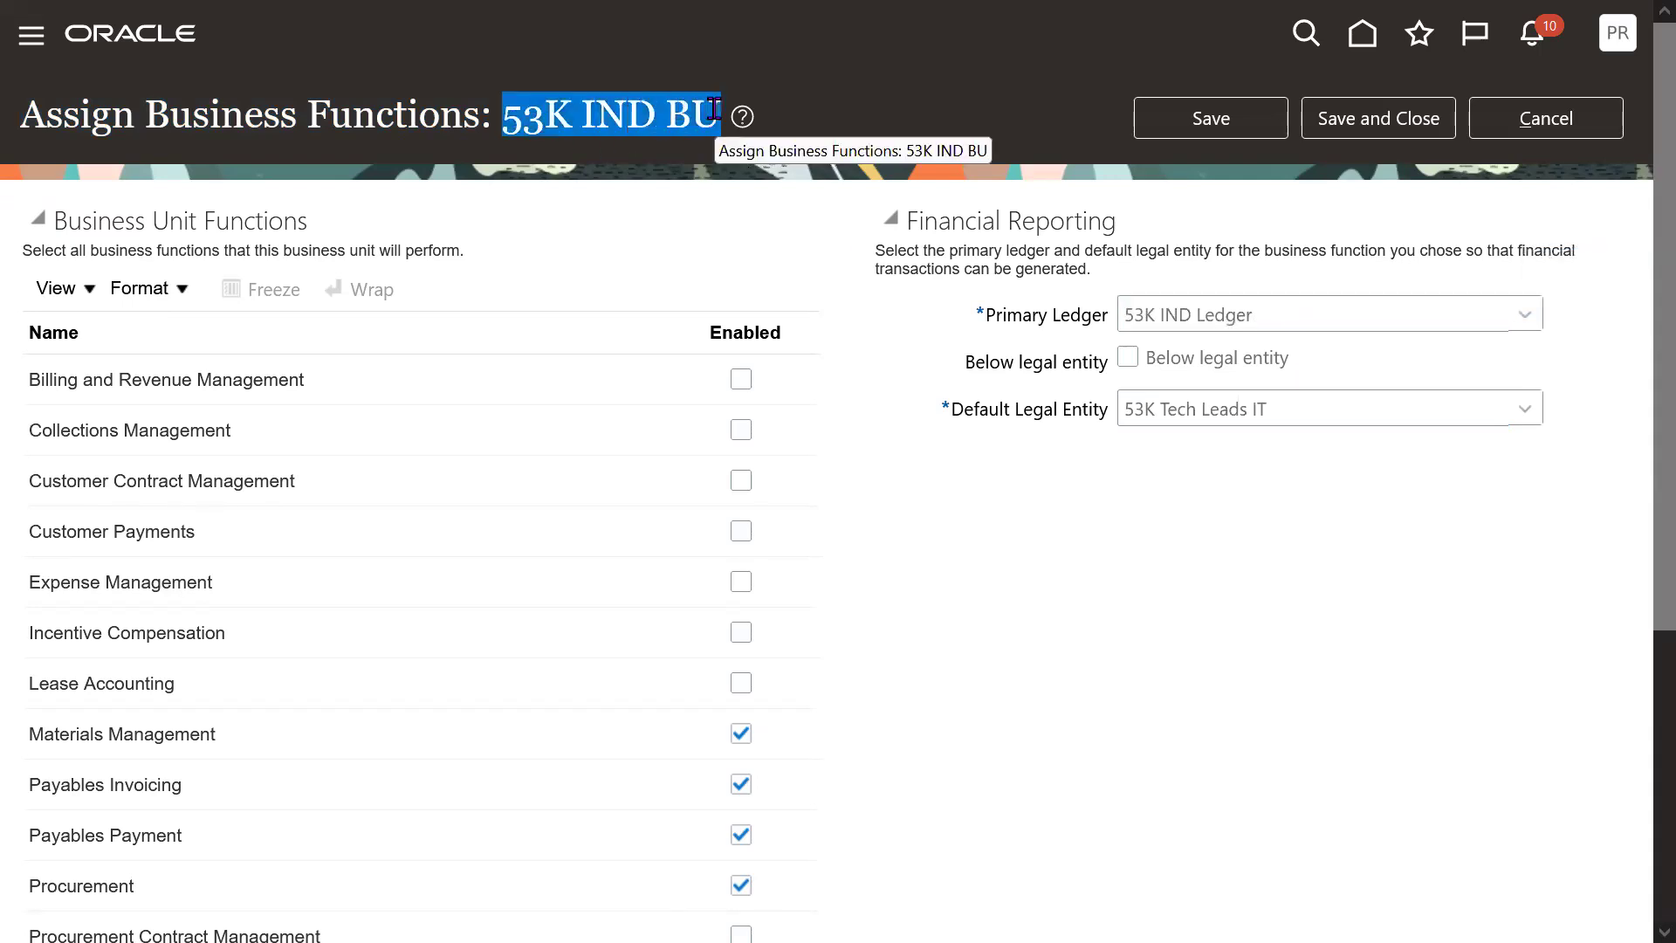
double_click(689, 112)
drag(507, 114, 721, 114)
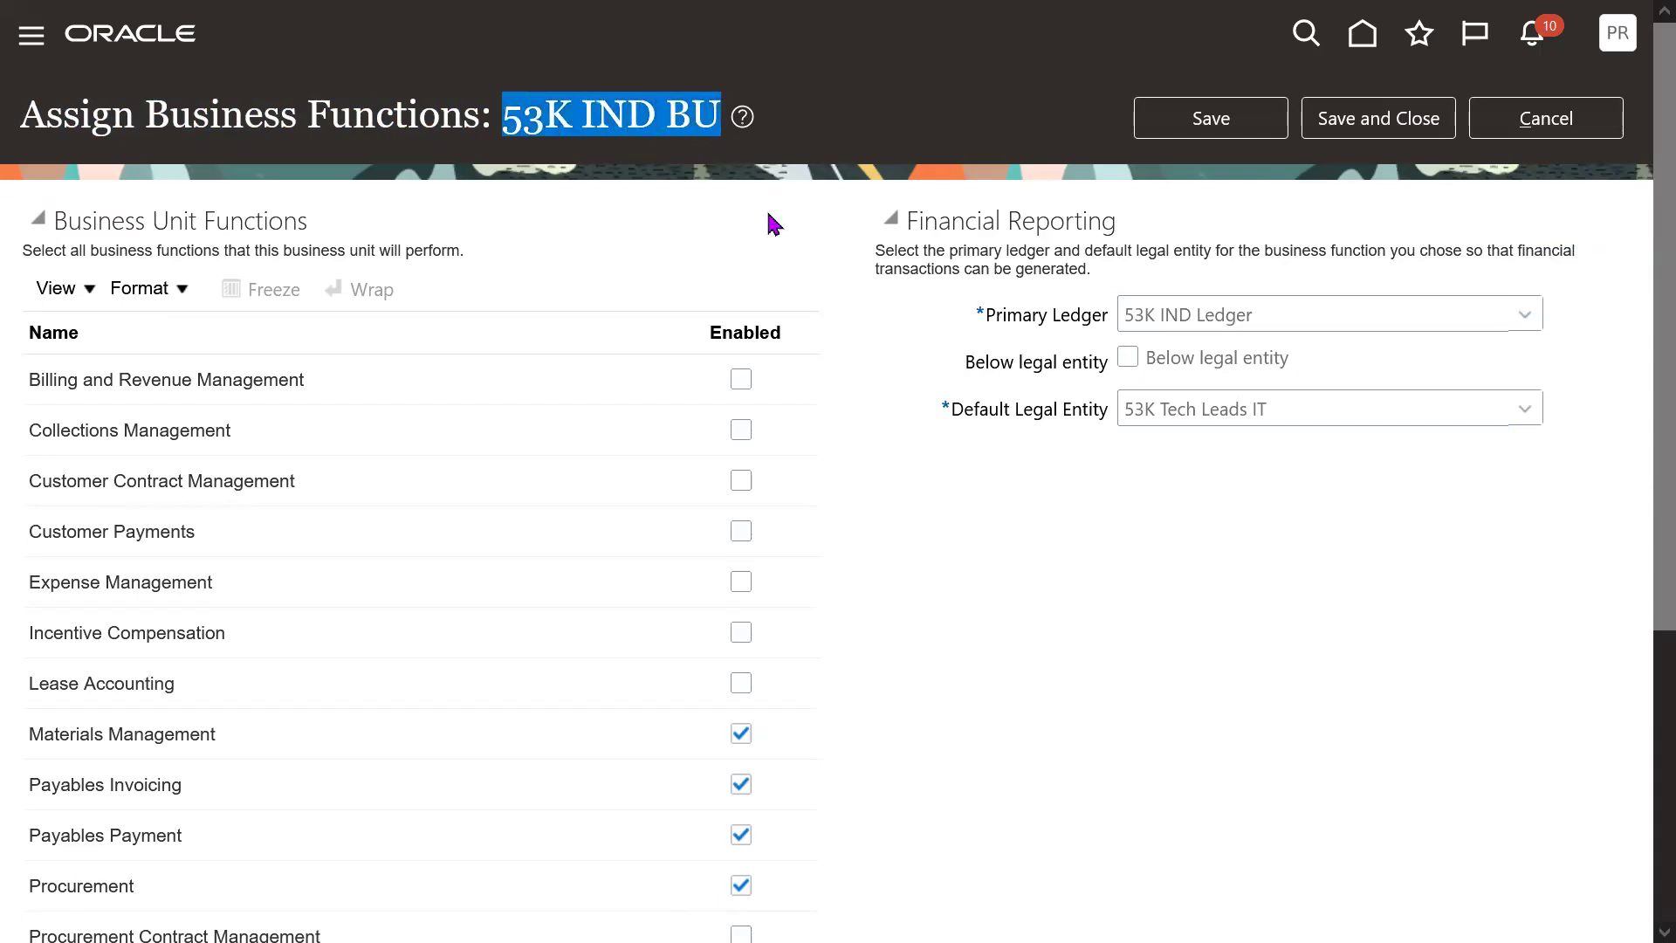
click(676, 171)
drag(504, 118, 656, 114)
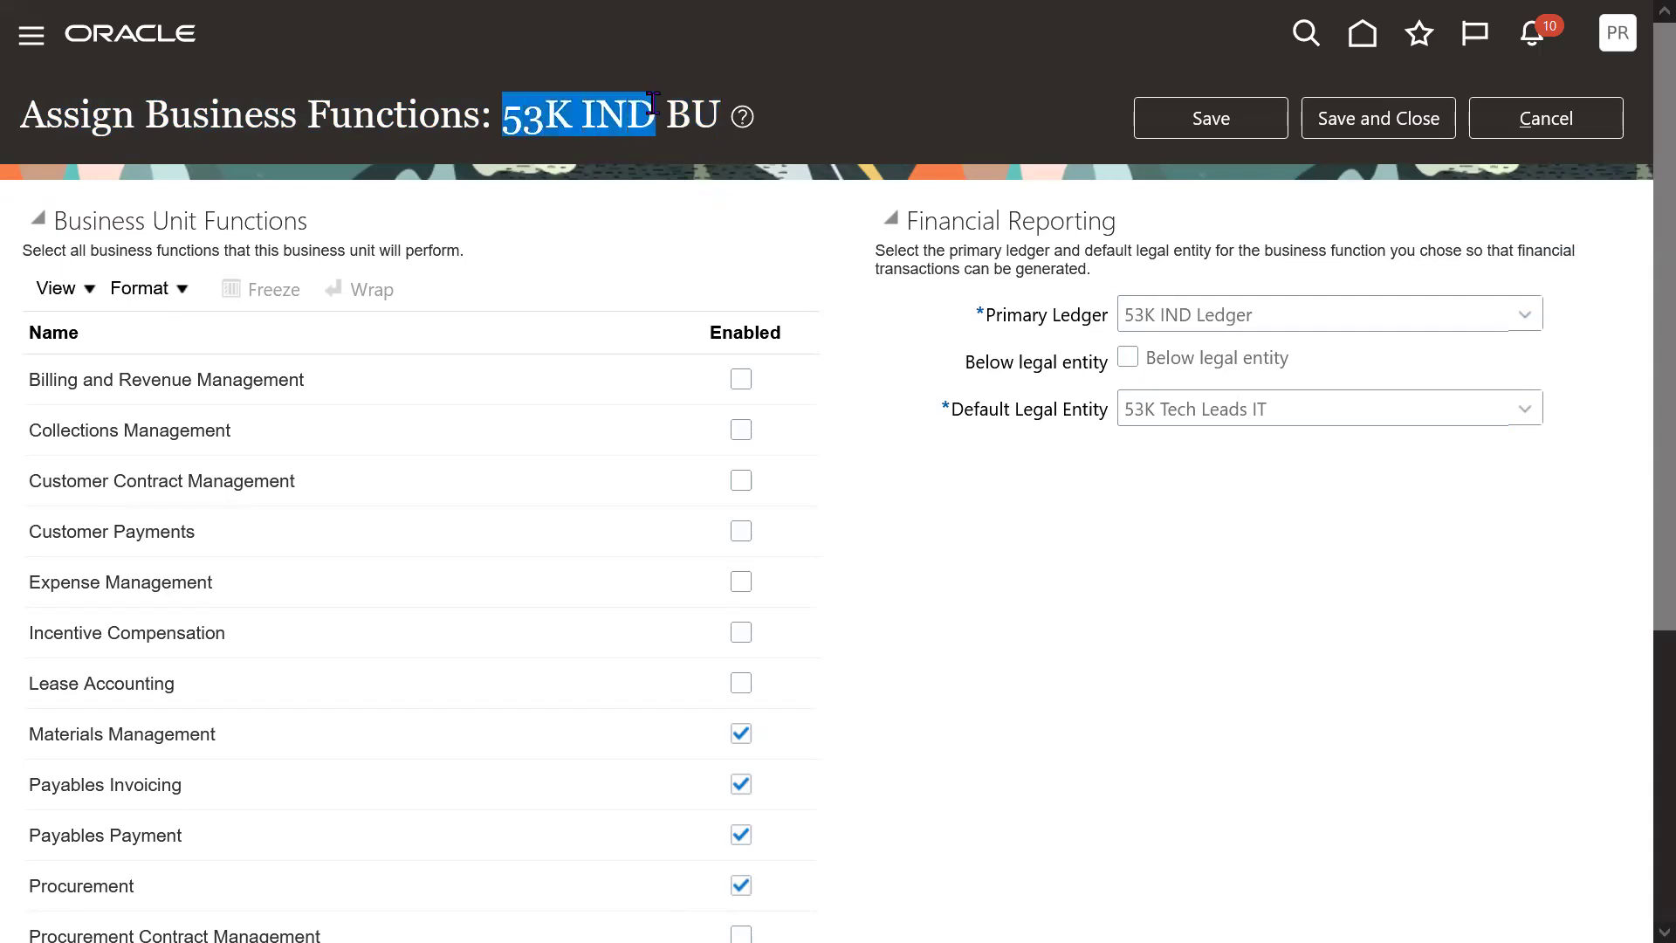
click(1269, 408)
triple_click(1269, 408)
double_click(1270, 408)
triple_click(1269, 408)
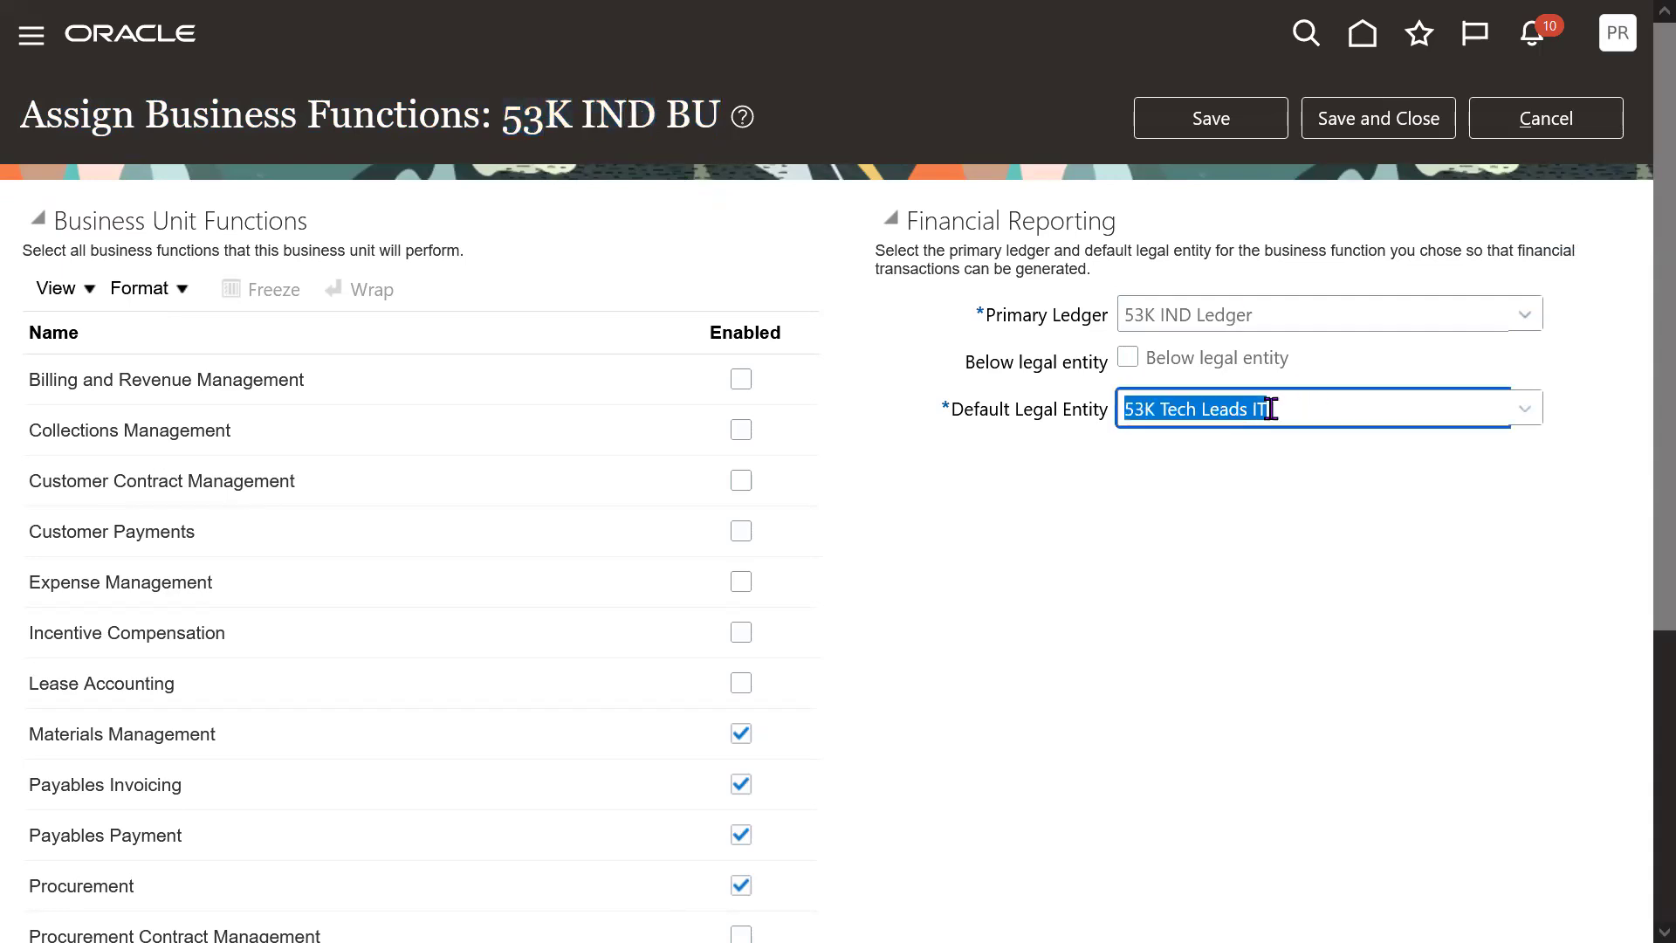
- Compare the Primary Ledger value with the business unit named in the page heading
double_click(1312, 308)
triple_click(1312, 307)
double_click(1311, 307)
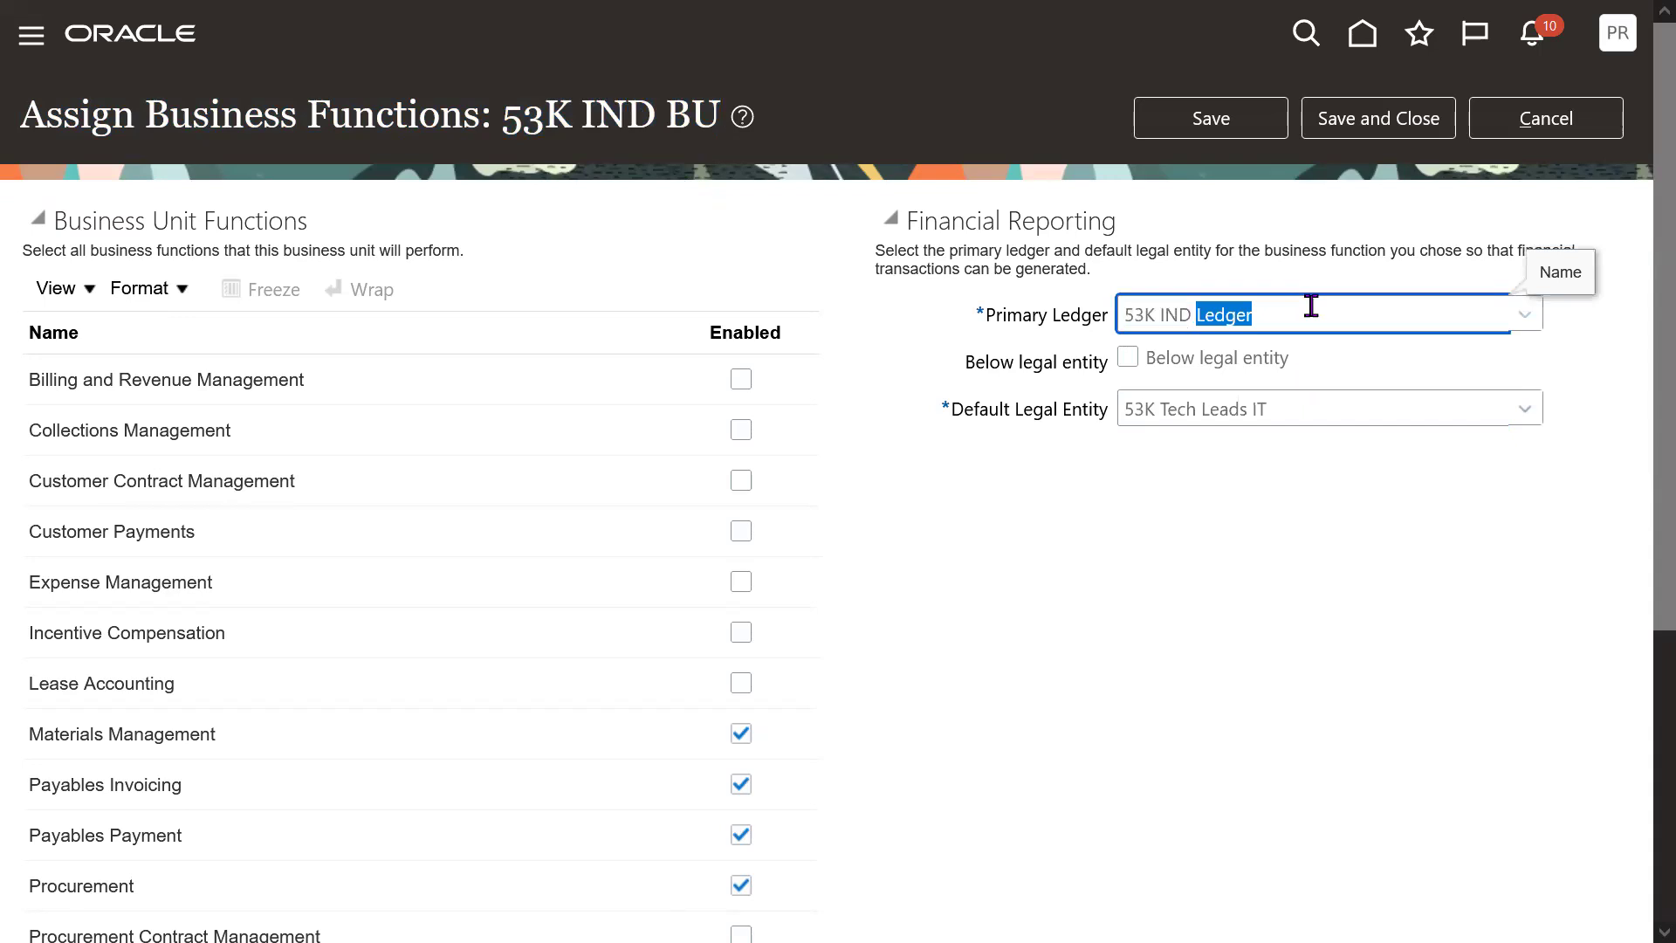
triple_click(1311, 306)
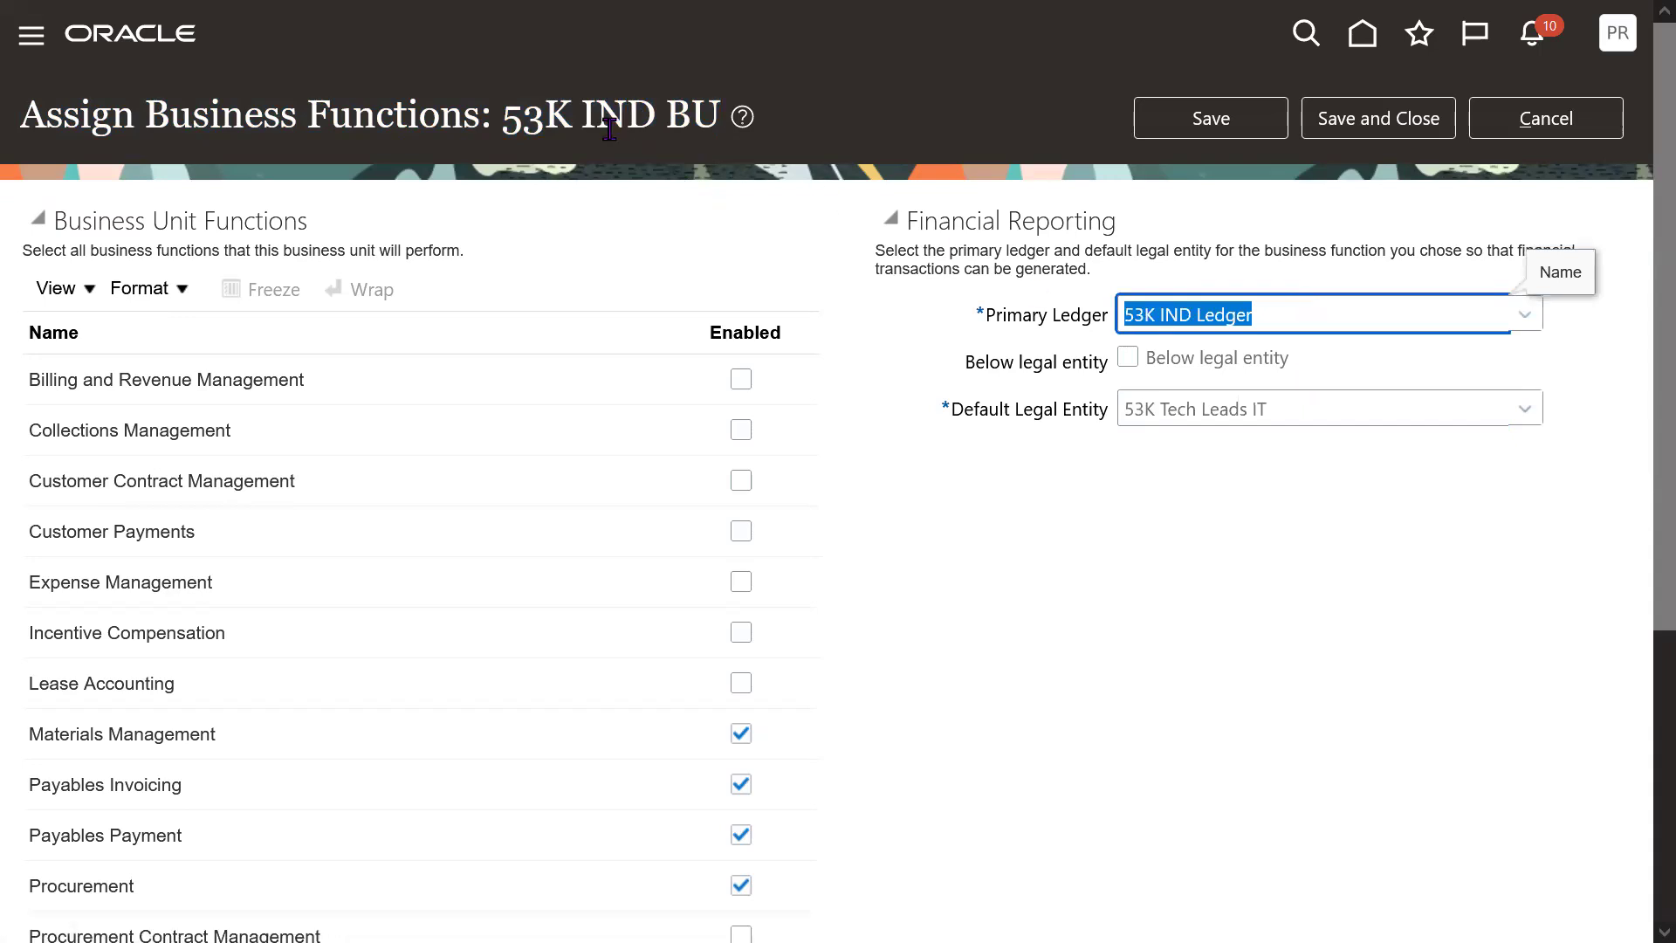
drag(596, 118, 672, 122)
double_click(1265, 329)
triple_click(1265, 329)
click(1236, 600)
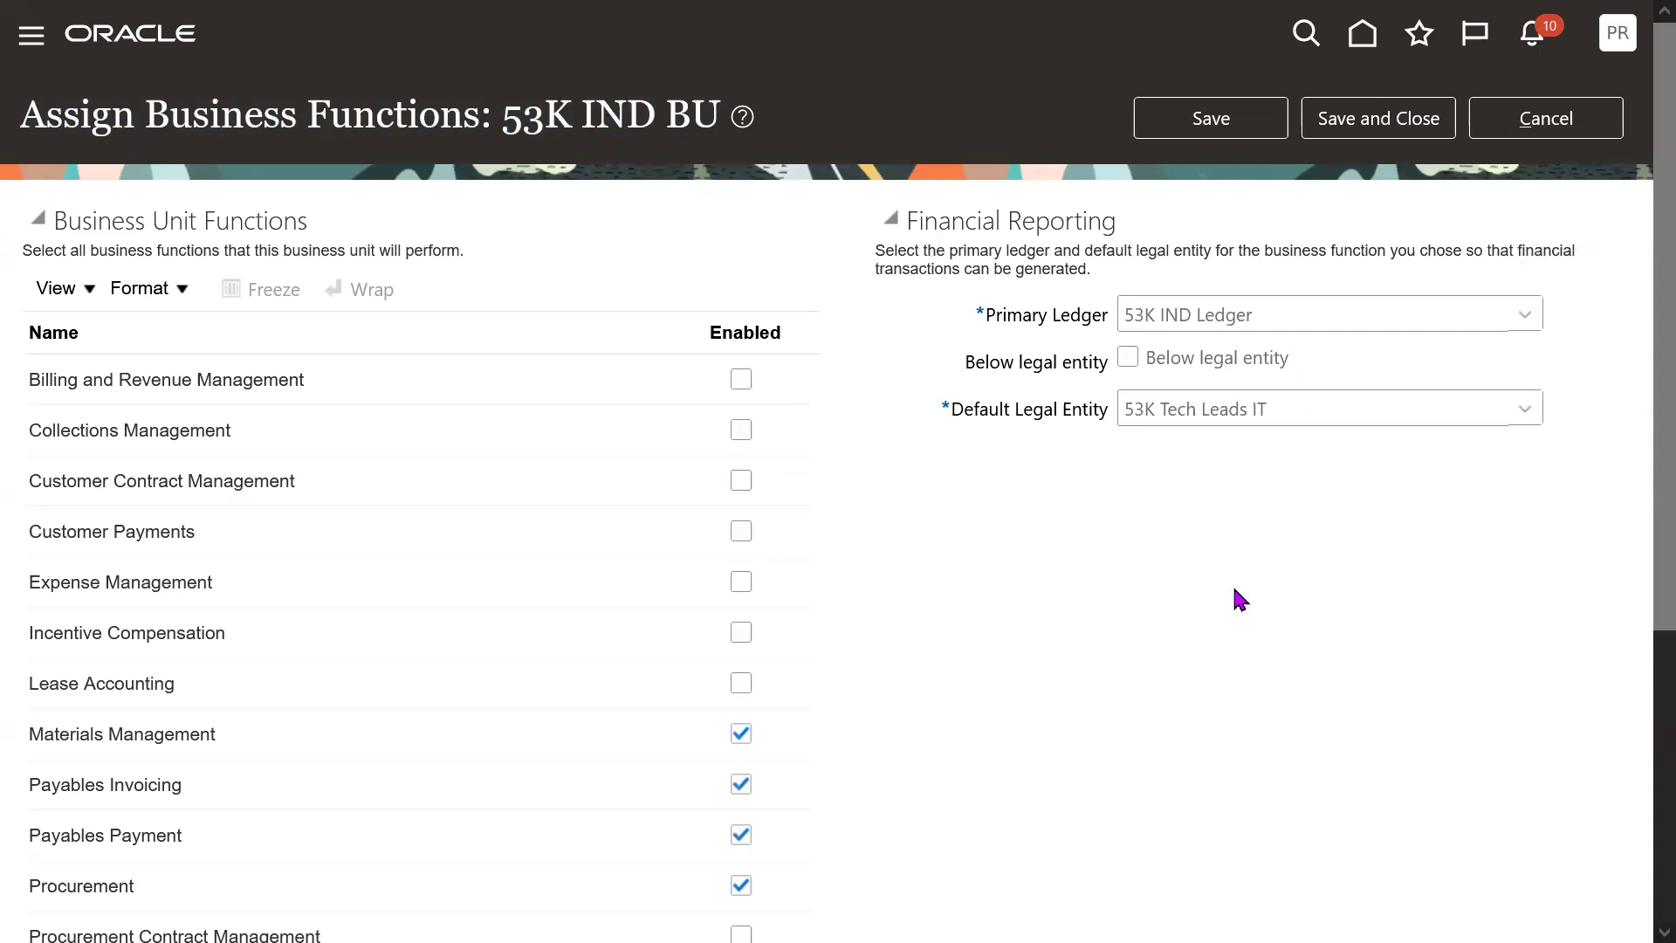
- Enable Below legal entity for 53K IND BU, save and close the business function assignment, and accept the warning
drag(976, 363, 1136, 365)
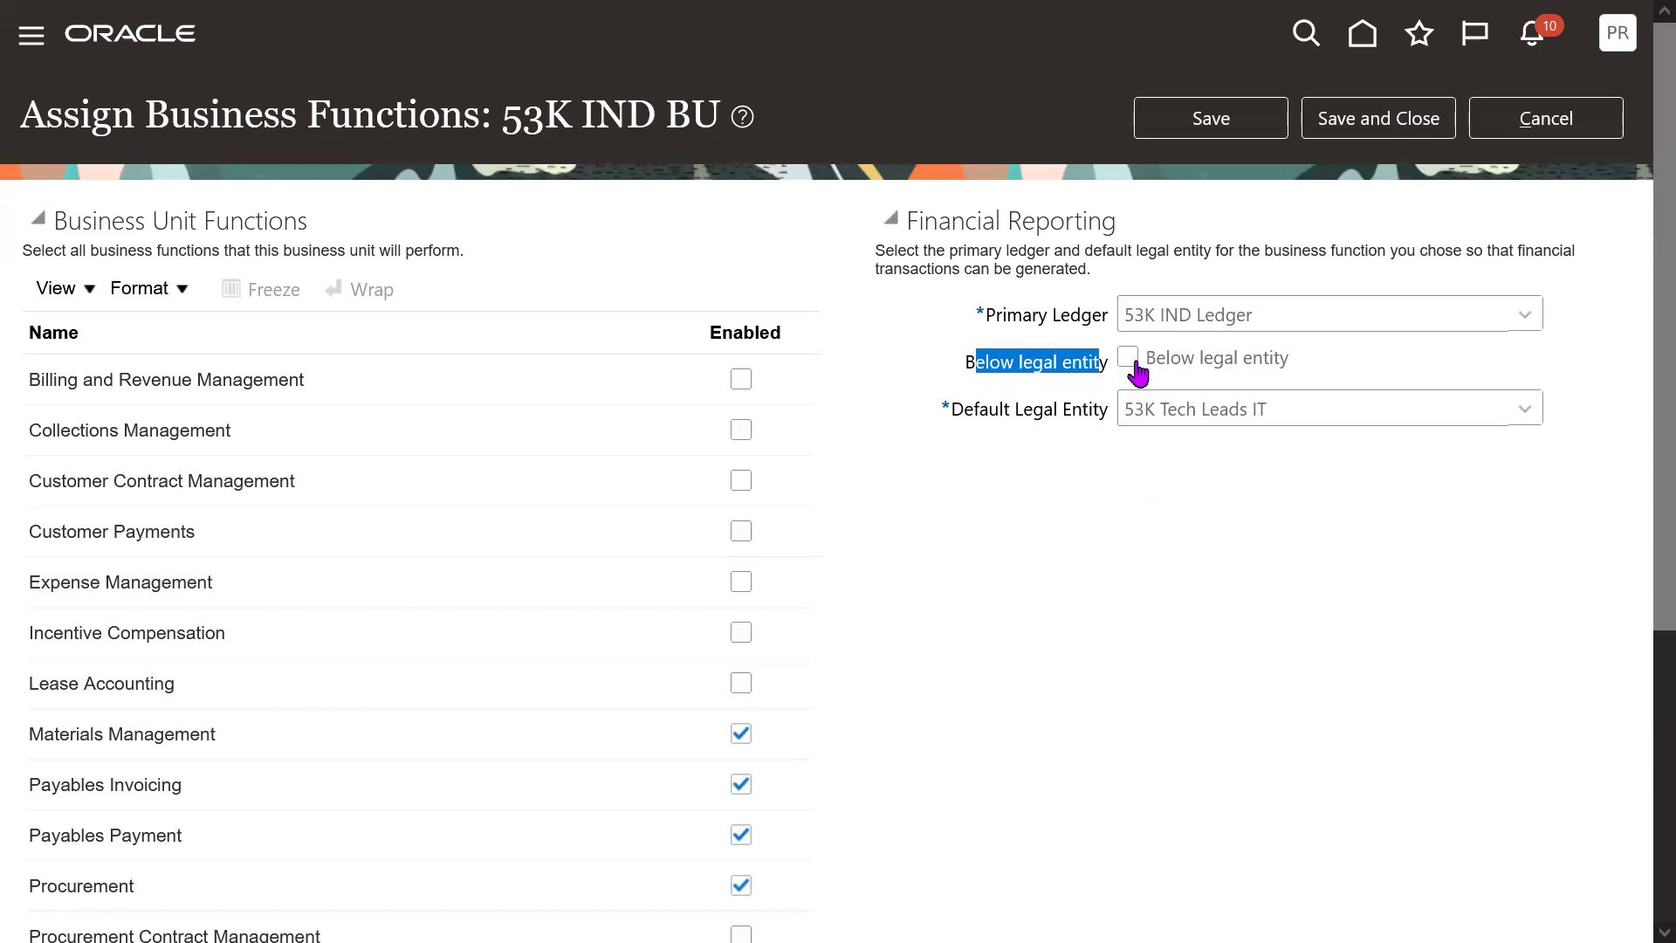
drag(1135, 365, 1135, 362)
click(1129, 358)
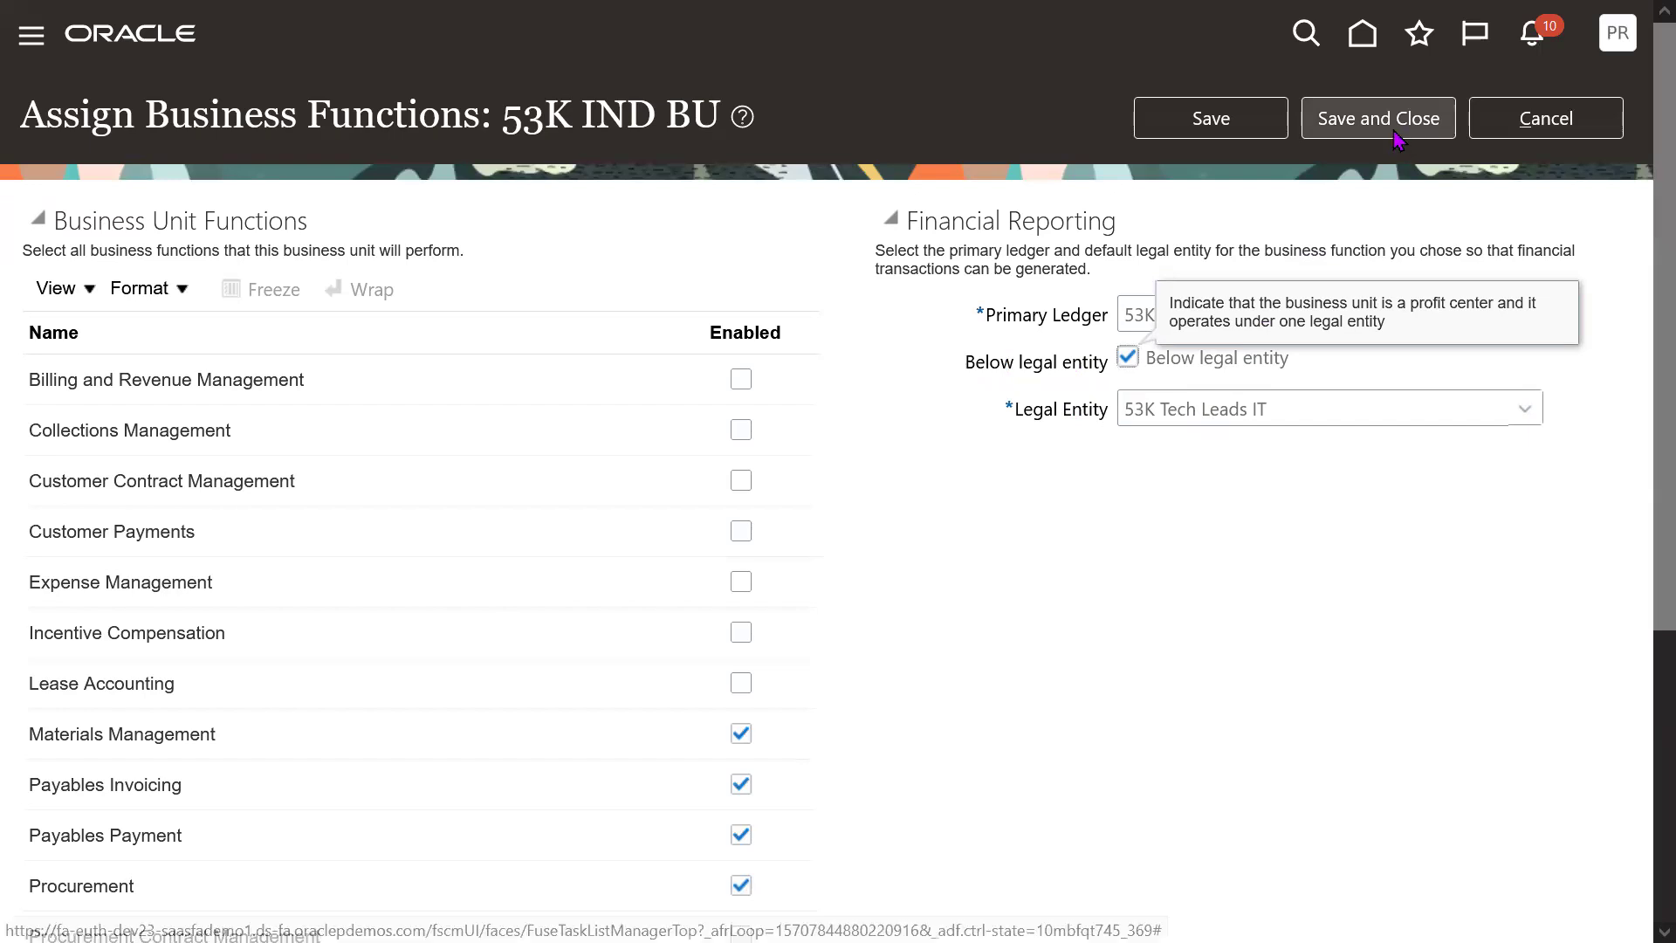
click(1396, 129)
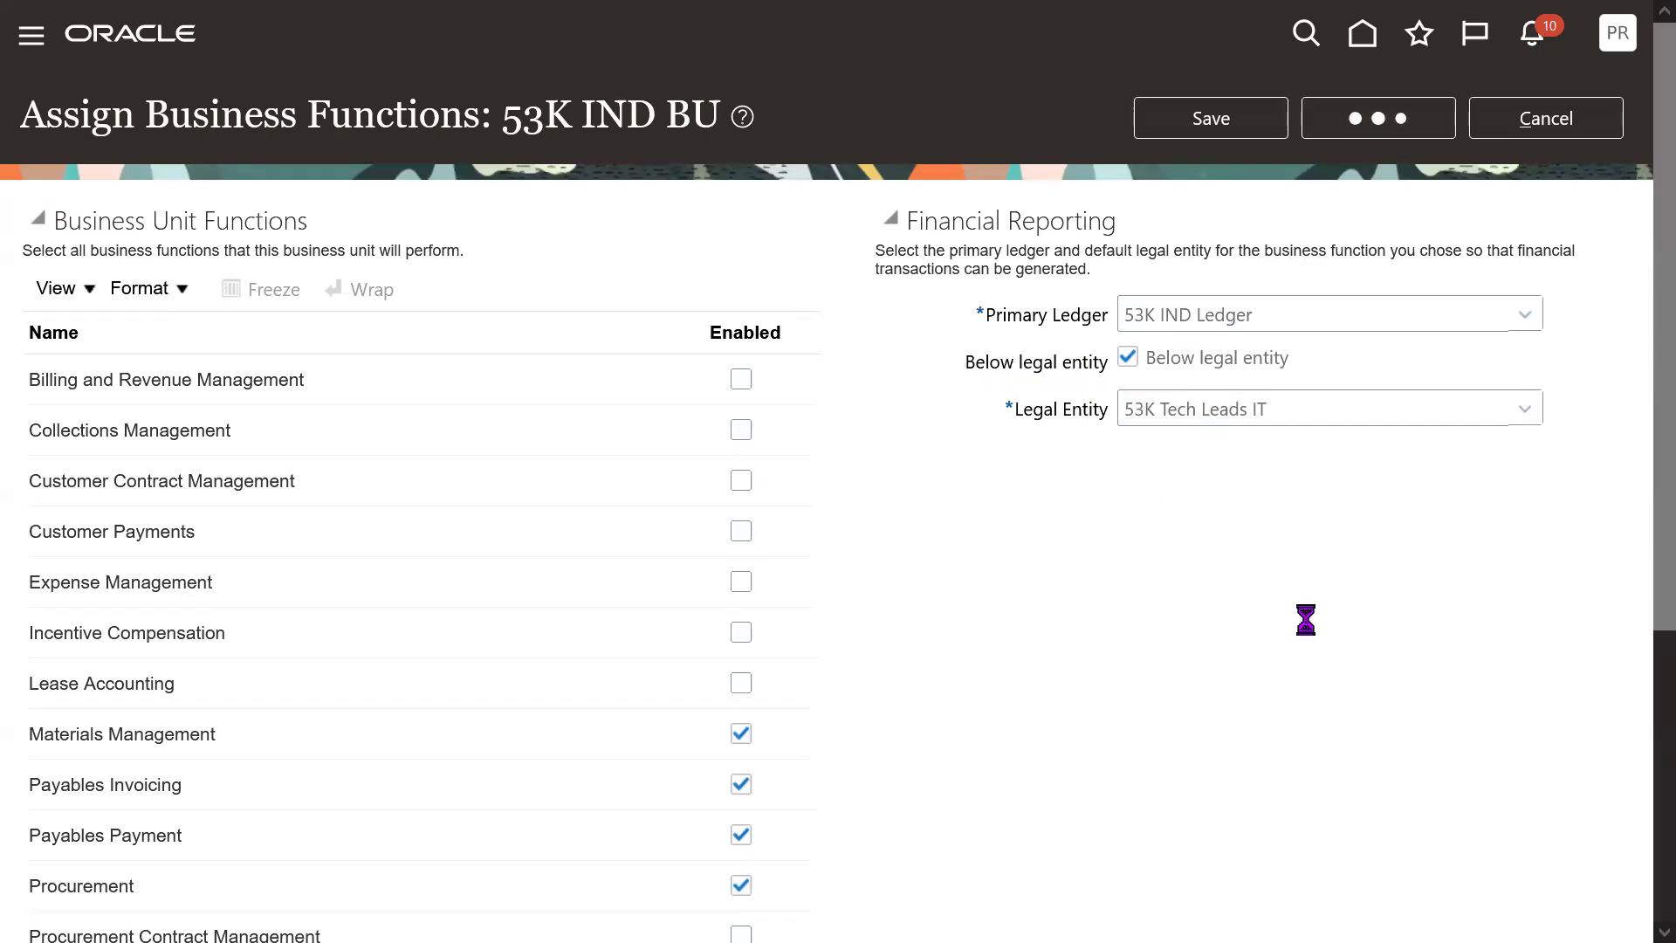
drag(511, 122, 725, 129)
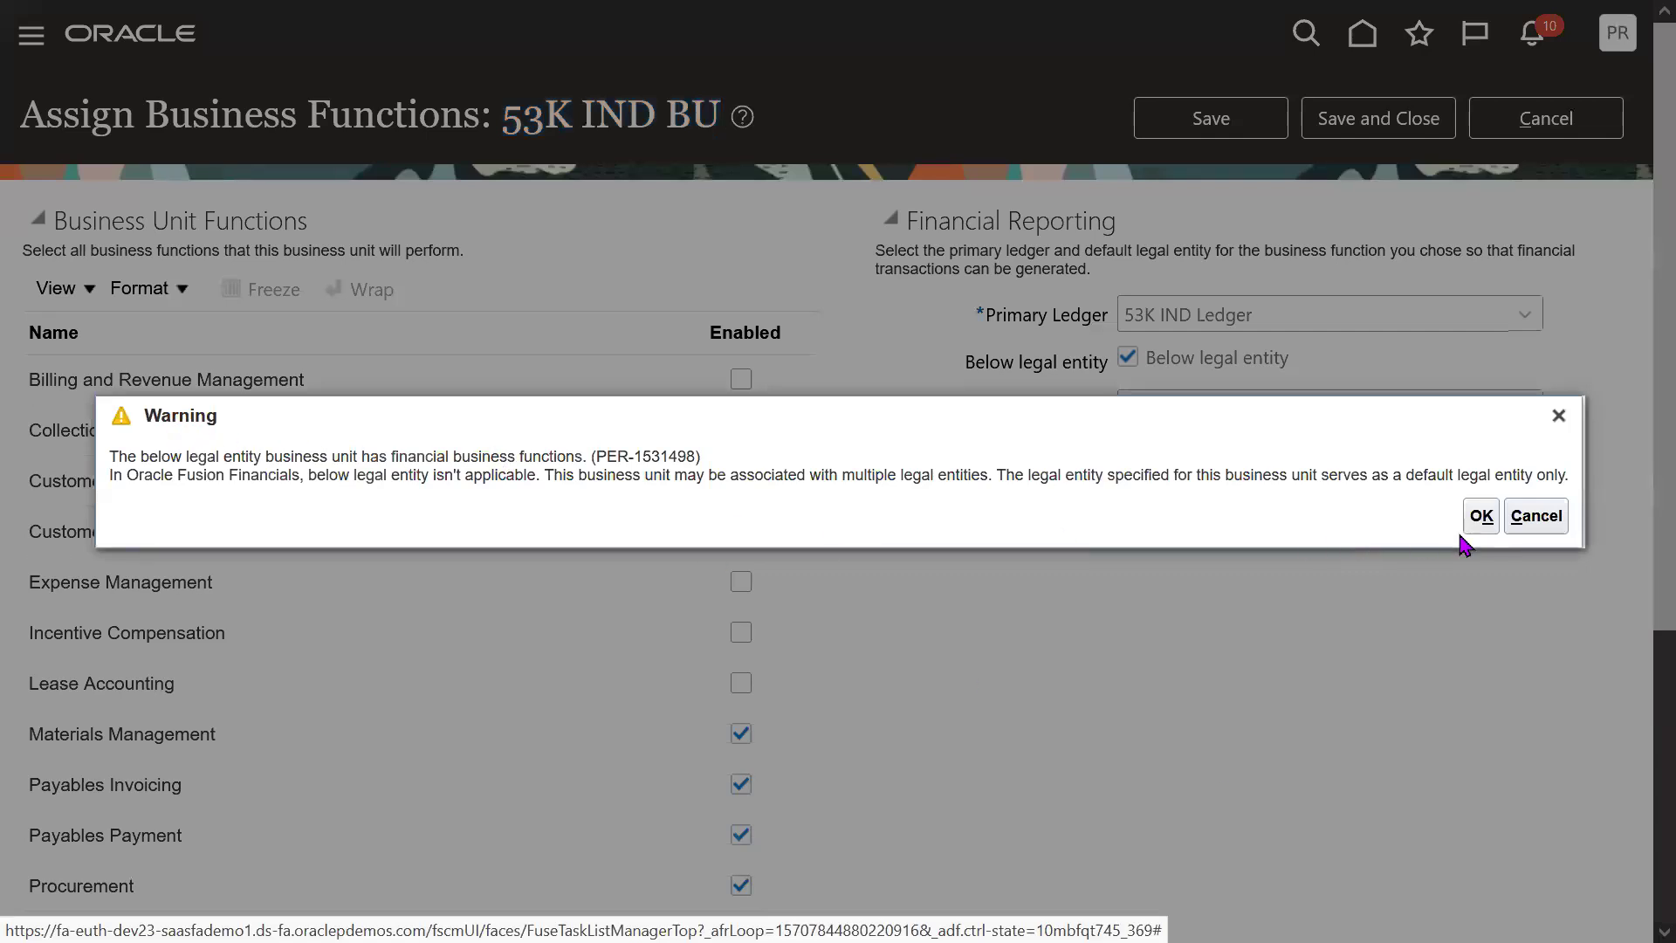
click(1482, 518)
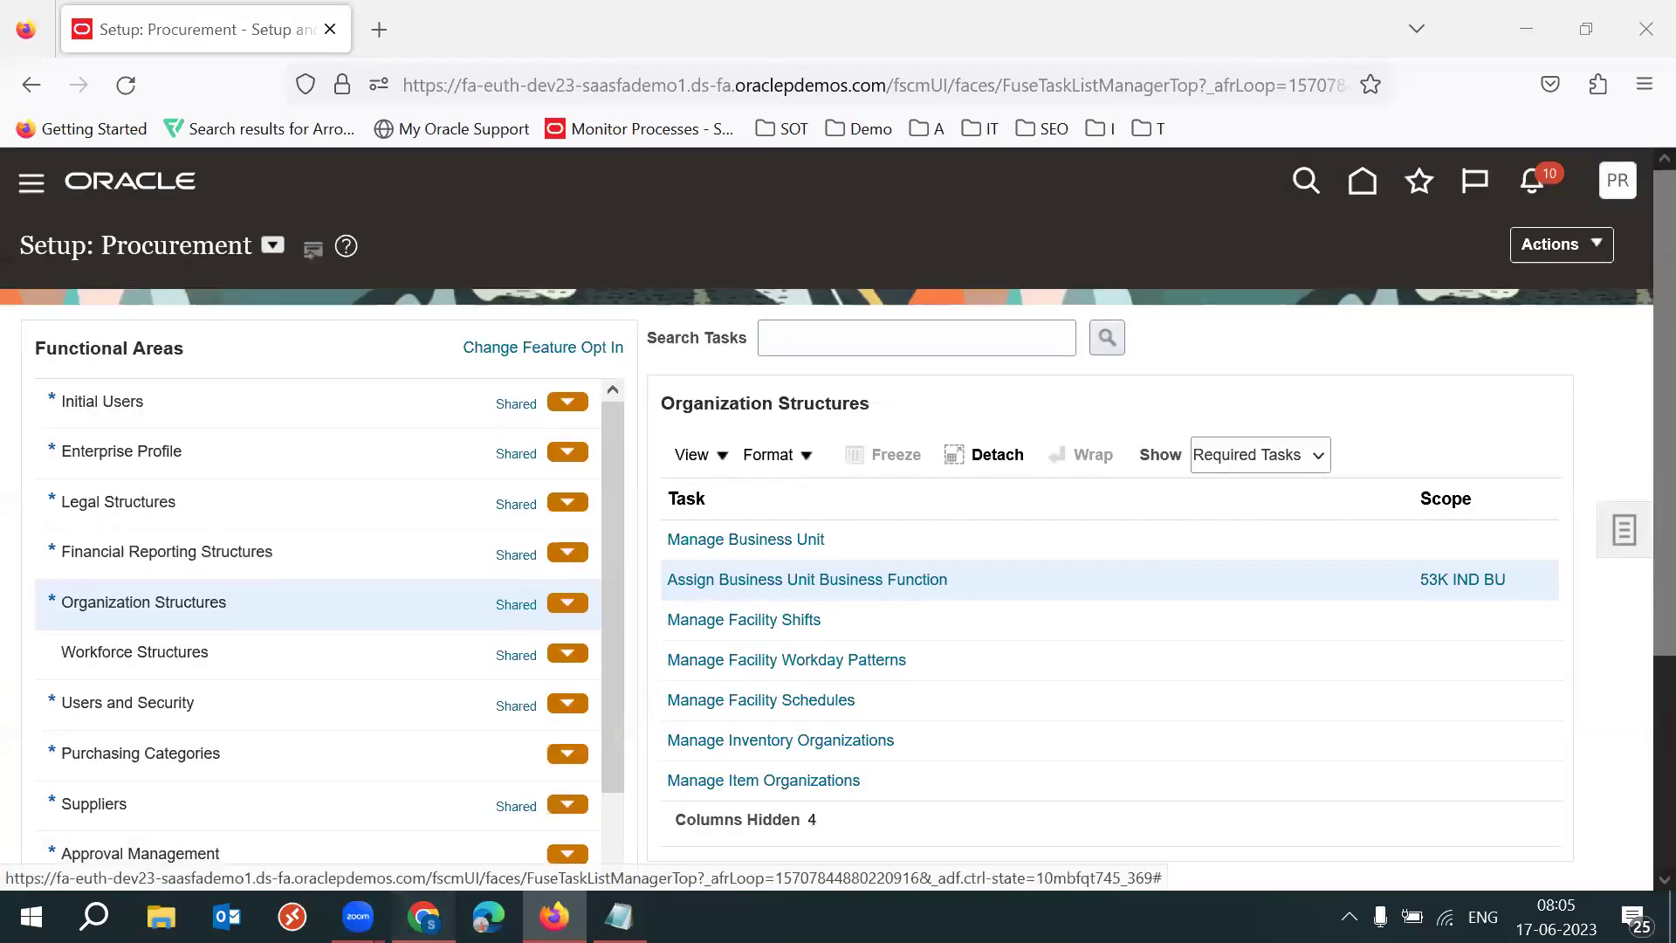
- Switch to the 2023 SCM Setups Sheet in Chrome and review the business function, set assignment and service provider tasks, rows 20 to 22
key(alt+Tab)
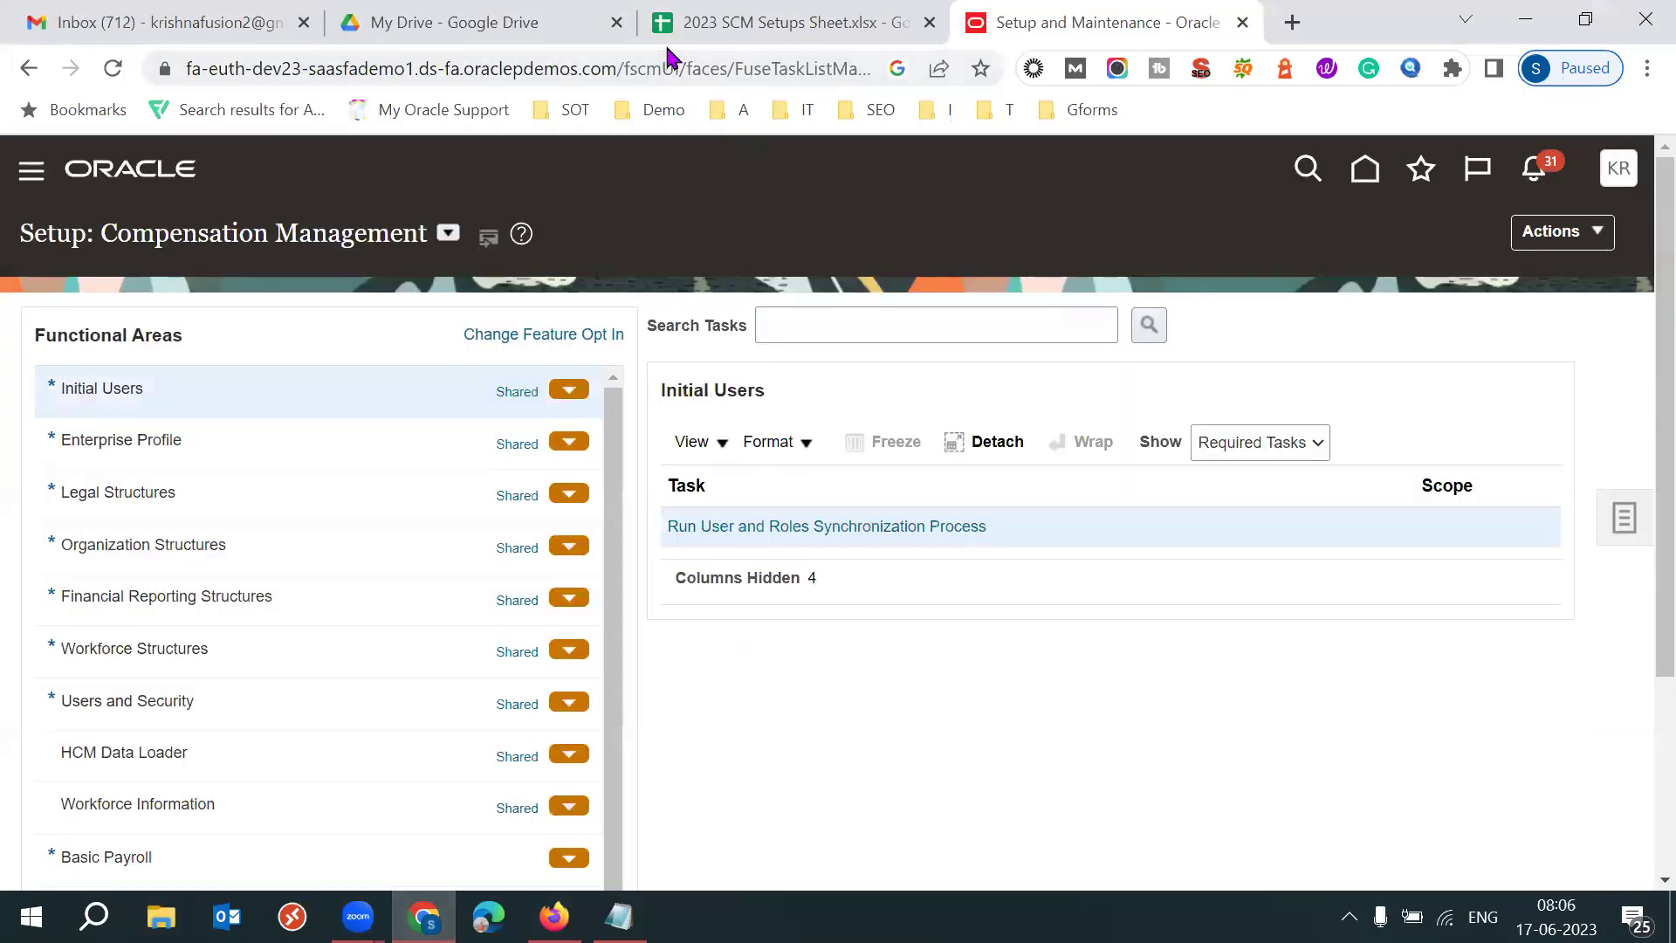
click(693, 37)
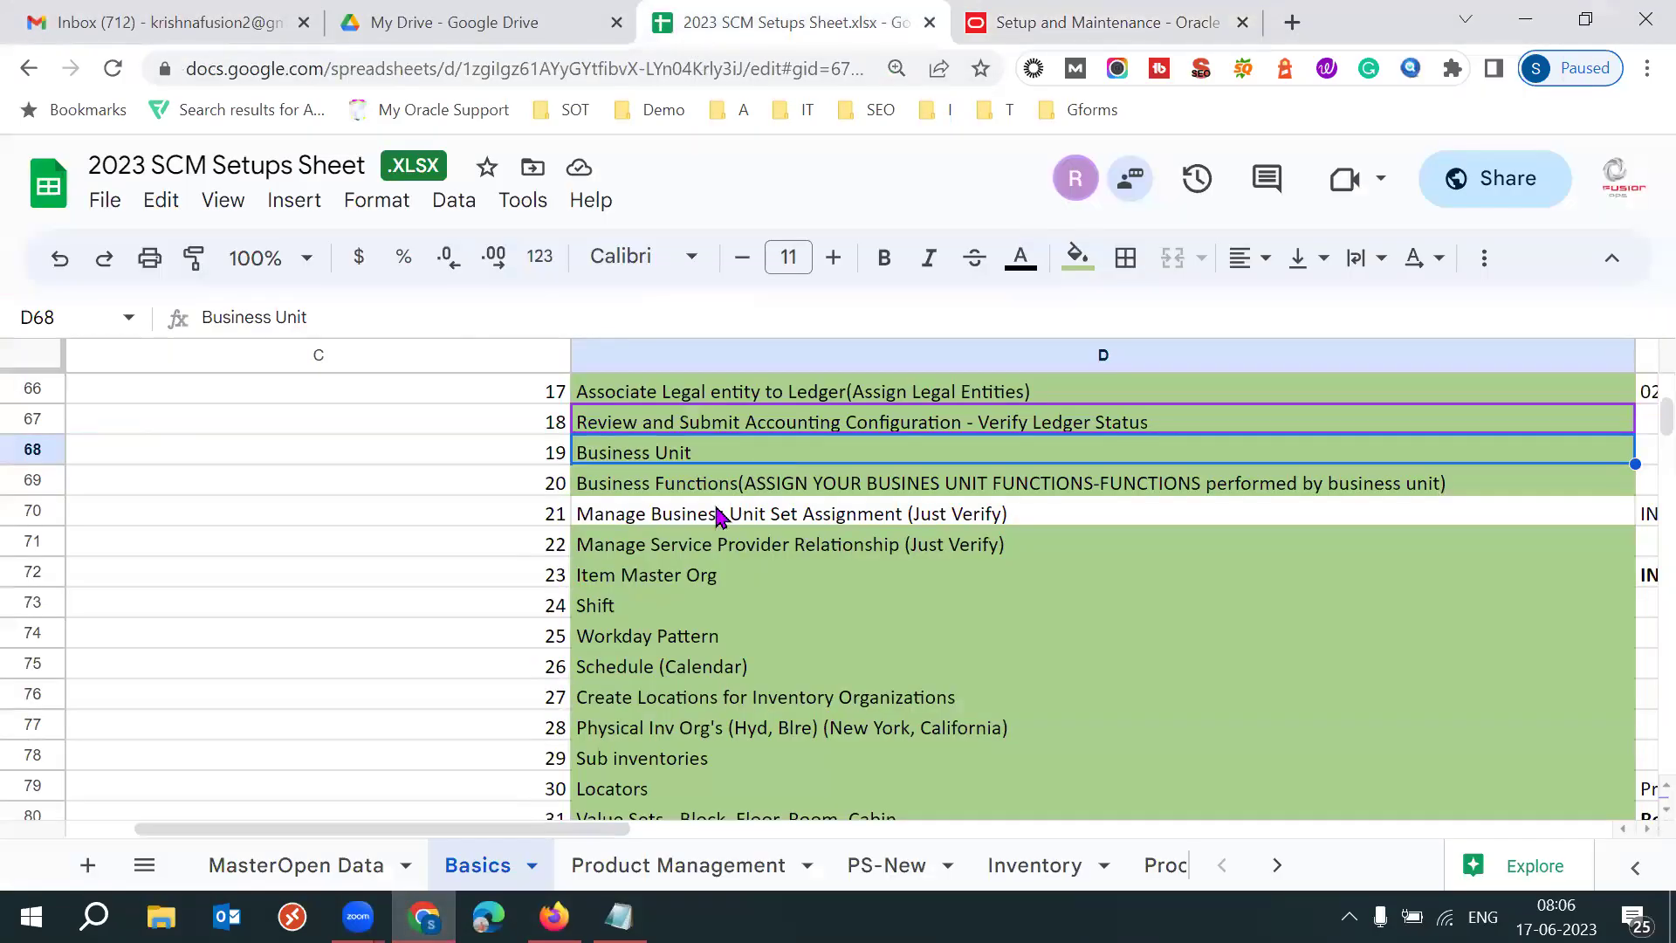
click(539, 489)
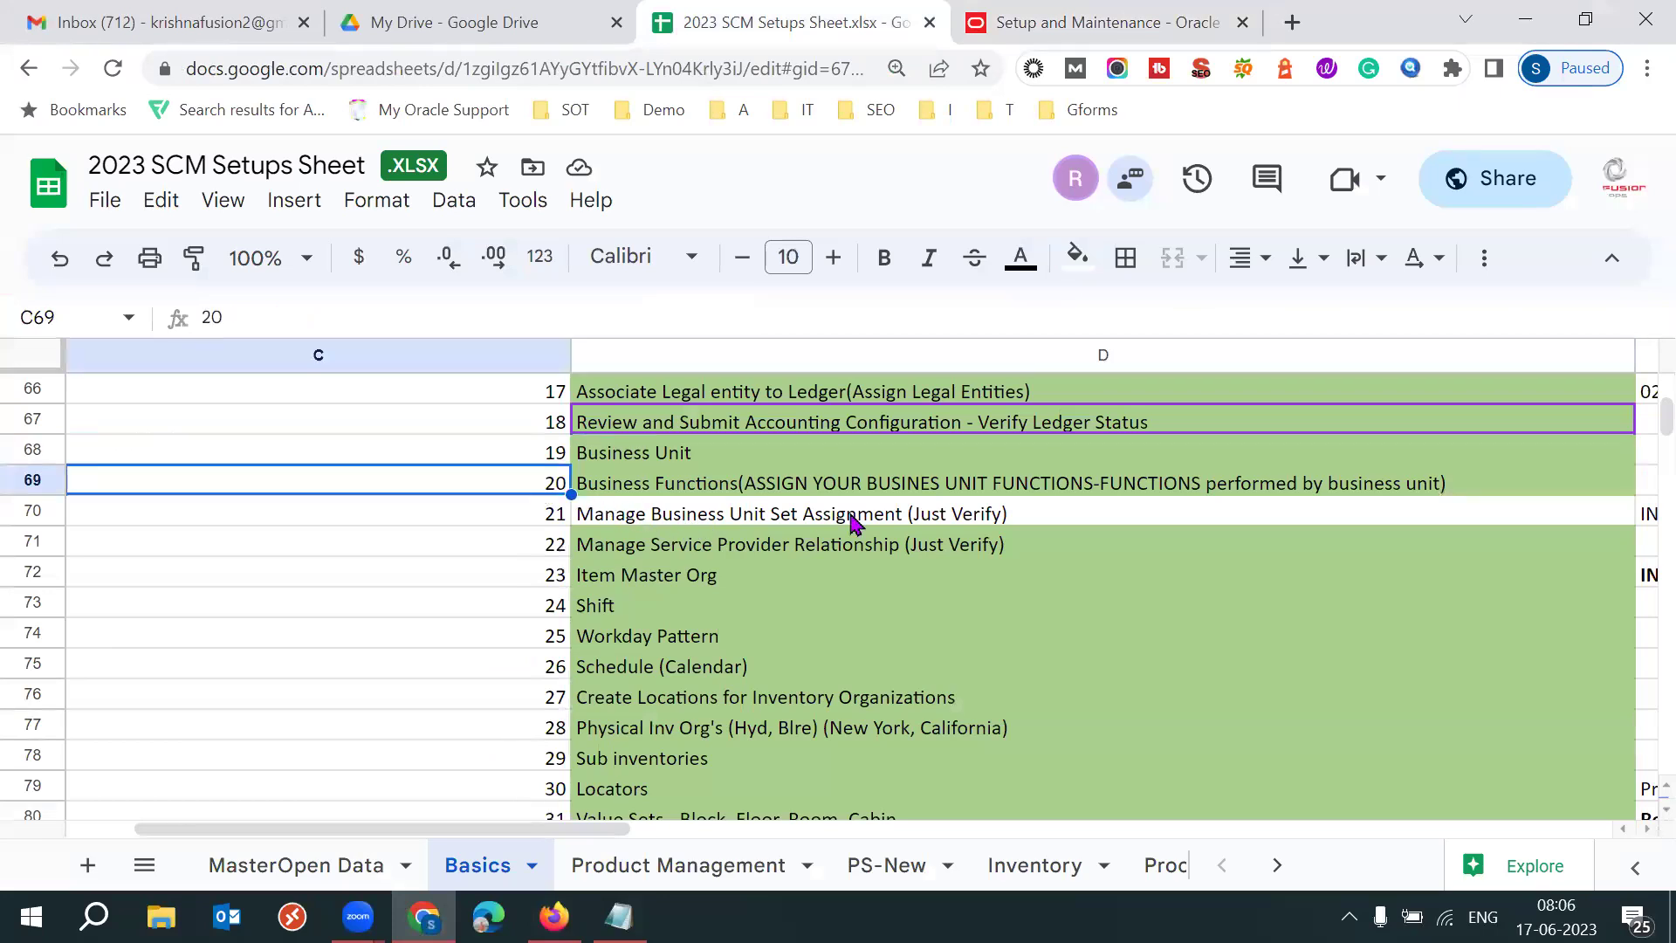
click(541, 521)
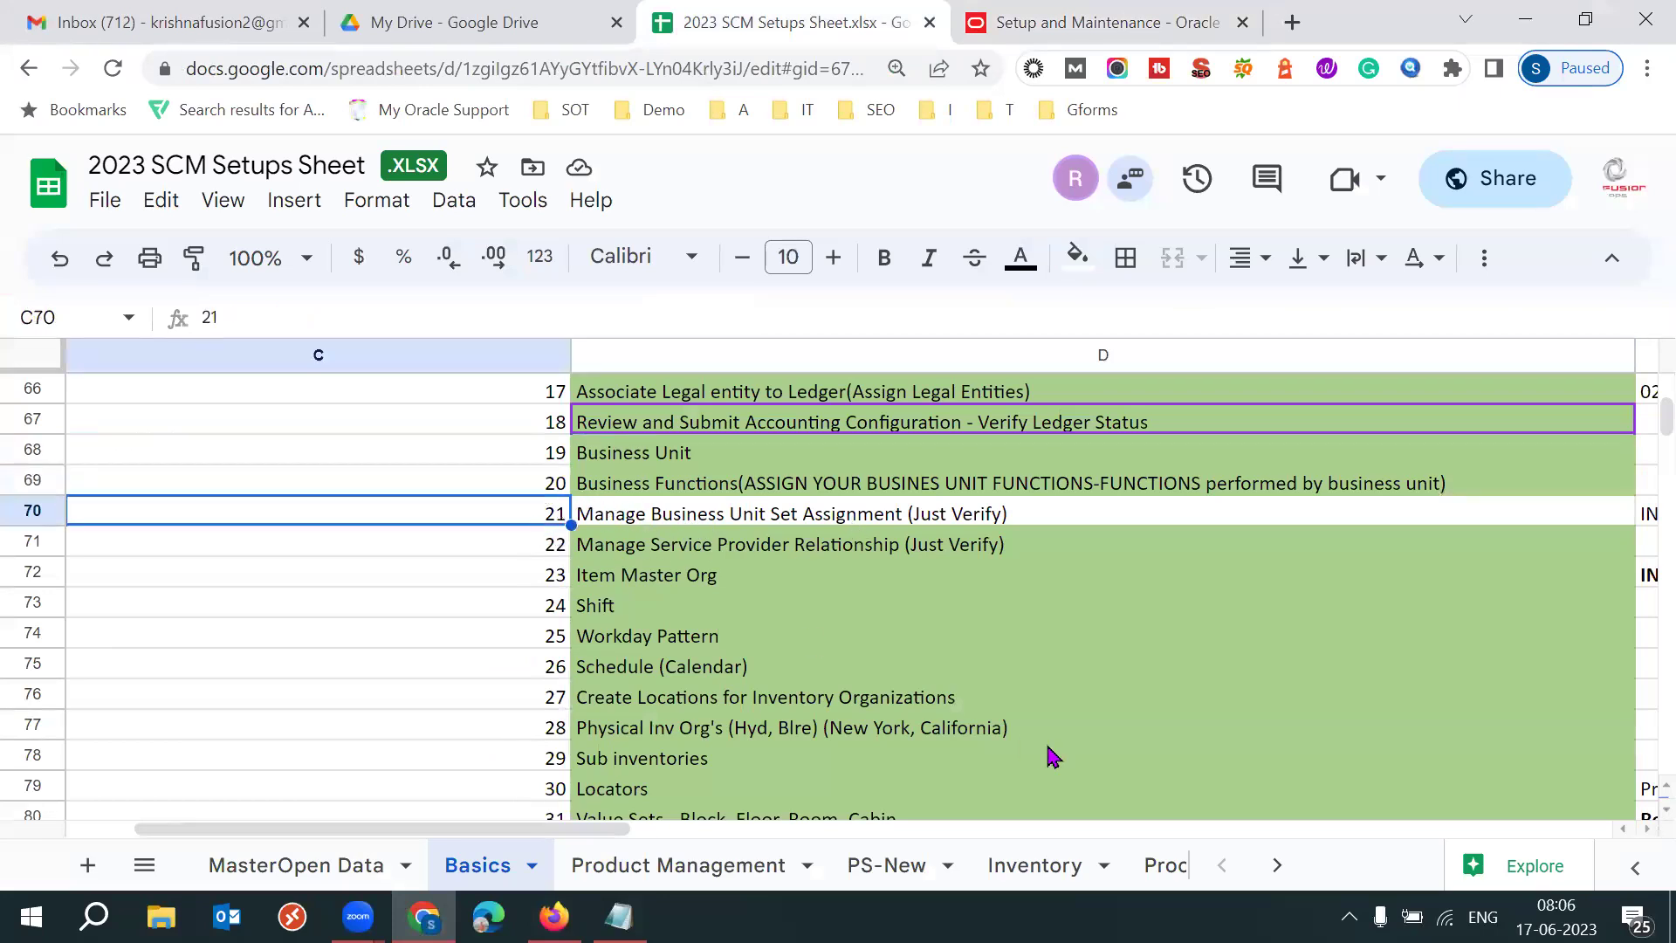
key(shift+Down)
key(shift+Right)
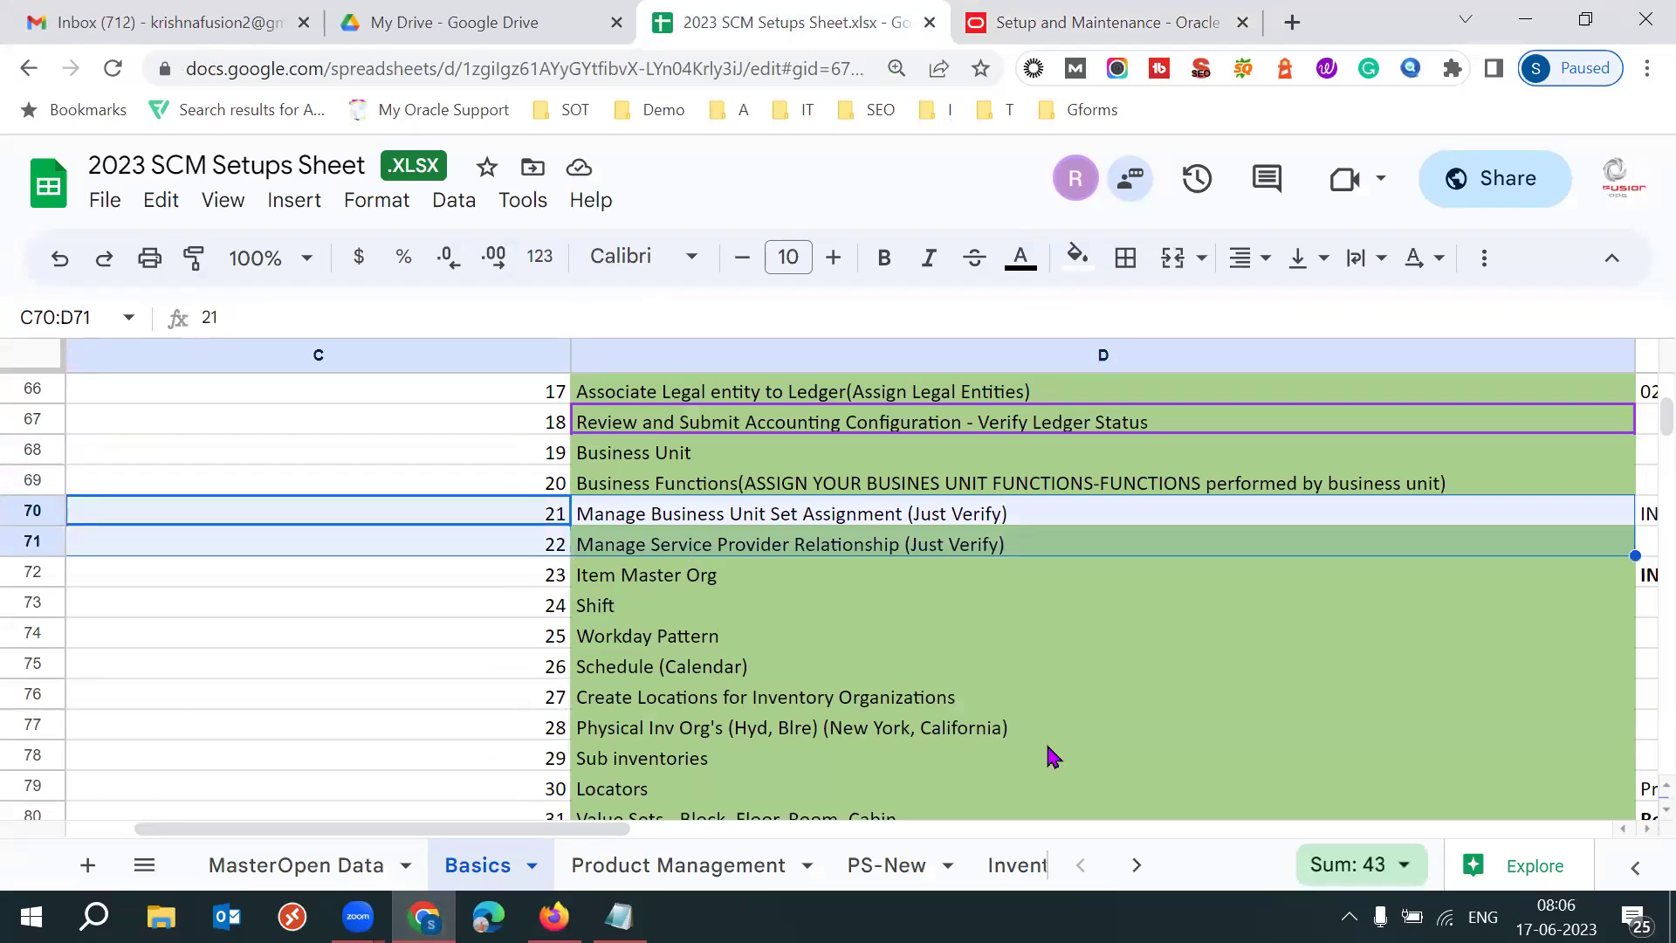
click(554, 517)
click(674, 524)
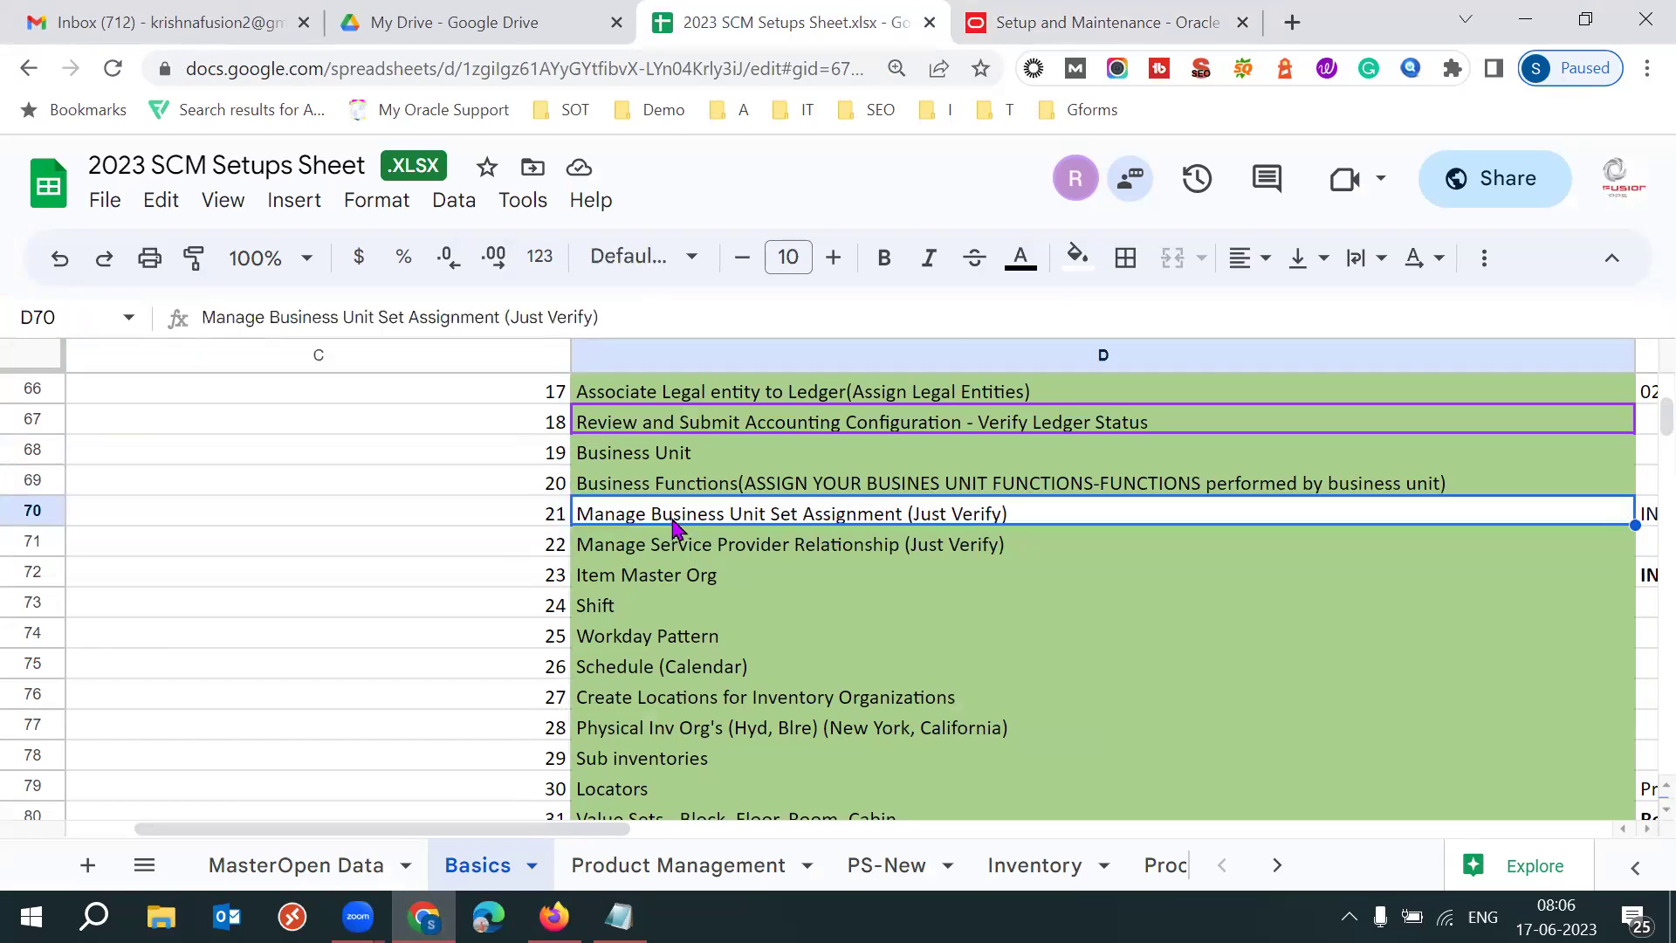
click(553, 517)
click(672, 520)
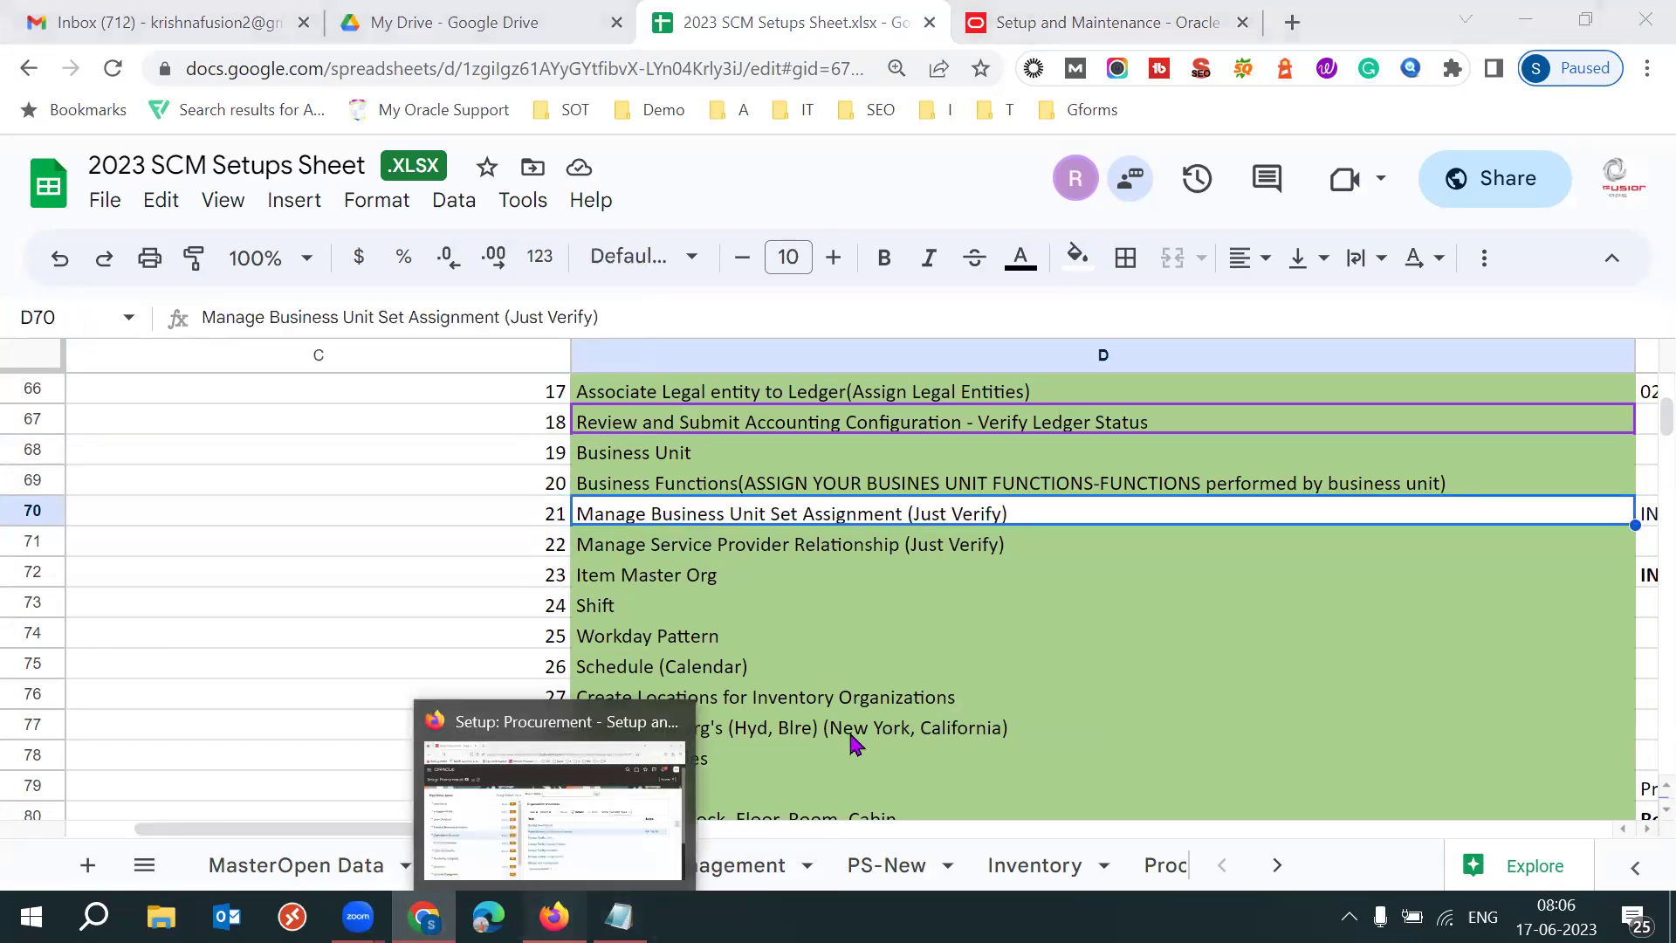
- Return to the Procurement setup in Firefox, show all Organization Structures tasks, and open Manage Business Unit Set Assignment in full-screen view
click(555, 916)
scroll(1637, 528, down, 1)
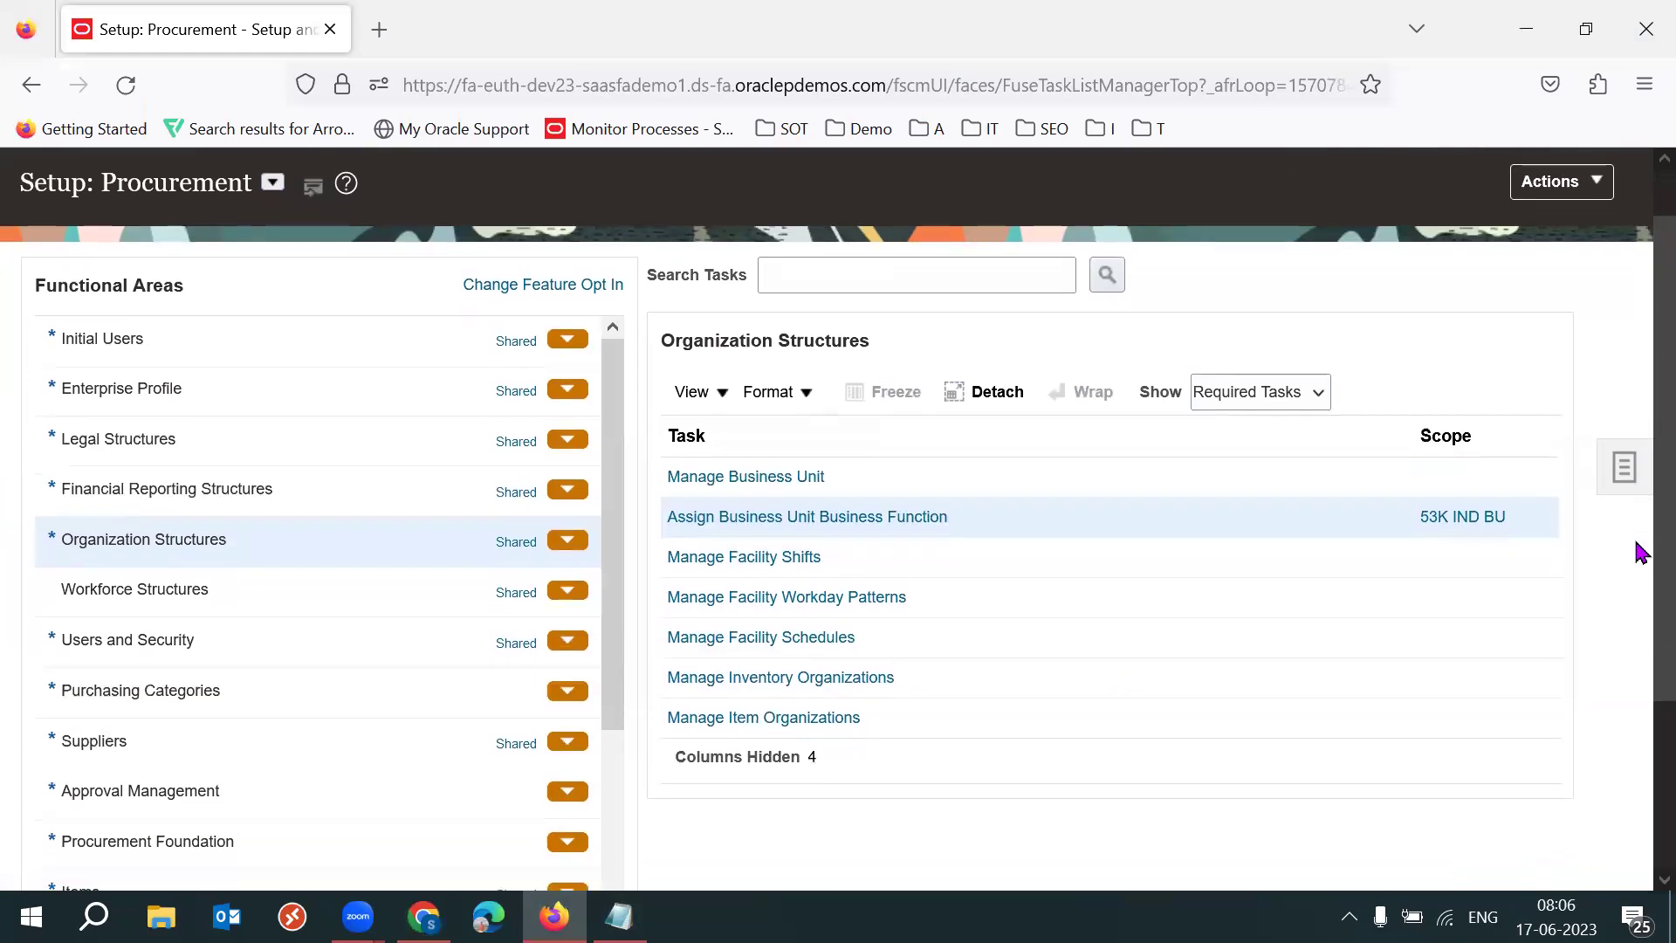
click(1294, 404)
click(1288, 428)
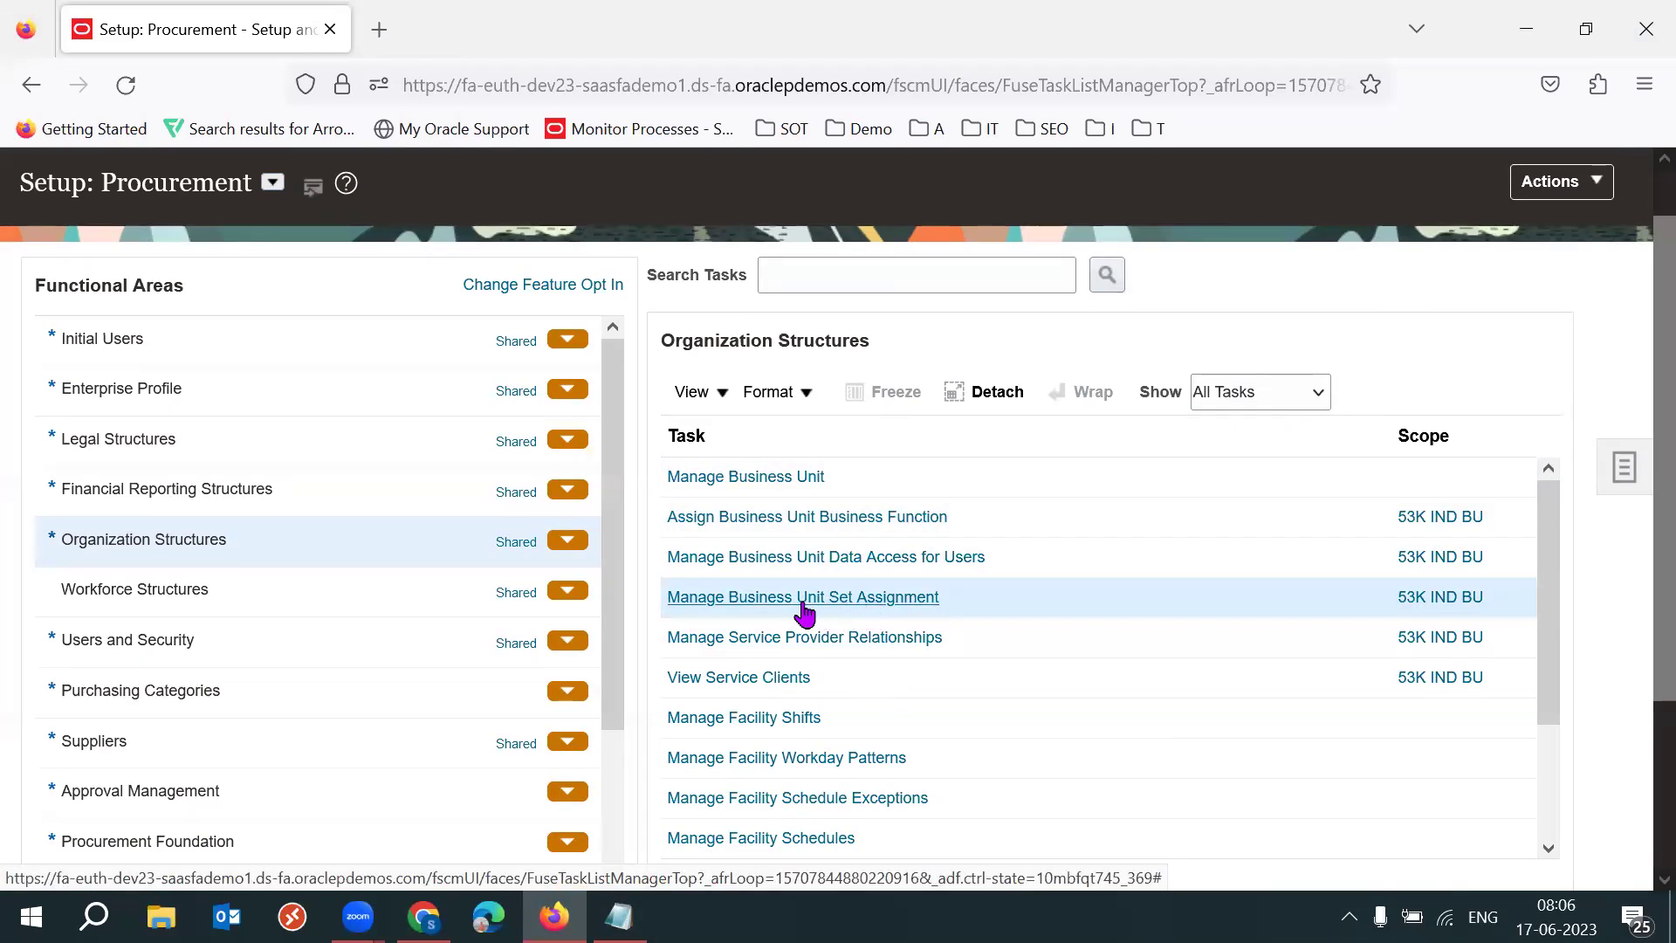
click(852, 598)
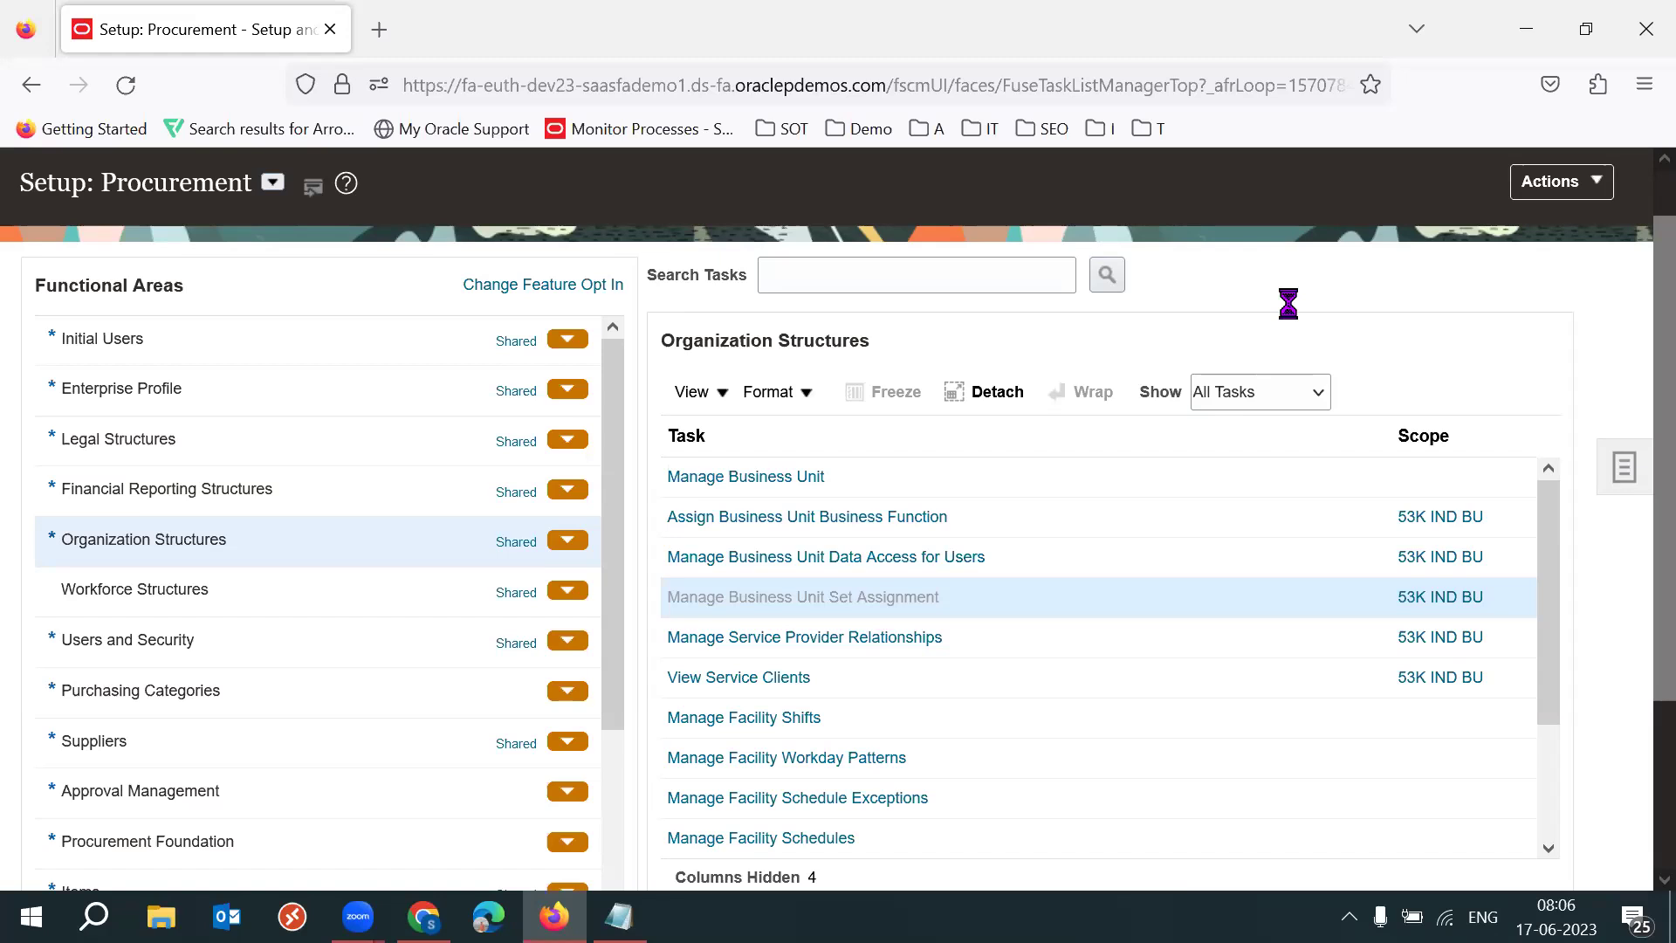
key(F11)
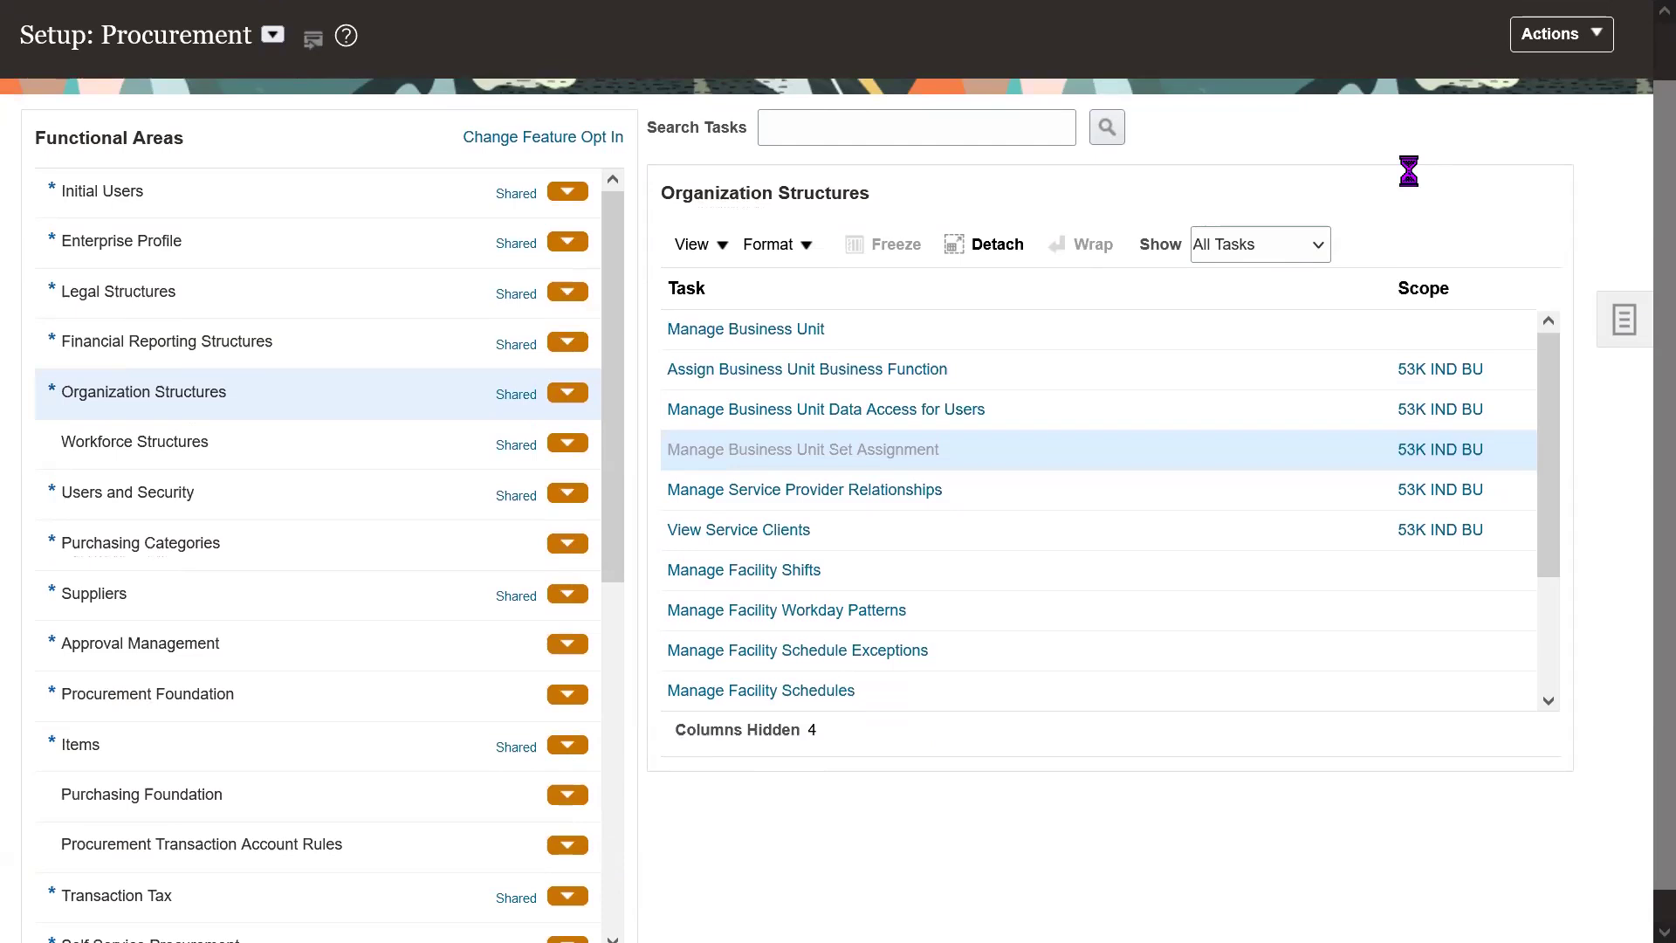
- Switch to the 53 batch notes in Notepad and add a dash-underlined 17JUNE heading with an indented 53K IND RDS line
key(alt+Tab)
key(alt+Tab)
key(alt+Tab)
key(Return)
text(17JUNE)
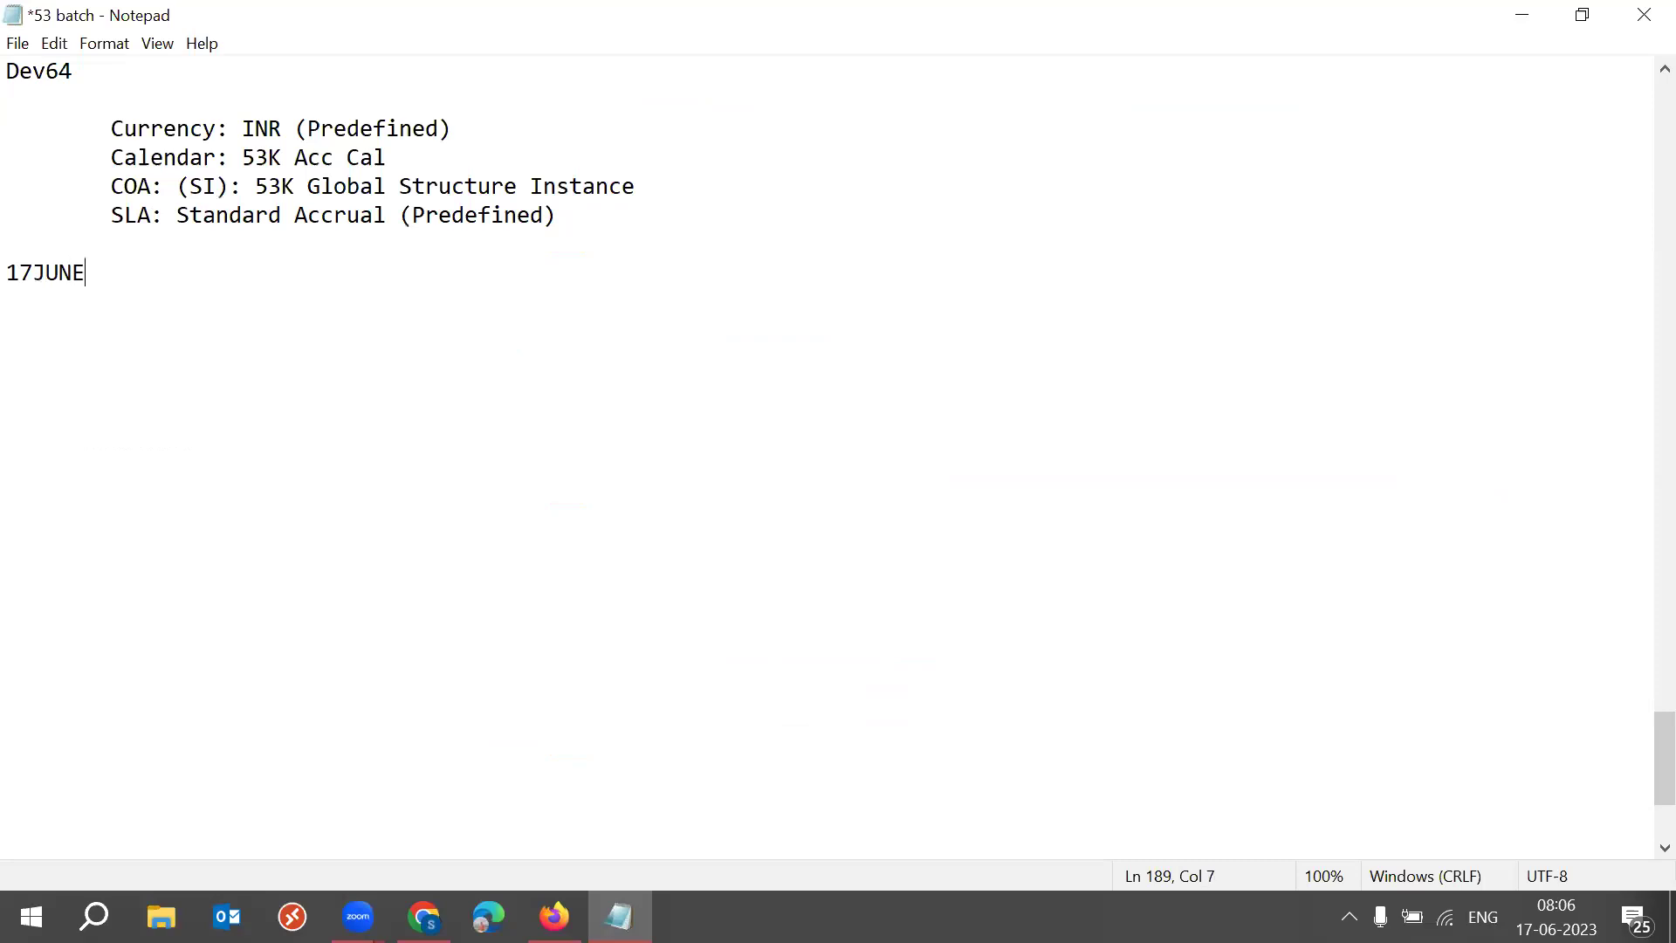
key(Return)
text(------)
key(Return)
key(Return)
key(Tab)
text(53K IND RDS)
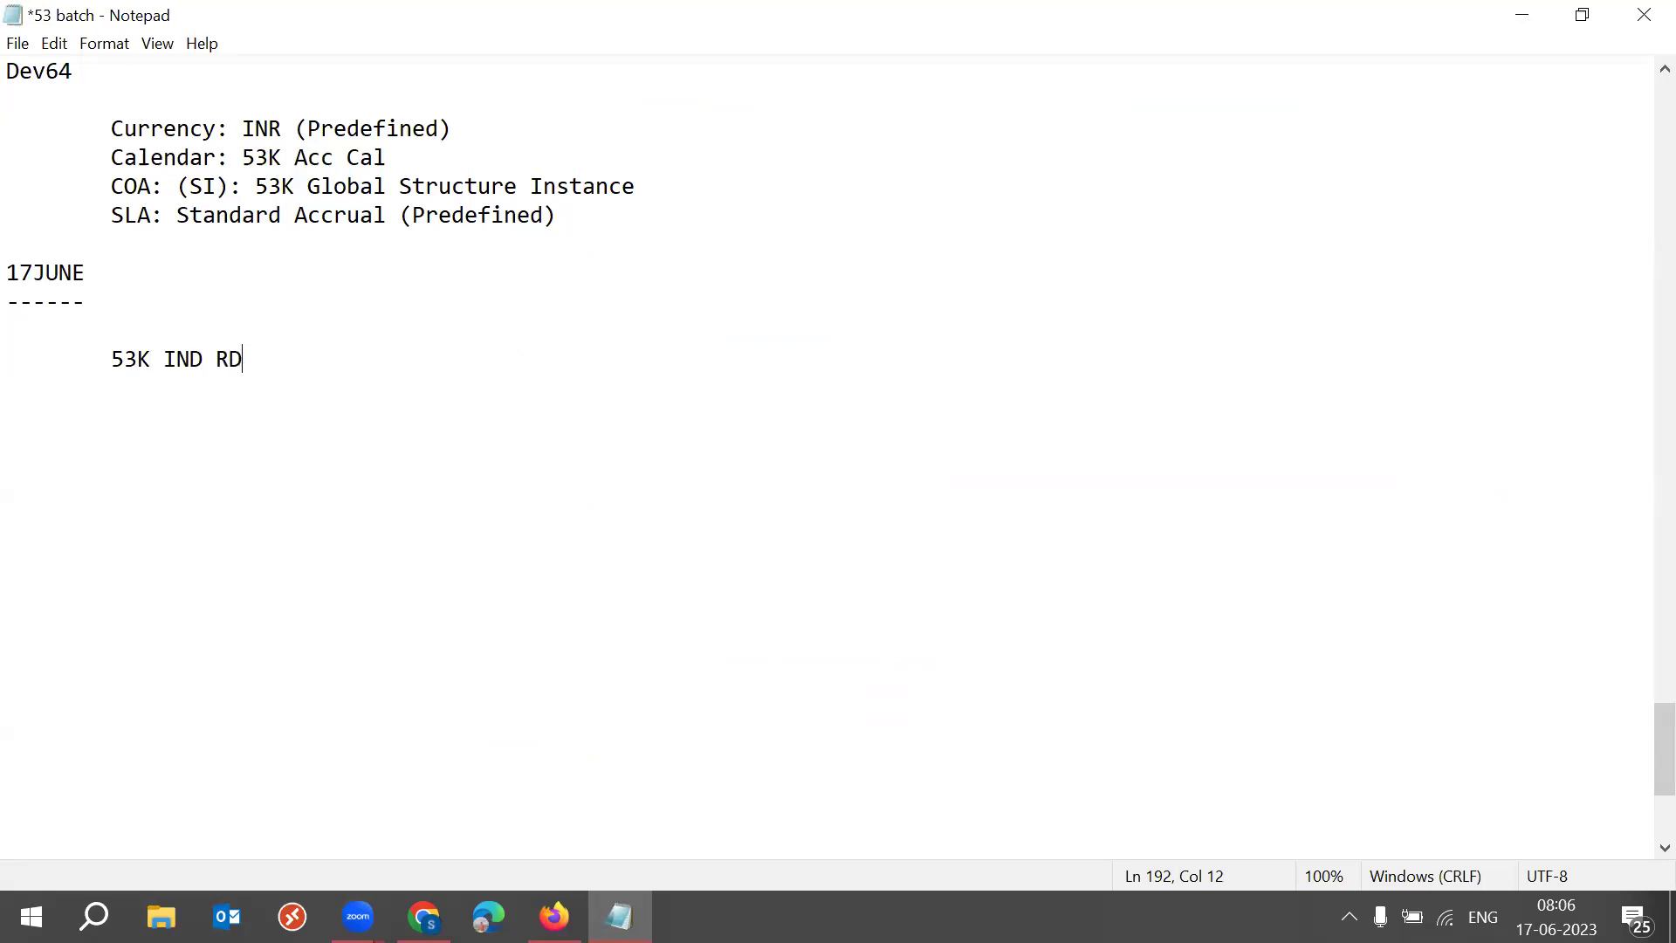
- Add a "Payment Terms:" heading below the 53K IND RDS line, with an indented "10 NET" entry
key(Return)
key(Return)
text(Payment Terms:)
key(Return)
key(Tab)
key(Return)
key(Tab)
key(Tab)
key(BackSpace)
text(10 NET)
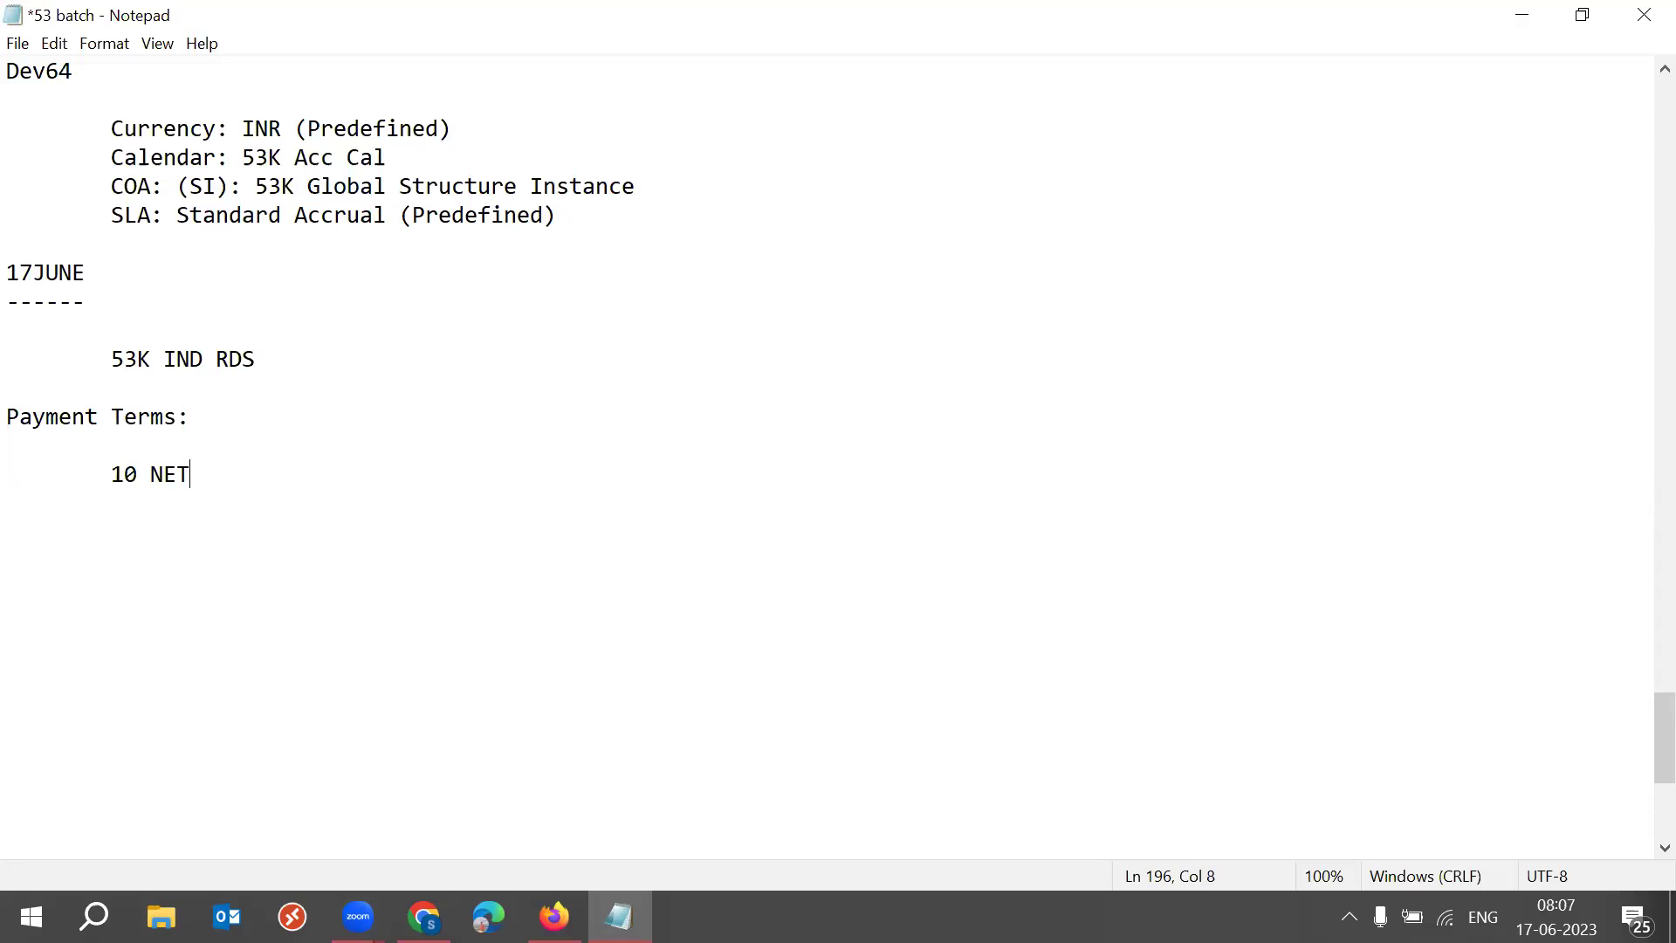
- Copy 53K IND RDS and append it after "10 NET:" on the payment terms line
drag(96, 470, 210, 470)
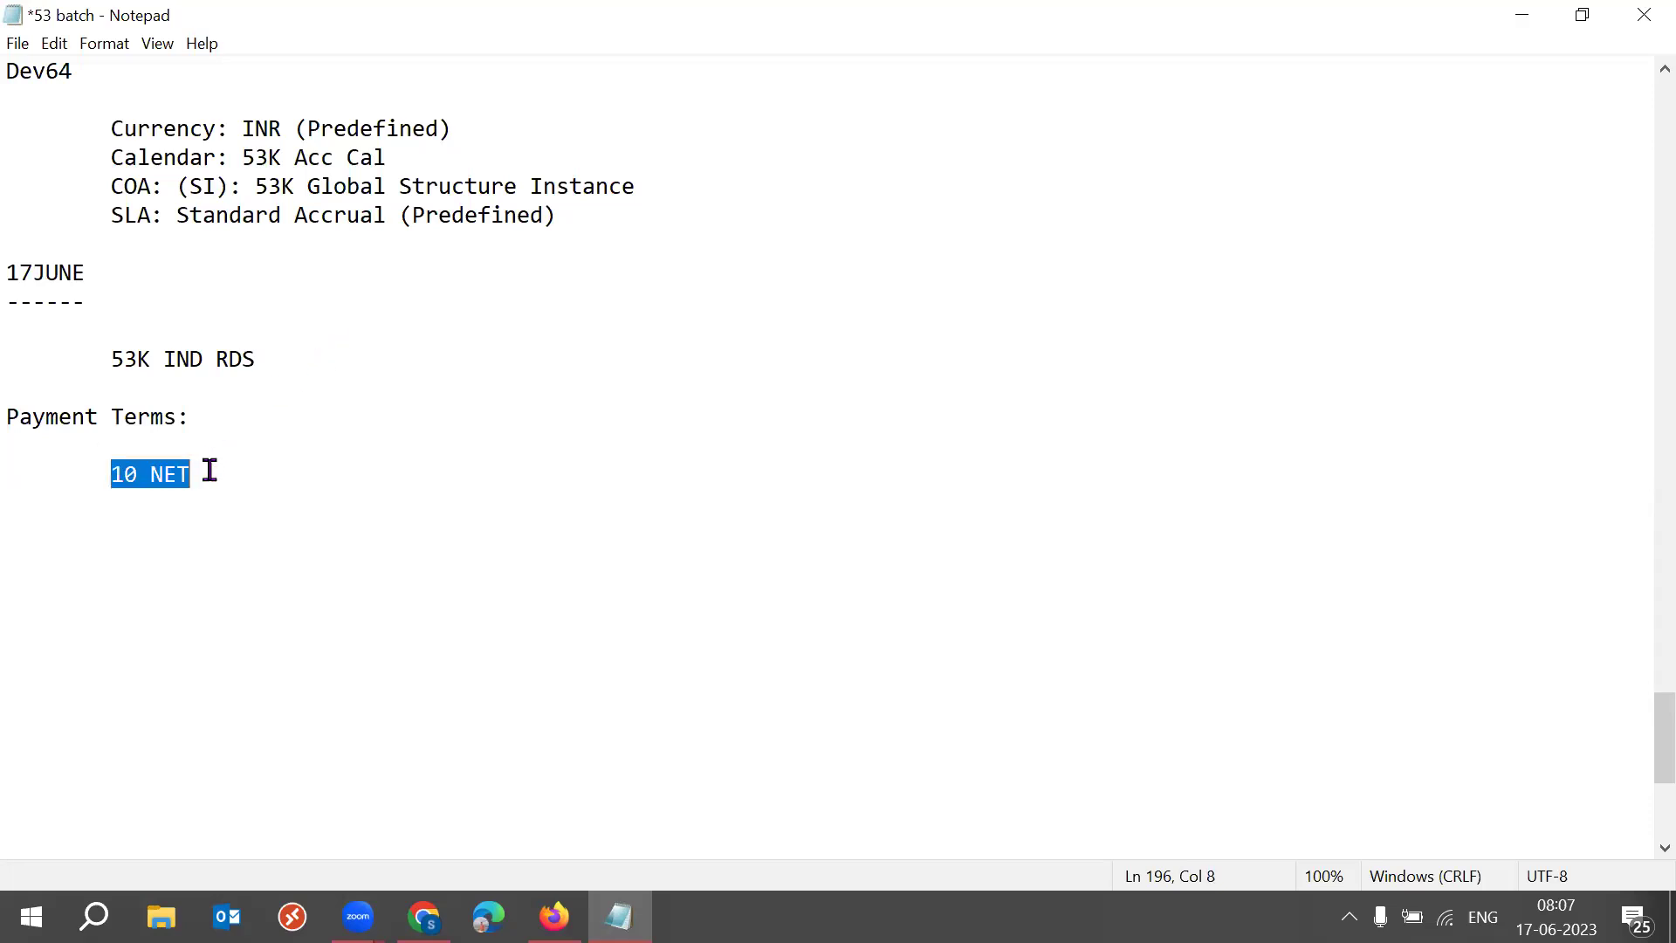
drag(260, 359, 105, 359)
key(ctrl+c)
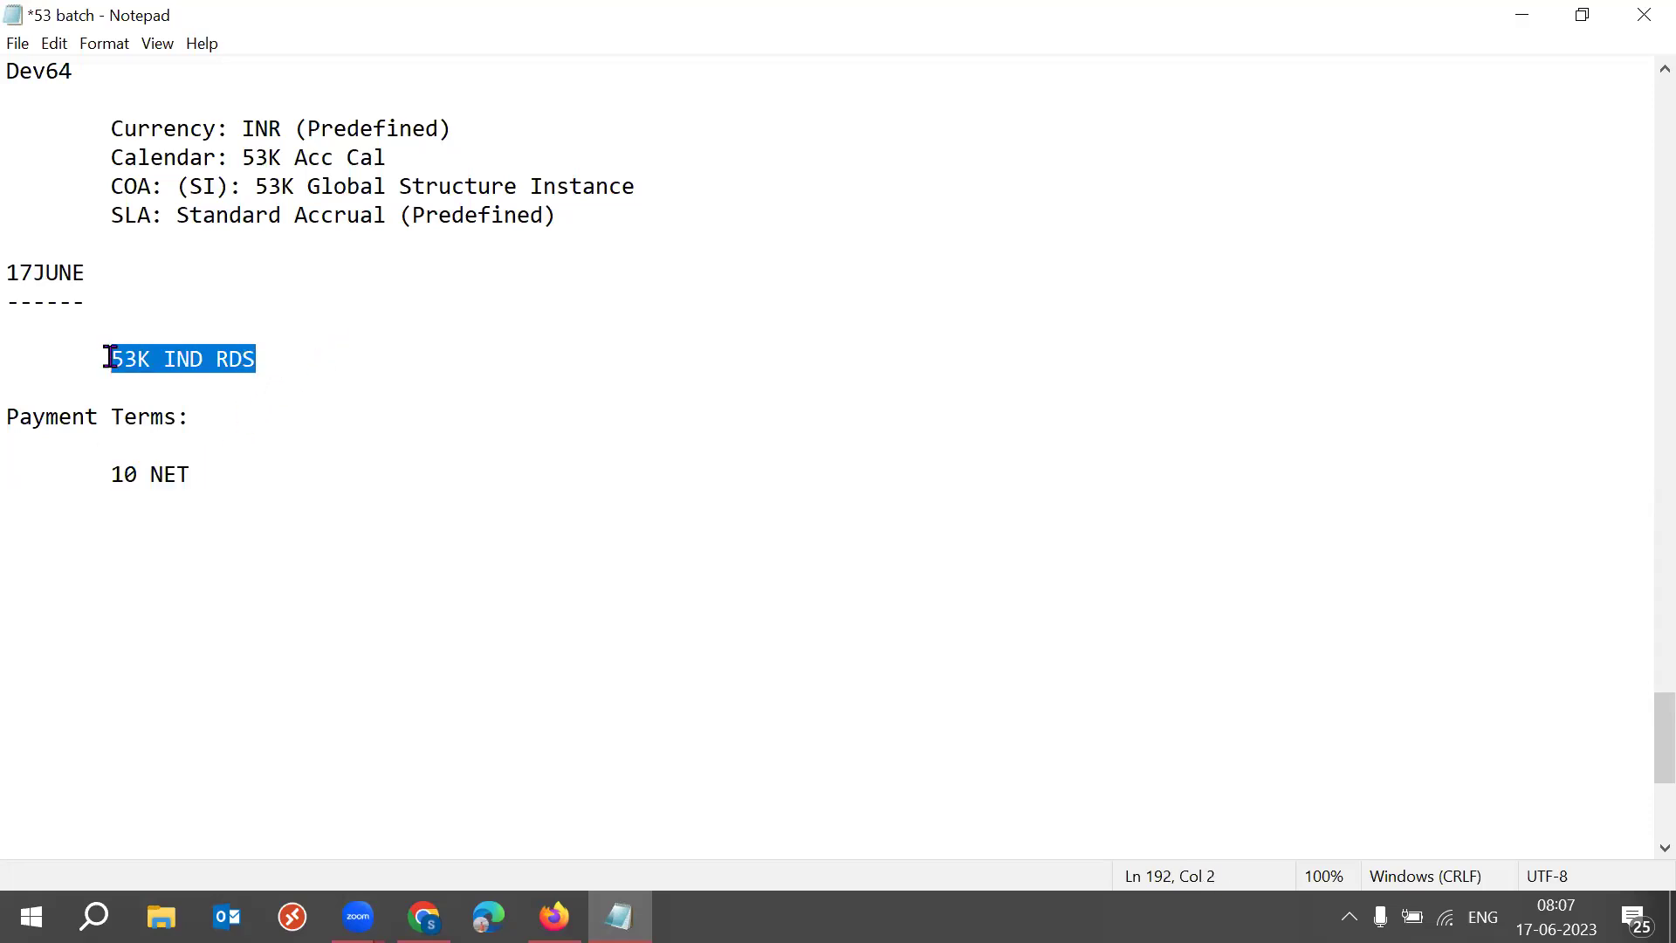
click(248, 482)
key(Return)
key(Tab)
key(Tab)
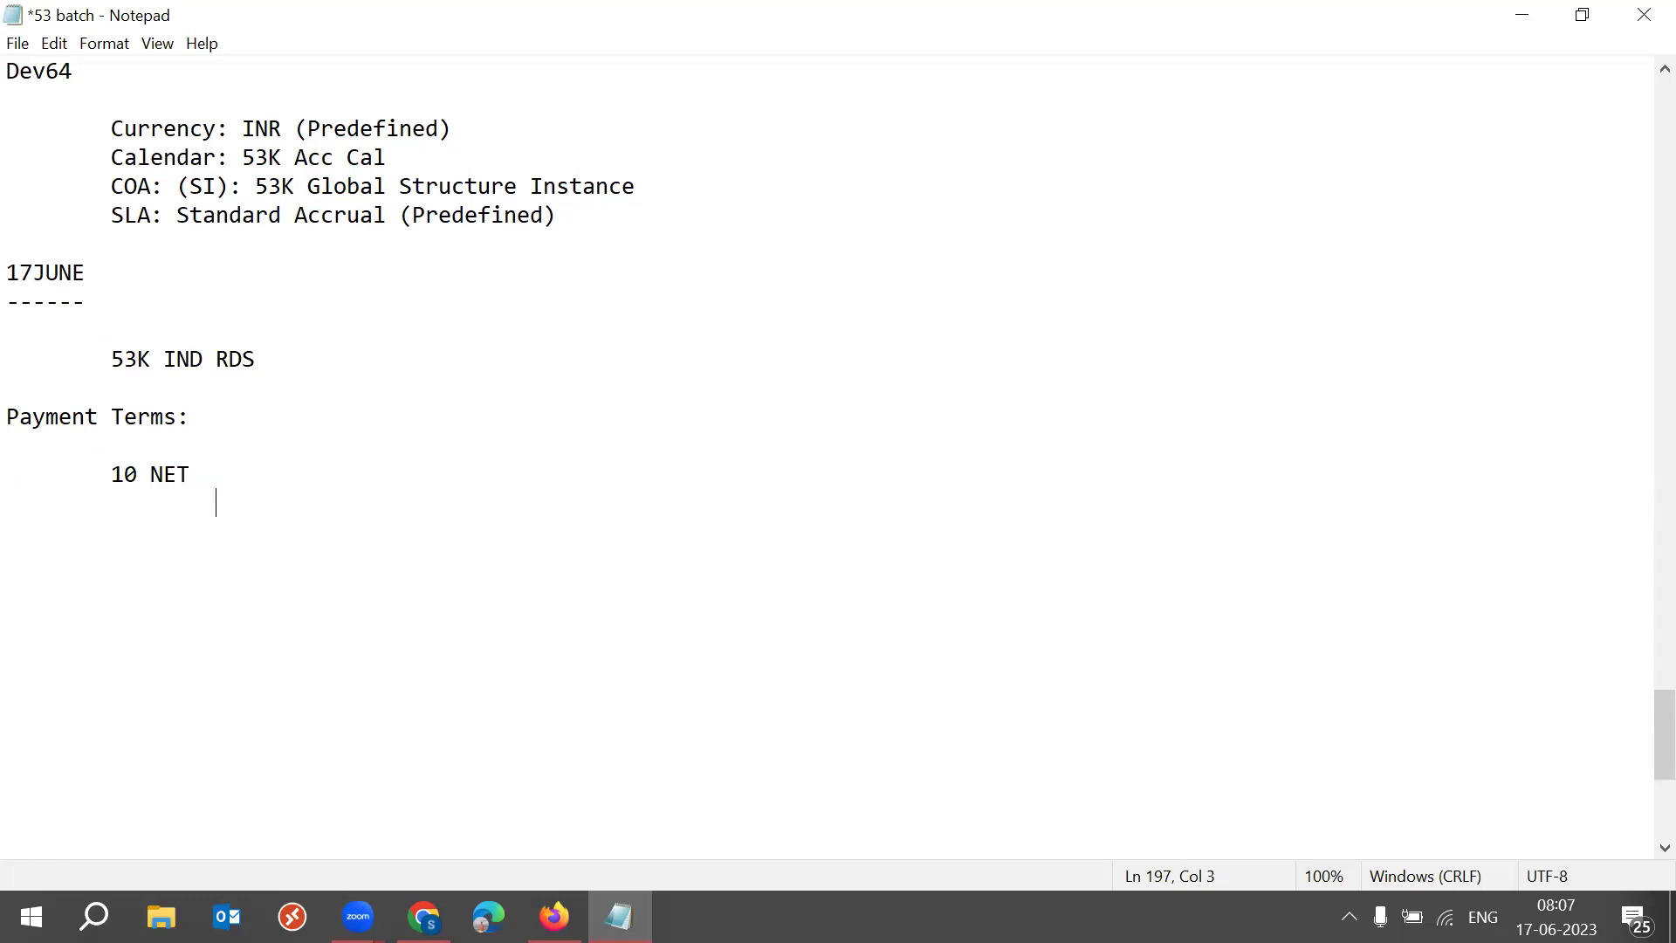
key(Return)
click(202, 472)
text(:)
key(Tab)
key(Tab)
key(ctrl+v)
click(315, 474)
key(BackSpace)
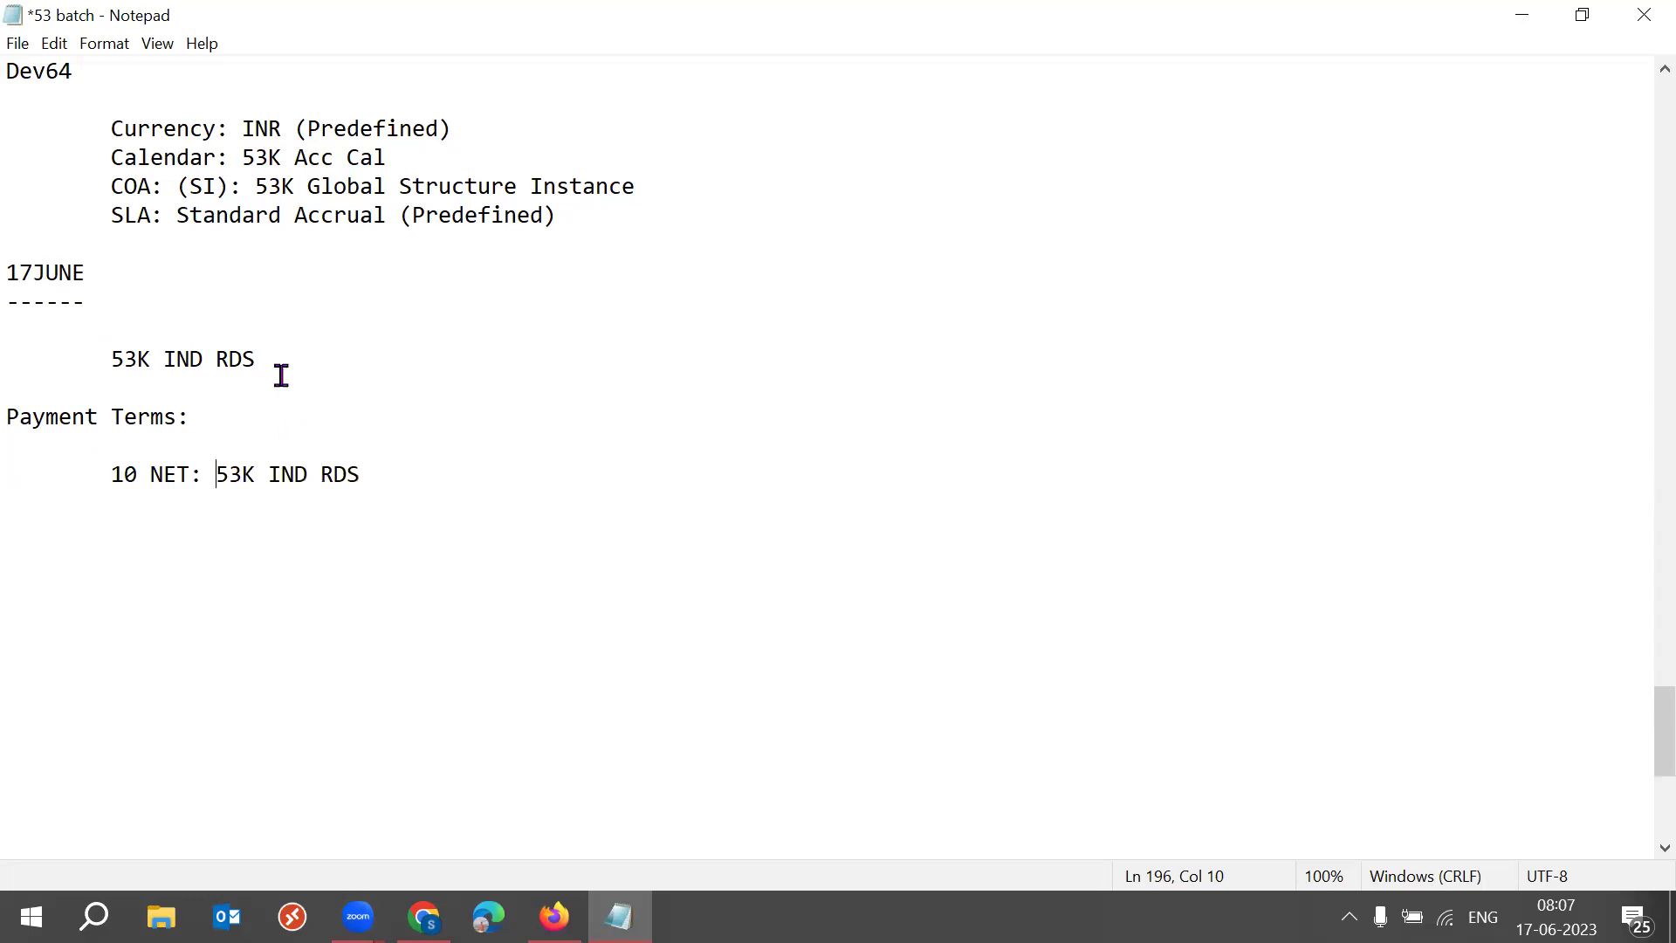
- Insert 53K IND BU under the 17JUNE heading and indent 53K IND RDS one level beneath it
drag(265, 358, 176, 358)
click(73, 302)
text(-)
click(80, 337)
text(53L)
key(BackSpace)
text(L)
key(BackSpace)
text(K IND BU)
click(86, 359)
key(Tab)
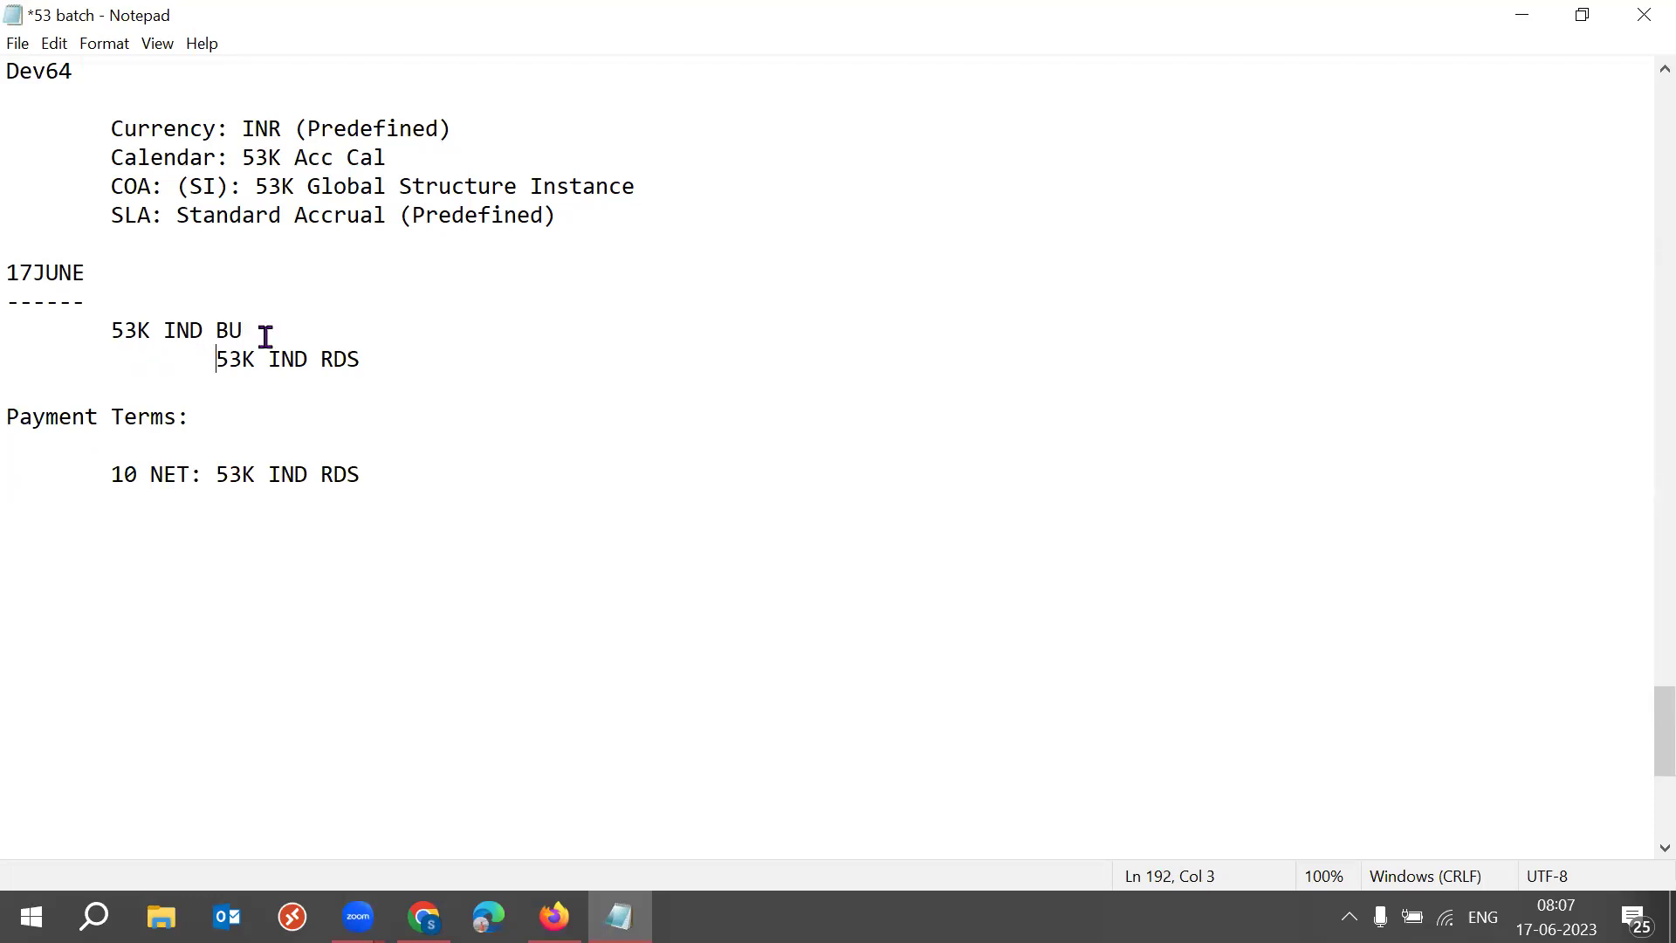
drag(262, 337, 101, 330)
mouse_move(114, 475)
mouse_down()
mouse_move(195, 473)
mouse_move(111, 474)
mouse_up()
- Add a "Jobs:" heading below the payment terms entry
click(419, 475)
key(Return)
key(Return)
text(Jb)
key(BackSpace)
text(obs)
key(Return)
click(135, 533)
text(:)
key(Return)
- List Manager and SR Manager as indented entries under the Jobs heading
key(Return)
key(Tab)
key(BackSpace)
key(BackSpace)
key(Tab)
text(Manager)
key(Return)
key(Tab)
text(SR Mana)
key(BackSpace)
key(BackSpace)
text(anager)
- Add Director and VP as the following entries in the jobs list
key(Return)
key(Tab)
text(D)
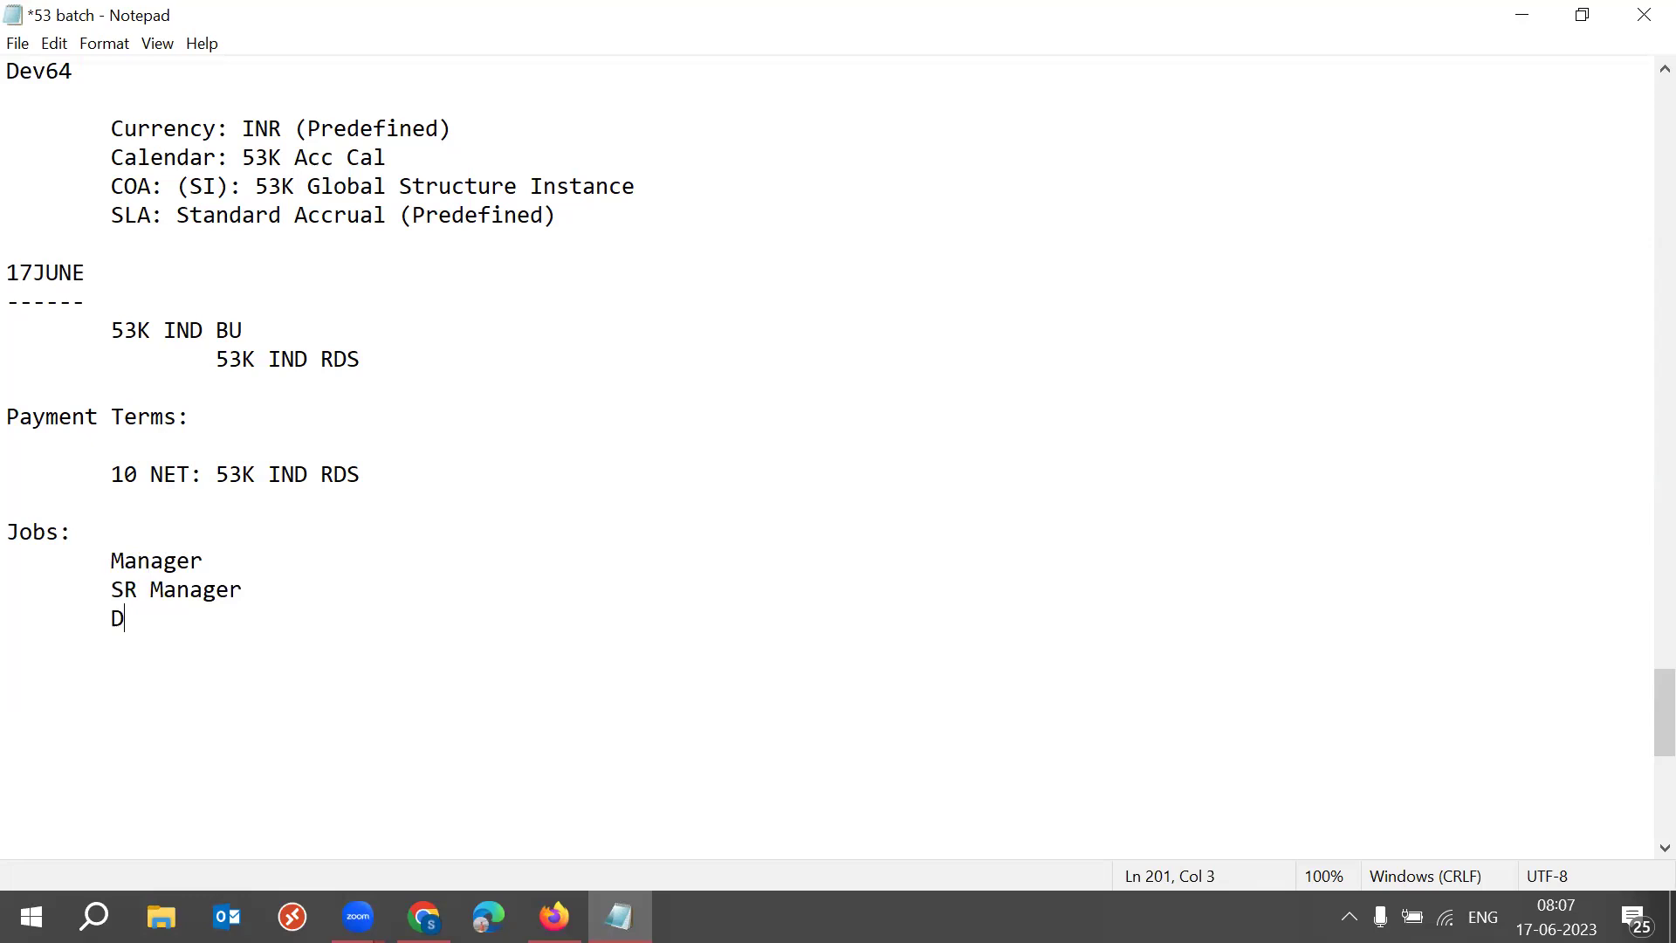
text(irector)
key(Return)
key(Tab)
text(VP)
key(Return)
key(Tab)
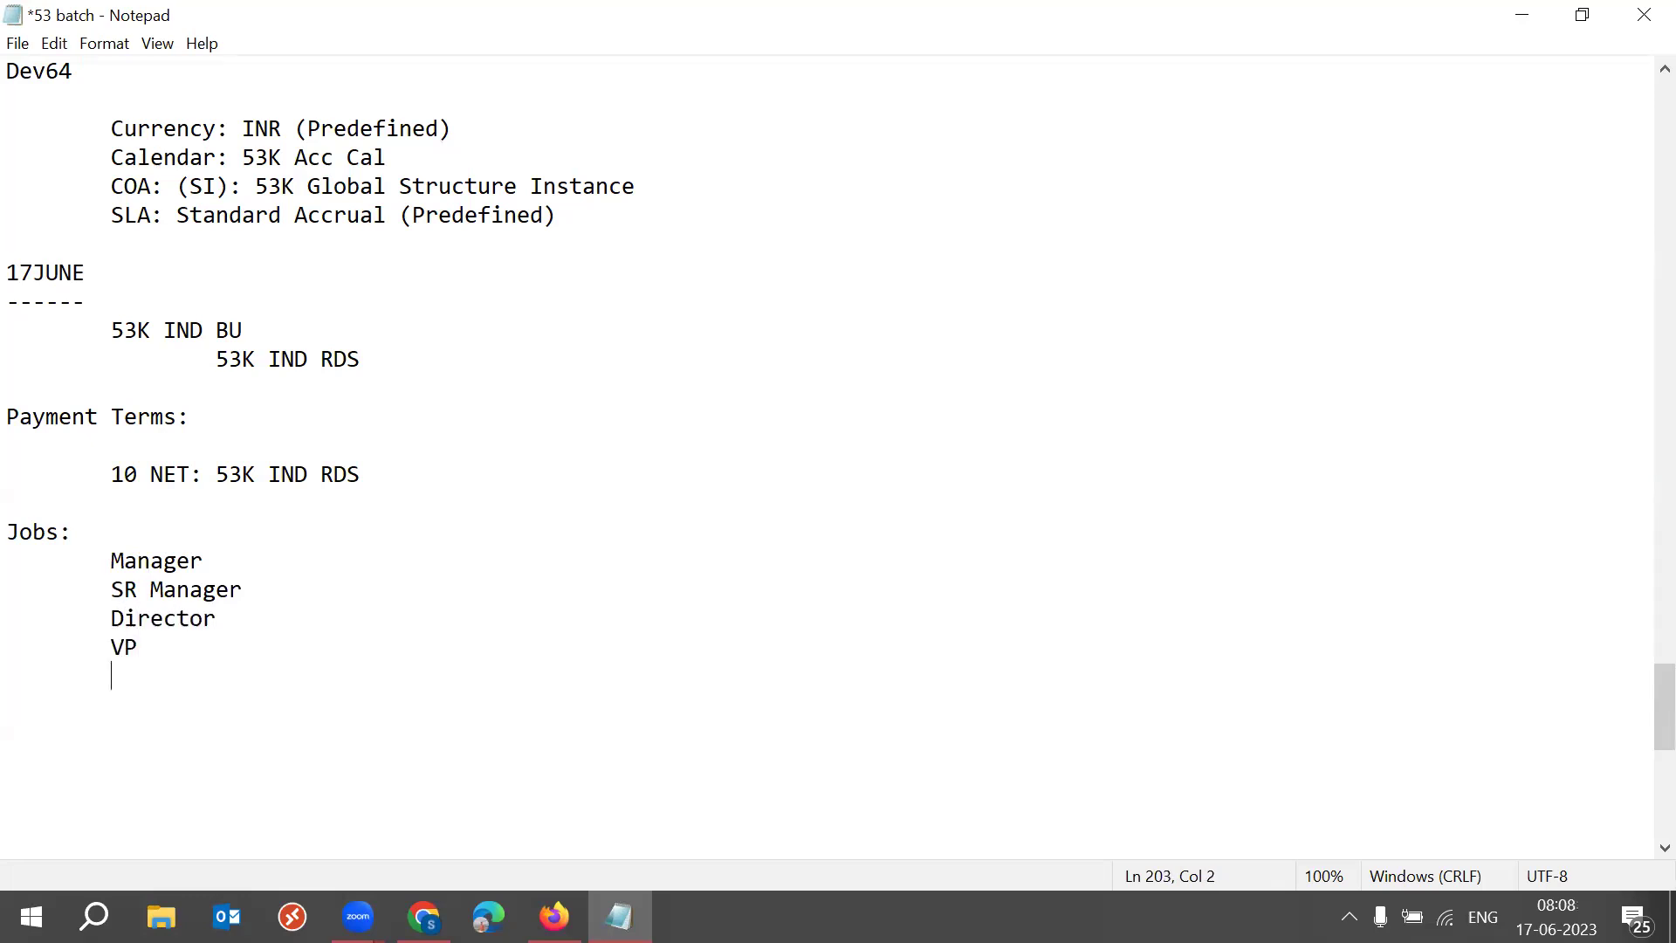
- Complete the jobs list with CTO, CFO and CEO, and save the notes
text(CTO)
key(Return)
key(Tab)
text(CFO)
key(Return)
key(Tab)
text(CEO)
drag(98, 559, 257, 730)
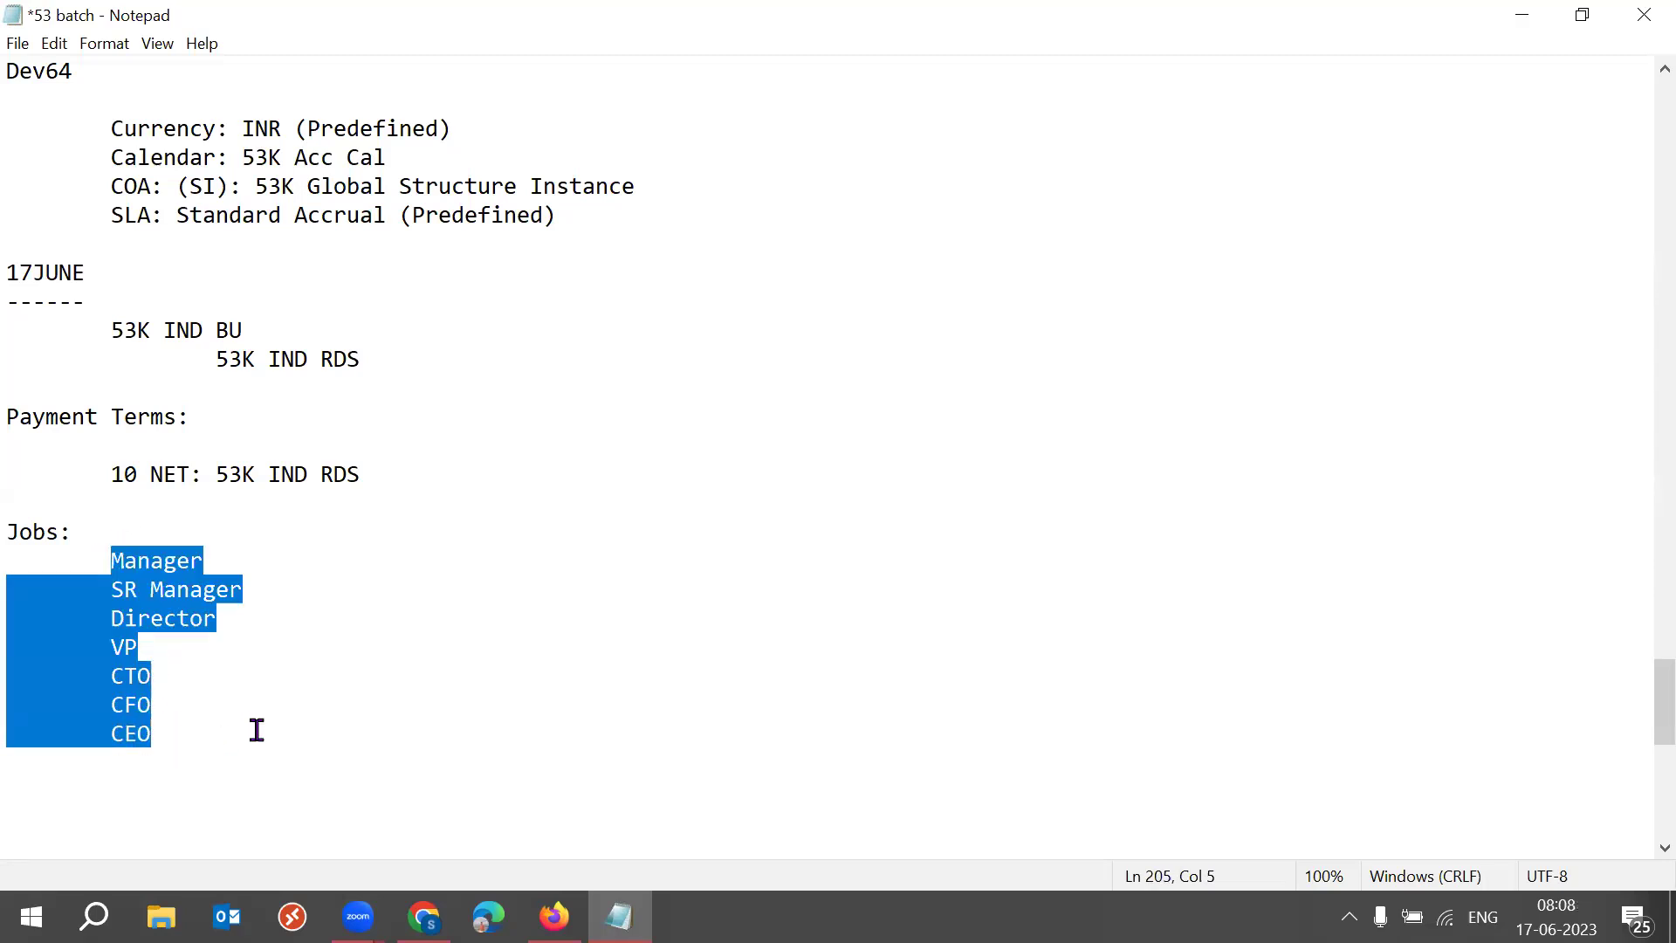
key(ctrl+s)
shift+click(270, 763)
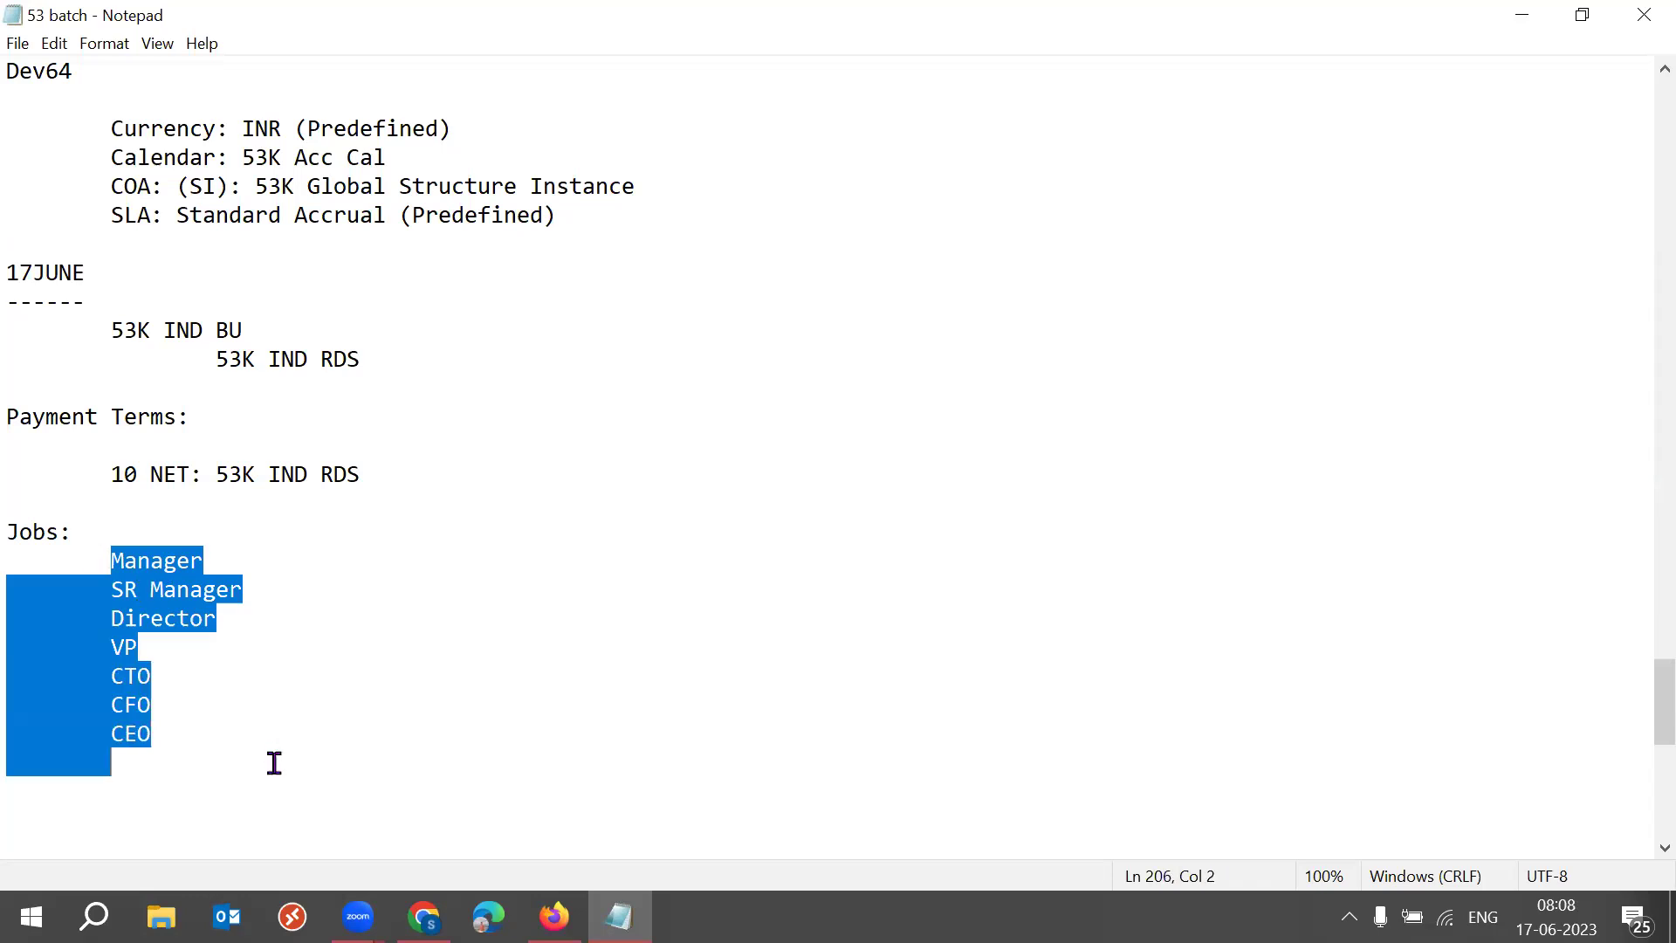
- Label the jobs list COMMON, spaced out beside the Director entry
click(283, 636)
click(251, 617)
key(Tab)
key(Tab)
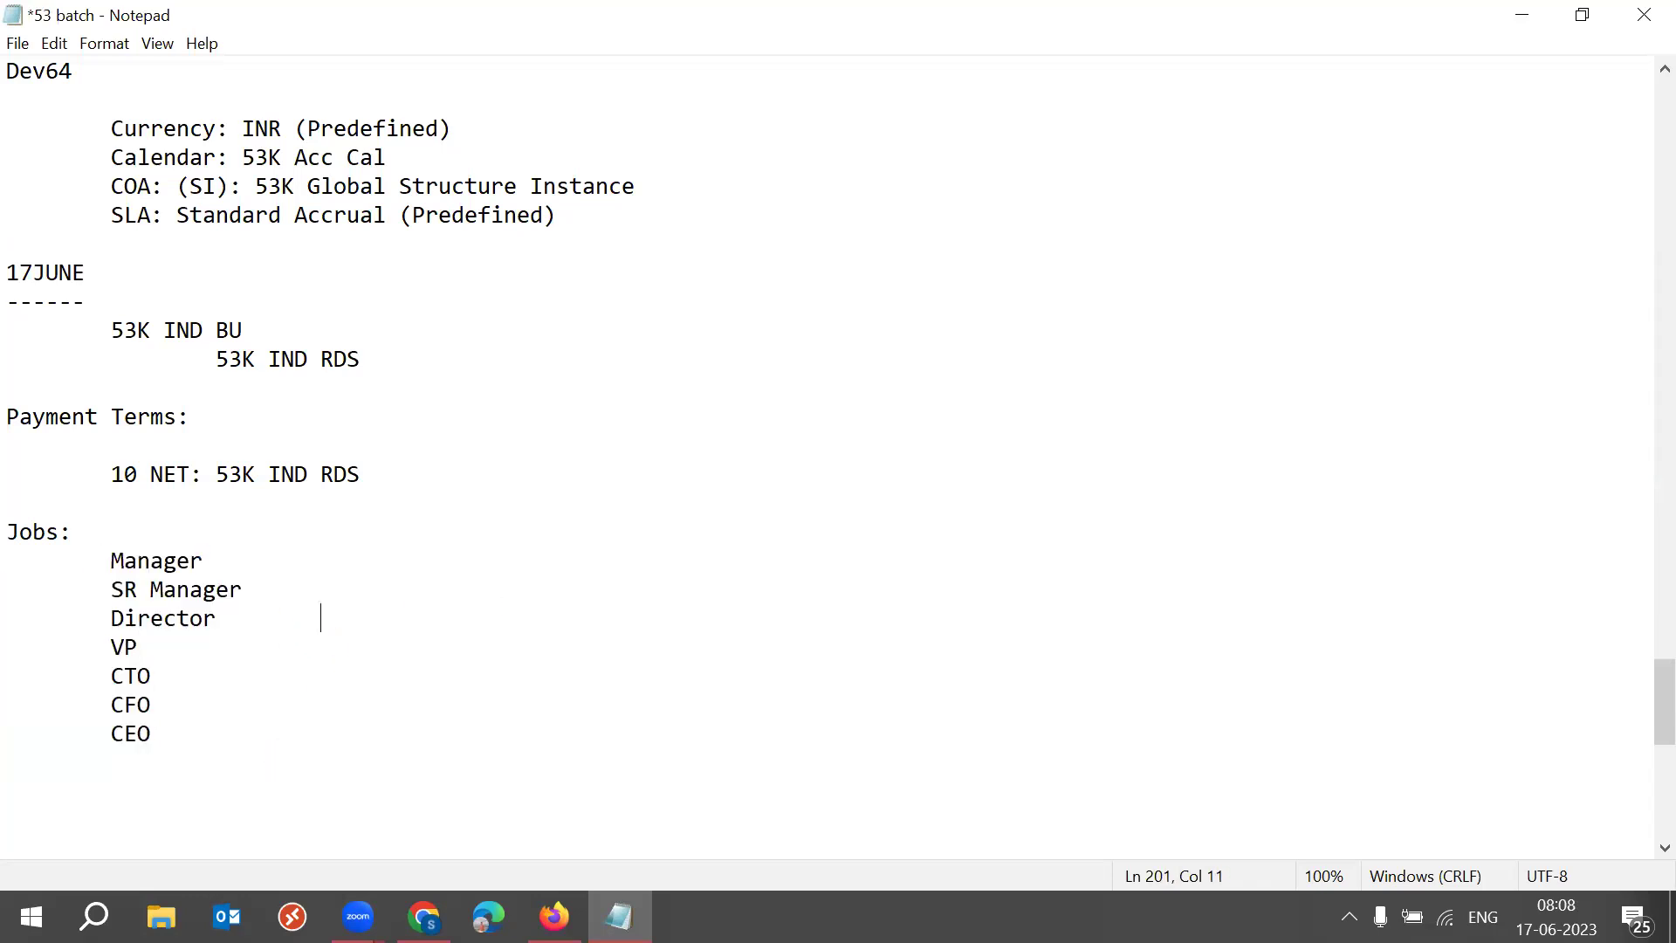
text(COMMON)
- Compare the COMMON label with the 53K IND BU and 53K IND RDS lines
mouse_move(419, 621)
mouse_down()
mouse_move(506, 621)
mouse_move(419, 621)
mouse_up()
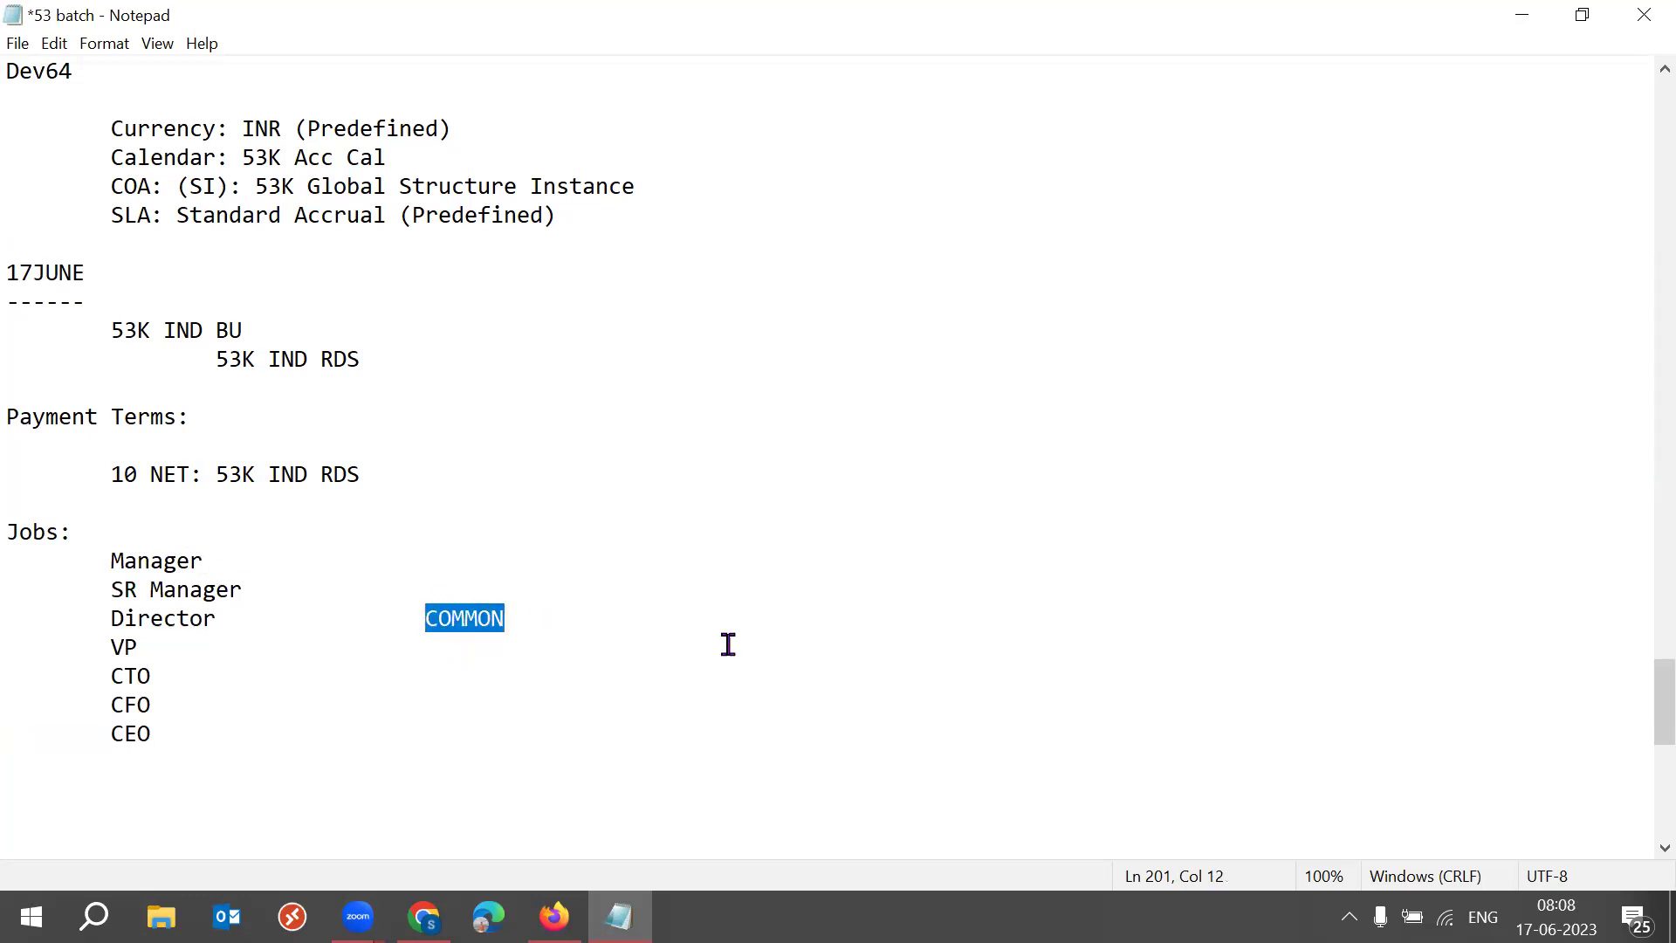
drag(110, 333, 359, 333)
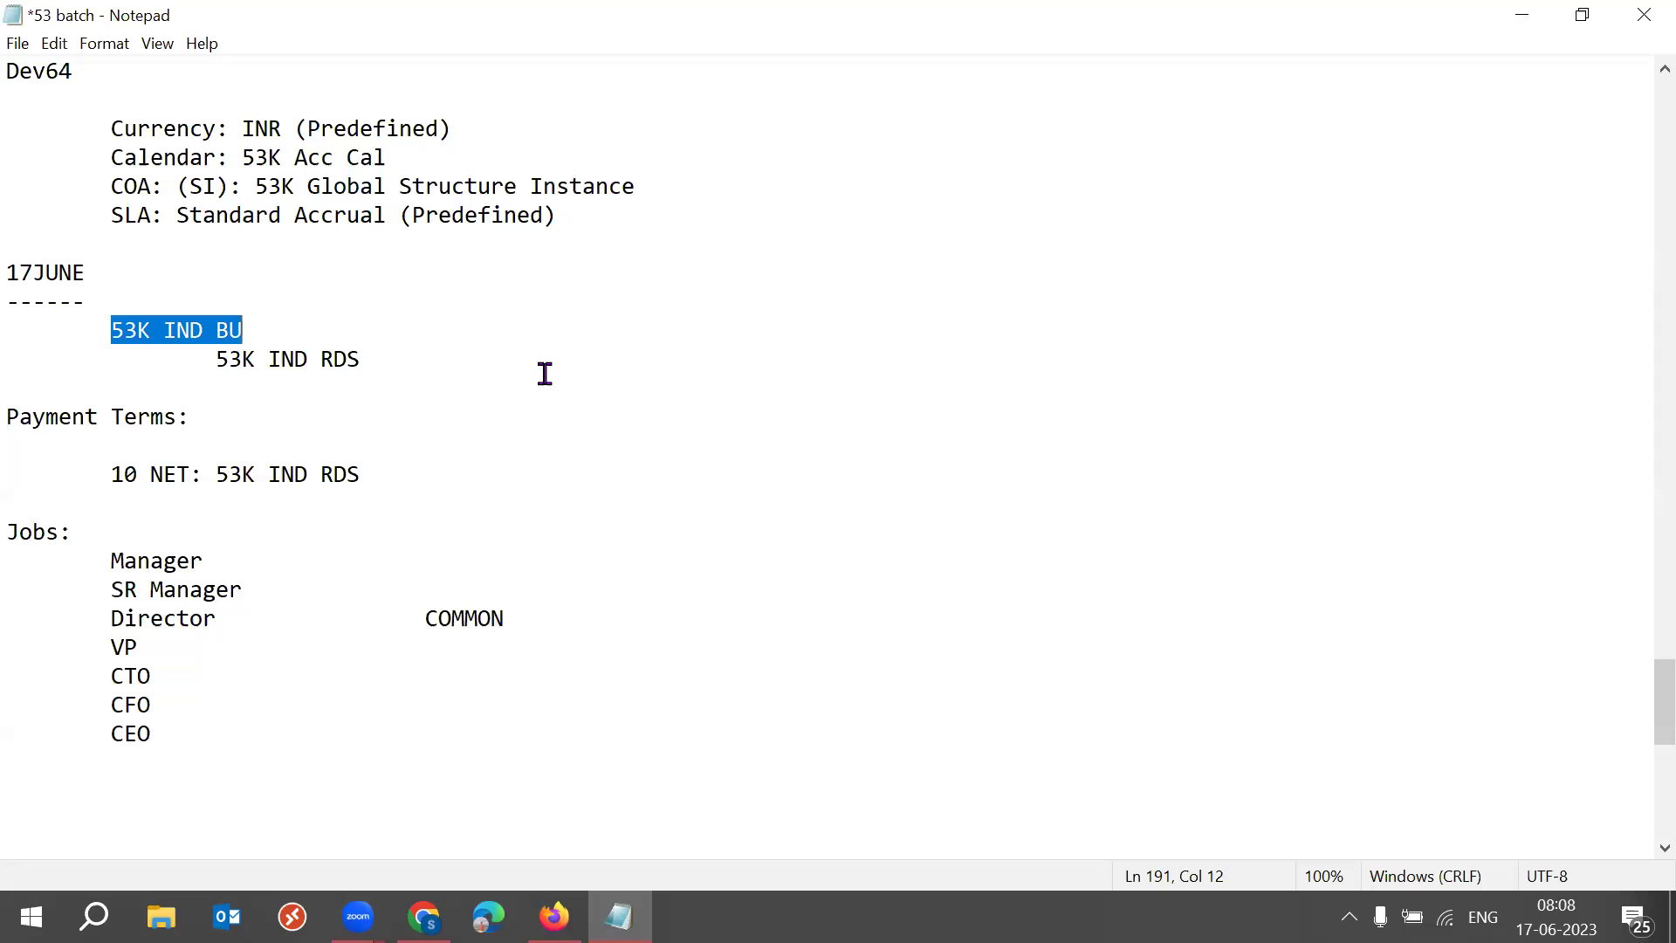
drag(203, 359, 375, 358)
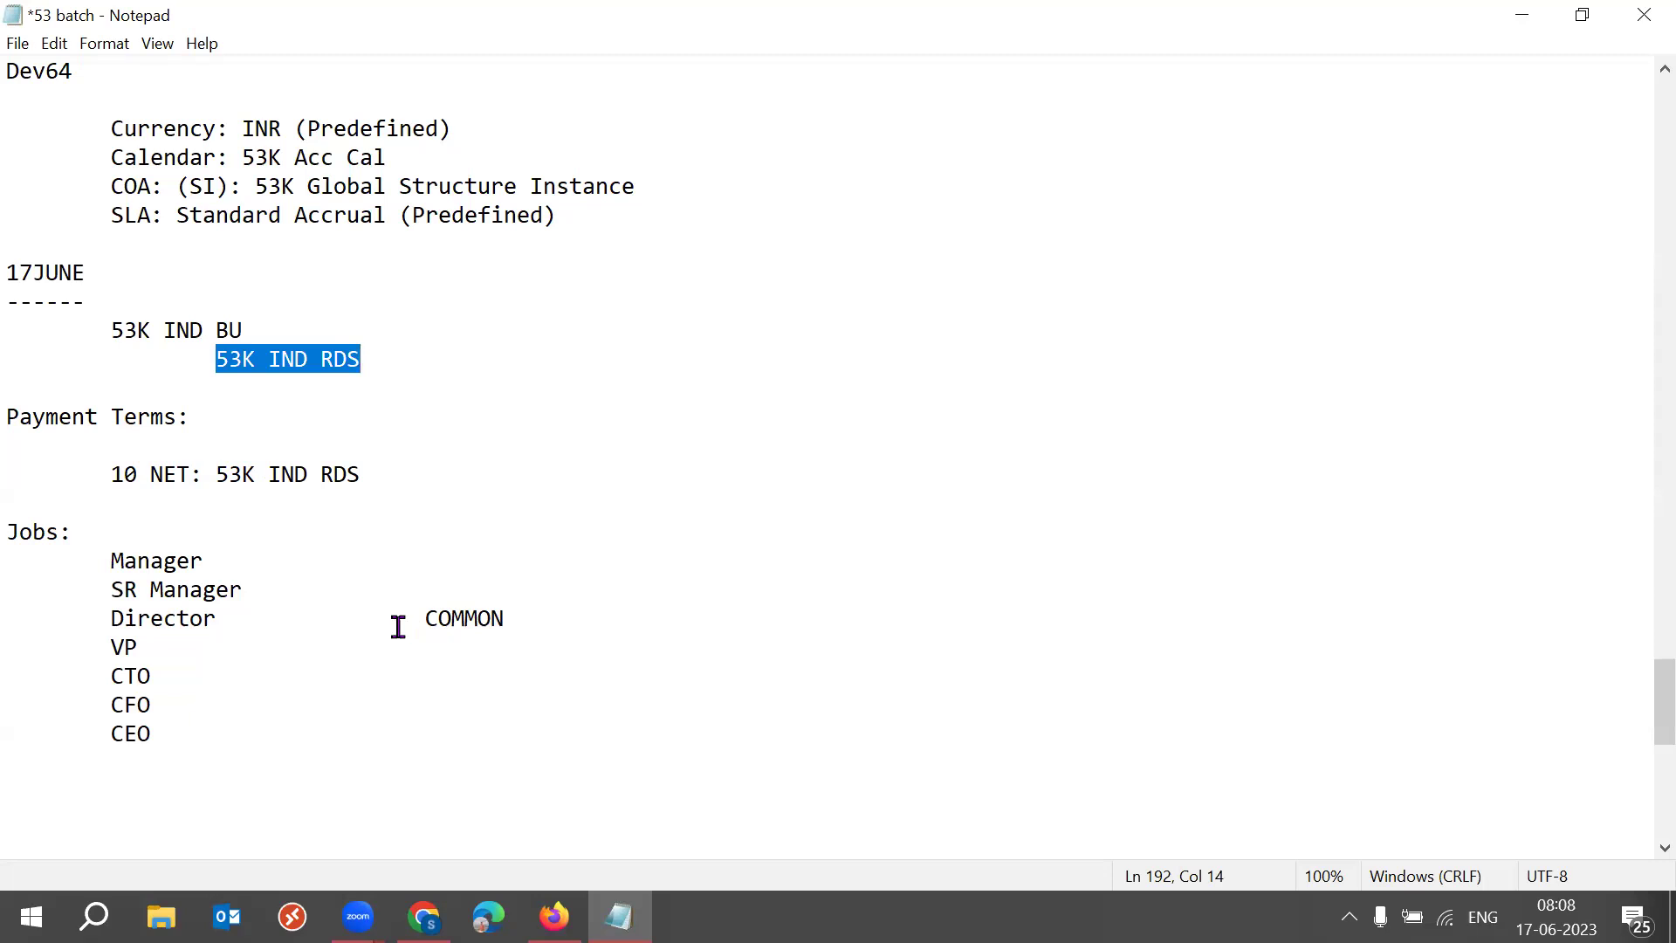
- Switch to the 53K IND BU set assignments in Oracle and filter the reference data objects by Jobs
drag(420, 620, 510, 622)
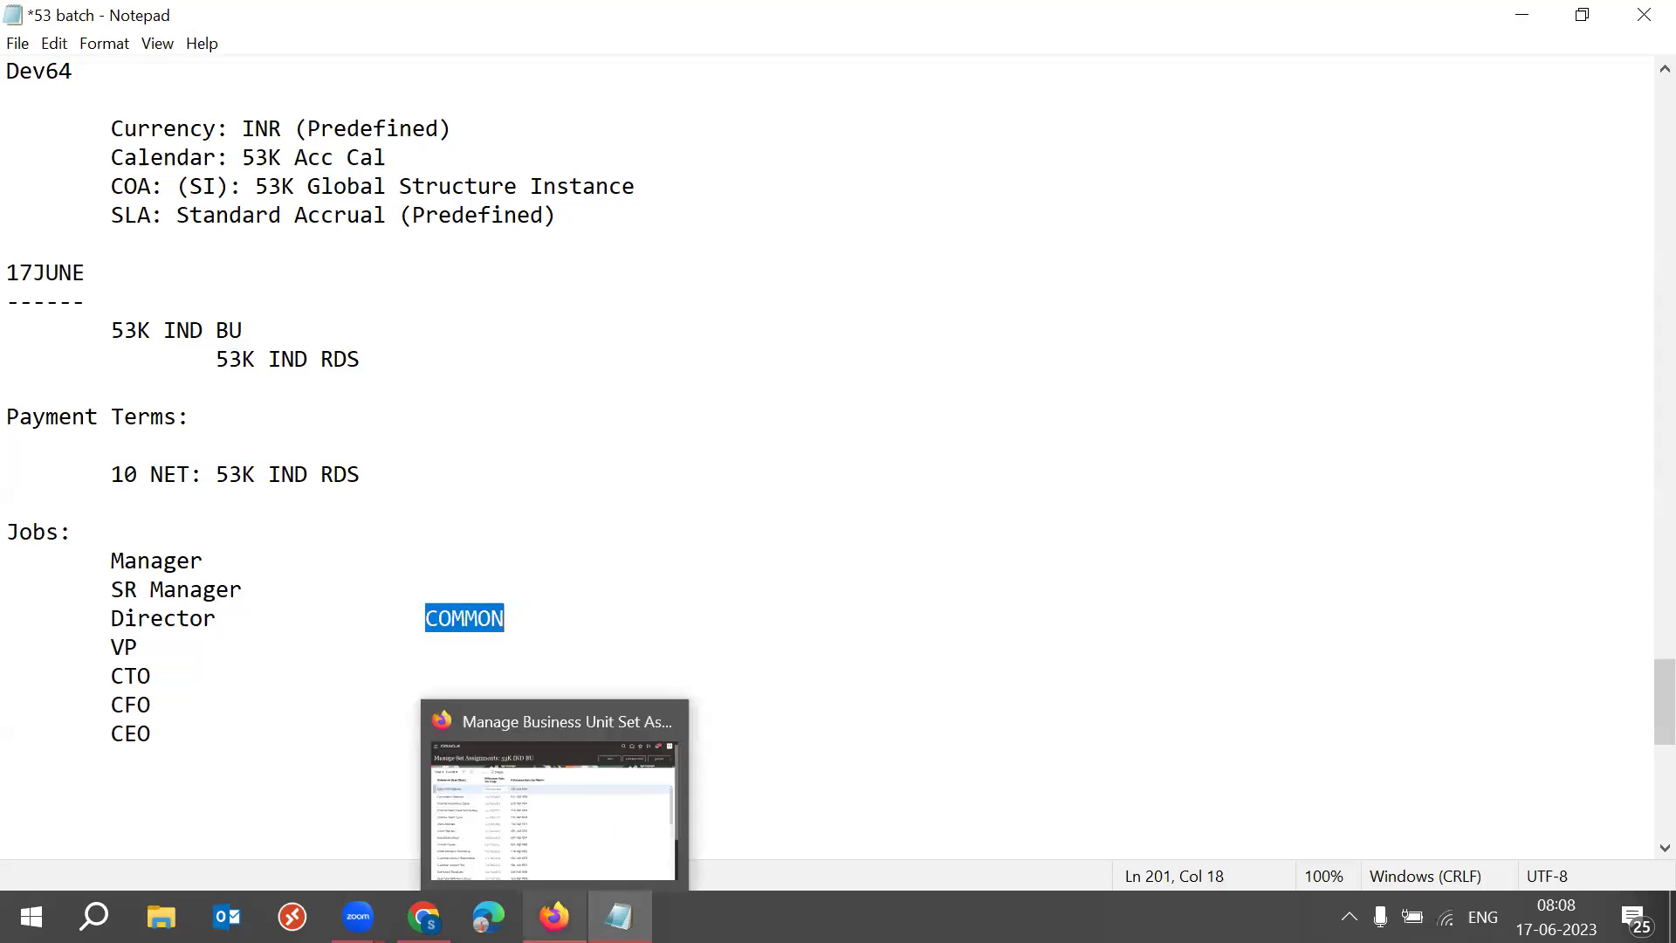
click(572, 895)
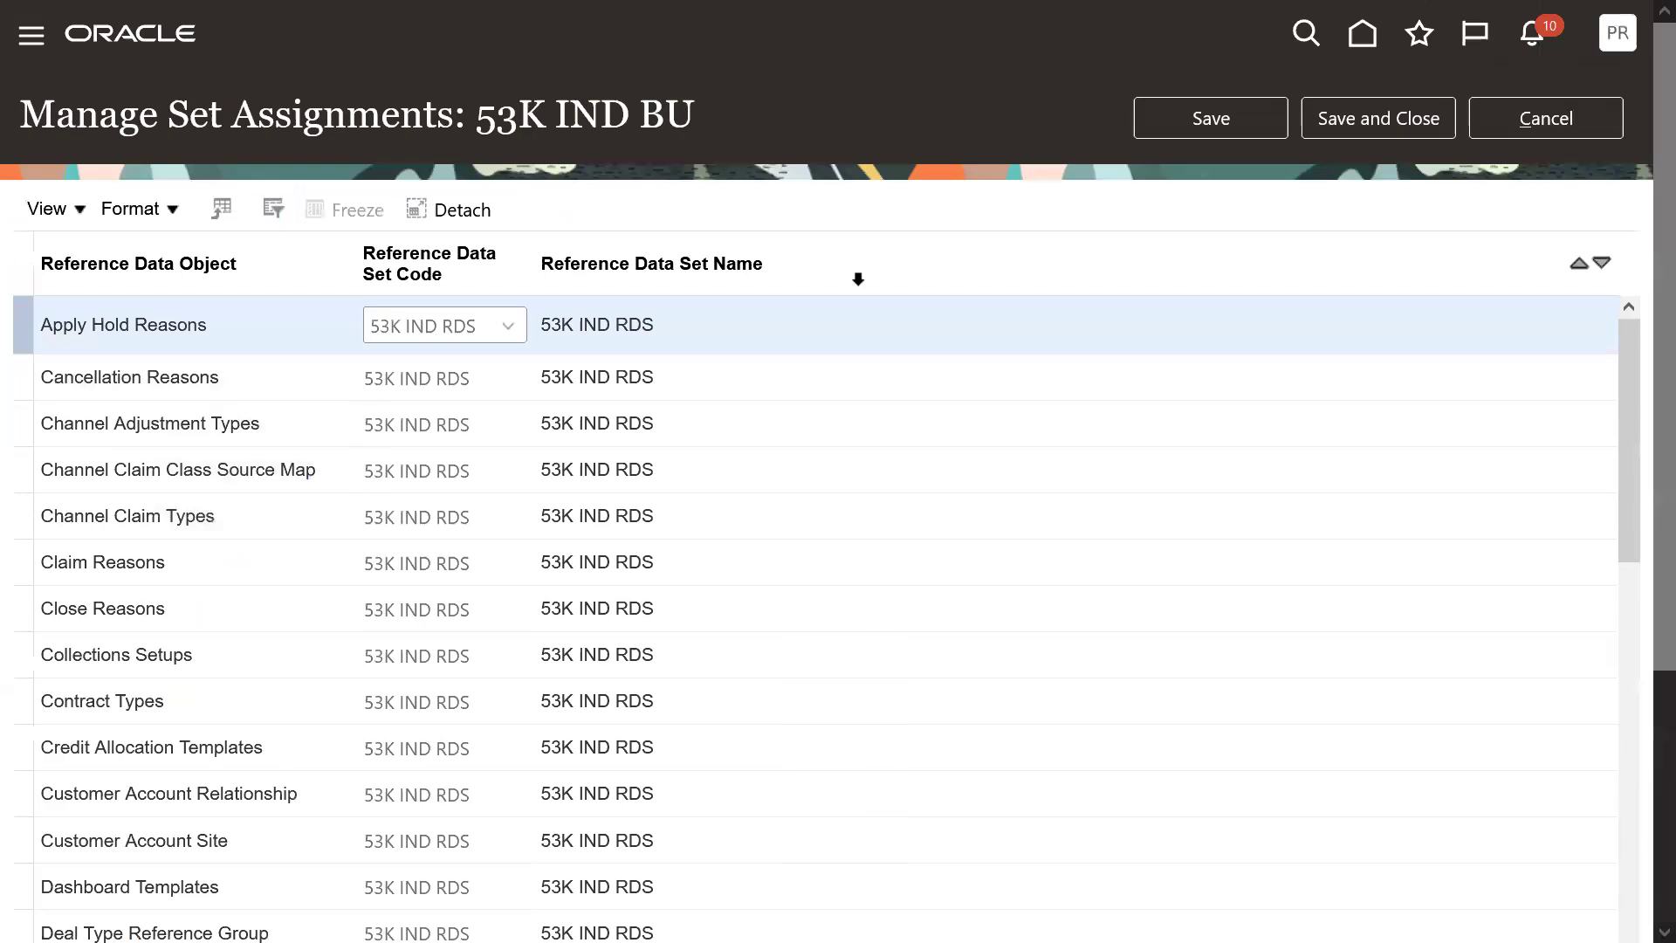
click(277, 220)
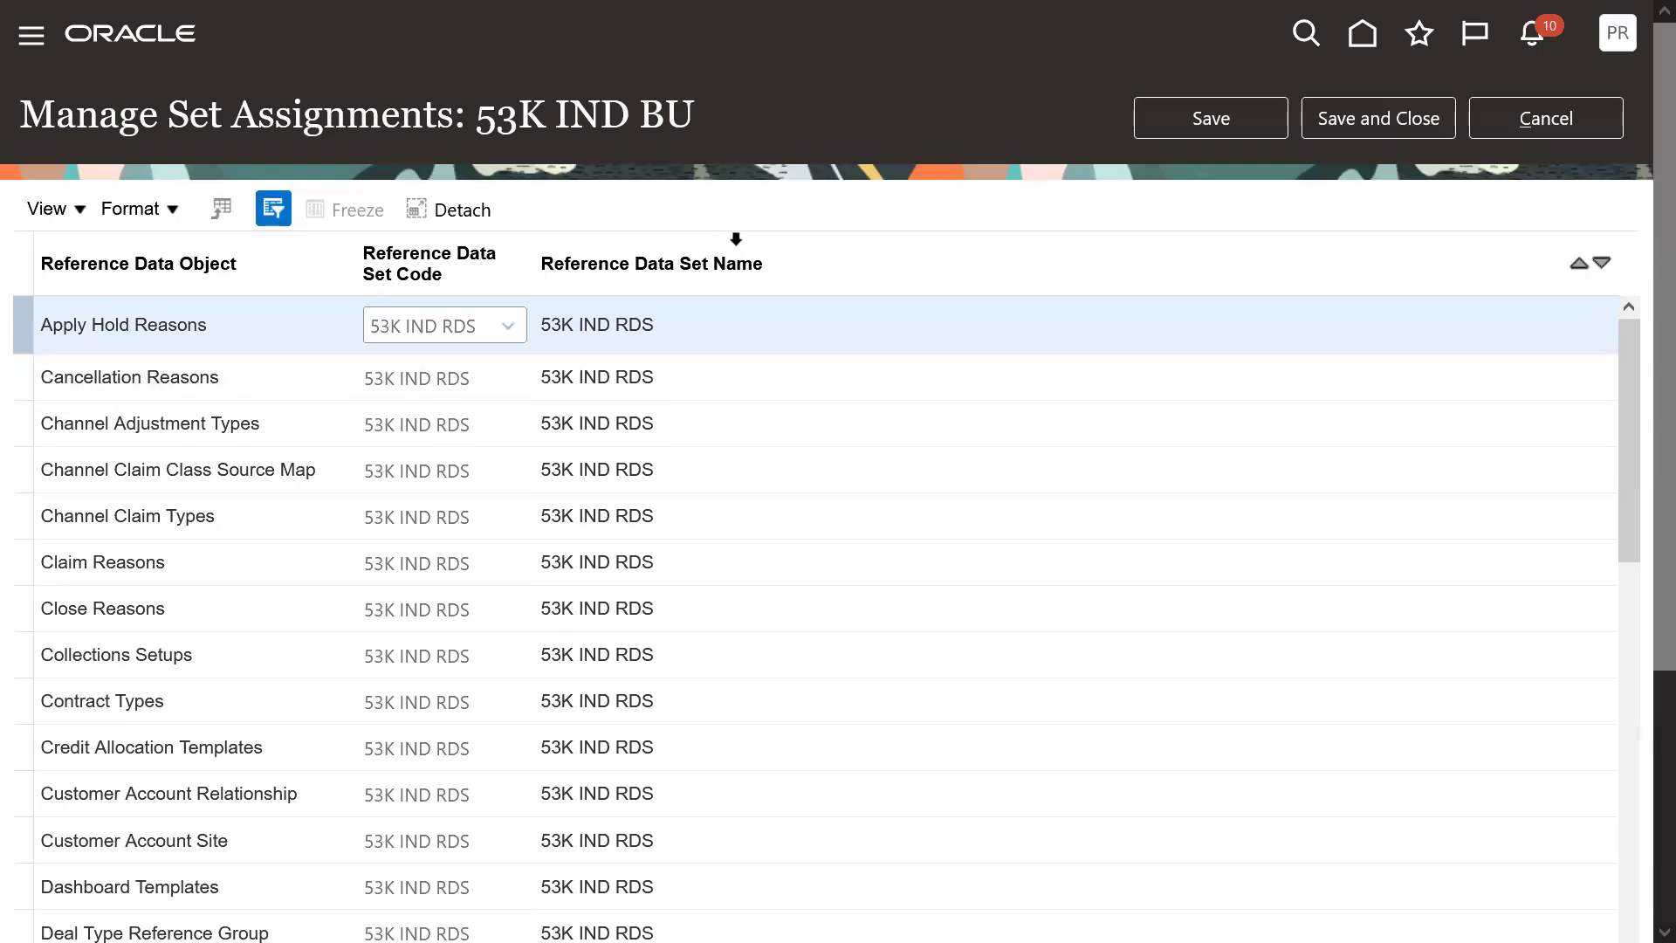
click(186, 262)
text(Jobs)
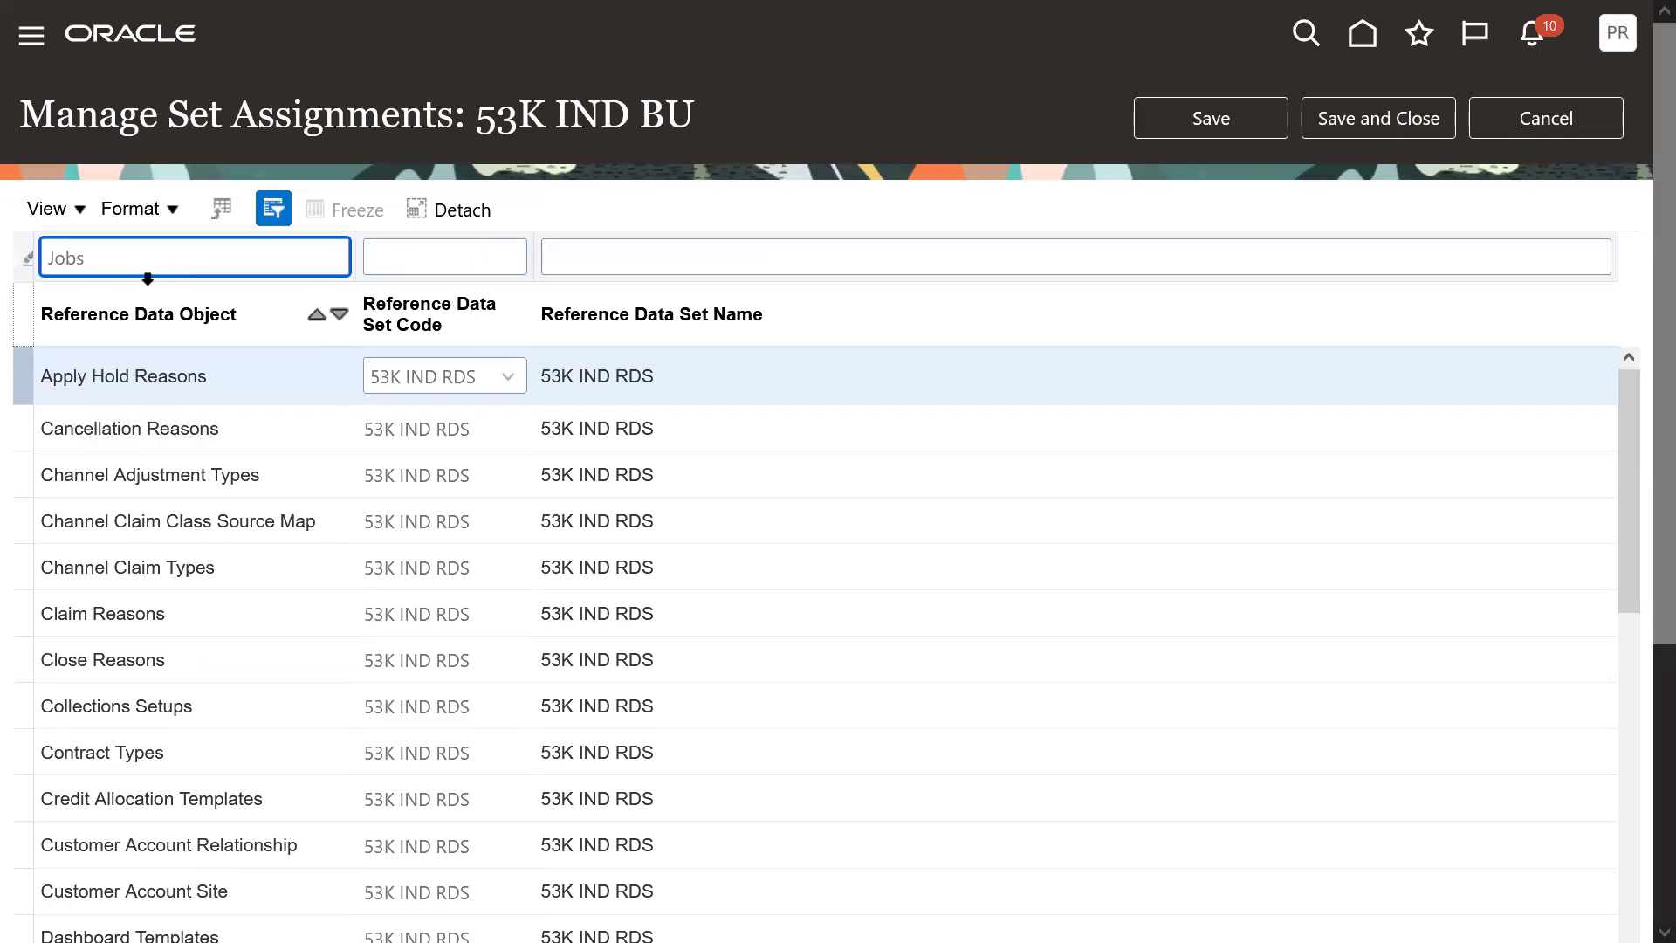
key(Return)
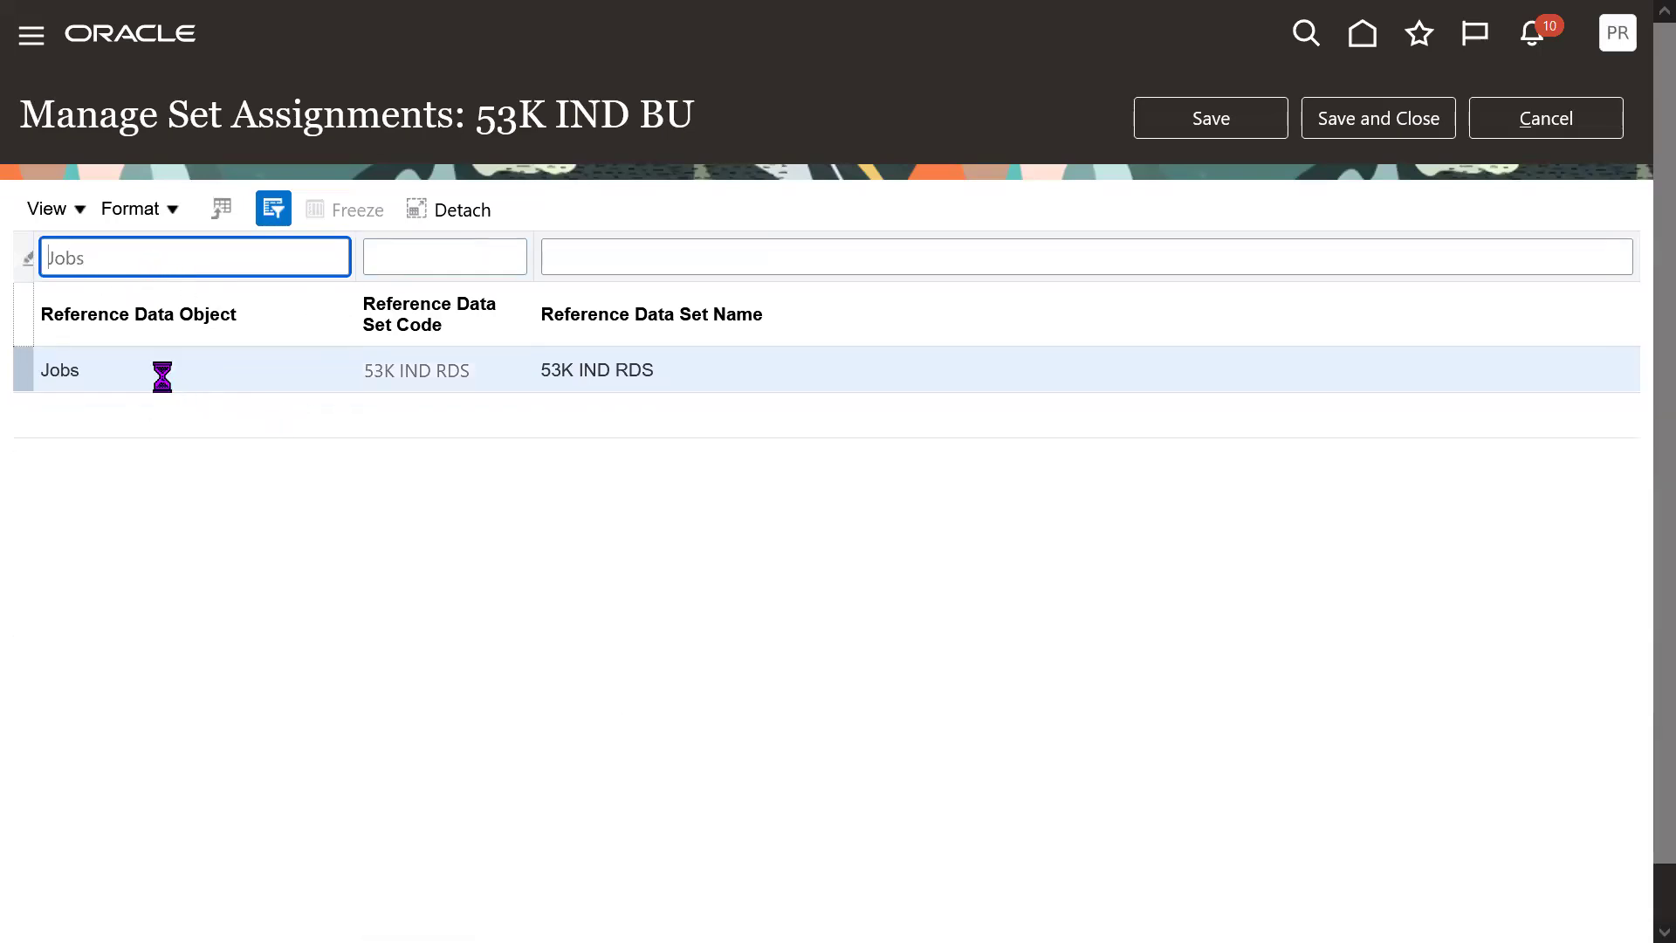
- Assign the COMMON reference data set code to the Jobs object of 53K IND BU and save
drag(477, 114, 692, 122)
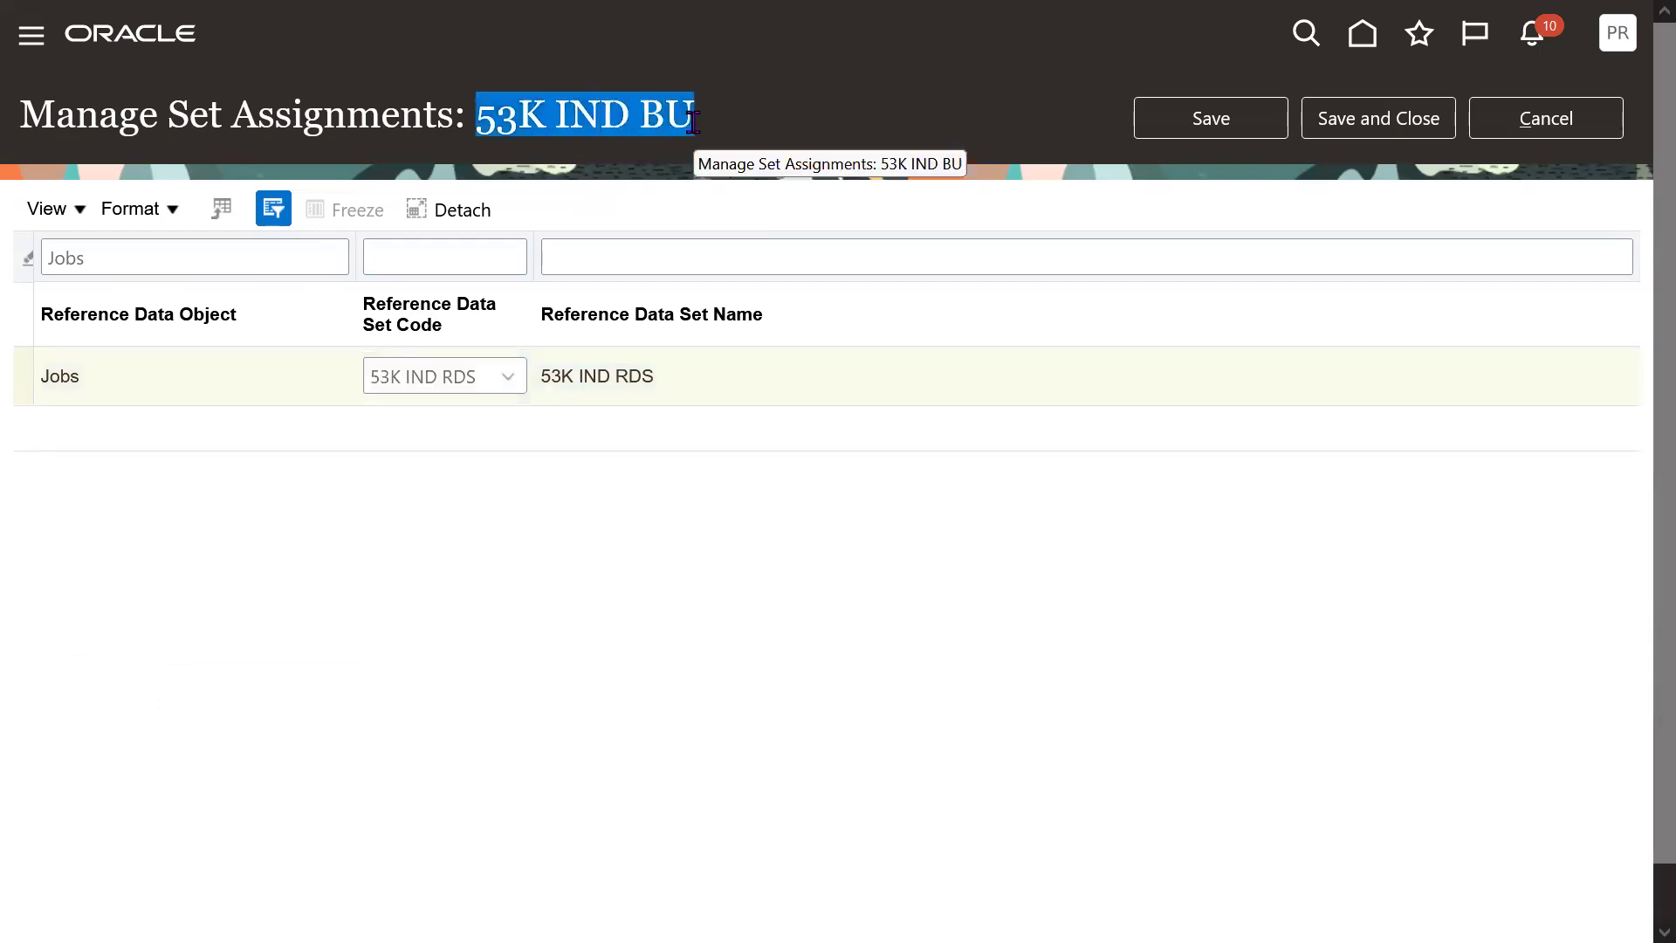
click(514, 385)
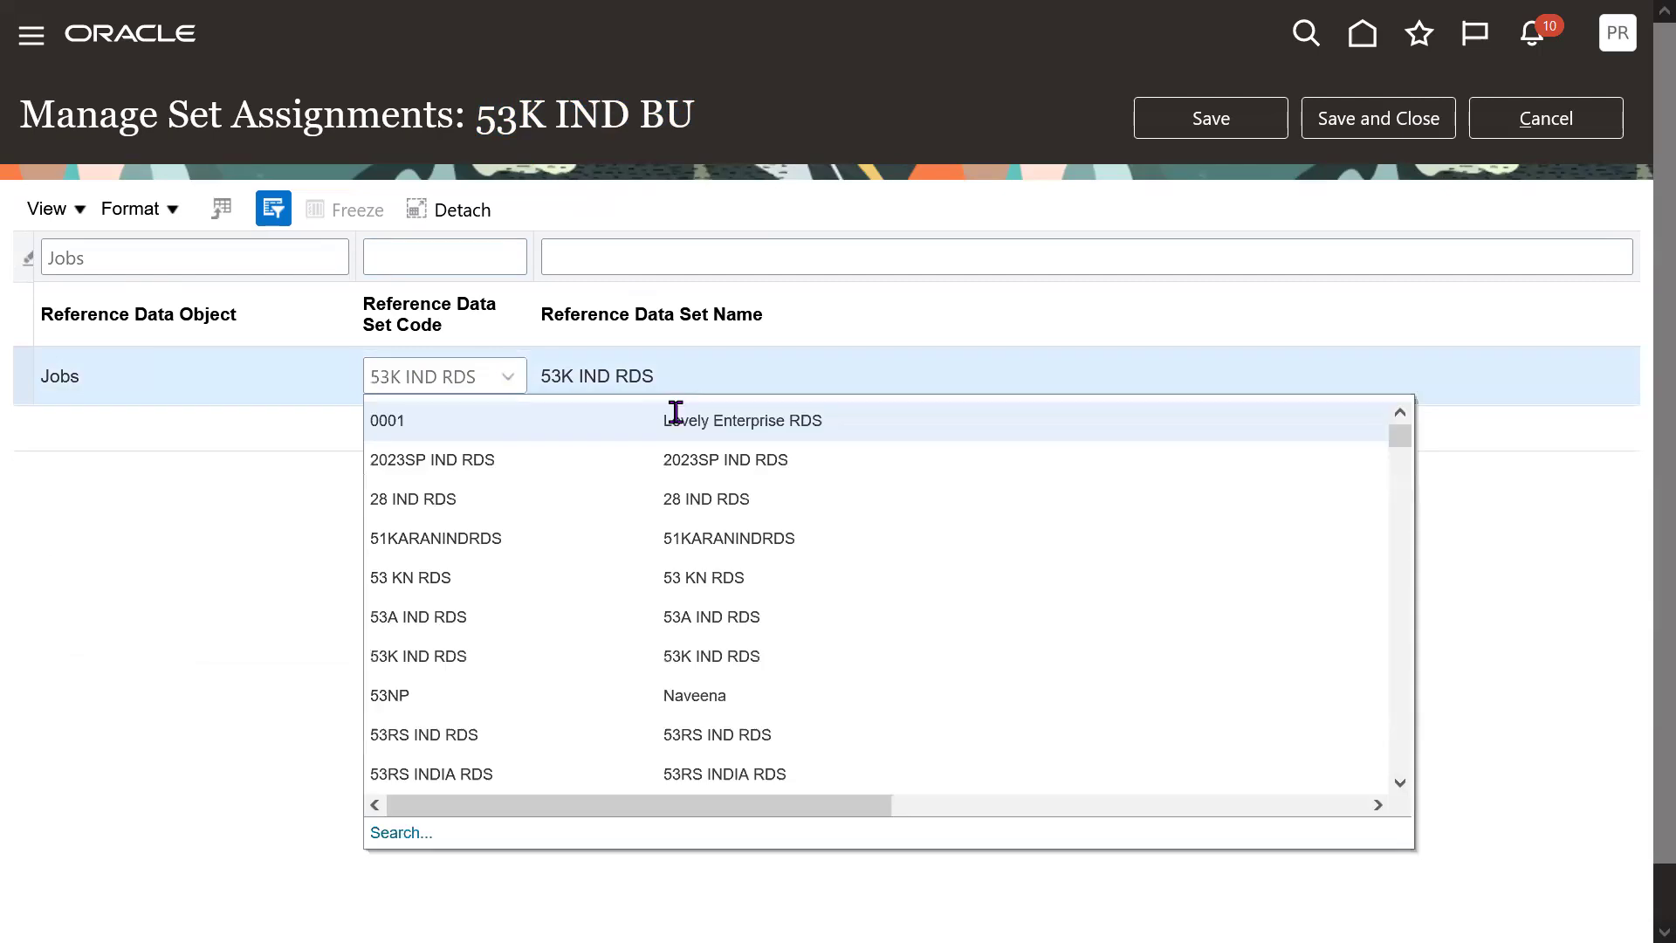
click(397, 832)
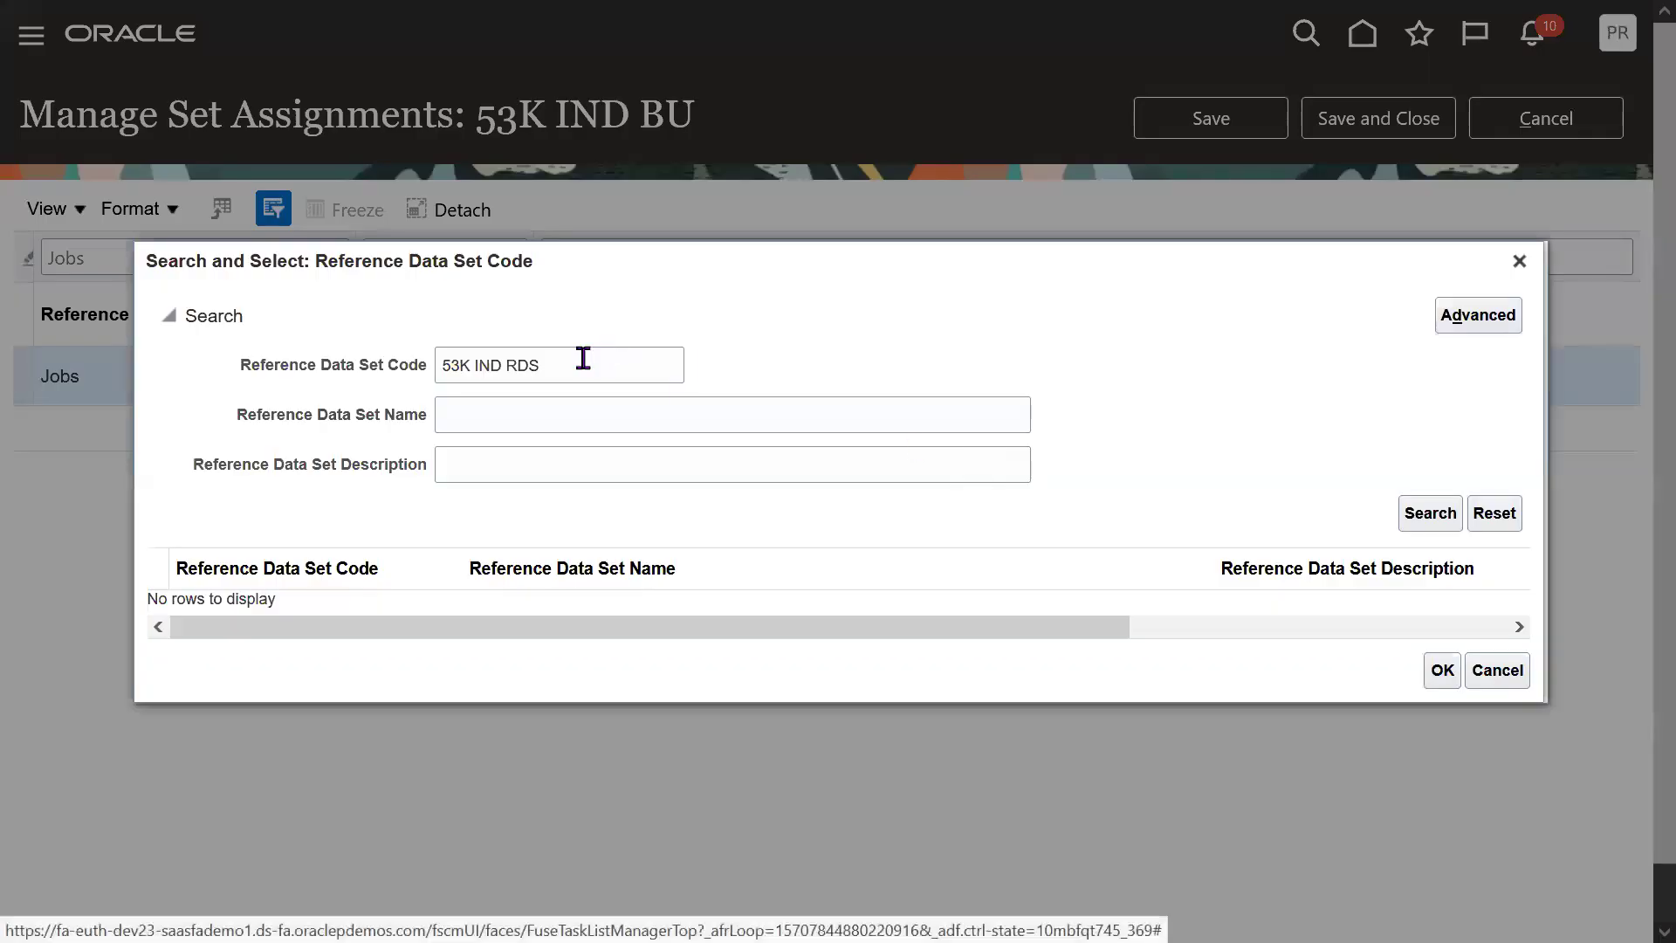
triple_click(580, 357)
text(COMMON)
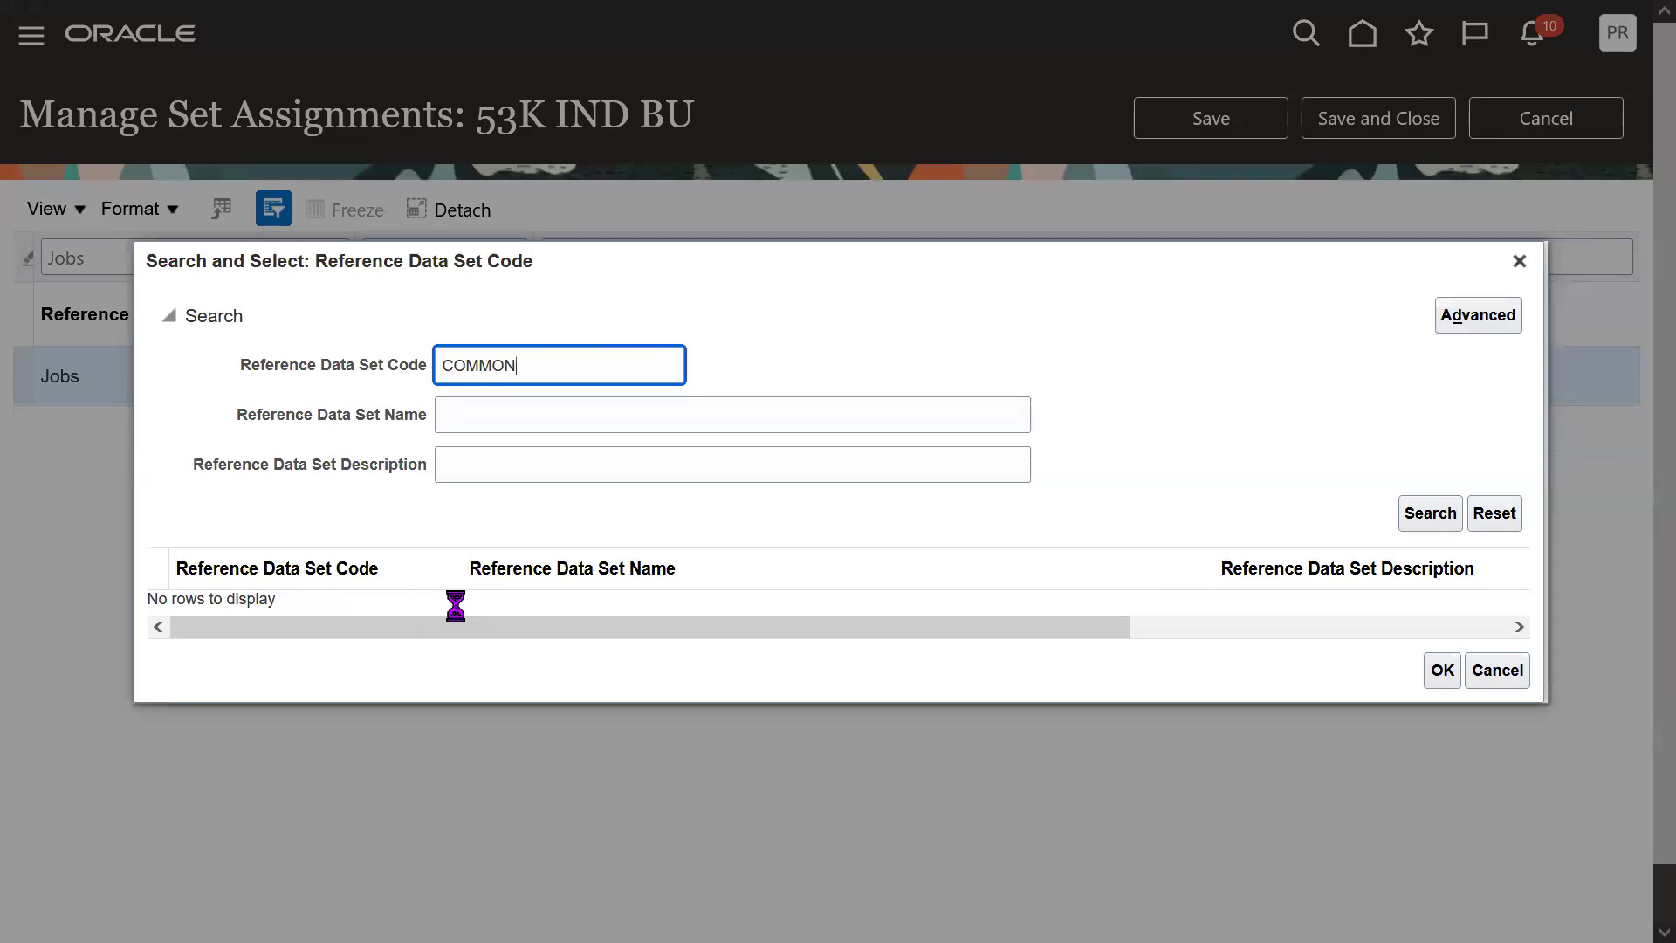
click(460, 614)
click(1442, 684)
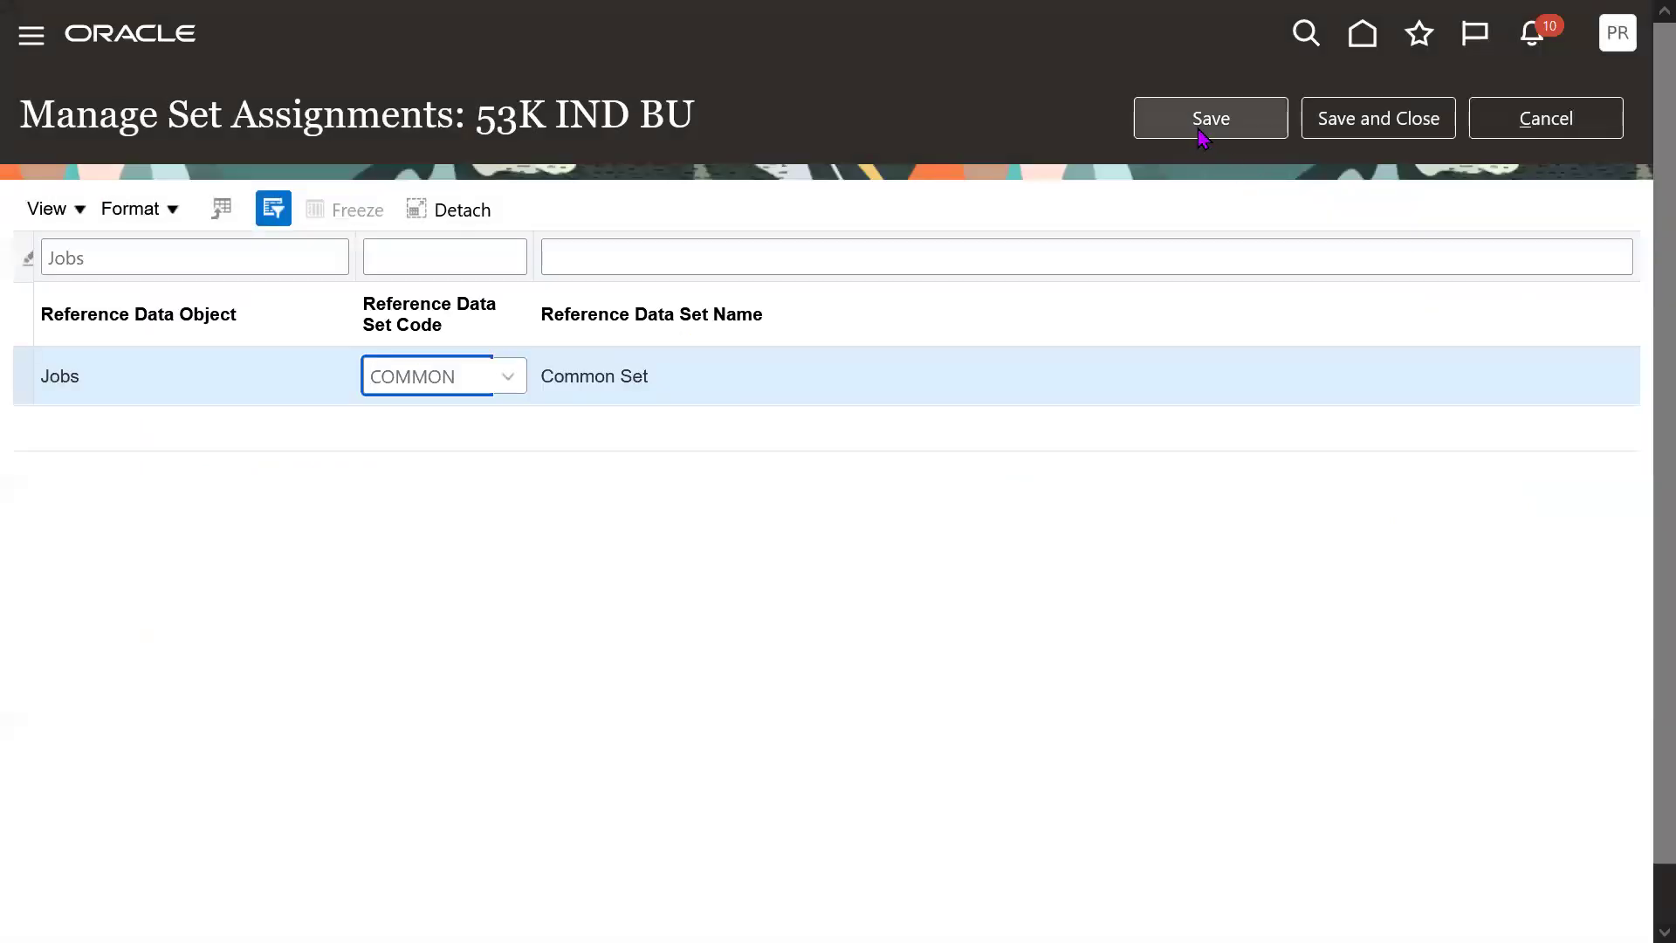
click(1210, 123)
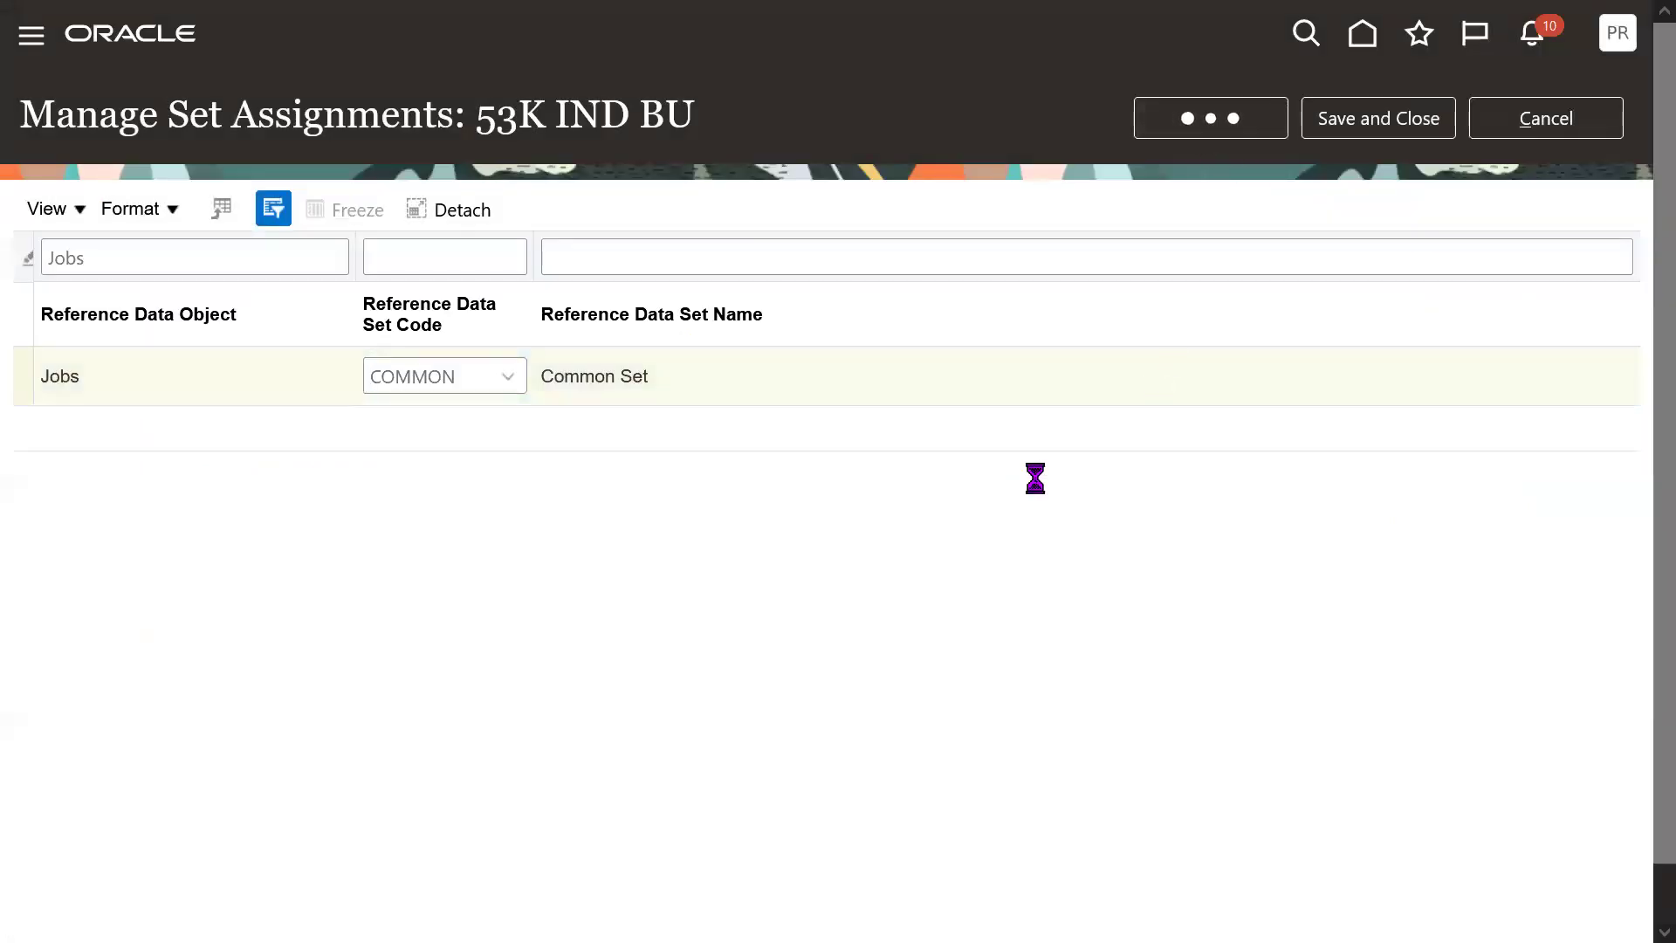
- Compare the Jobs set assignment of 53K IND BU with the jobs list in the notes
drag(496, 115, 663, 116)
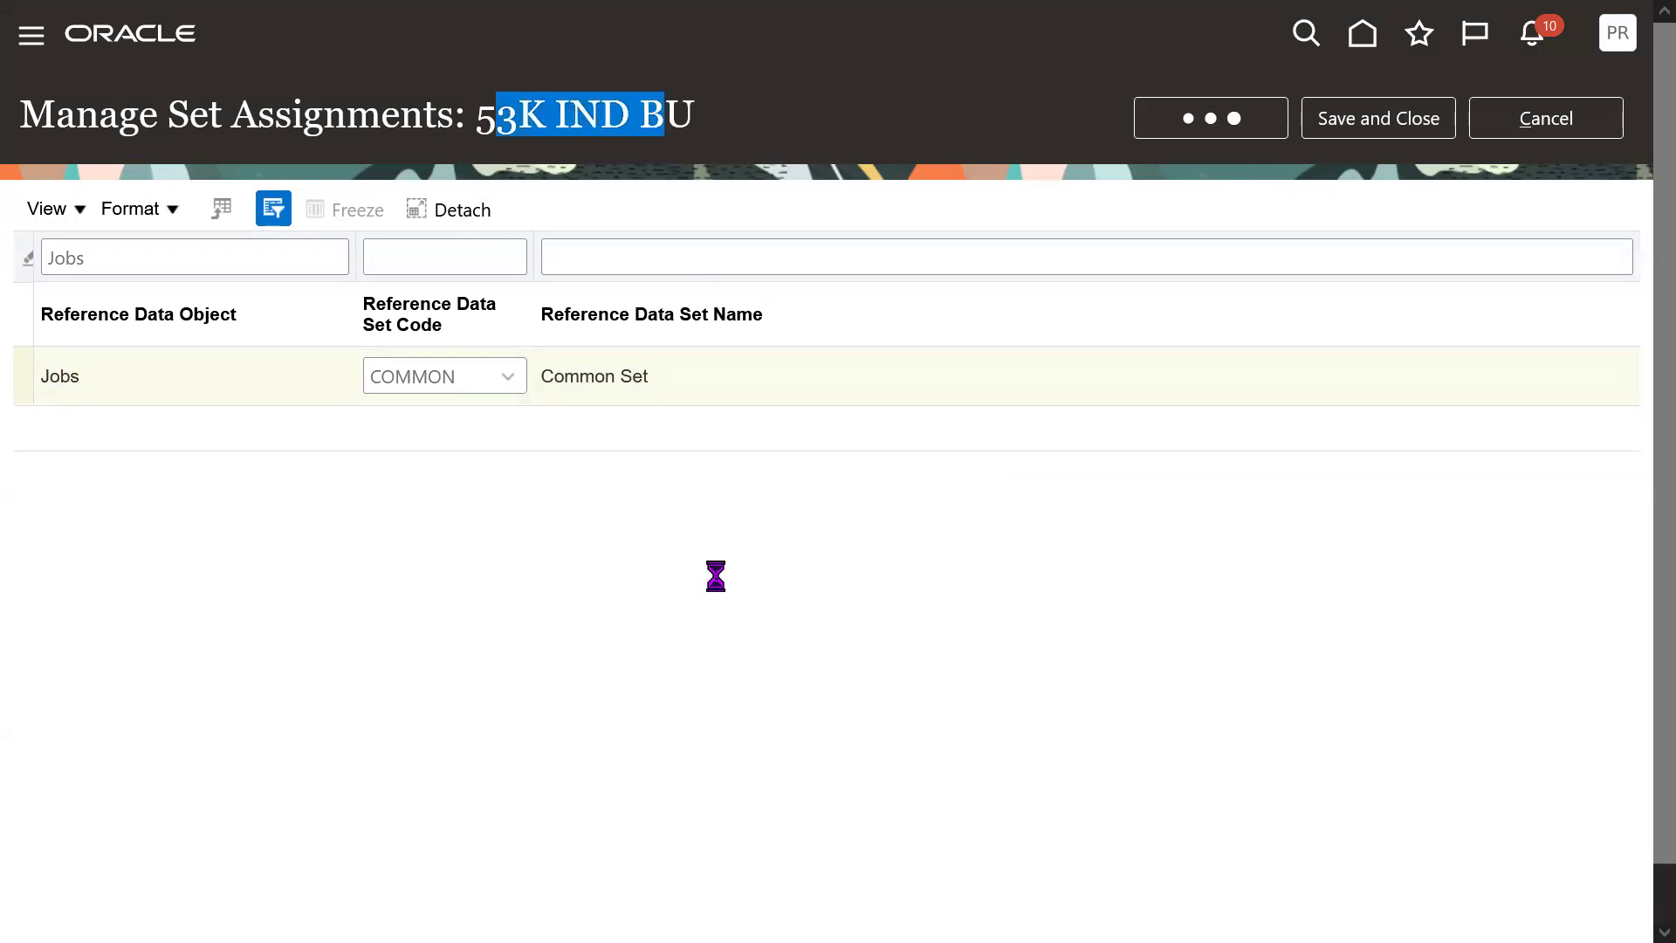
key(alt+Tab)
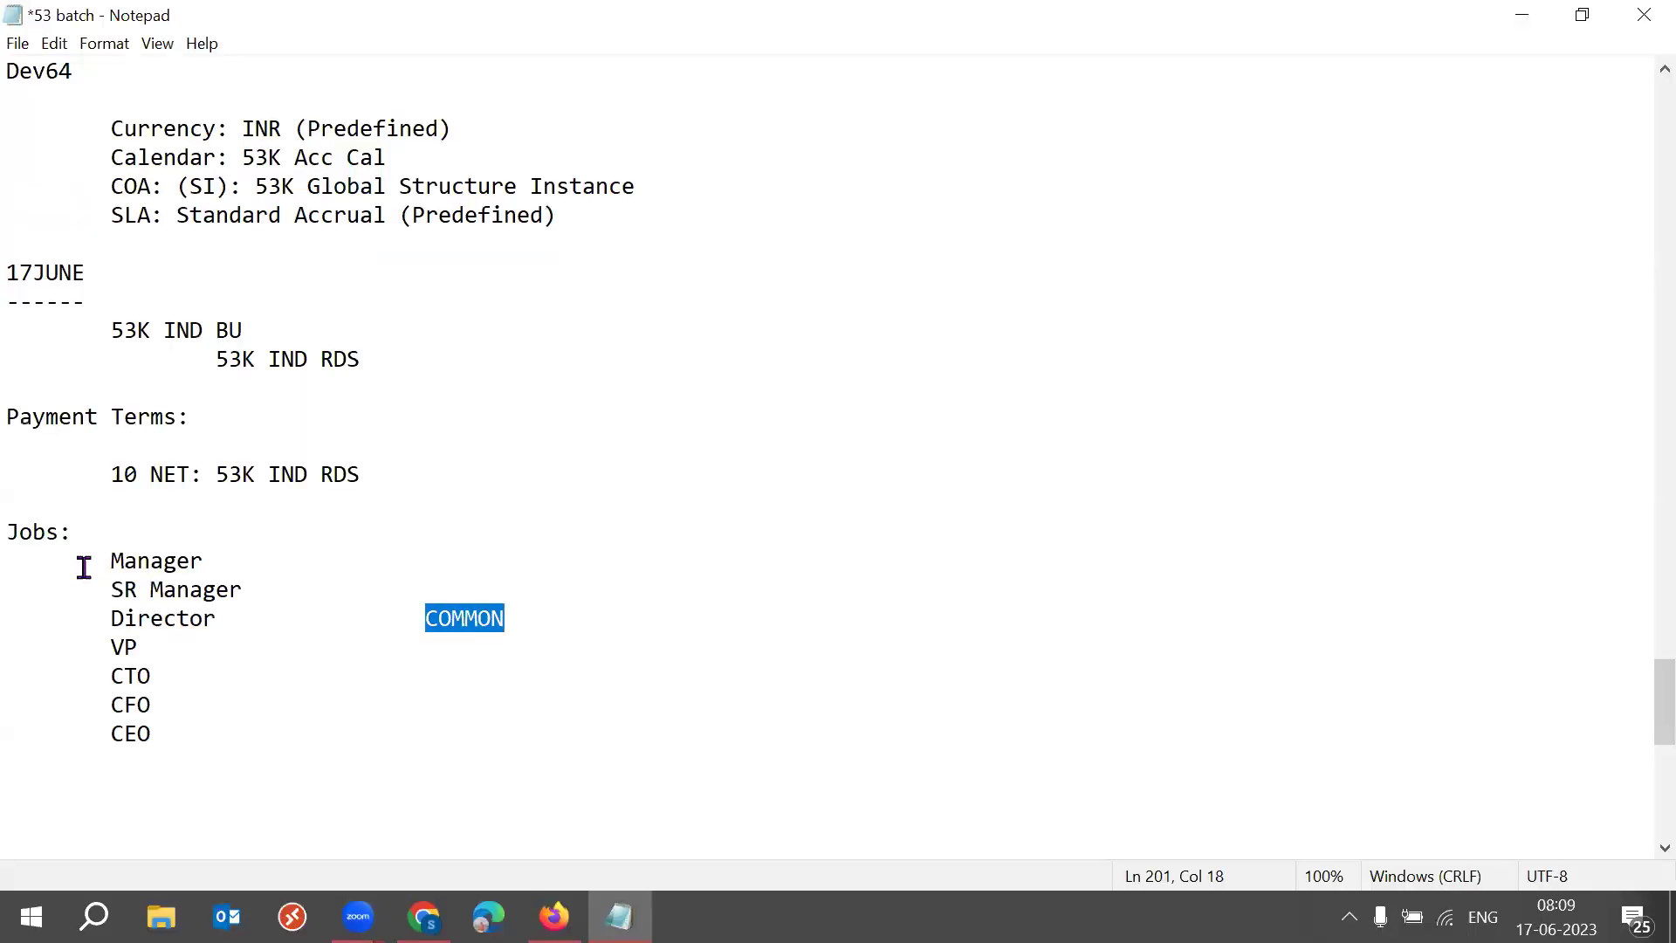
drag(82, 569, 306, 734)
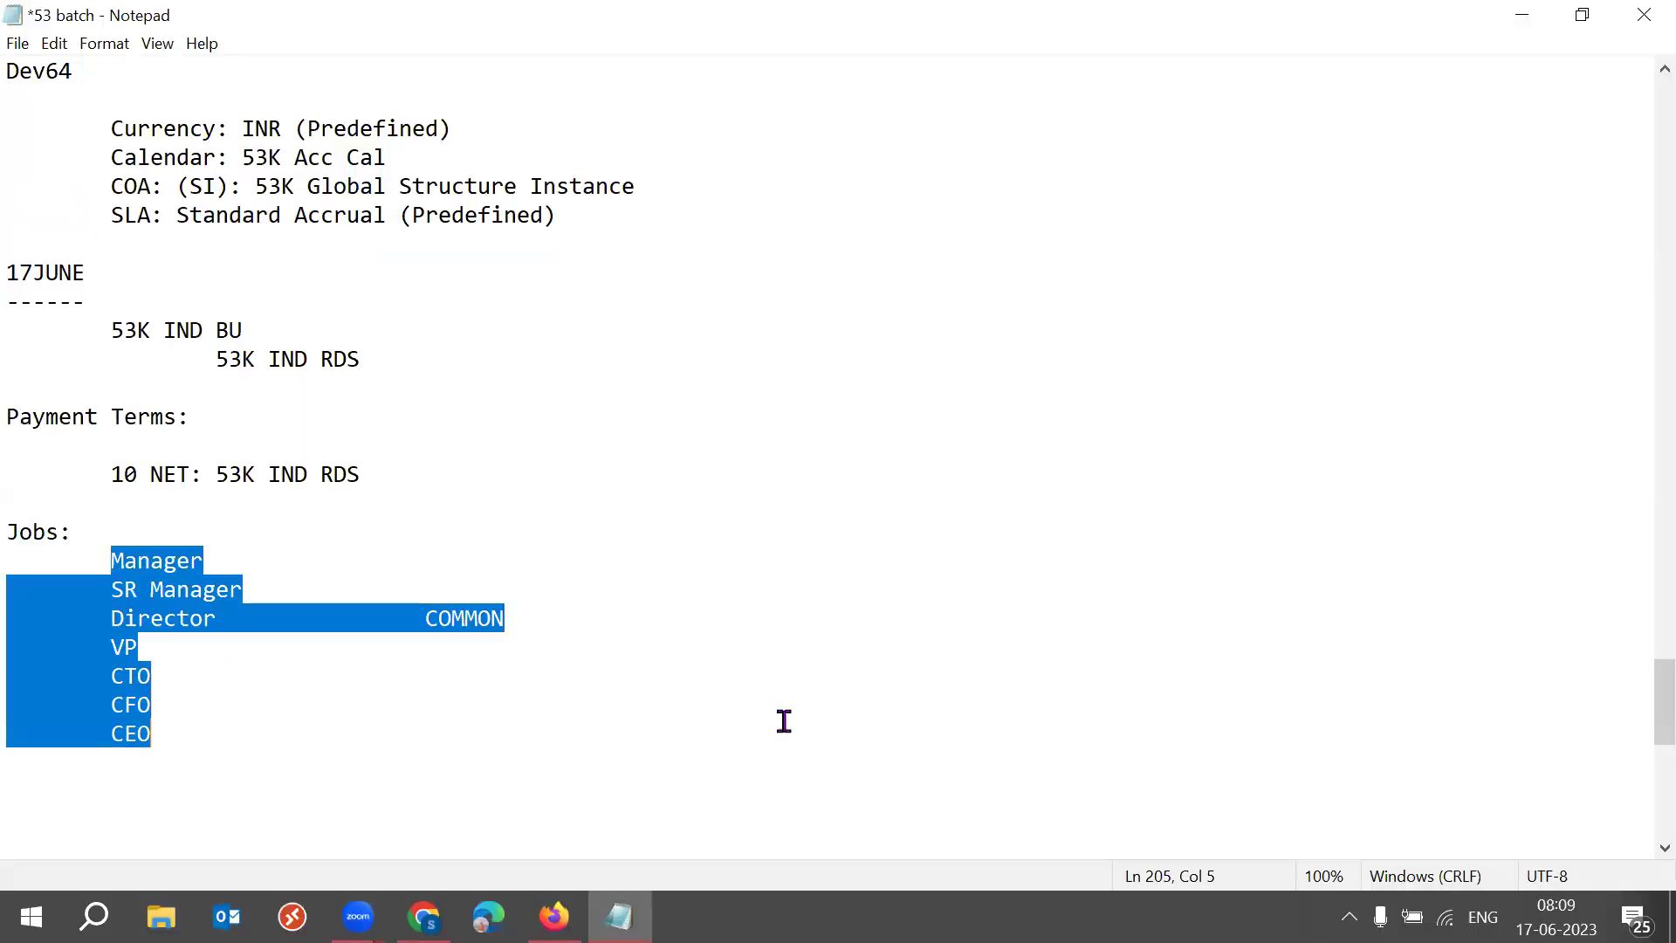
key(alt+Tab)
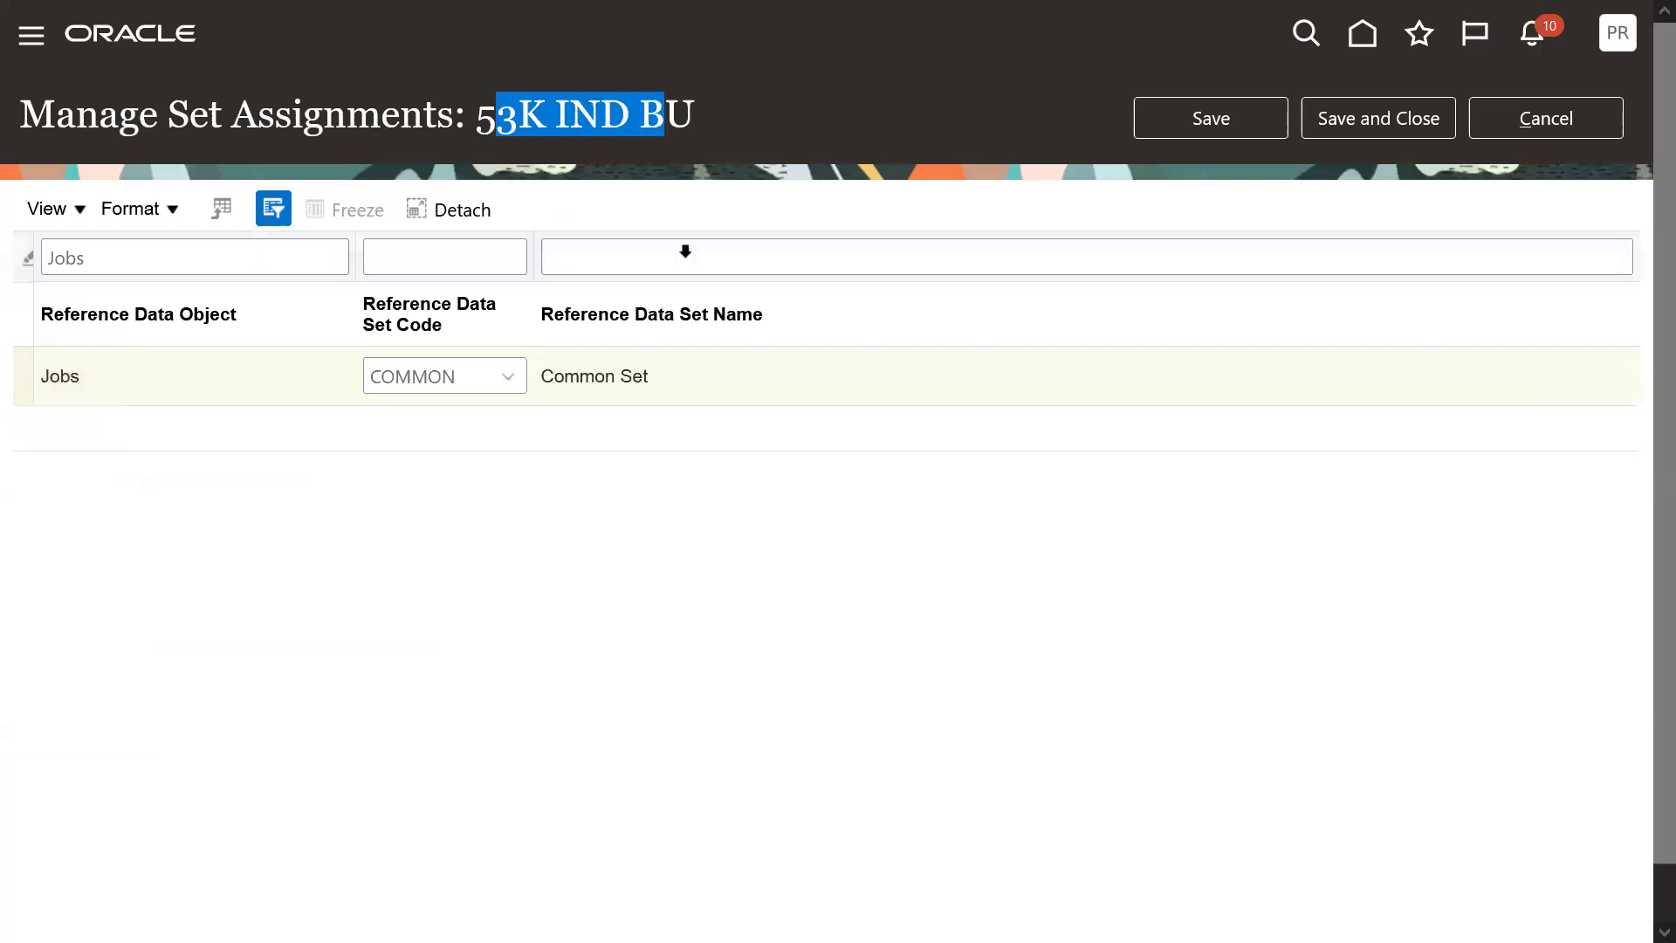
click(543, 118)
drag(495, 118, 695, 119)
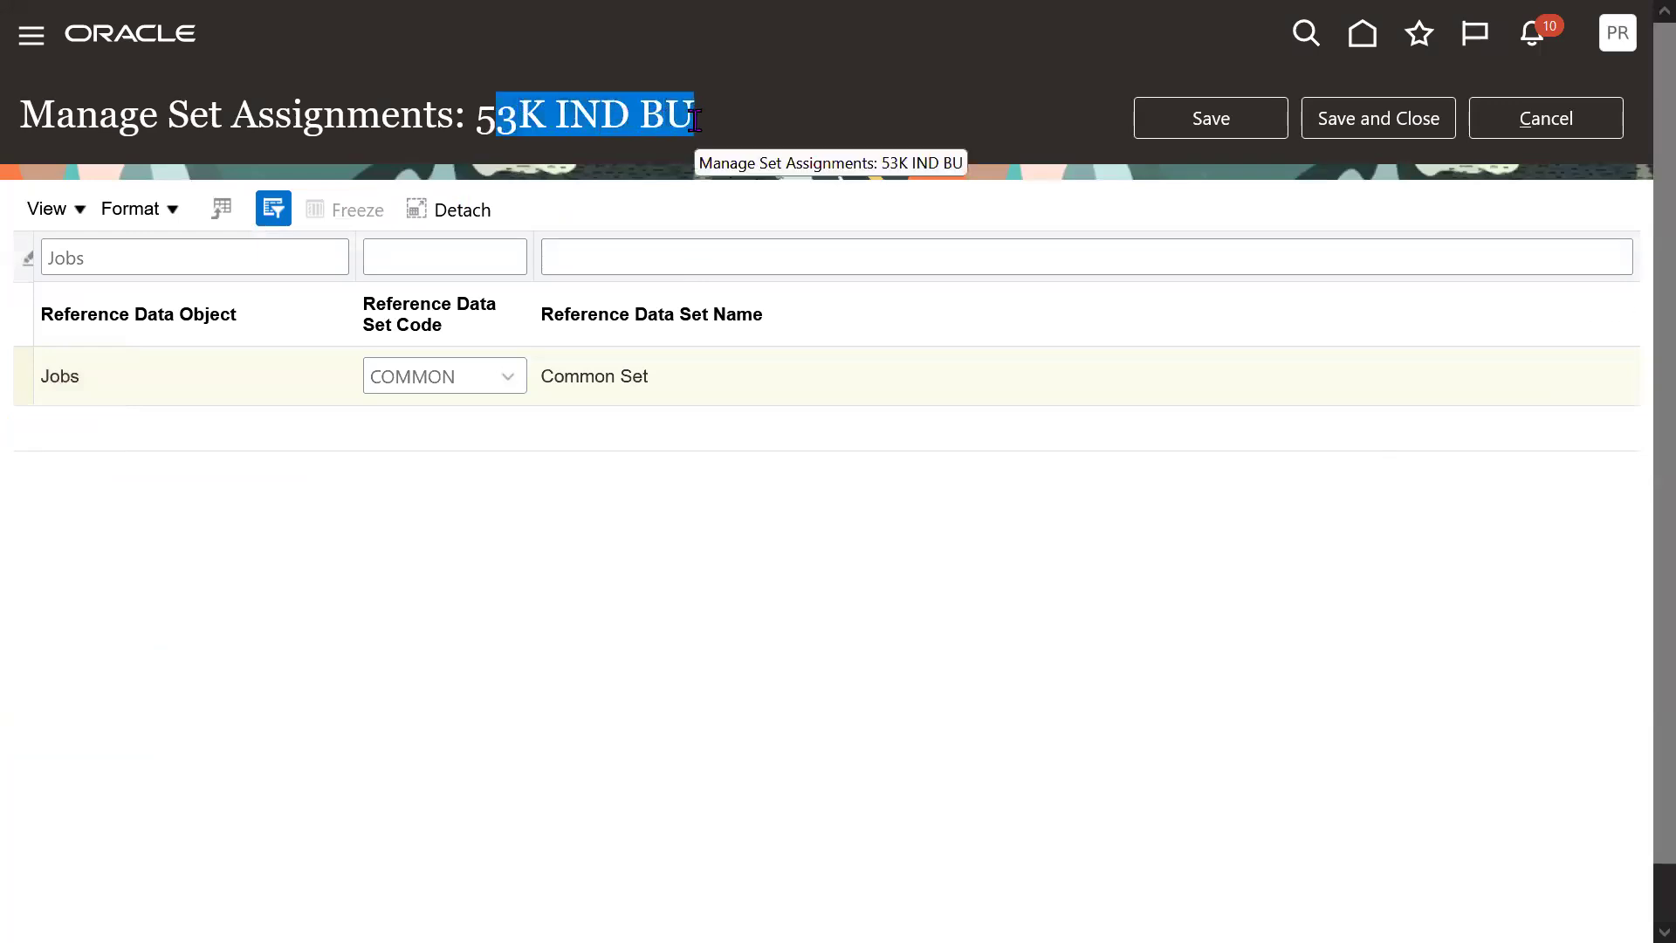
triple_click(654, 116)
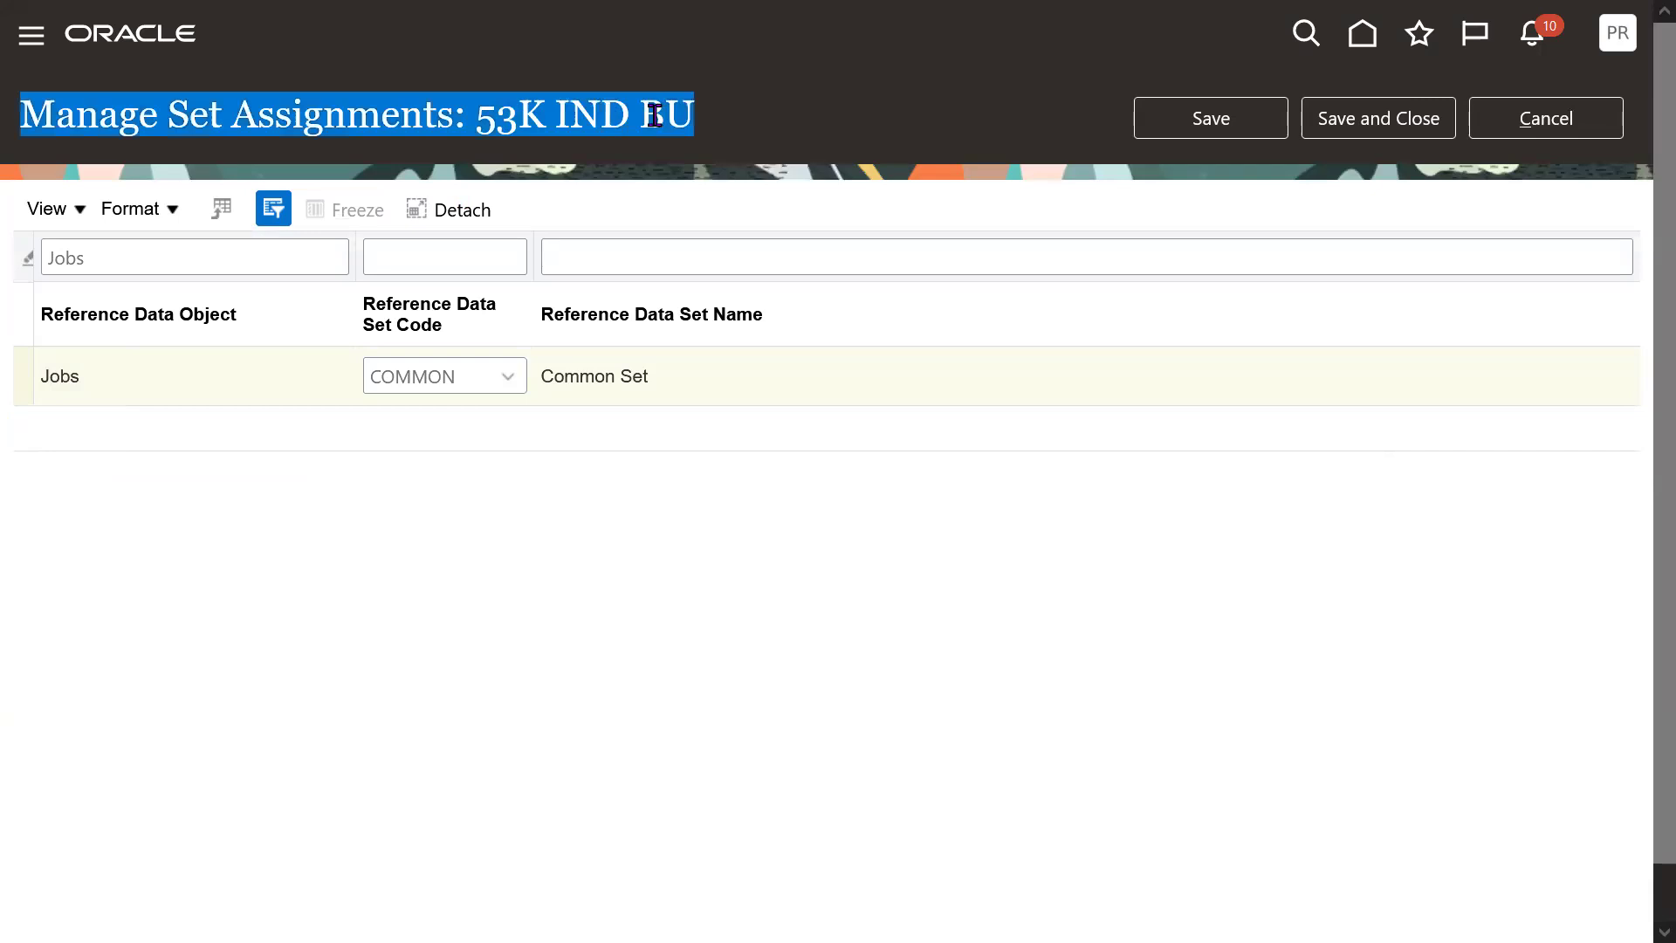
double_click(67, 377)
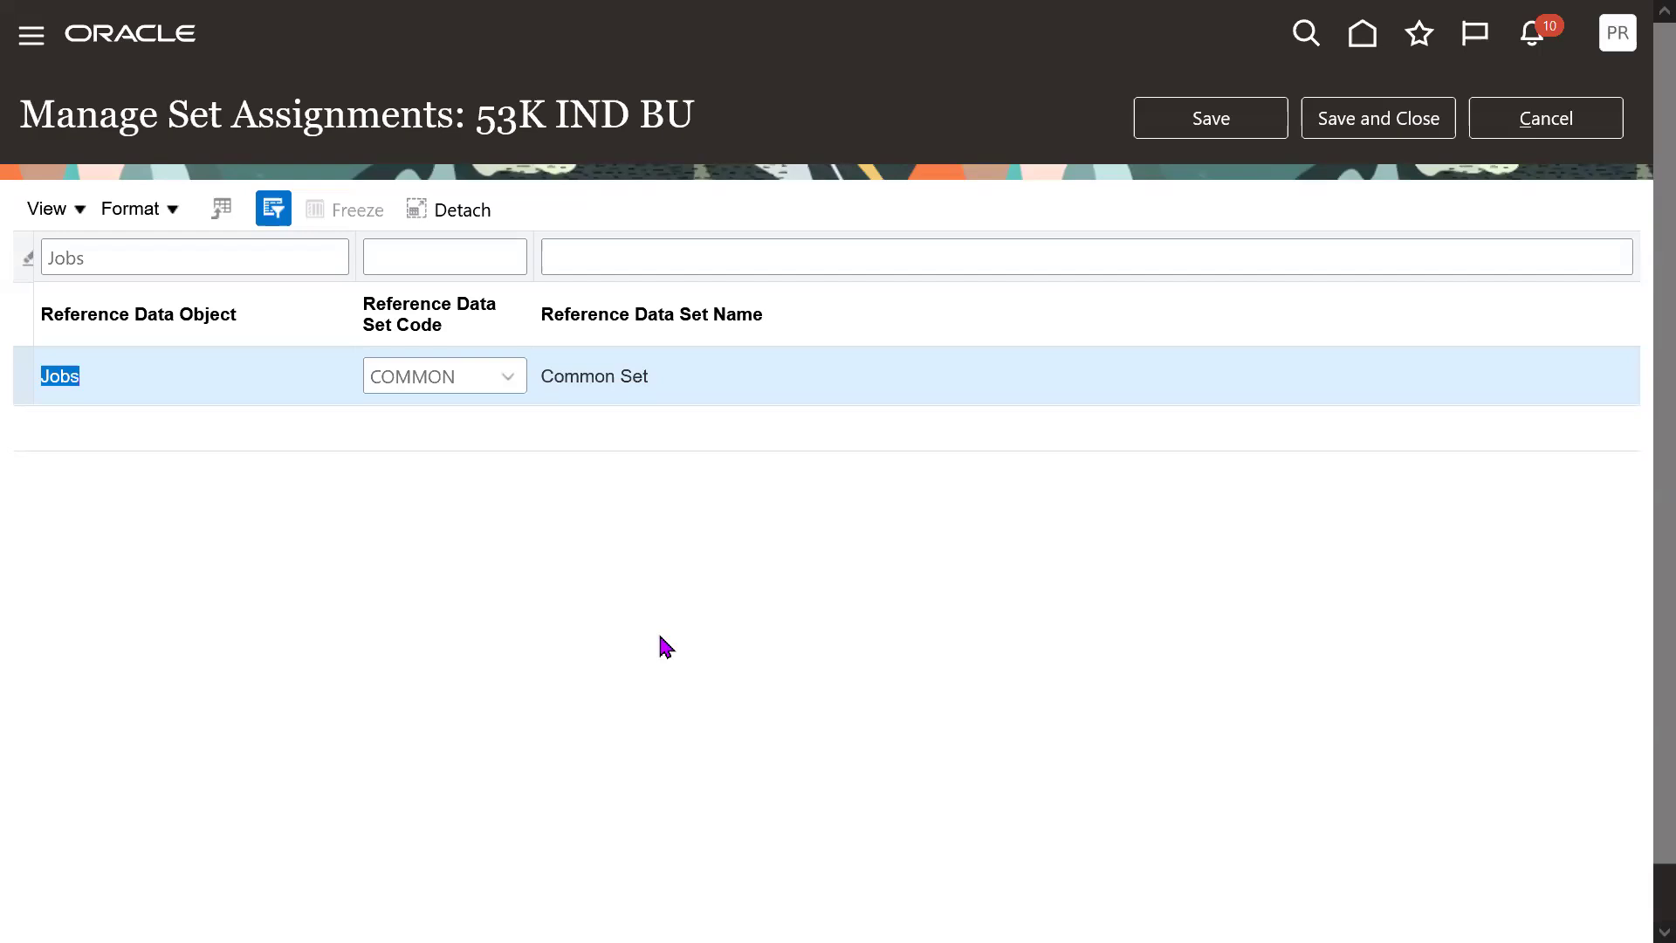
drag(518, 116, 665, 116)
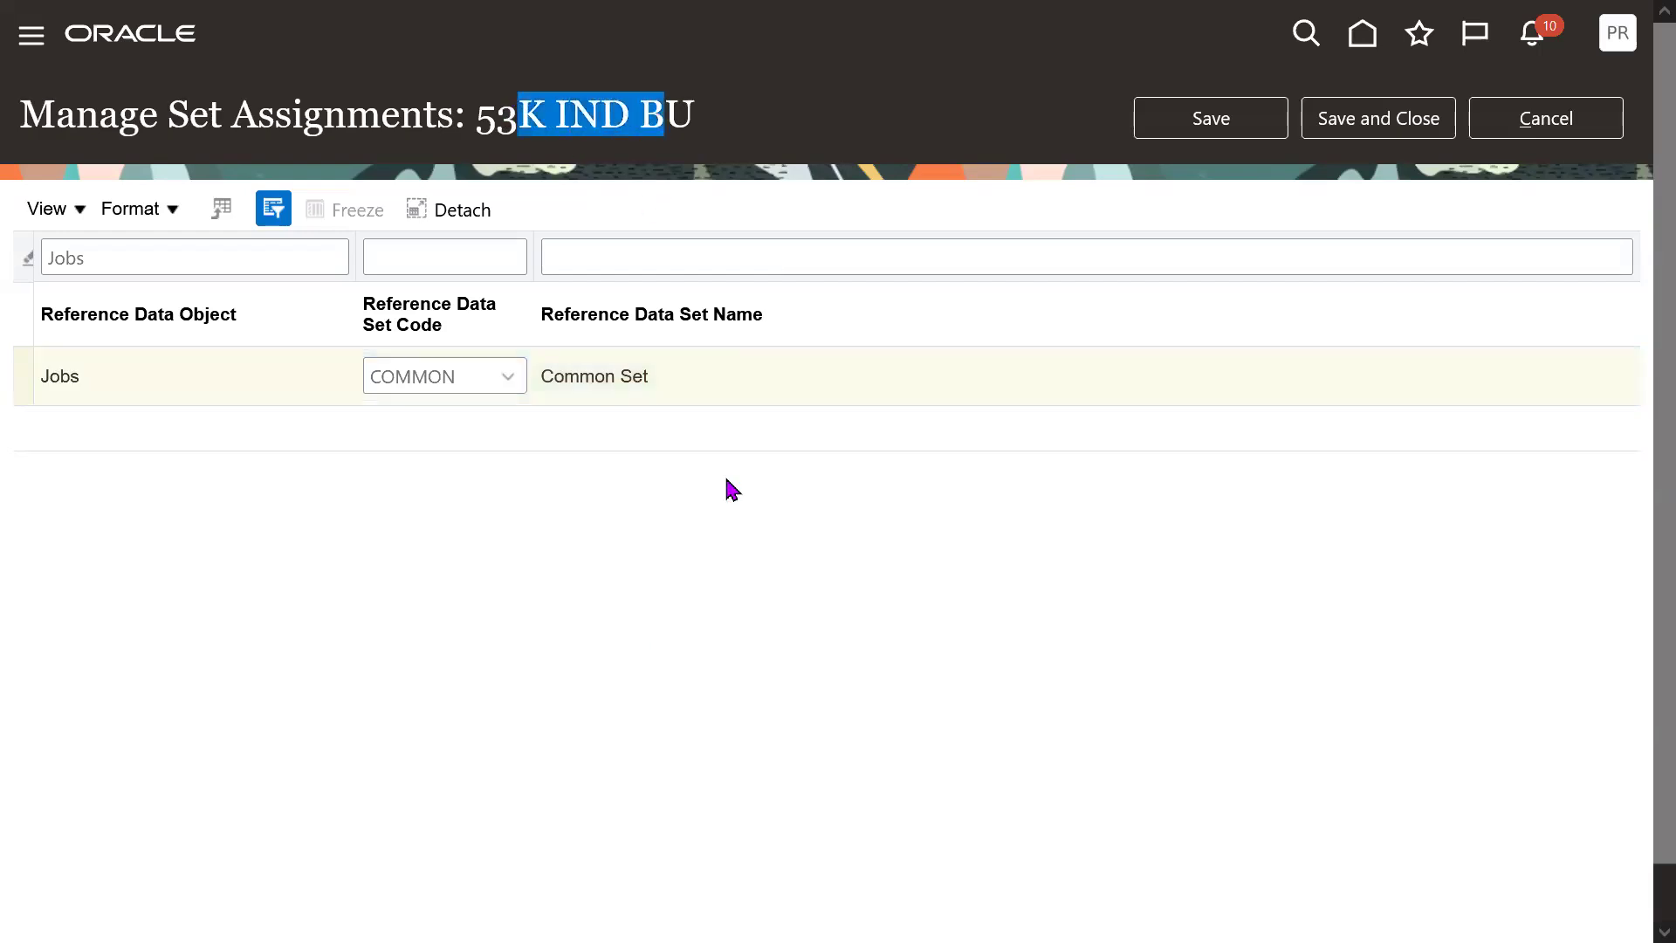
- Review the COMMON label beside the noted jobs, and recheck the business unit name and its Jobs row
key(alt+Tab)
drag(112, 759, 96, 568)
click(339, 696)
drag(385, 634, 423, 617)
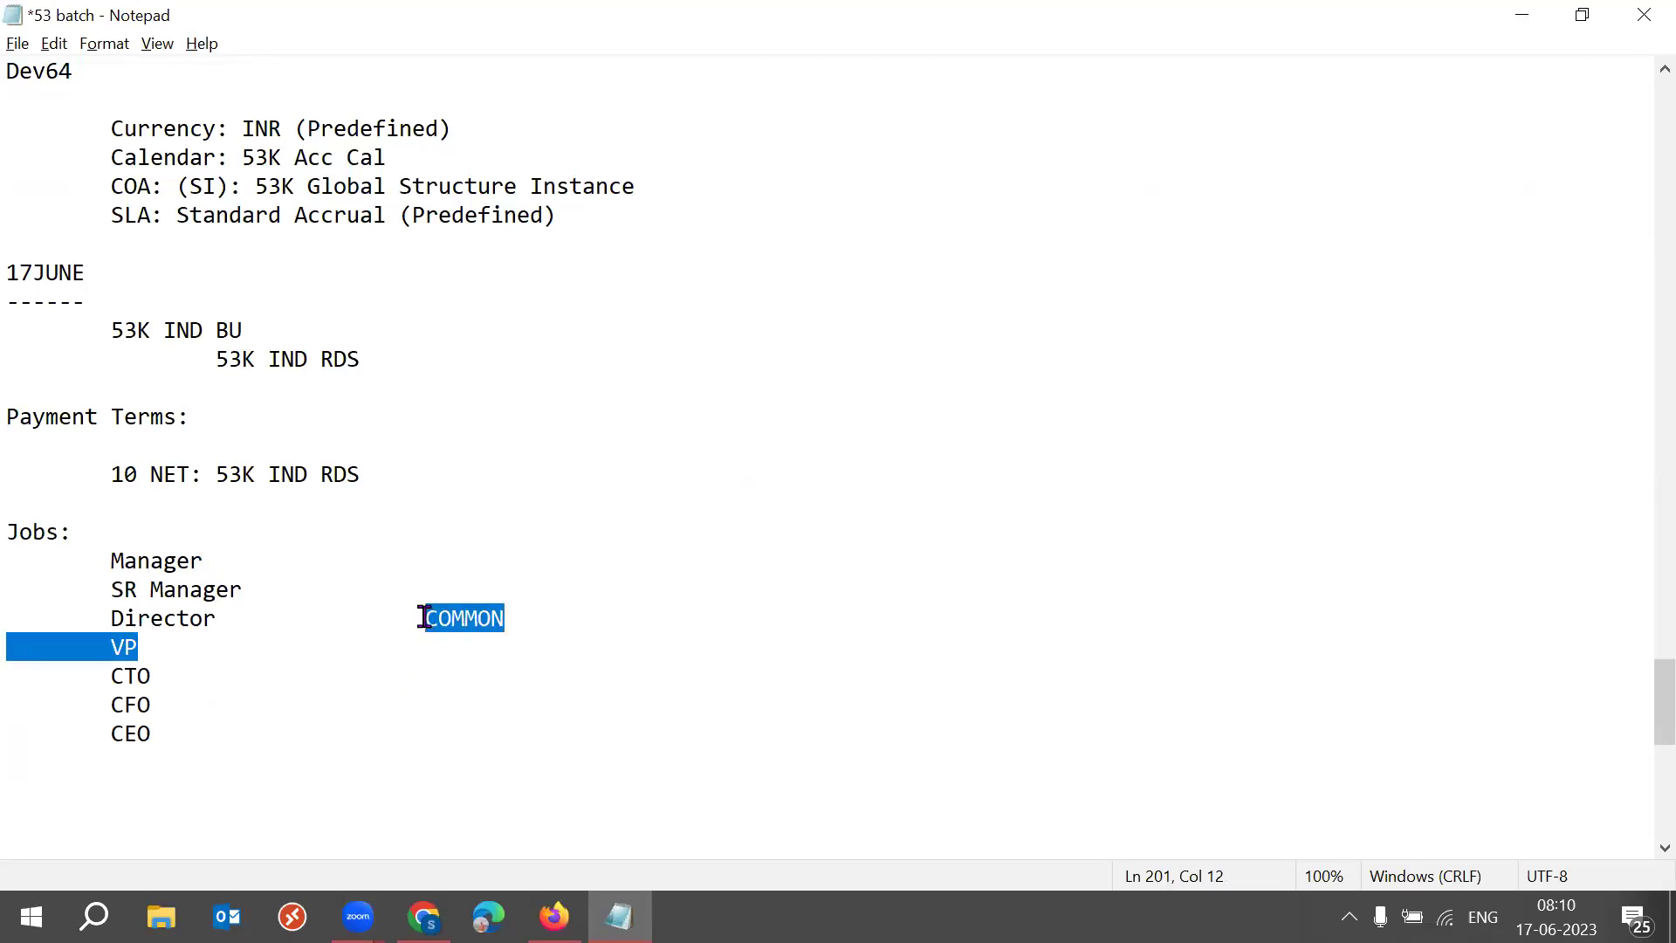
key(alt+Tab)
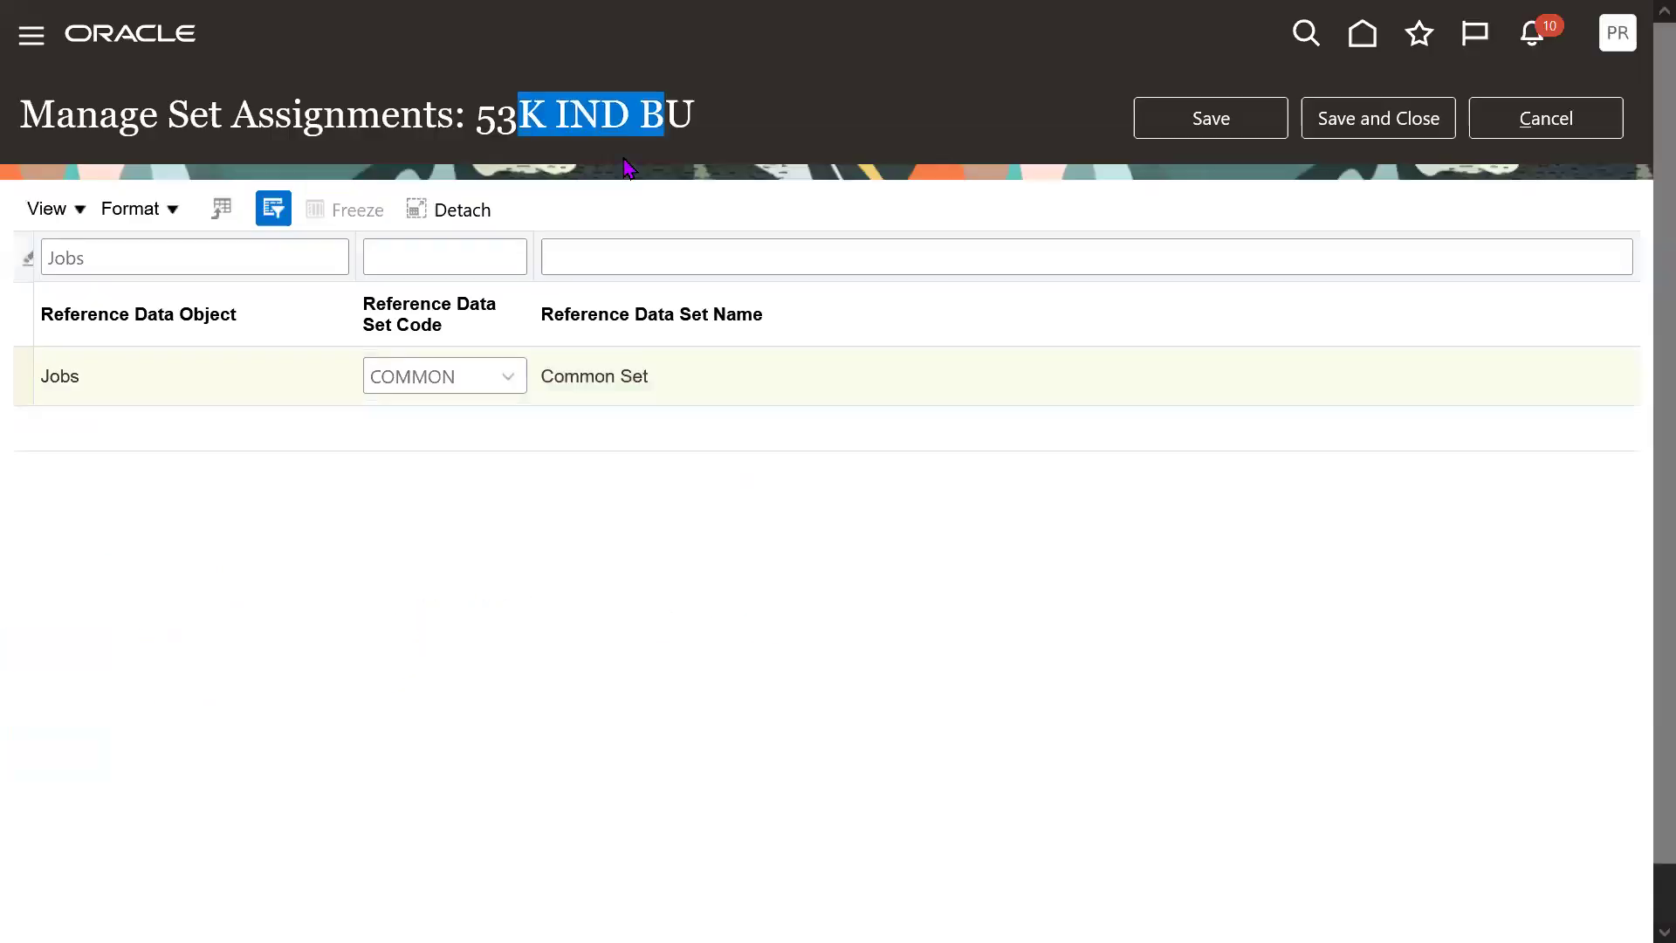
drag(476, 112, 694, 111)
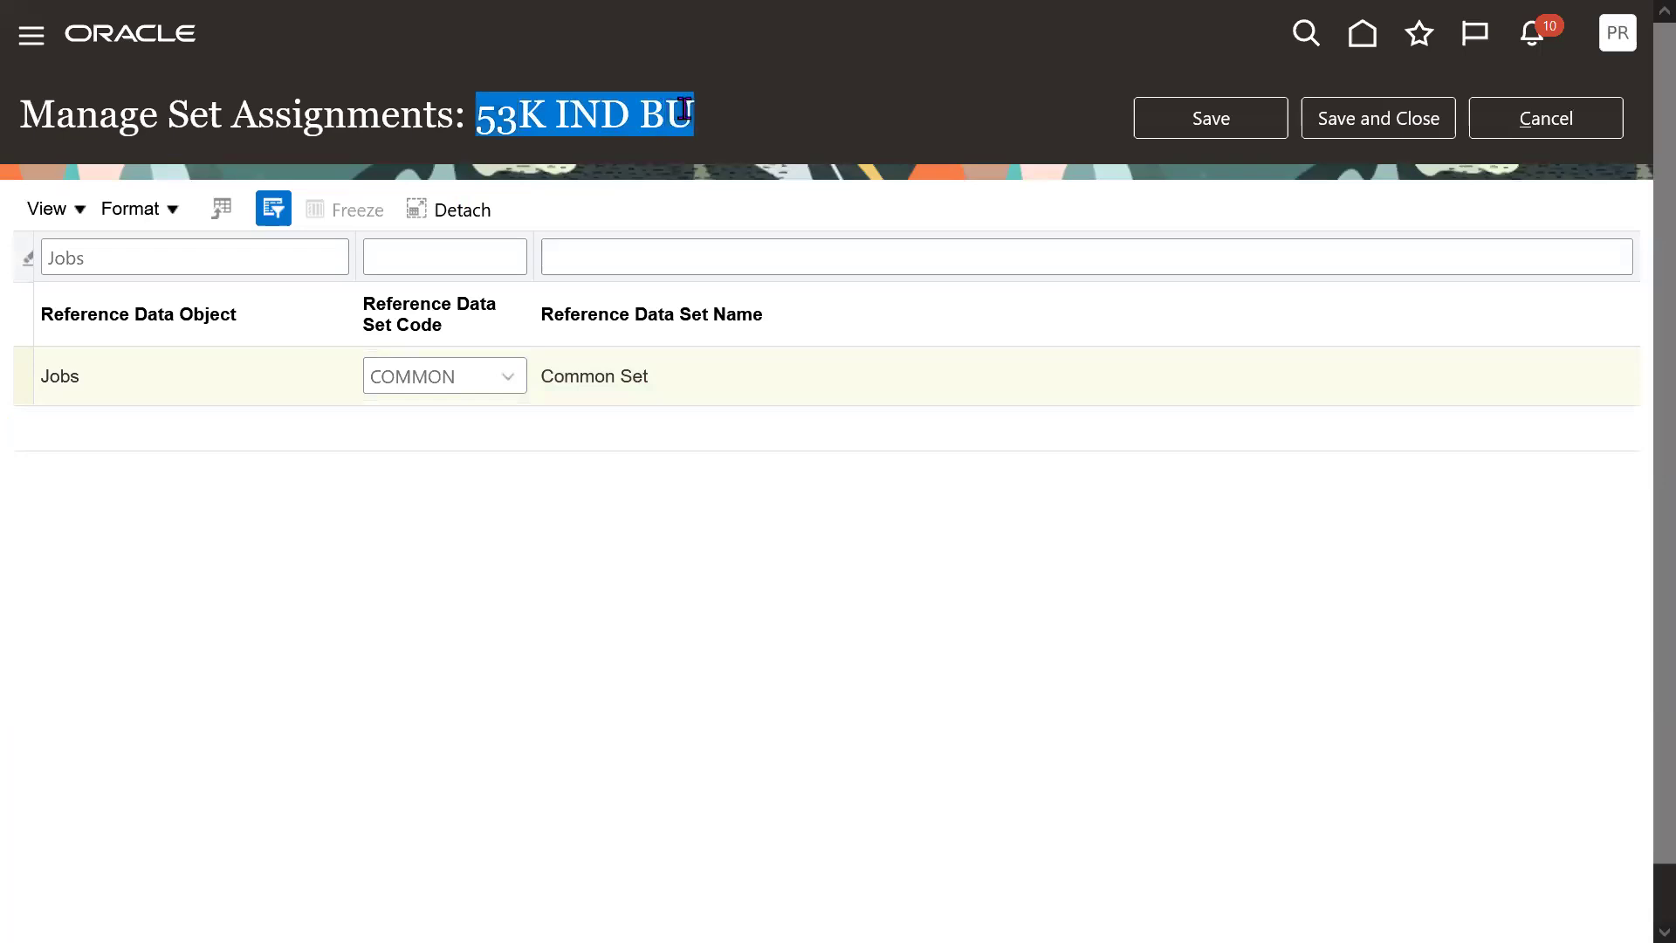
double_click(68, 367)
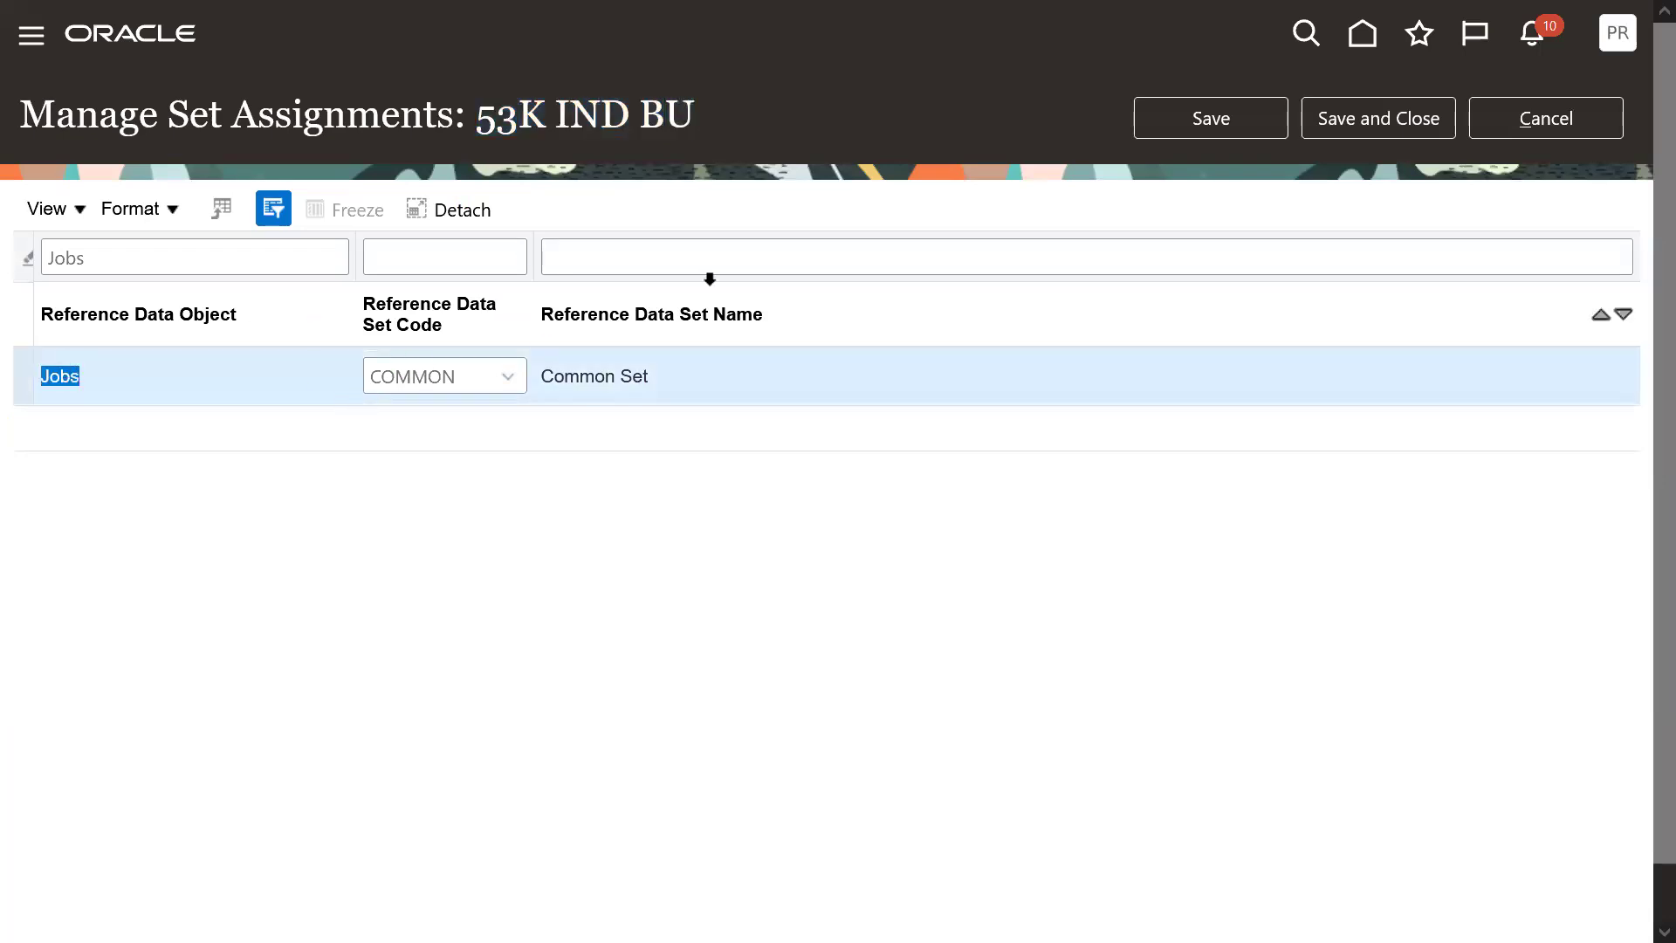
click(857, 203)
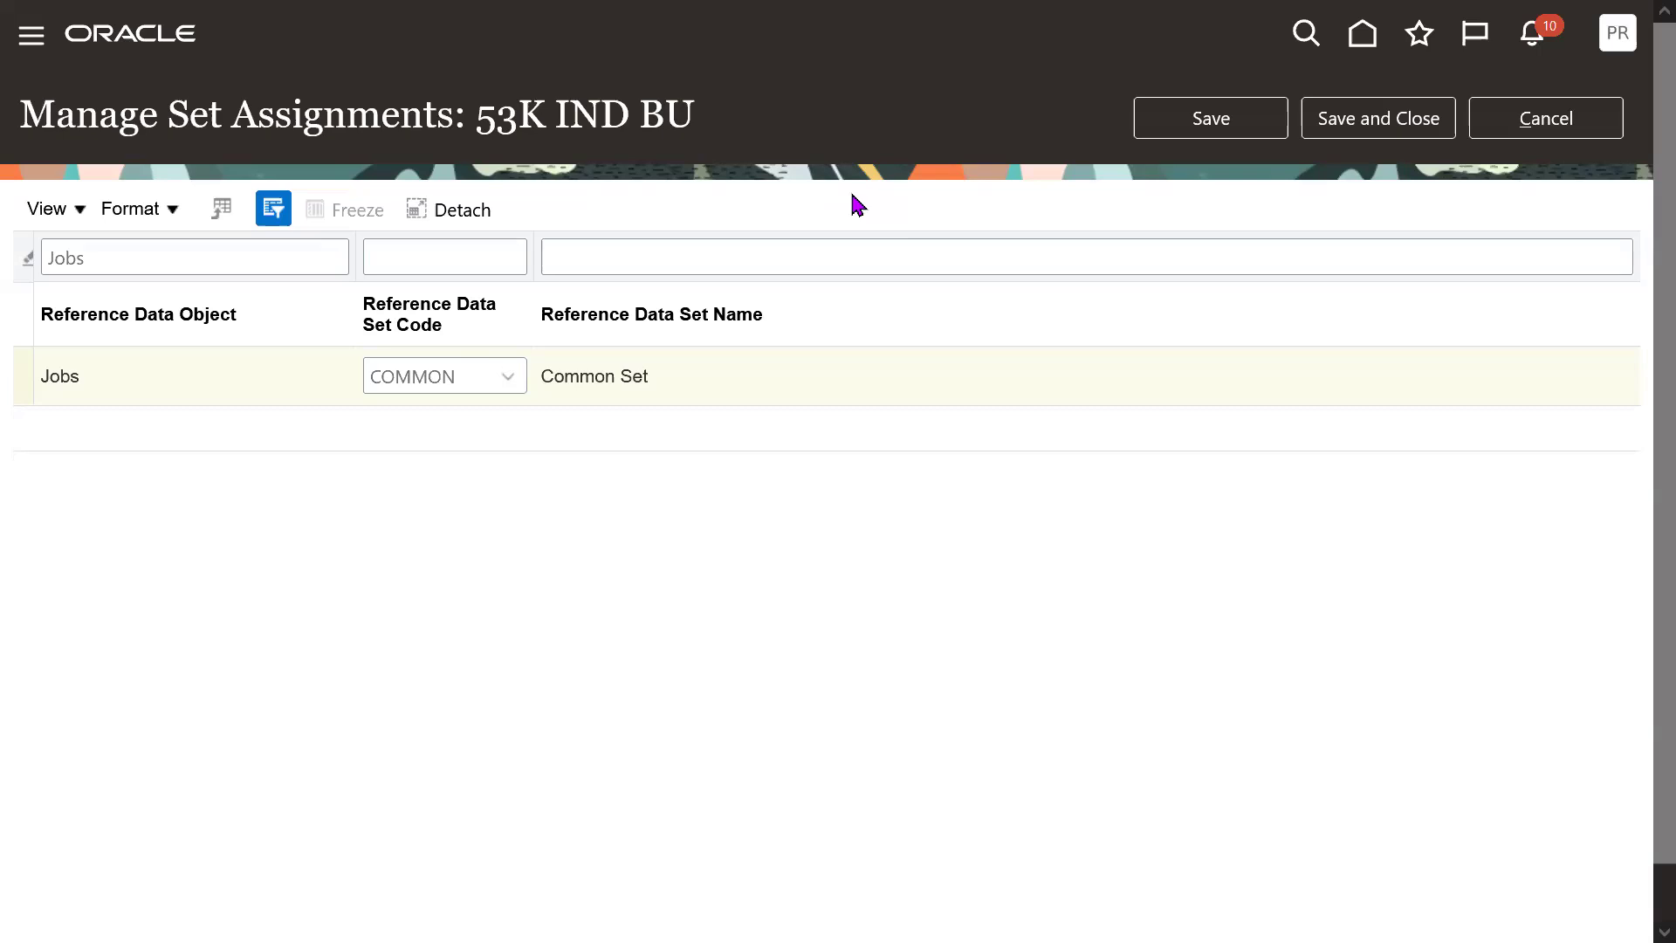
- Clear the Jobs filter and filter the reference data objects by Depart
click(230, 268)
key(BackSpace)
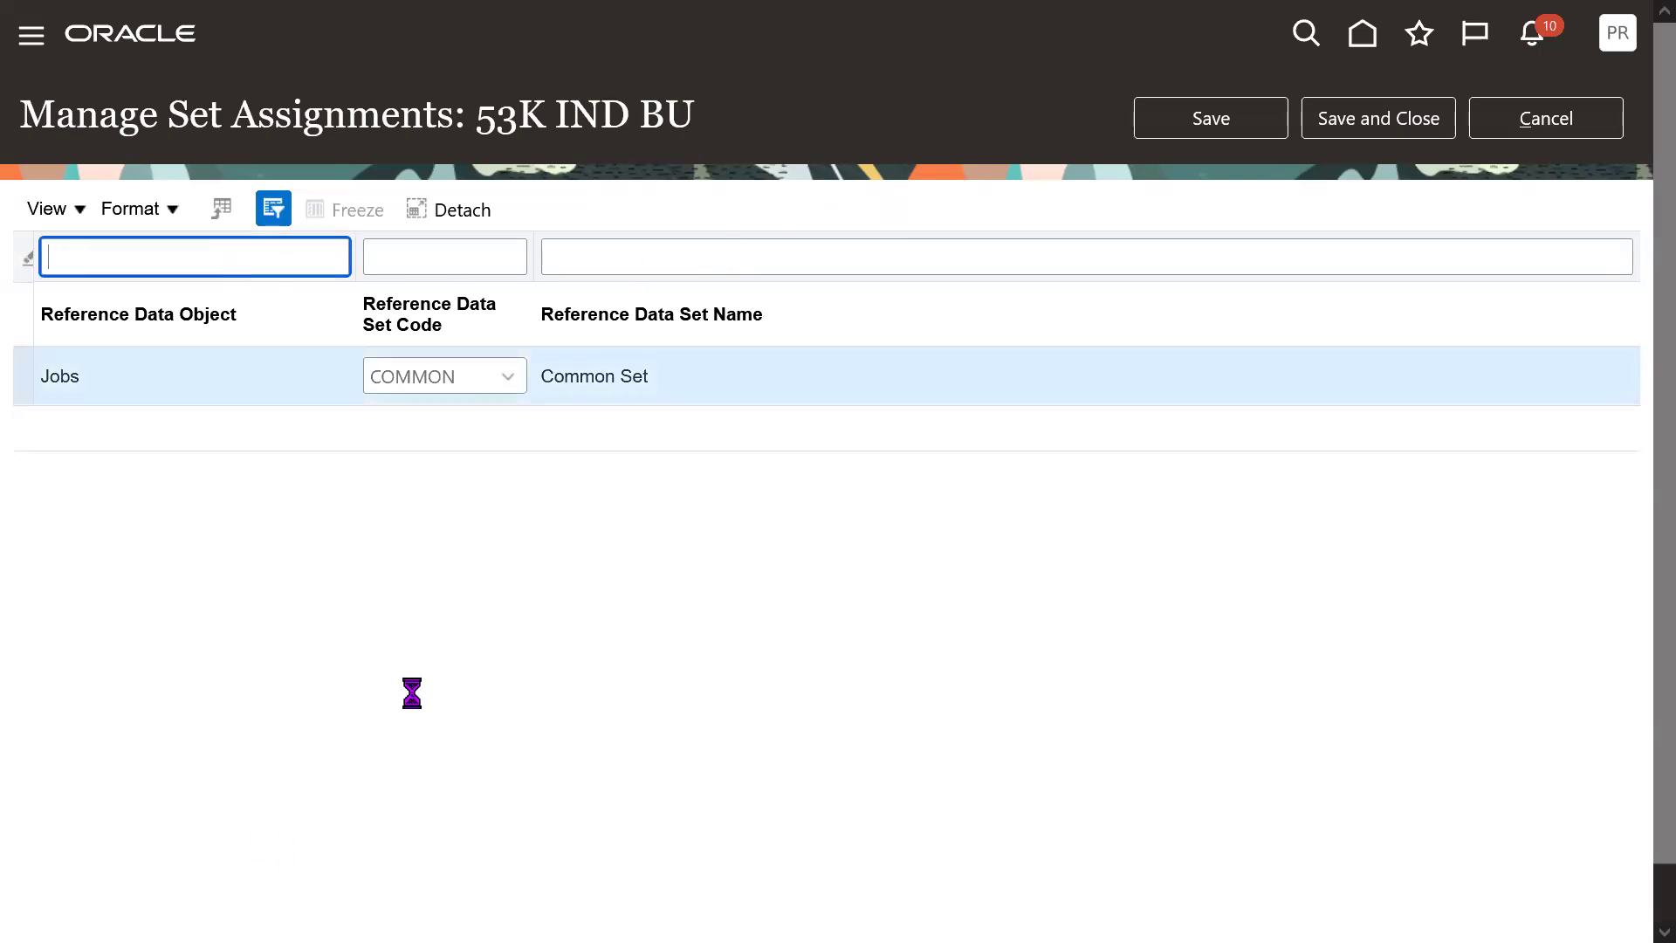
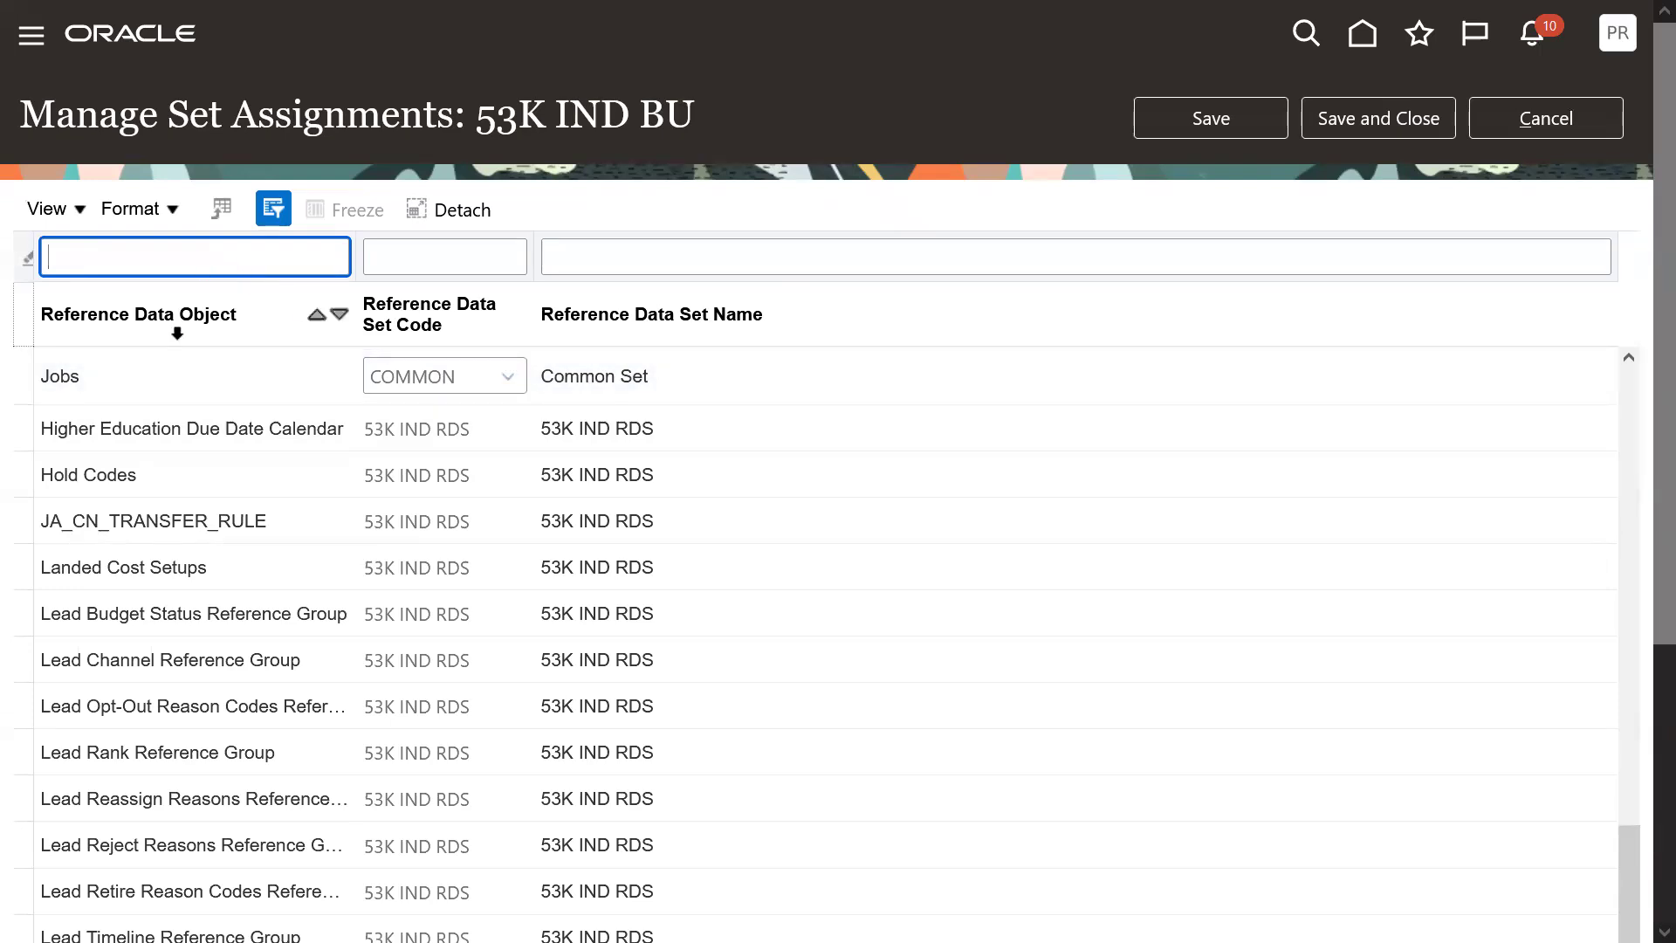
text(Dep)
text(ra)
key(BackSpace)
key(BackSpace)
text(ar)
key(Return)
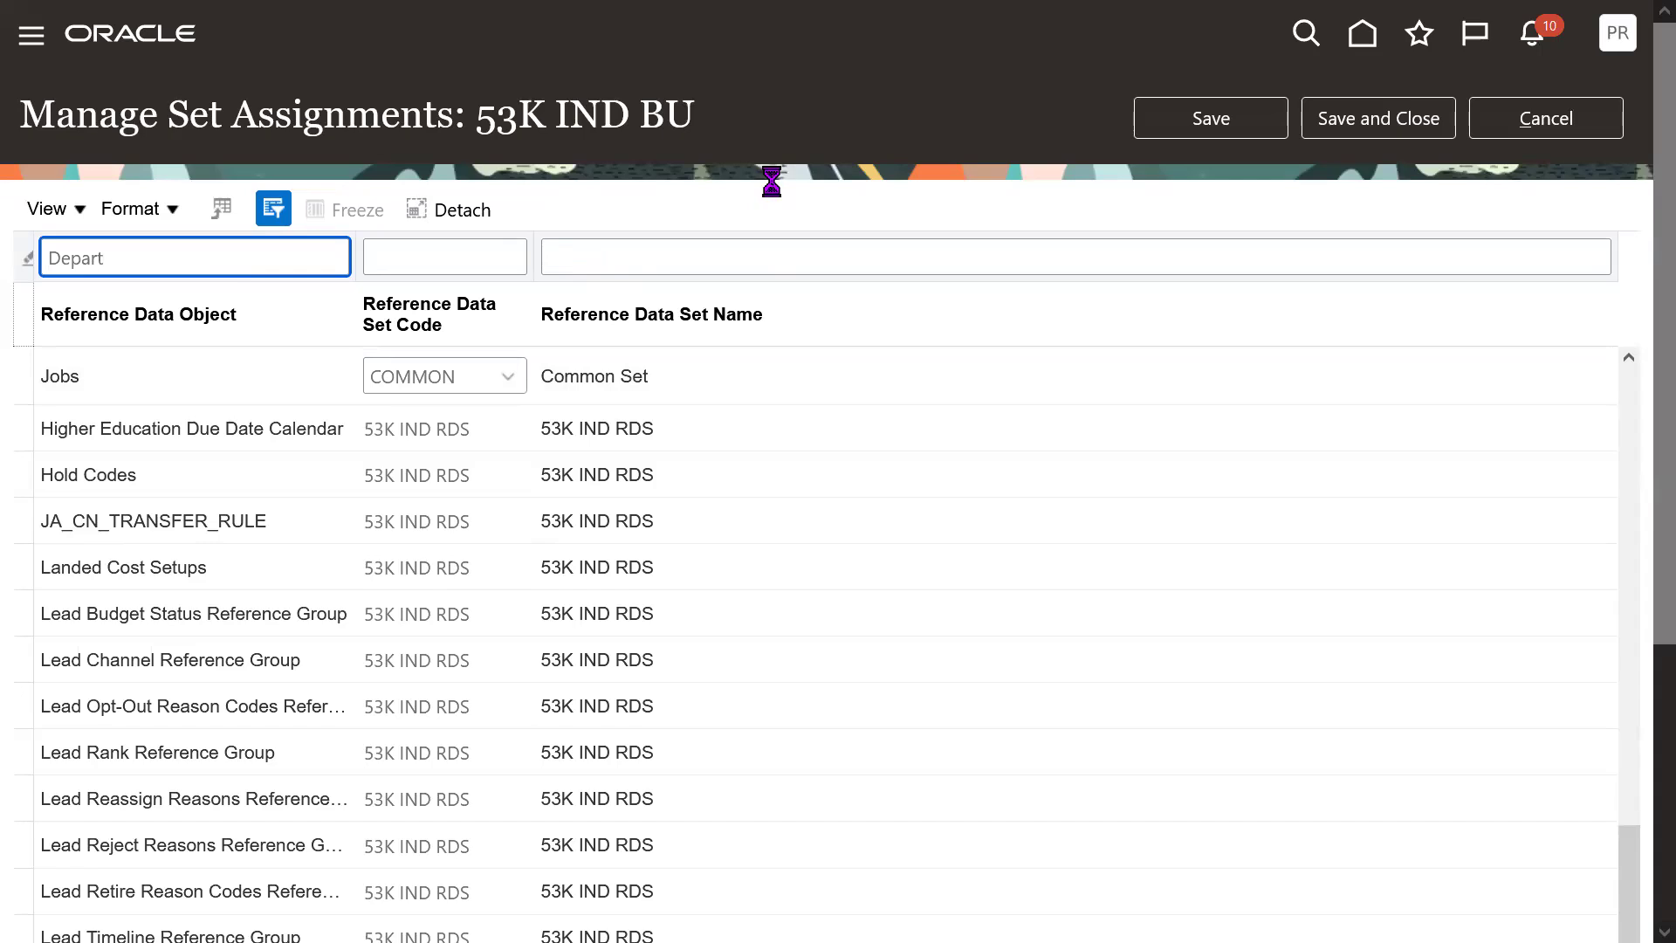
- Switch to the notes and add a "Department:" heading below the jobs list, with Sales as its first indented entry
key(alt+Tab)
click(207, 741)
key(Return)
key(Return)
text(Department)
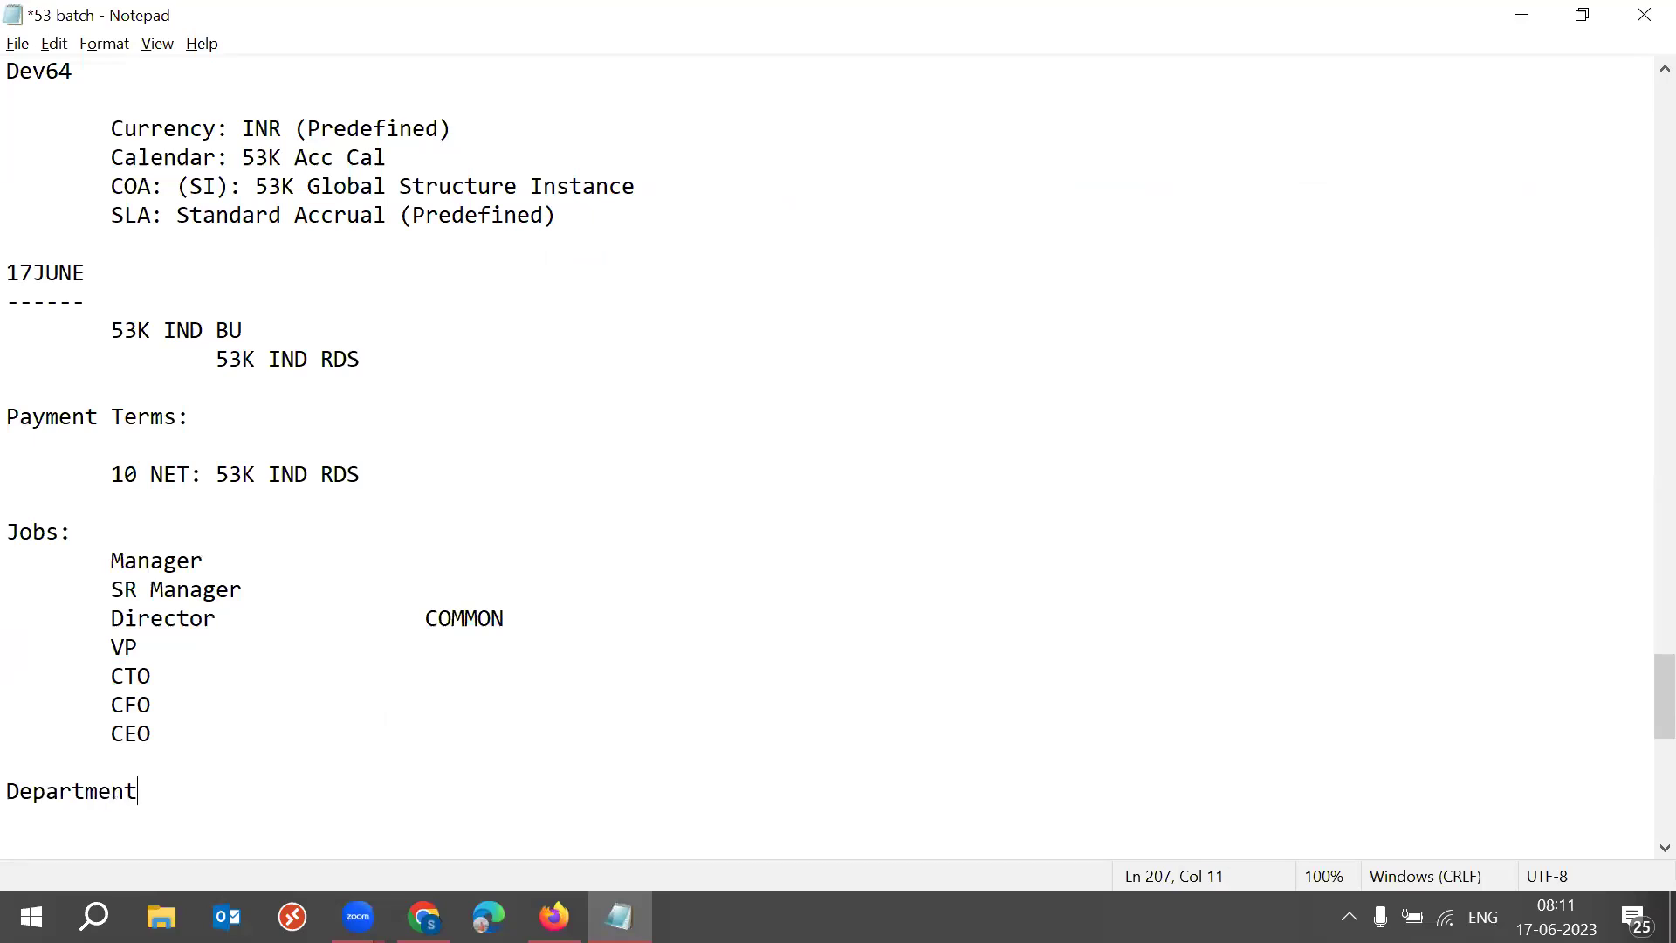
text(:)
key(Return)
key(Return)
key(Tab)
text(Sales)
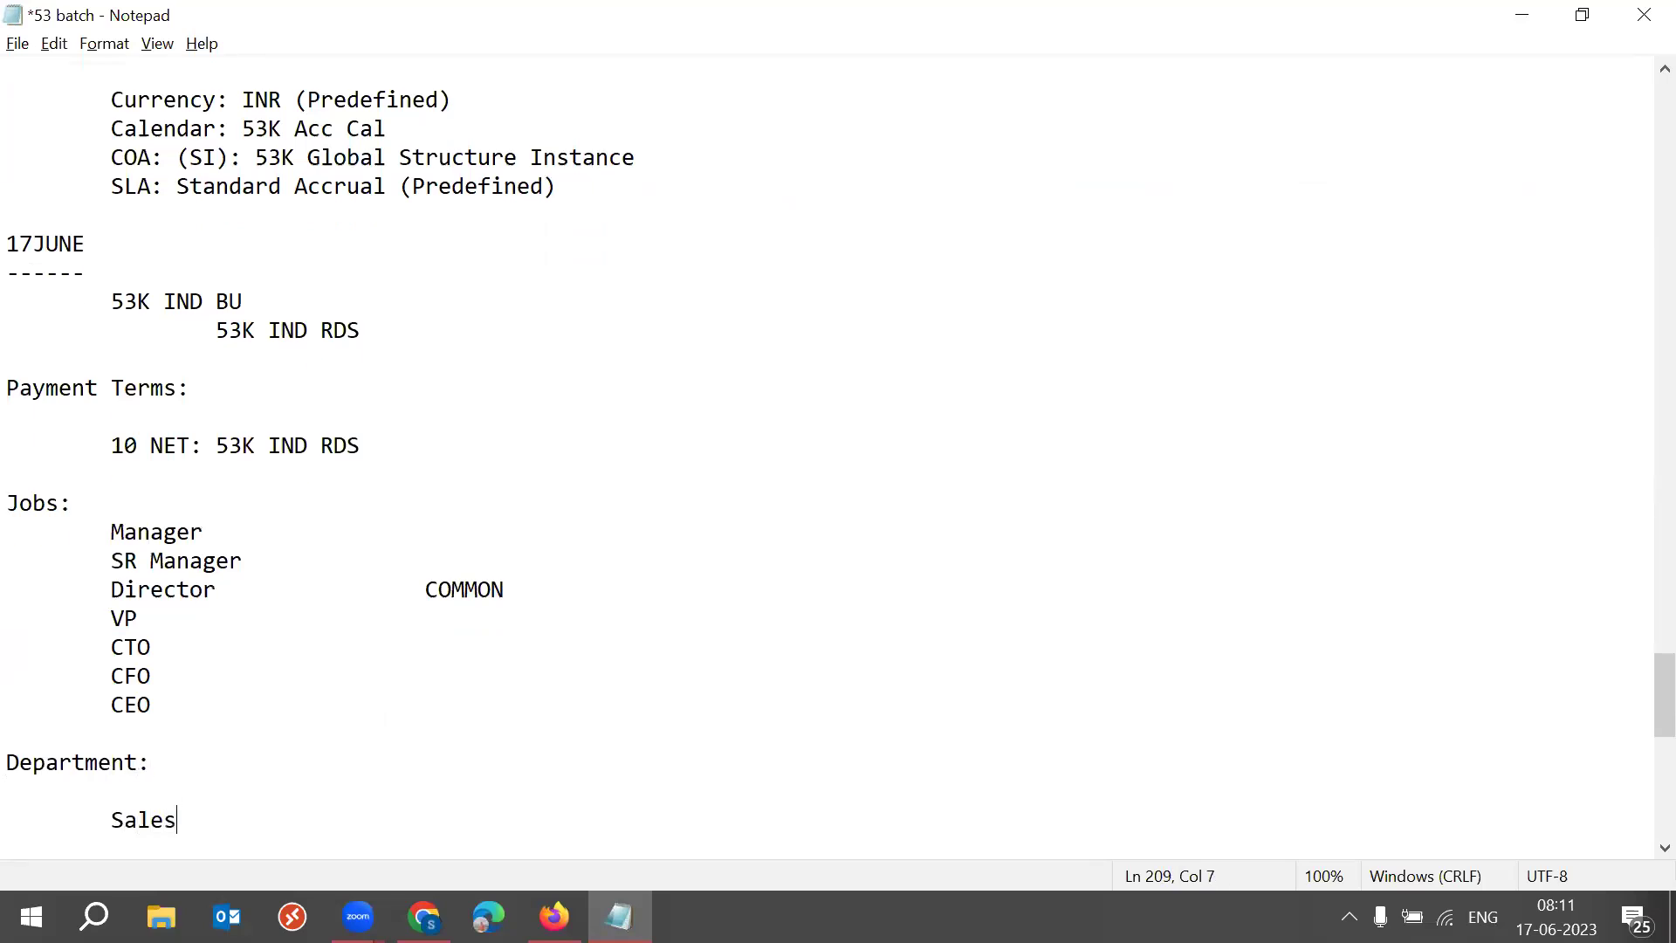
- Add Marketing, Finance and HR to the department list, each on its own indented line
key(Return)
key(Tab)
text(M)
text(keting)
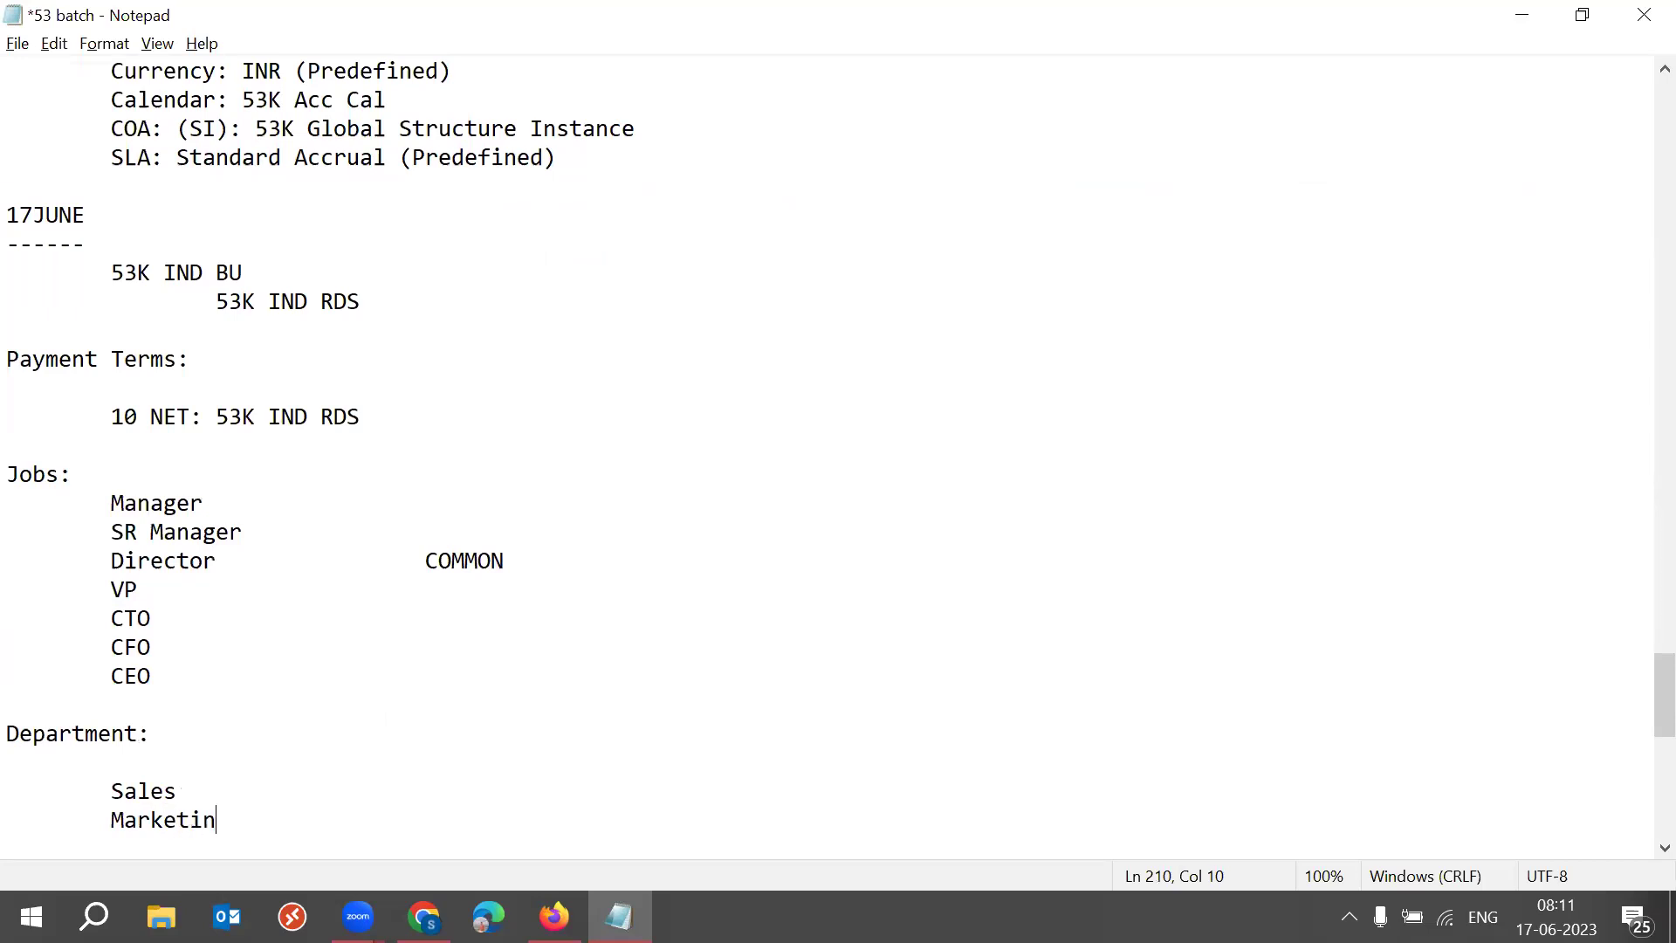
key(Return)
key(Tab)
text(Finace)
key(Return)
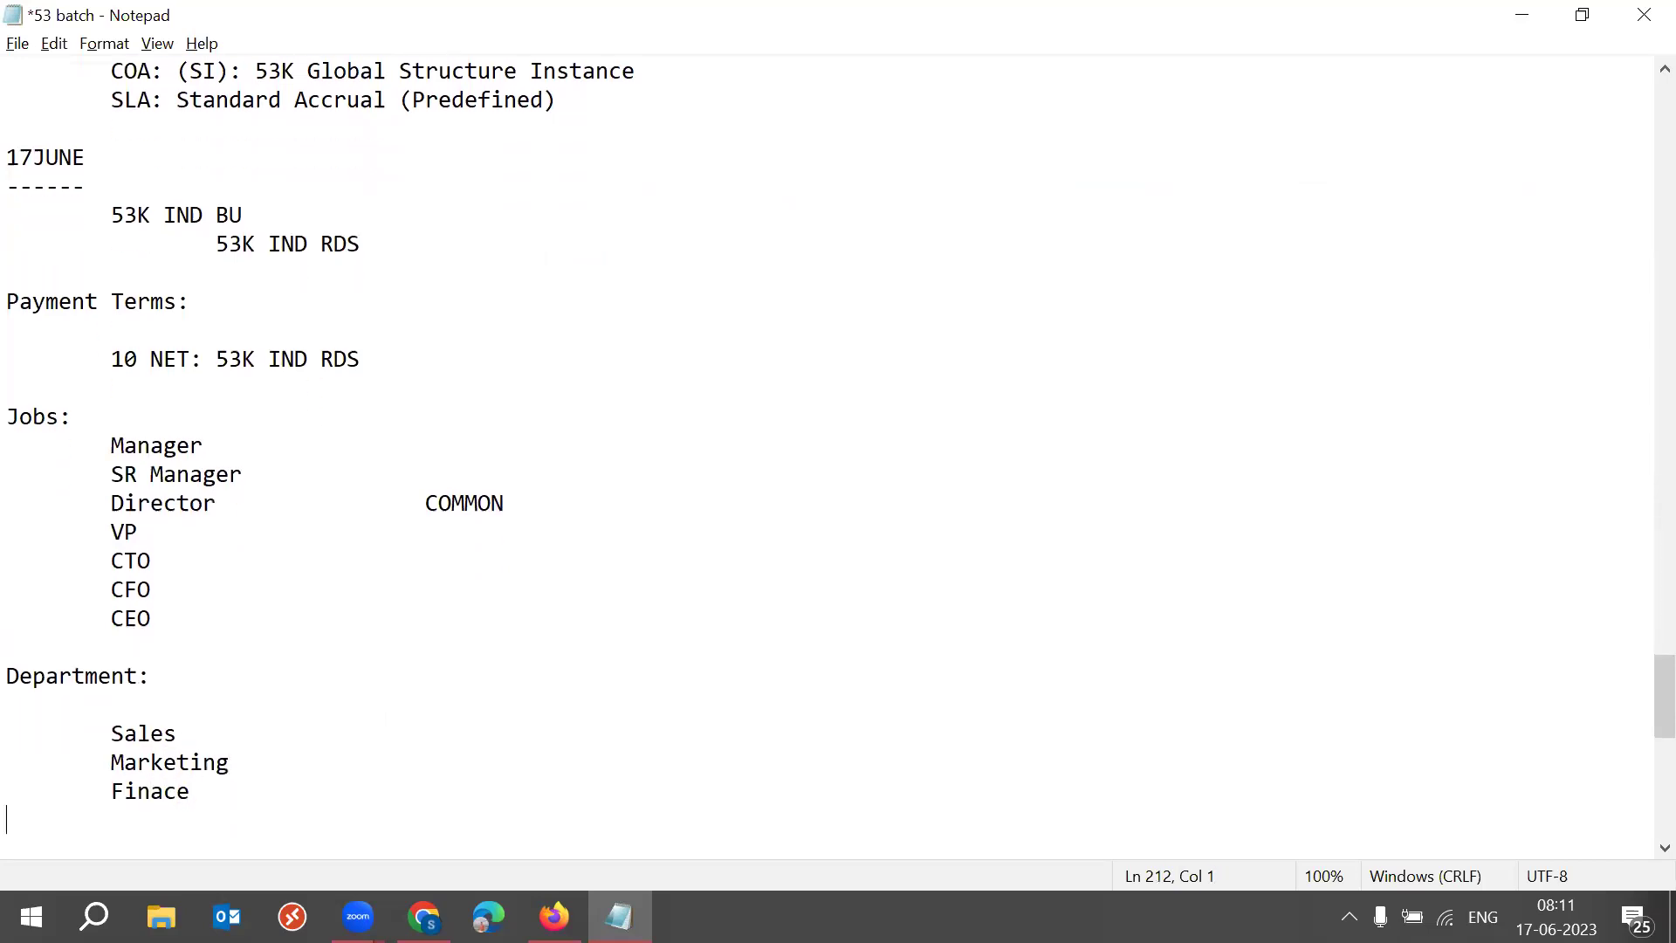
text(HR)
key(Return)
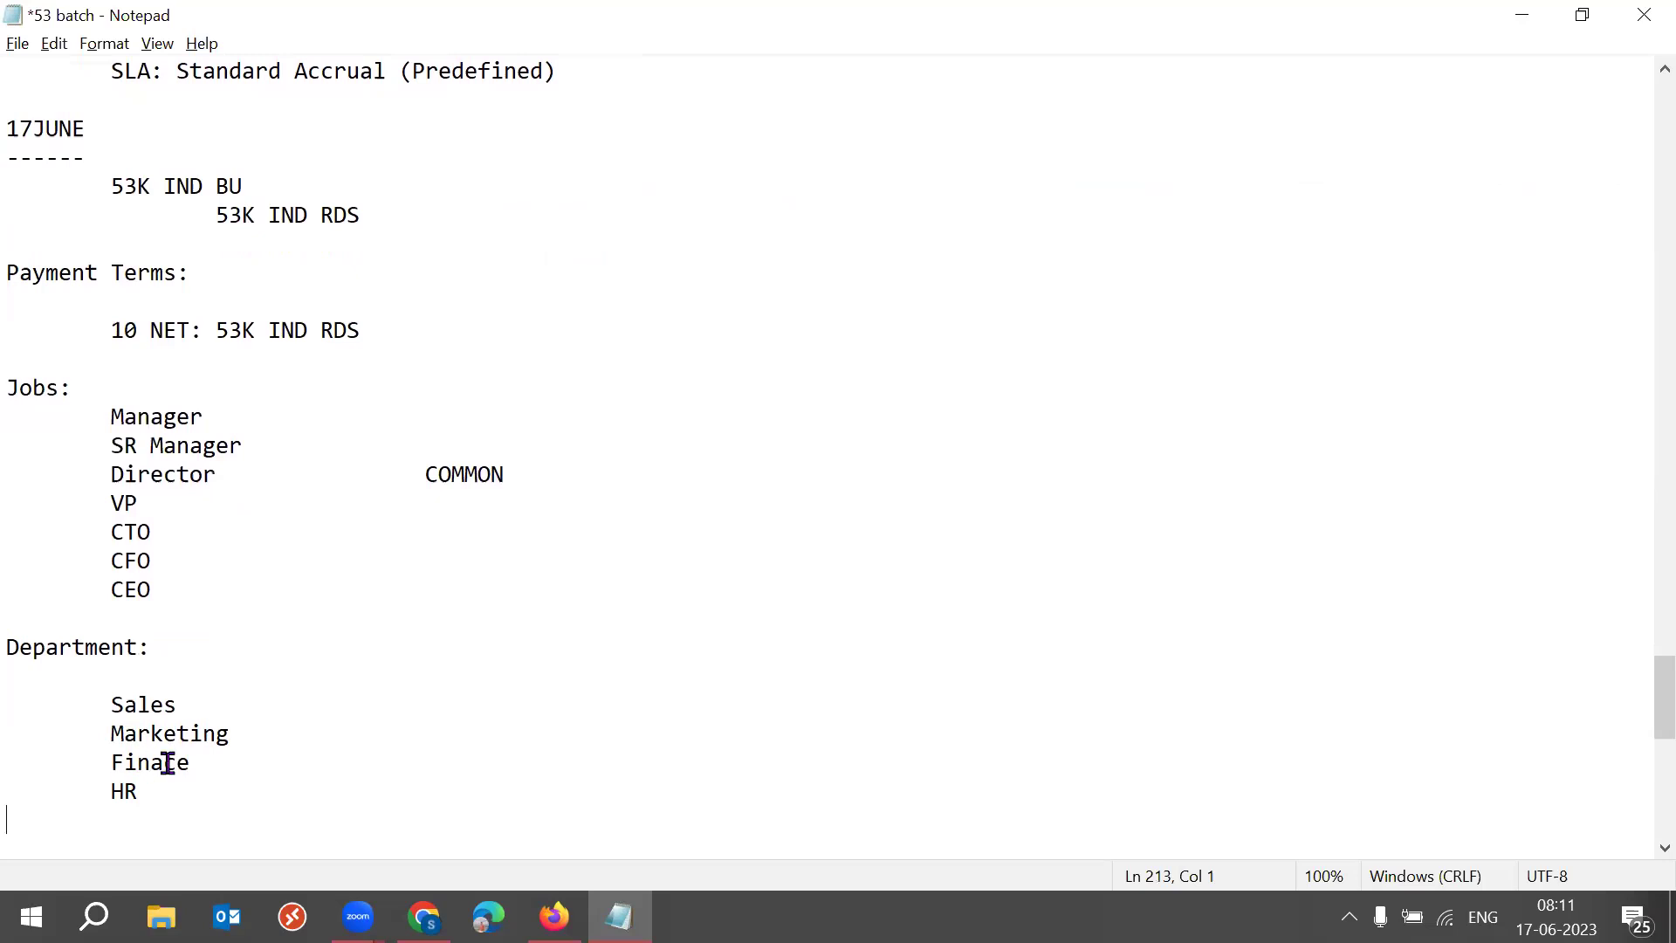
text(n)
- Label the department list COMMON, spaced out beside the Marketing entry, and save the notes
click(191, 793)
key(Down)
drag(288, 749, 329, 736)
click(316, 736)
text(COMMON)
key(ctrl+s)
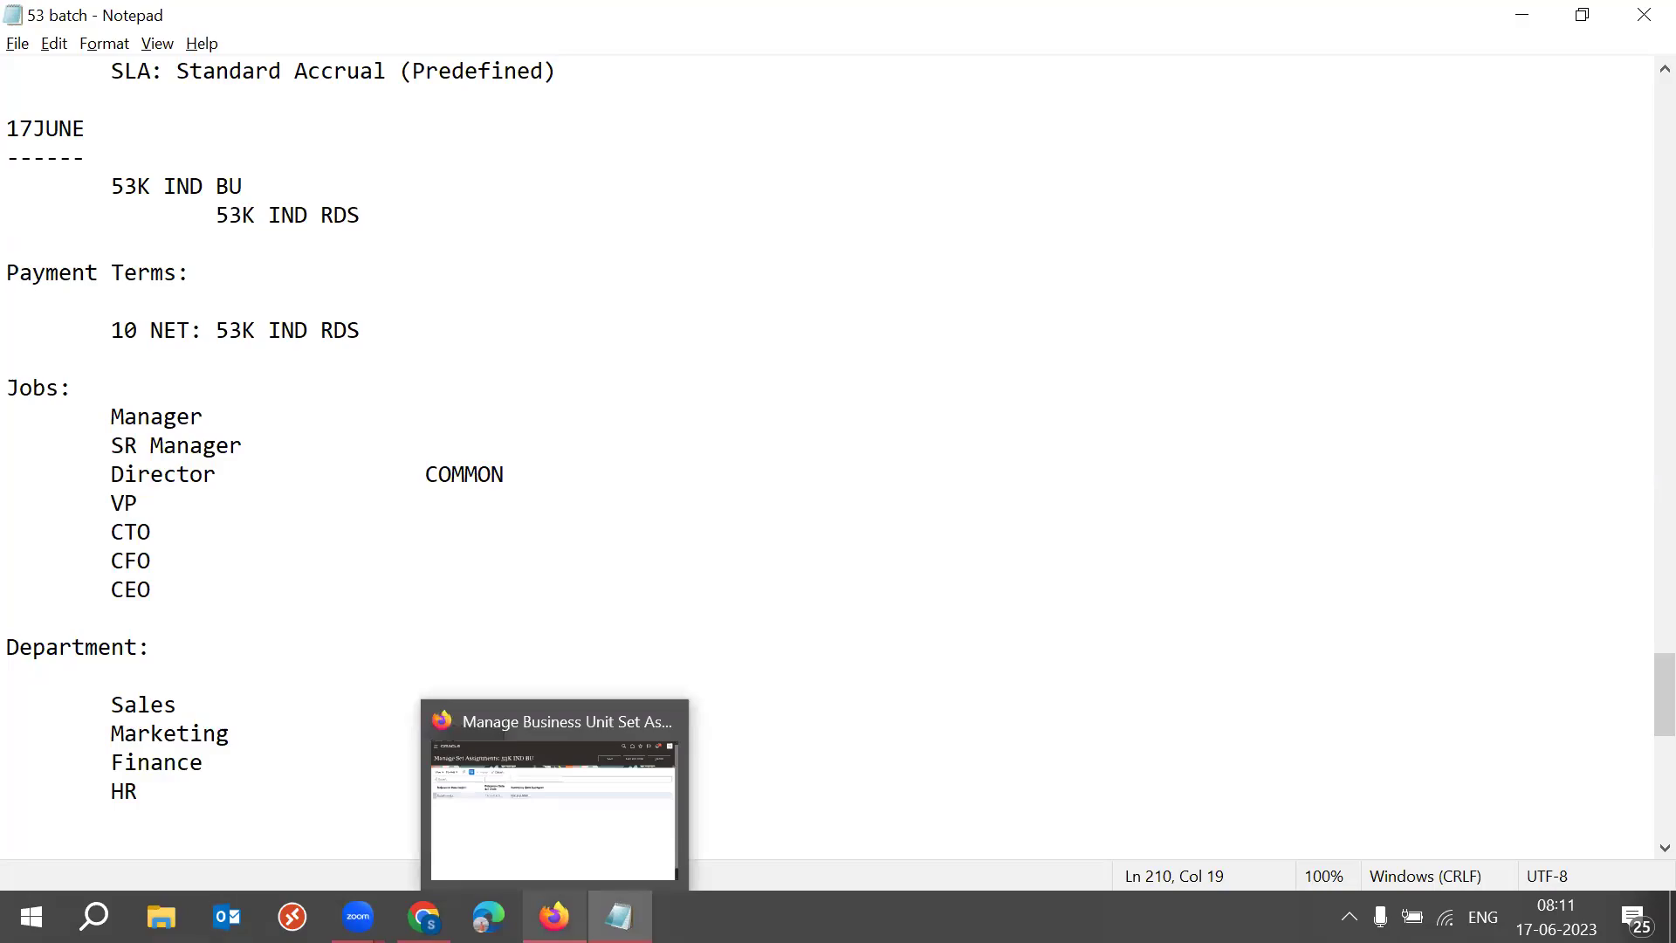
- Switch to Oracle Fusion, look up the COMMON reference data set, assign it to Departments and save the set assignments
click(553, 917)
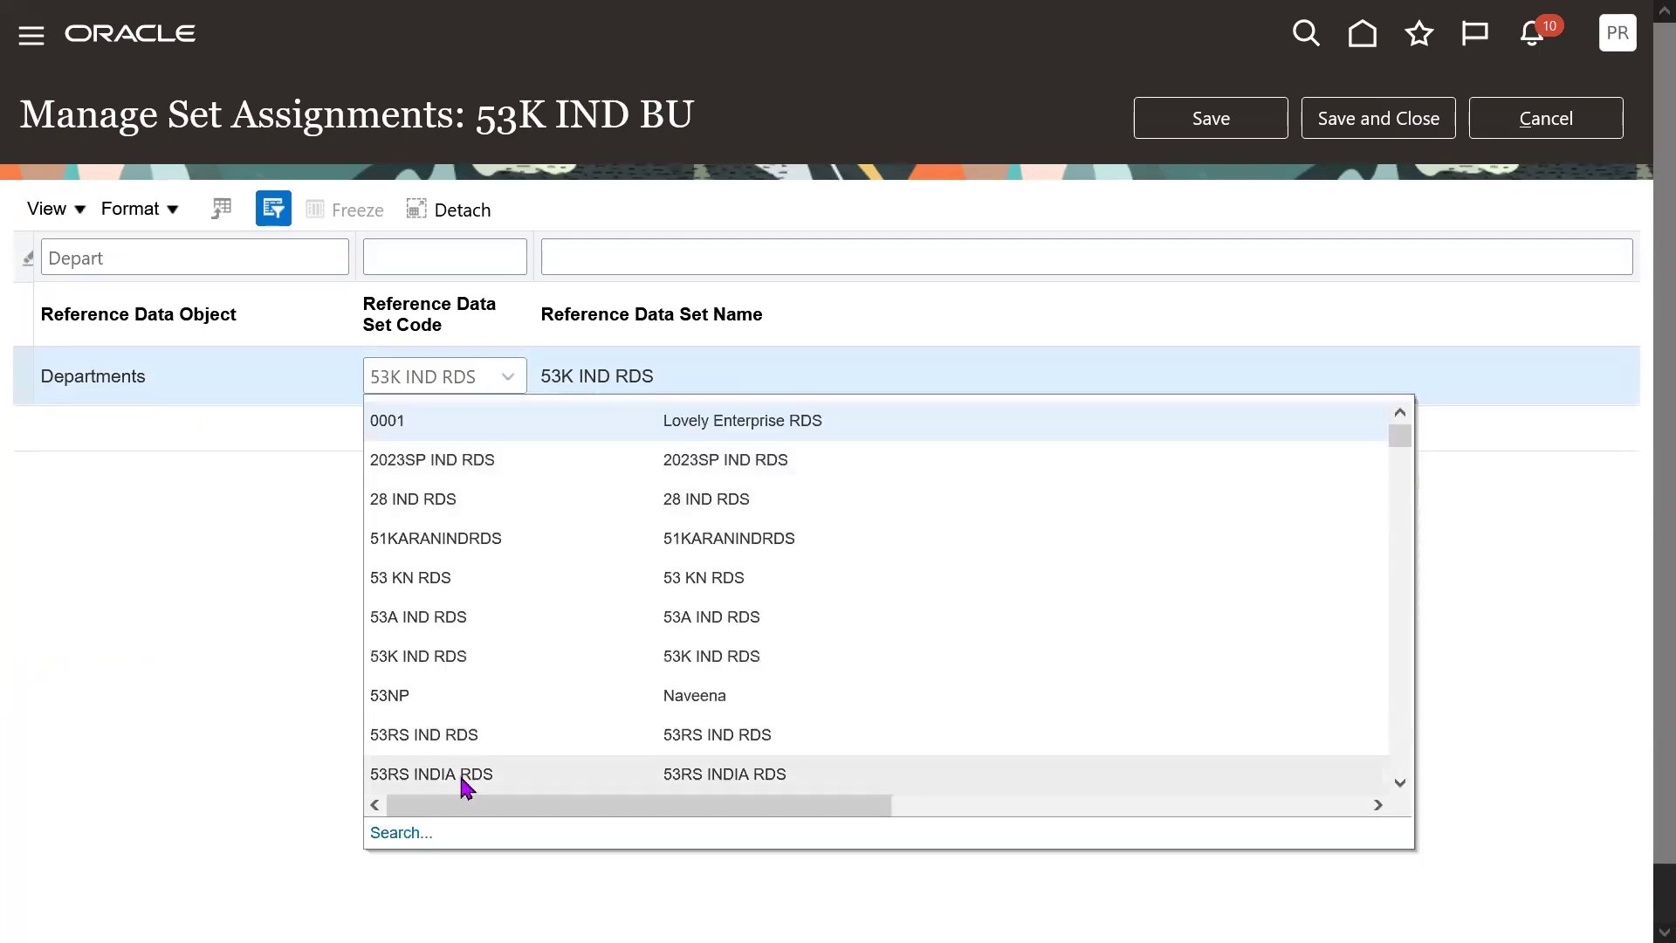
click(399, 834)
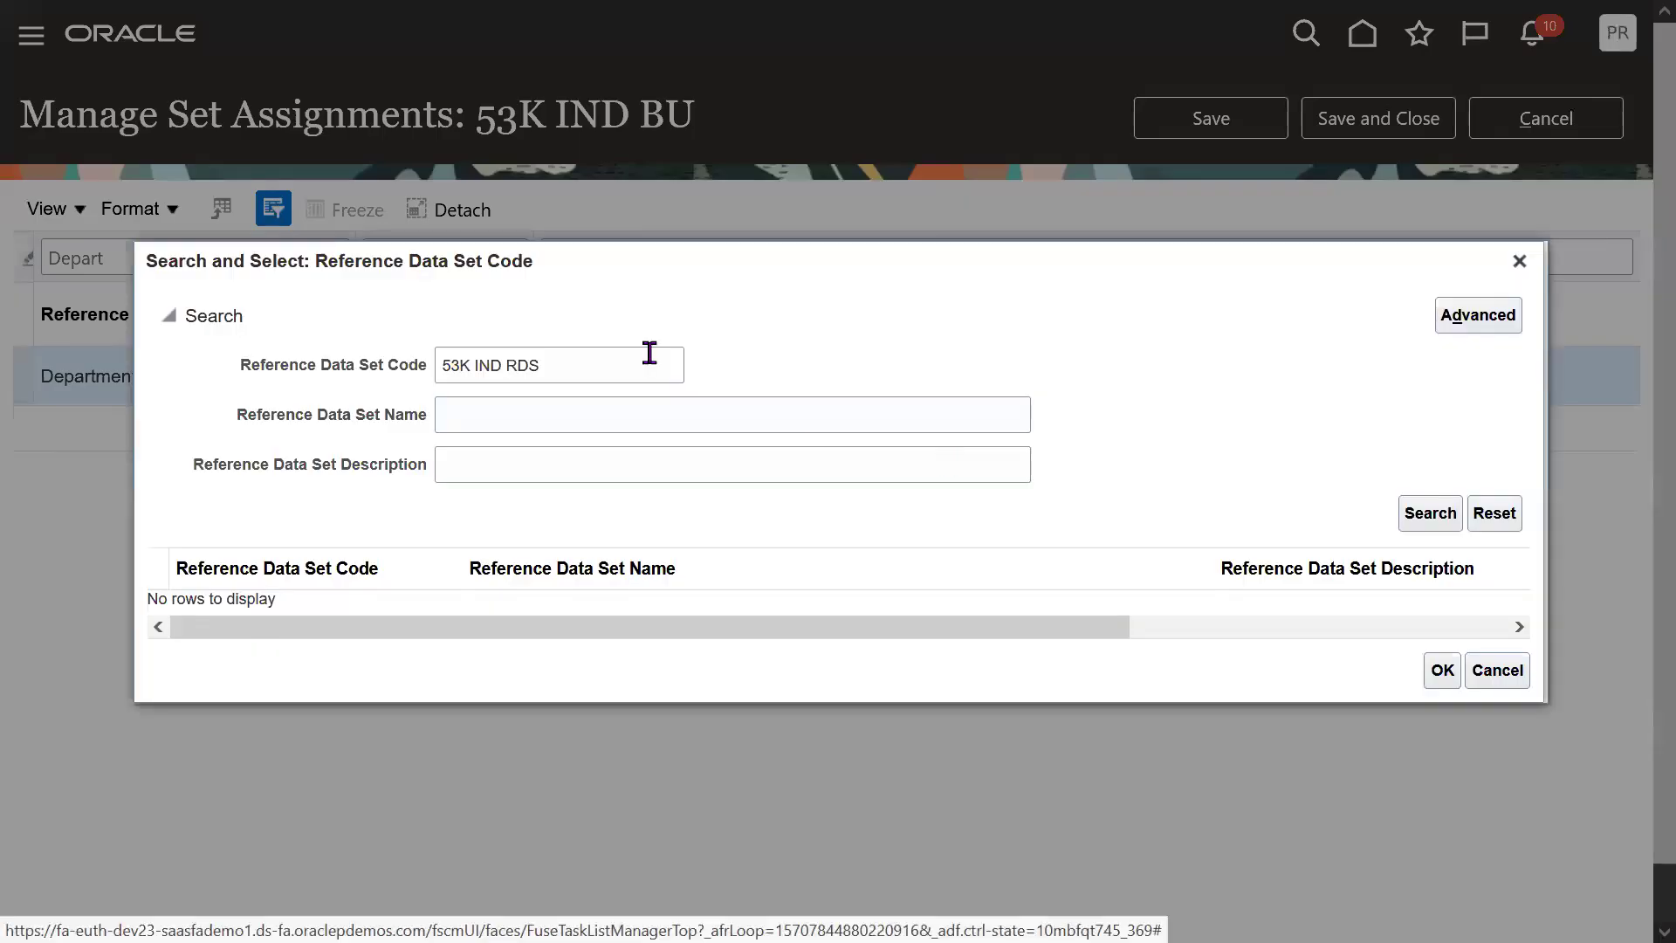
triple_click(562, 376)
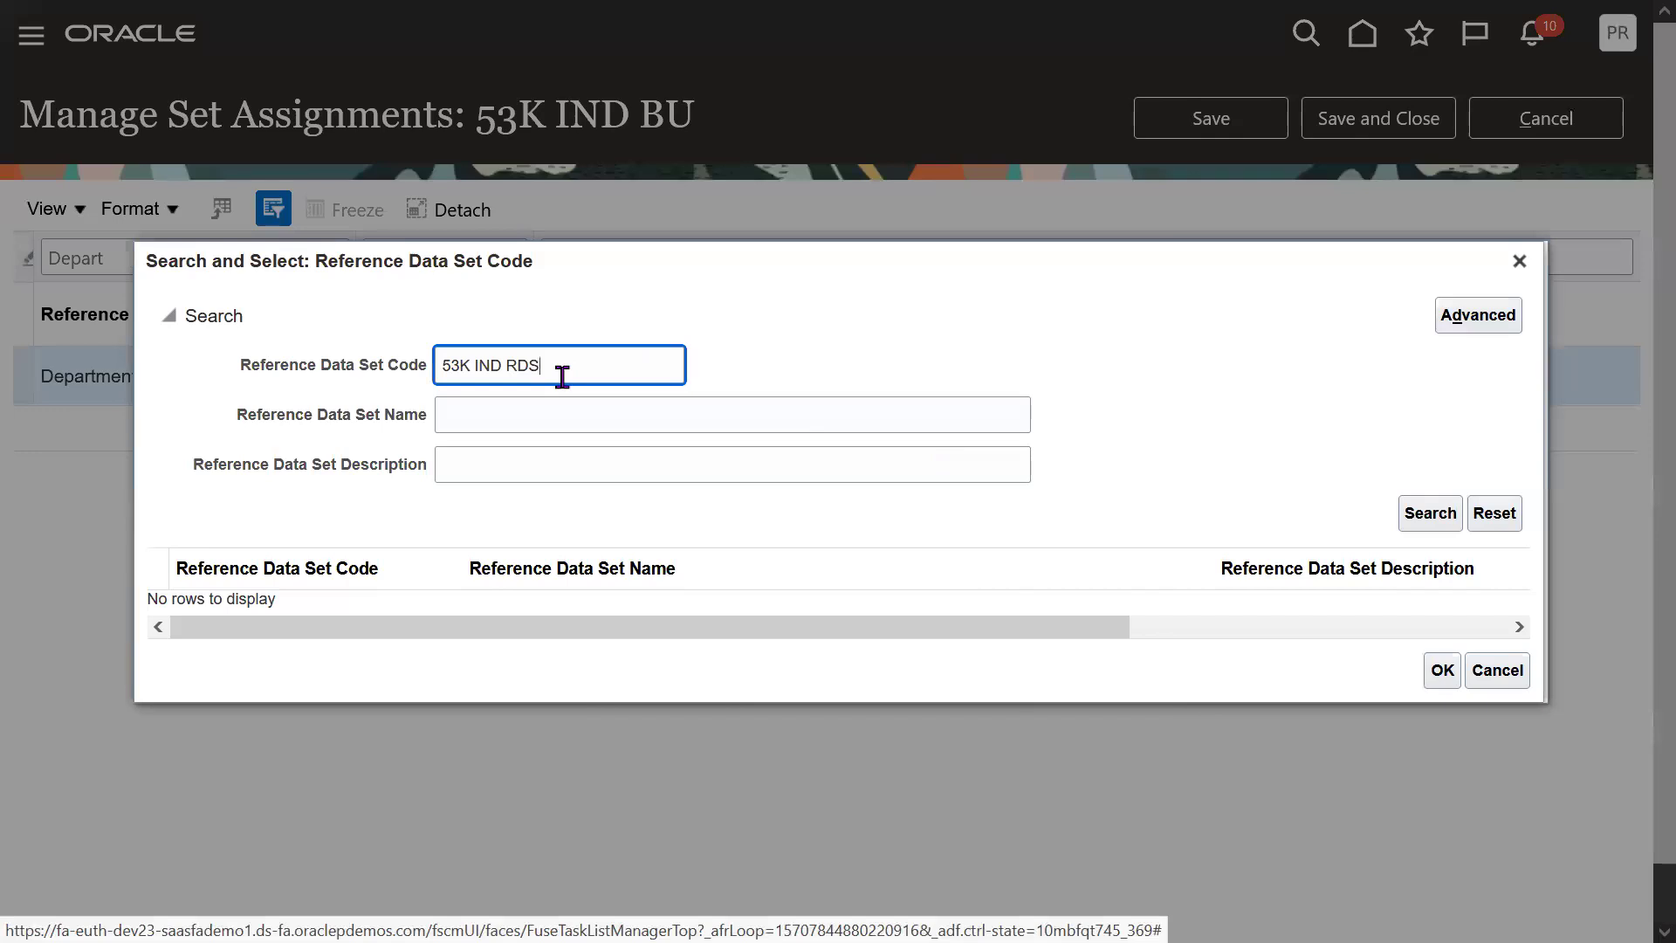
text(COMMON)
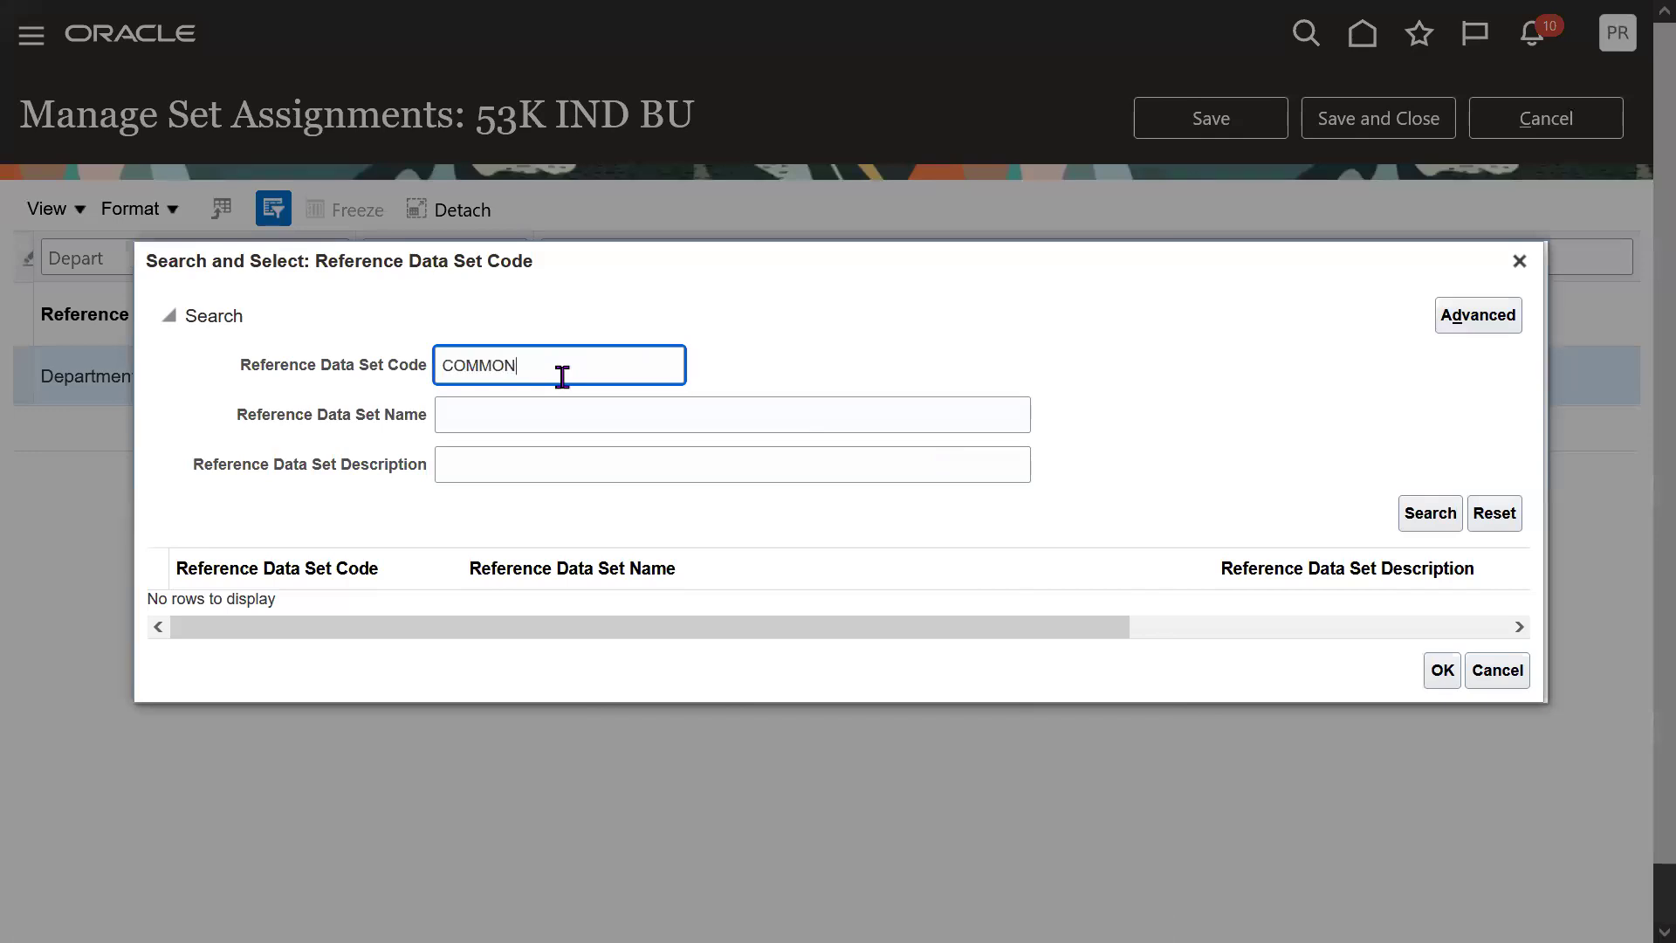
key(Return)
click(367, 607)
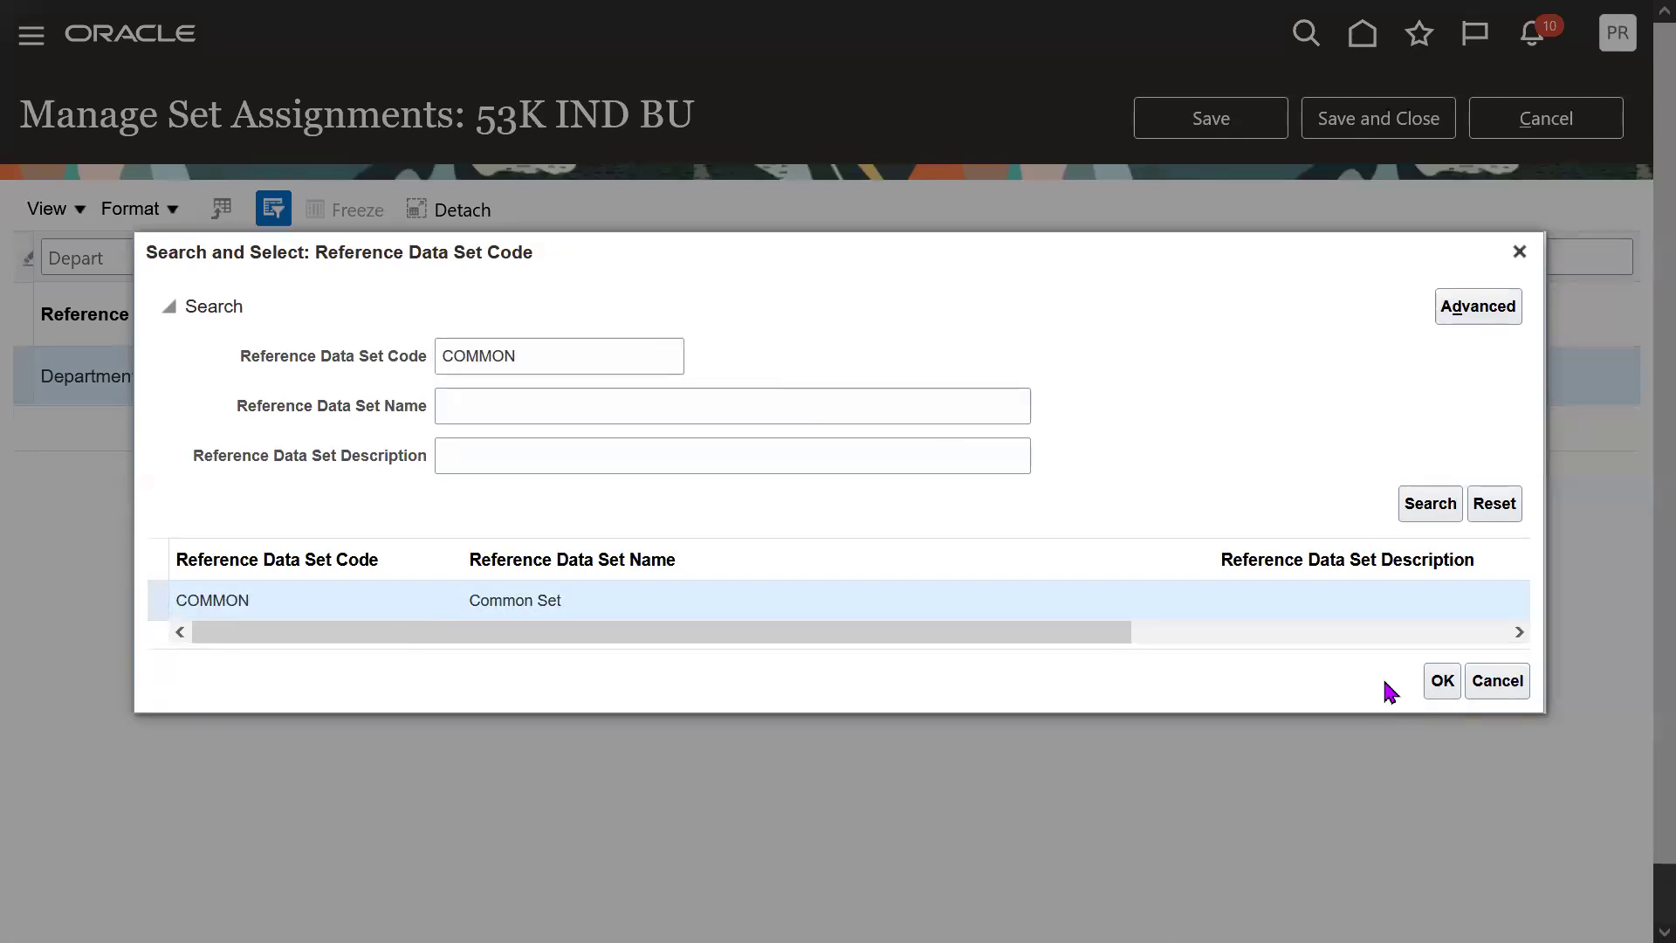
click(1443, 682)
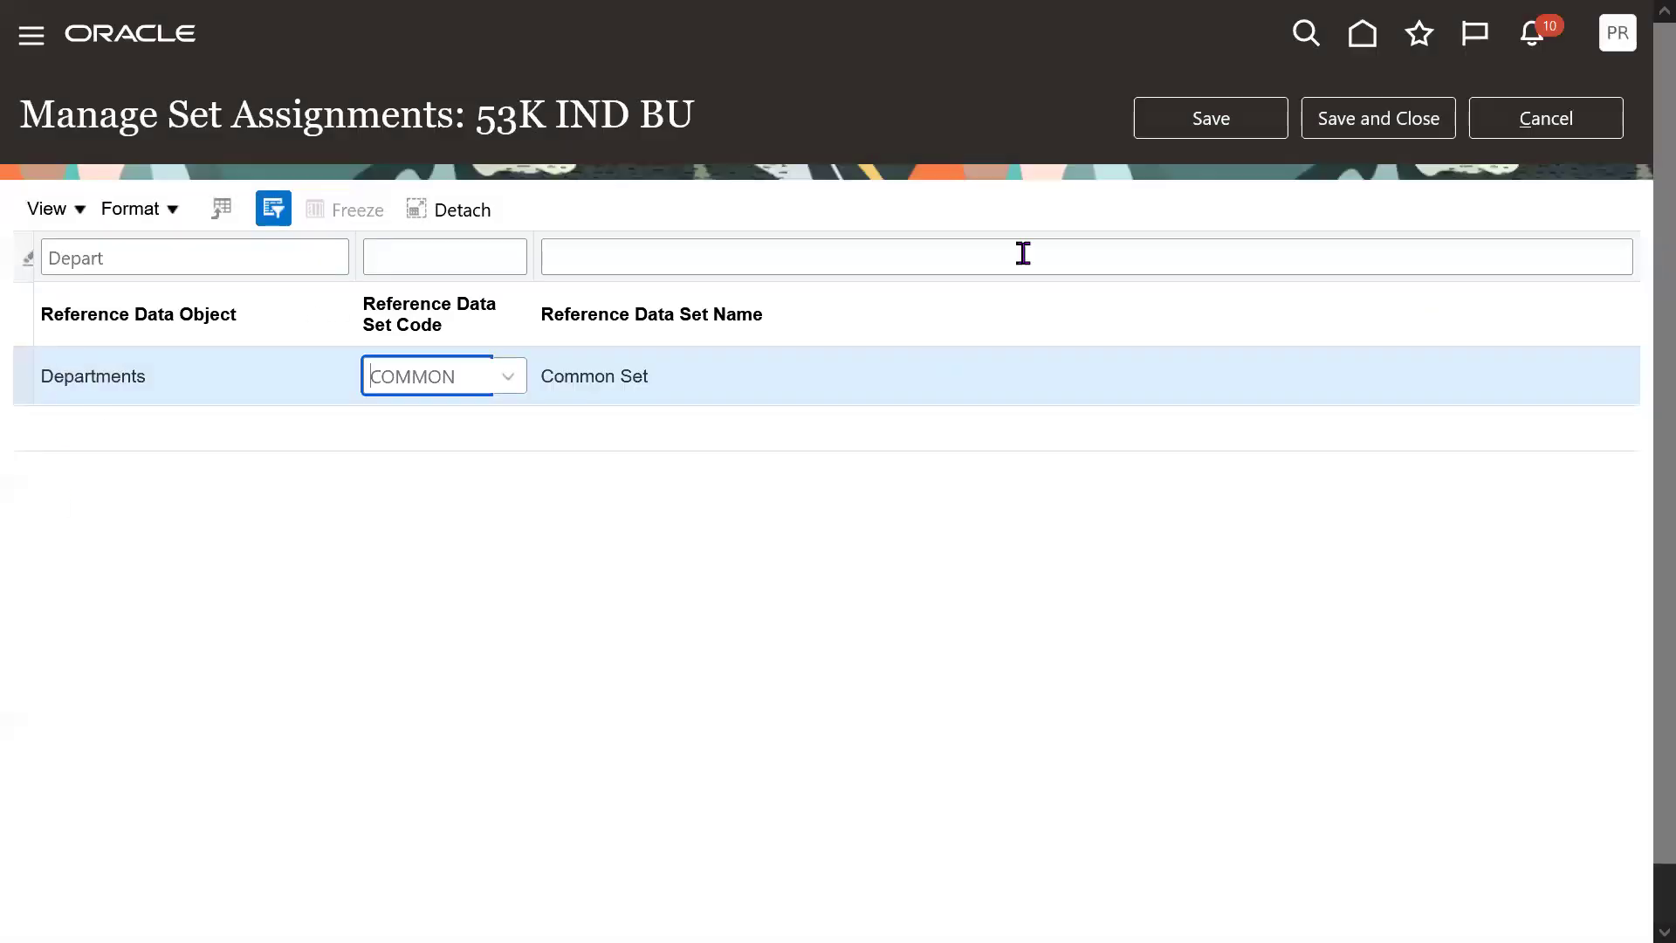
click(1192, 131)
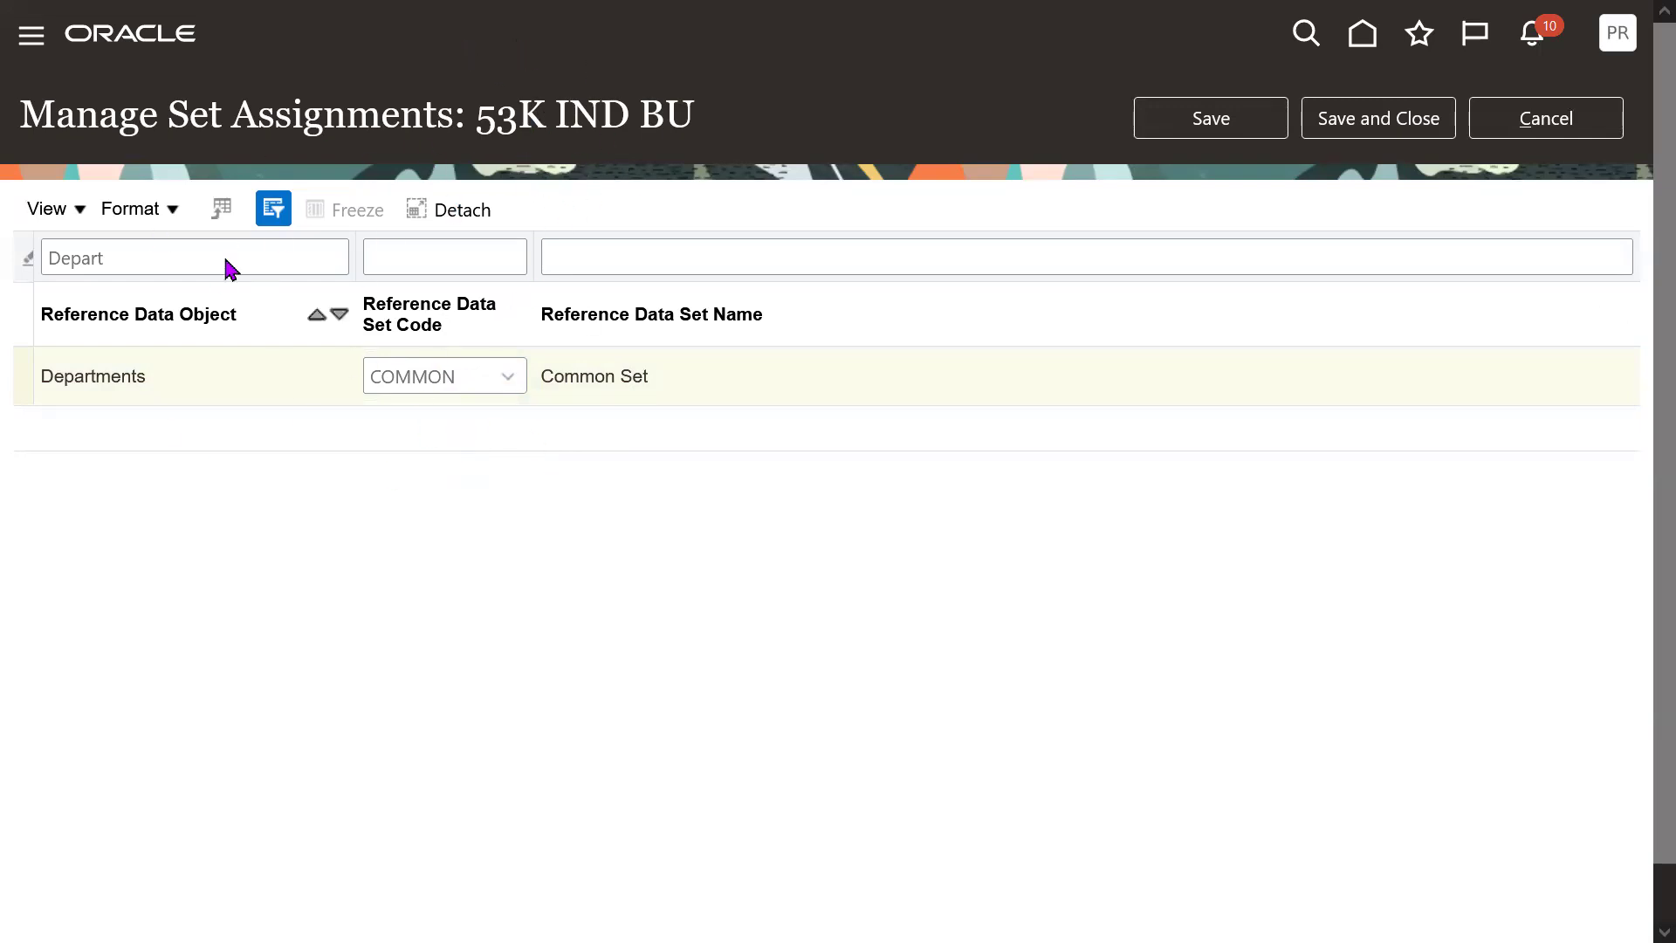
- Clear the Depart filter and look through the full list of reference data objects around Departments and Jobs
double_click(178, 257)
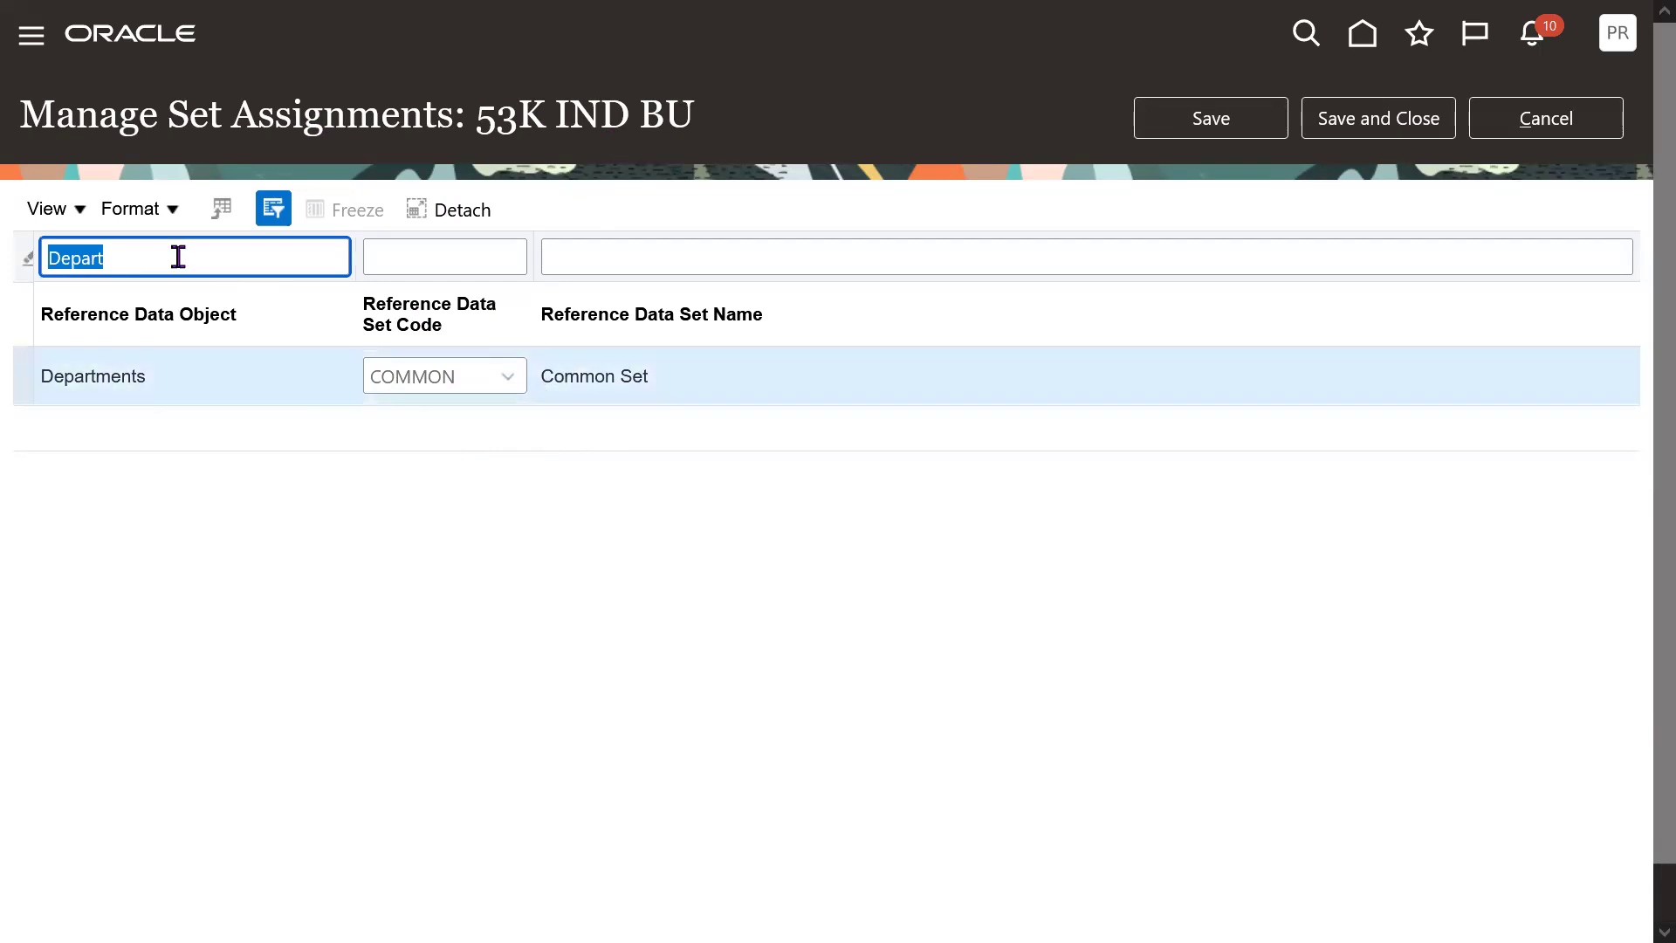
key(BackSpace)
key(Return)
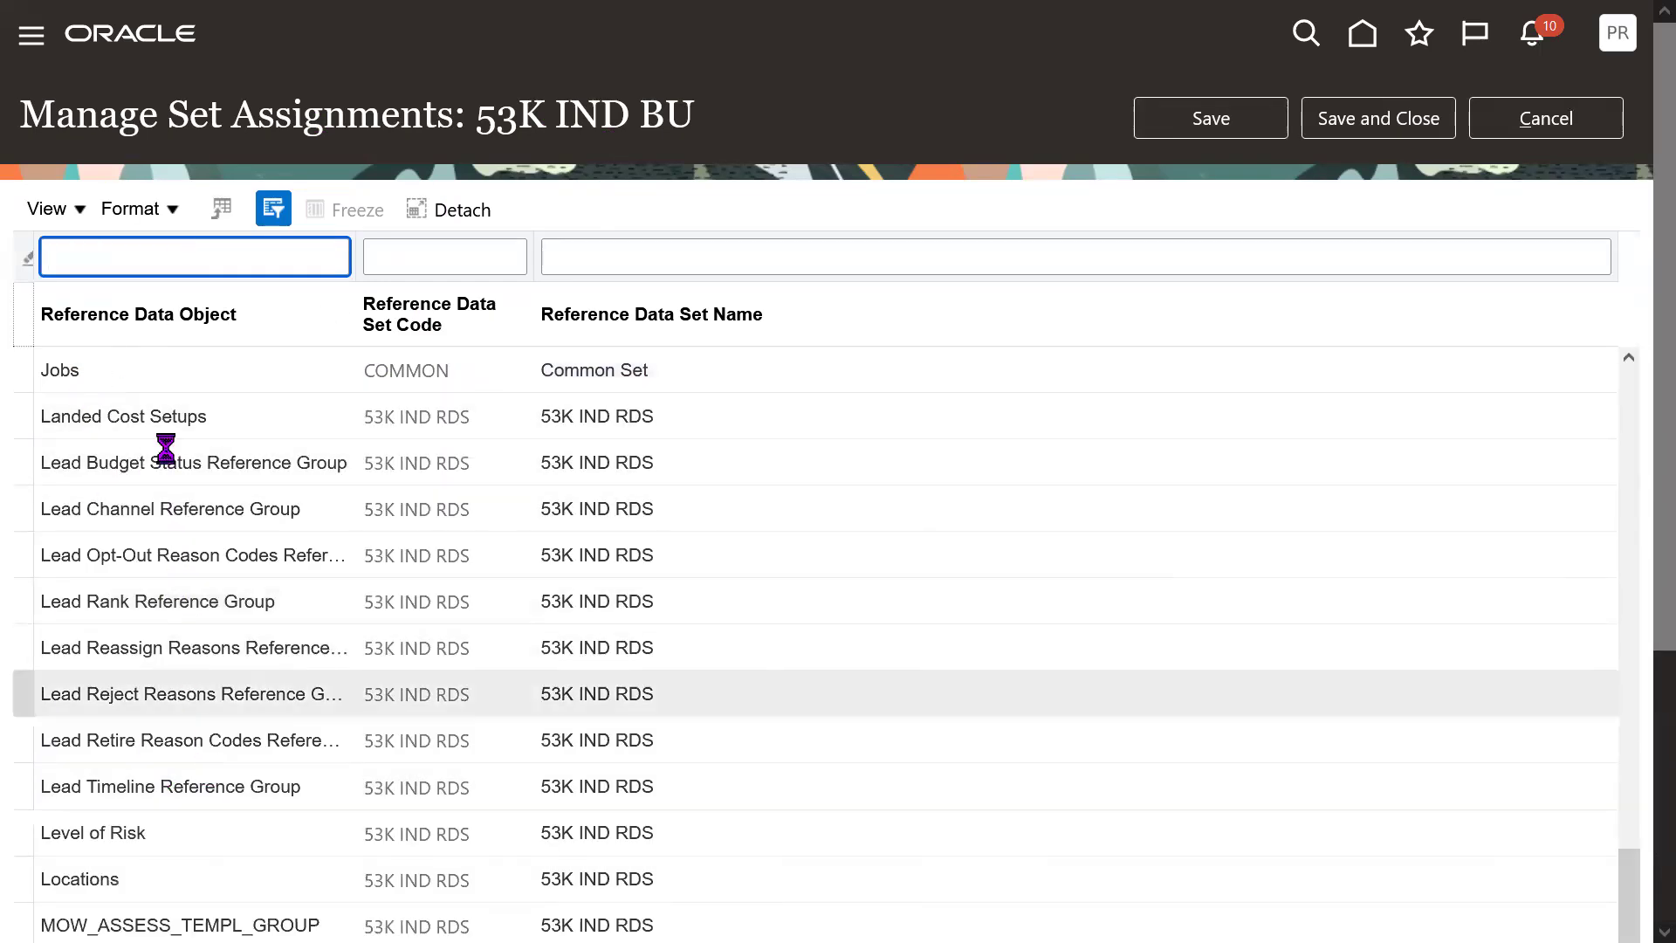
drag(1629, 895, 1637, 682)
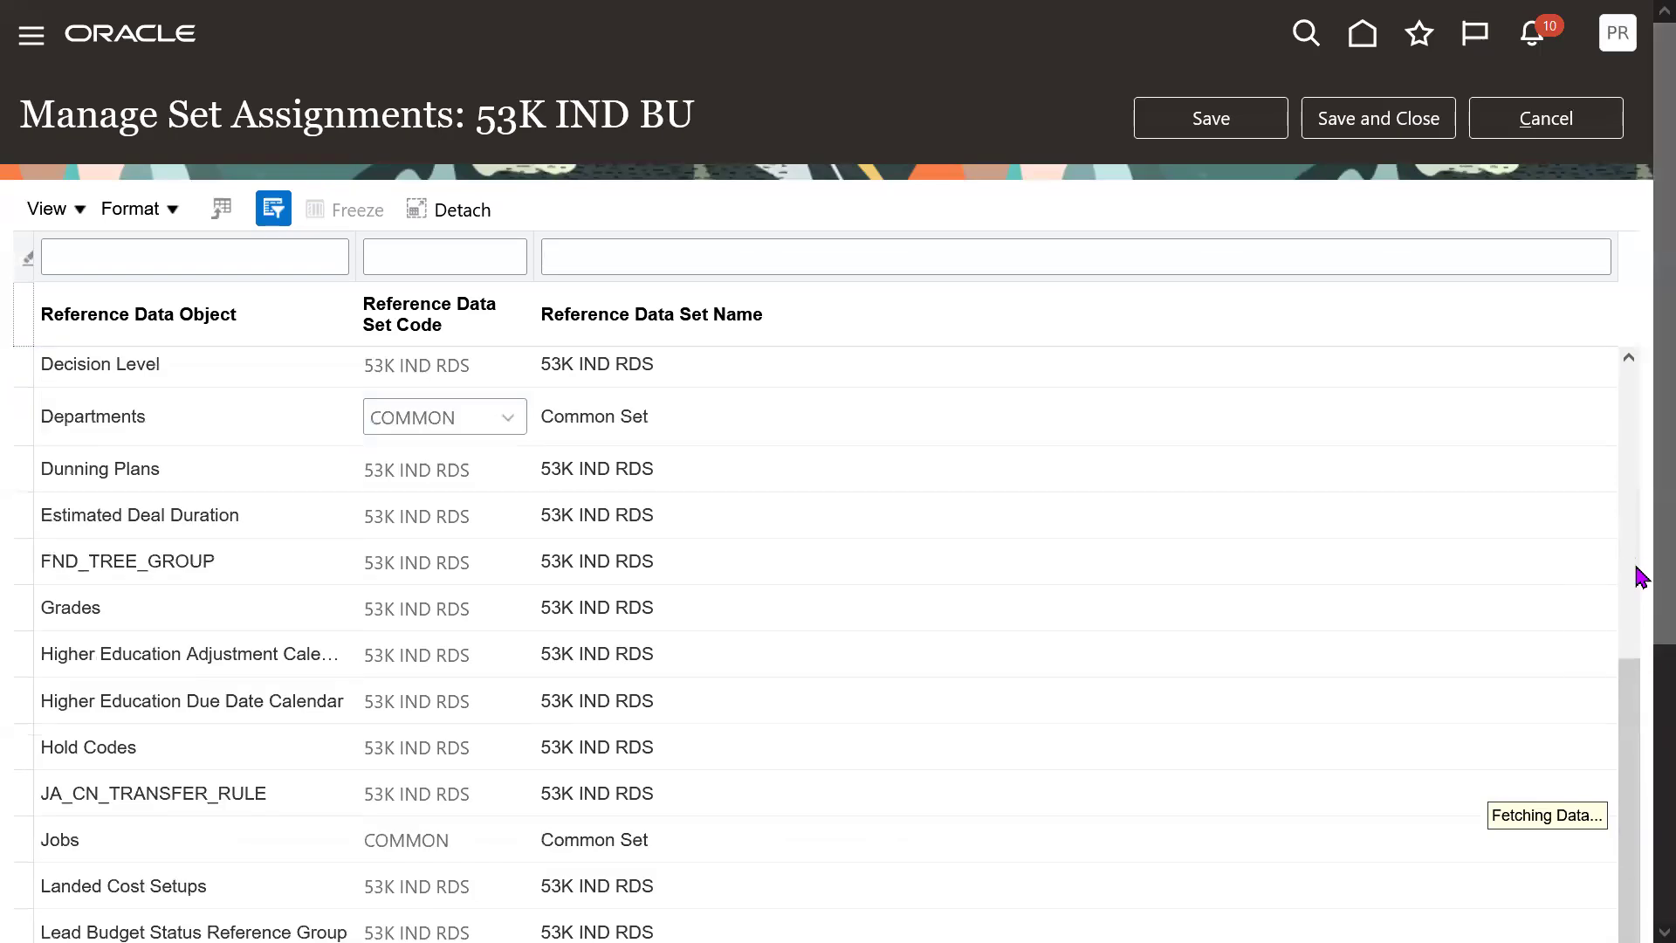
scroll(1635, 573, down, 2)
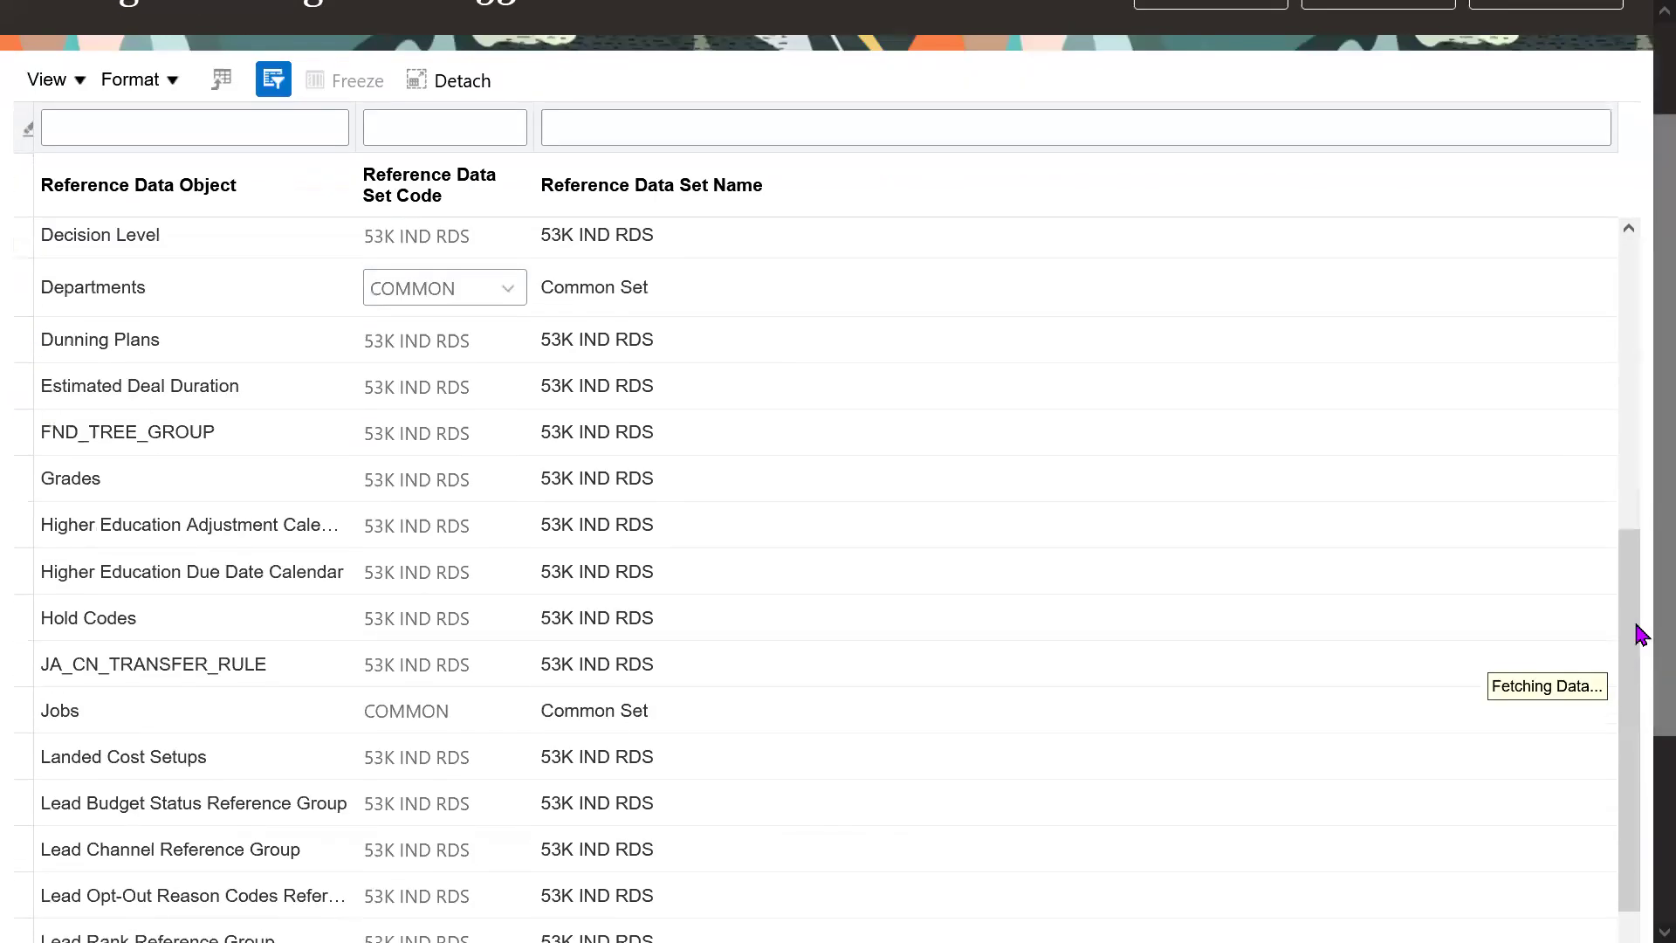
scroll(1638, 663, down, 1)
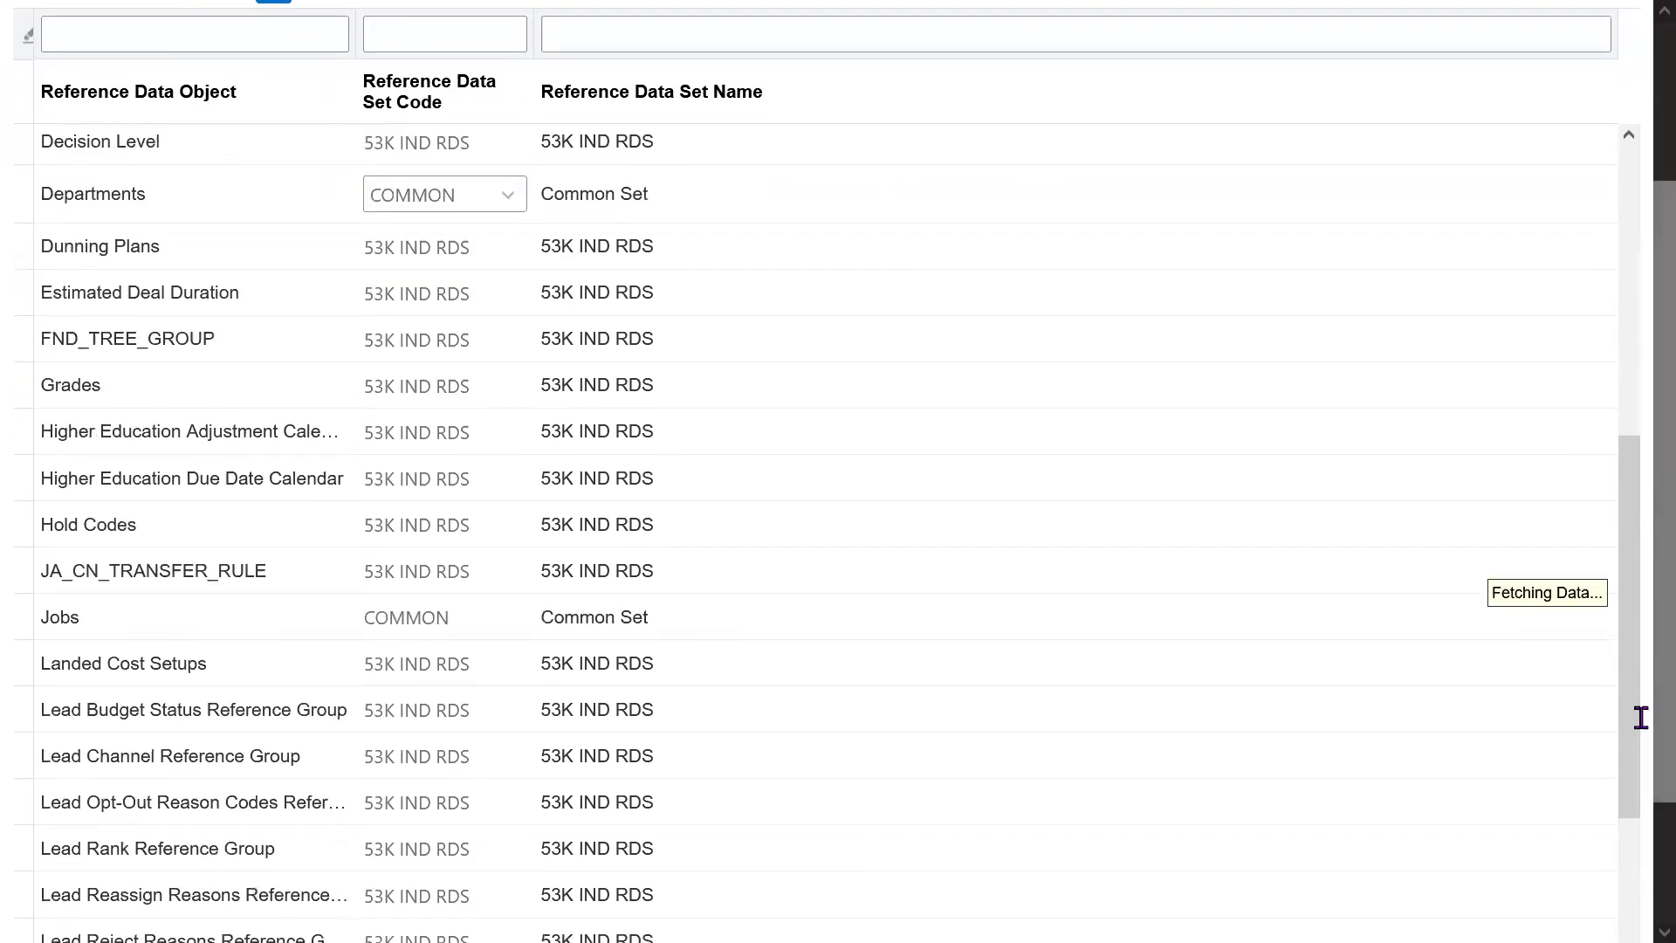
- Switch to the notes and add the heading "Position (Not RDS):" below the department list
key(alt+Tab)
click(91, 834)
key(Return)
key(Return)
key(BackSpace)
key(BackSpace)
text(Posotion)
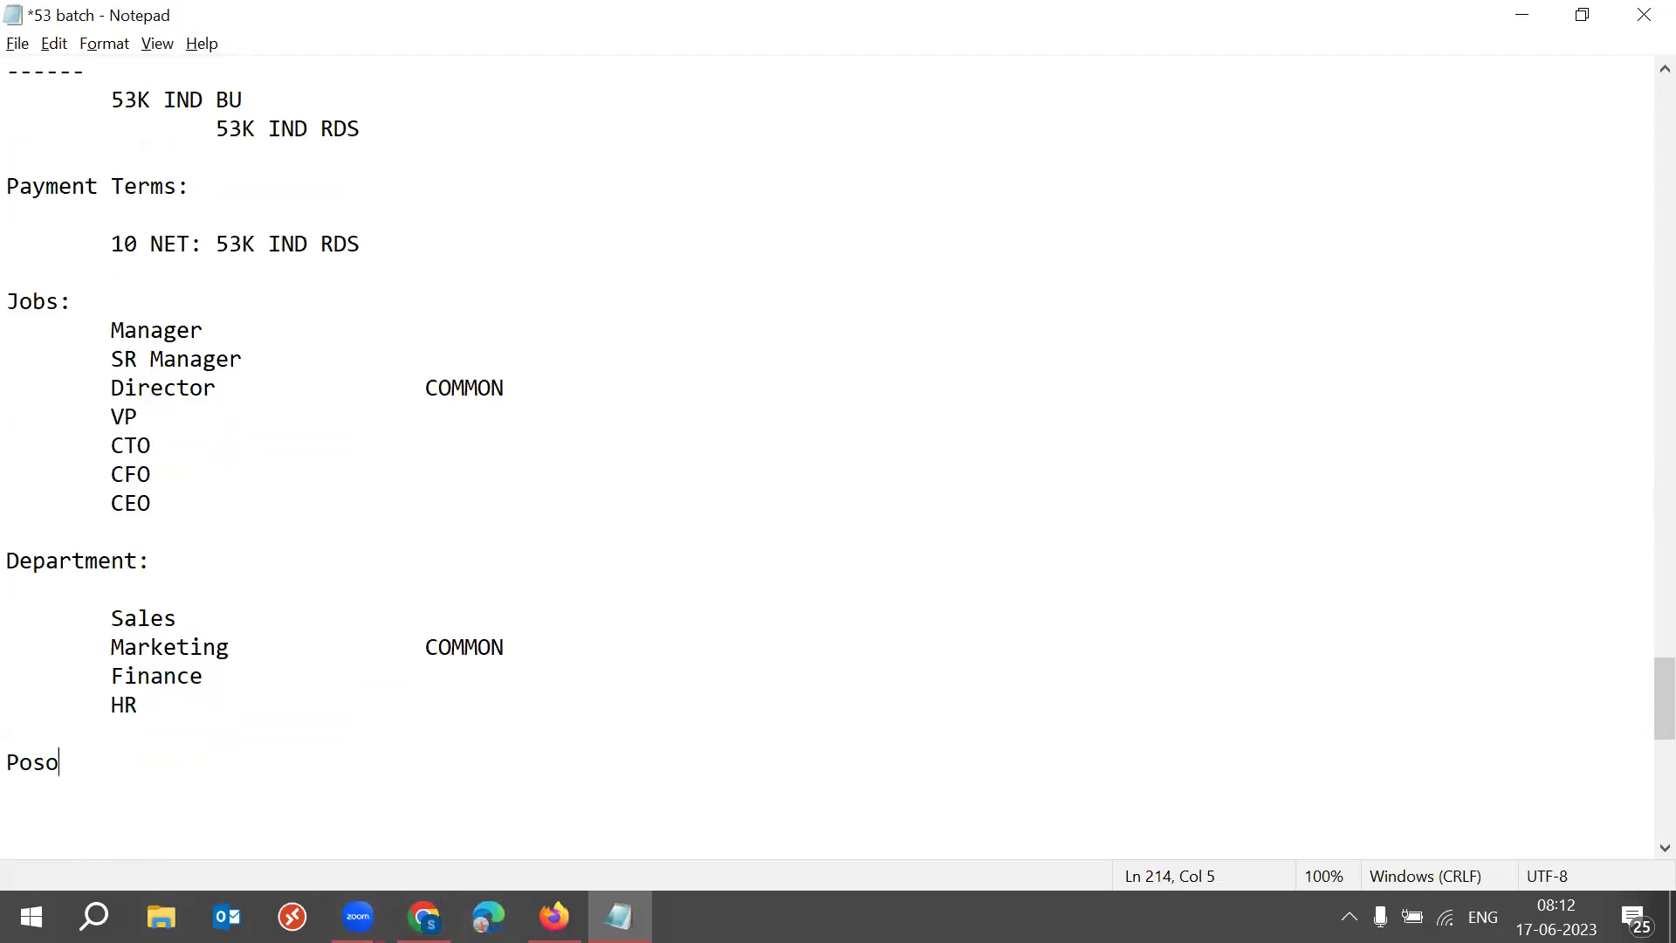
key(BackSpace)
key(BackSpace)
key(BackSpace)
key(BackSpace)
key(BackSpace)
text(ition (Not RDS):)
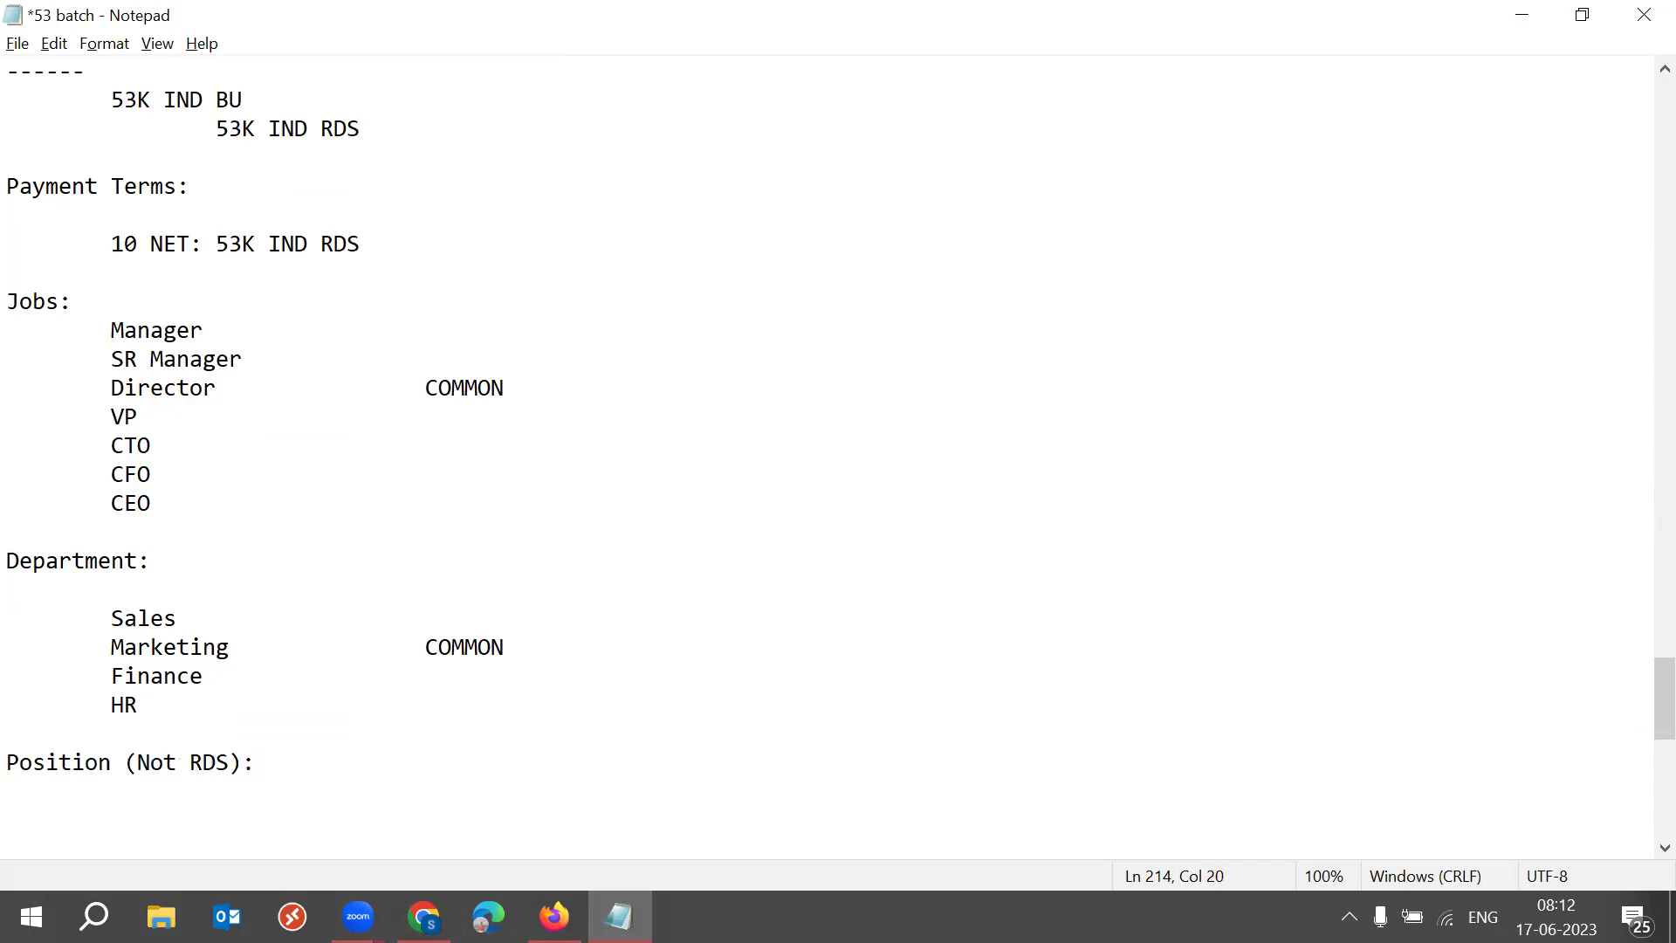
- Change the new heading to "Positions (Not RDS):" and start a new line below it, leaving one line blank
key(Return)
key(Return)
key(Return)
key(Return)
key(Return)
key(Return)
key(Return)
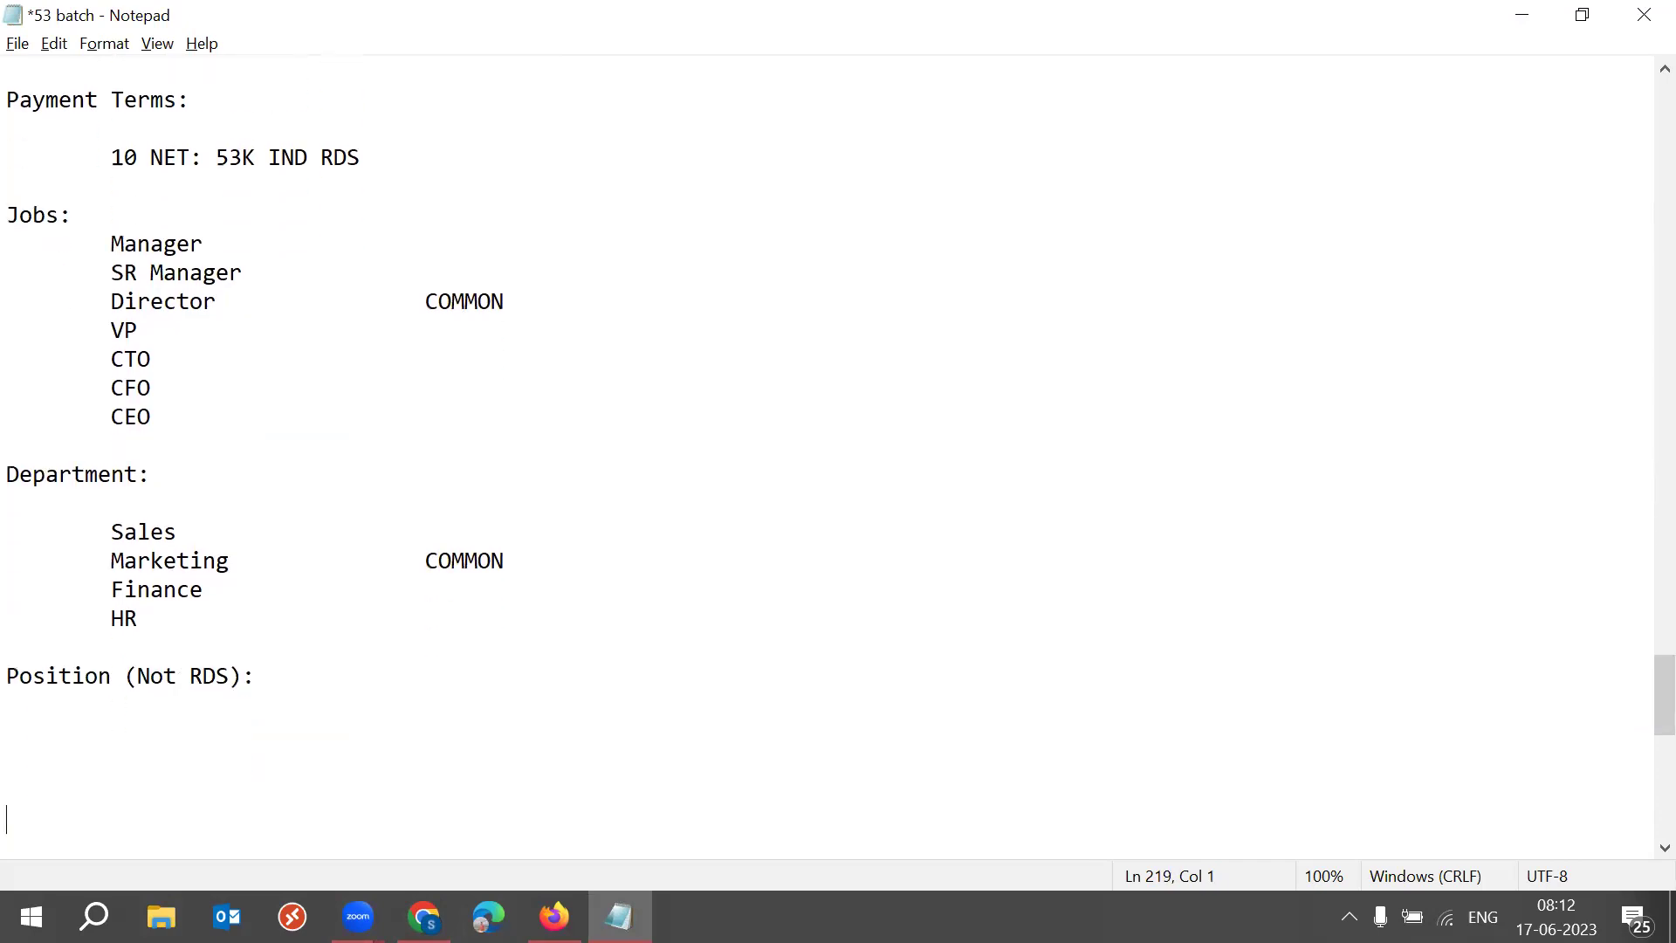
key(BackSpace)
click(115, 617)
text(s)
click(326, 618)
key(Return)
key(Return)
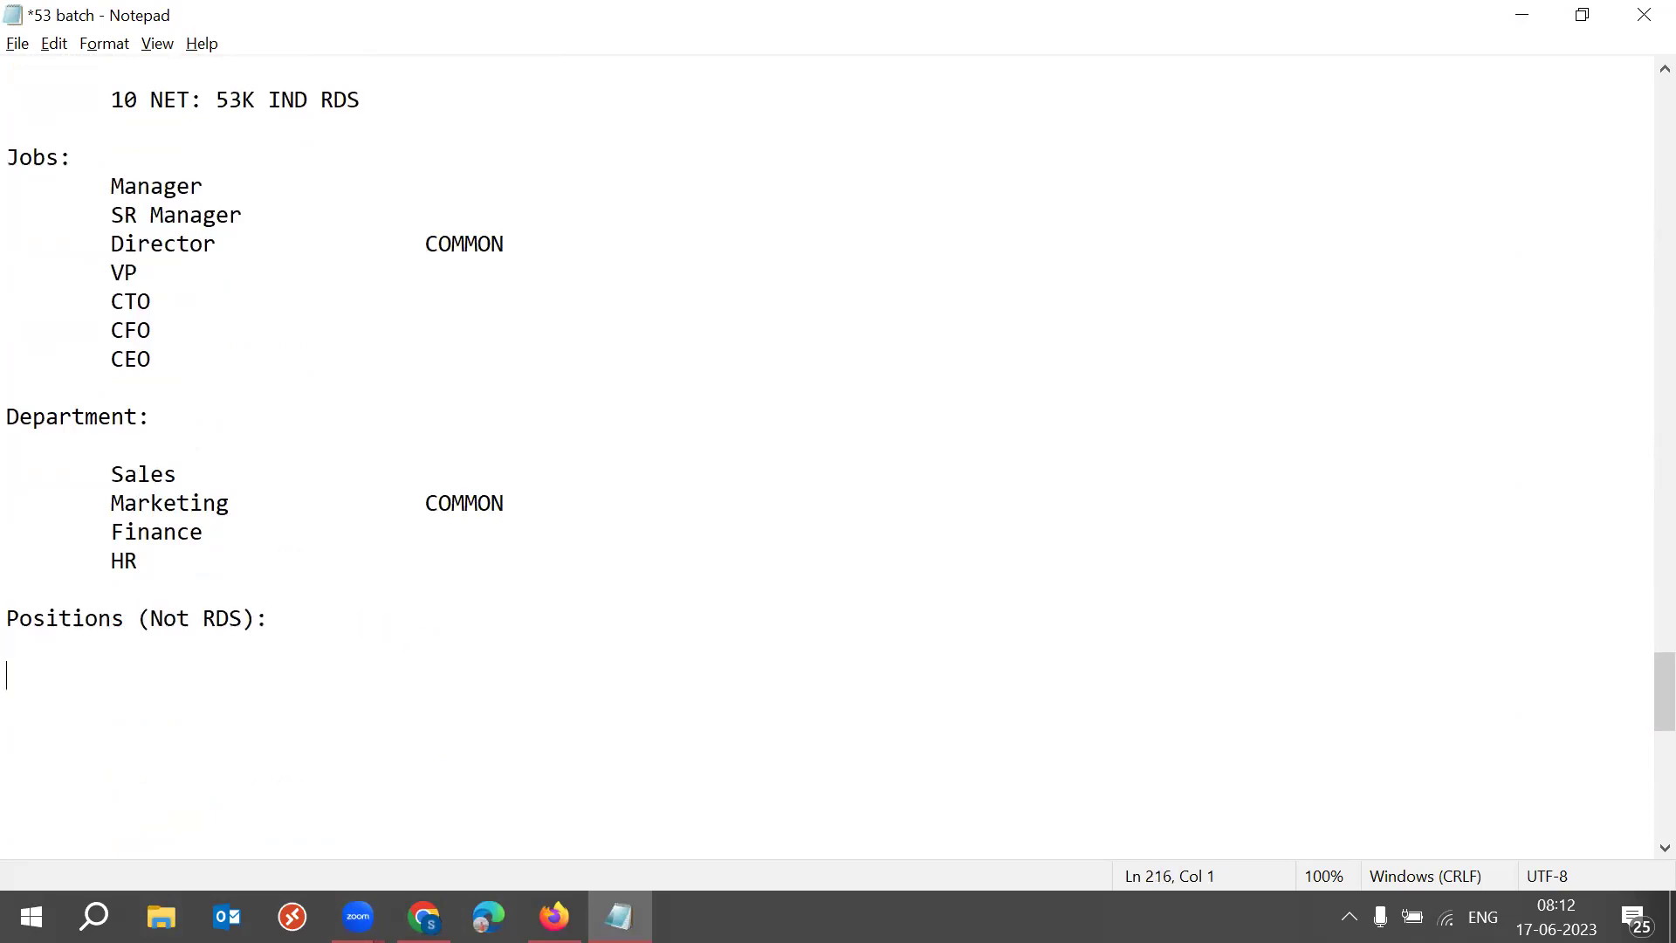
- Add indented IND BU and US BU entries under the Positions heading, with Procurement Manager indented further beneath IND BU
text(IND BU   	)
text(US BU)
click(198, 698)
key(Tab)
text(Procurement Manager)
- Add HR Manager on its own line below Procurement Manager in the IND BU positions
drag(110, 187, 205, 190)
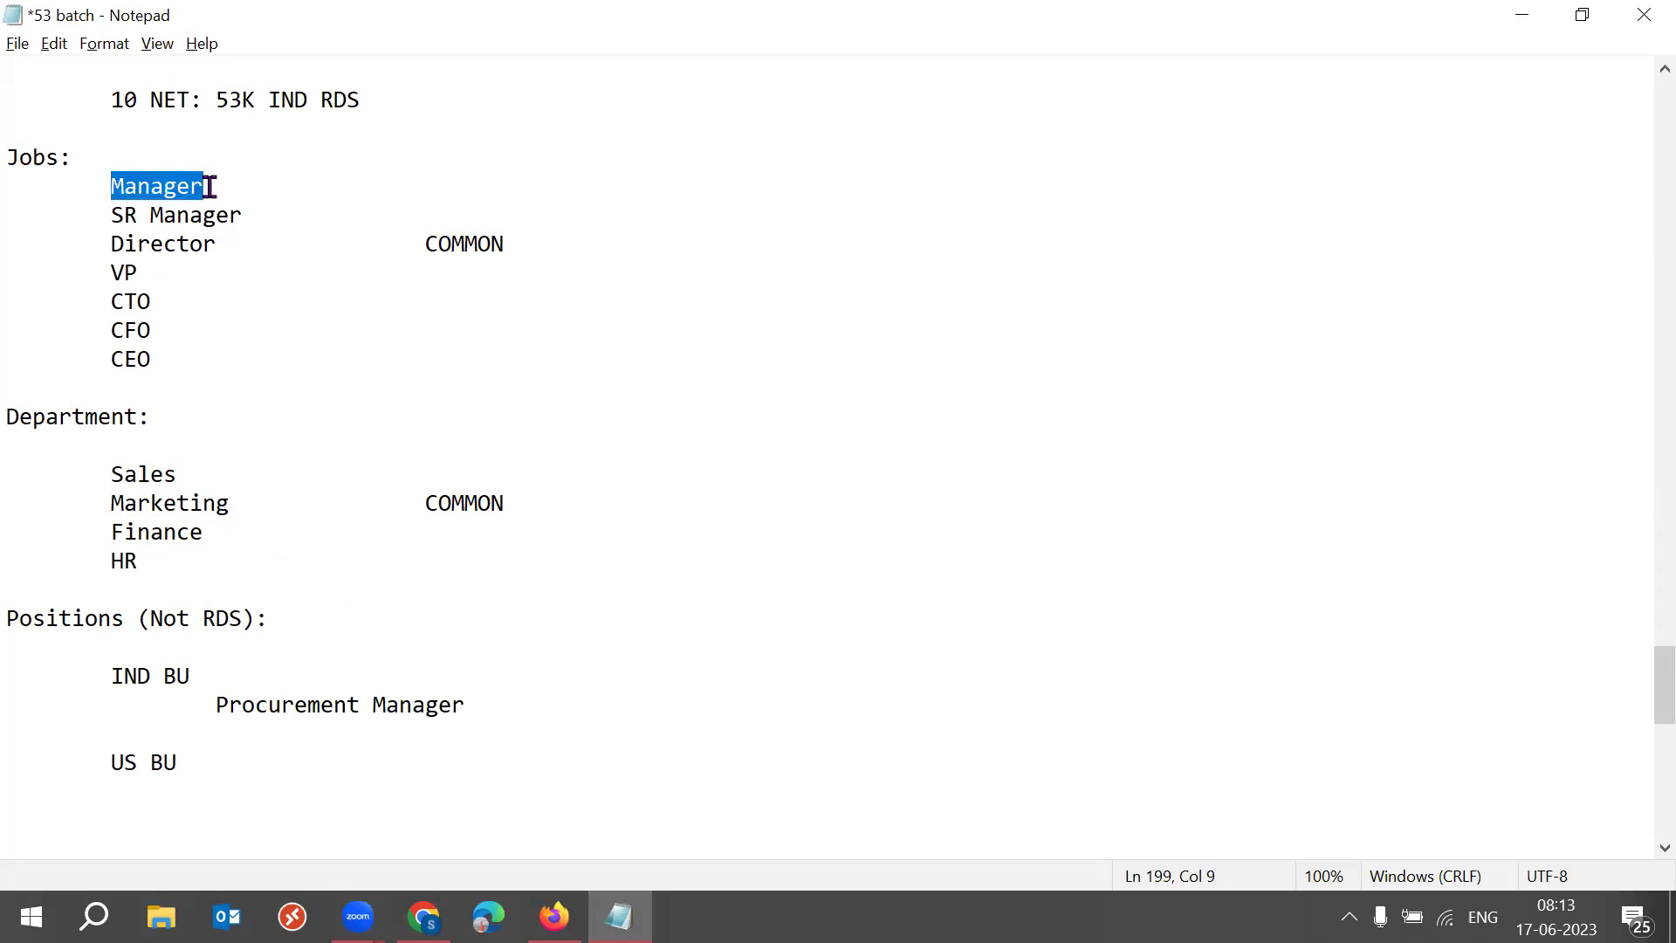
click(139, 601)
drag(217, 707, 382, 707)
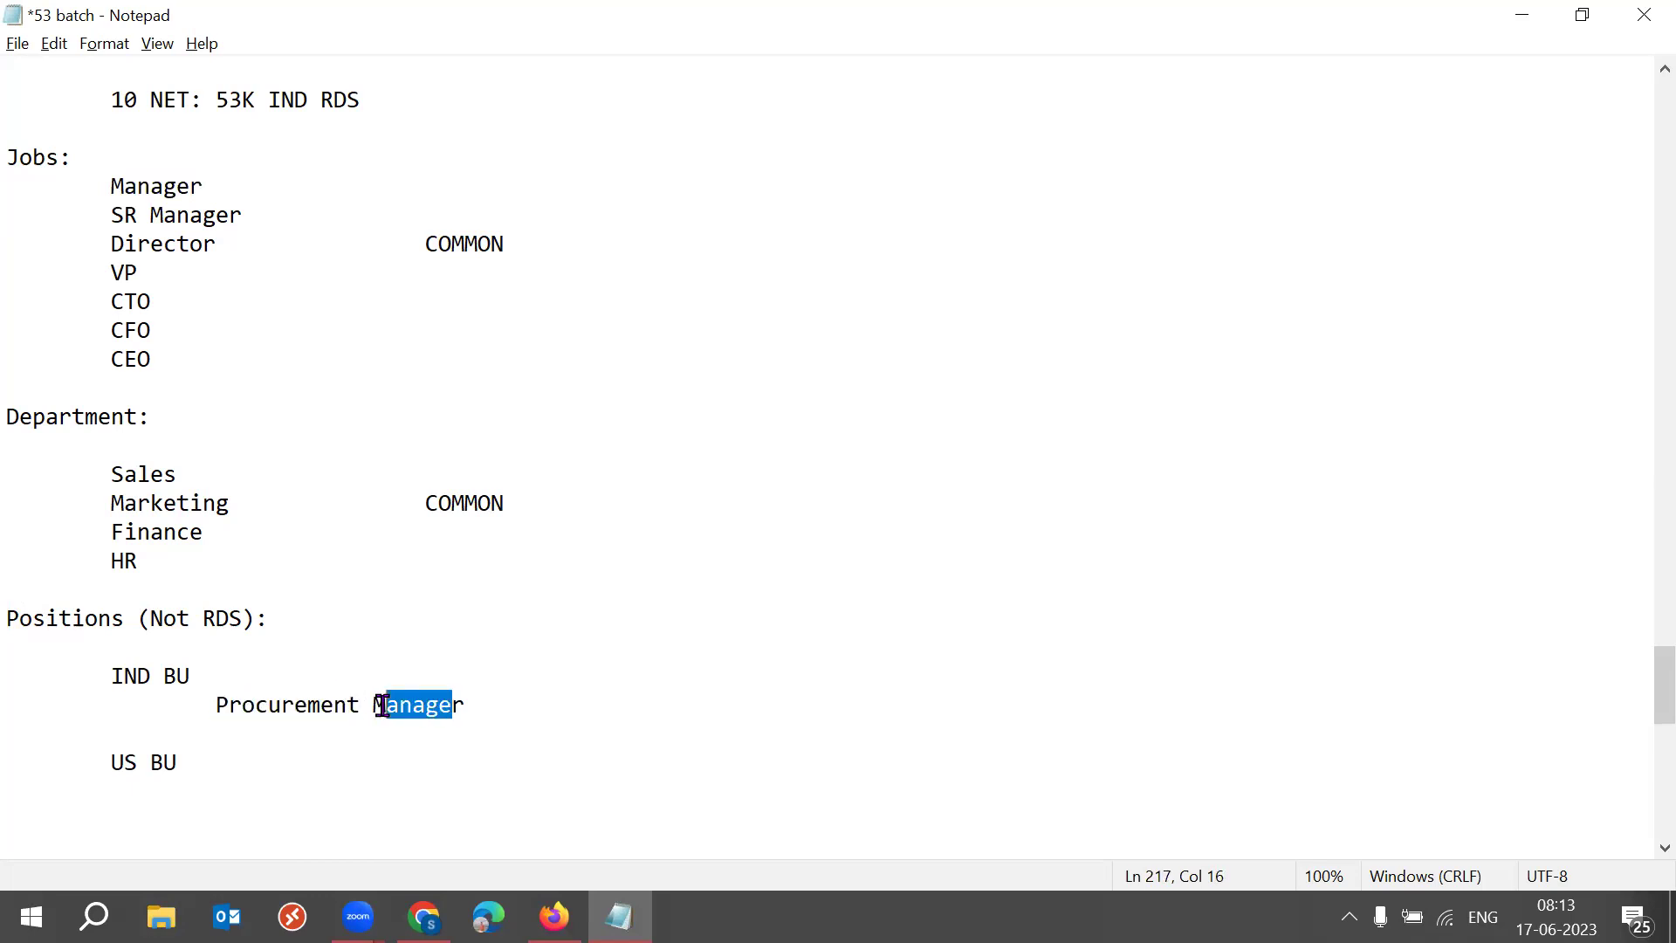
click(502, 696)
key(Return)
key(Tab)
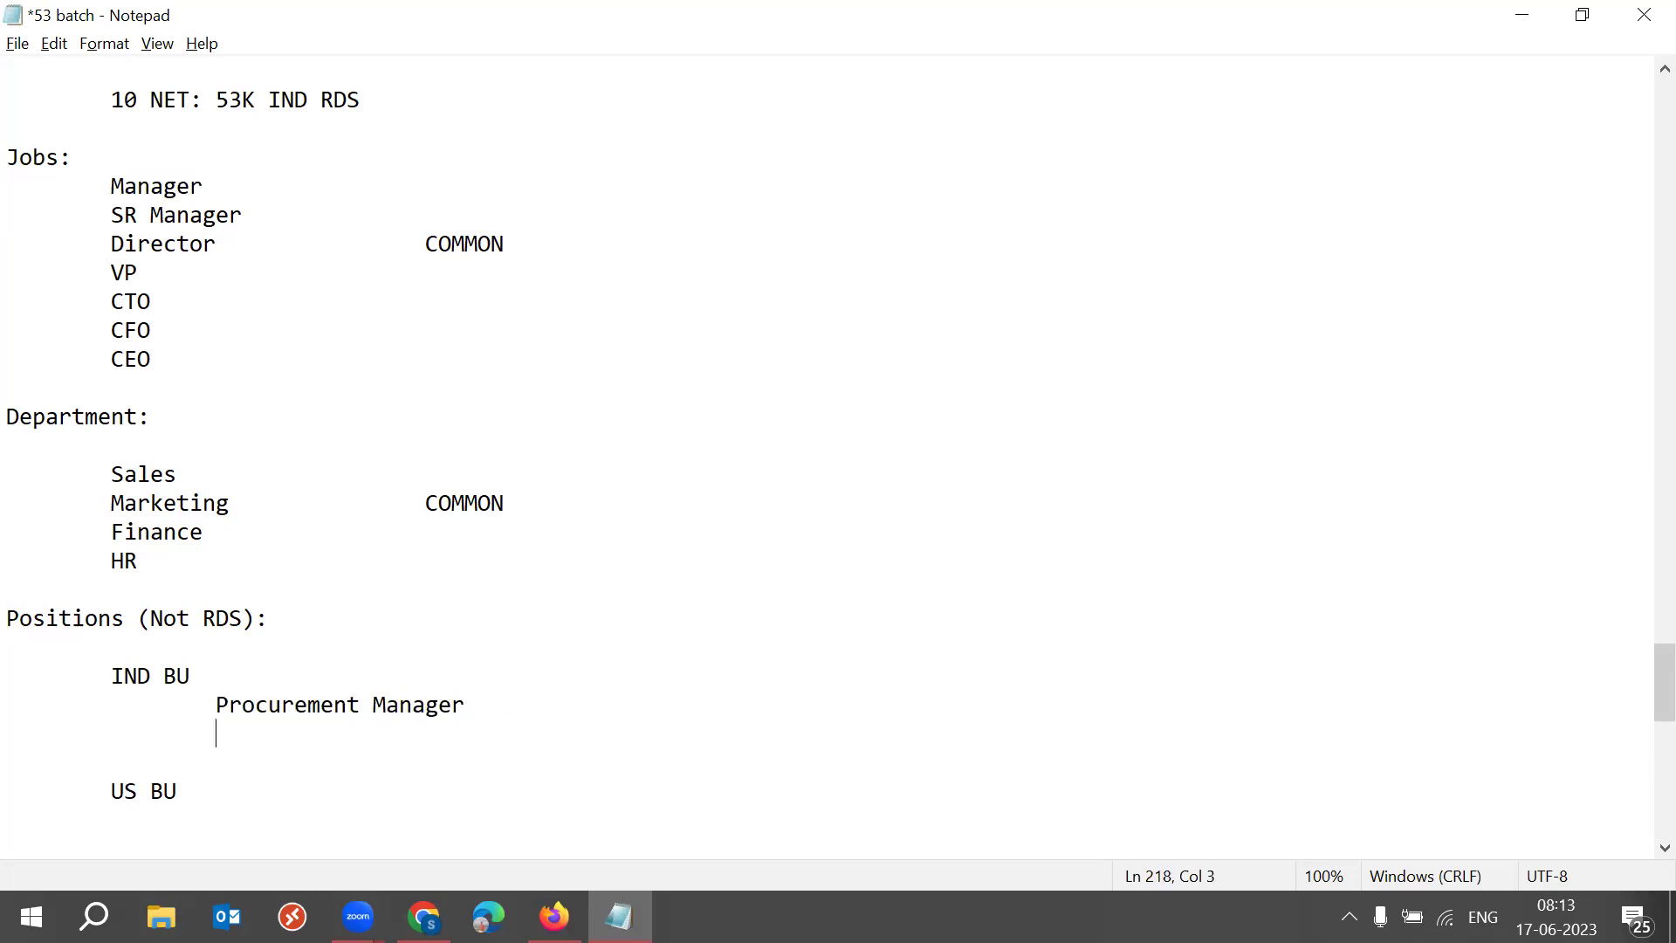
text(HR Manager)
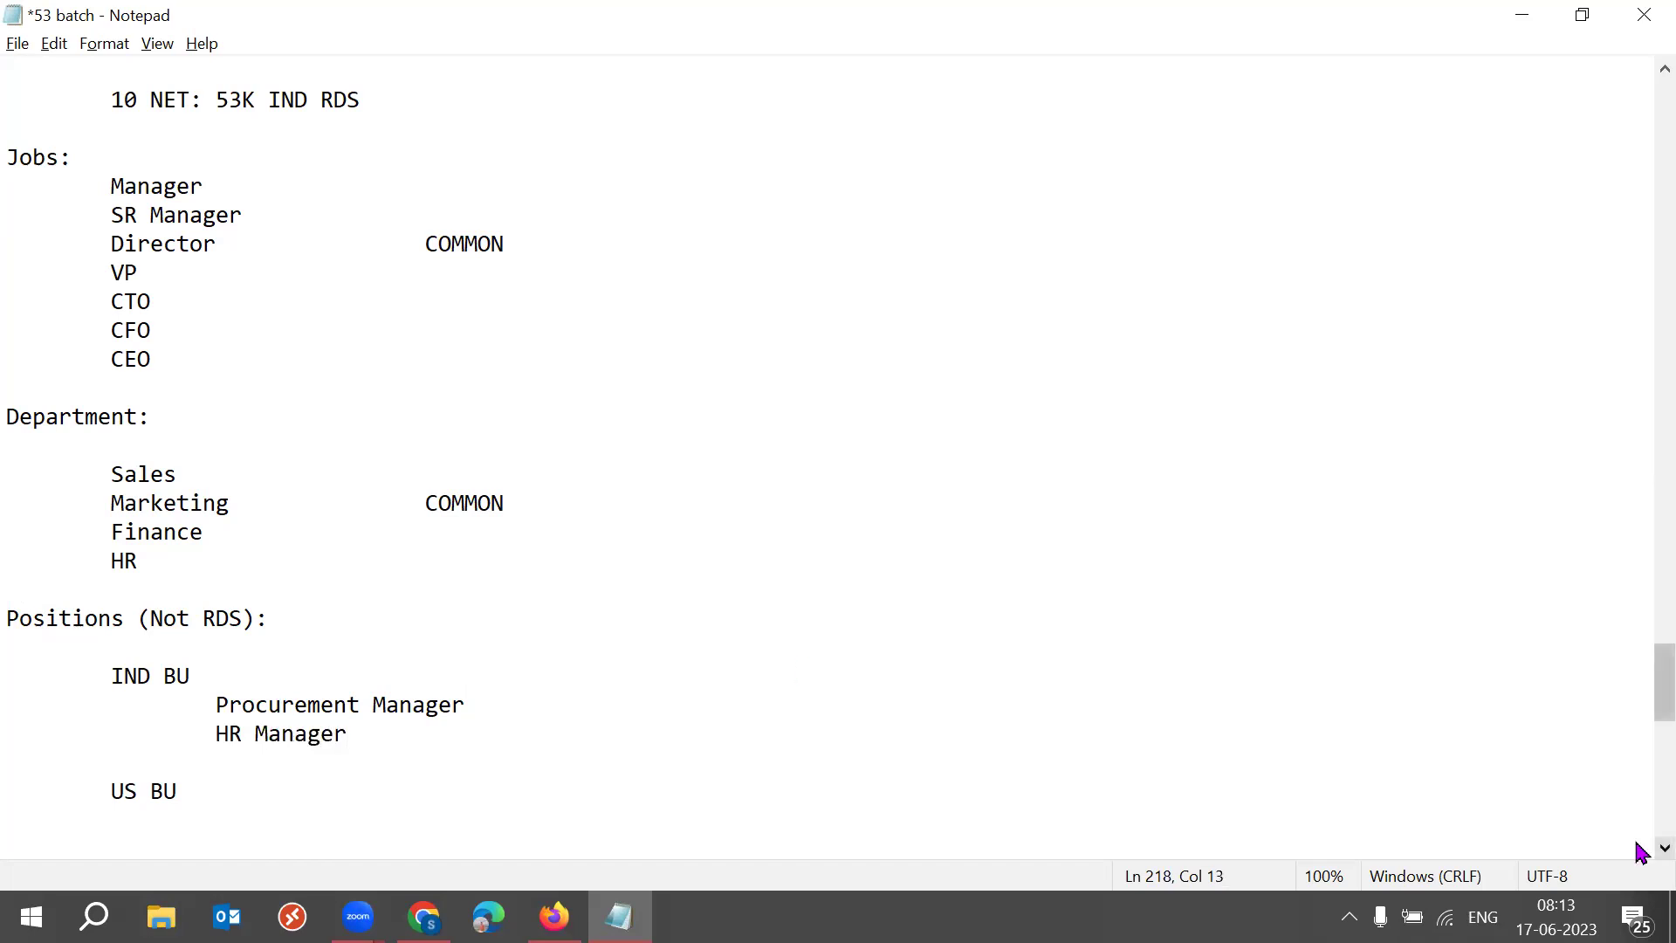
- Copy the Procurement Manager and HR Manager lines from IND BU to below US BU, leaving a blank line under US BU
scroll(1635, 729, down, 3)
drag(272, 390, 136, 389)
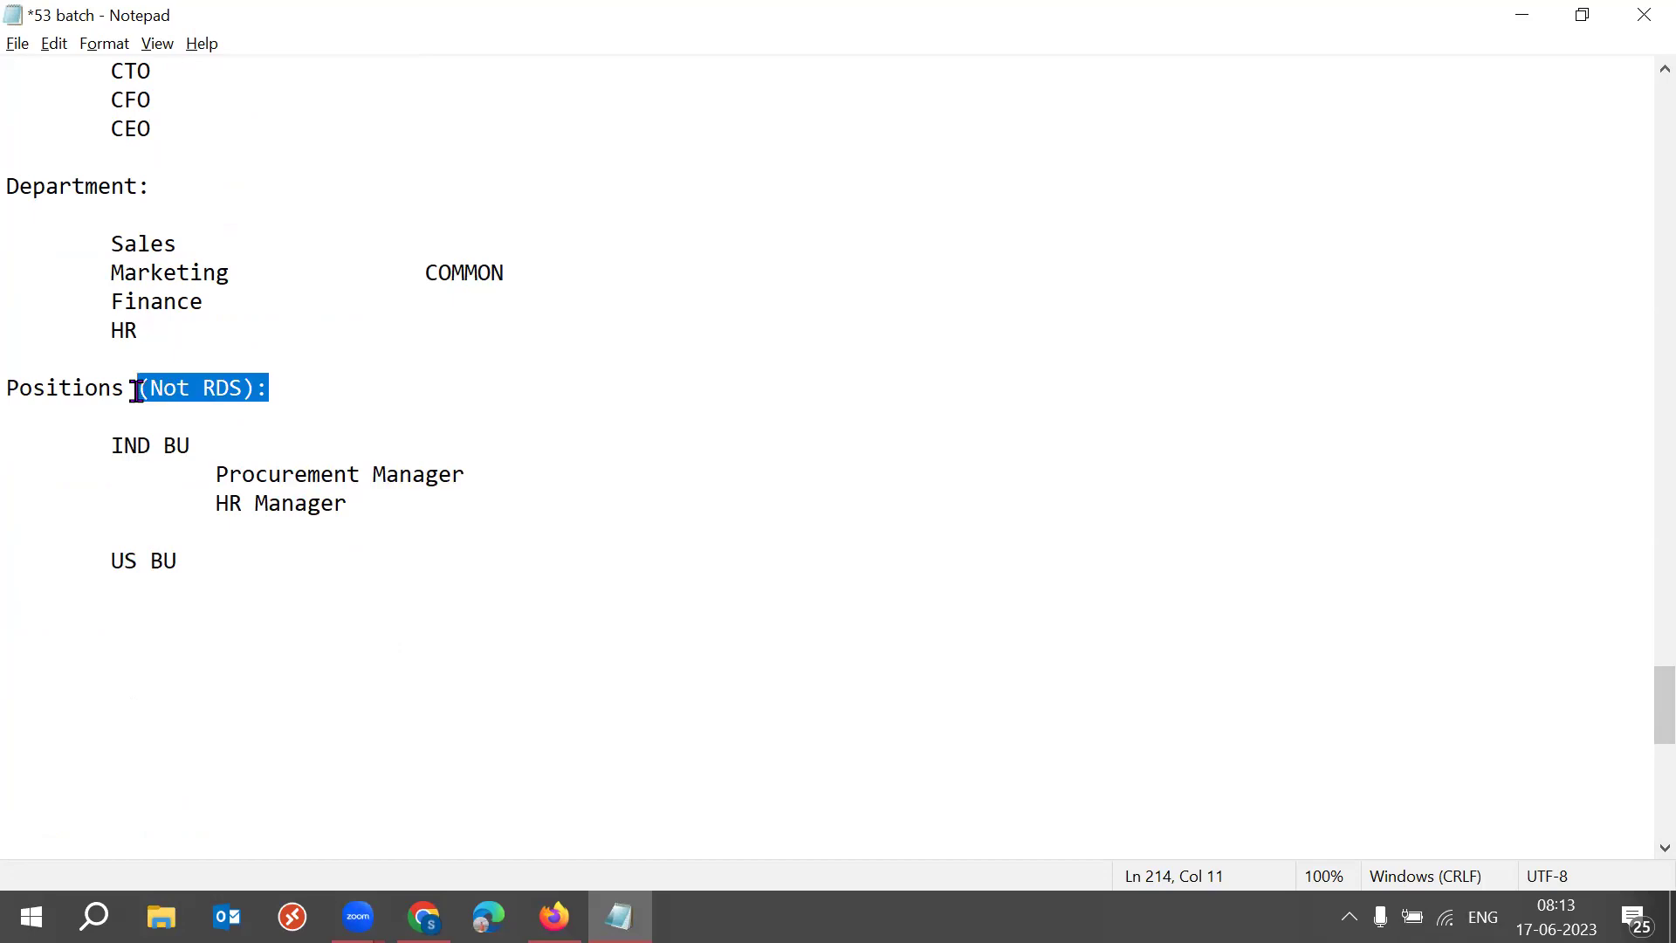
drag(108, 446, 191, 445)
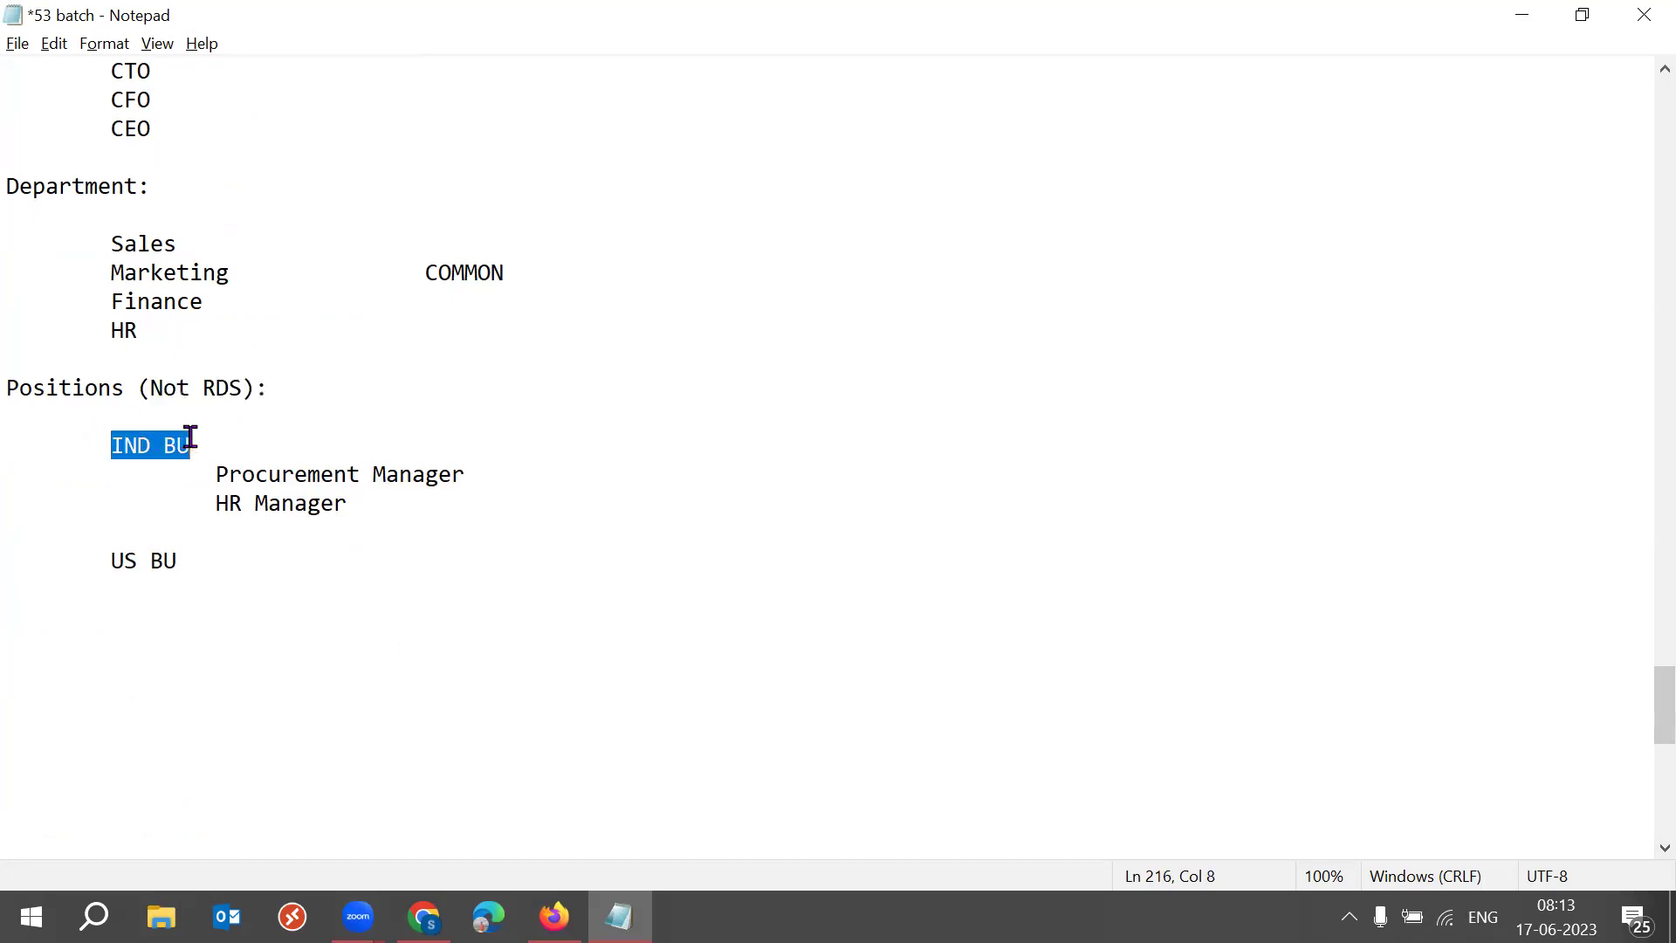
drag(106, 566, 179, 559)
drag(412, 511, 207, 476)
key(ctrl+c)
click(244, 563)
key(Return)
key(Return)
key(ctrl+v)
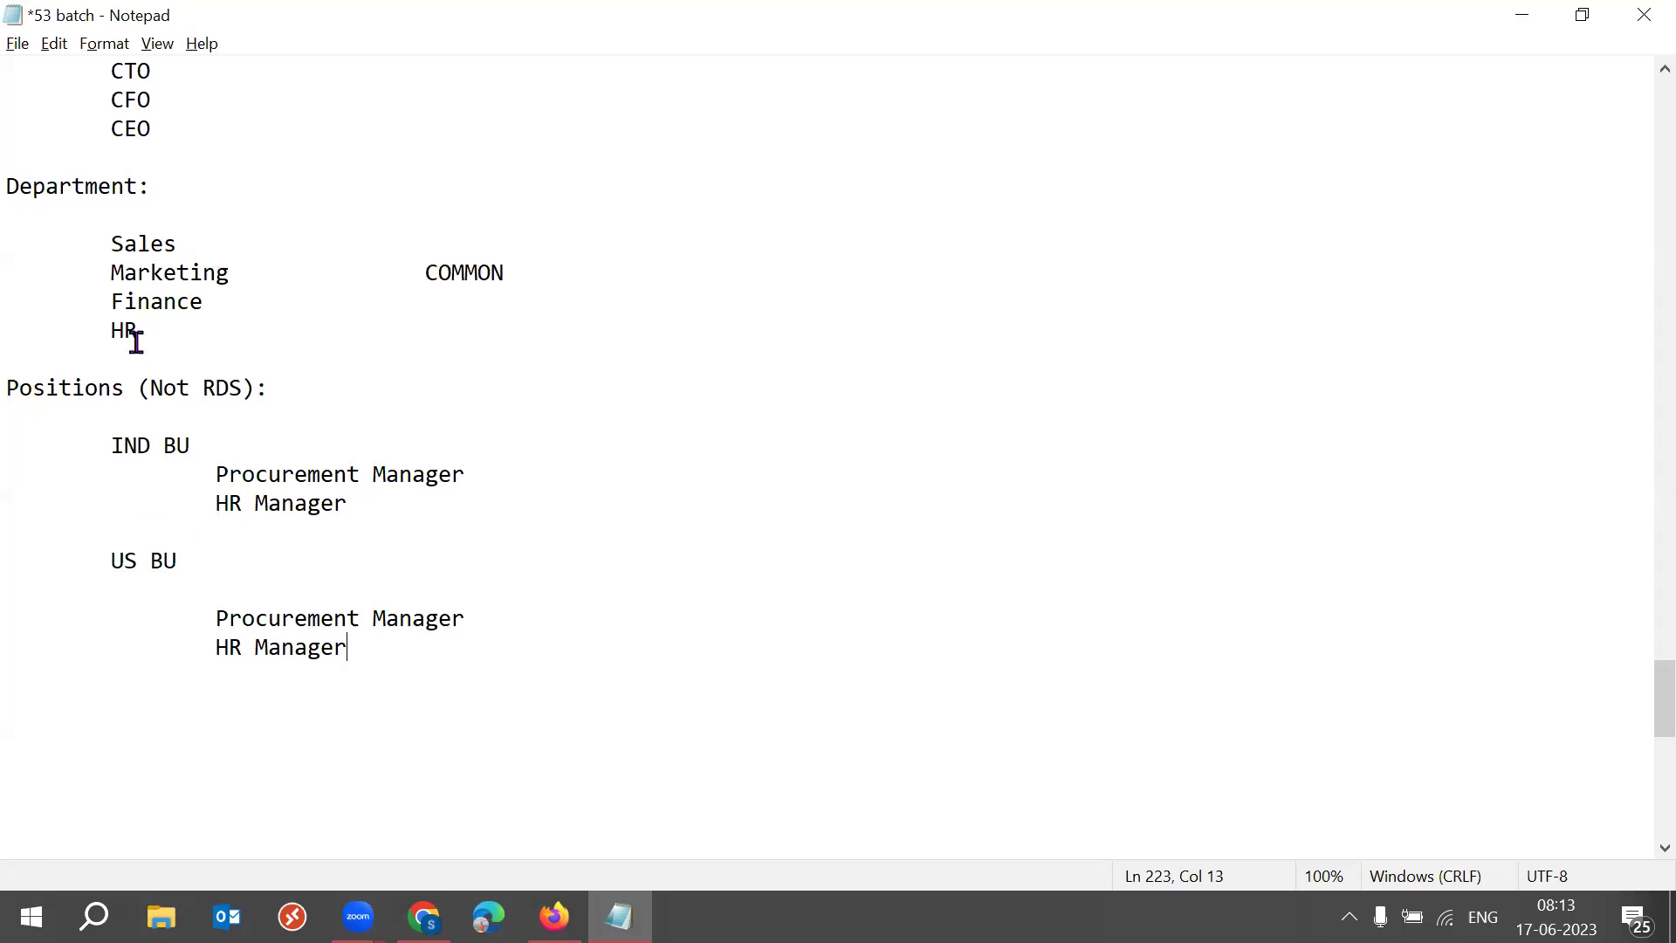
- Examine the positions listed per business unit, then compare them with the Manager entries in the jobs list
drag(151, 390, 245, 395)
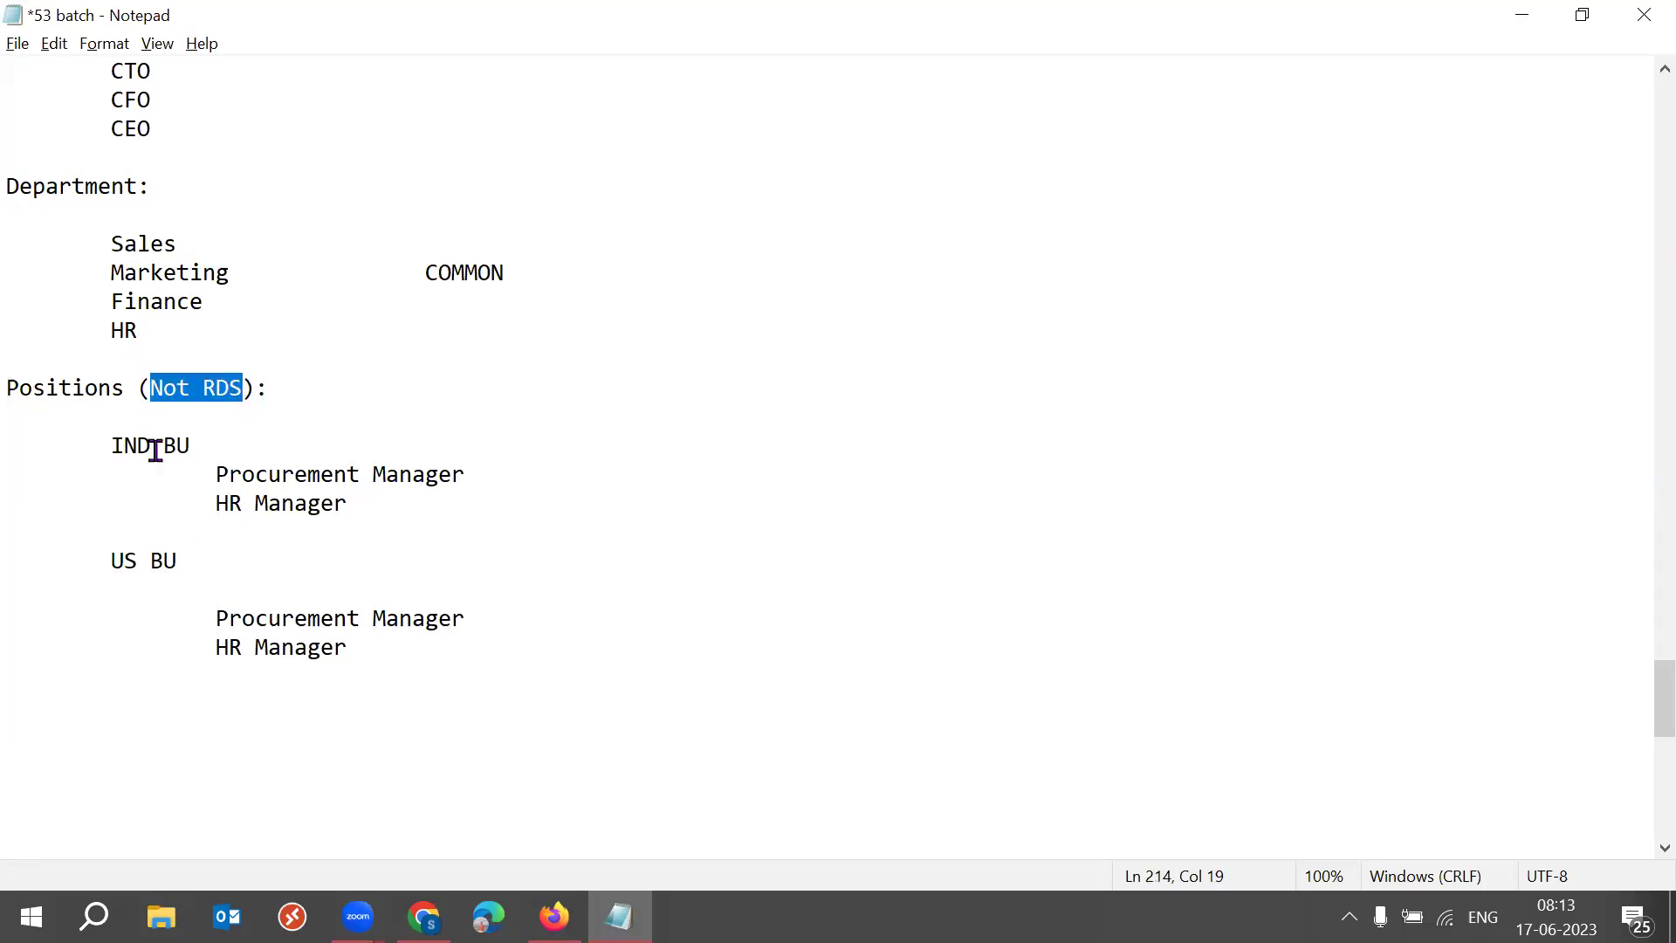
drag(111, 447, 193, 451)
drag(211, 616, 355, 654)
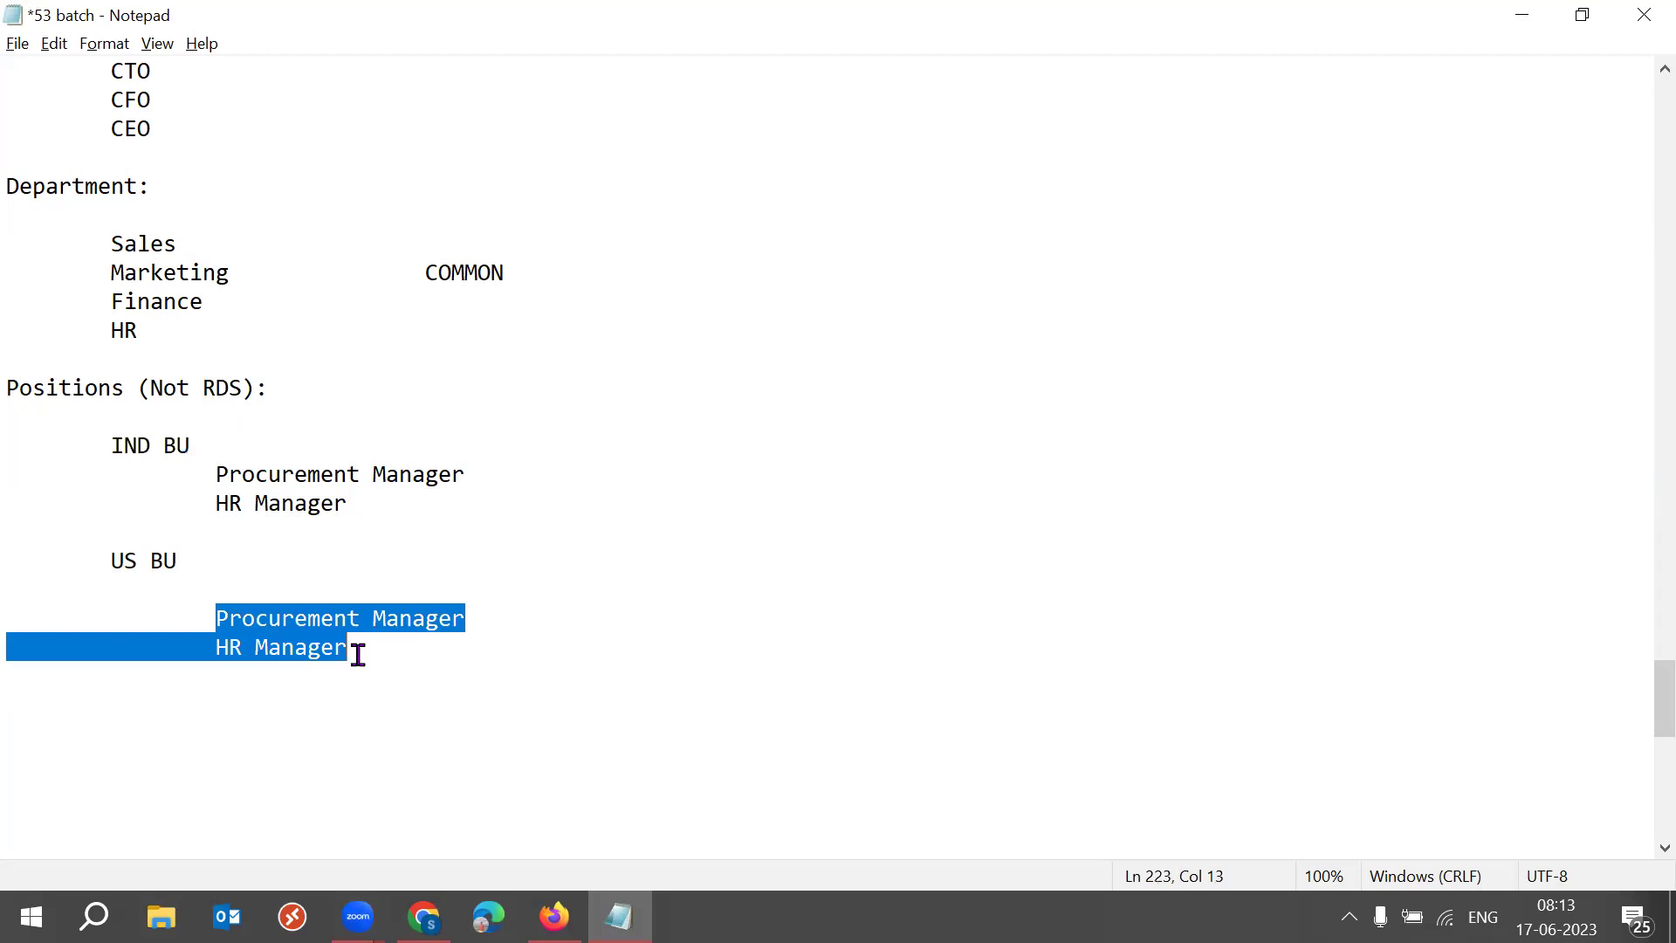
drag(110, 561, 179, 561)
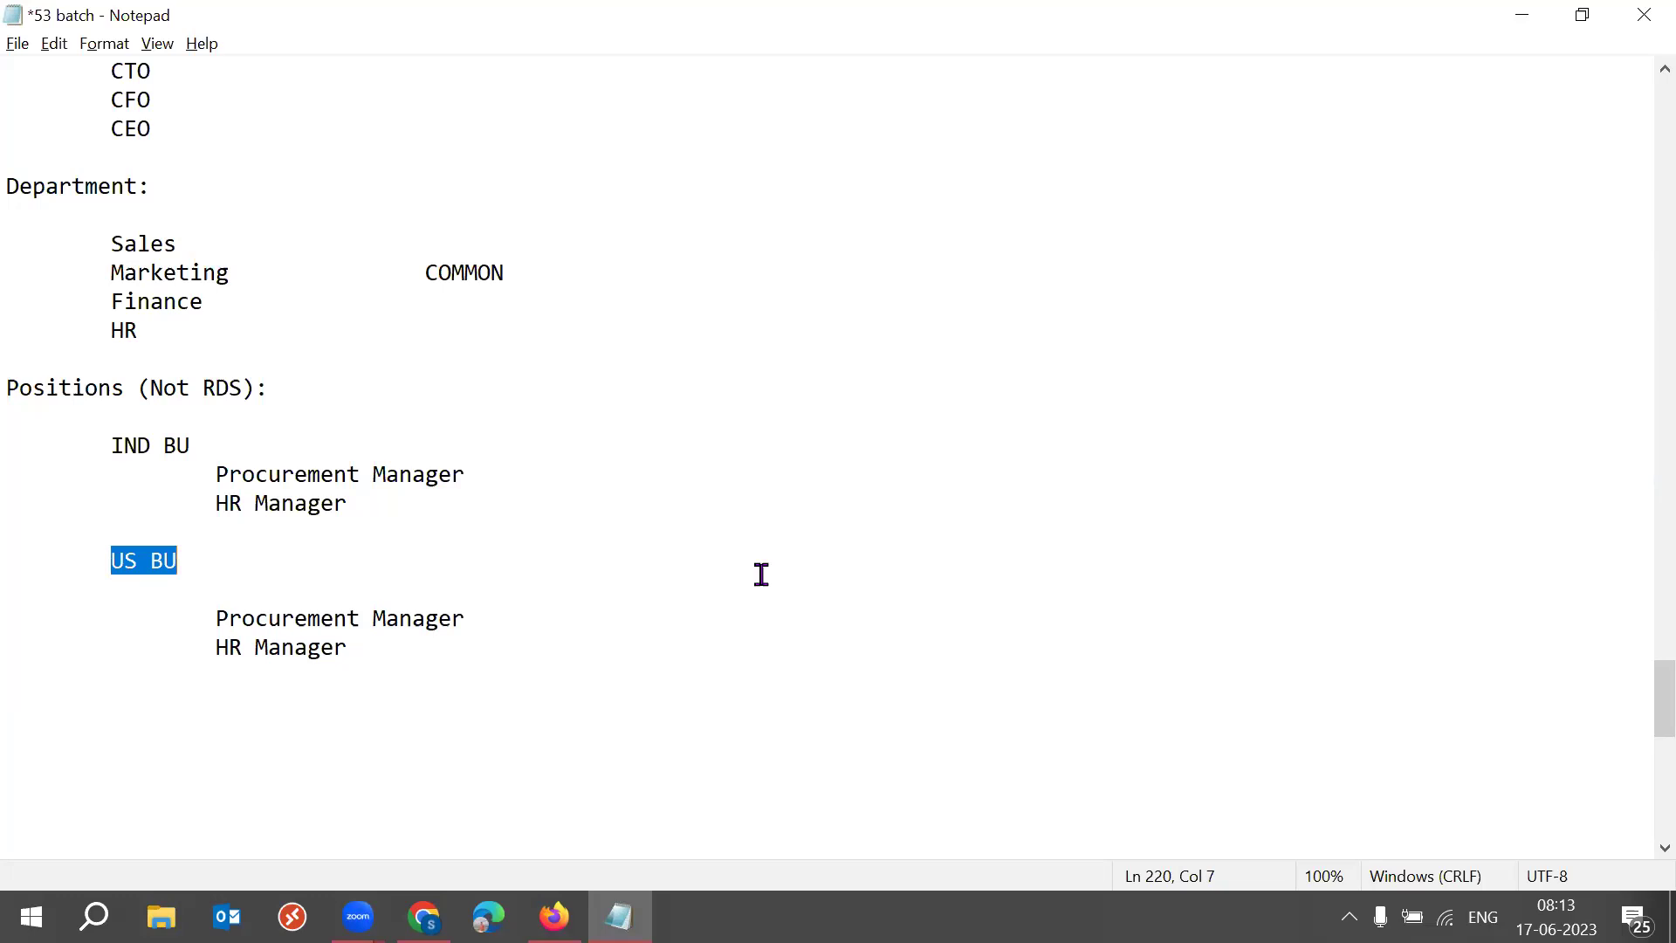
drag(1639, 711, 1638, 653)
click(18, 480)
drag(97, 509, 153, 516)
click(149, 540)
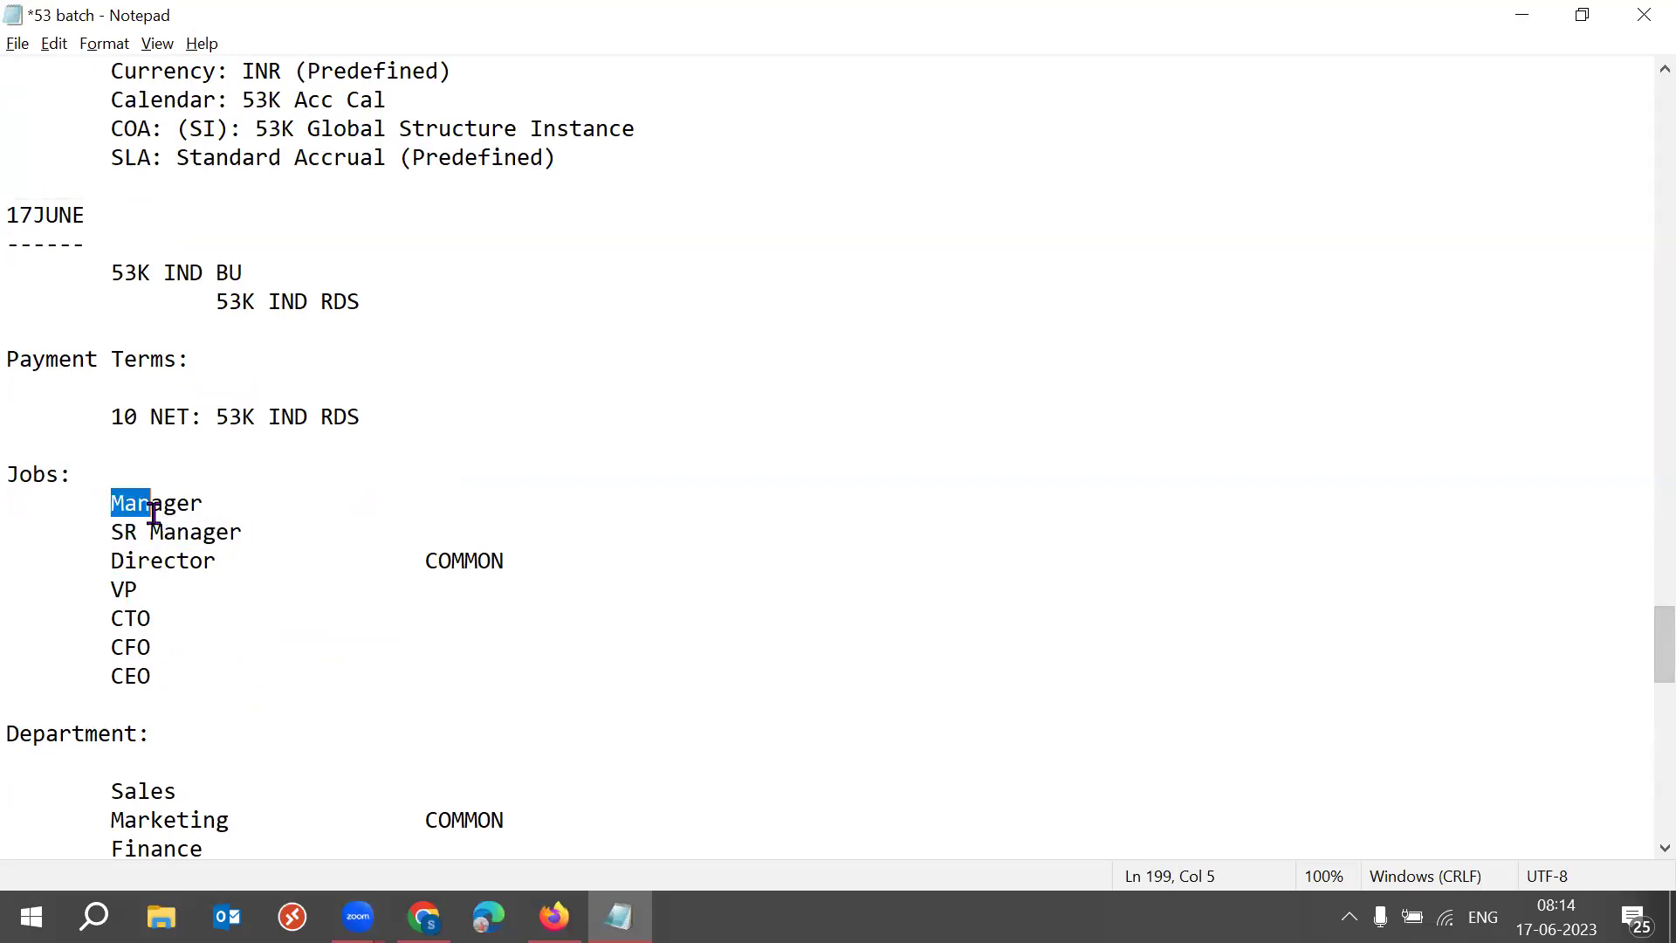
- Add 53K US BU on the same line as 53K IND BU in the 17JUNE notes, spaced well apart
click(305, 255)
click(296, 270)
text(53K US BU)
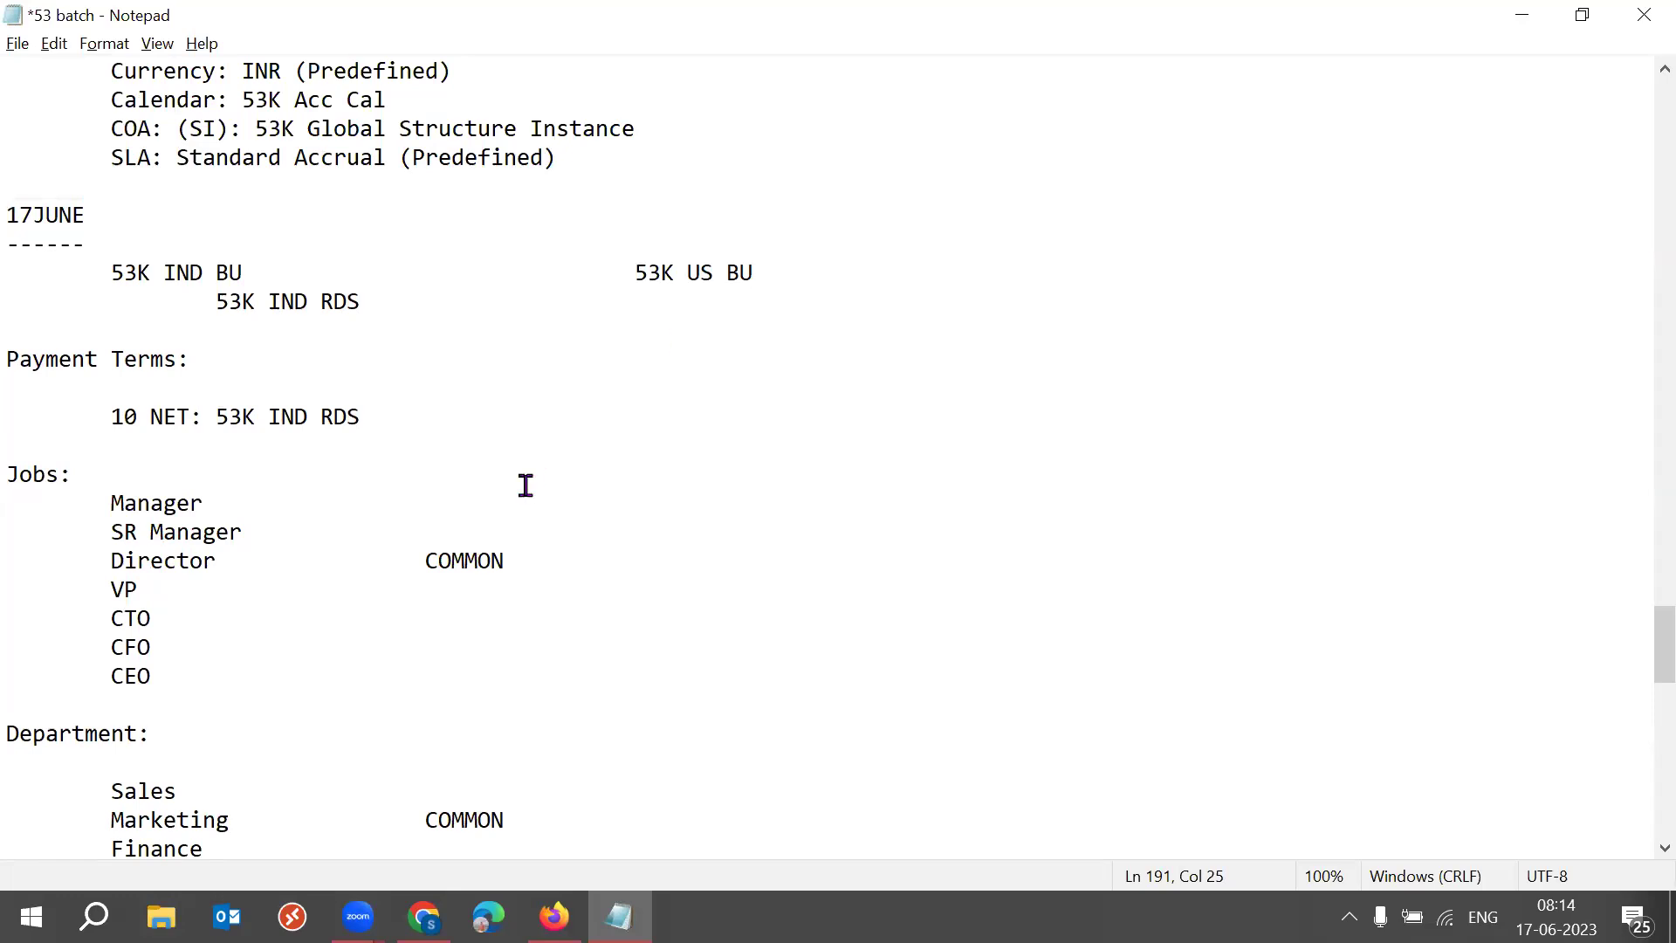
- Copy the COMMON label from the jobs list to beneath 53K US BU and prefix it with "Jobs:"
click(427, 559)
double_click(474, 559)
key(ctrl+c)
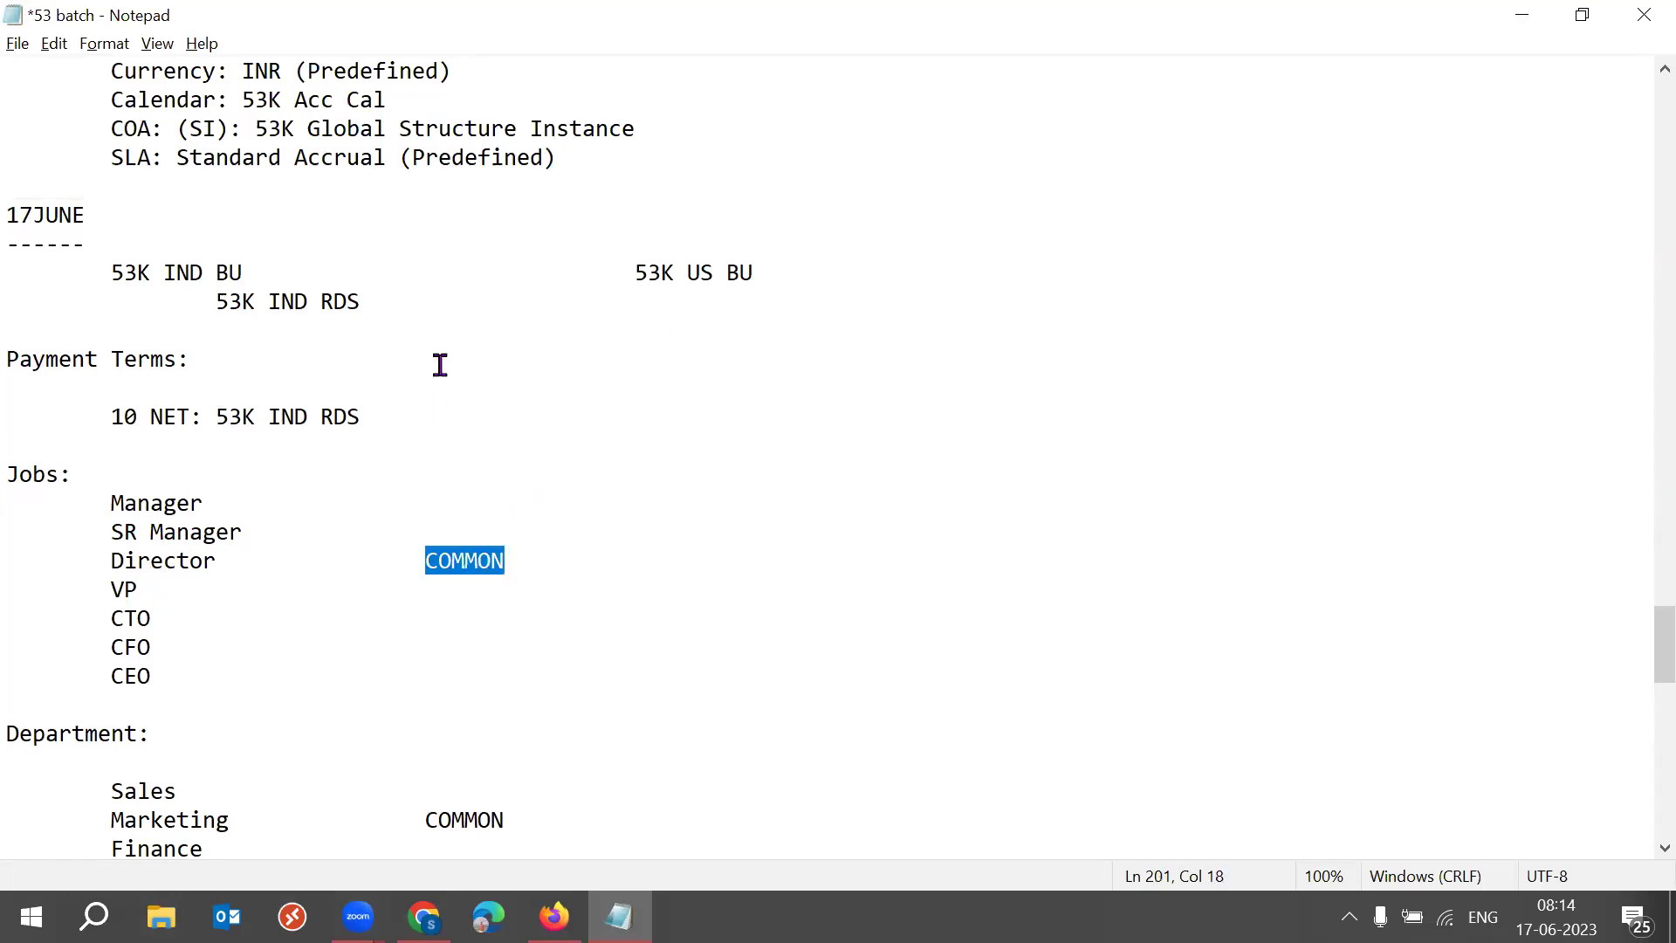
click(393, 301)
key(Tab)
key(ctrl+v)
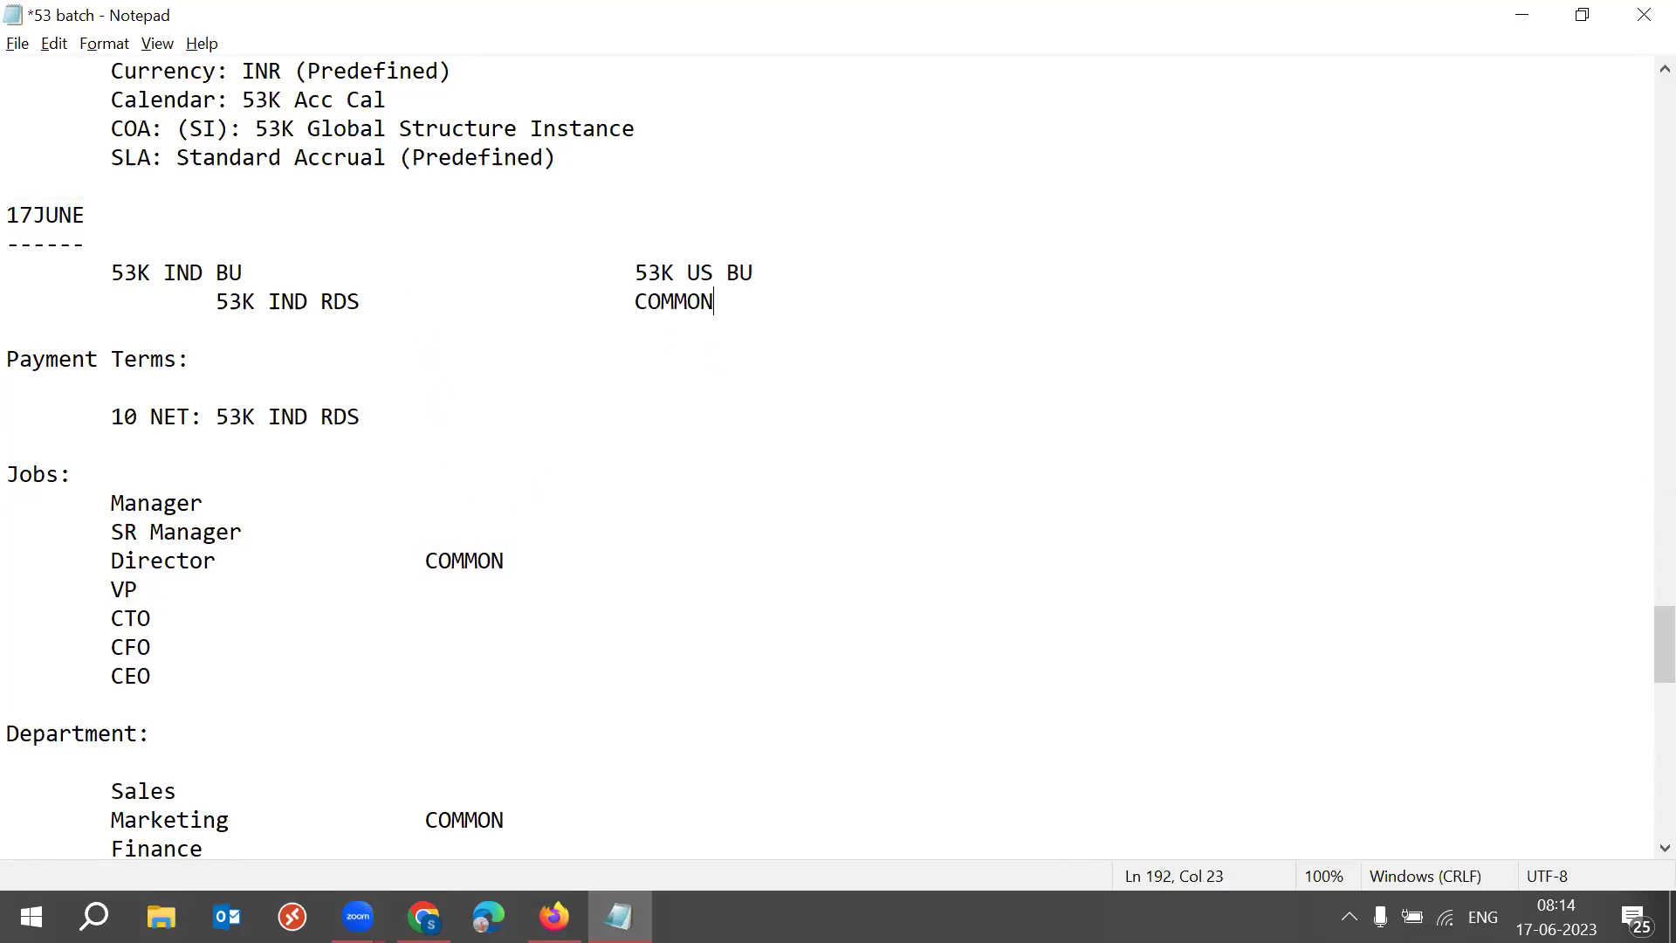
click(597, 311)
text(Jobs:)
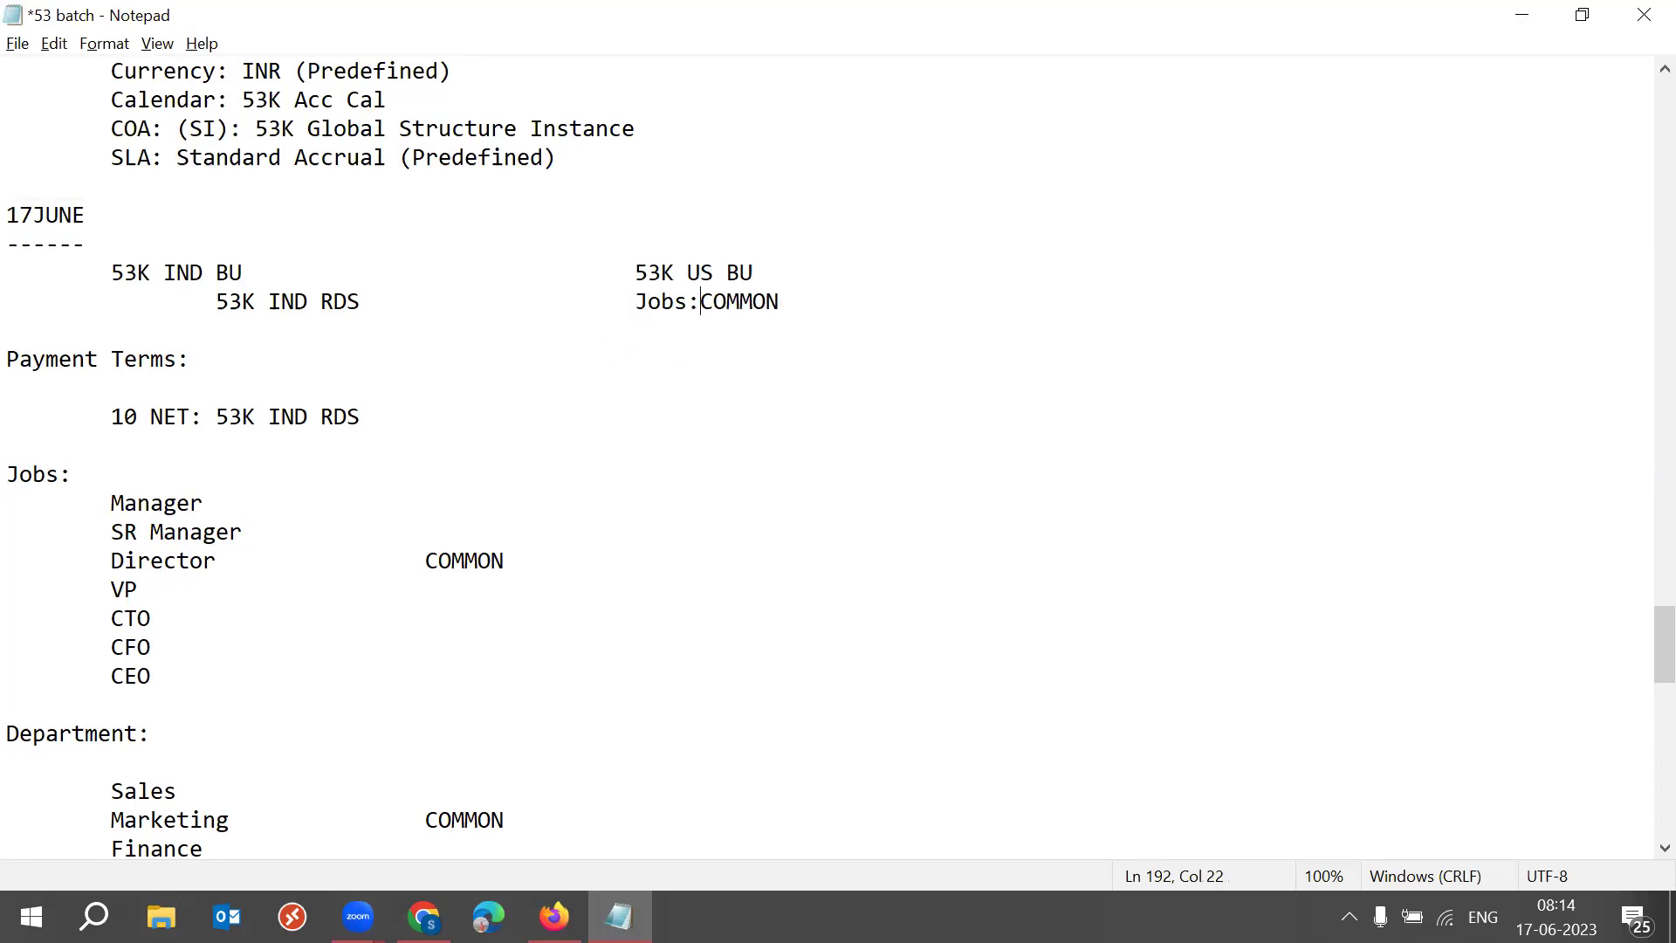
- Highlight the 53K US BU jobs assignment and the US BU positions for review, and save the notes
click(632, 271)
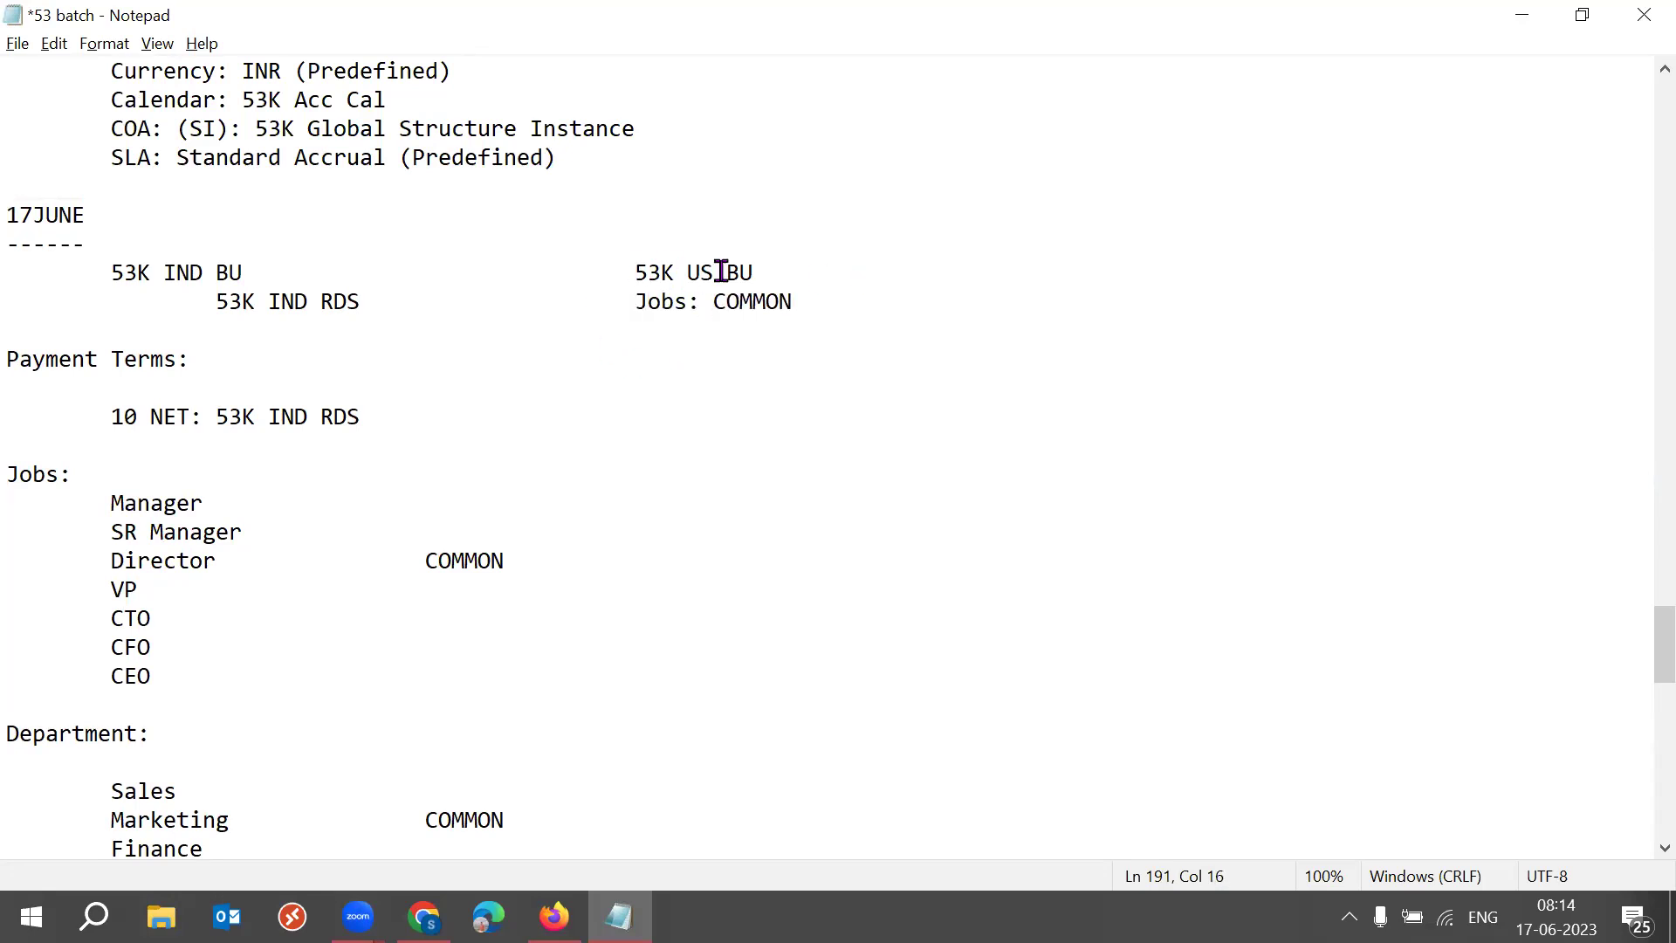
shift+click(765, 274)
drag(620, 303, 788, 303)
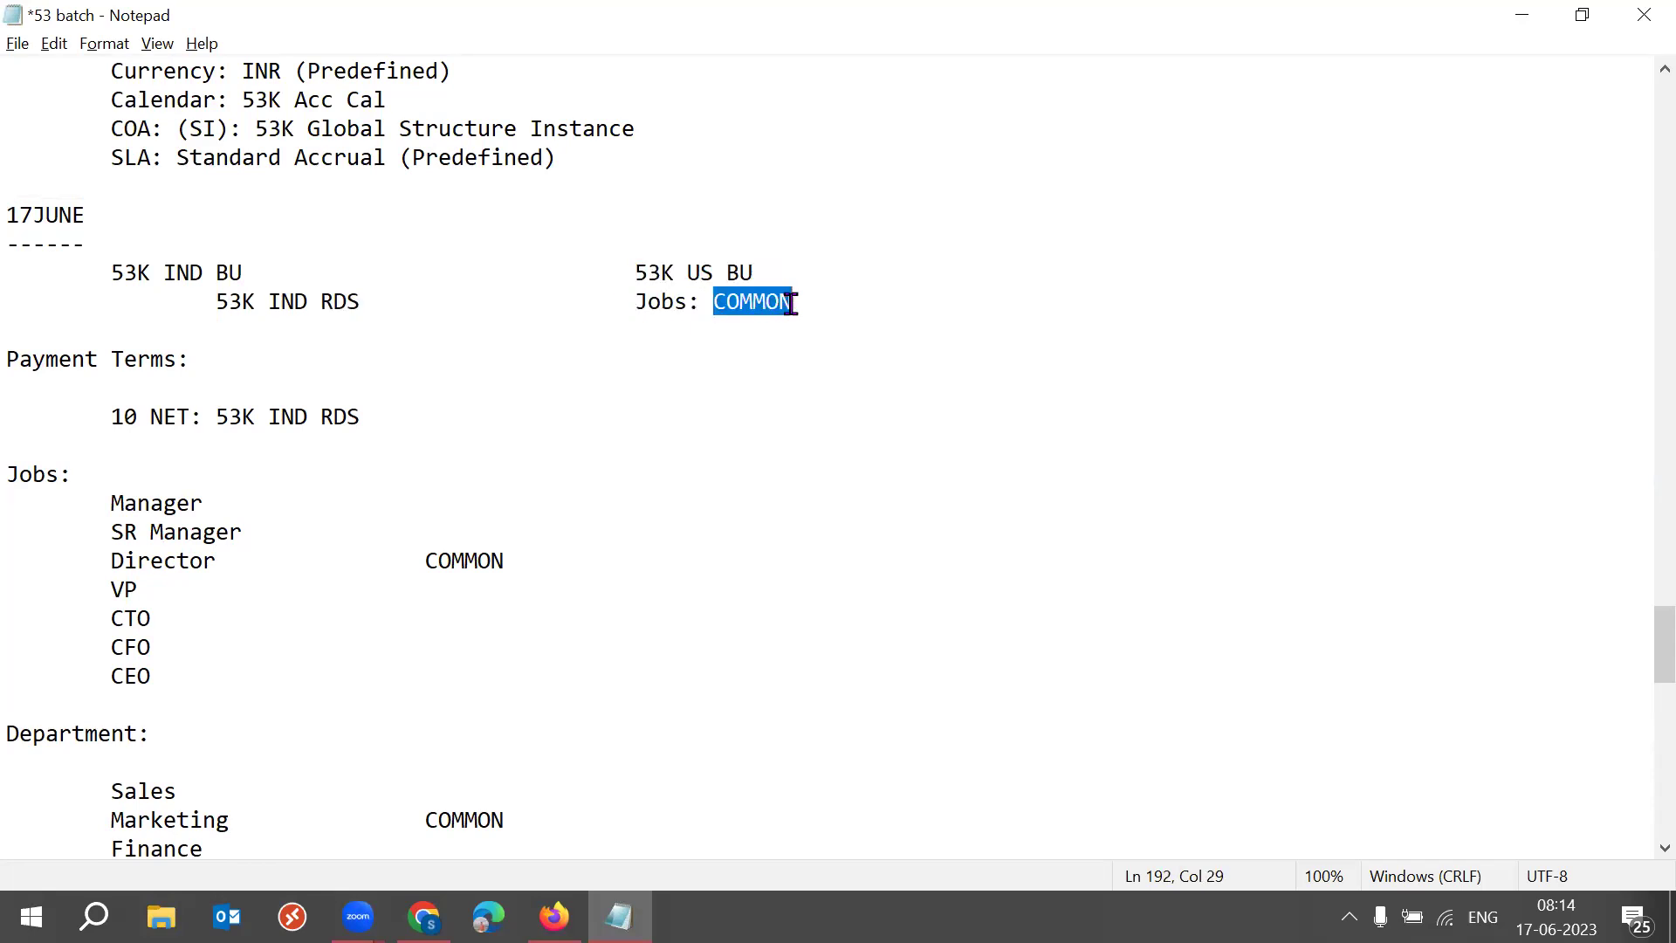
drag(1655, 621, 1640, 694)
drag(147, 360, 247, 359)
drag(111, 416, 393, 618)
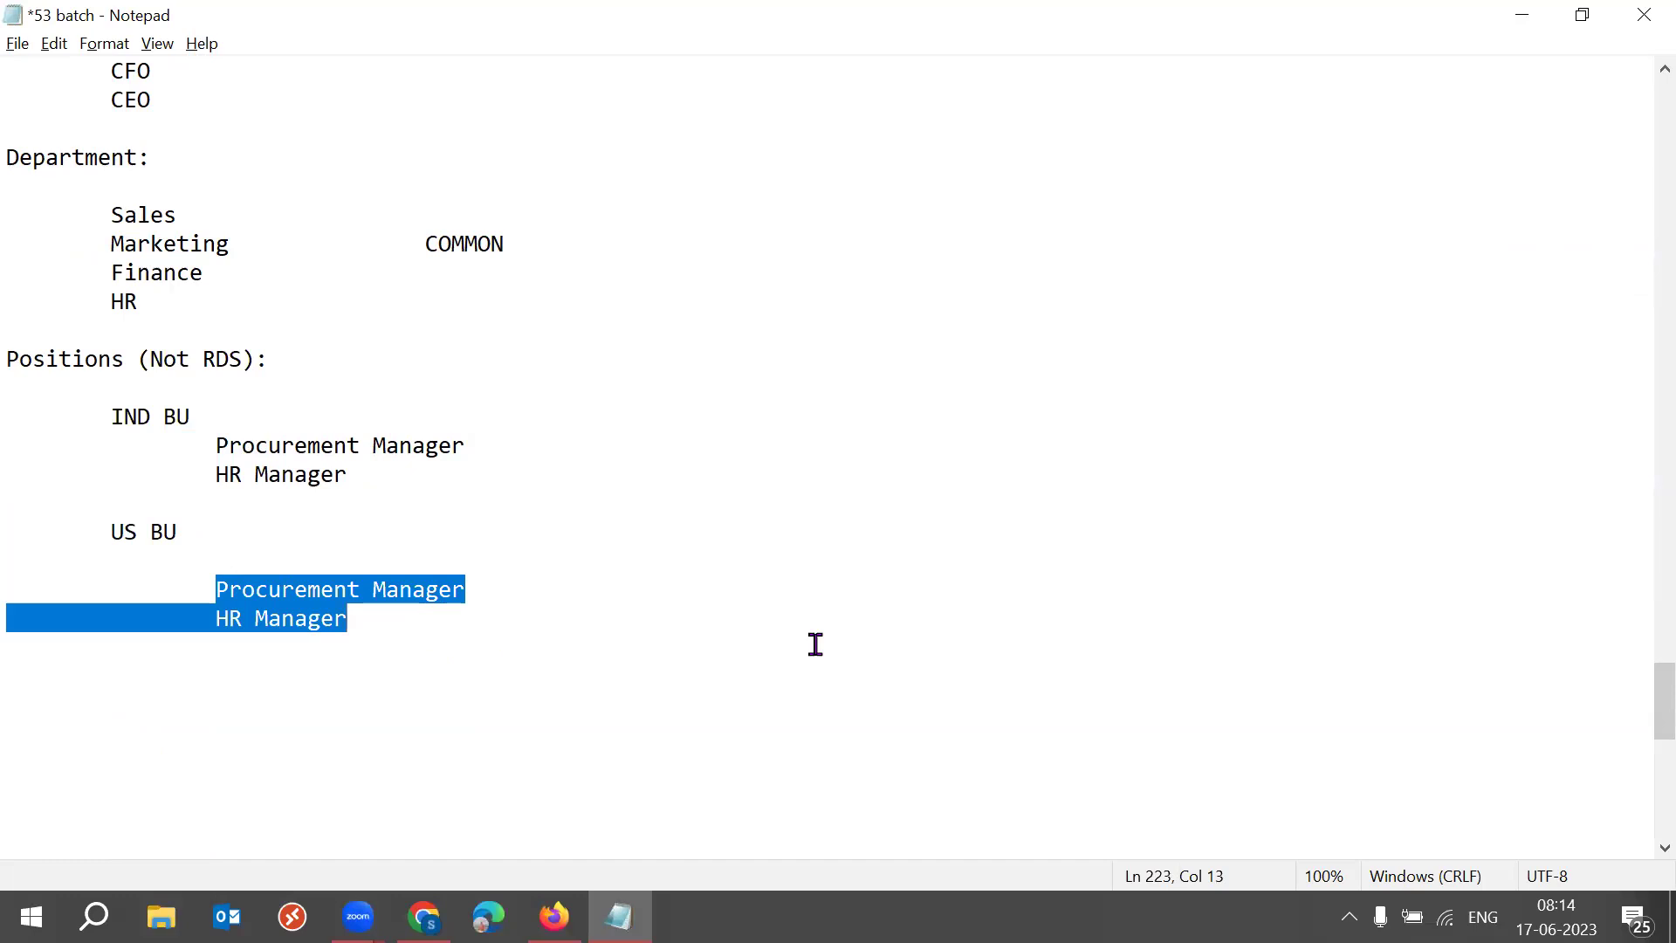
key(ctrl+s)
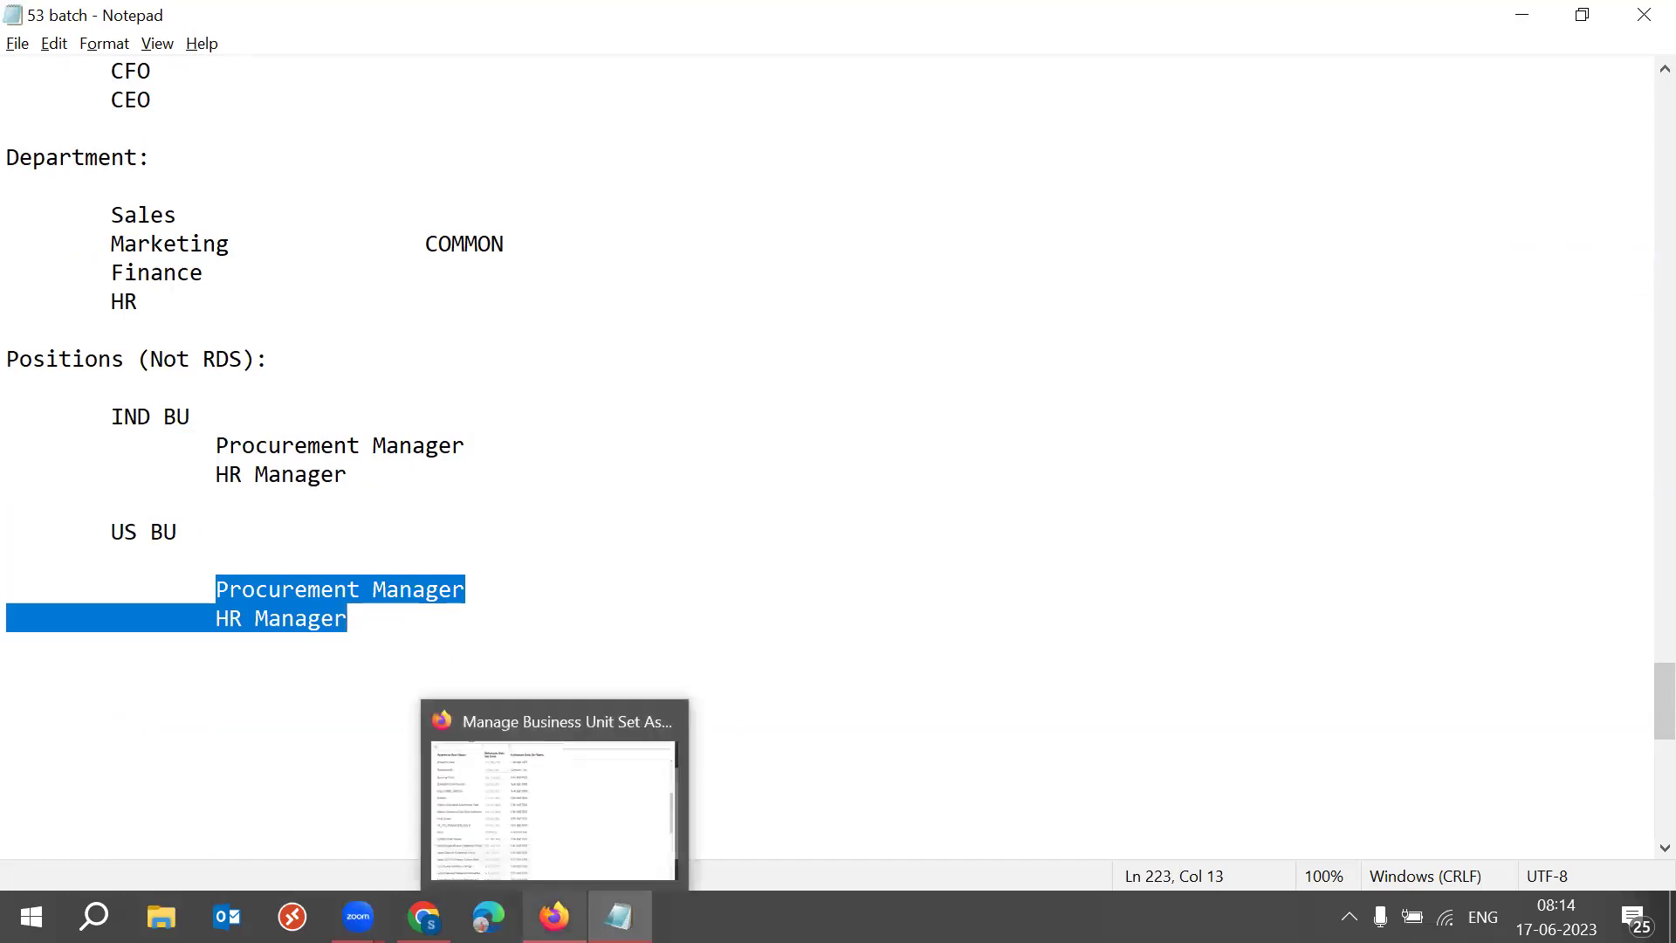
- Return to the 53K IND BU set assignments in the browser and examine the objects from Apply Hold Reasons through Customer Account Site
click(553, 917)
drag(1637, 587, 1630, 355)
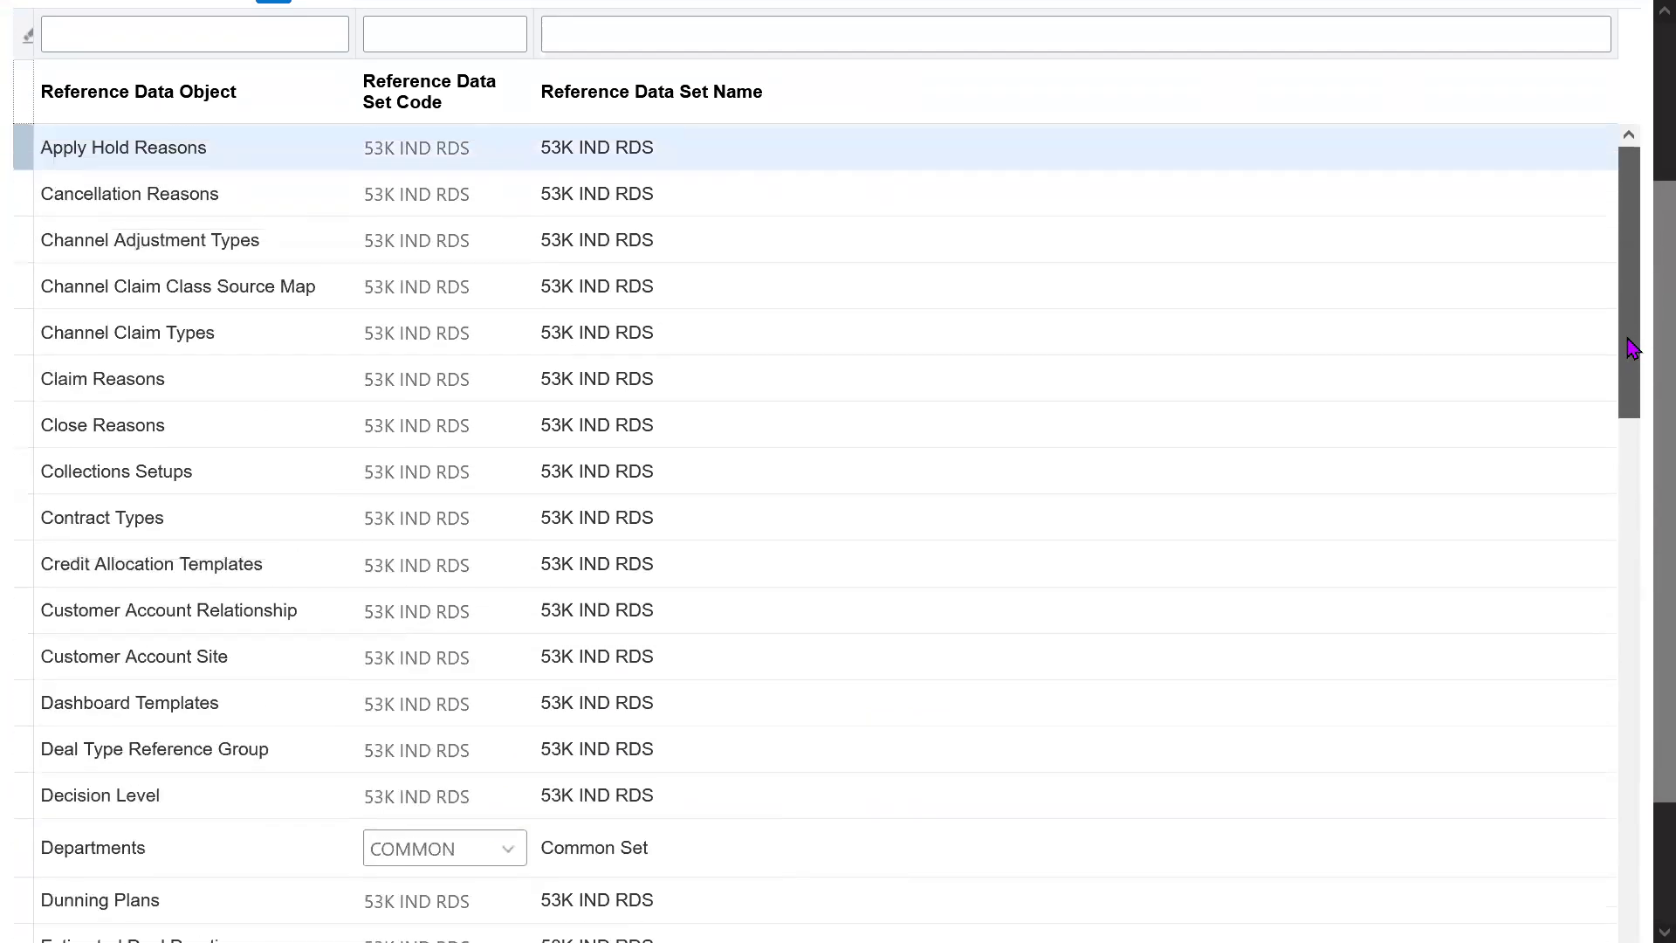
scroll(1637, 449, up, 1)
scroll(1640, 412, up, 1)
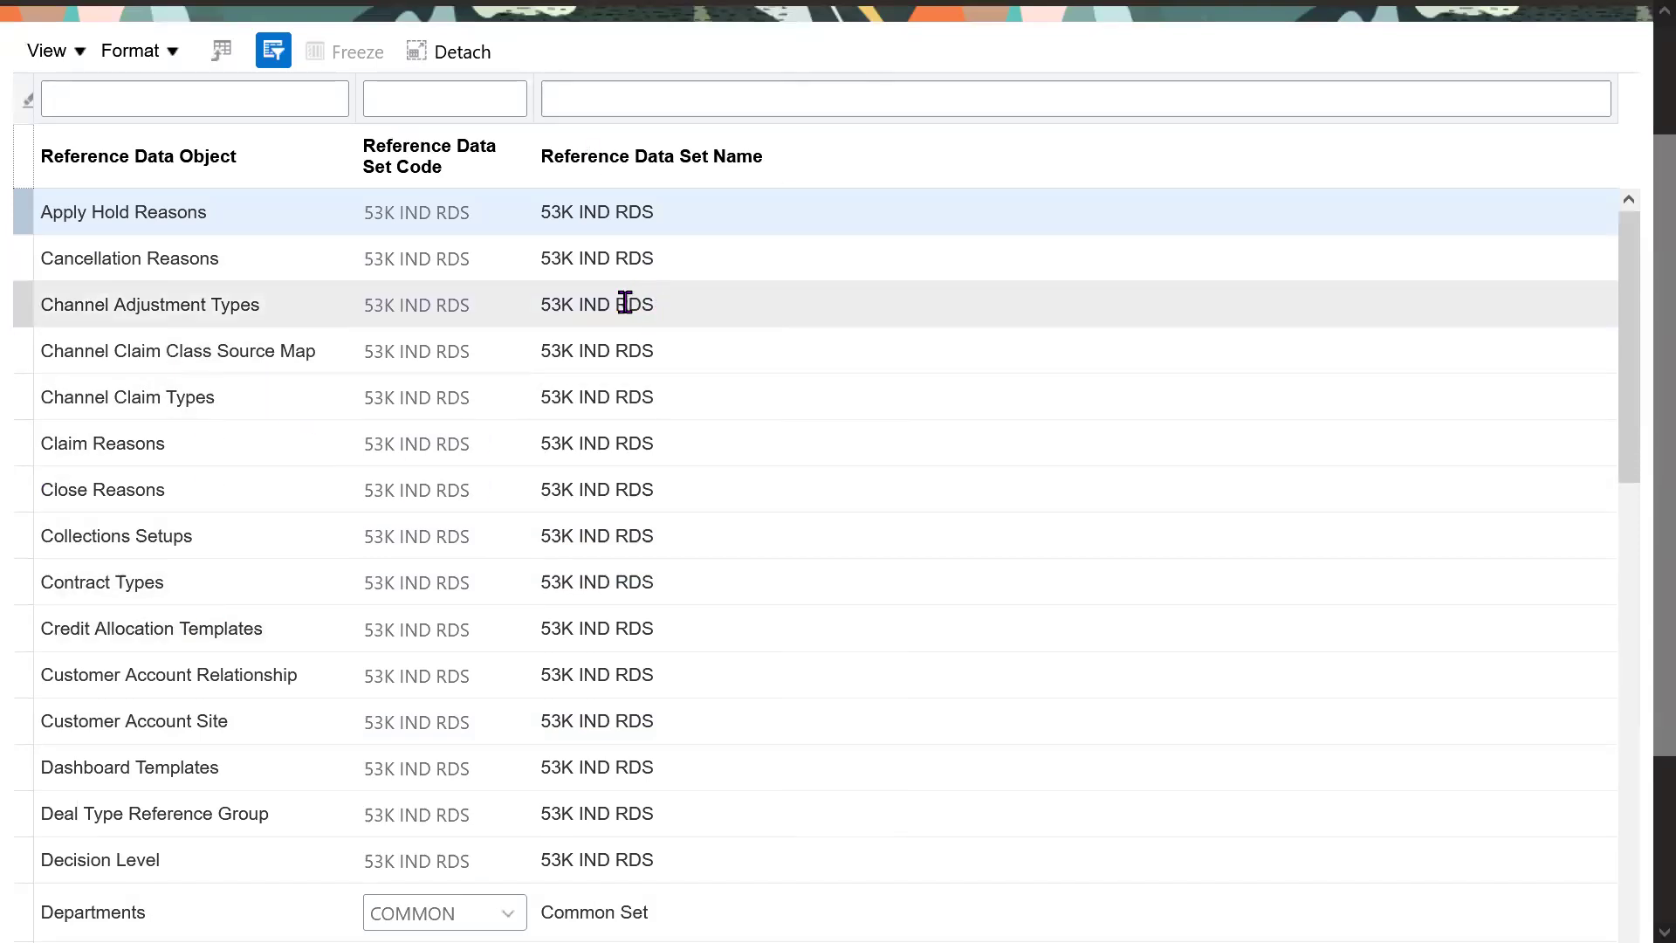
triple_click(165, 211)
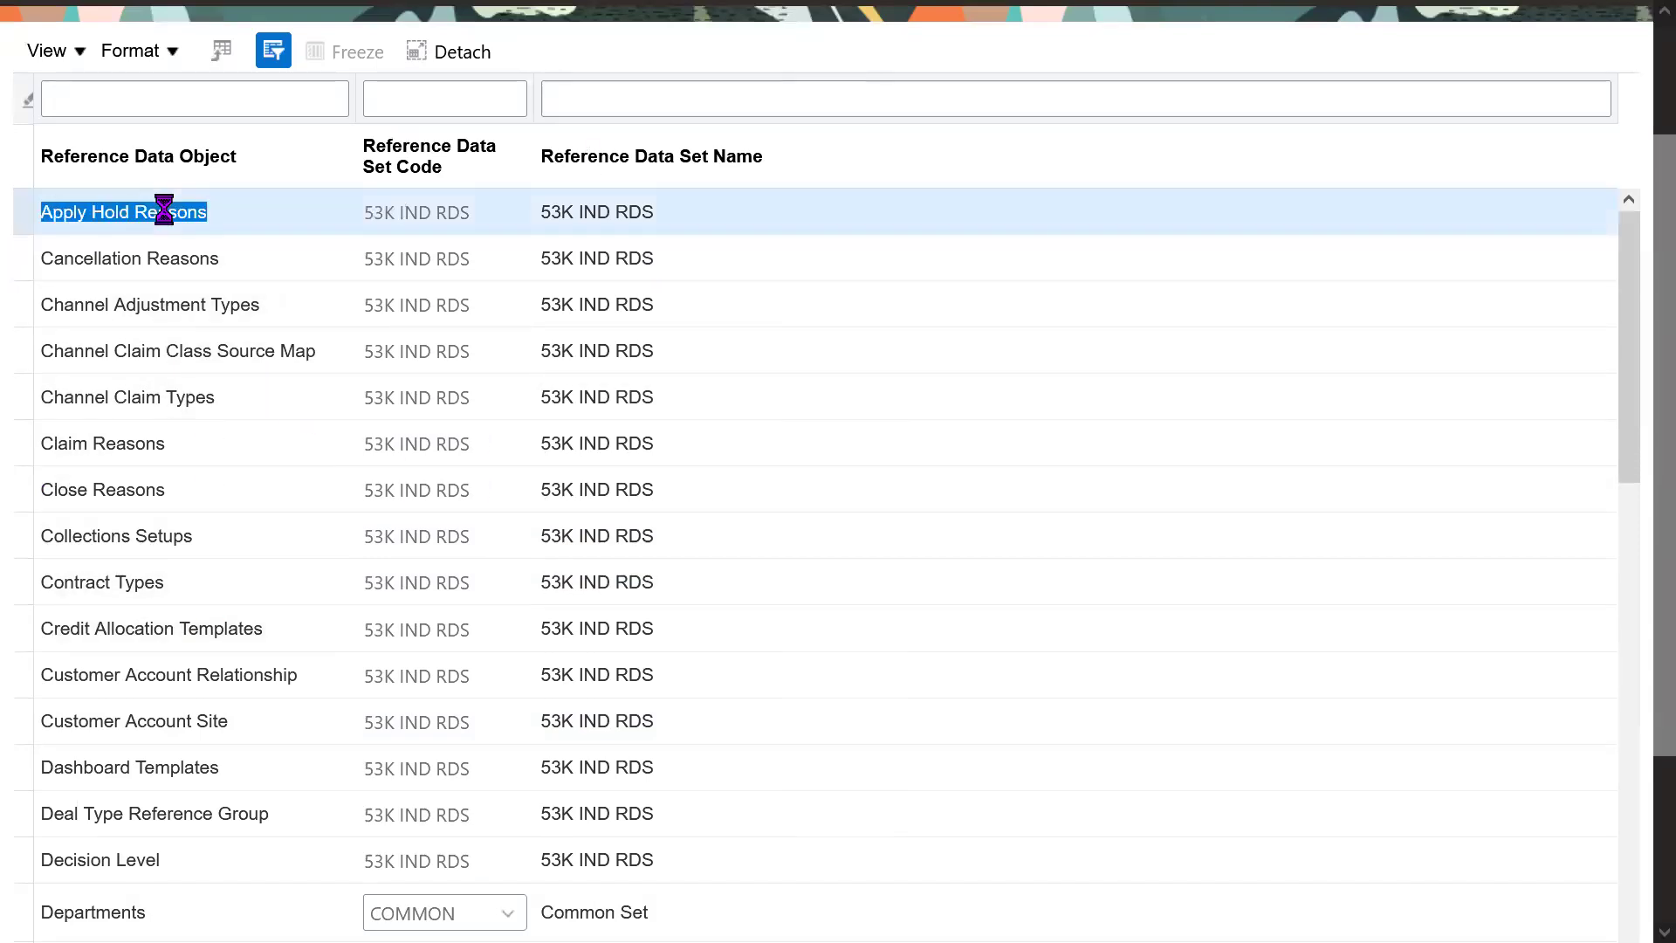
click(165, 258)
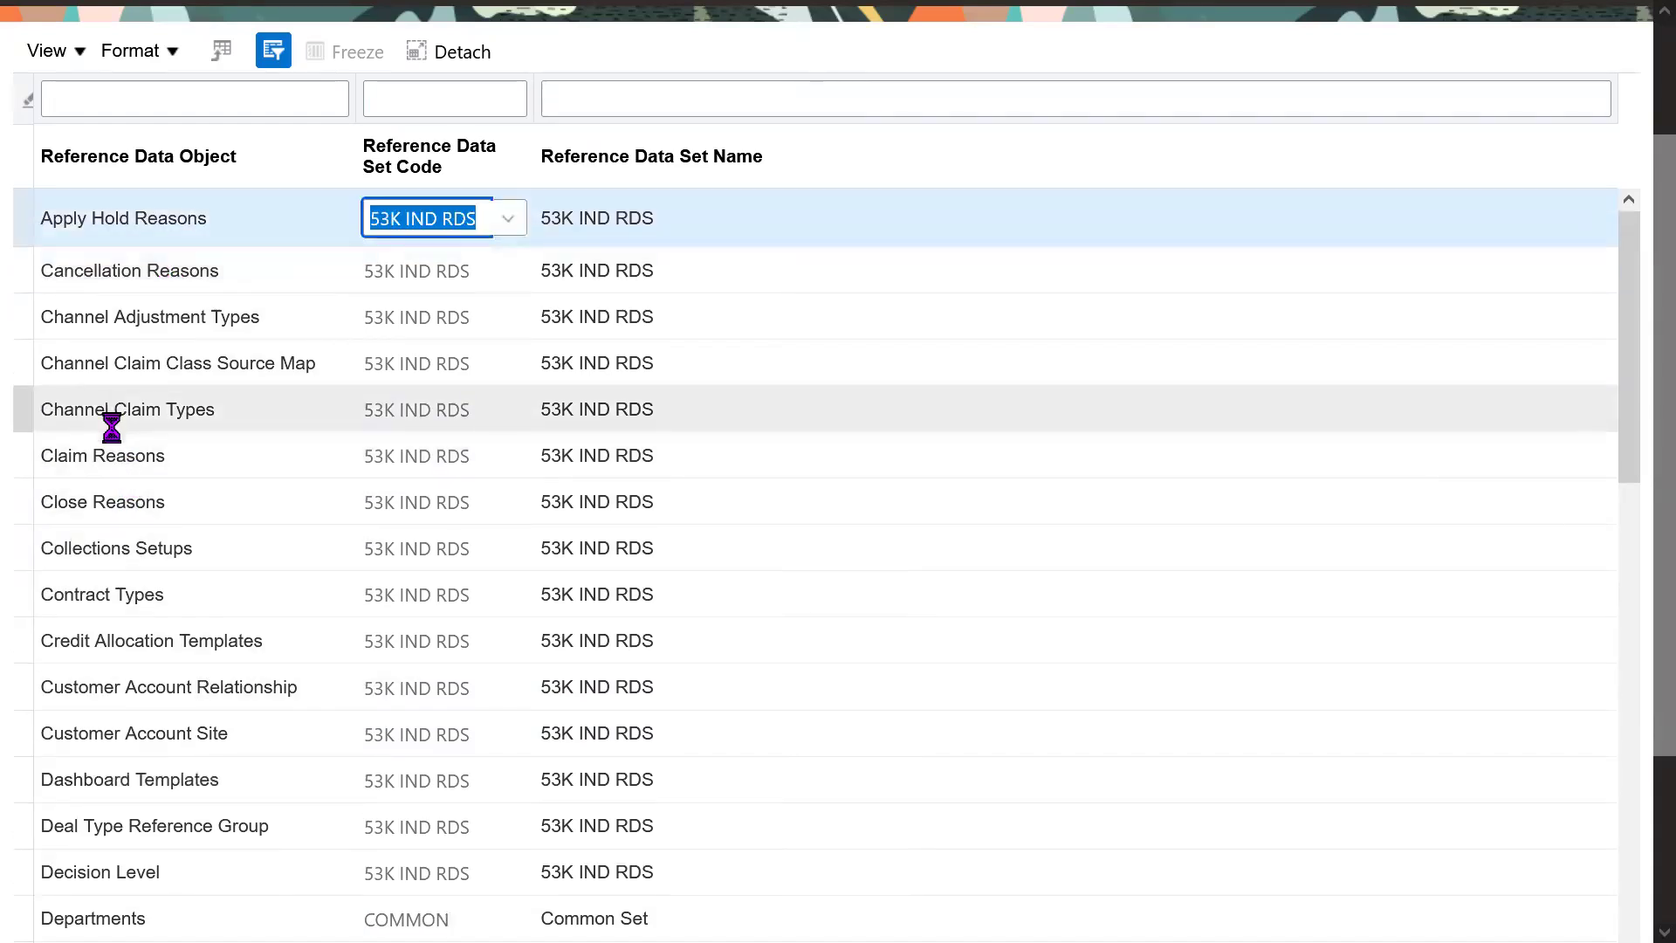
click(161, 732)
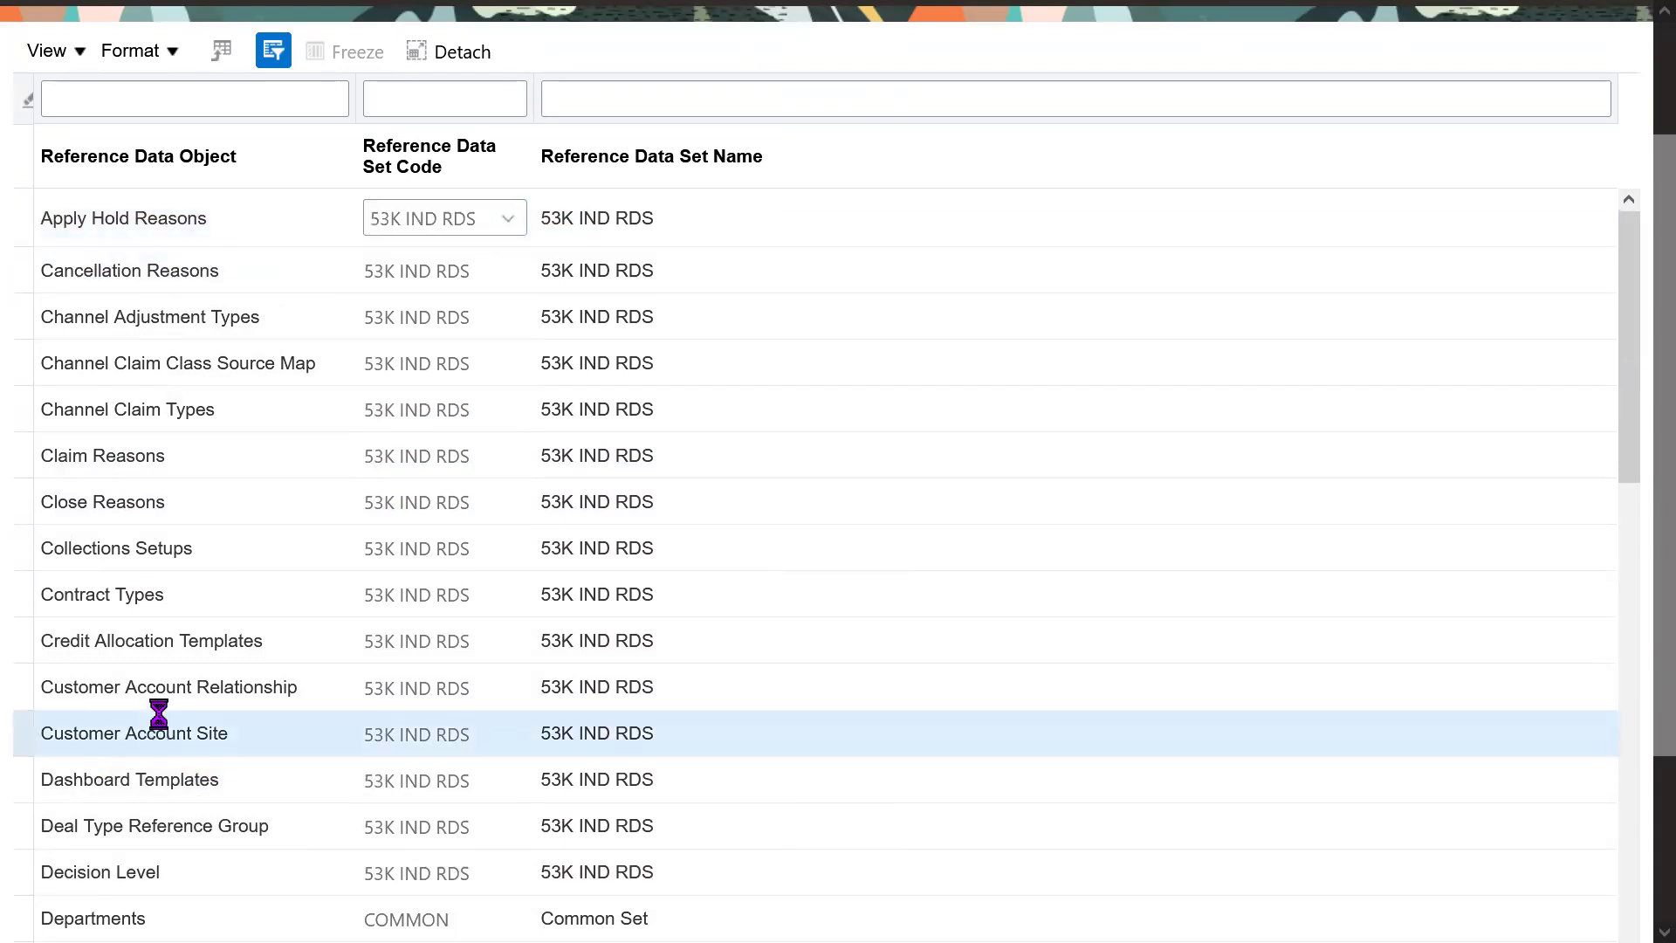
drag(41, 687, 157, 687)
- Examine the set codes assigned to Departments, Grades, Jobs and Landed Cost Setups
drag(1636, 454, 1640, 533)
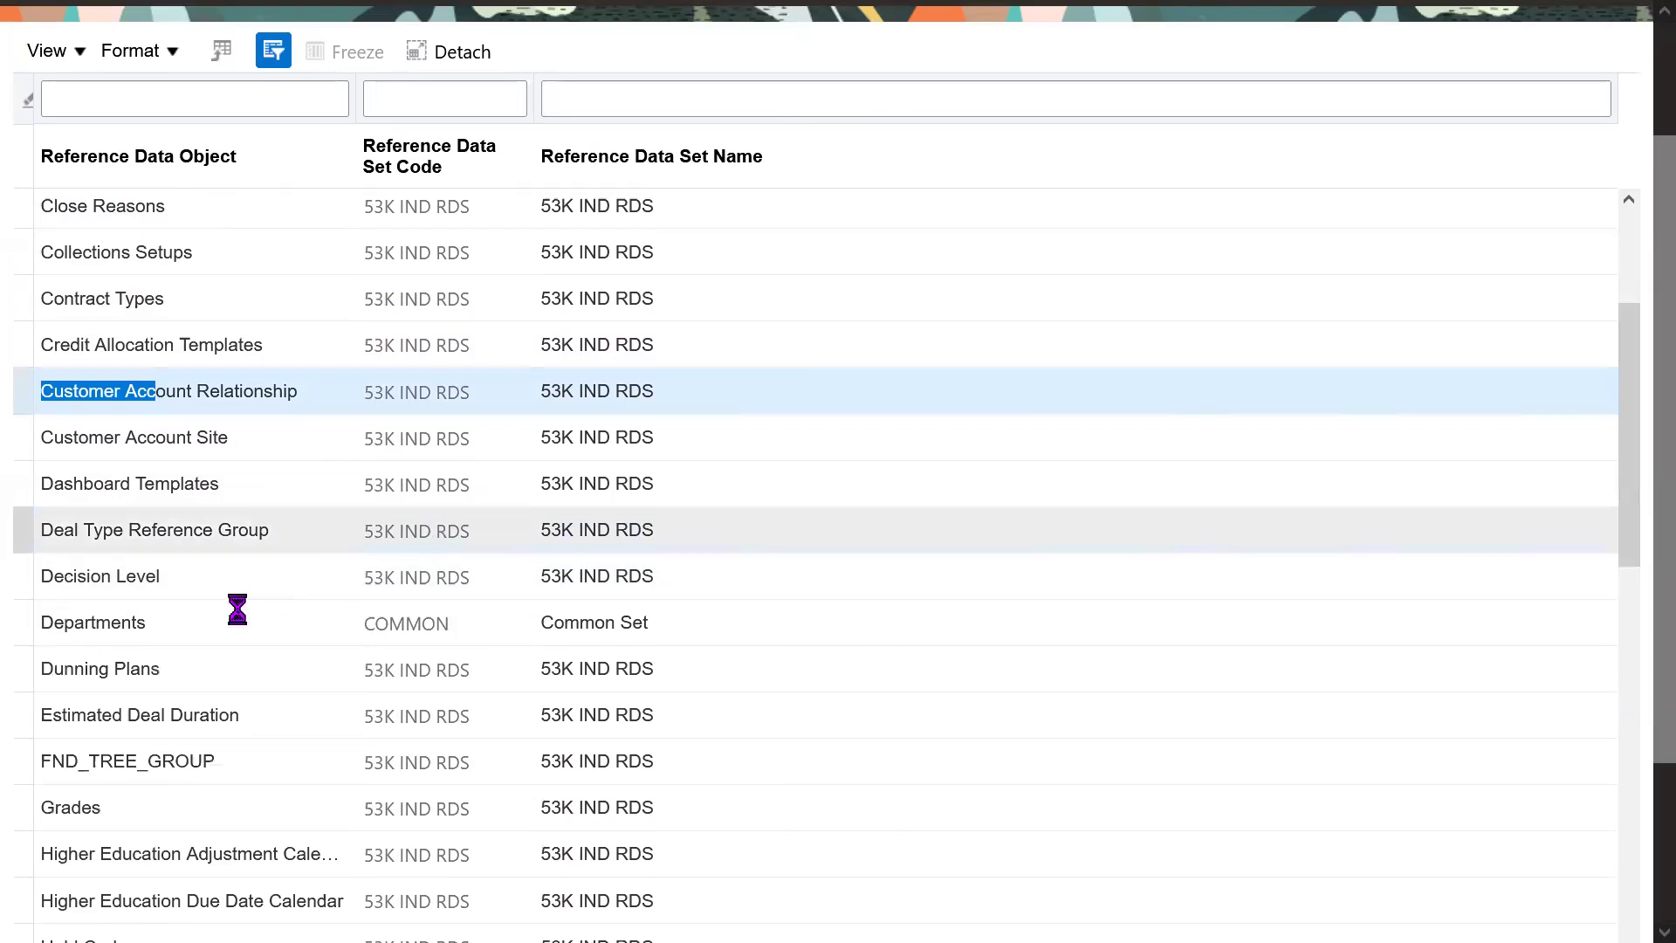
click(135, 621)
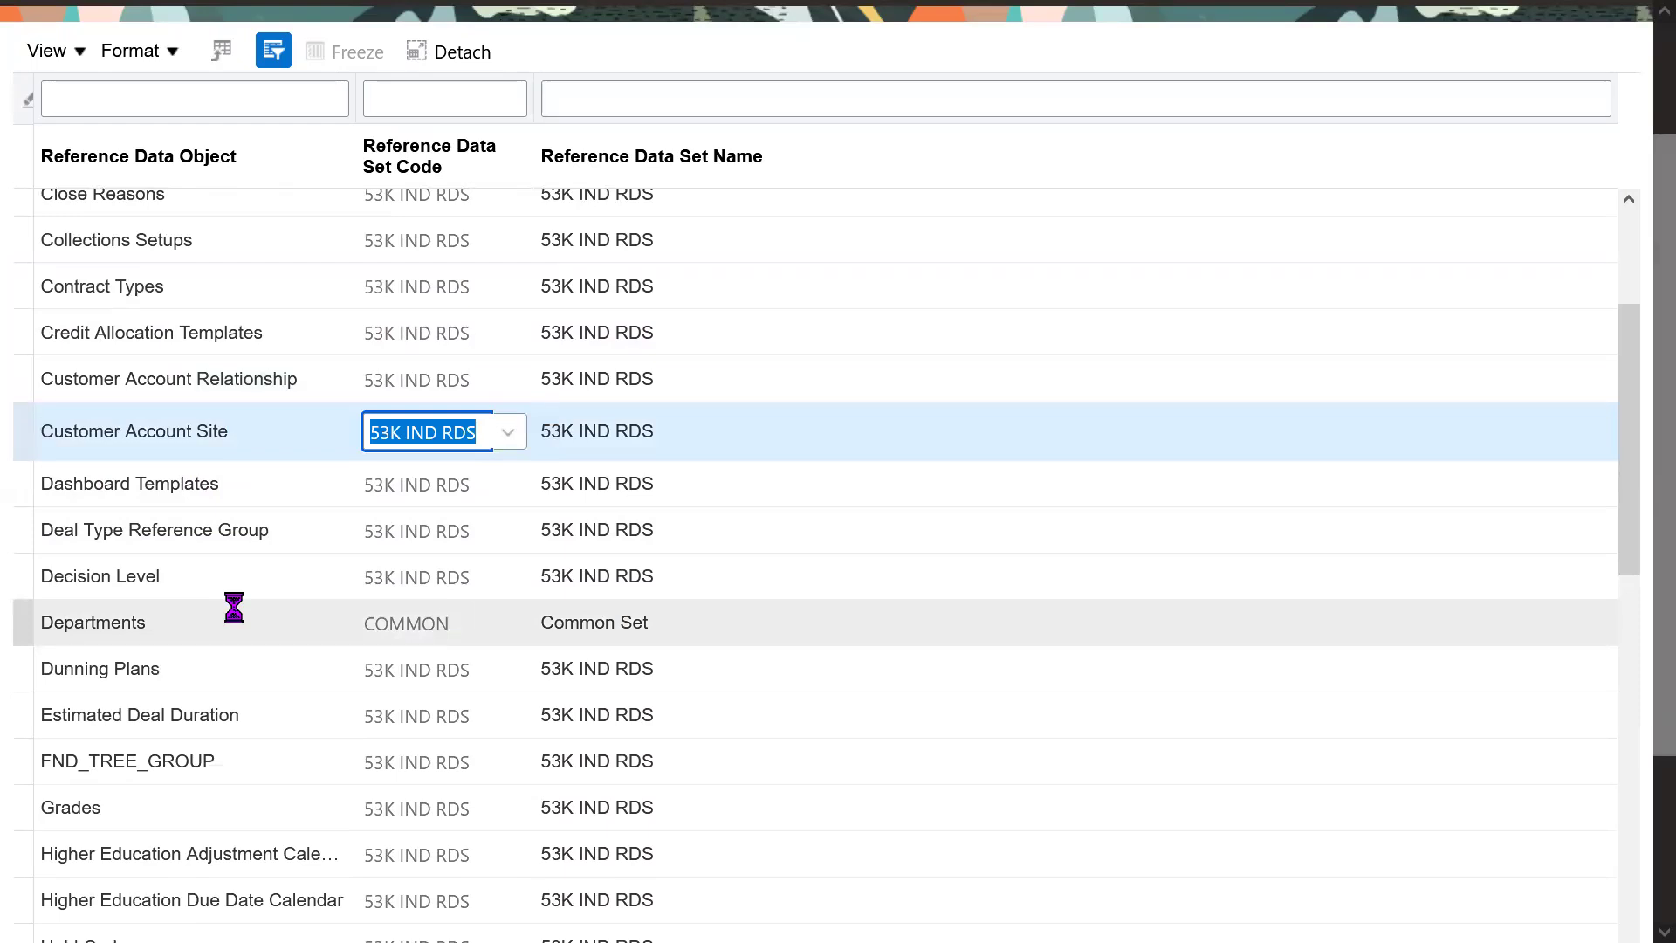
click(109, 807)
drag(1632, 554, 1635, 709)
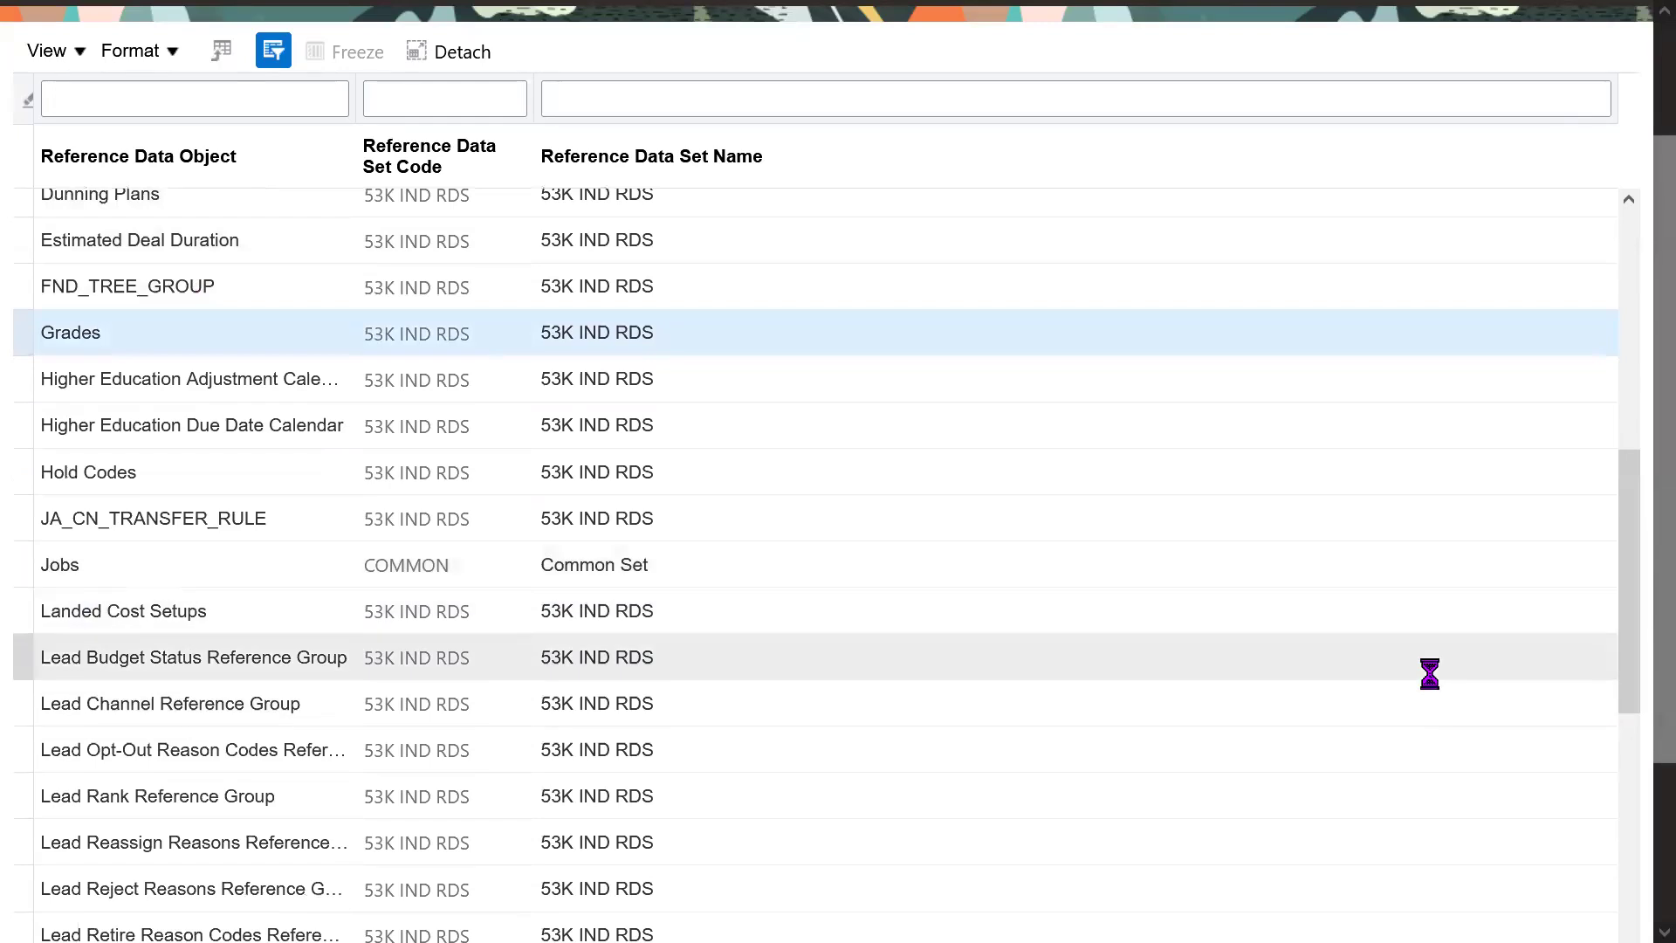
drag(1633, 627, 1632, 651)
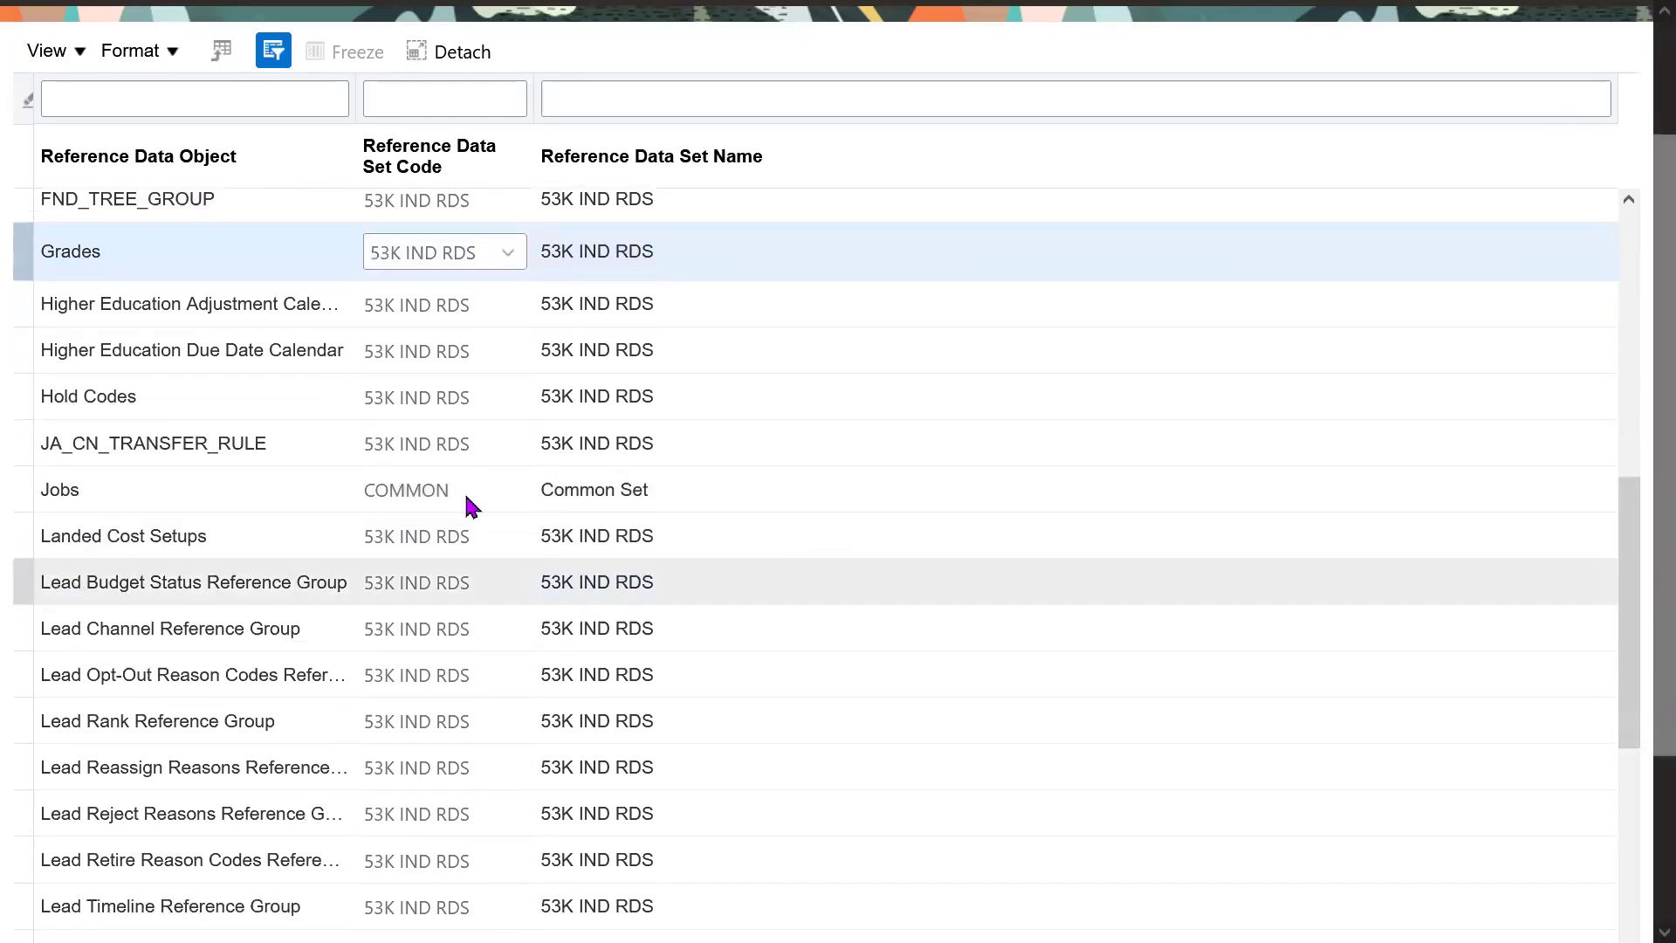
click(224, 547)
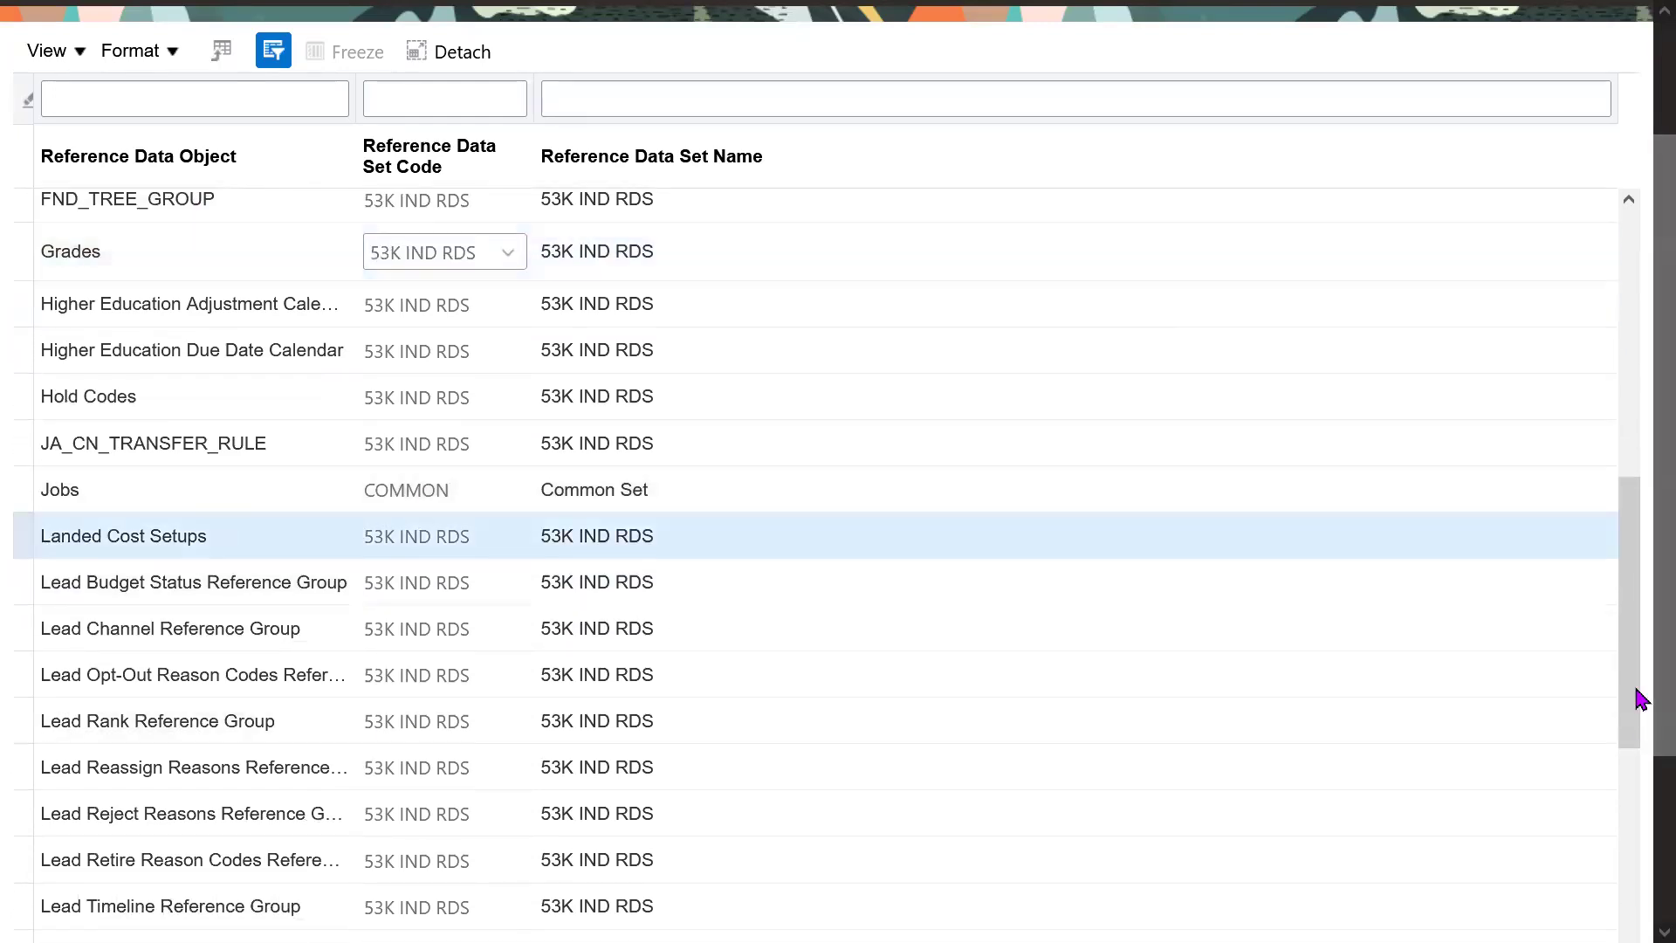
- Examine the remaining assignments from Locations and Pricing Rules through the Receivables and Sales objects to Win/Loss Reasons
drag(1636, 668, 1636, 775)
click(197, 592)
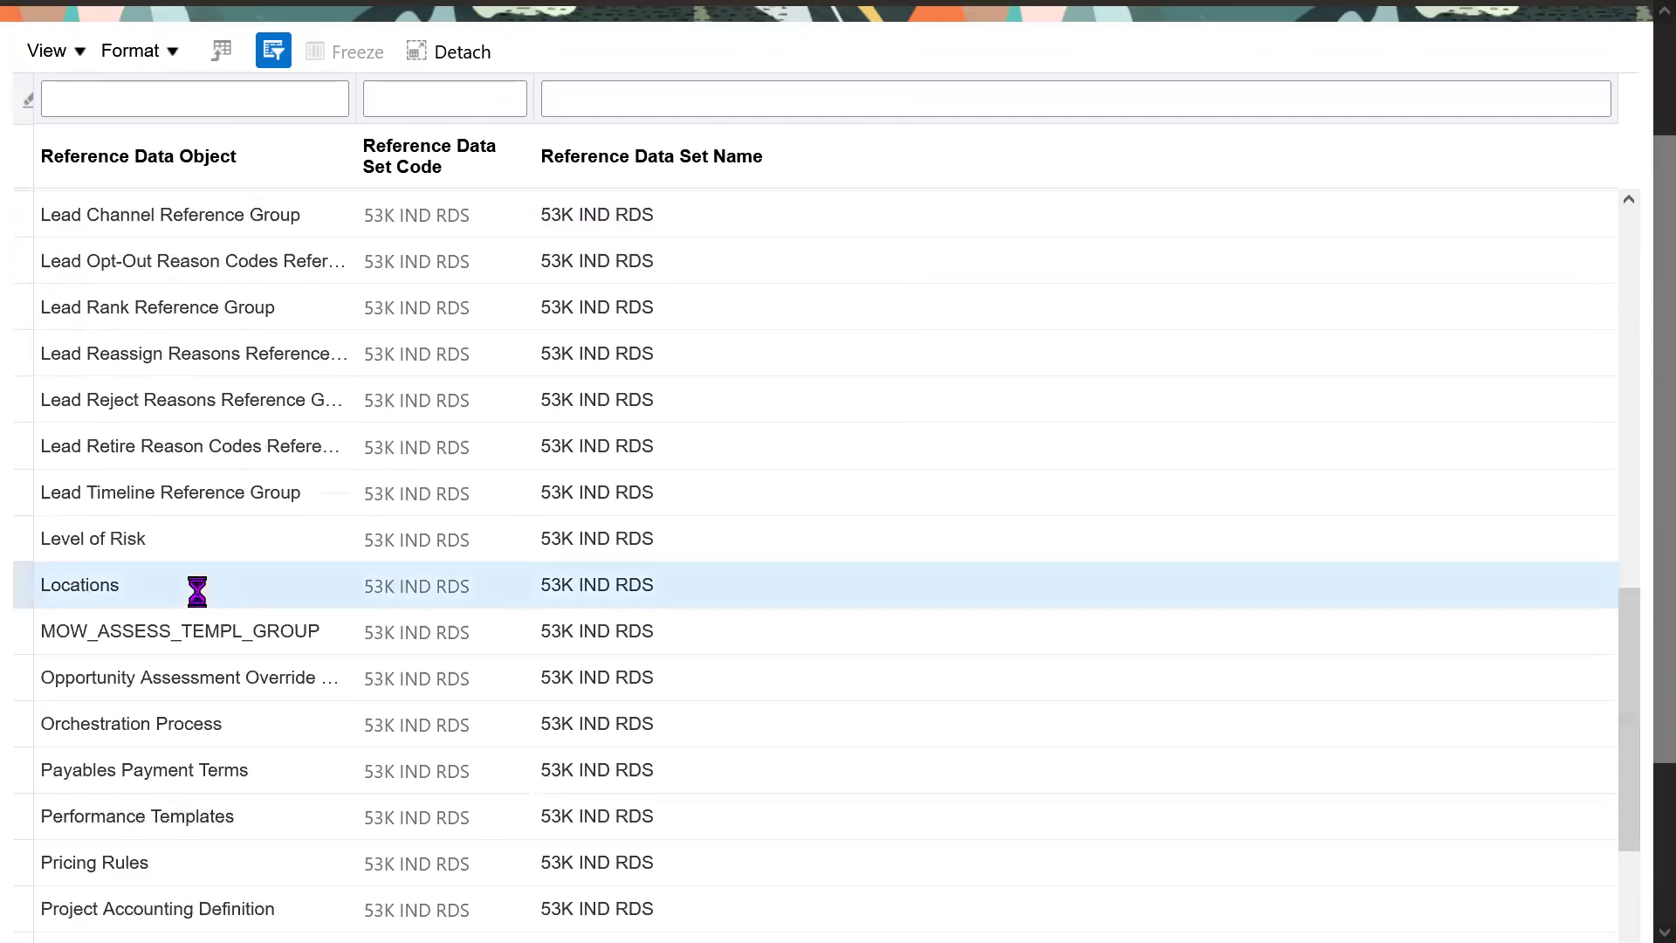
click(122, 847)
drag(1630, 741, 1633, 942)
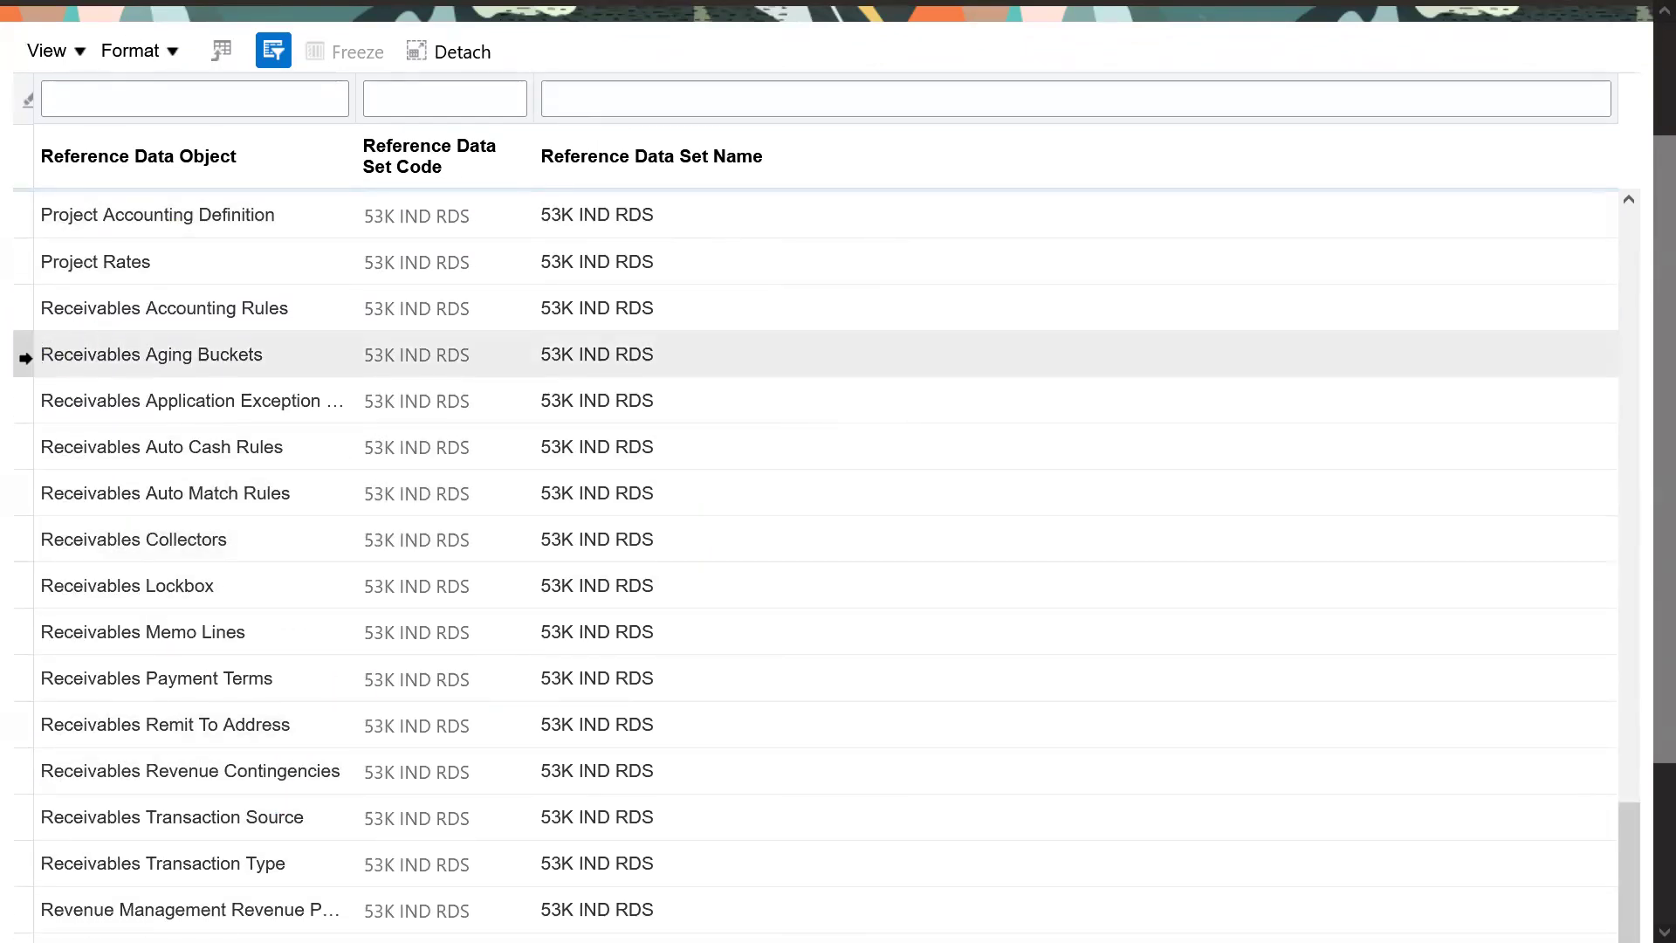
click(21, 354)
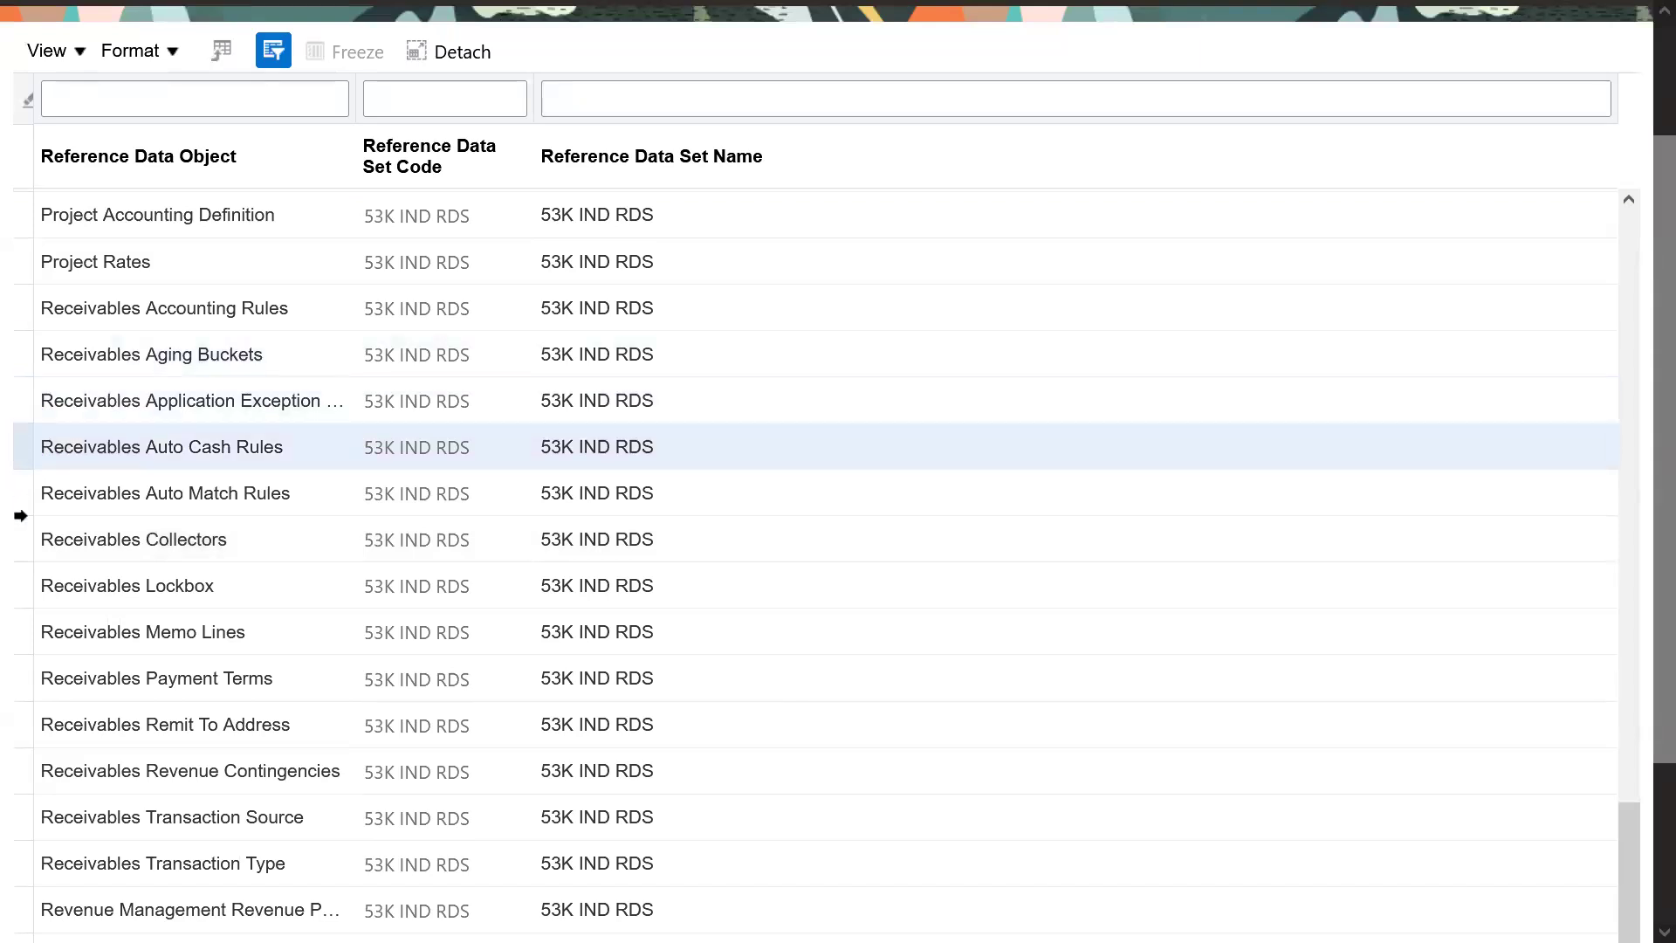
click(21, 857)
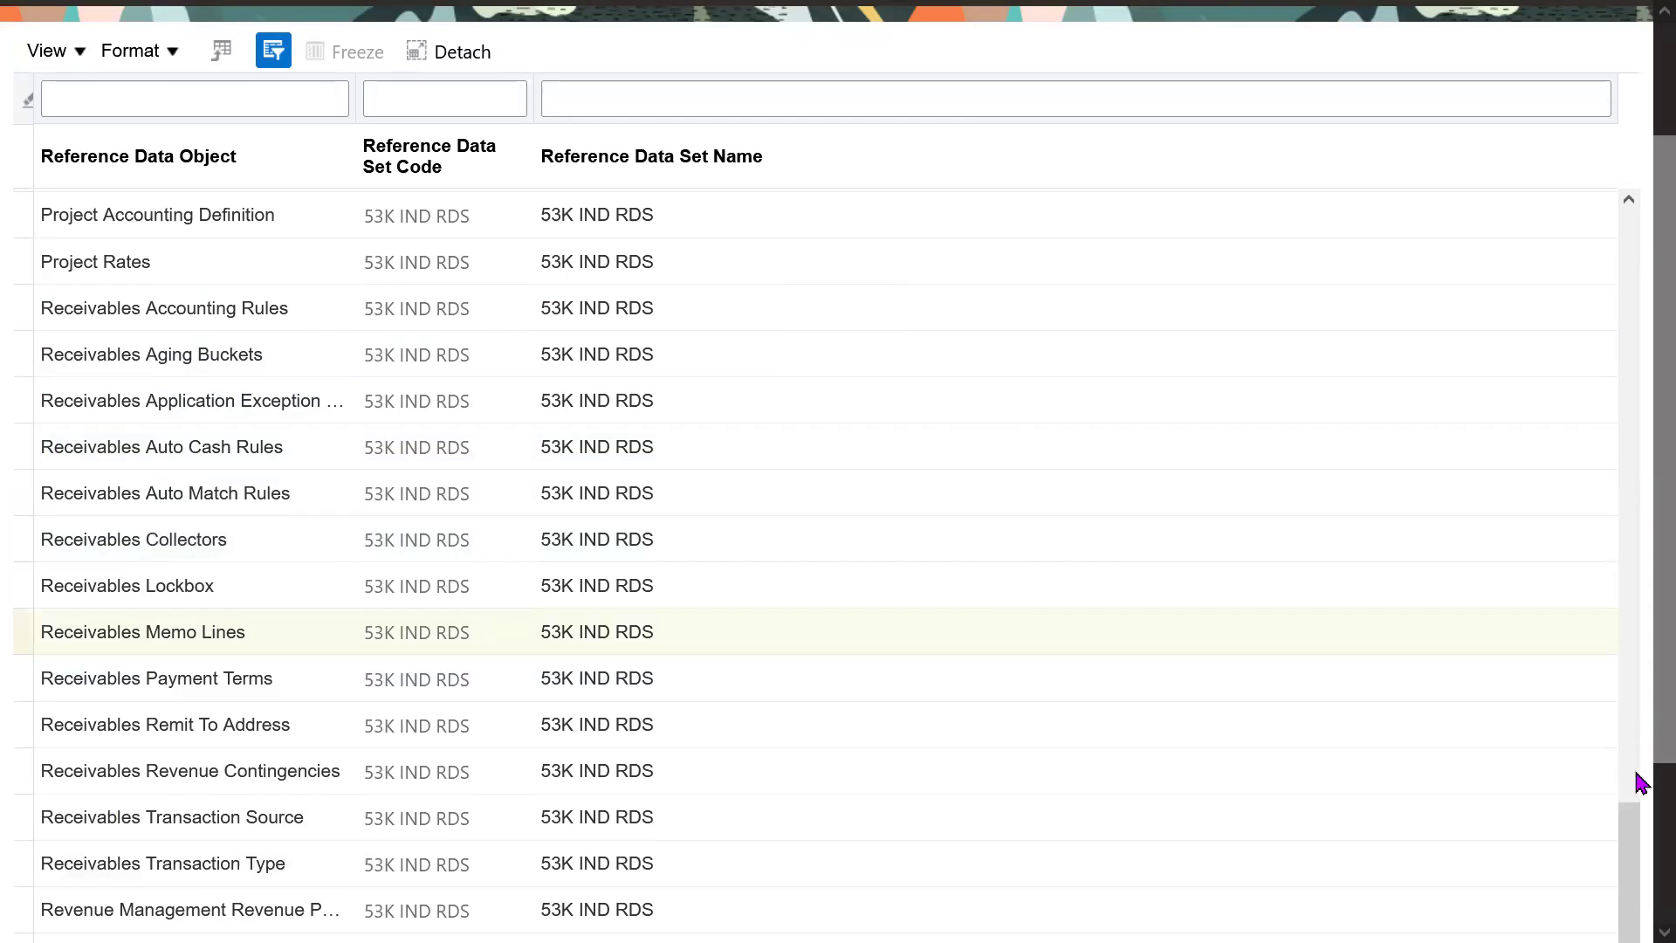
scroll(1638, 799, down, 2)
drag(1638, 804, 1642, 891)
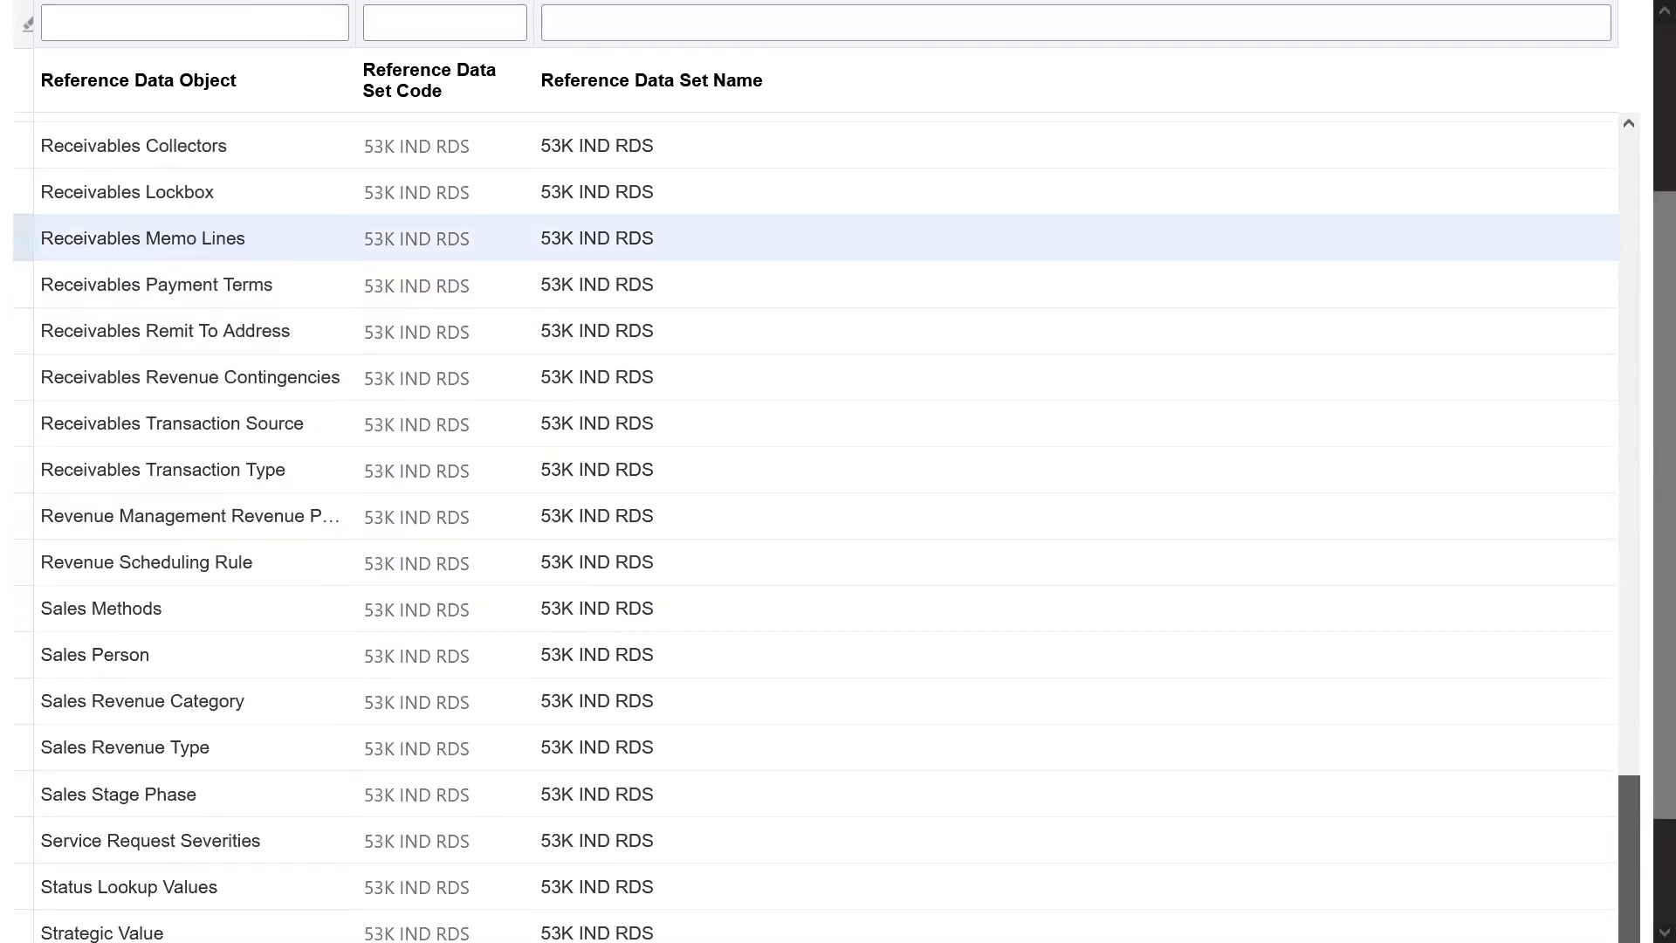
scroll(1638, 745, down, 2)
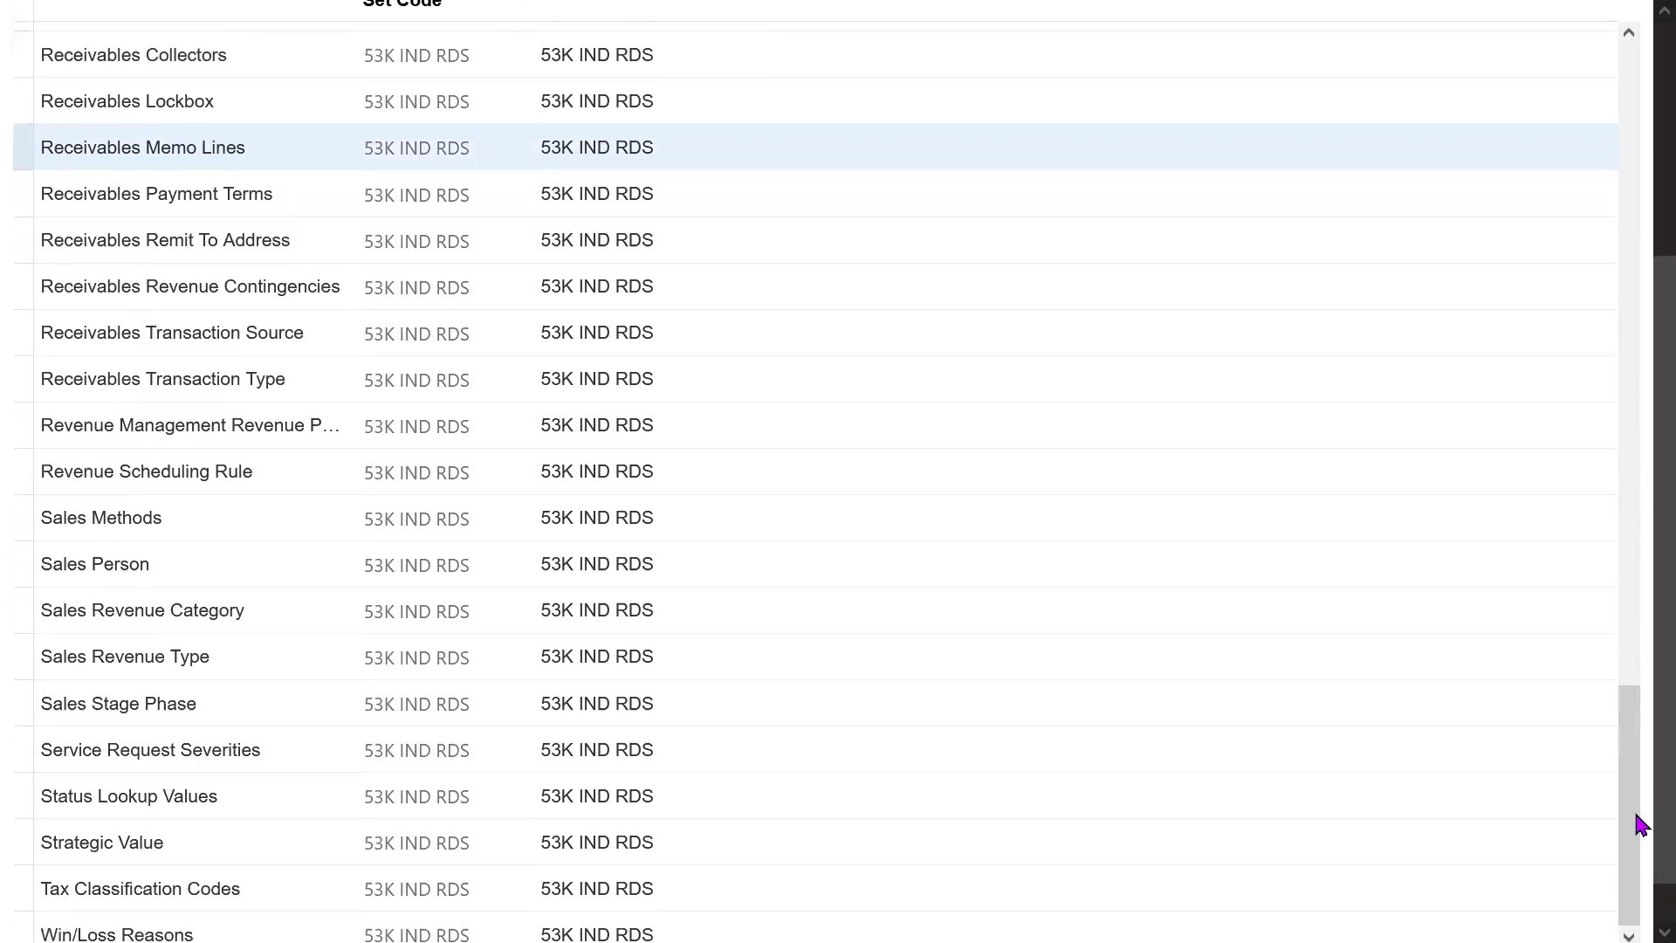
scroll(1638, 824, down, 1)
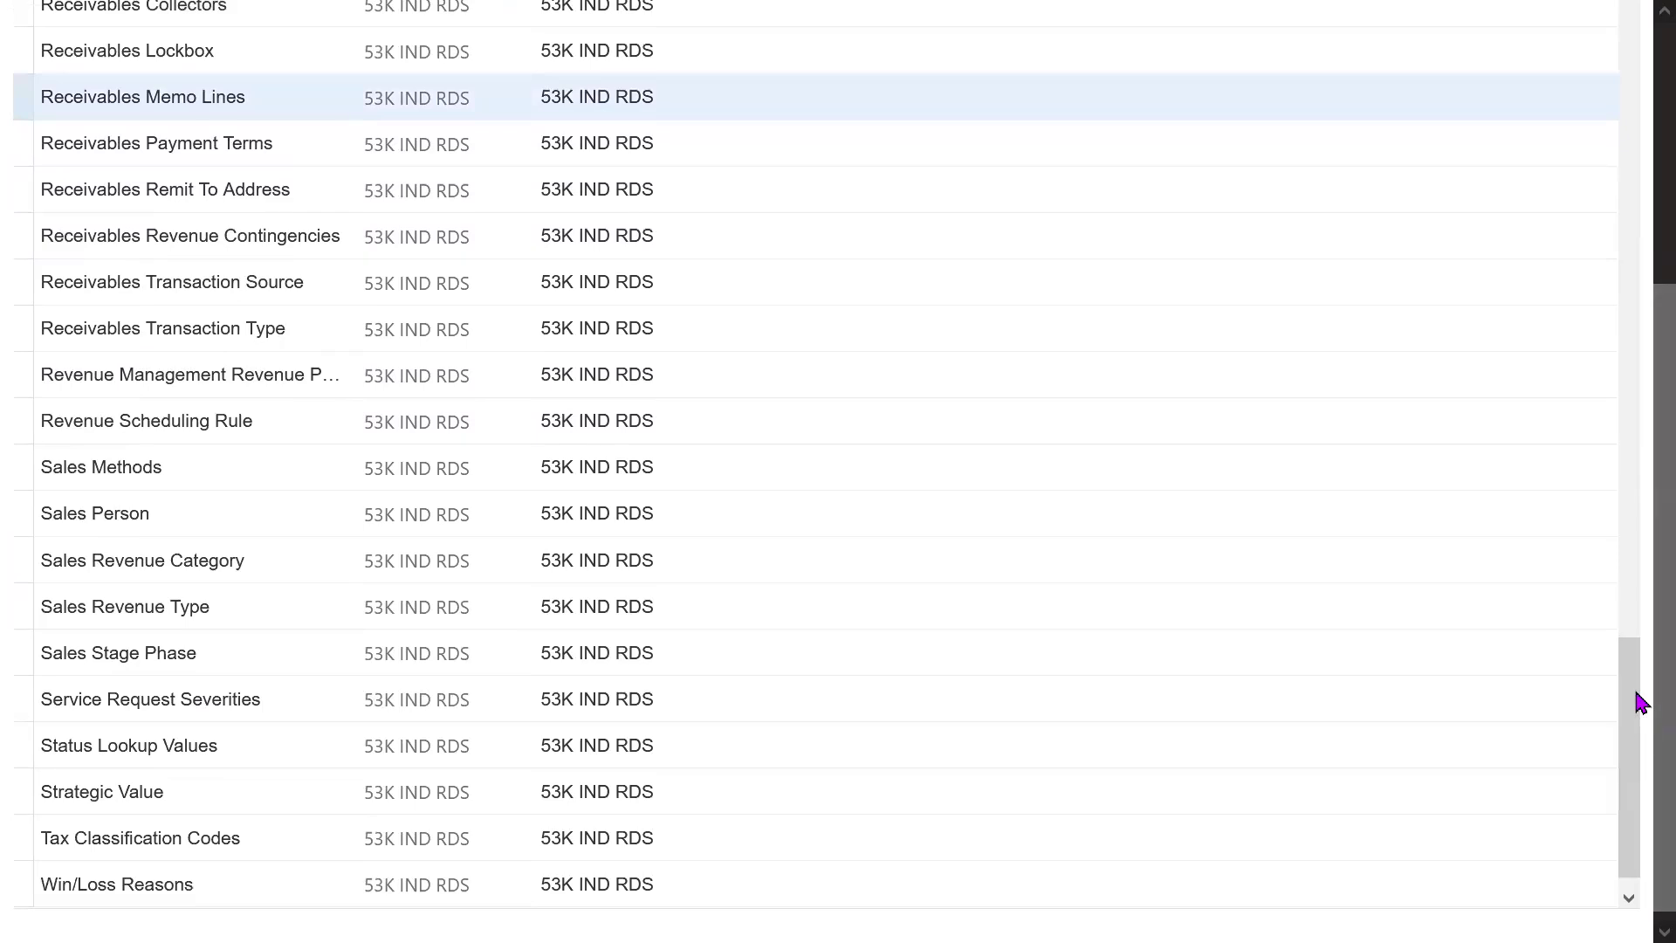
- Save and close the set assignments for 53K IND BU and leave full-screen view
scroll(1638, 644, up, 7)
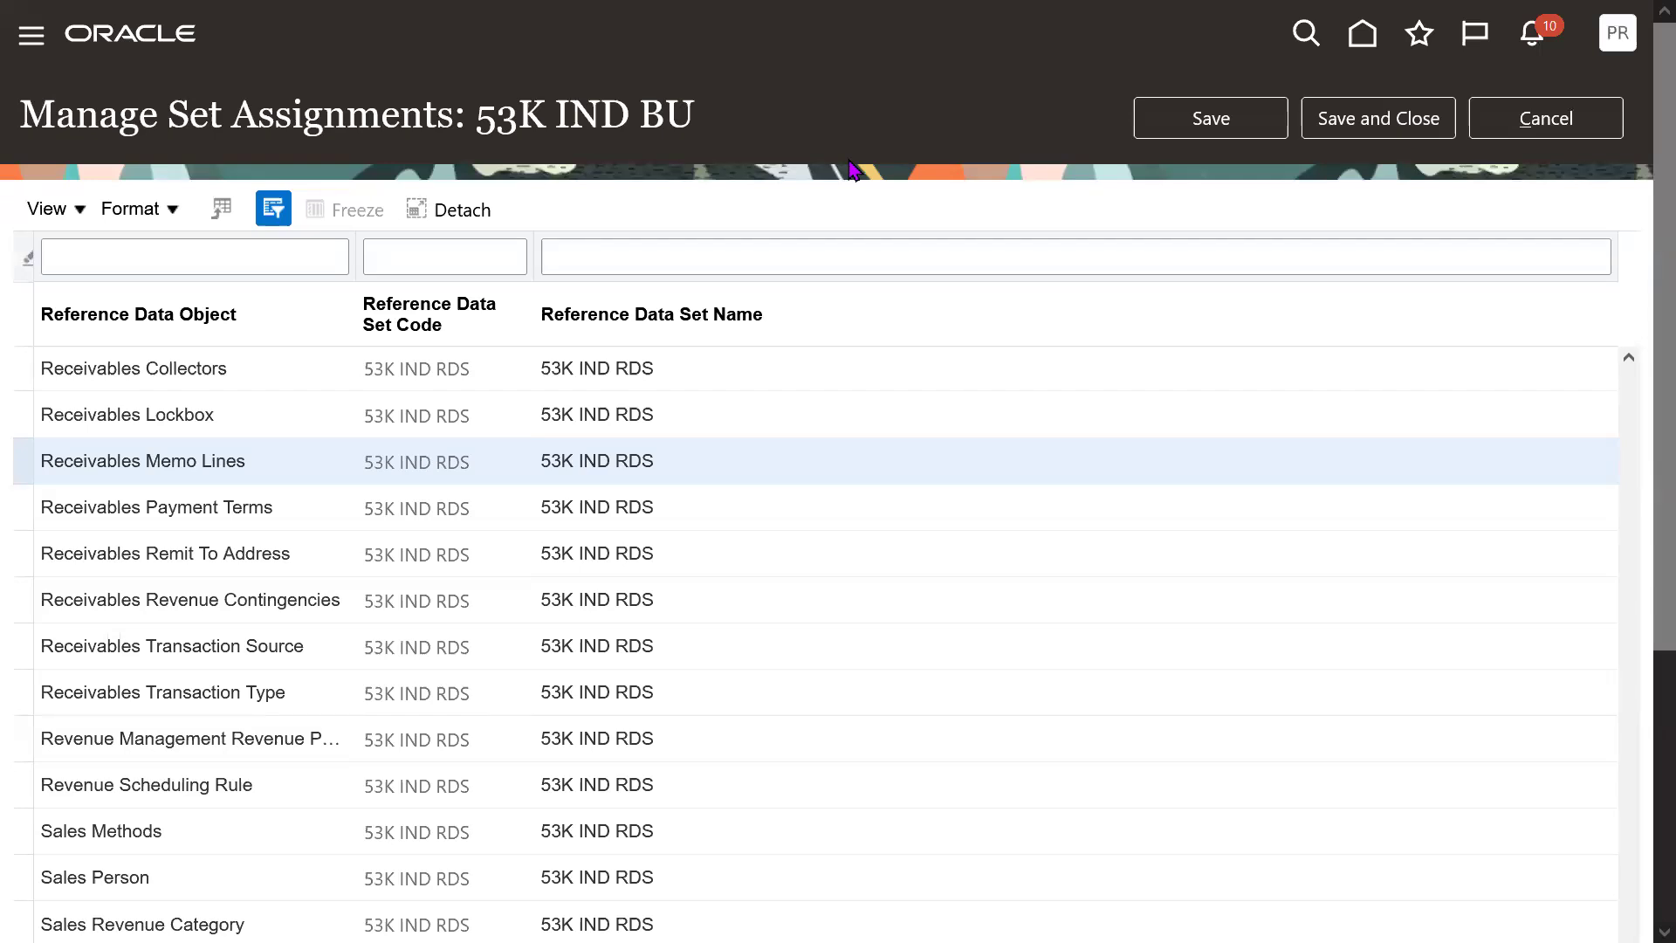
click(1378, 122)
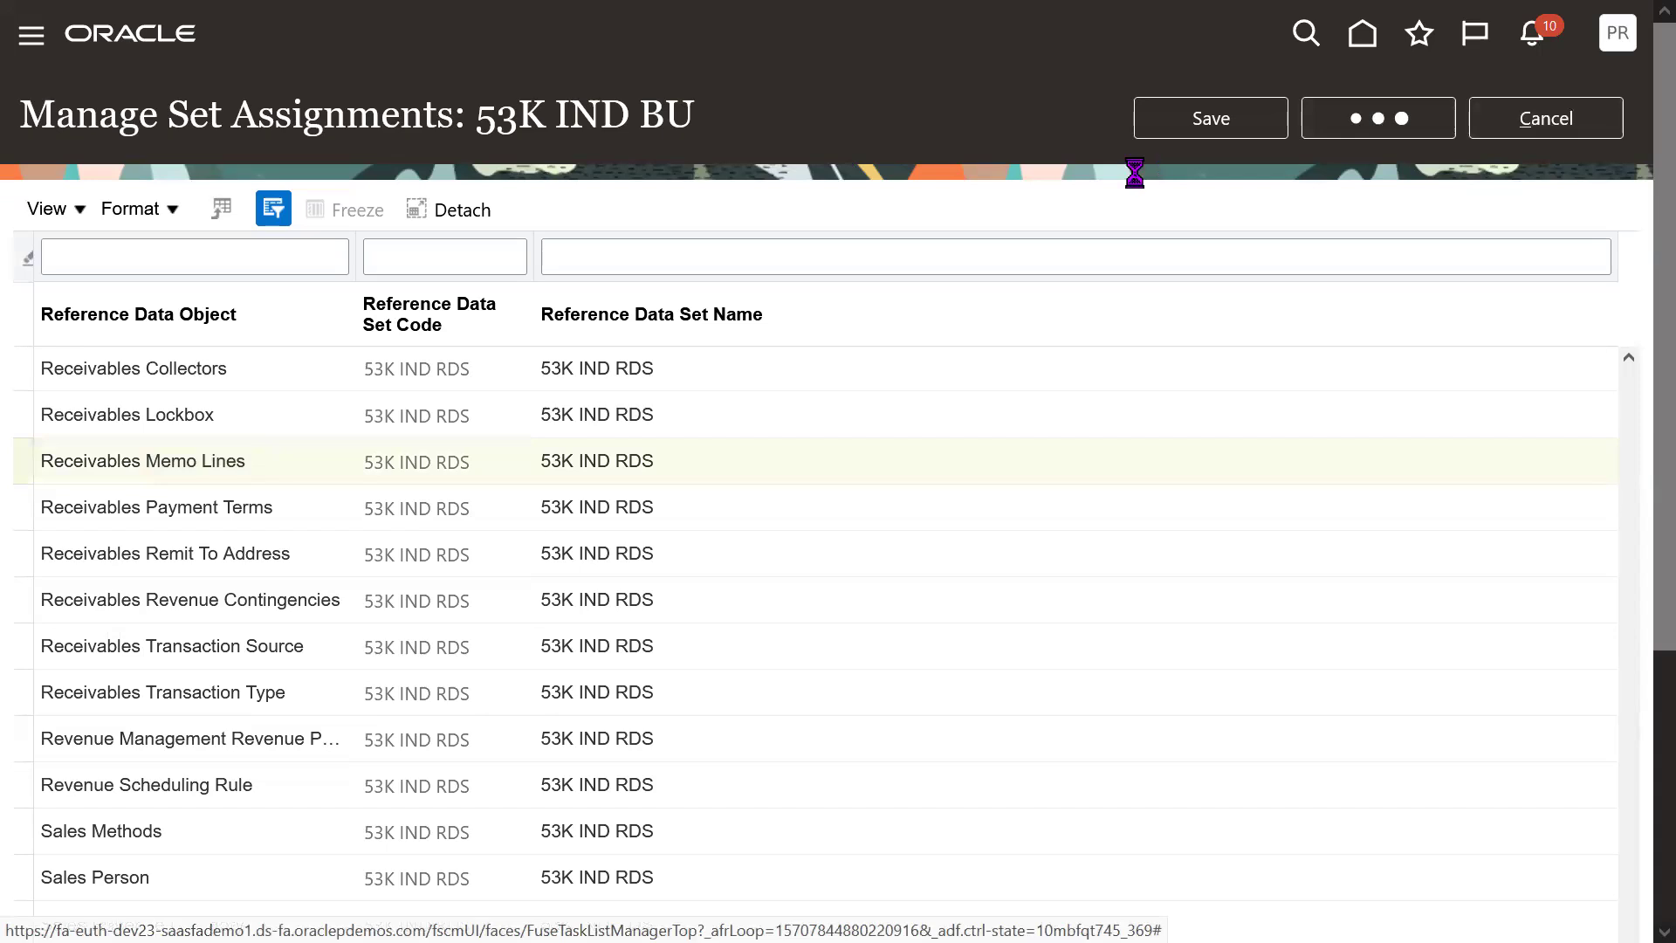
key(F11)
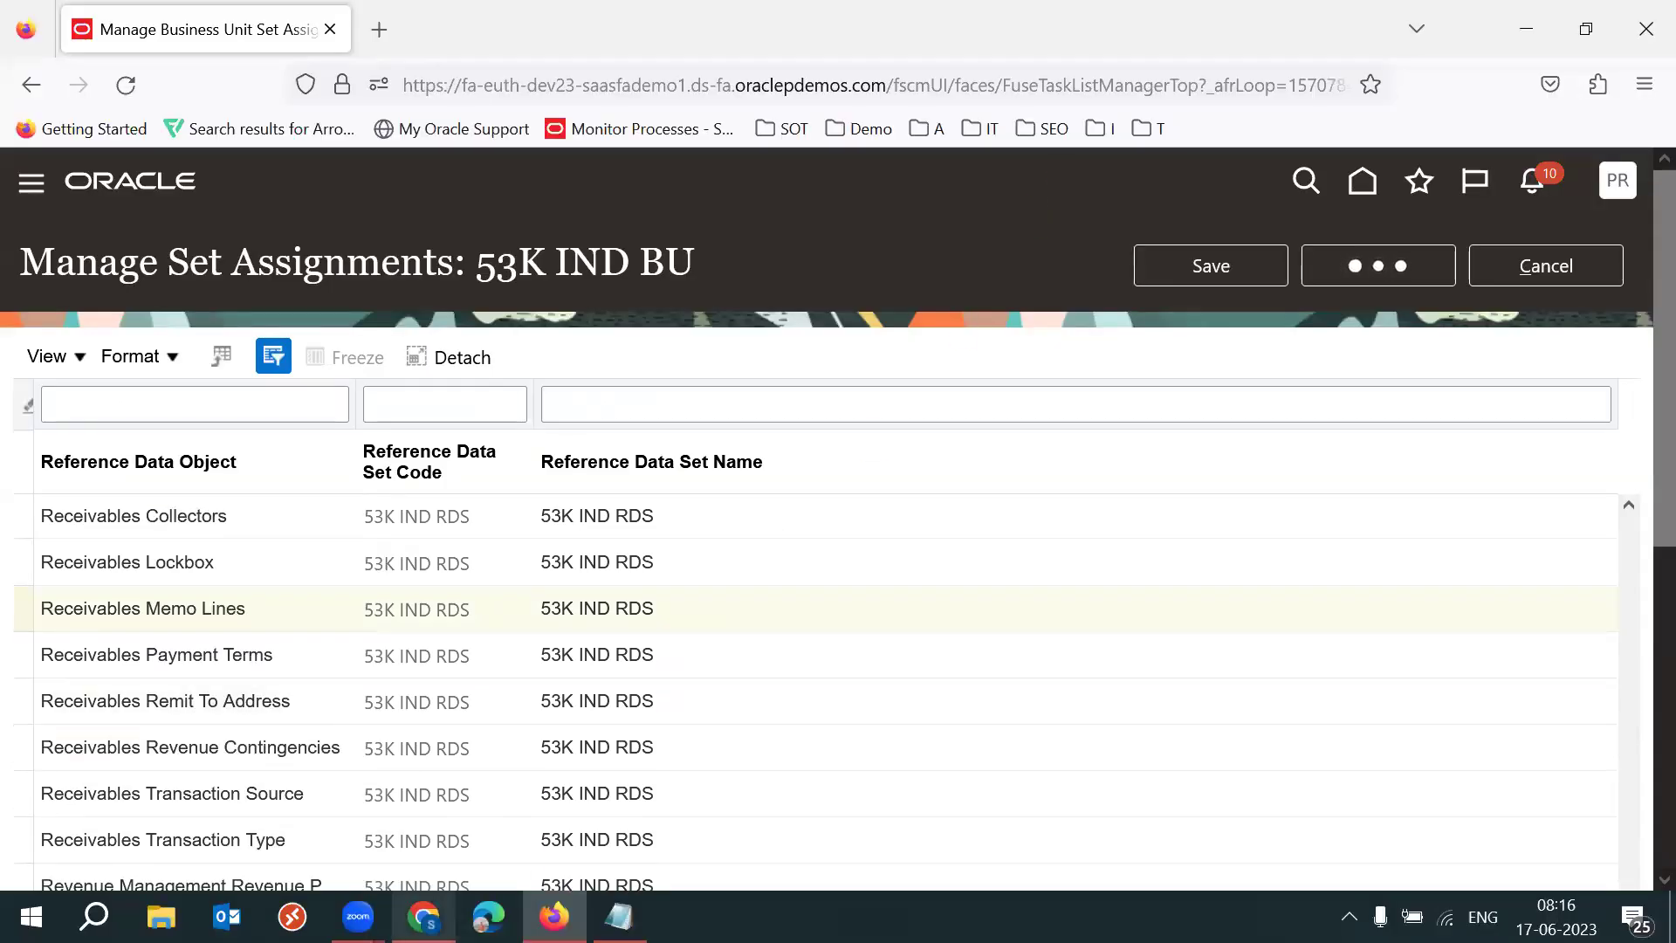
- Switch to the 2023 SCM Setups Sheet and select C71:D71, the Manage Service Provider Relationship (Just Verify) task and its number
click(419, 786)
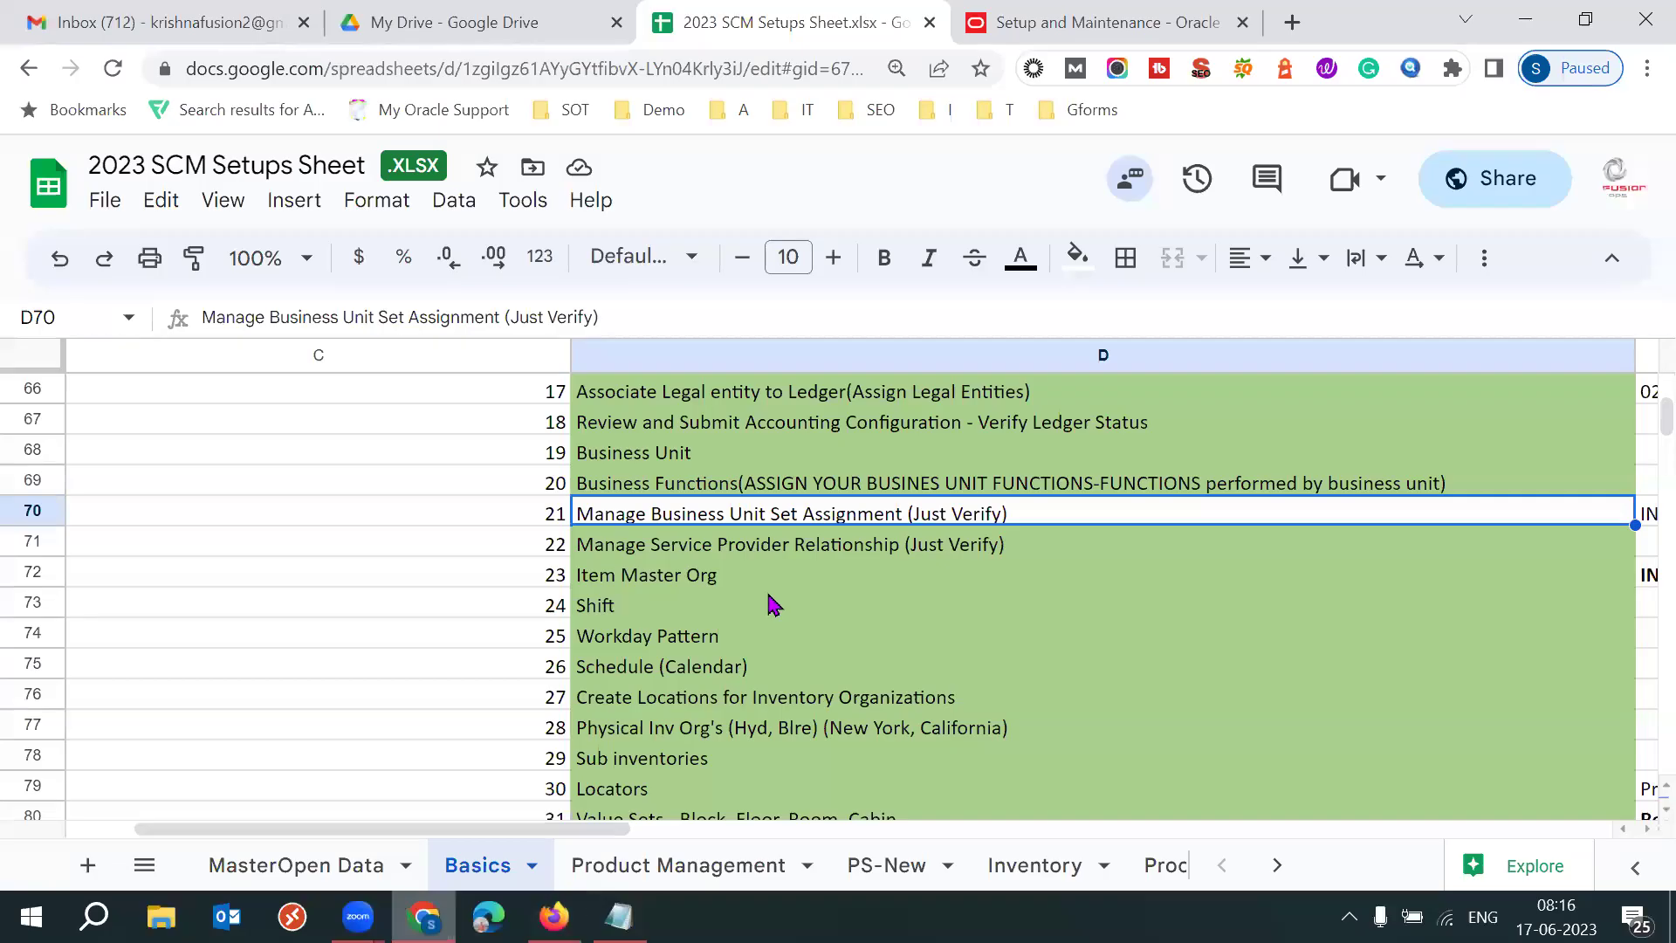
click(668, 550)
click(531, 546)
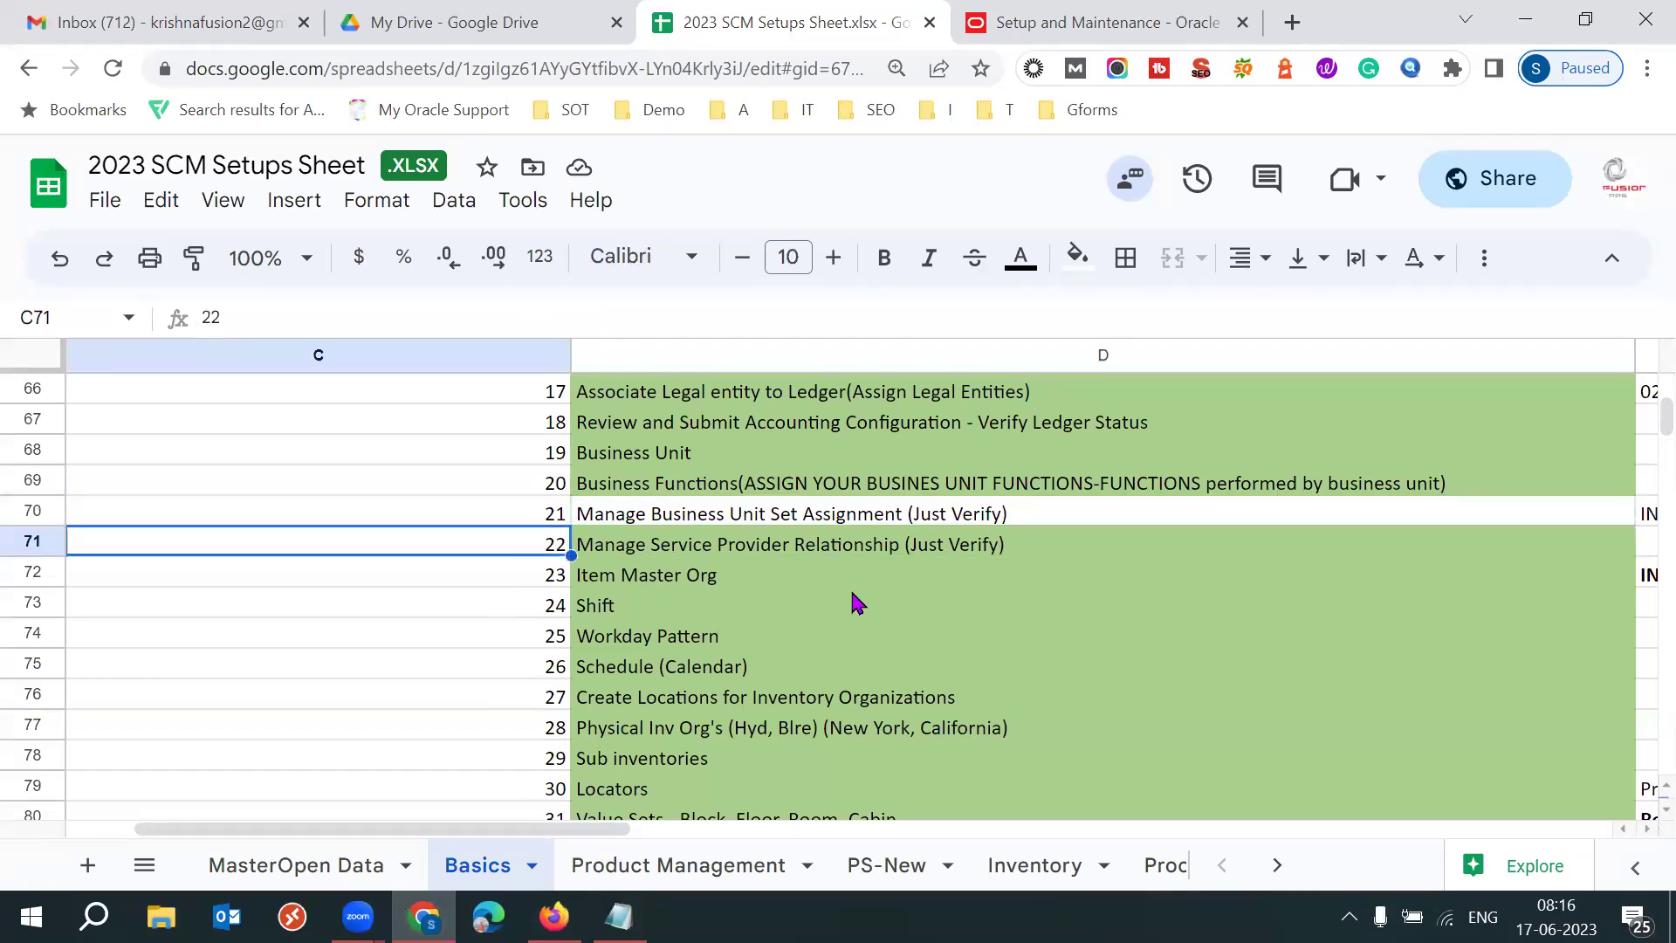
key(shift+Right)
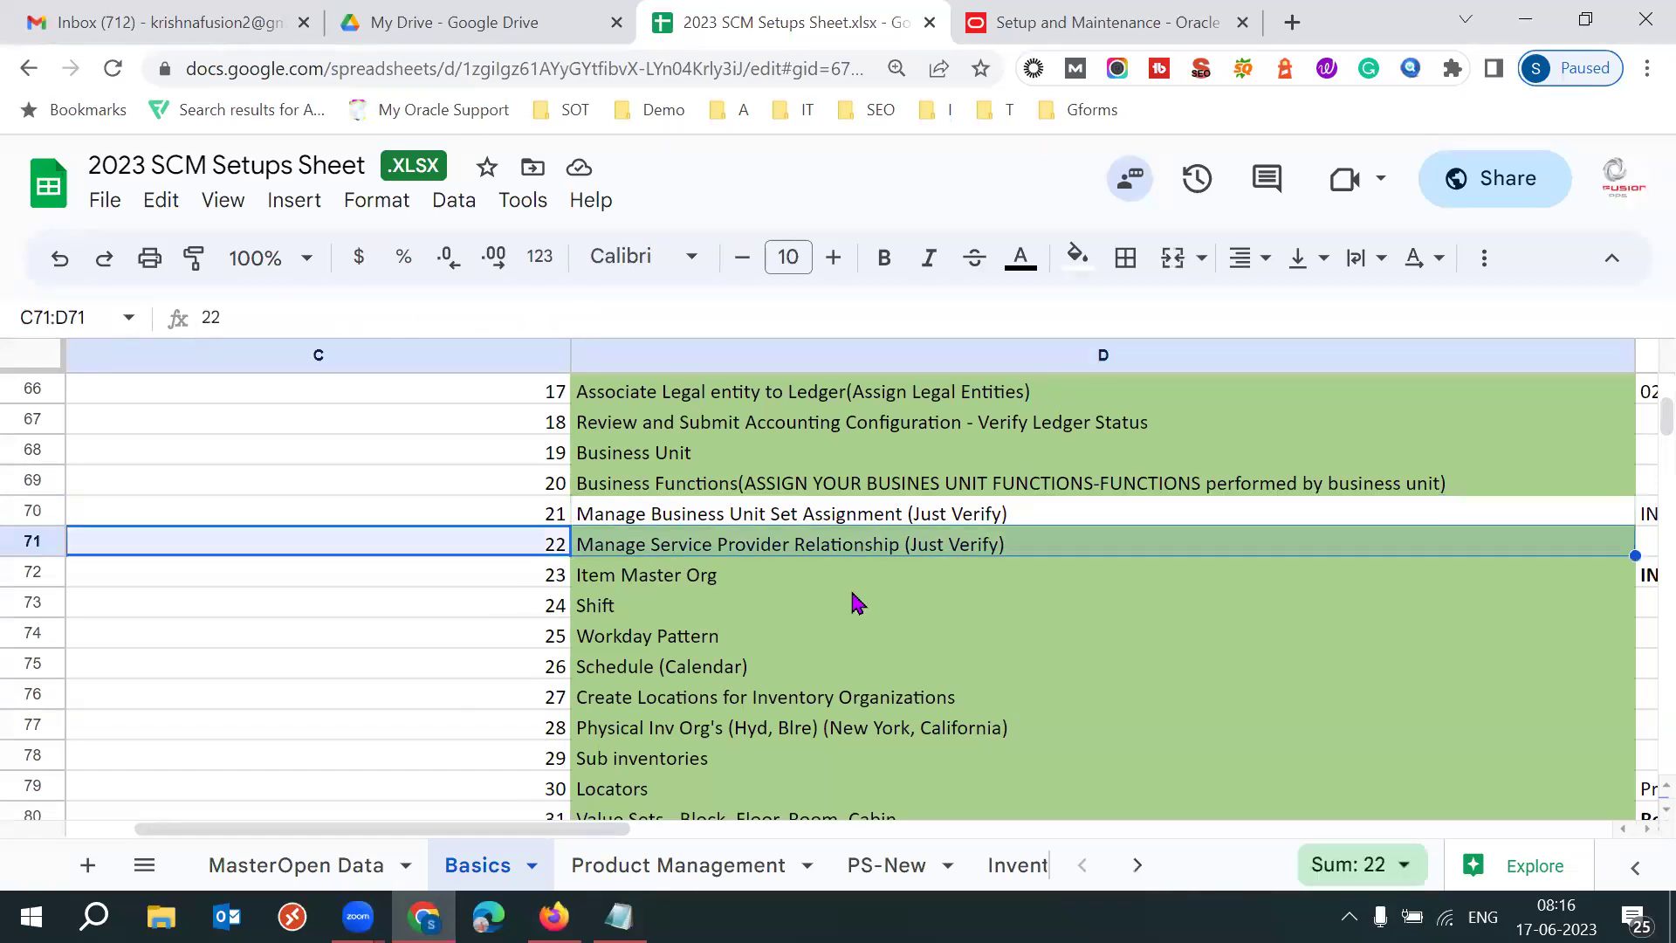
- Switch to the 53 batch notes and review Centralized Procurement under Procurement Models, highlighting US BU and the business units it serves
click(619, 917)
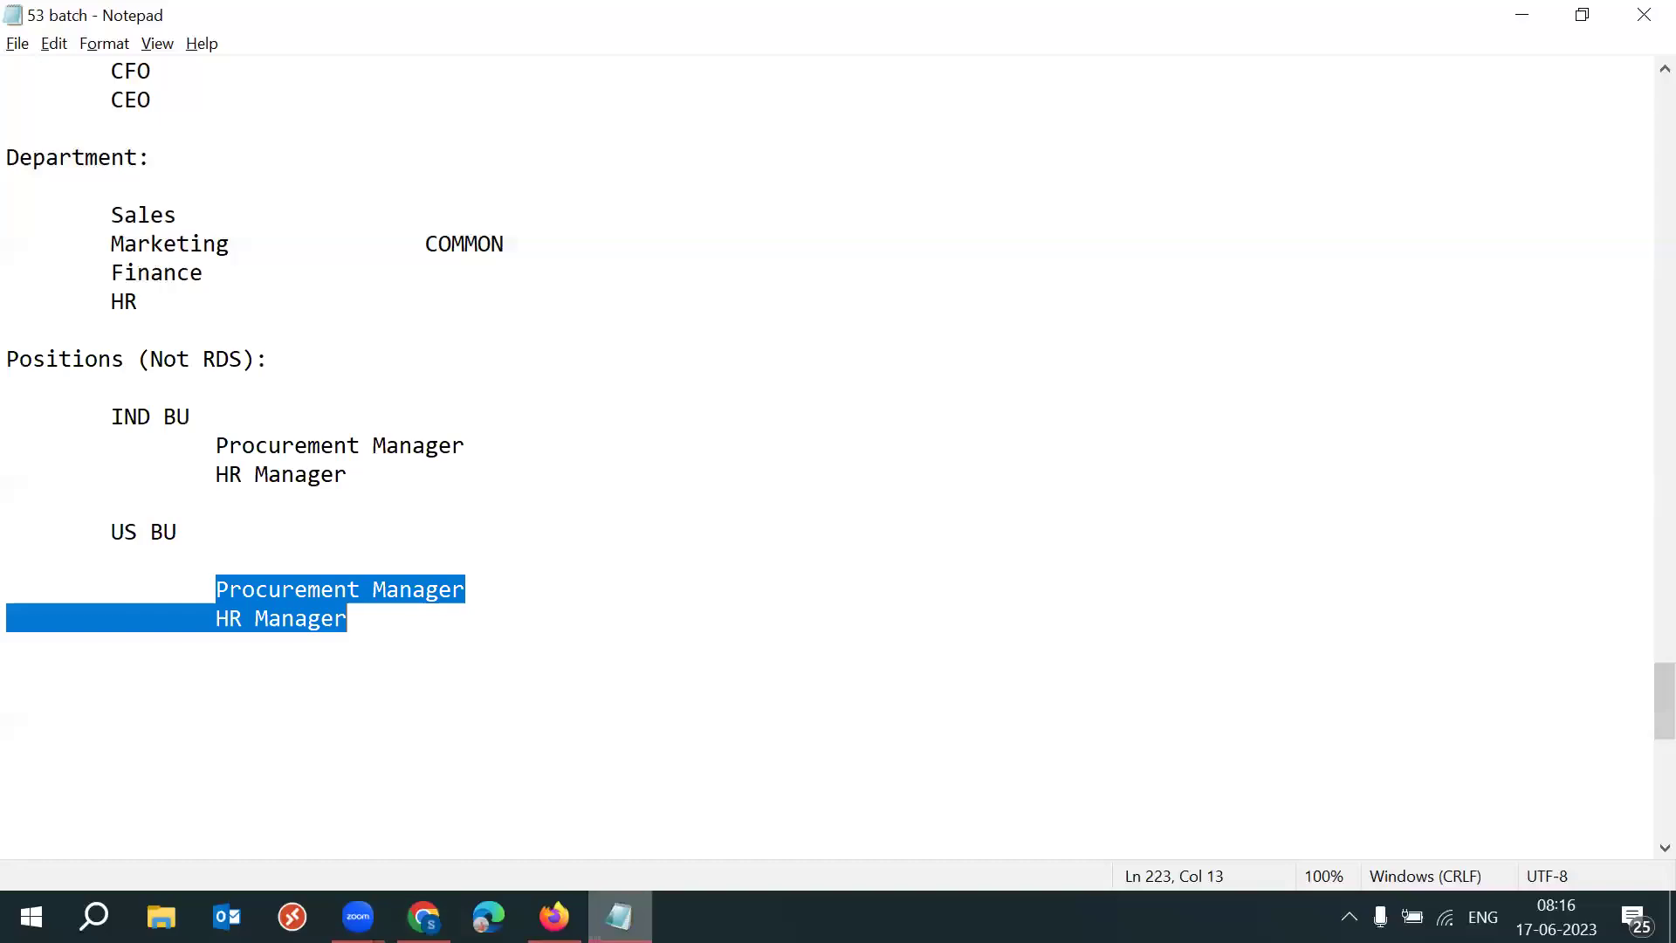
drag(1643, 700, 1639, 325)
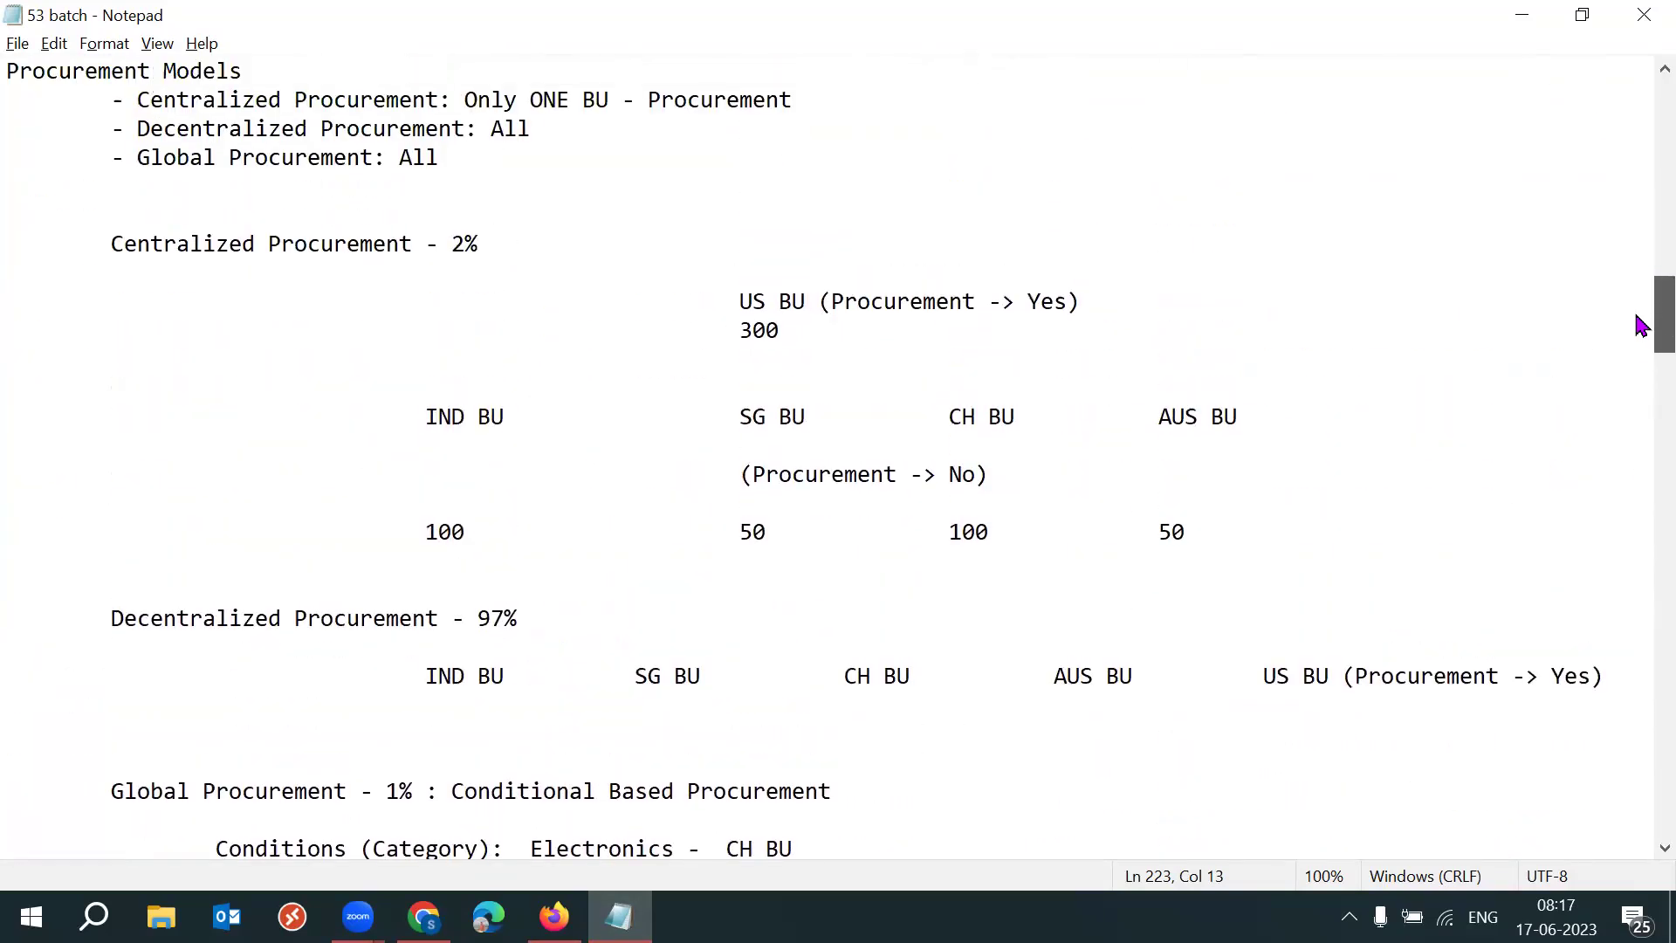
click(114, 244)
drag(111, 245, 502, 241)
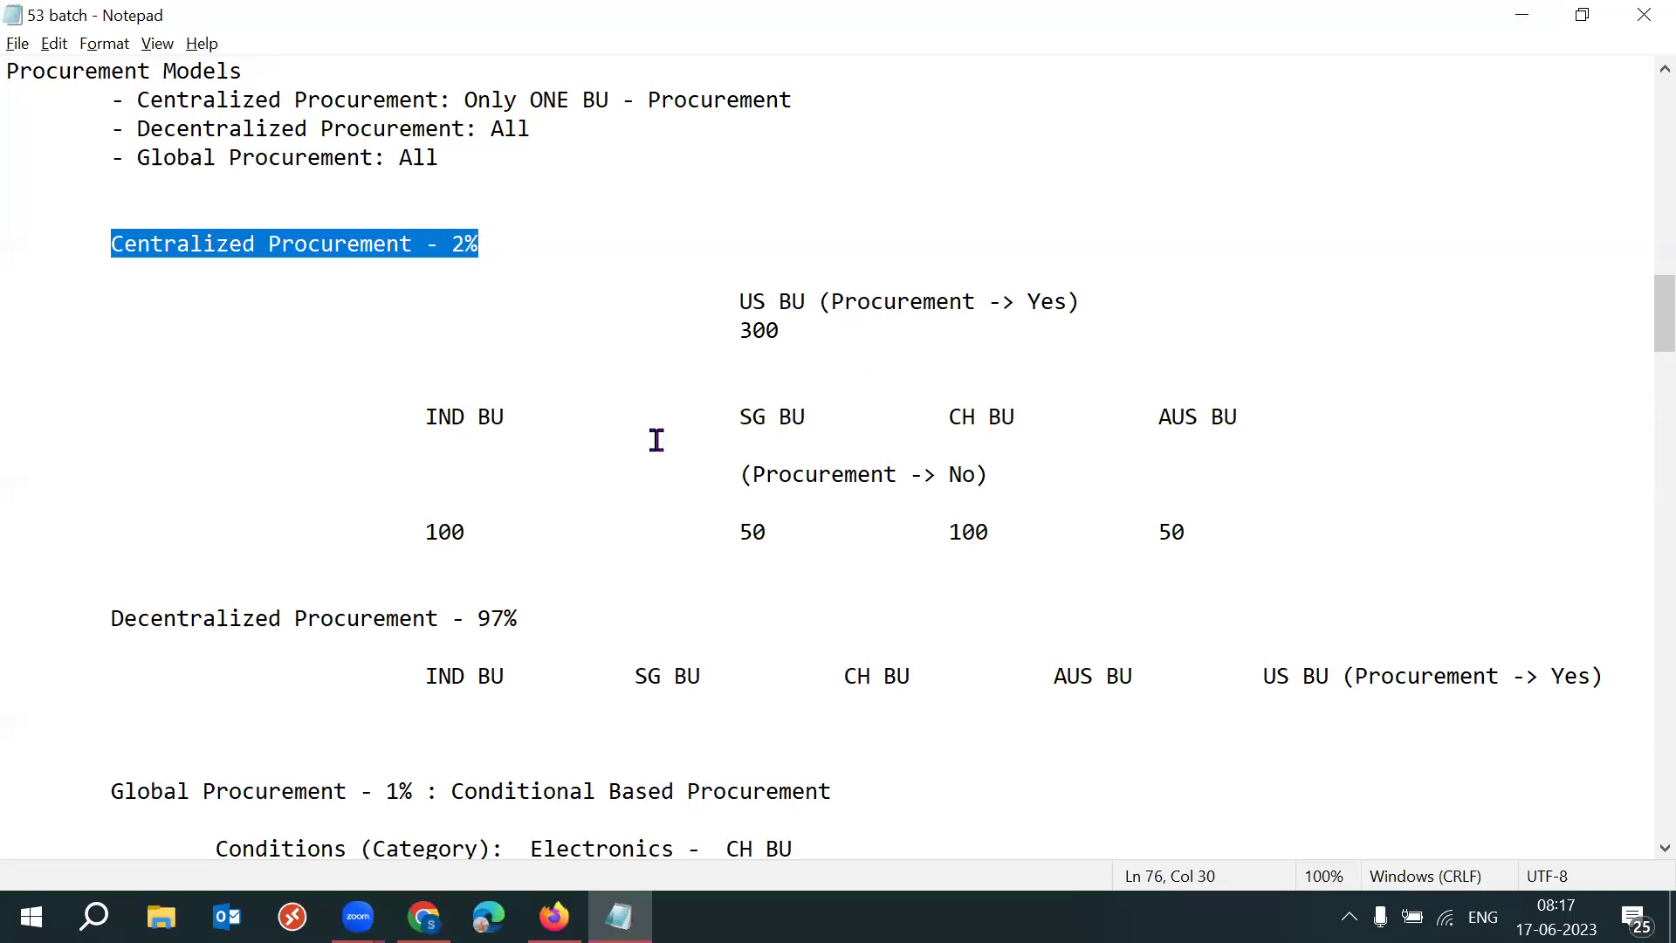
drag(390, 417, 1278, 404)
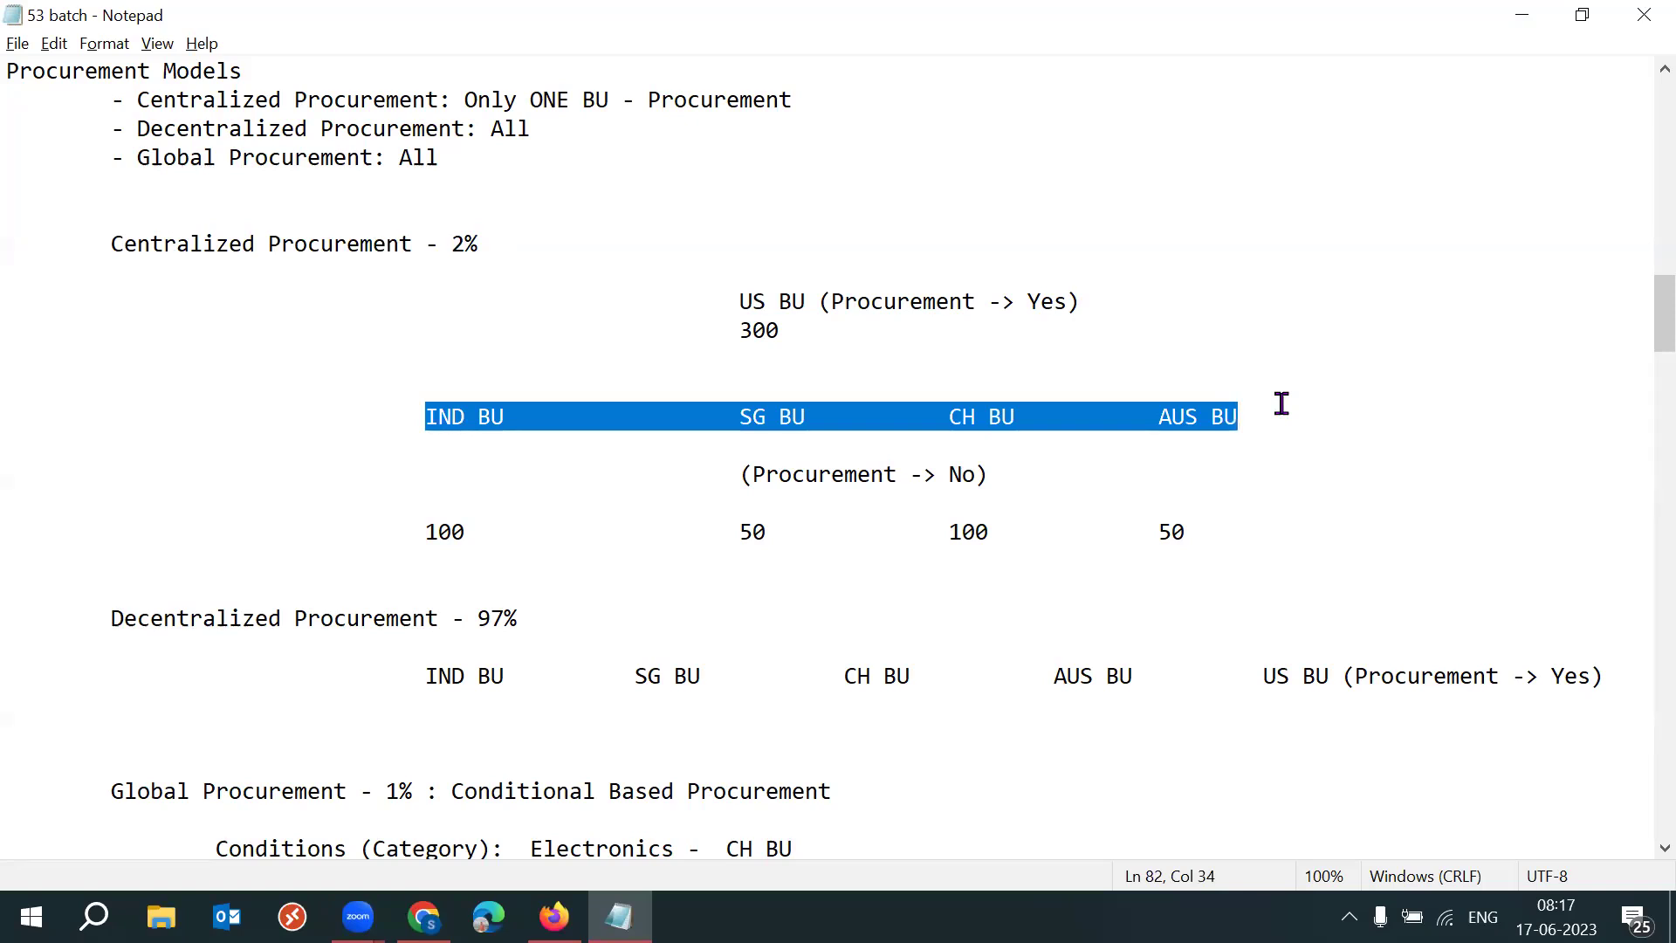
drag(740, 302, 806, 302)
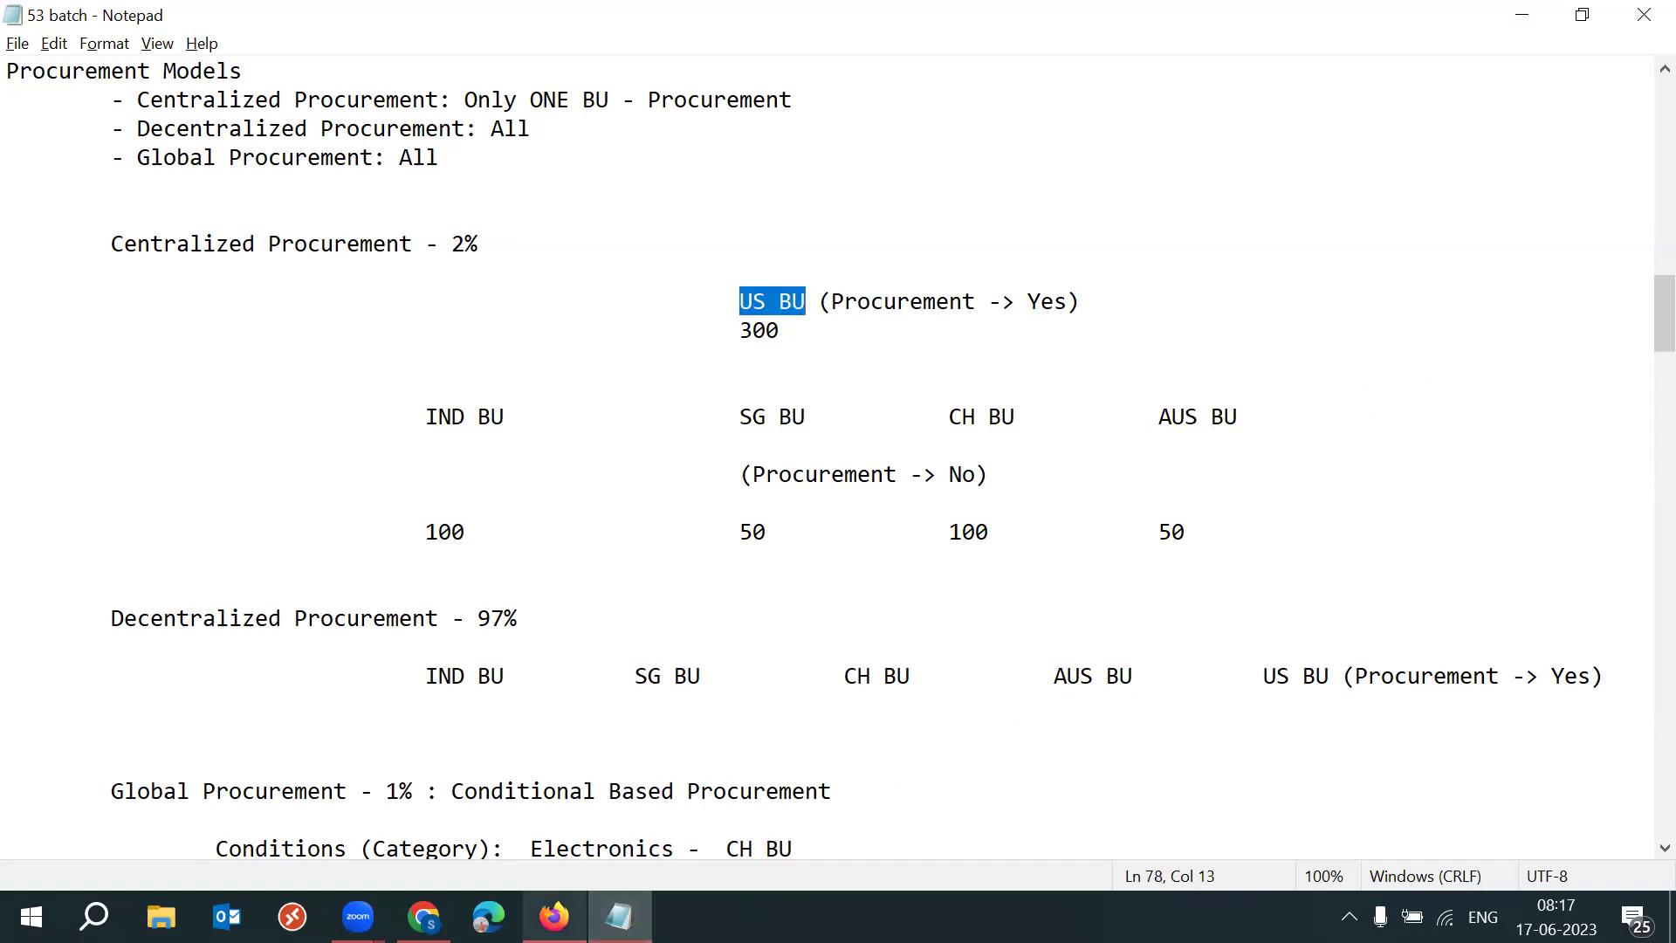
drag(423, 417, 1238, 416)
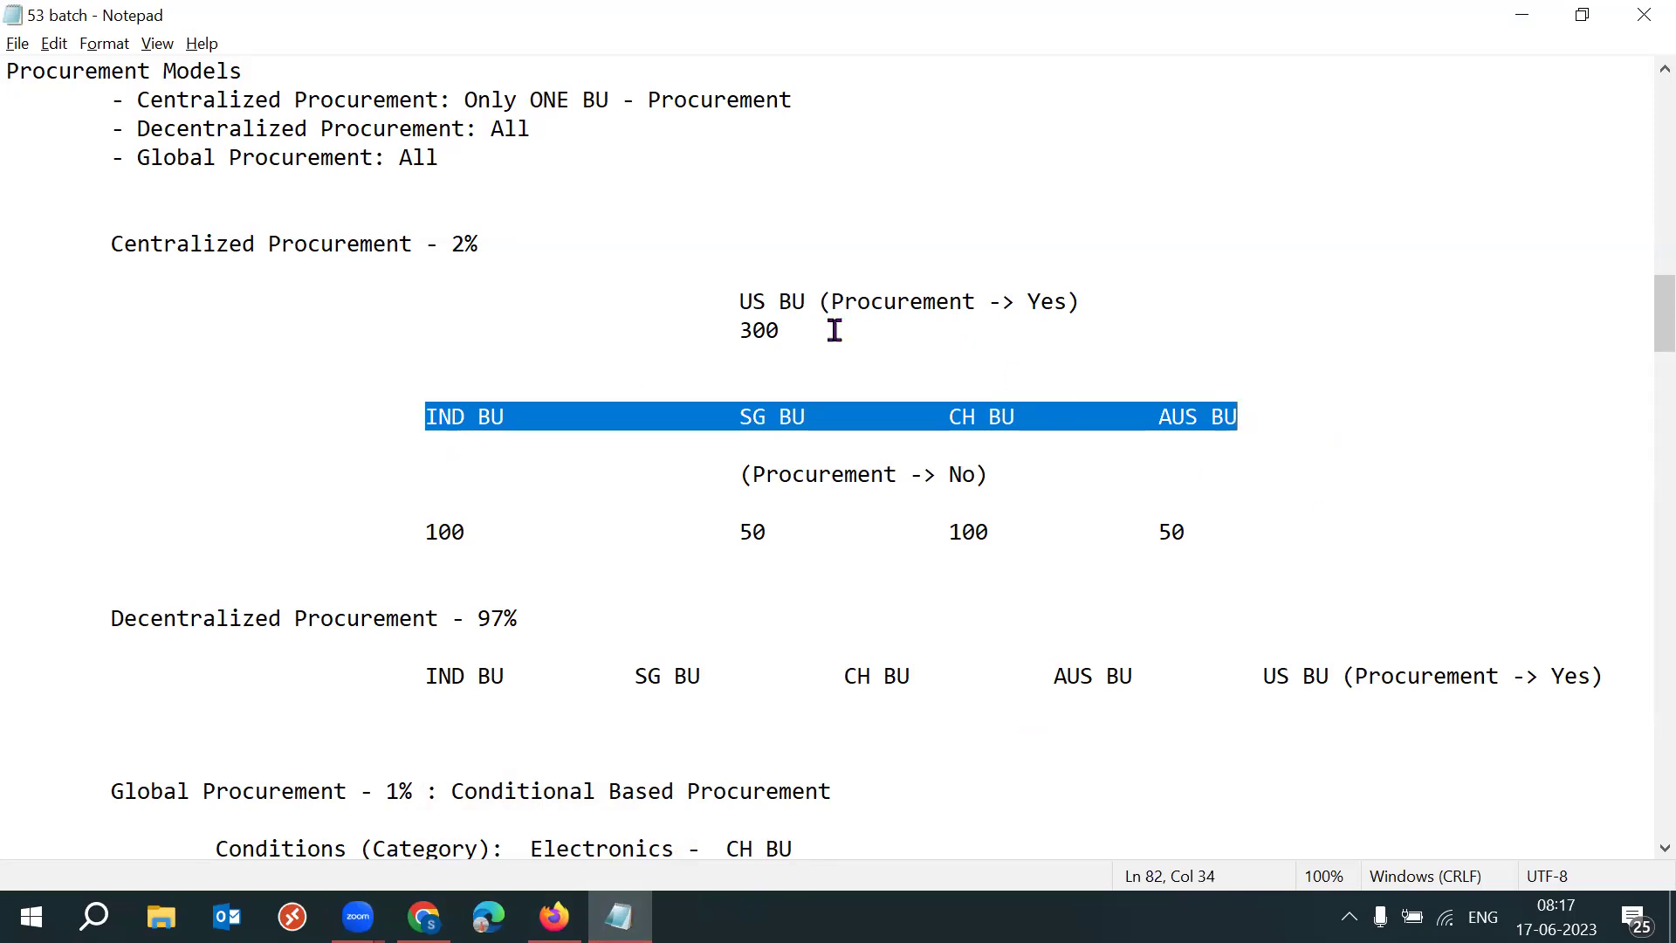
drag(739, 301, 802, 303)
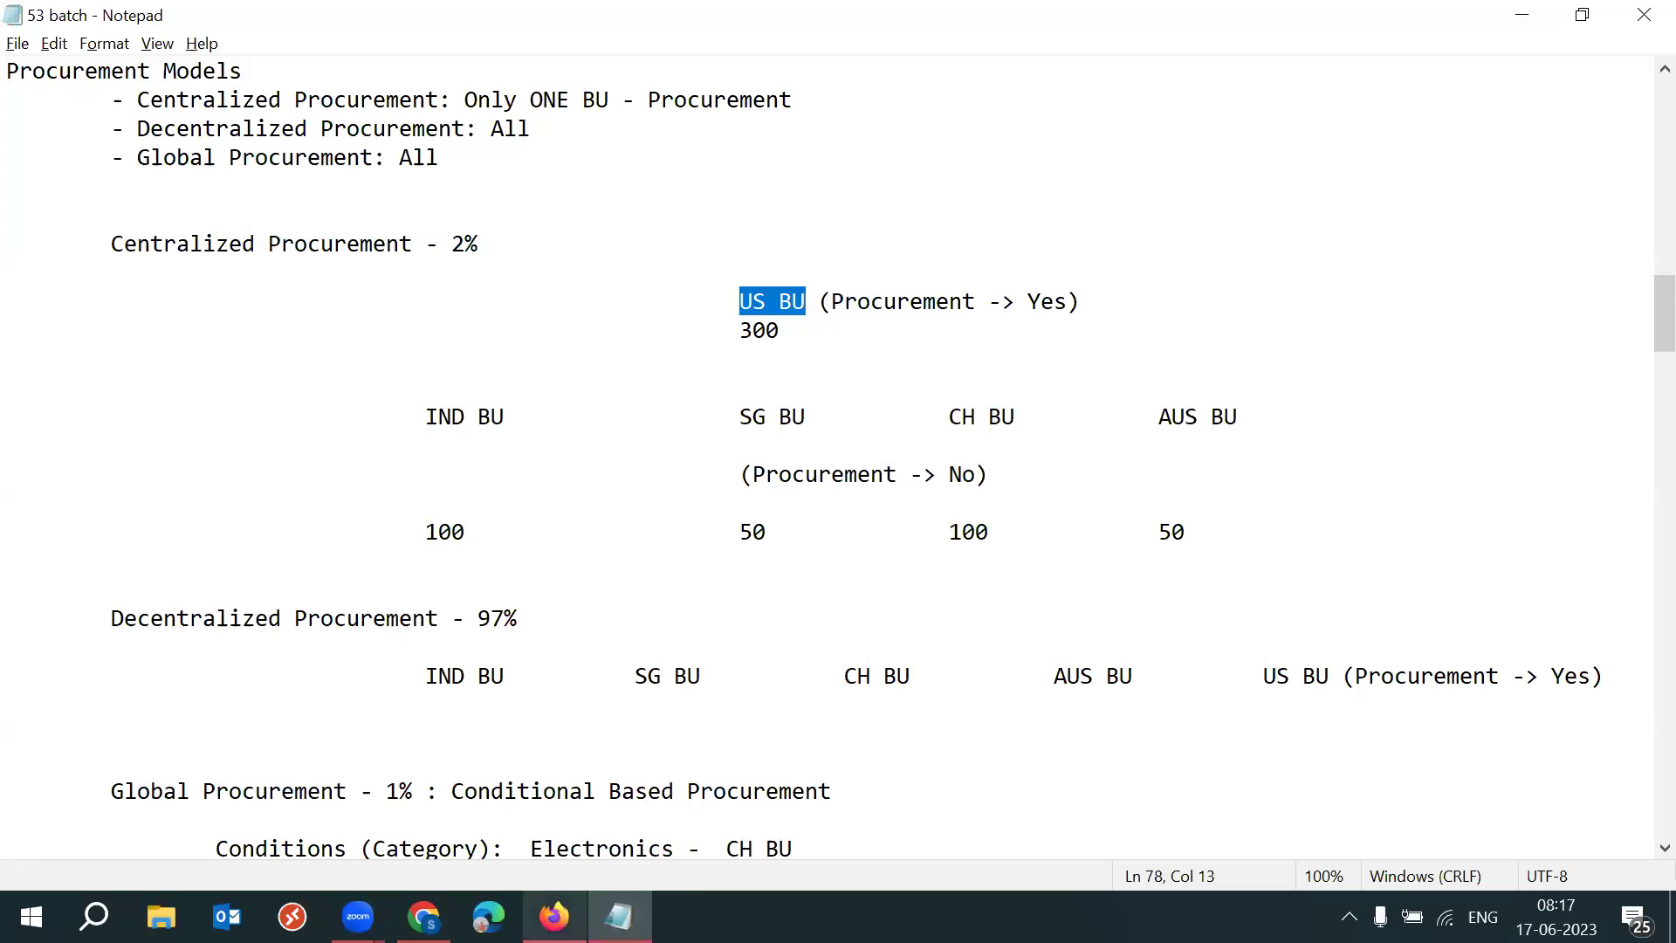
mouse_move(554, 917)
drag(112, 243, 411, 237)
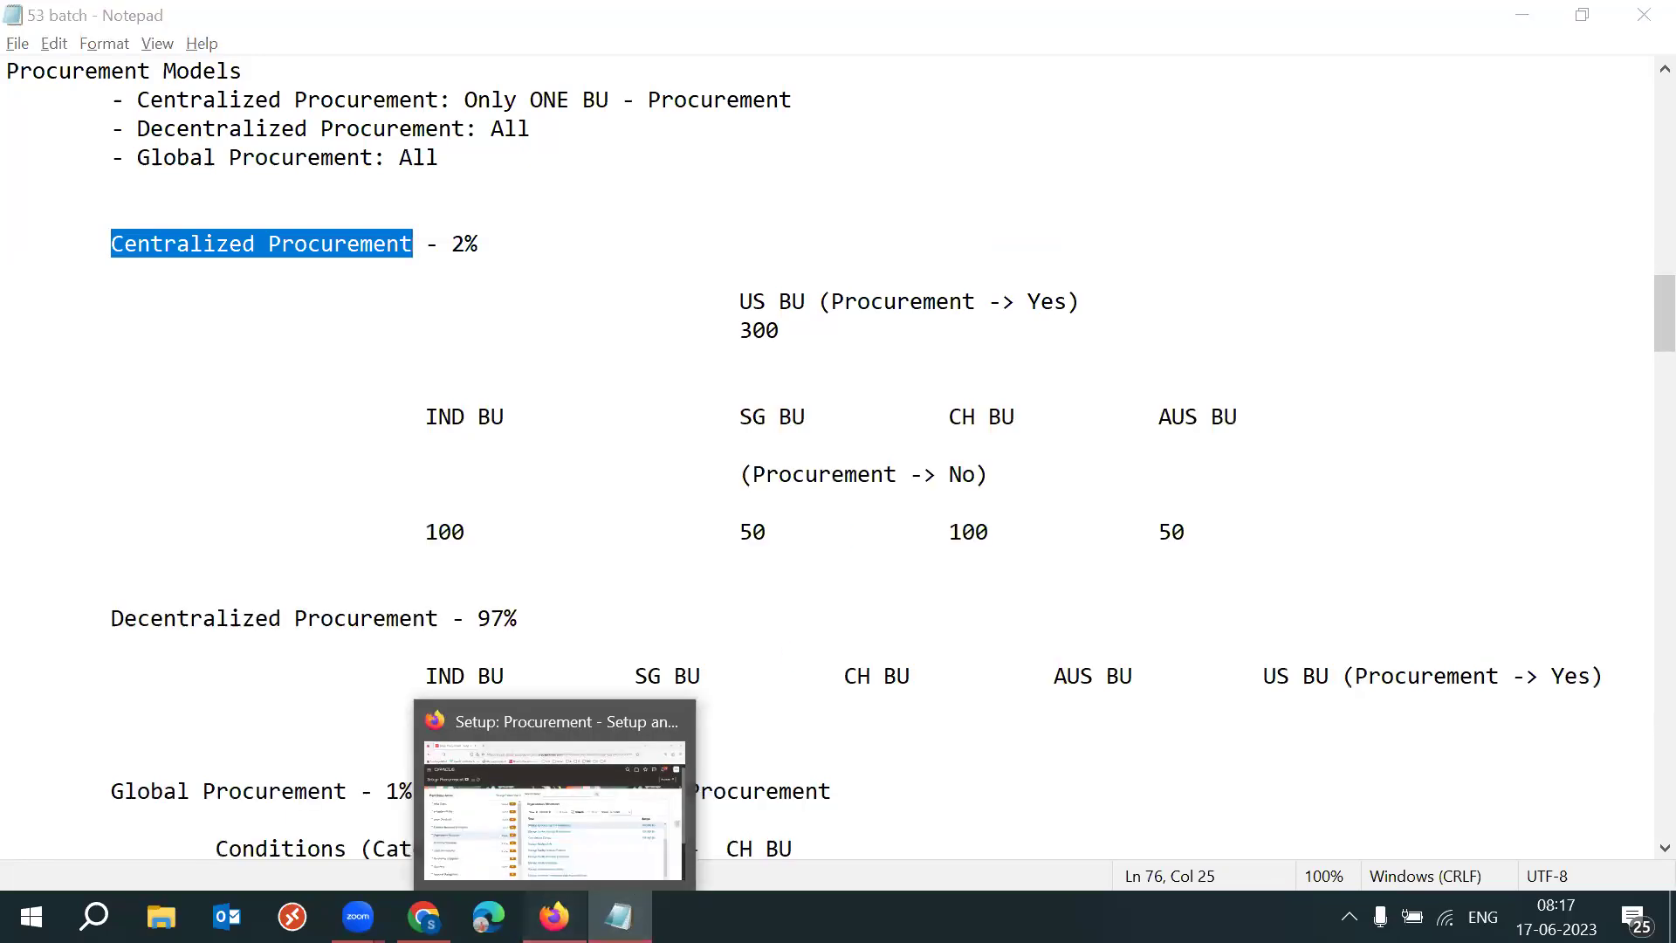
- Switch back to the Procurement setup, open the Manage Service Provider Relationships task for 53K IND BU and show it full screen
click(554, 917)
scroll(1637, 498, down, 1)
scroll(1637, 498, down, 2)
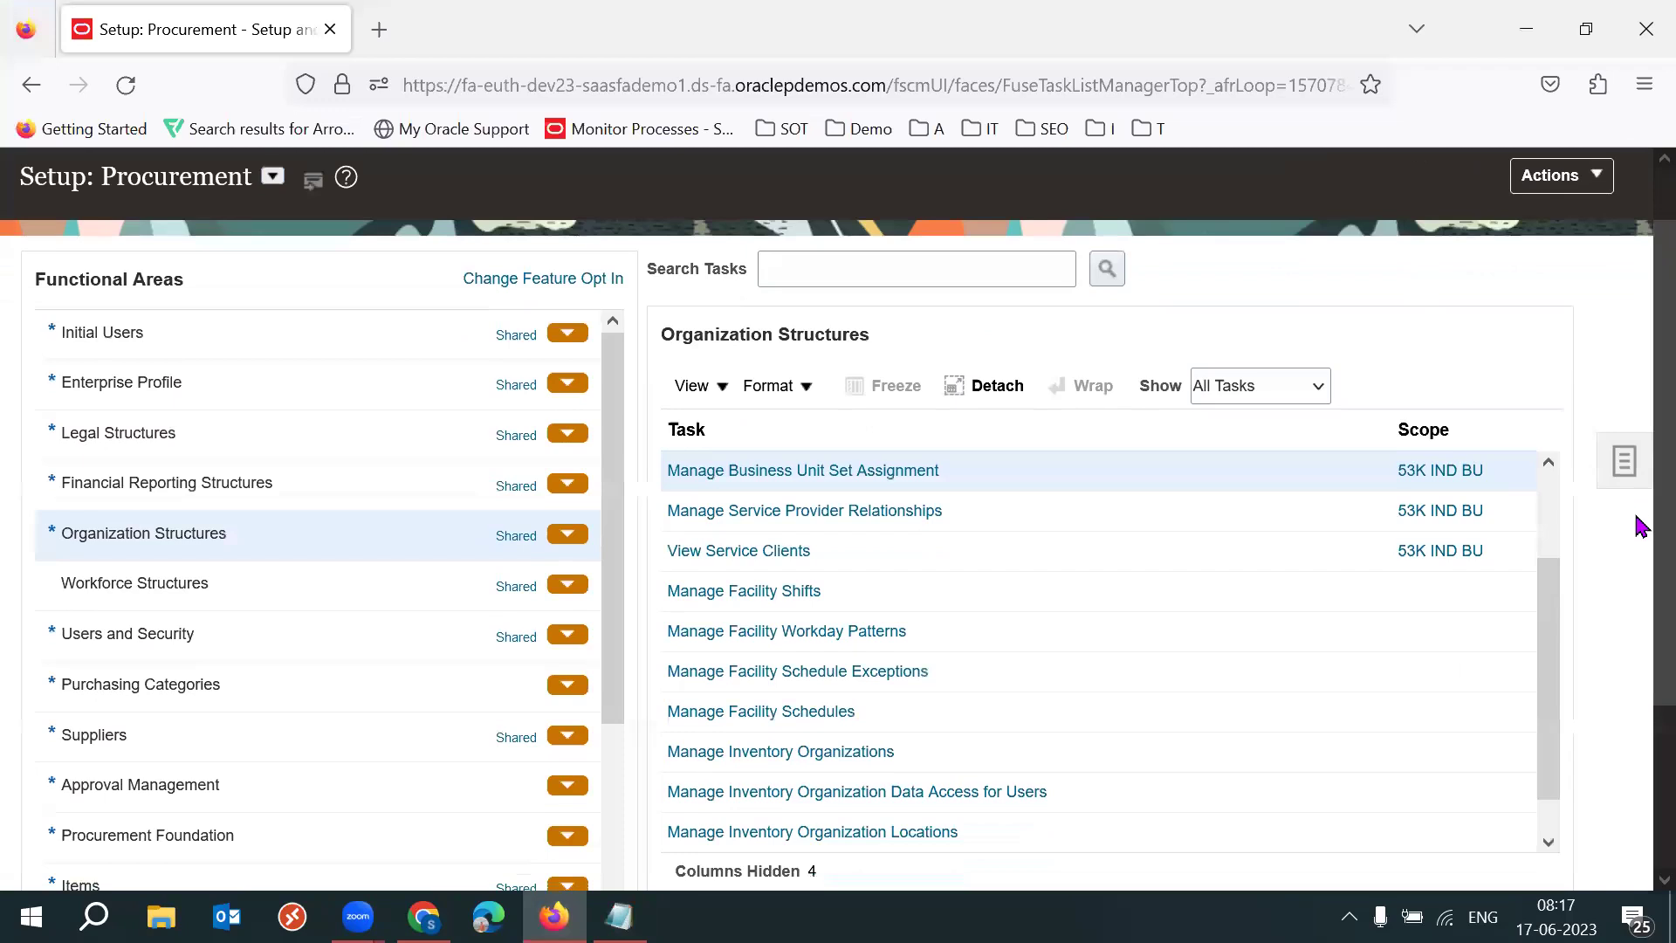
click(1081, 489)
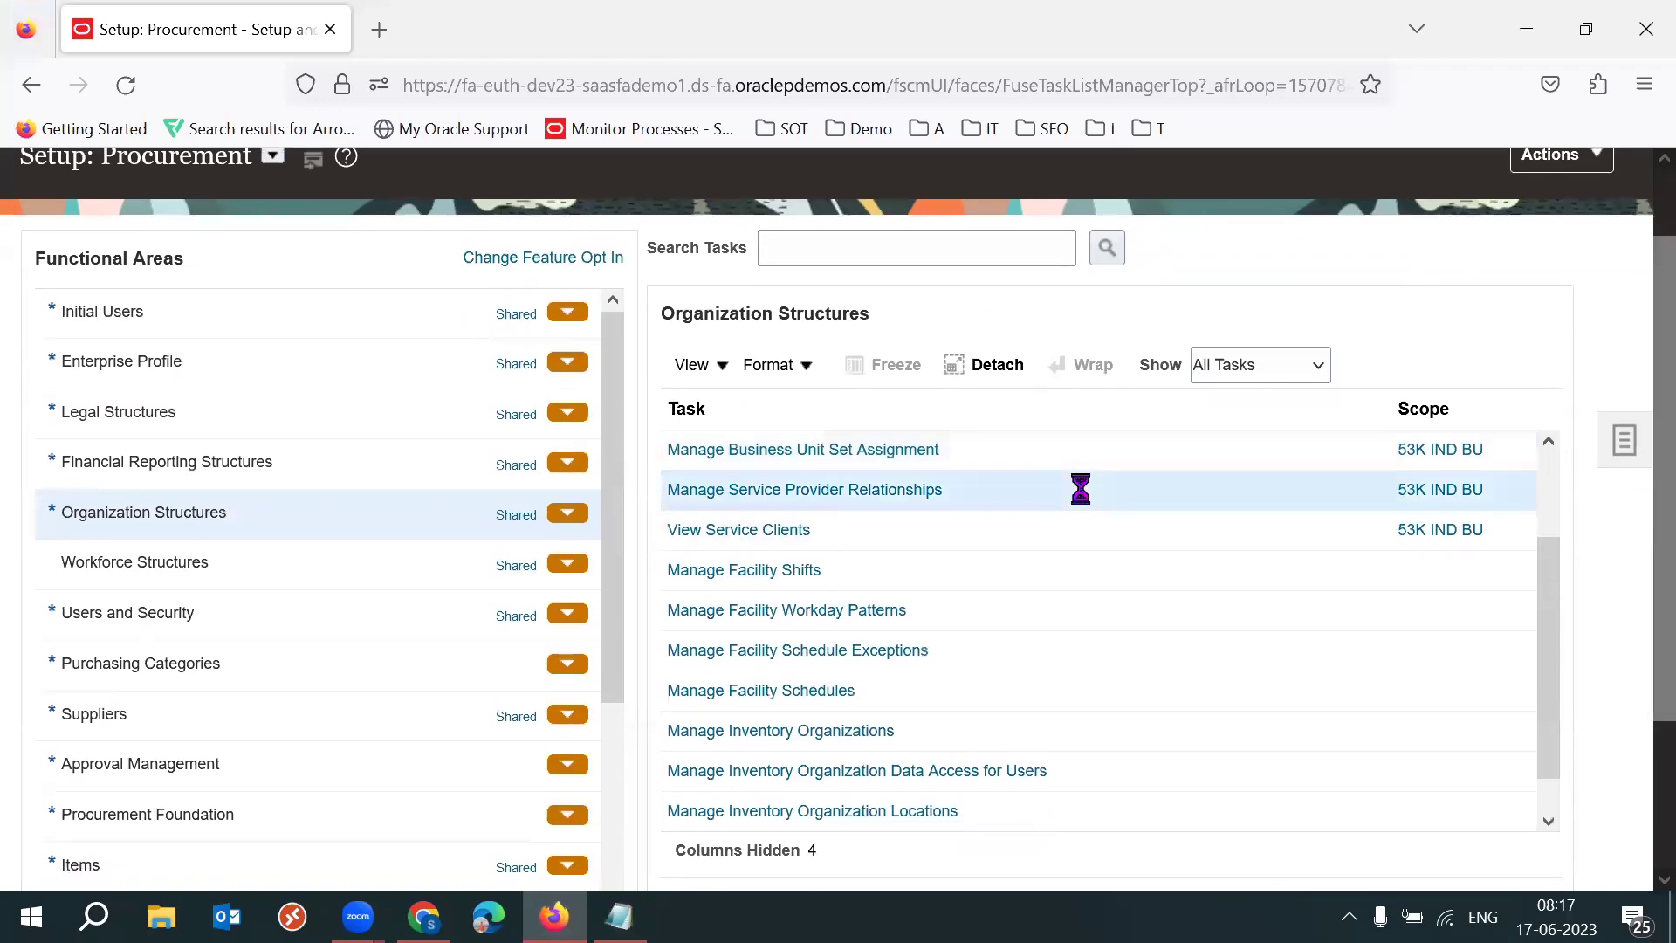
click(827, 493)
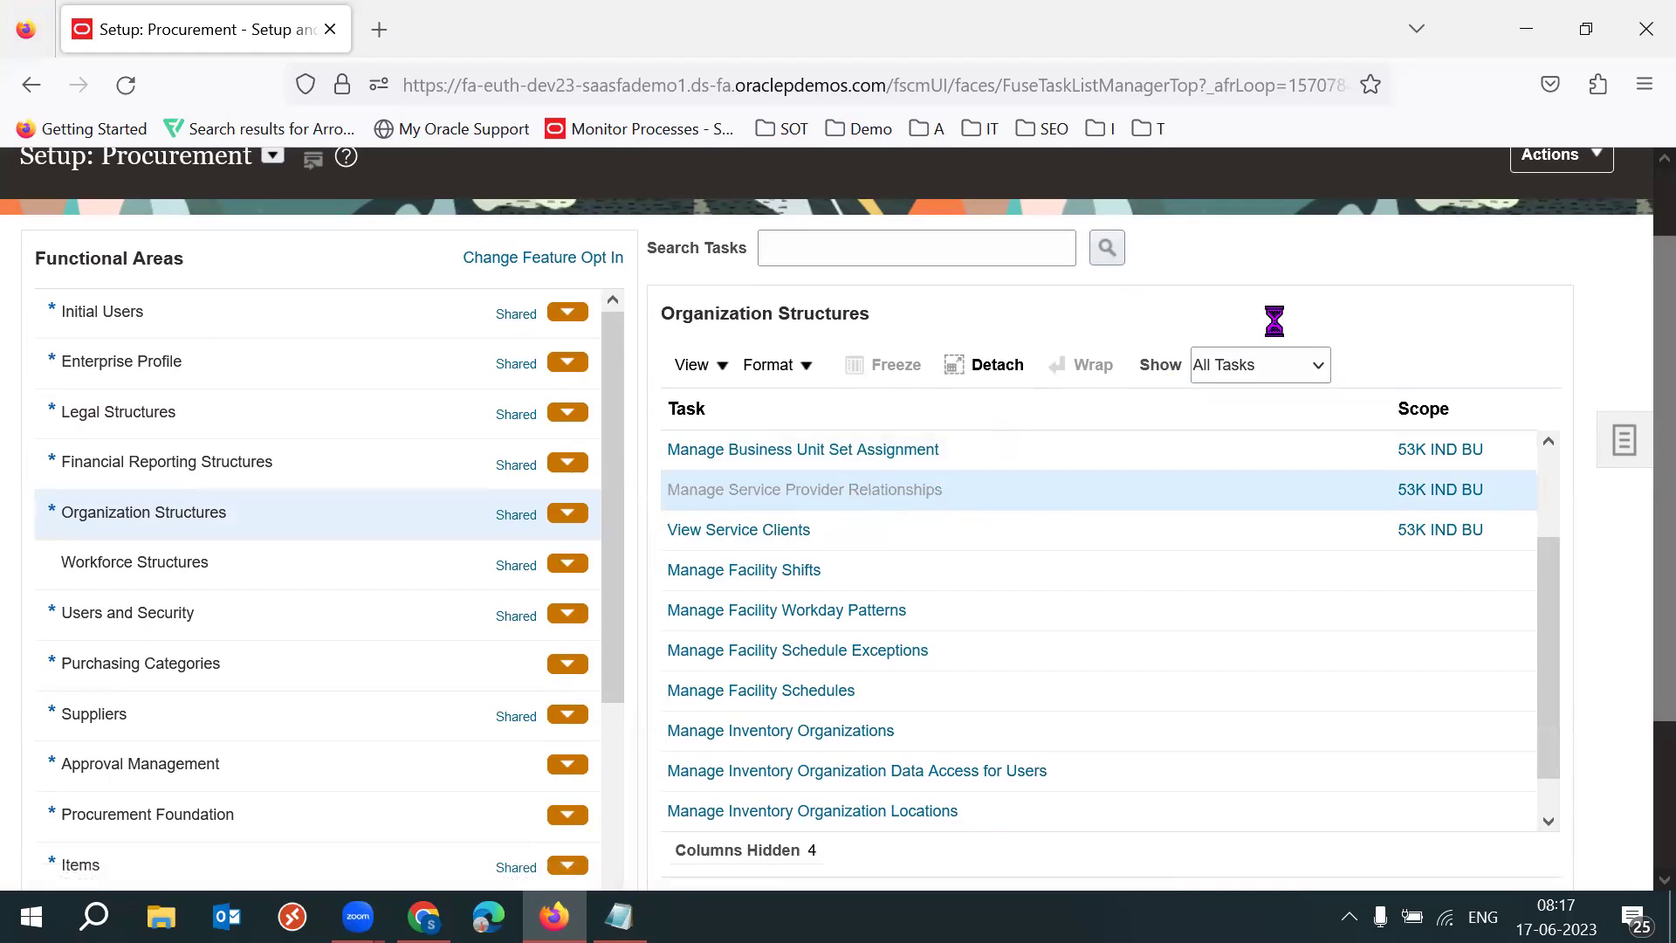
key(F11)
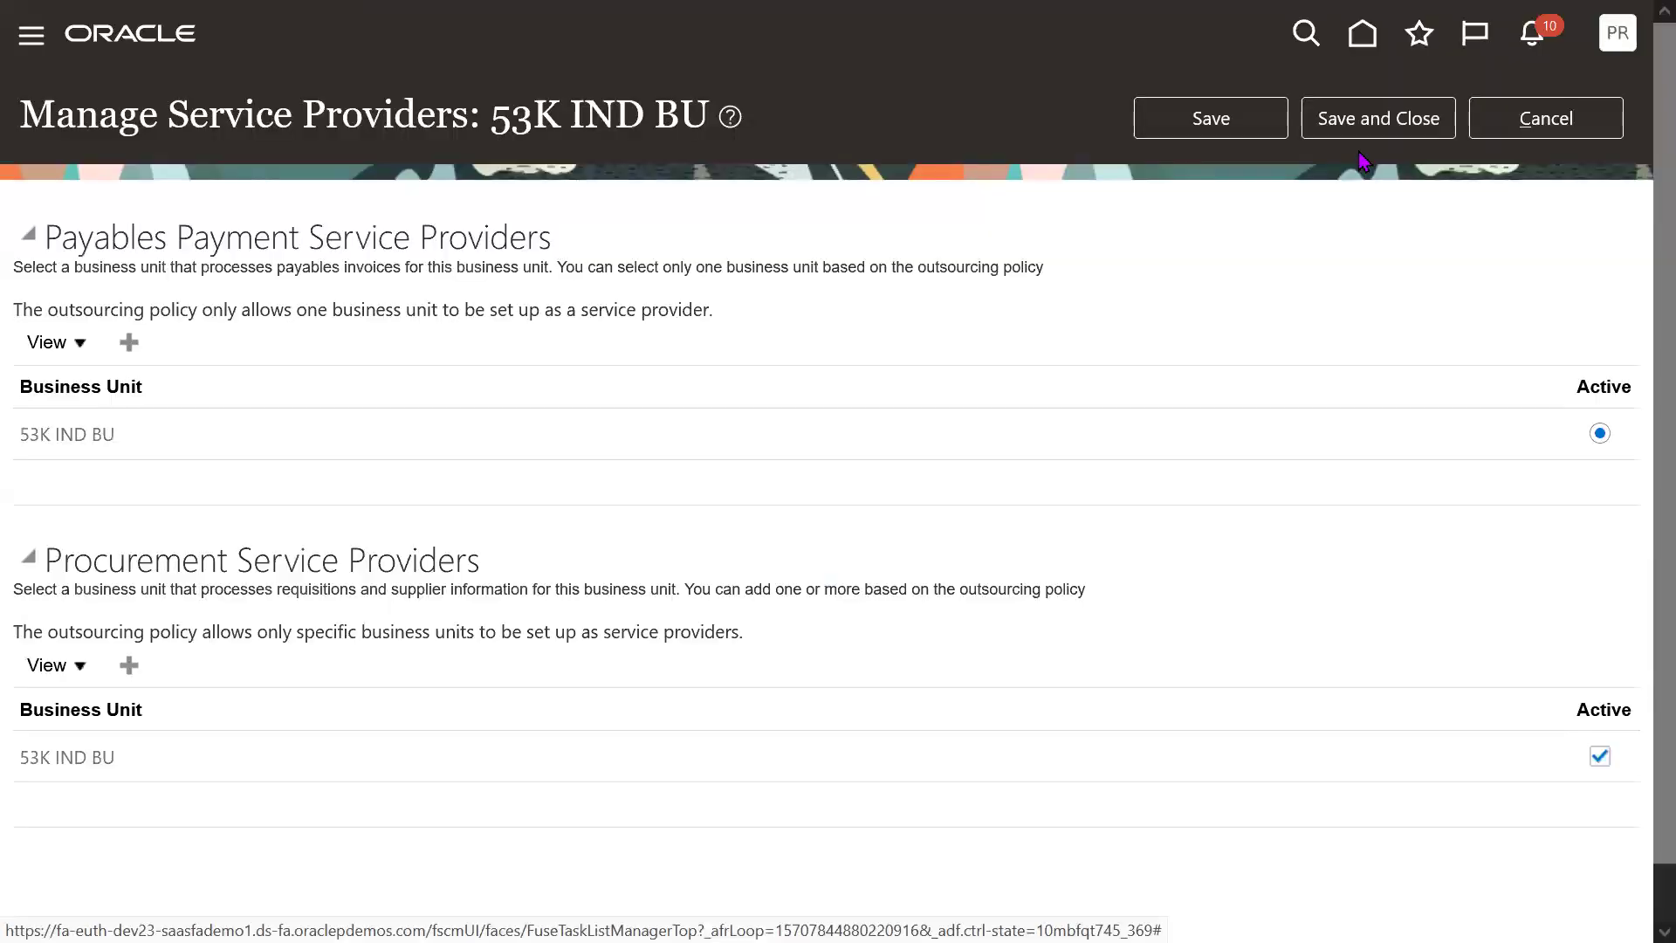
- Examine the service providers of 53K IND BU, highlighting its name in the page title and in the Procurement Service Providers list
drag(491, 118, 705, 122)
double_click(666, 122)
drag(494, 123, 615, 122)
scroll(1641, 445, down, 1)
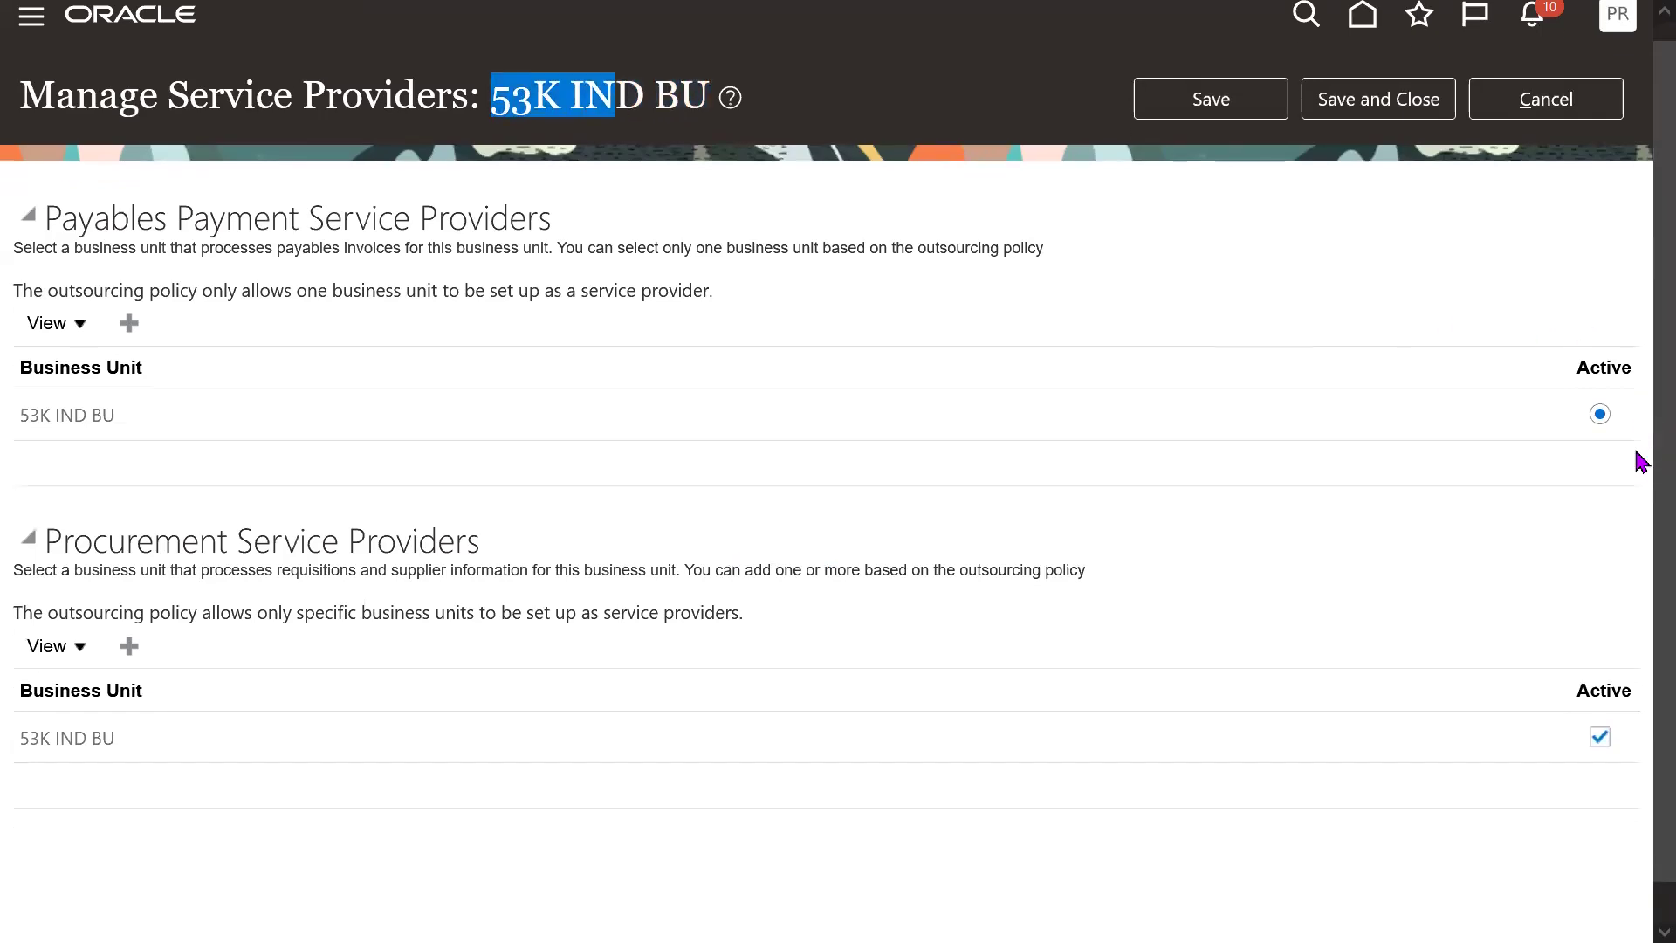
drag(61, 505, 283, 502)
triple_click(77, 696)
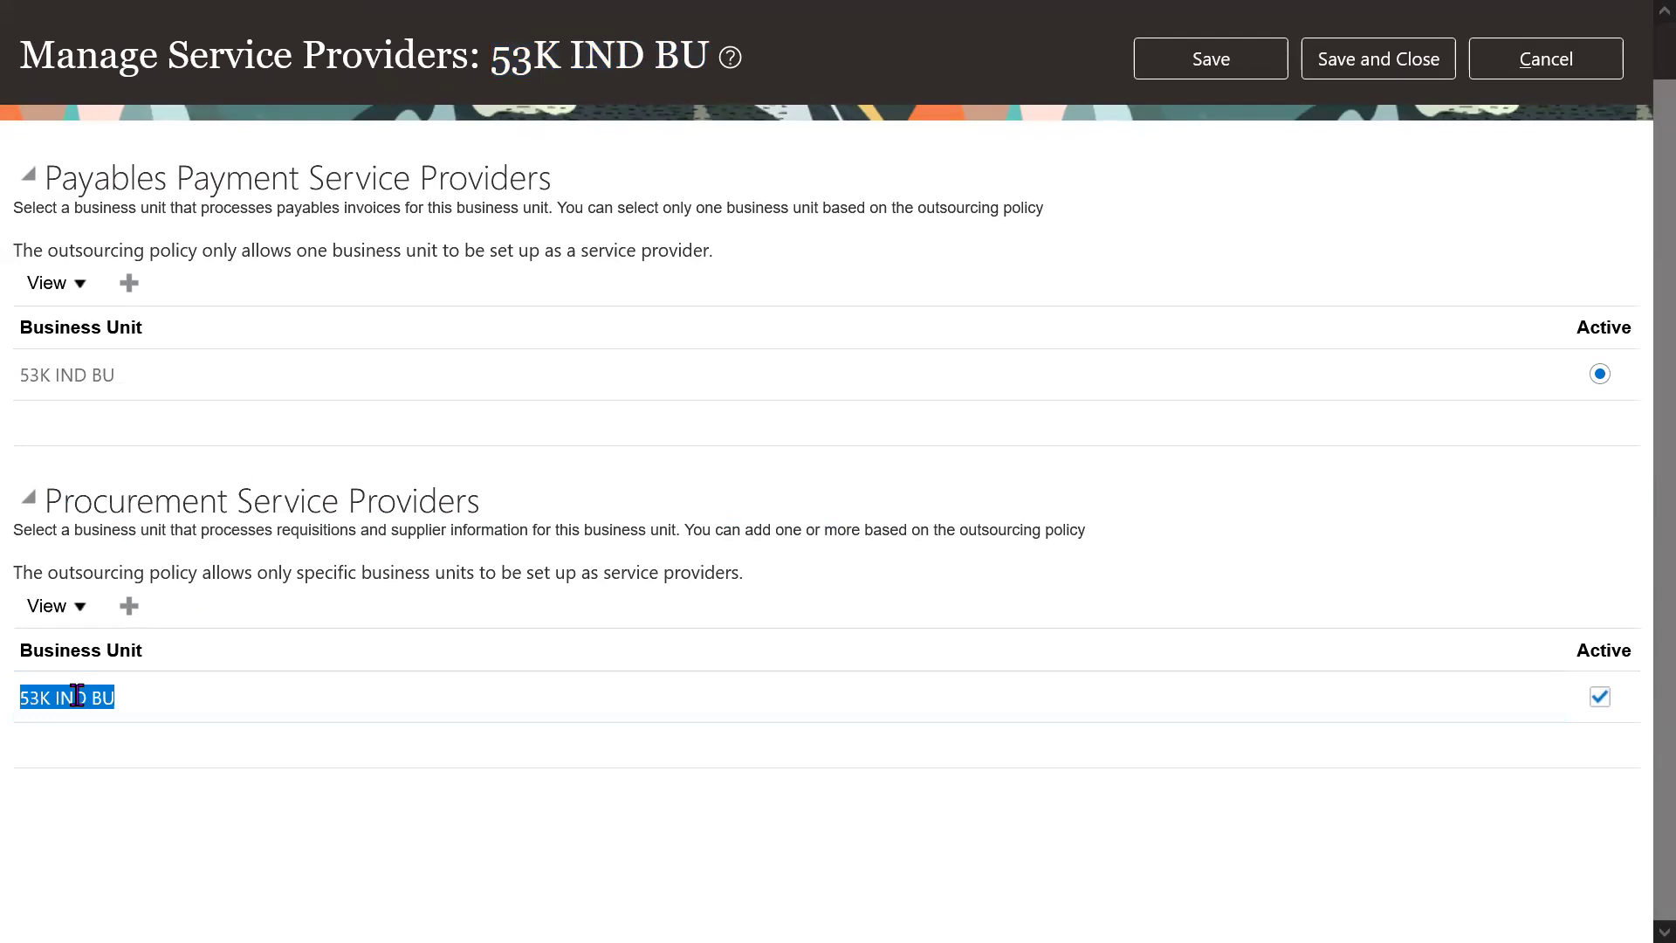
triple_click(77, 696)
triple_click(77, 696)
triple_click(77, 696)
triple_click(77, 696)
triple_click(77, 695)
triple_click(77, 696)
double_click(77, 696)
triple_click(76, 696)
double_click(77, 696)
triple_click(76, 696)
double_click(77, 696)
triple_click(77, 696)
triple_click(77, 695)
double_click(77, 696)
triple_click(77, 696)
double_click(77, 696)
triple_click(77, 696)
double_click(76, 696)
triple_click(76, 696)
scroll(1635, 546, up, 1)
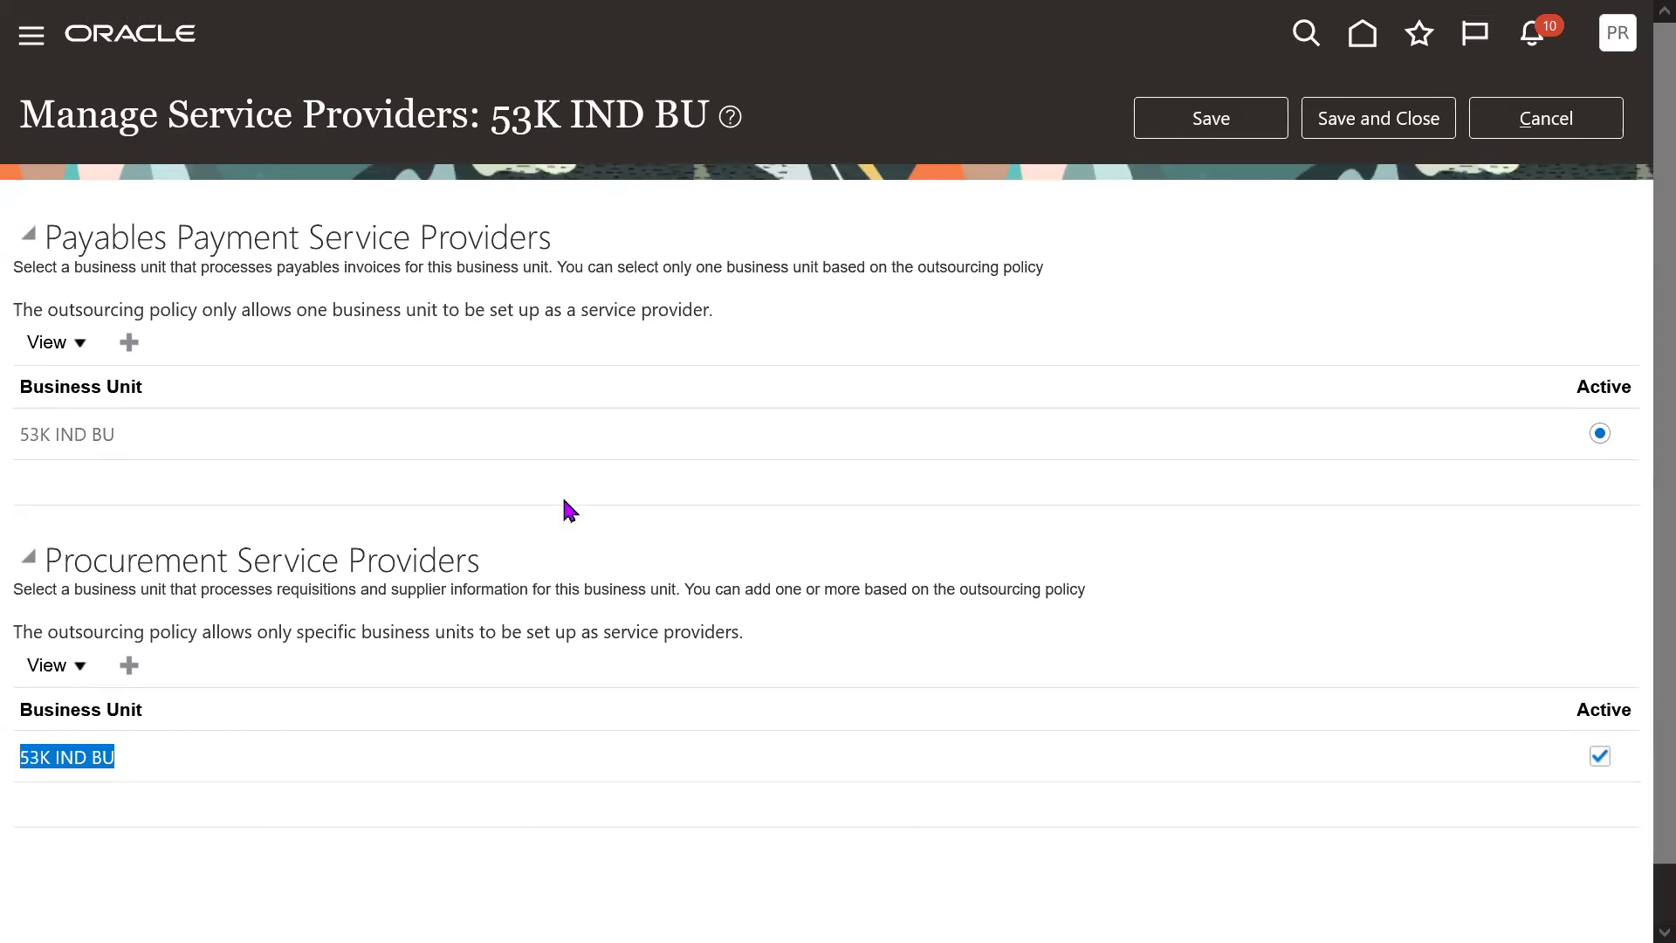
drag(493, 118, 705, 116)
click(51, 749)
triple_click(51, 749)
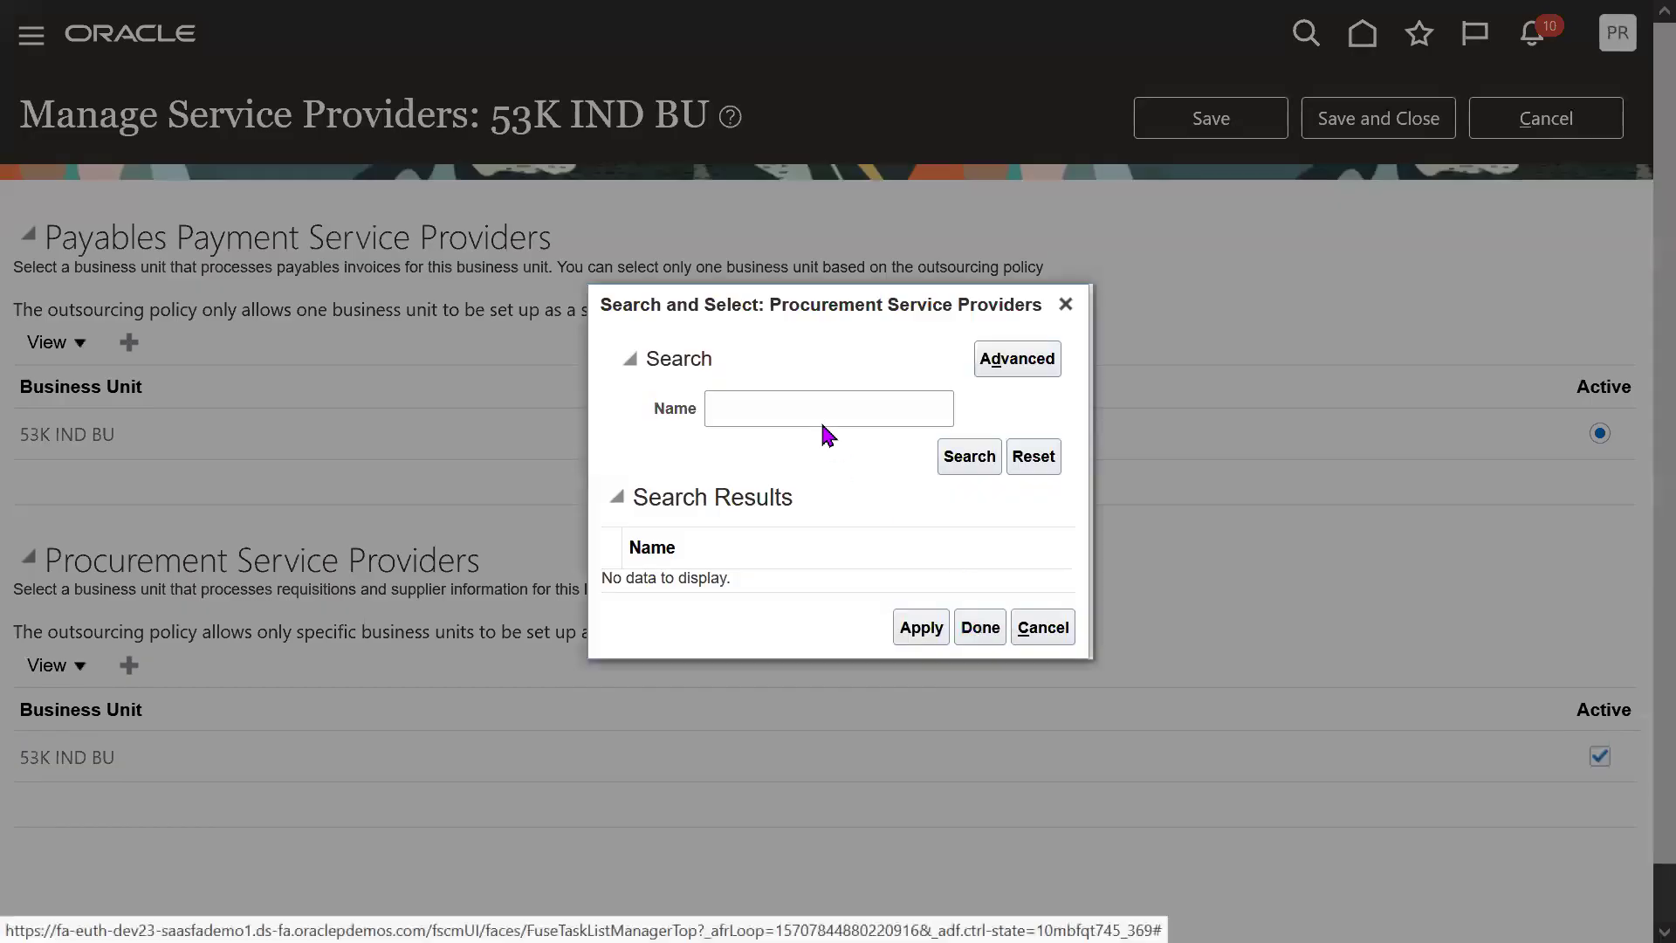
- Search the procurement service providers for US, add US1 Business Unit as a provider and close the search dialog
click(791, 403)
text(US)
key(Return)
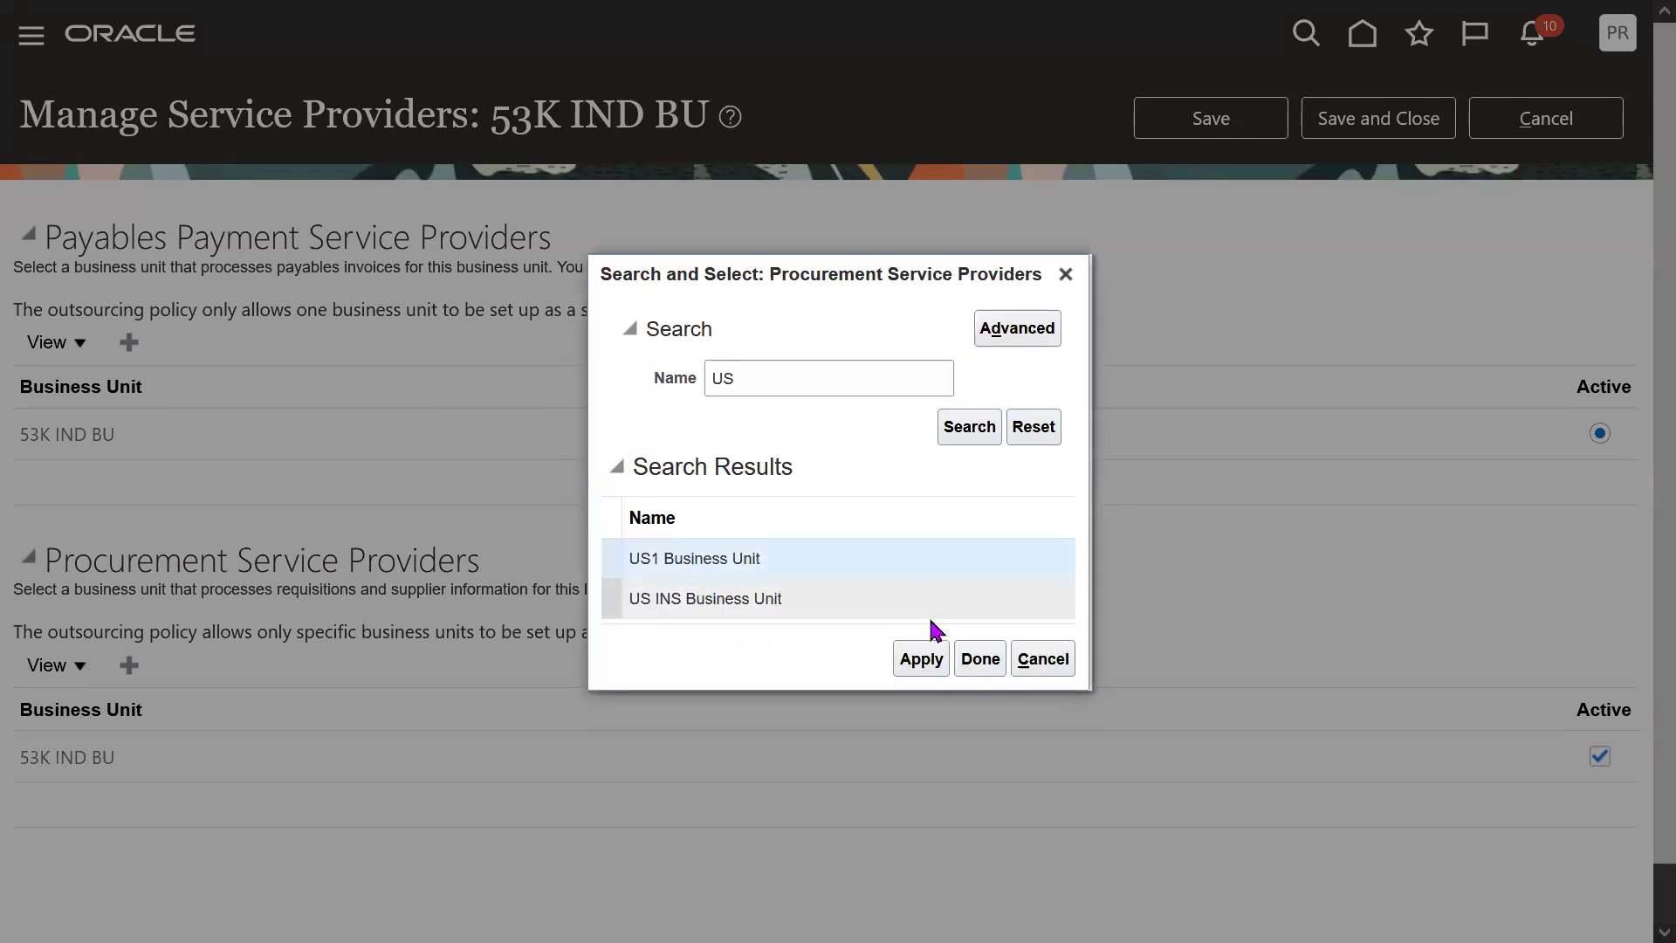
click(923, 660)
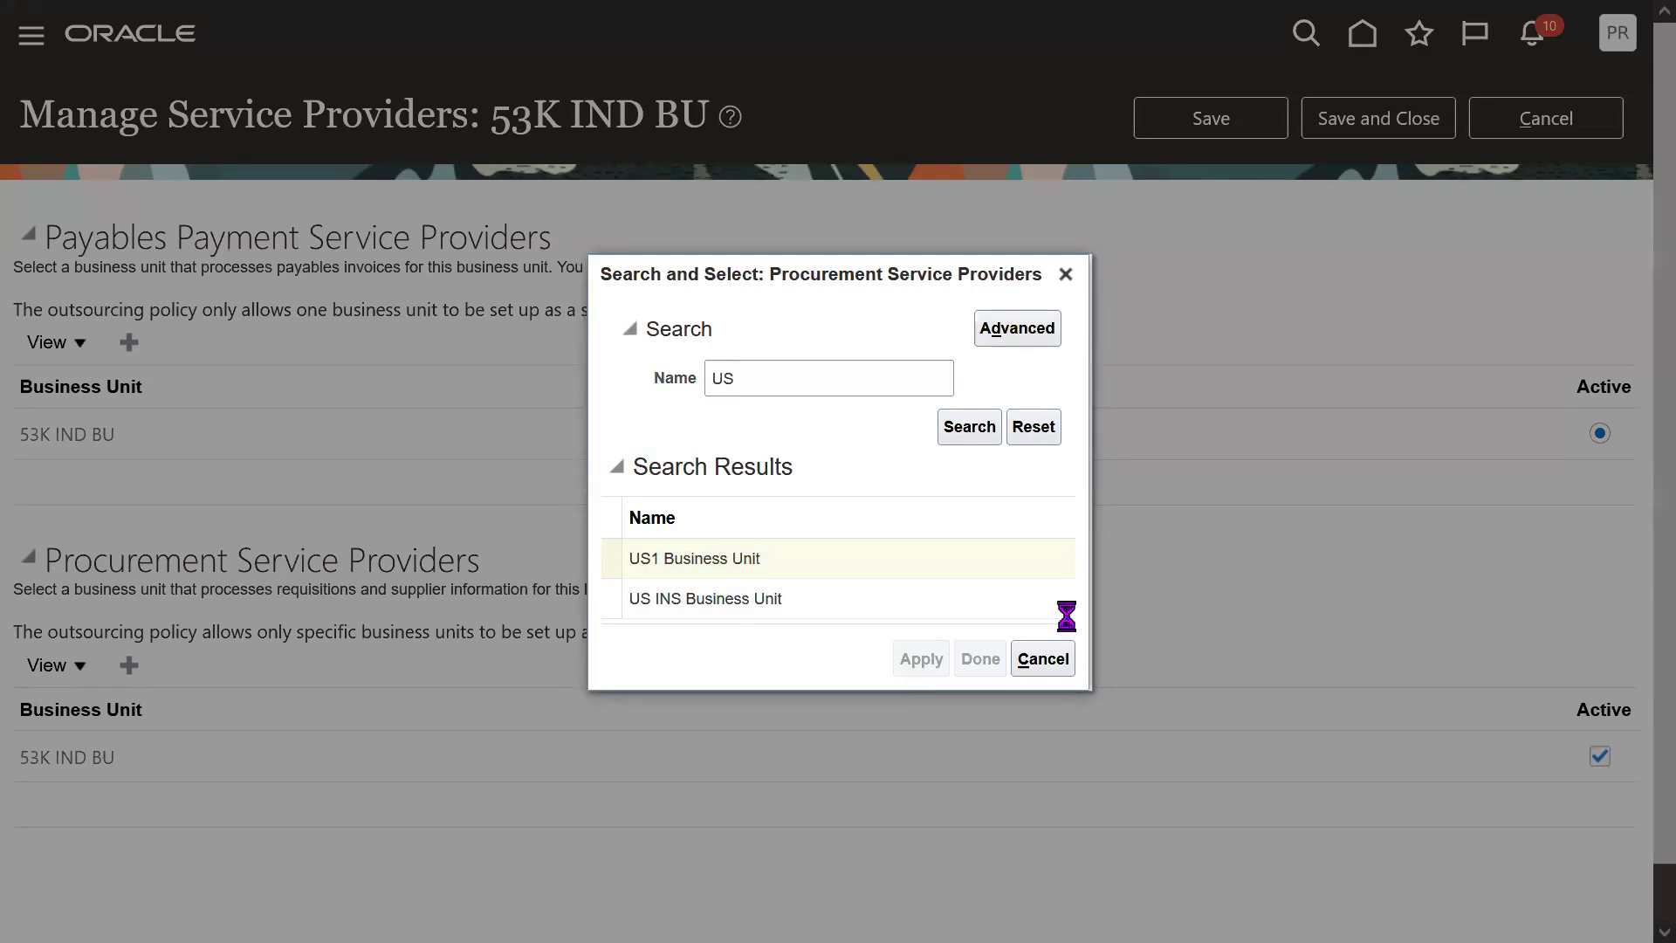
click(1043, 659)
- Switch to the 53 batch notes, highlight IND BU through AUS BU under Centralized Procurement and return to the service providers page
drag(493, 116, 655, 118)
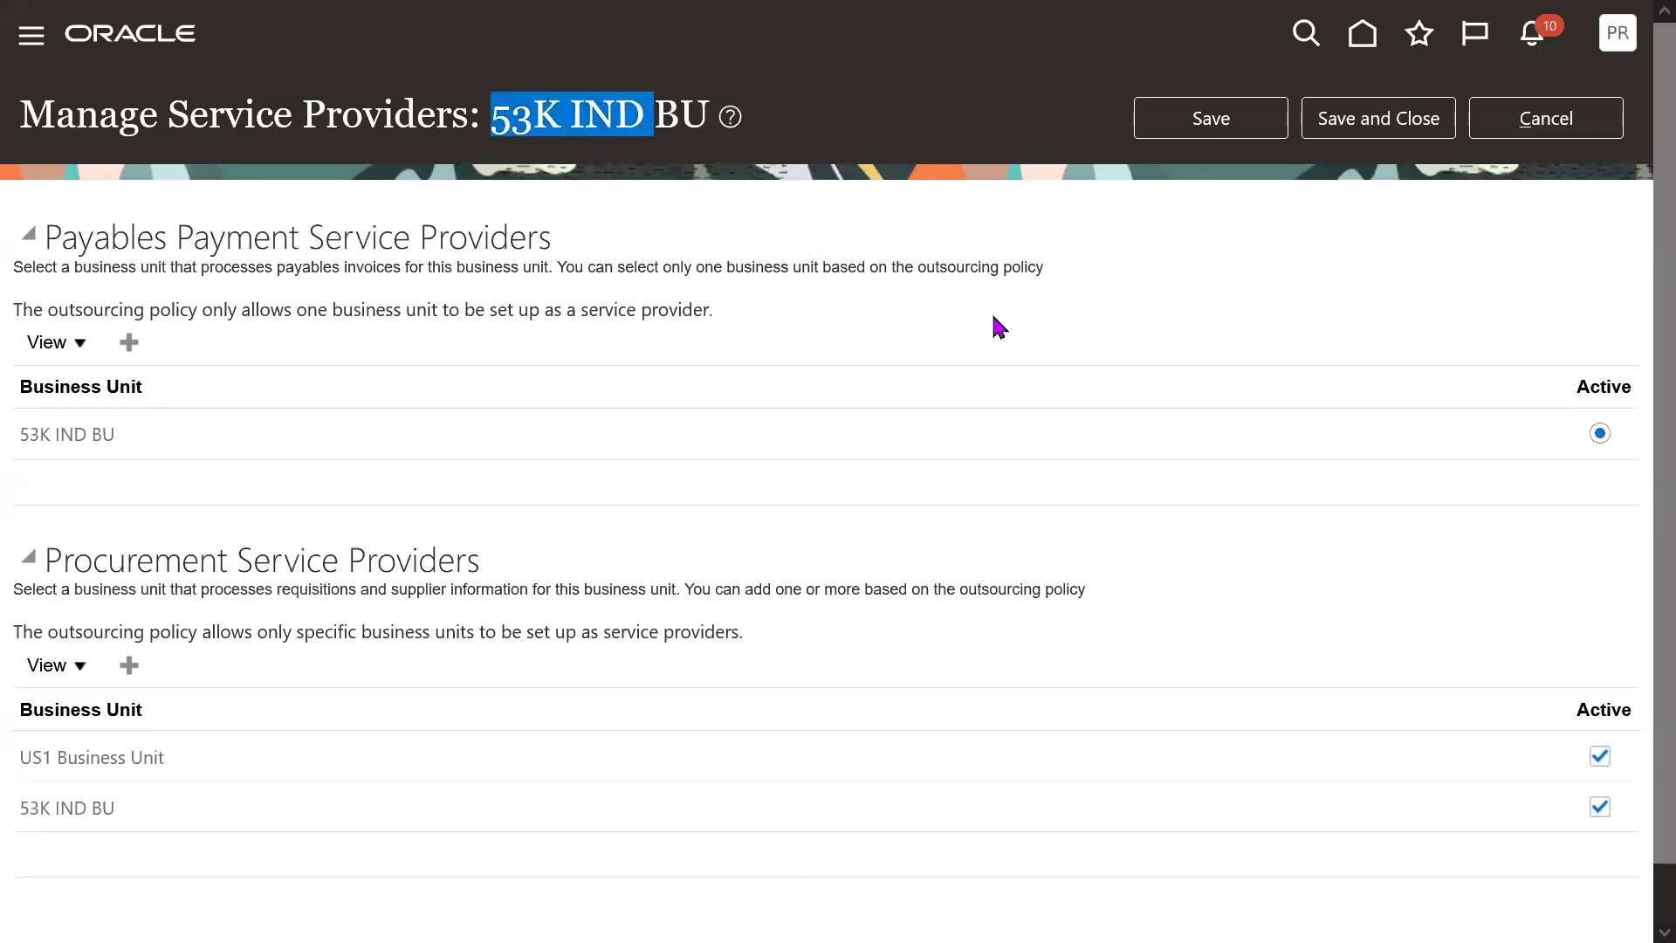
key(alt+Tab)
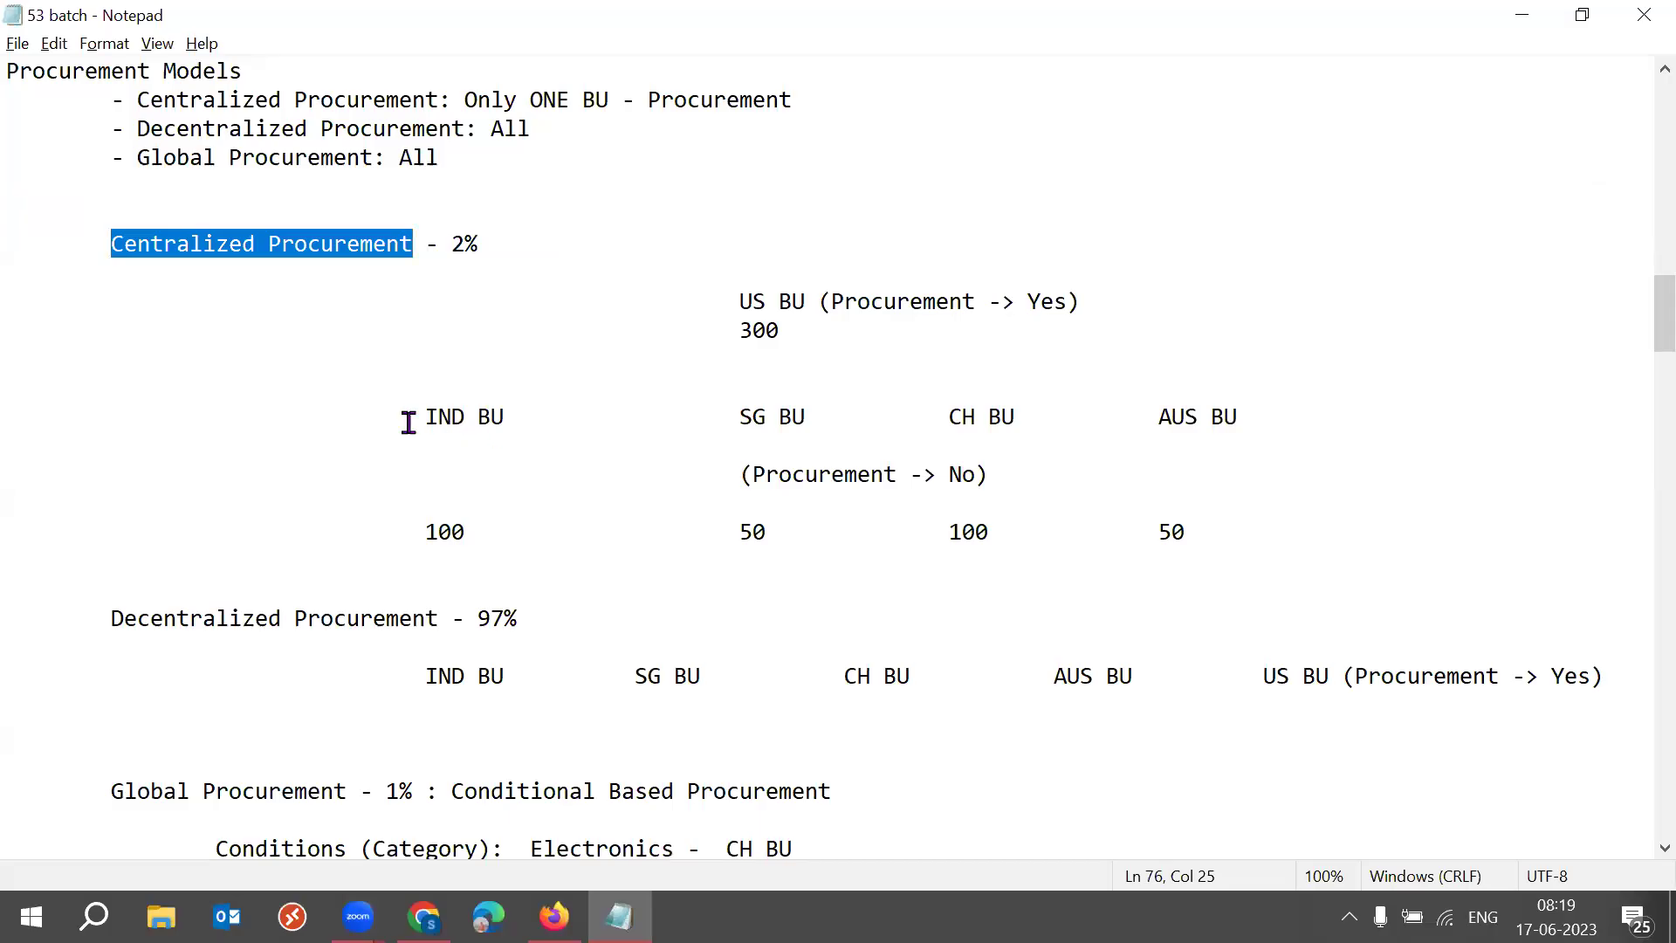
drag(421, 418, 1241, 416)
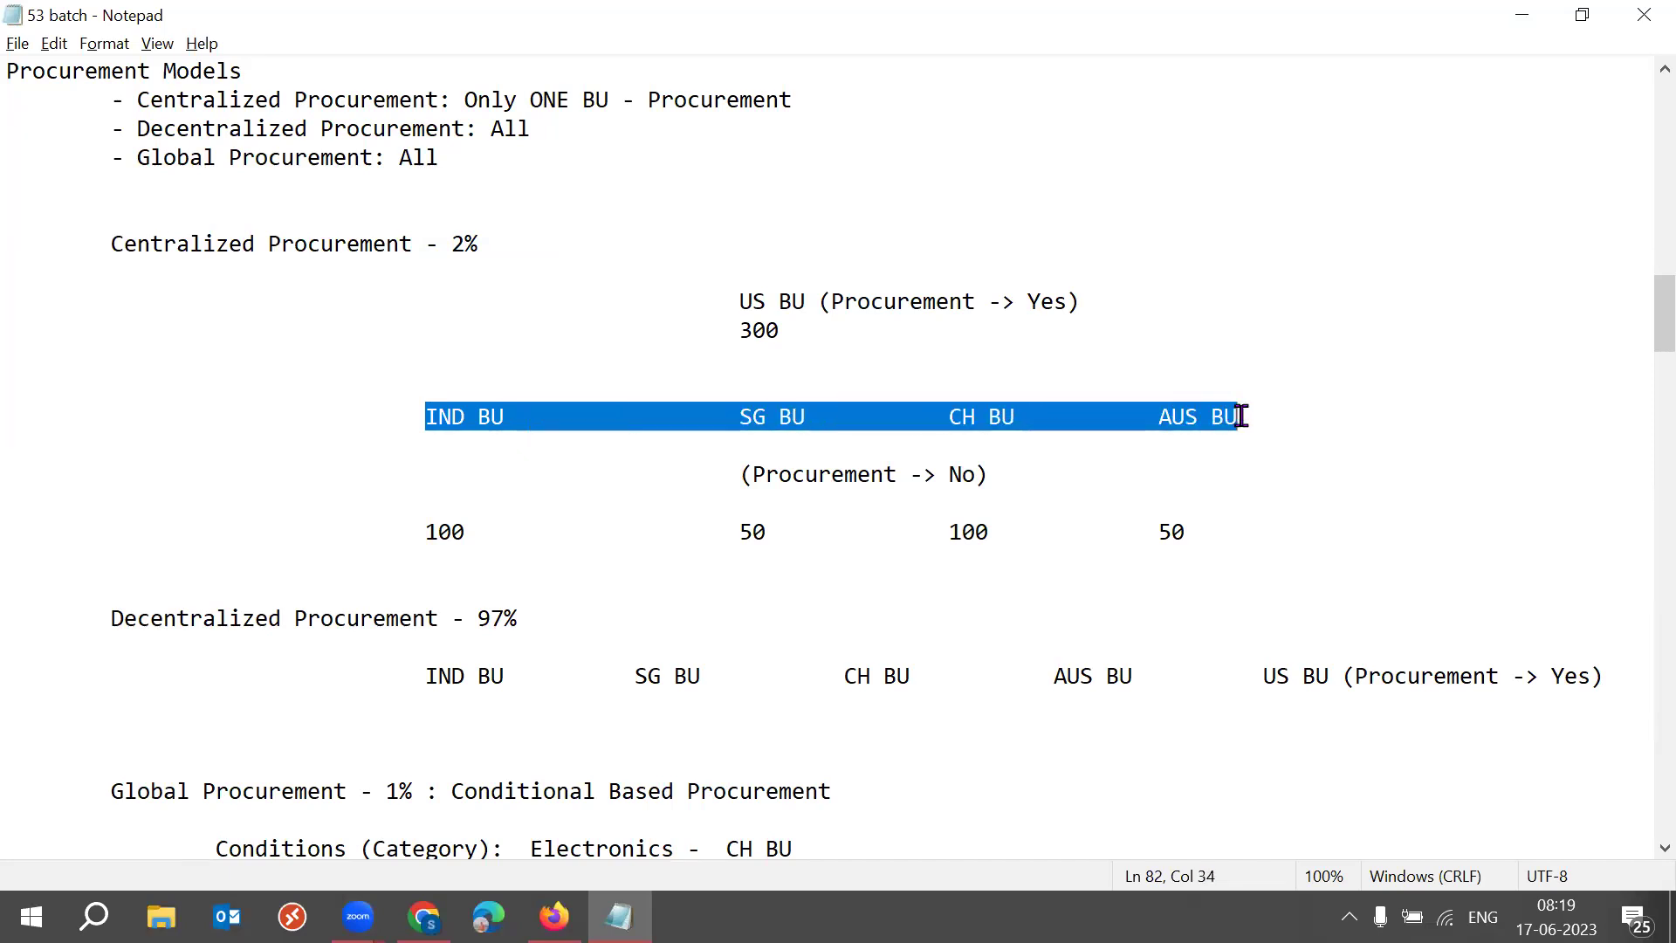
key(alt+Tab)
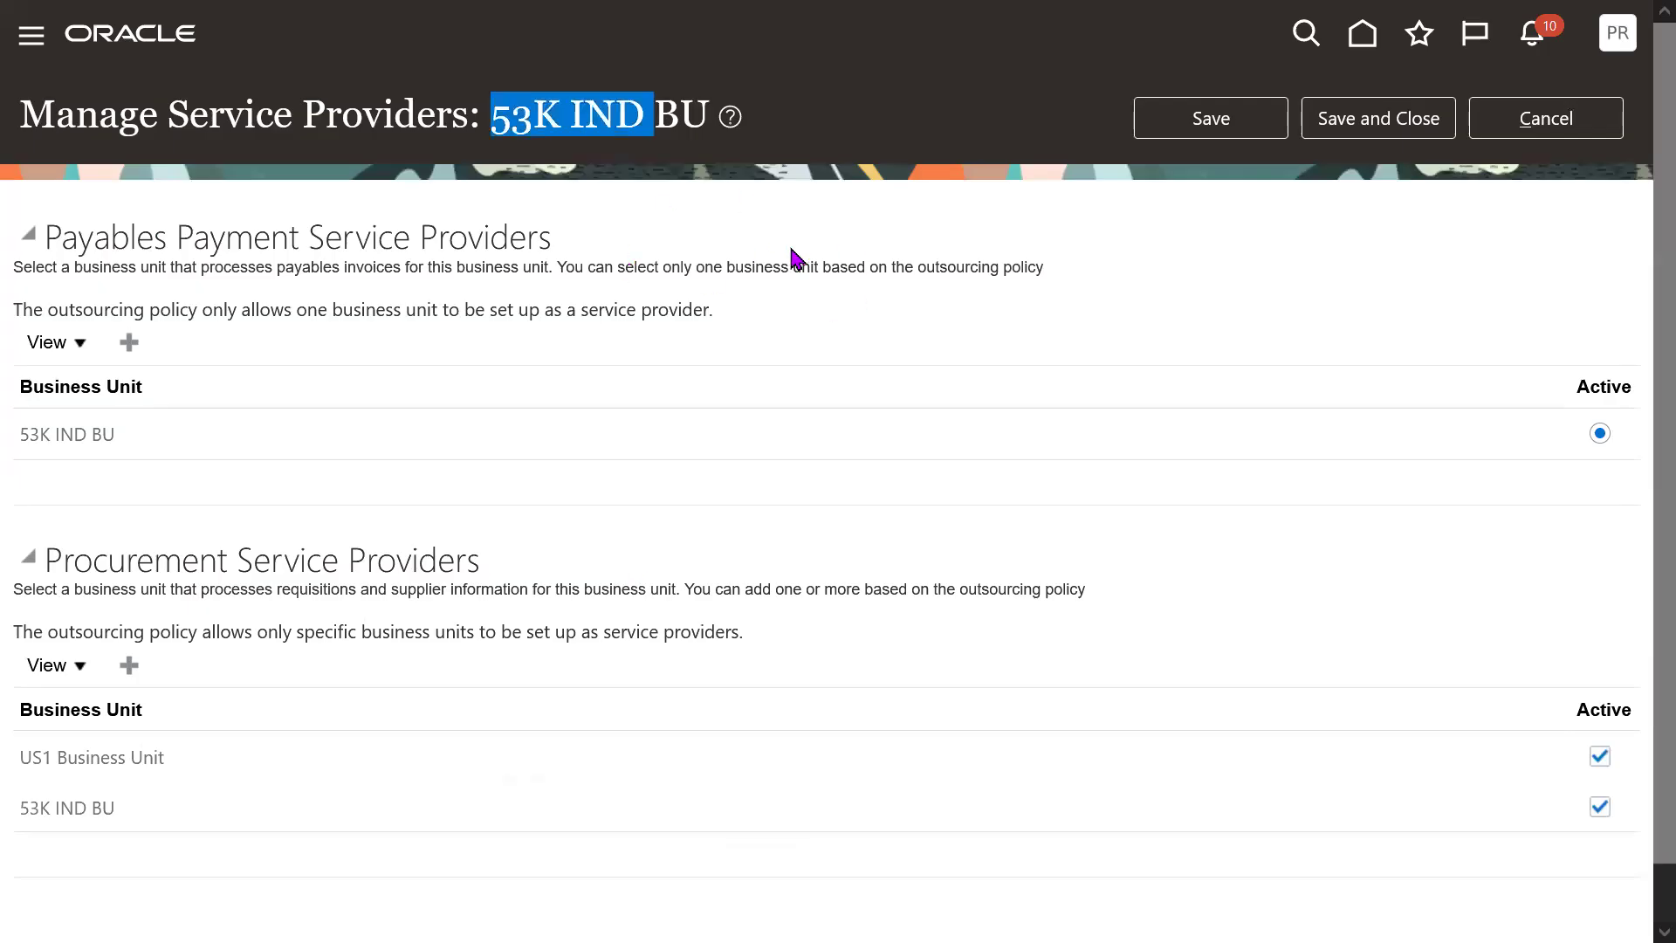
- Examine the US1 Business Unit entry under Procurement Service Providers, highlighting the section's heading and that entry
triple_click(50, 757)
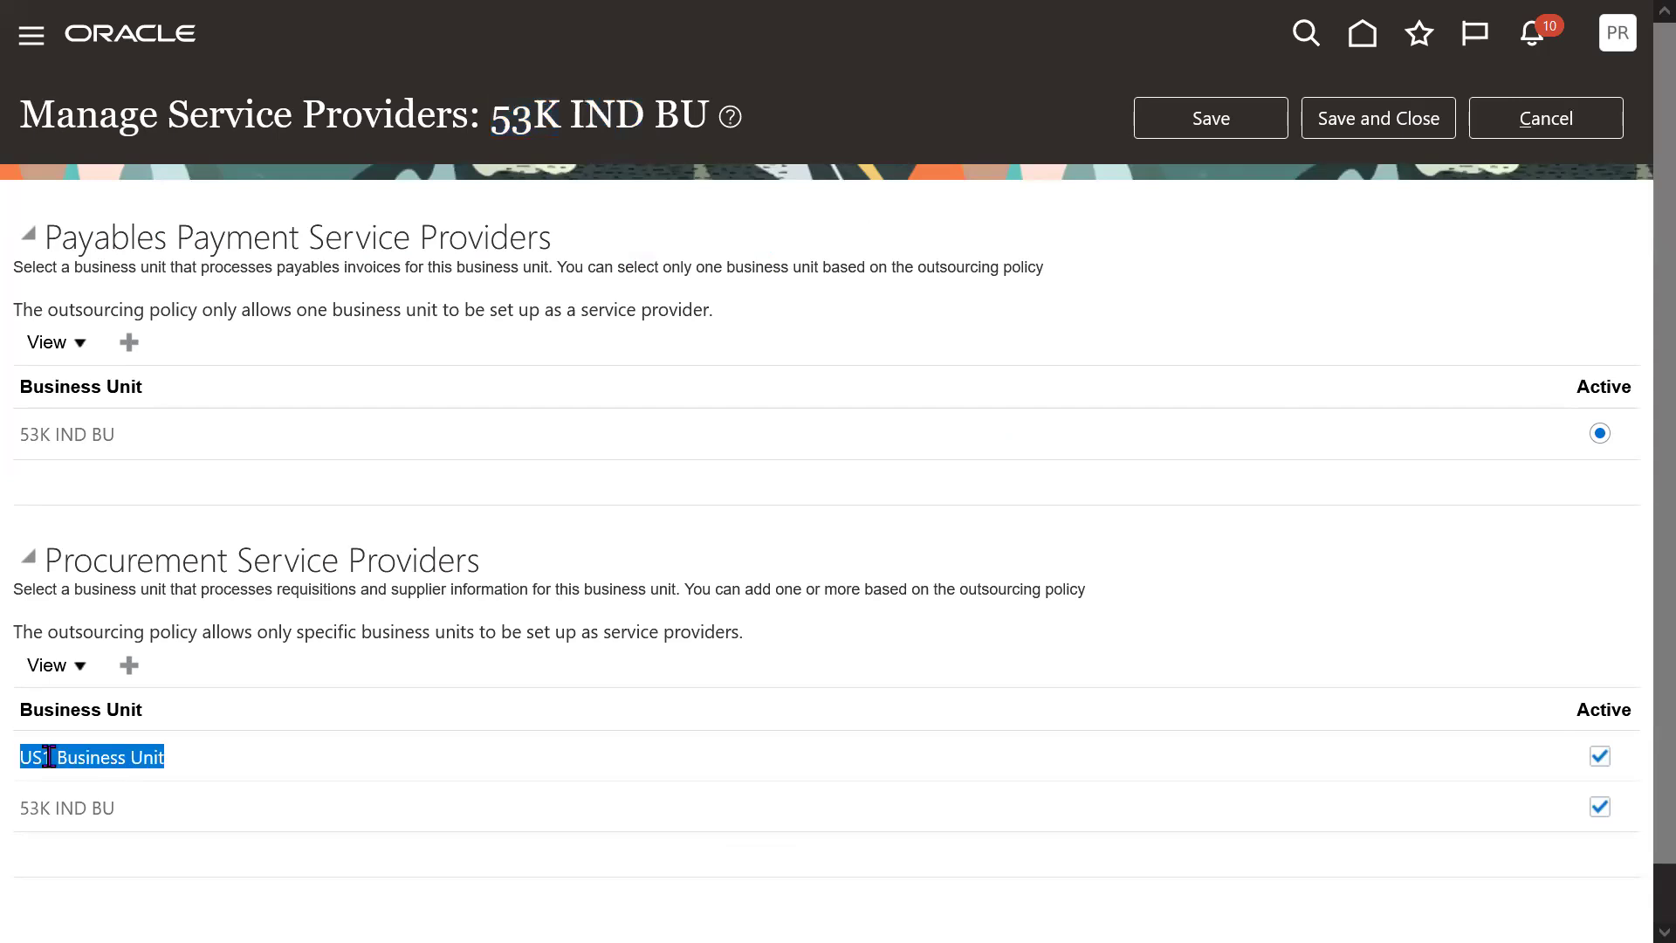
double_click(110, 590)
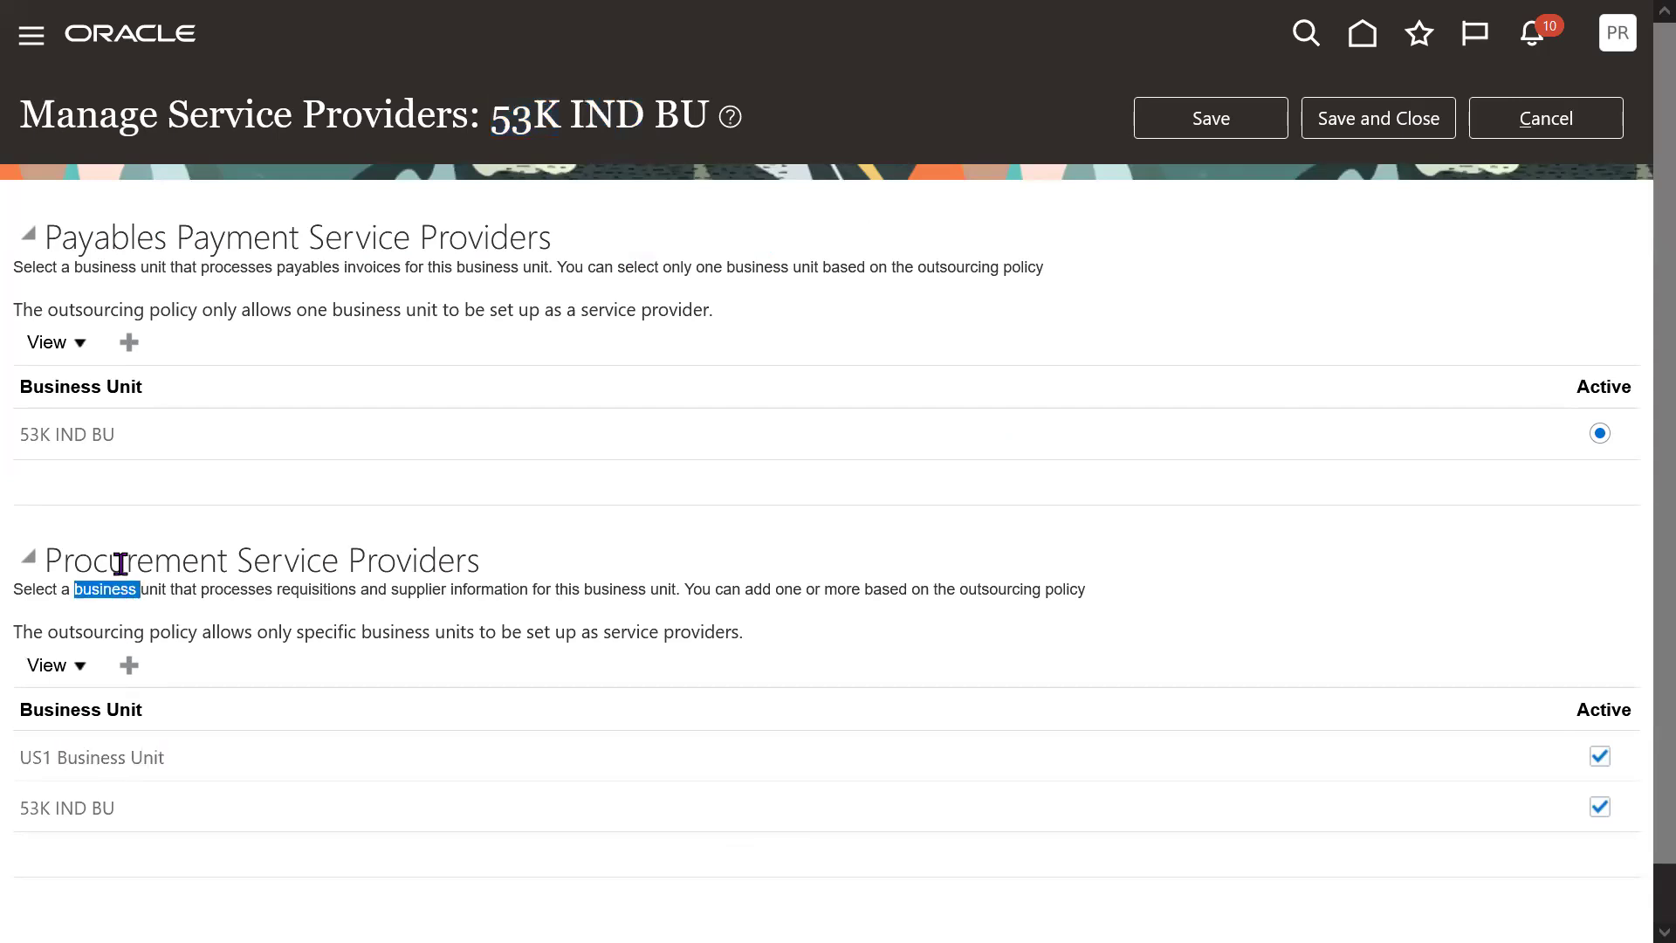
triple_click(120, 561)
triple_click(54, 756)
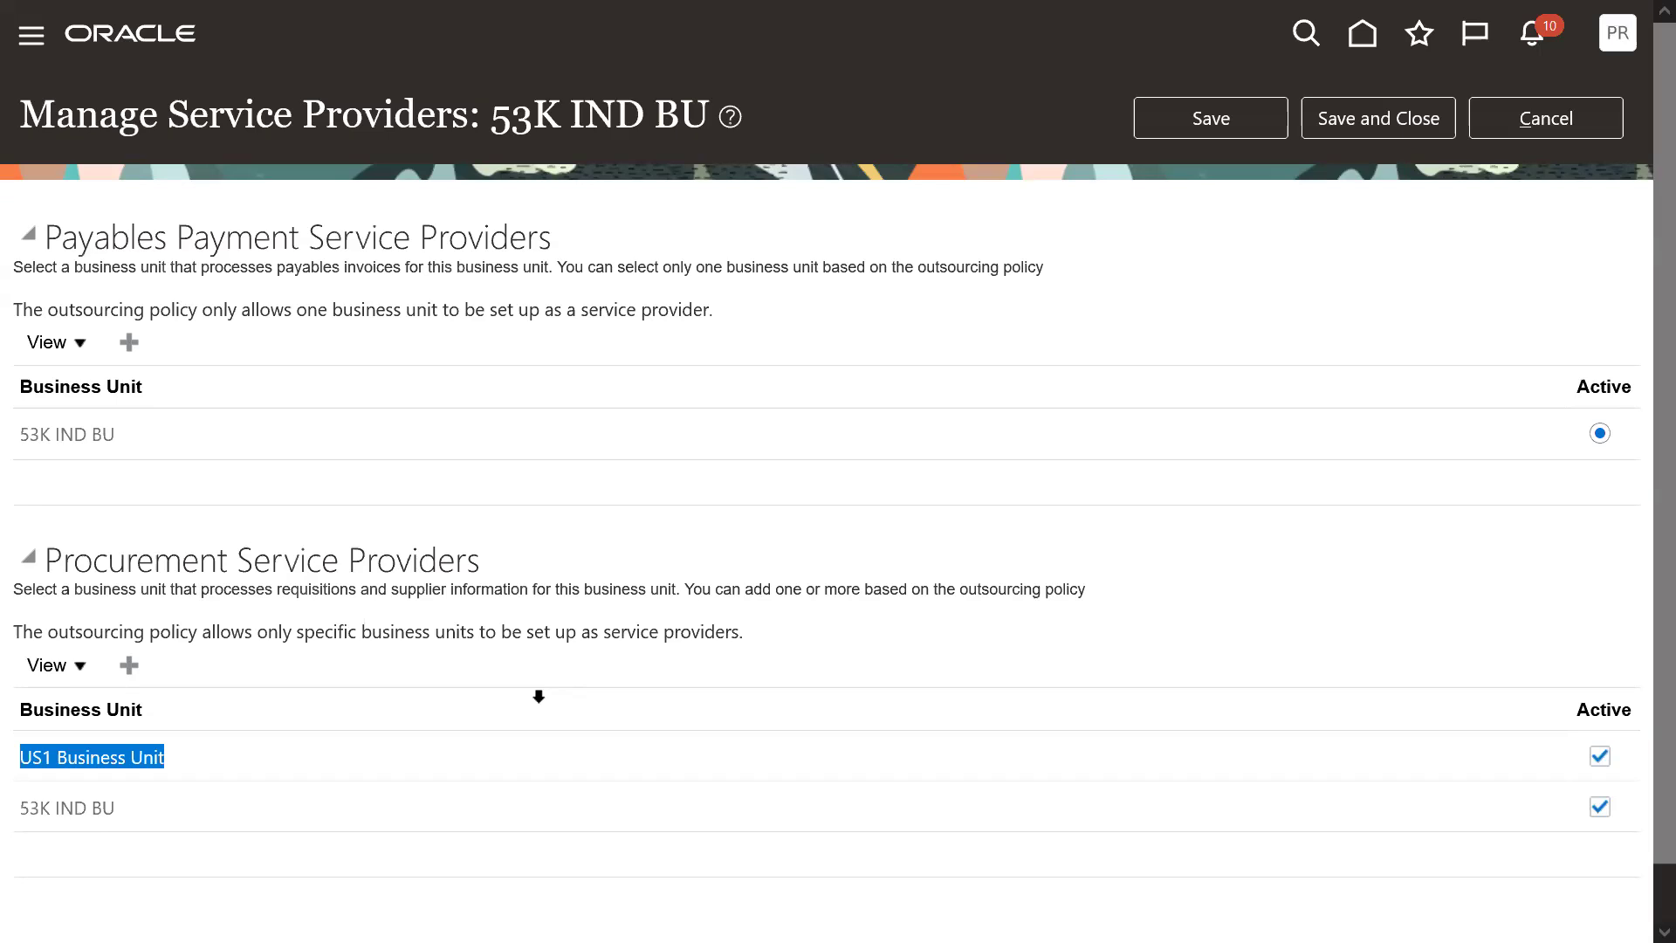
- Compare the 53K IND BU entry with US1 Business Unit in the Procurement Service Providers list by highlighting each
triple_click(81, 809)
click(81, 812)
triple_click(81, 812)
triple_click(81, 812)
double_click(81, 812)
triple_click(81, 812)
double_click(81, 812)
triple_click(82, 812)
double_click(81, 812)
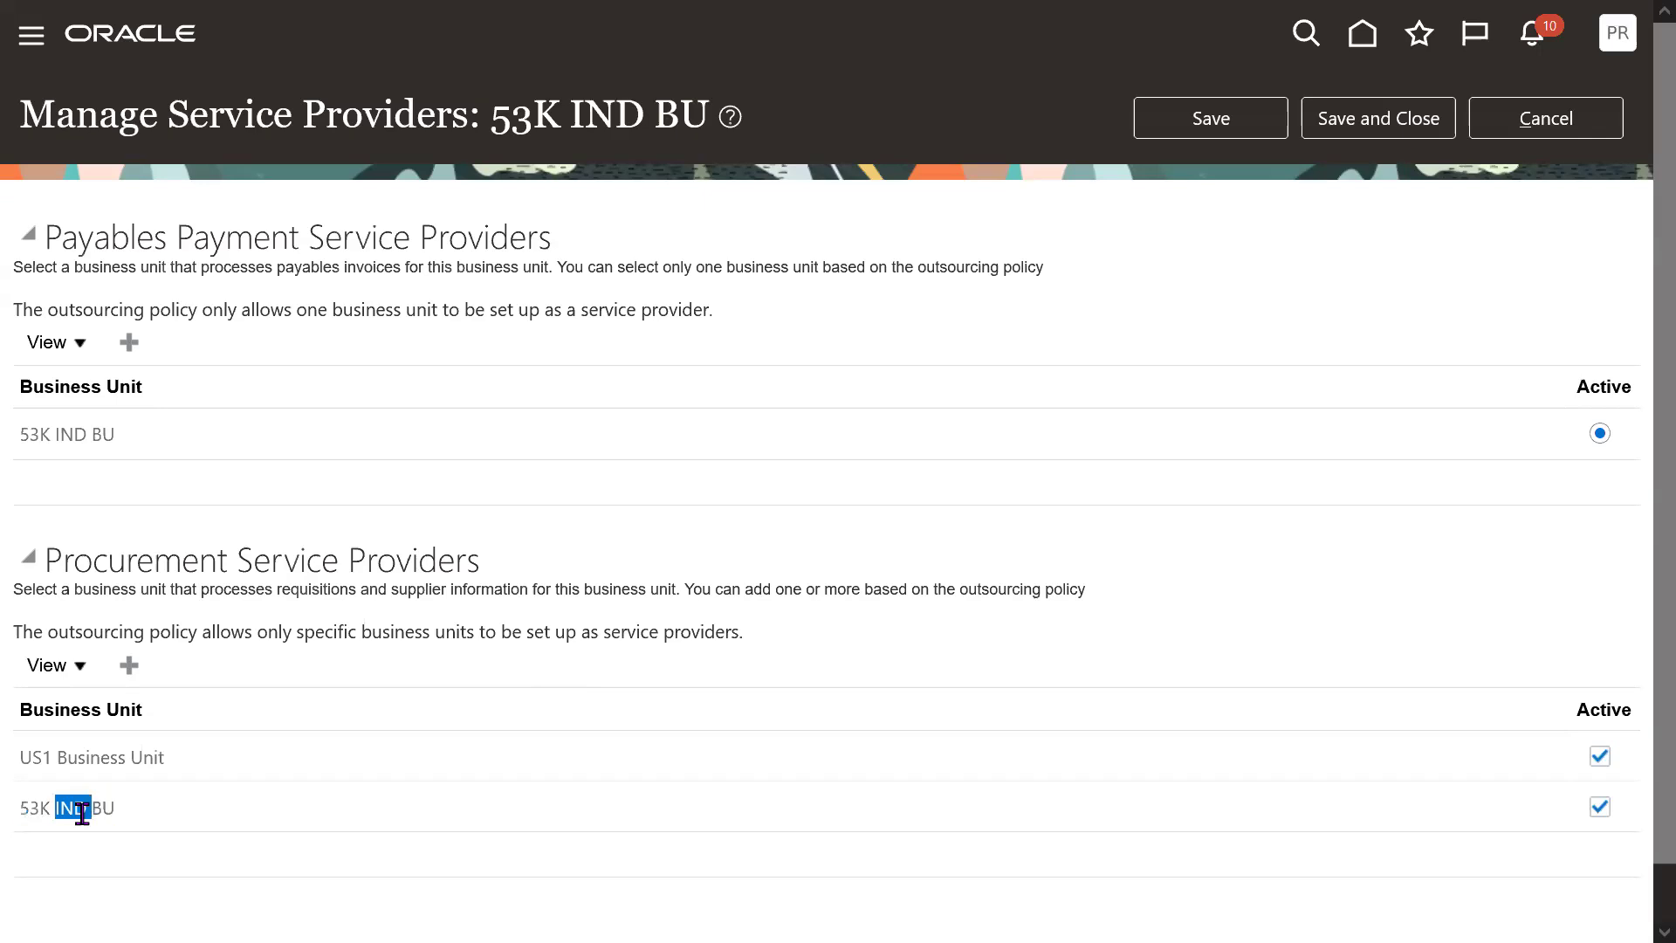
triple_click(81, 812)
double_click(81, 812)
triple_click(82, 812)
double_click(81, 812)
triple_click(82, 812)
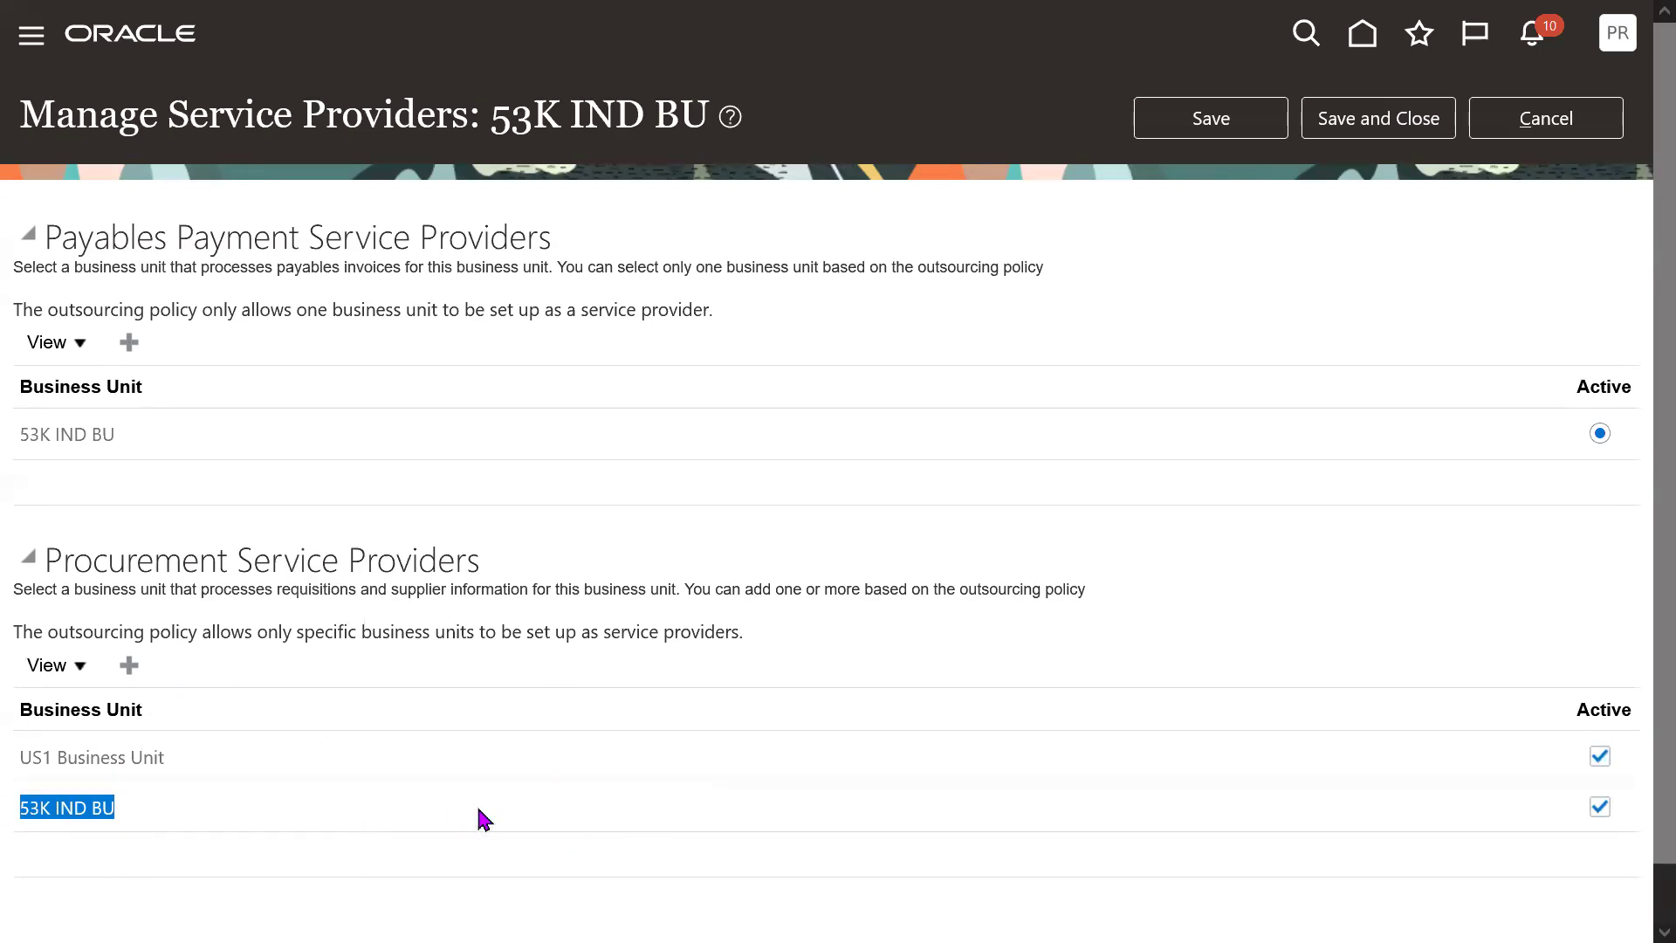
triple_click(108, 758)
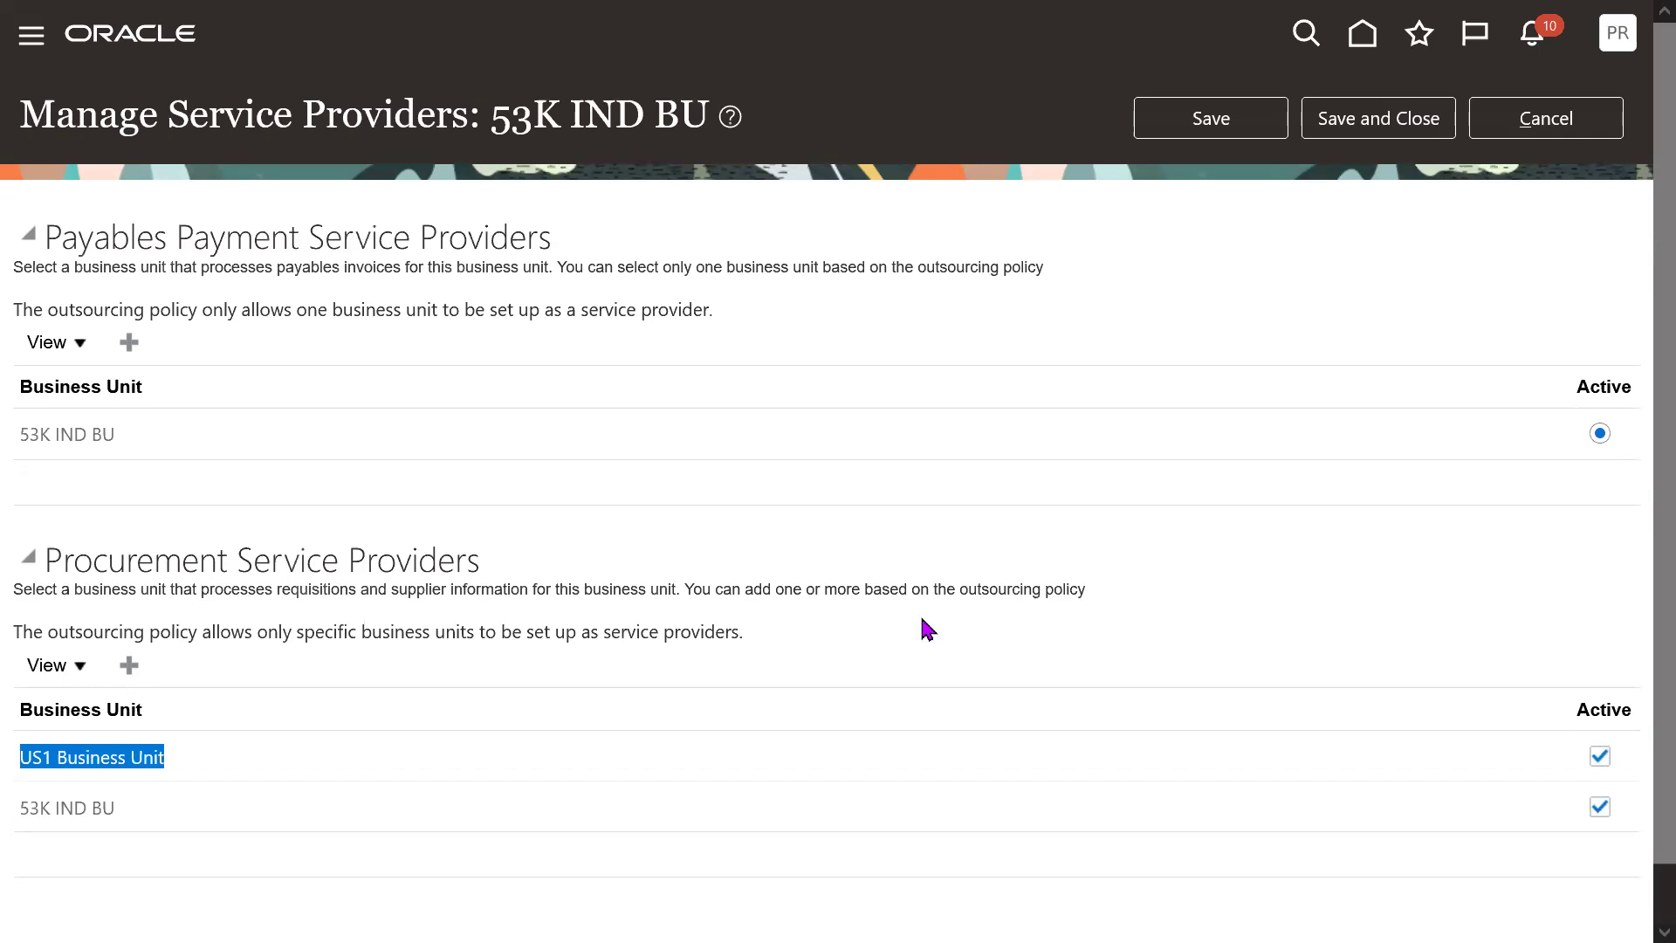
- Leave full-screen view, review both provider lists and cancel the service provider changes to return to the Procurement setup
key(F11)
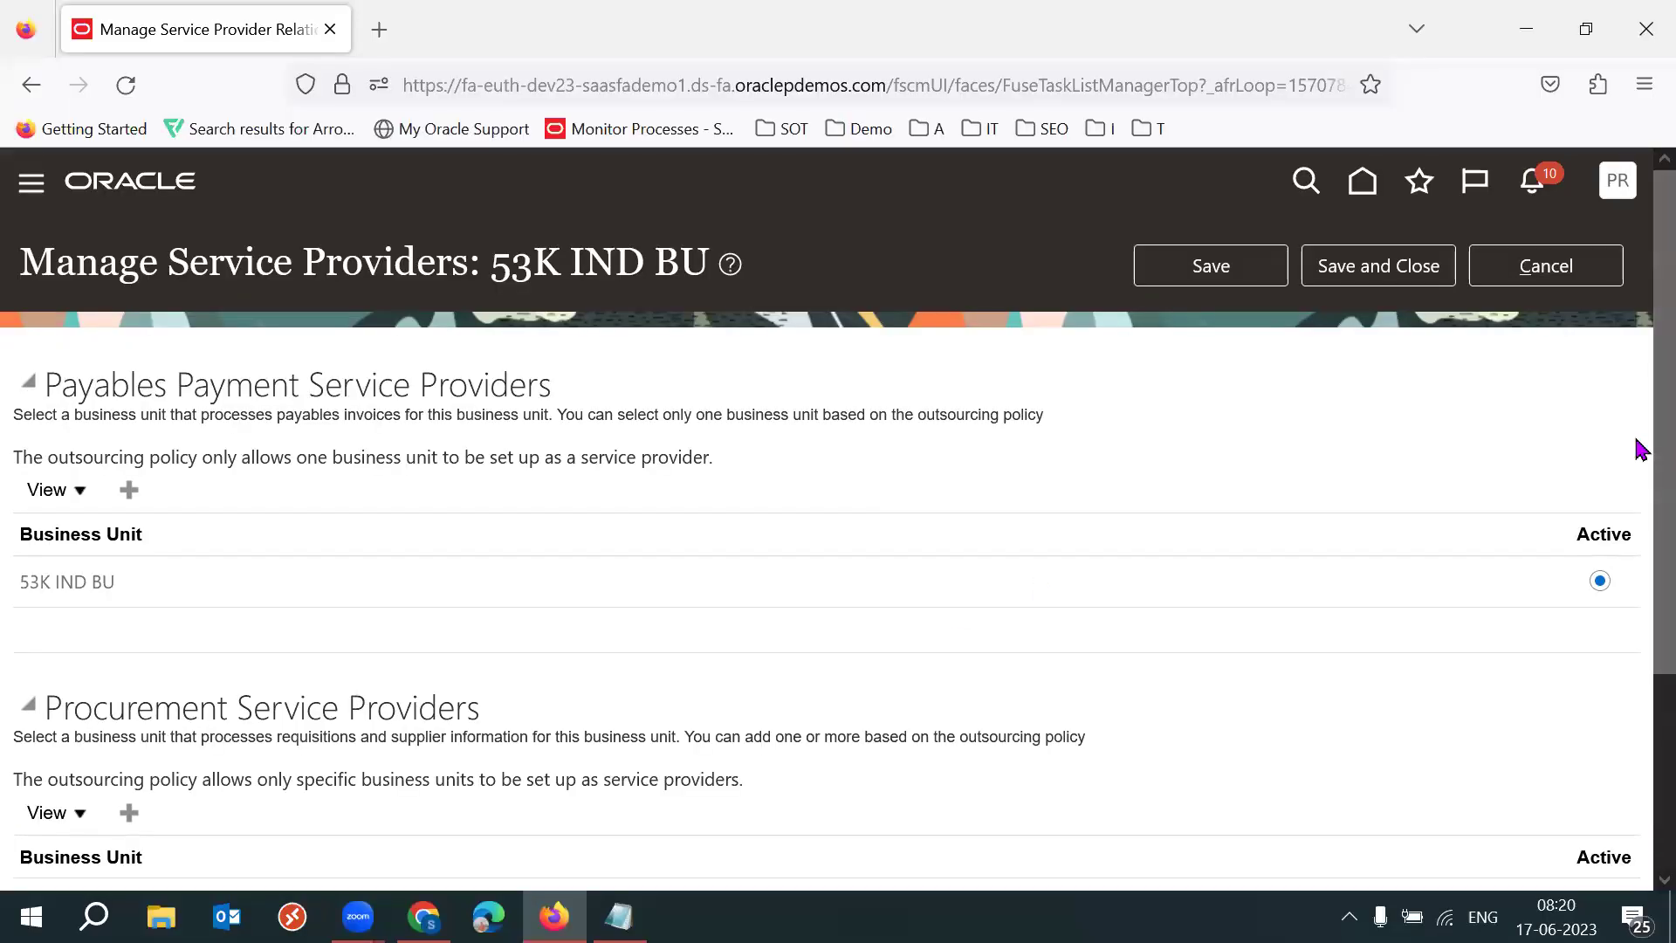
scroll(1639, 471, down, 1)
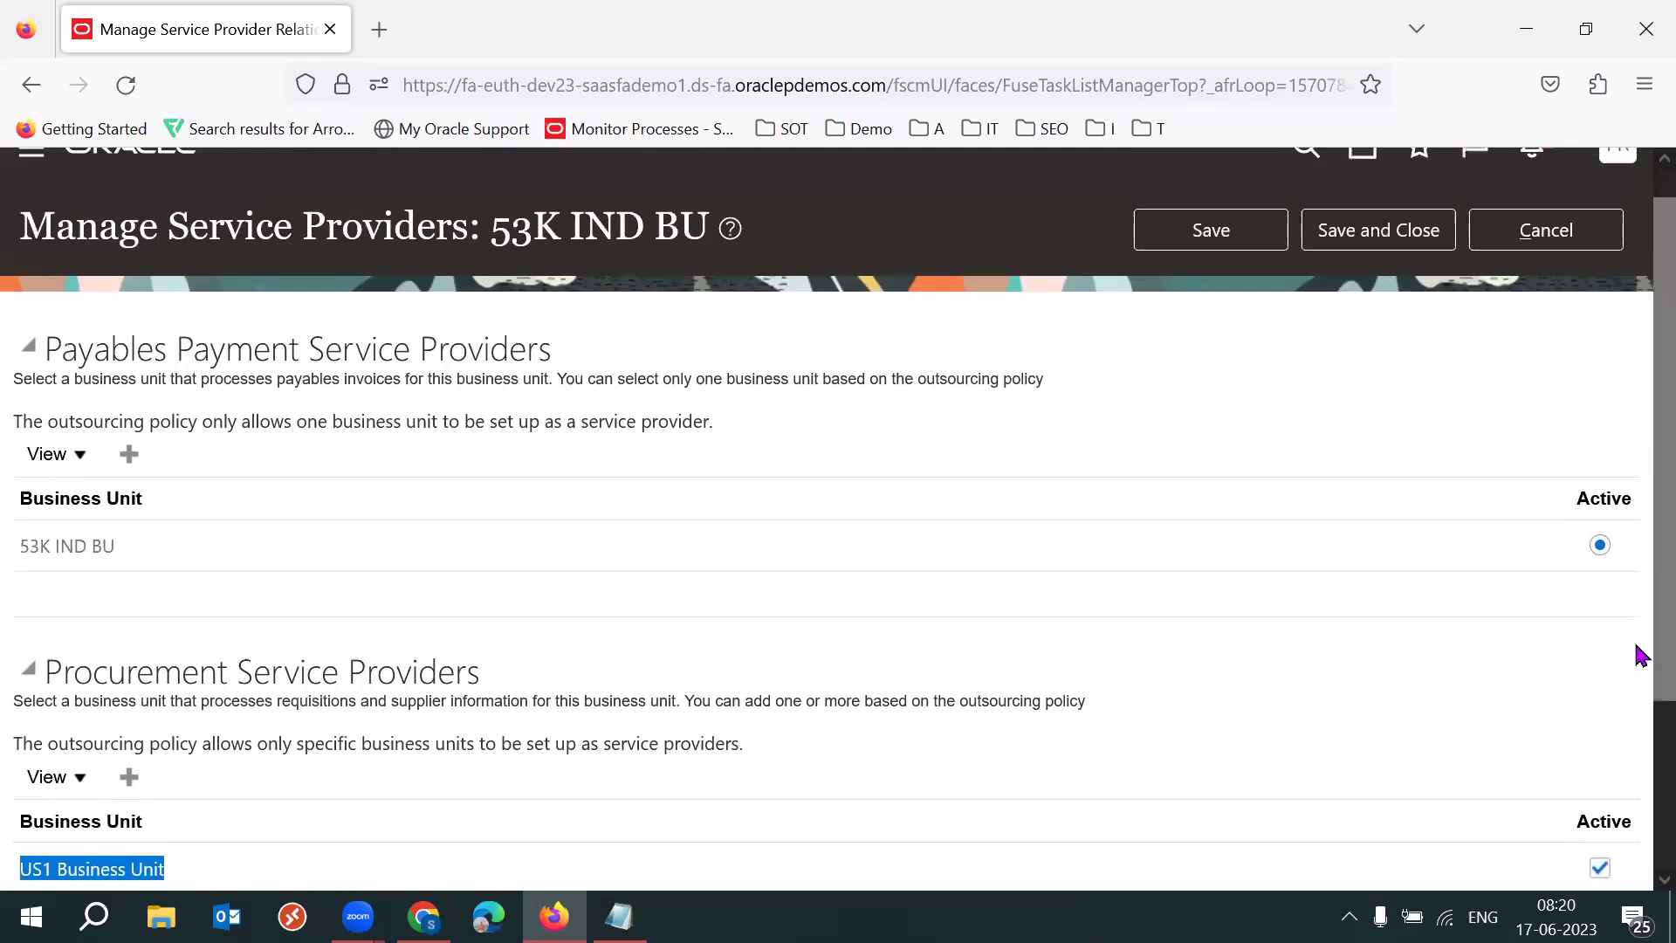
scroll(1638, 648, down, 3)
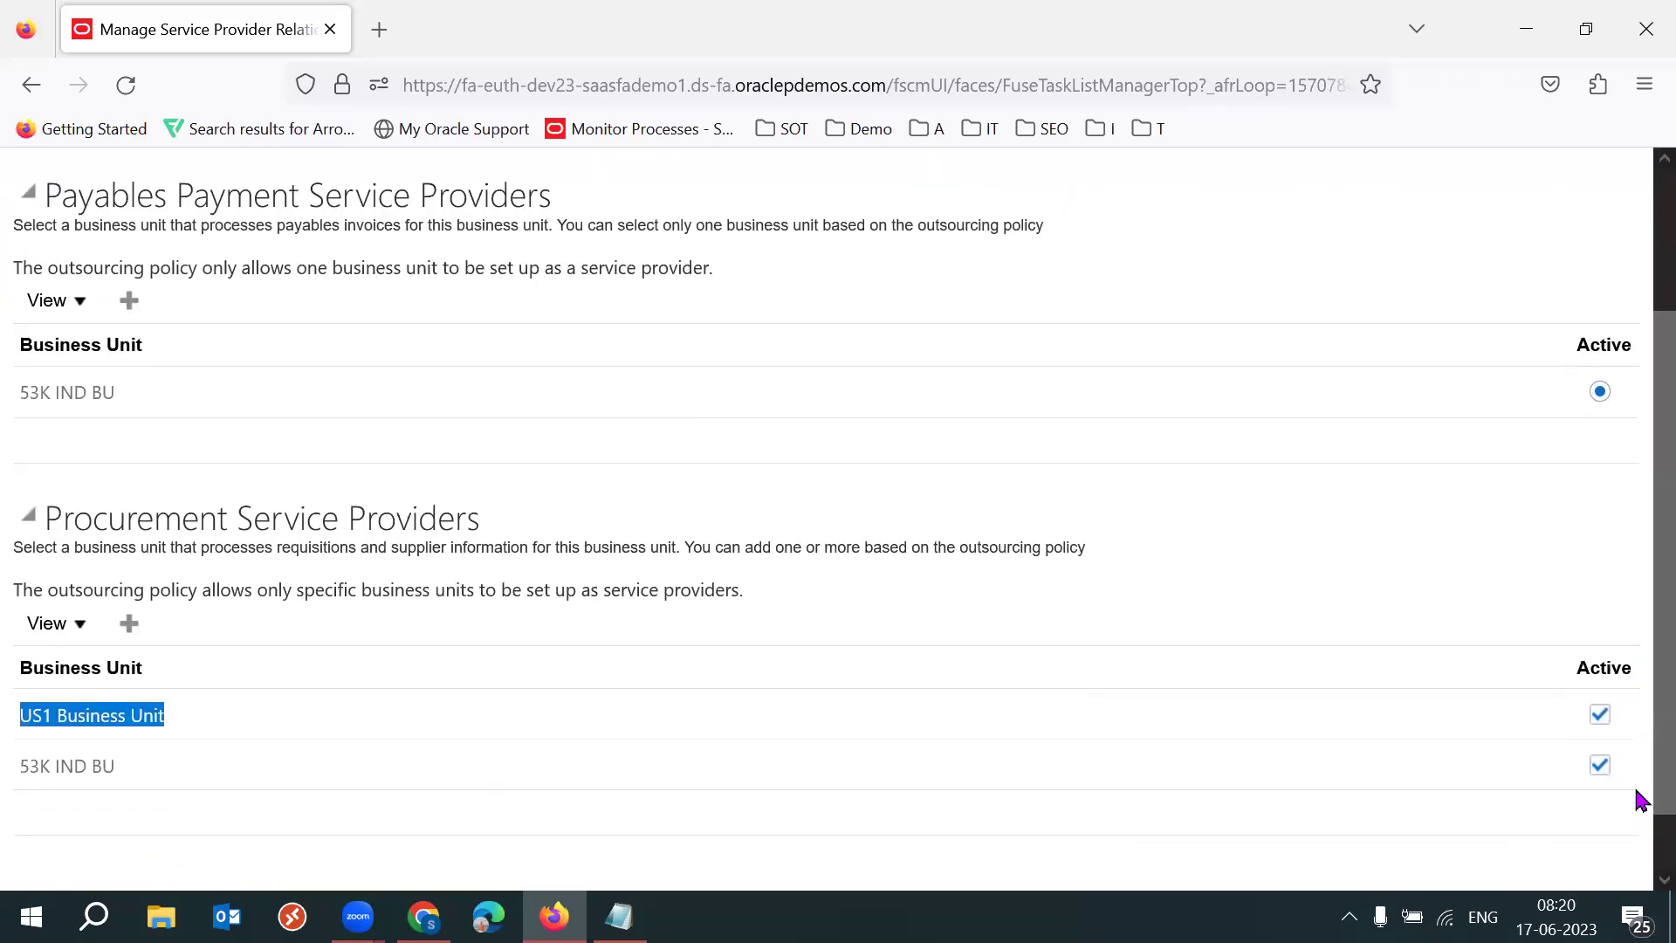
scroll(1637, 774, up, 1)
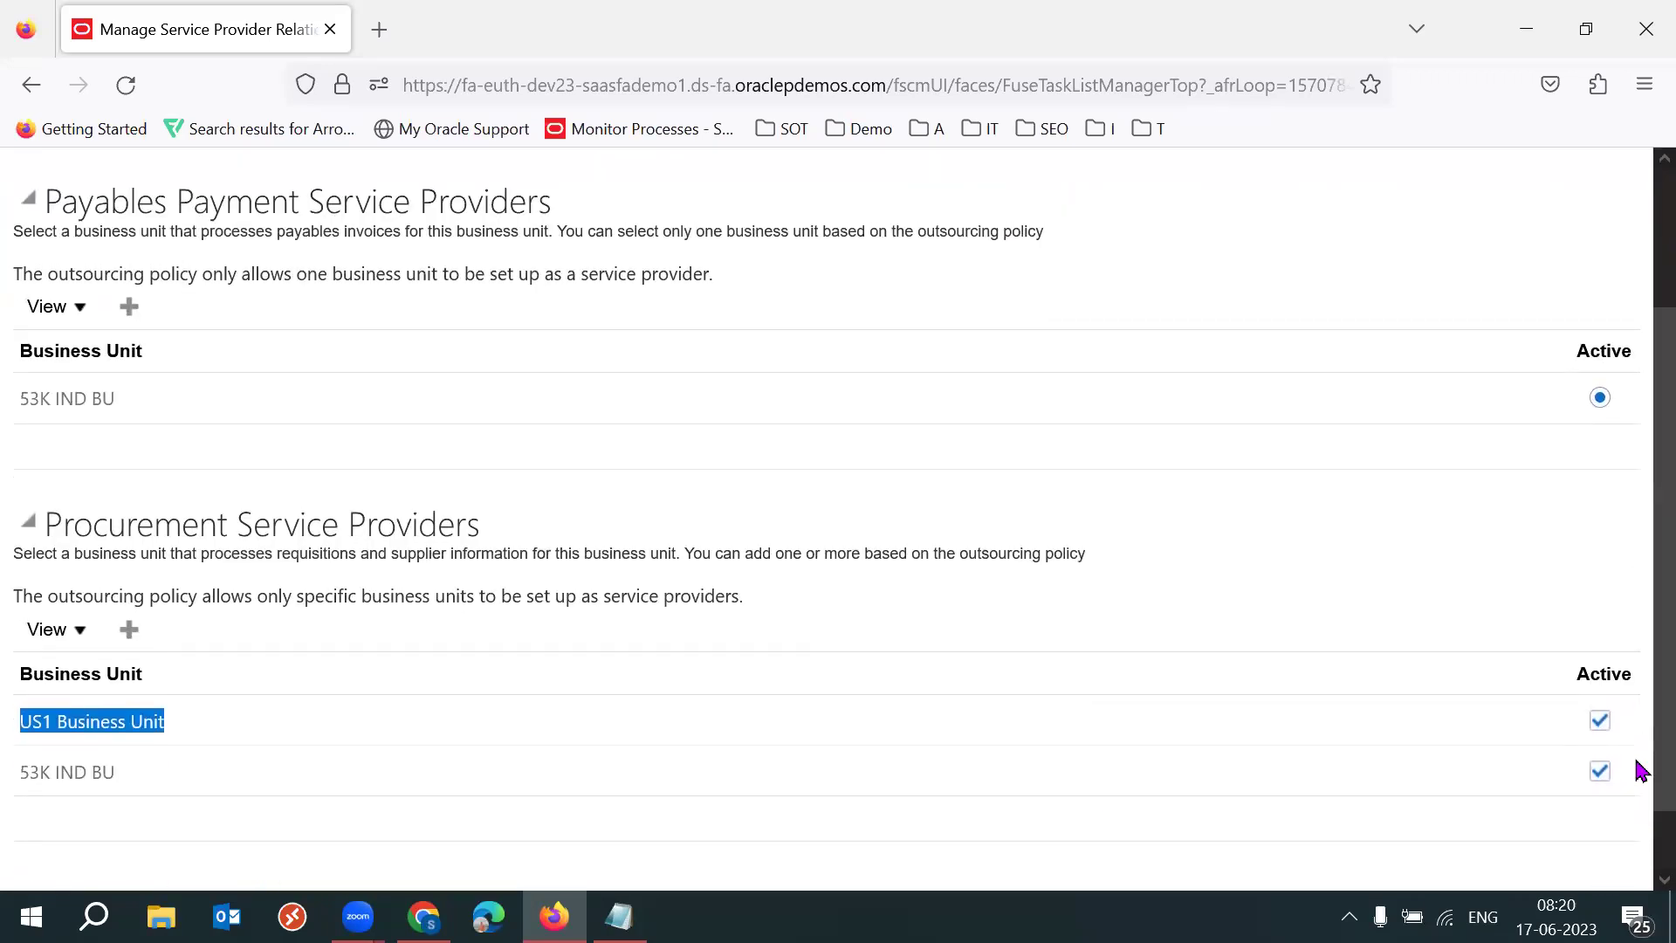
scroll(1636, 472, up, 3)
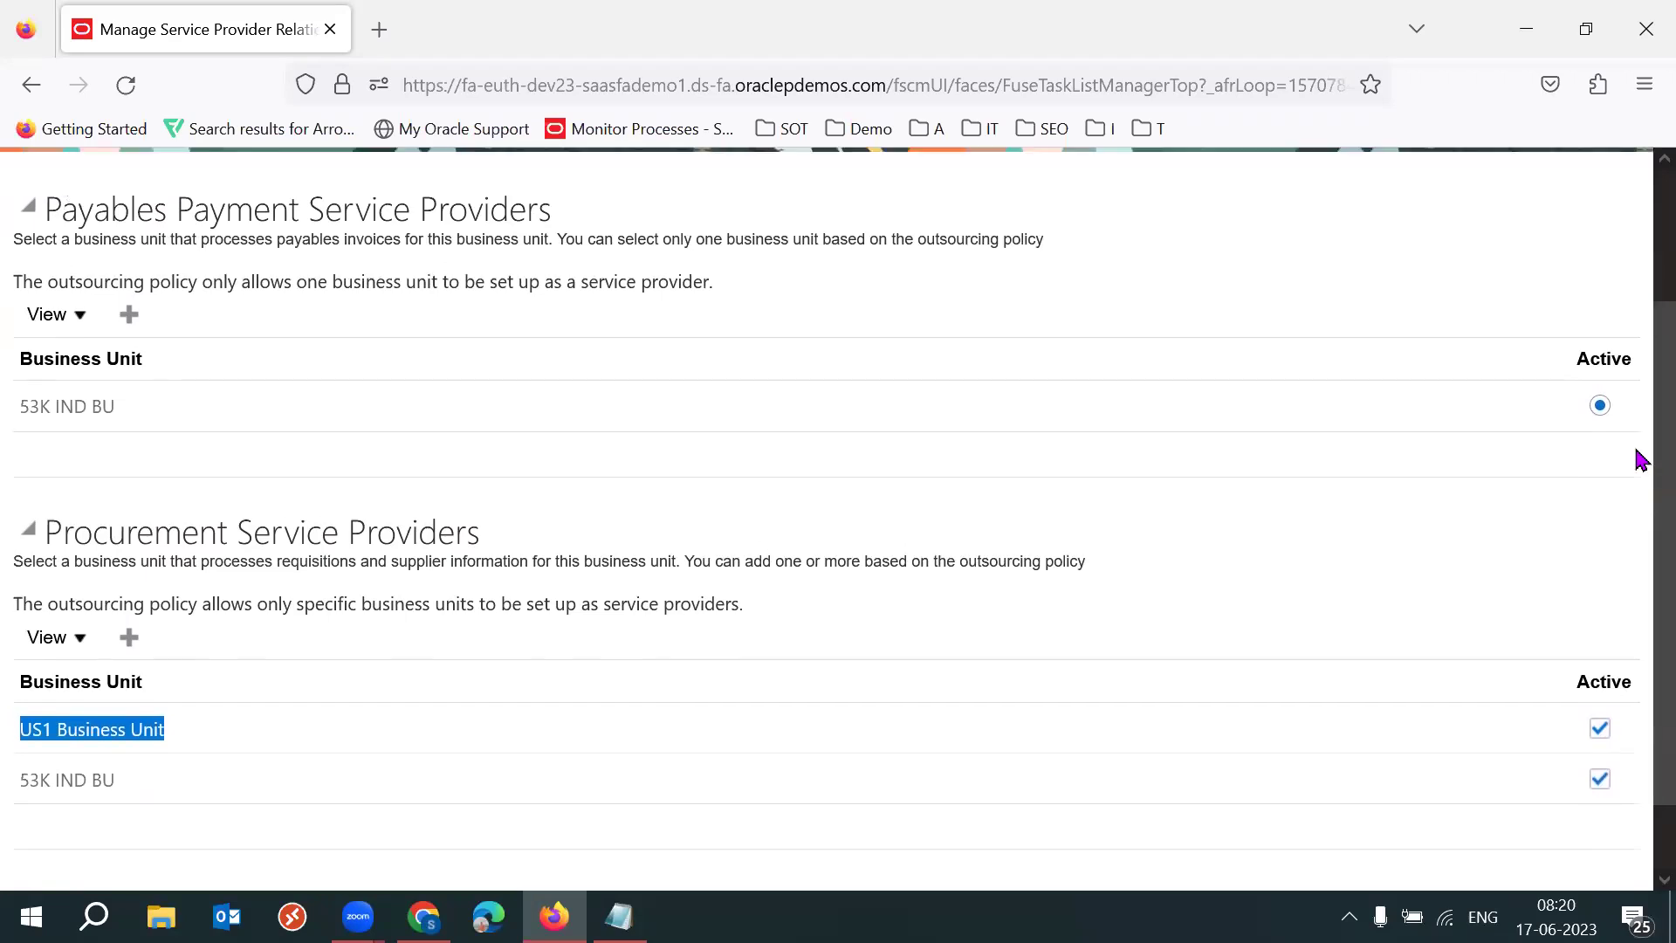
click(1547, 225)
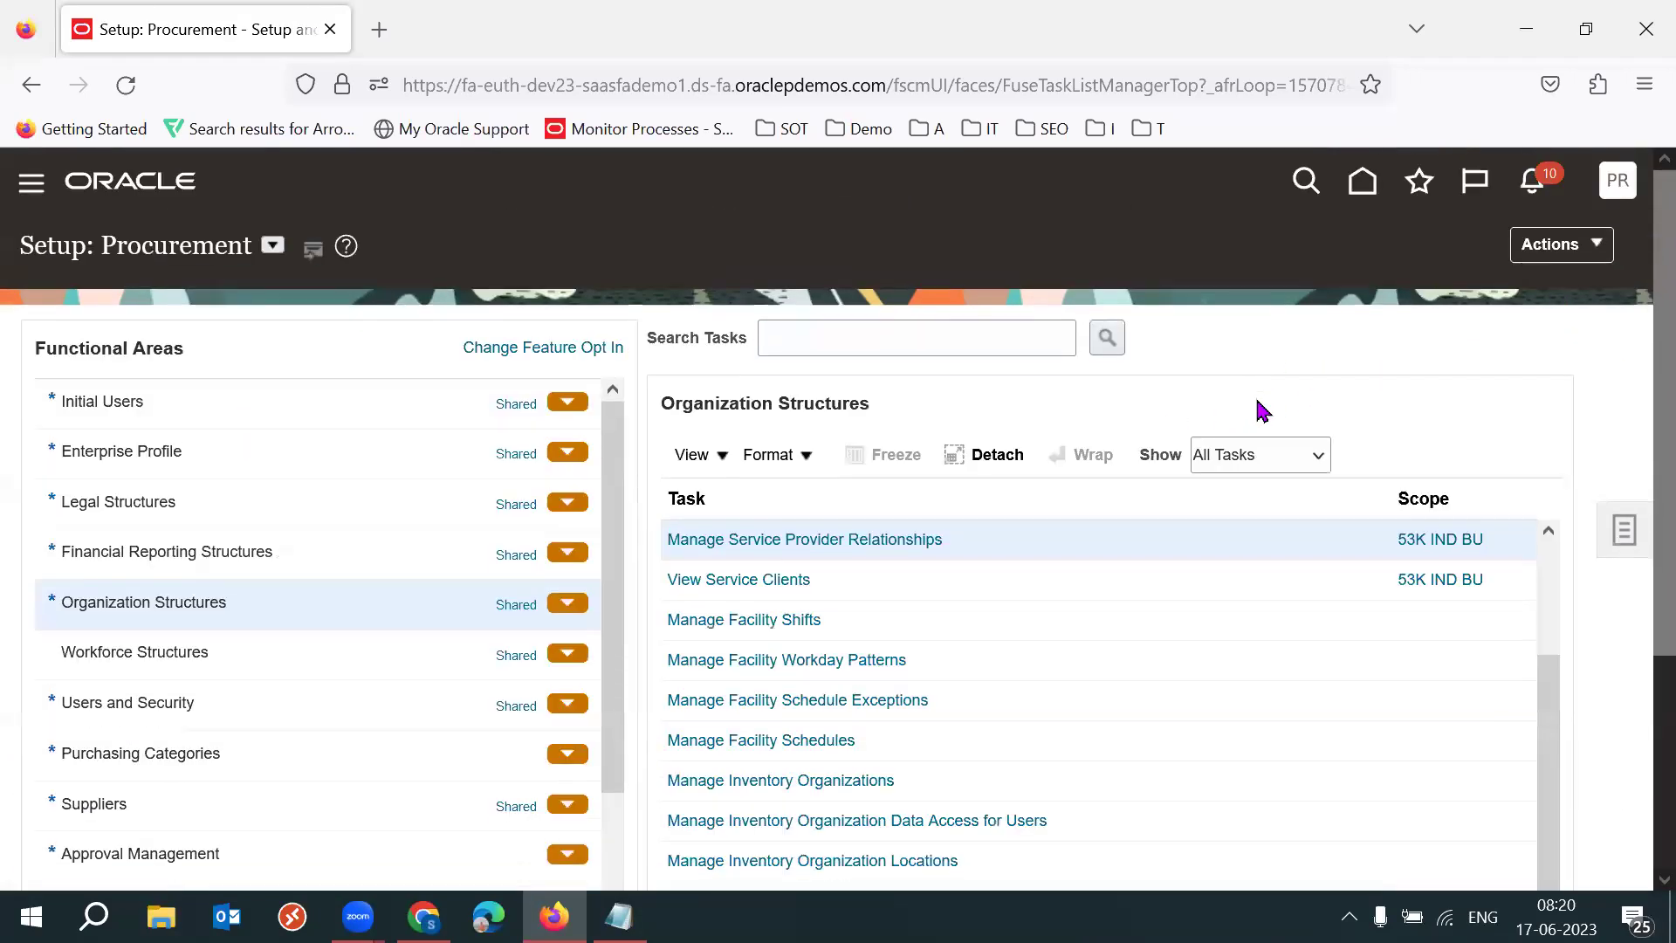
- Switch to the 2023 SCM Setups Sheet and select C68:C71, the numbers of the Business Unit through Manage Service Provider Relationship tasks
click(424, 917)
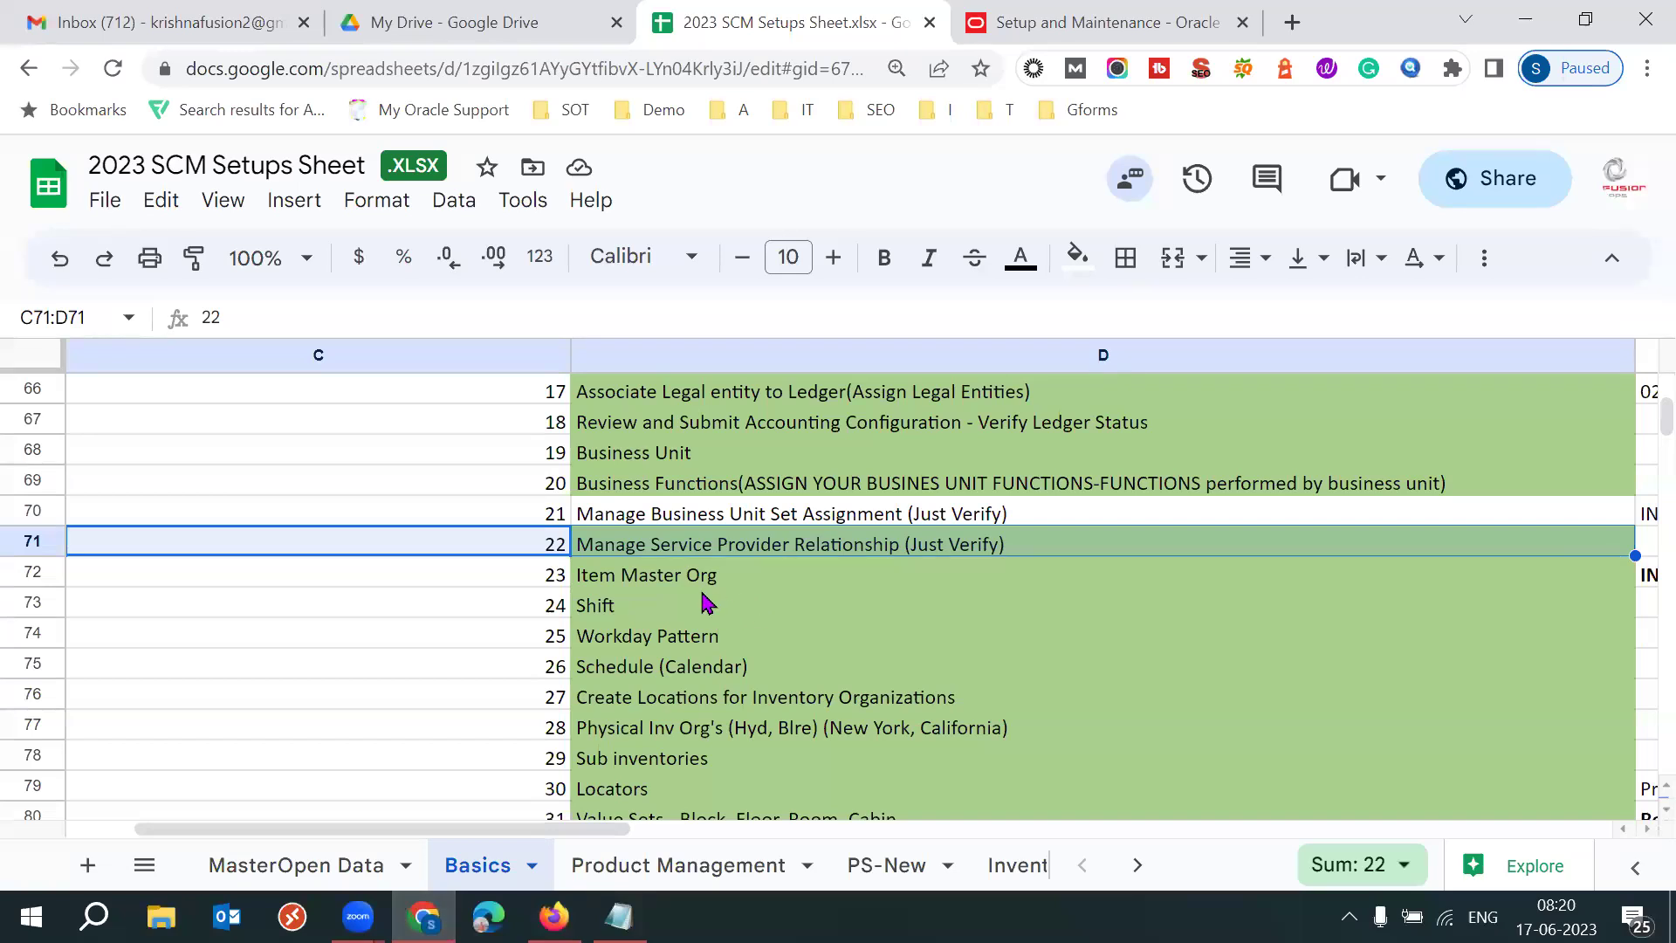
click(550, 548)
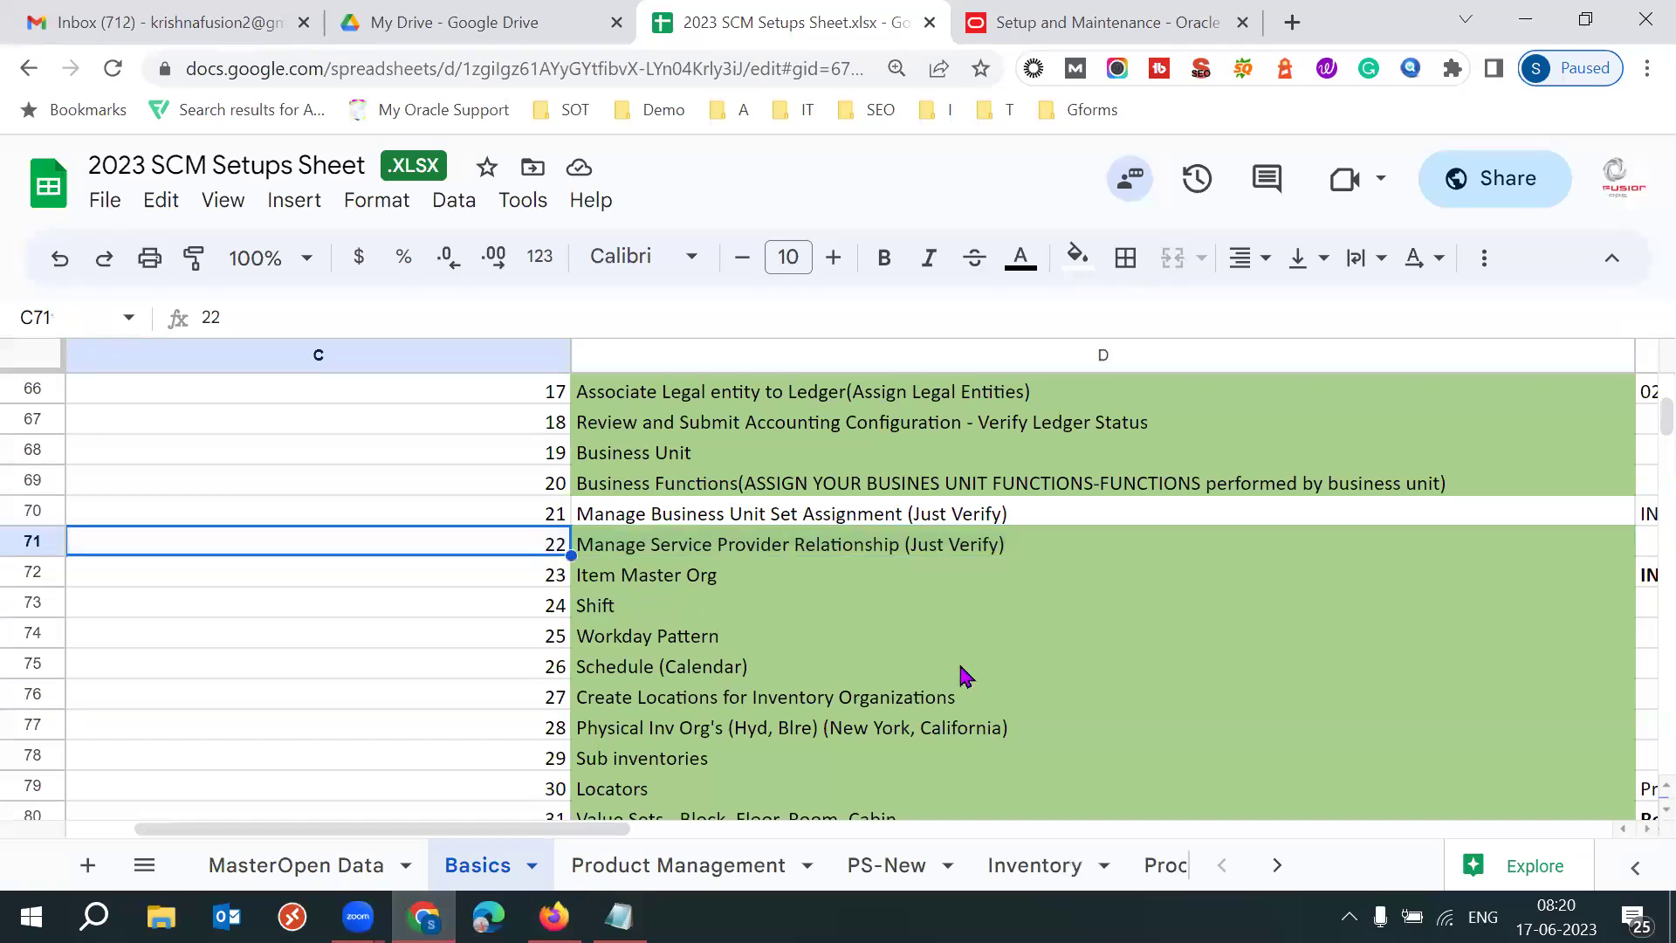
key(shift+Up)
key(shift+Up)
key(shift+Up)
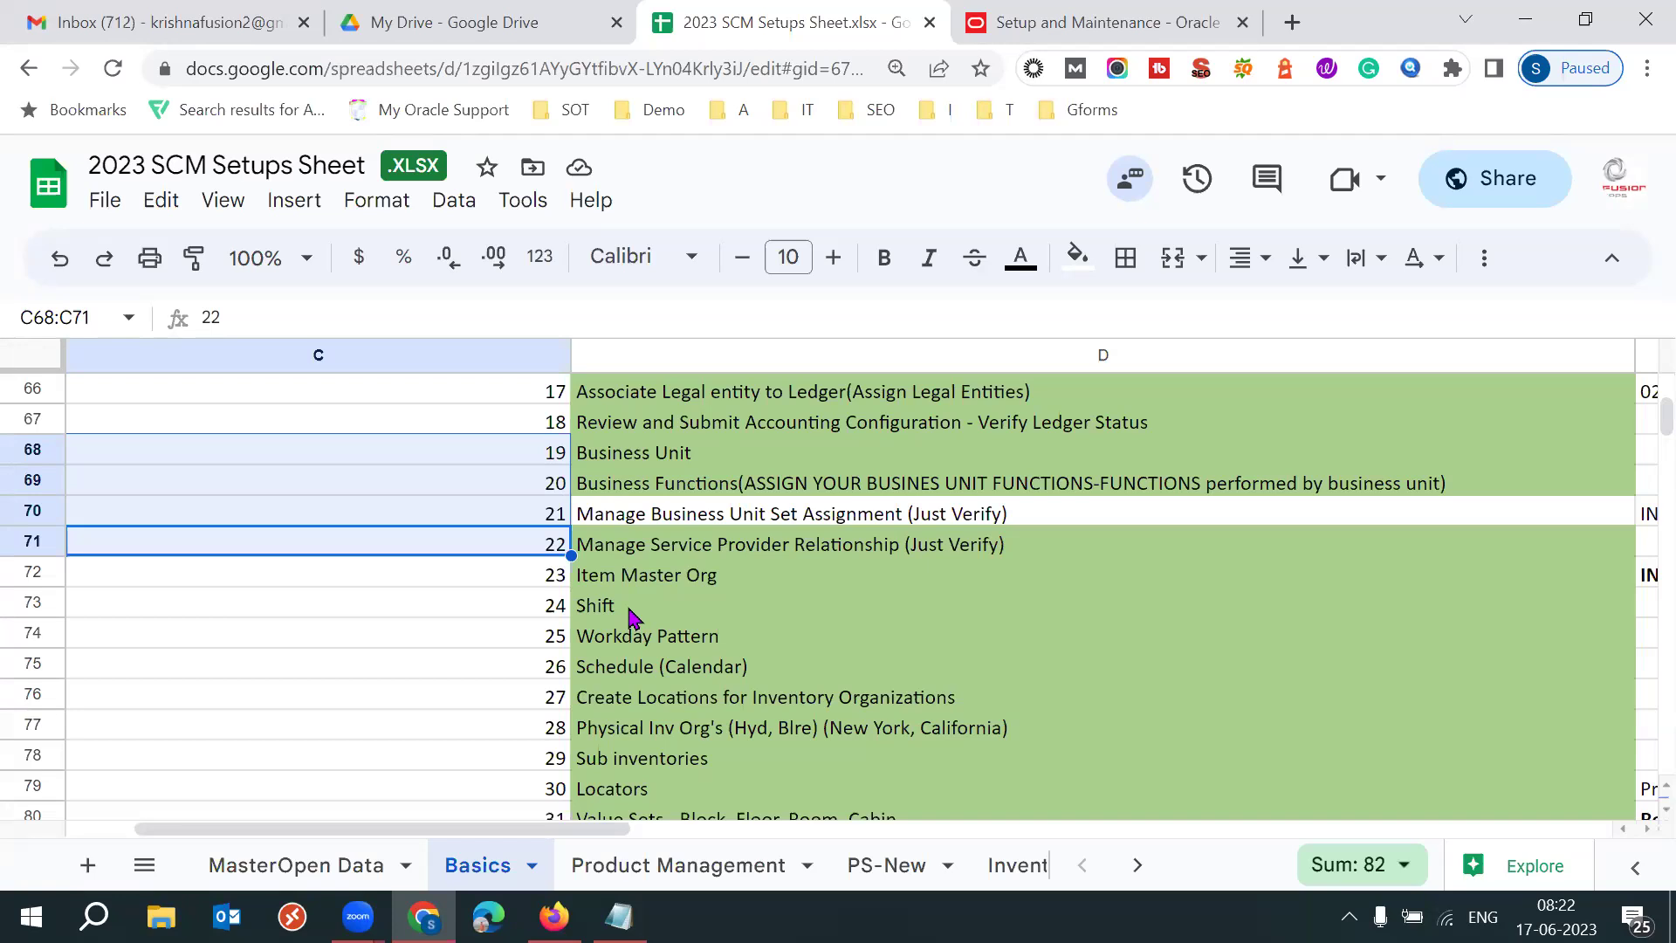
- Switch to Gmail, open the "Practice Document || 53 Batch || SCM" email and preview its attachment SCM_Practice_Document.docx
click(188, 15)
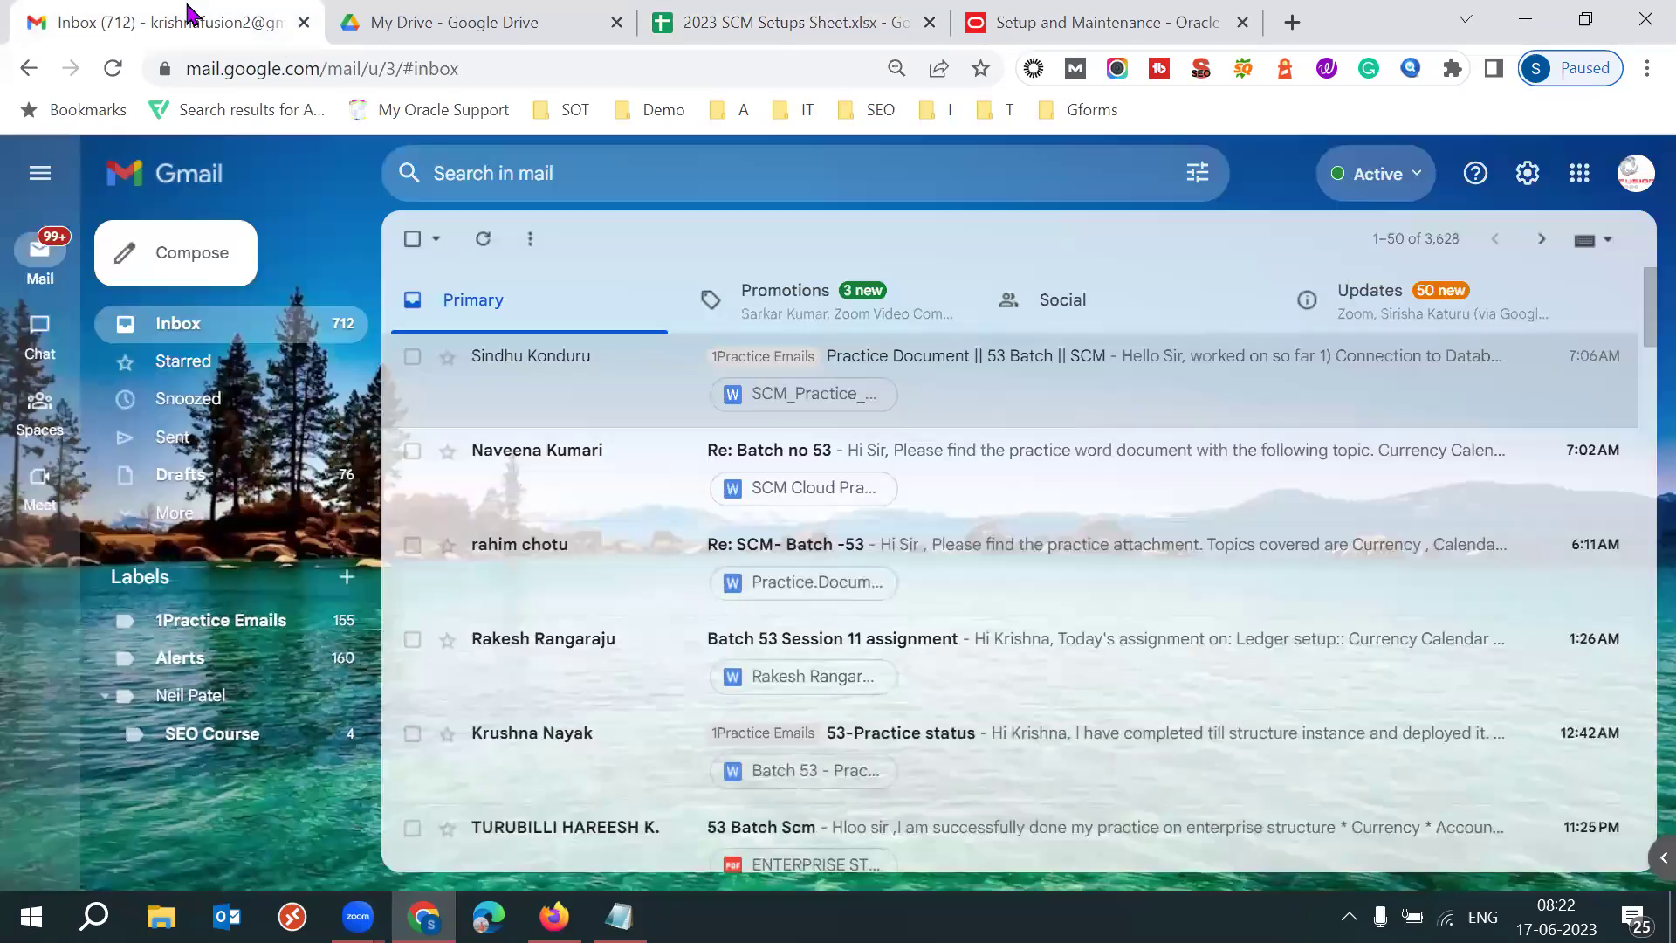
click(1141, 396)
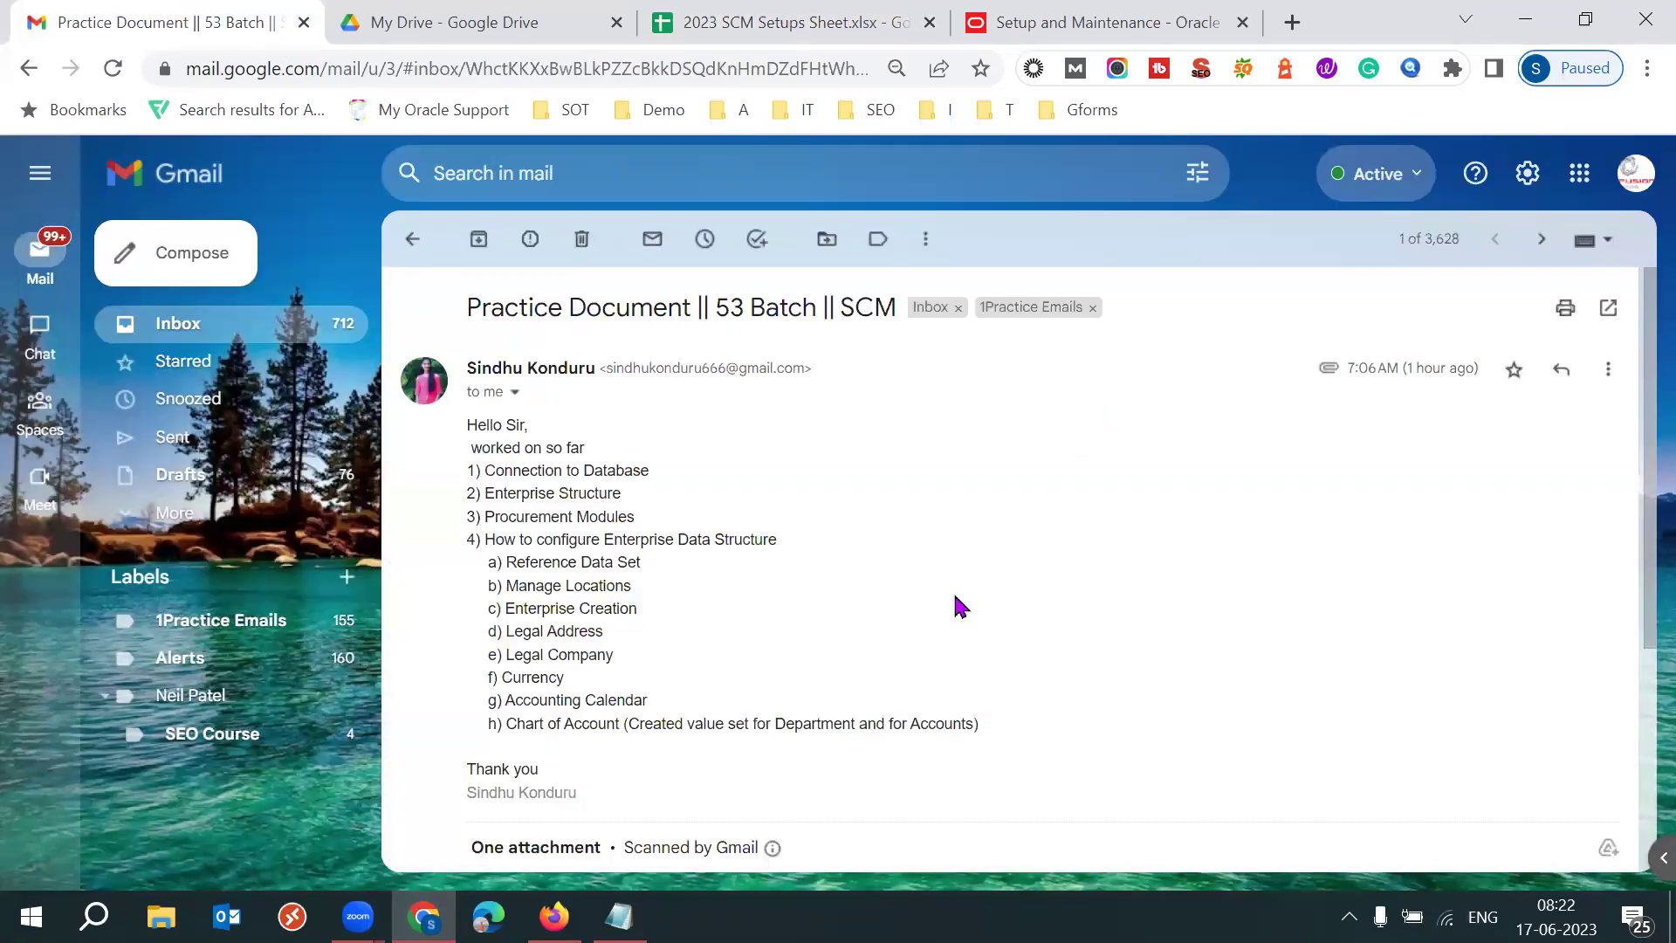
scroll(961, 606, down, 2)
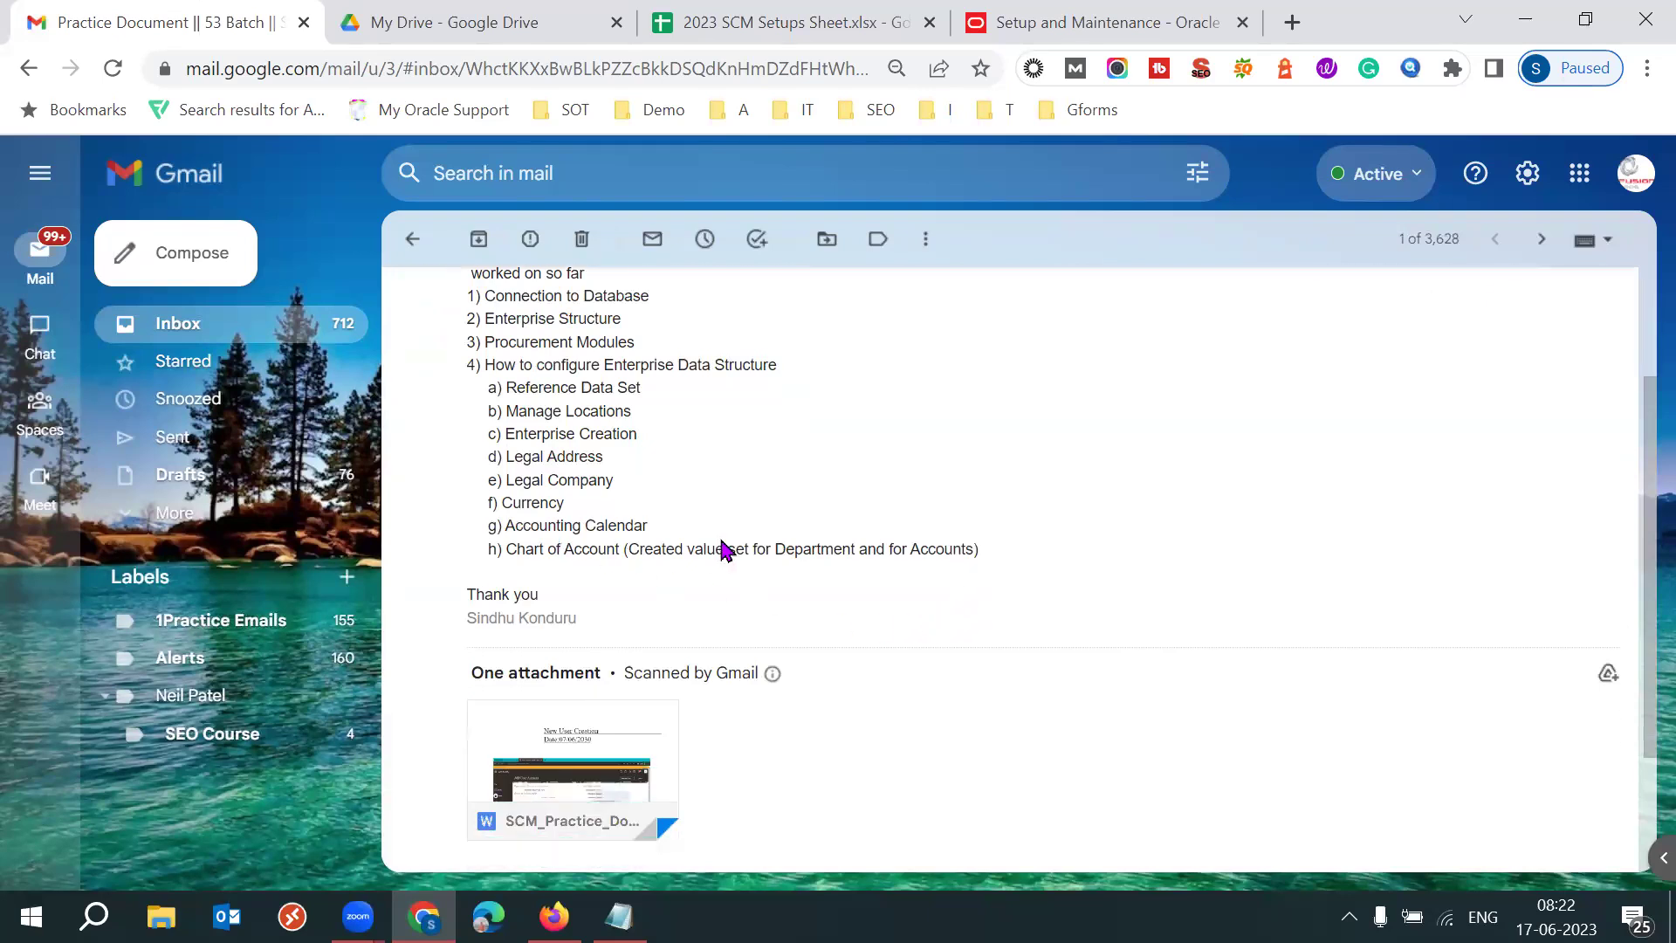
click(611, 773)
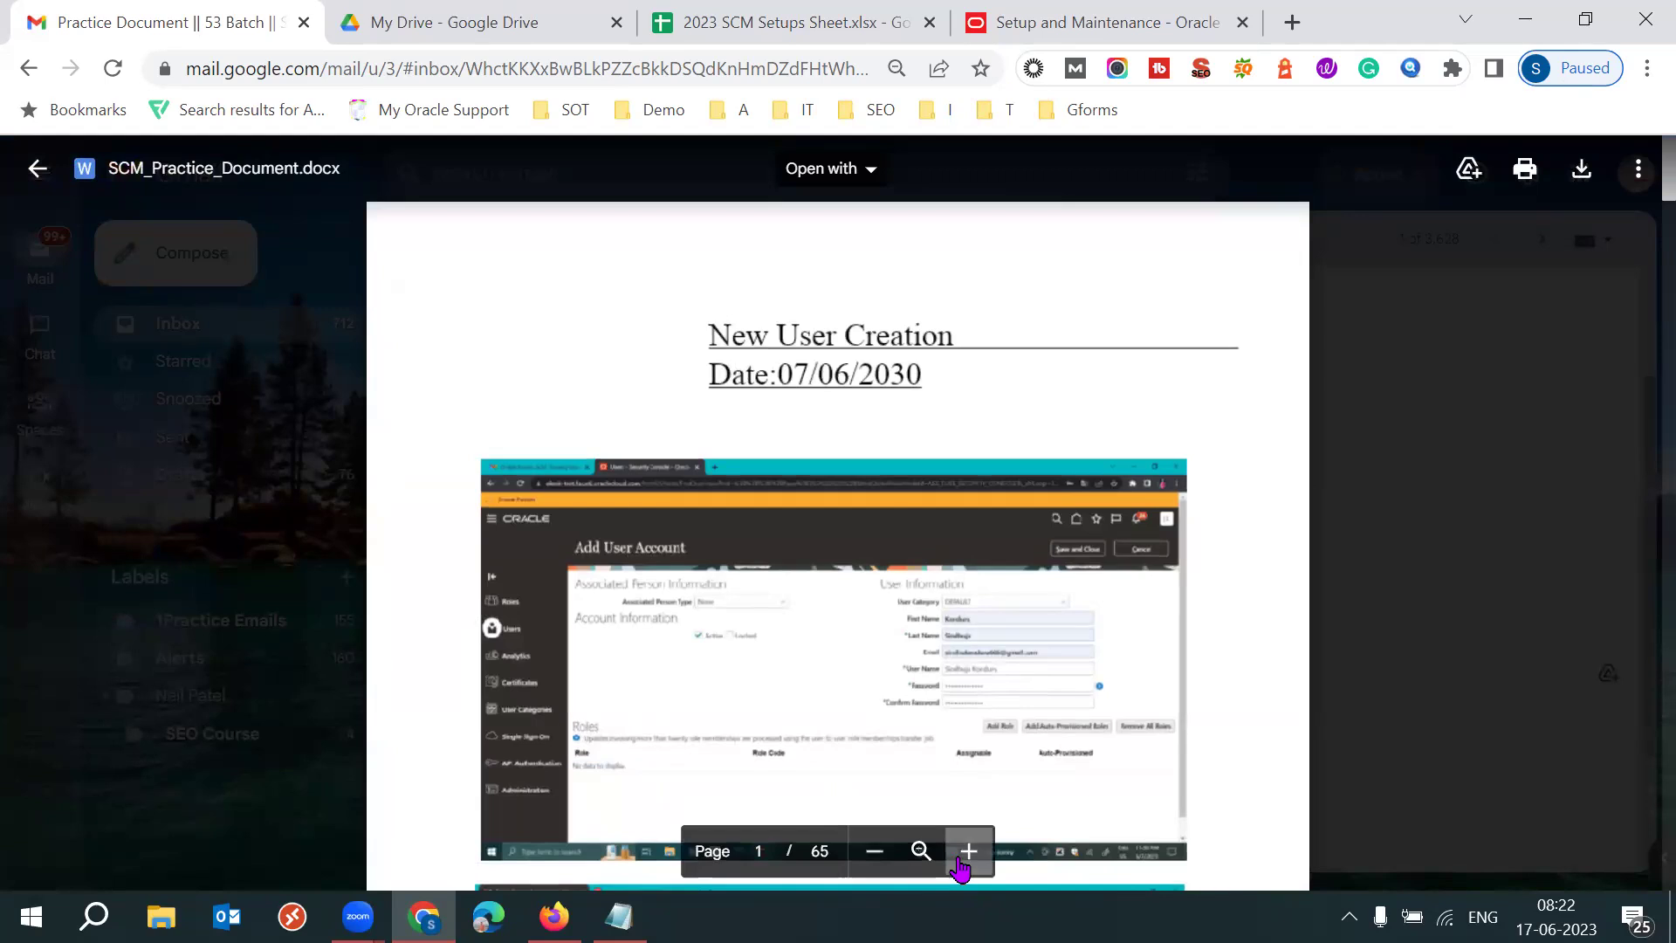
- Enlarge the SCM_Practice_Document.docx preview and examine the New User Creation and Add Role to the user pages
click(968, 851)
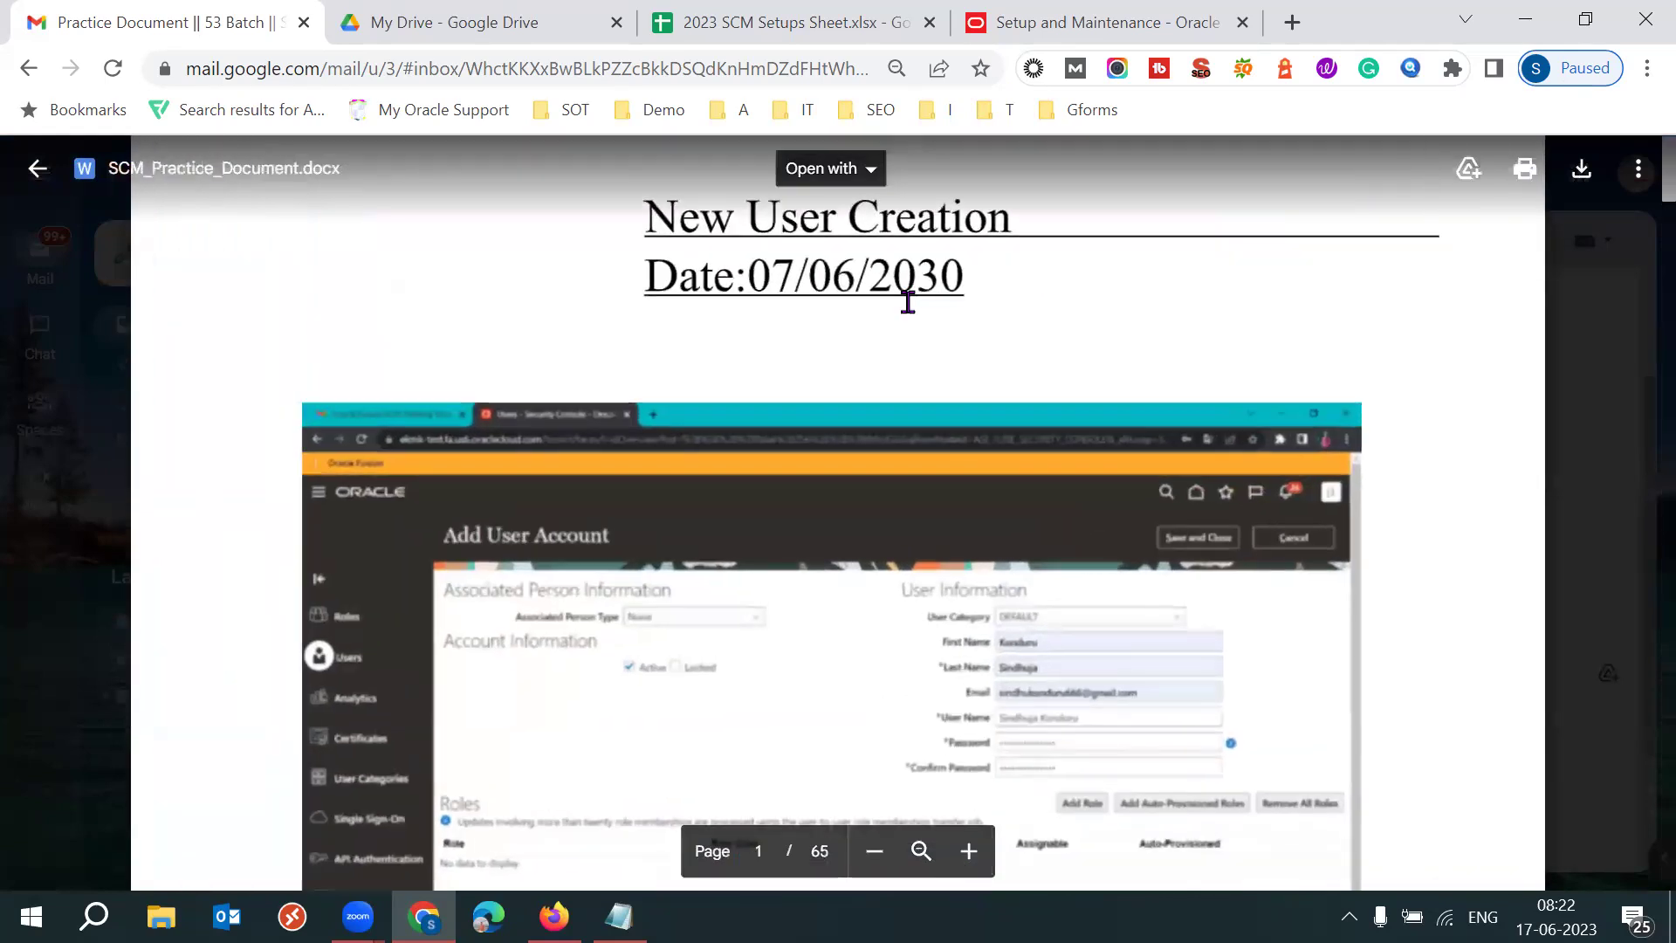
scroll(908, 302, down, 15)
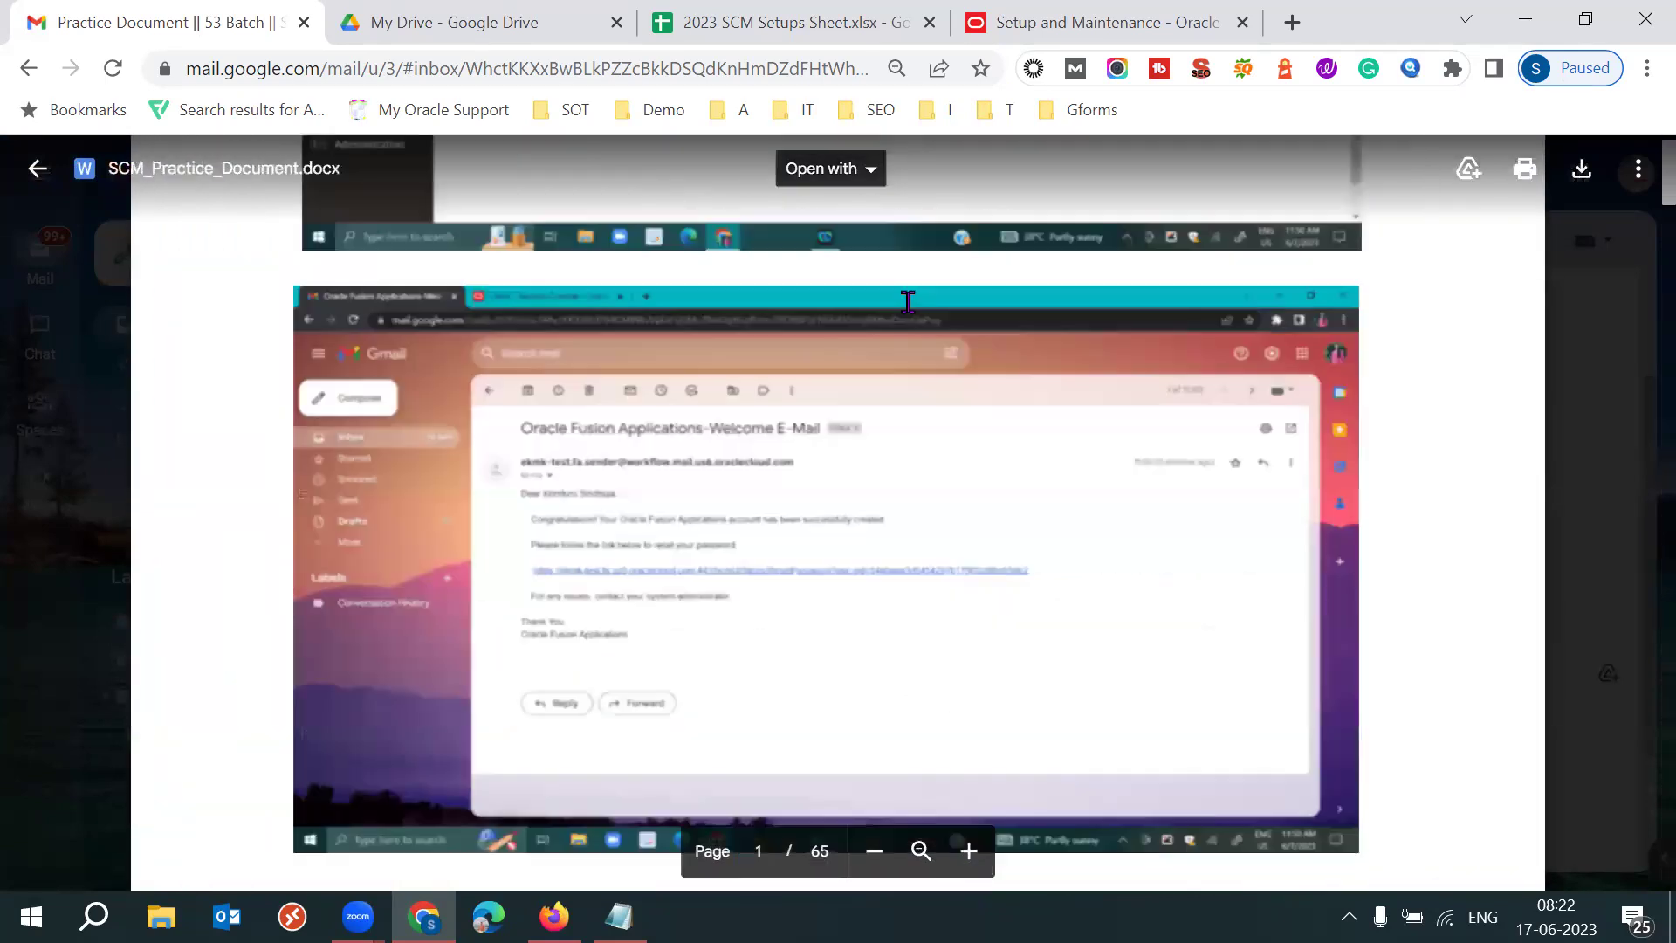
scroll(909, 302, up, 5)
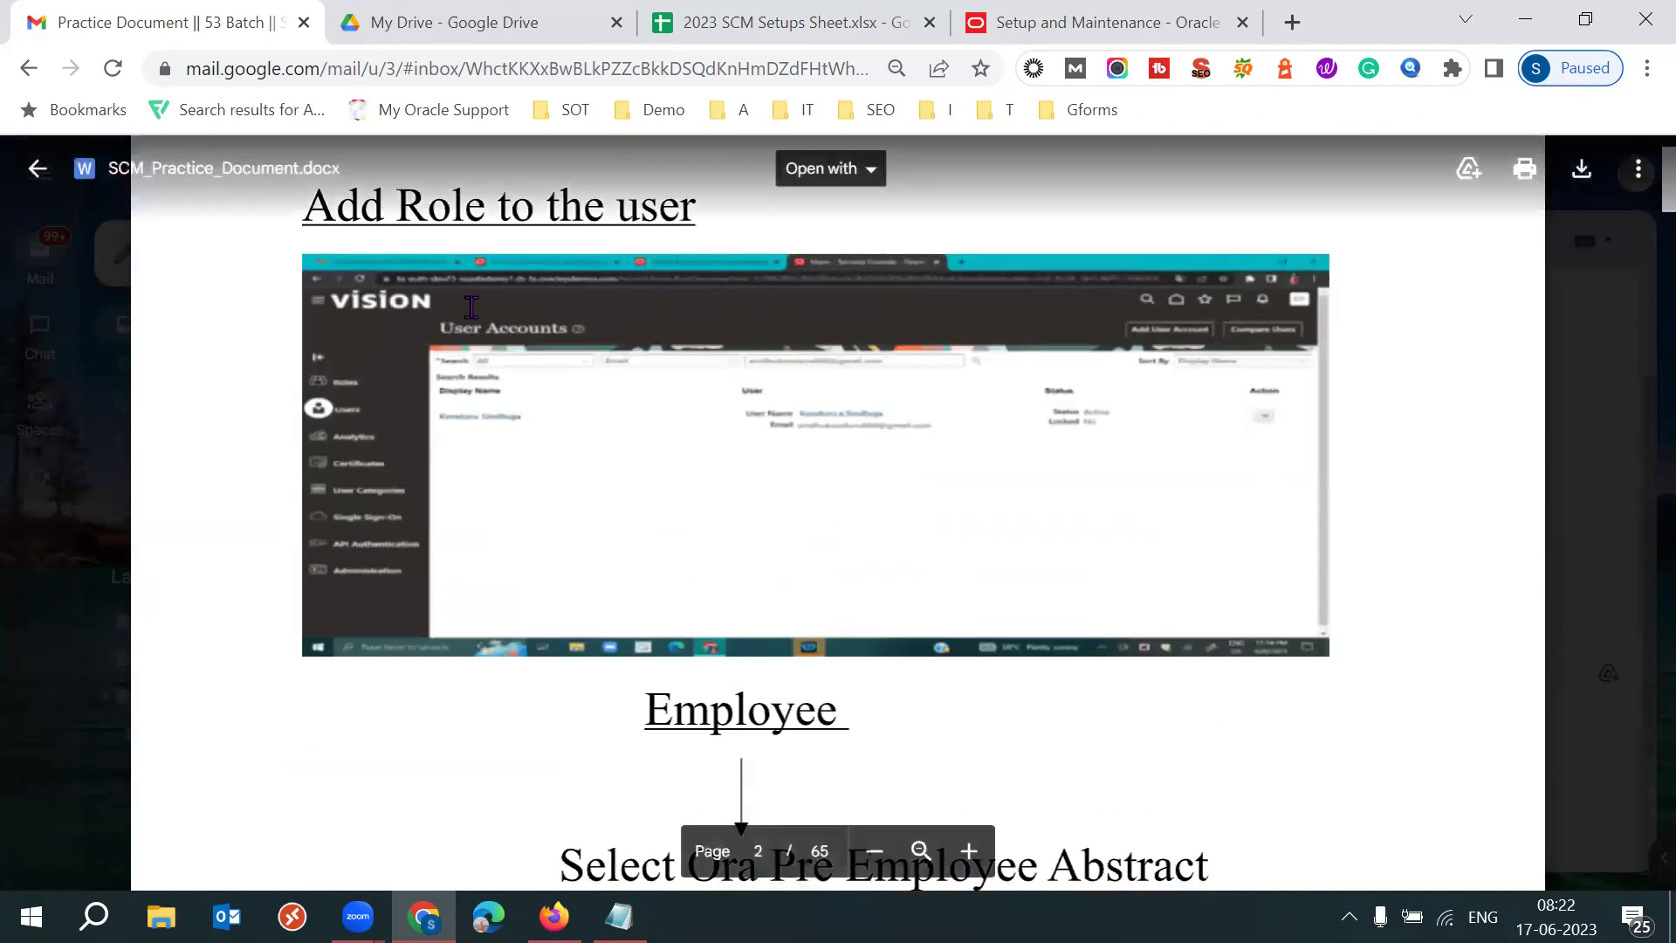
drag(440, 302, 956, 864)
click(960, 860)
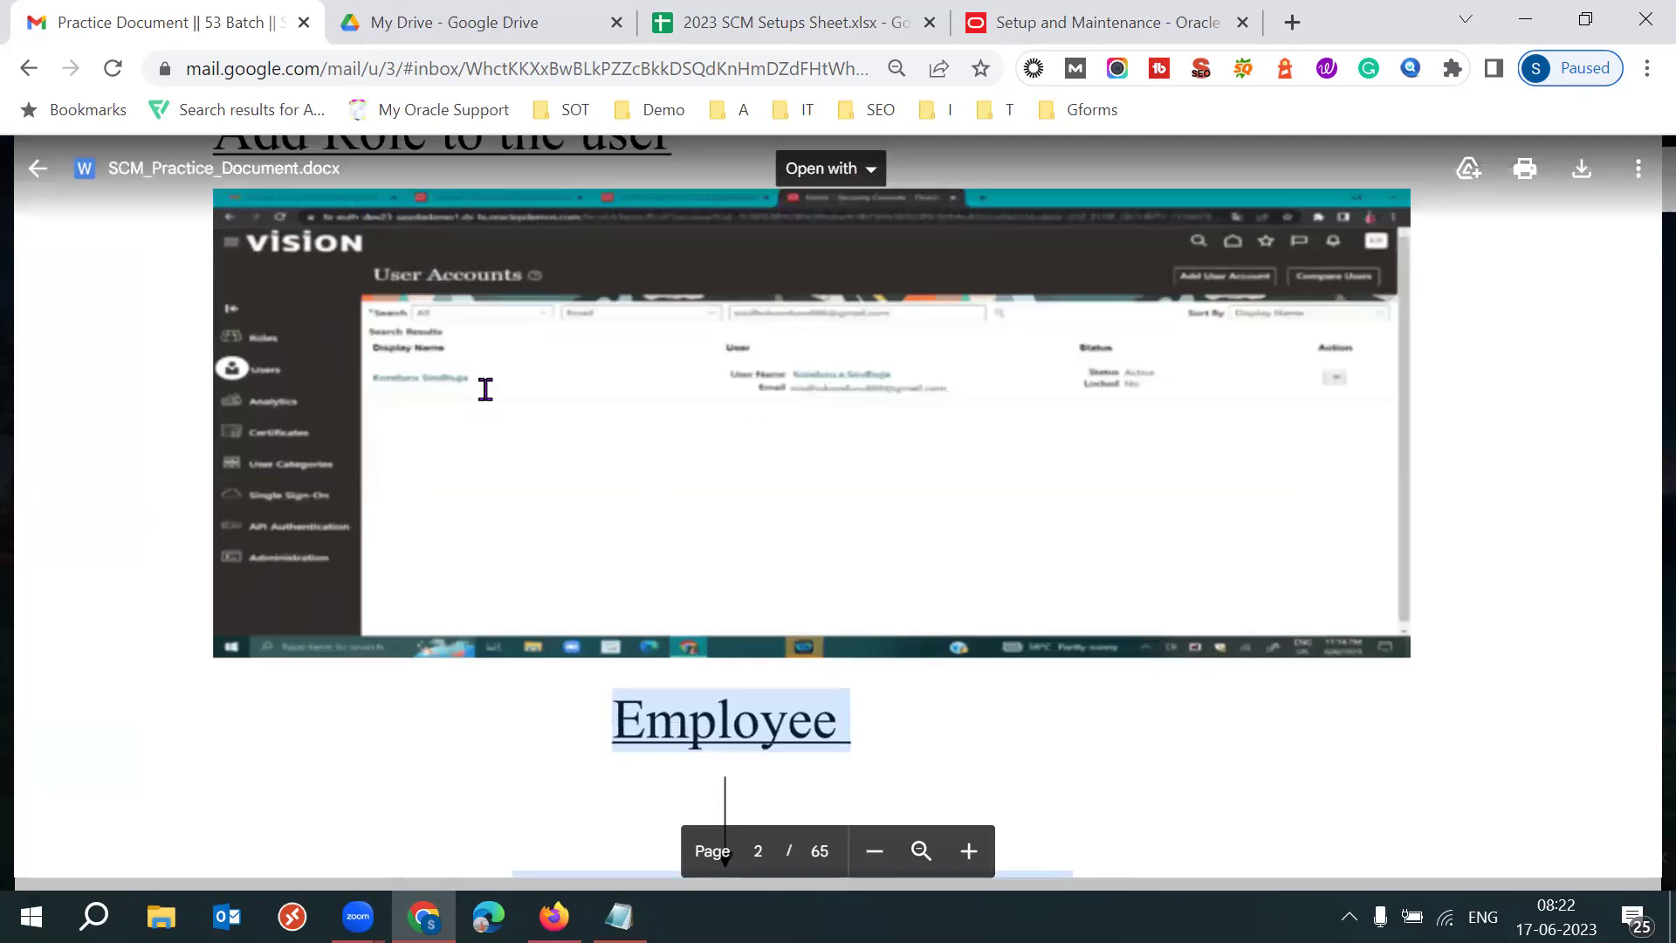
- Examine SCM_Practice_Document.docx from the User Page section through the custom ESS administrator role's Function Security Policies on page 10
scroll(485, 389, down, 15)
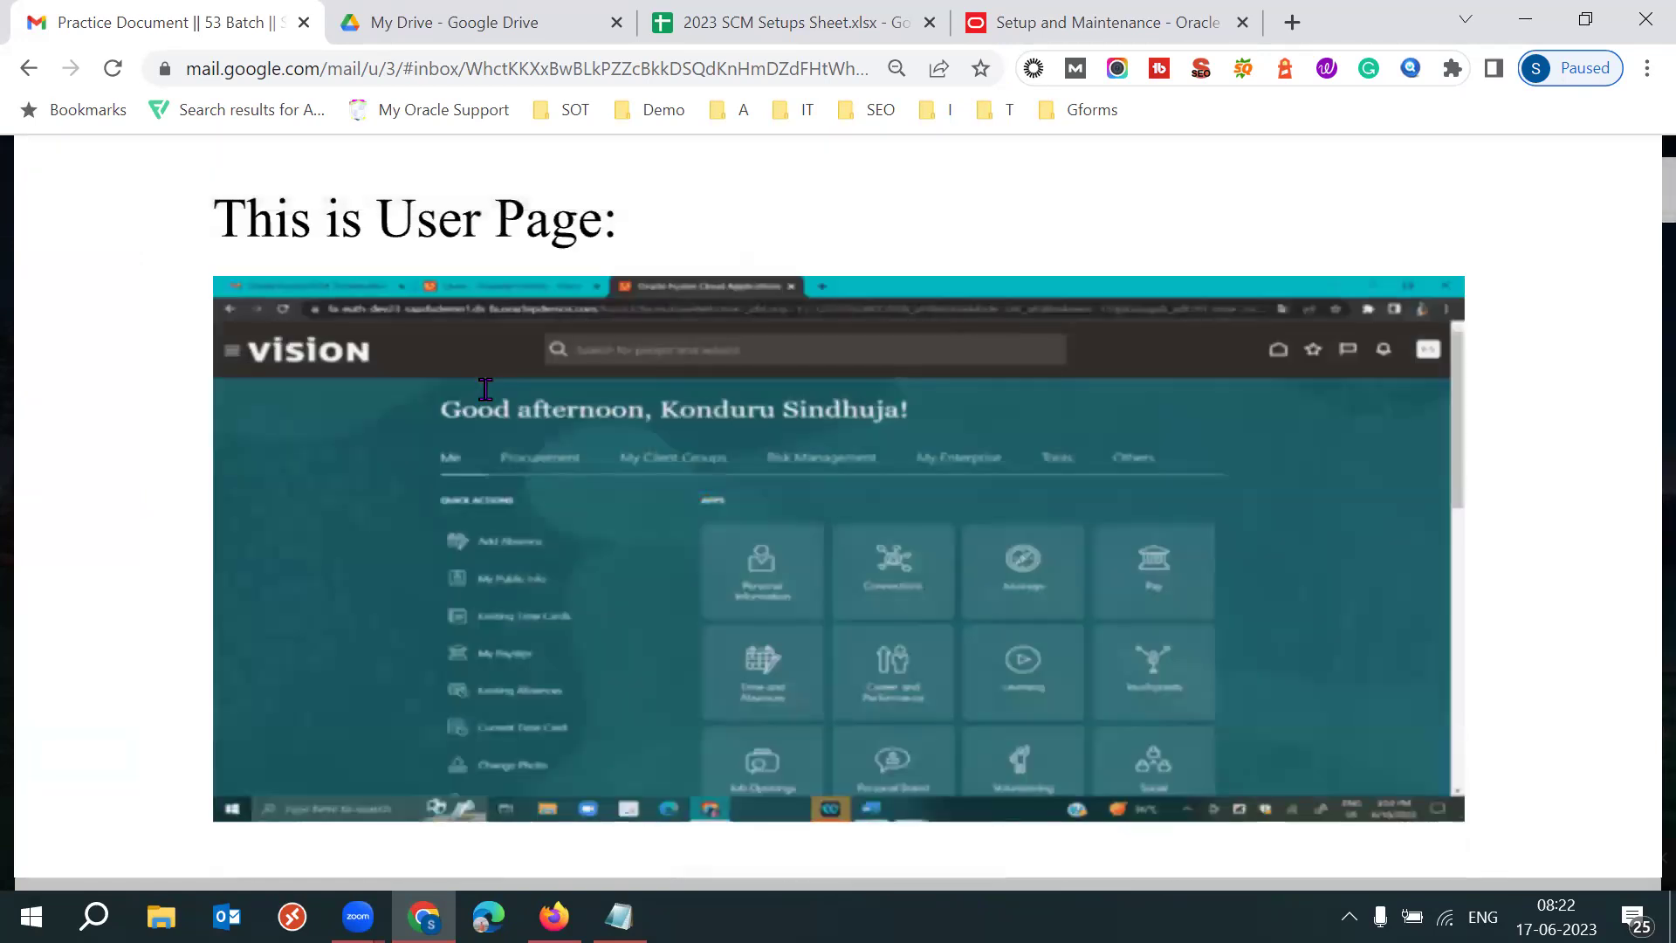
scroll(486, 389, down, 20)
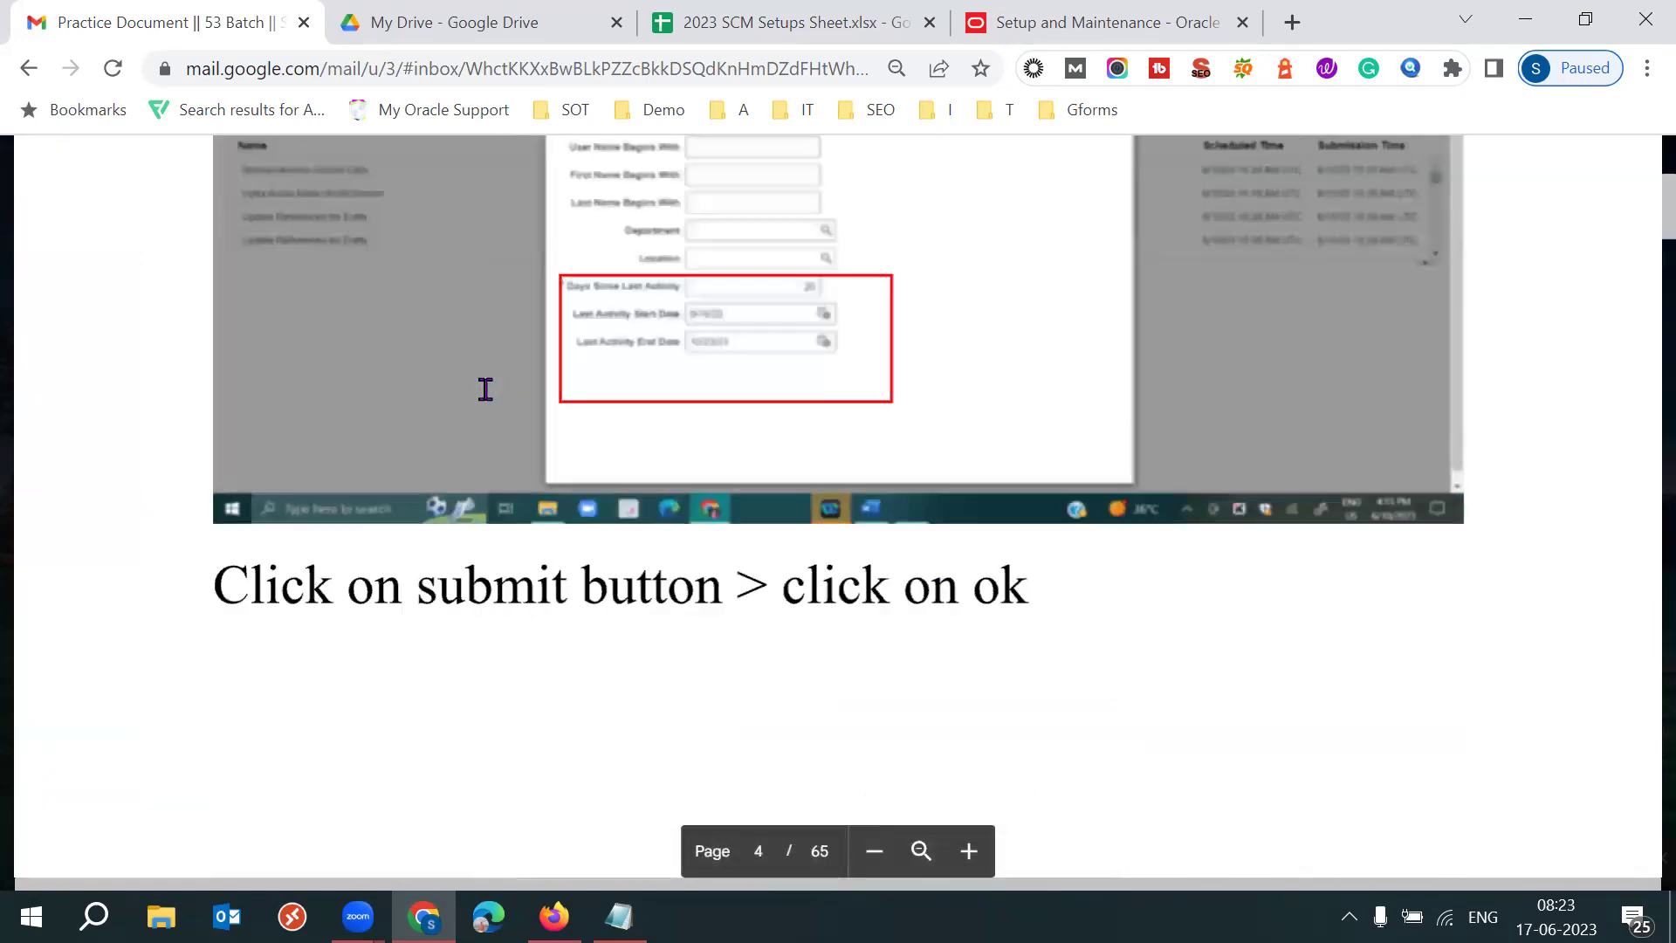
scroll(485, 390, down, 20)
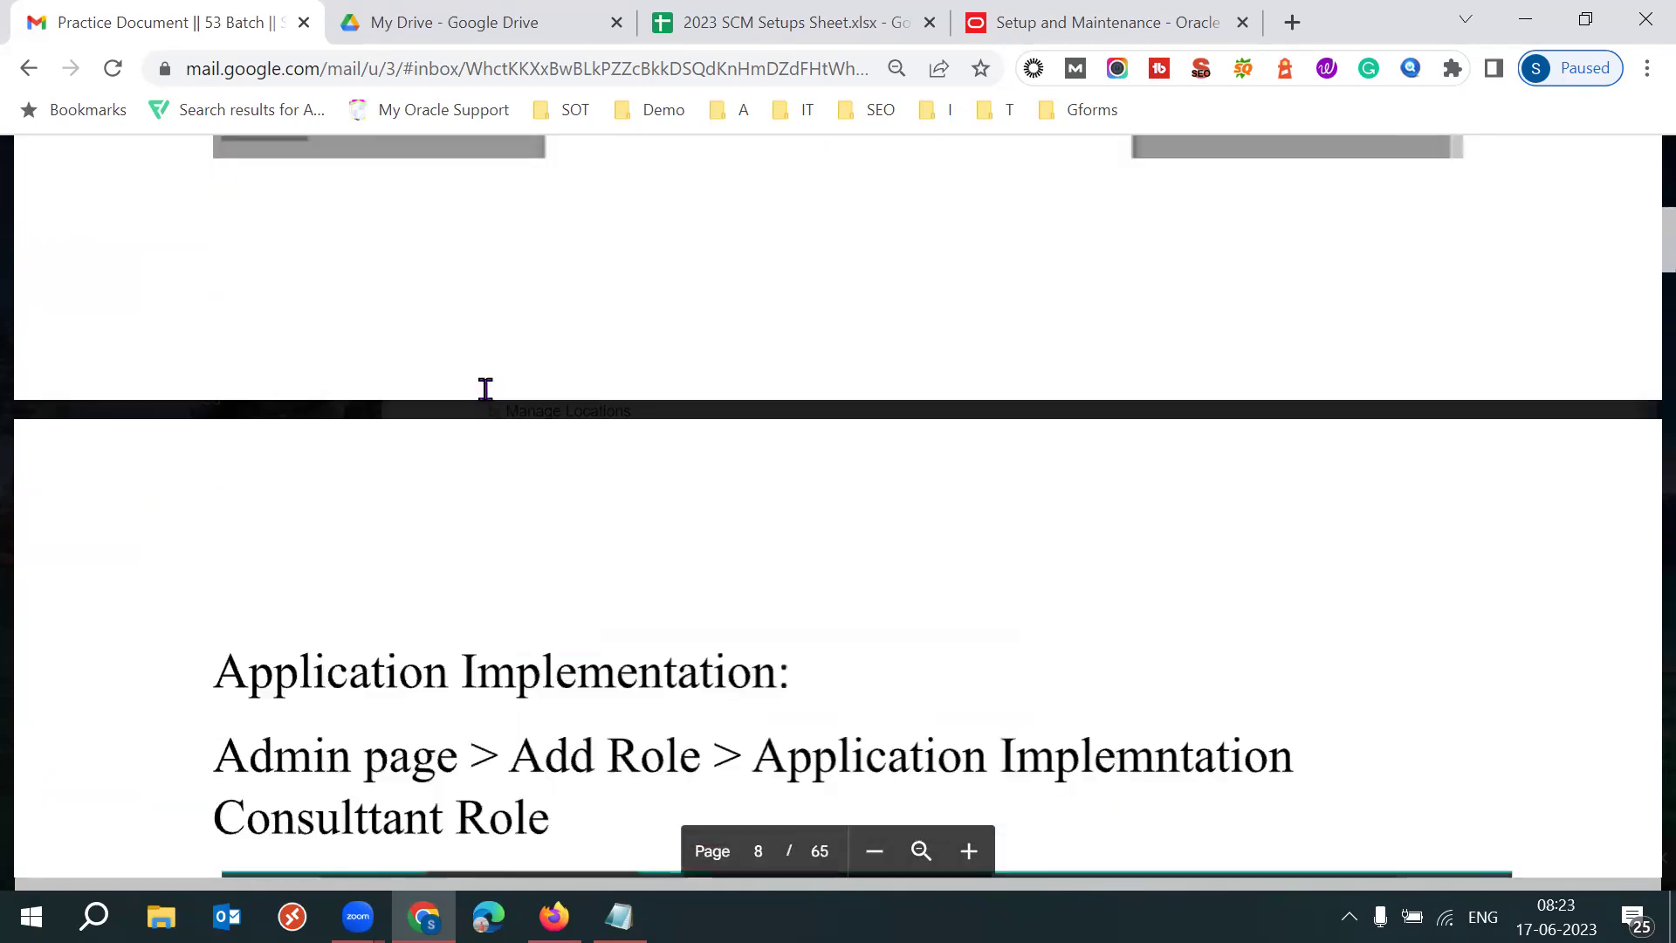
scroll(486, 390, down, 20)
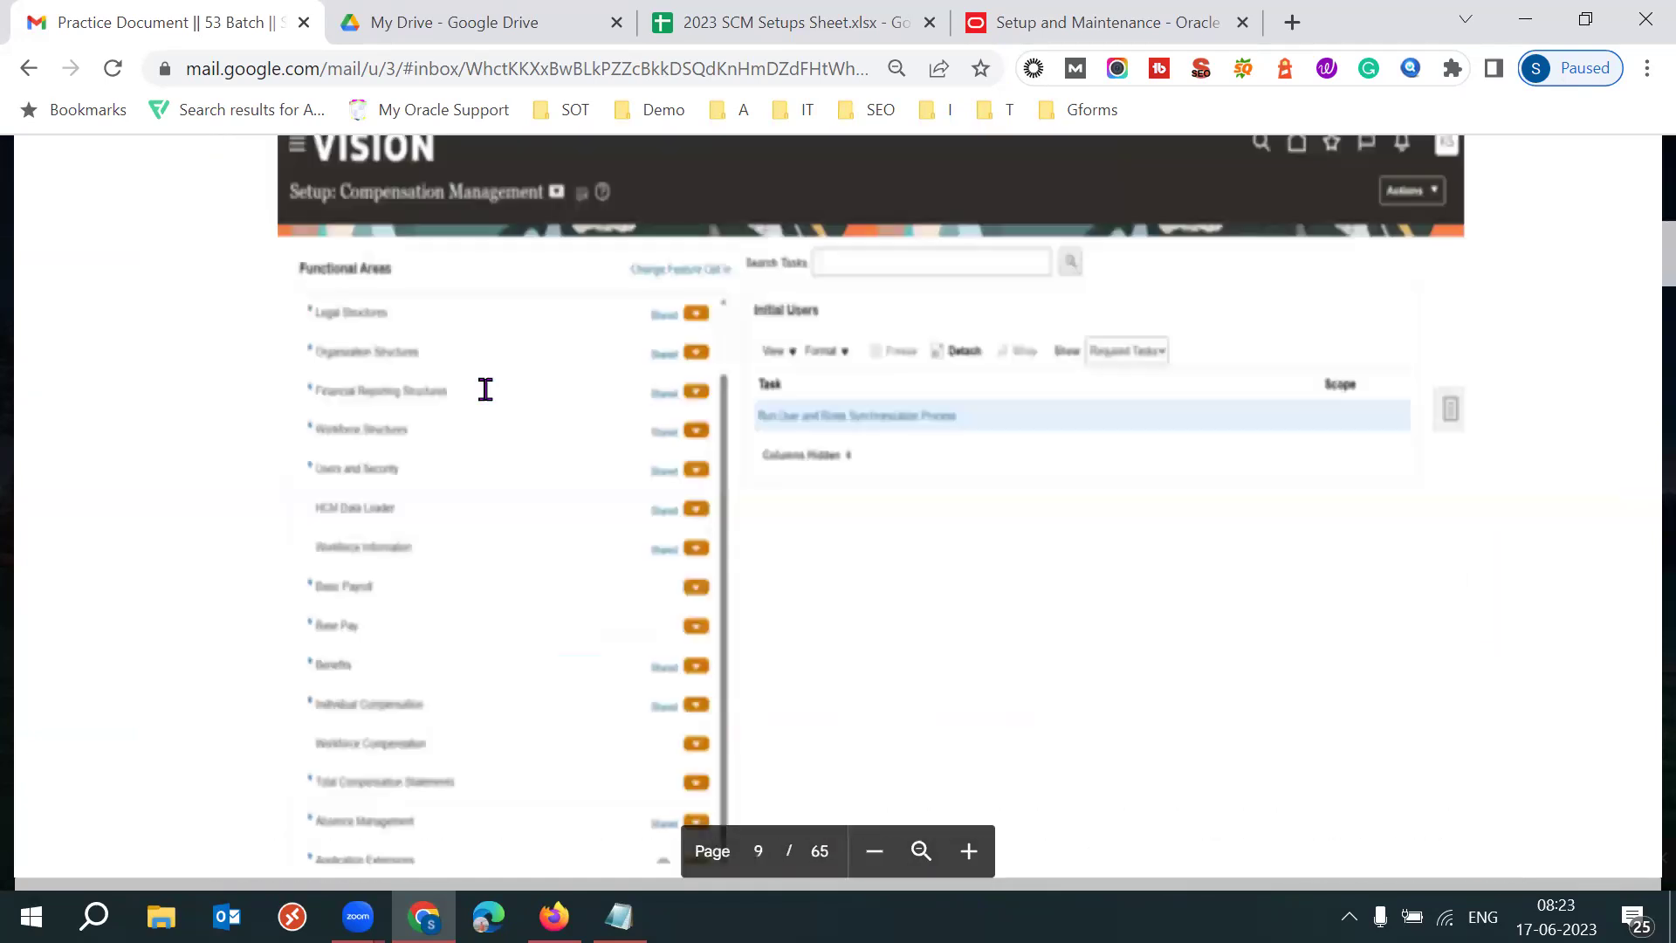
scroll(486, 389, down, 8)
scroll(485, 389, down, 8)
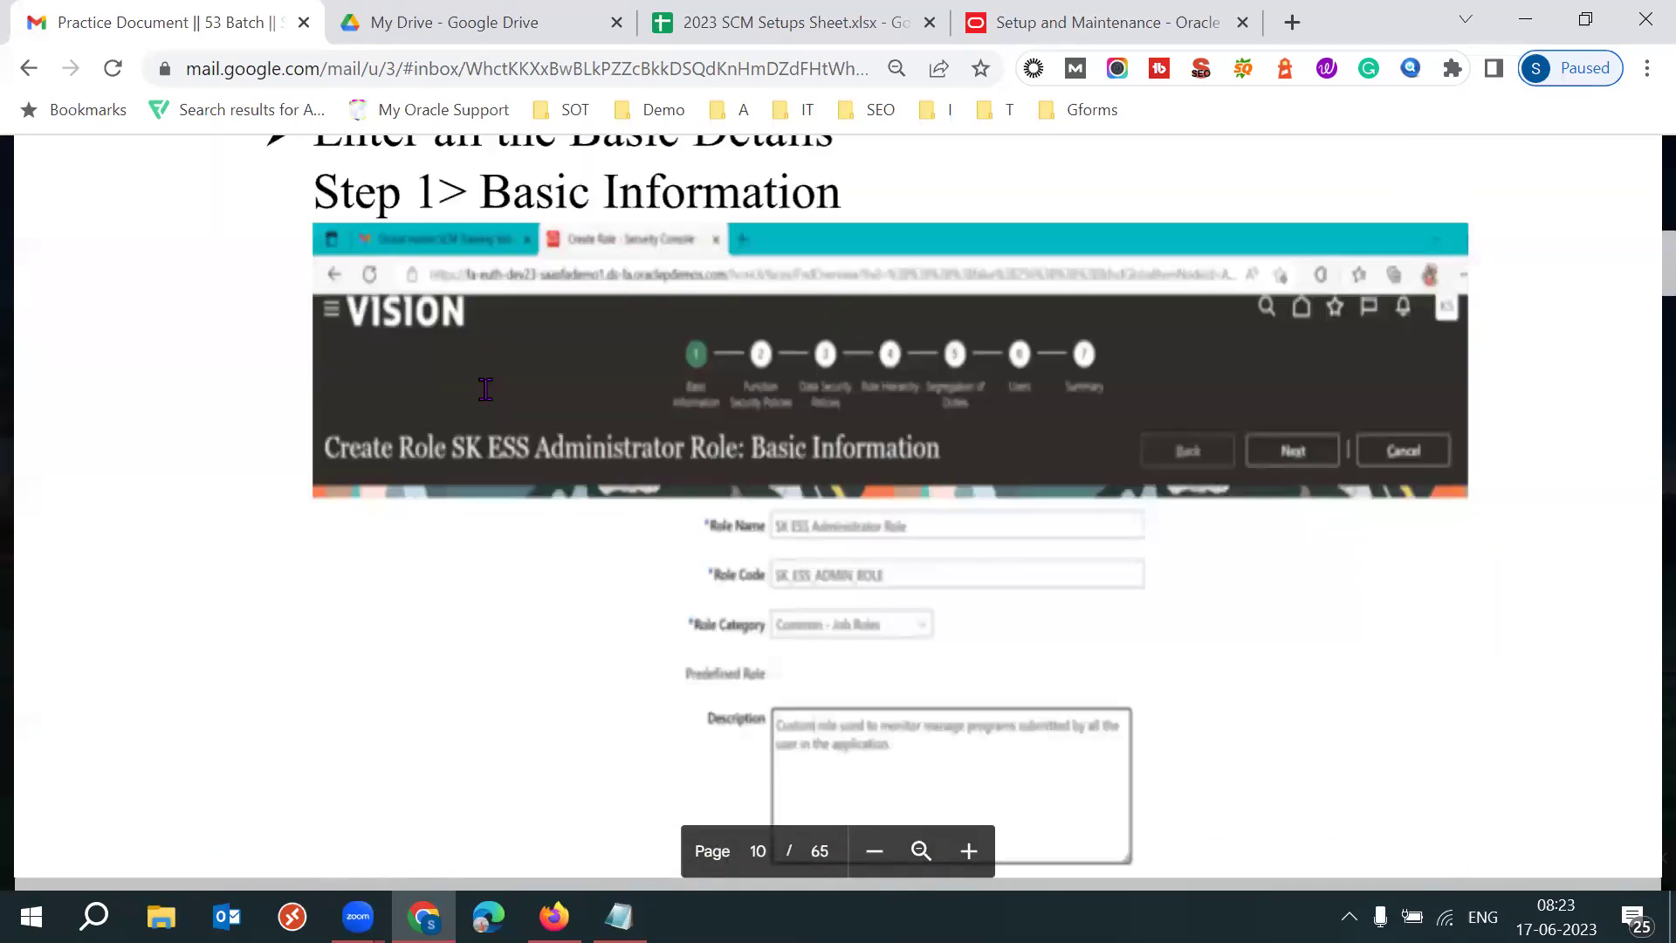
scroll(486, 390, down, 8)
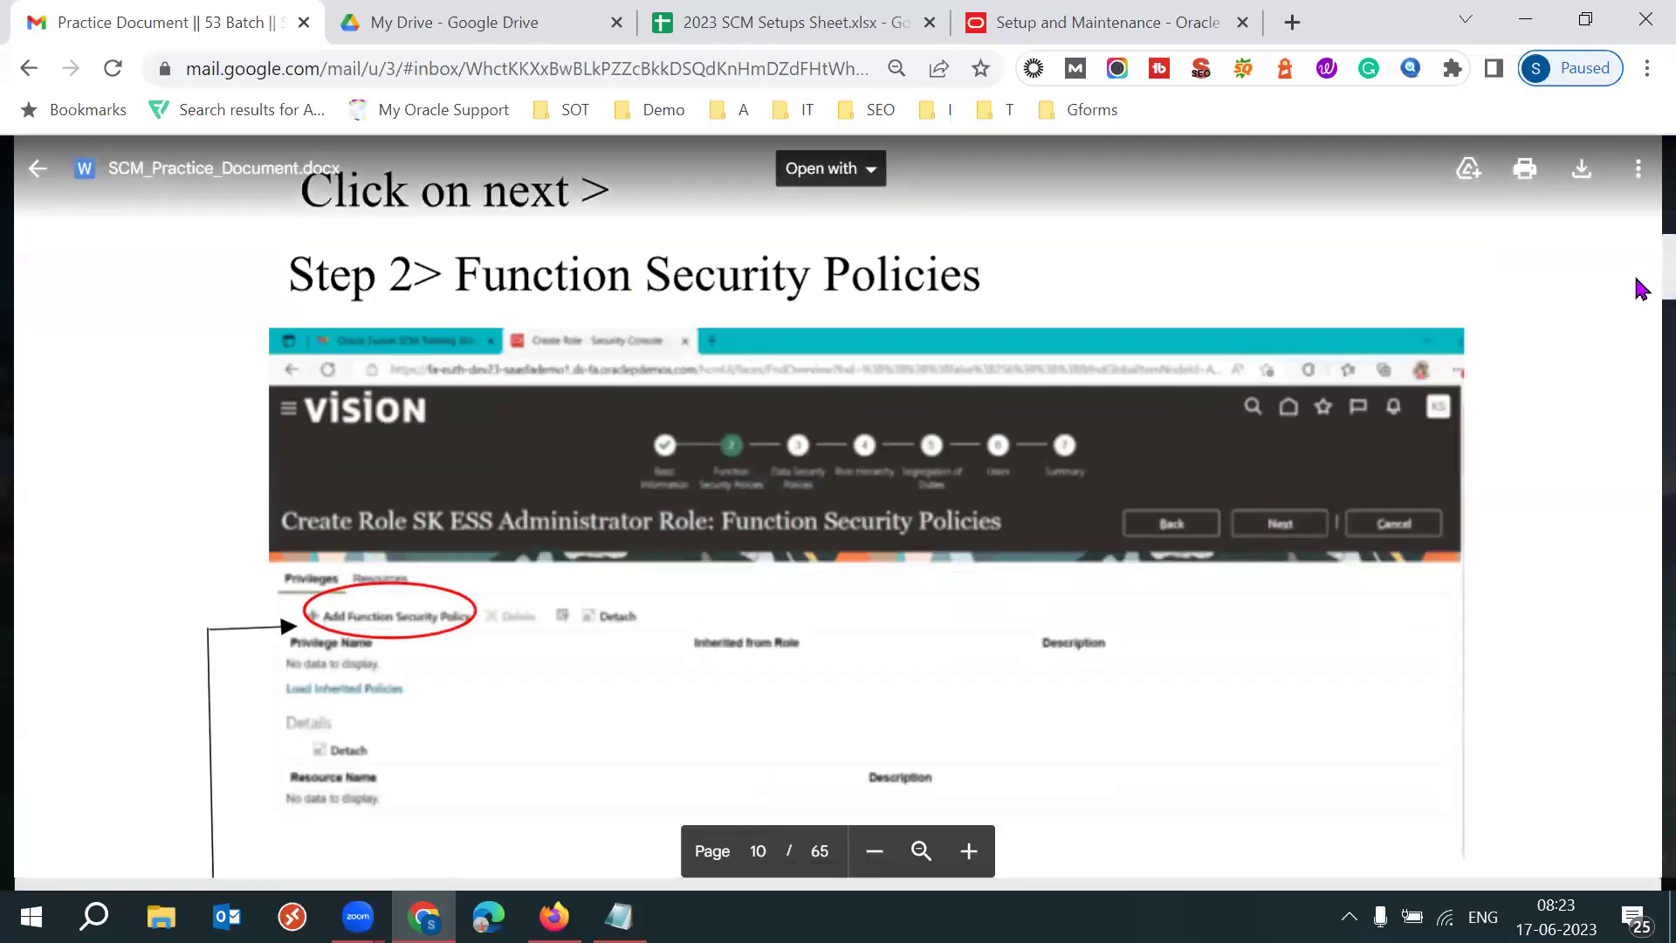
- Close the preview, open the "Re: Batch no 53" email from the inbox and preview its attachment SCM Cloud Practice 8th Jun.docx
key(Escape)
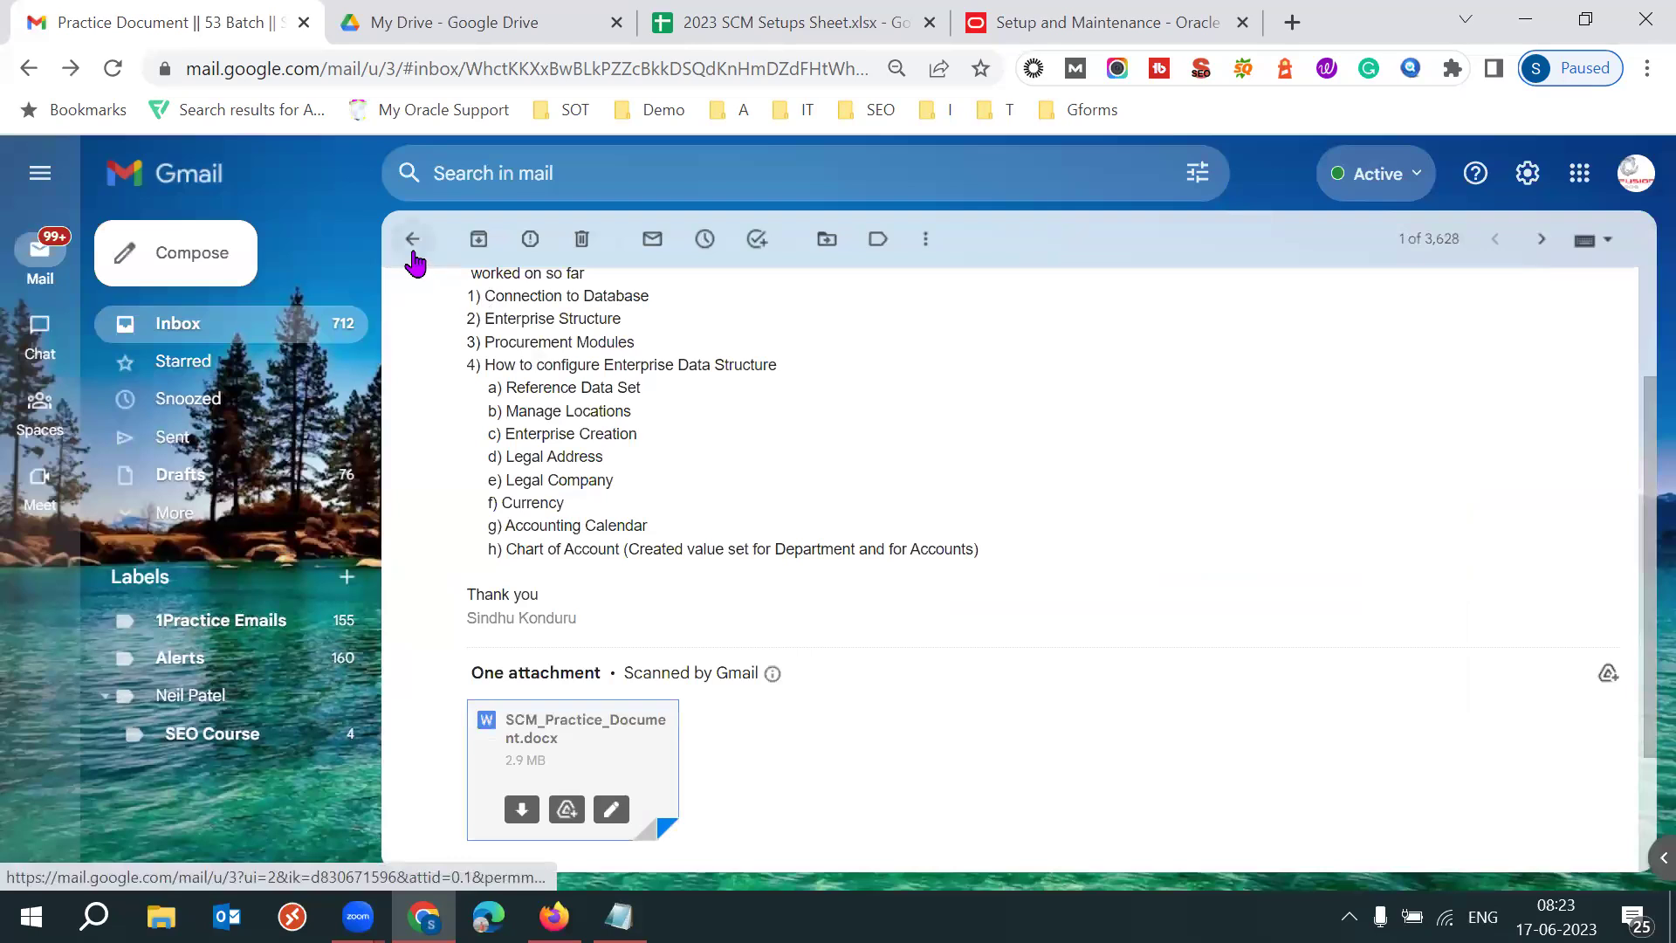
key(u)
click(956, 478)
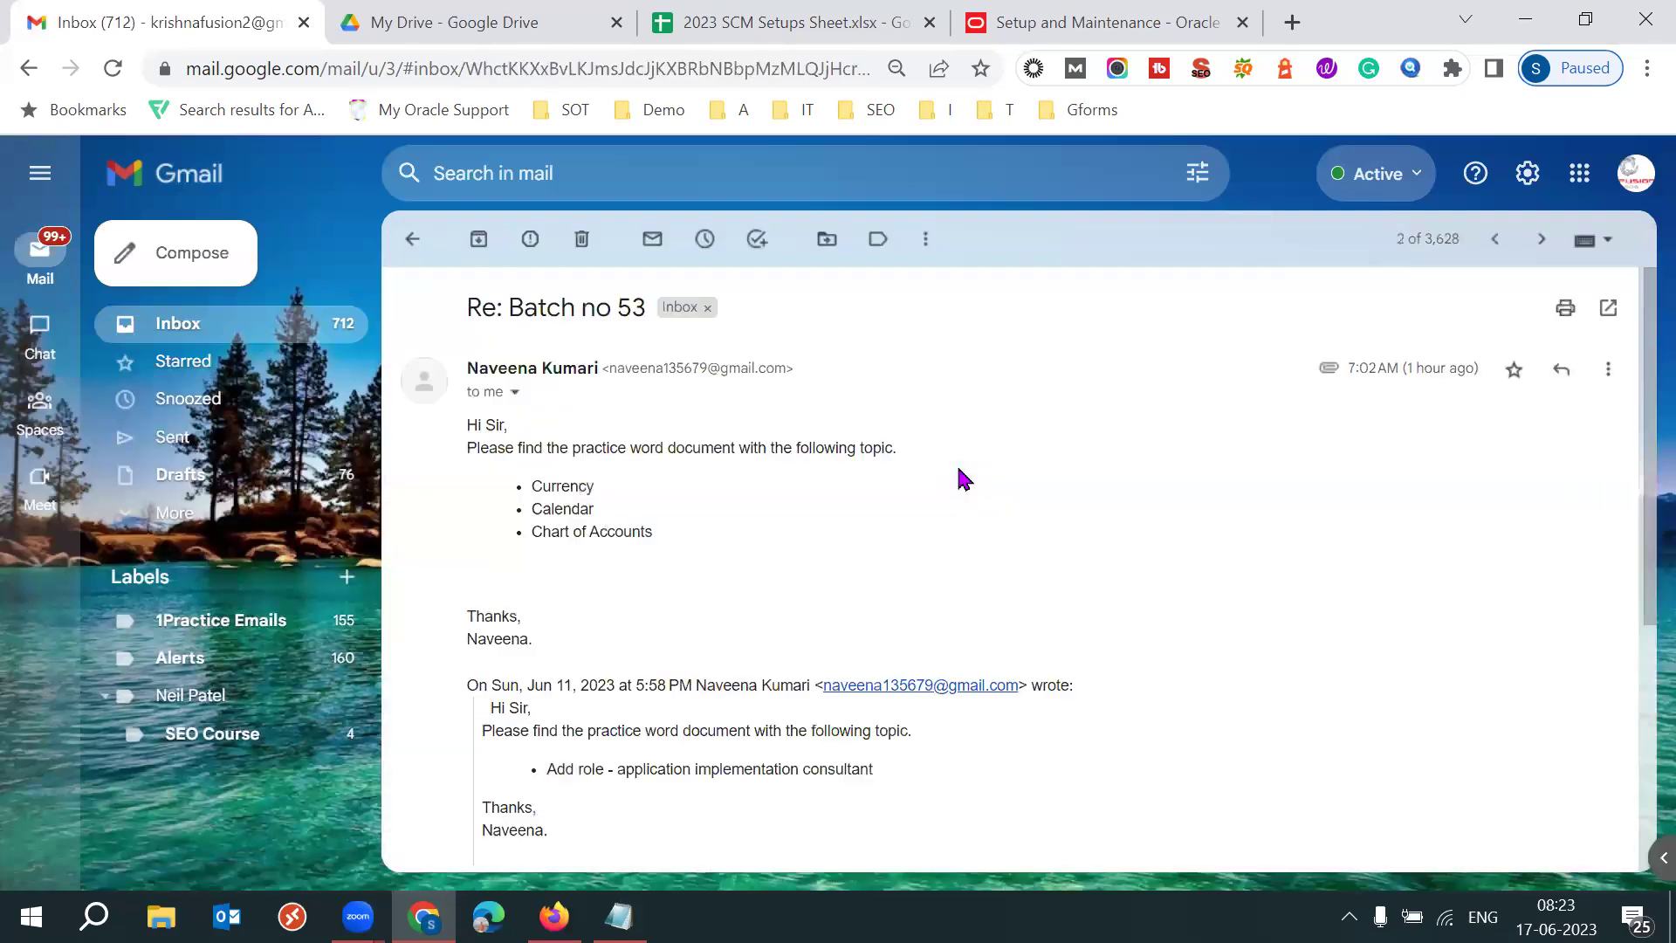
scroll(864, 546, down, 3)
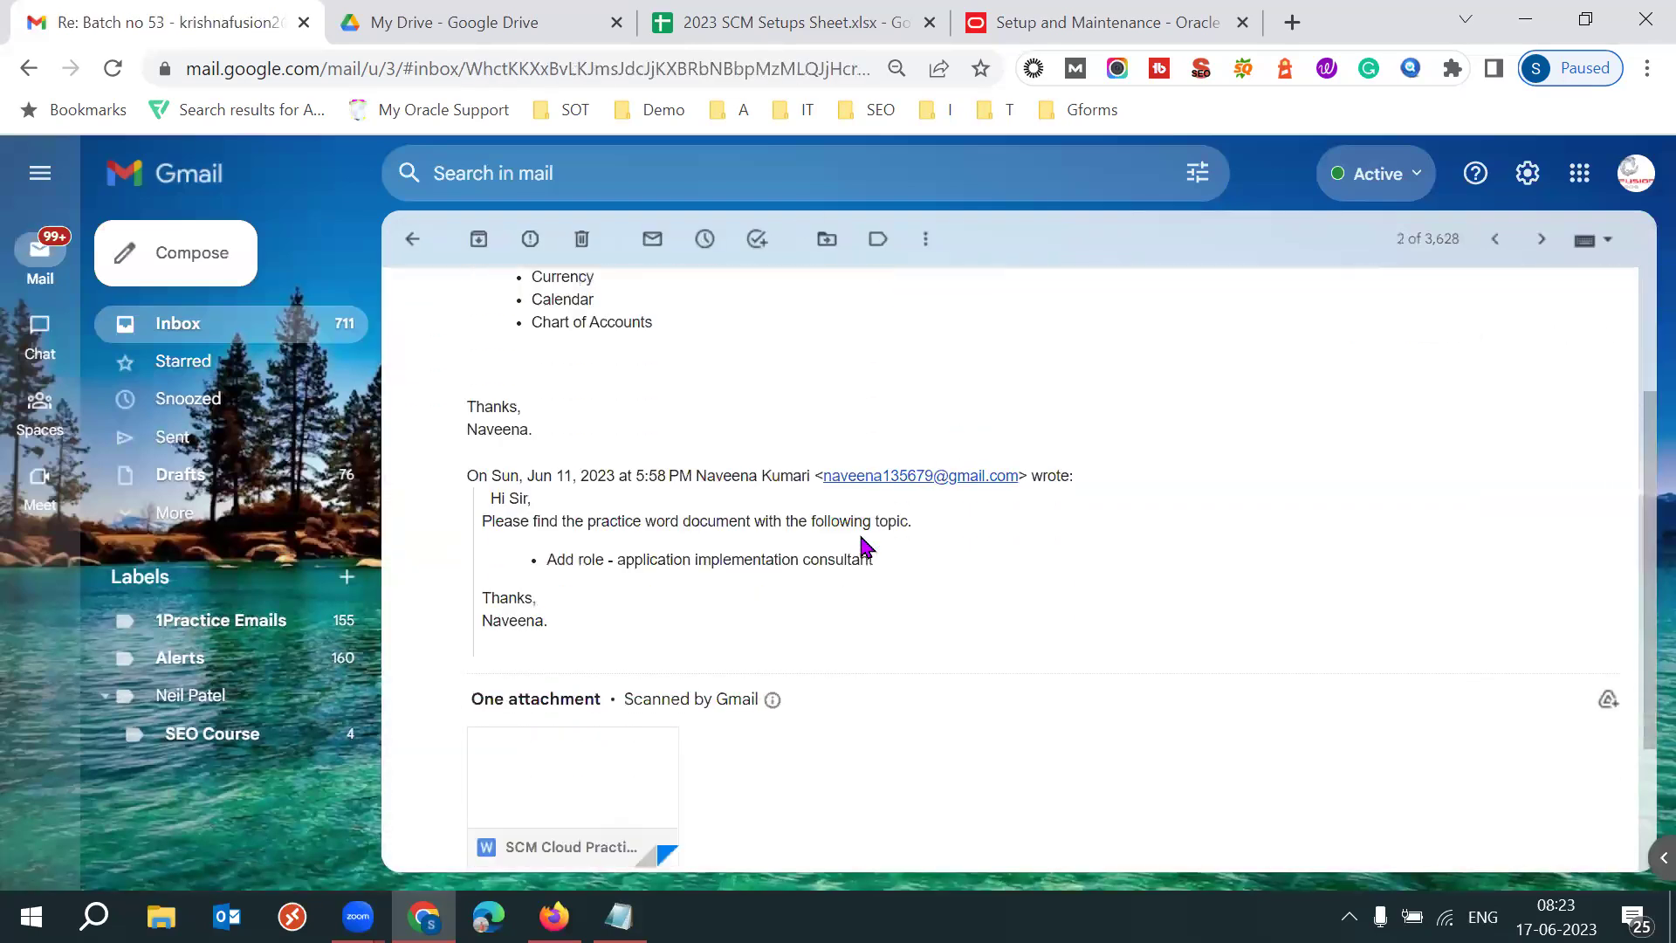
click(581, 628)
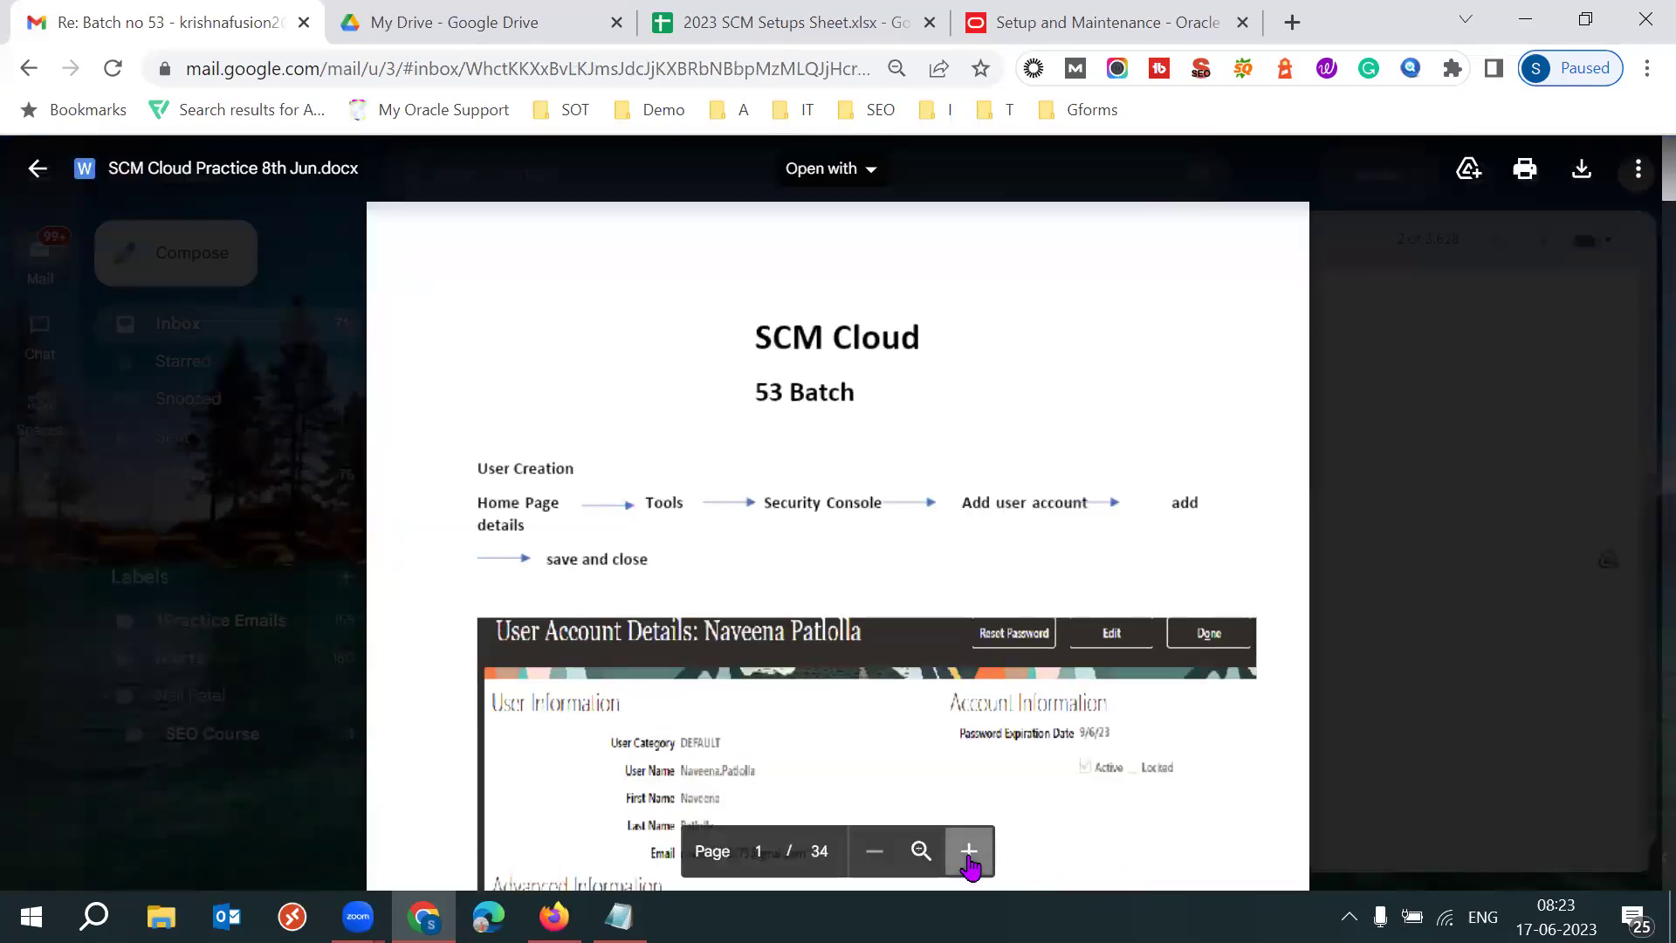
- Enlarge SCM Cloud Practice 8th Jun.docx and examine its pages from User Creation to the chart of accounts value set on page 29
click(969, 851)
scroll(908, 407, down, 20)
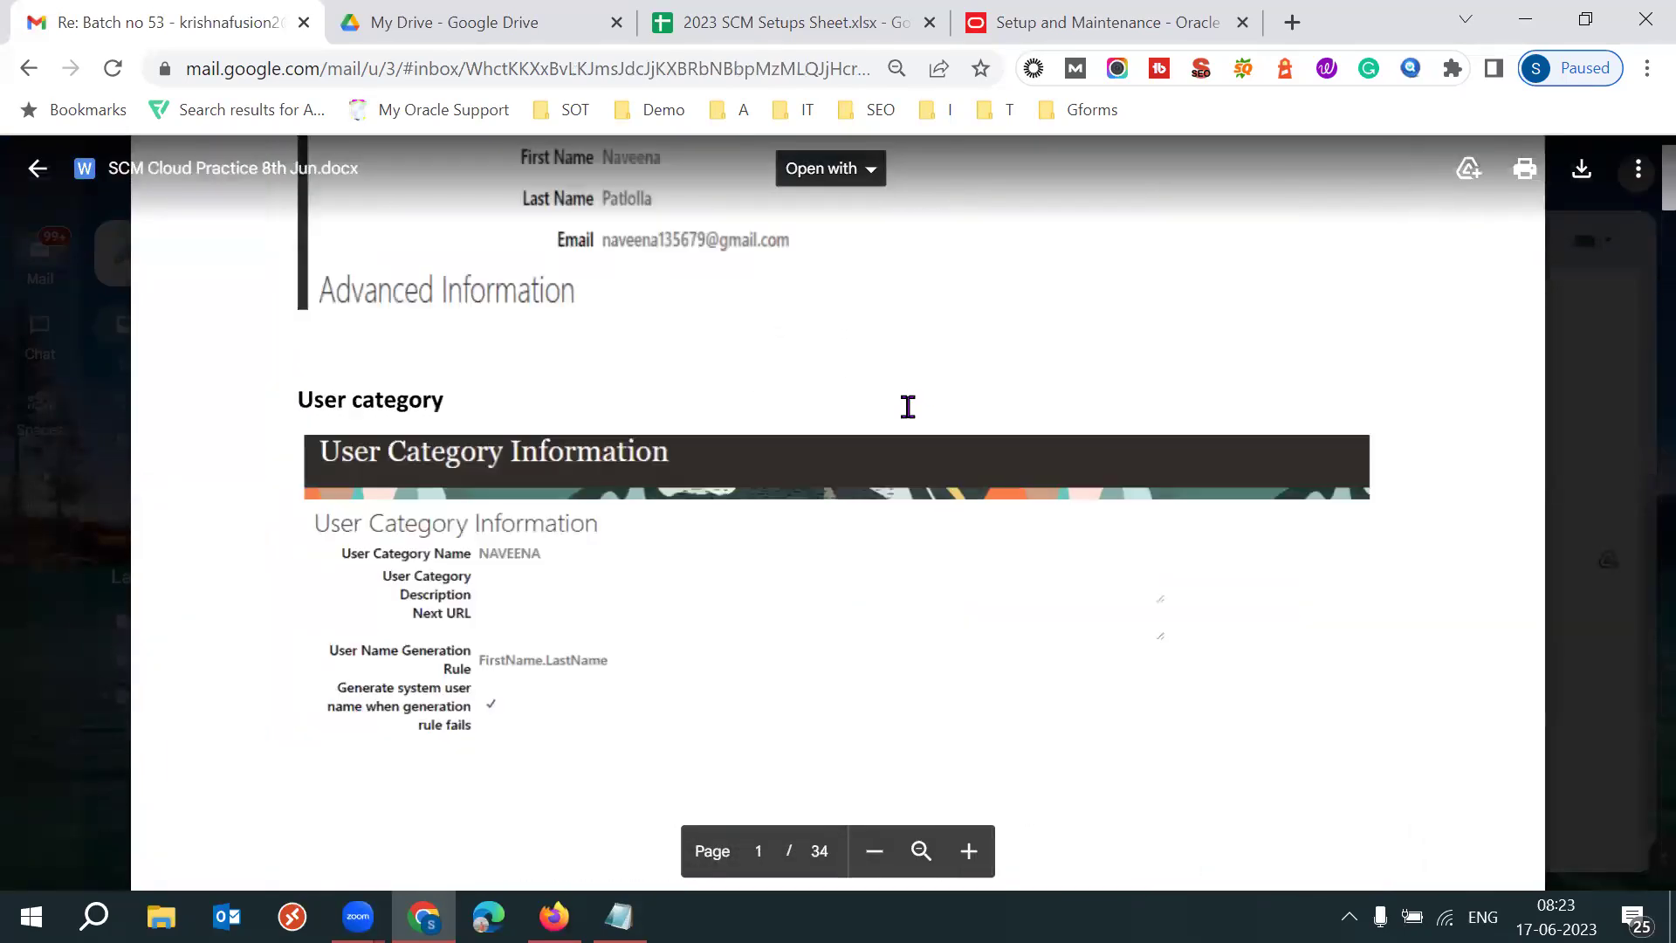
scroll(908, 407, down, 15)
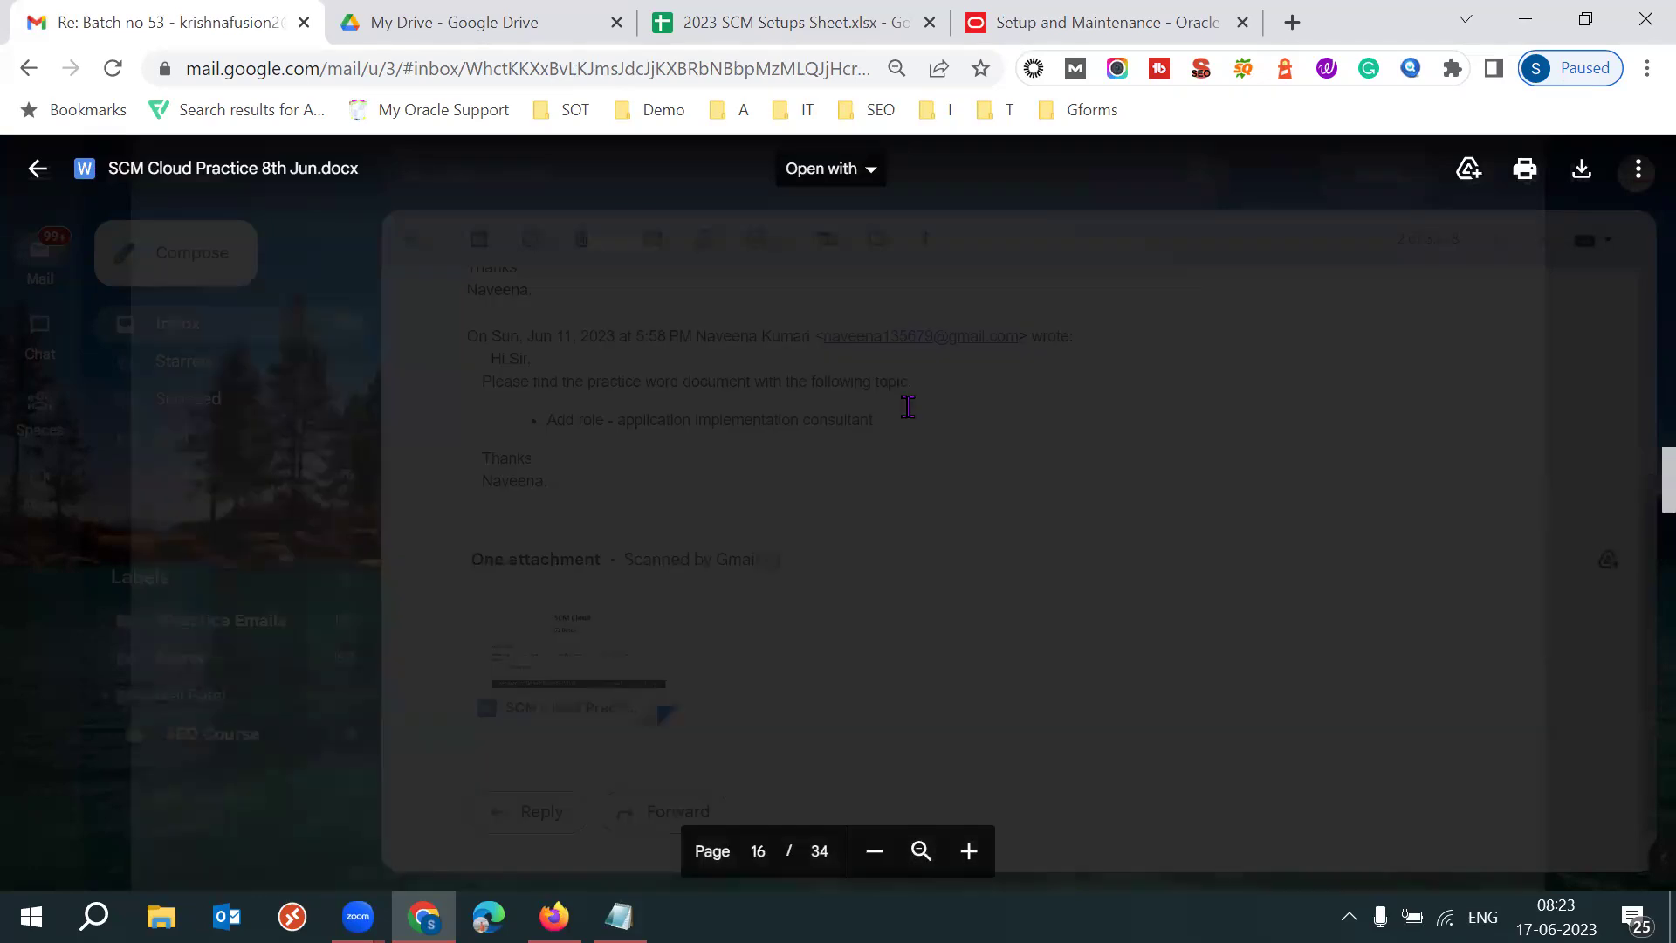
scroll(908, 406, down, 10)
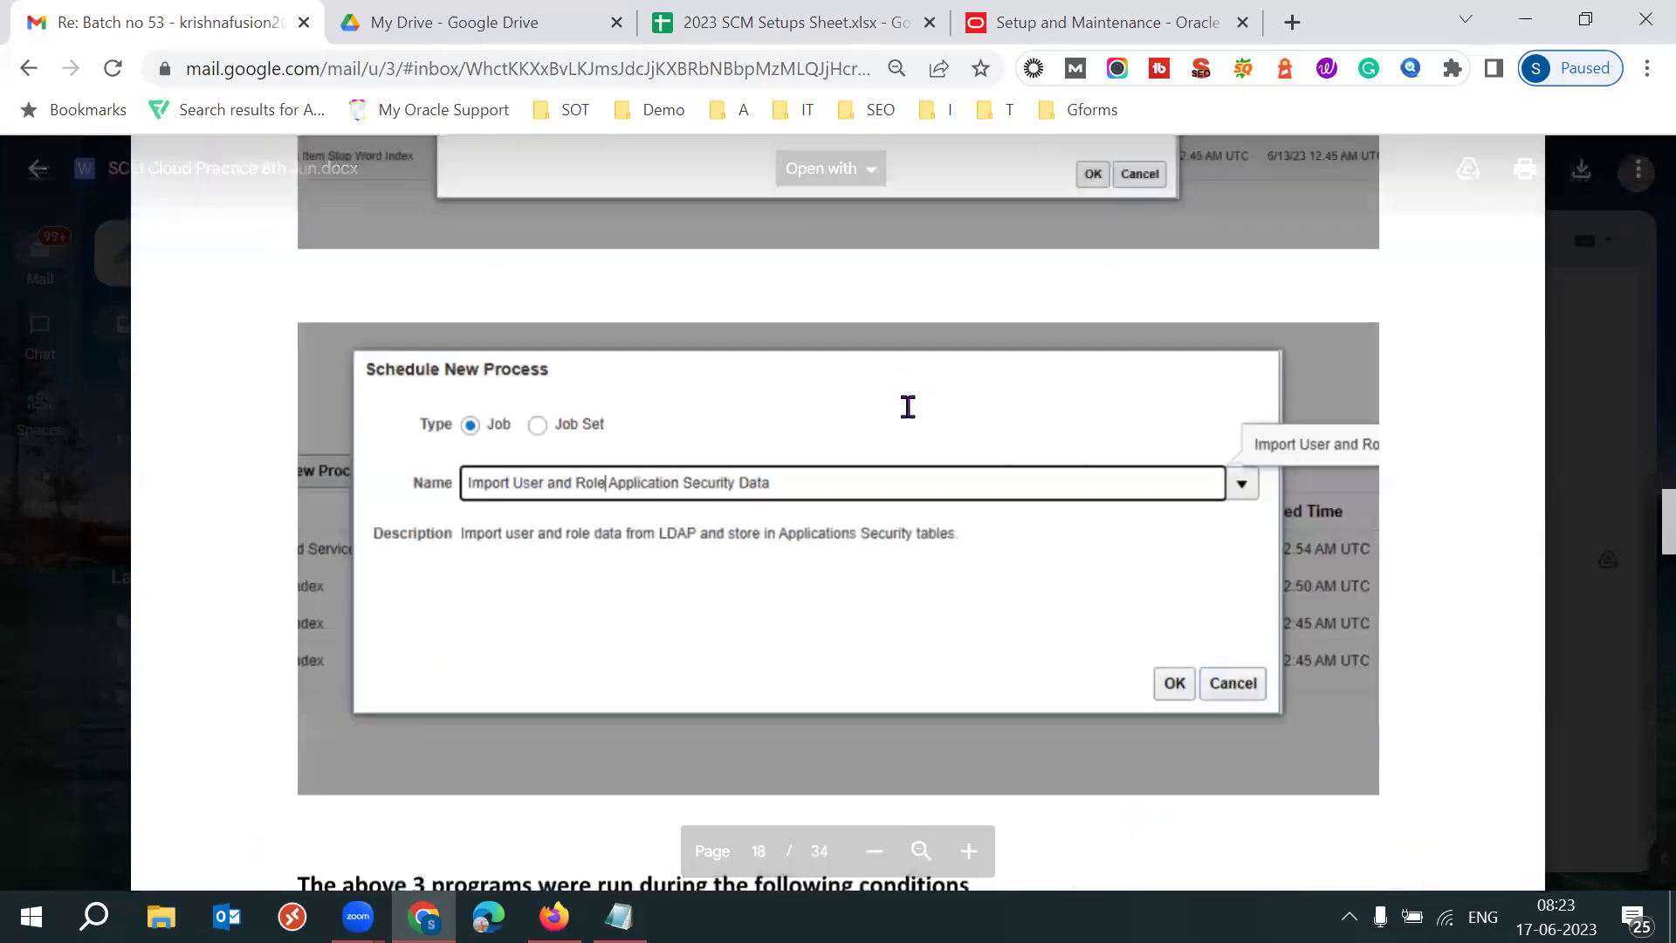
scroll(912, 418, down, 10)
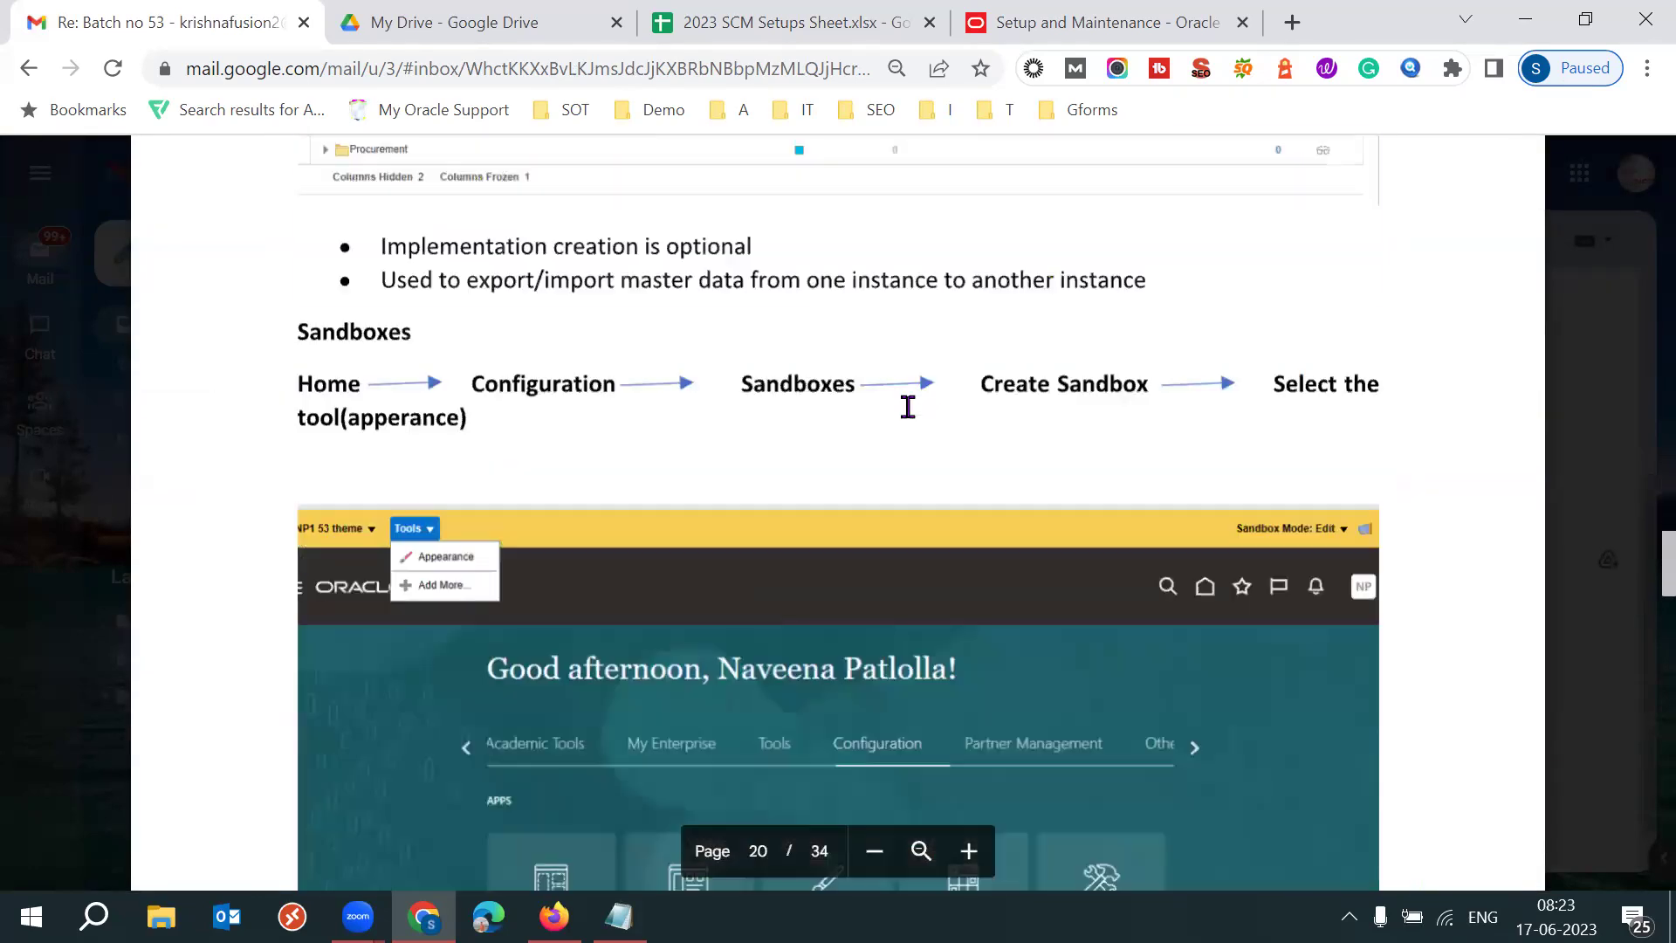
scroll(908, 407, down, 10)
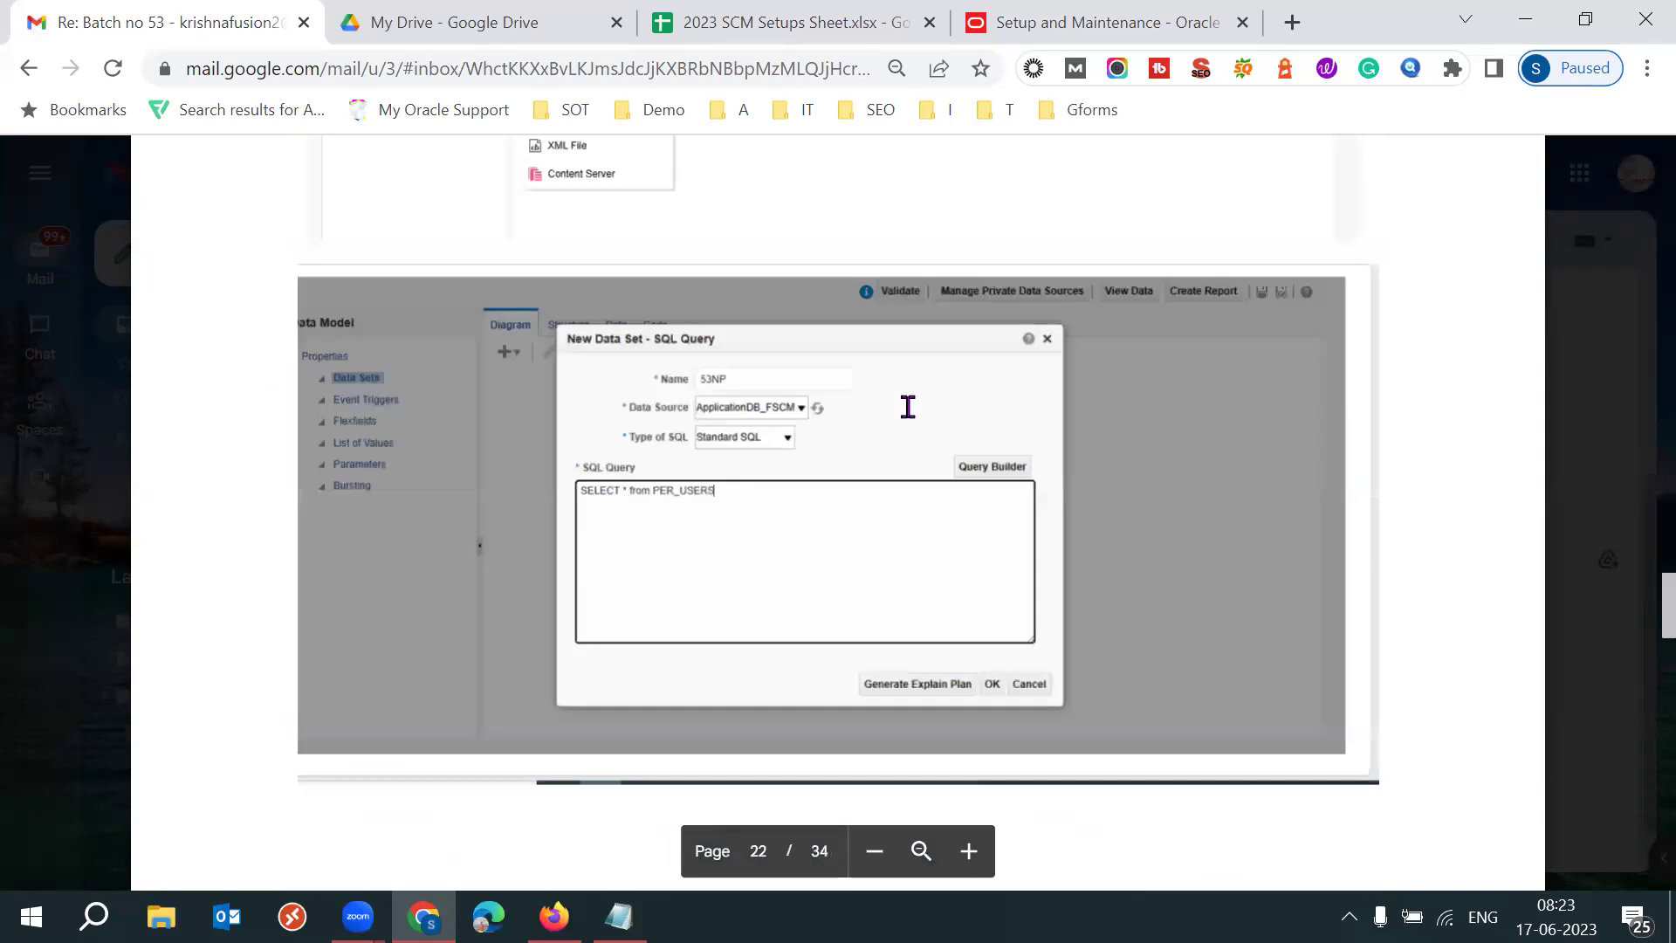
scroll(908, 407, down, 10)
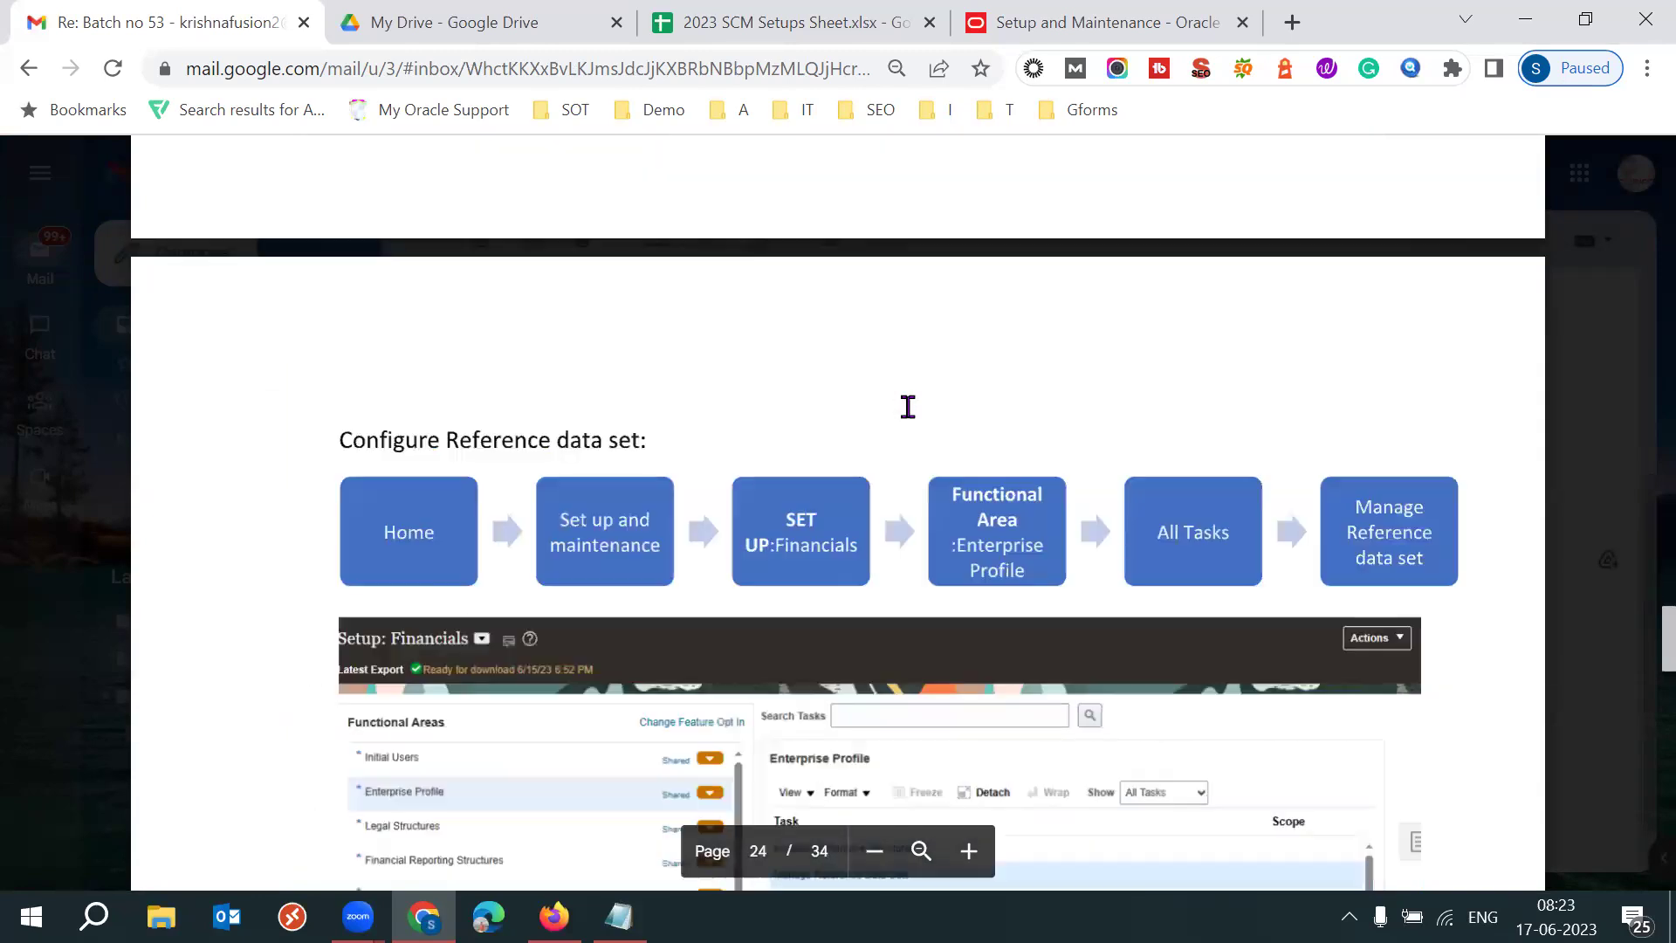
scroll(908, 407, down, 15)
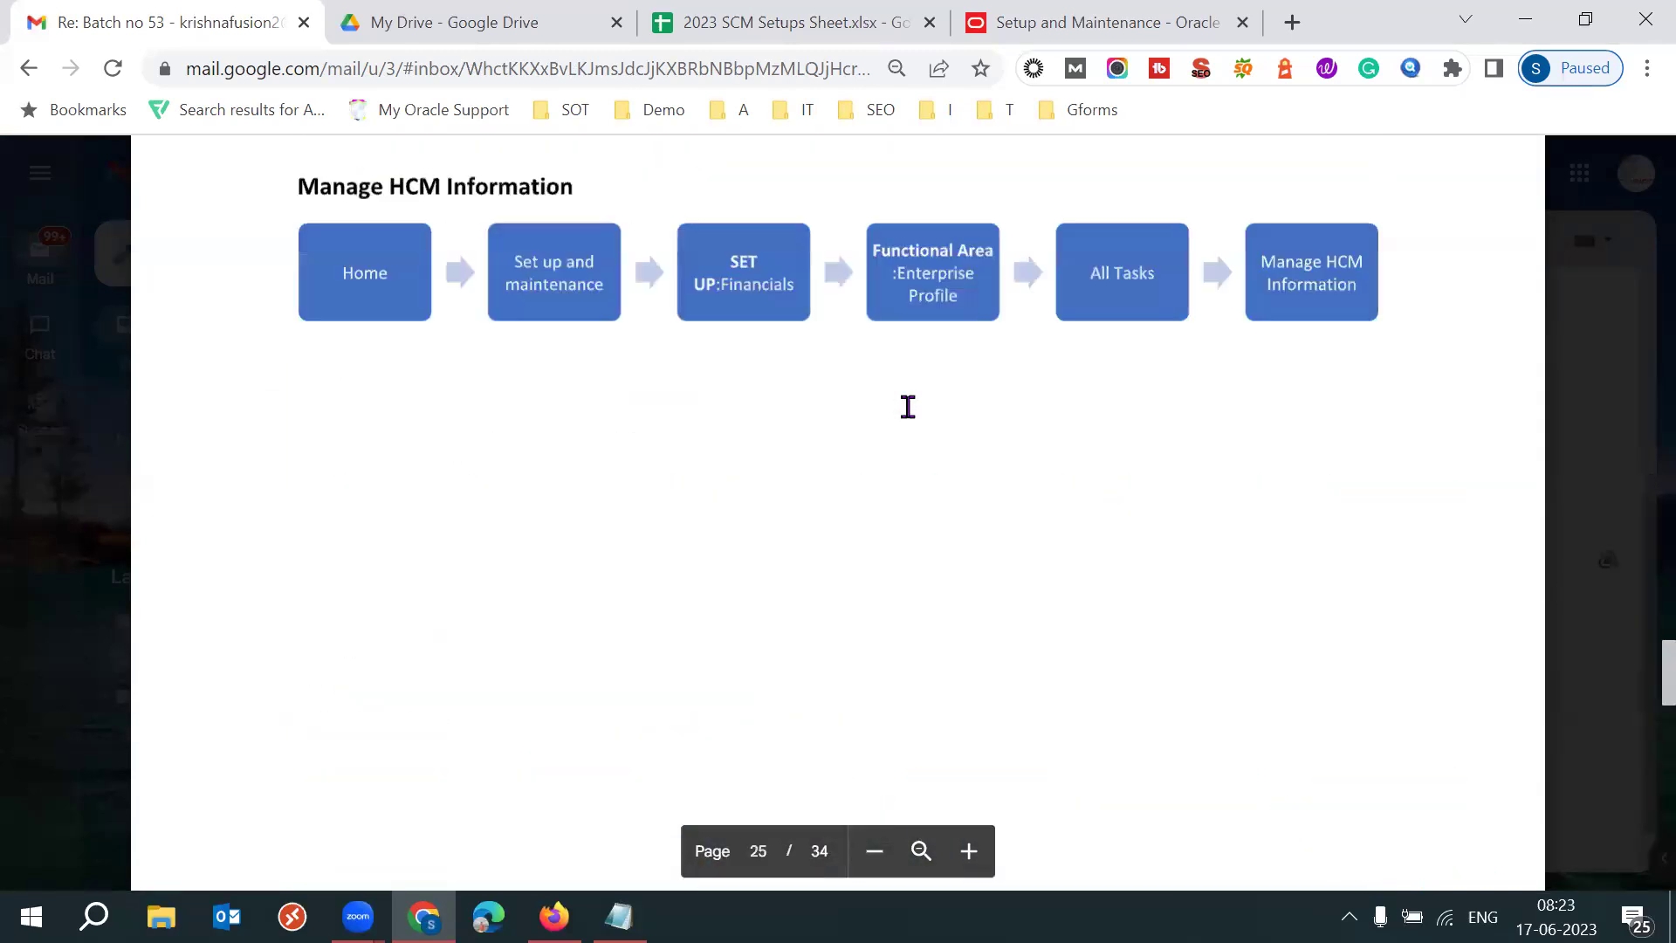
scroll(908, 407, down, 8)
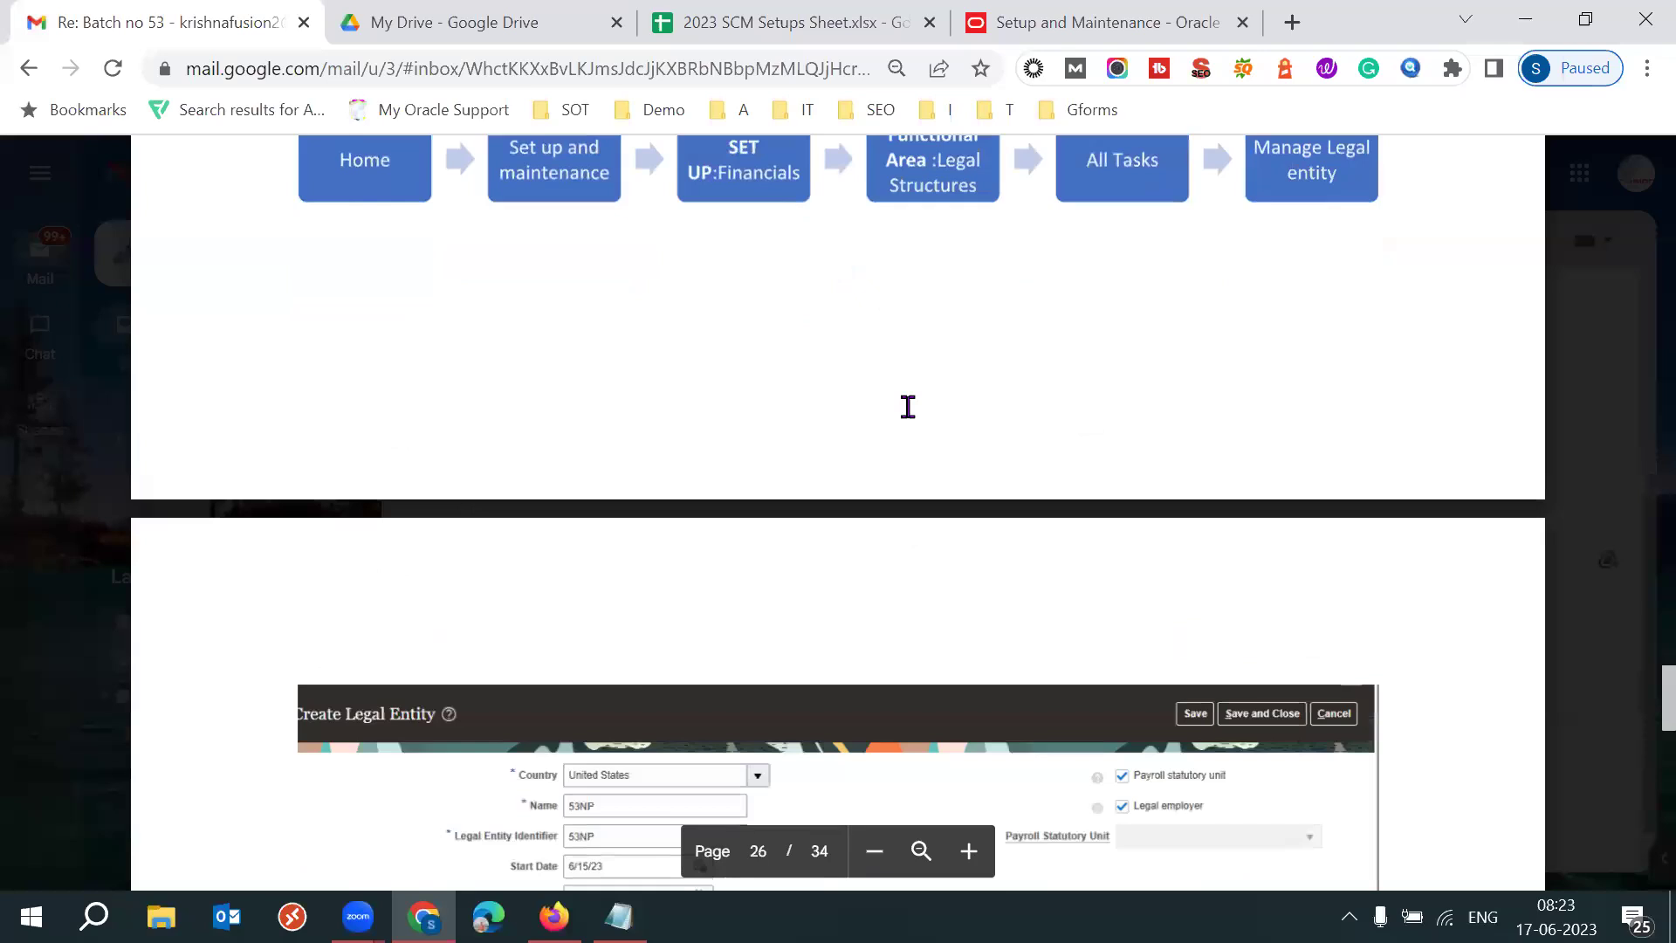
scroll(908, 407, down, 20)
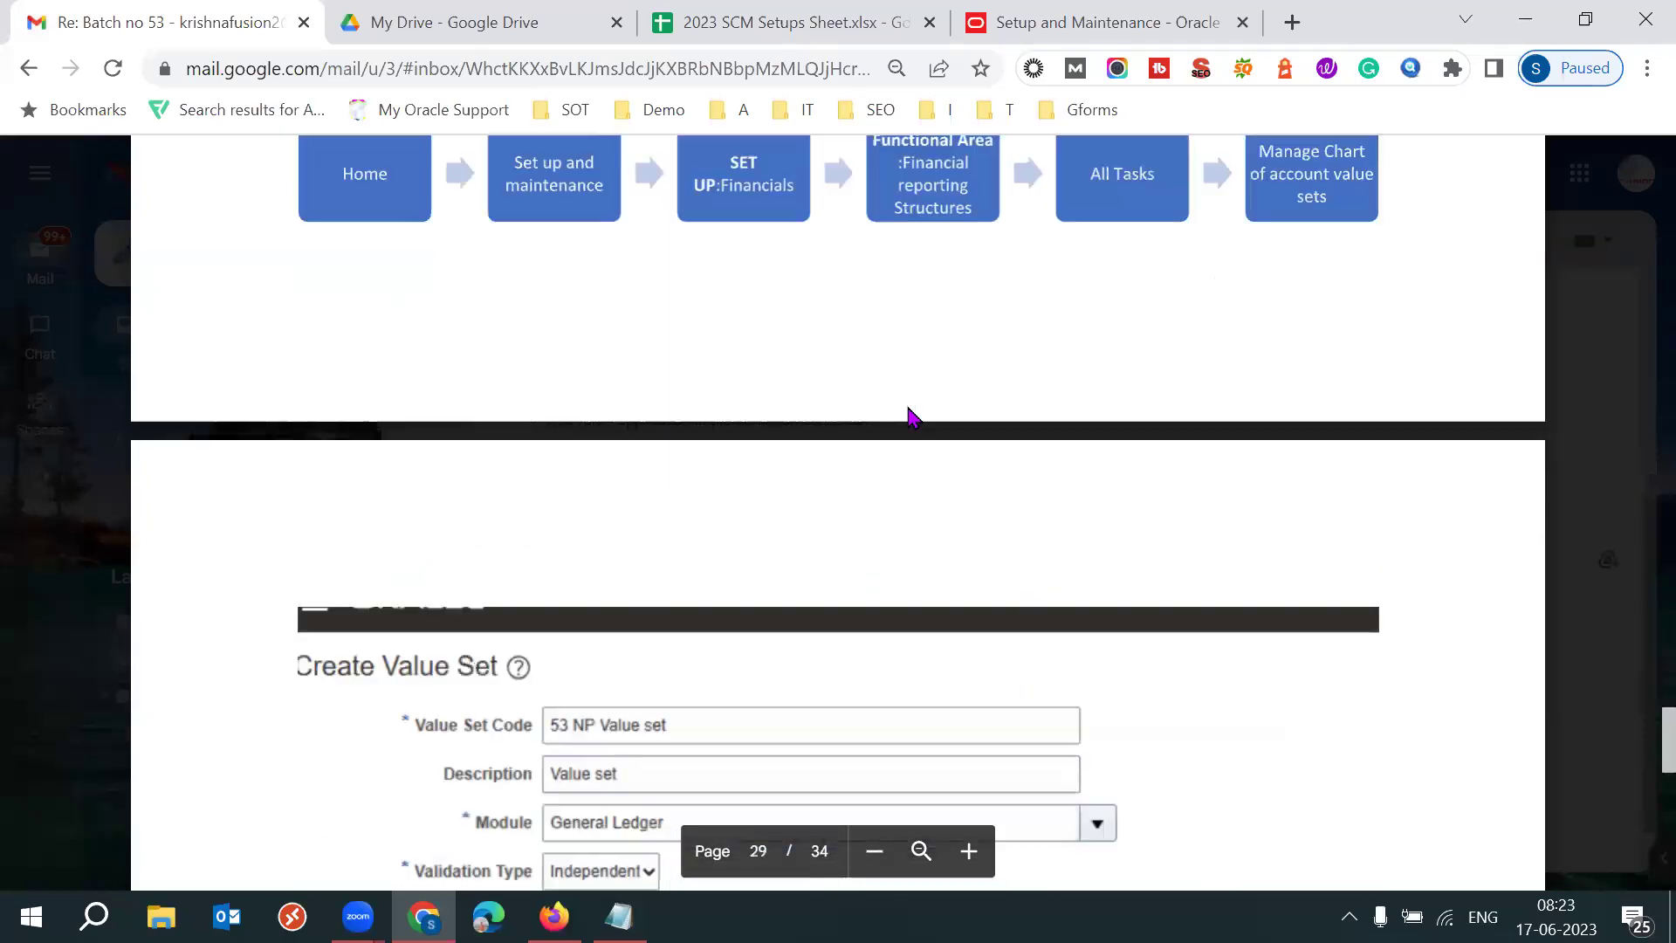
- Close the preview, open the "Re: SCM- Batch -53" email from the inbox, highlight its latest topics-covered line and locate its attachment
key(Escape)
click(407, 248)
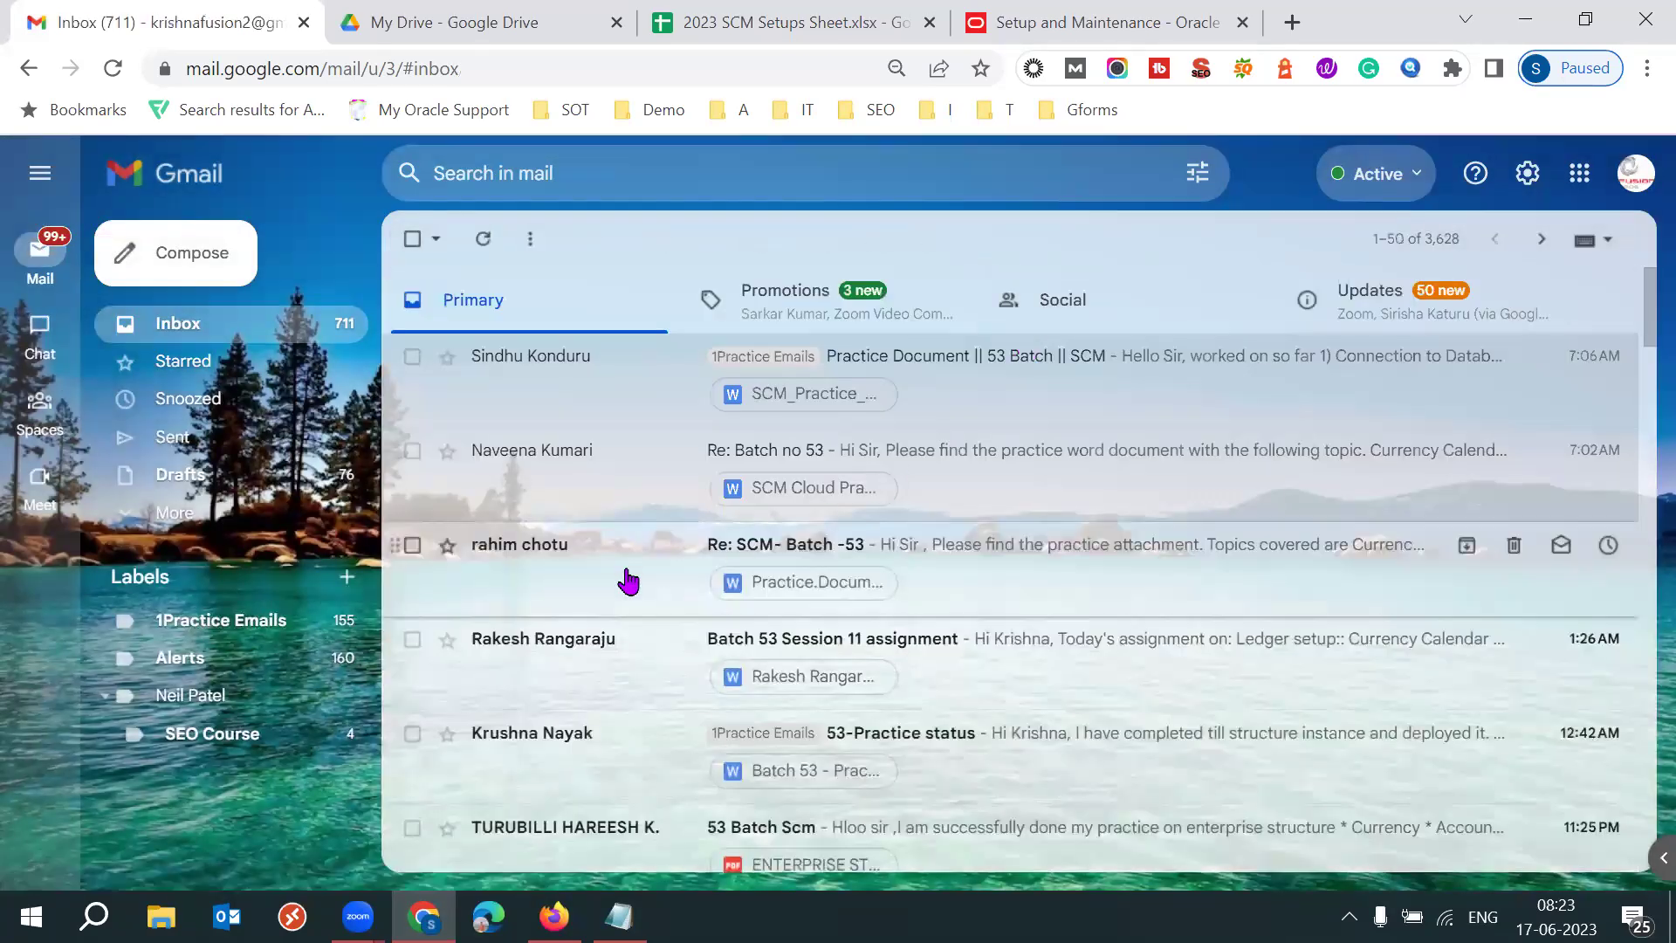
click(628, 581)
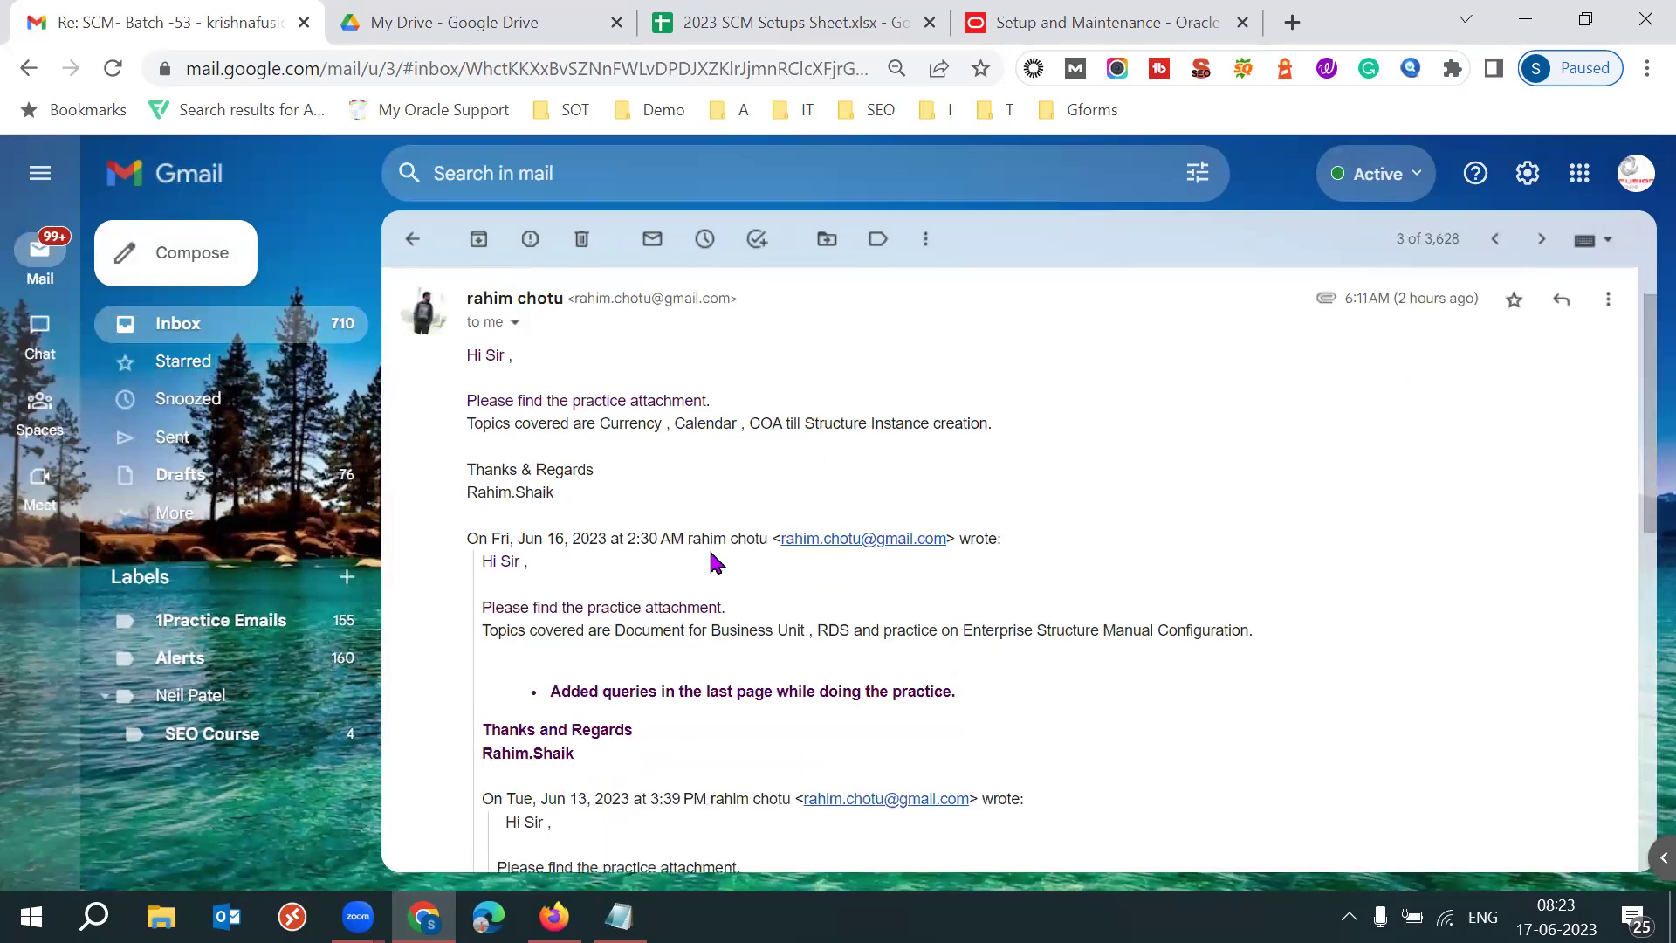
triple_click(606, 422)
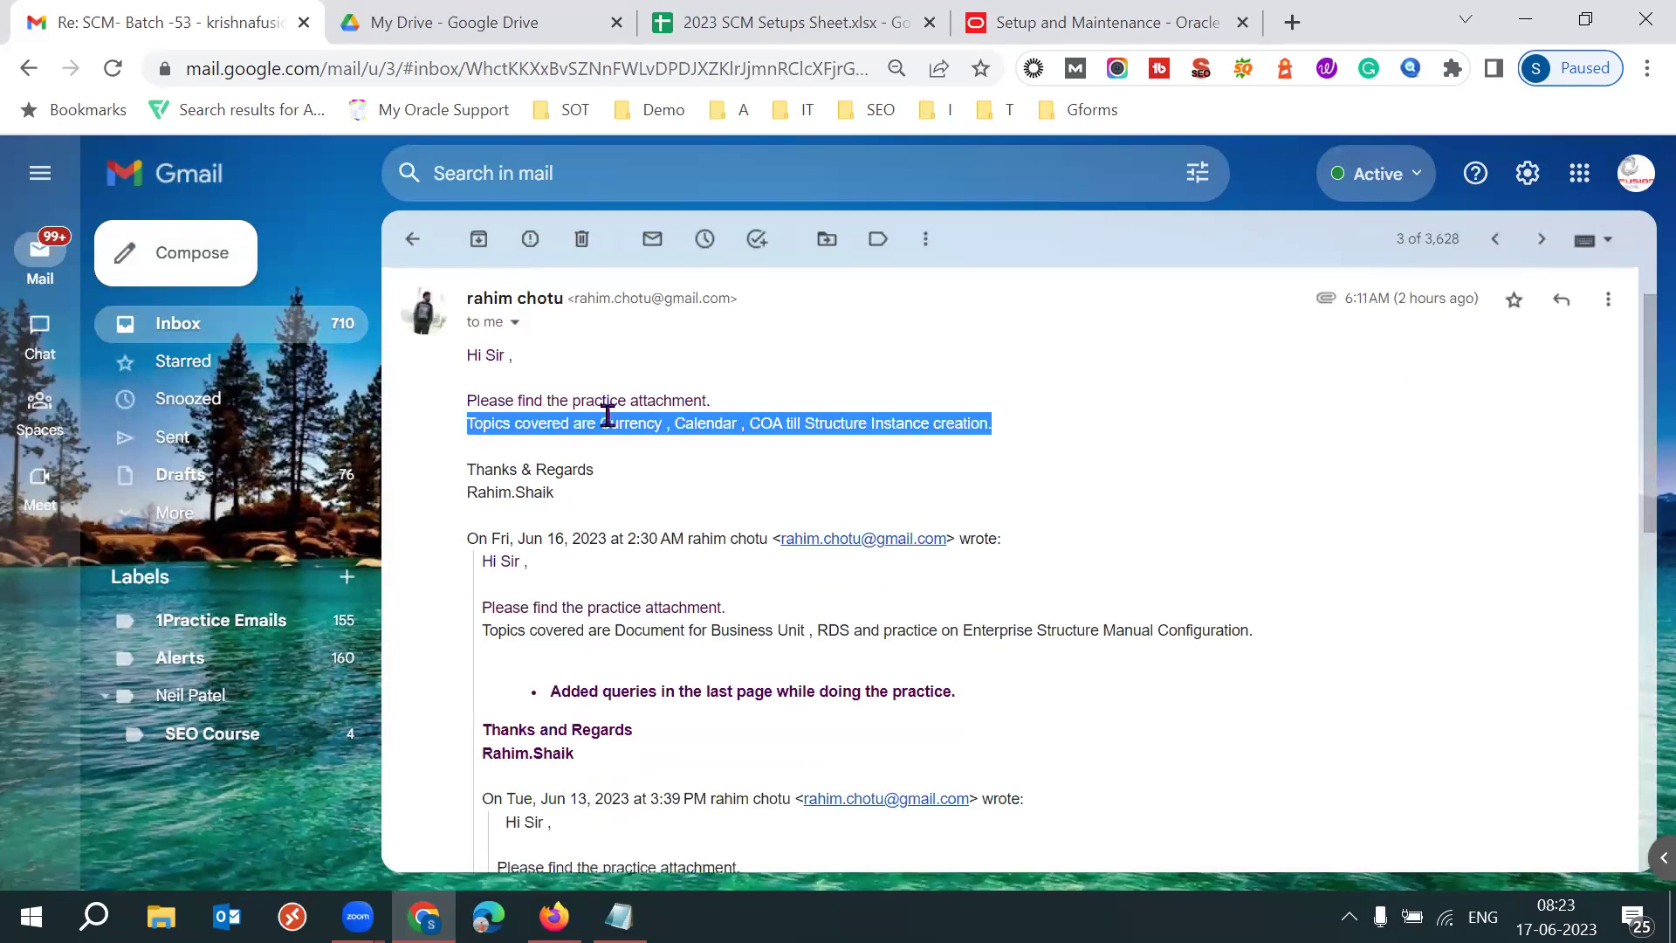
click(756, 474)
scroll(758, 473, down, 10)
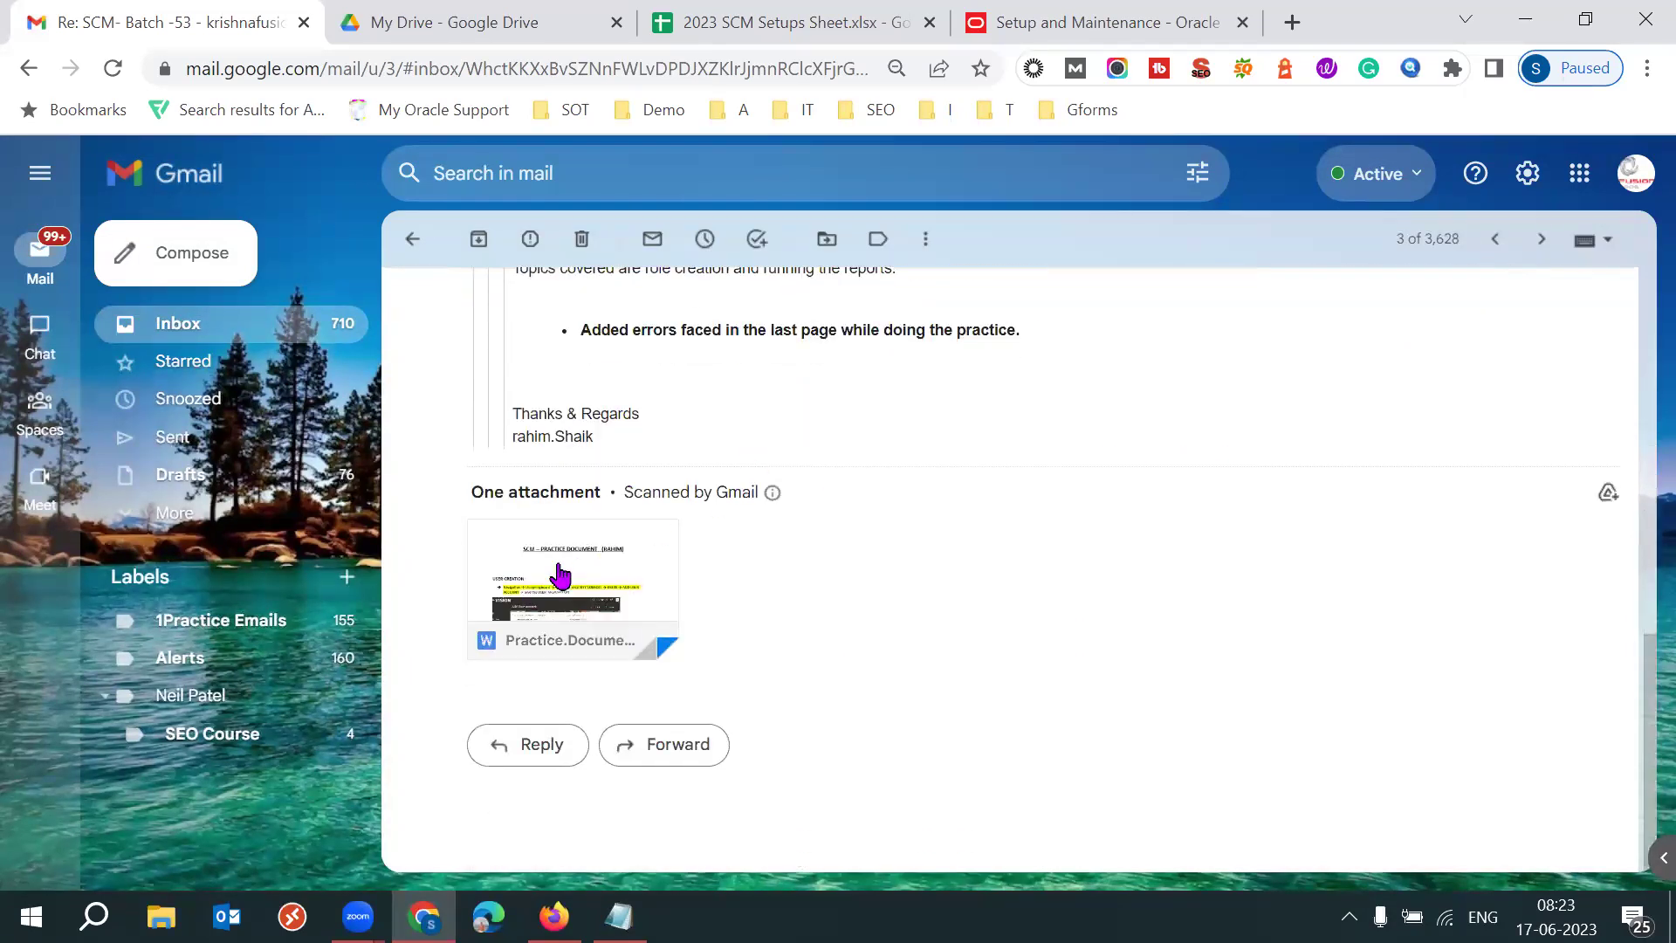